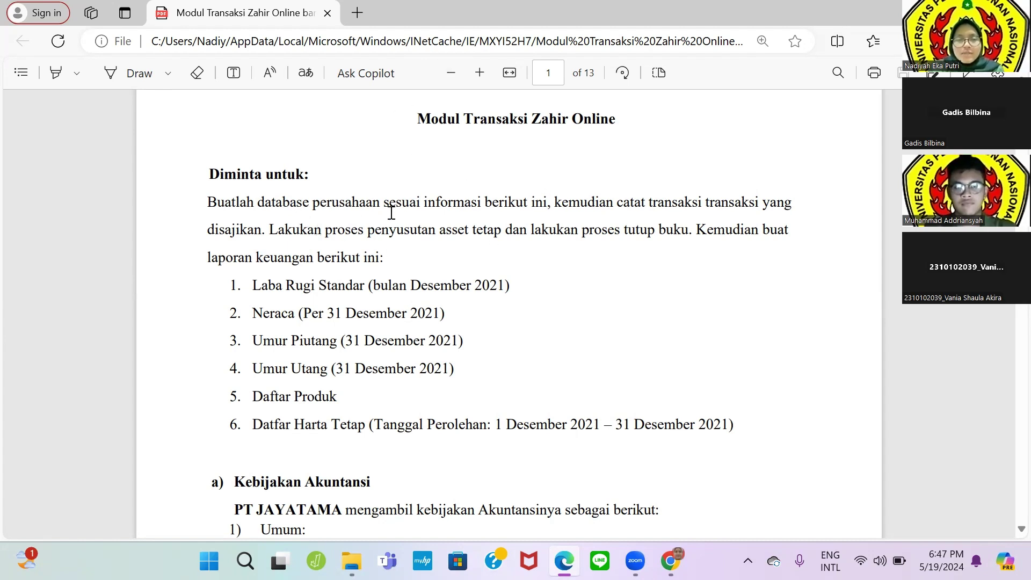
Step: Read the module's required reports and the accounting policies of PT JAYATAMA, from the general rules through fixed asset depreciation
{"action": "scroll", "coordinate": [558, 231], "scroll_direction": "down", "scroll_amount": 1}
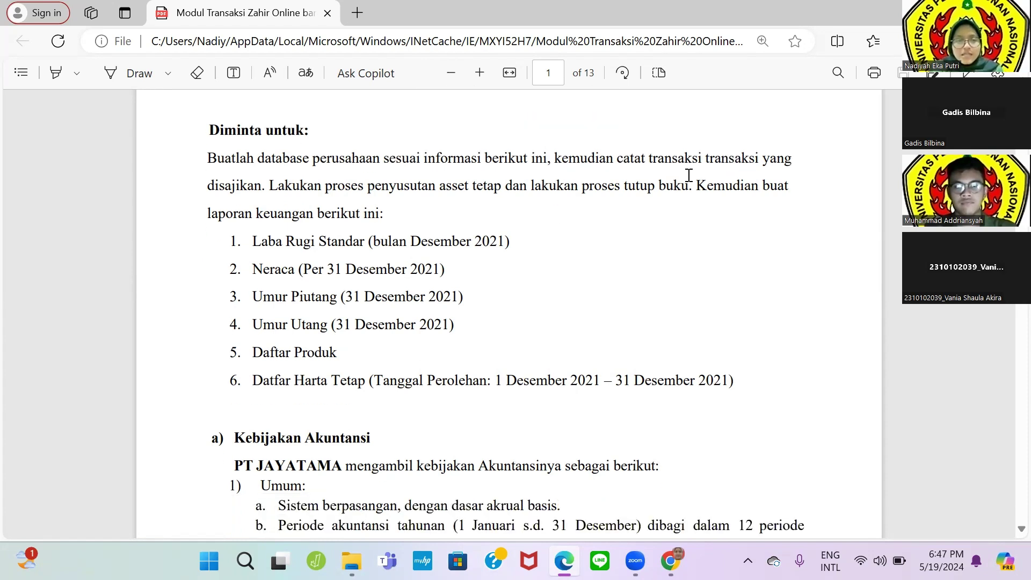
{"action": "scroll", "coordinate": [694, 306], "scroll_direction": "down", "scroll_amount": 4}
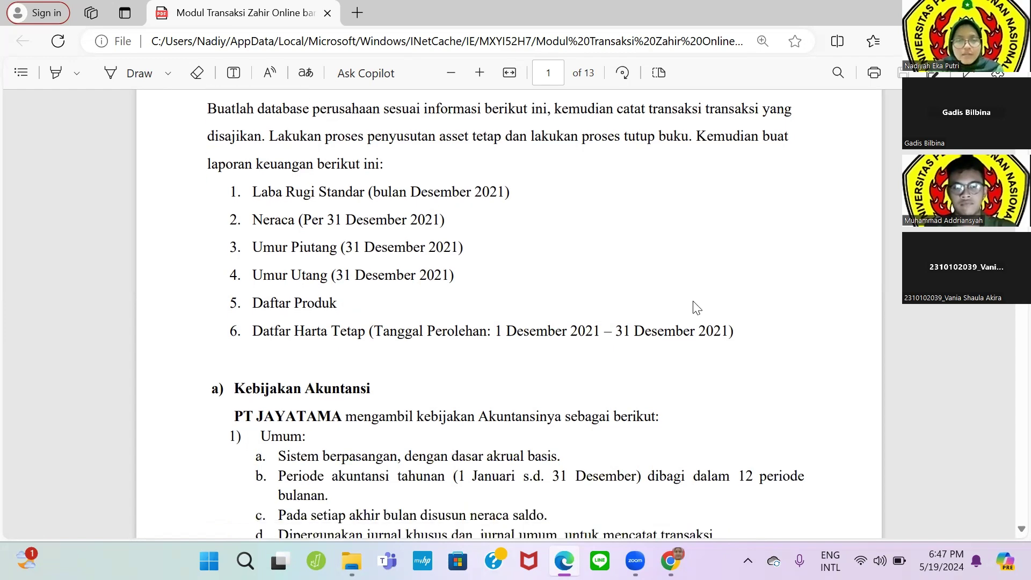
{"action": "scroll", "coordinate": [694, 307], "scroll_direction": "down", "scroll_amount": 3}
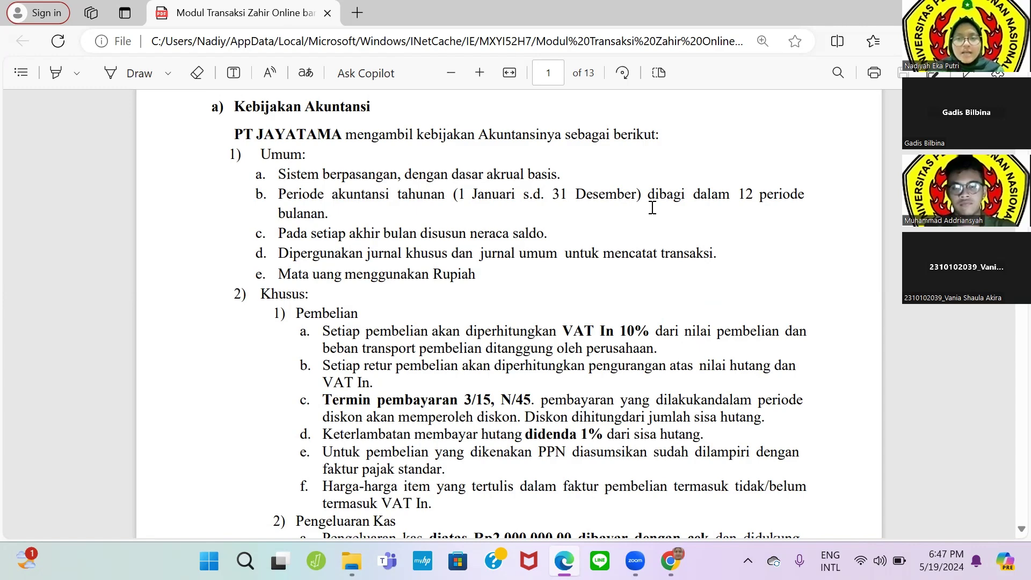
{"action": "scroll", "coordinate": [652, 207], "scroll_direction": "down", "scroll_amount": 1}
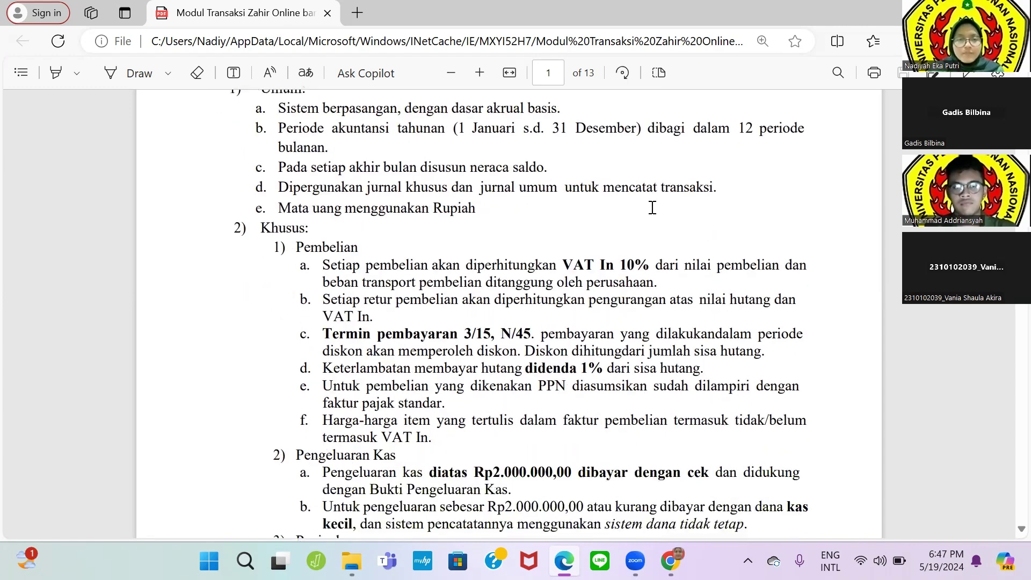
{"action": "scroll", "coordinate": [652, 207], "scroll_direction": "down", "scroll_amount": 1}
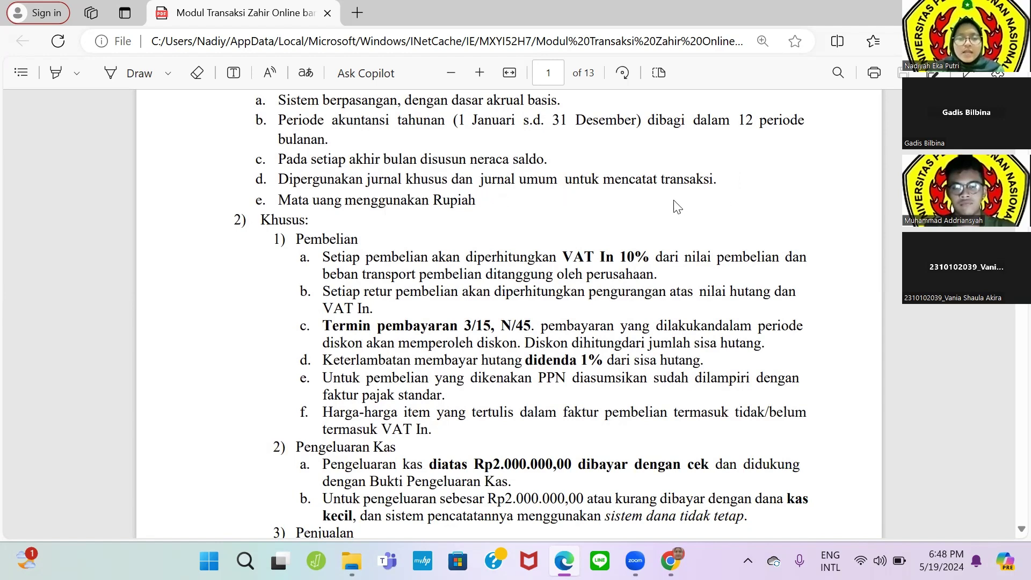
{"action": "scroll", "coordinate": [481, 213], "scroll_direction": "down", "scroll_amount": 2}
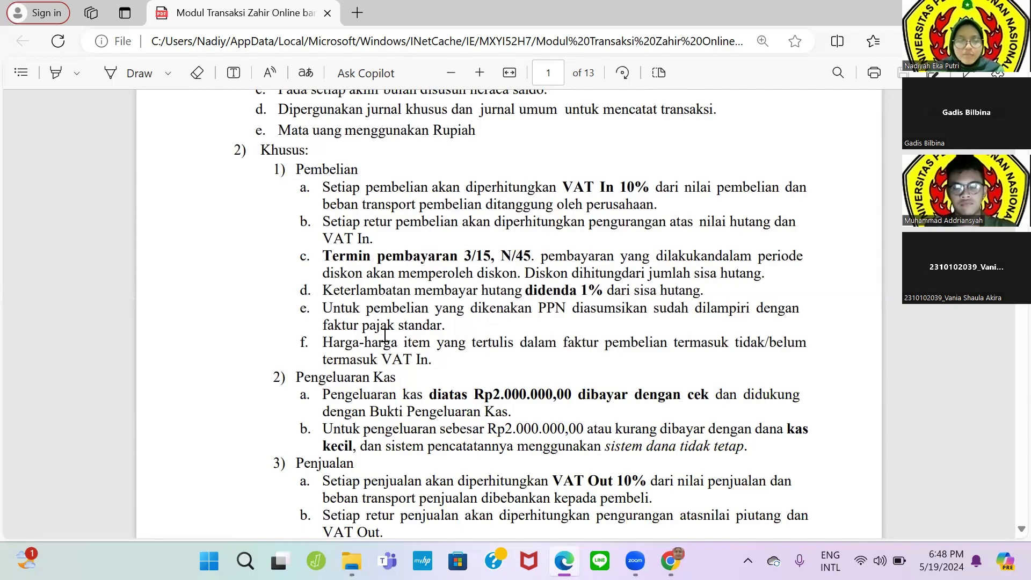
{"action": "scroll", "coordinate": [382, 407], "scroll_direction": "down", "scroll_amount": 3}
{"action": "scroll", "coordinate": [382, 407], "scroll_direction": "down", "scroll_amount": 5}
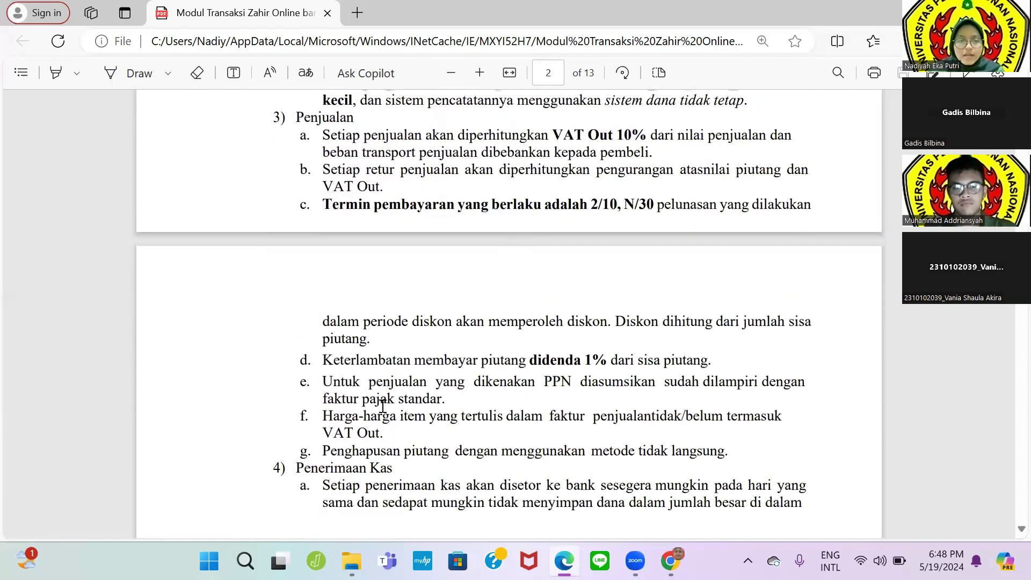
{"action": "scroll", "coordinate": [383, 407], "scroll_direction": "up", "scroll_amount": 10}
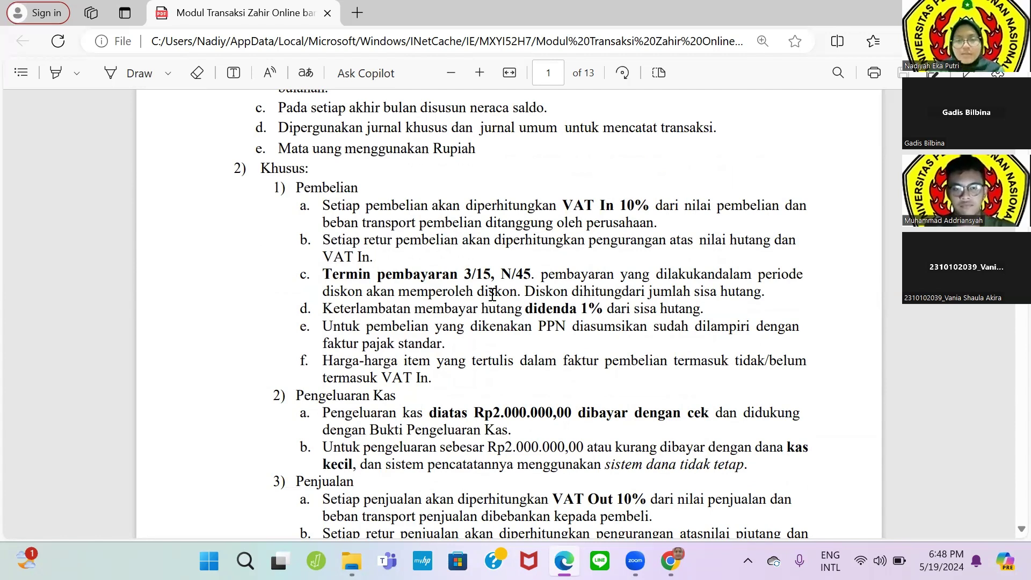
{"action": "scroll", "coordinate": [520, 272], "scroll_direction": "down", "scroll_amount": 1}
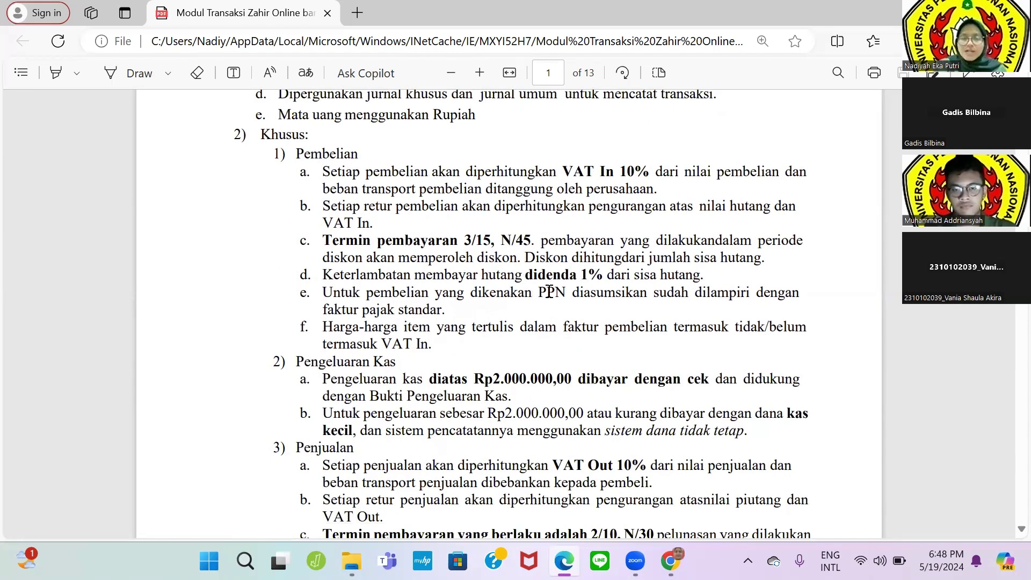
{"action": "scroll", "coordinate": [549, 292], "scroll_direction": "down", "scroll_amount": 3}
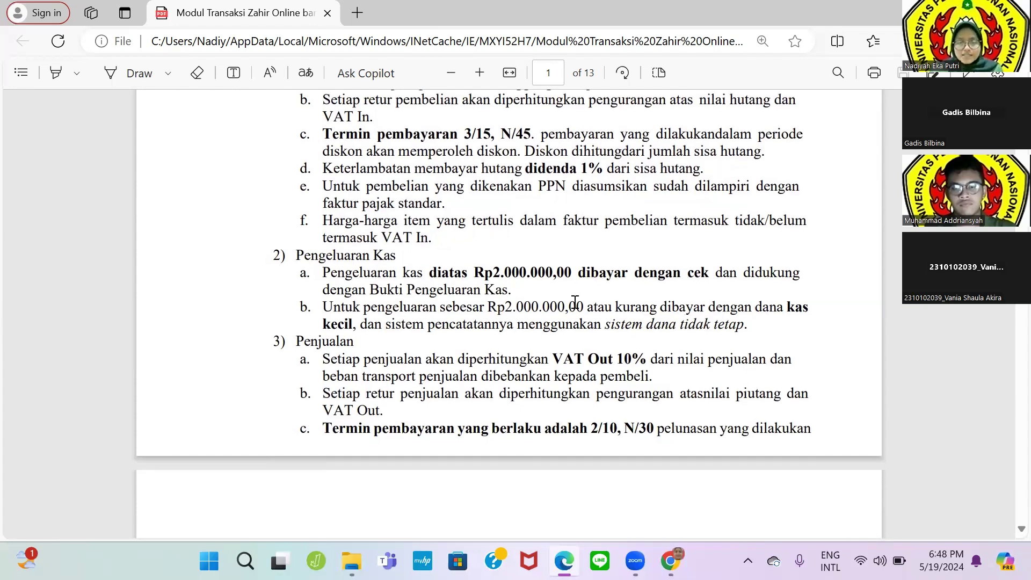
{"action": "scroll", "coordinate": [575, 302], "scroll_direction": "down", "scroll_amount": 3}
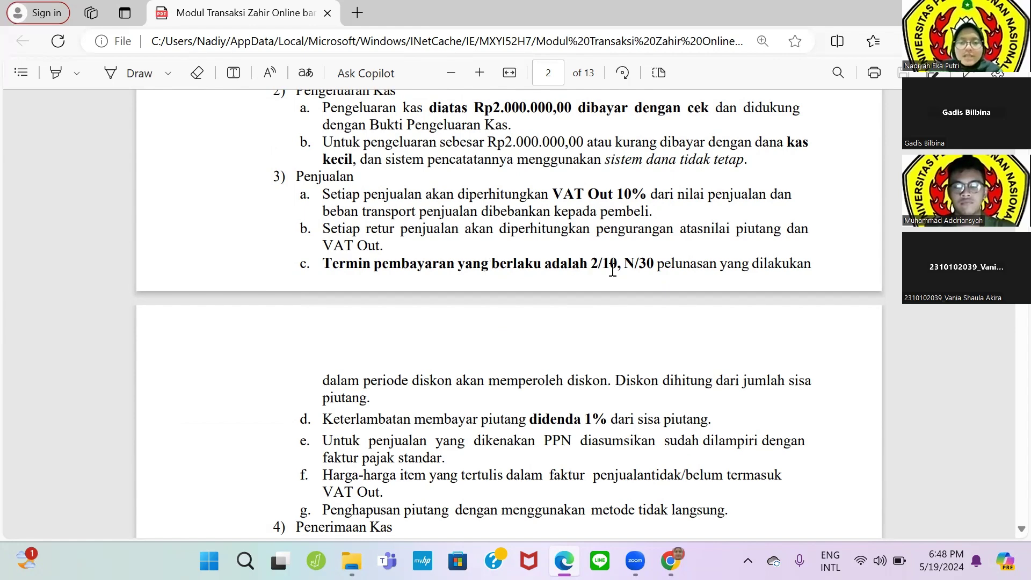
{"action": "scroll", "coordinate": [613, 270], "scroll_direction": "down", "scroll_amount": 2}
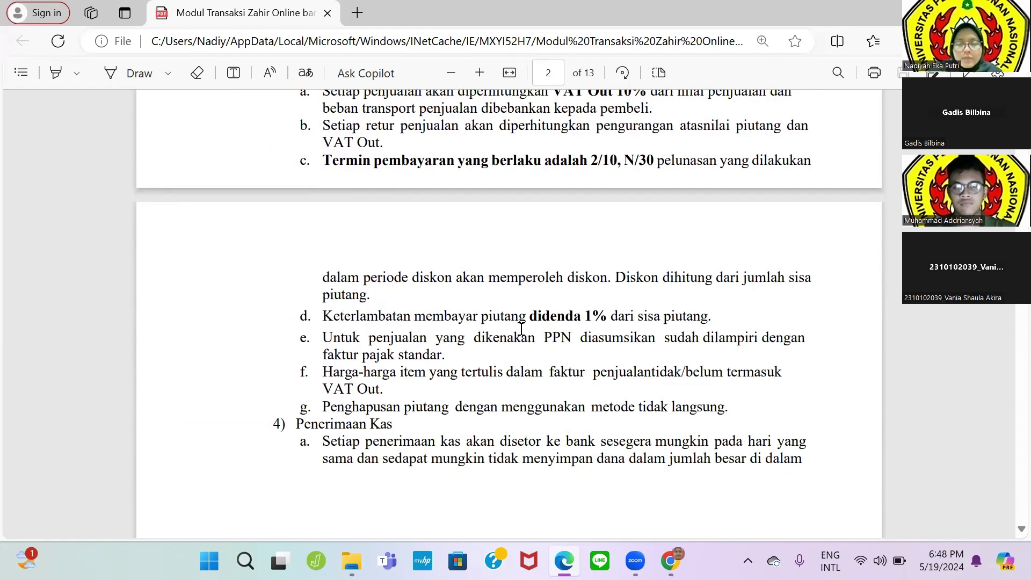
{"action": "scroll", "coordinate": [610, 330], "scroll_direction": "down", "scroll_amount": 5}
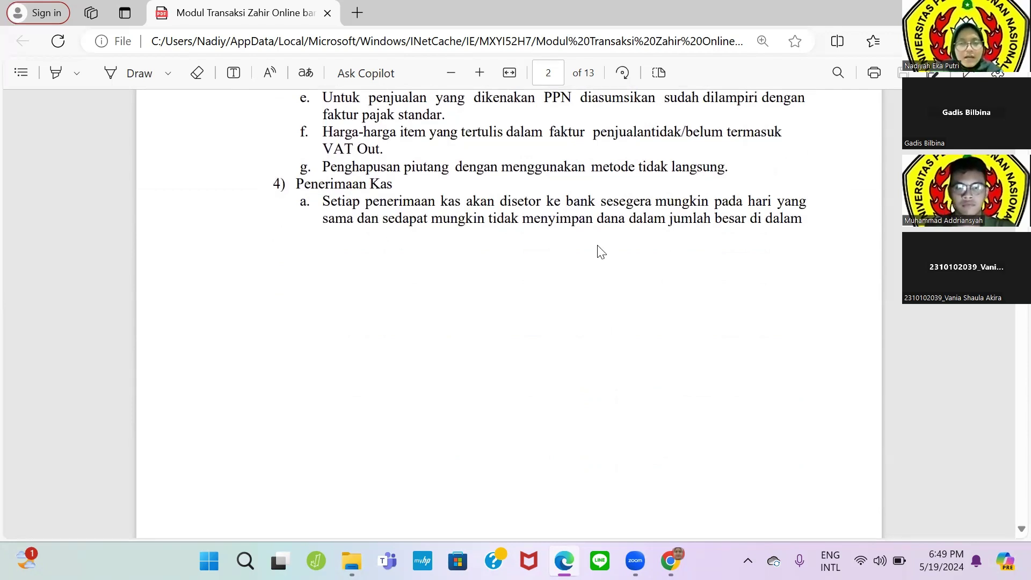
{"action": "scroll", "coordinate": [601, 251], "scroll_direction": "down", "scroll_amount": 1}
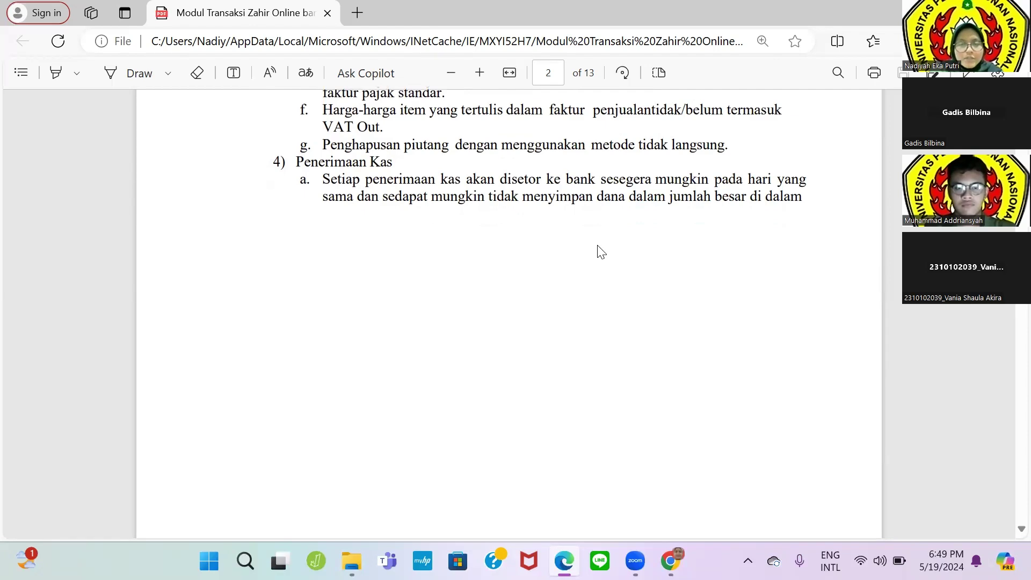
{"action": "scroll", "coordinate": [599, 252], "scroll_direction": "down", "scroll_amount": 3}
{"action": "scroll", "coordinate": [597, 251], "scroll_direction": "up", "scroll_amount": 5}
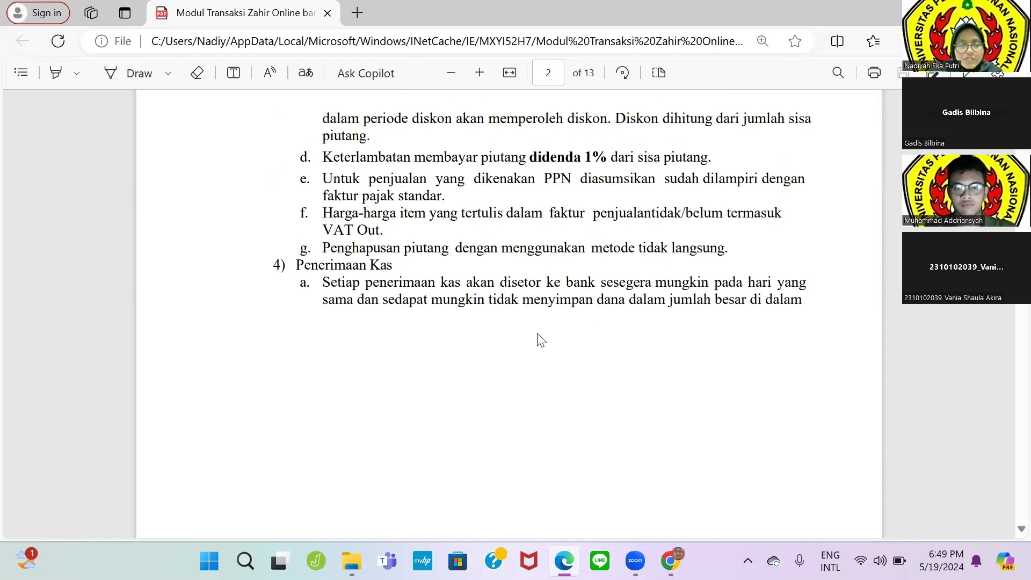
{"action": "scroll", "coordinate": [637, 273], "scroll_direction": "down", "scroll_amount": 3}
{"action": "scroll", "coordinate": [637, 273], "scroll_direction": "down", "scroll_amount": 15}
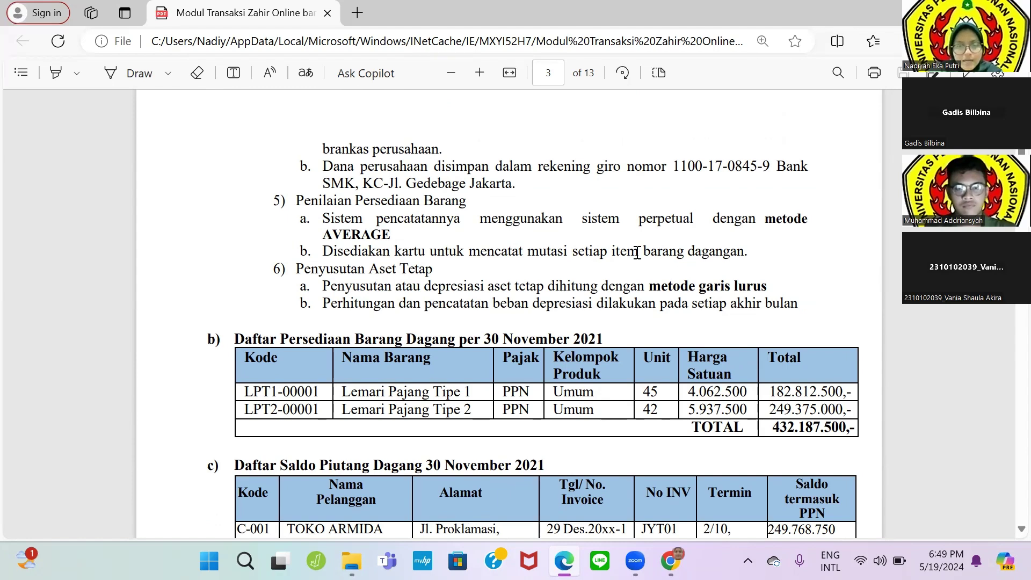
{"action": "scroll", "coordinate": [407, 285], "scroll_direction": "down", "scroll_amount": 2}
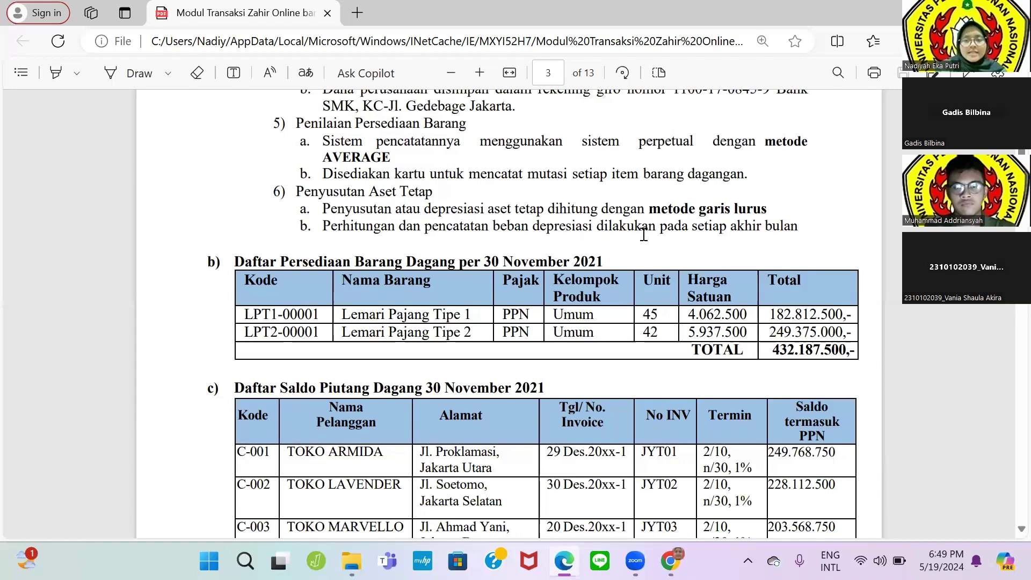
Step: Review the module's inventory, receivables and payables lists, fixed assets, 30 November 2021 balances and the start of the December transaction documents
{"action": "scroll", "coordinate": [761, 233], "scroll_direction": "down", "scroll_amount": 3}
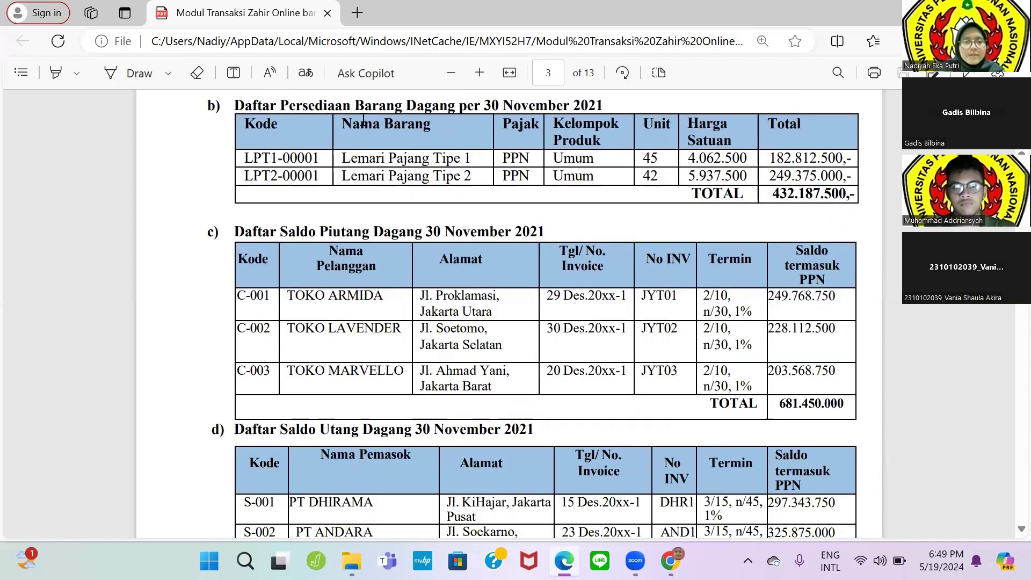
{"action": "scroll", "coordinate": [276, 236], "scroll_direction": "down", "scroll_amount": 7}
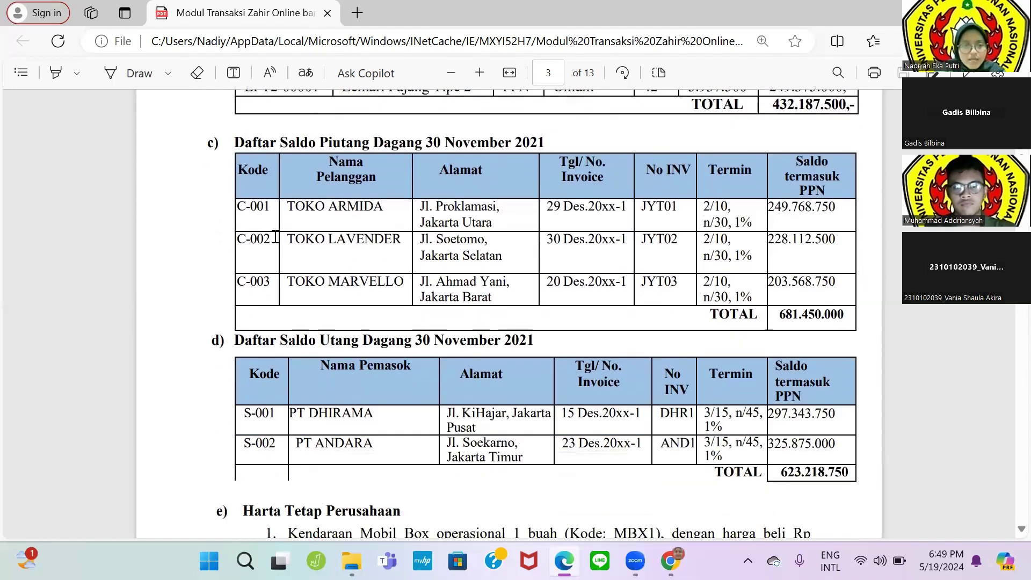
{"action": "scroll", "coordinate": [275, 236], "scroll_direction": "down", "scroll_amount": 1}
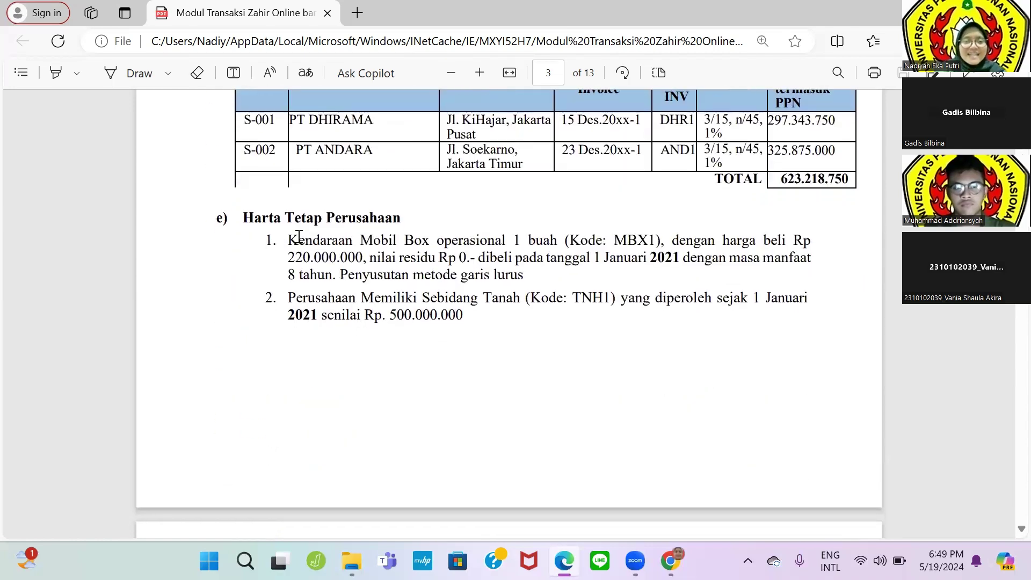
{"action": "scroll", "coordinate": [361, 237], "scroll_direction": "down", "scroll_amount": 8}
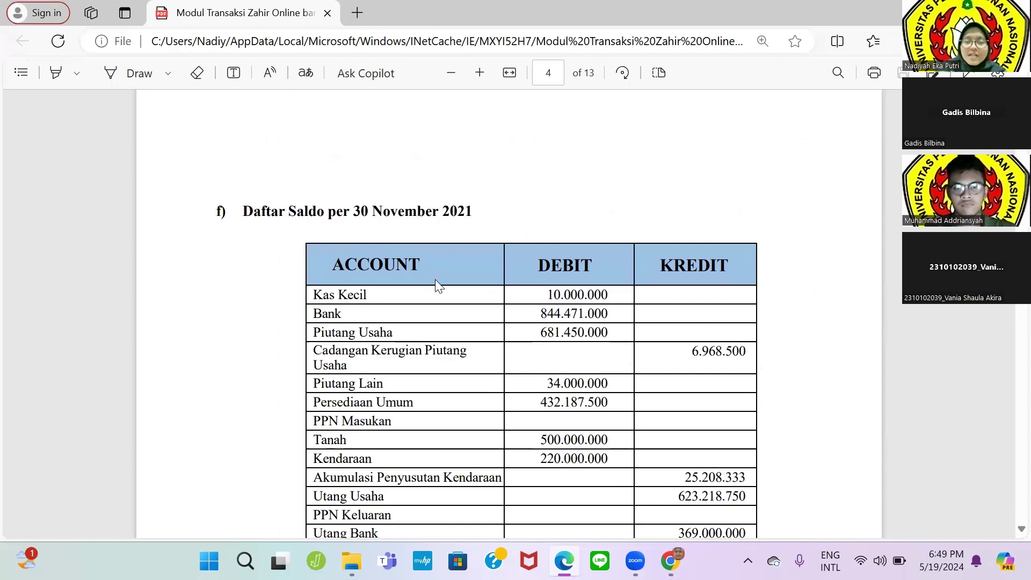
{"action": "scroll", "coordinate": [437, 285], "scroll_direction": "down", "scroll_amount": 4}
{"action": "scroll", "coordinate": [439, 285], "scroll_direction": "down", "scroll_amount": 5}
{"action": "scroll", "coordinate": [440, 286], "scroll_direction": "down", "scroll_amount": 7}
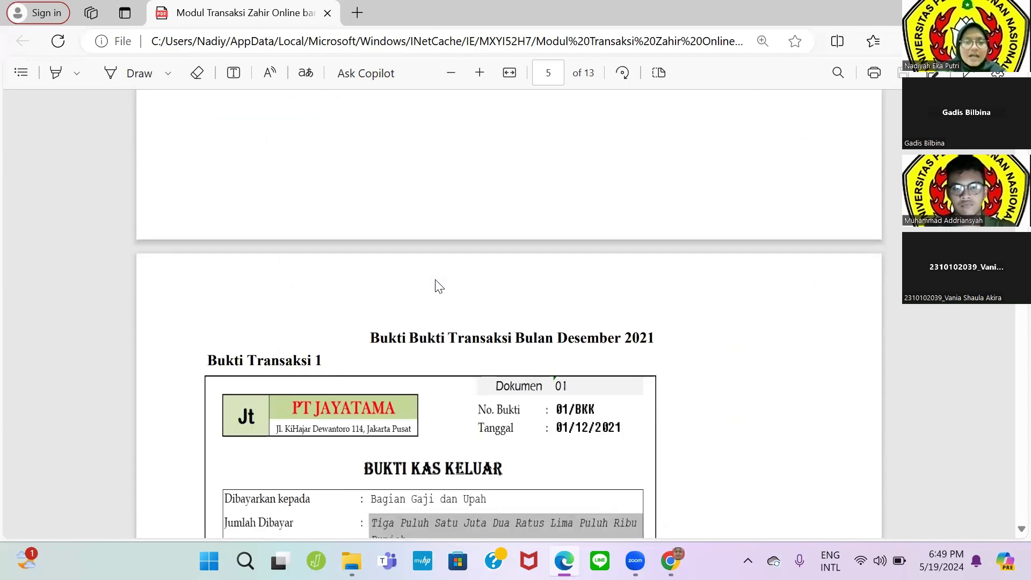
{"action": "scroll", "coordinate": [440, 286], "scroll_direction": "up", "scroll_amount": 20}
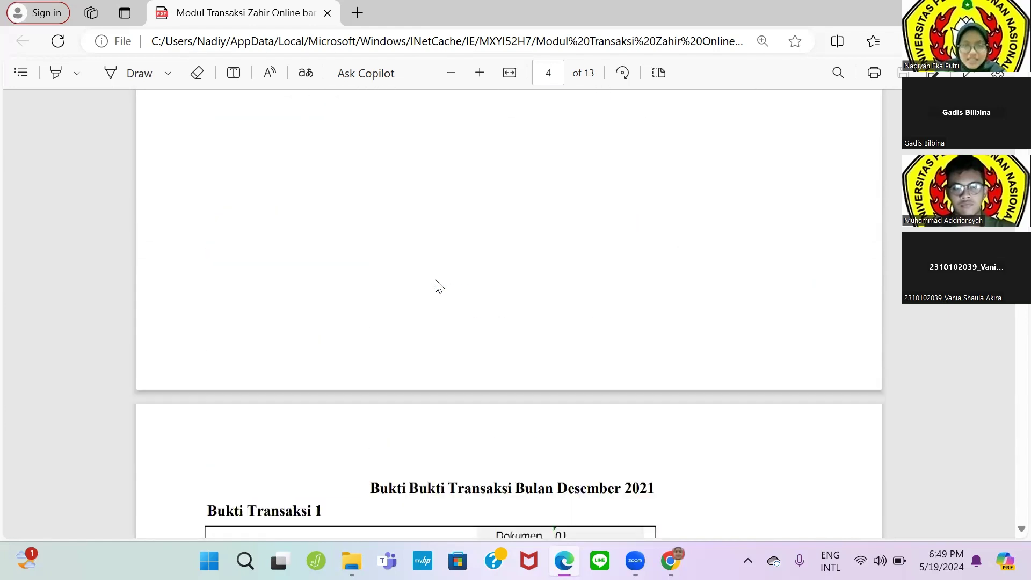
{"action": "scroll", "coordinate": [438, 287], "scroll_direction": "up", "scroll_amount": 8}
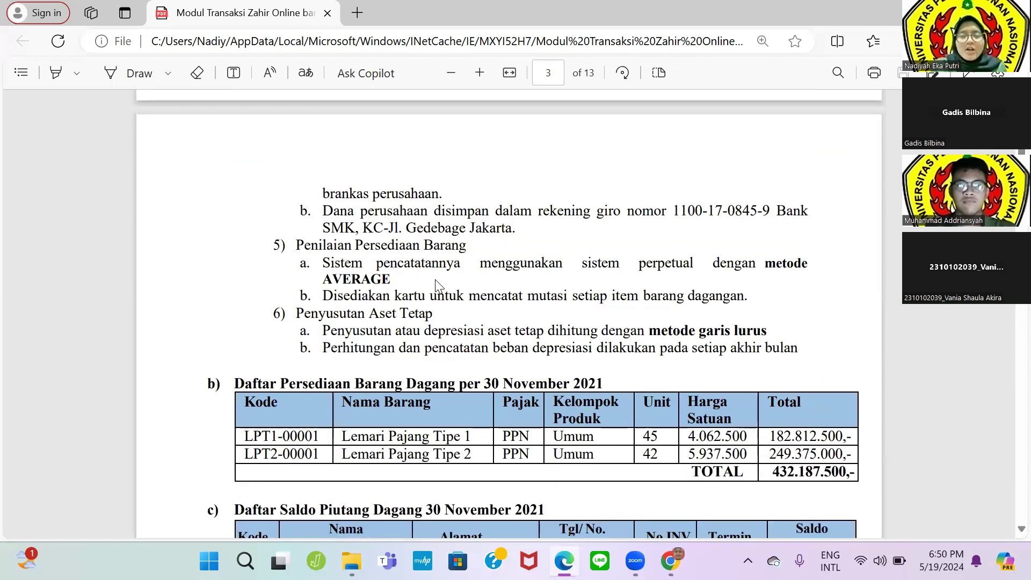
Step: Switch to Zahir Online and start creating a new company from the company list
{"action": "key", "text": "alt+Tab"}
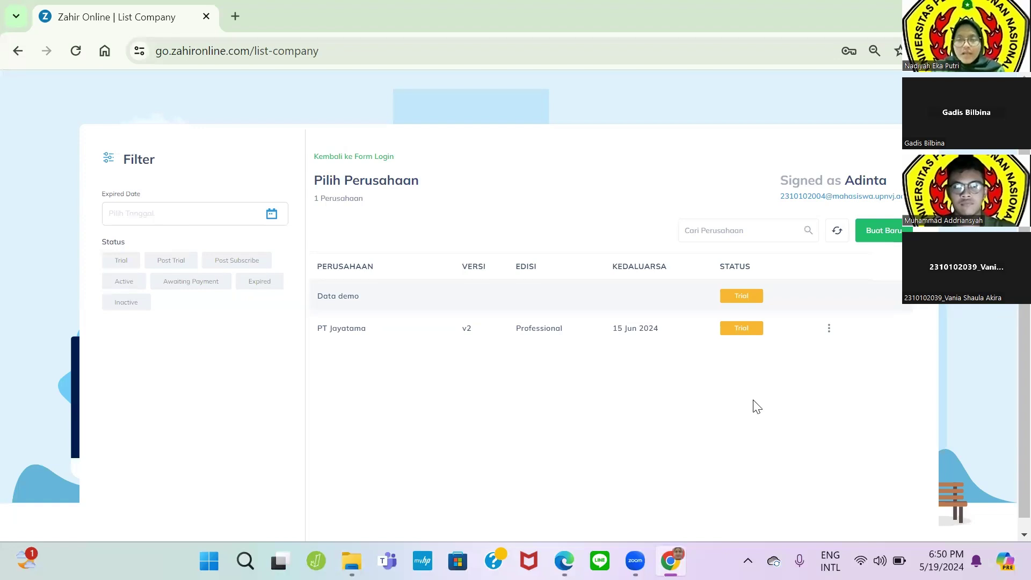
{"action": "scroll", "coordinate": [652, 387], "scroll_direction": "up", "scroll_amount": 3}
{"action": "scroll", "coordinate": [653, 387], "scroll_direction": "down", "scroll_amount": 3}
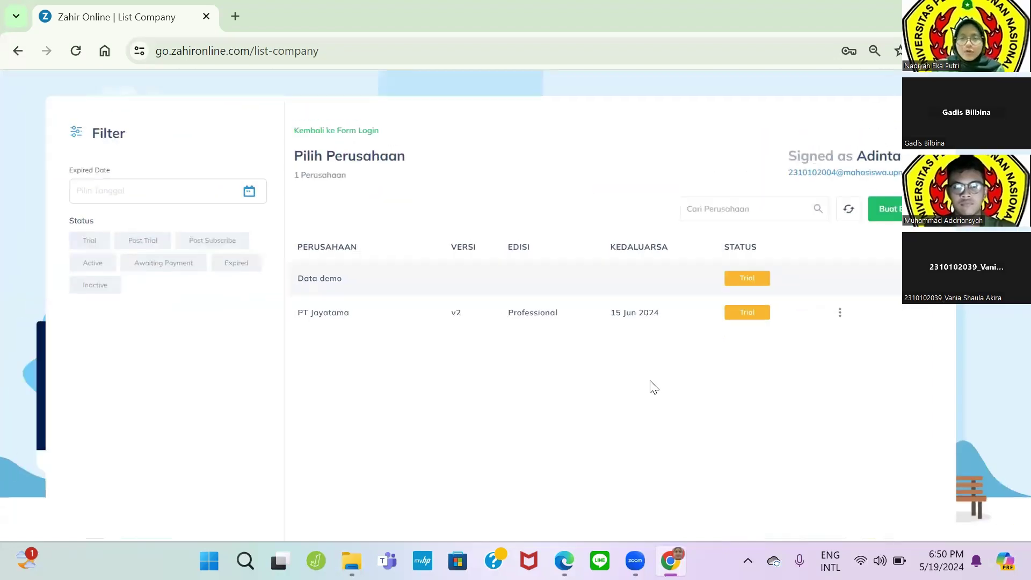
{"action": "left_click", "coordinate": [896, 215]}
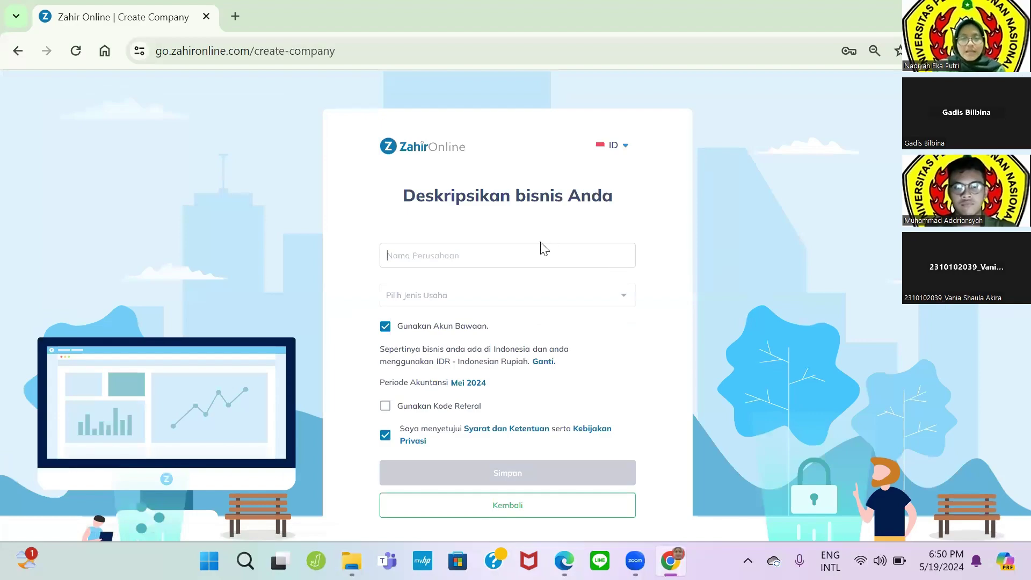
Step: Look up the company name in the module's accounting policies and enter PT. JAYATAMA as the new company's name
{"action": "left_click", "coordinate": [520, 255]}
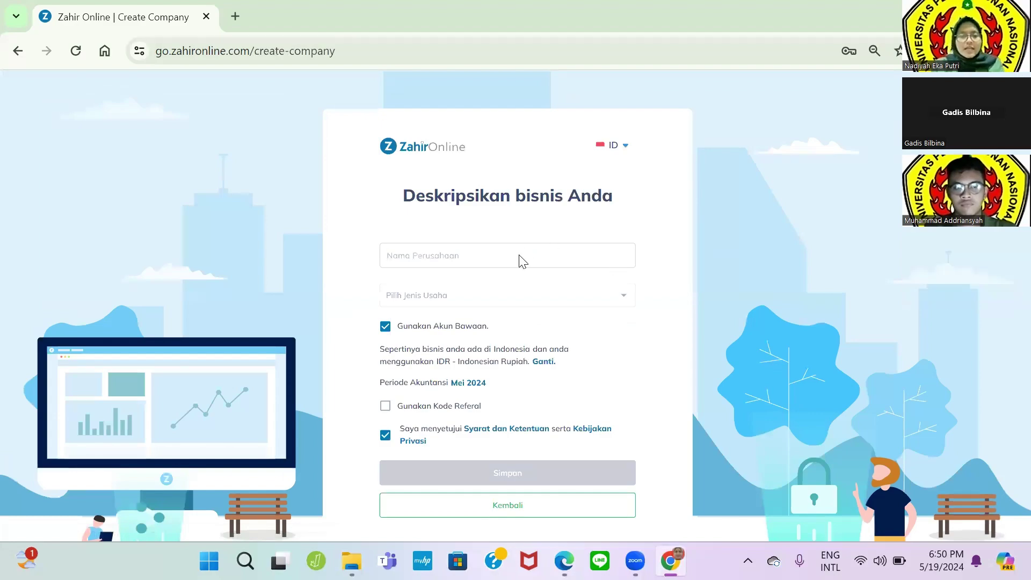
{"action": "key", "text": "alt+Tab"}
{"action": "scroll", "coordinate": [519, 255], "scroll_direction": "up", "scroll_amount": 15}
{"action": "scroll", "coordinate": [520, 261], "scroll_direction": "down", "scroll_amount": 7}
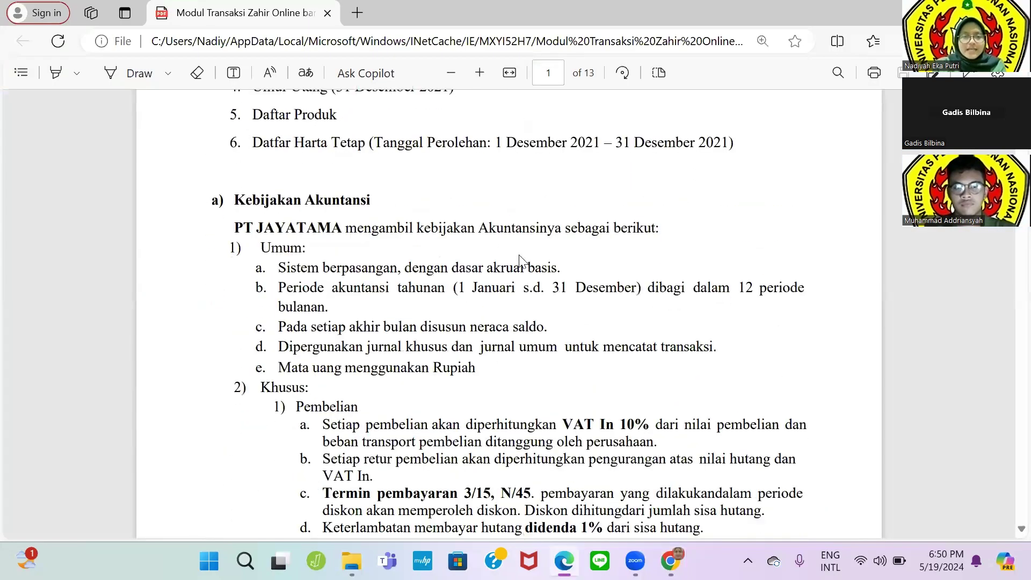
{"action": "left_click_drag", "start_coordinate": [238, 190], "coordinate": [340, 191]}
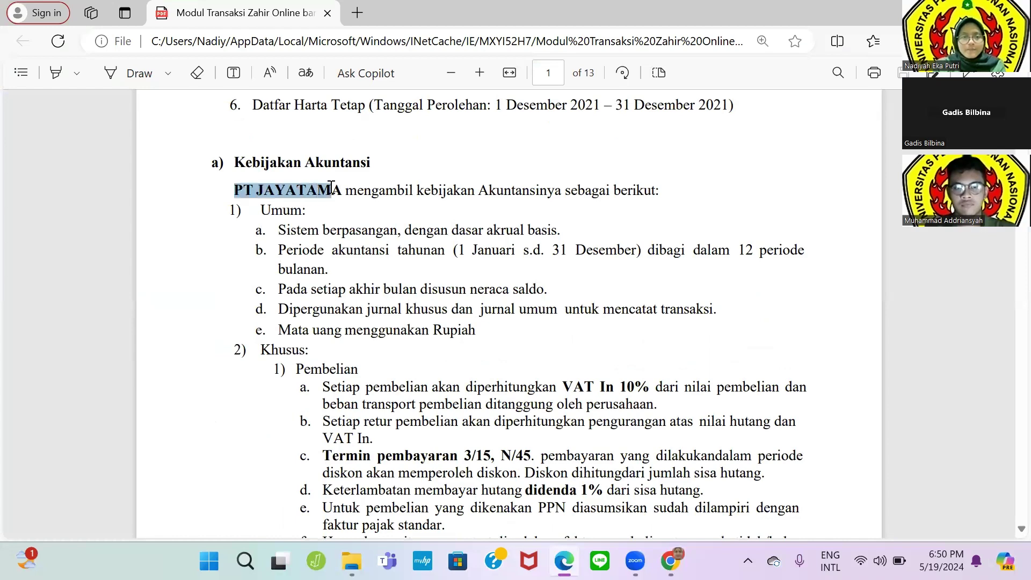
{"action": "key", "text": "alt+Tab"}
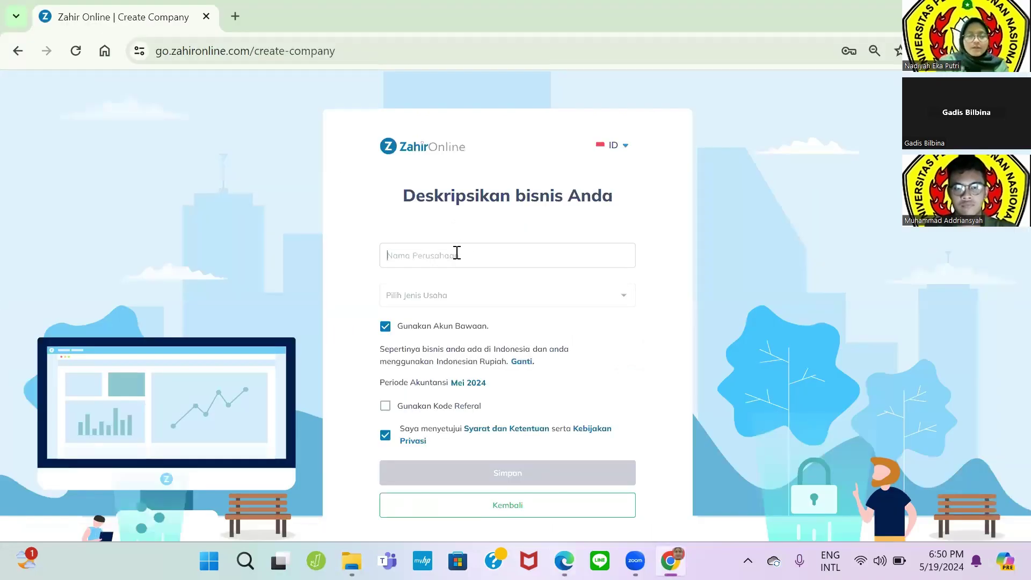
{"action": "type", "text": "PT. "}
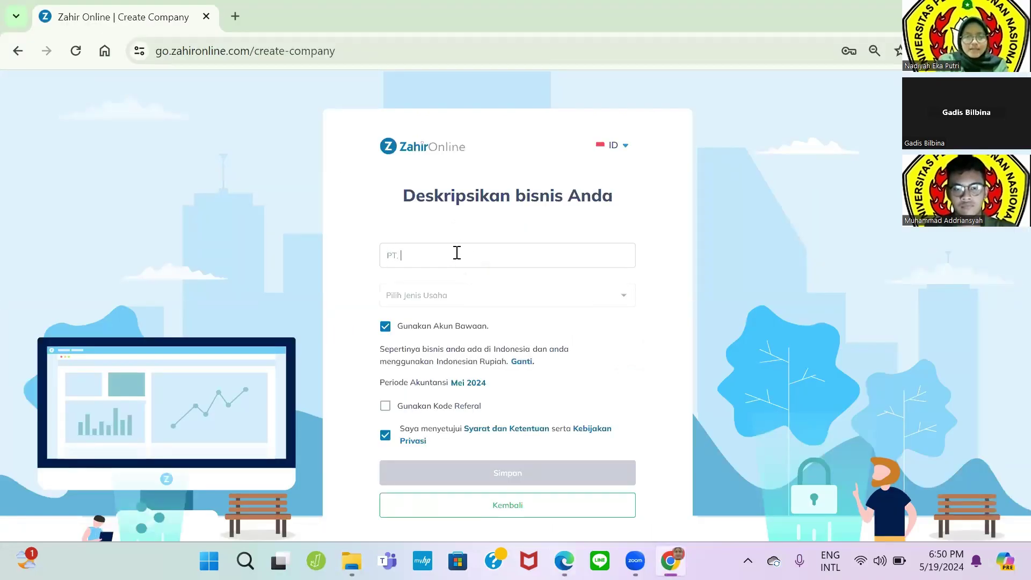
{"action": "type", "text": "JAYA"}
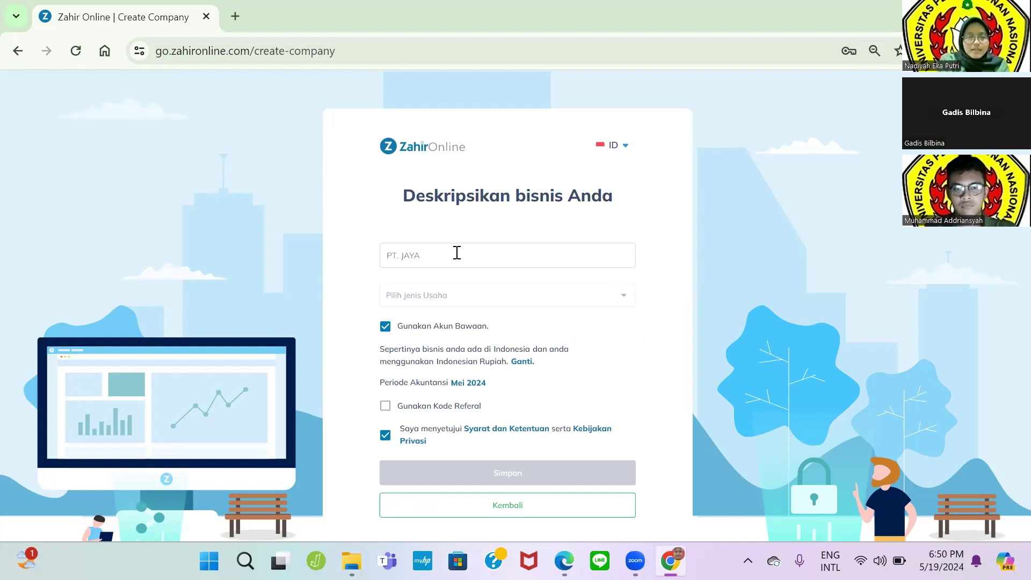
{"action": "type", "text": "TAMA"}
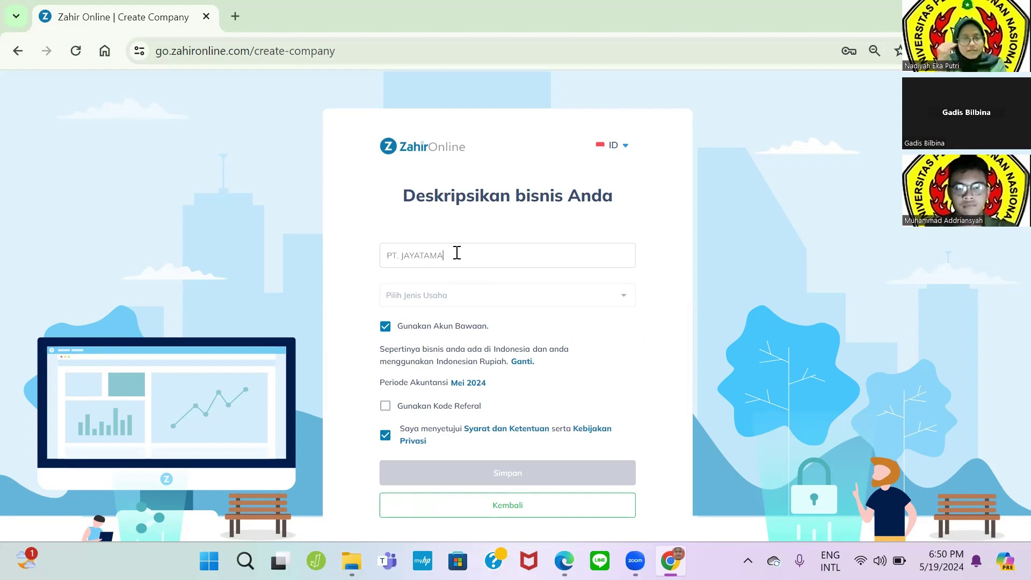
Step: Set the new company's business type to Perdagangan dan Distribusi
{"action": "left_click", "coordinate": [471, 296]}
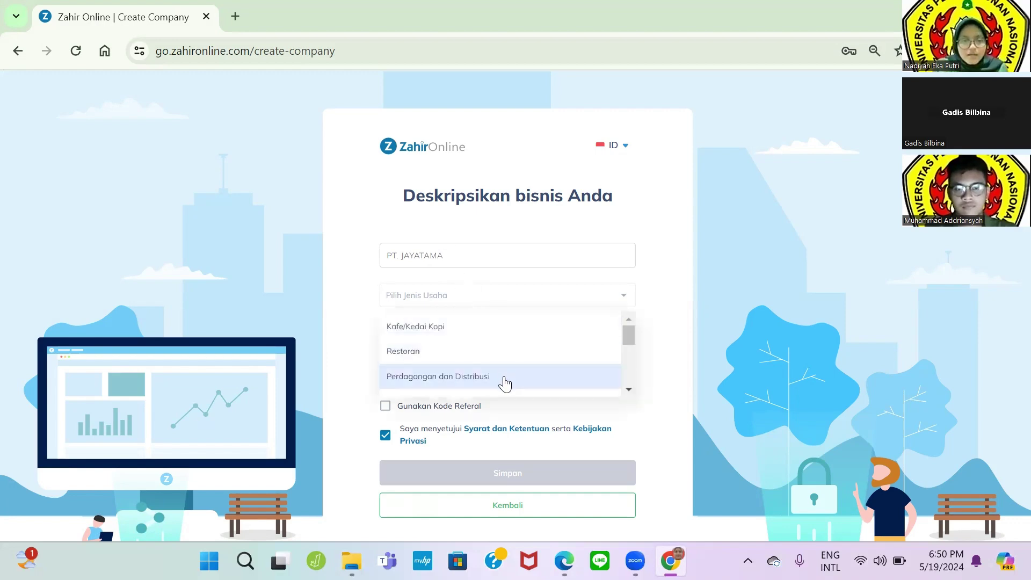
{"action": "left_click", "coordinate": [505, 383]}
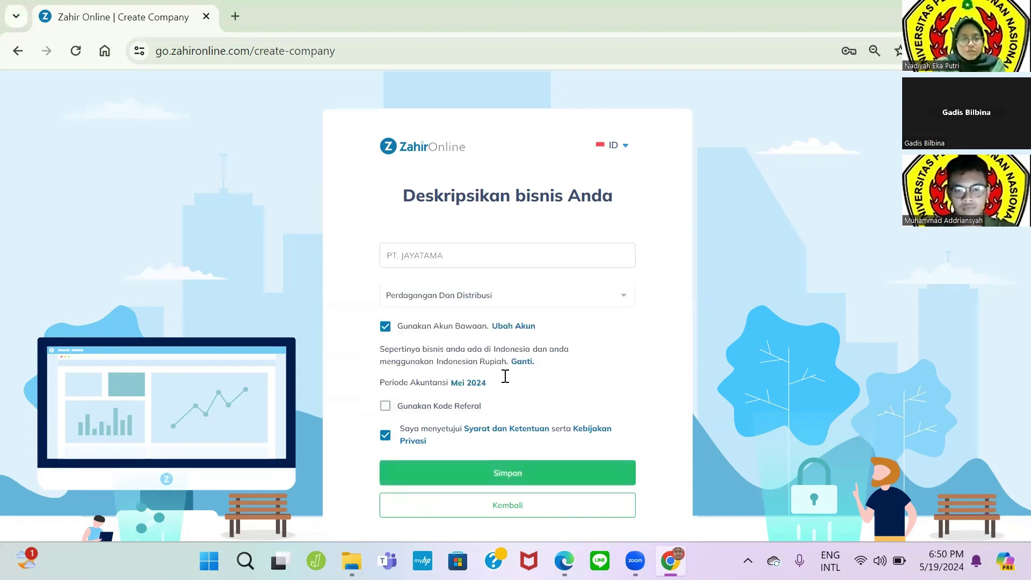
Step: Check the module's required reports and general accounting policies for the accounting period and currency against the new company form in Zahir Online
{"action": "key", "text": "alt+Tab"}
{"action": "left_click", "coordinate": [430, 185]}
{"action": "scroll", "coordinate": [435, 217], "scroll_direction": "up", "scroll_amount": 5}
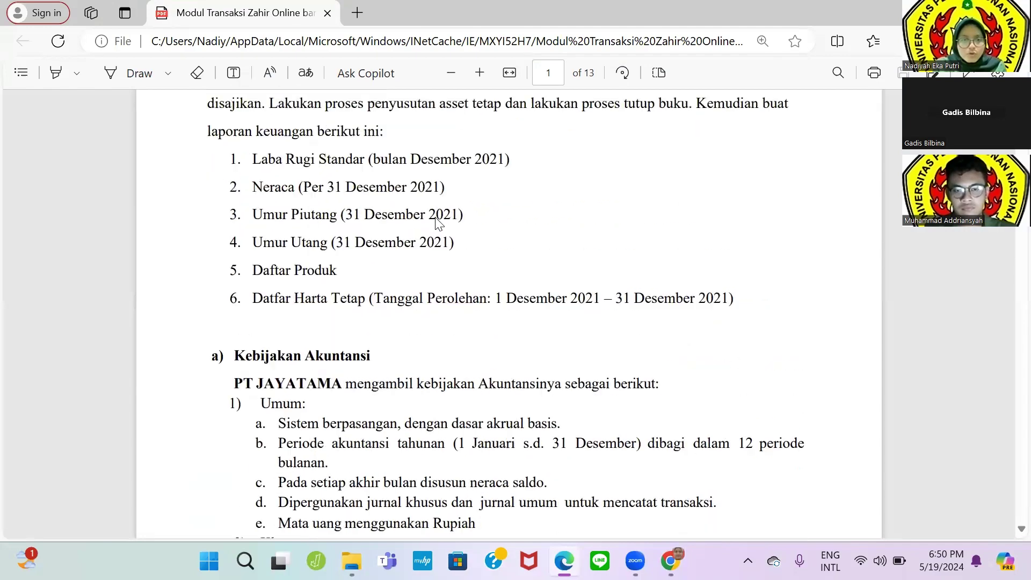
{"action": "scroll", "coordinate": [562, 215], "scroll_direction": "down", "scroll_amount": 7}
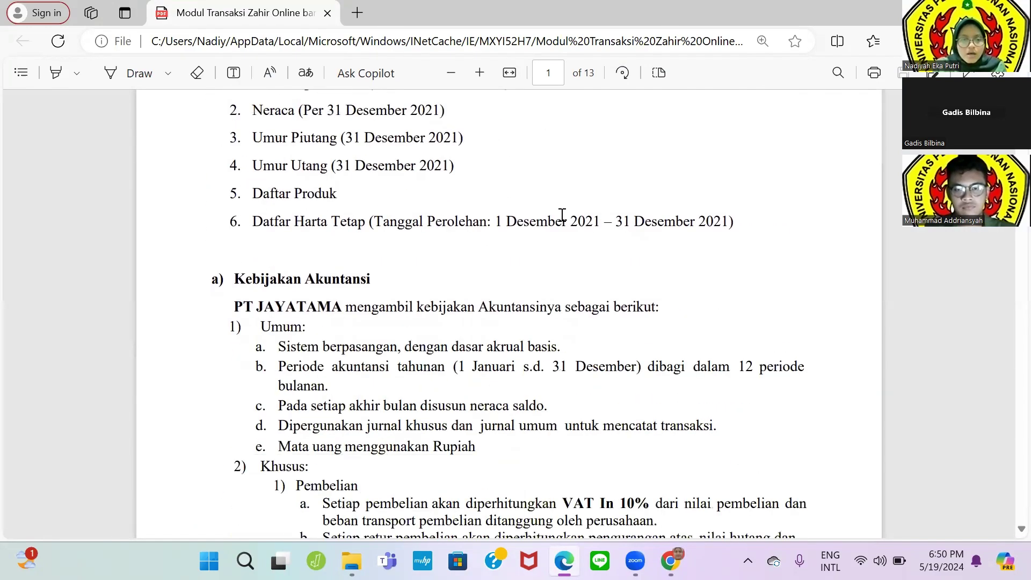
{"action": "scroll", "coordinate": [561, 215], "scroll_direction": "down", "scroll_amount": 4}
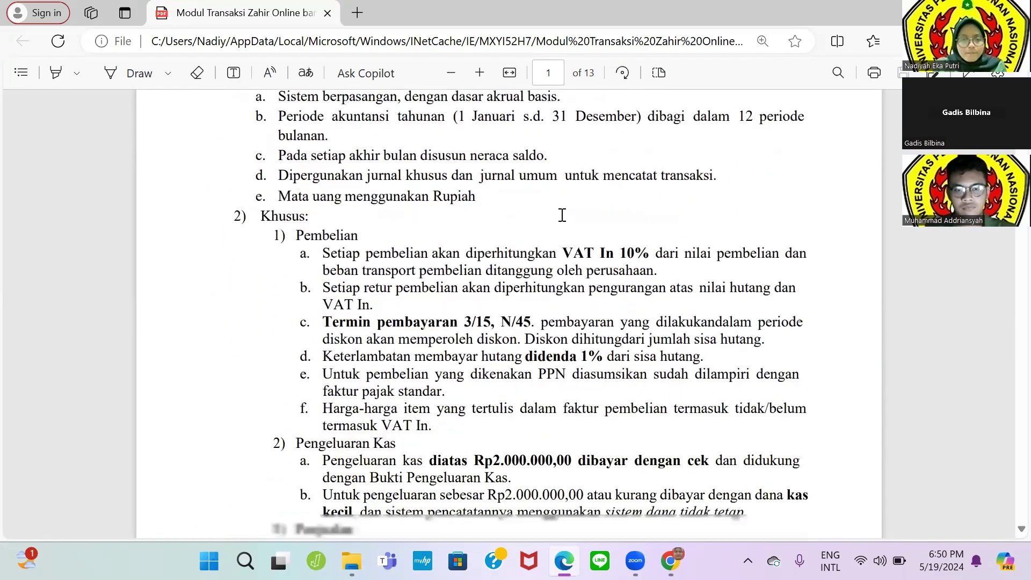
{"action": "key", "text": "alt+Tab"}
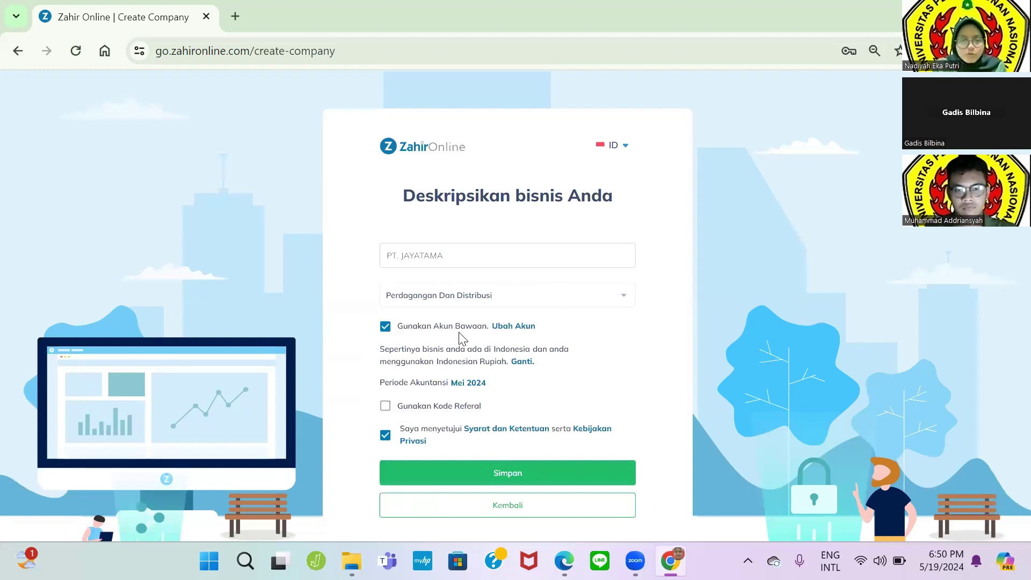
{"action": "scroll", "coordinate": [460, 338], "scroll_direction": "down", "scroll_amount": 1}
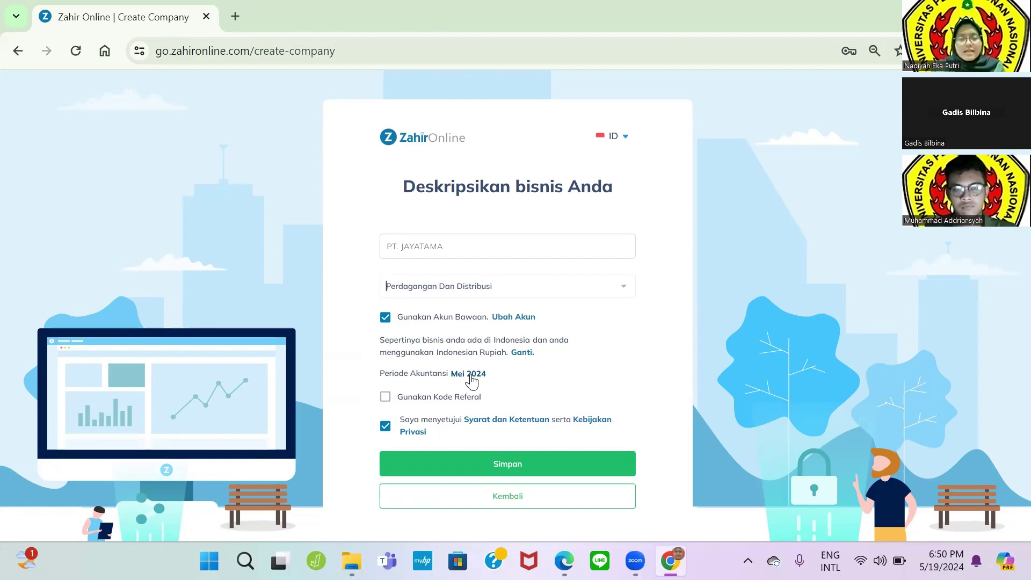
{"action": "key", "text": "alt+Tab"}
{"action": "scroll", "coordinate": [472, 374], "scroll_direction": "down", "scroll_amount": 10}
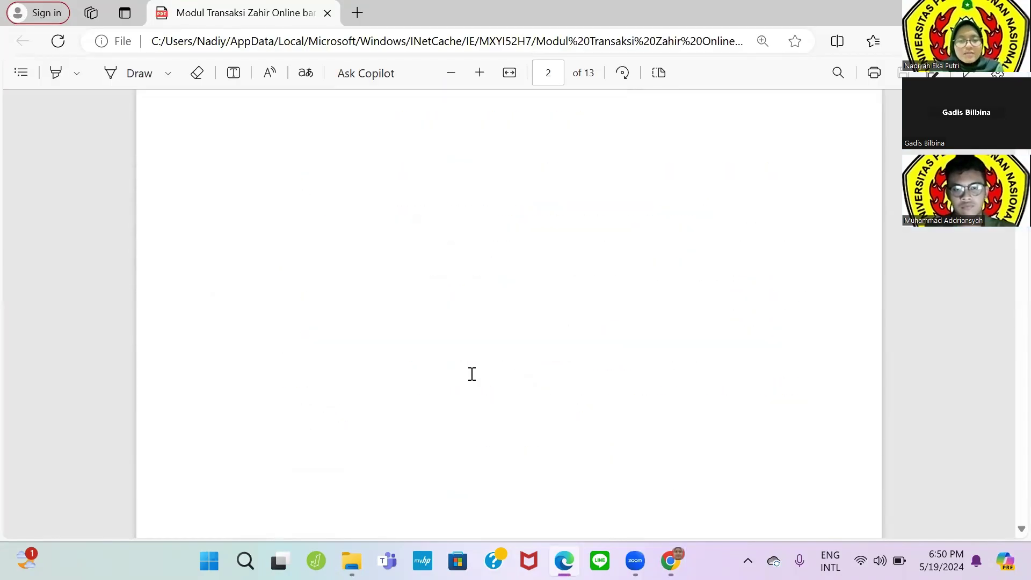
{"action": "scroll", "coordinate": [472, 374], "scroll_direction": "up", "scroll_amount": 10}
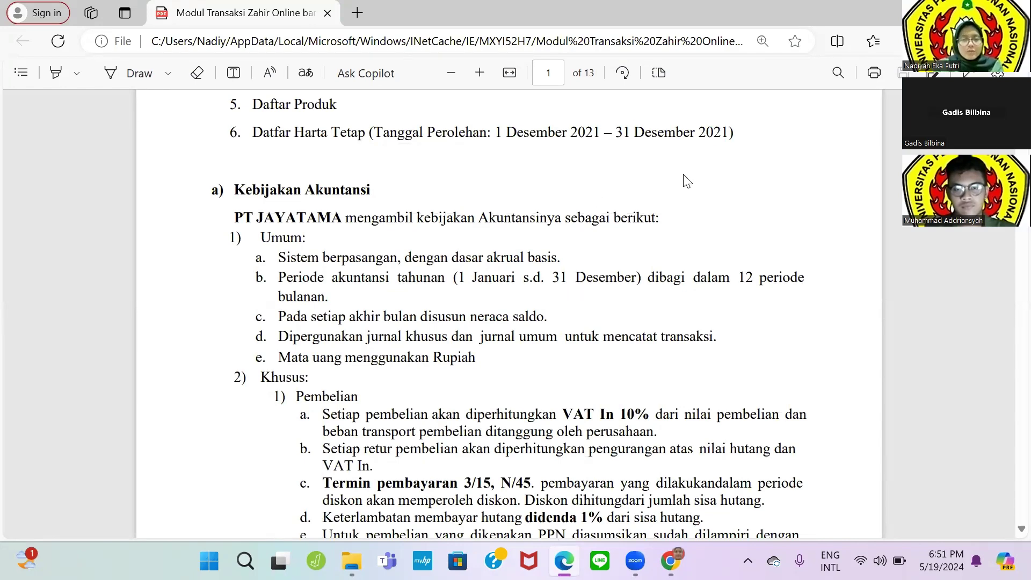
{"action": "key", "text": "alt+Tab"}
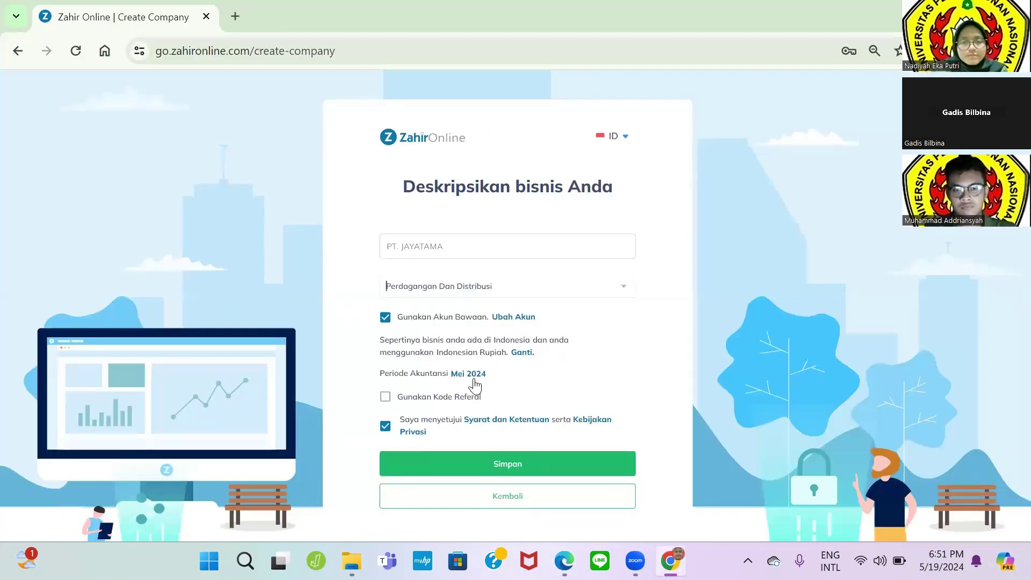
Step: Set the accounting period to Januari through Desember 2021 and save the new company
{"action": "left_click", "coordinate": [474, 378]}
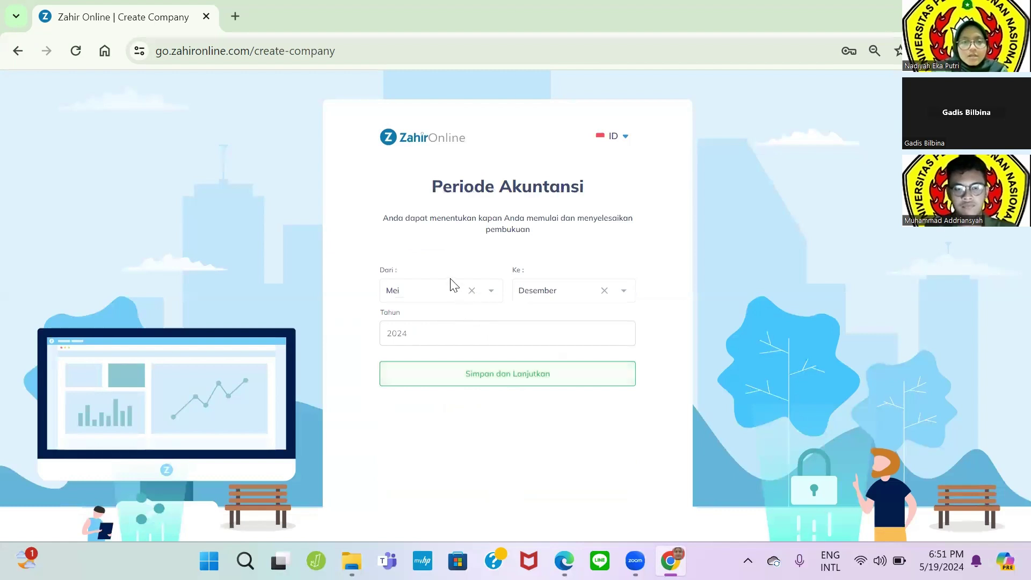
{"action": "left_click", "coordinate": [492, 292]}
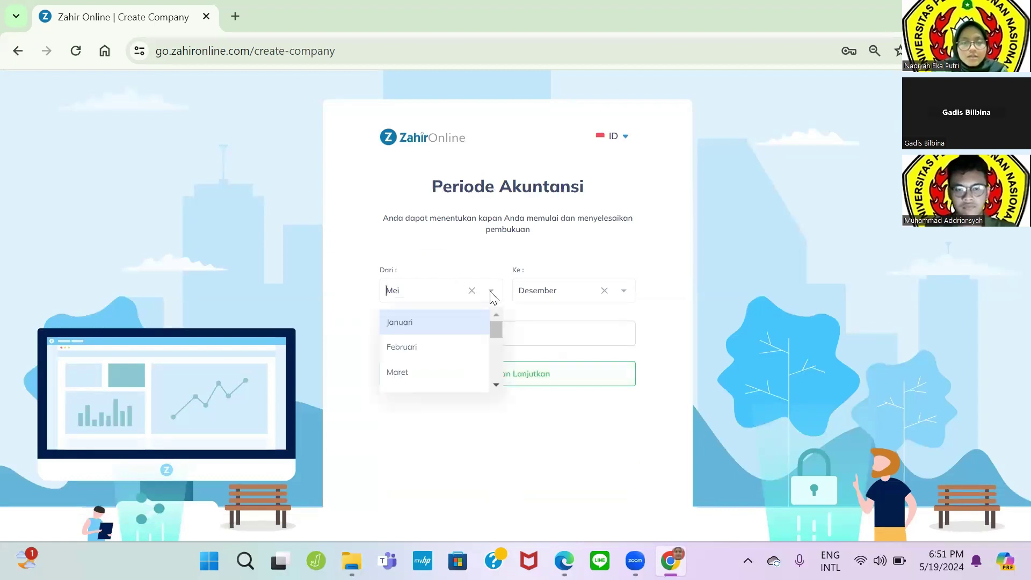
{"action": "left_click", "coordinate": [465, 316]}
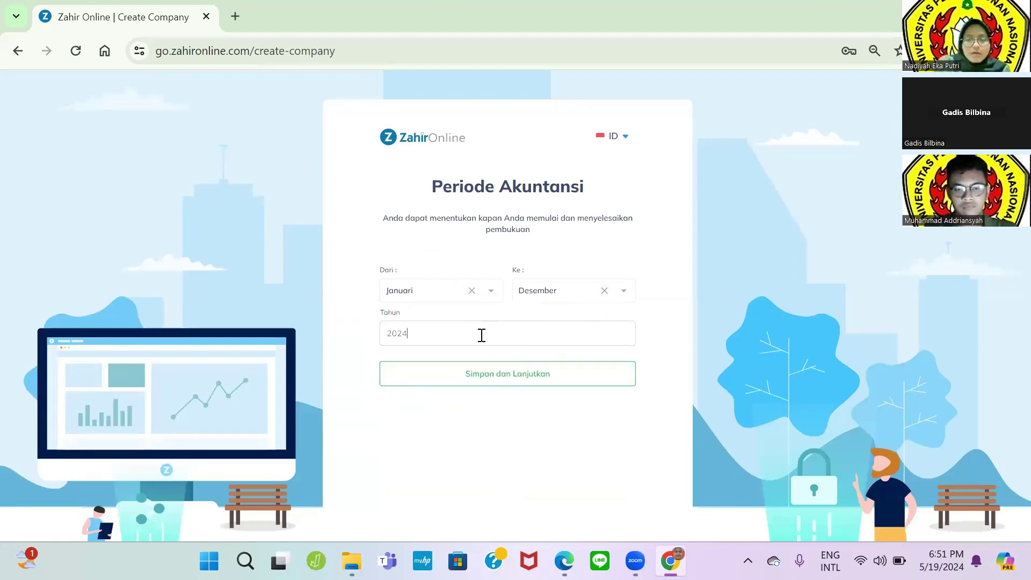
{"action": "key", "text": "BackSpace"}
{"action": "type", "text": "1"}
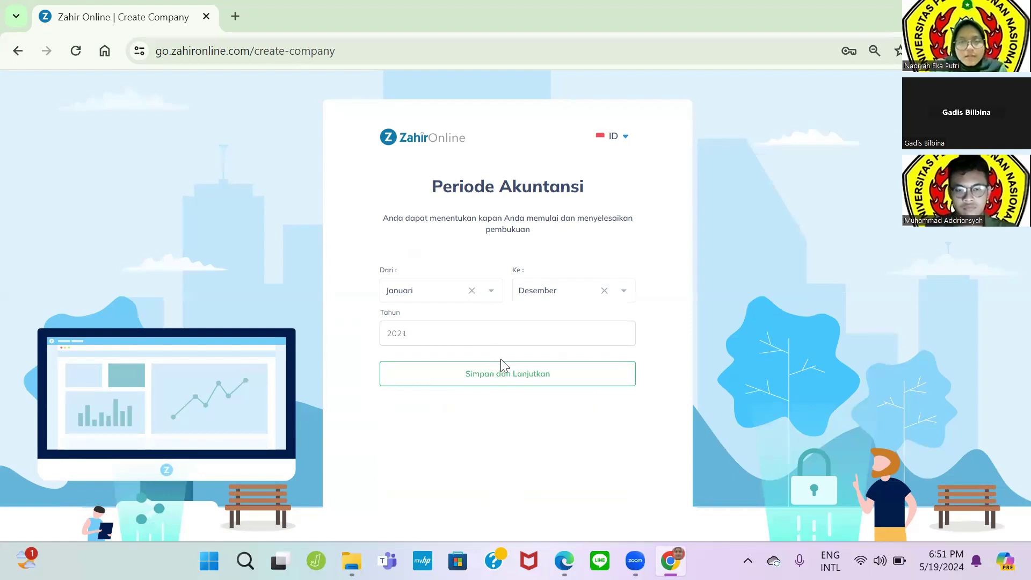
{"action": "left_click", "coordinate": [503, 374]}
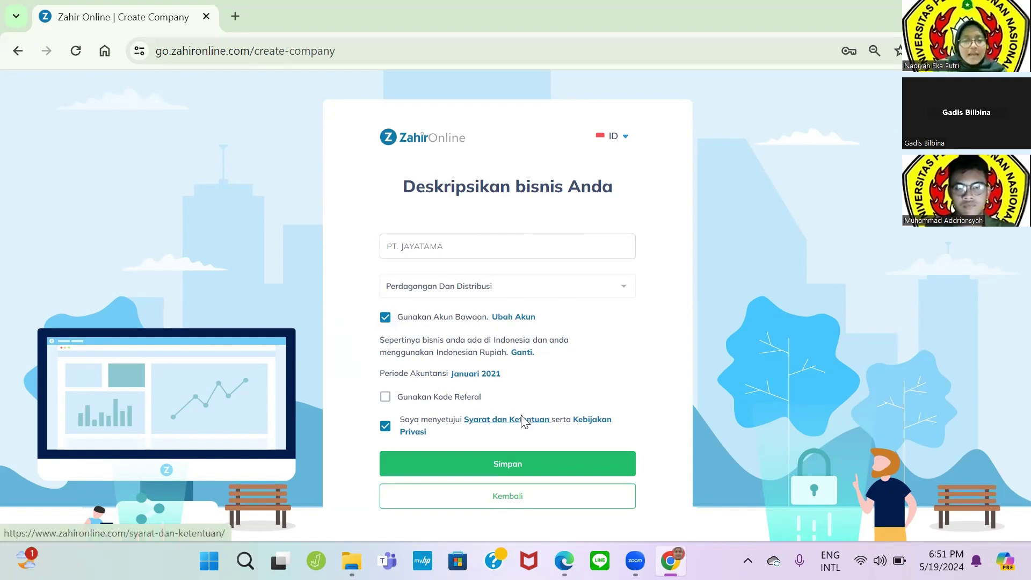
{"action": "scroll", "coordinate": [611, 398], "scroll_direction": "up", "scroll_amount": 1}
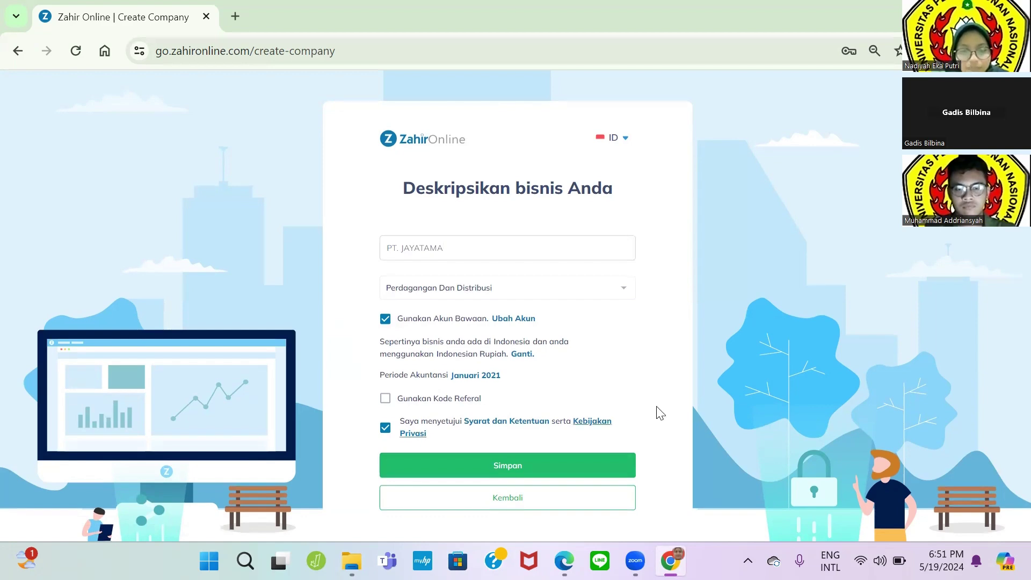
{"action": "left_click", "coordinate": [551, 467]}
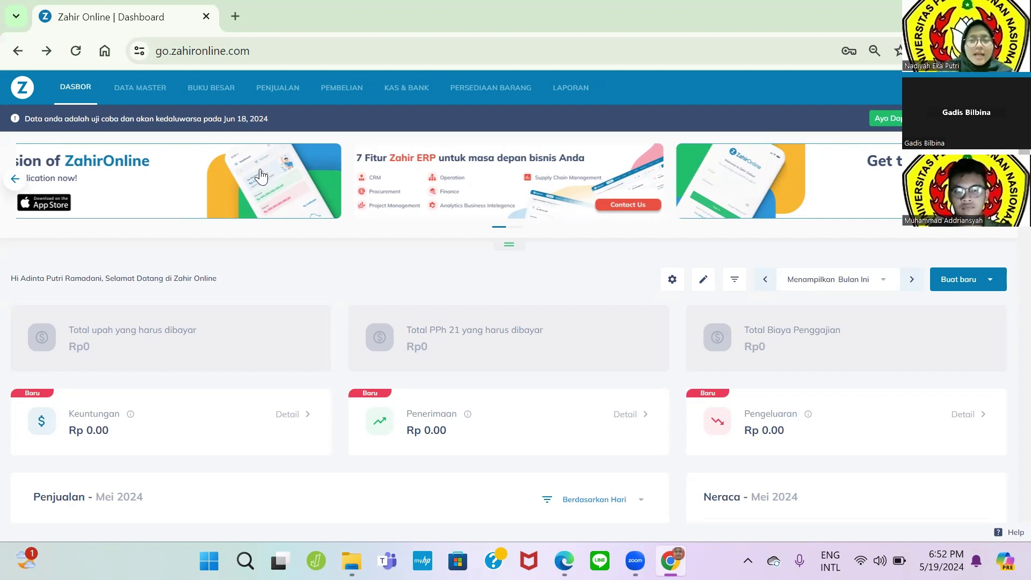
{"action": "scroll", "coordinate": [408, 316], "scroll_direction": "down", "scroll_amount": 10}
{"action": "scroll", "coordinate": [411, 320], "scroll_direction": "up", "scroll_amount": 10}
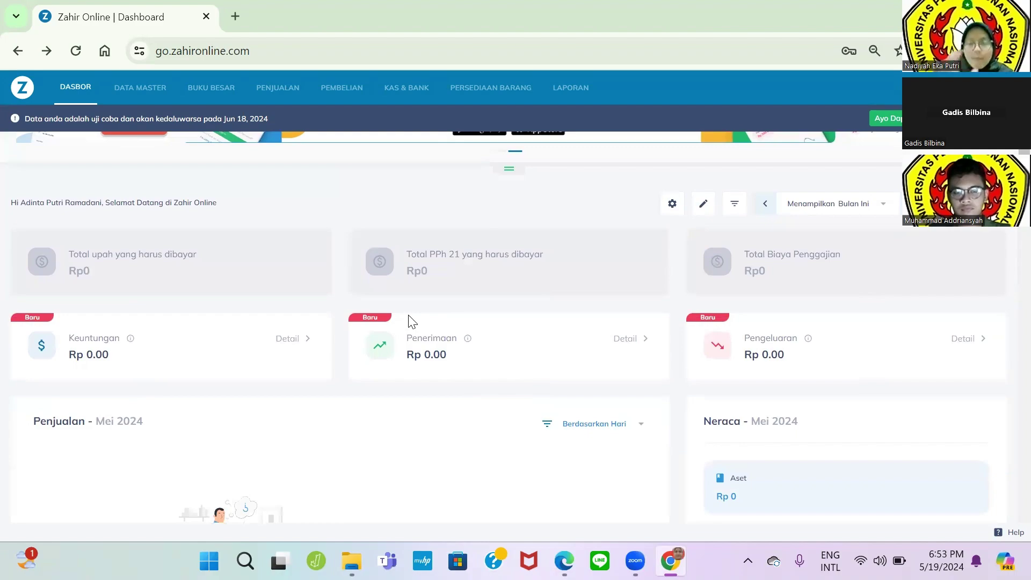
{"action": "scroll", "coordinate": [409, 315], "scroll_direction": "up", "scroll_amount": 2}
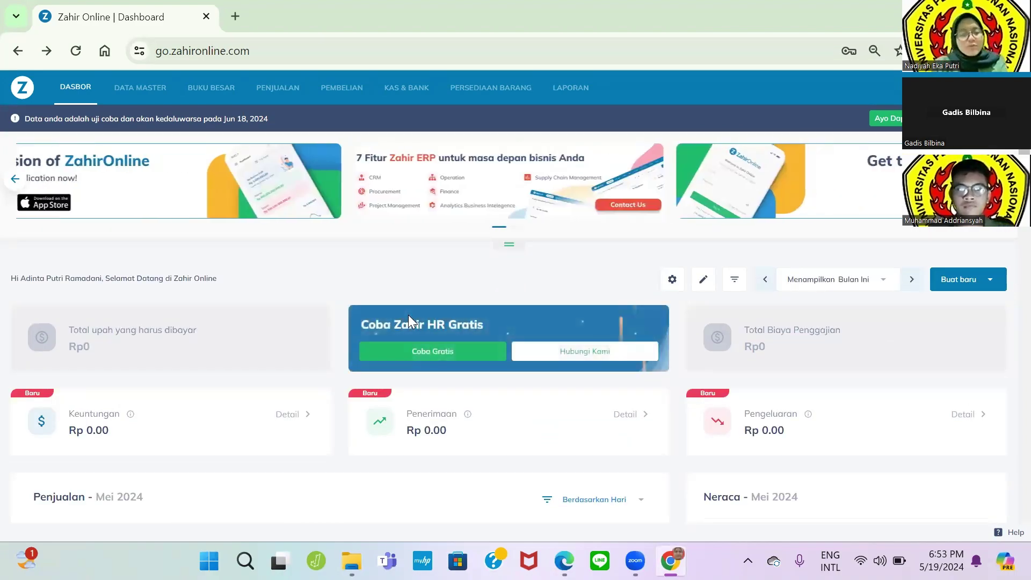
Step: Switch to the module and read the purchase, cash disbursement and sales policies, including the VAT rules
{"action": "key", "text": "alt+Tab"}
{"action": "scroll", "coordinate": [408, 314], "scroll_direction": "up", "scroll_amount": 5}
{"action": "scroll", "coordinate": [408, 315], "scroll_direction": "down", "scroll_amount": 2}
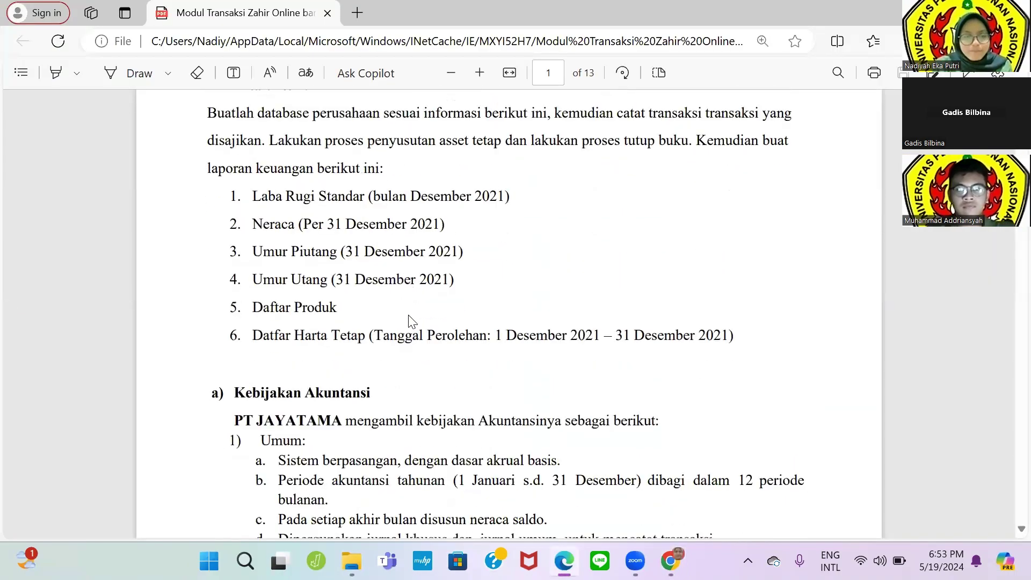
{"action": "scroll", "coordinate": [408, 315], "scroll_direction": "down", "scroll_amount": 7}
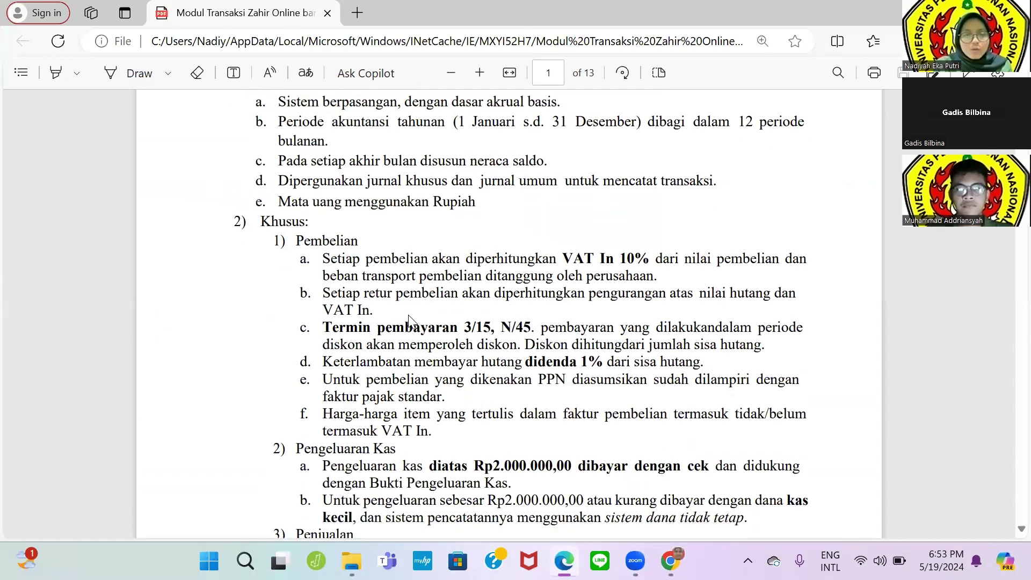
{"action": "scroll", "coordinate": [409, 315], "scroll_direction": "down", "scroll_amount": 2}
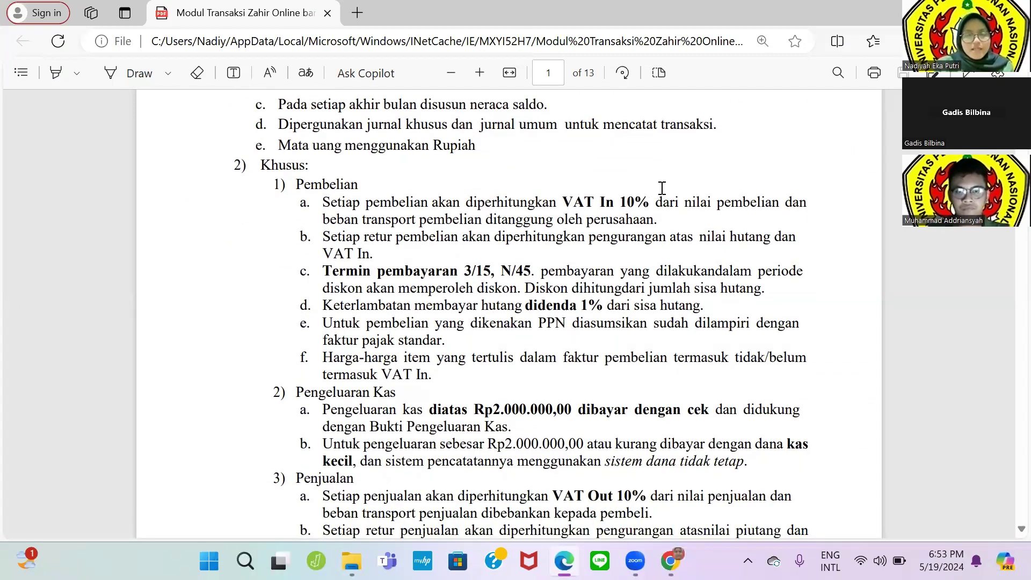
{"action": "scroll", "coordinate": [610, 265], "scroll_direction": "down", "scroll_amount": 3}
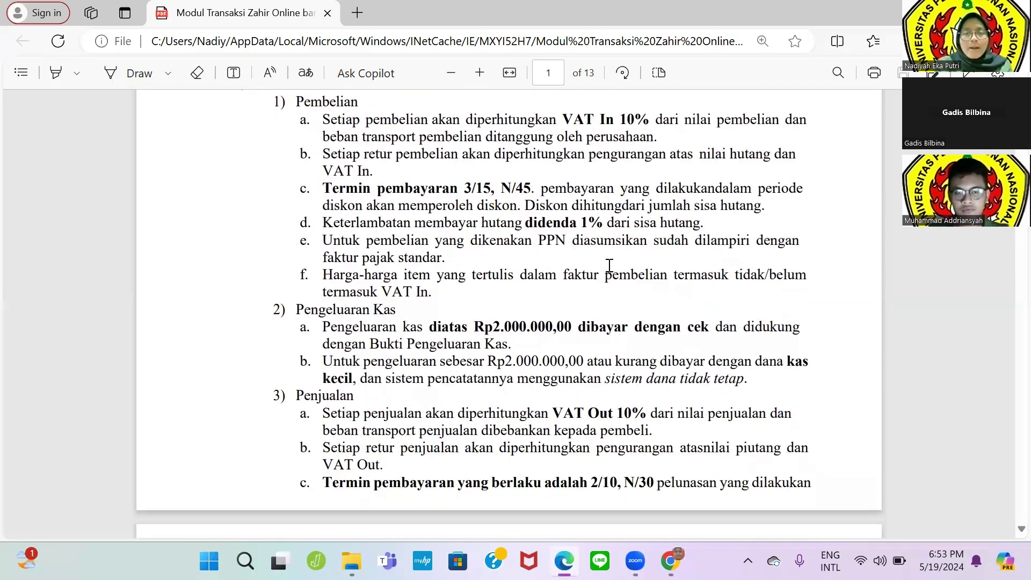
Step: Switch to Zahir Online, set the Pajak Pertambahan Nilai (PPN) rate to 10% in the tax master data and save it
{"action": "key", "text": "alt+Tab"}
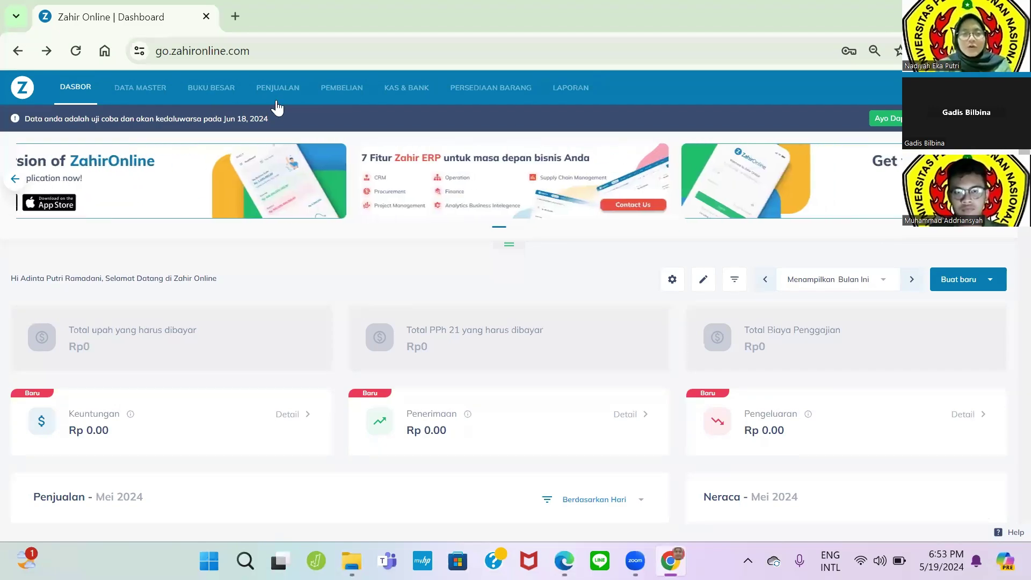
{"action": "left_click", "coordinate": [163, 101]}
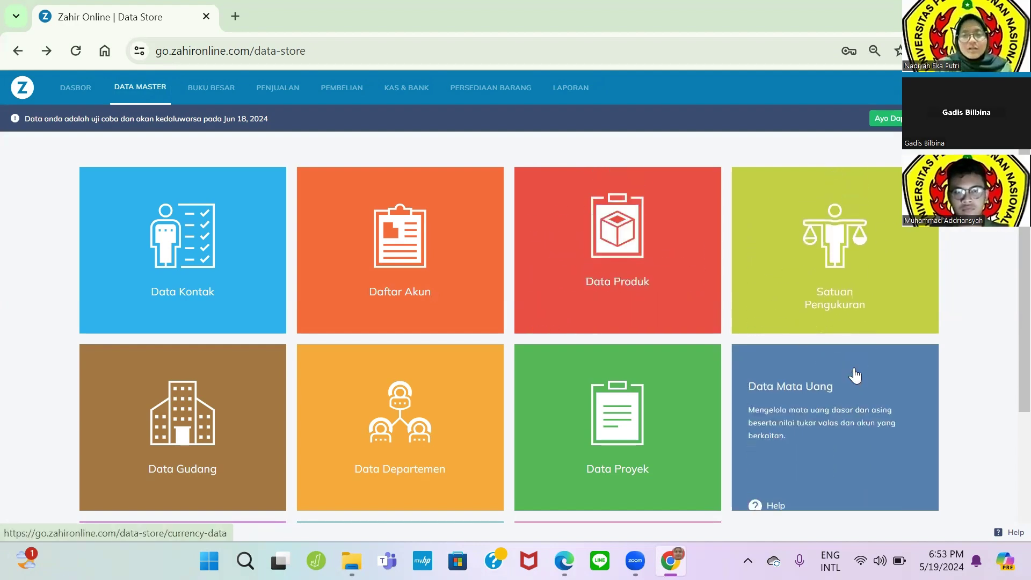
{"action": "scroll", "coordinate": [857, 374], "scroll_direction": "down", "scroll_amount": 3}
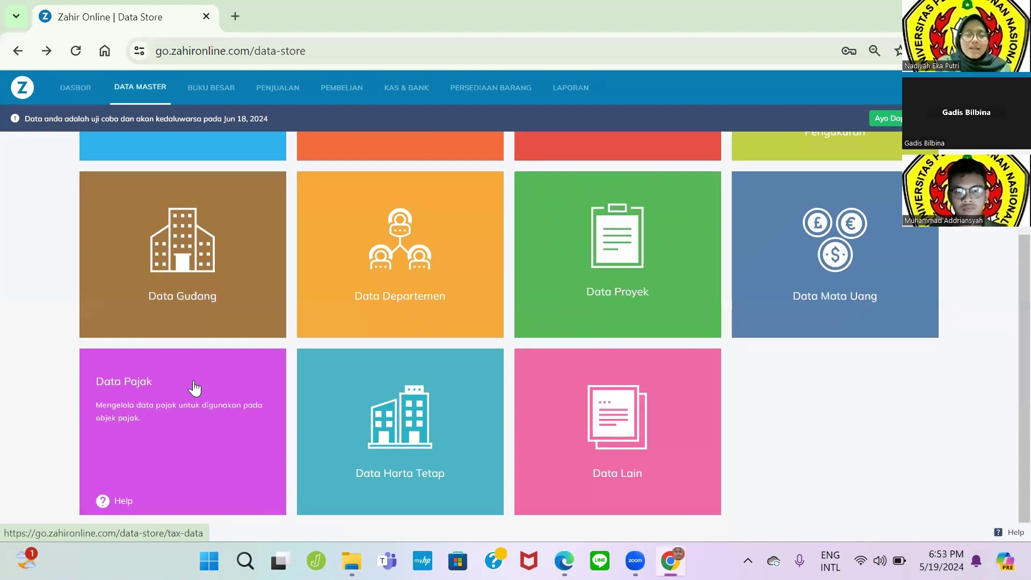
{"action": "left_click", "coordinate": [183, 436]}
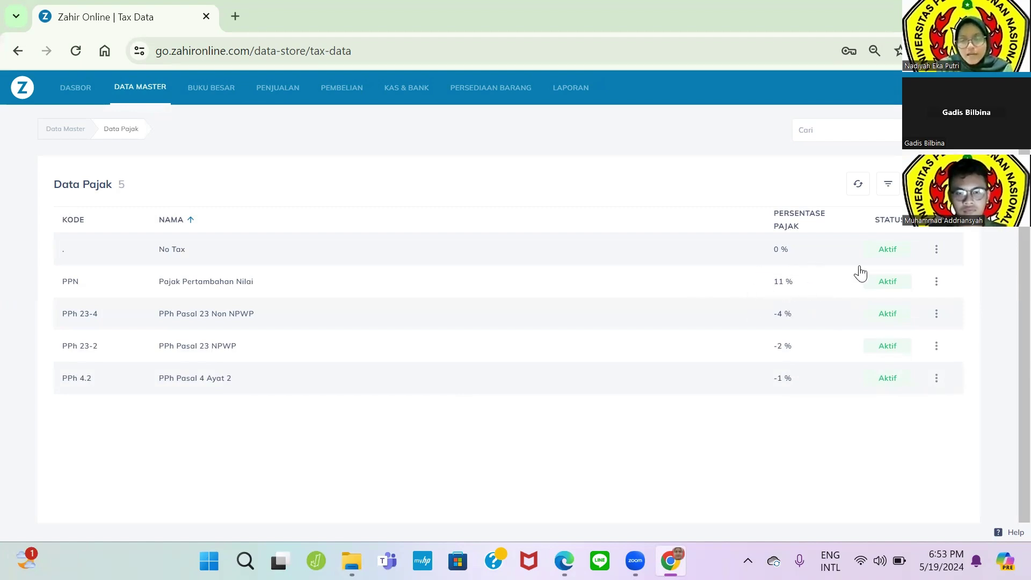
{"action": "left_click", "coordinate": [937, 282]}
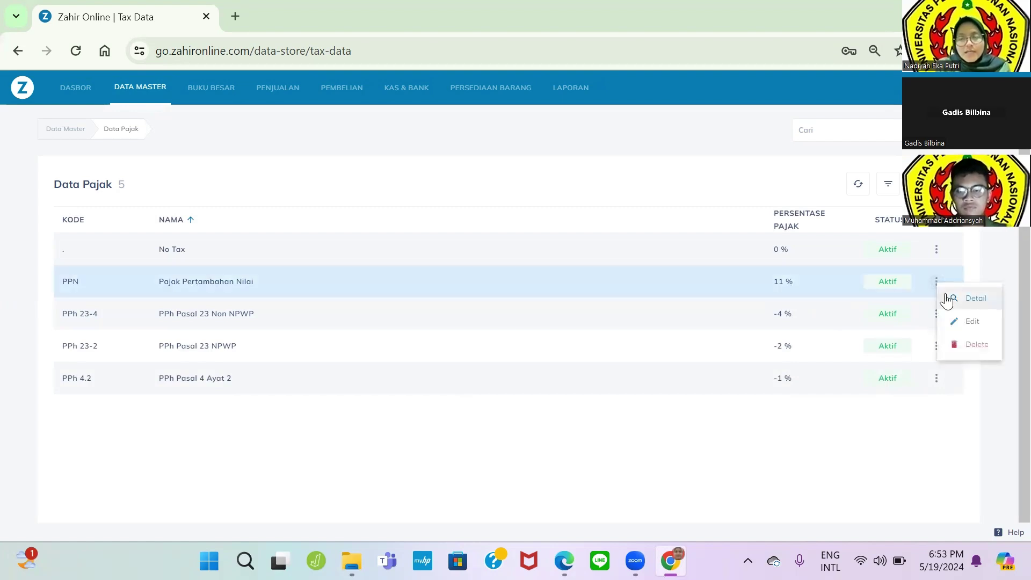
{"action": "left_click", "coordinate": [953, 321]}
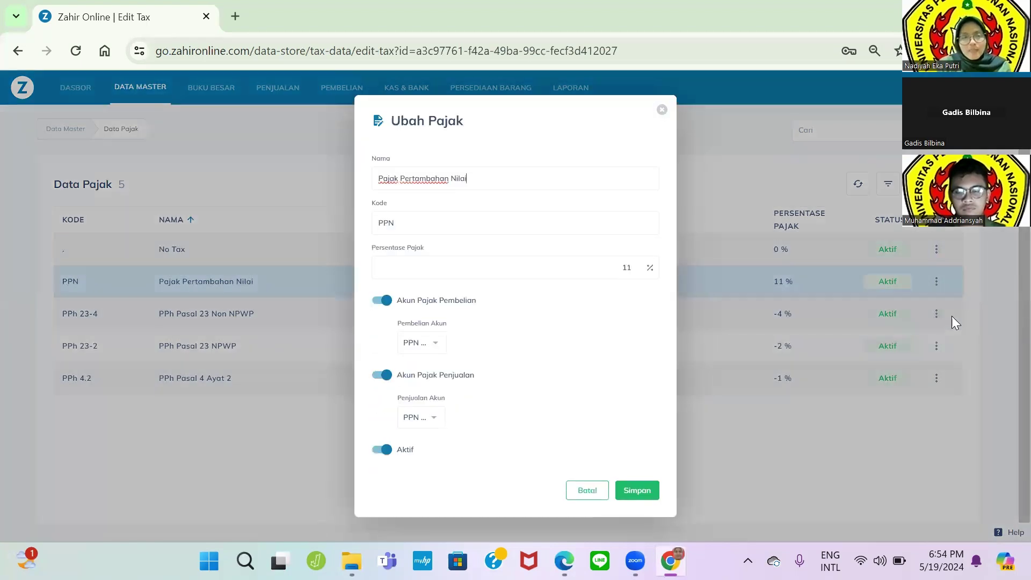
{"action": "left_click", "coordinate": [568, 265]}
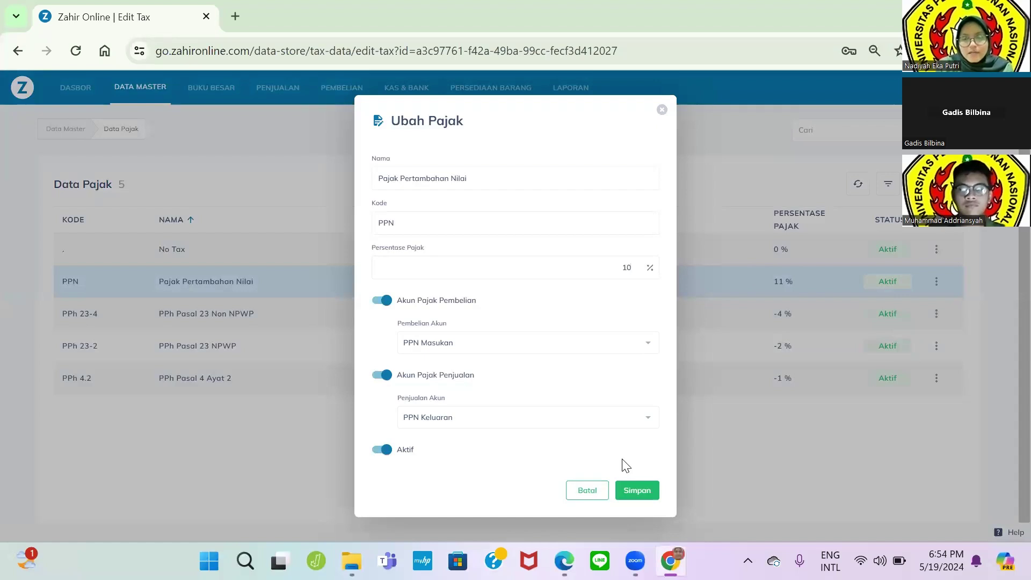
{"action": "left_click", "coordinate": [640, 483]}
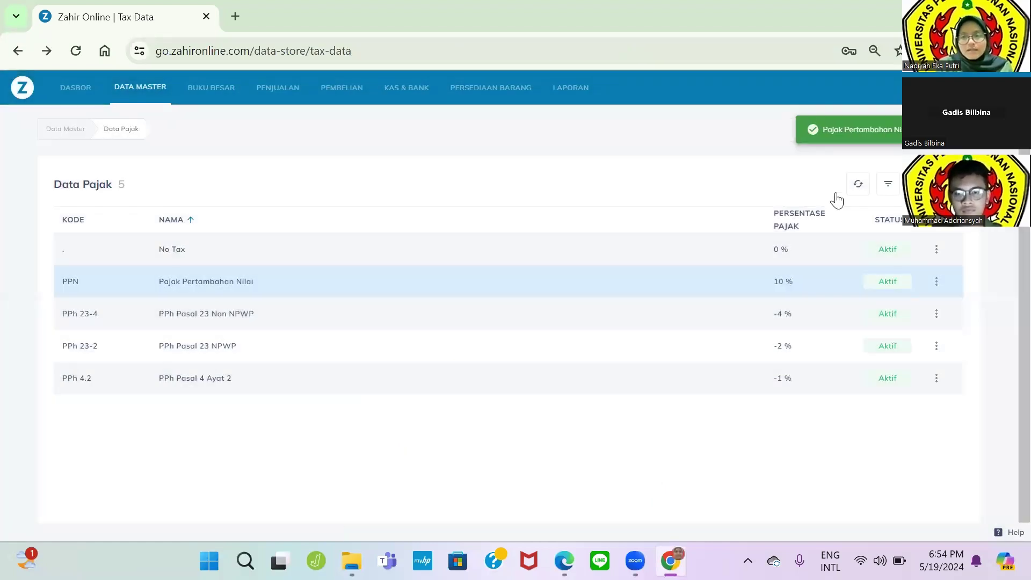
Step: Reduce the browser zoom of the tax data page to 50%
{"action": "left_click", "coordinate": [1015, 50]}
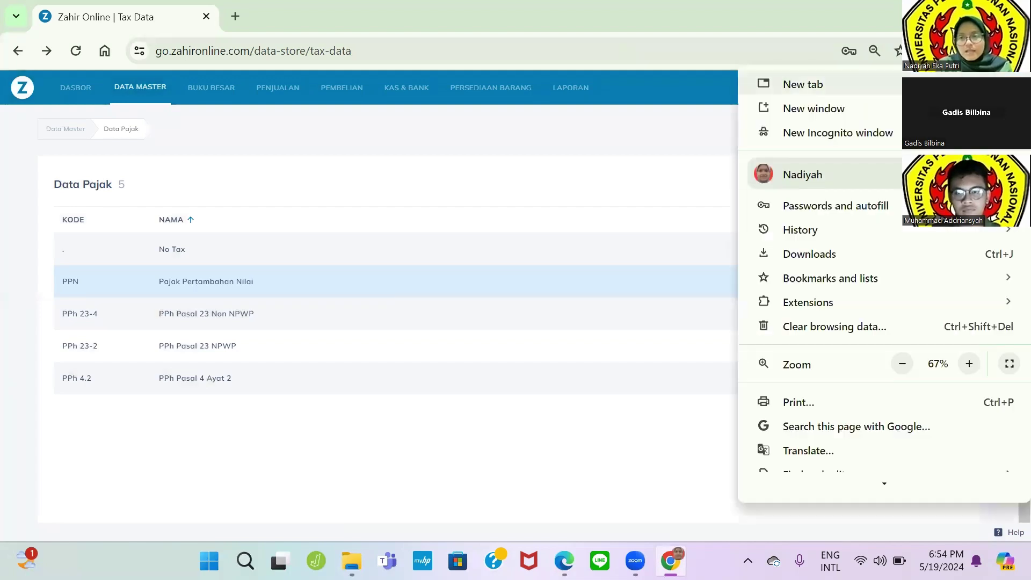
{"action": "left_click", "coordinate": [902, 364]}
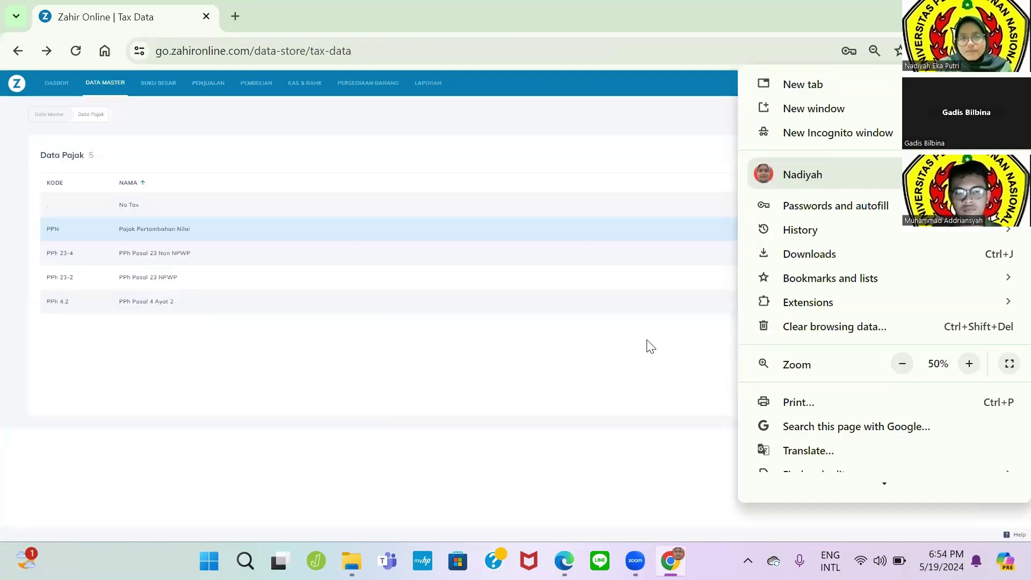
{"action": "left_click", "coordinate": [718, 204]}
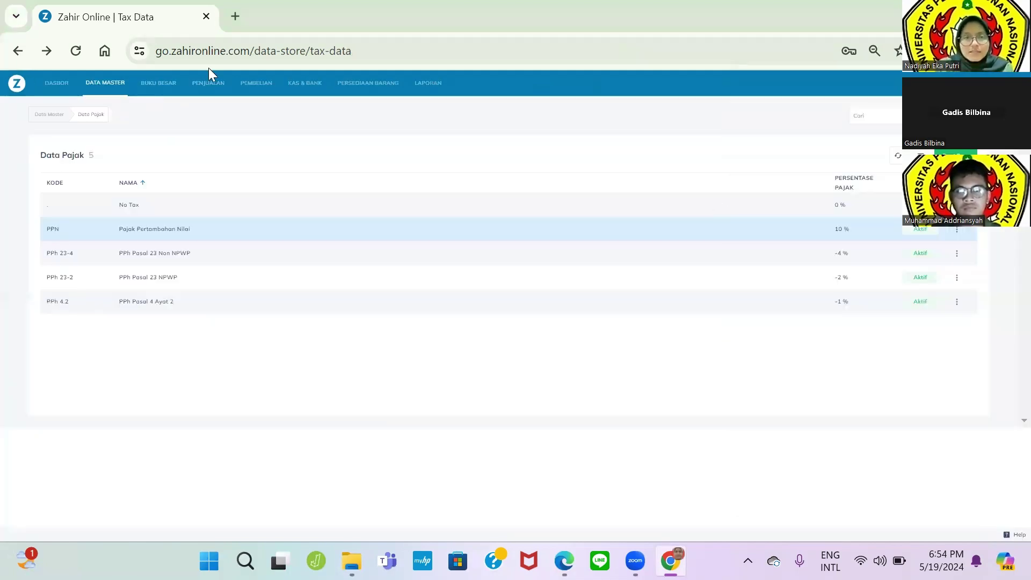
Step: Switch to the module and read the remaining company policies down to the merchandise inventory list per 30 November 2021
{"action": "left_click", "coordinate": [115, 79]}
{"action": "key", "text": "alt+Tab"}
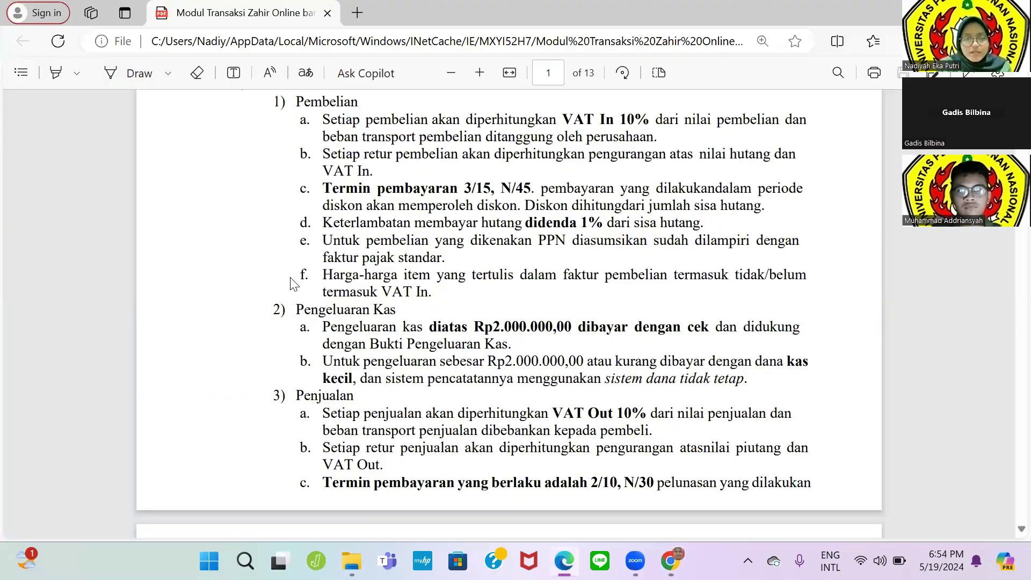
{"action": "scroll", "coordinate": [291, 283], "scroll_direction": "down", "scroll_amount": 7}
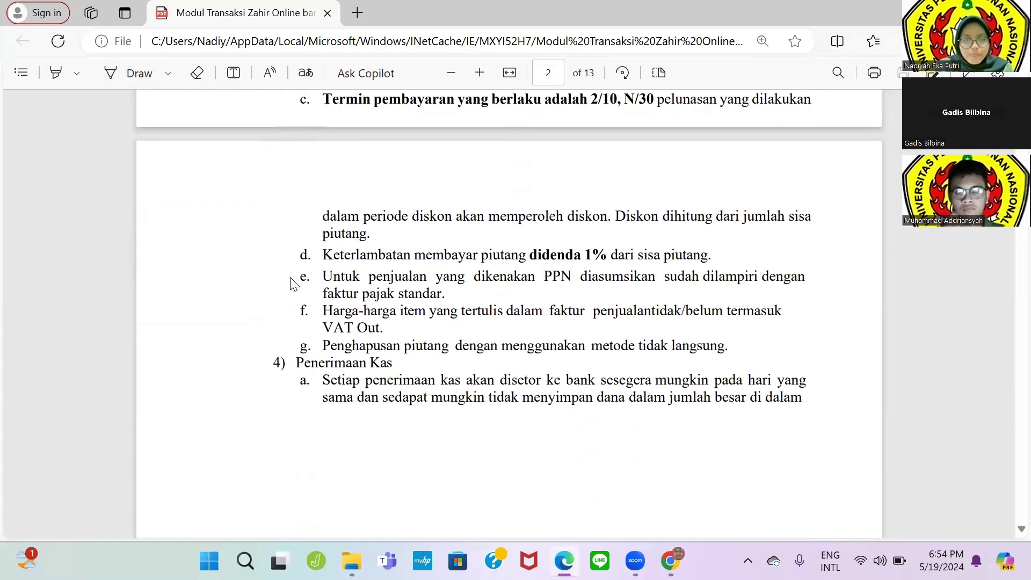
{"action": "scroll", "coordinate": [290, 284], "scroll_direction": "down", "scroll_amount": 3}
{"action": "scroll", "coordinate": [290, 278], "scroll_direction": "down", "scroll_amount": 5}
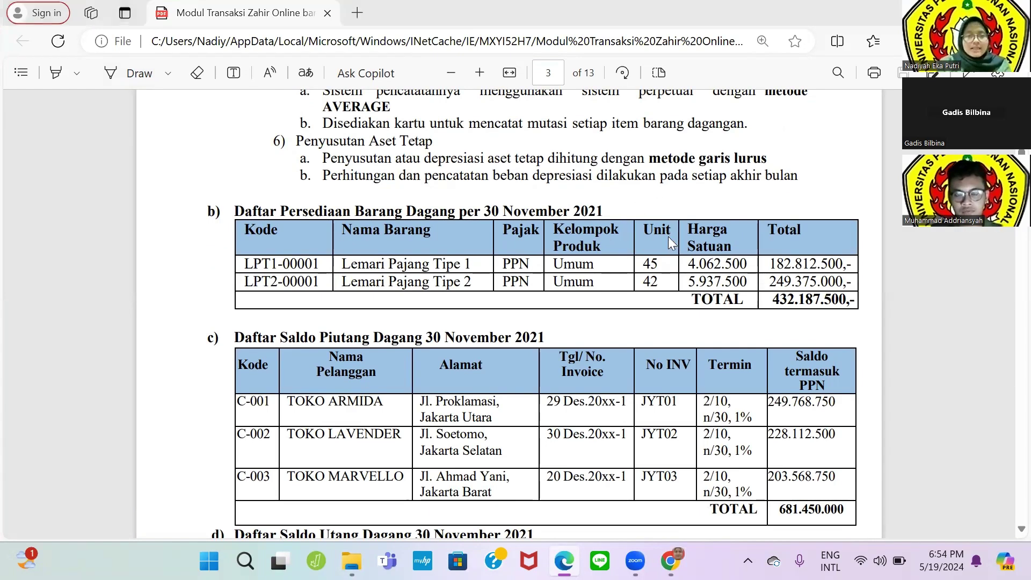
Step: Switch to Zahir Online and add an active base measurement unit with Unit as code, name and description, save it and close the form
{"action": "key", "text": "alt+Tab"}
{"action": "left_click", "coordinate": [722, 220]}
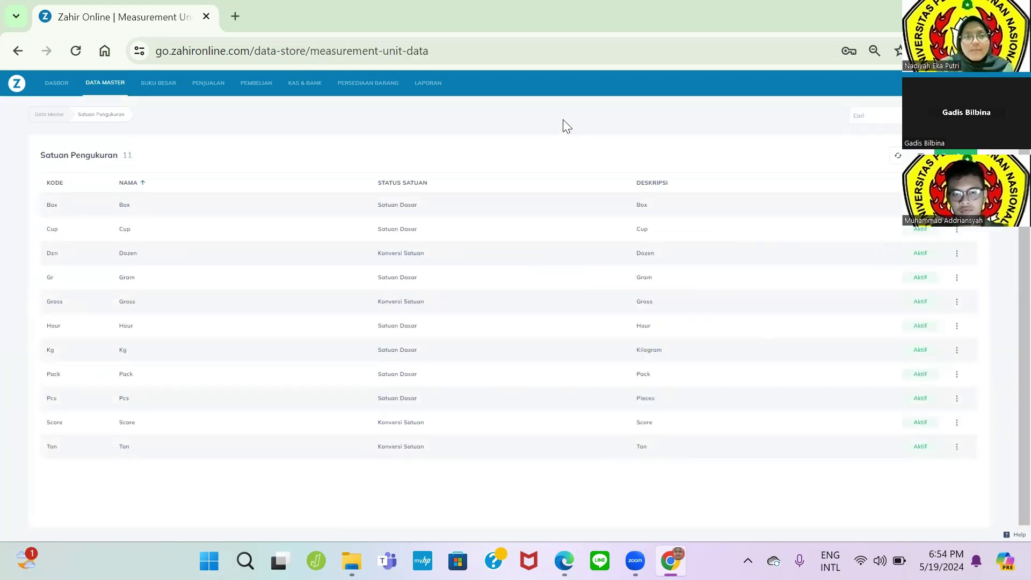
{"action": "left_click", "coordinate": [120, 85]}
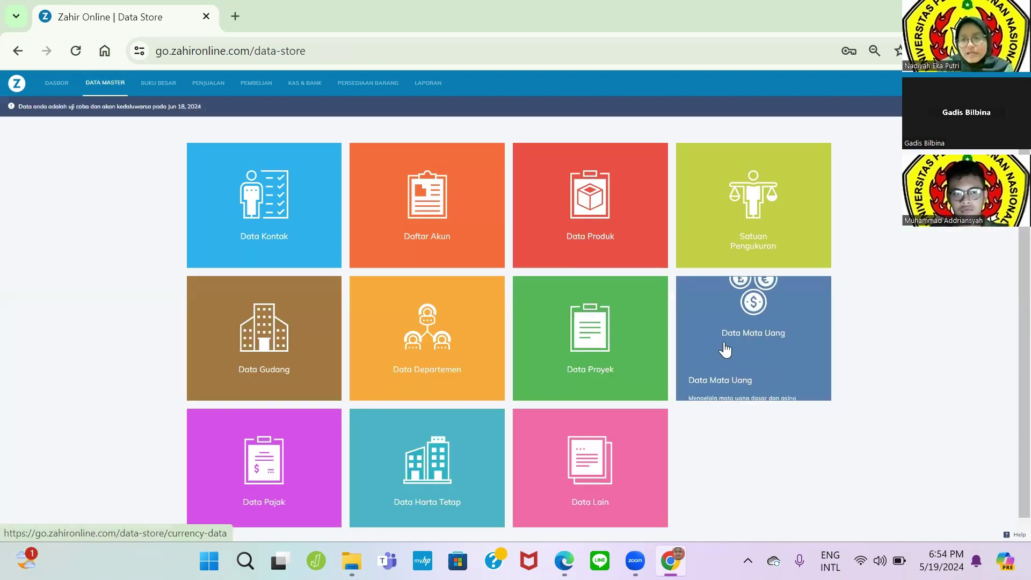
{"action": "left_click", "coordinate": [784, 211]}
{"action": "left_click", "coordinate": [921, 155]}
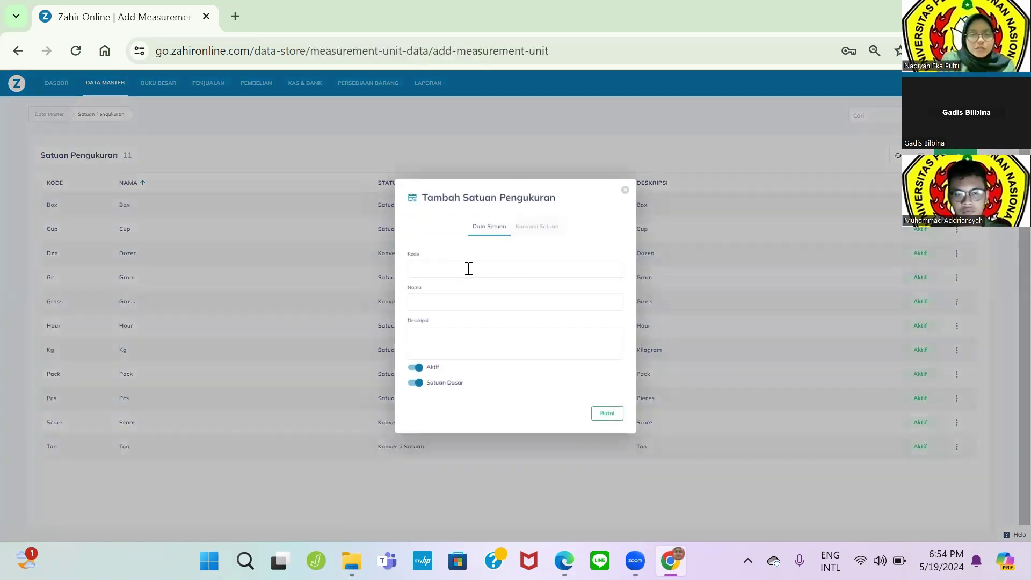
{"action": "type", "text": "u"}
{"action": "left_click", "coordinate": [453, 307]}
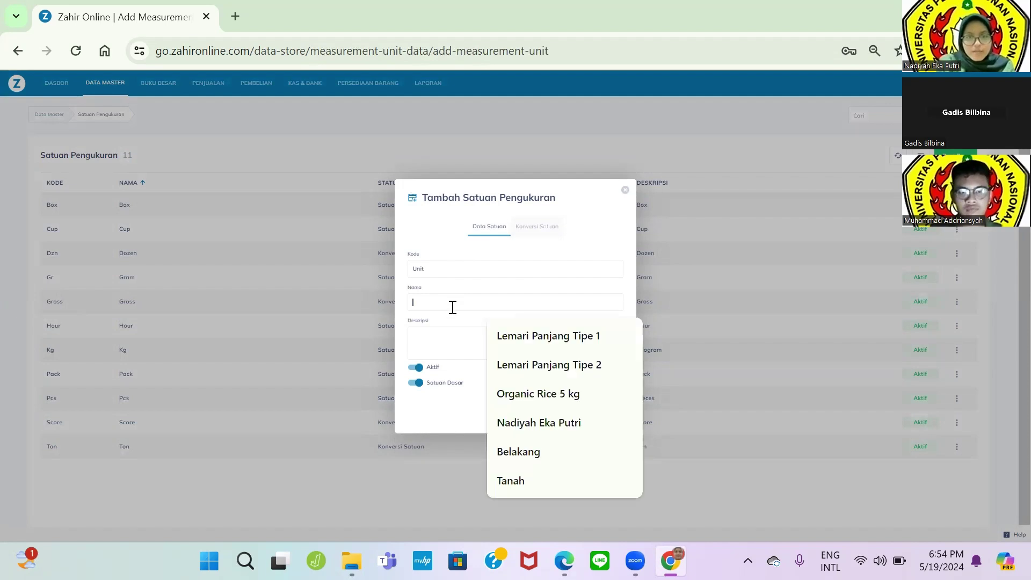
{"action": "type", "text": "Unit"}
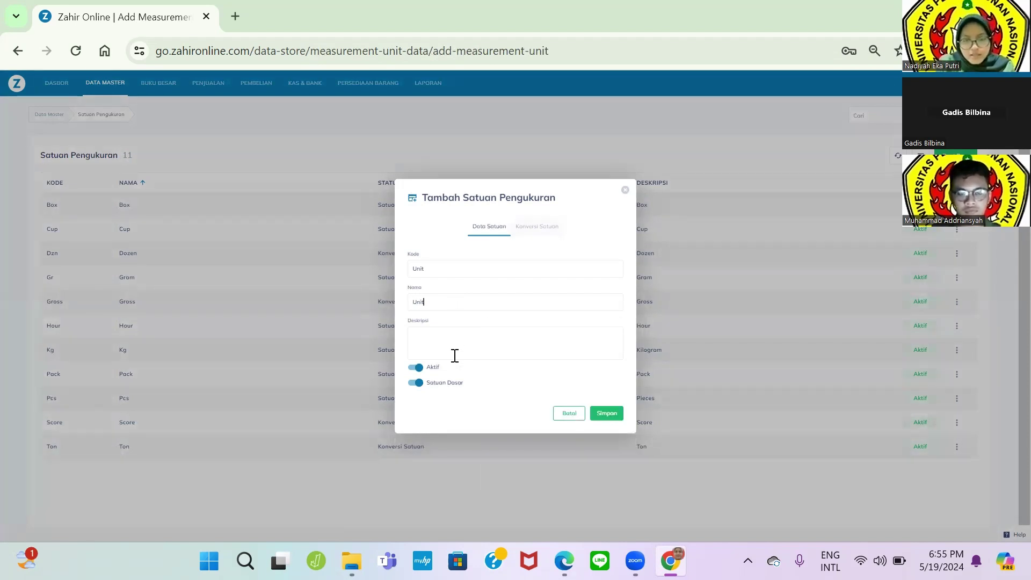
{"action": "left_click", "coordinate": [455, 356]}
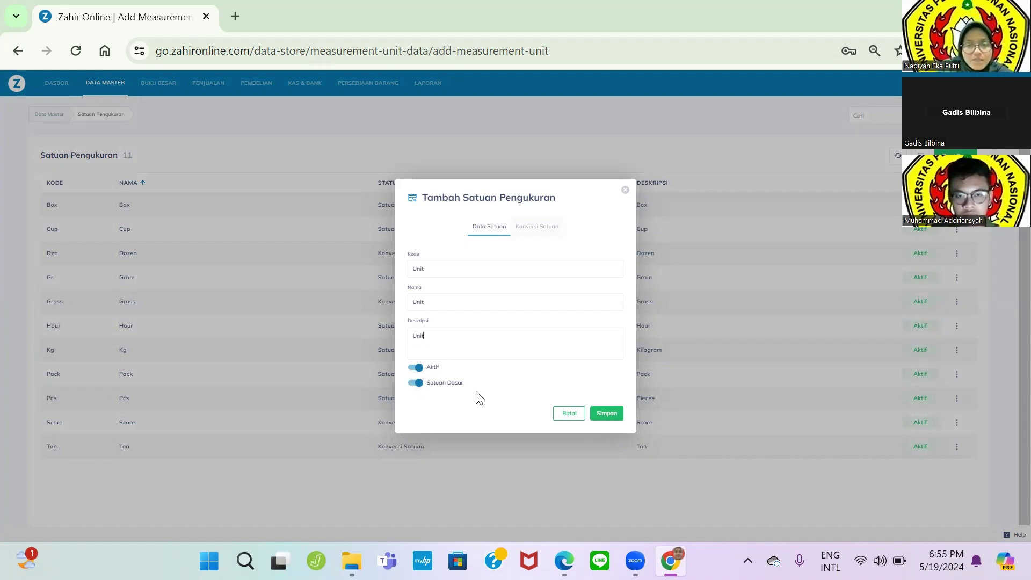
{"action": "left_click", "coordinate": [600, 416]}
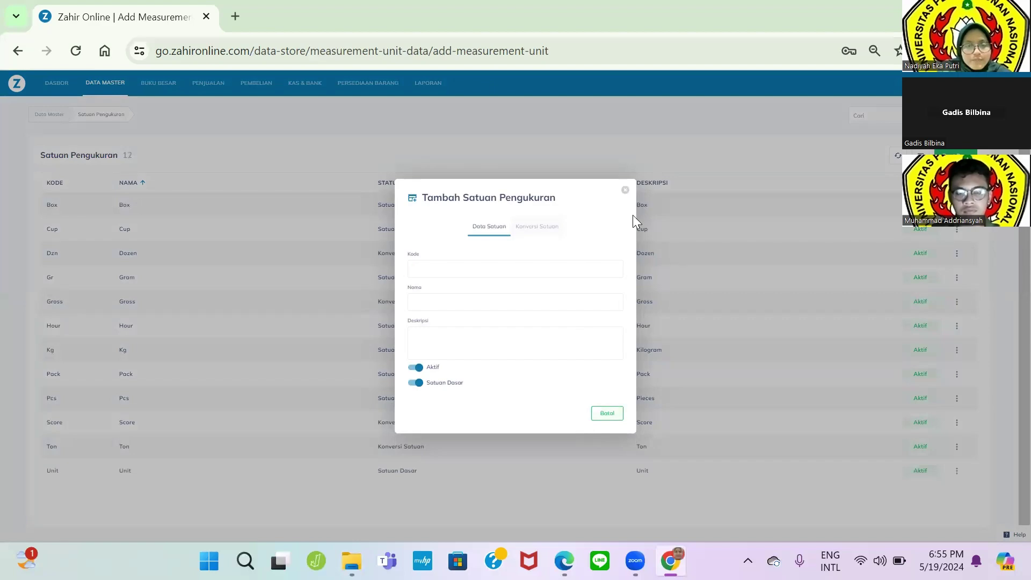
{"action": "left_click", "coordinate": [625, 190]}
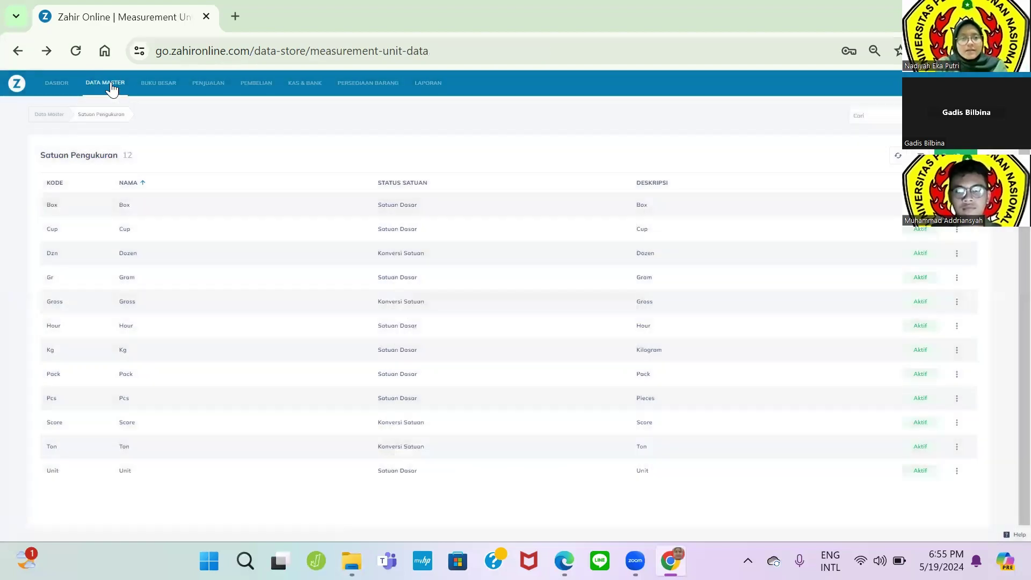
Step: Switch to the module and check the product group and tax columns of the merchandise inventory list
{"action": "left_click", "coordinate": [110, 86]}
{"action": "key", "text": "alt+Tab"}
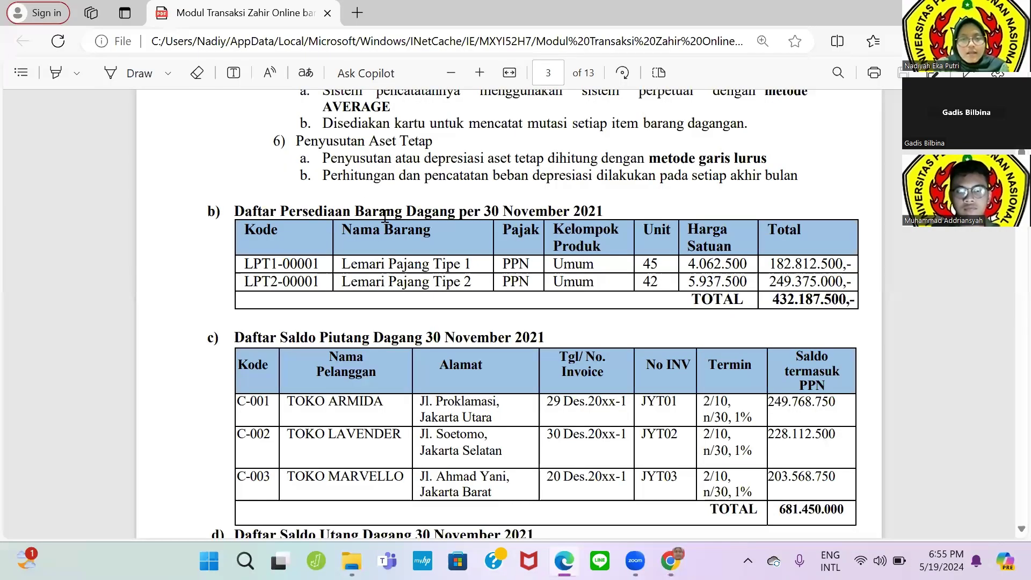
{"action": "scroll", "coordinate": [385, 216], "scroll_direction": "down", "scroll_amount": 2}
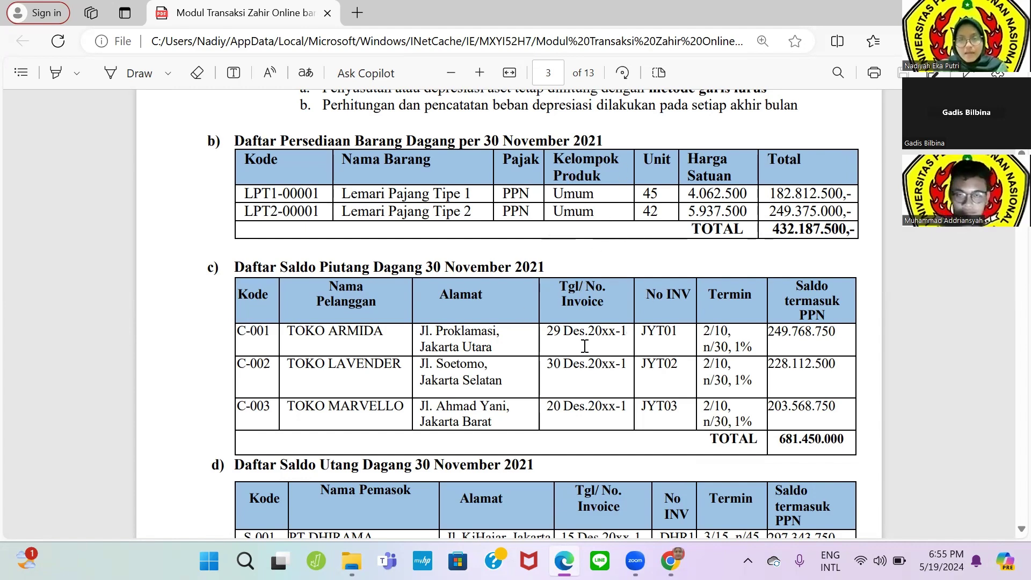
Step: Switch to Zahir Online, look at the Kelompok Produk entry under Data Lain and return to the master data overview
{"action": "key", "text": "alt+Tab"}
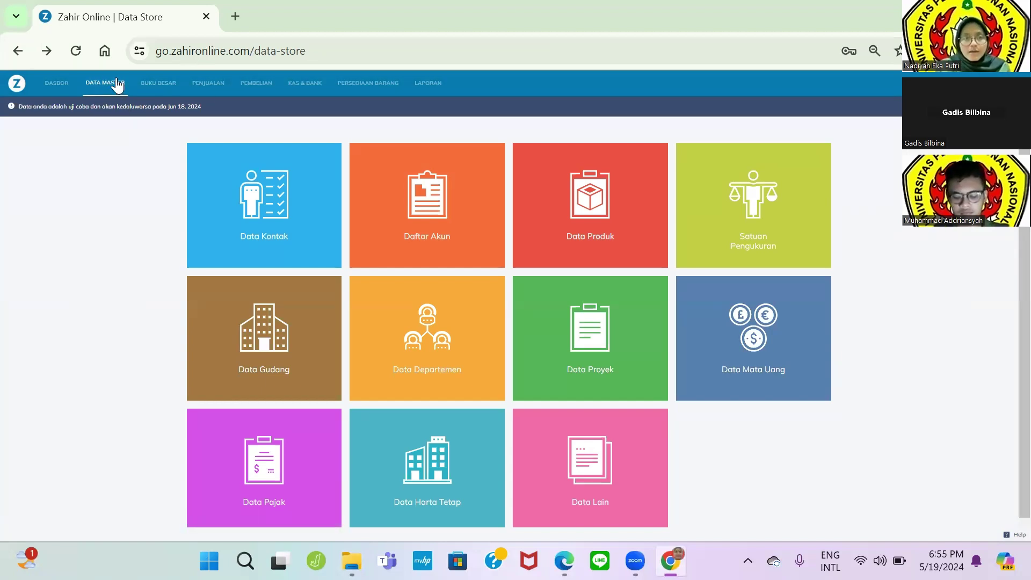
{"action": "scroll", "coordinate": [456, 308], "scroll_direction": "down", "scroll_amount": 1}
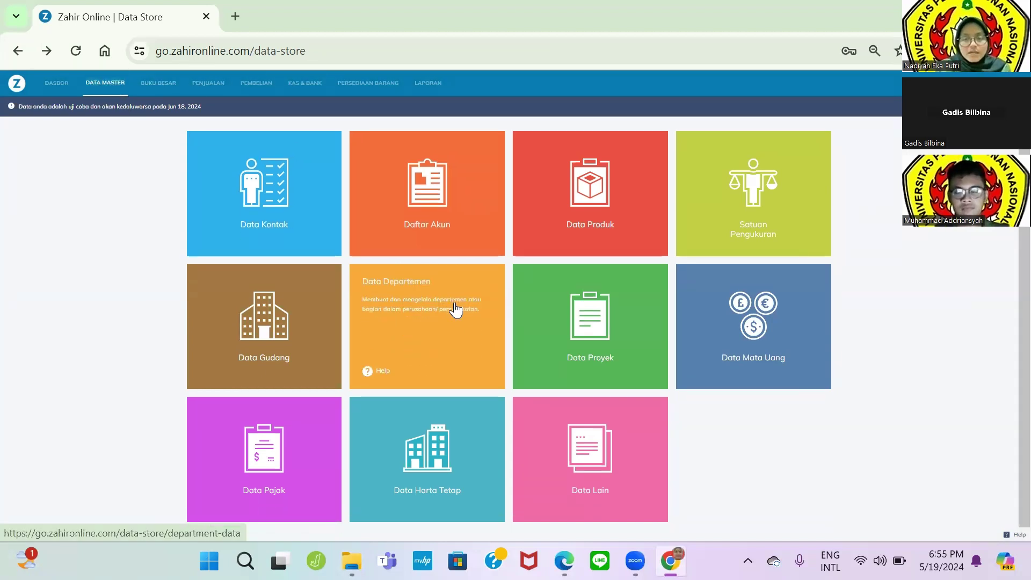
{"action": "left_click", "coordinate": [625, 454]}
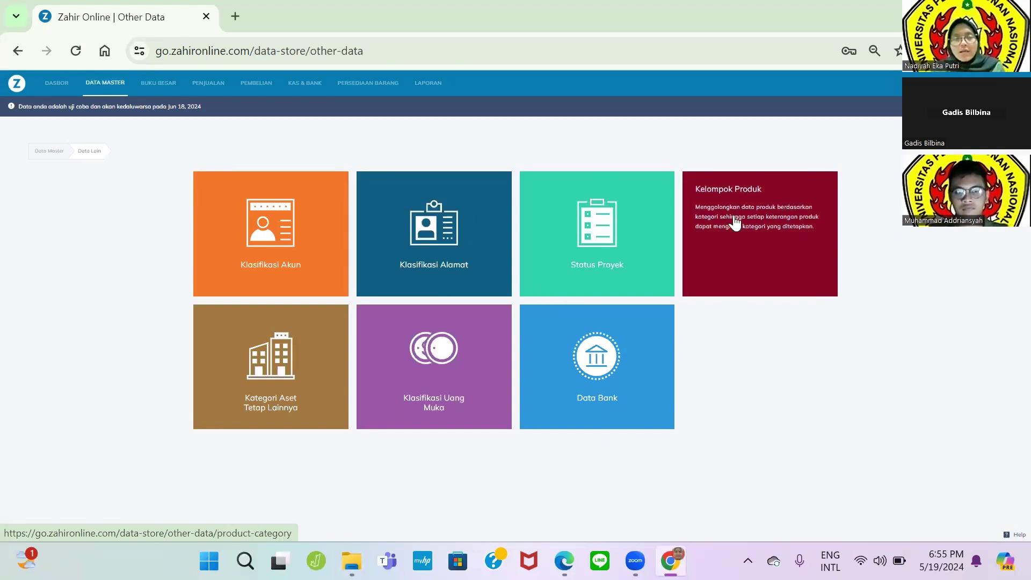
{"action": "left_click", "coordinate": [101, 85]}
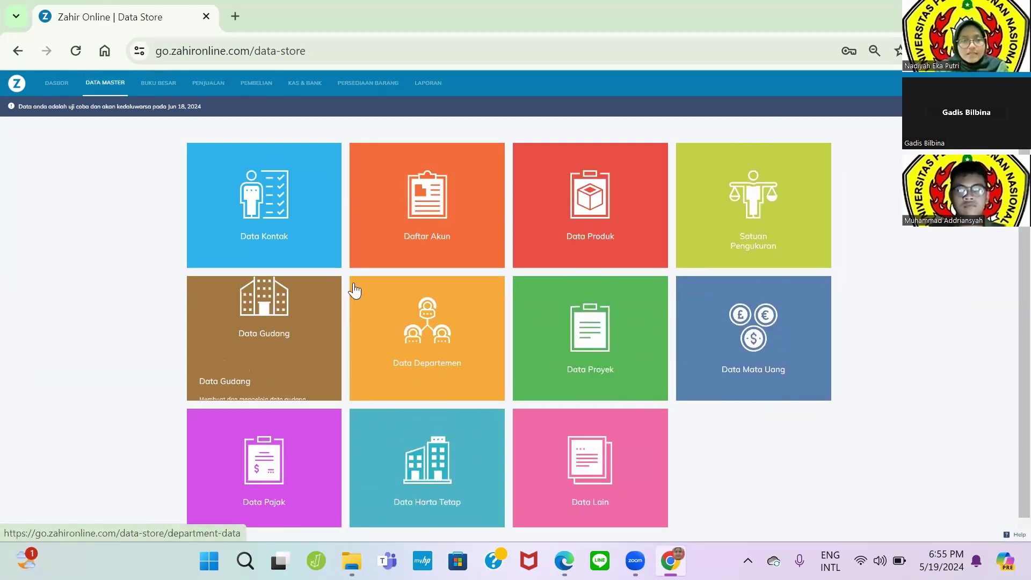
Step: Switch to the module and read the receivables, payables, fixed asset and account balance lists per 30 November 2021
{"action": "key", "text": "alt+Tab"}
{"action": "scroll", "coordinate": [336, 317], "scroll_direction": "down", "scroll_amount": 2}
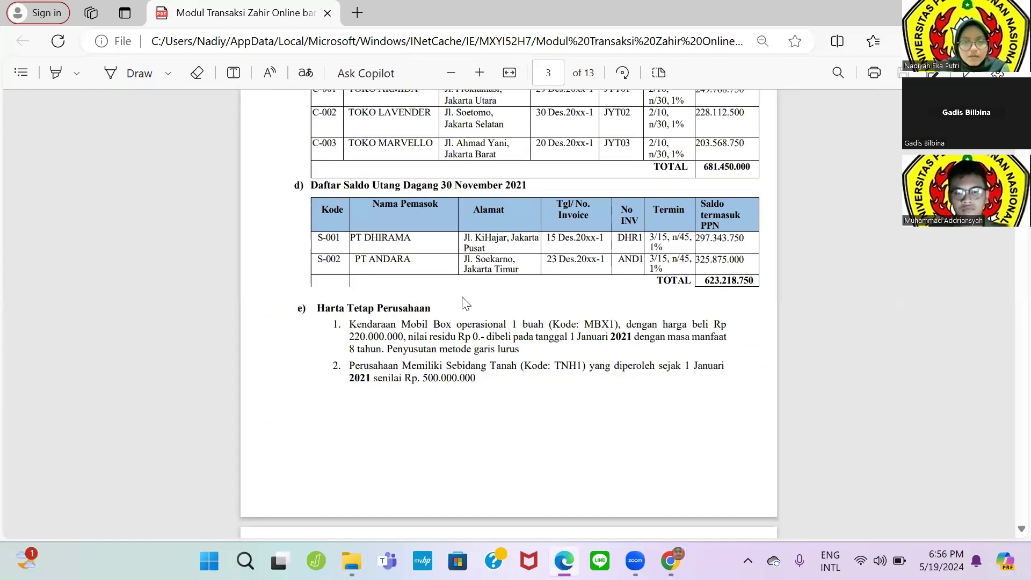
{"action": "scroll", "coordinate": [465, 303], "scroll_direction": "up", "scroll_amount": 1}
{"action": "scroll", "coordinate": [466, 303], "scroll_direction": "up", "scroll_amount": 5}
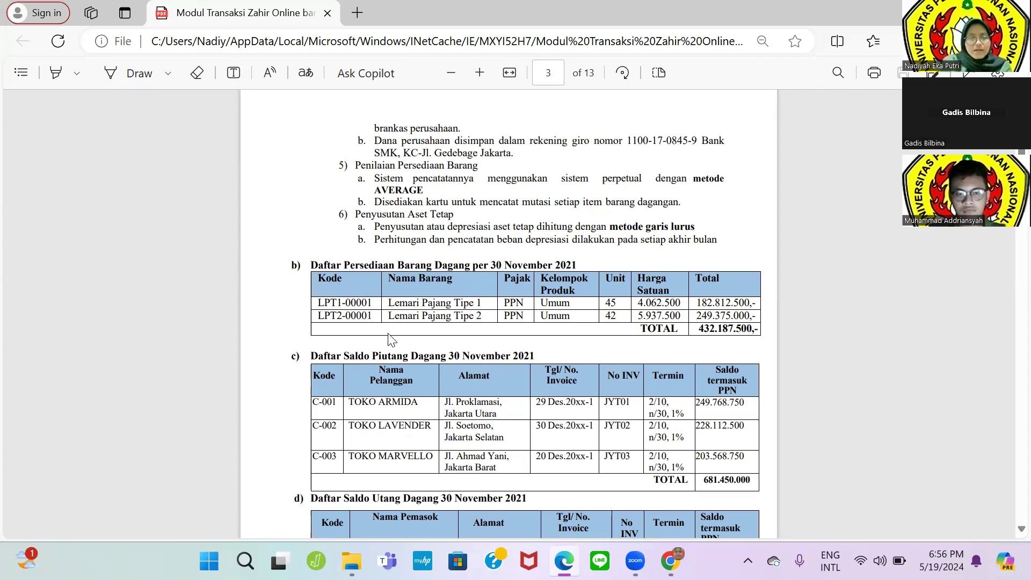
{"action": "scroll", "coordinate": [438, 358], "scroll_direction": "down", "scroll_amount": 3}
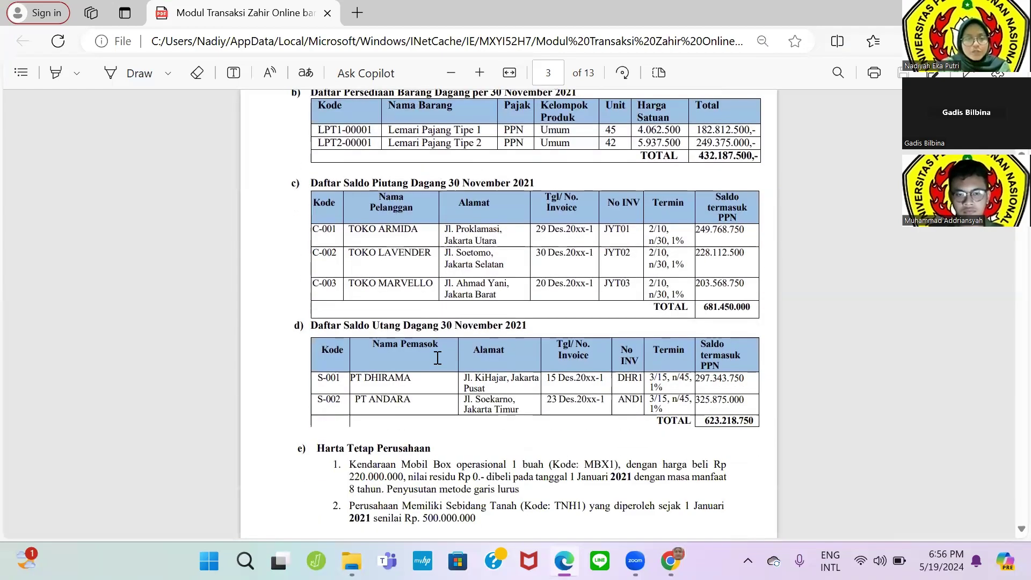
{"action": "scroll", "coordinate": [437, 357], "scroll_direction": "down", "scroll_amount": 1}
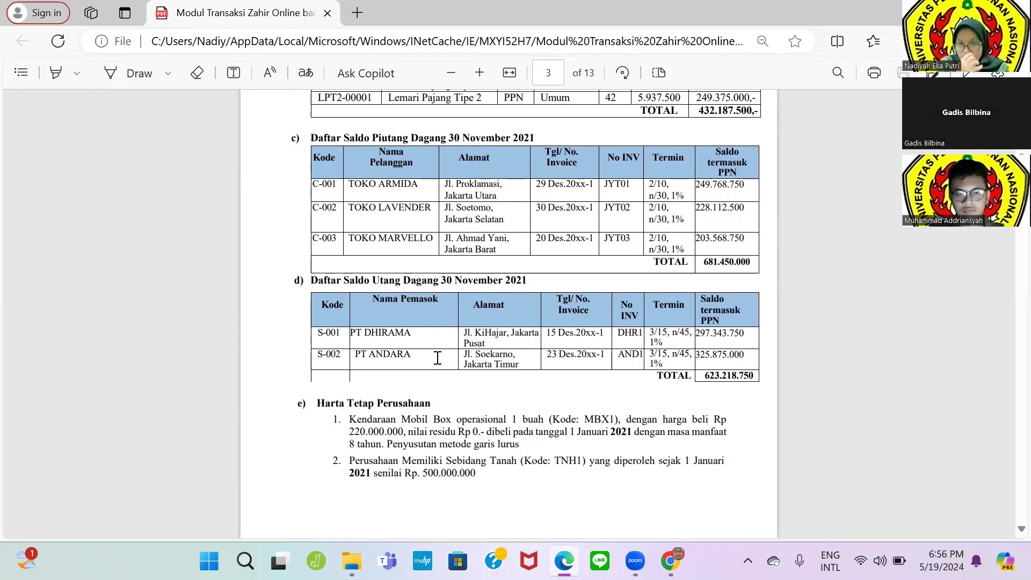
{"action": "scroll", "coordinate": [484, 362], "scroll_direction": "down", "scroll_amount": 3}
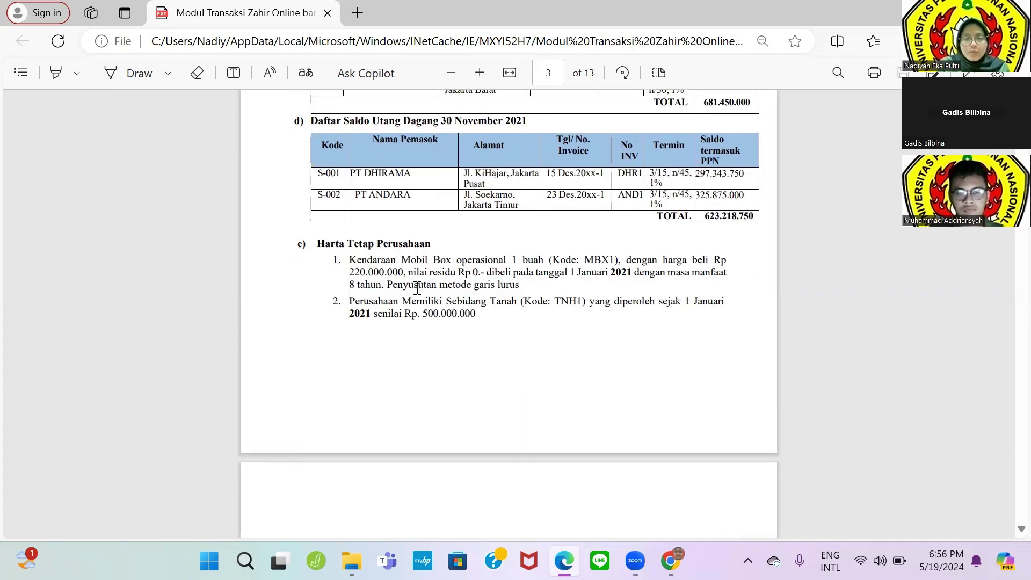
{"action": "scroll", "coordinate": [402, 260], "scroll_direction": "down", "scroll_amount": 2}
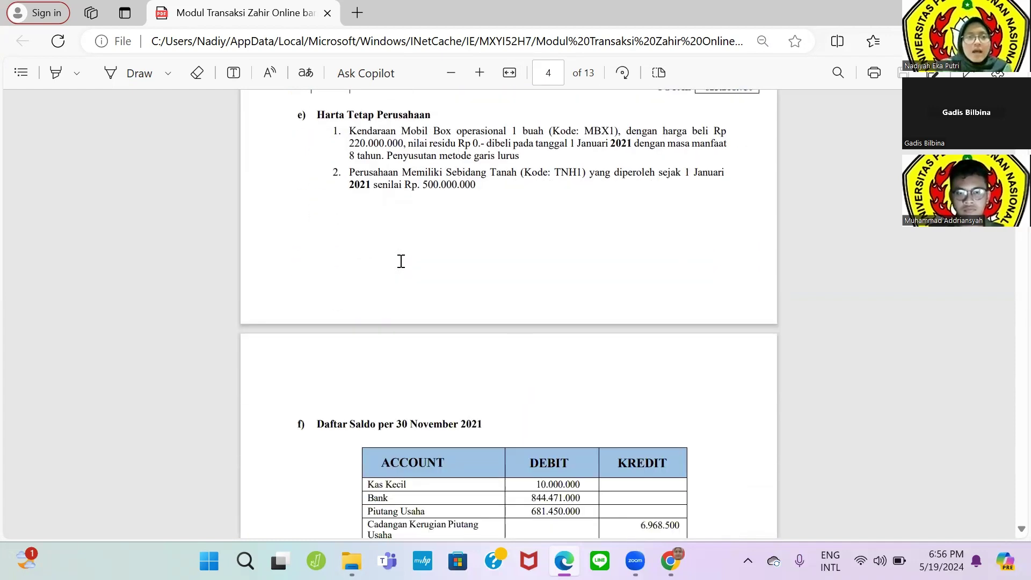
{"action": "scroll", "coordinate": [402, 260], "scroll_direction": "down", "scroll_amount": 6}
{"action": "scroll", "coordinate": [400, 260], "scroll_direction": "up", "scroll_amount": 15}
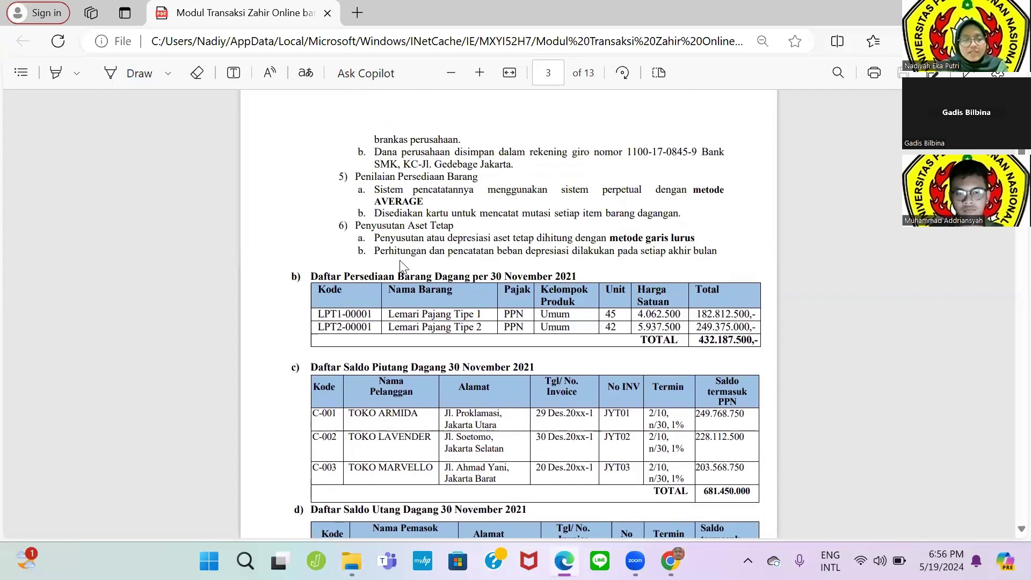
Step: Switch to Zahir Online, start a new contact in Data Kontak and check the customer names in the module's receivables list
{"action": "key", "text": "alt+Tab"}
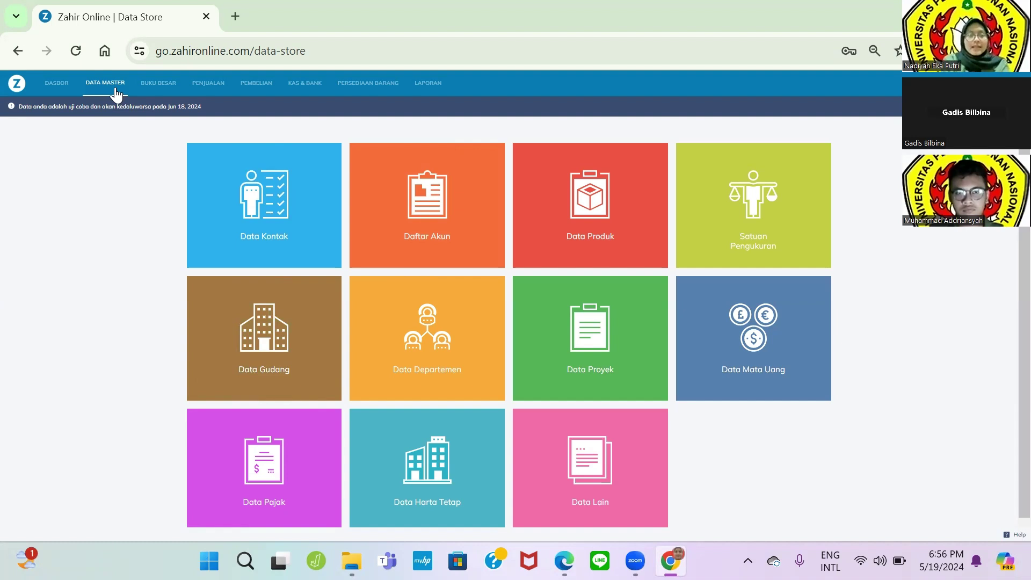
{"action": "left_click", "coordinate": [279, 215]}
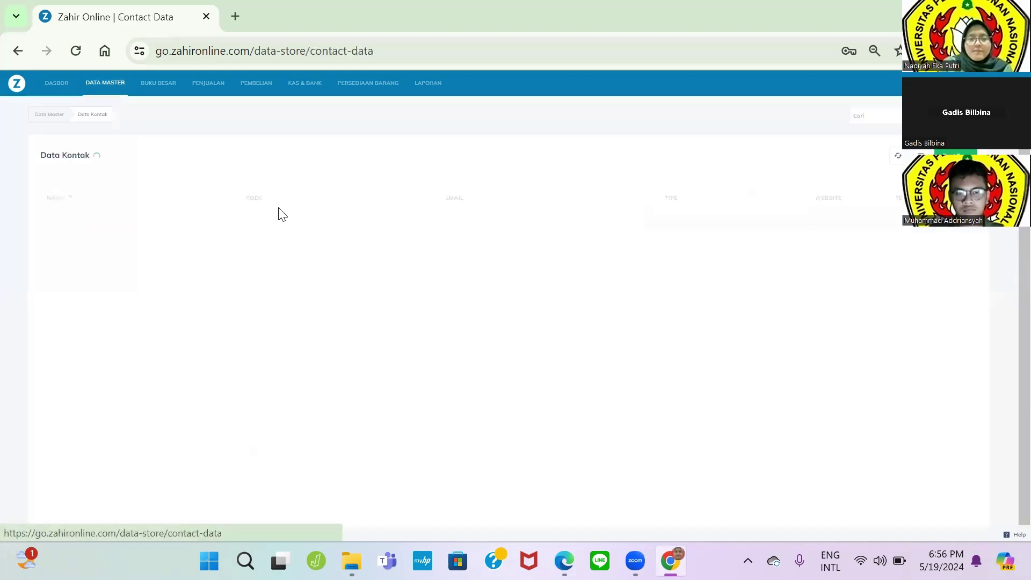
{"action": "left_click", "coordinate": [956, 156]}
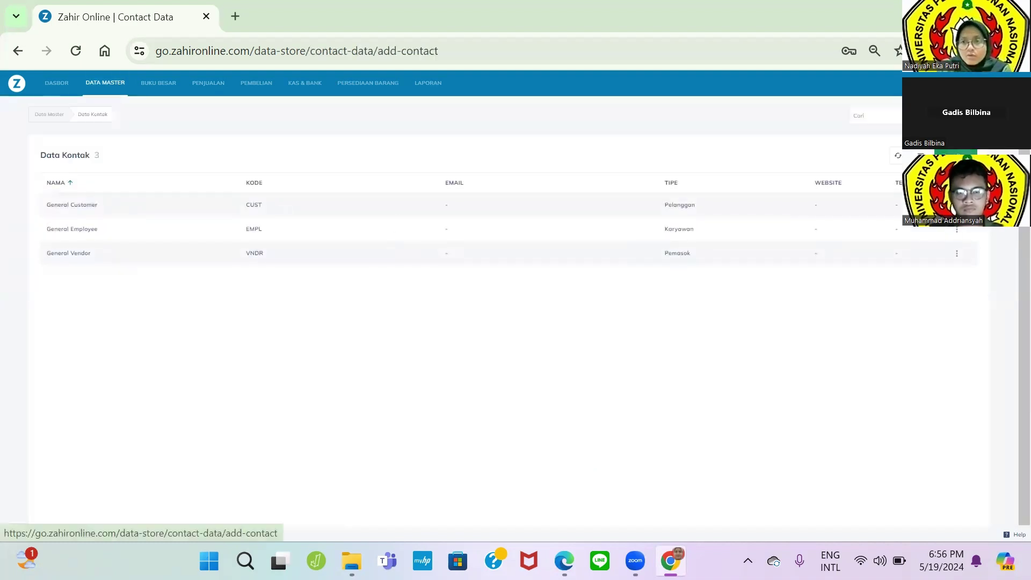
{"action": "key", "text": "alt+Tab"}
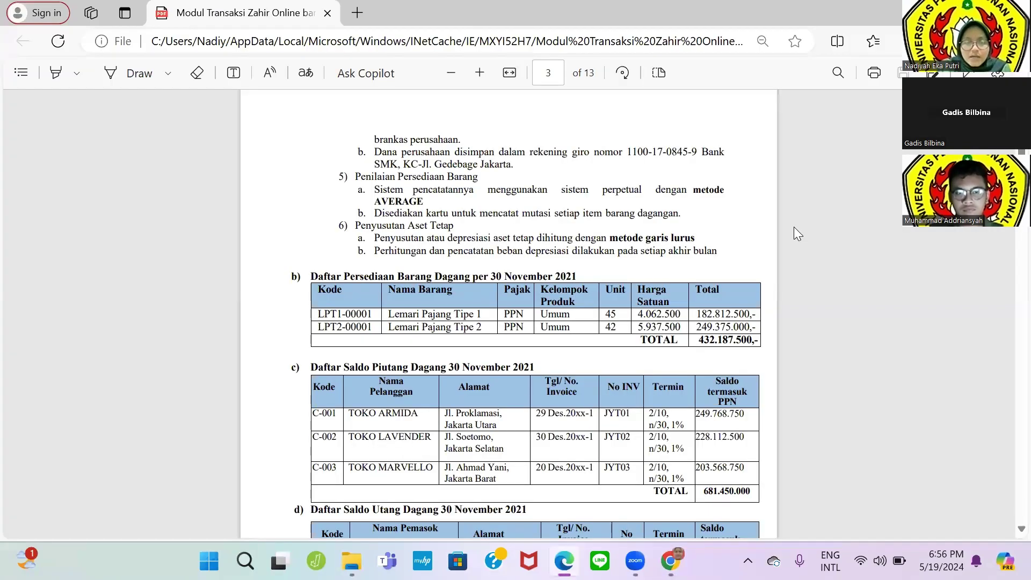
{"action": "scroll", "coordinate": [794, 231], "scroll_direction": "down", "scroll_amount": 2}
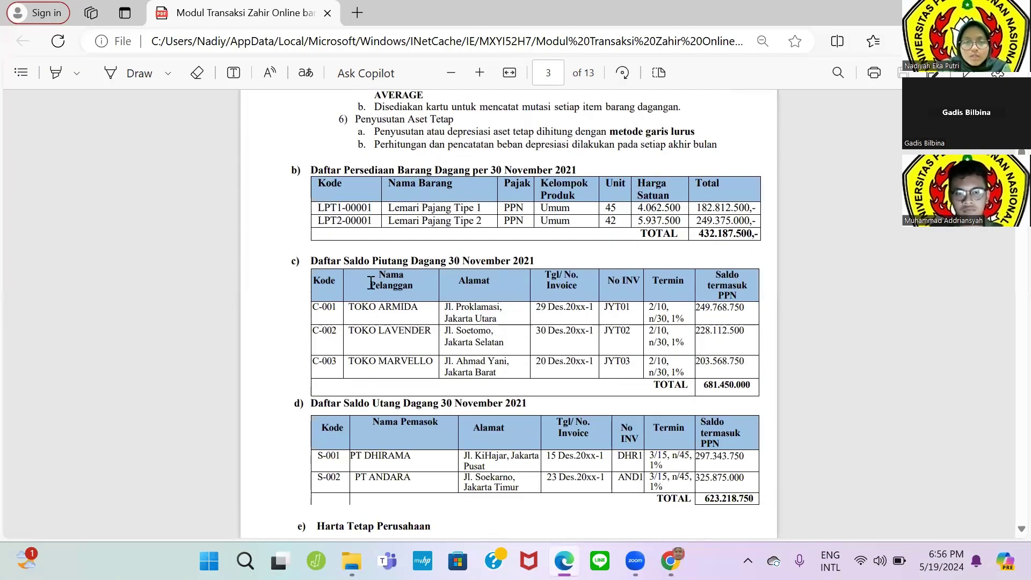
{"action": "key", "text": "alt+Tab"}
{"action": "key", "text": "alt+Tab"}
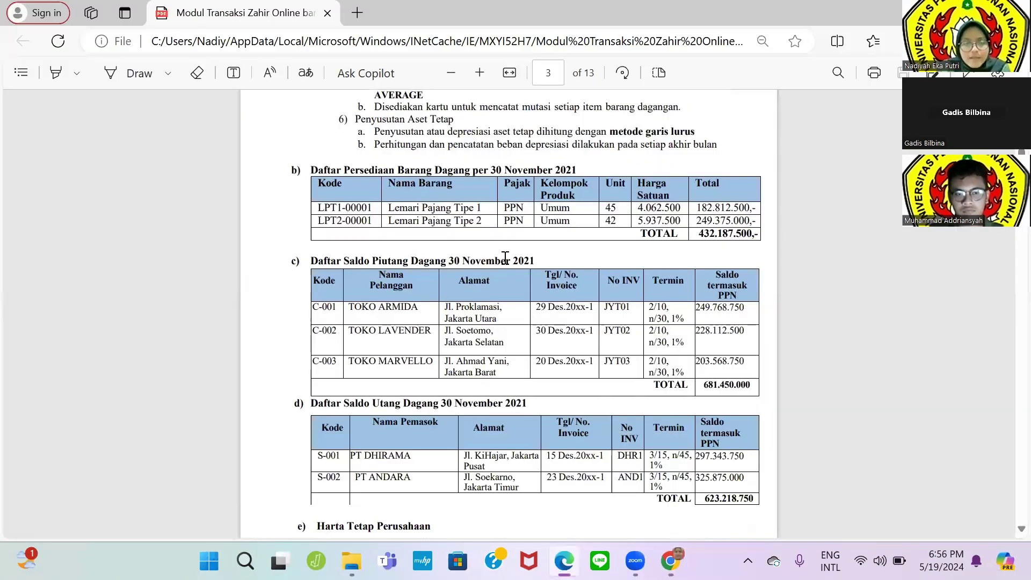
Step: Switch to Zahir Online, name the new contact TOKO ARMIDA and leave only Pelanggan selected as its contact type
{"action": "key", "text": "alt+Tab"}
{"action": "type", "text": "T"}
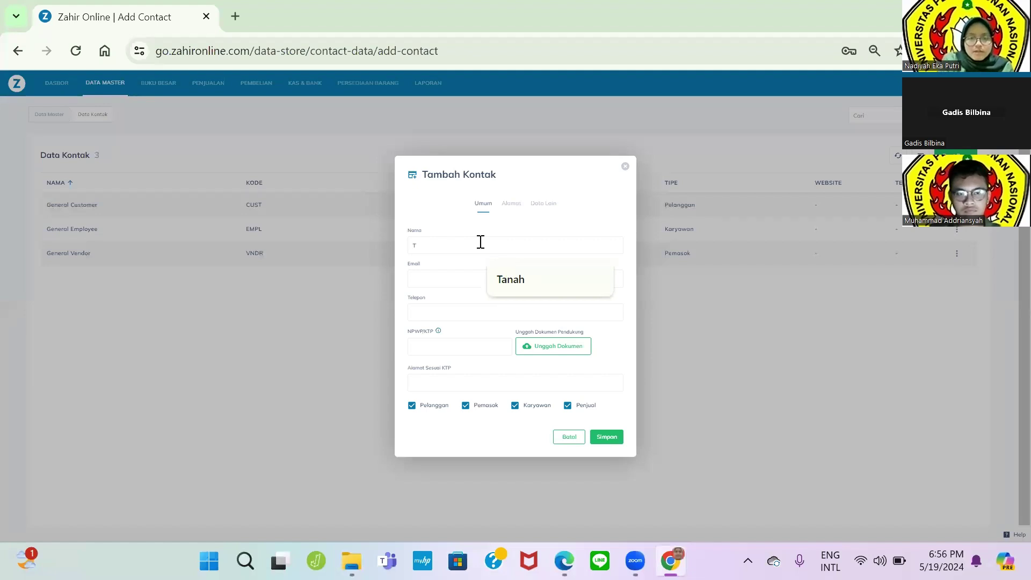
{"action": "key", "text": "BackSpace"}
{"action": "type", "text": "TOKO ARMIDA"}
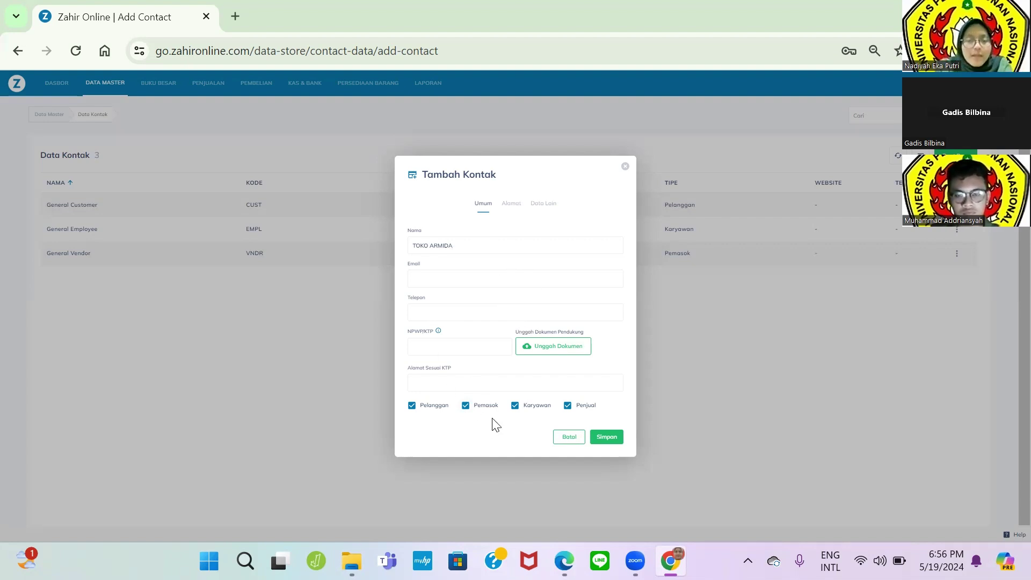
{"action": "left_click", "coordinate": [466, 405]}
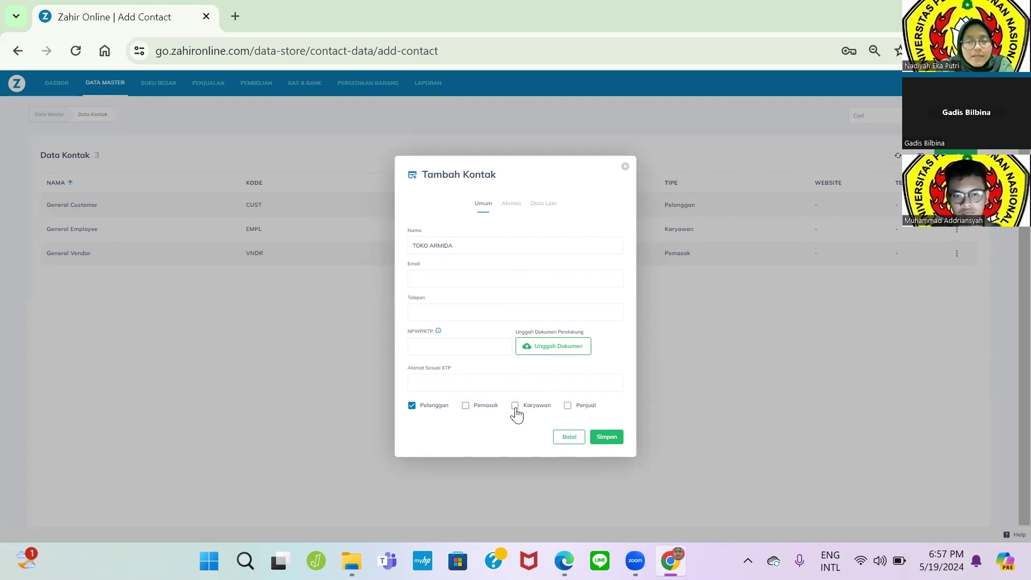
Step: Copy TOKO ARMIDA's address from the module's receivables list into the contact's billing address in Zahir Online and trim it to street and city
{"action": "left_click", "coordinate": [511, 203]}
{"action": "key", "text": "alt+Tab"}
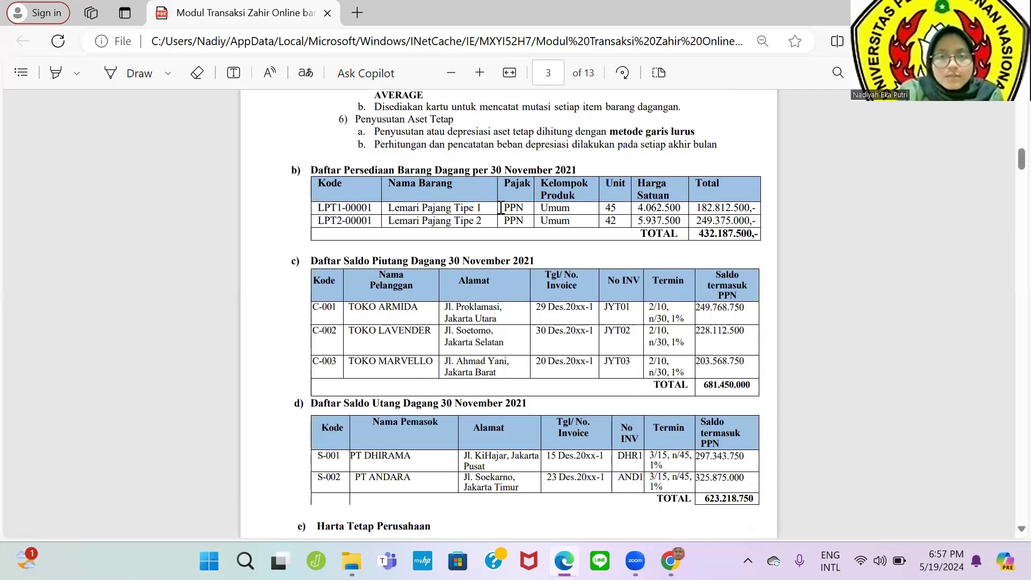
{"action": "left_click_drag", "start_coordinate": [444, 307], "coordinate": [501, 320]}
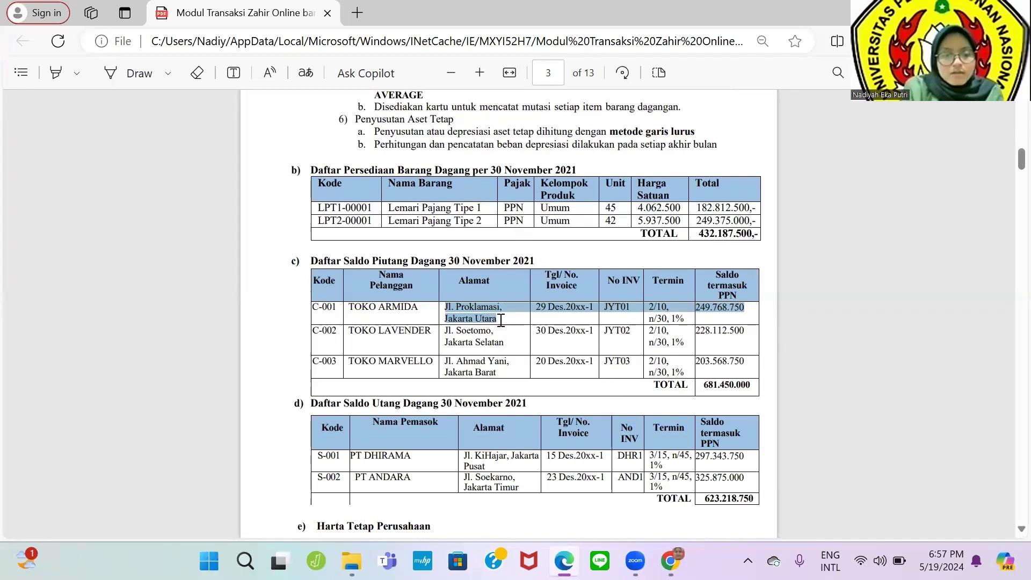
{"action": "key", "text": "ctrl+c"}
{"action": "key", "text": "alt+Tab"}
{"action": "key", "text": "ctrl+v"}
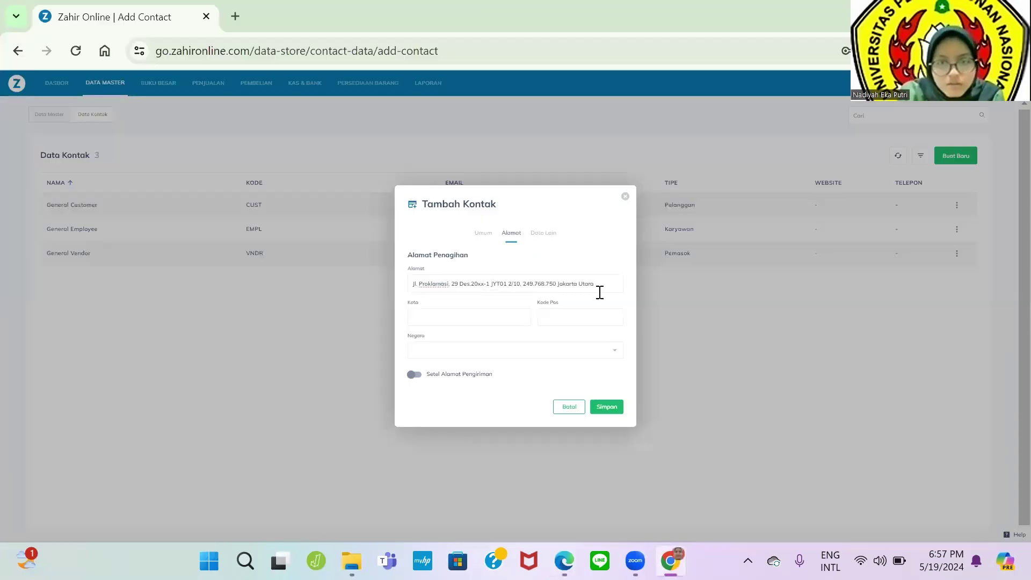
{"action": "left_click_drag", "start_coordinate": [600, 292], "coordinate": [453, 291]}
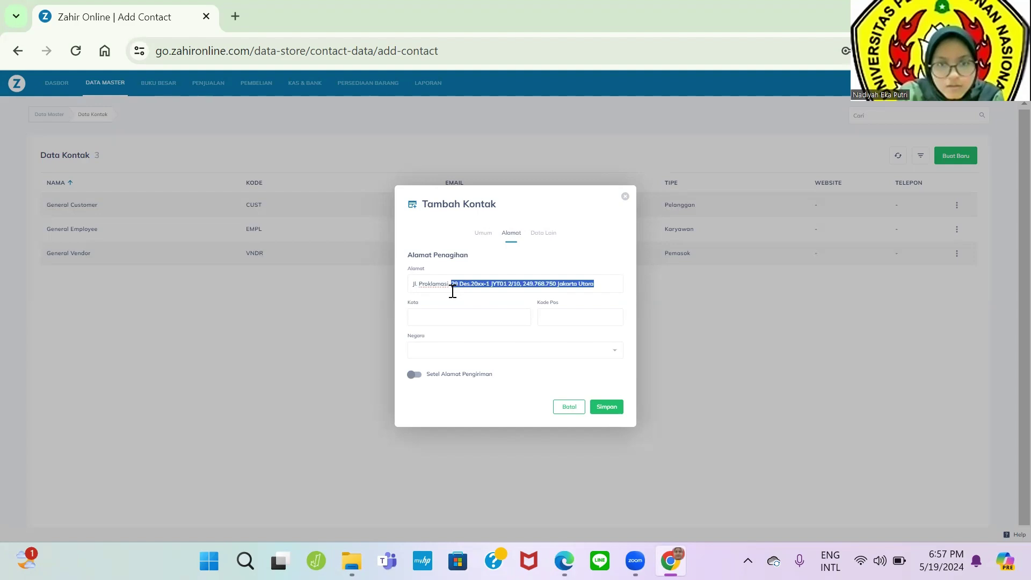
{"action": "key", "text": "BackSpace"}
{"action": "key", "text": "alt+Tab"}
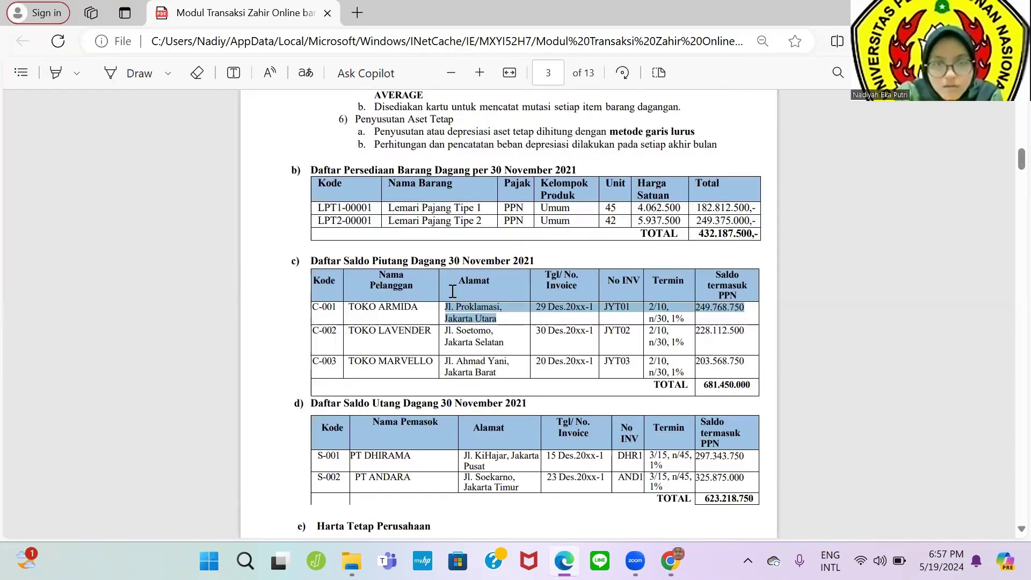
{"action": "key", "text": "alt+Tab"}
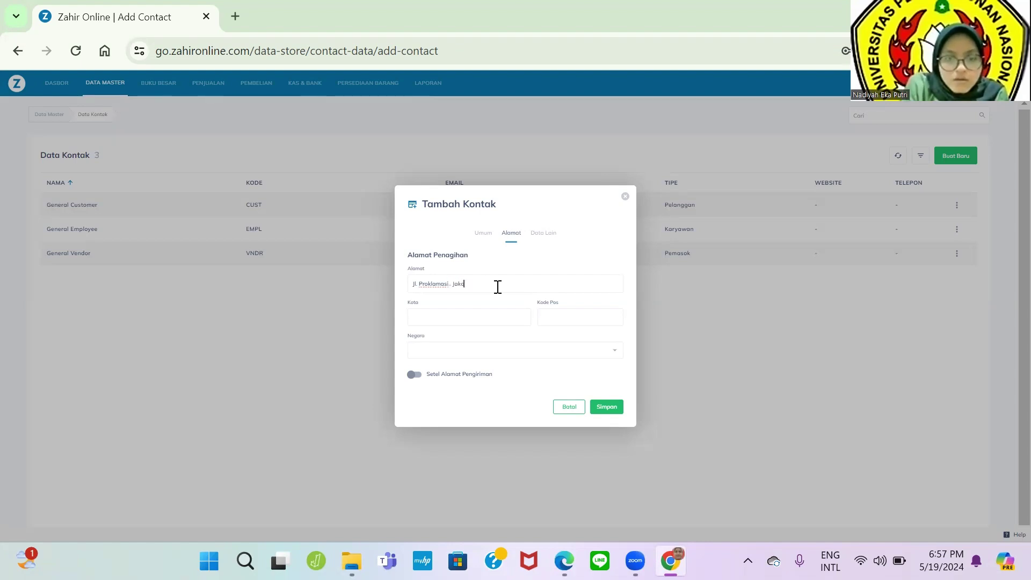
Step: Replace the automatic contact code of TOKO ARMIDA with its customer code from the module's receivables list
{"action": "left_click", "coordinate": [481, 233]}
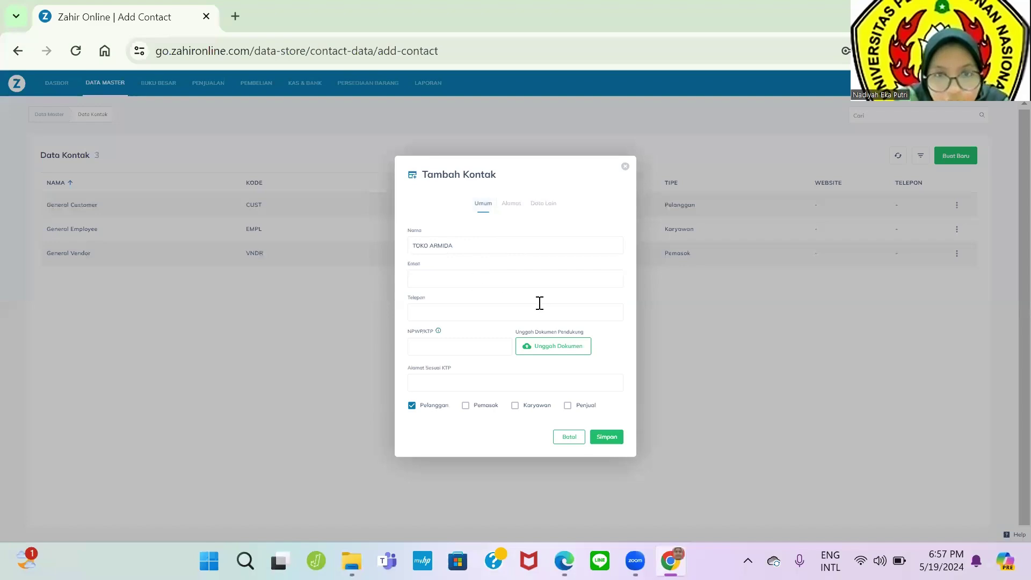
{"action": "left_click", "coordinate": [542, 206]}
{"action": "left_click_drag", "start_coordinate": [445, 270], "coordinate": [317, 278]}
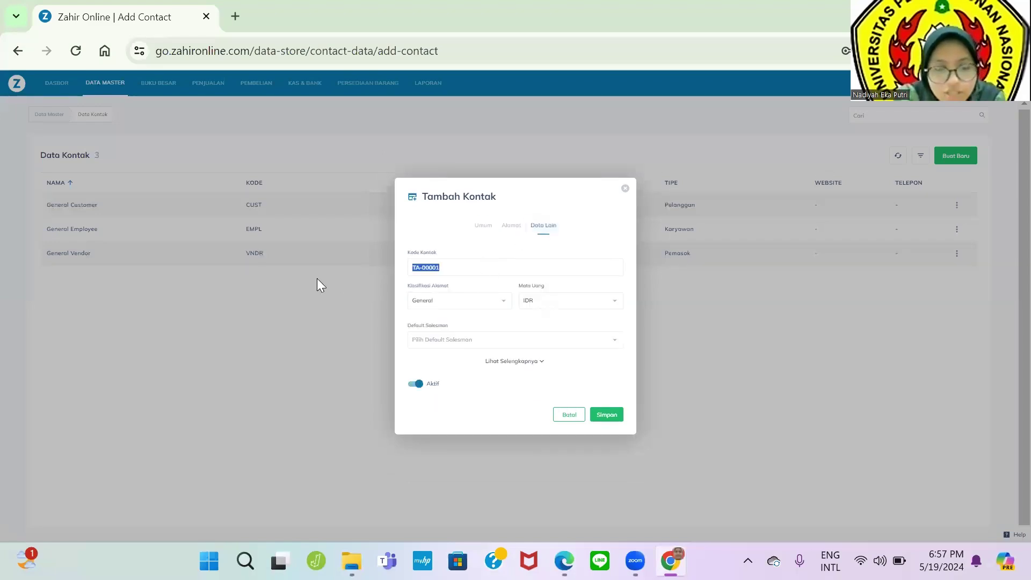
{"action": "key", "text": "alt+Tab"}
{"action": "key", "text": "alt+Tab"}
{"action": "key", "text": "BackSpace"}
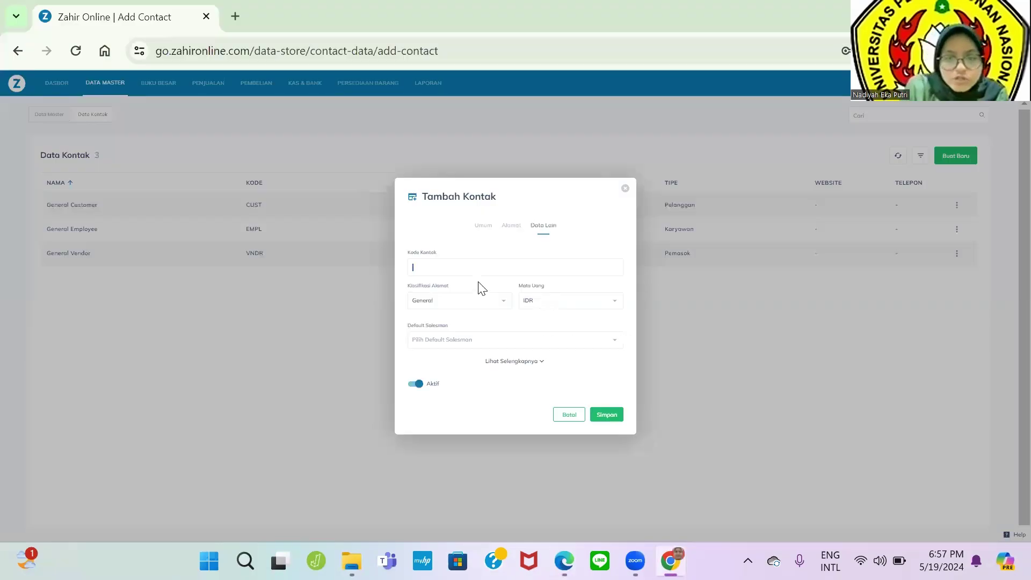
{"action": "type", "text": "C-000"}
{"action": "key", "text": "BackSpace"}
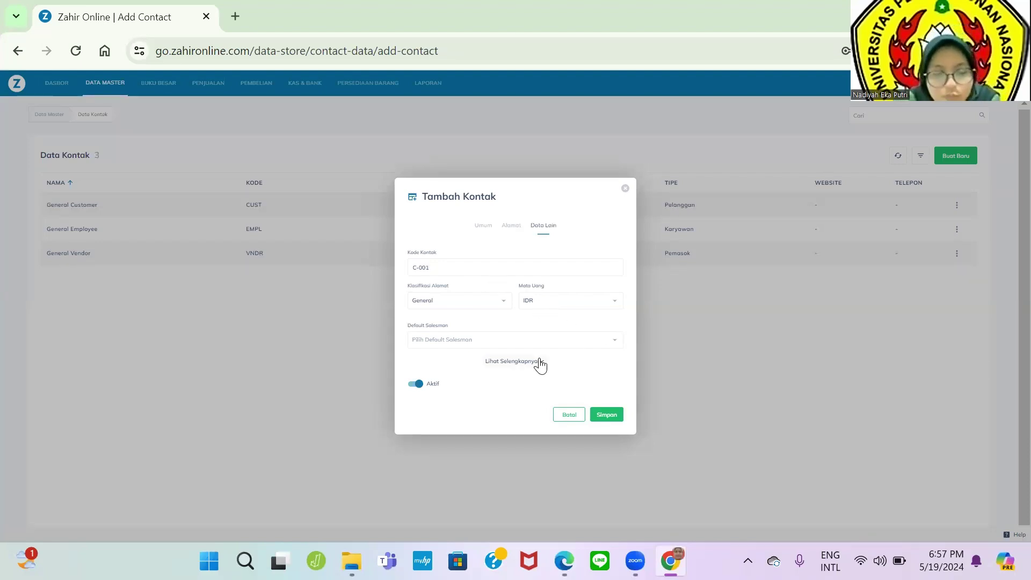
Step: Check TOKO ARMIDA's payment terms in the module and expand the Termin Pembayaran details of the contact in Zahir Online
{"action": "key", "text": "alt+Tab"}
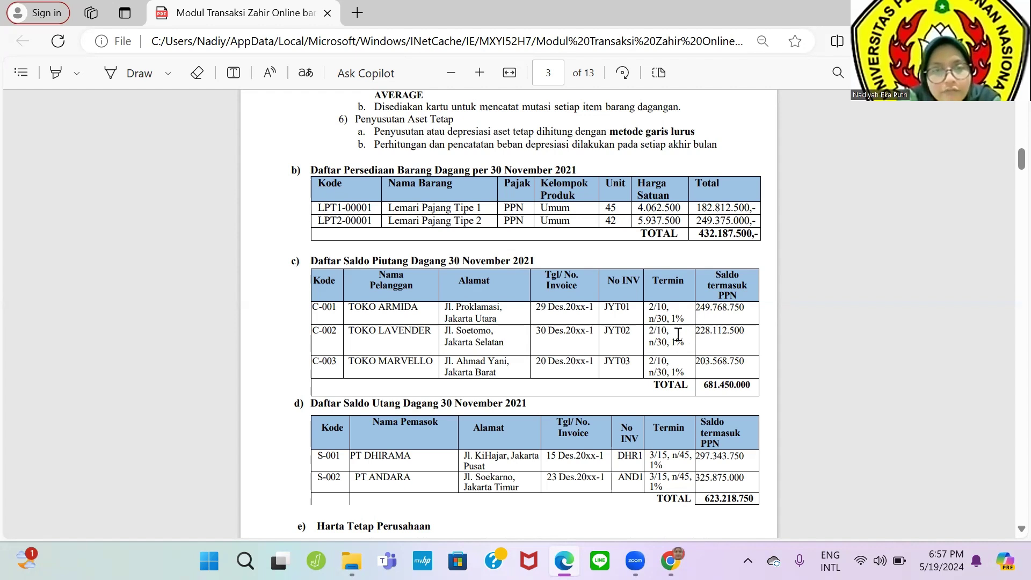
{"action": "key", "text": "alt+Tab"}
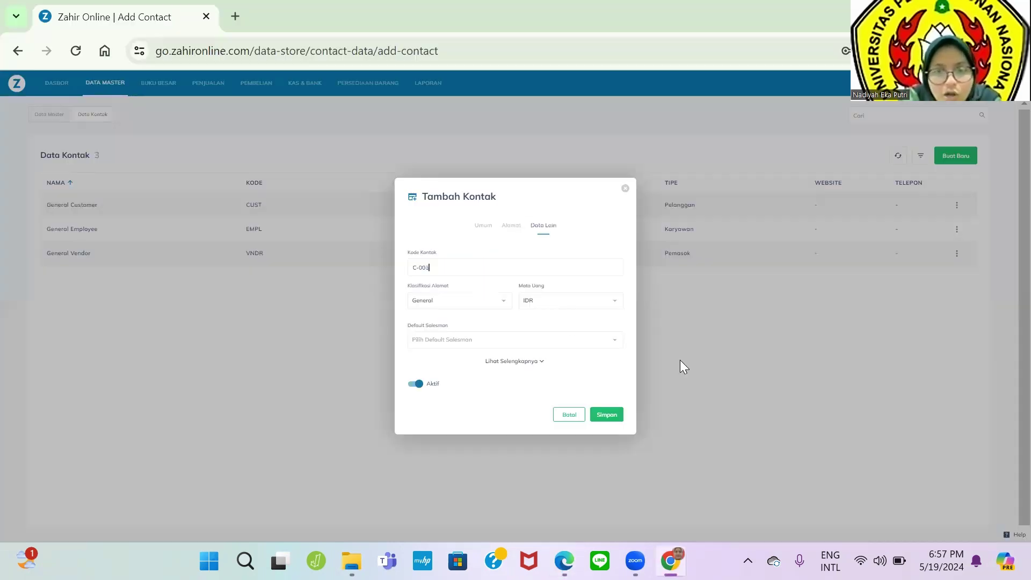
{"action": "left_click", "coordinate": [532, 362]}
{"action": "scroll", "coordinate": [532, 363], "scroll_direction": "down", "scroll_amount": 2}
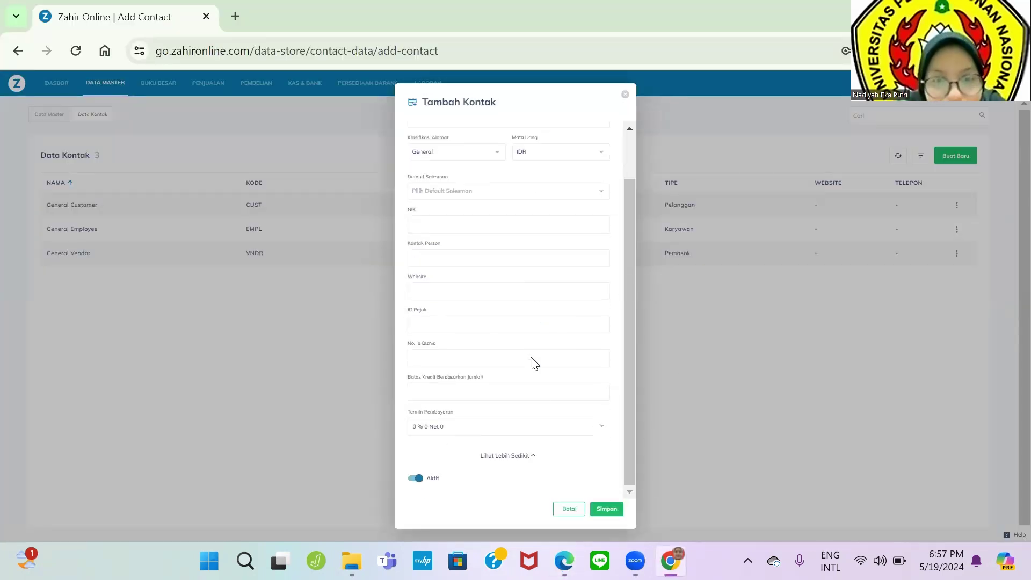
{"action": "left_click", "coordinate": [603, 427]}
{"action": "scroll", "coordinate": [605, 428], "scroll_direction": "down", "scroll_amount": 1}
Step: Set TOKO ARMIDA's payment terms to 10 discount days, 30 days until due, 2% early discount and 1% late penalty
{"action": "left_click", "coordinate": [457, 398]}
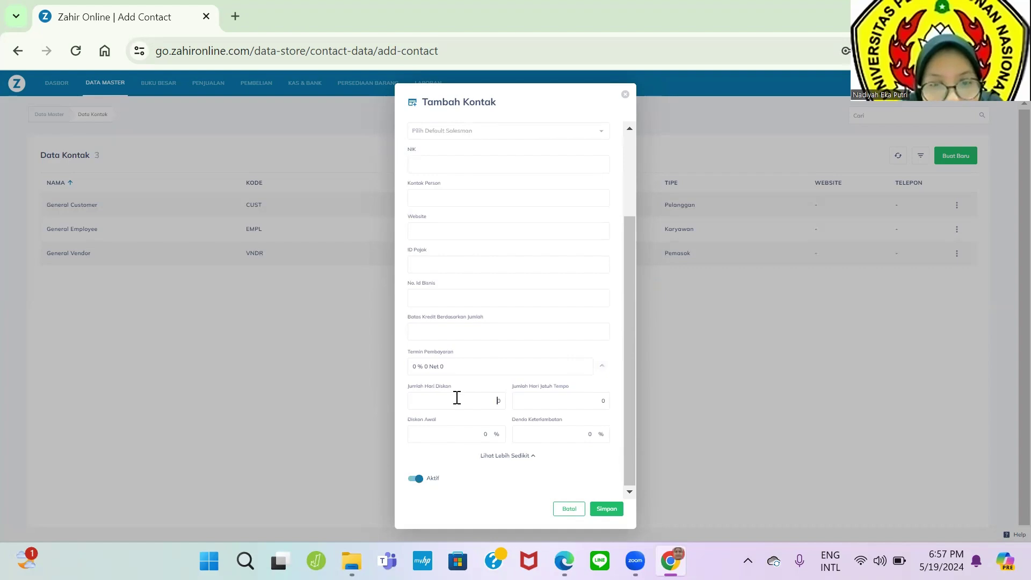
{"action": "left_click_drag", "start_coordinate": [457, 398], "coordinate": [548, 398]}
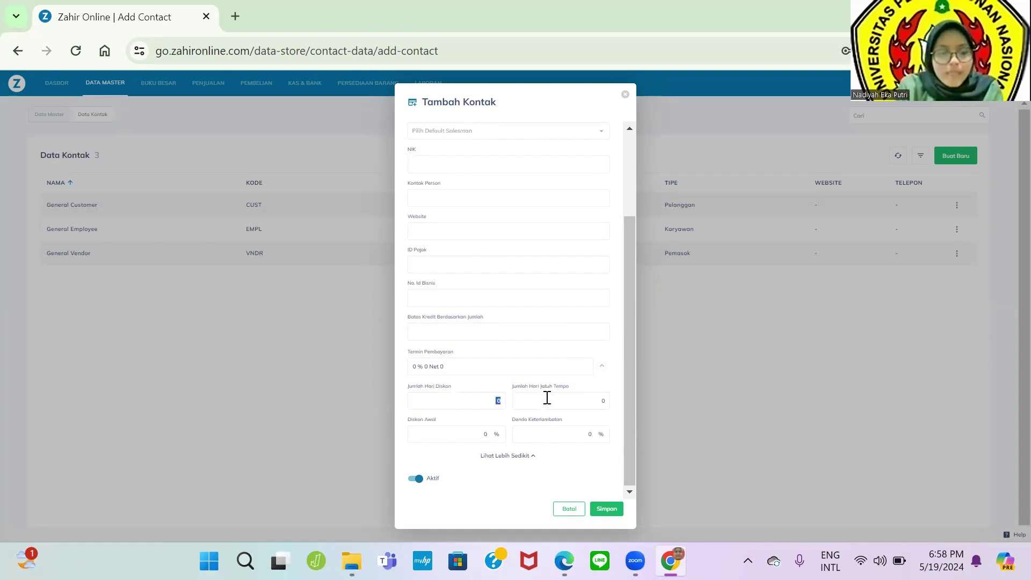
{"action": "key", "text": "alt+Tab"}
{"action": "key", "text": "alt+Tab"}
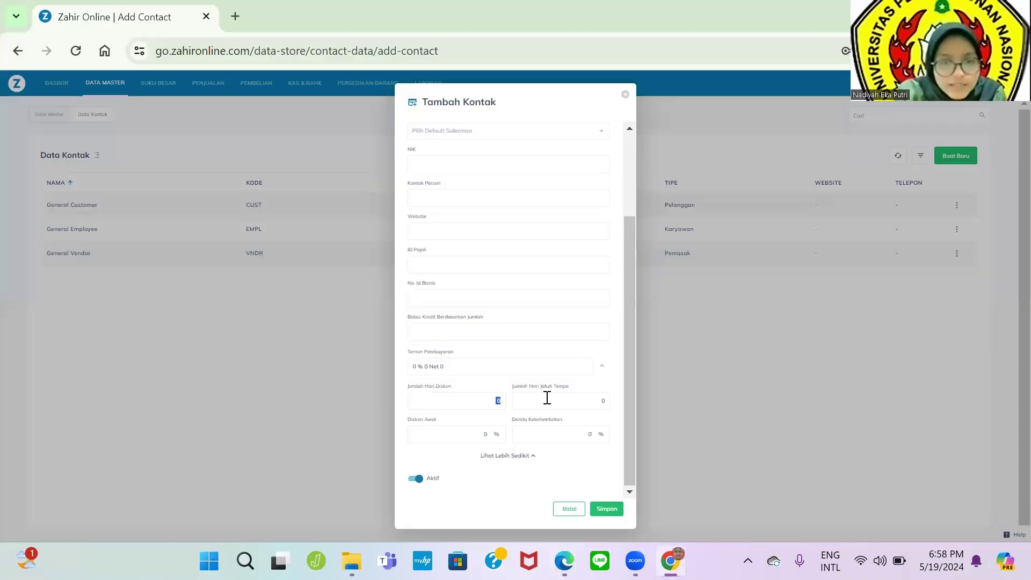
{"action": "left_click", "coordinate": [590, 408]}
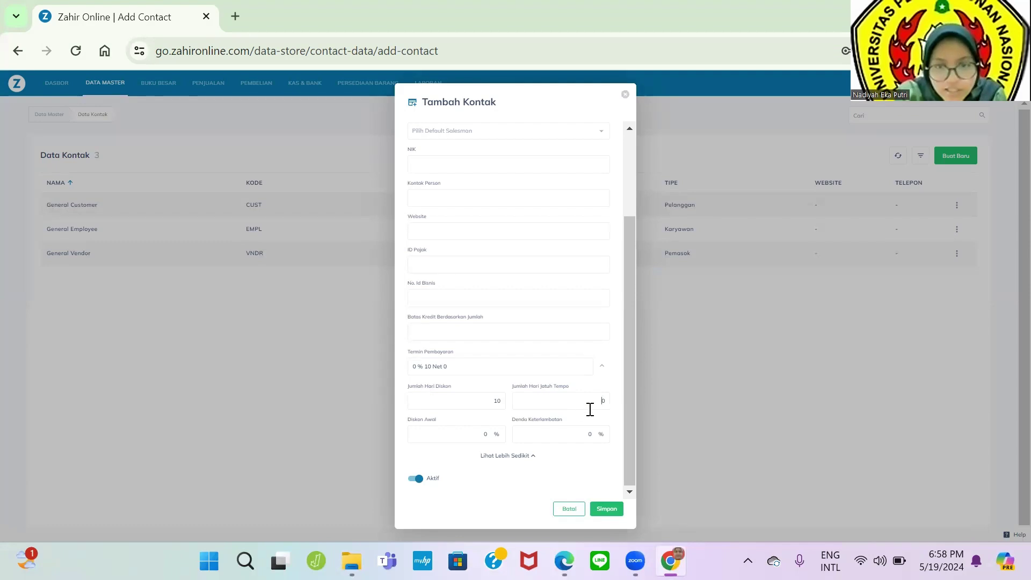
{"action": "left_click", "coordinate": [478, 431]}
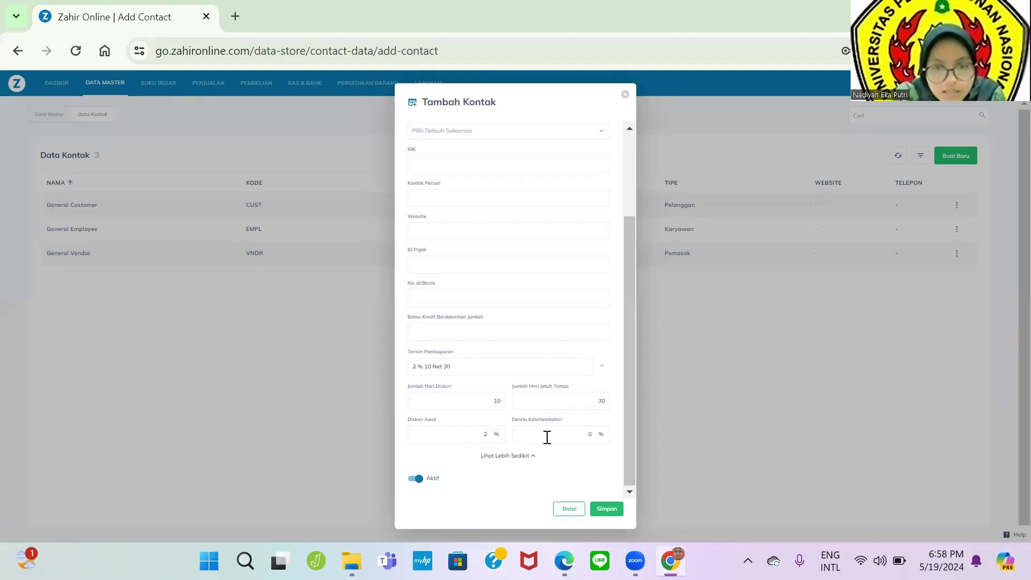
{"action": "left_click_drag", "start_coordinate": [553, 437], "coordinate": [648, 442]}
{"action": "type", "text": "1"}
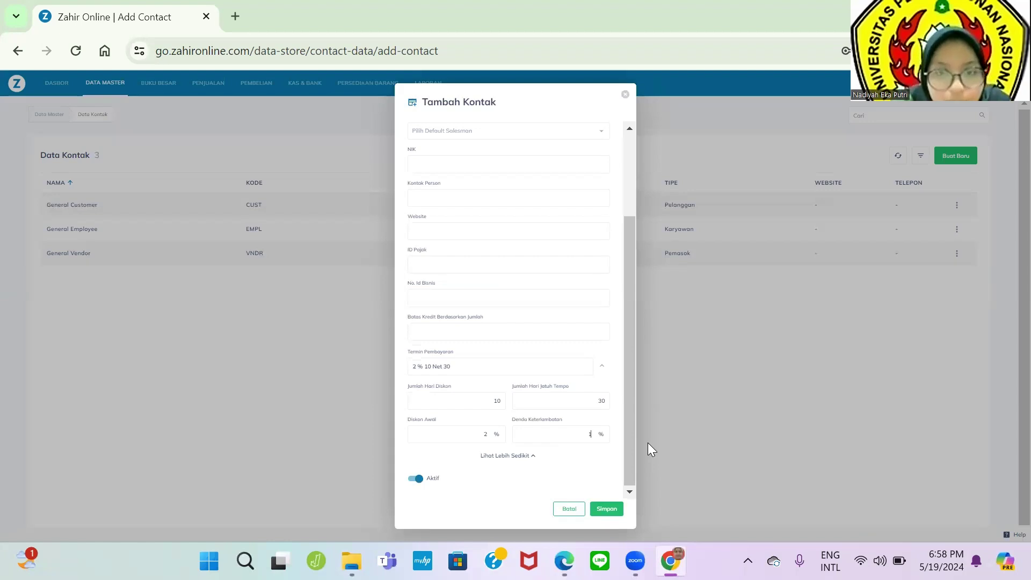
Step: Review TOKO ARMIDA's address and general details and save the contact
{"action": "scroll", "coordinate": [557, 313], "scroll_direction": "up", "scroll_amount": 3}
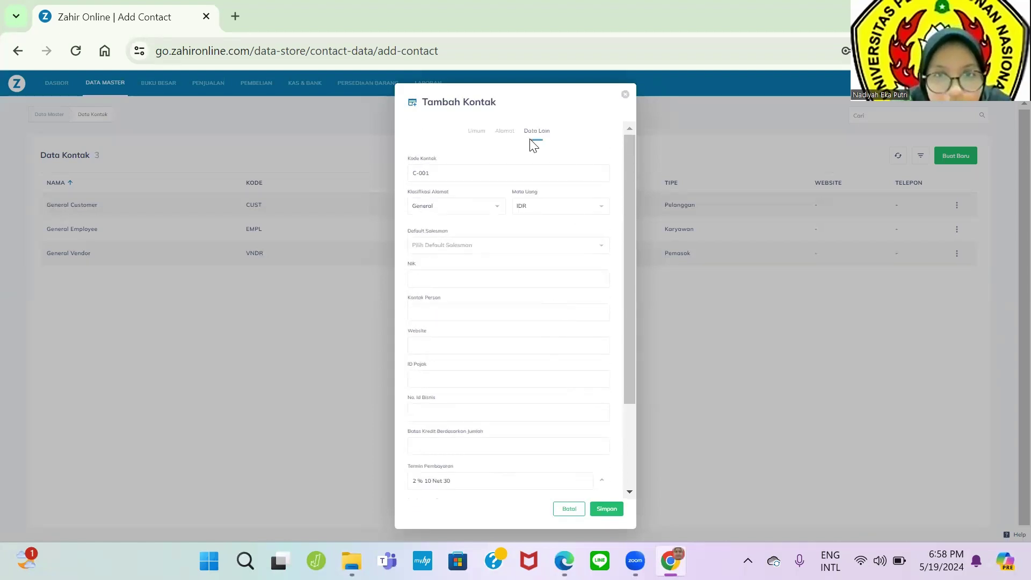
{"action": "left_click", "coordinate": [504, 133]}
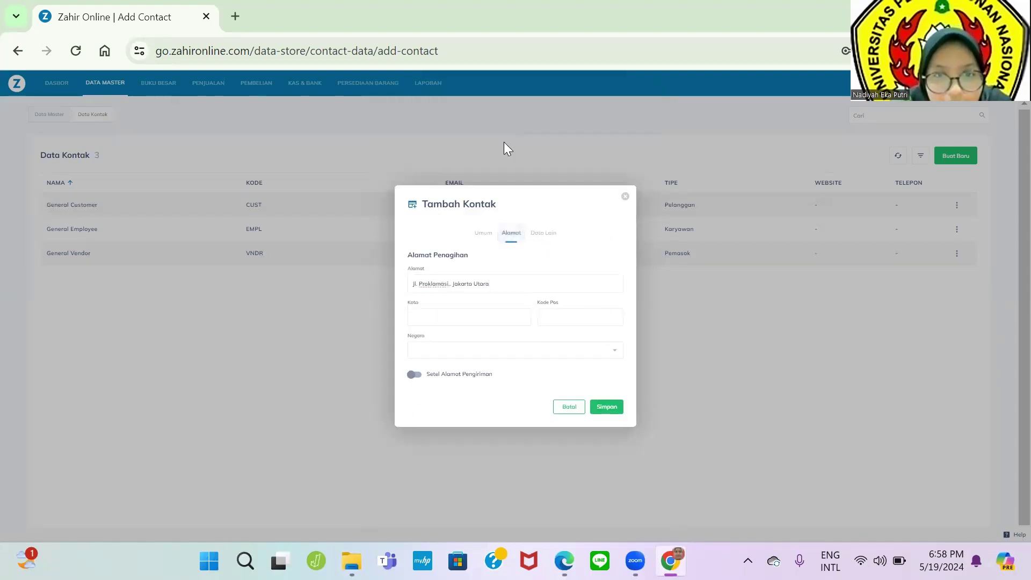
{"action": "left_click", "coordinate": [480, 237]}
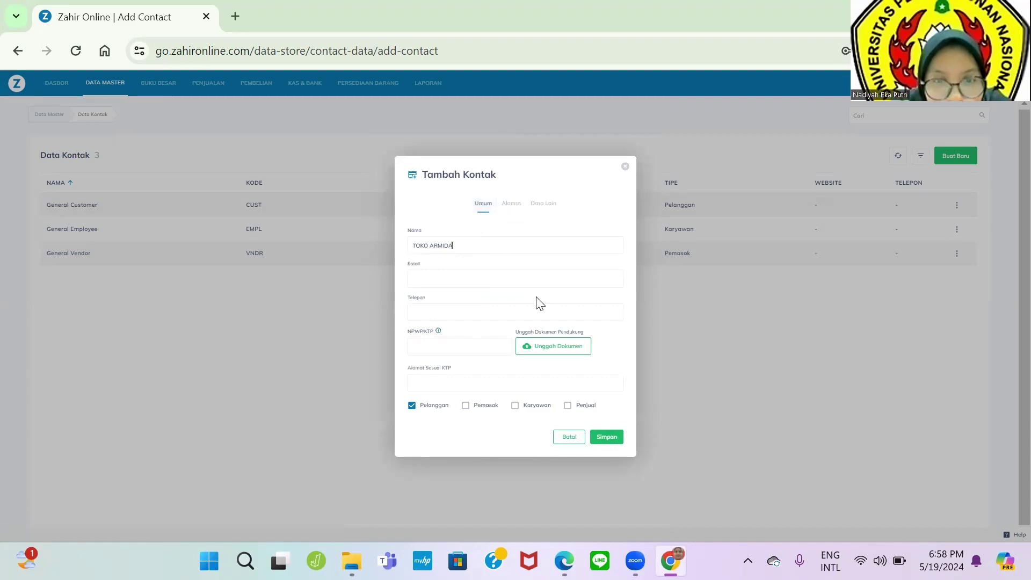
{"action": "left_click", "coordinate": [604, 438]}
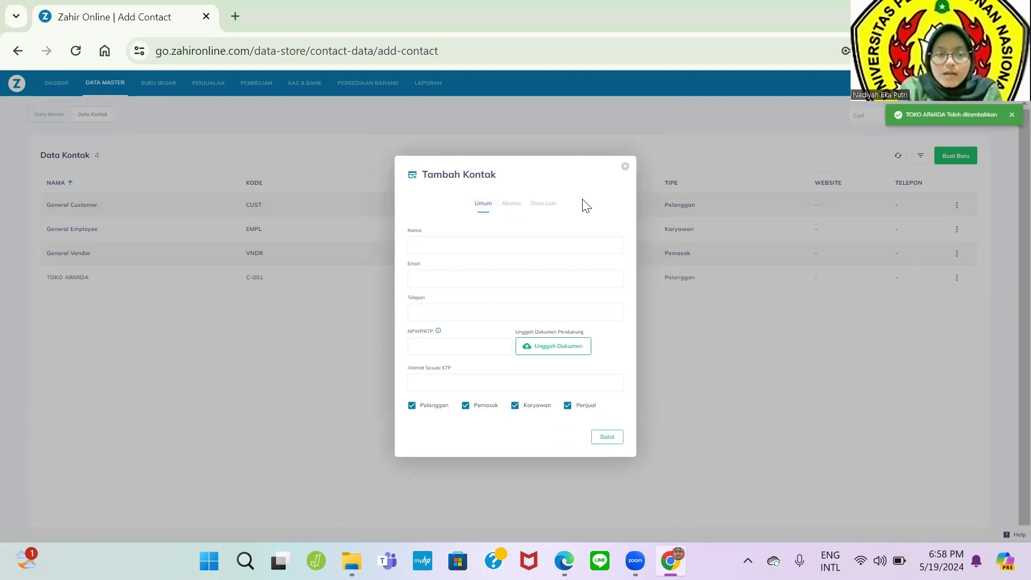
Step: Name the new contact TOKO LAVENDER after the module's receivables list and clear the Pemasok and Karyawan contact types
{"action": "key", "text": "alt+Tab"}
{"action": "key", "text": "alt+Tab"}
{"action": "type", "text": "T"}
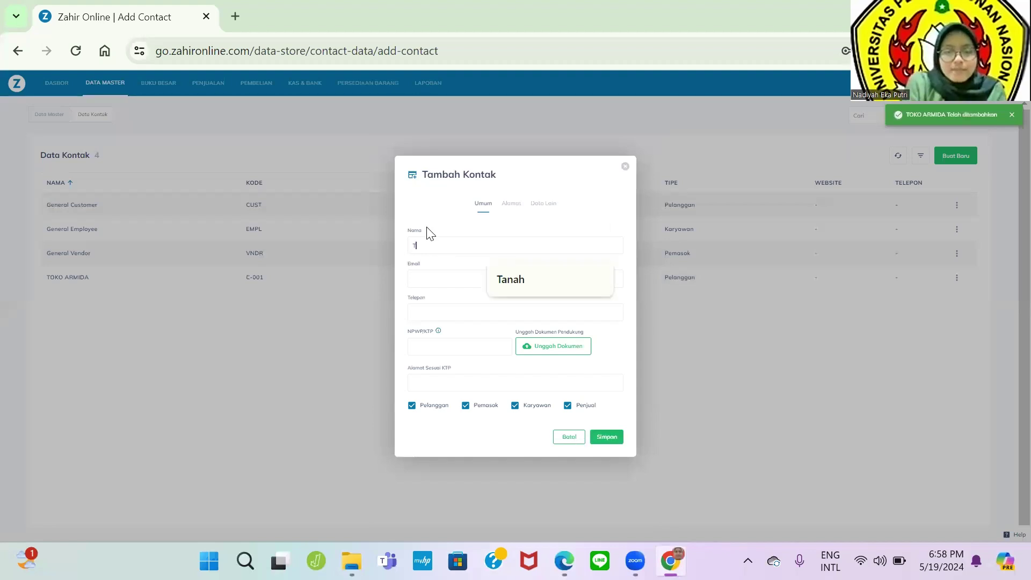
{"action": "type", "text": "OKO LAVENDER"}
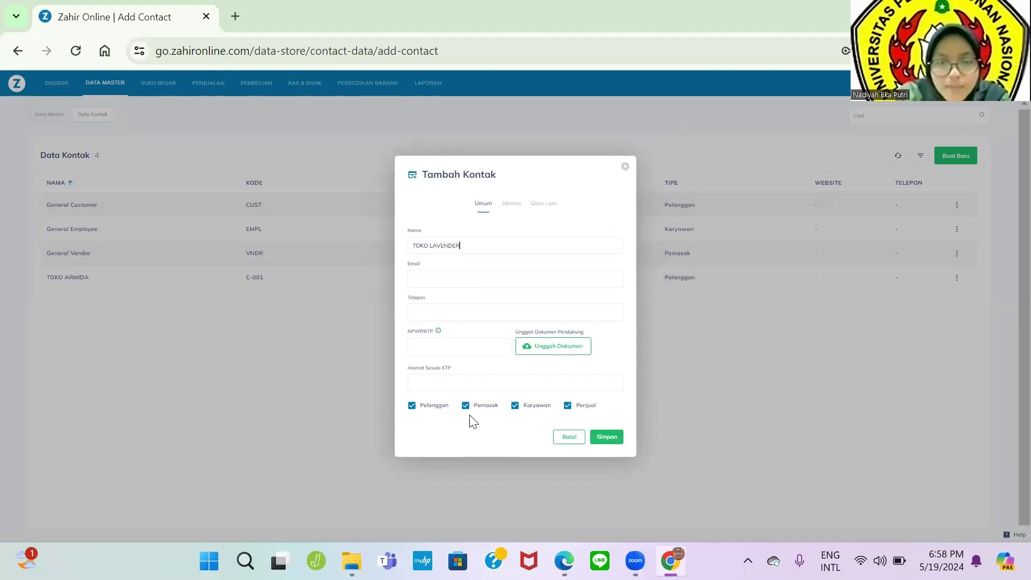
{"action": "left_click", "coordinate": [466, 406]}
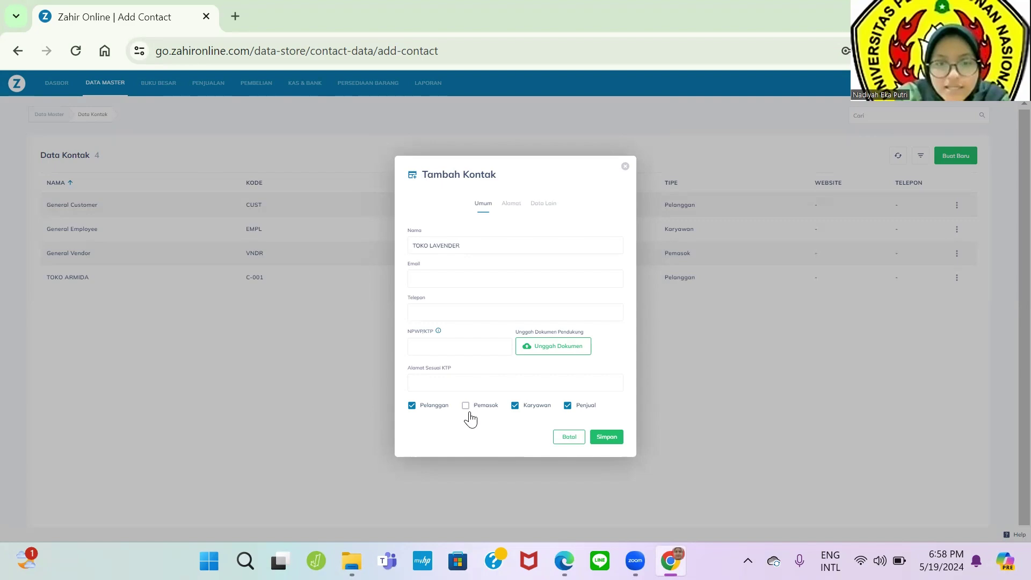
{"action": "left_click", "coordinate": [515, 407]}
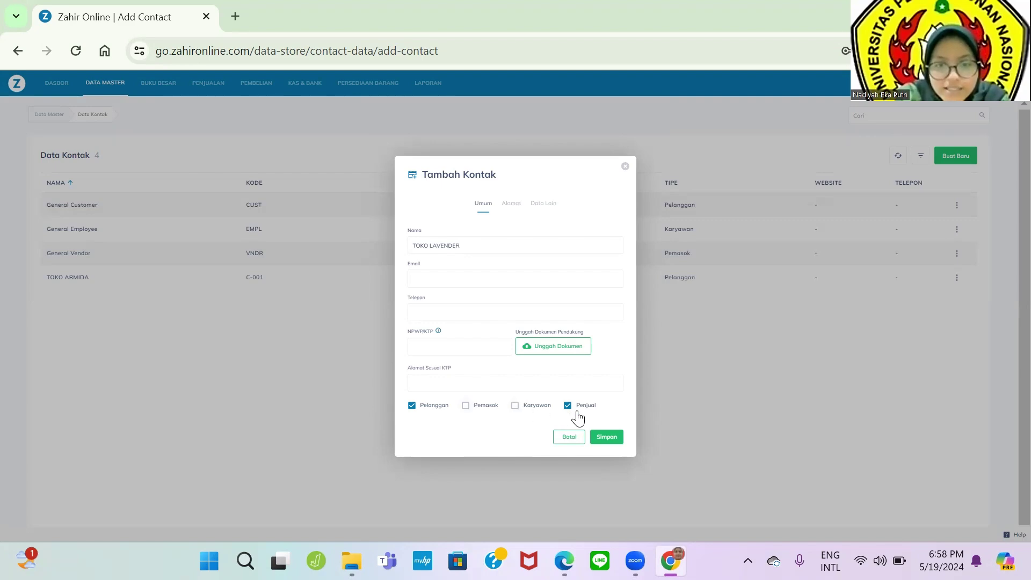
Step: Fill in TOKO LAVENDER's billing address with the street and city listed in the module's receivables list
{"action": "left_click", "coordinate": [513, 204]}
{"action": "key", "text": "alt+Tab"}
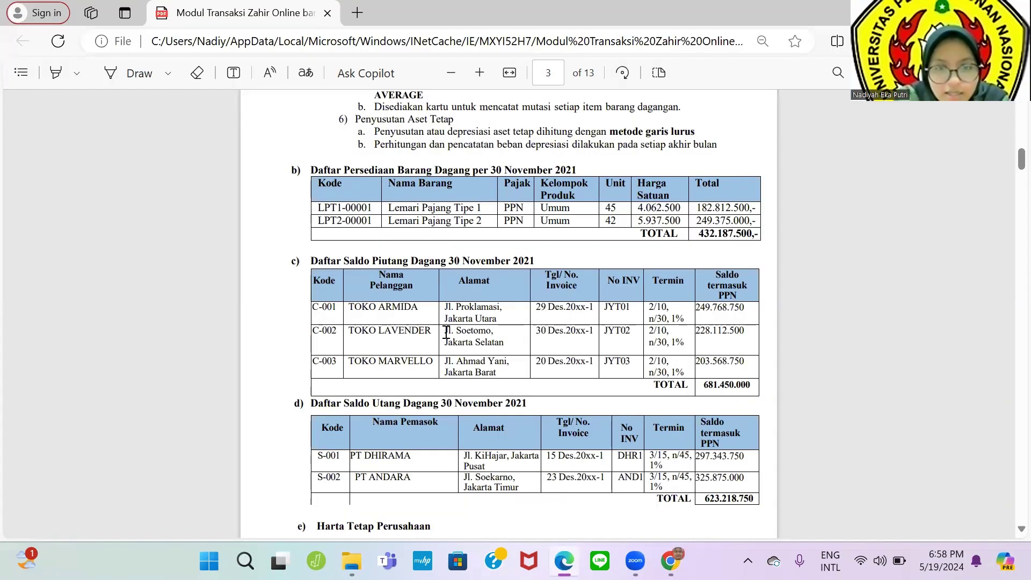
{"action": "left_click_drag", "start_coordinate": [445, 333], "coordinate": [499, 334]}
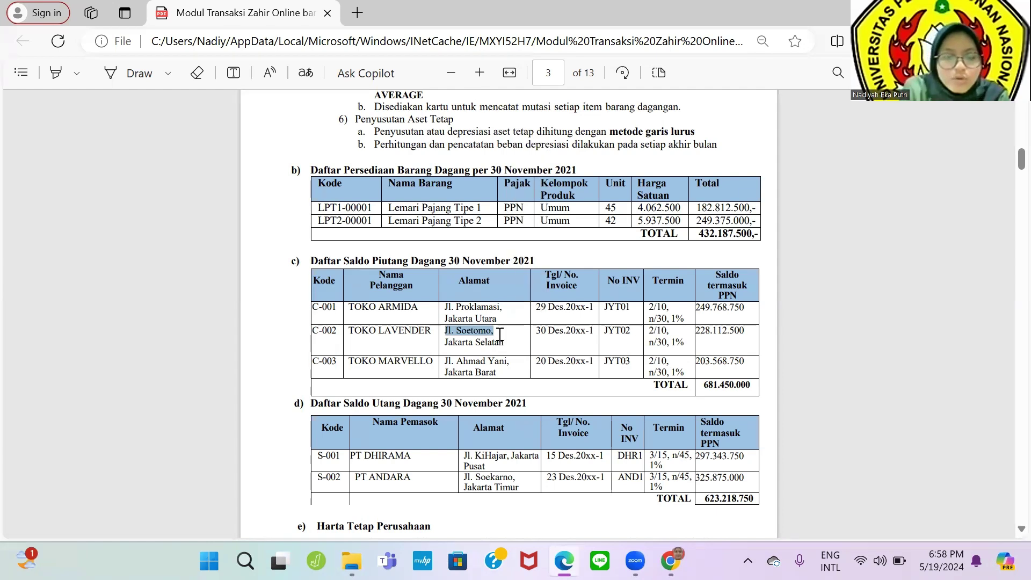
{"action": "key", "text": "ctrl+c"}
{"action": "key", "text": "alt+Tab"}
{"action": "left_click", "coordinate": [510, 282]}
{"action": "key", "text": "ctrl+v"}
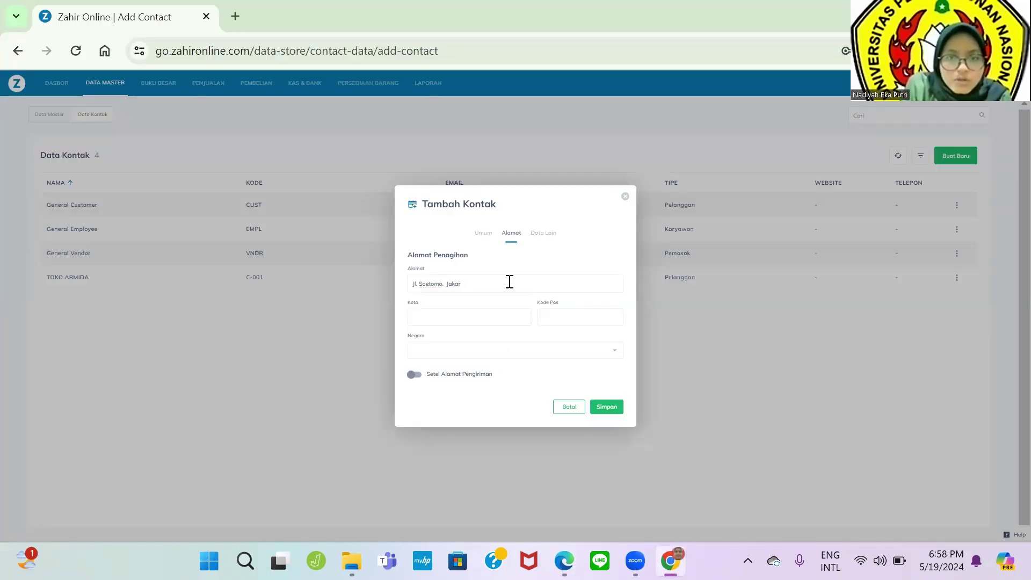
{"action": "type", "text": "Jakarta Selatan"}
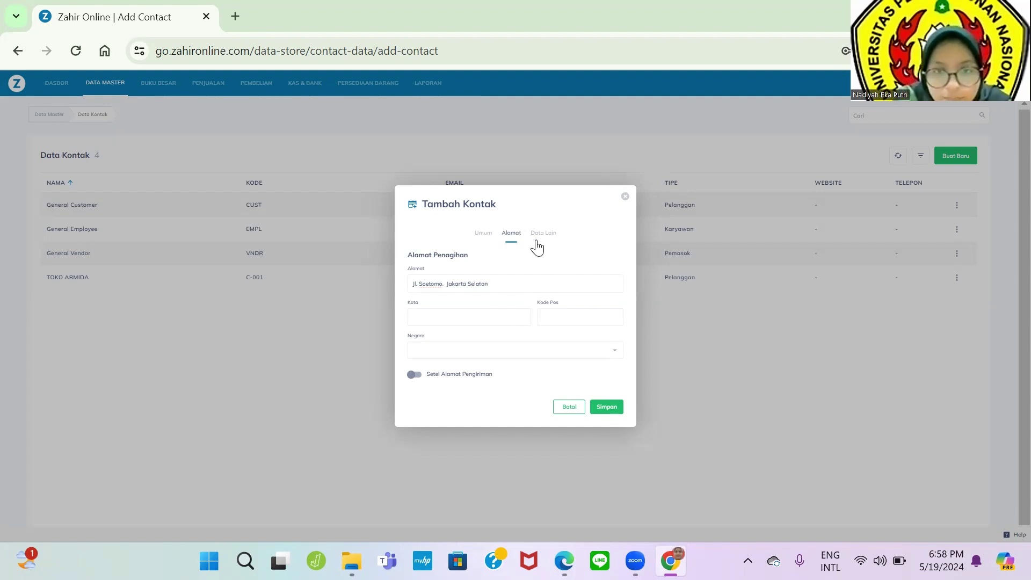
Step: Replace TOKO LAVENDER's contact code with its customer code from the module
{"action": "left_click", "coordinate": [541, 233]}
{"action": "left_click_drag", "start_coordinate": [505, 175], "coordinate": [303, 174]}
{"action": "key", "text": "BackSpace"}
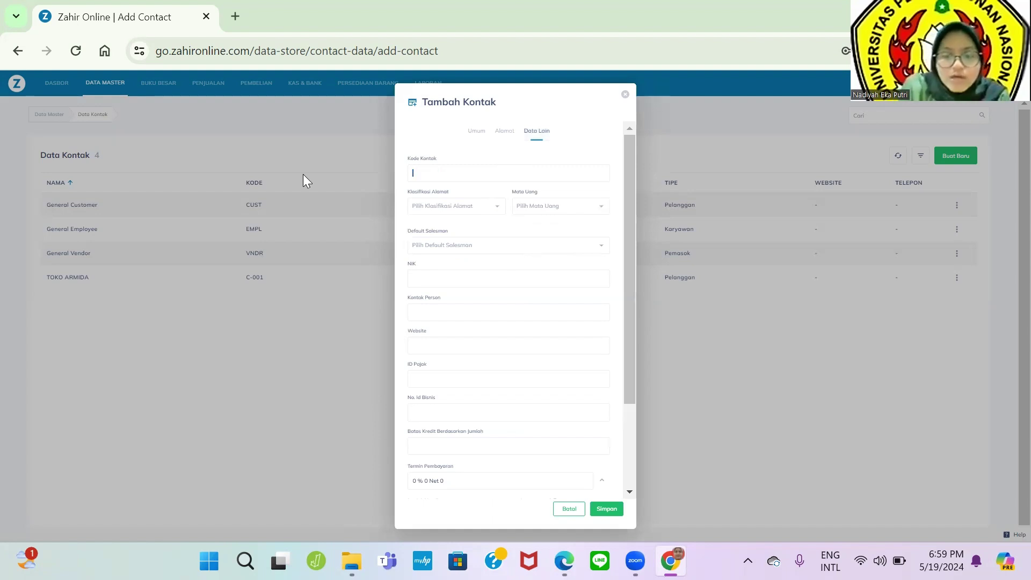
{"action": "type", "text": "C-002"}
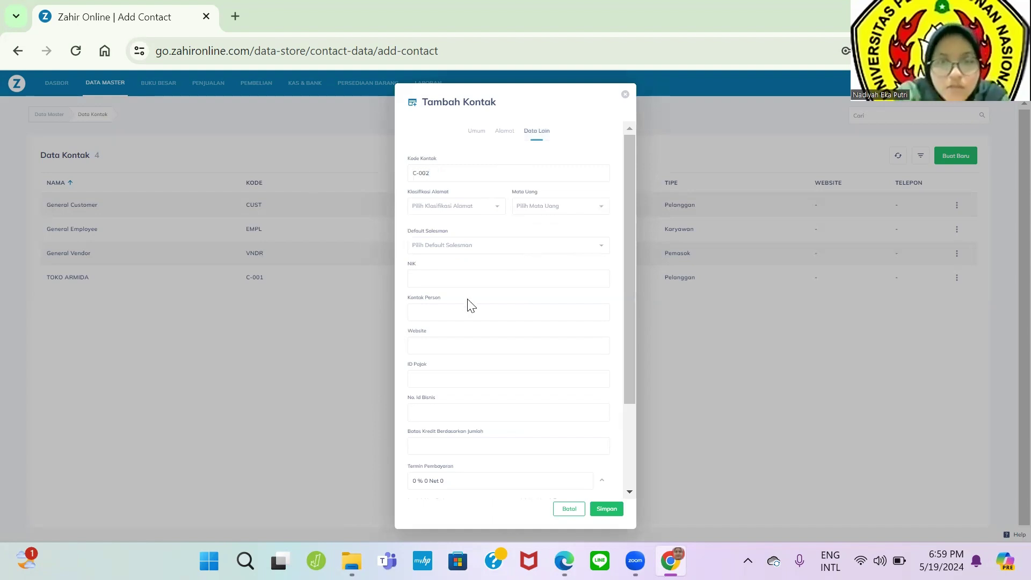
Step: Set TOKO LAVENDER's payment terms to a 2% early discount within 10 days and payment due in 30 days
{"action": "scroll", "coordinate": [472, 306], "scroll_direction": "down", "scroll_amount": 3}
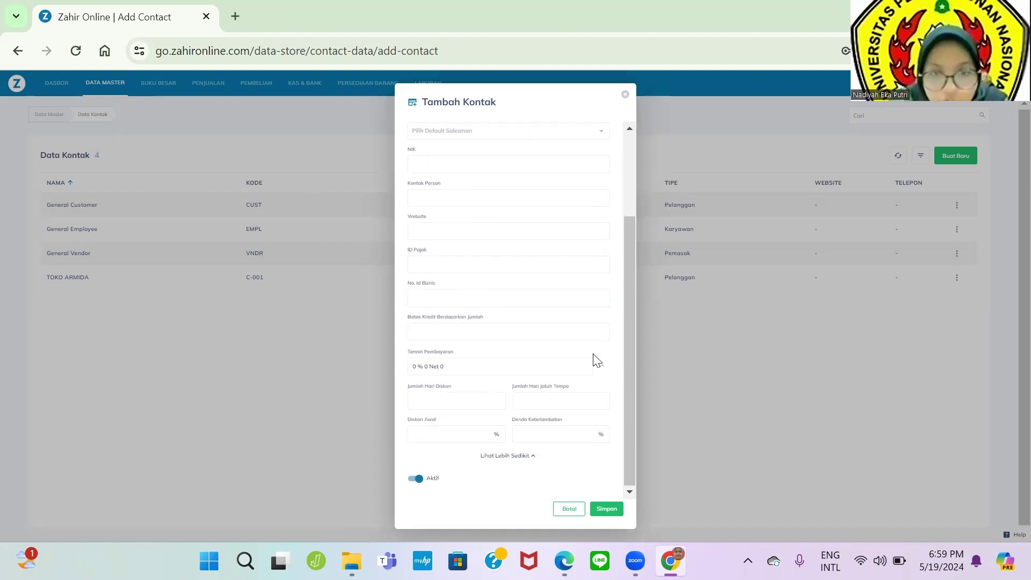
{"action": "left_click", "coordinate": [488, 400]}
{"action": "type", "text": "1"}
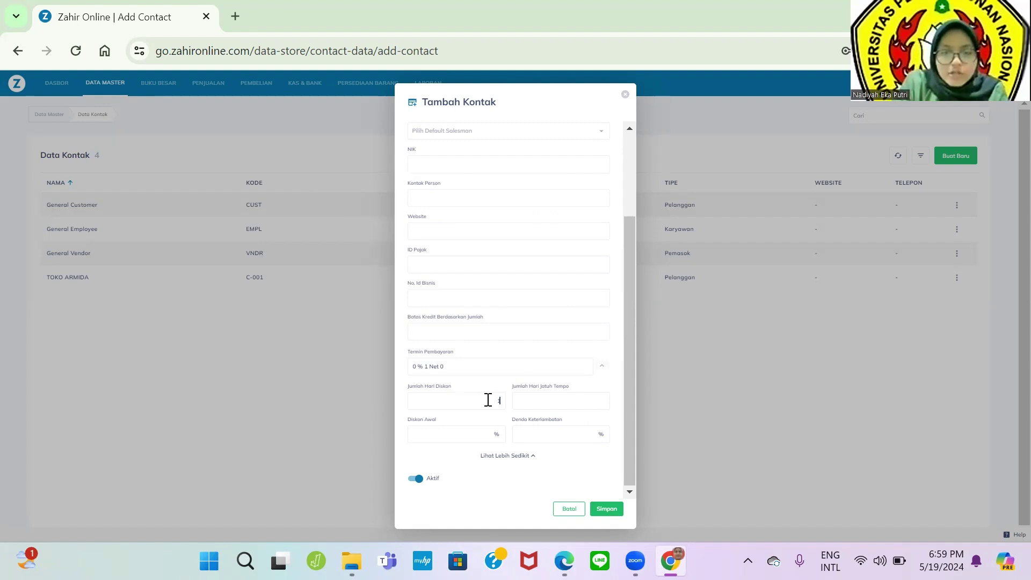
{"action": "type", "text": "0"}
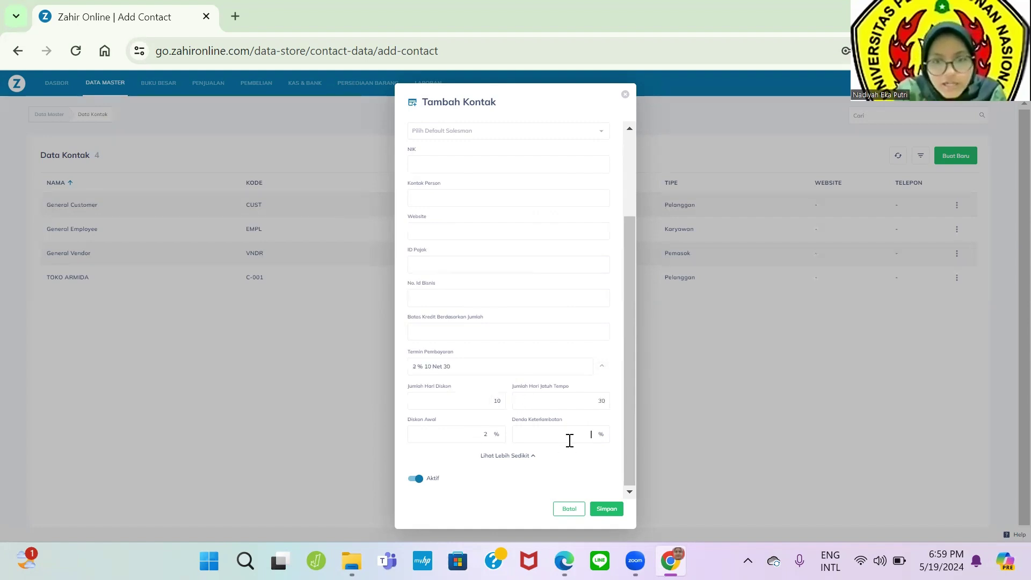
Step: Set TOKO LAVENDER's currency to IDR, then review its address and general details and save the contact
{"action": "scroll", "coordinate": [552, 263], "scroll_direction": "up", "scroll_amount": 3}
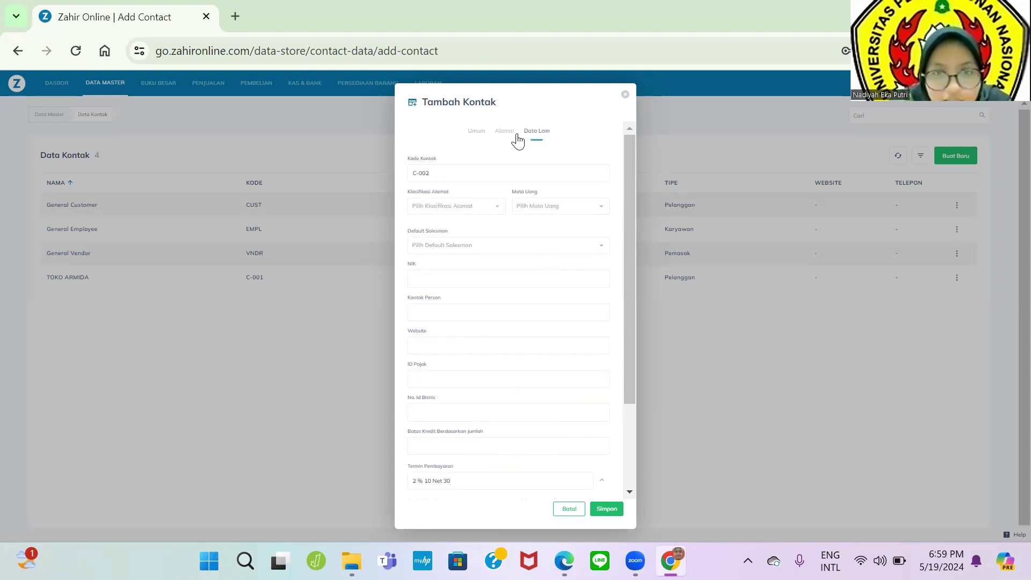
{"action": "left_click", "coordinate": [546, 209]}
{"action": "left_click", "coordinate": [549, 227]}
{"action": "left_click", "coordinate": [493, 132]}
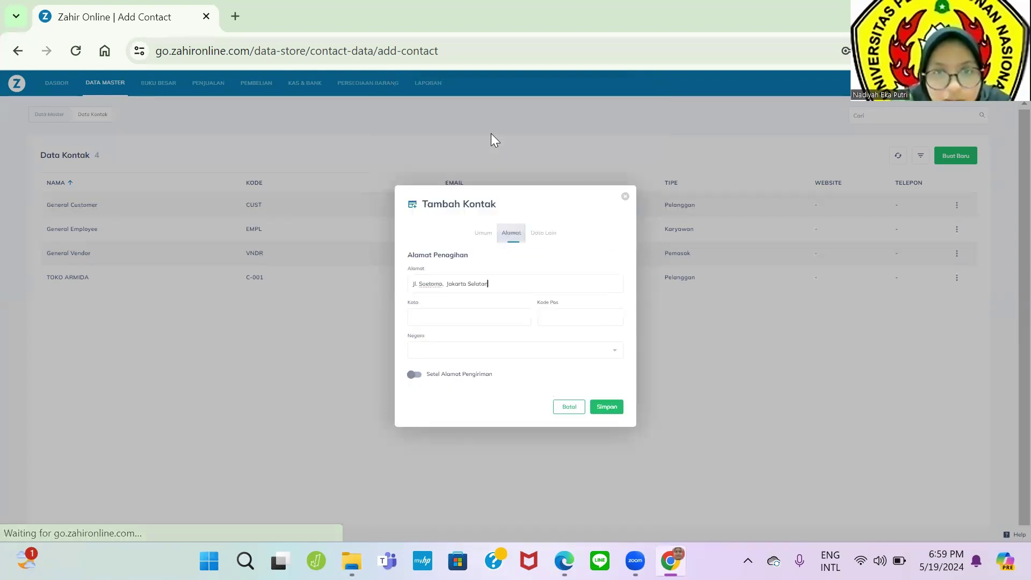
{"action": "left_click", "coordinate": [481, 235]}
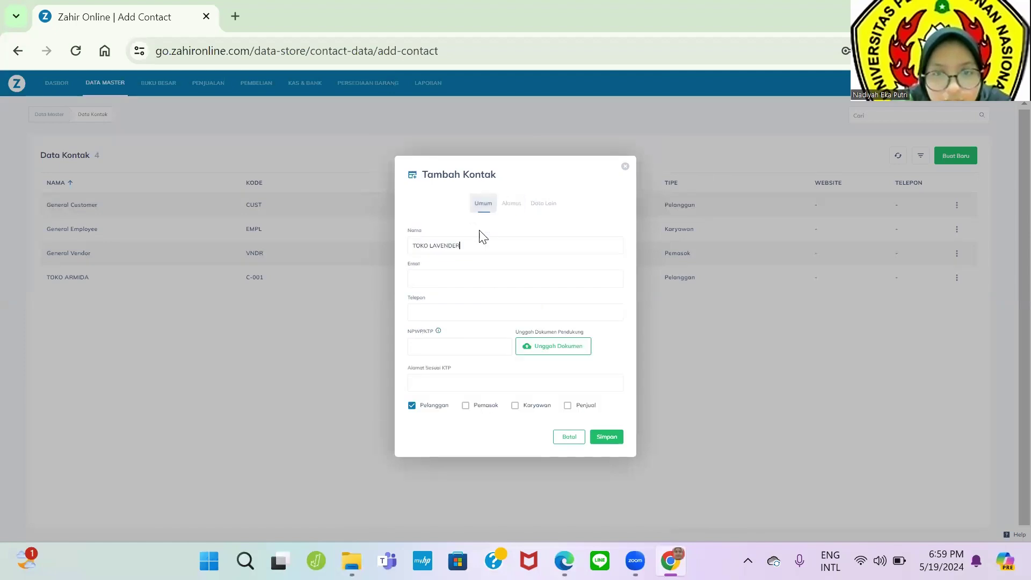
{"action": "left_click", "coordinate": [596, 438]}
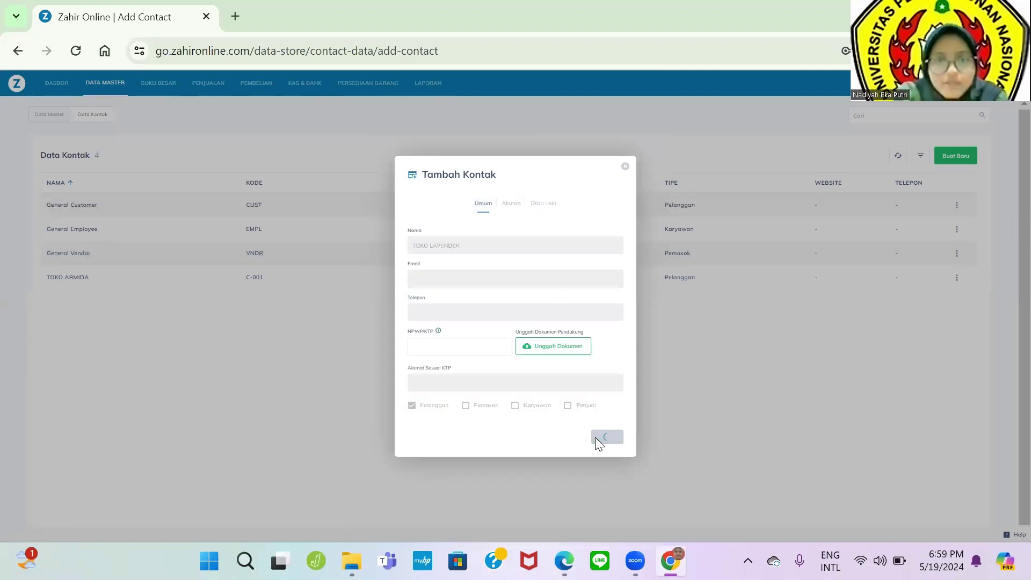
Step: Name the new contact TOKO MARVELLO after the module's receivables list and clear the Pemasok, Karyawan and Penjual contact types
{"action": "key", "text": "alt+Tab"}
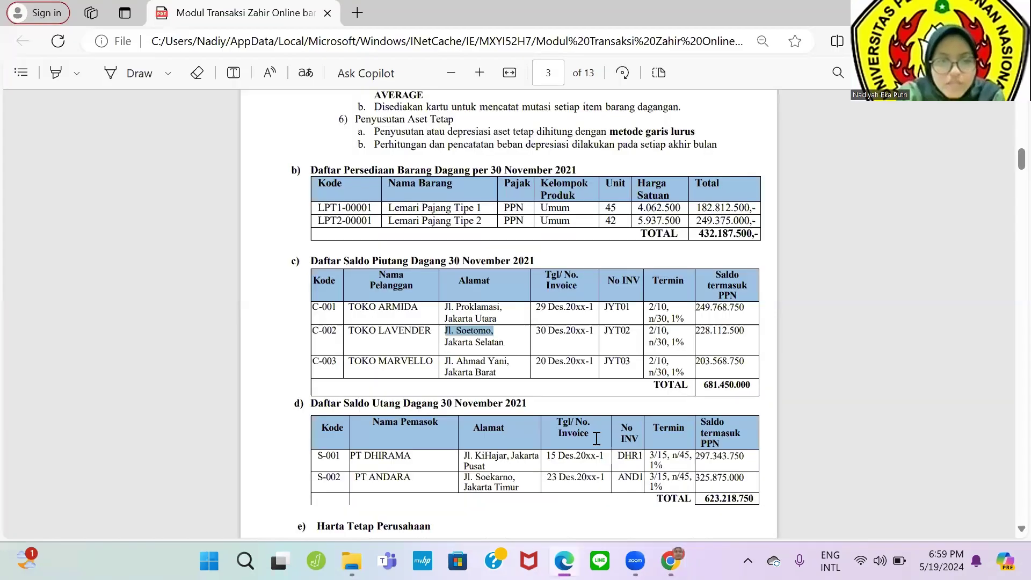
{"action": "key", "text": "alt+Tab"}
{"action": "left_click", "coordinate": [468, 245]}
{"action": "type", "text": "TOKO"}
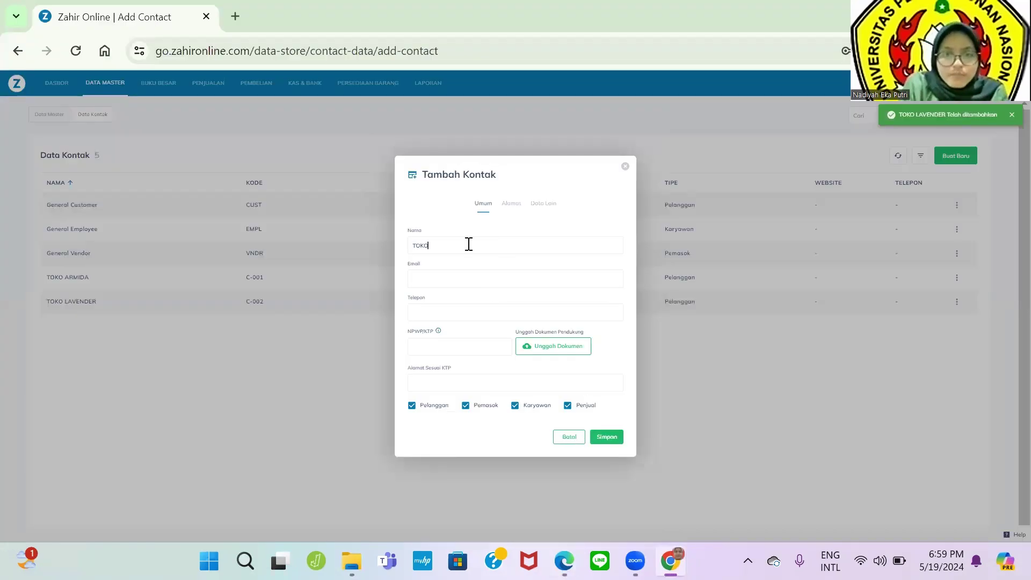
{"action": "type", "text": " MARVELLO"}
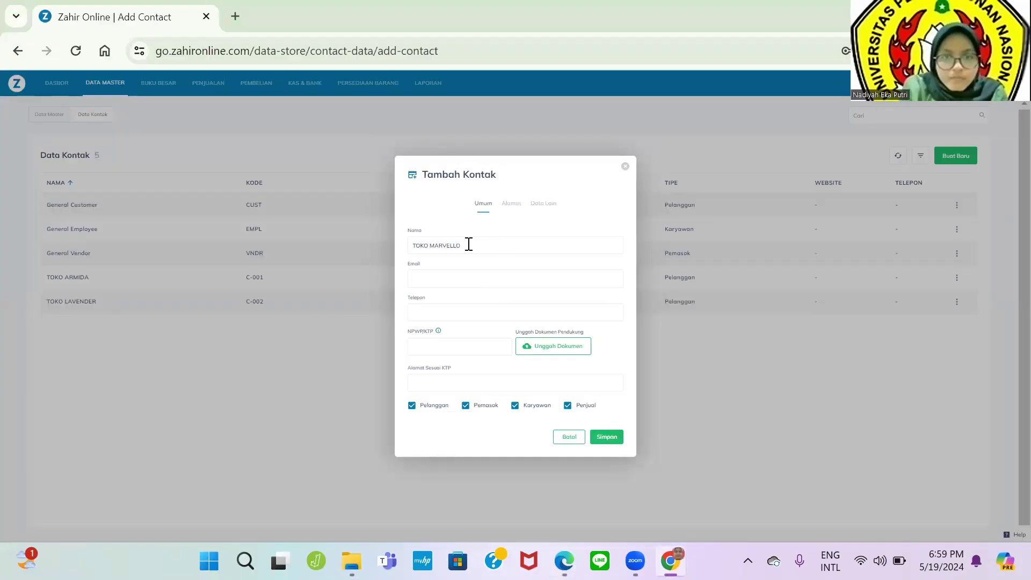
{"action": "key", "text": "alt+Tab"}
{"action": "key", "text": "alt+Tab"}
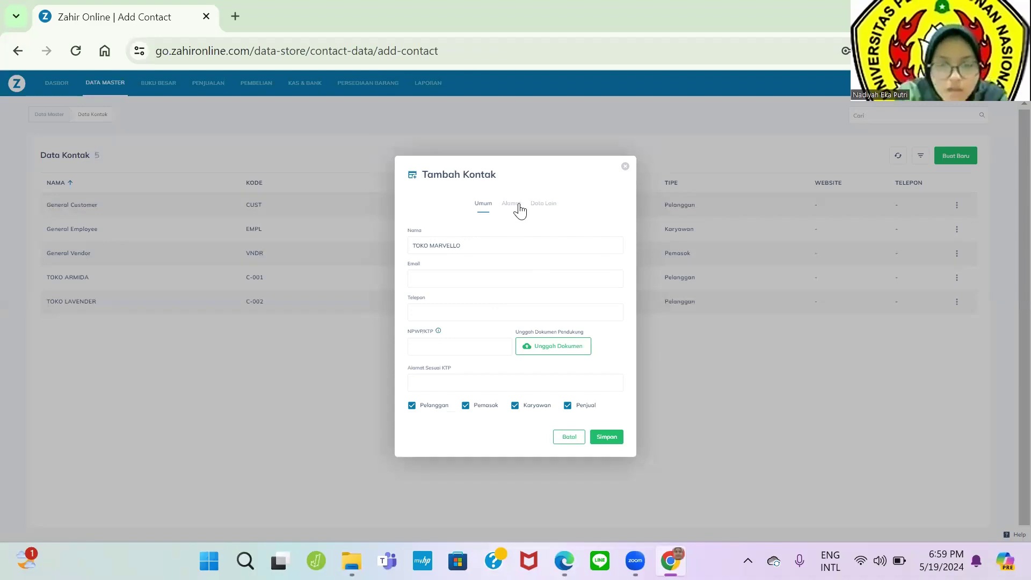
{"action": "left_click", "coordinate": [465, 407]}
{"action": "left_click", "coordinate": [515, 407]}
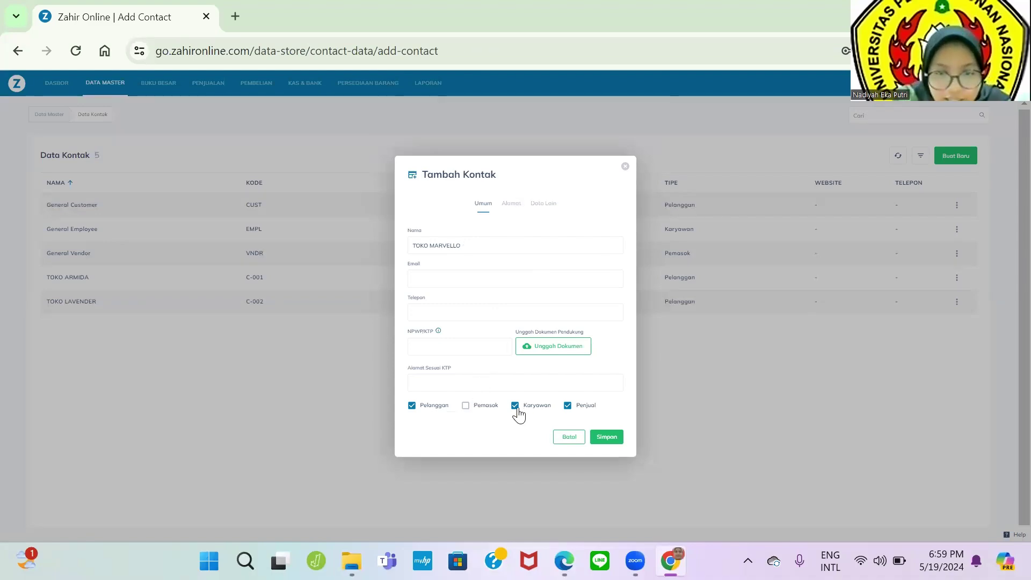
{"action": "left_click", "coordinate": [567, 406]}
Step: Fill in TOKO MARVELLO's billing address with the street and city listed in the module's receivables list
{"action": "left_click", "coordinate": [513, 208]}
{"action": "key", "text": "alt+Tab"}
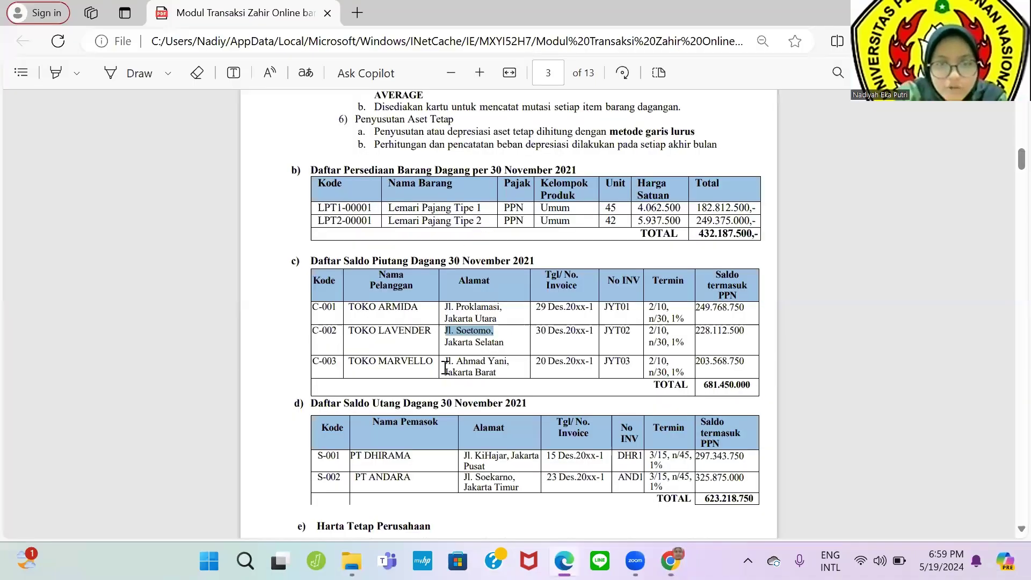
{"action": "left_click_drag", "start_coordinate": [445, 361], "coordinate": [509, 362]}
{"action": "key", "text": "ctrl+c"}
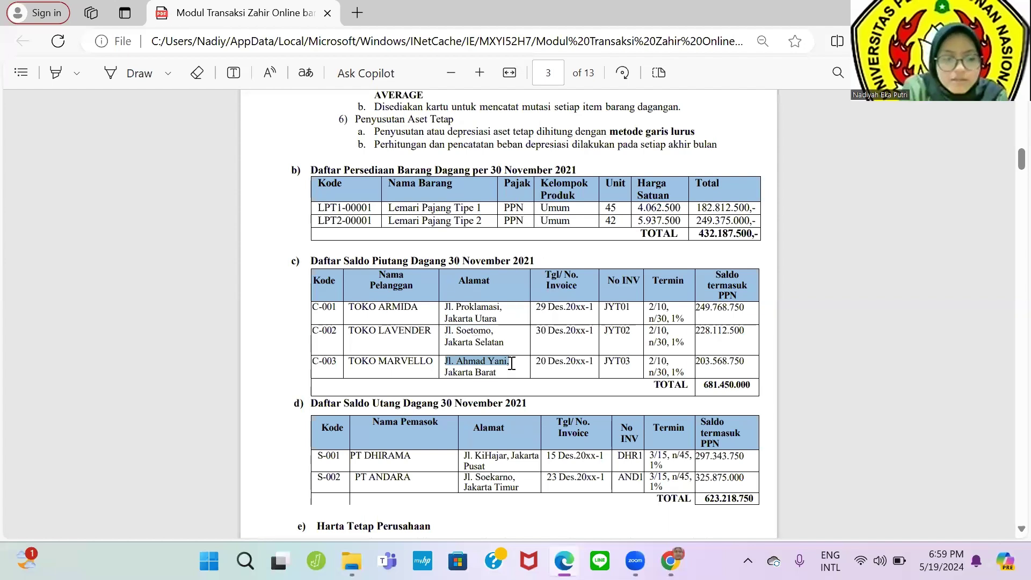
{"action": "key", "text": "alt+Tab"}
{"action": "left_click", "coordinate": [499, 283]}
{"action": "key", "text": "ctrl+v"}
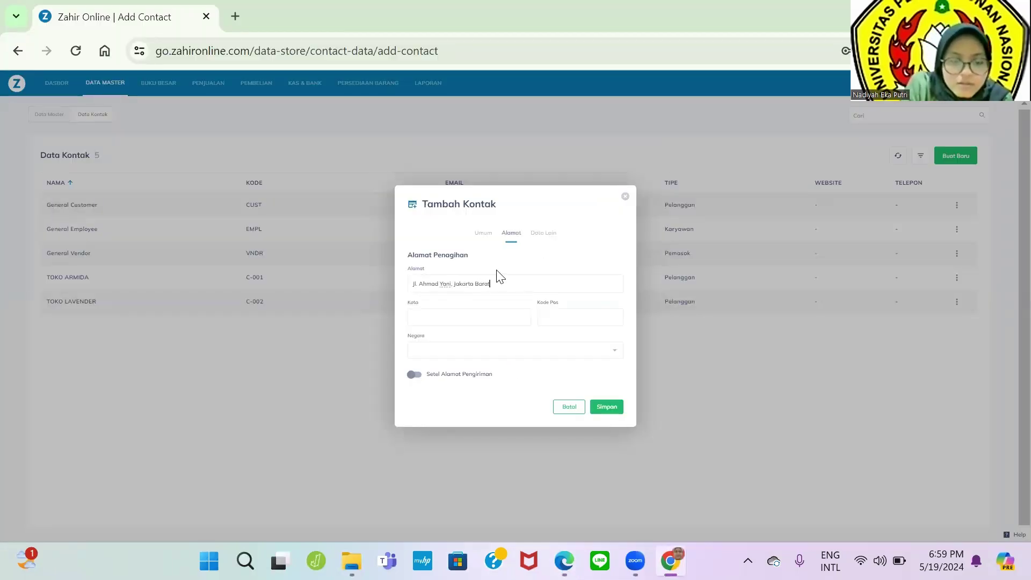
Step: Replace TOKO MARVELLO's contact code with its customer code from the module and set the currency to IDR
{"action": "left_click_drag", "start_coordinate": [510, 172], "coordinate": [360, 173]}
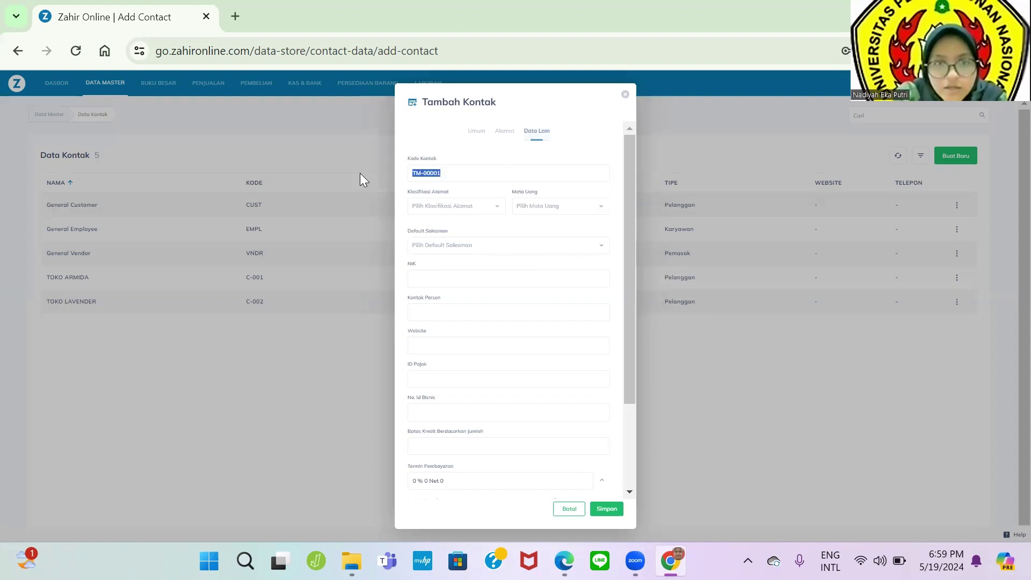
{"action": "key", "text": "BackSpace"}
{"action": "type", "text": "C-003"}
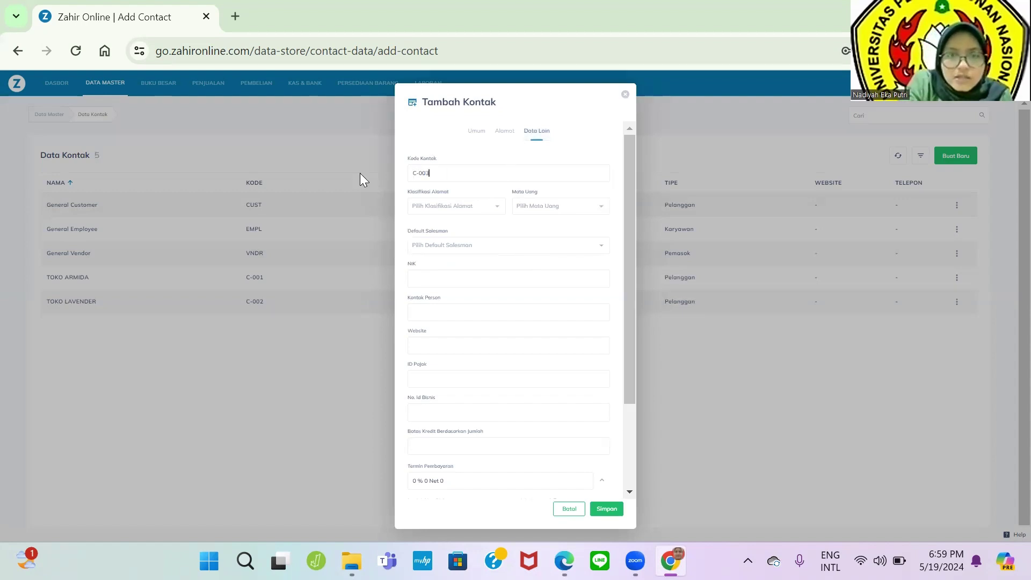
{"action": "left_click", "coordinate": [555, 206]}
{"action": "left_click", "coordinate": [564, 229]}
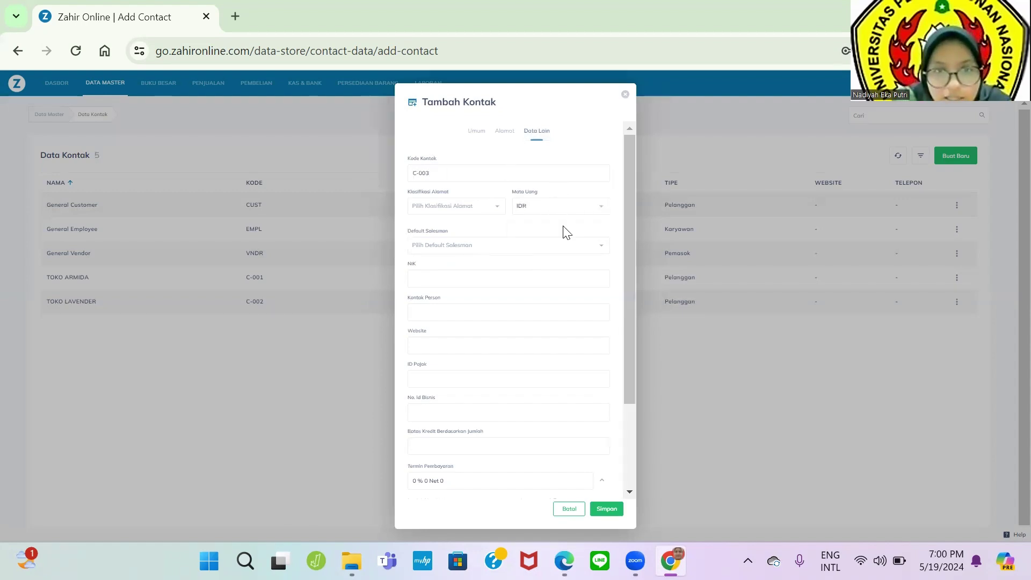
Step: Set TOKO MARVELLO's payment terms to a 2% early discount within 10 days and payment due in 30 days
{"action": "scroll", "coordinate": [486, 286], "scroll_direction": "down", "scroll_amount": 1}
{"action": "scroll", "coordinate": [494, 304], "scroll_direction": "down", "scroll_amount": 1}
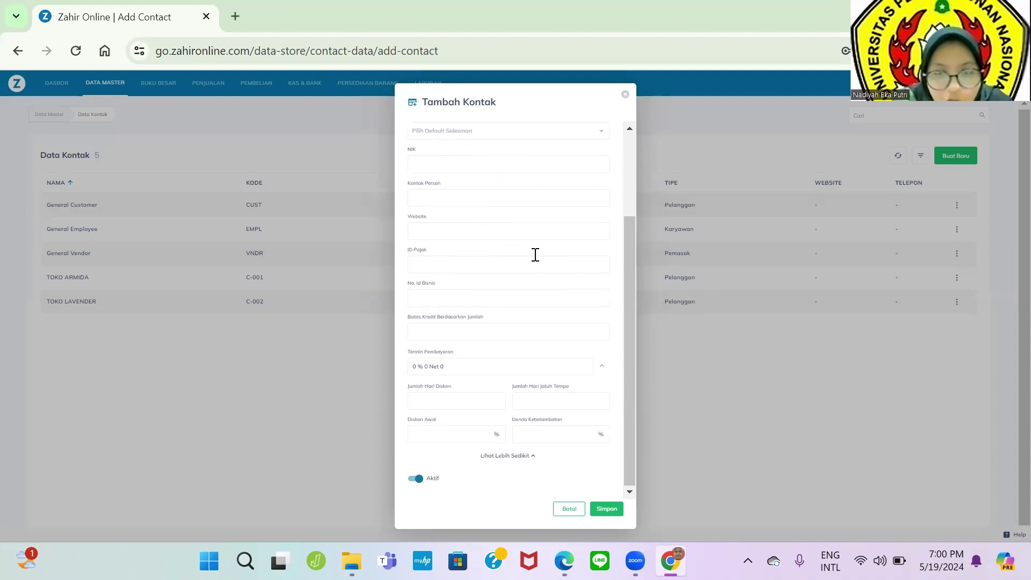
{"action": "scroll", "coordinate": [534, 256], "scroll_direction": "up", "scroll_amount": 2}
{"action": "scroll", "coordinate": [539, 273], "scroll_direction": "down", "scroll_amount": 2}
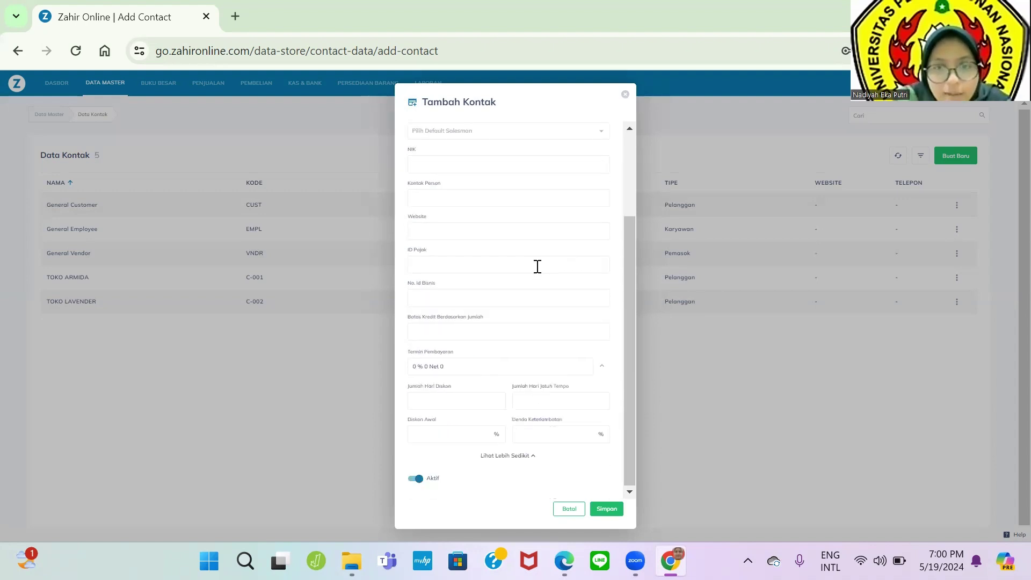
{"action": "left_click", "coordinate": [601, 367]}
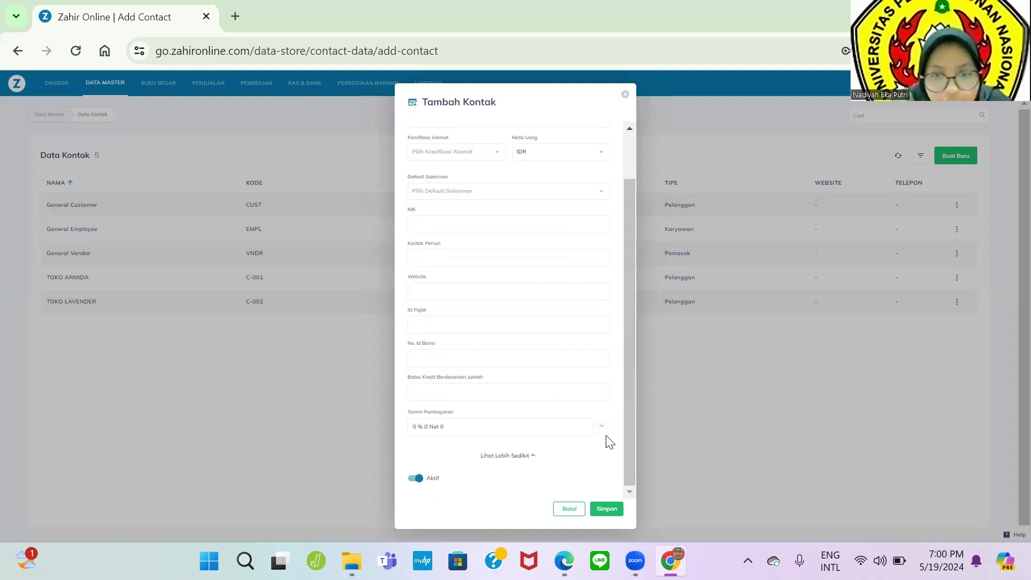
{"action": "scroll", "coordinate": [537, 425], "scroll_direction": "down", "scroll_amount": 1}
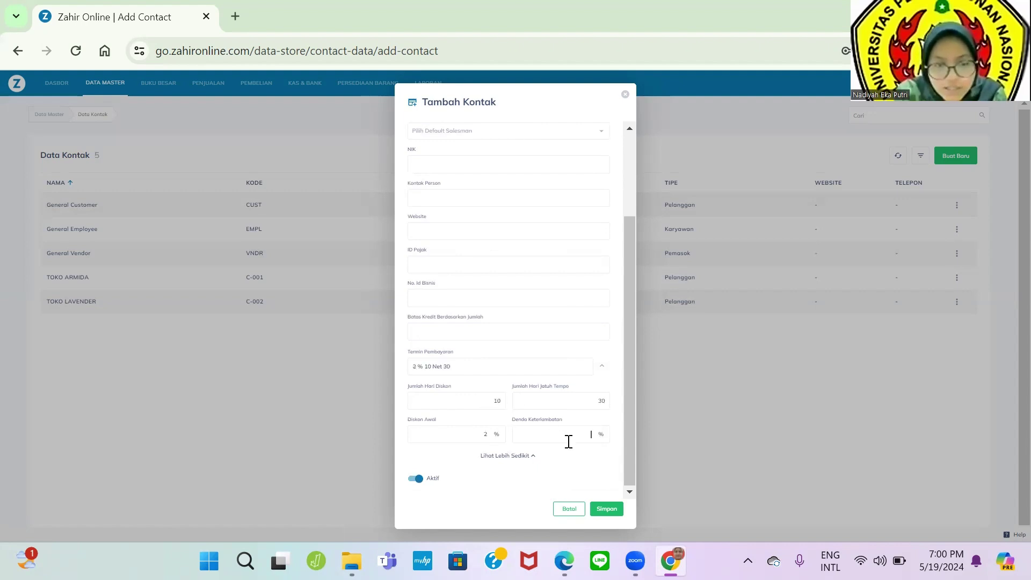
Step: Review TOKO MARVELLO's code, currency and general details and save the contact
{"action": "scroll", "coordinate": [567, 387], "scroll_direction": "up", "scroll_amount": 5}
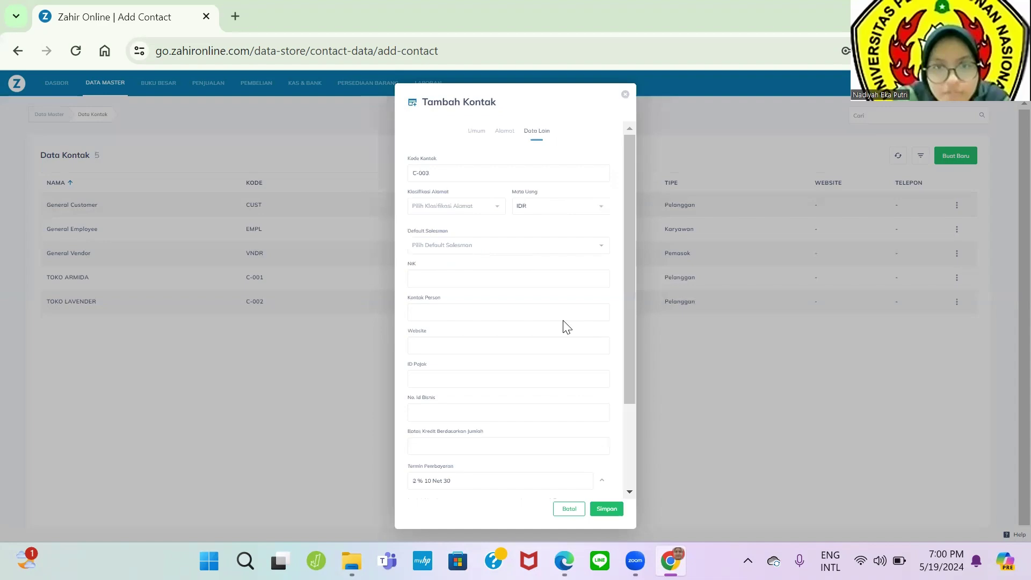
{"action": "left_click", "coordinate": [479, 129]}
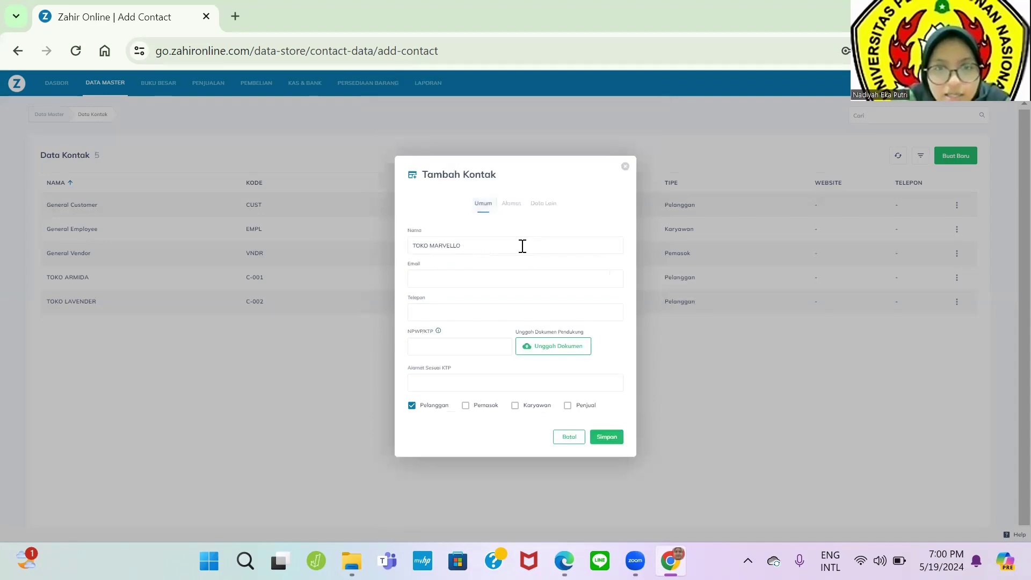
{"action": "left_click", "coordinate": [607, 436]}
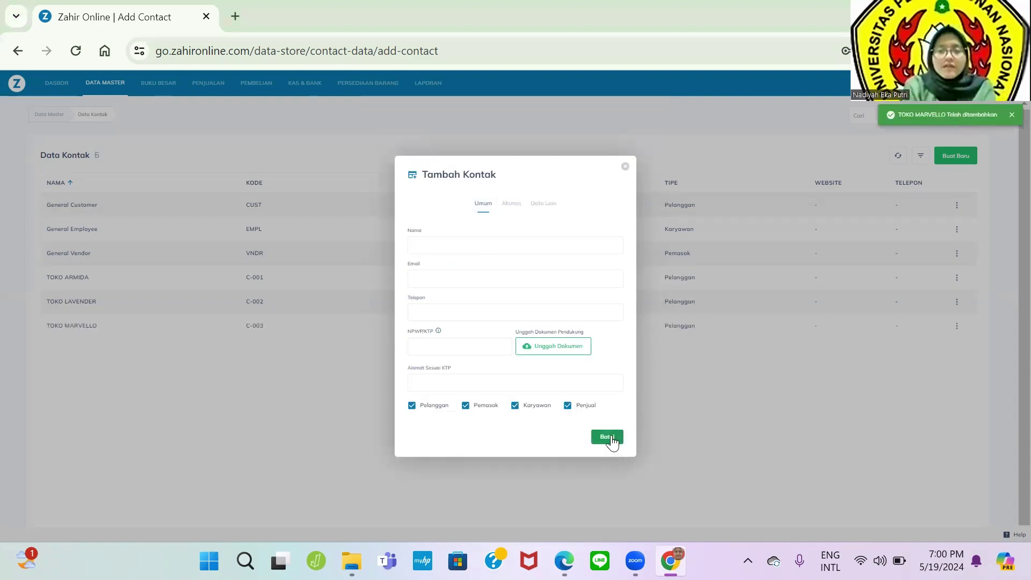
Step: Make the next contact a supplier only by clearing the Pelanggan, Karyawan and Penjual types and keeping Pemasok
{"action": "key", "text": "alt+Tab"}
{"action": "scroll", "coordinate": [532, 303], "scroll_direction": "down", "scroll_amount": 2}
{"action": "key", "text": "alt+Tab"}
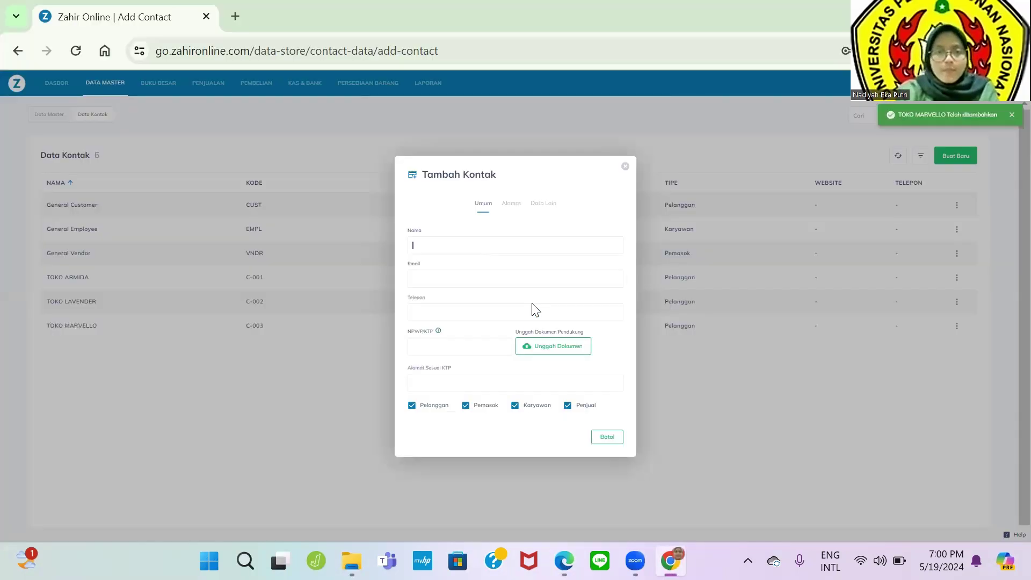
{"action": "left_click", "coordinate": [413, 407]}
{"action": "left_click", "coordinate": [517, 410]}
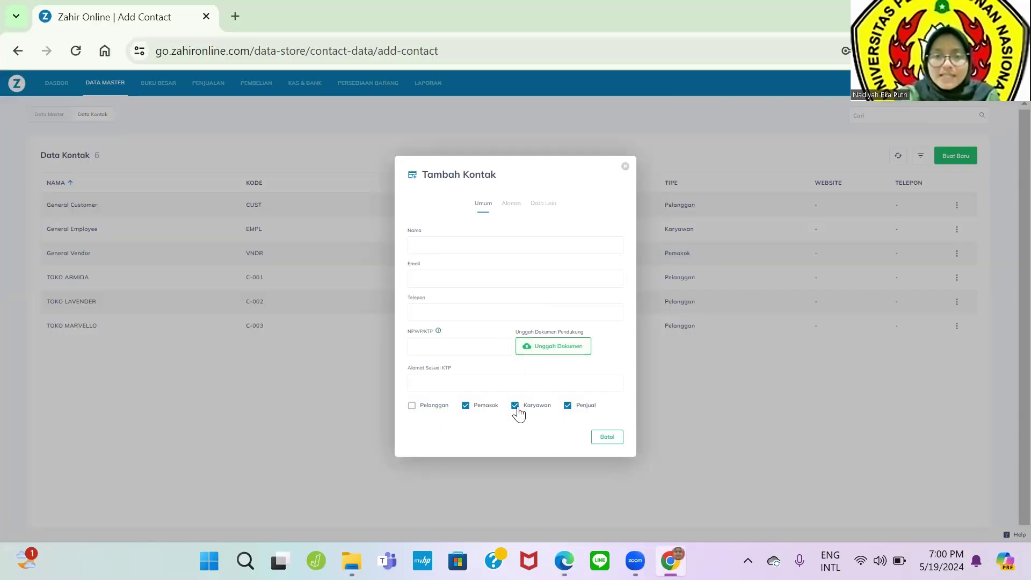
{"action": "left_click", "coordinate": [577, 407]}
Step: Name the supplier contact PT DHIRAMA after the module's payables list
{"action": "left_click", "coordinate": [530, 247]}
{"action": "key", "text": "alt+Tab"}
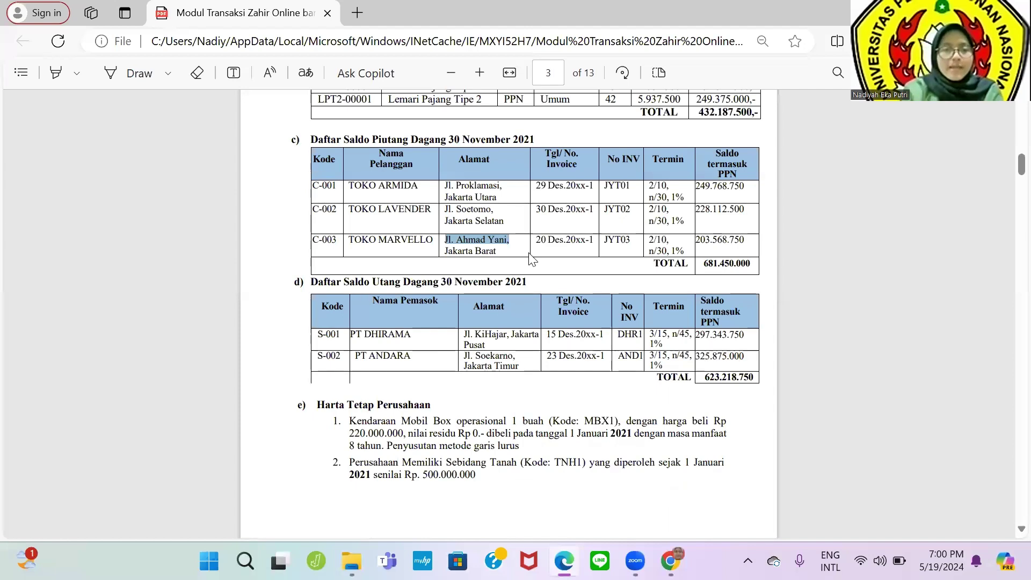
{"action": "key", "text": "alt+Tab"}
{"action": "type", "text": "PT"}
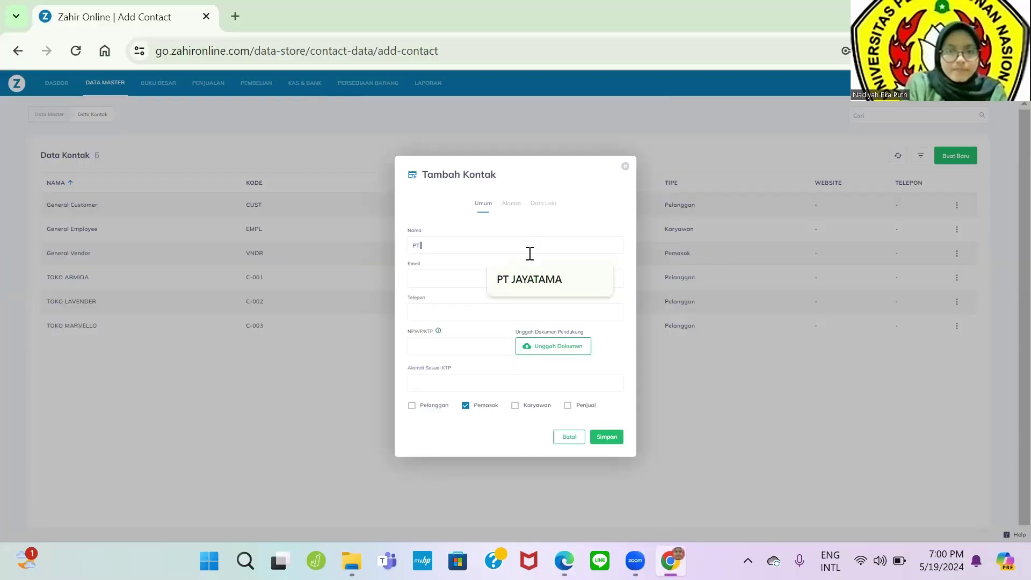
{"action": "type", "text": " DHIRAMA"}
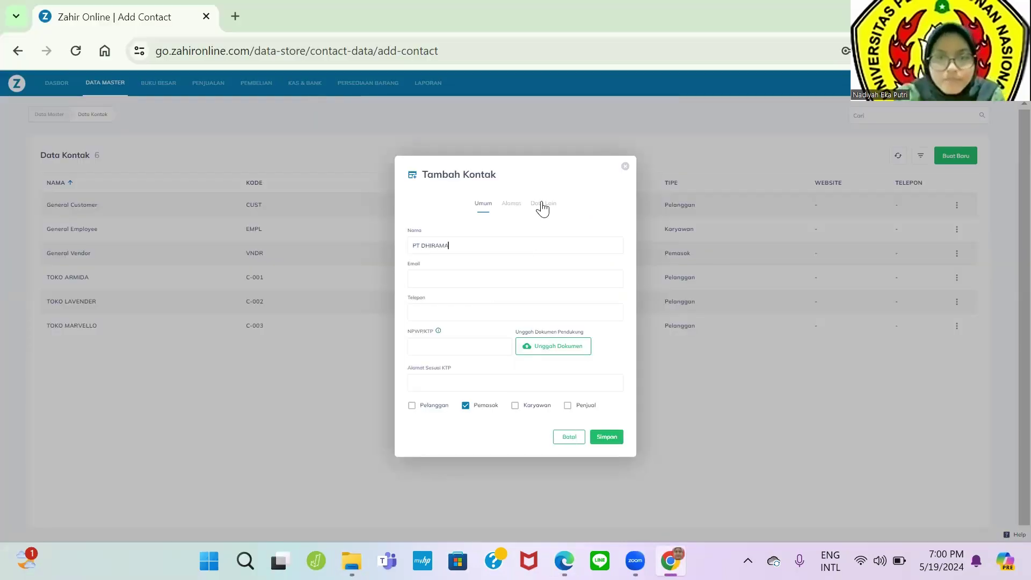
Step: Copy PT DHIRAMA's street and city from the module's payables list into its billing address
{"action": "left_click", "coordinate": [515, 204]}
{"action": "key", "text": "alt+Tab"}
{"action": "left_click_drag", "start_coordinate": [465, 333], "coordinate": [495, 346]}
{"action": "key", "text": "ctrl+c"}
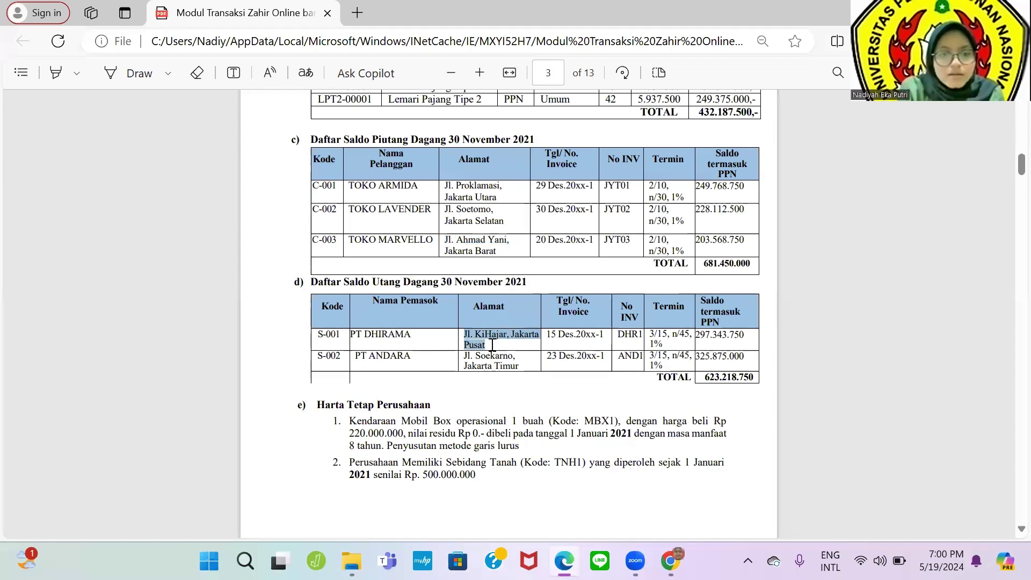
{"action": "key", "text": "alt+Tab"}
{"action": "key", "text": "ctrl+v"}
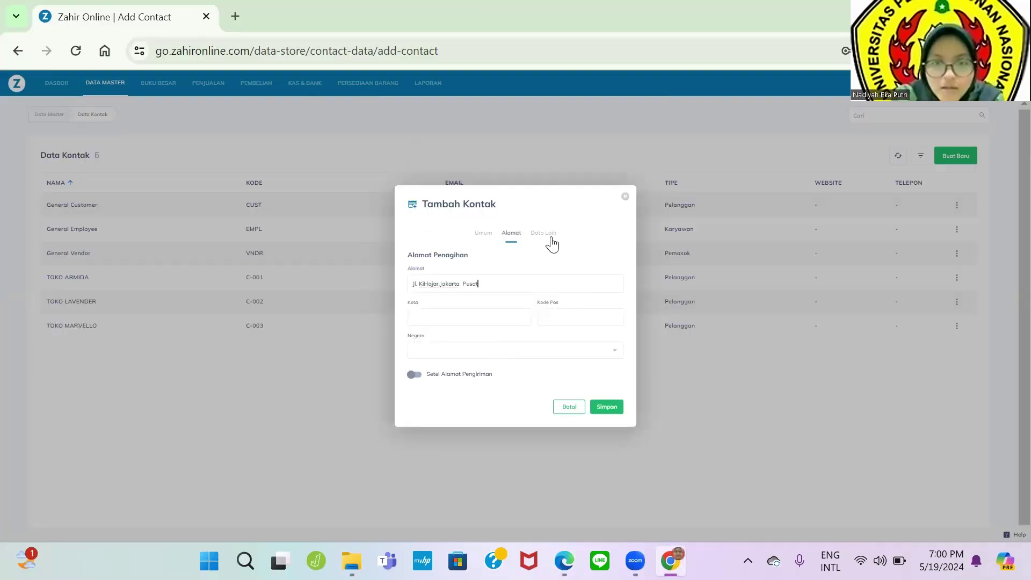
Step: Set PT DHIRAMA's currency to IDR and replace its contact code with the supplier code from the module
{"action": "left_click", "coordinate": [545, 235]}
{"action": "left_click", "coordinate": [576, 209]}
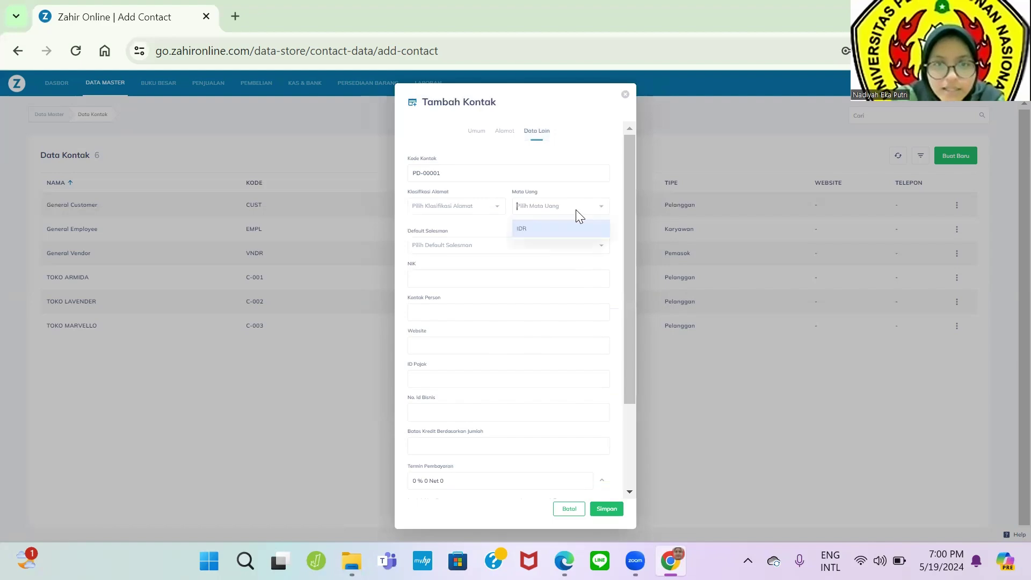
{"action": "left_click", "coordinate": [573, 221]}
{"action": "left_click_drag", "start_coordinate": [529, 173], "coordinate": [363, 171]}
{"action": "type", "text": "S-001"}
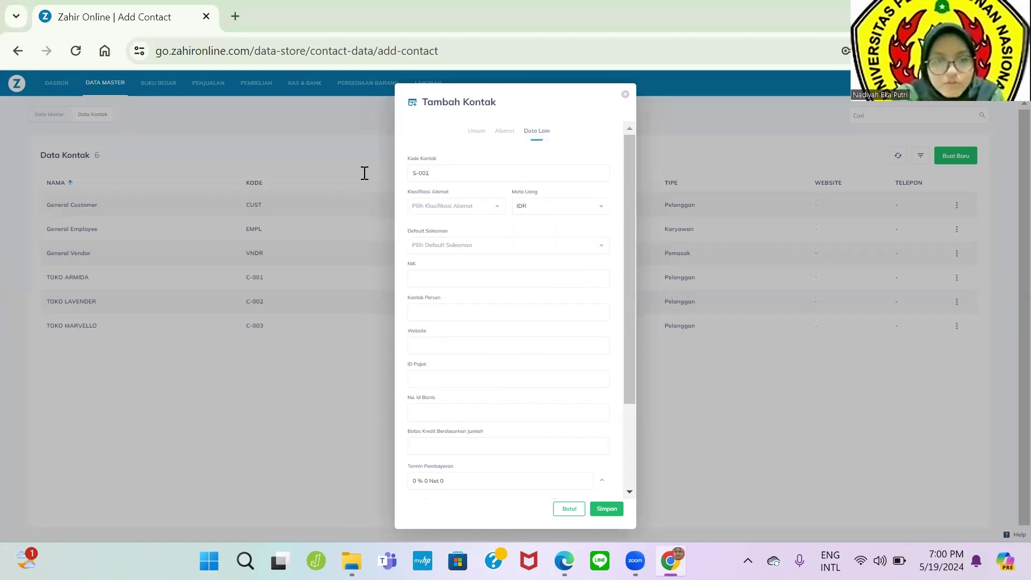
{"action": "key", "text": "alt+Tab"}
{"action": "key", "text": "alt+Tab"}
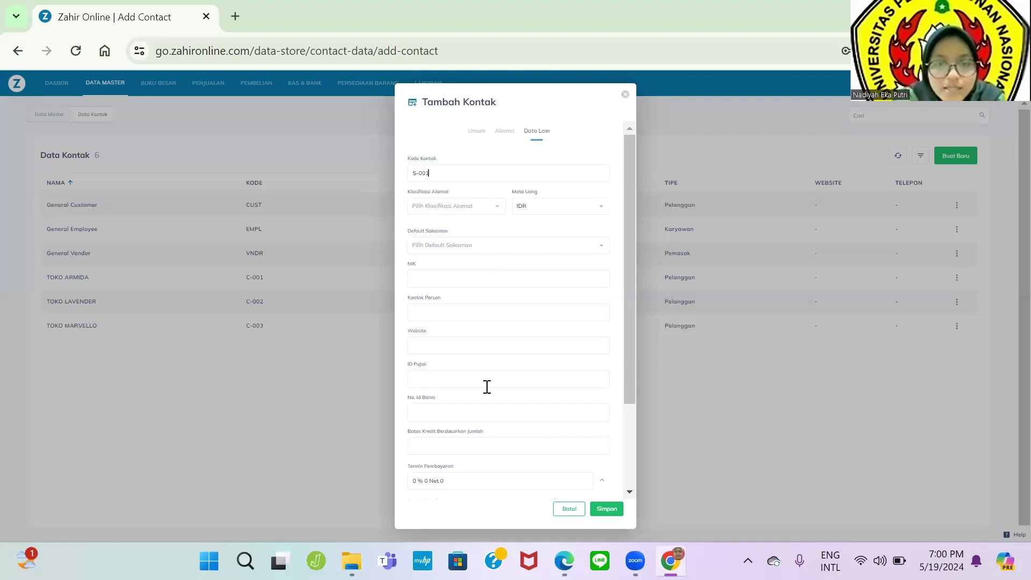
Step: Set PT DHIRAMA's payment terms from the module: 3% early discount within 15 days, due in 45 days, 1% late penalty
{"action": "scroll", "coordinate": [486, 388], "scroll_direction": "down", "scroll_amount": 2}
{"action": "key", "text": "alt+Tab"}
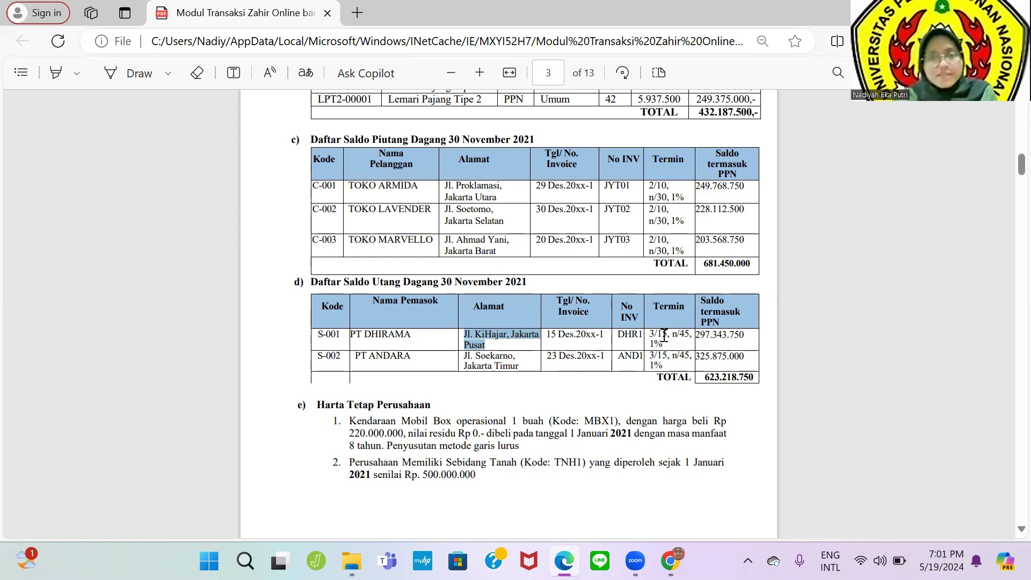
{"action": "key", "text": "alt+Tab"}
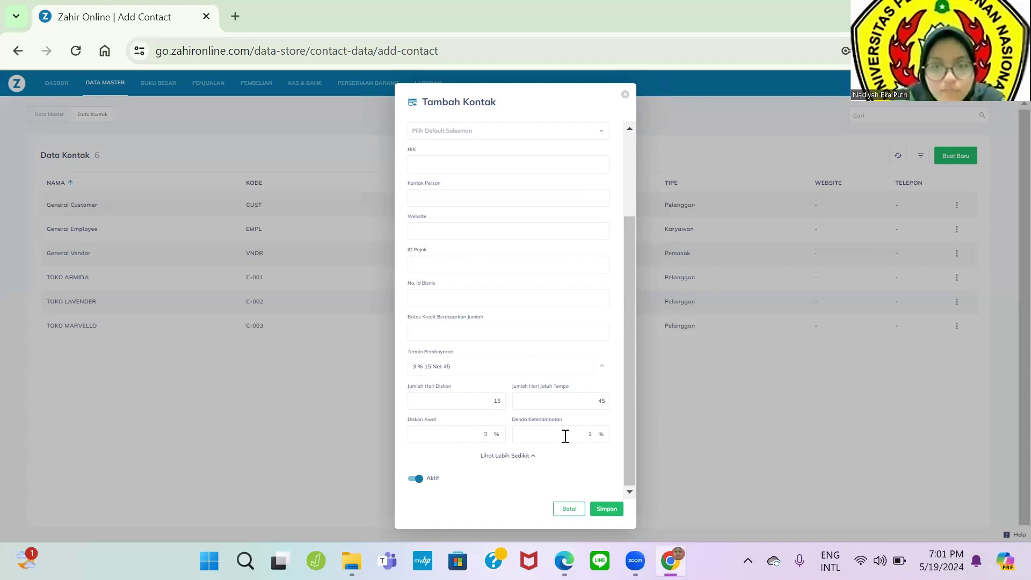
Step: Review PT DHIRAMA's general, address and other details, and save the supplier contact
{"action": "scroll", "coordinate": [566, 436], "scroll_direction": "up", "scroll_amount": 3}
{"action": "scroll", "coordinate": [508, 271], "scroll_direction": "down", "scroll_amount": 2}
{"action": "scroll", "coordinate": [509, 272], "scroll_direction": "up", "scroll_amount": 3}
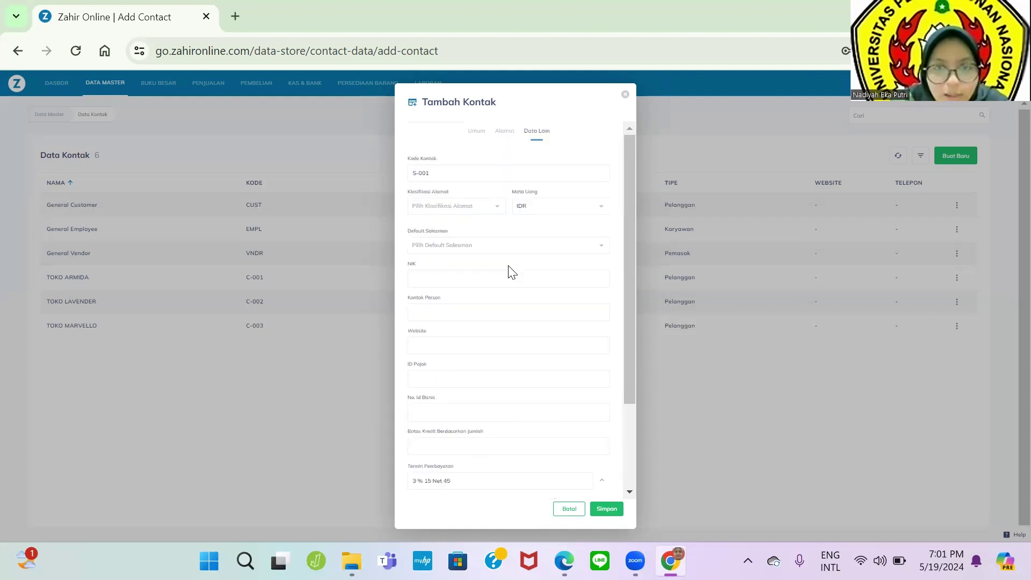
{"action": "left_click", "coordinate": [508, 133]}
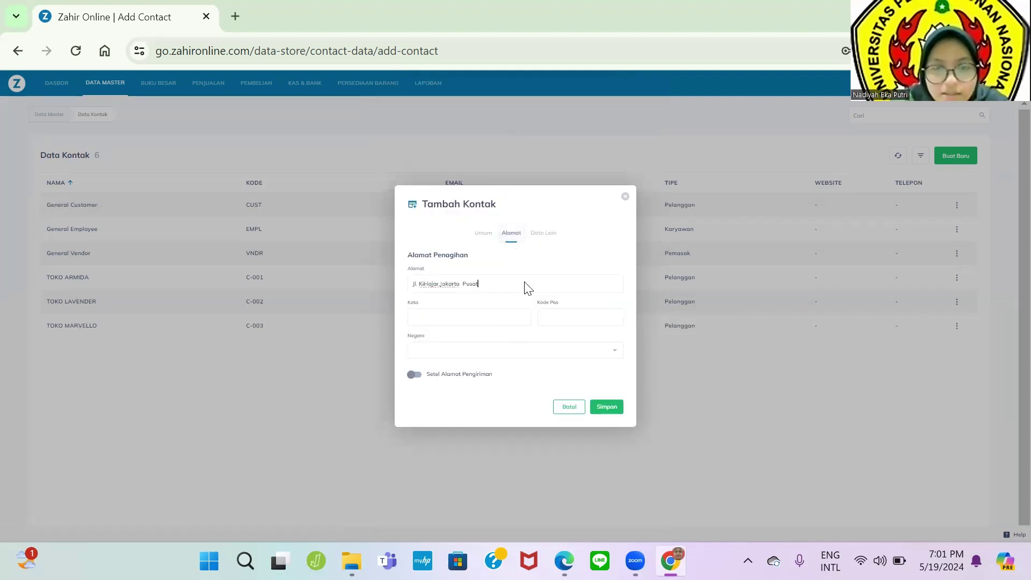
{"action": "left_click", "coordinate": [484, 234]}
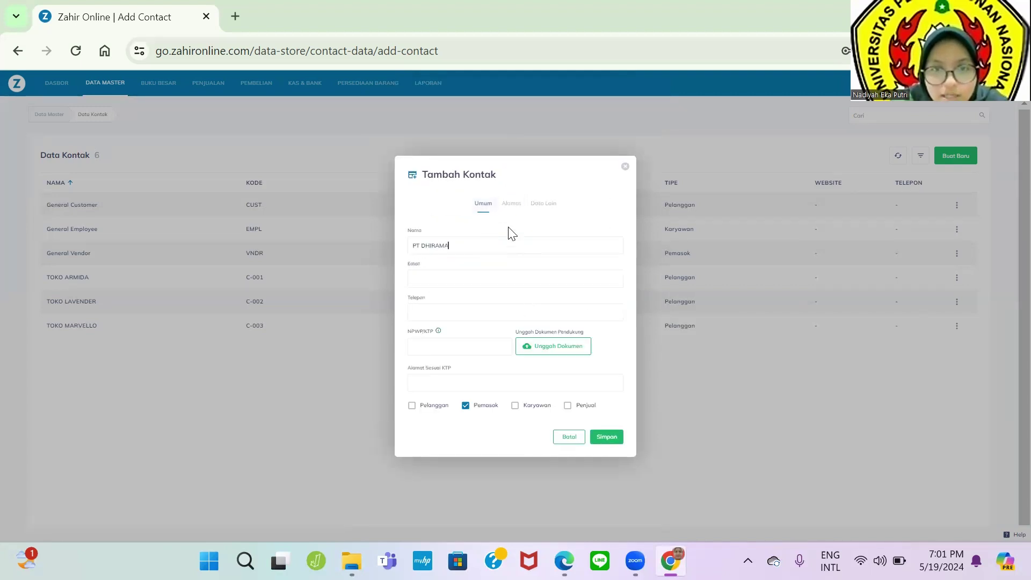
{"action": "left_click", "coordinate": [511, 204]}
{"action": "left_click", "coordinate": [541, 235]}
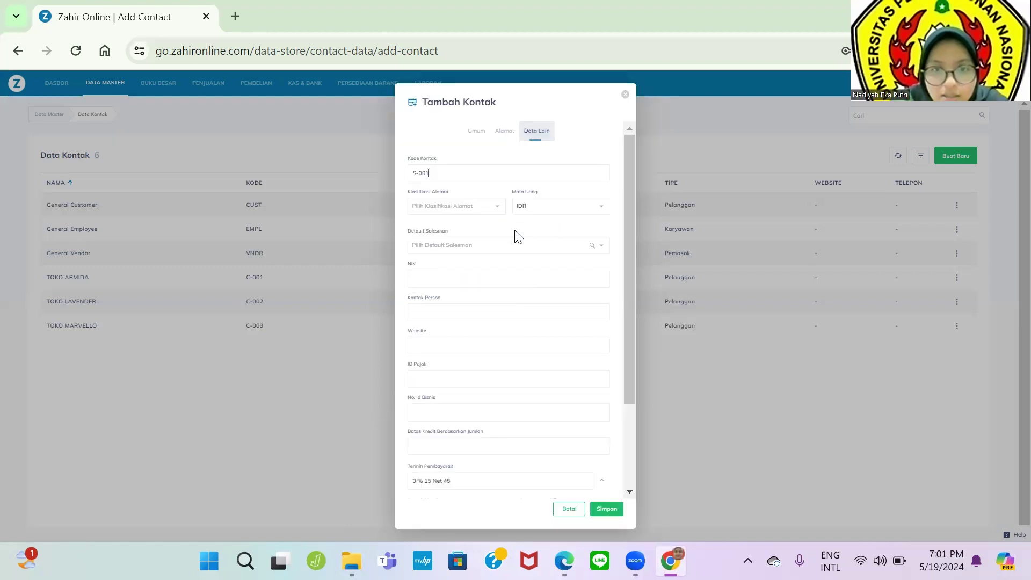
{"action": "left_click", "coordinate": [475, 132]}
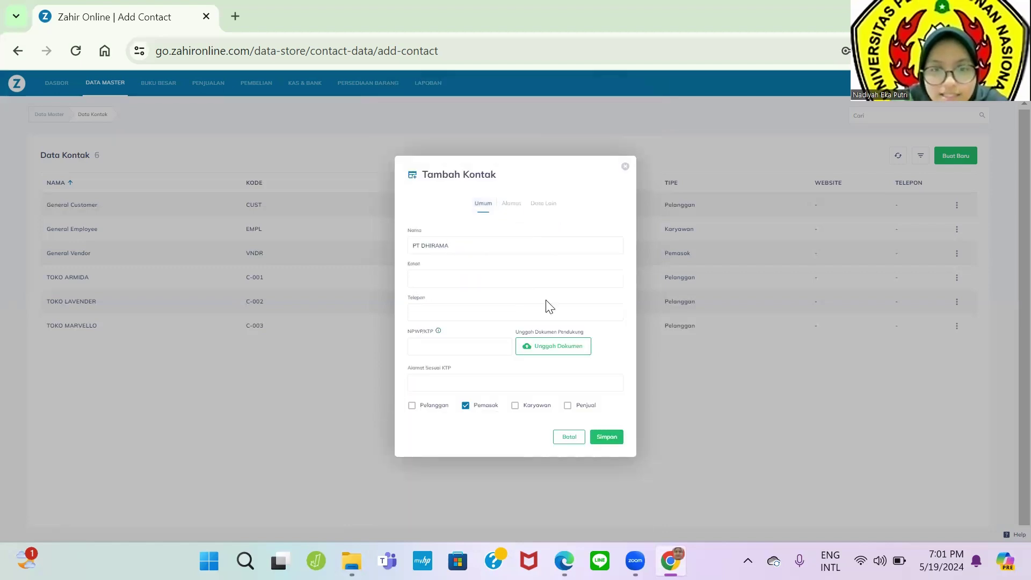
{"action": "left_click", "coordinate": [602, 438]}
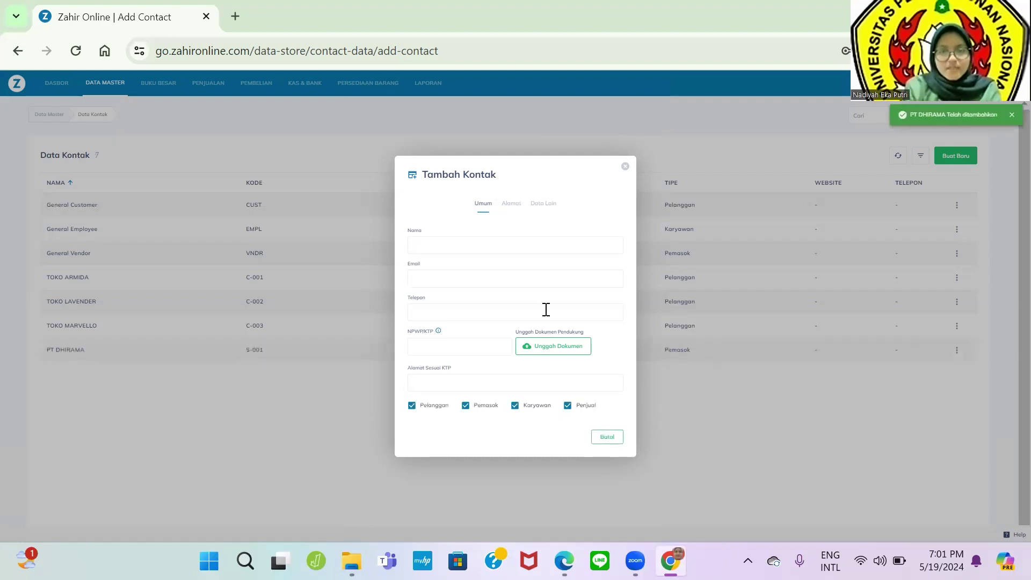
Step: Name the next contact PT ANDARA and make it a supplier only by clearing the Pelanggan, Karyawan and Penjual types
{"action": "key", "text": "alt+Tab"}
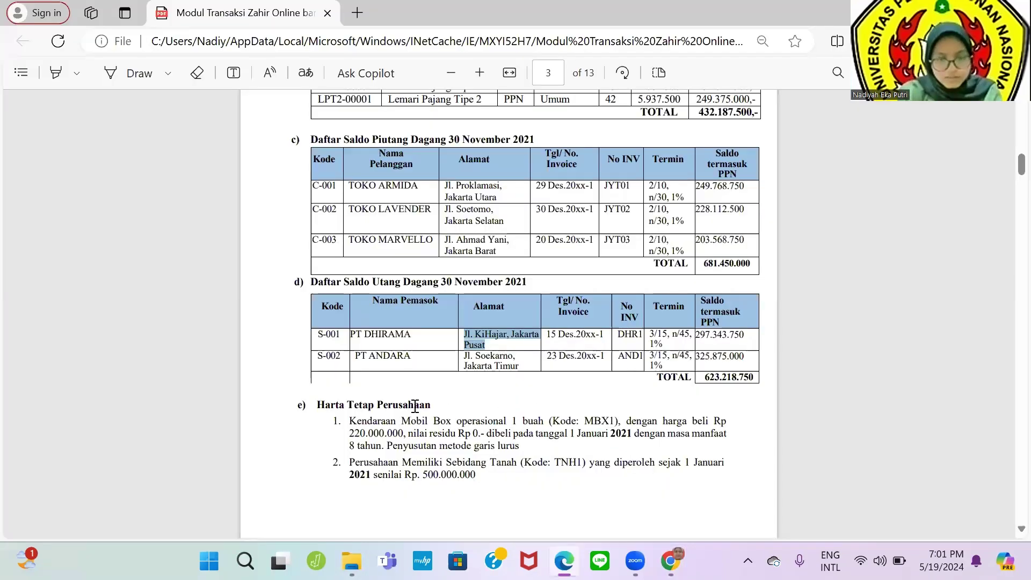
{"action": "key", "text": "alt+Tab"}
{"action": "left_click", "coordinate": [412, 406]}
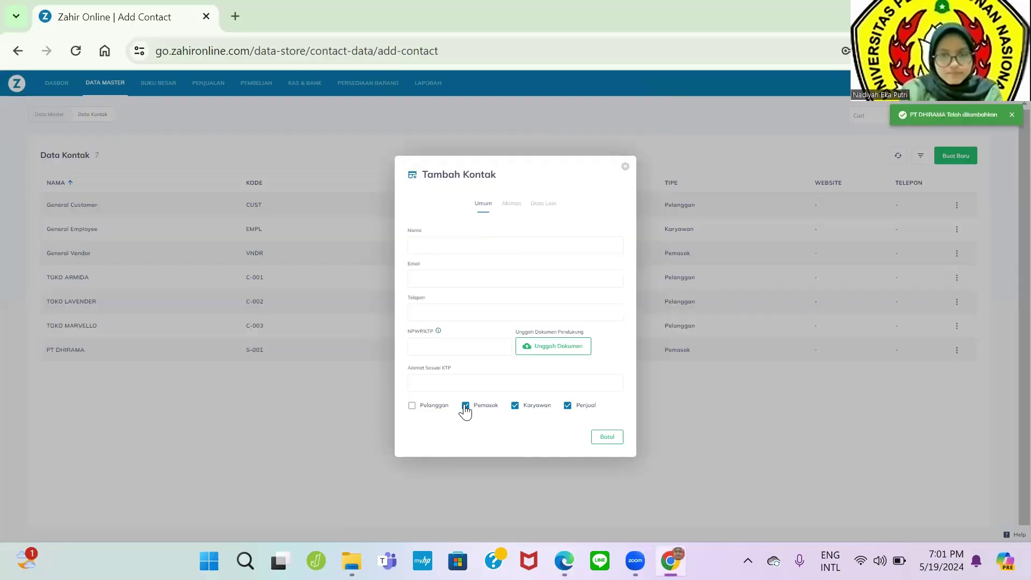
{"action": "left_click", "coordinate": [516, 406]}
{"action": "left_click", "coordinate": [568, 406]}
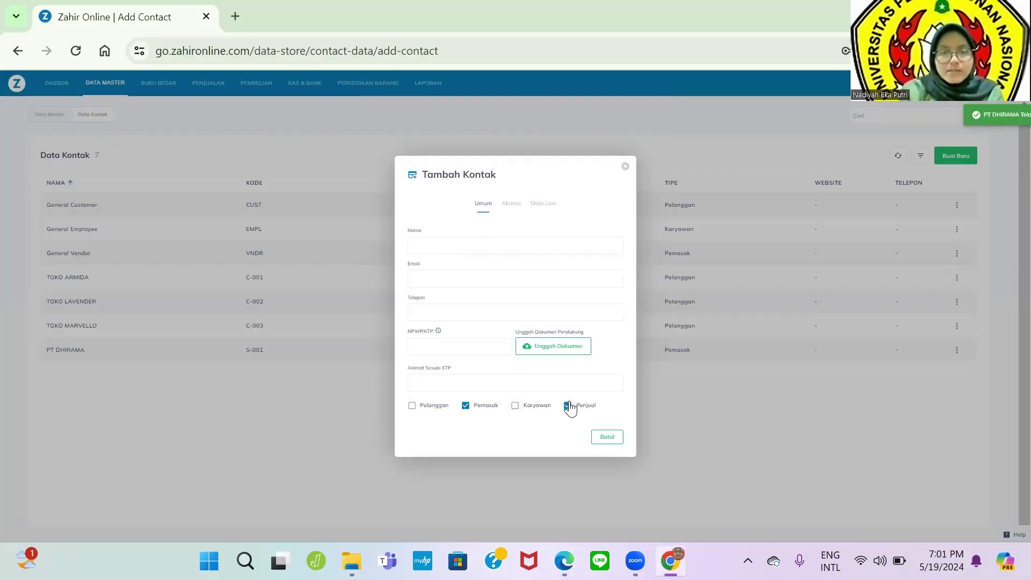
{"action": "left_click", "coordinate": [510, 245]}
{"action": "type", "text": "PT ANDARA"}
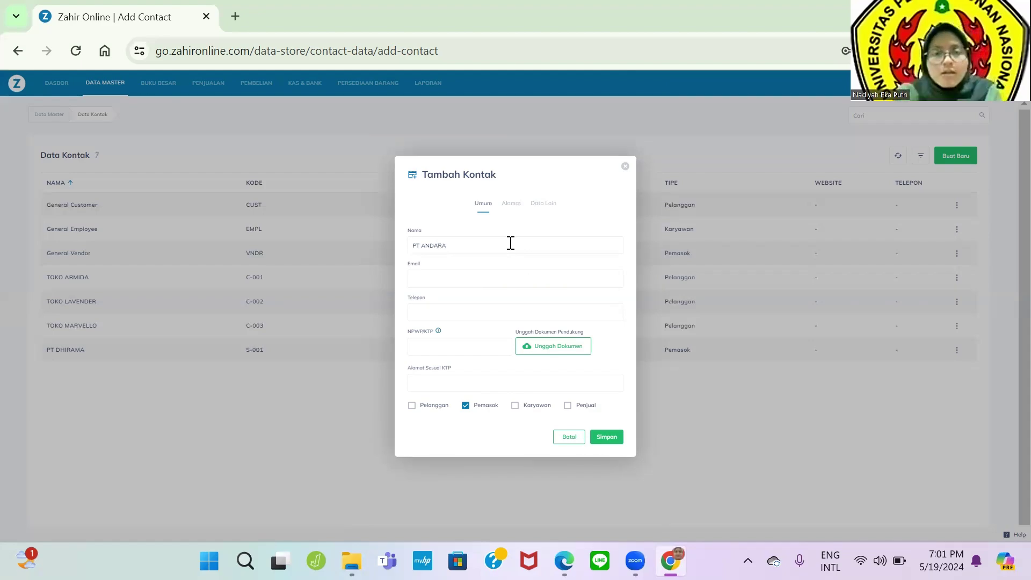
Step: Copy PT ANDARA's street and city from the module's payables list into its billing address
{"action": "key", "text": "alt+Tab"}
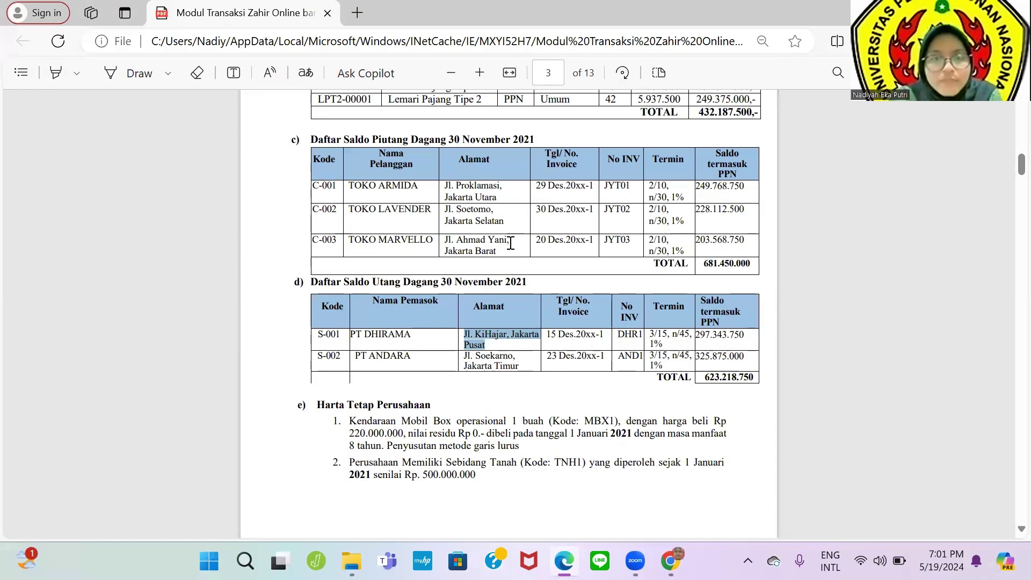
{"action": "left_click_drag", "start_coordinate": [464, 355], "coordinate": [524, 365]}
{"action": "key", "text": "ctrl+c"}
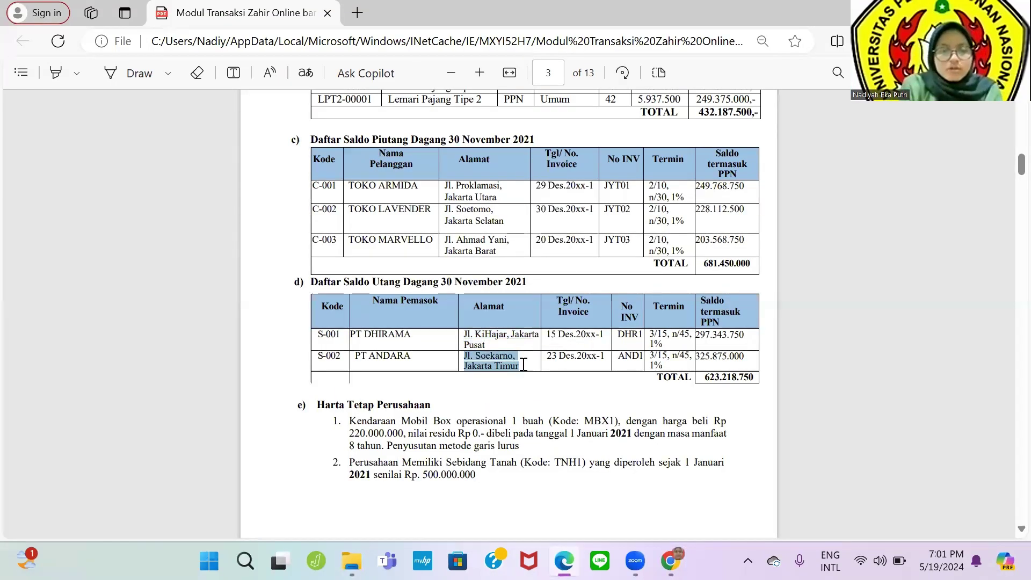
{"action": "key", "text": "alt+Tab"}
{"action": "left_click", "coordinate": [511, 228]}
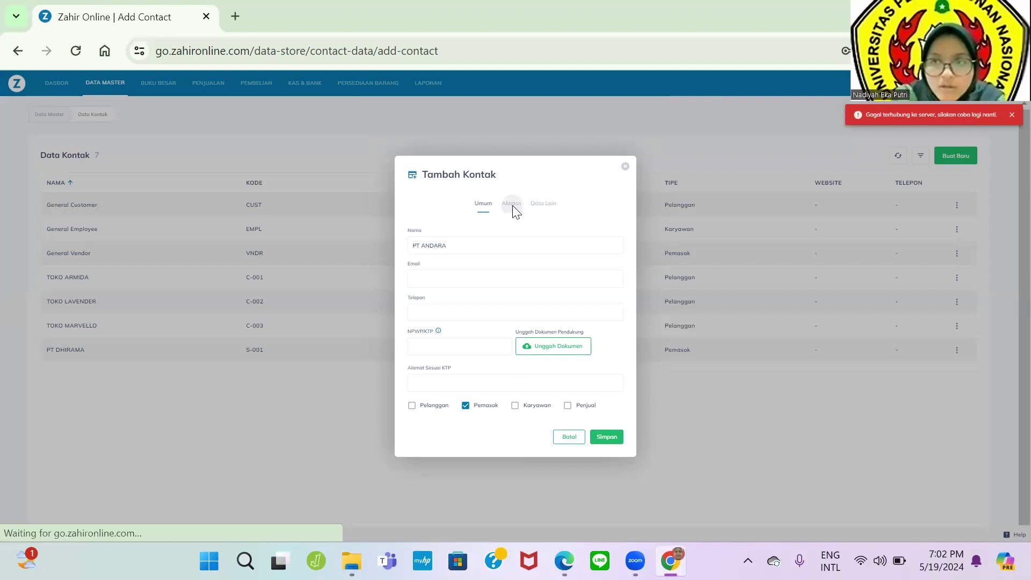
{"action": "left_click", "coordinate": [503, 290]}
{"action": "key", "text": "ctrl+v"}
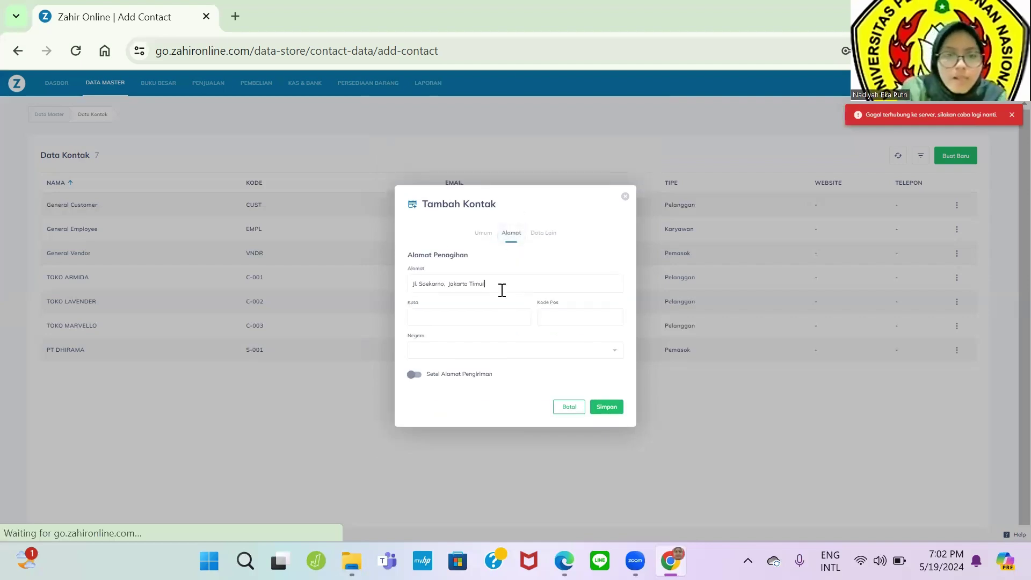
Step: Enter PT ANDARA's supplier code from the module as its contact code and set its currency to IDR
{"action": "left_click", "coordinate": [544, 234]}
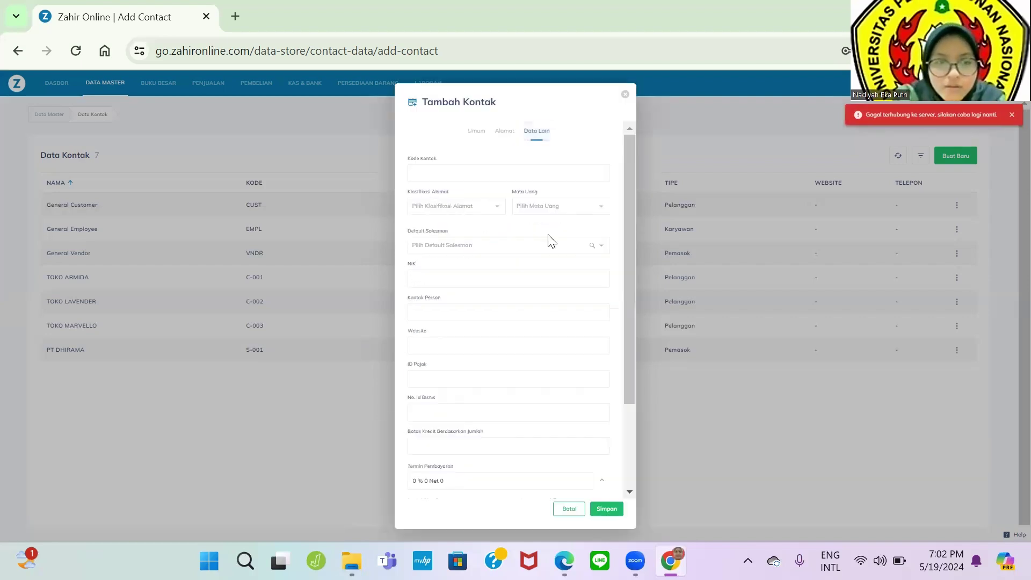
{"action": "left_click", "coordinate": [491, 173]}
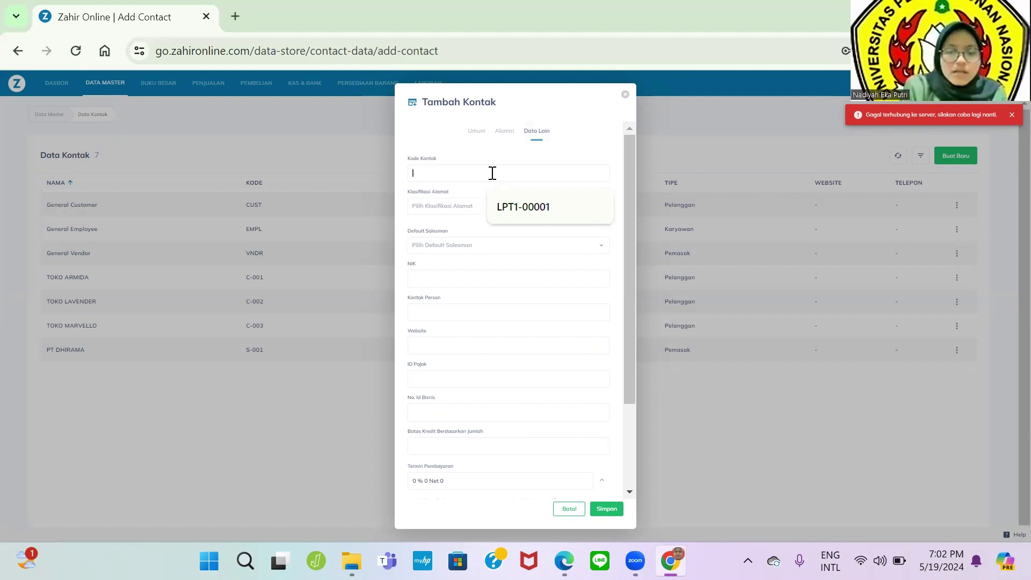
{"action": "type", "text": "s-00"}
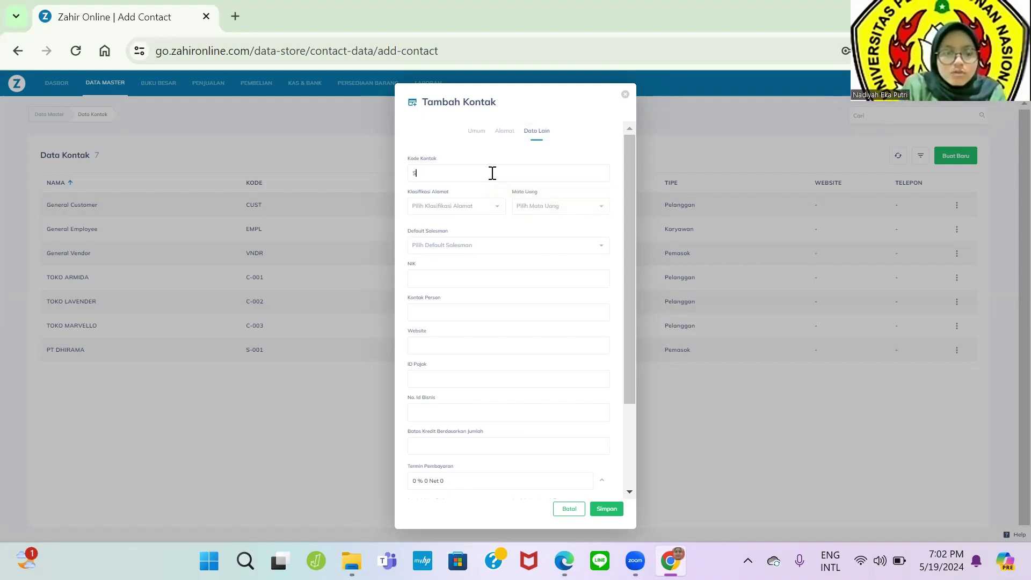
{"action": "key", "text": "alt+Tab"}
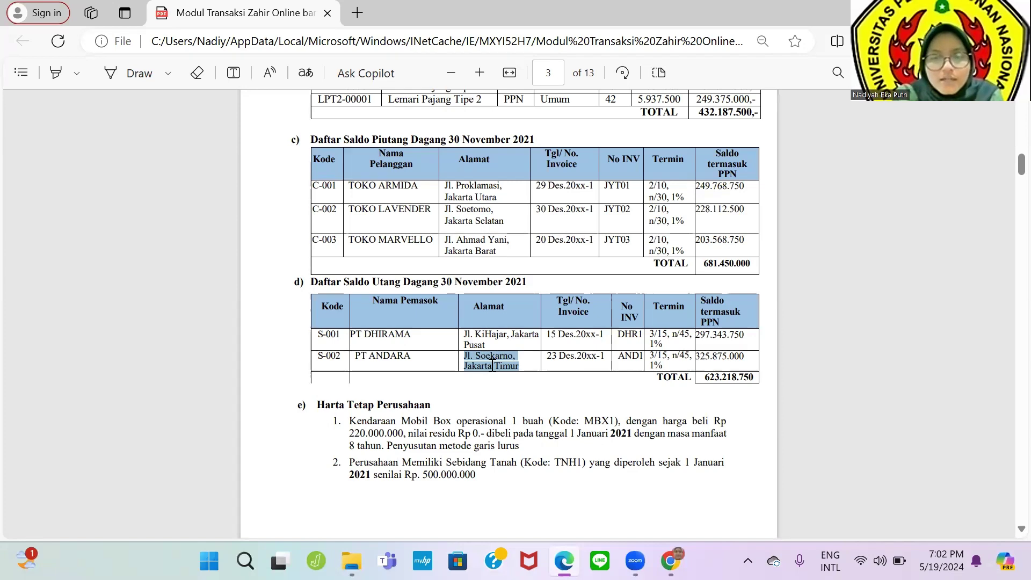
{"action": "key", "text": "alt+Tab"}
{"action": "scroll", "coordinate": [492, 361], "scroll_direction": "down", "scroll_amount": 5}
{"action": "scroll", "coordinate": [493, 361], "scroll_direction": "up", "scroll_amount": 5}
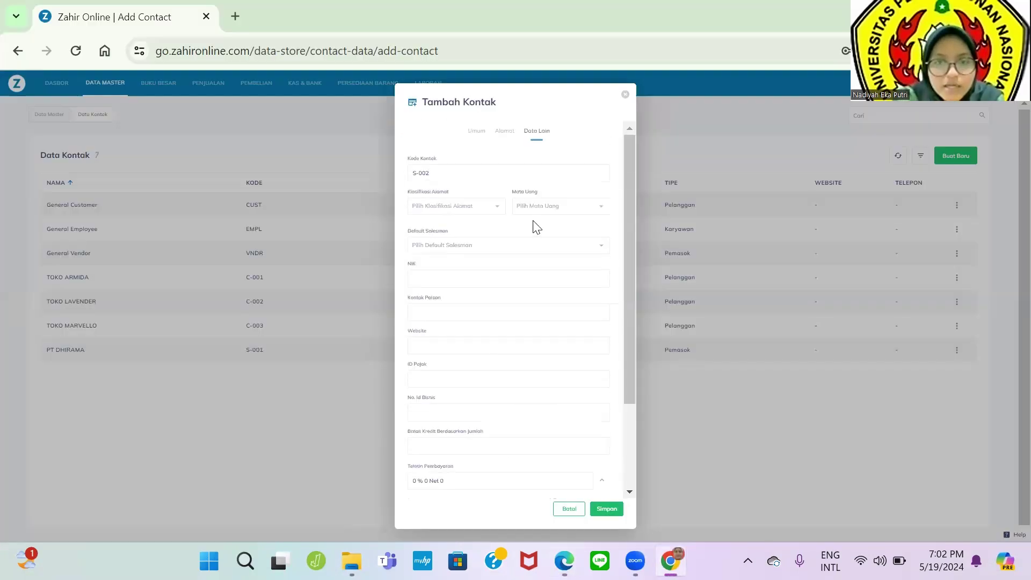
{"action": "left_click", "coordinate": [548, 211]}
{"action": "left_click", "coordinate": [549, 228]}
Step: Set PT ANDARA's payment terms from the module: 3% early discount within 15 days, due in 45 days, 1% late penalty
{"action": "scroll", "coordinate": [549, 301], "scroll_direction": "down", "scroll_amount": 3}
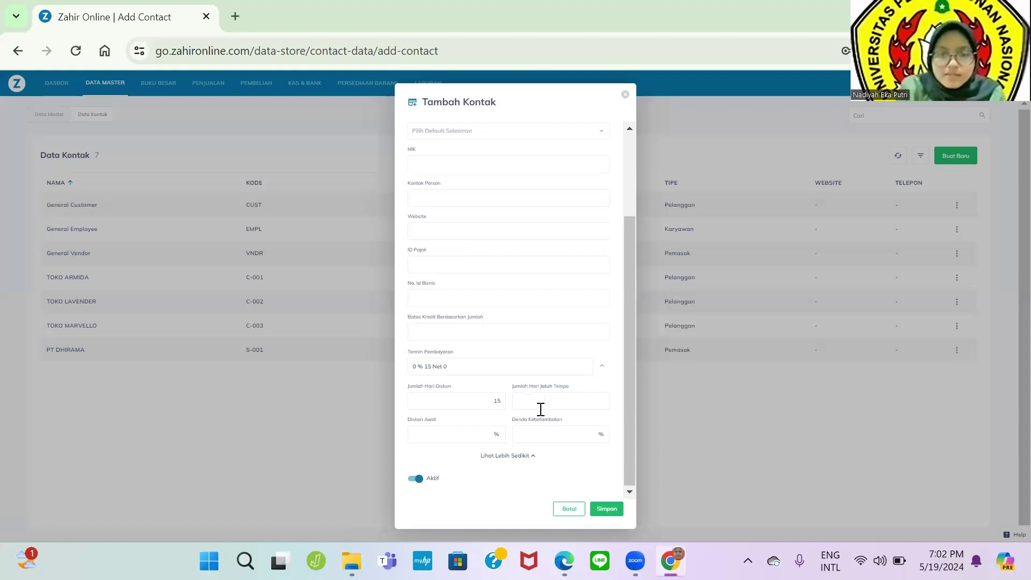
{"action": "key", "text": "alt+Tab"}
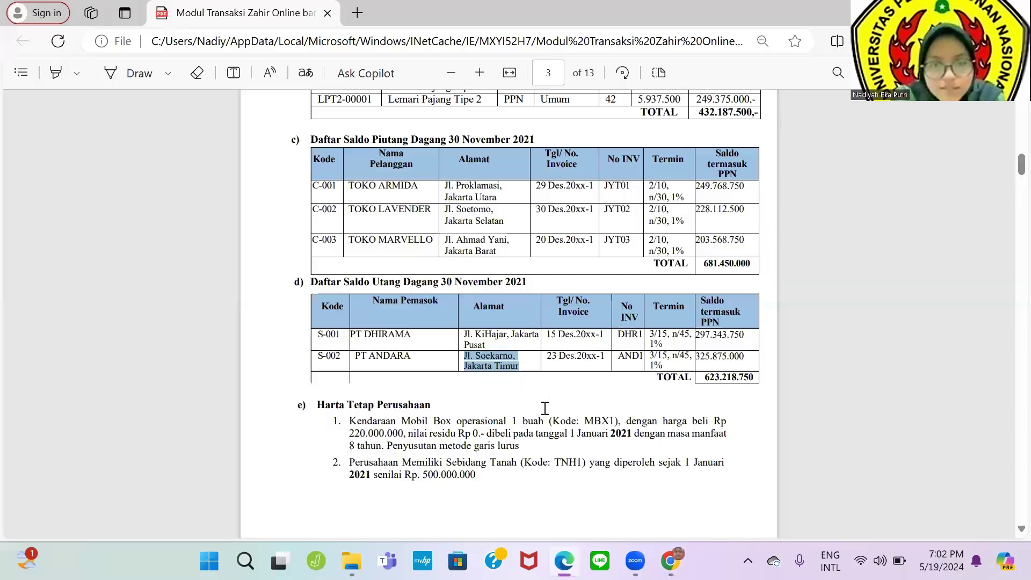
{"action": "key", "text": "alt+Tab"}
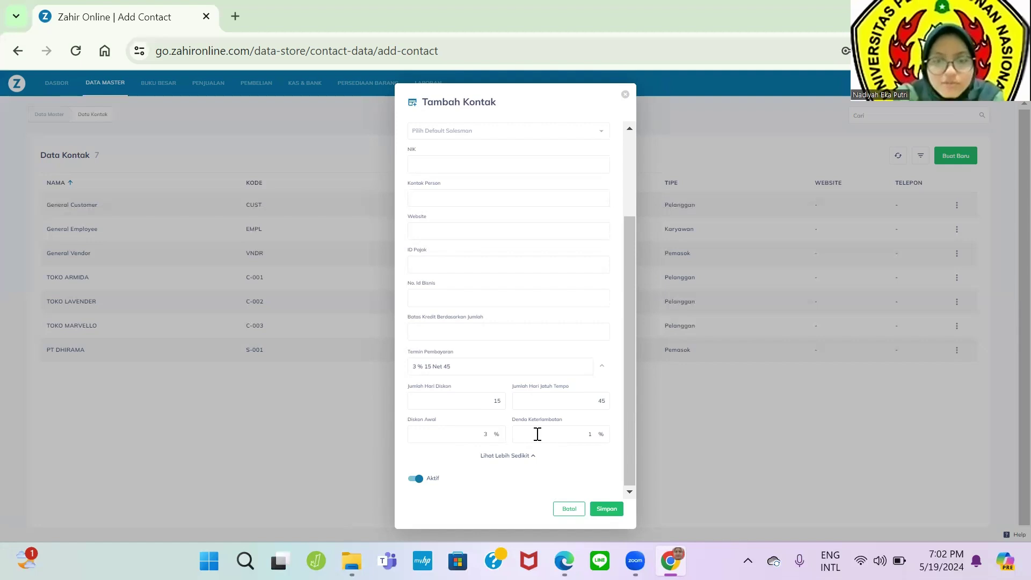
Step: Review PT ANDARA's address and general details, save the supplier contact and close the blank contact form
{"action": "scroll", "coordinate": [537, 433], "scroll_direction": "up", "scroll_amount": 10}
{"action": "left_click", "coordinate": [511, 132]}
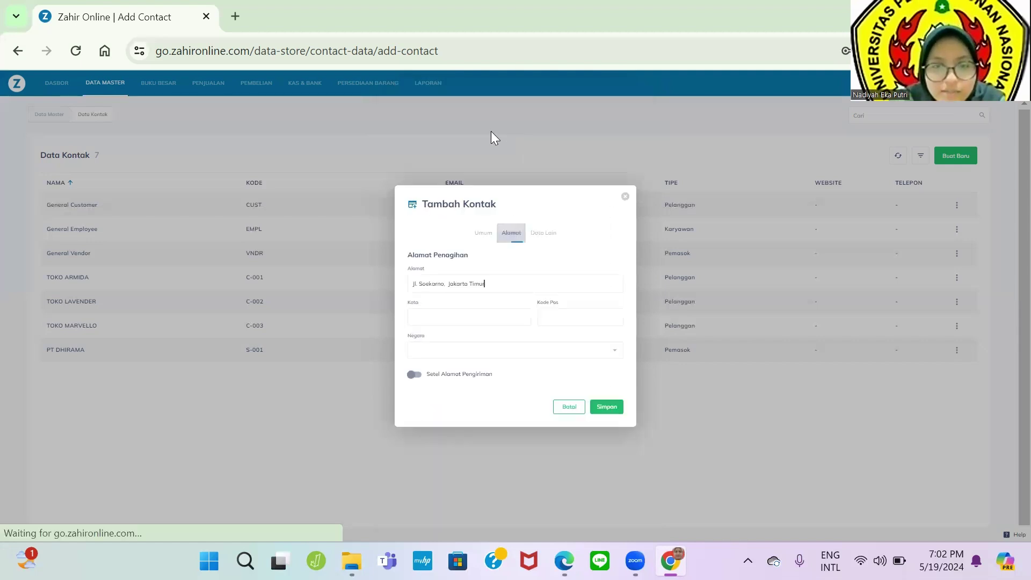
{"action": "left_click", "coordinate": [481, 237]}
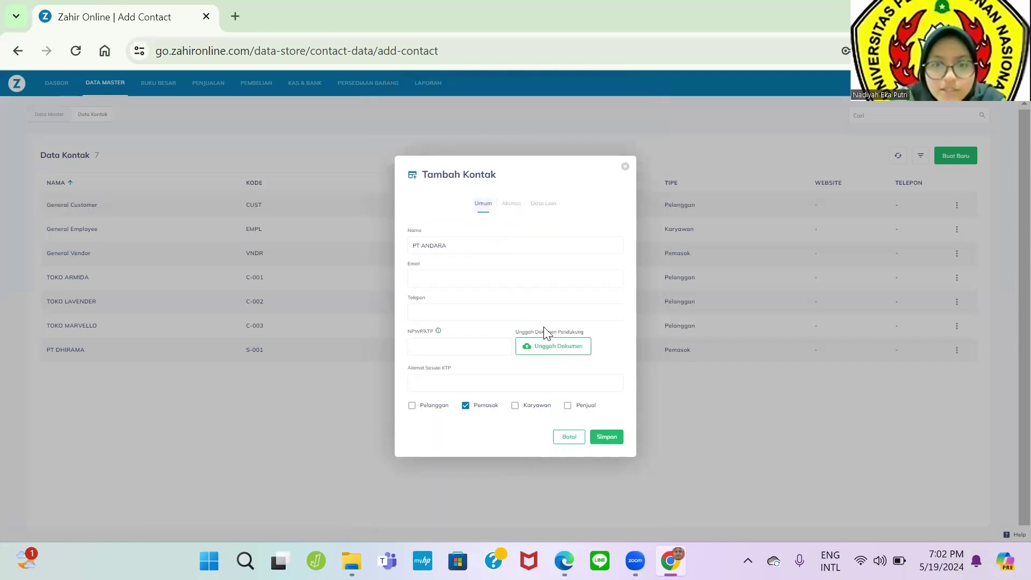
{"action": "left_click", "coordinate": [601, 437]}
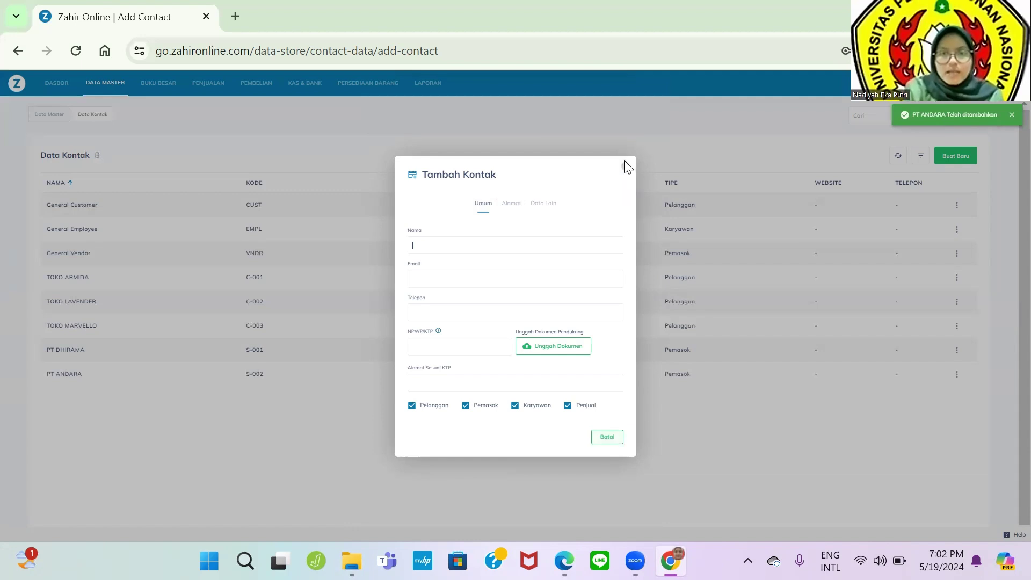
{"action": "left_click", "coordinate": [626, 165]}
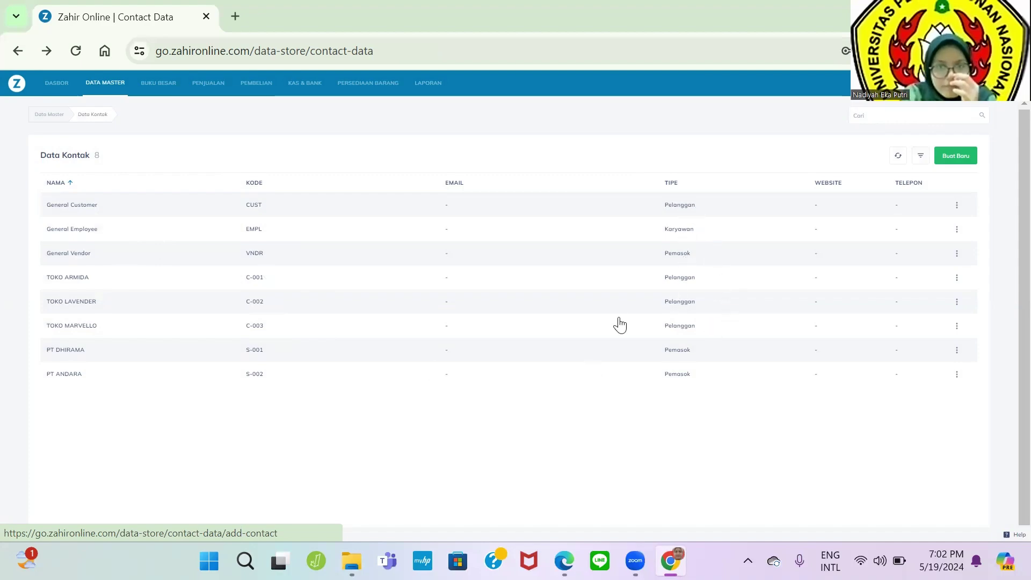
Step: Consult the module's merchandise inventory list and open a new product form in Data Produk
{"action": "left_click", "coordinate": [105, 83]}
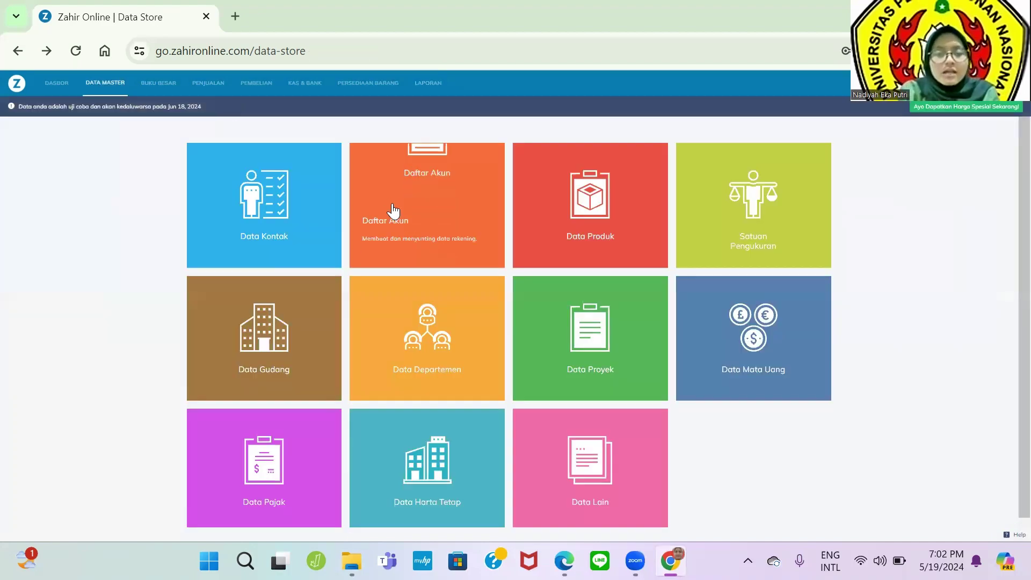
{"action": "key", "text": "alt+Tab"}
{"action": "scroll", "coordinate": [609, 316], "scroll_direction": "up", "scroll_amount": 3}
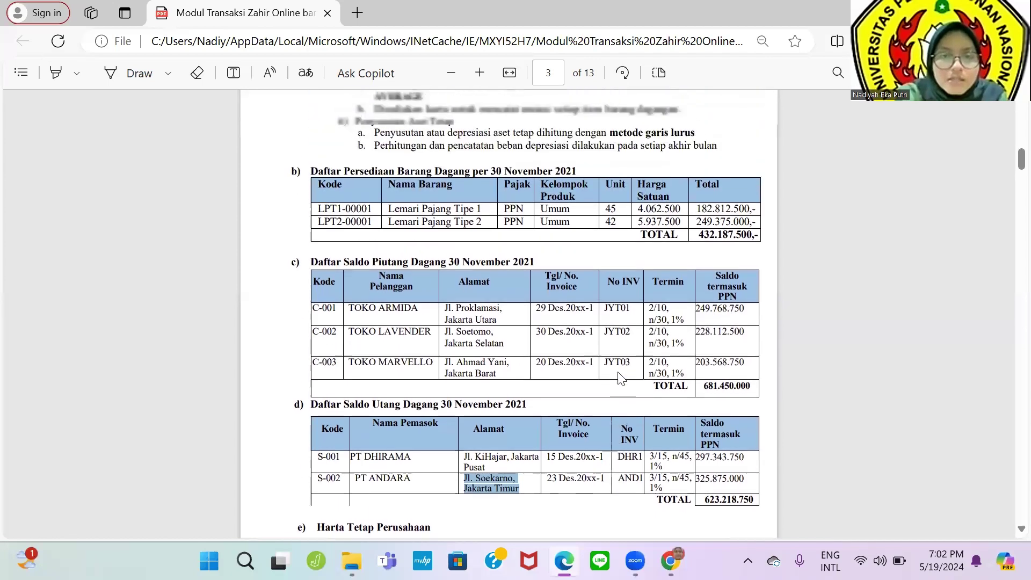
{"action": "scroll", "coordinate": [610, 316], "scroll_direction": "down", "scroll_amount": 4}
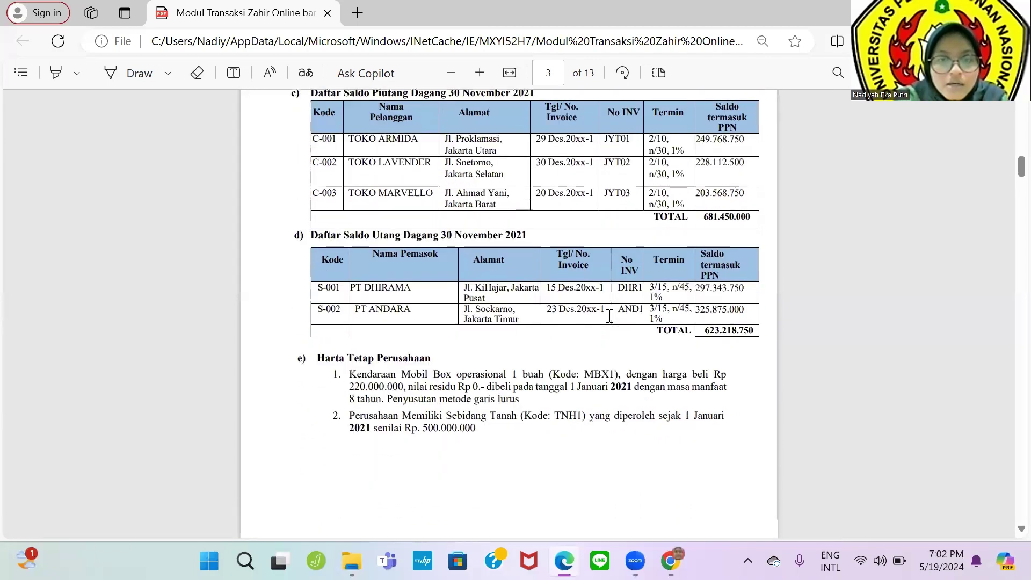
{"action": "scroll", "coordinate": [496, 205], "scroll_direction": "up", "scroll_amount": 3}
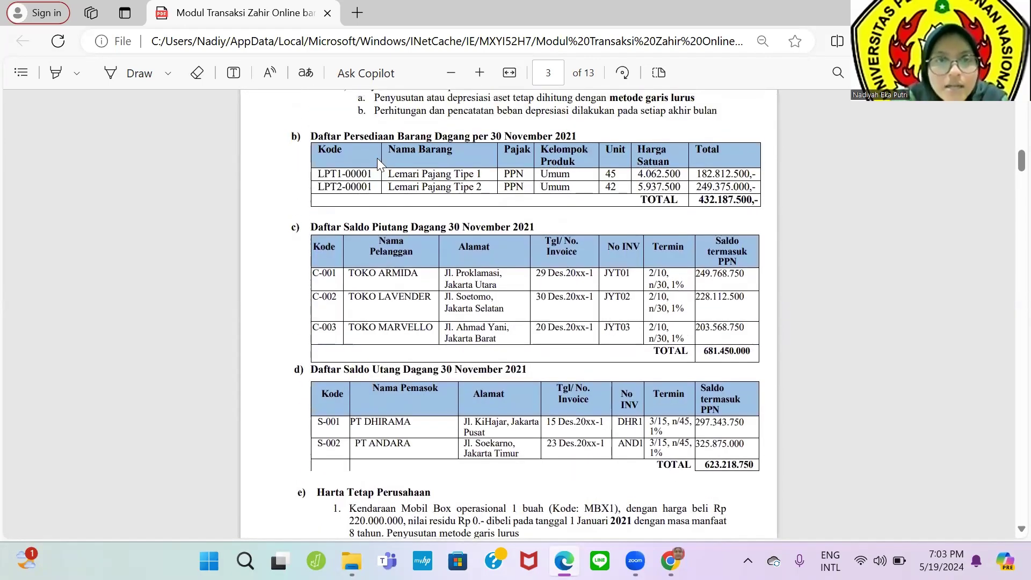
{"action": "key", "text": "alt+Tab"}
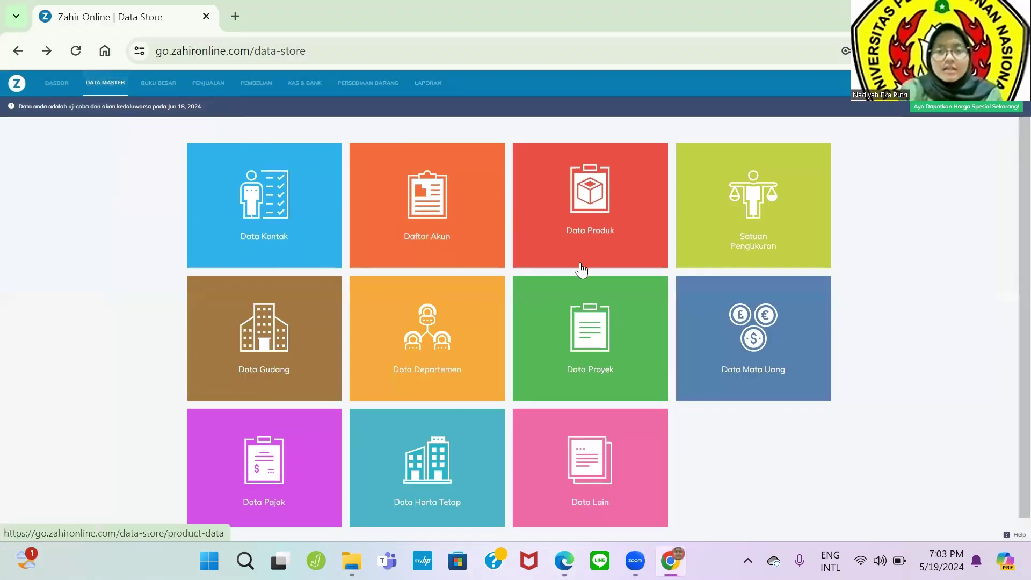
{"action": "left_click", "coordinate": [601, 228]}
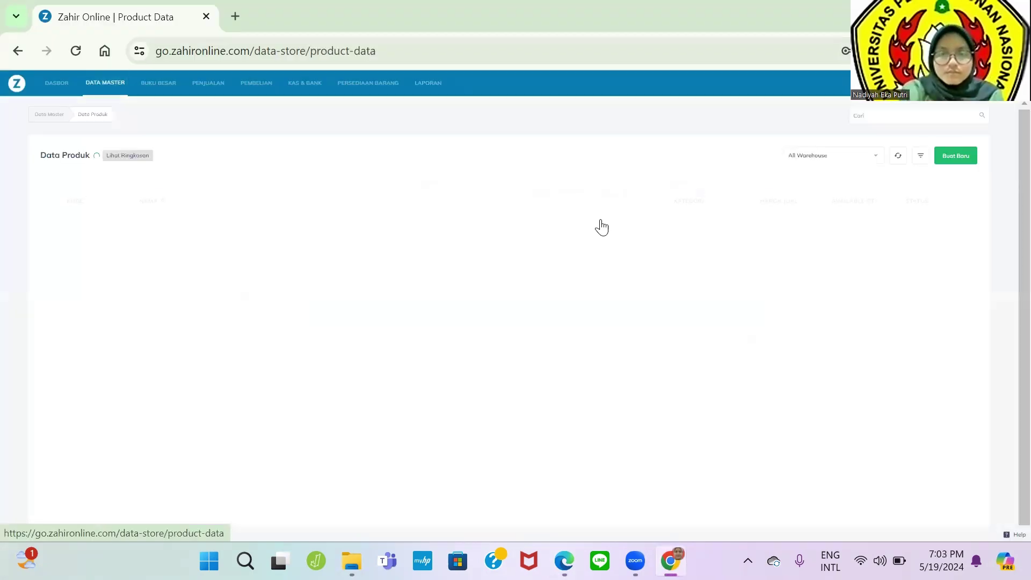
{"action": "left_click", "coordinate": [956, 157]}
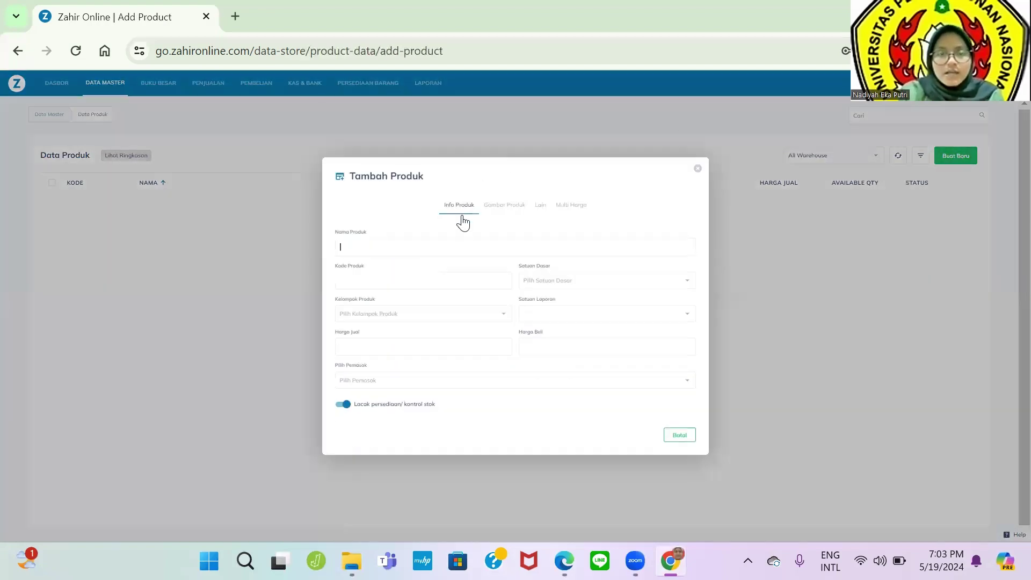
Step: Enter the first product's name Lemari Pajang Tipe 1 and product code LPT1-00001 from the module's merchandise inventory list
{"action": "key", "text": "alt+Tab"}
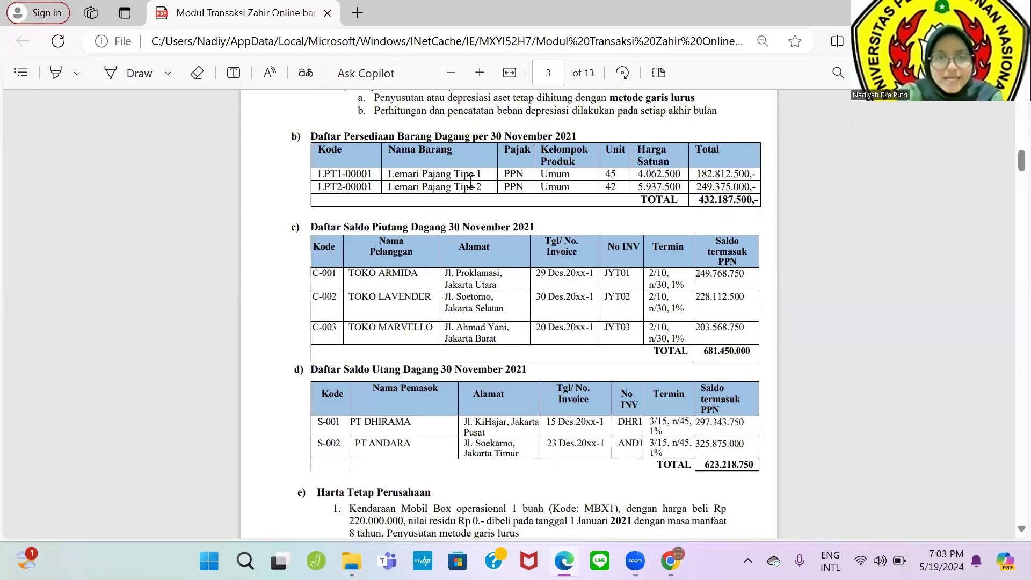
{"action": "left_click_drag", "start_coordinate": [482, 174], "coordinate": [388, 174]}
{"action": "key", "text": "ctrl+c"}
{"action": "key", "text": "alt+Tab"}
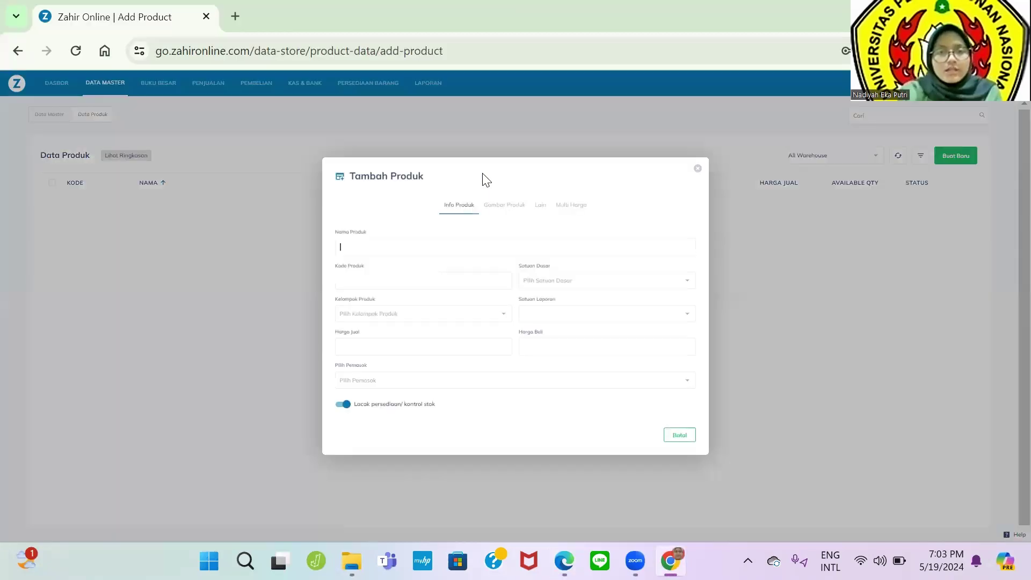
{"action": "key", "text": "ctrl+v"}
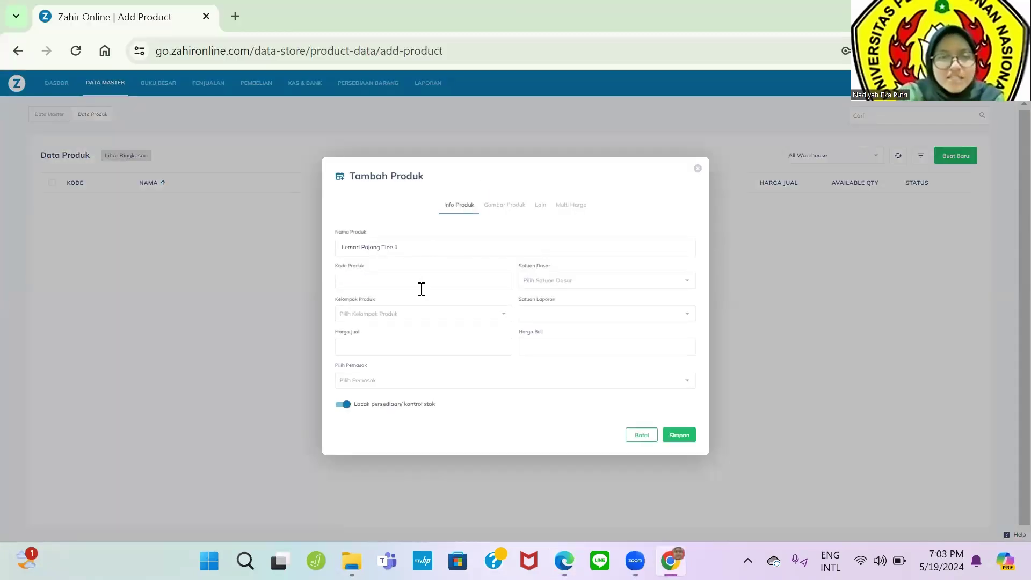
{"action": "key", "text": "alt+Tab"}
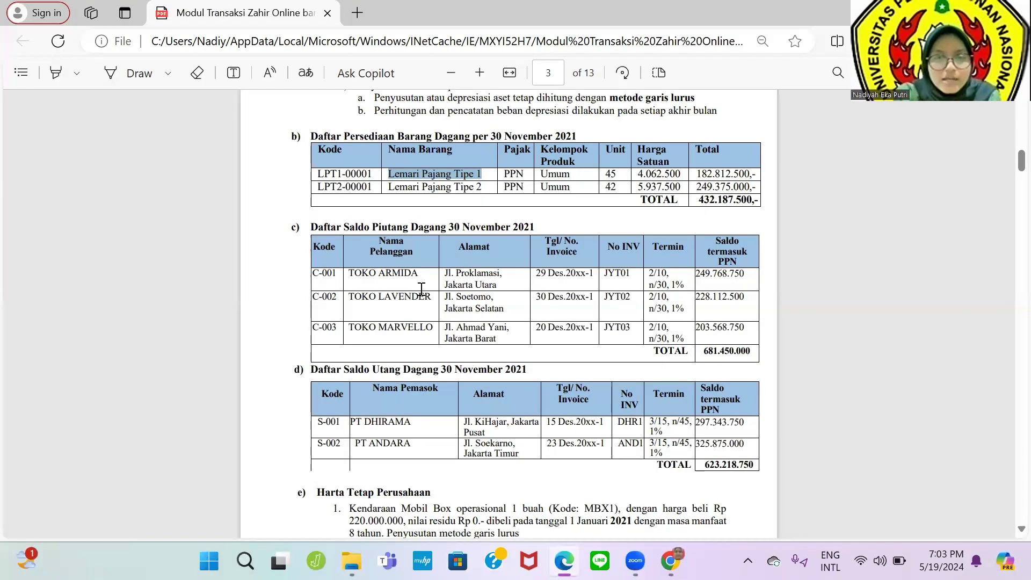
{"action": "key", "text": "alt+Tab"}
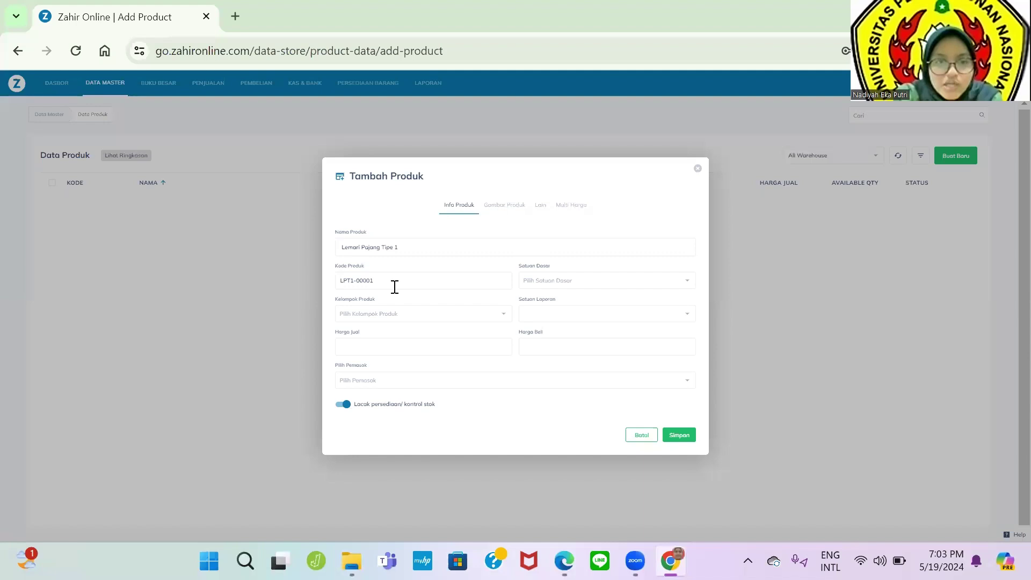
Step: Assign Lemari Pajang Tipe 1 to the Umum product group and set its base unit to Unit
{"action": "left_click", "coordinate": [408, 315]}
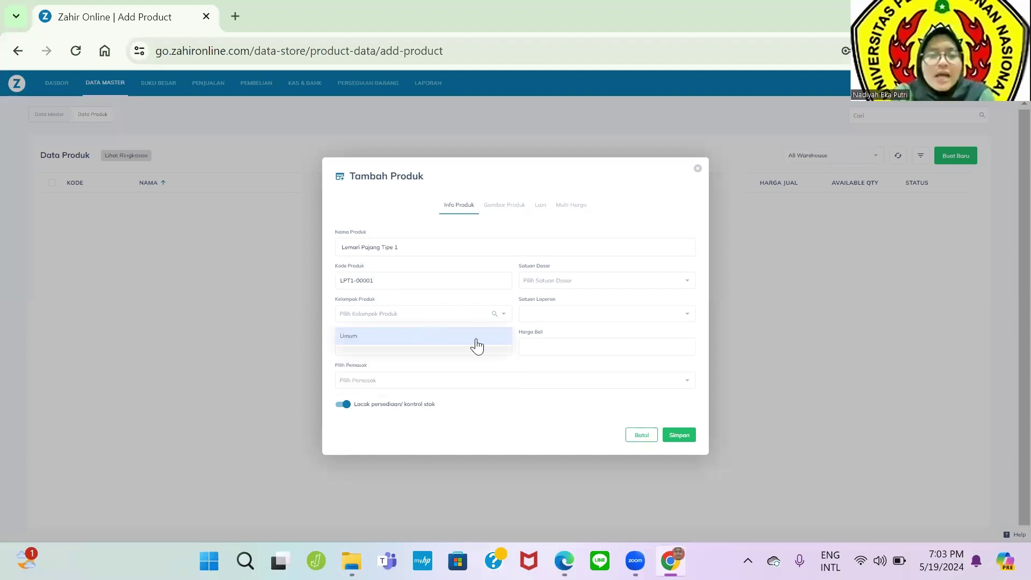
{"action": "left_click", "coordinate": [476, 342]}
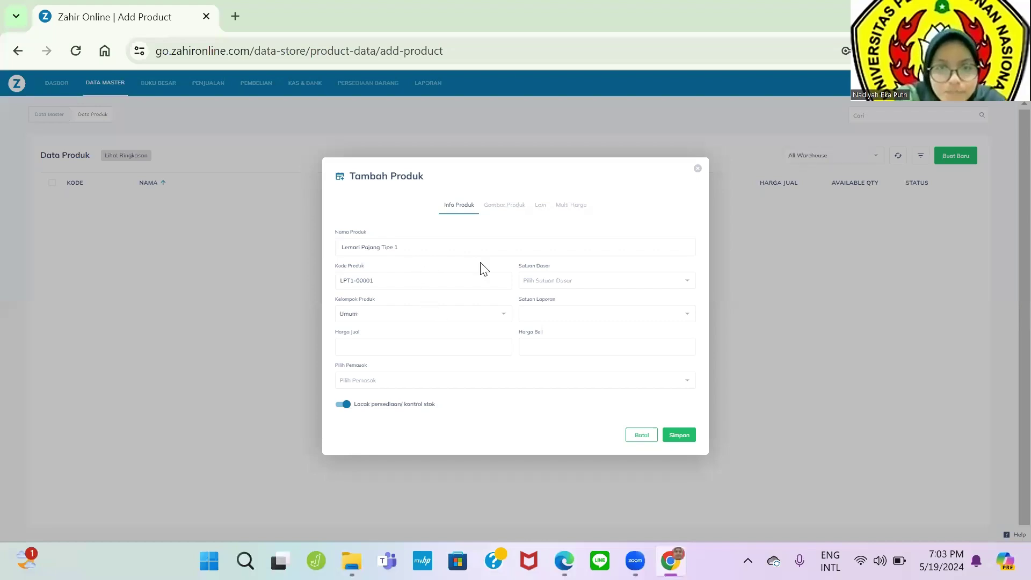
{"action": "left_click", "coordinate": [564, 284]}
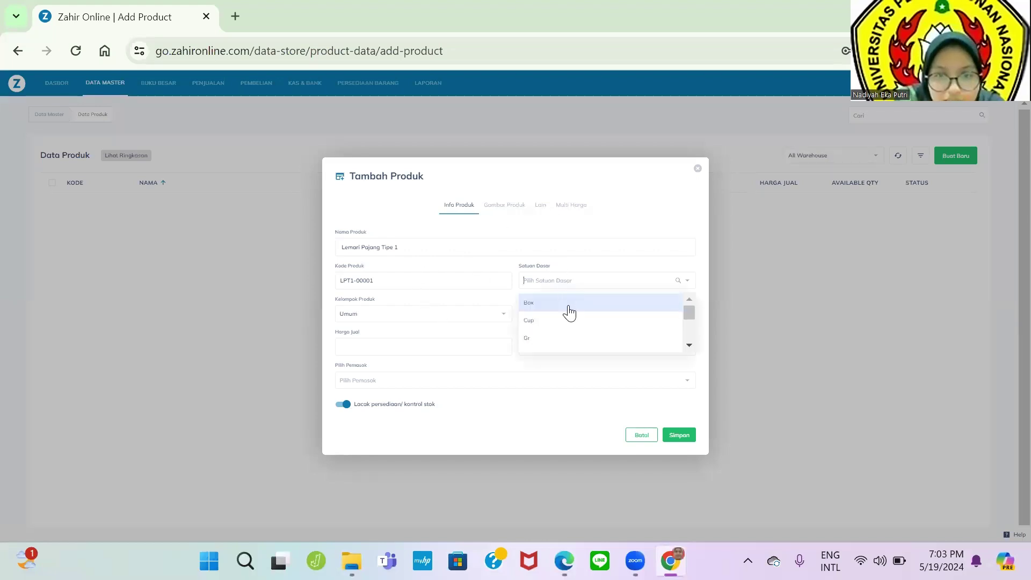
{"action": "scroll", "coordinate": [570, 313], "scroll_direction": "down", "scroll_amount": 1}
{"action": "type", "text": "unit"}
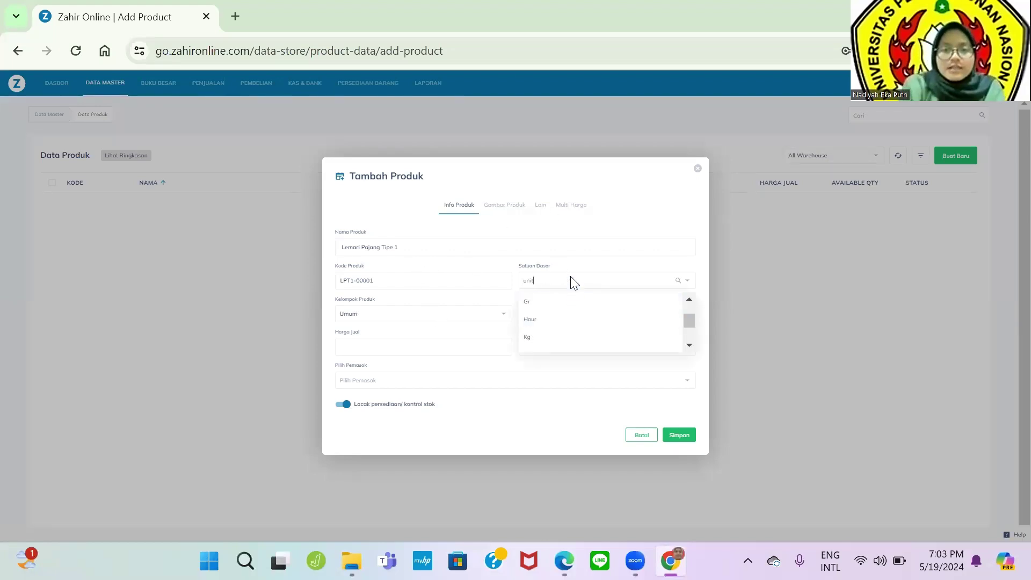
{"action": "left_click", "coordinate": [580, 309]}
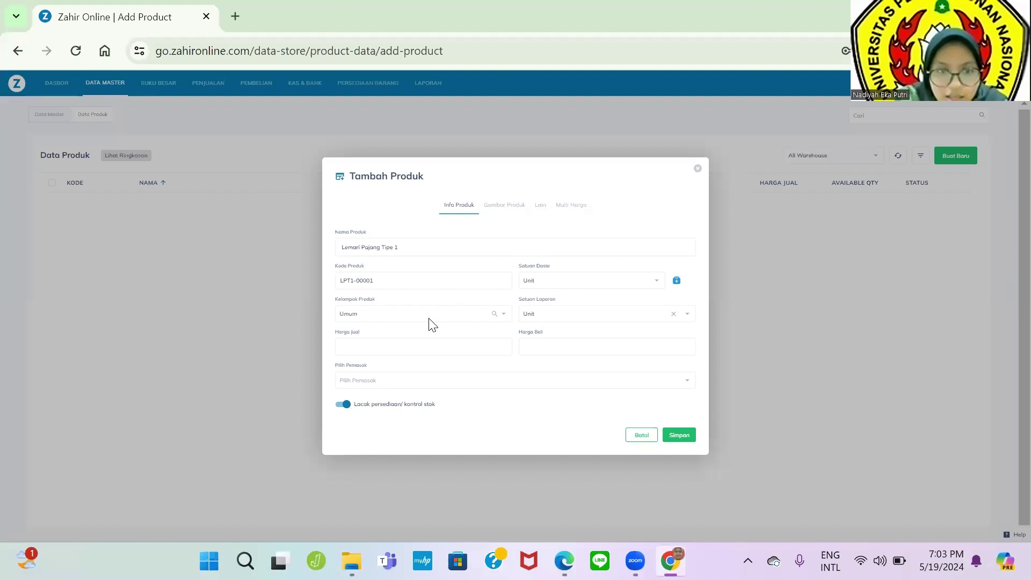
Step: Set both the sales tax and the purchase tax of Lemari Pajang Tipe 1 to Pajak Pertambahan Nilai
{"action": "left_click", "coordinate": [571, 206]}
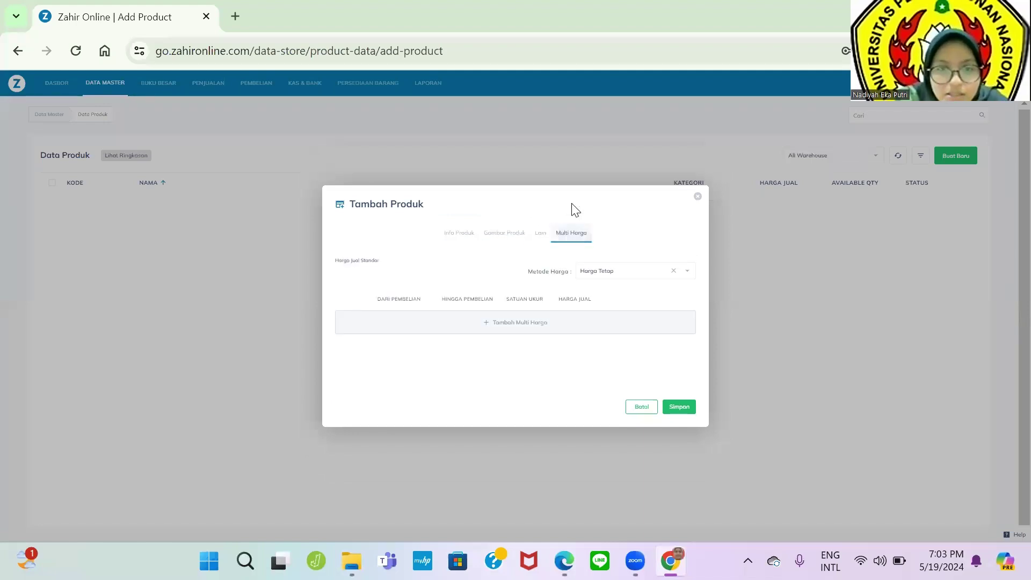
{"action": "left_click", "coordinate": [531, 235]}
{"action": "left_click", "coordinate": [511, 265]}
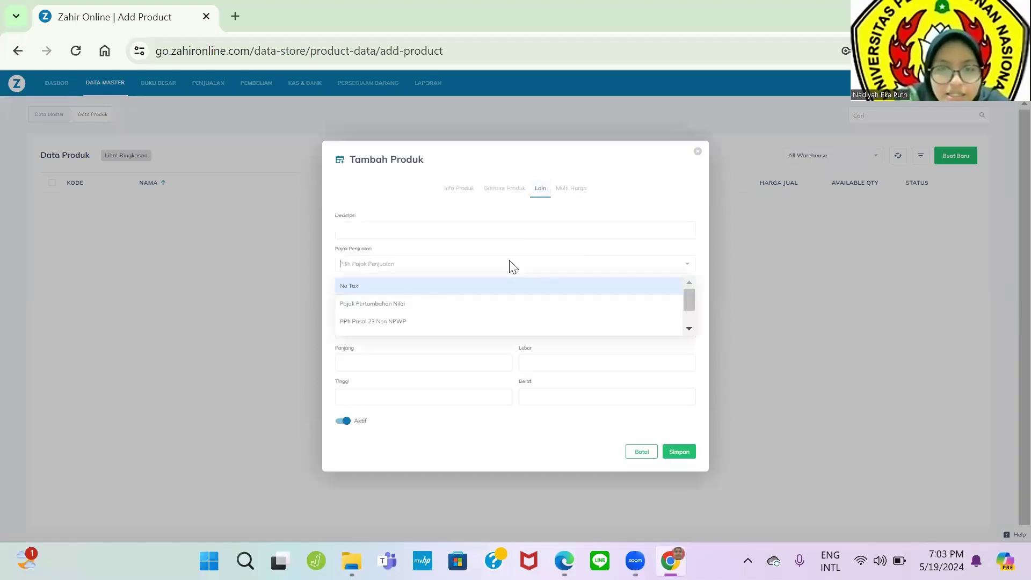
{"action": "left_click", "coordinate": [514, 304]}
{"action": "left_click", "coordinate": [516, 302]}
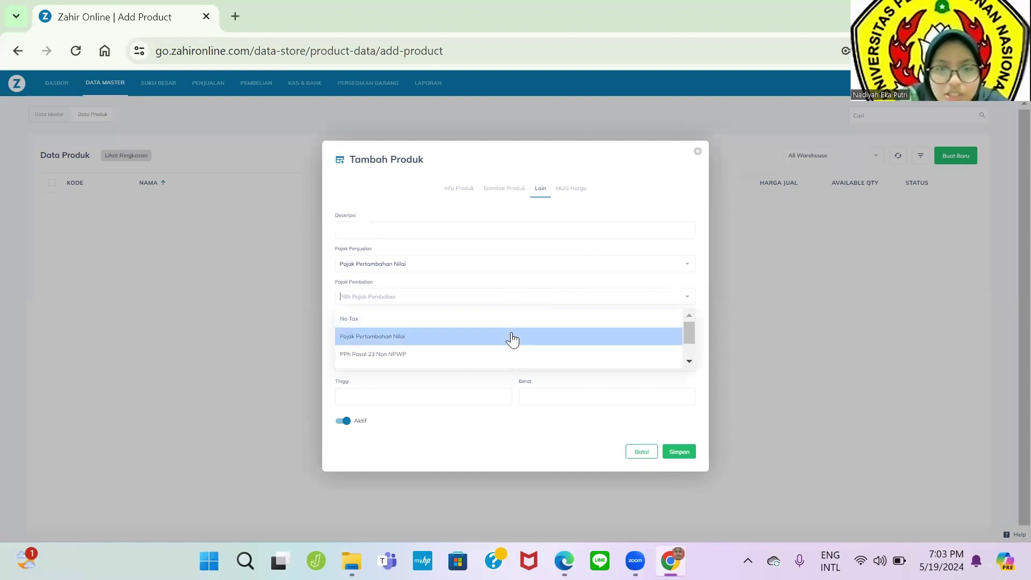
{"action": "left_click", "coordinate": [512, 338]}
Step: Review the general, pricing and tax details of Lemari Pajang Tipe 1 and save the product
{"action": "left_click", "coordinate": [461, 185]}
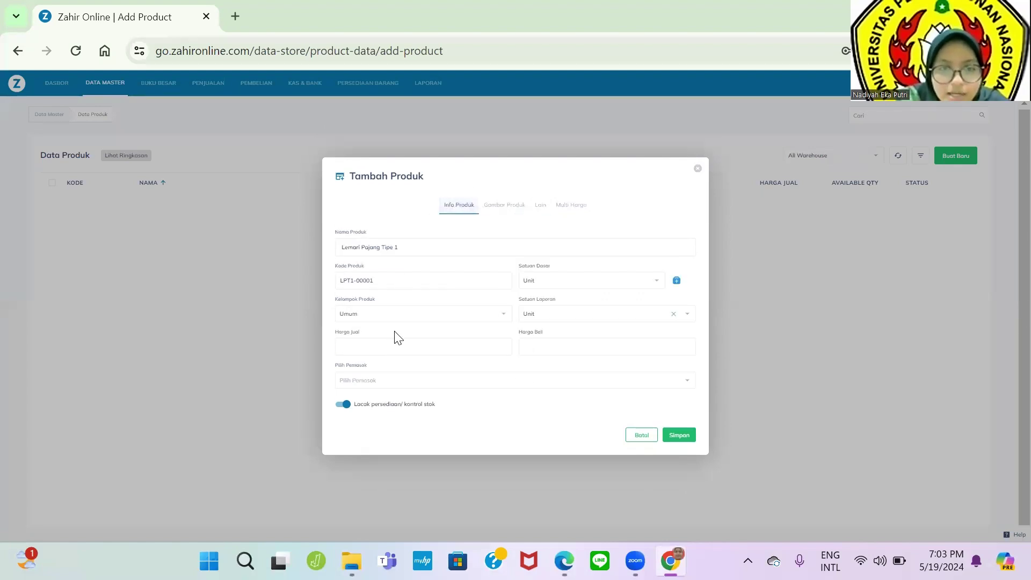
{"action": "left_click", "coordinate": [571, 203]}
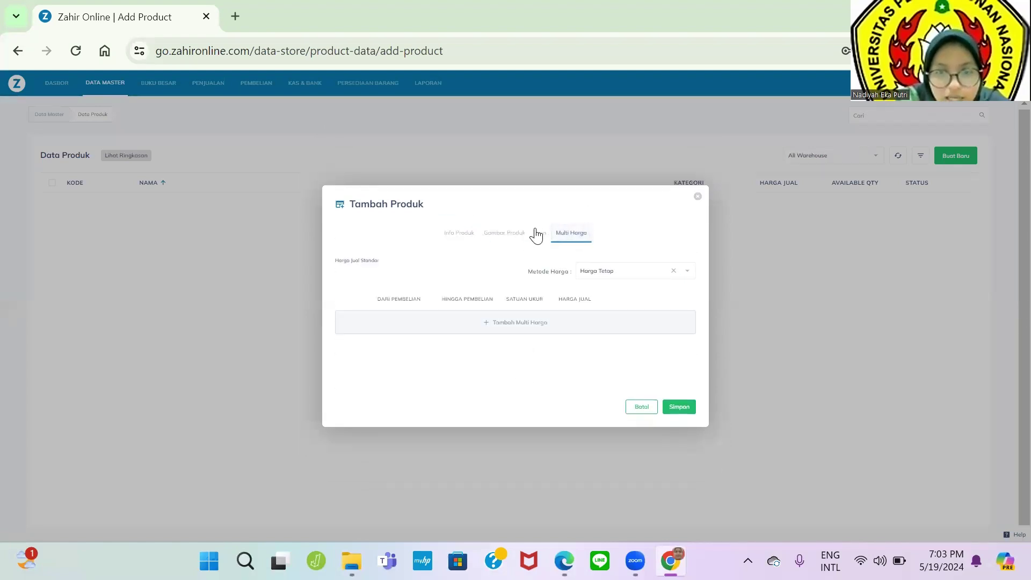
{"action": "left_click", "coordinate": [536, 232]}
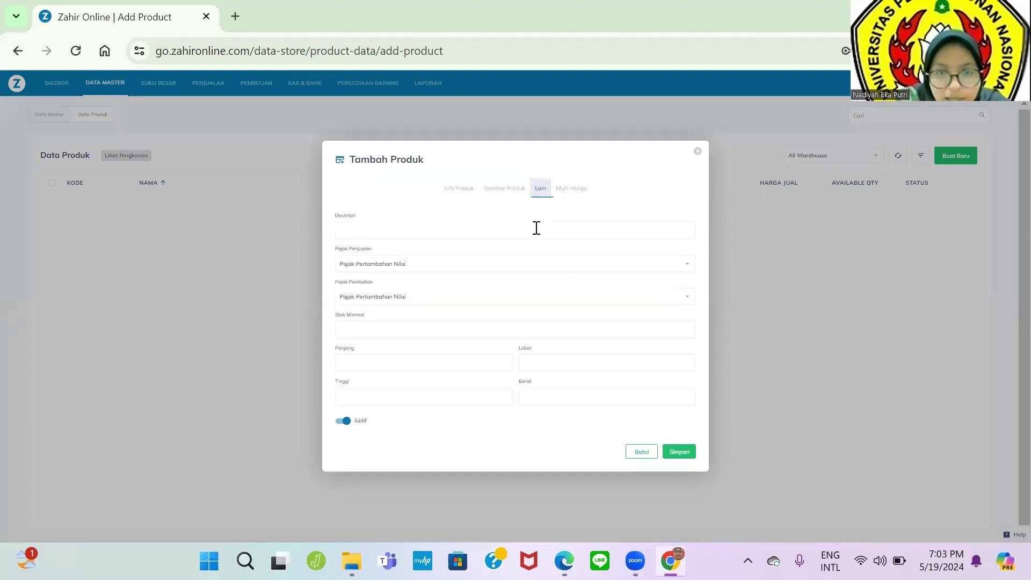
{"action": "left_click", "coordinate": [511, 196]}
{"action": "left_click", "coordinate": [472, 236]}
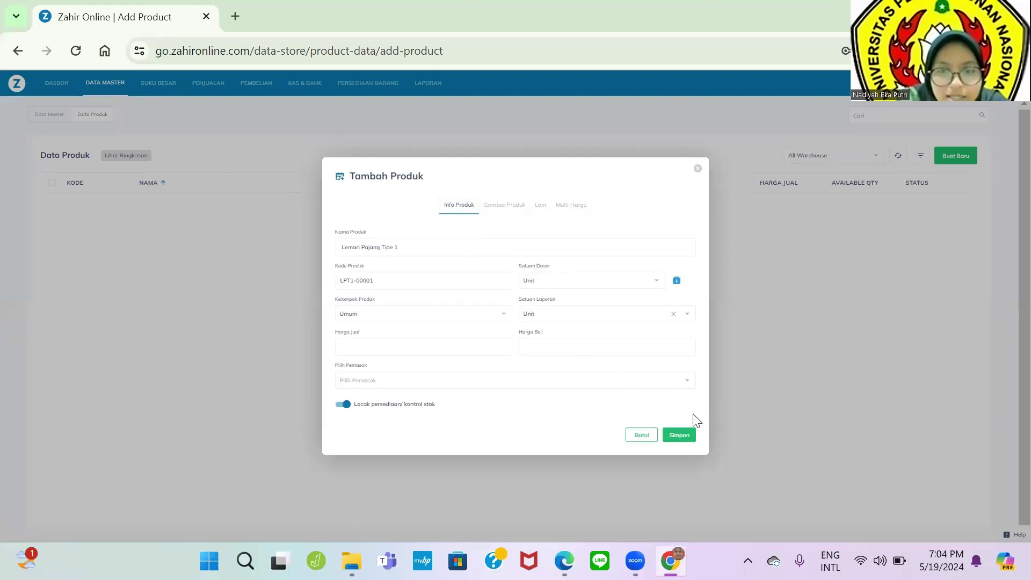
{"action": "left_click", "coordinate": [678, 435]}
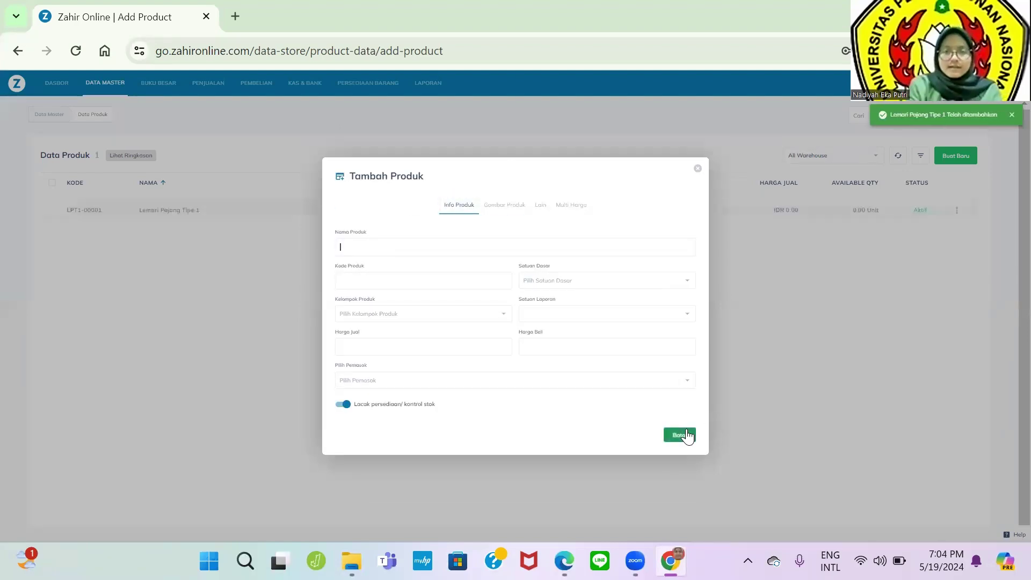
Step: Enter the second product's name Lemari Pajang Tipe 2 and product code LPT2-00001 from the module's inventory list
{"action": "key", "text": "alt+Tab"}
{"action": "left_click_drag", "start_coordinate": [389, 187], "coordinate": [488, 193]}
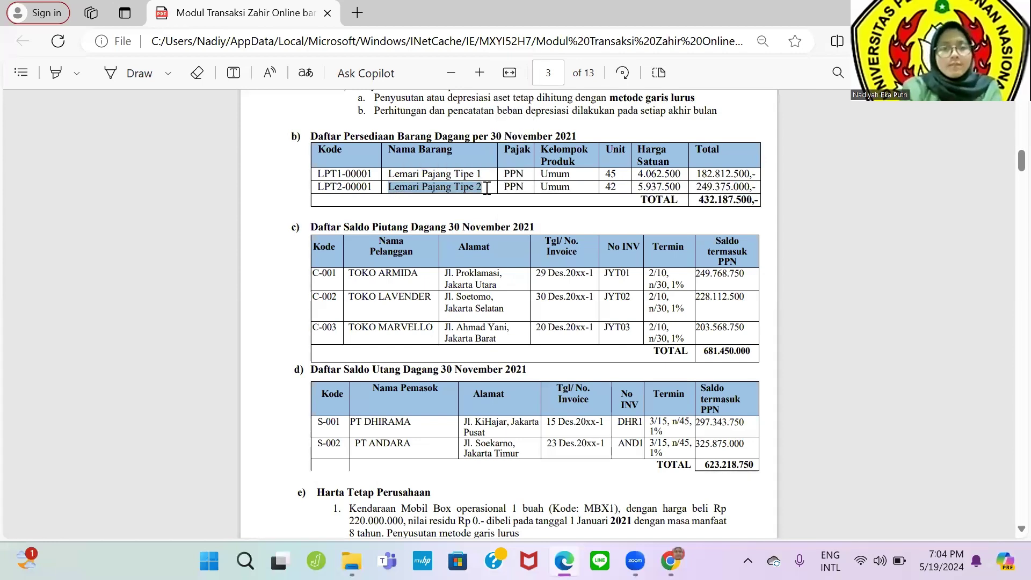
{"action": "key", "text": "ctrl+c"}
{"action": "key", "text": "alt+Tab"}
{"action": "key", "text": "ctrl+v"}
{"action": "left_click", "coordinate": [424, 285]}
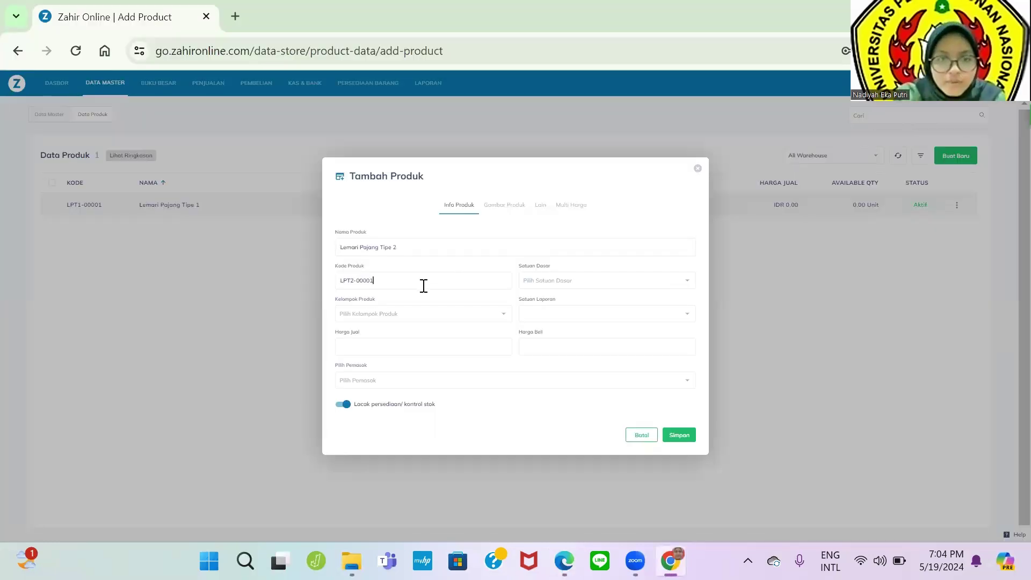
{"action": "key", "text": "alt+Tab"}
{"action": "key", "text": "alt+Tab"}
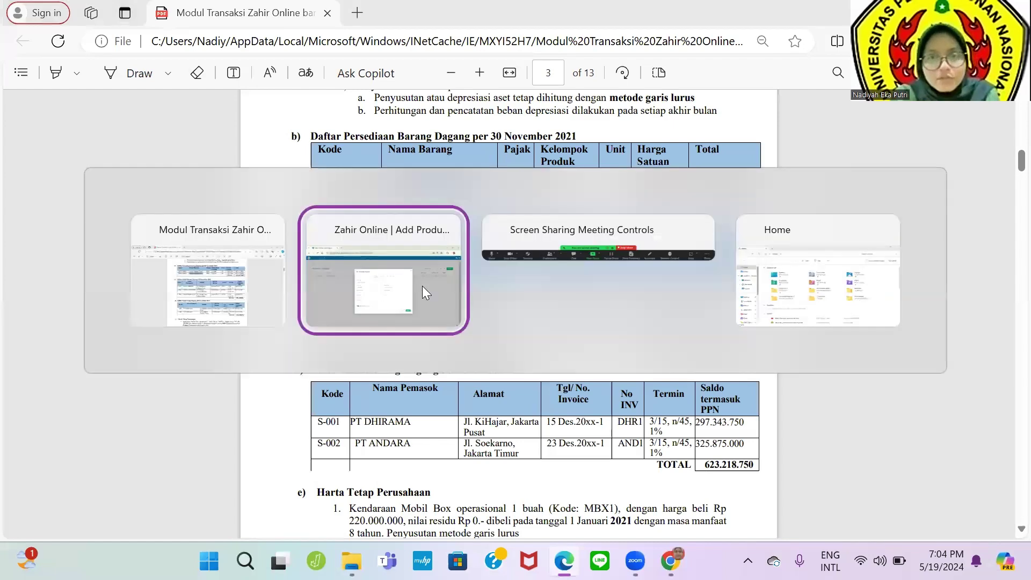
Step: Assign Lemari Pajang Tipe 2 to the Umum product group and set its base unit to Unit
{"action": "left_click", "coordinate": [469, 314]}
{"action": "left_click", "coordinate": [467, 342]}
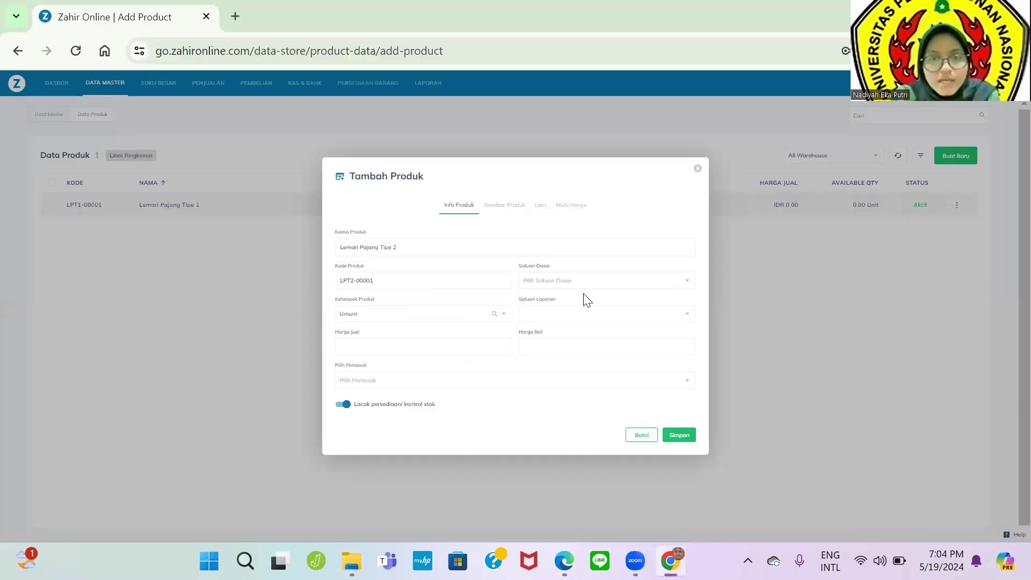
{"action": "left_click", "coordinate": [595, 285]}
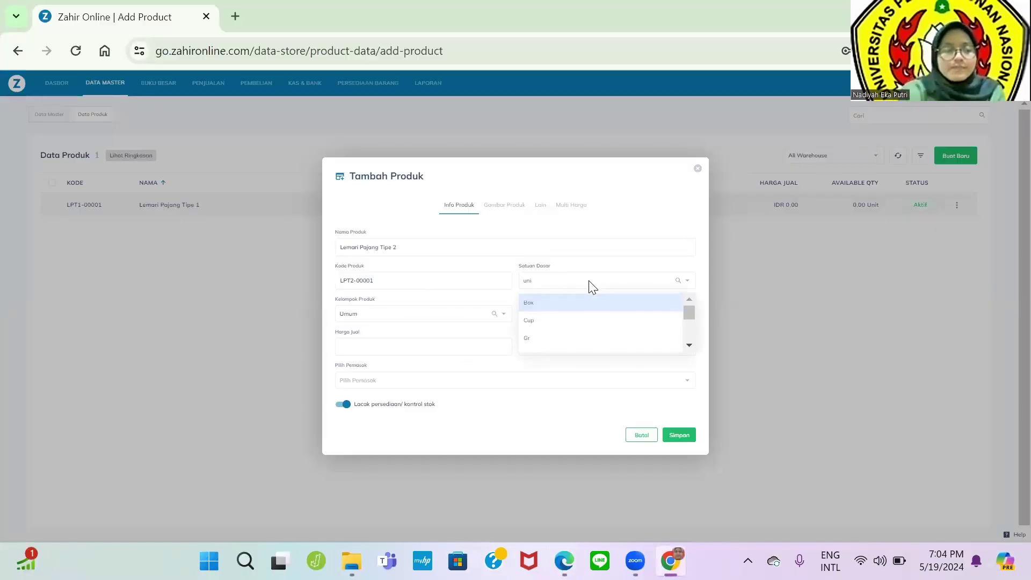
{"action": "left_click", "coordinate": [585, 303]}
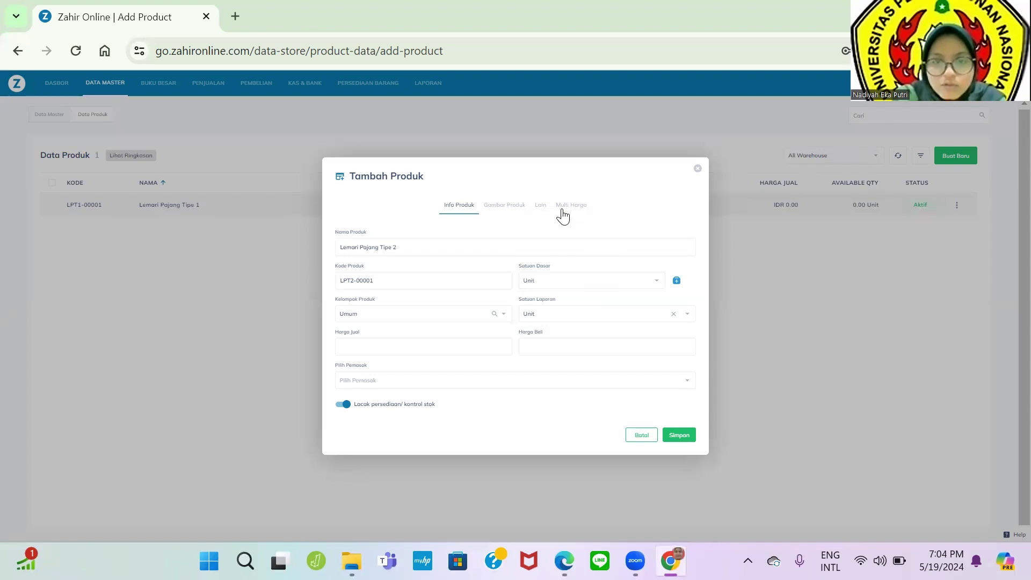
Step: Set both the sales tax and the purchase tax of Lemari Pajang Tipe 2 to Pajak Pertambahan Nilai
{"action": "left_click", "coordinate": [562, 215]}
{"action": "left_click", "coordinate": [540, 233]}
{"action": "left_click", "coordinate": [516, 265]}
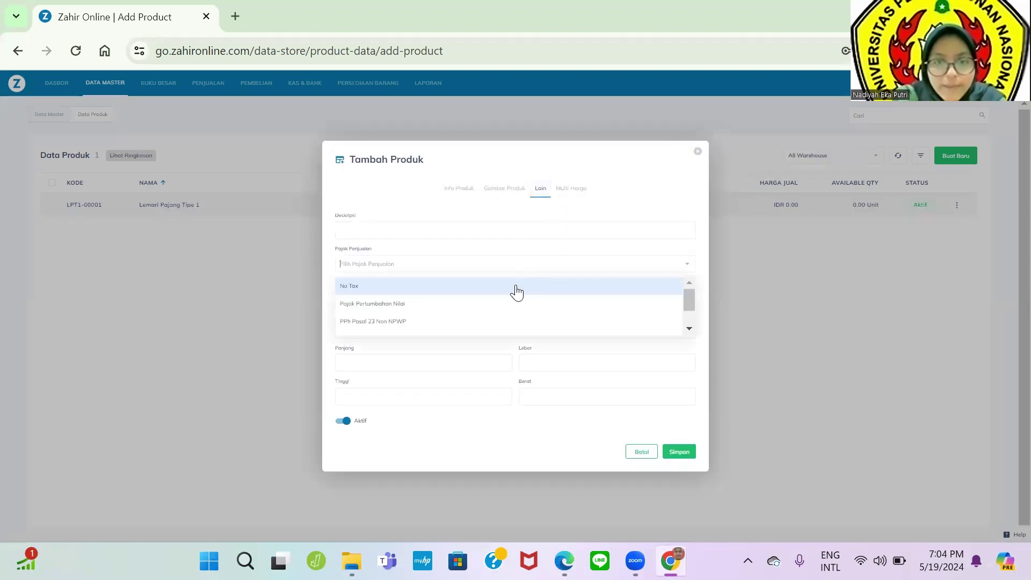
{"action": "left_click", "coordinate": [515, 303]}
{"action": "left_click", "coordinate": [516, 298]}
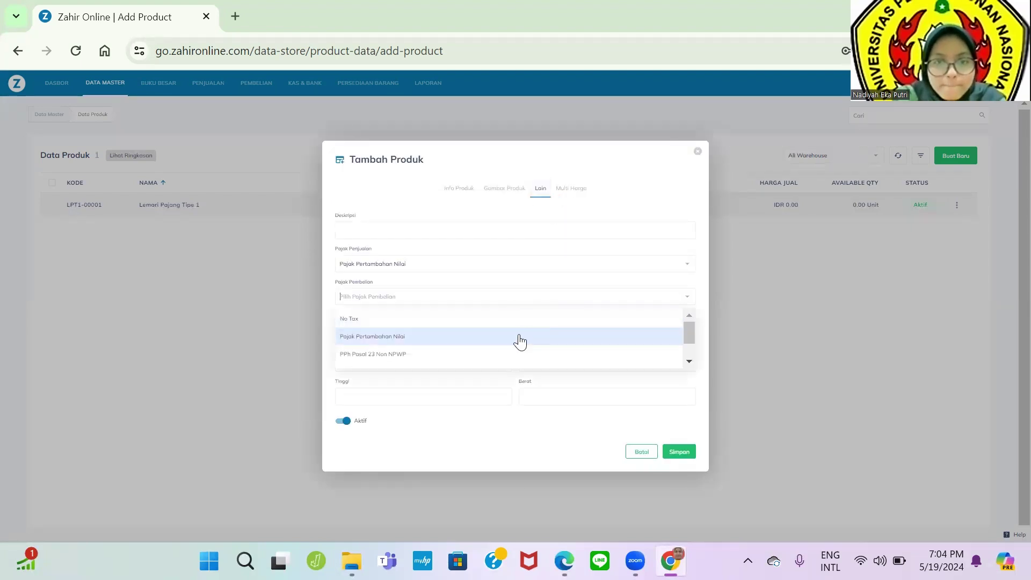
{"action": "left_click", "coordinate": [520, 339]}
Step: Review the remaining details of Lemari Pajang Tipe 2, save the product and close the blank product form
{"action": "left_click", "coordinate": [564, 198]}
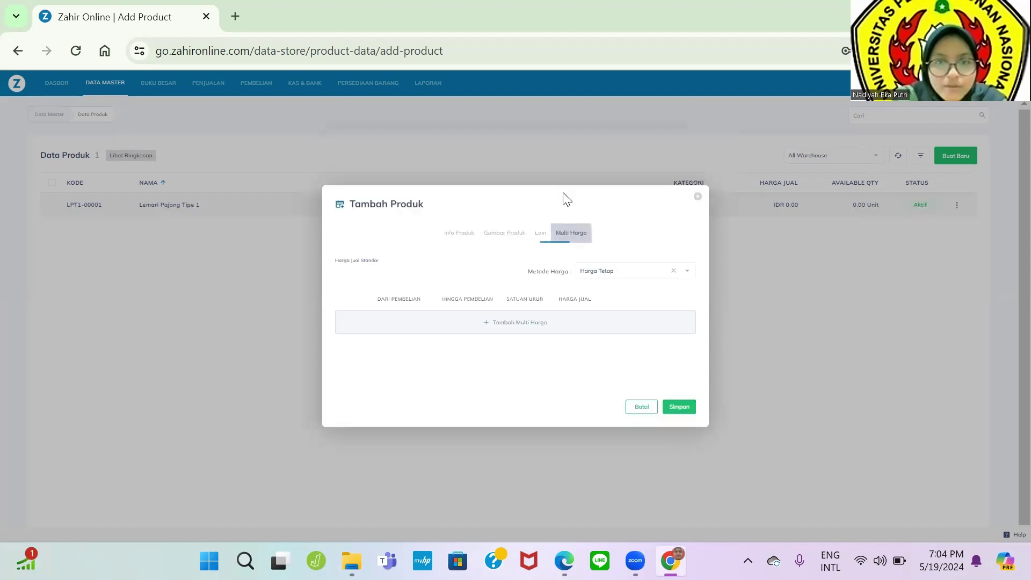
{"action": "left_click", "coordinate": [502, 237]}
{"action": "left_click", "coordinate": [455, 235]}
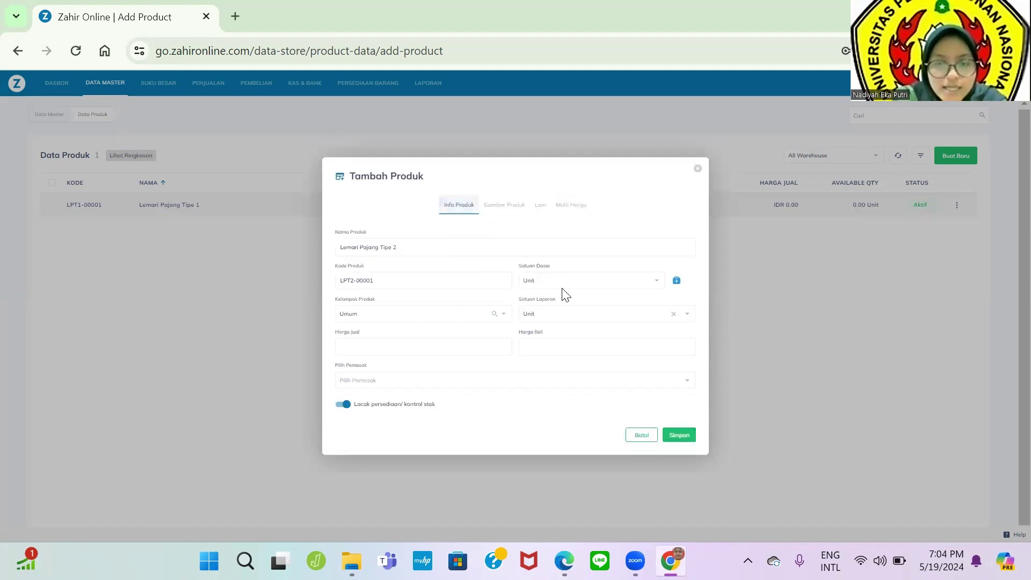
{"action": "left_click", "coordinate": [682, 438]}
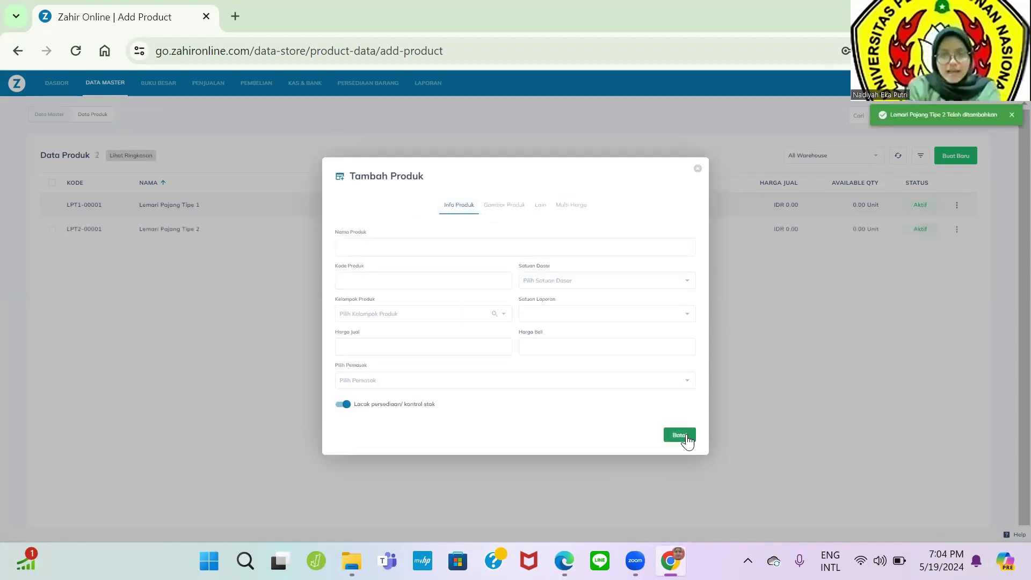
{"action": "left_click", "coordinate": [697, 168]}
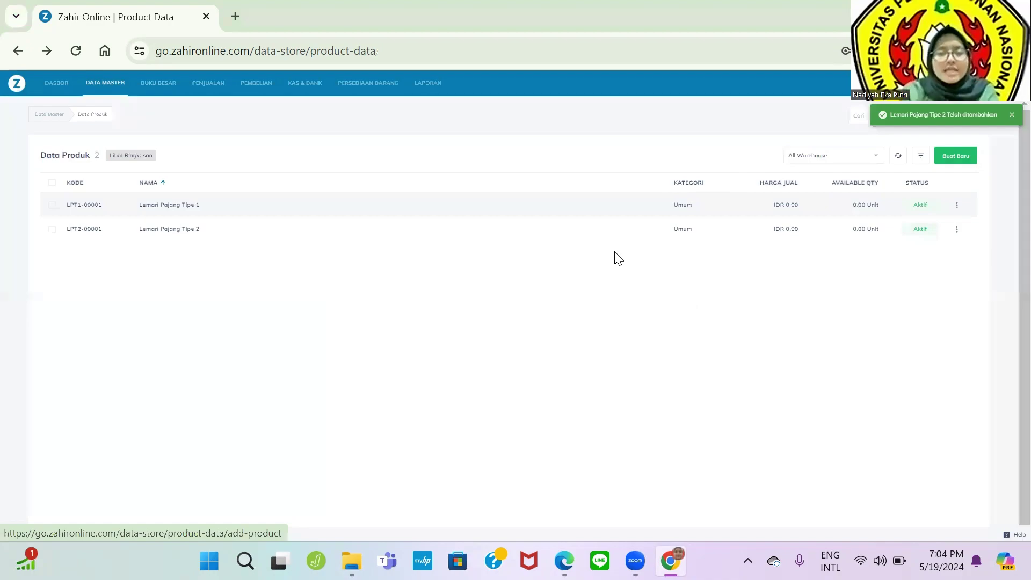
Step: Consult the module's Harta Tetap Perusahaan section and open the Data Harta Tetap list in Zahir Online's master data
{"action": "key", "text": "alt+Tab"}
{"action": "scroll", "coordinate": [619, 258], "scroll_direction": "up", "scroll_amount": 3}
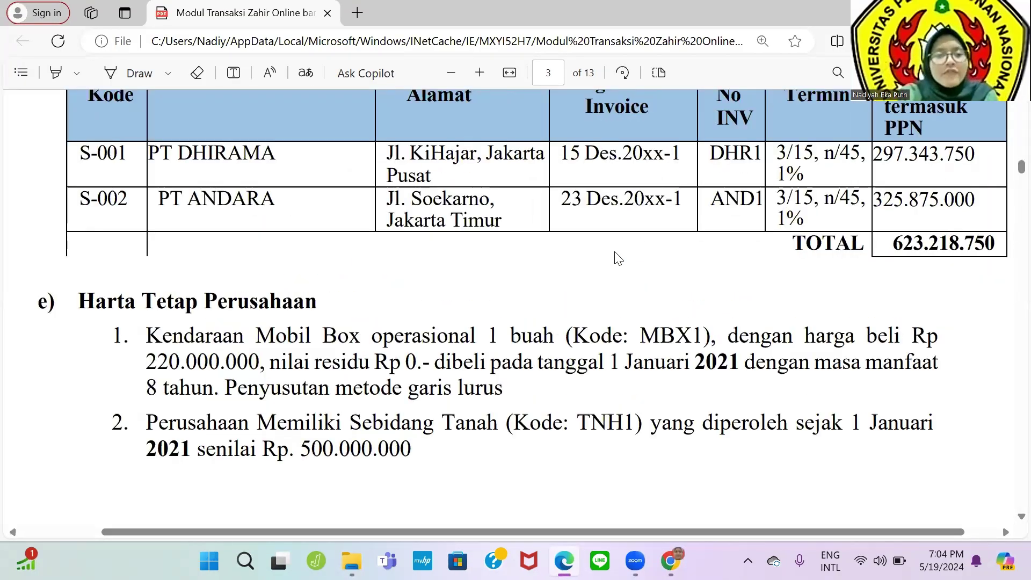
{"action": "scroll", "coordinate": [619, 258], "scroll_direction": "down", "scroll_amount": 2}
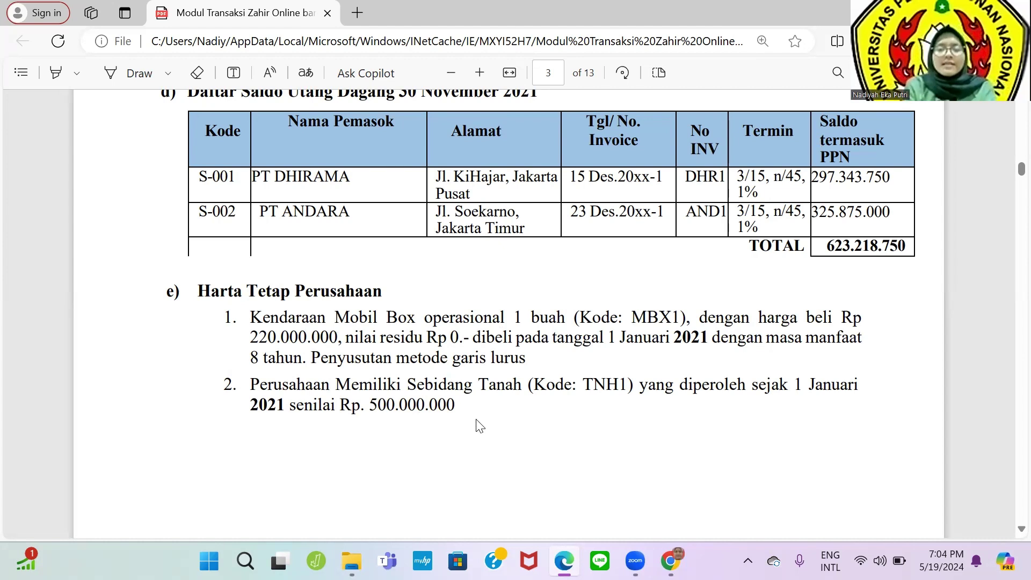
{"action": "key", "text": "alt+Tab"}
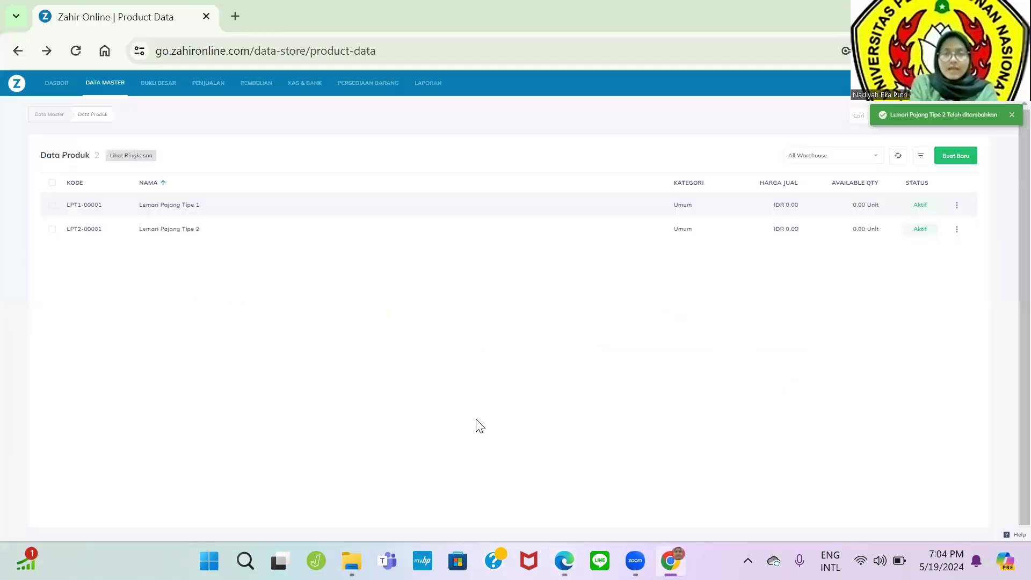
{"action": "left_click", "coordinate": [121, 86]}
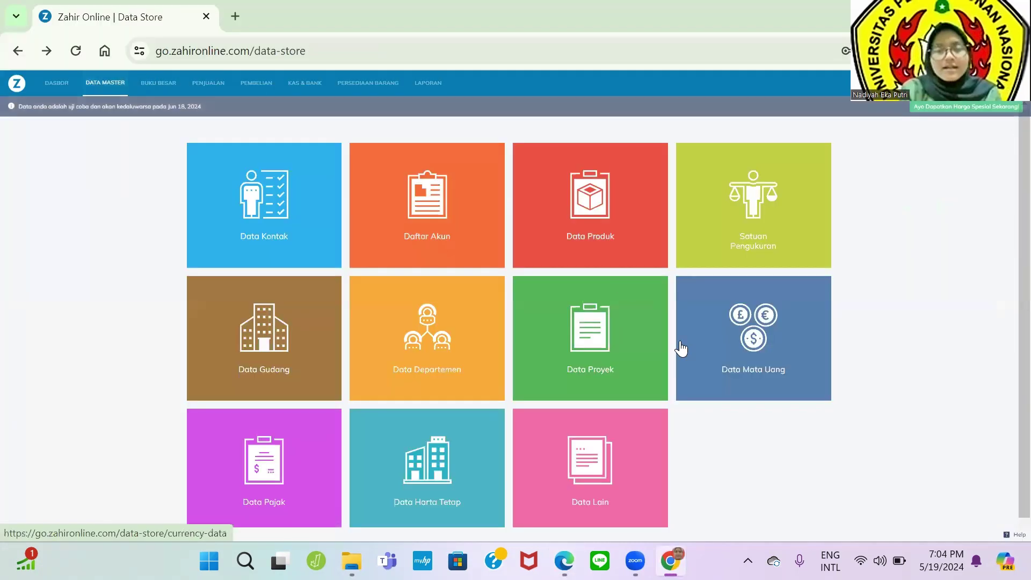
{"action": "left_click", "coordinate": [432, 433]}
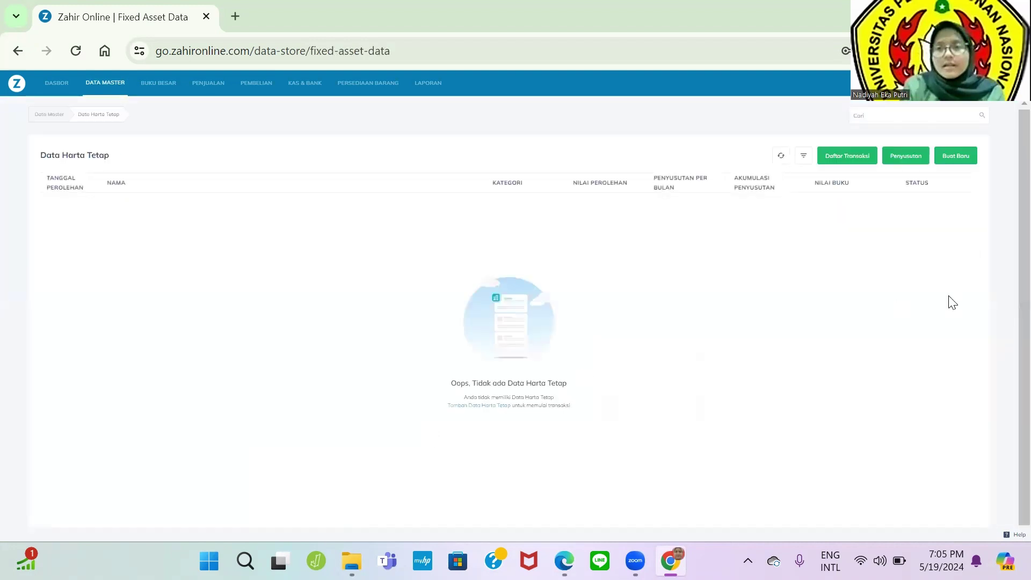
Step: Start a new fixed asset entry and set the first row's category to Kendaraan
{"action": "left_click", "coordinate": [956, 156]}
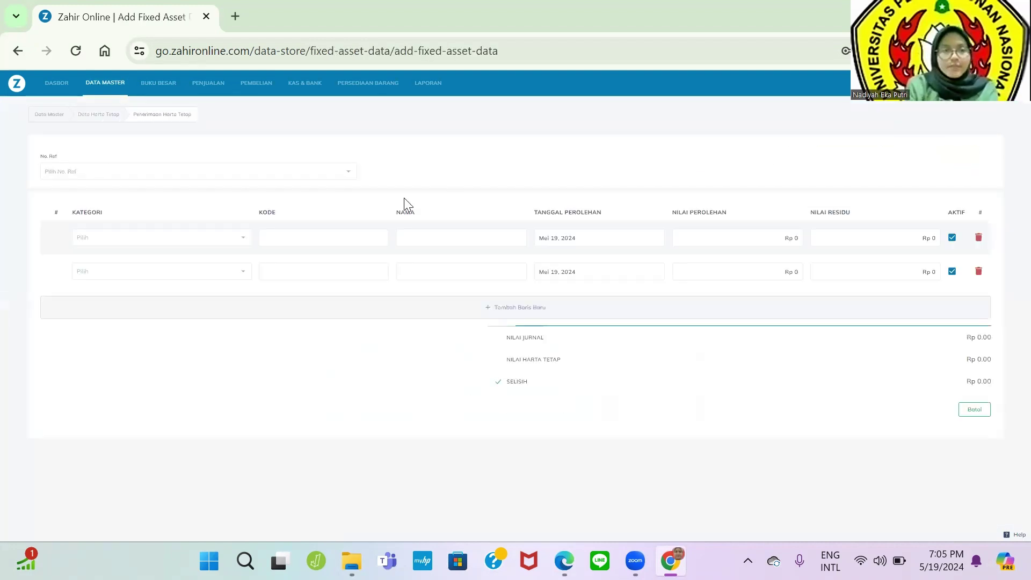
{"action": "left_click", "coordinate": [166, 240]}
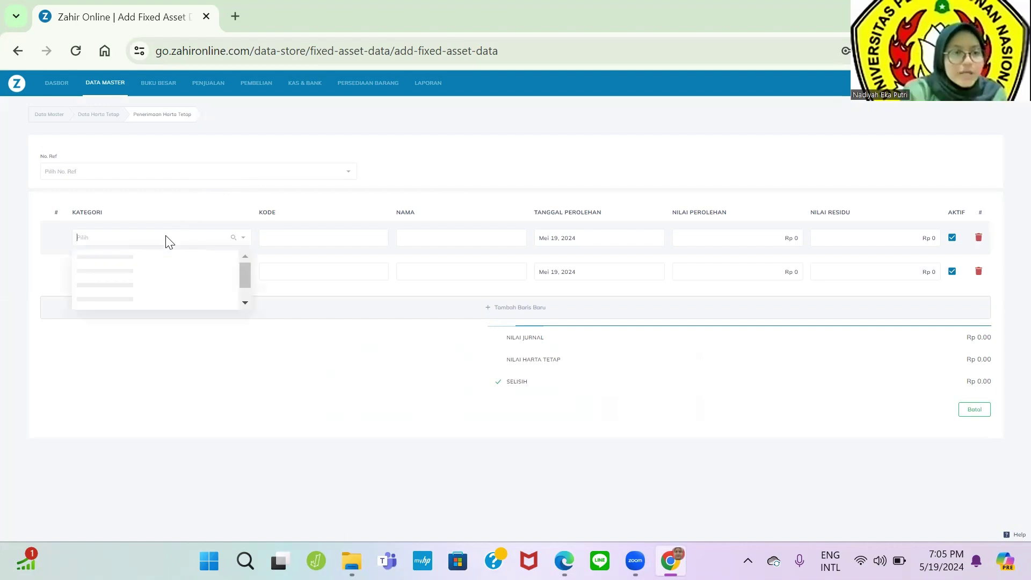
{"action": "left_click", "coordinate": [171, 294]}
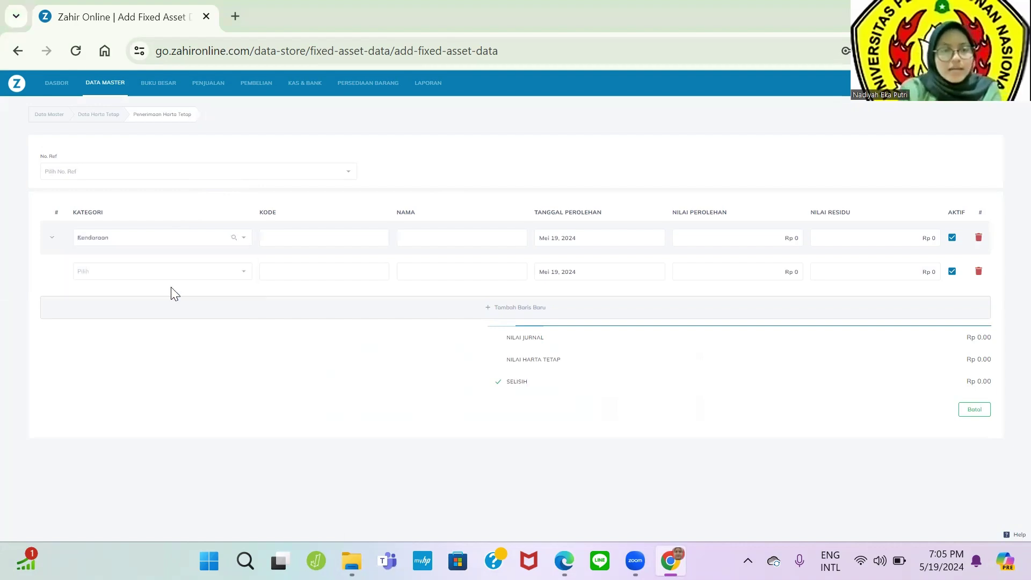
Step: Consult the module's Harta Tetap Perusahaan section and enter code MBX1 and name Mobil Box for the Kendaraan row
{"action": "key", "text": "alt+Tab"}
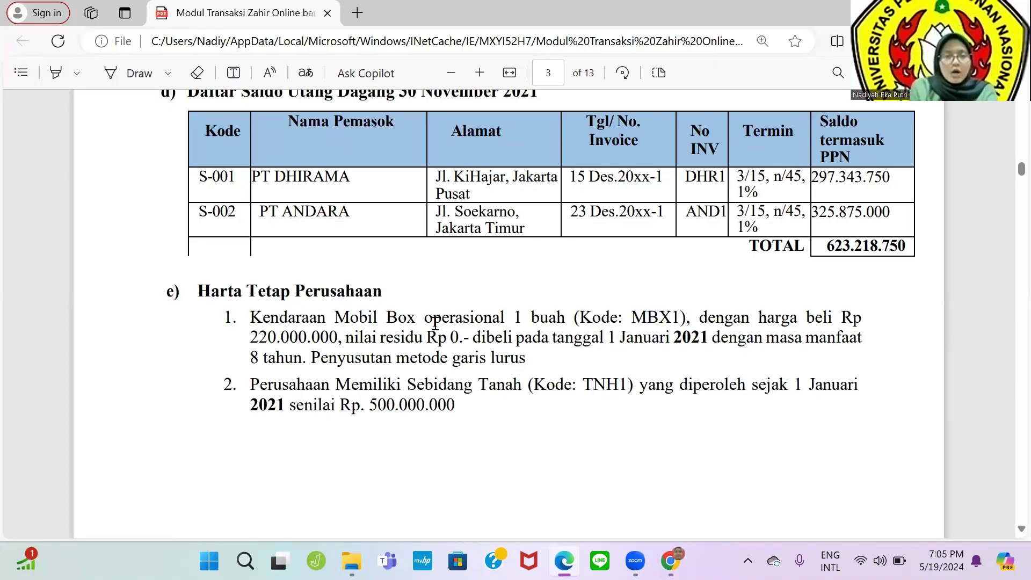
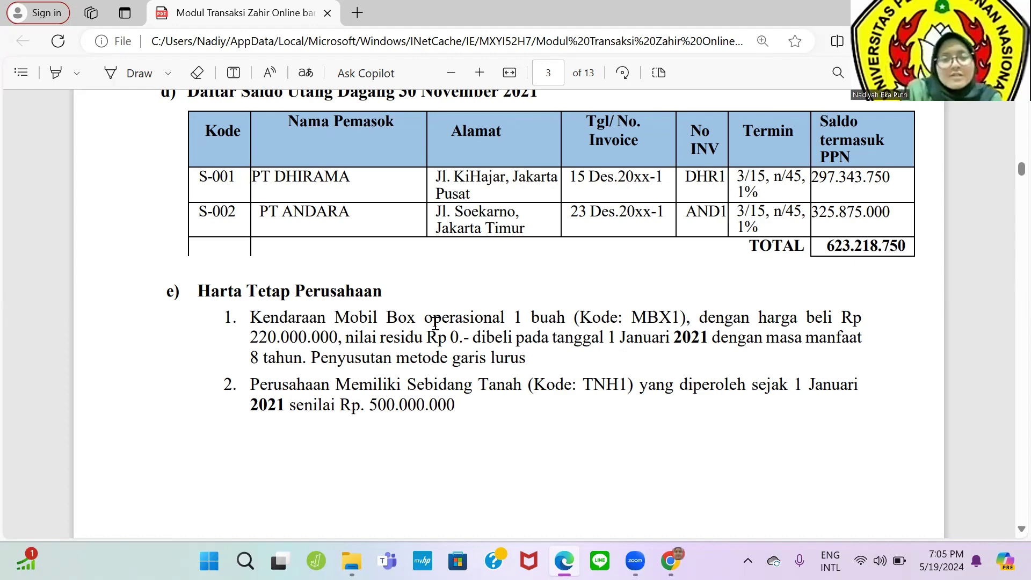
{"action": "key", "text": "alt+Tab"}
{"action": "left_click", "coordinate": [325, 241]}
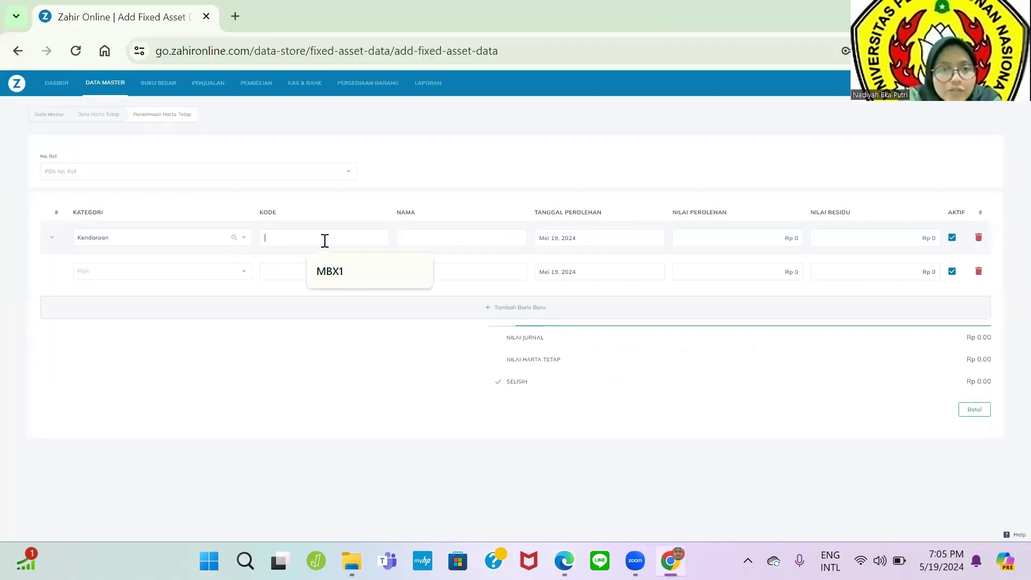
{"action": "key", "text": "alt+Tab"}
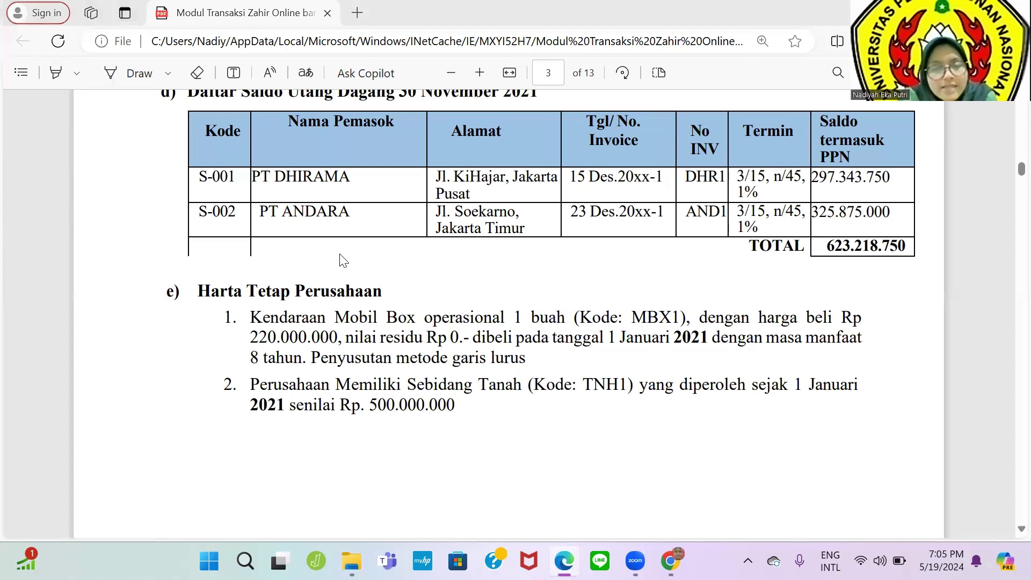
{"action": "key", "text": "alt+Tab"}
{"action": "left_click", "coordinate": [350, 239]}
{"action": "left_click", "coordinate": [358, 265]}
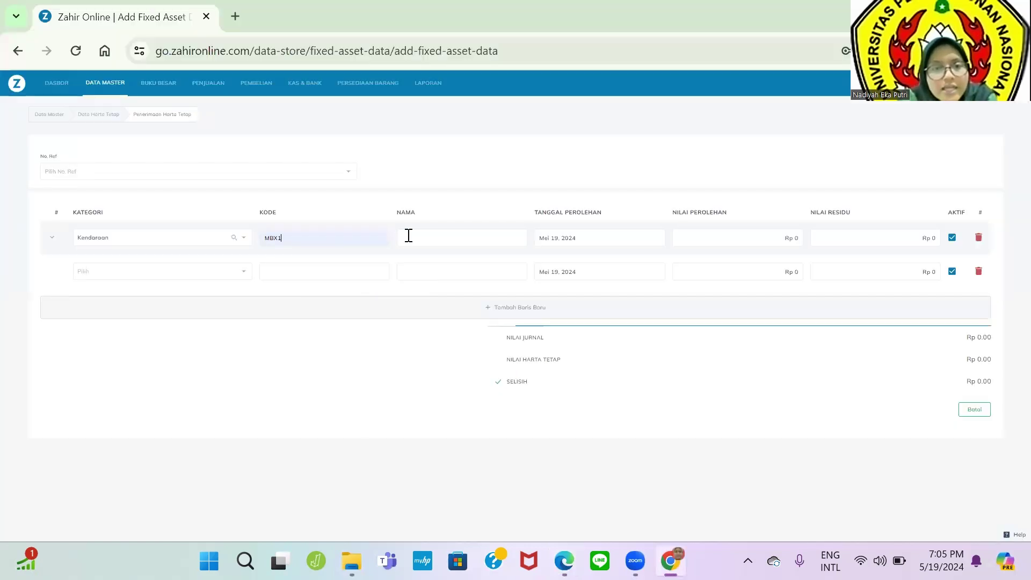
{"action": "left_click", "coordinate": [408, 236]}
{"action": "left_click", "coordinate": [463, 263]}
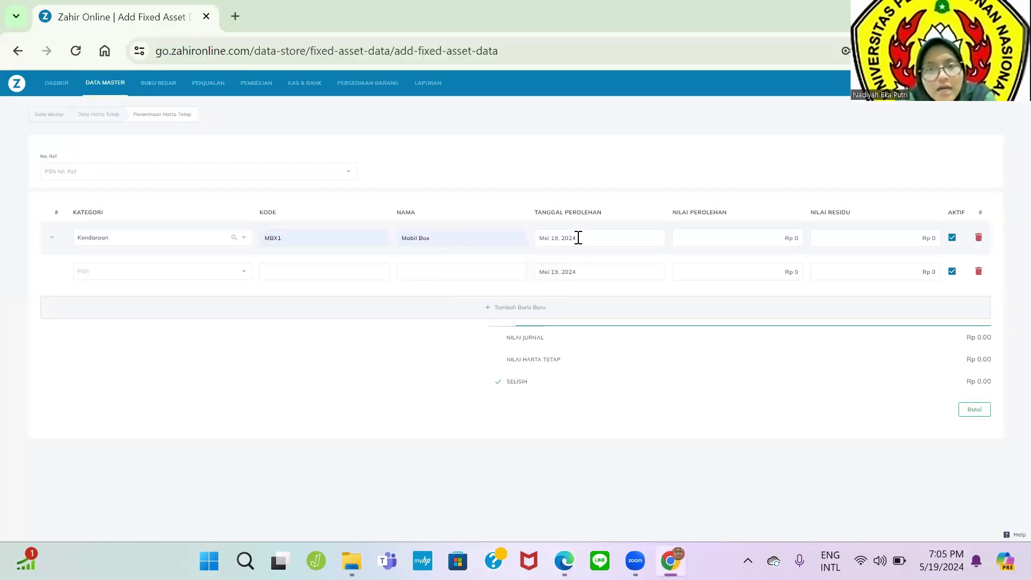
Step: Set the acquisition date of Mobil Box to January 1, 2021
{"action": "left_click", "coordinate": [578, 236]}
{"action": "left_click", "coordinate": [470, 227]}
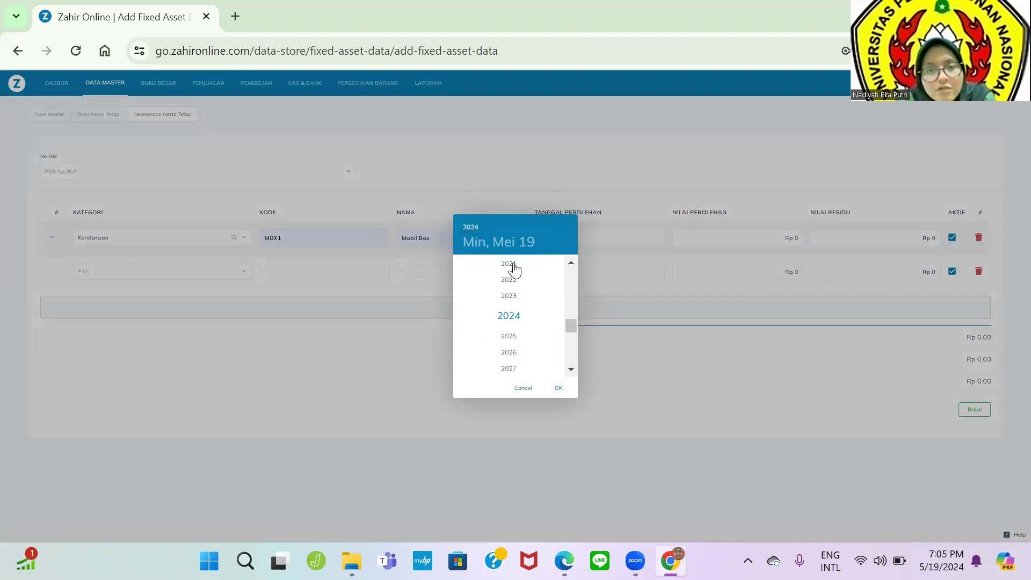
{"action": "left_click", "coordinate": [509, 264]}
{"action": "left_click", "coordinate": [458, 267]}
{"action": "left_click", "coordinate": [458, 268]}
{"action": "left_click", "coordinate": [458, 268]}
{"action": "left_click", "coordinate": [458, 268]}
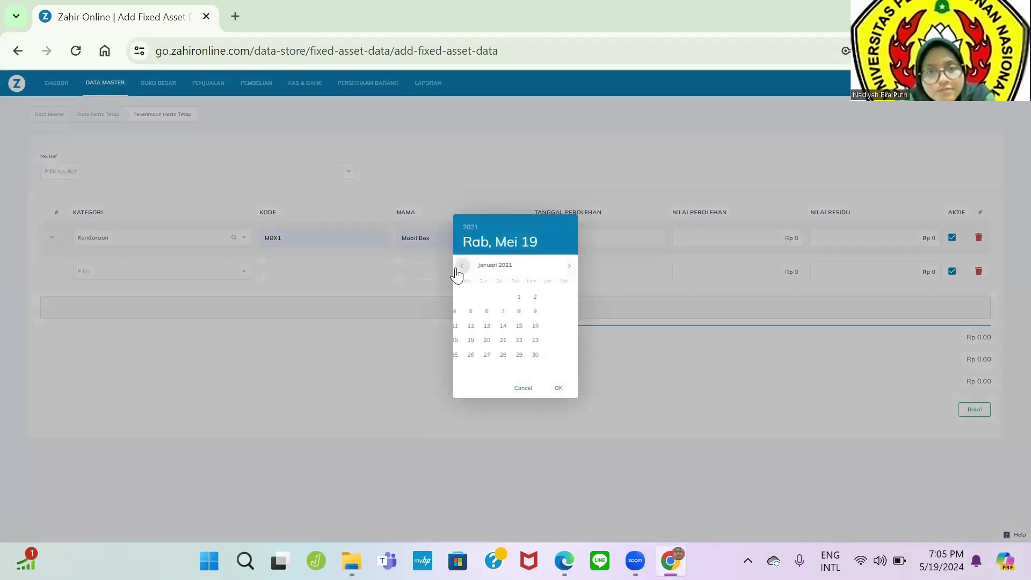
{"action": "left_click", "coordinate": [458, 267]}
{"action": "left_click", "coordinate": [457, 267]}
{"action": "left_click", "coordinate": [569, 265]}
{"action": "left_click", "coordinate": [569, 266]}
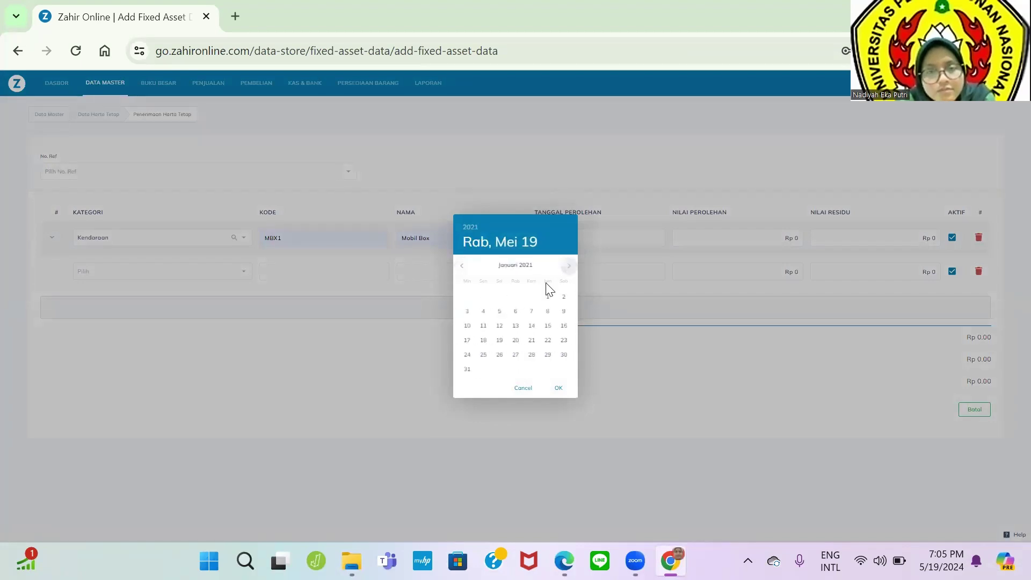
{"action": "left_click", "coordinate": [548, 297]}
Step: Look up the purchase price of Mobil Box in the module and set its acquisition value to Rp 220,000,000
{"action": "key", "text": "alt+Tab"}
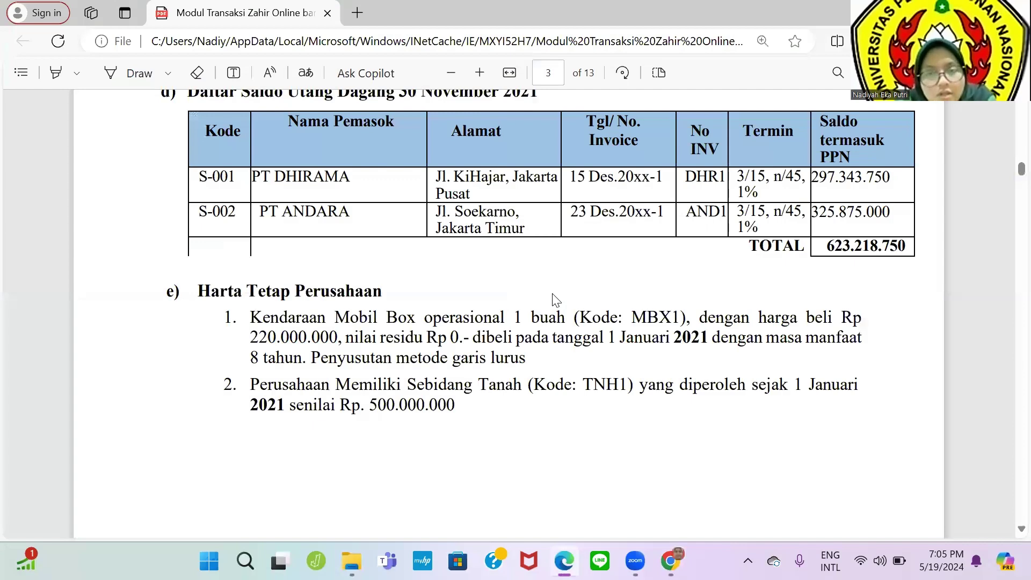
{"action": "key", "text": "alt+Tab"}
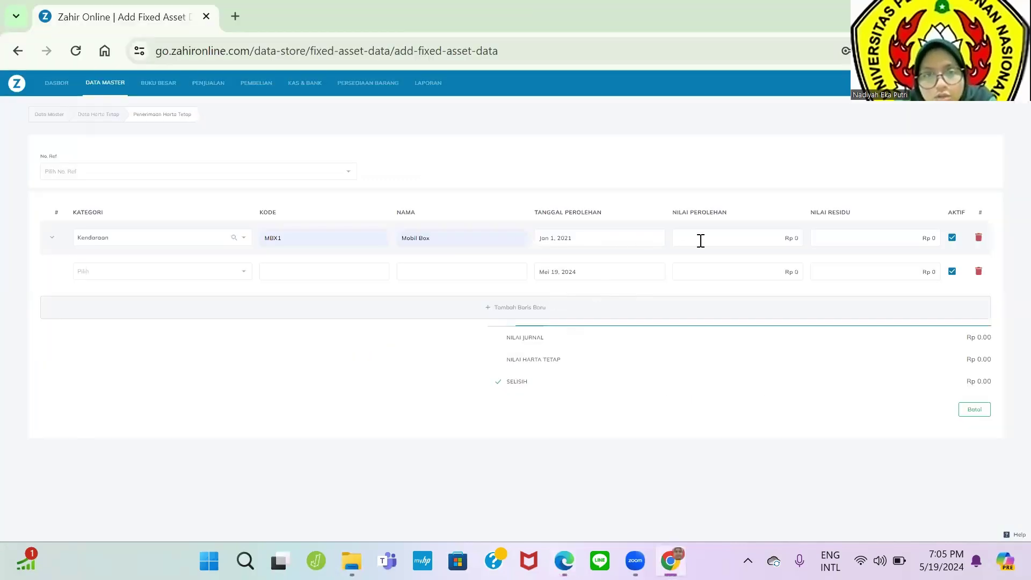
{"action": "key", "text": "alt+Tab"}
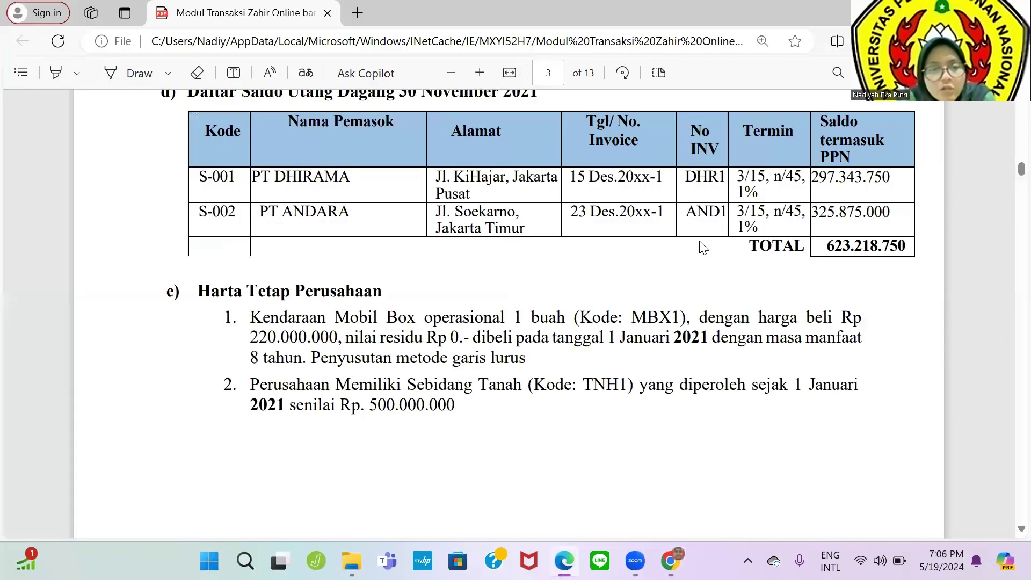
{"action": "key", "text": "alt+Tab"}
{"action": "type", "text": "0000"}
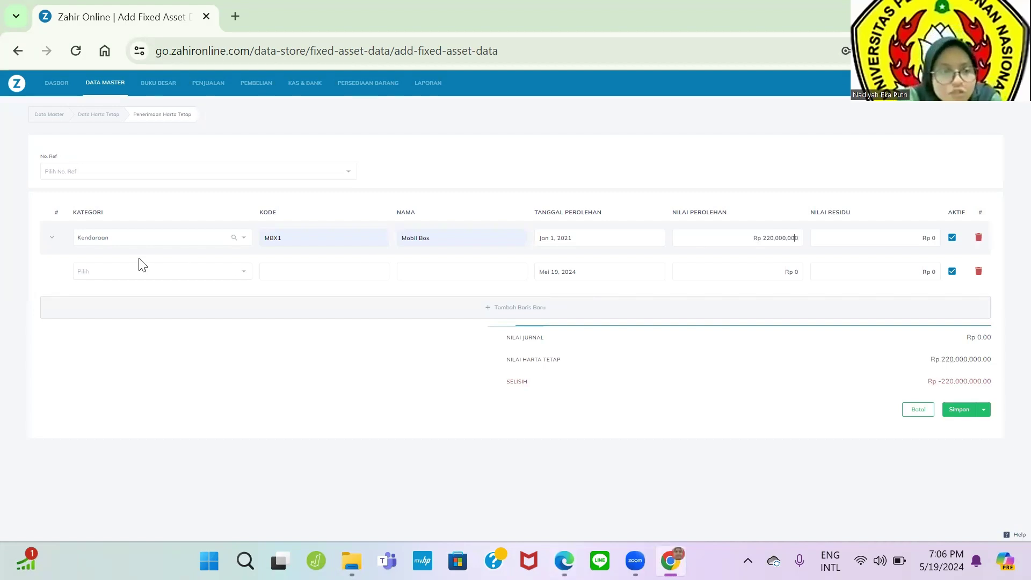
Step: Set the second row's category to Tanah and, following the module, enter code TNH1 and name Tanah
{"action": "left_click", "coordinate": [142, 273]}
{"action": "scroll", "coordinate": [150, 306], "scroll_direction": "down", "scroll_amount": 3}
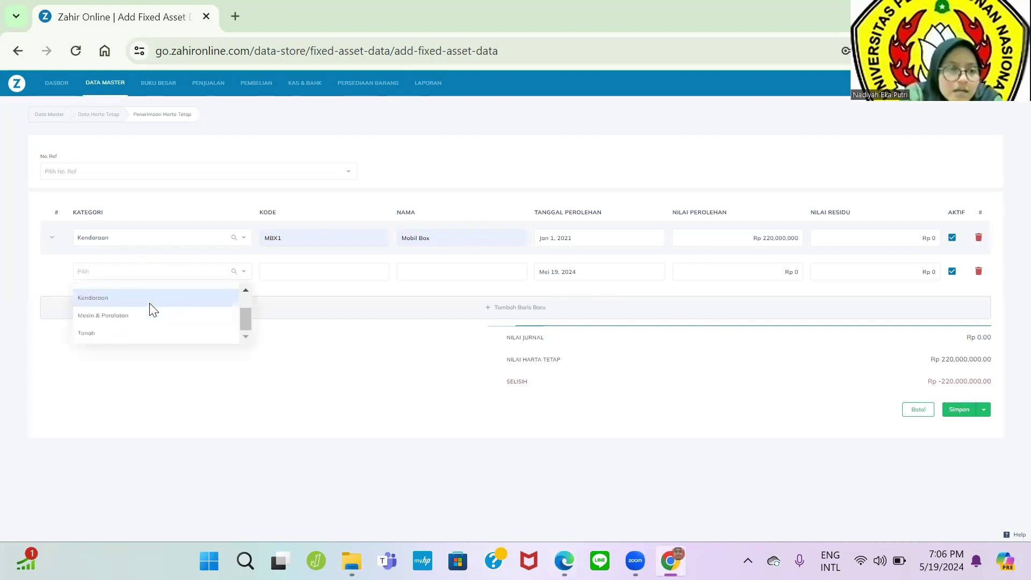
{"action": "left_click", "coordinate": [156, 334]}
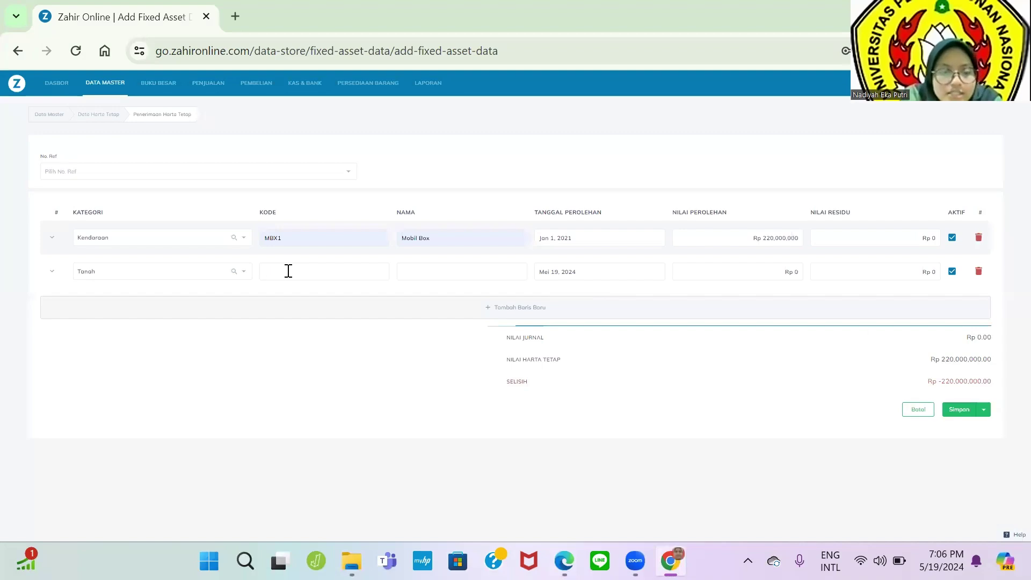
{"action": "key", "text": "alt+Tab"}
{"action": "key", "text": "alt+Tab"}
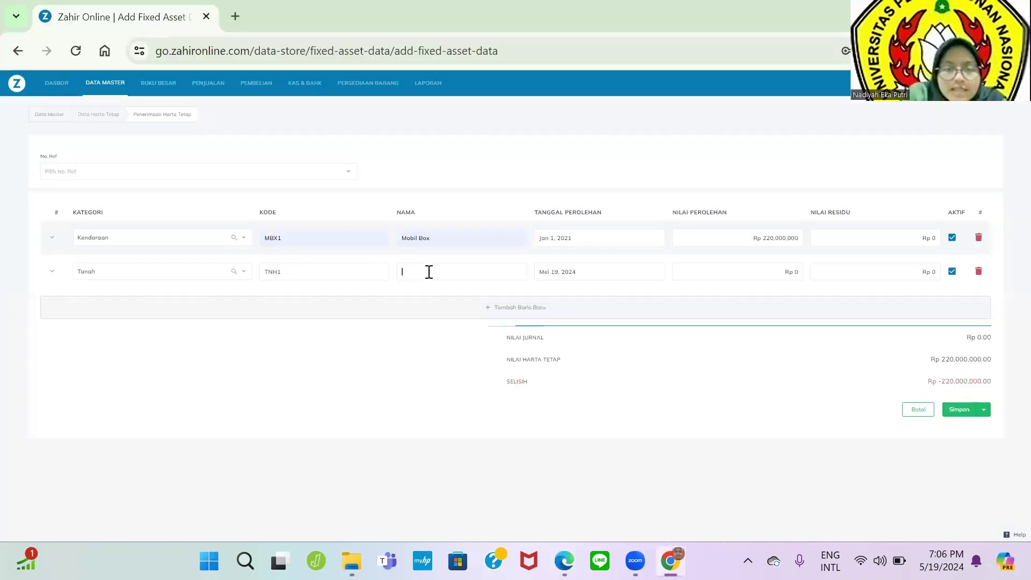
Step: Set the acquisition date of the Tanah asset to January 1, 2021
{"action": "left_click", "coordinate": [588, 273]}
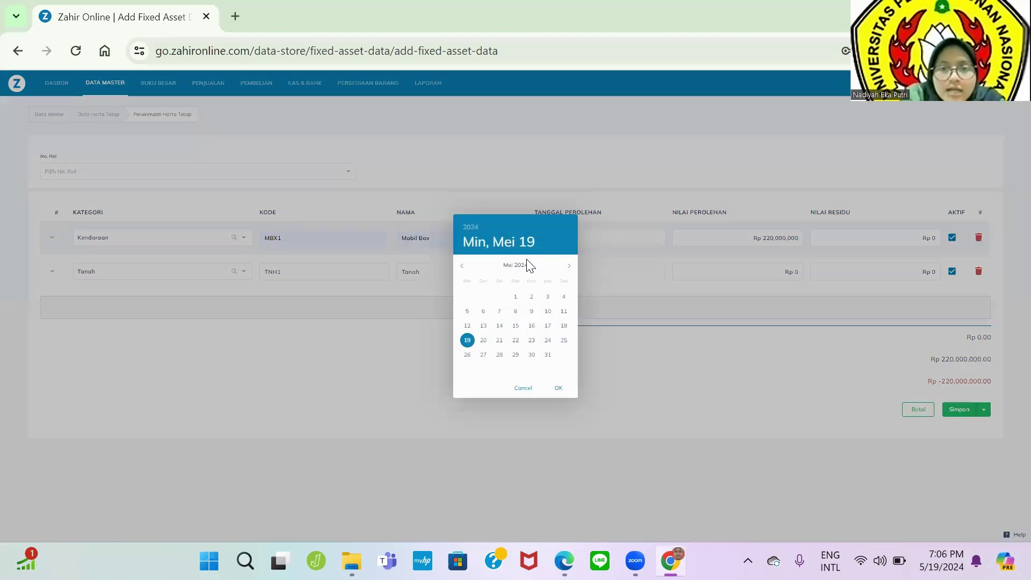
{"action": "left_click", "coordinate": [470, 227]}
{"action": "left_click", "coordinate": [518, 263]}
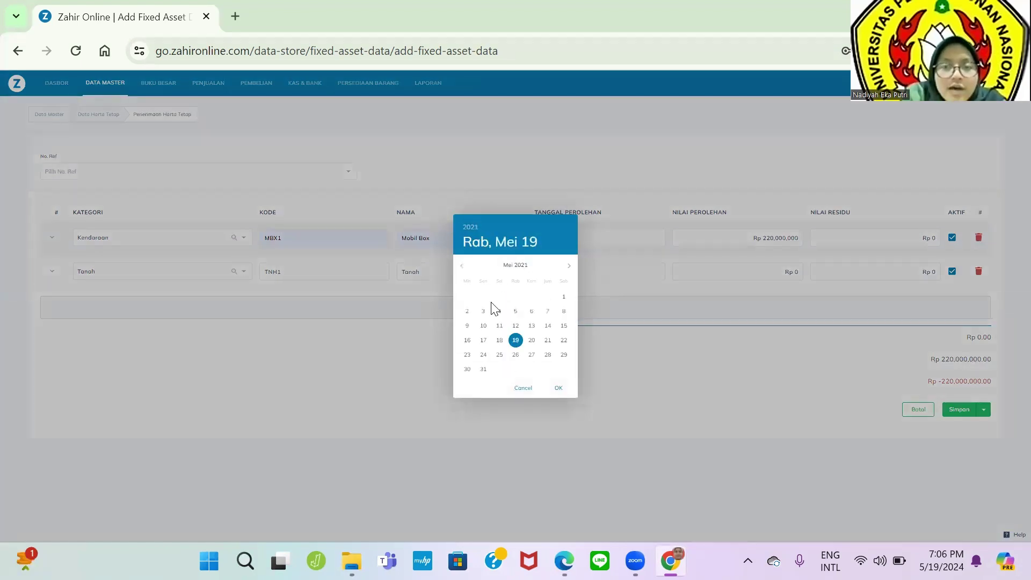
{"action": "left_click", "coordinate": [462, 266]}
{"action": "left_click", "coordinate": [462, 265]}
{"action": "left_click", "coordinate": [462, 266]}
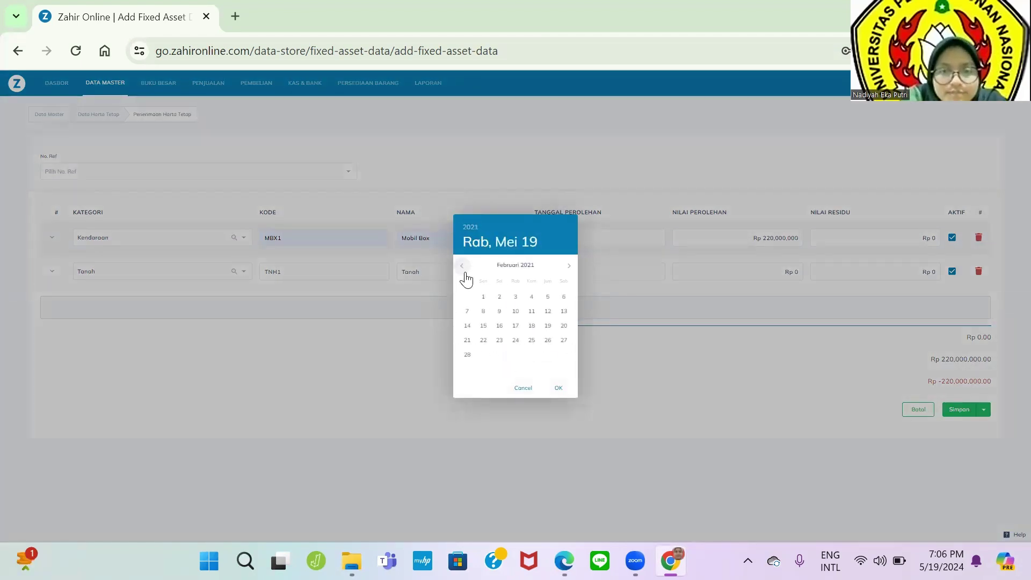
{"action": "left_click", "coordinate": [462, 266]}
{"action": "left_click", "coordinate": [547, 297]}
Step: Set the Tanah asset's acquisition value to Rp 500,000,000 as given in the module, and save both fixed assets
{"action": "left_click", "coordinate": [724, 275]}
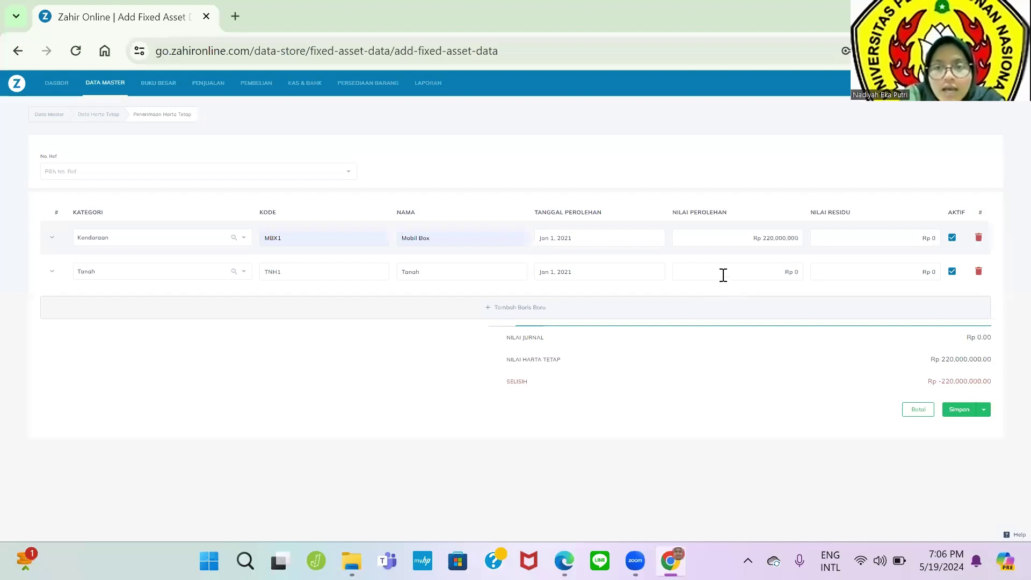
{"action": "key", "text": "alt+Tab"}
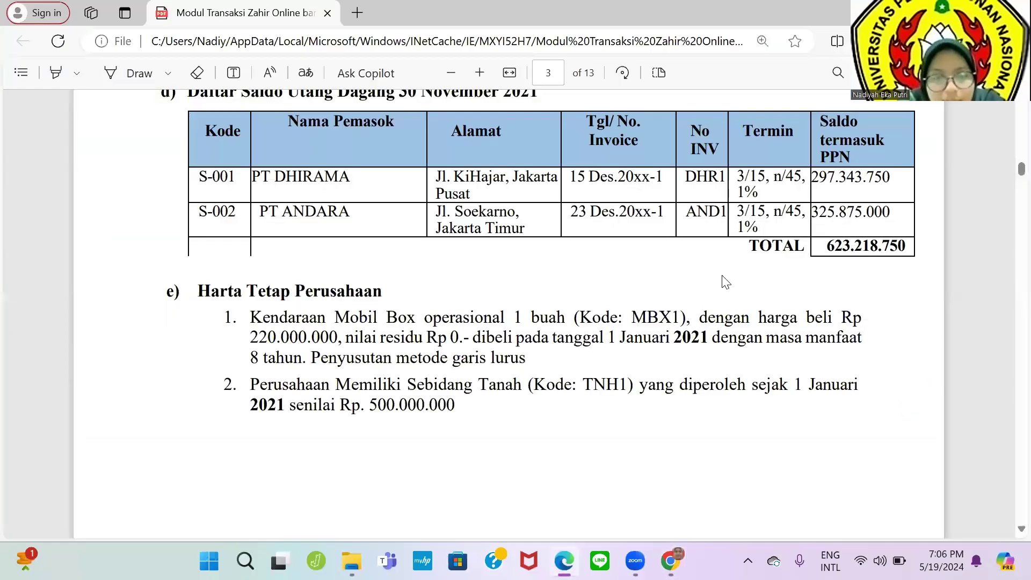
{"action": "key", "text": "alt+Tab"}
{"action": "type", "text": "500000000"}
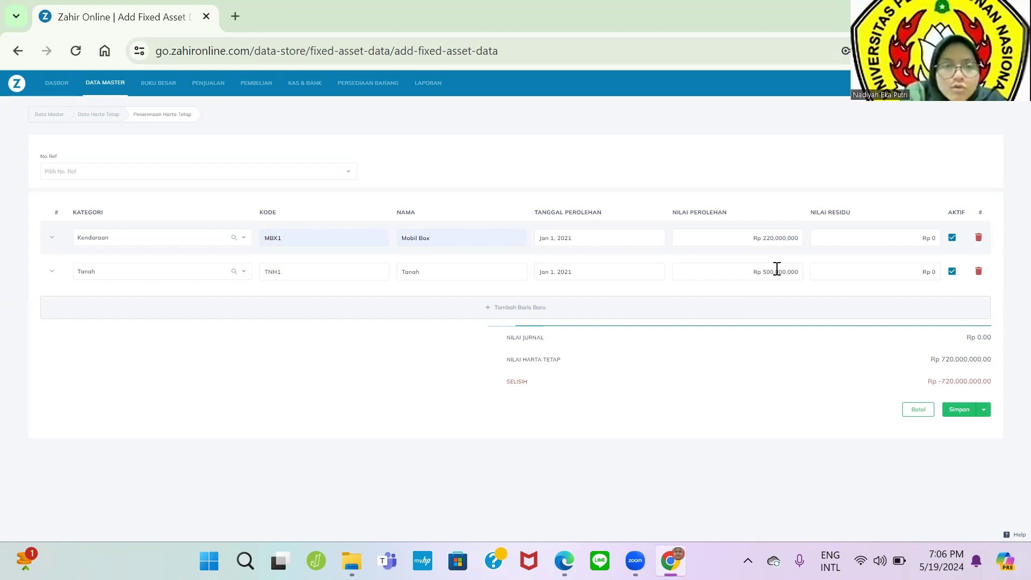
{"action": "left_click", "coordinate": [955, 410]}
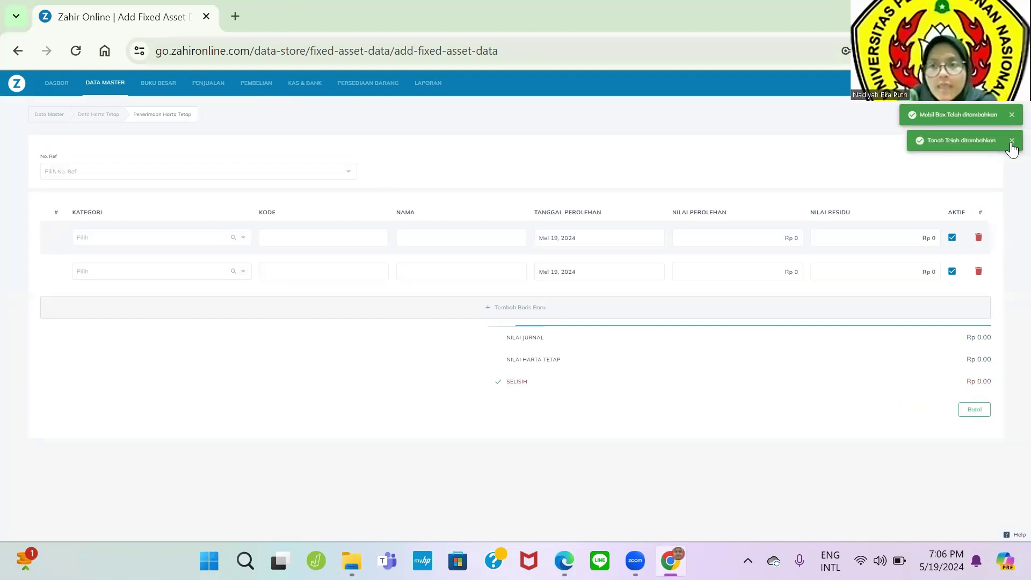
Step: Dismiss the save notifications and return to the Data Harta Tetap list through the master data overview
{"action": "left_click", "coordinate": [1012, 140]}
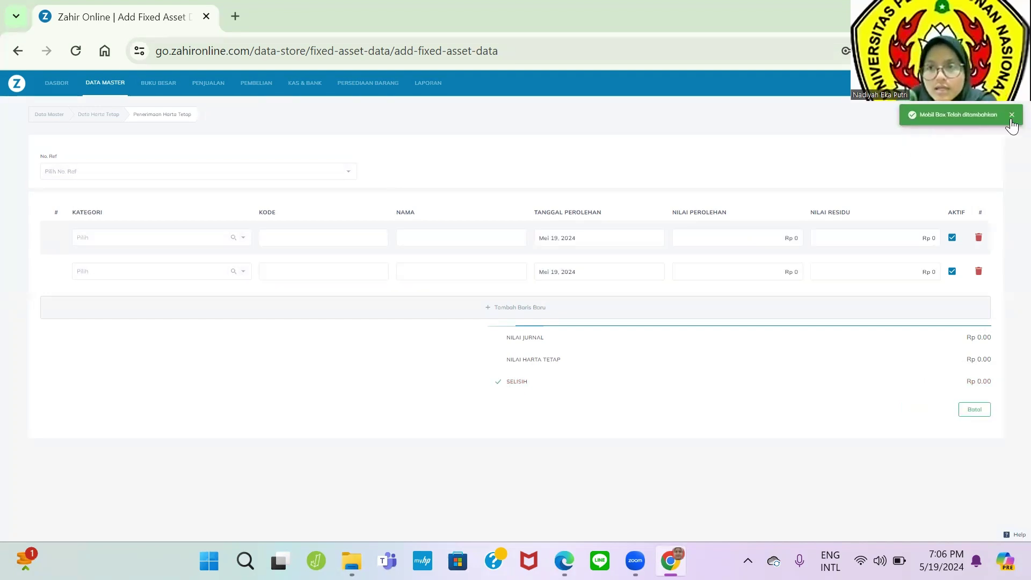
{"action": "left_click", "coordinate": [1012, 119]}
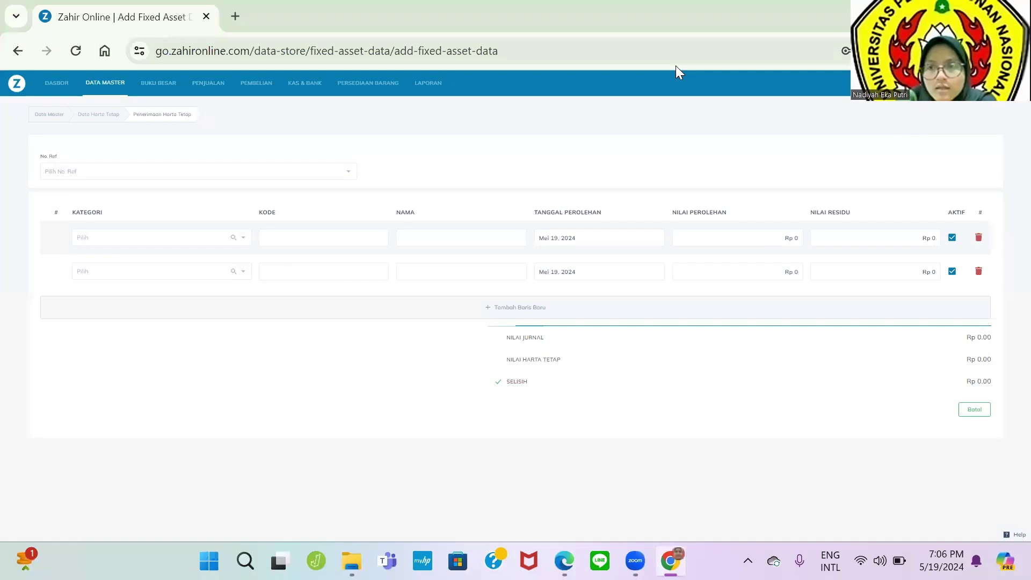
{"action": "left_click", "coordinate": [115, 92]}
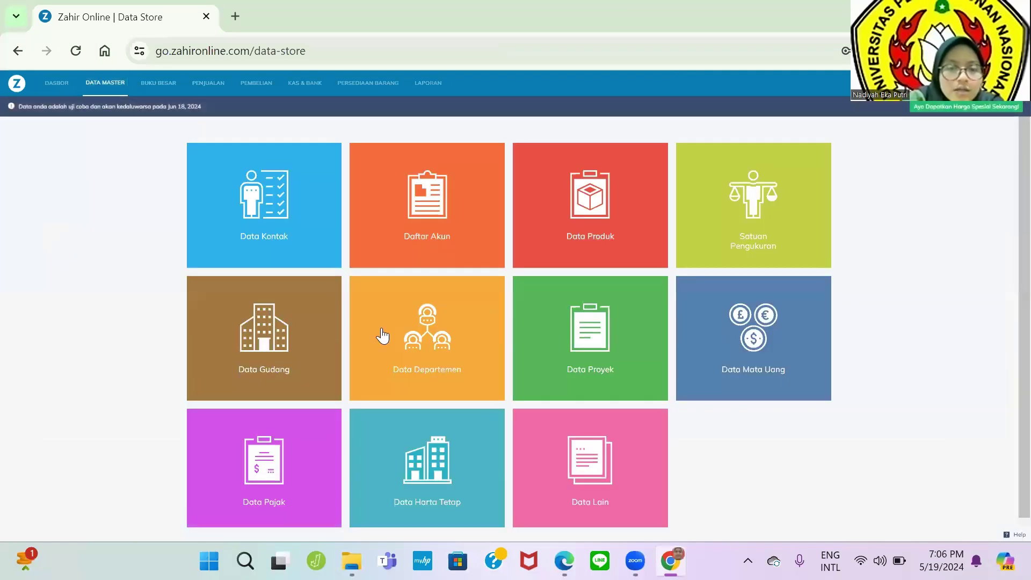
{"action": "left_click", "coordinate": [430, 461]}
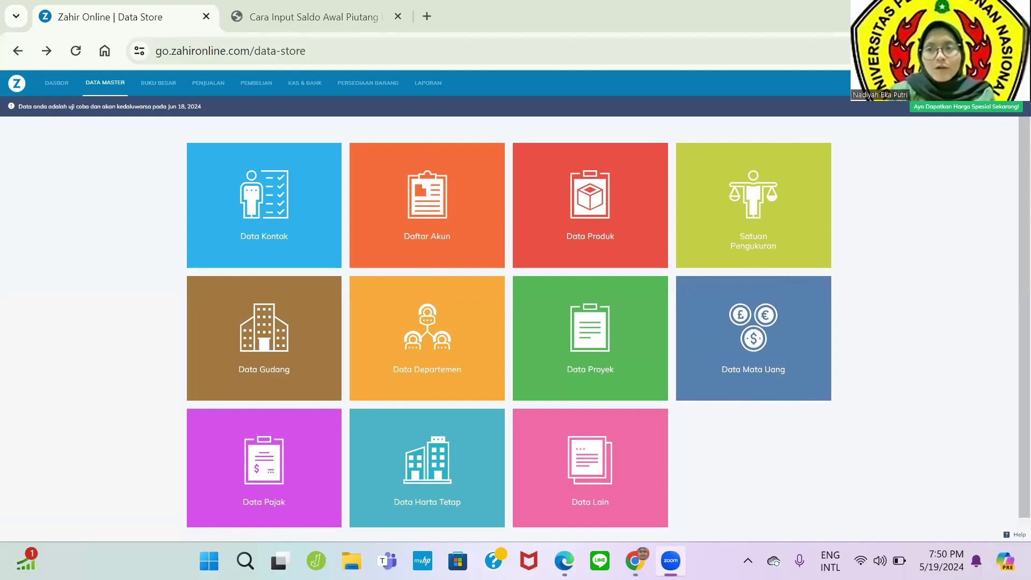
Step: Open the Saldo Awal settings for Piutang and start a new accounts receivable opening balance entry
{"action": "left_click", "coordinate": [1011, 83]}
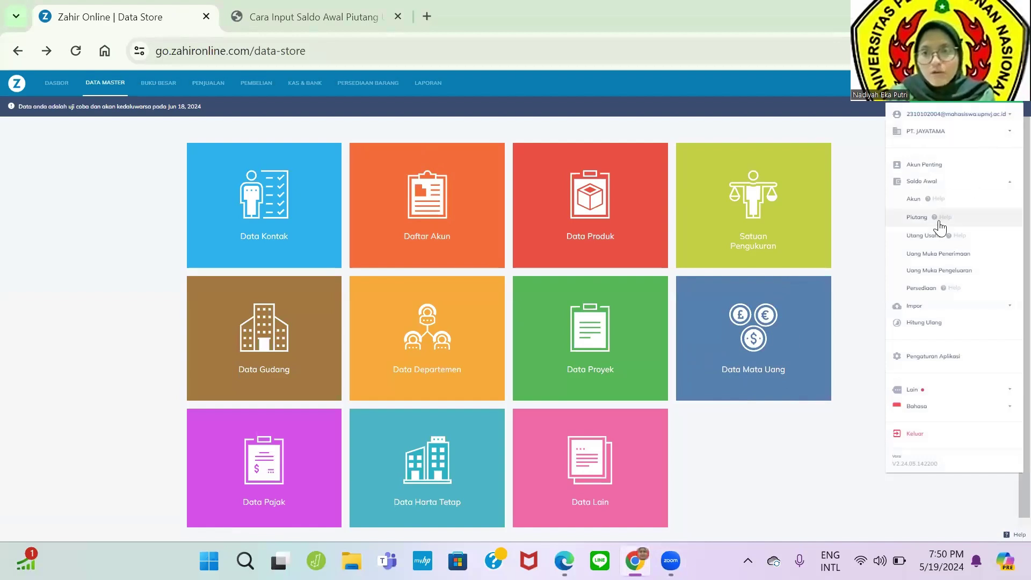
{"action": "left_click", "coordinate": [920, 217]}
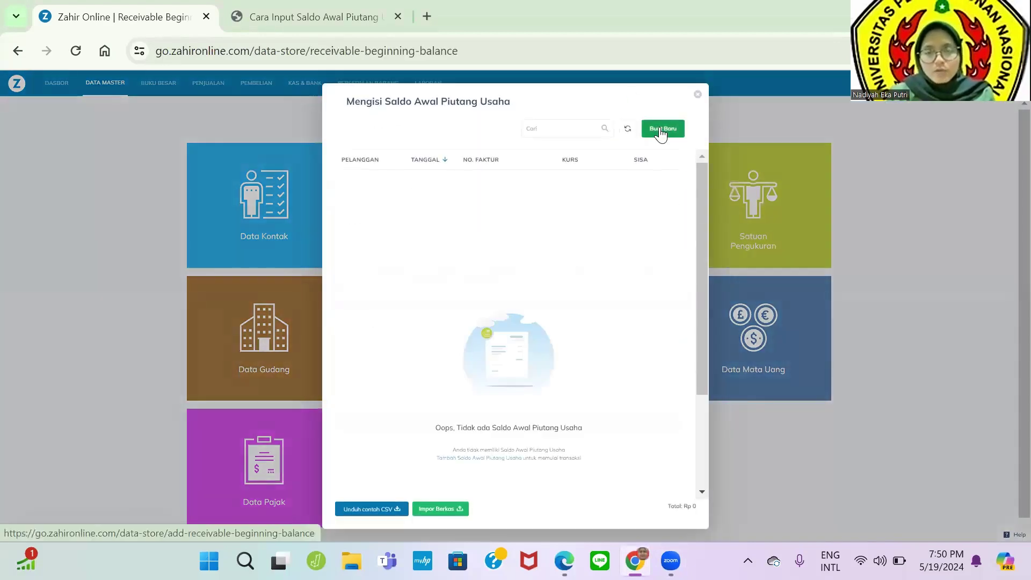
{"action": "left_click", "coordinate": [661, 131]}
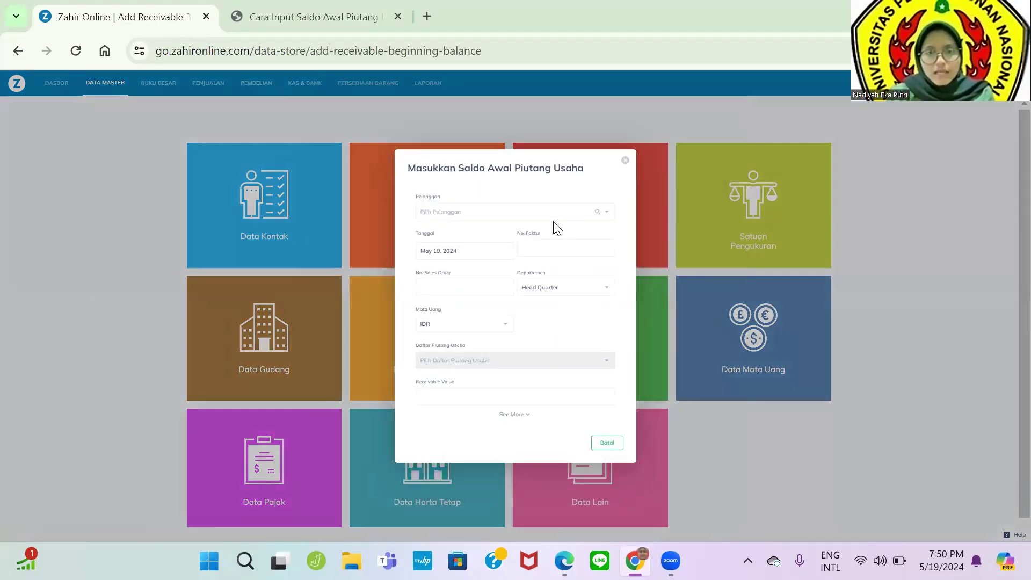
Step: Select TOKO ARMIDA as the customer of the receivable opening balance, following the module's Daftar Saldo Piutang Dagang table
{"action": "left_click", "coordinate": [534, 211]}
{"action": "left_click", "coordinate": [535, 212]}
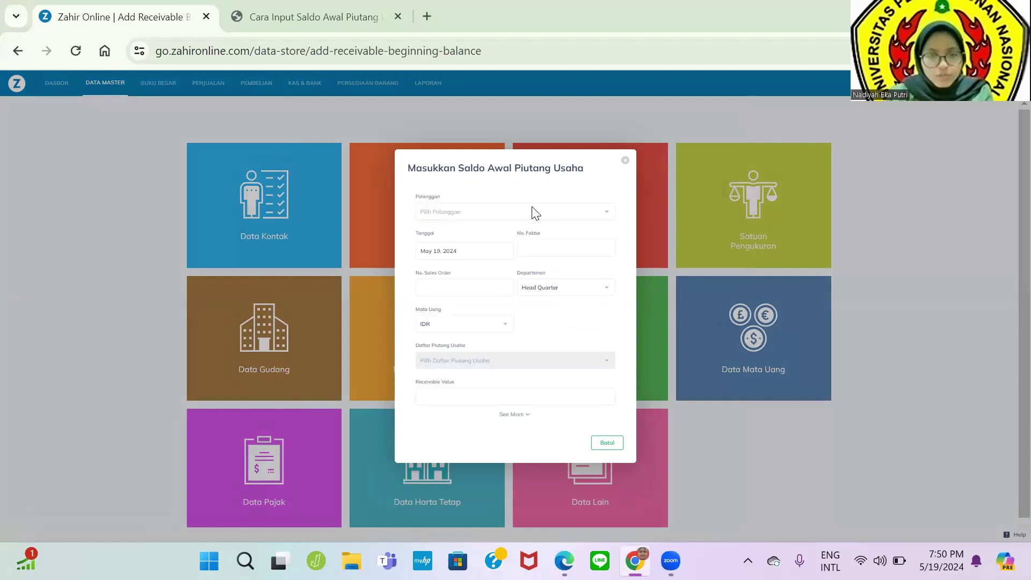
{"action": "key", "text": "alt+Tab"}
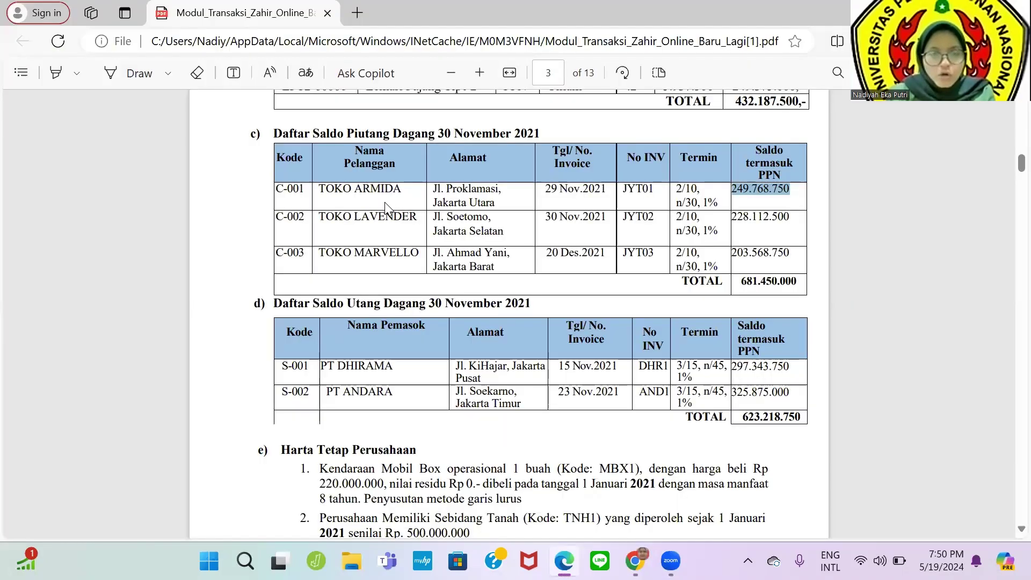
{"action": "key", "text": "alt+Tab"}
{"action": "key", "text": "alt+Tab"}
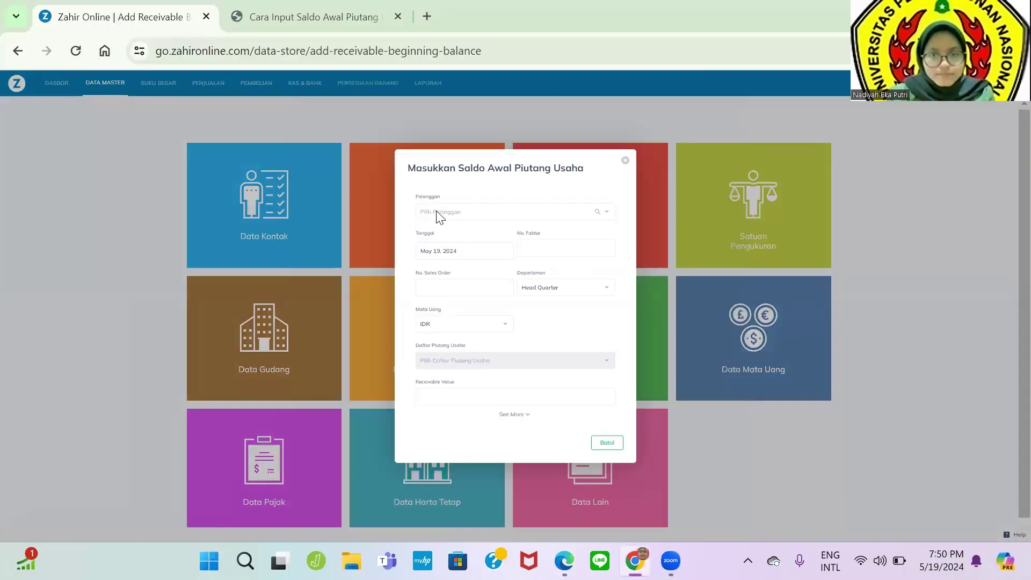
{"action": "left_click", "coordinate": [437, 213]}
{"action": "left_click", "coordinate": [466, 272]}
Step: Set the date of TOKO ARMIDA's opening balance to November 29, 2021, as listed in the module
{"action": "key", "text": "alt+Tab"}
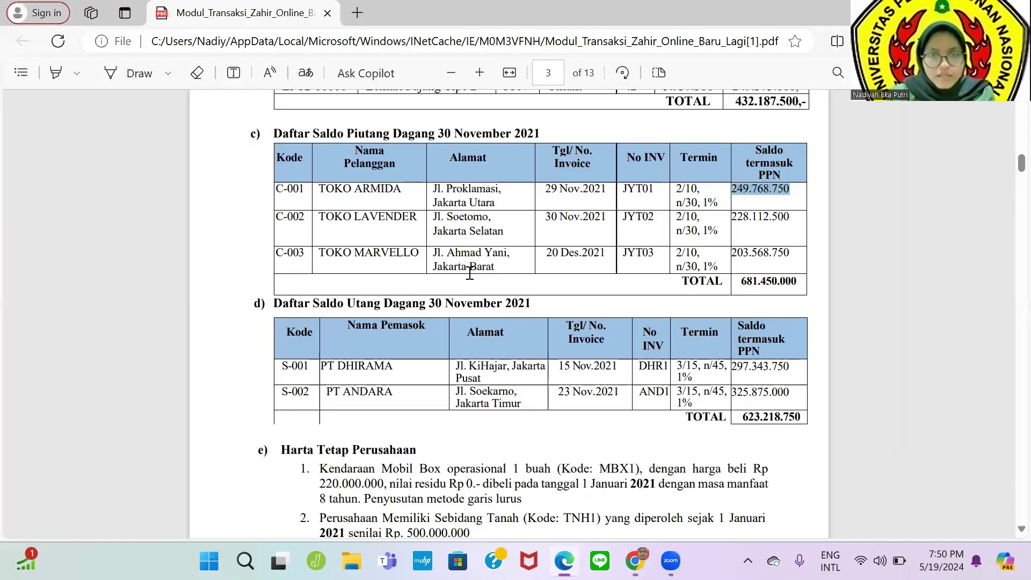
{"action": "key", "text": "alt+Tab"}
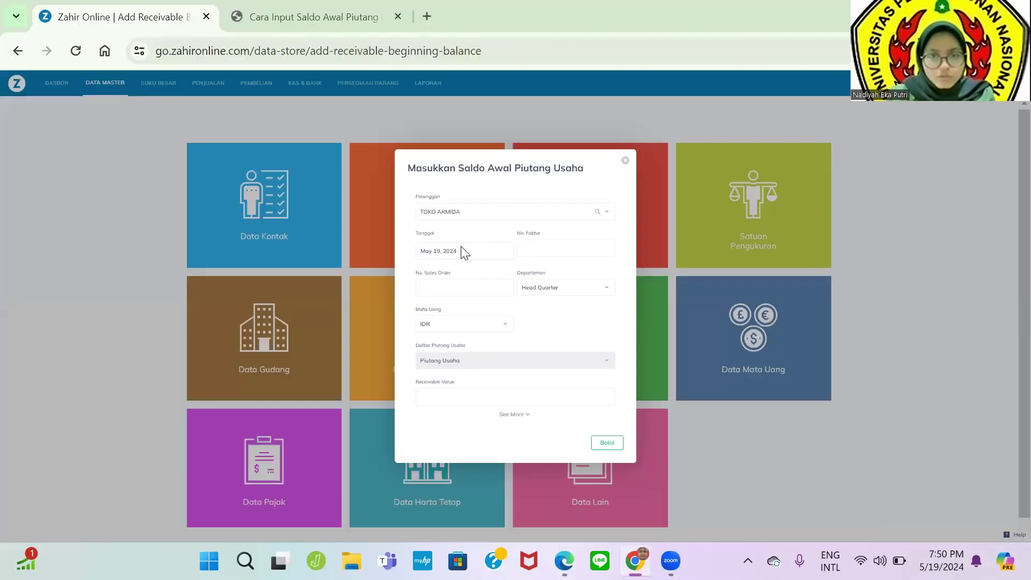
{"action": "left_click", "coordinate": [465, 253]}
{"action": "left_click", "coordinate": [471, 227]}
{"action": "left_click", "coordinate": [510, 264]}
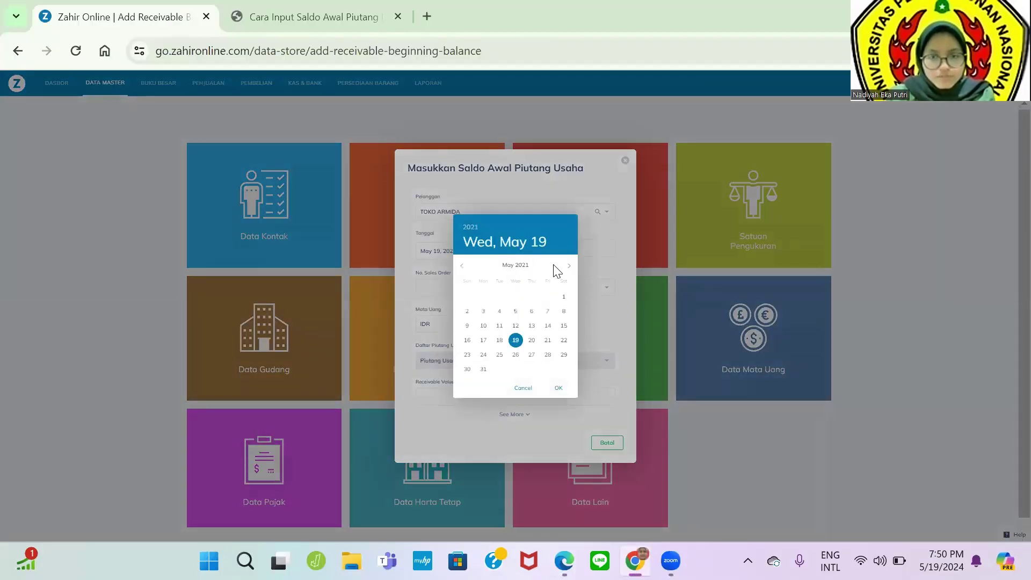
{"action": "left_click", "coordinate": [568, 267]}
{"action": "left_click", "coordinate": [568, 267]}
{"action": "left_click", "coordinate": [567, 267]}
{"action": "left_click", "coordinate": [568, 267]}
{"action": "left_click", "coordinate": [568, 267]}
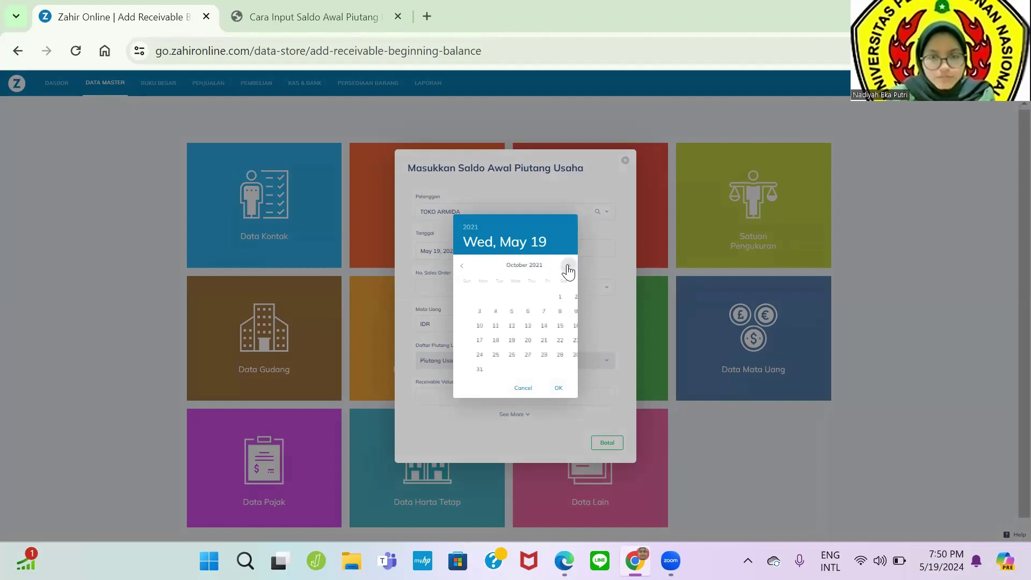
{"action": "left_click", "coordinate": [567, 267]}
{"action": "left_click", "coordinate": [484, 355]}
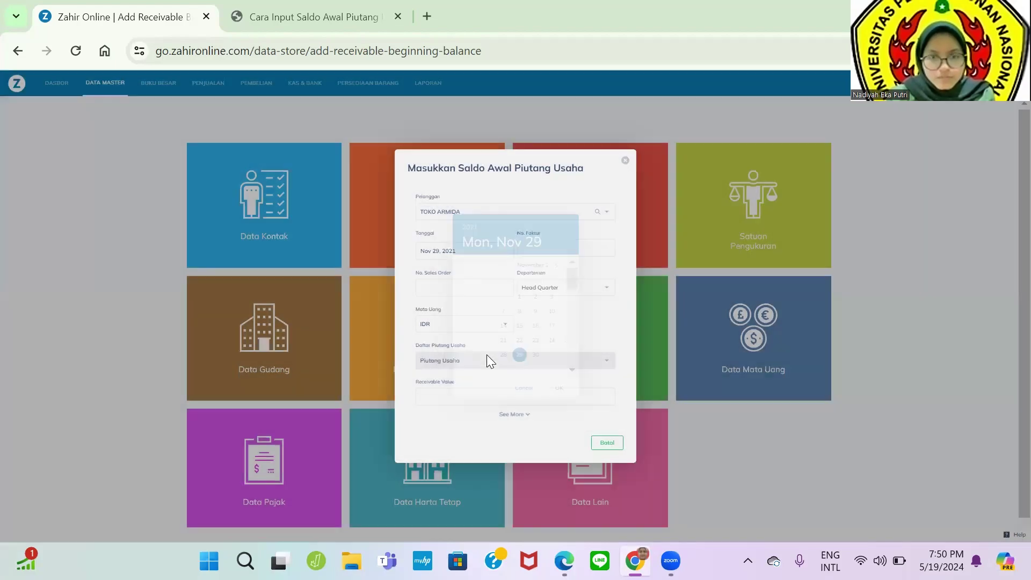
Step: Enter JYT01 from the module as the invoice number of the TOKO ARMIDA balance
{"action": "key", "text": "alt+Tab"}
{"action": "key", "text": "alt+Tab"}
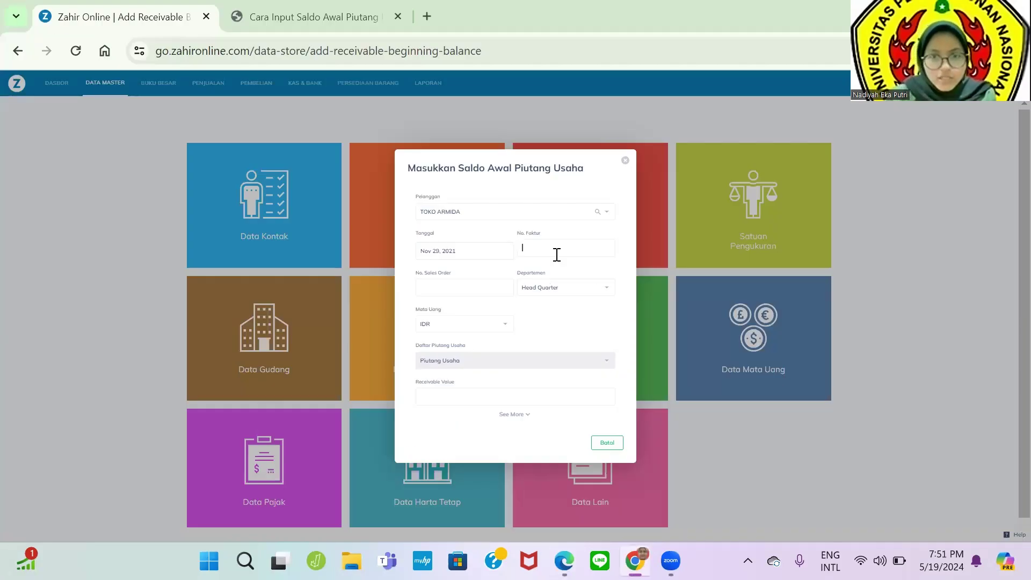
{"action": "left_click", "coordinate": [557, 255]}
{"action": "type", "text": "JYT01"}
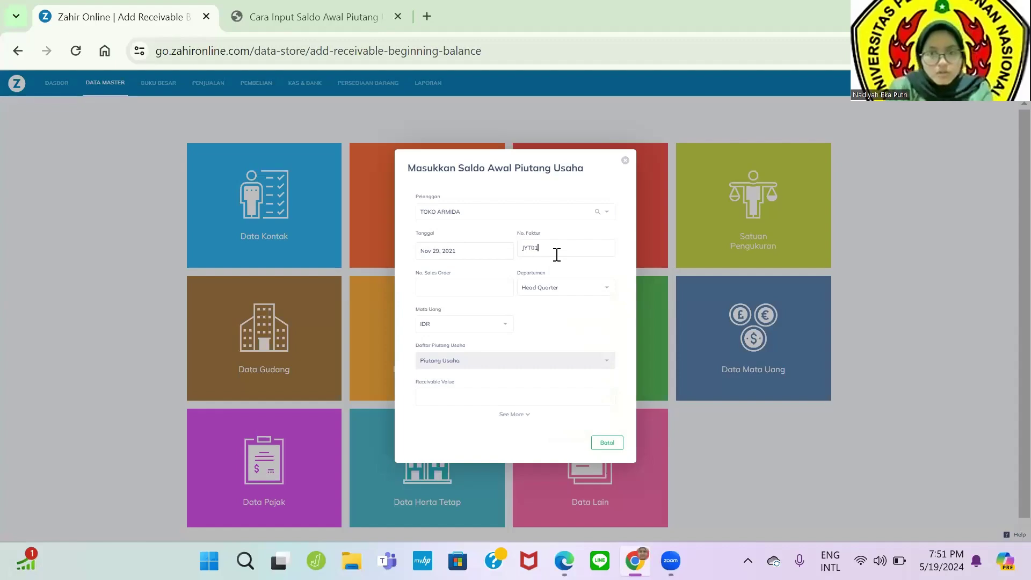
Step: Copy TOKO ARMIDA's balance of 249.768.750 from the module into the entry's receivable value
{"action": "left_click", "coordinate": [473, 394]}
{"action": "key", "text": "alt+Tab"}
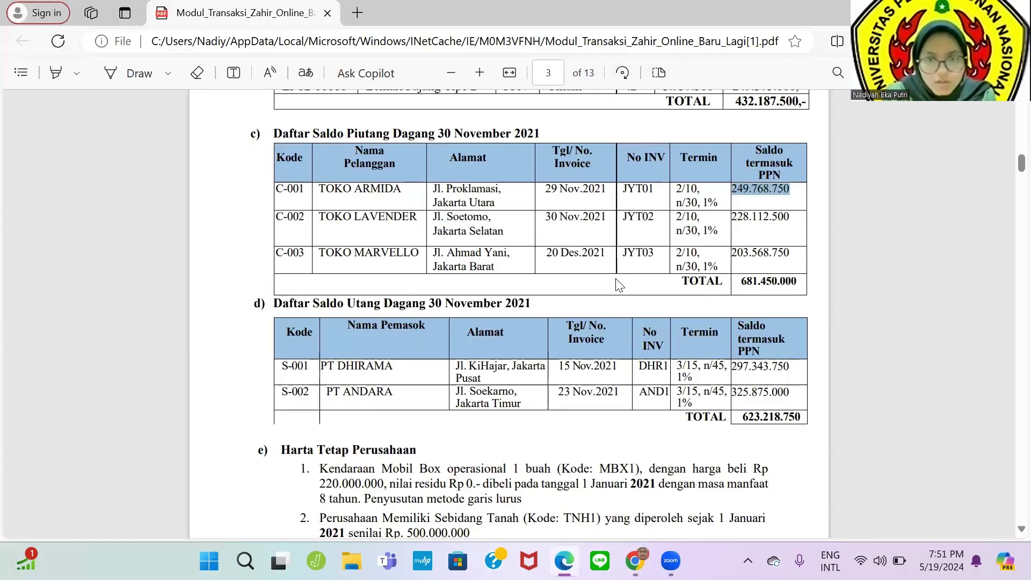
{"action": "double_click", "coordinate": [735, 189]}
{"action": "left_click", "coordinate": [795, 192]}
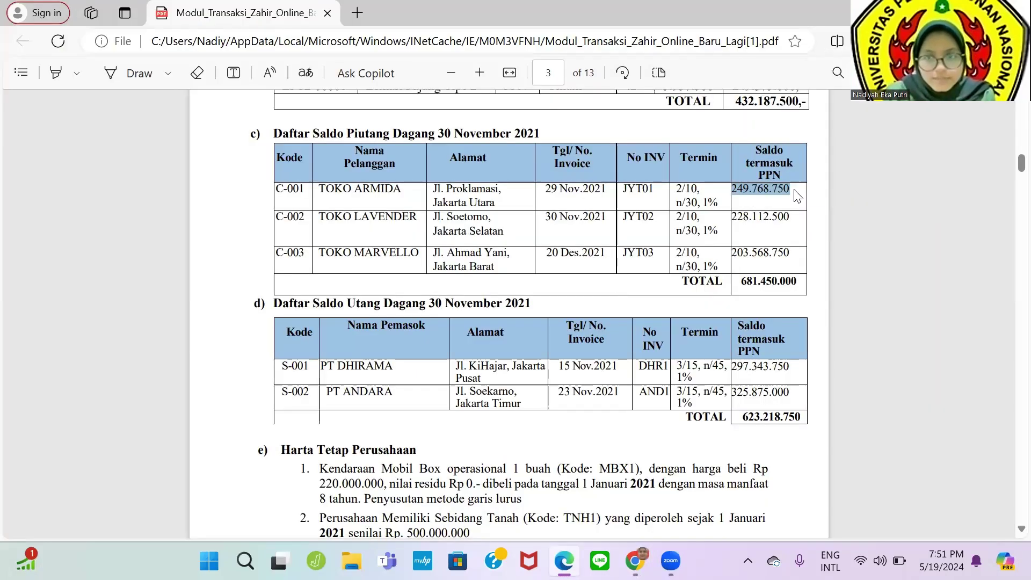
{"action": "key", "text": "ctrl+shift+period"}
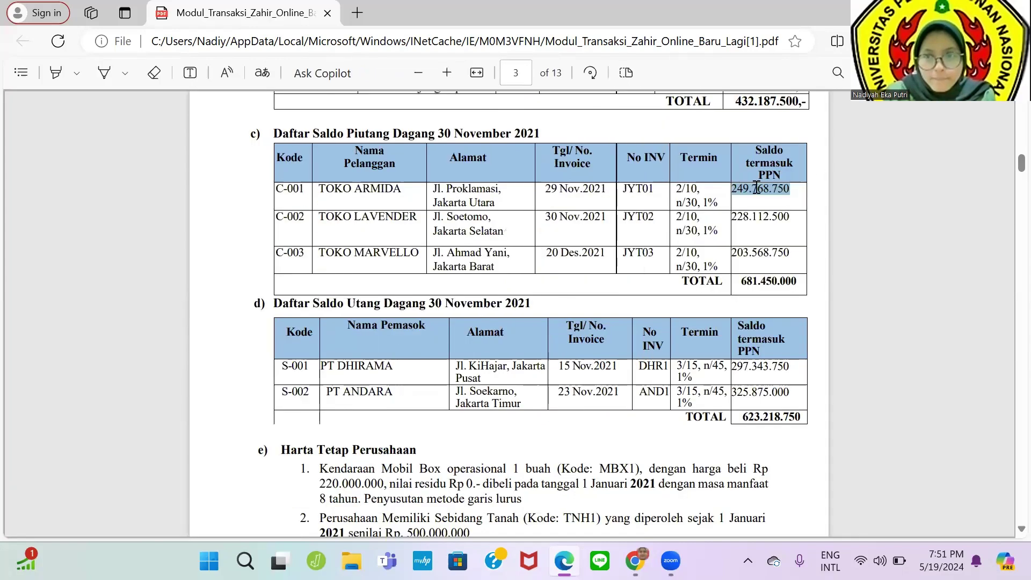
{"action": "left_click", "coordinate": [741, 191]}
{"action": "double_click", "coordinate": [778, 187]}
{"action": "key", "text": "ctrl+c"}
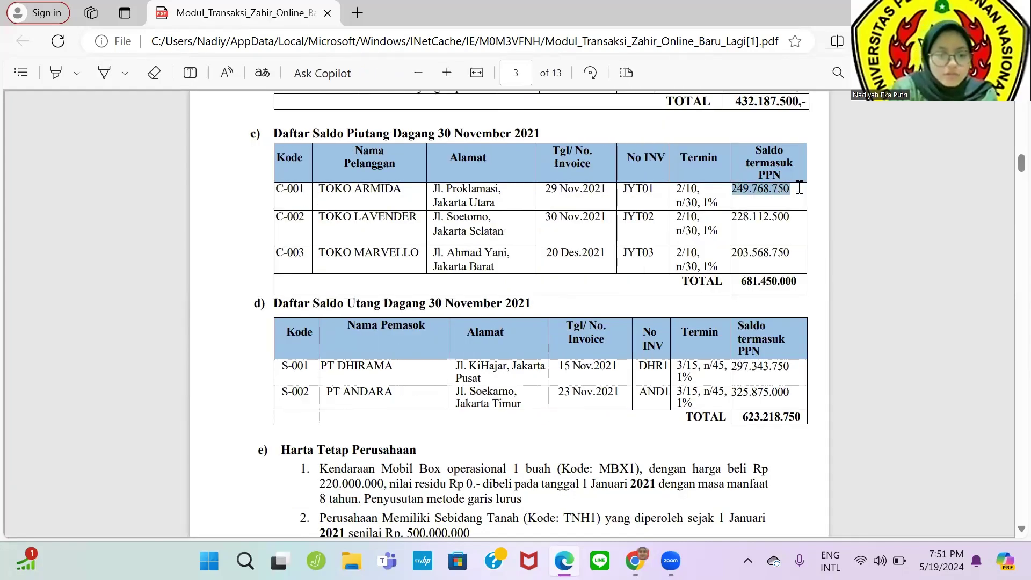
{"action": "key", "text": "alt+Tab"}
{"action": "key", "text": "ctrl+v"}
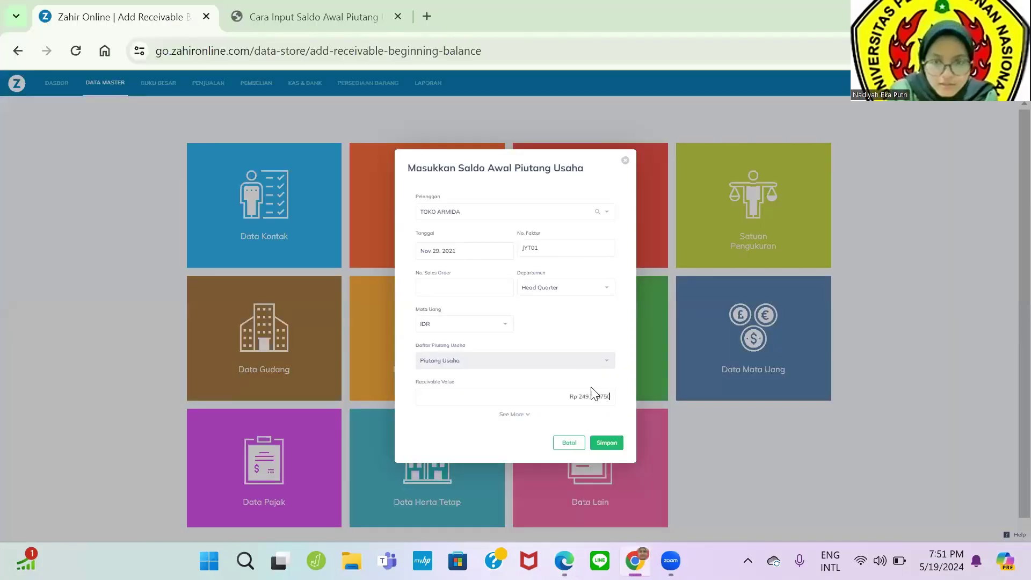
Step: Set TOKO ARMIDA's terms to 10 discount days, 30 due days, 2% early discount and 1% late penalty, and save the entry
{"action": "left_click", "coordinate": [527, 417]}
{"action": "left_click", "coordinate": [434, 421]}
{"action": "type", "text": "1"}
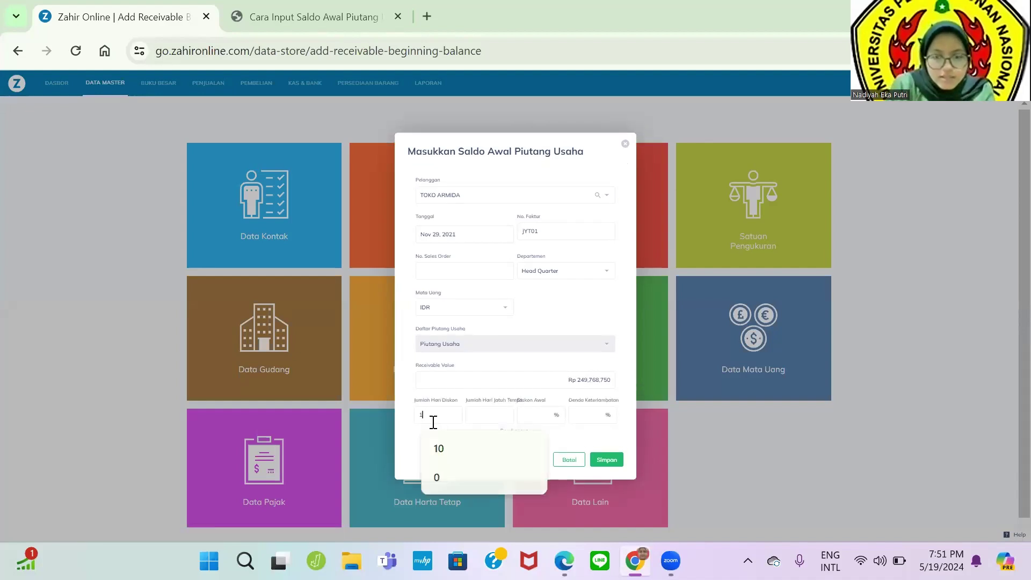
{"action": "type", "text": "0"}
{"action": "key", "text": "Tab"}
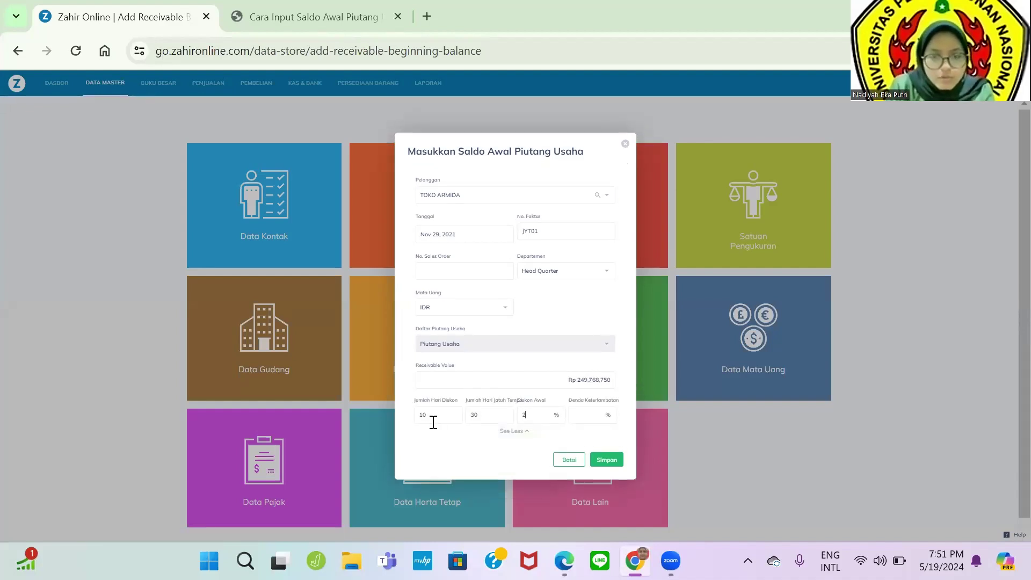
{"action": "key", "text": "alt+Tab"}
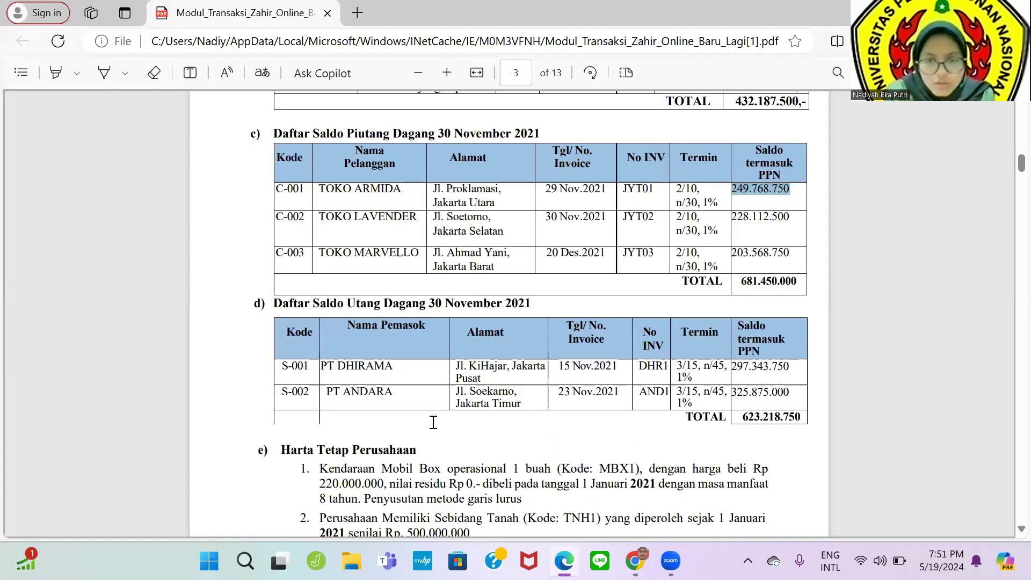
{"action": "key", "text": "alt+Tab"}
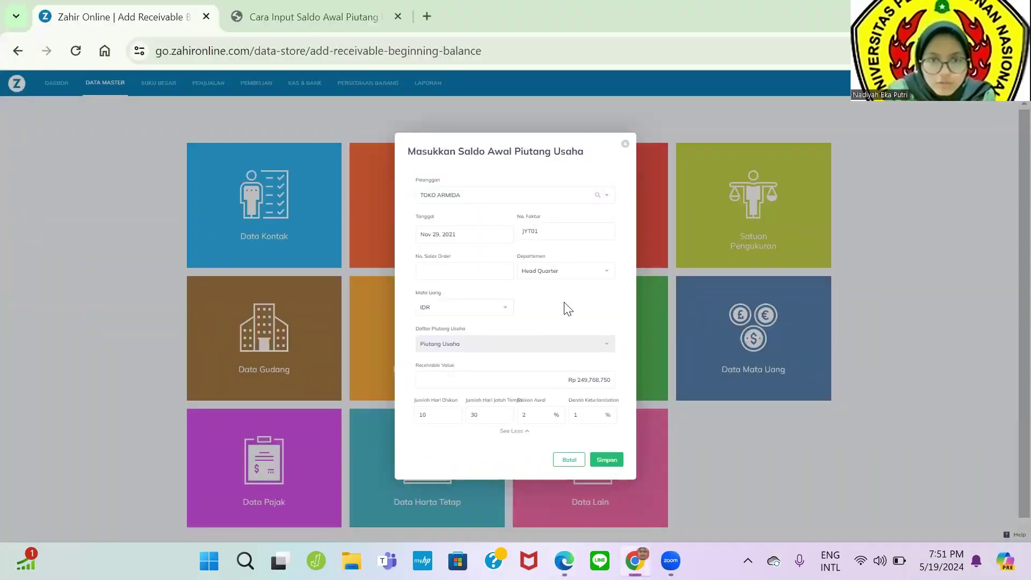
{"action": "left_click", "coordinate": [600, 462]}
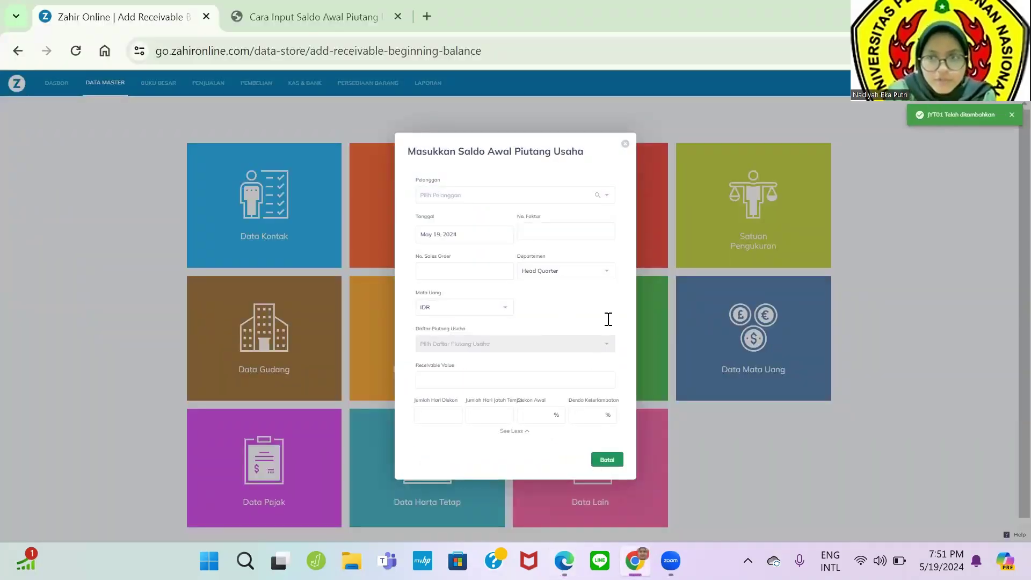
Step: Select TOKO LAVENDER, the second customer in the module's receivables table, for the next opening balance entry
{"action": "left_click", "coordinate": [522, 195]}
{"action": "key", "text": "alt+Tab"}
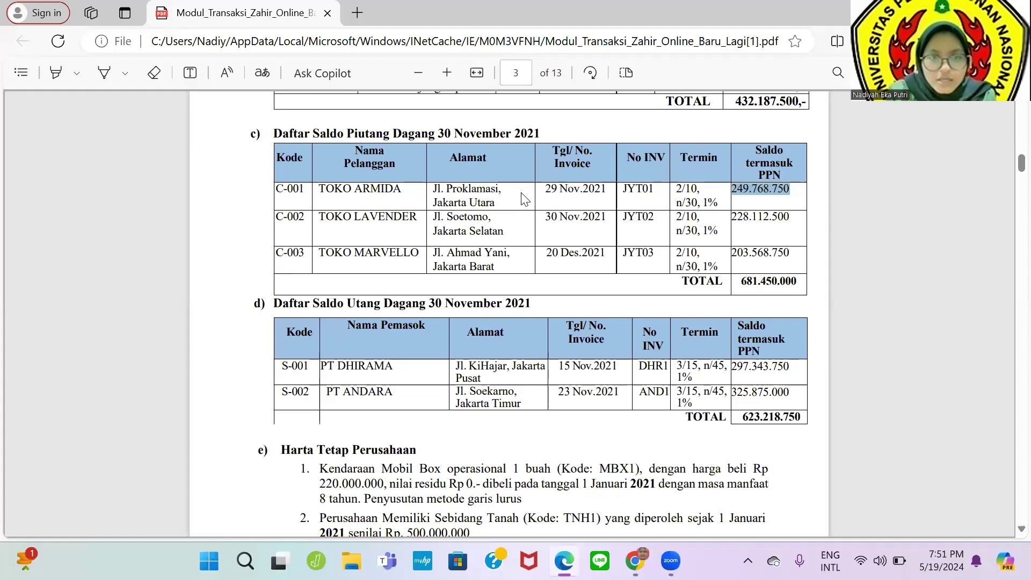
{"action": "key", "text": "alt+Tab"}
{"action": "left_click", "coordinate": [523, 196]}
{"action": "scroll", "coordinate": [523, 246], "scroll_direction": "down", "scroll_amount": 1}
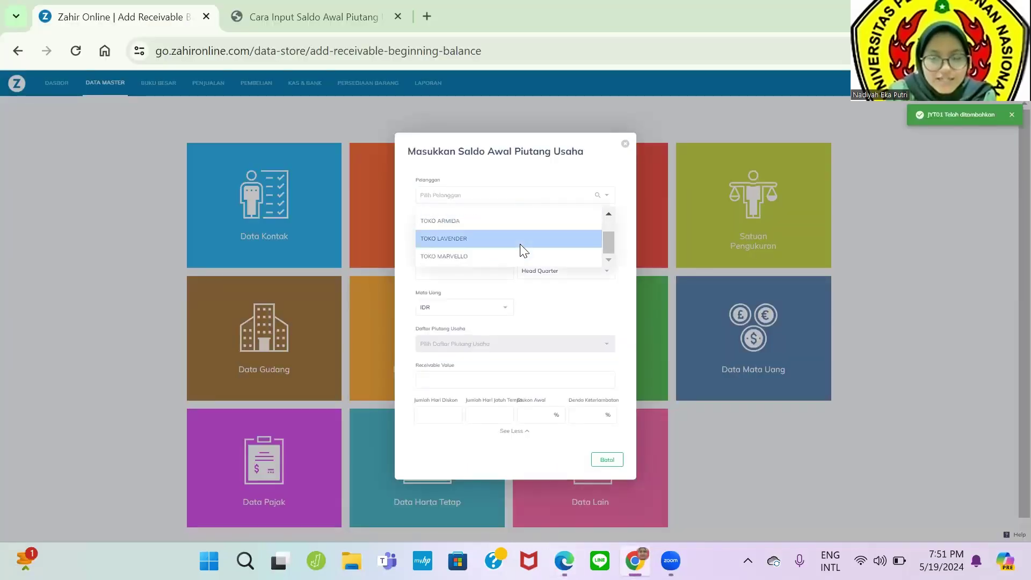
{"action": "left_click", "coordinate": [524, 238]}
Step: Set the date of TOKO LAVENDER's opening balance to November 30, 2021, as listed in the module
{"action": "key", "text": "alt+Tab"}
{"action": "key", "text": "alt+Tab"}
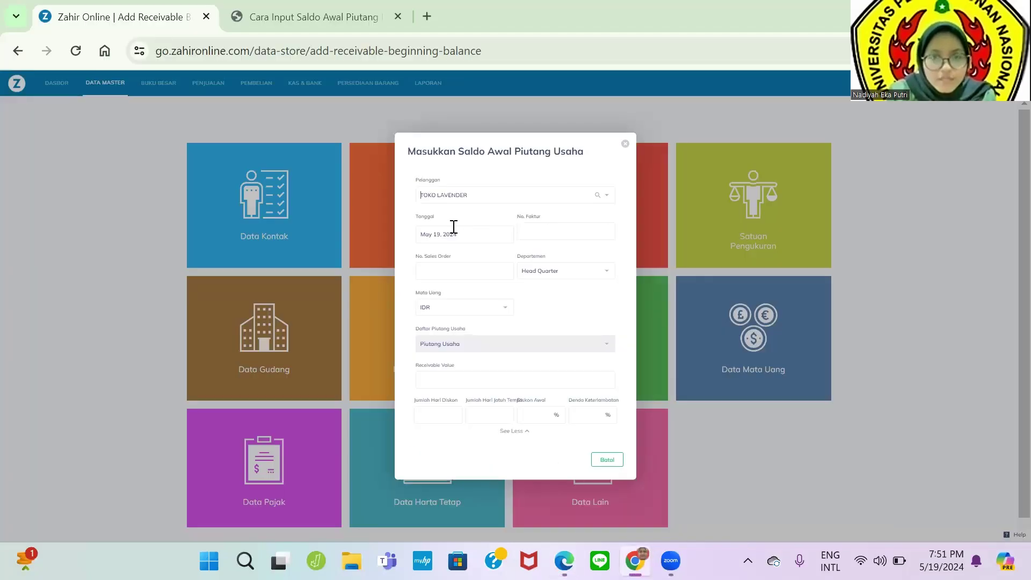
{"action": "left_click", "coordinate": [455, 235]}
{"action": "left_click", "coordinate": [473, 226]}
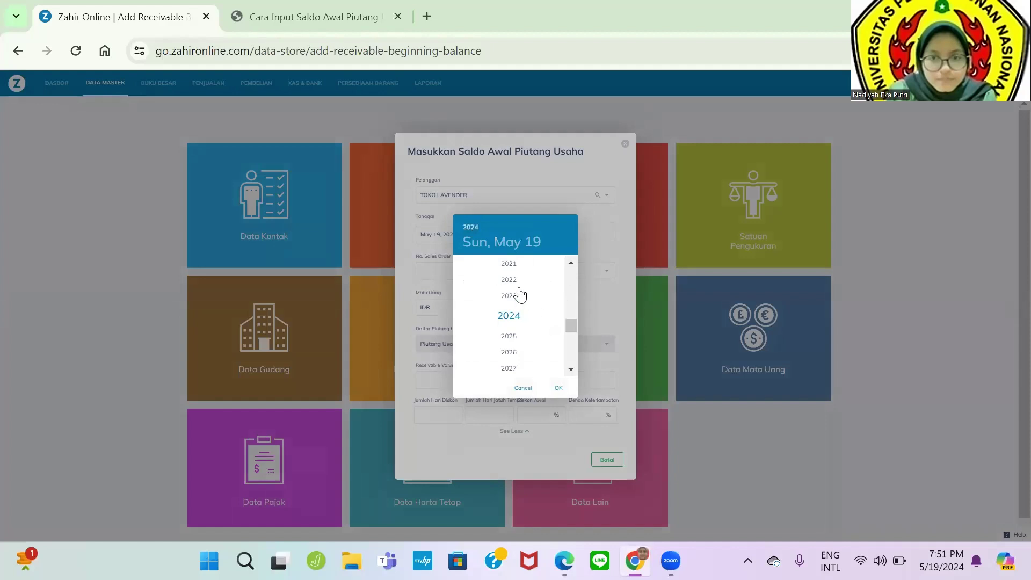
{"action": "left_click", "coordinate": [512, 267]}
{"action": "left_click", "coordinate": [566, 267]}
{"action": "left_click", "coordinate": [566, 267]}
{"action": "left_click", "coordinate": [566, 267]}
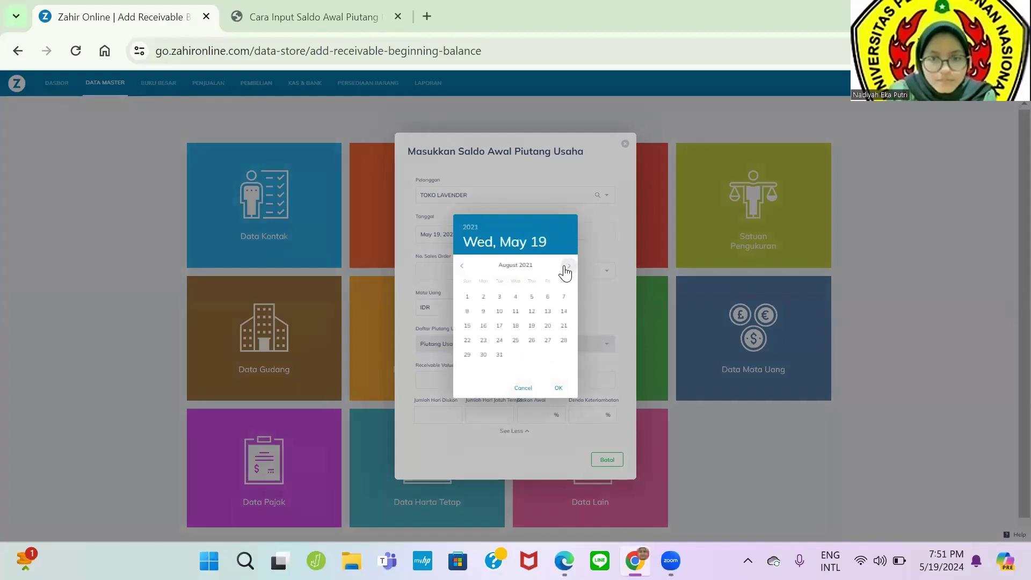
{"action": "left_click", "coordinate": [566, 267]}
{"action": "left_click", "coordinate": [567, 267]}
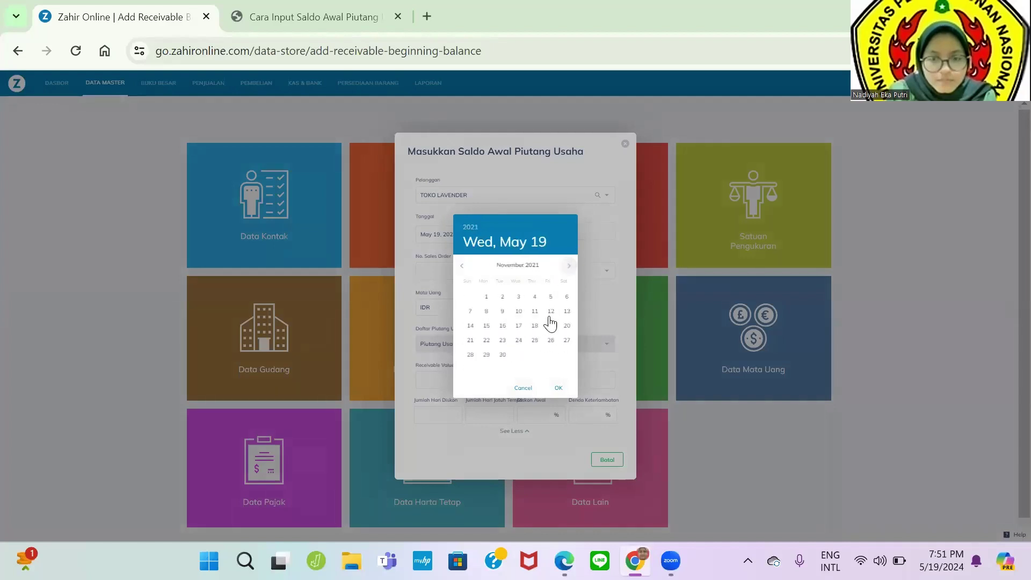
{"action": "left_click", "coordinate": [500, 355]}
Step: Enter JYT02 from the module as the invoice number of the TOKO LAVENDER balance
{"action": "left_click", "coordinate": [564, 230]}
{"action": "type", "text": "N"}
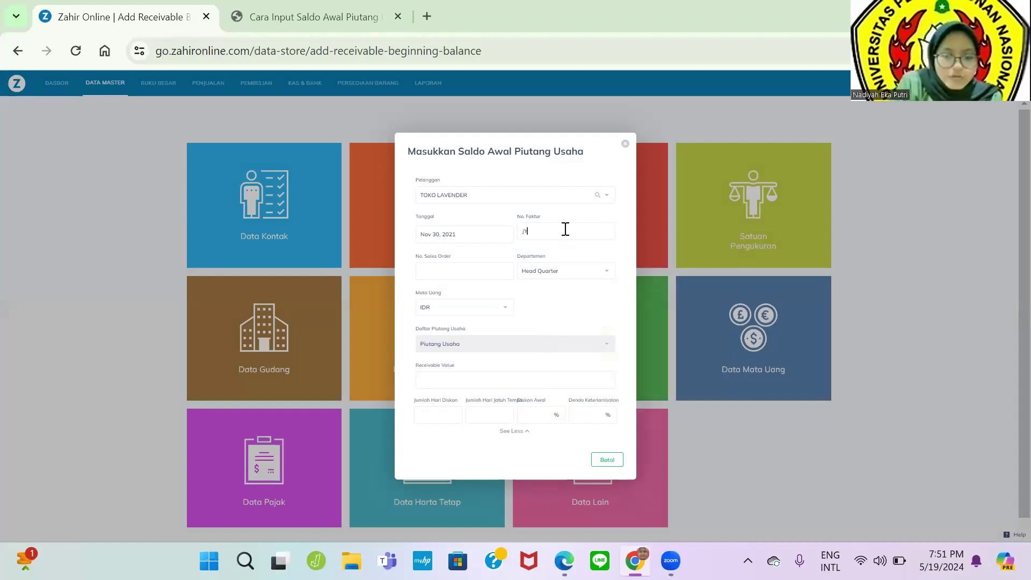
{"action": "key", "text": "alt+Tab"}
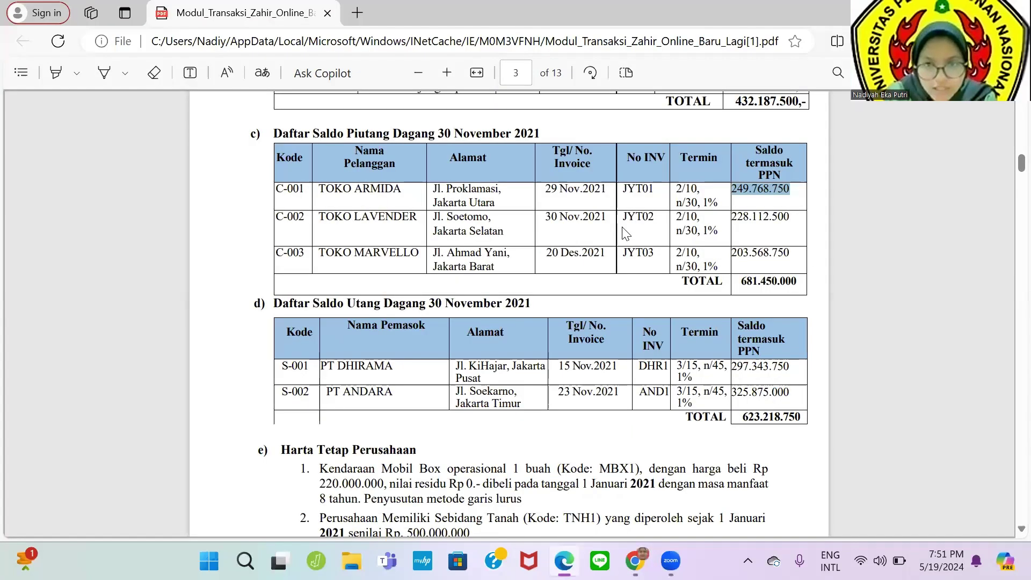
{"action": "key", "text": "alt+Tab"}
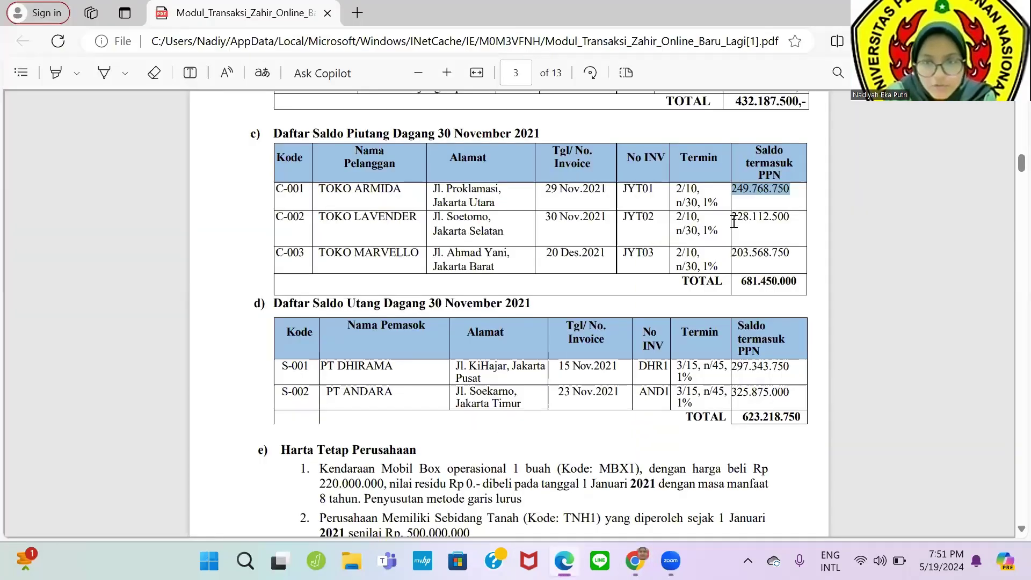
Step: Set TOKO LAVENDER's receivable value to Rp 228,112,500 from the module's balance column
{"action": "left_click_drag", "start_coordinate": [732, 219], "coordinate": [789, 219]}
{"action": "key", "text": "alt+Tab"}
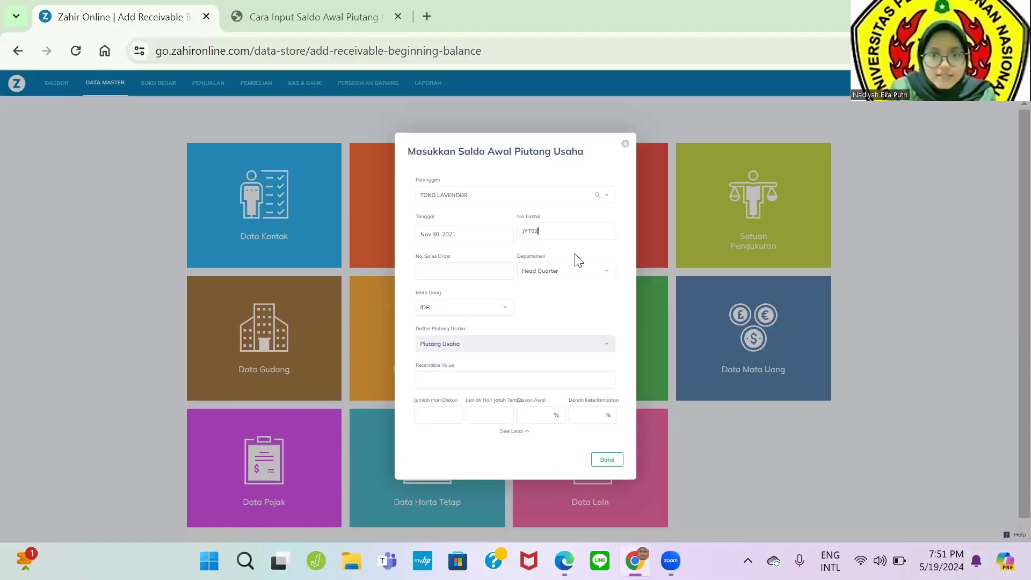
{"action": "left_click", "coordinate": [484, 383]}
{"action": "type", "text": "228112500"}
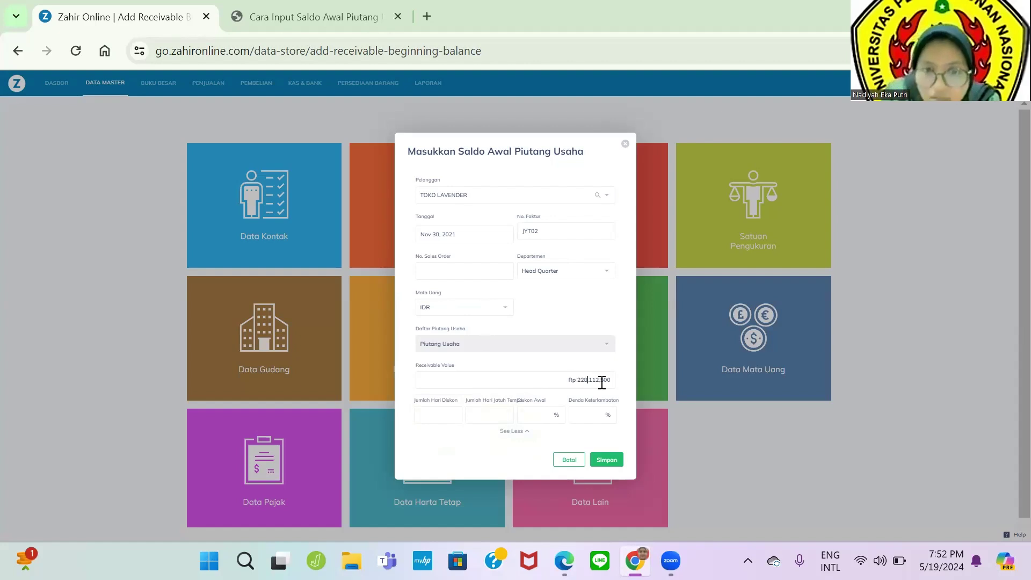
Step: Set TOKO LAVENDER's terms to 10 discount days, 30 due days, 2% early discount and 1% late penalty, and check them against the module
{"action": "left_click", "coordinate": [455, 412]}
{"action": "type", "text": "10"}
{"action": "key", "text": "Tab"}
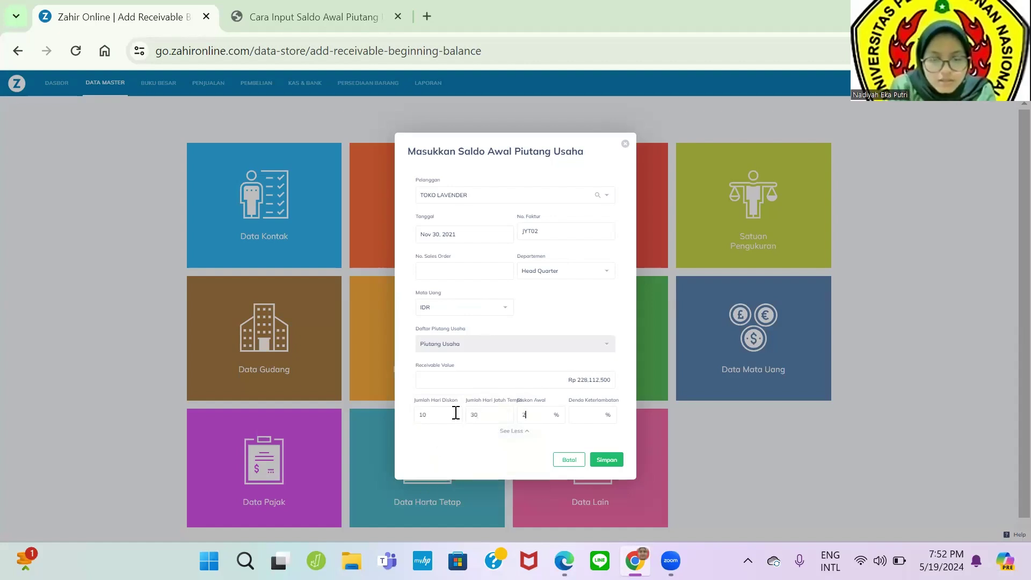
{"action": "key", "text": "Tab"}
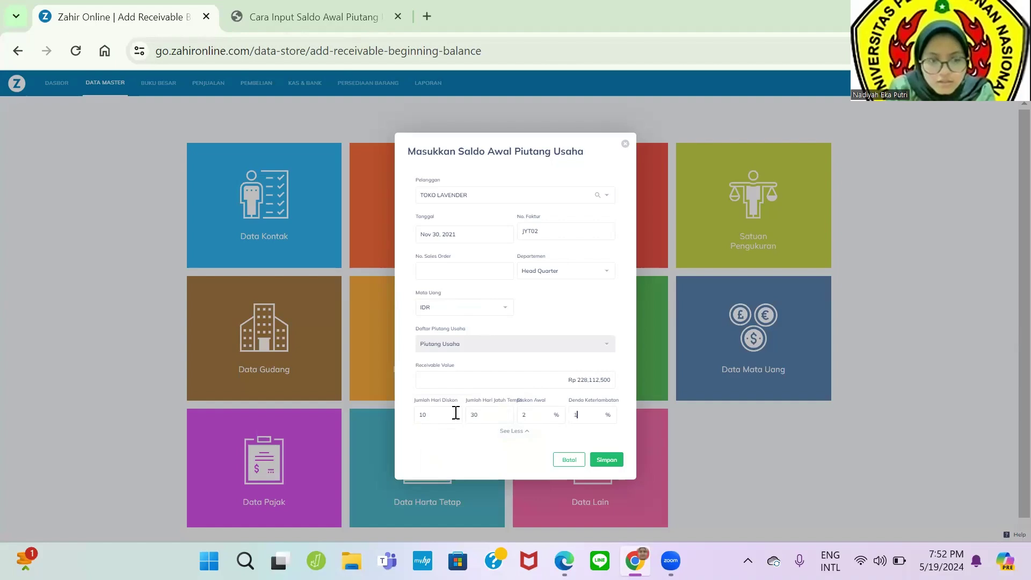
{"action": "type", "text": "1"}
{"action": "key", "text": "alt+Tab"}
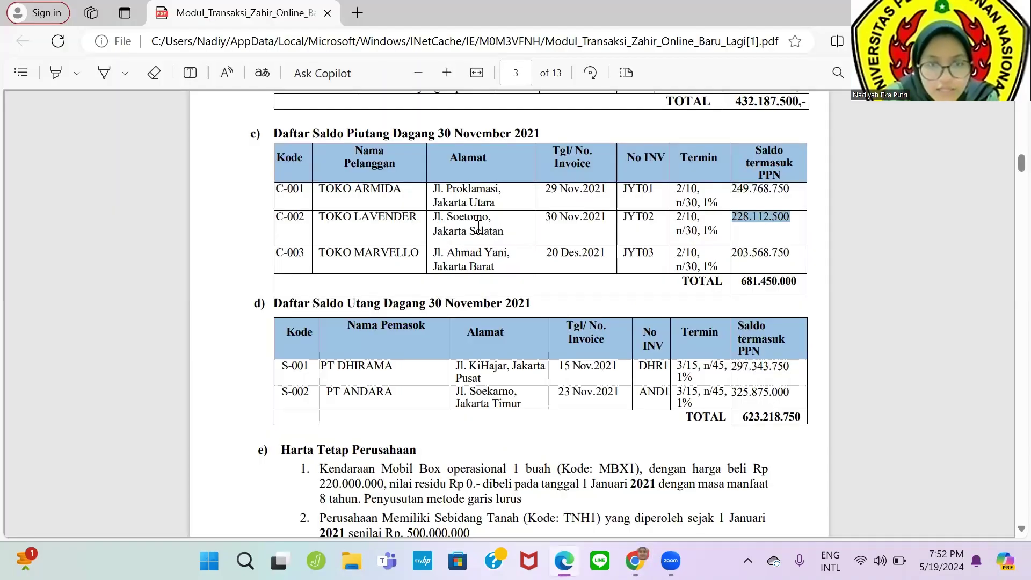
{"action": "key", "text": "alt+Tab"}
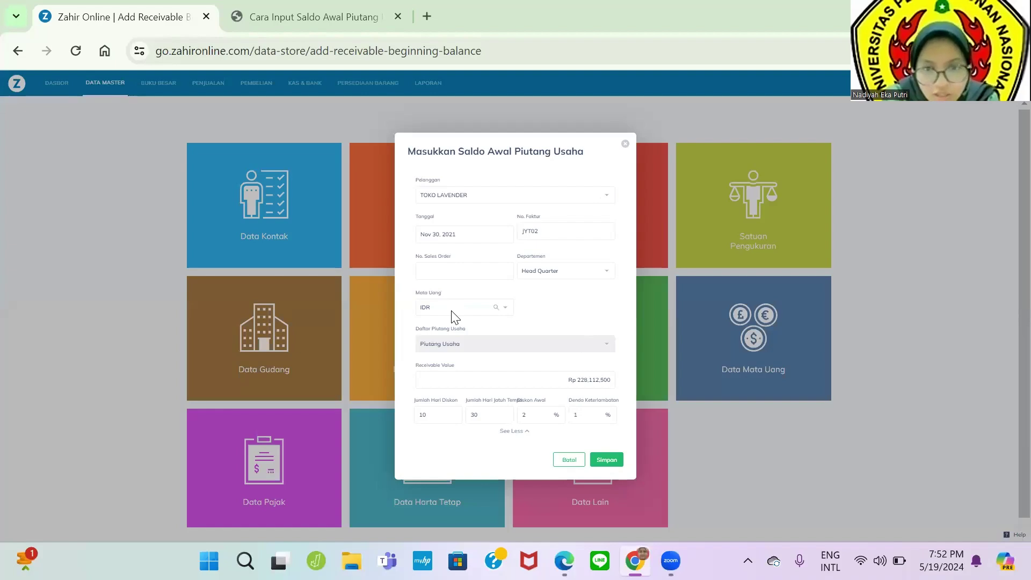
Step: Check TOKO LAVENDER's receivable opening balance against the module and save it
{"action": "key", "text": "alt+Tab"}
{"action": "key", "text": "alt+Tab"}
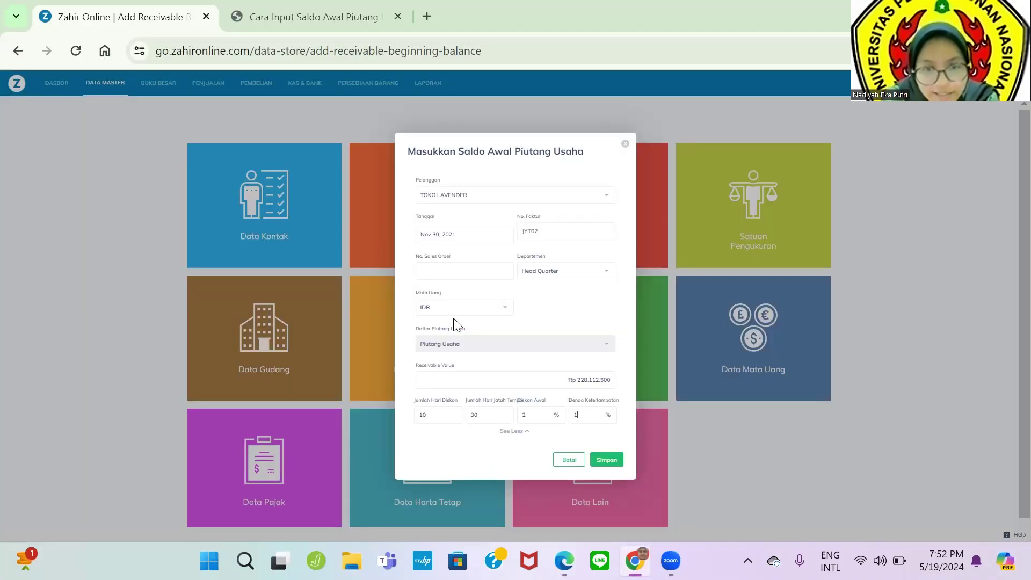
{"action": "left_click", "coordinate": [619, 461]}
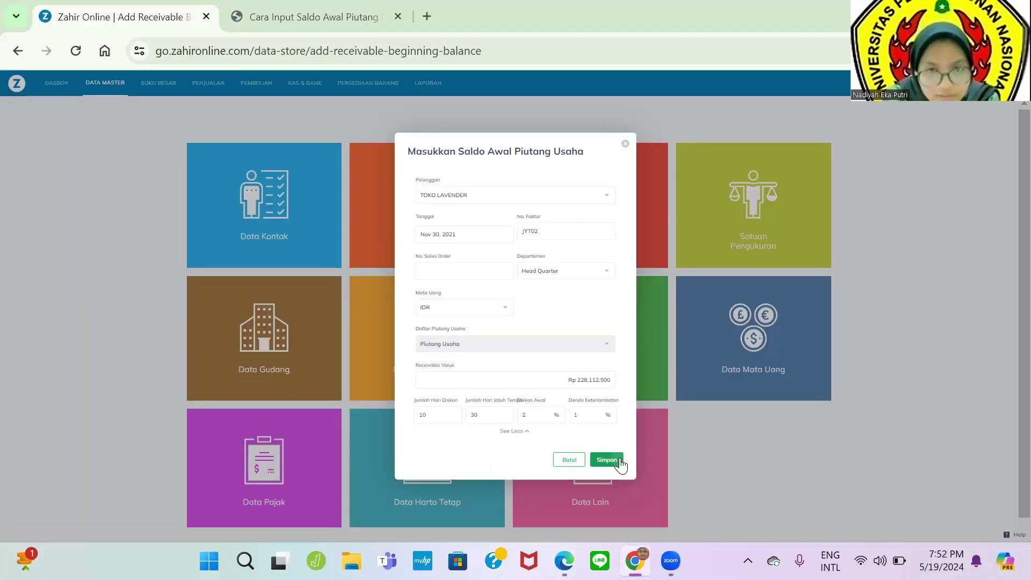
Step: Choose TOKO MARVELLO as the customer for a new receivable opening balance and consult its row in the module
{"action": "left_click", "coordinate": [439, 194]}
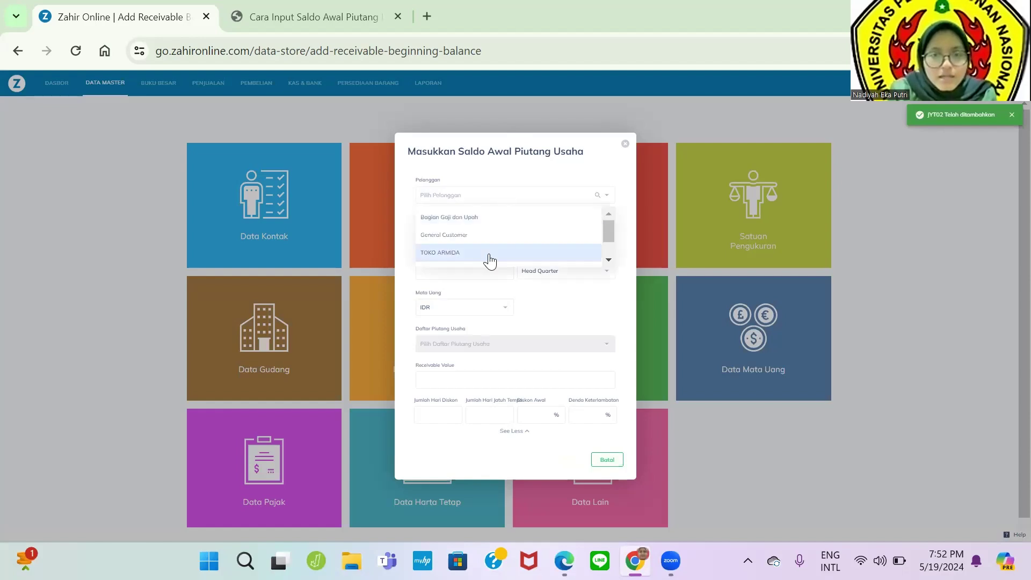
{"action": "left_click", "coordinate": [490, 258]}
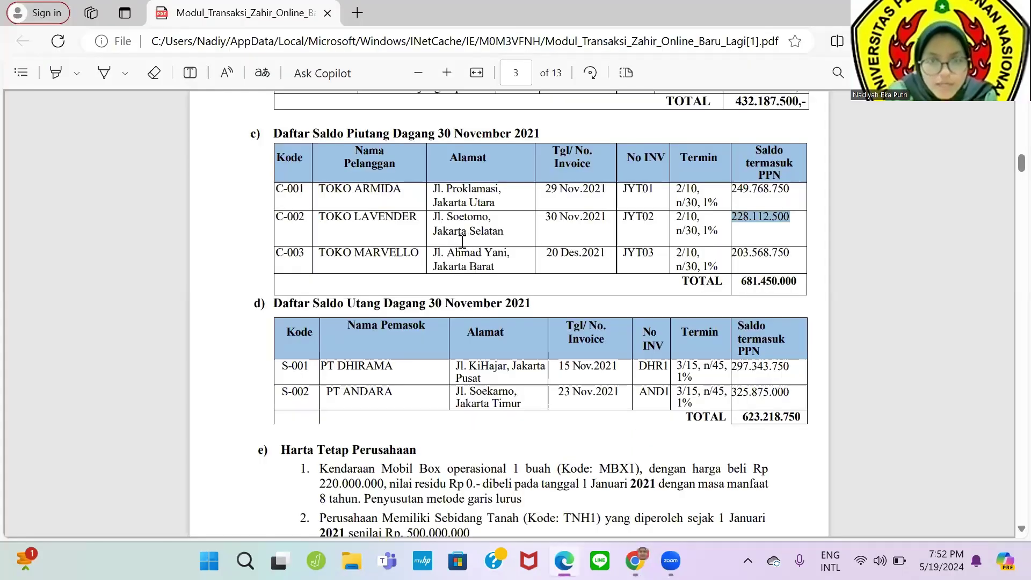
{"action": "key", "text": "alt+Tab"}
{"action": "key", "text": "alt+Tab"}
Step: Set the date of TOKO MARVELLO's opening balance to December 20, 2021, as listed in the module
{"action": "left_click", "coordinate": [461, 235]}
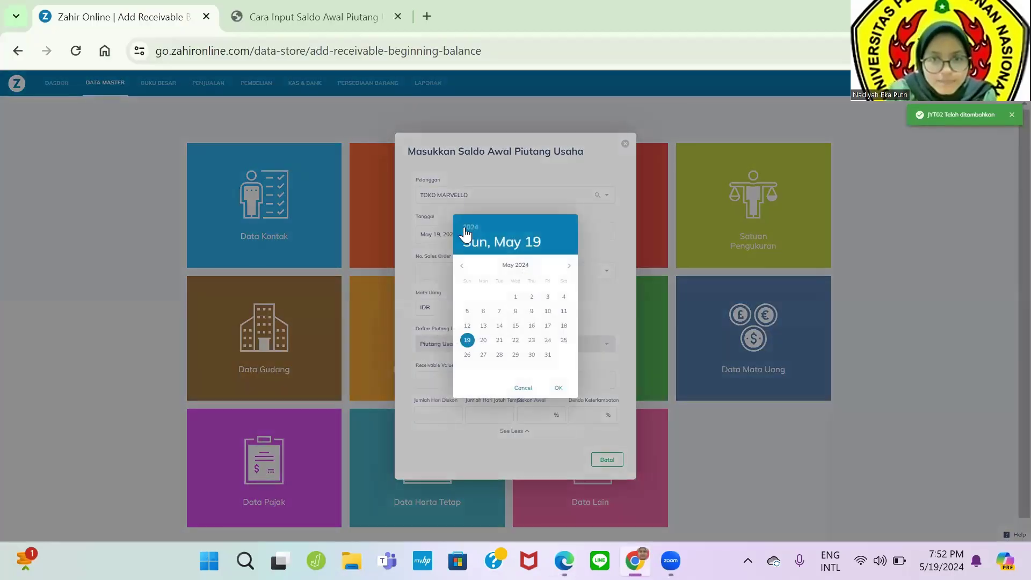
{"action": "left_click", "coordinate": [470, 227]}
{"action": "left_click", "coordinate": [509, 263]}
{"action": "left_click", "coordinate": [570, 265]}
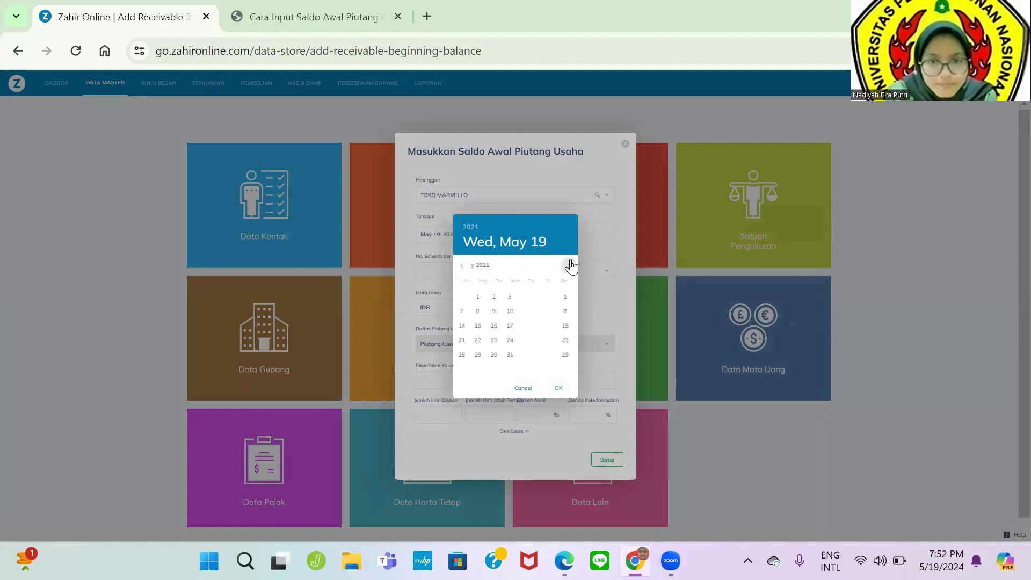
{"action": "left_click", "coordinate": [570, 265]}
{"action": "left_click", "coordinate": [571, 265]}
{"action": "left_click", "coordinate": [571, 265]}
{"action": "left_click", "coordinate": [570, 266]}
{"action": "left_click", "coordinate": [571, 265]}
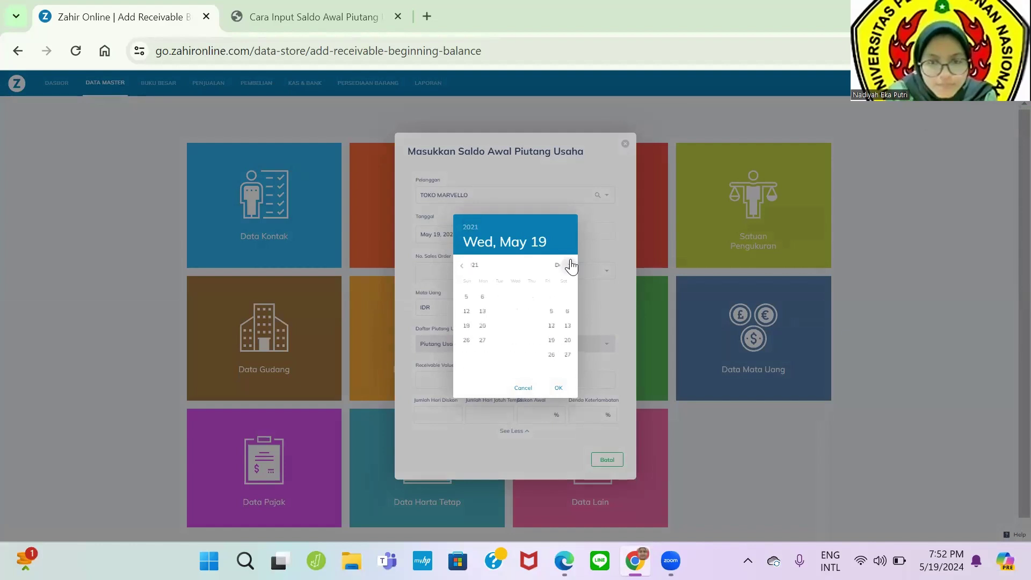
{"action": "left_click", "coordinate": [570, 266]}
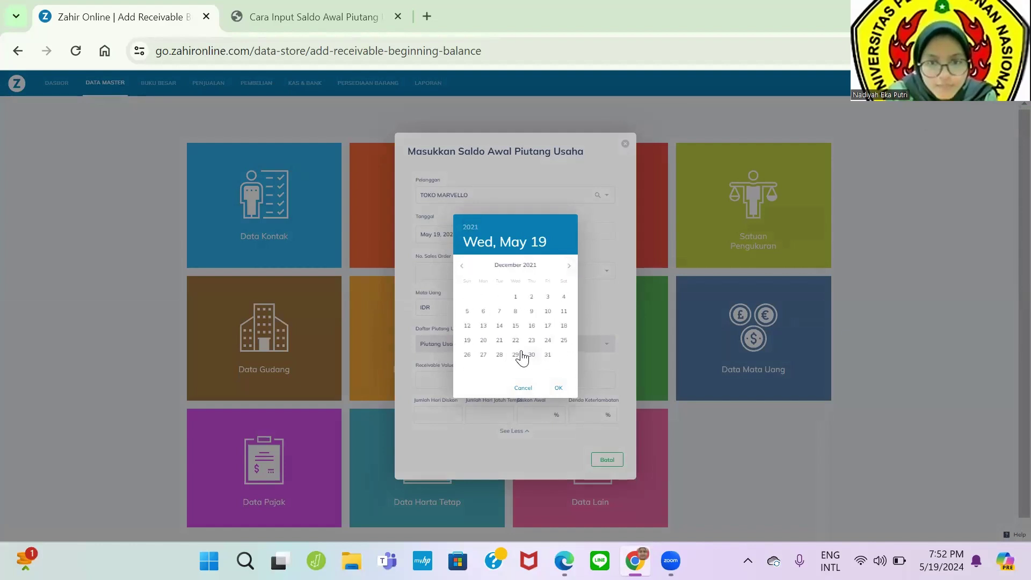
{"action": "left_click", "coordinate": [483, 342]}
Step: Enter JYT03 from the module as the invoice number of the TOKO MARVELLO balance
{"action": "key", "text": "alt+Tab"}
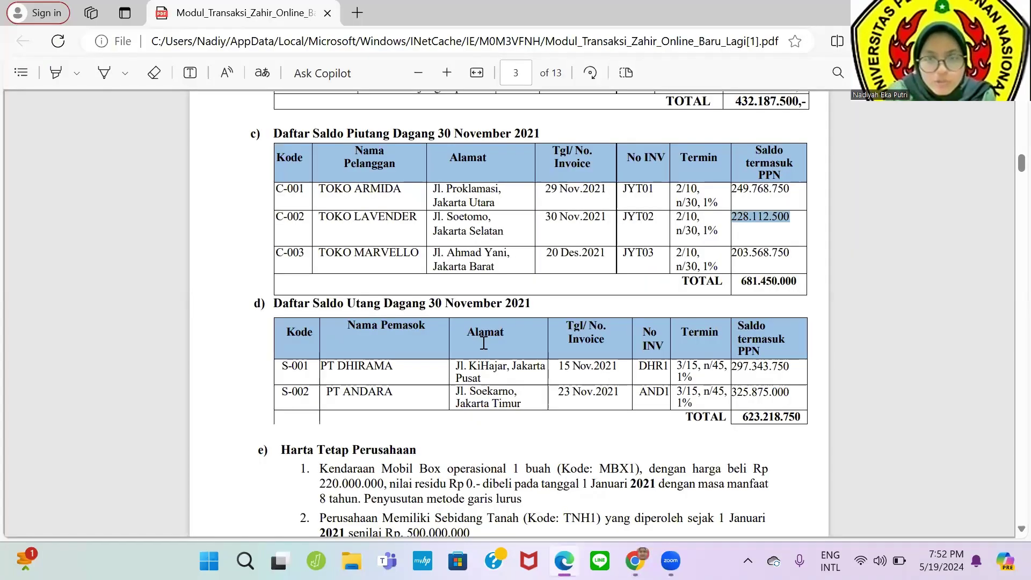
{"action": "key", "text": "alt+Tab"}
{"action": "left_click", "coordinate": [562, 234]}
{"action": "type", "text": "JYT03"}
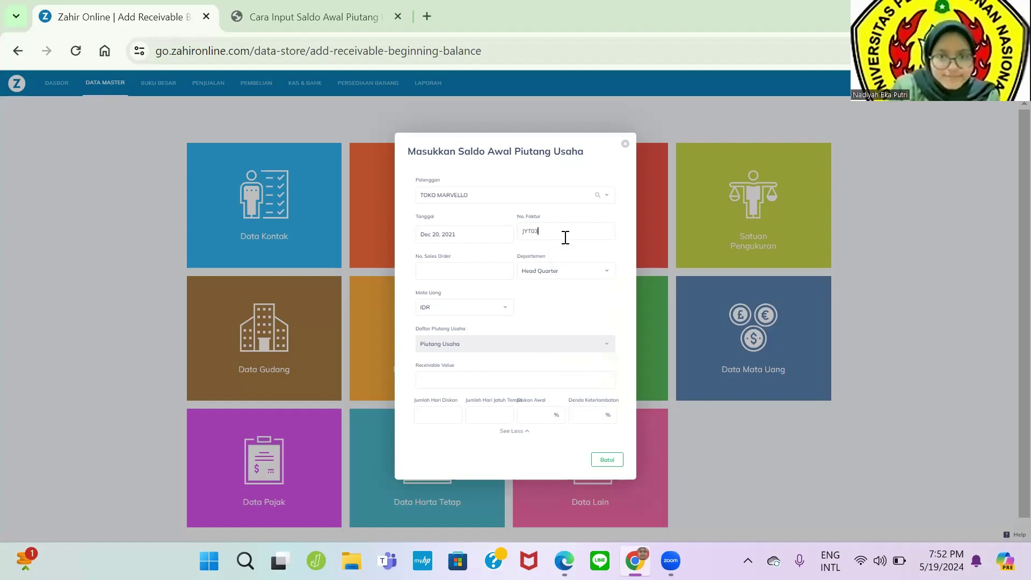
Step: Set TOKO MARVELLO's receivable value to Rp 203,568,750 from the module's balance column
{"action": "key", "text": "alt+Tab"}
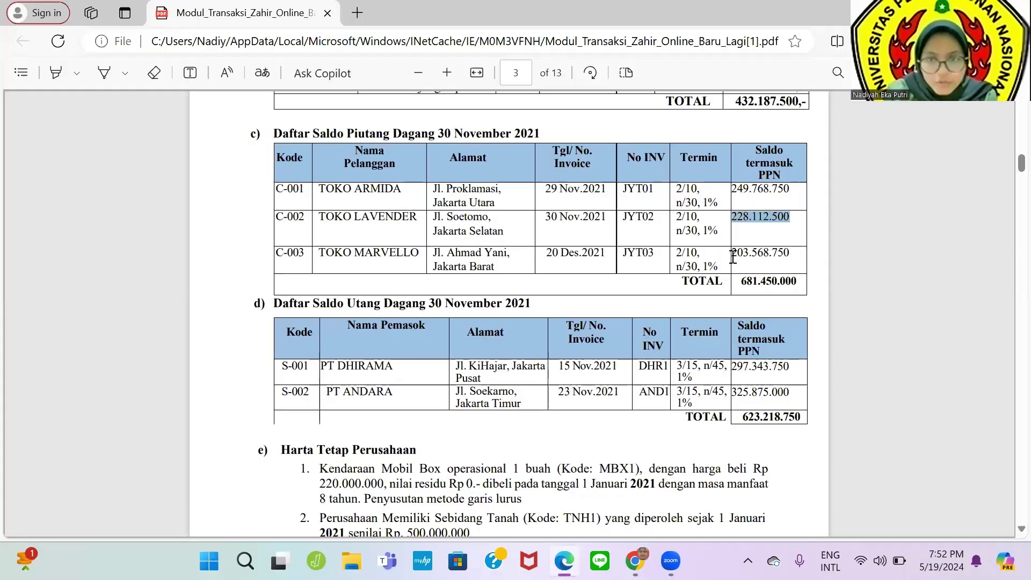
{"action": "left_click_drag", "start_coordinate": [733, 257], "coordinate": [791, 258]}
{"action": "key", "text": "alt+Tab"}
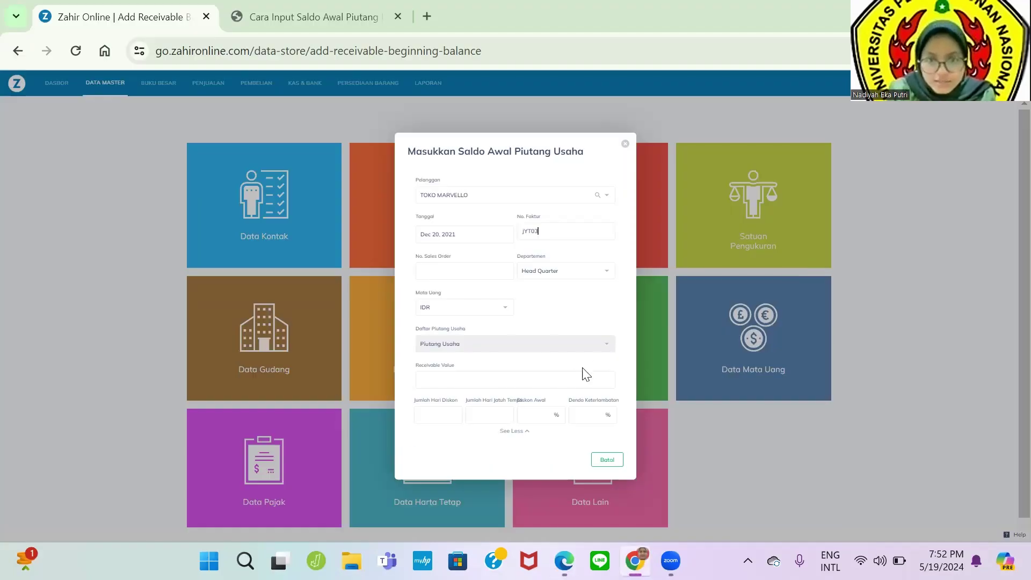
{"action": "left_click", "coordinate": [577, 376]}
{"action": "type", "text": "203.568750"}
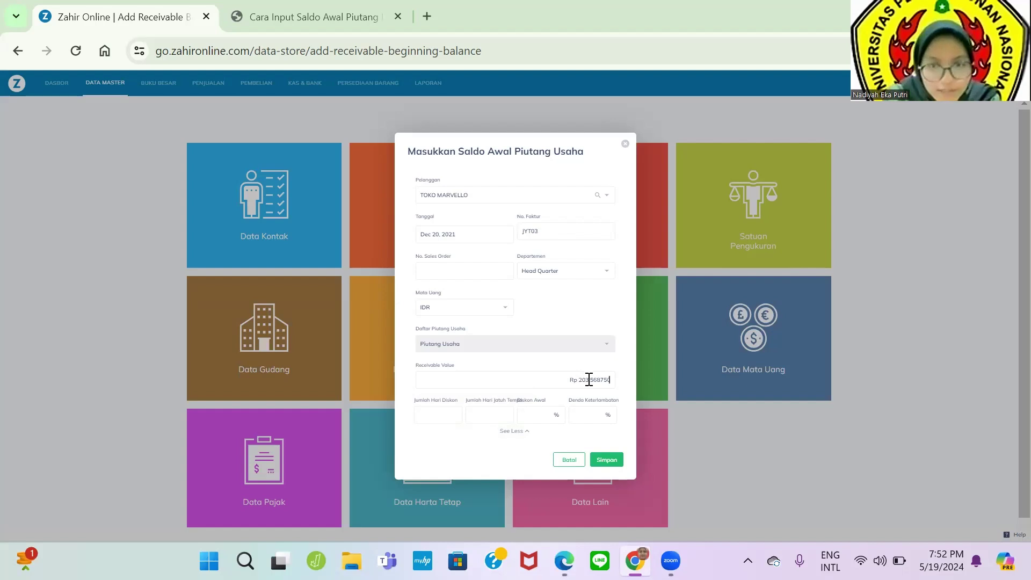
Step: Set TOKO MARVELLO's terms to 10 discount days, 30 due days, 2% early discount and 1% late penalty, and try to save the balance
{"action": "left_click", "coordinate": [452, 414]}
{"action": "type", "text": "10"}
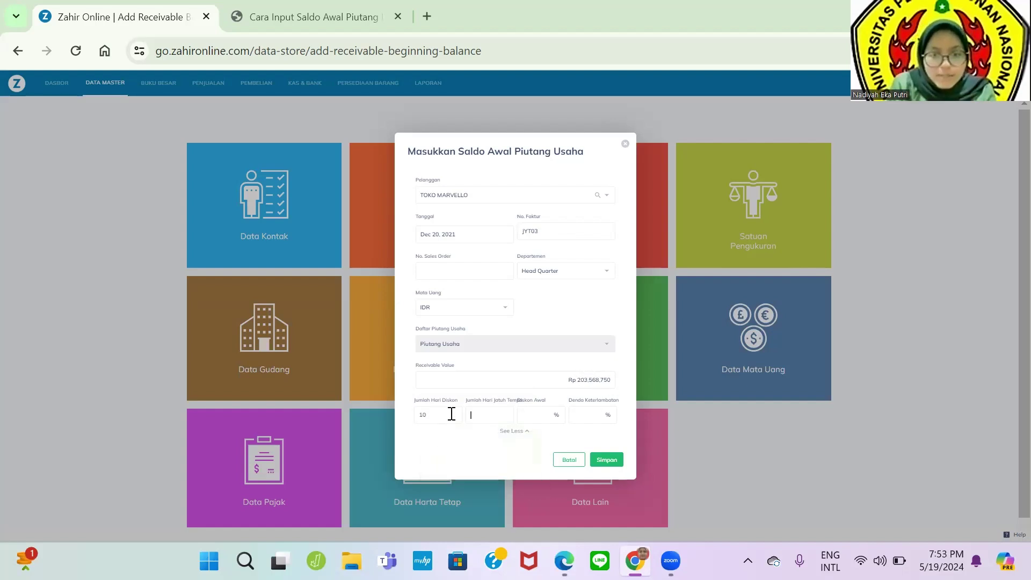
{"action": "key", "text": "Tab"}
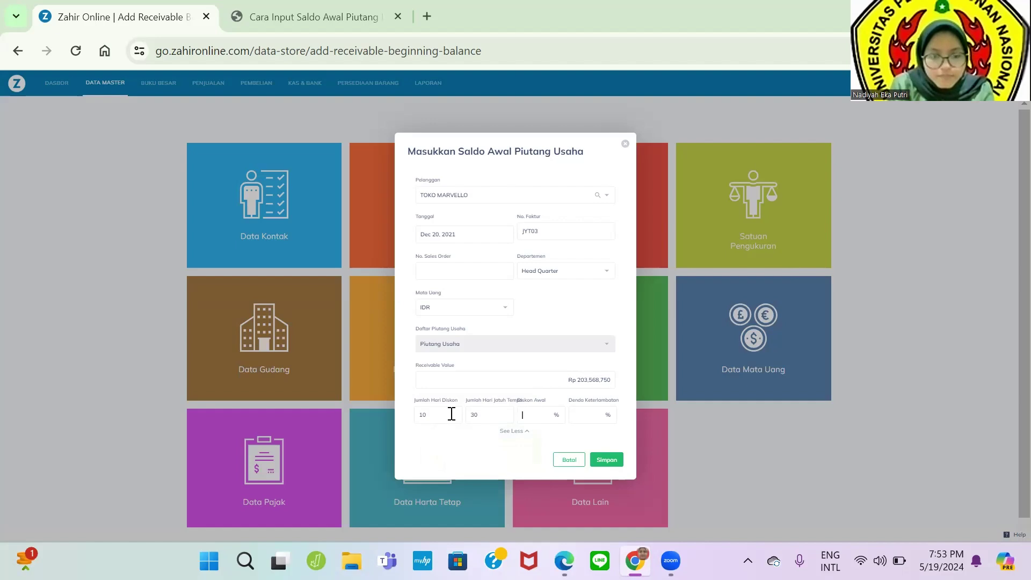
{"action": "key", "text": "alt+Tab"}
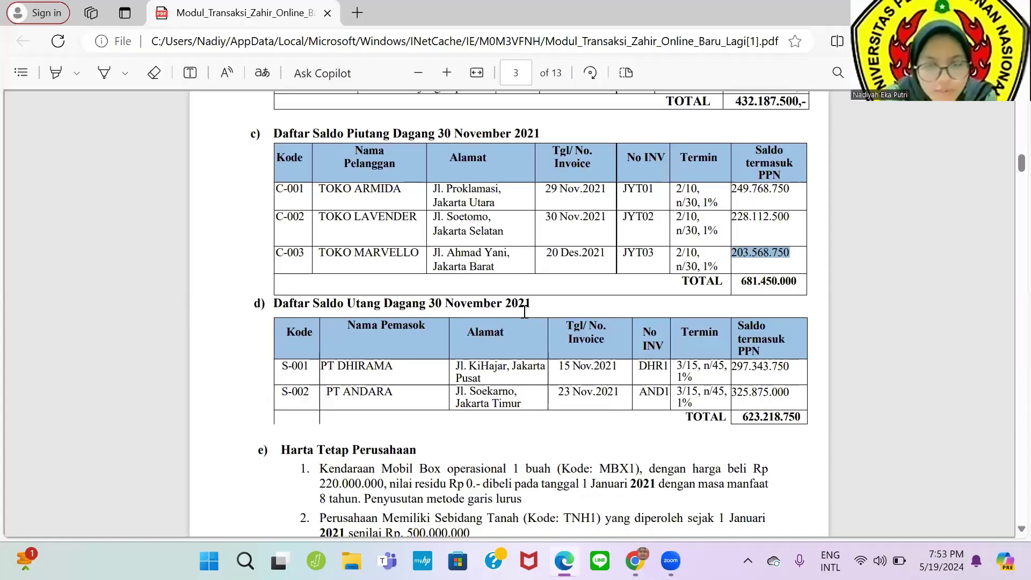
{"action": "key", "text": "alt+Tab"}
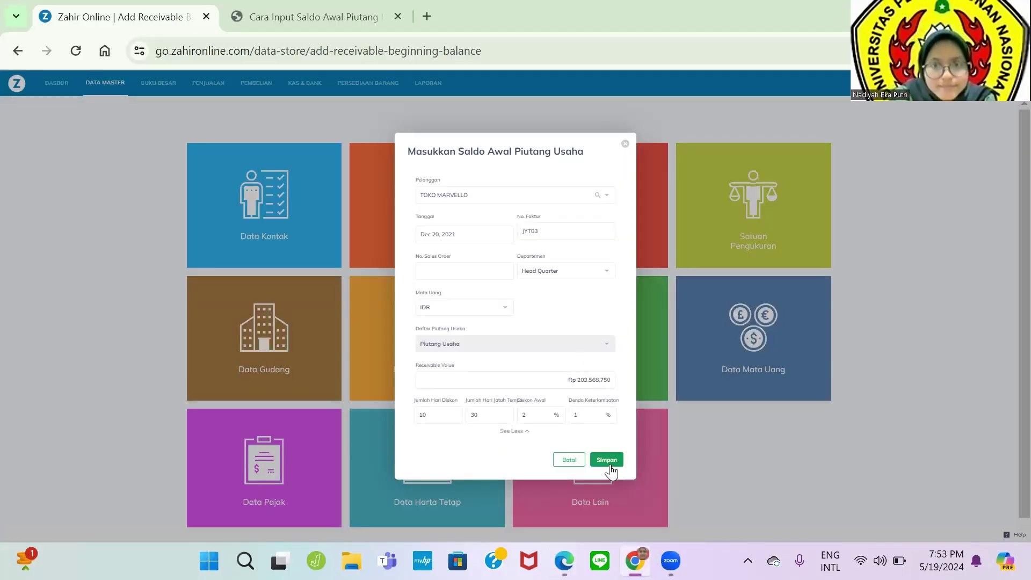
{"action": "left_click", "coordinate": [609, 462]}
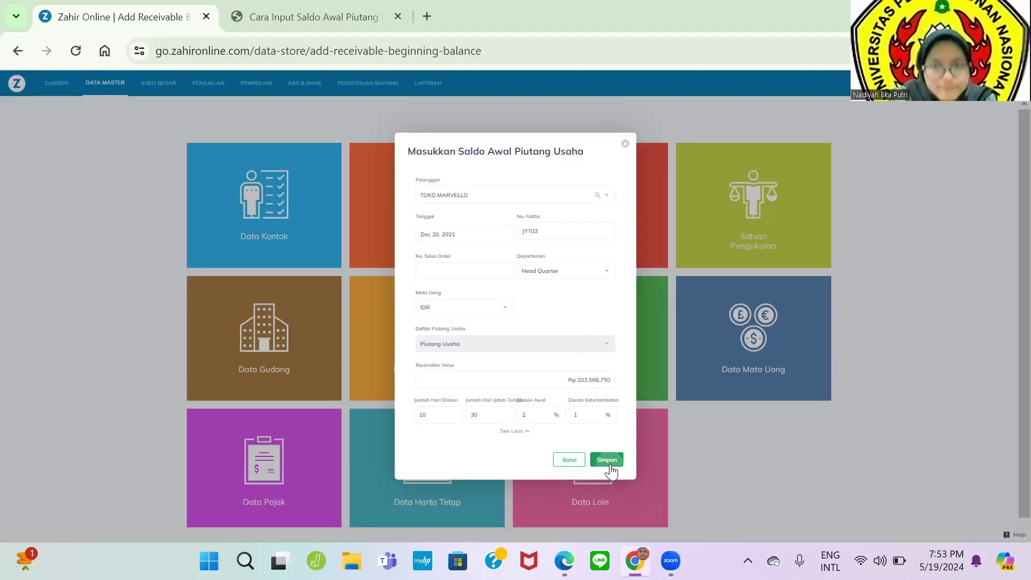
Step: Open the date of TOKO MARVELLO's receivable opening balance for editing
{"action": "left_click", "coordinate": [460, 234]}
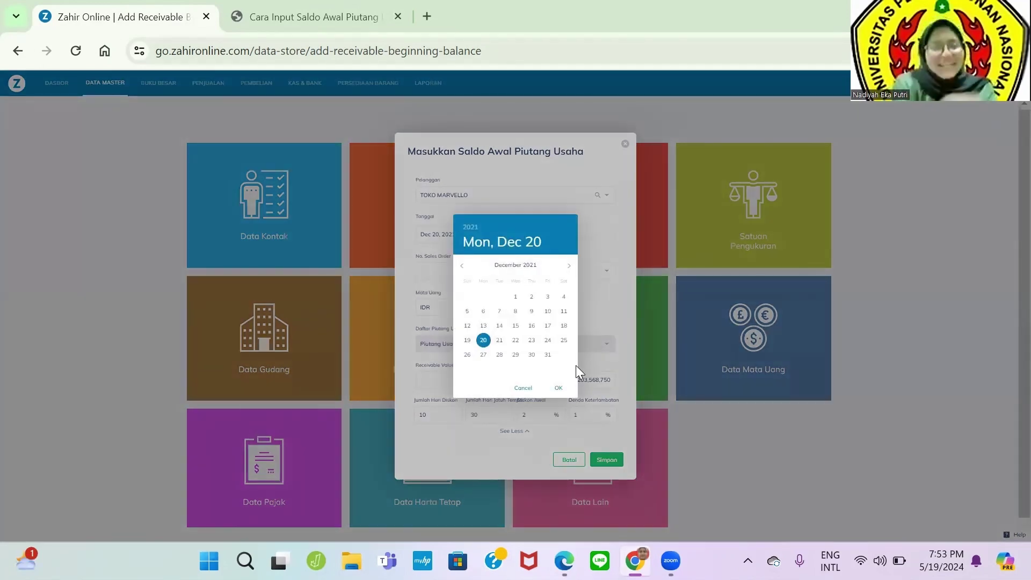
Step: Set the date of TOKO MARVELLO's opening receivable to Nov 20, 2021
{"action": "left_click", "coordinate": [567, 205]}
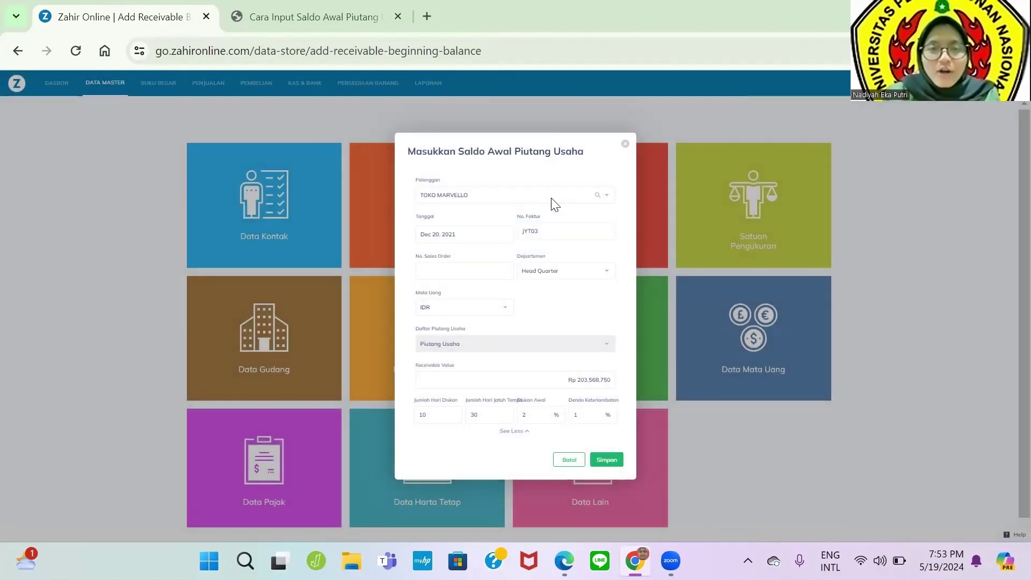
{"action": "left_click", "coordinate": [551, 197]}
{"action": "left_click", "coordinate": [524, 217]}
{"action": "left_click", "coordinate": [485, 238]}
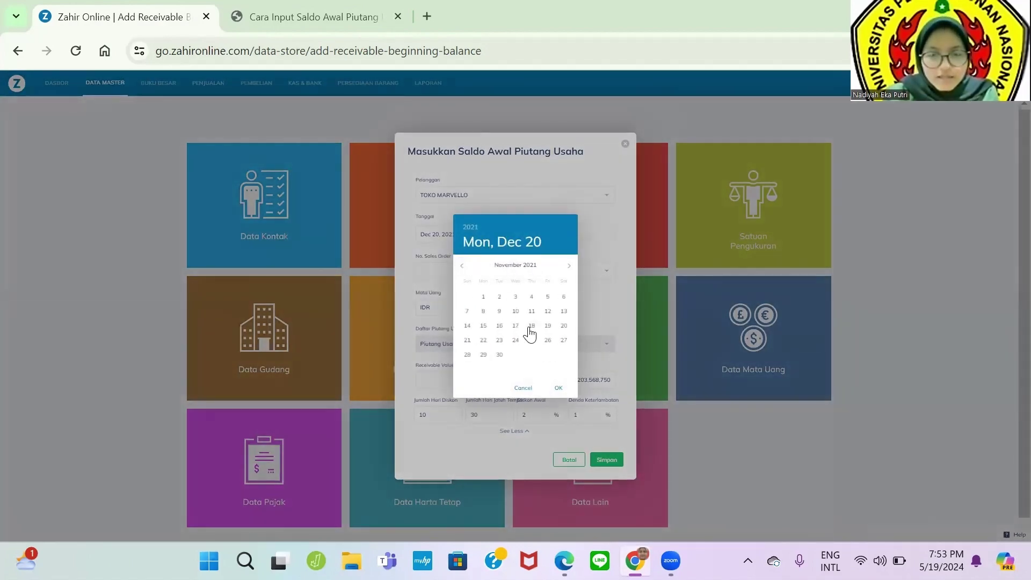
{"action": "key", "text": "alt+Tab"}
{"action": "key", "text": "alt+Tab"}
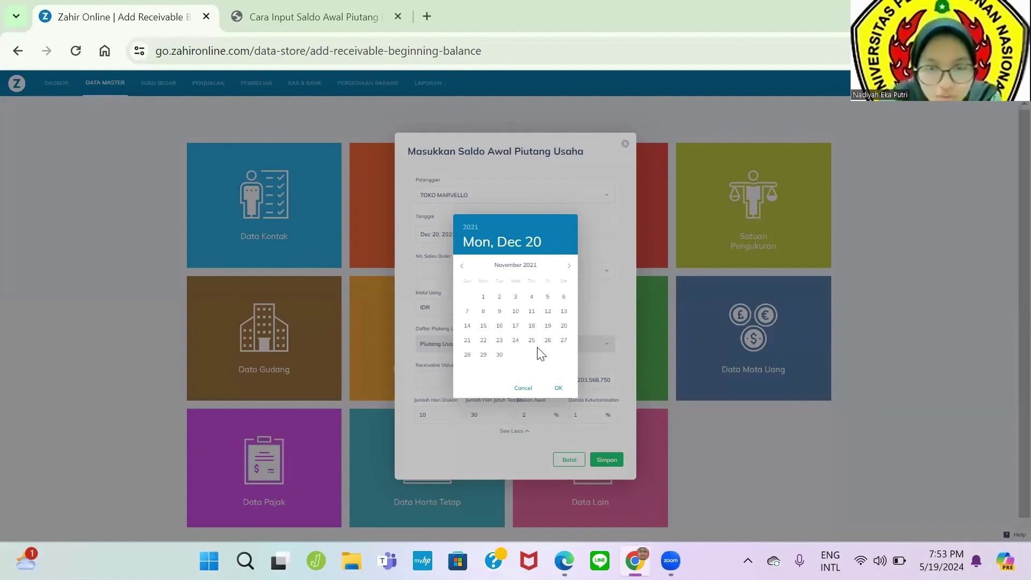
{"action": "left_click", "coordinate": [564, 327]}
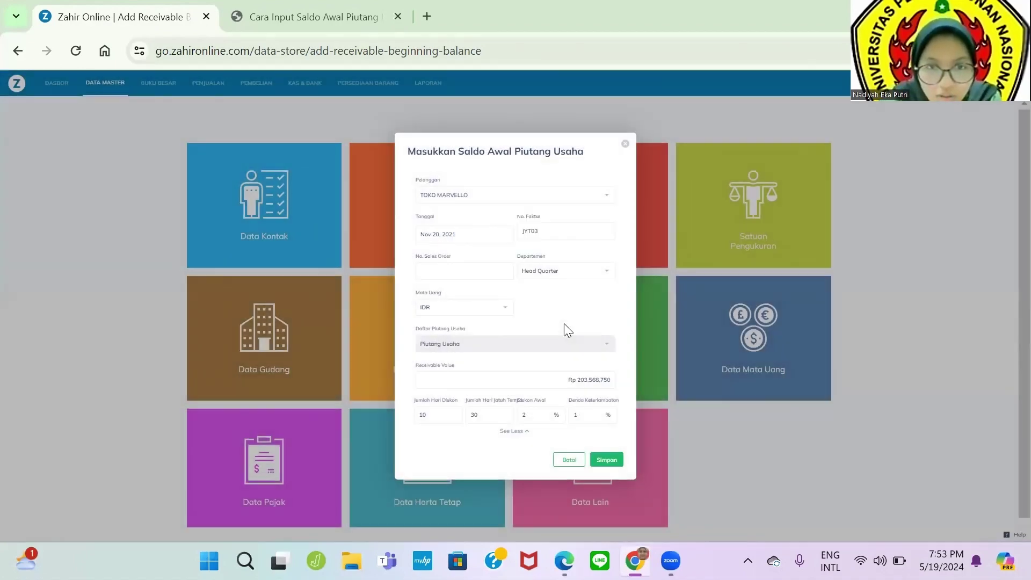
Step: Check TOKO MARVELLO's receivable entry against the receivables table in the PDF module, and save it
{"action": "key", "text": "alt+Tab"}
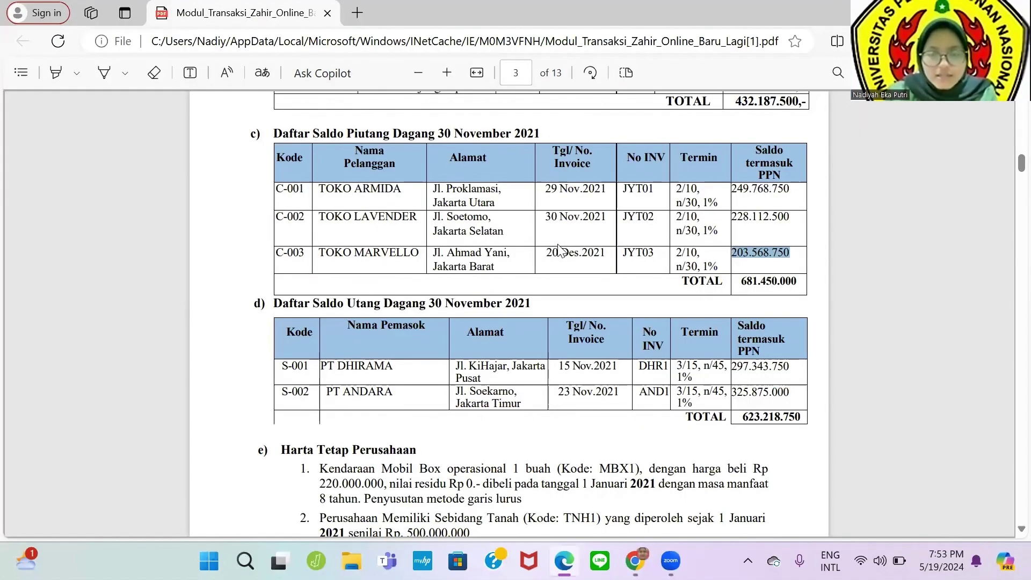
{"action": "key", "text": "alt+Tab"}
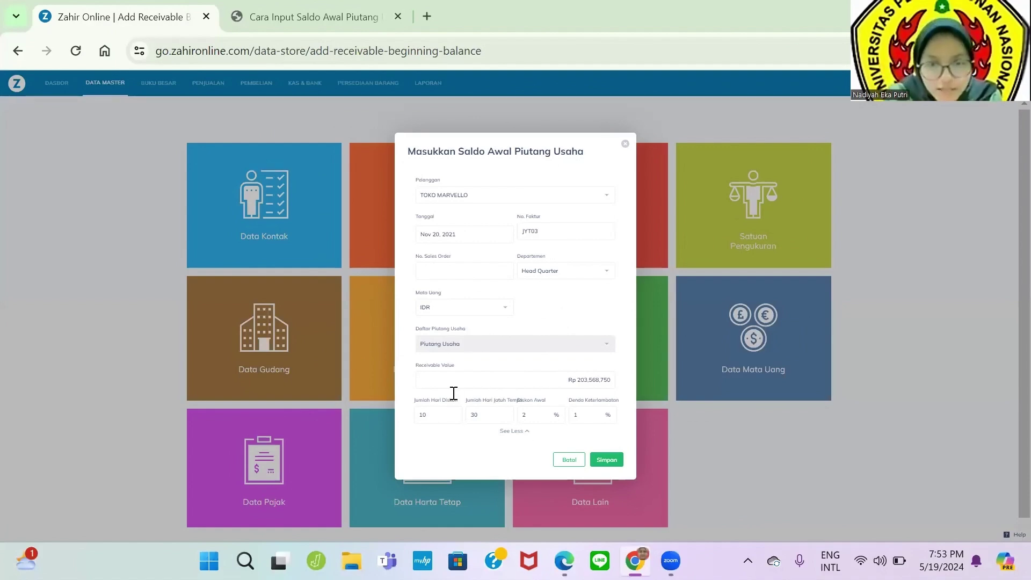
{"action": "key", "text": "alt+Tab"}
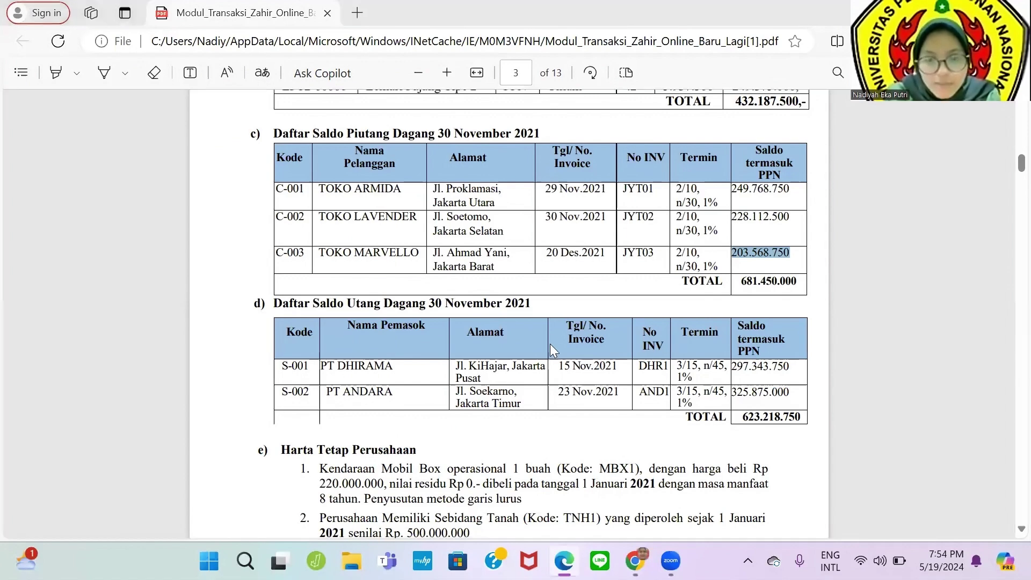
{"action": "key", "text": "alt+Tab"}
{"action": "key", "text": "alt+Tab"}
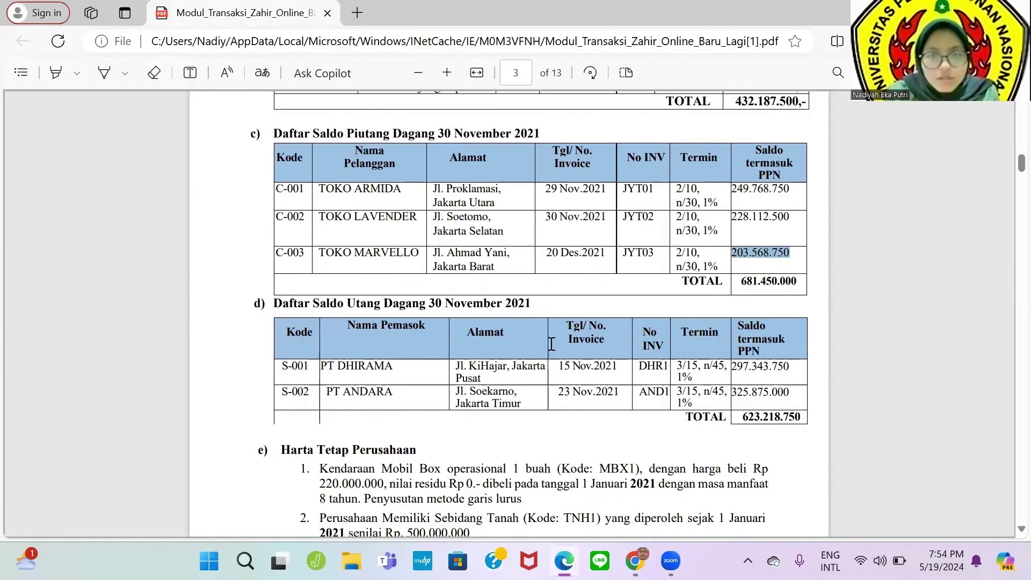
{"action": "key", "text": "alt+Tab"}
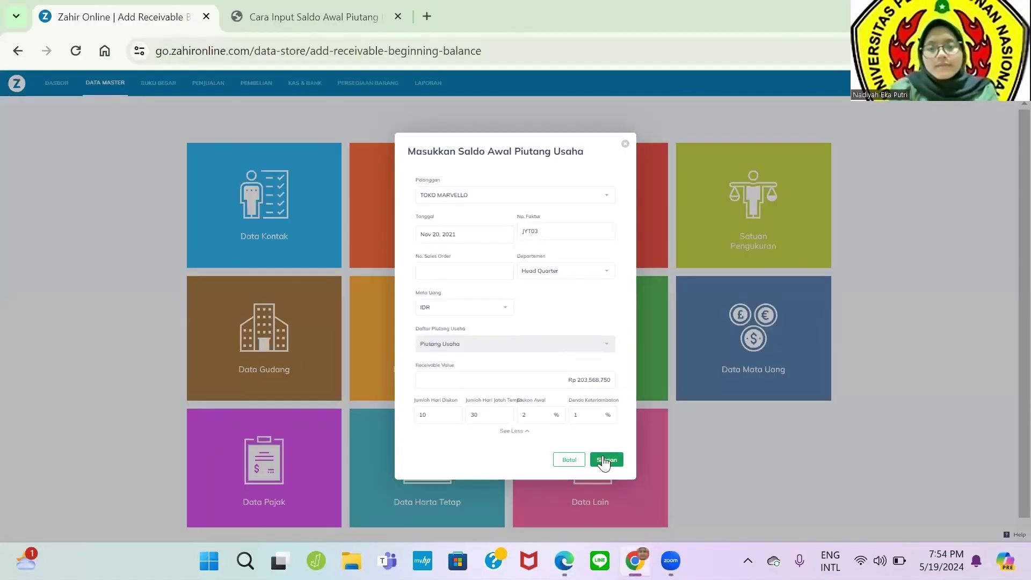
{"action": "left_click", "coordinate": [603, 456]}
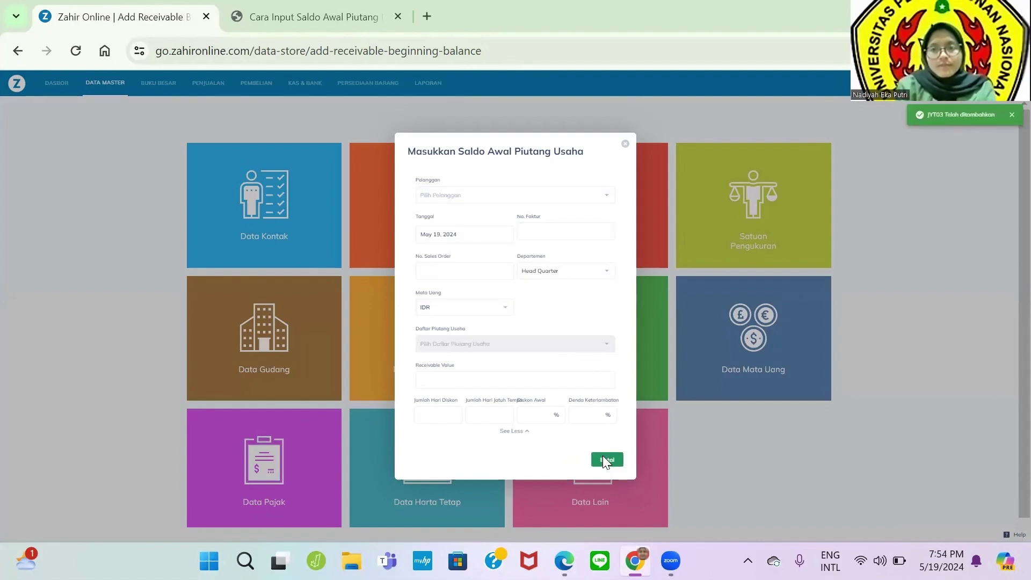
Step: Close the receivable entry form and compare the opening receivables list with the table in the PDF module
{"action": "left_click", "coordinate": [626, 145]}
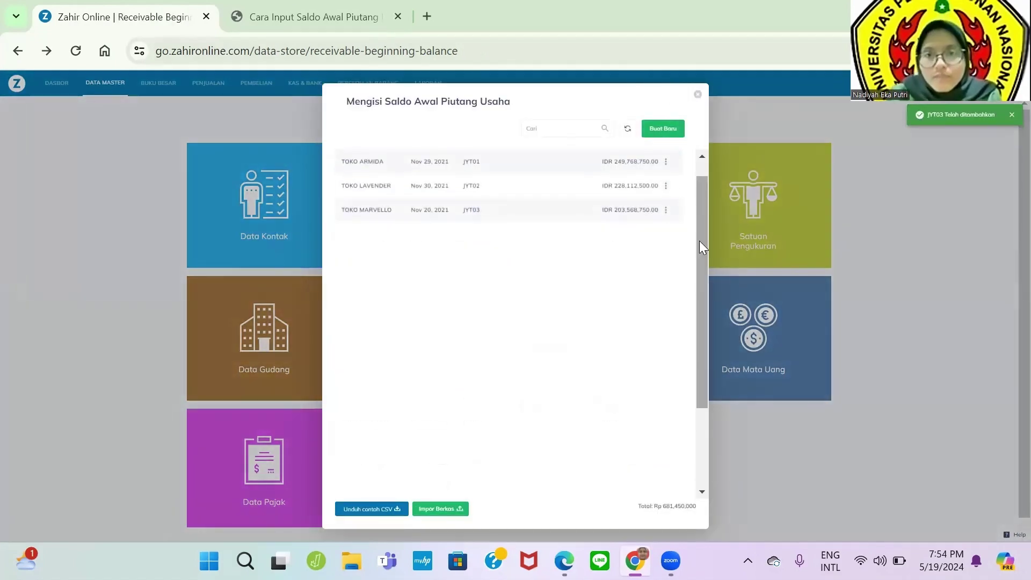
{"action": "key", "text": "alt+Tab"}
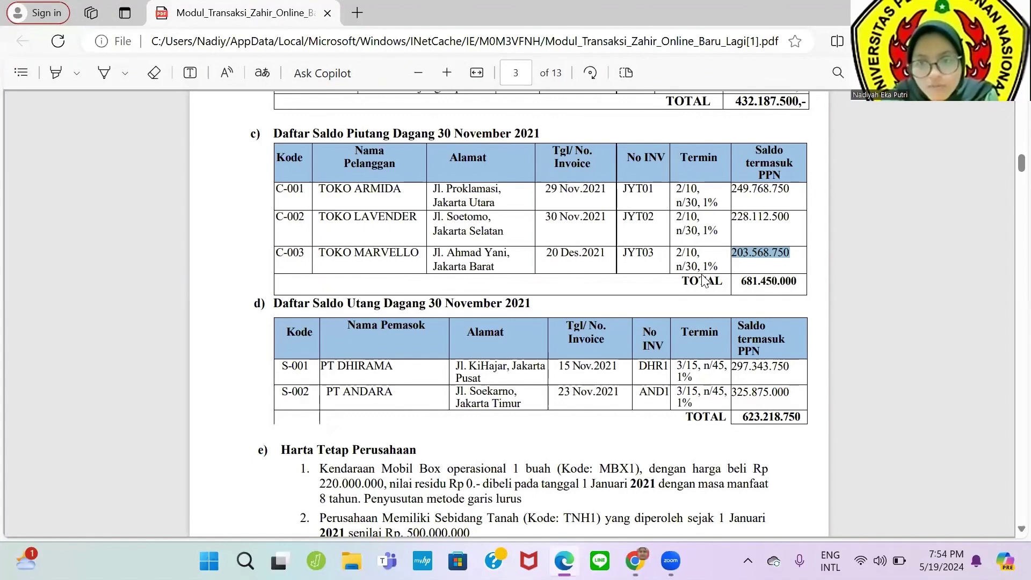
{"action": "key", "text": "alt+Tab"}
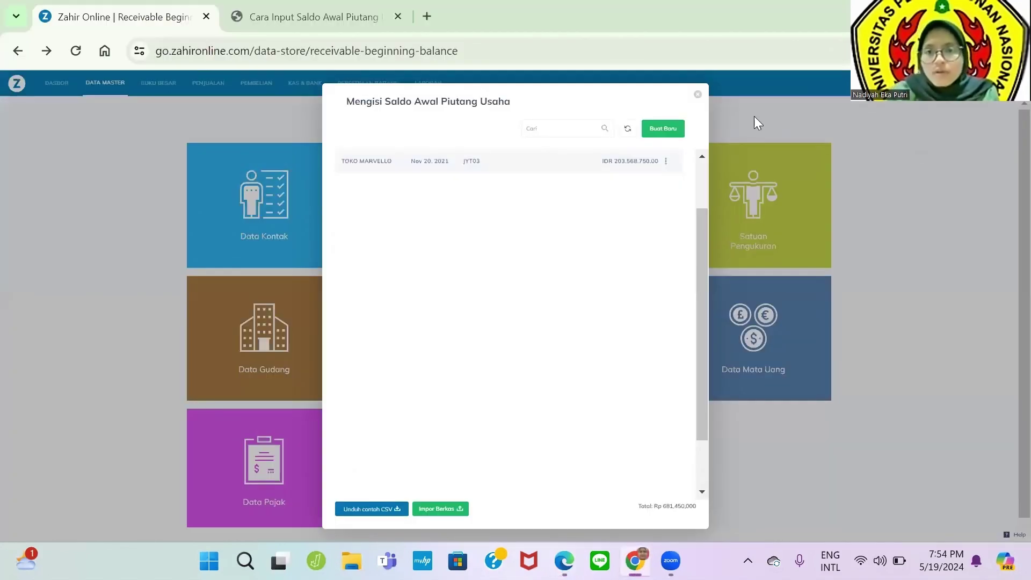
Step: Open the opening balance list for Utang Usaha and consult the payables table in the PDF module
{"action": "left_click", "coordinate": [697, 96]}
{"action": "left_click", "coordinate": [1016, 83]}
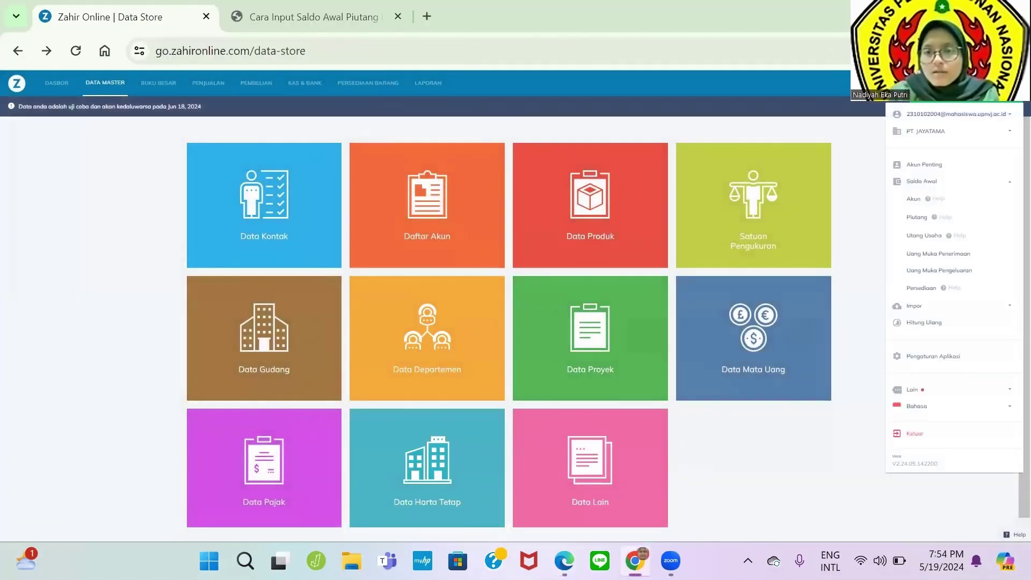
{"action": "left_click", "coordinate": [932, 236]}
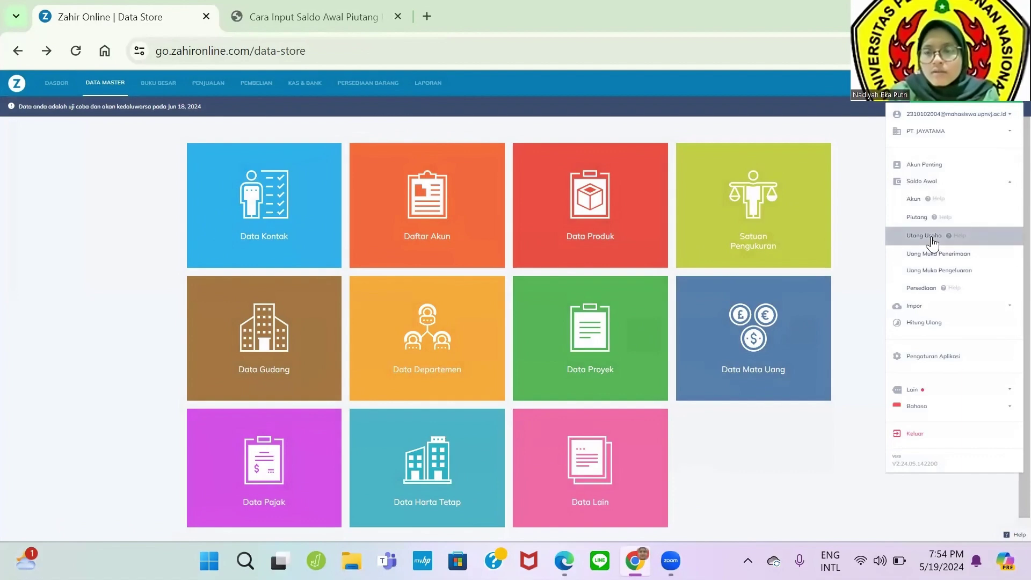
{"action": "key", "text": "alt+Tab"}
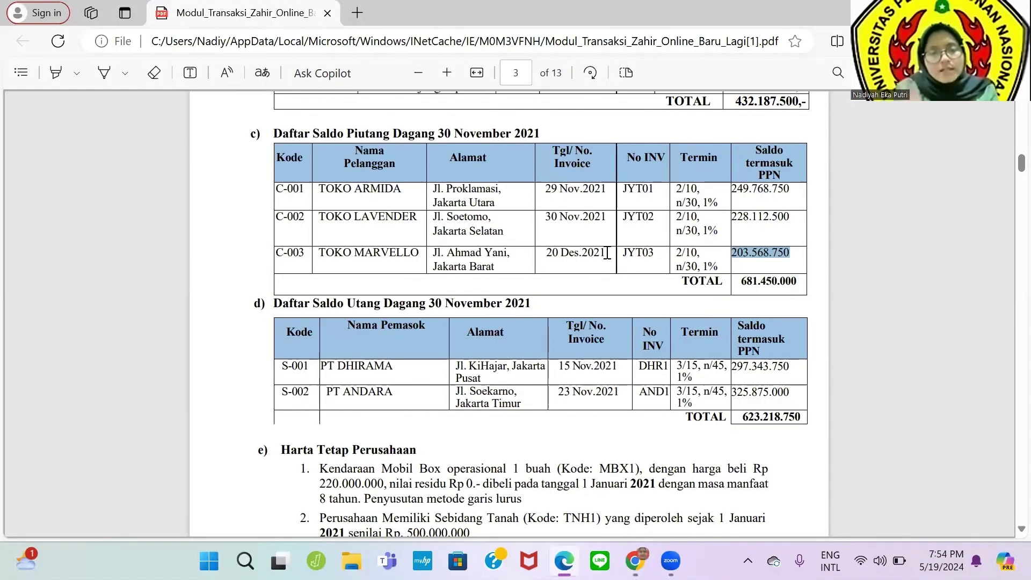
{"action": "scroll", "coordinate": [376, 415], "scroll_direction": "down", "scroll_amount": 1}
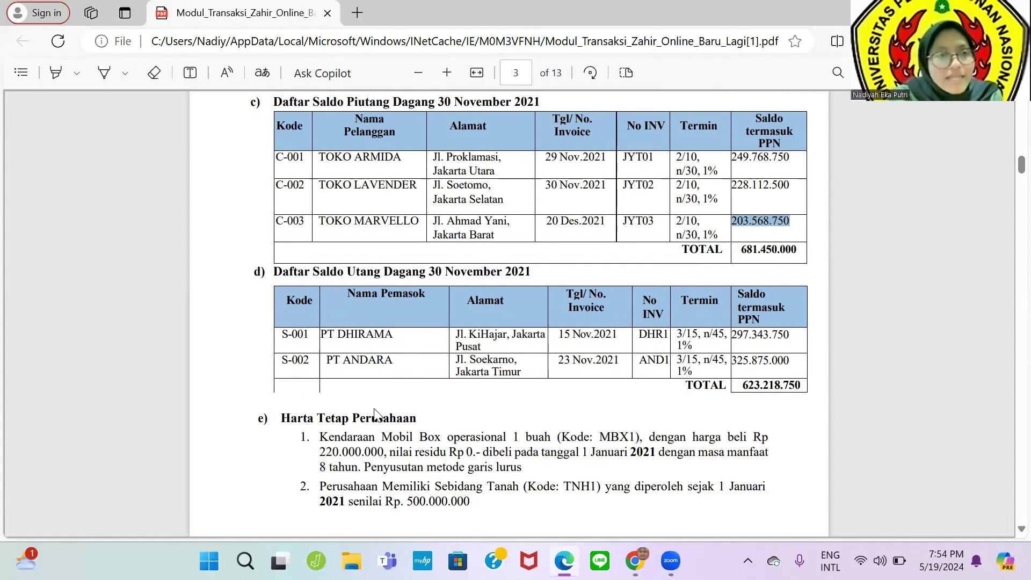
{"action": "key", "text": "alt+Tab"}
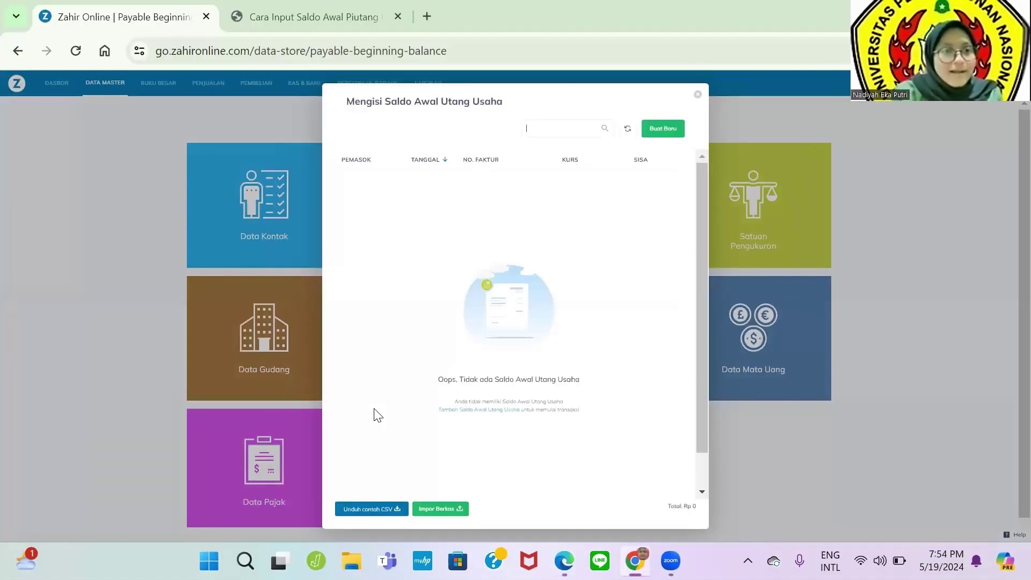
Step: Start a new opening payable entry with PT DHIRAMA as the supplier
{"action": "left_click", "coordinate": [665, 133]}
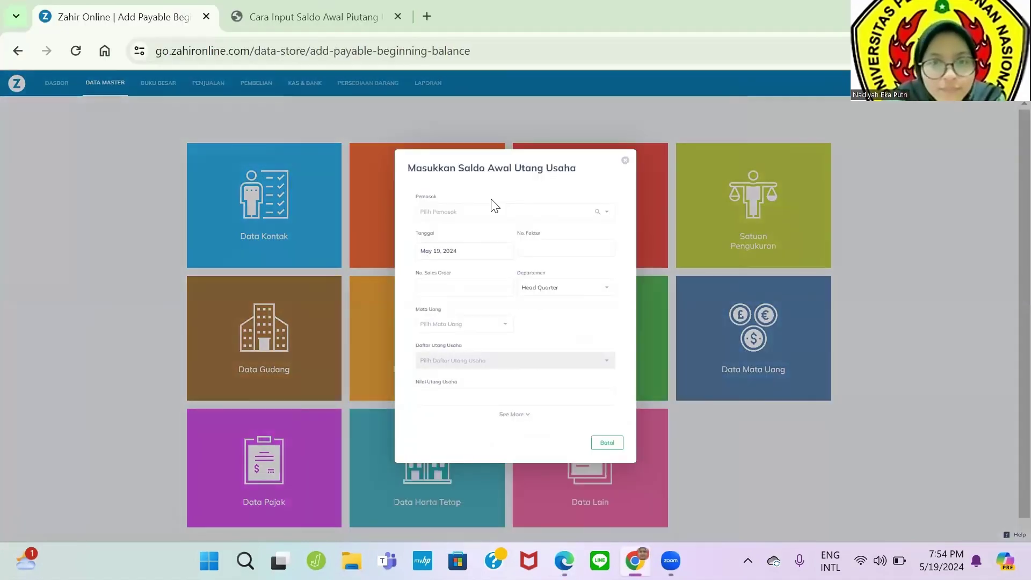
{"action": "left_click", "coordinate": [502, 211]}
{"action": "scroll", "coordinate": [503, 267], "scroll_direction": "down", "scroll_amount": 1}
{"action": "left_click", "coordinate": [504, 271]}
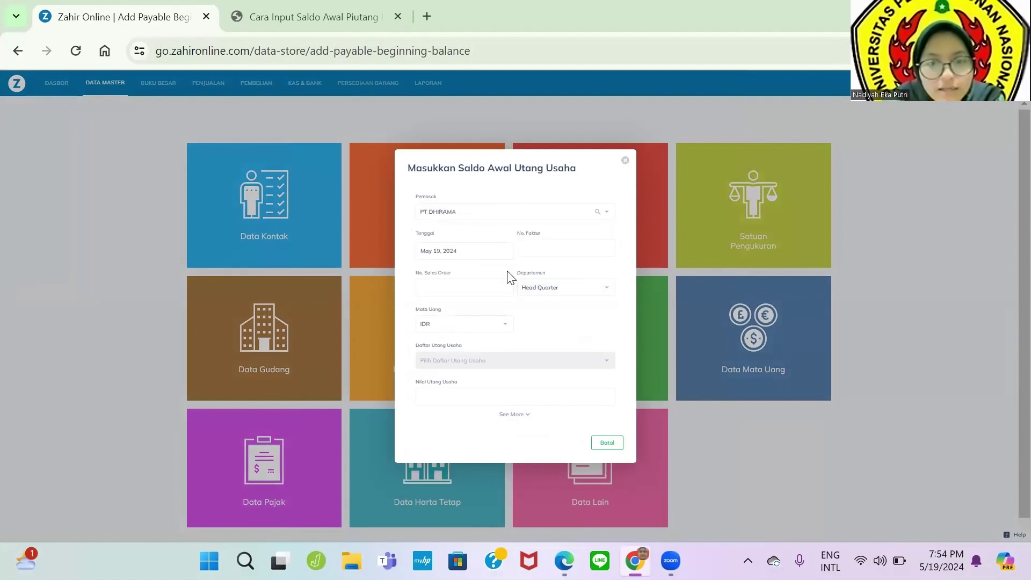
Step: Set the date of PT DHIRAMA's opening payable to Nov 15, 2021, as given in the PDF module
{"action": "key", "text": "alt+Tab"}
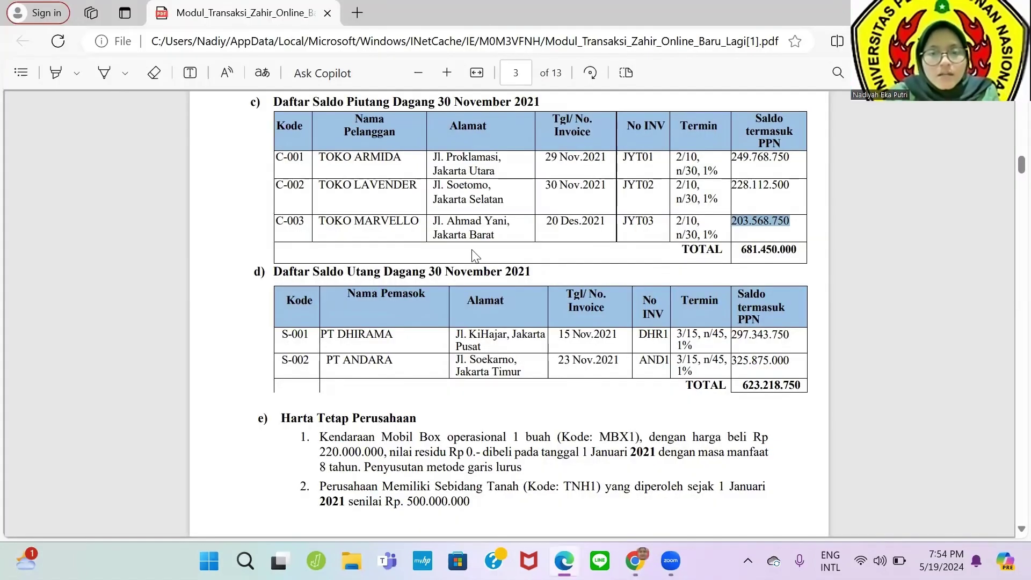
{"action": "key", "text": "alt+Tab"}
{"action": "left_click", "coordinate": [472, 249]}
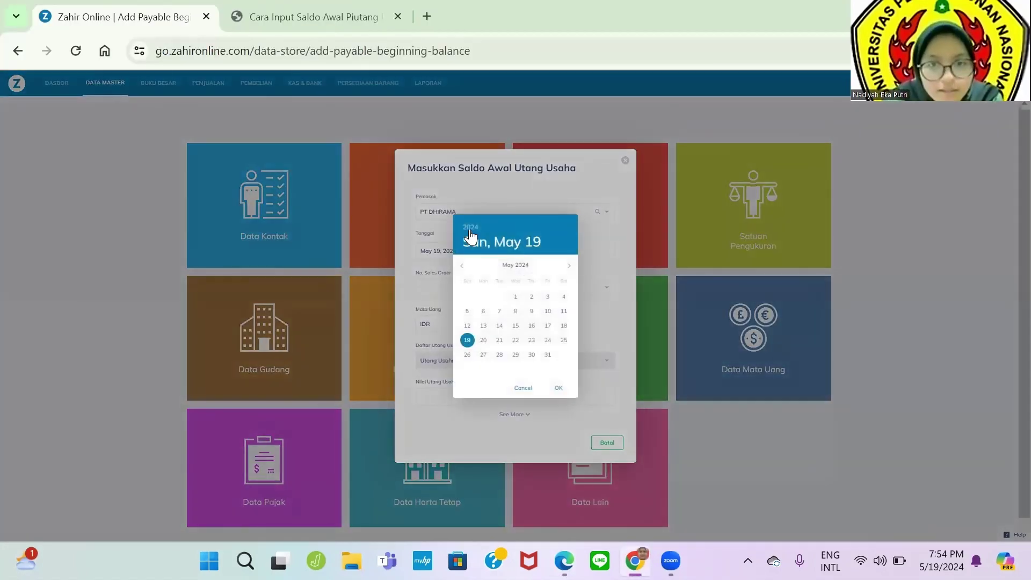
{"action": "left_click", "coordinate": [471, 228]}
{"action": "left_click", "coordinate": [508, 264]}
{"action": "left_click", "coordinate": [571, 269]}
{"action": "left_click", "coordinate": [570, 269]}
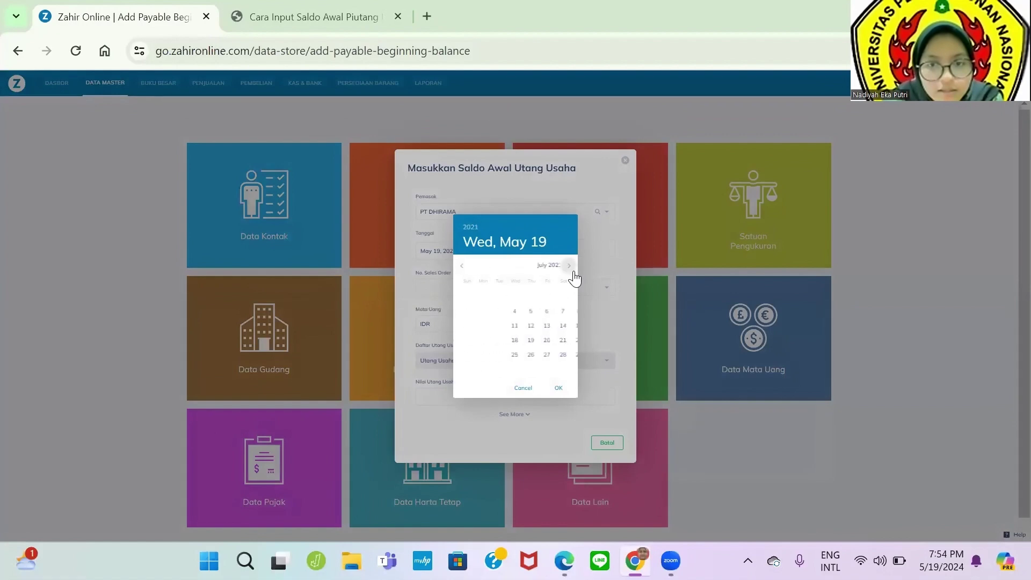
{"action": "left_click", "coordinate": [571, 268]}
{"action": "left_click", "coordinate": [570, 269]}
{"action": "left_click", "coordinate": [571, 268]}
{"action": "left_click", "coordinate": [573, 275]}
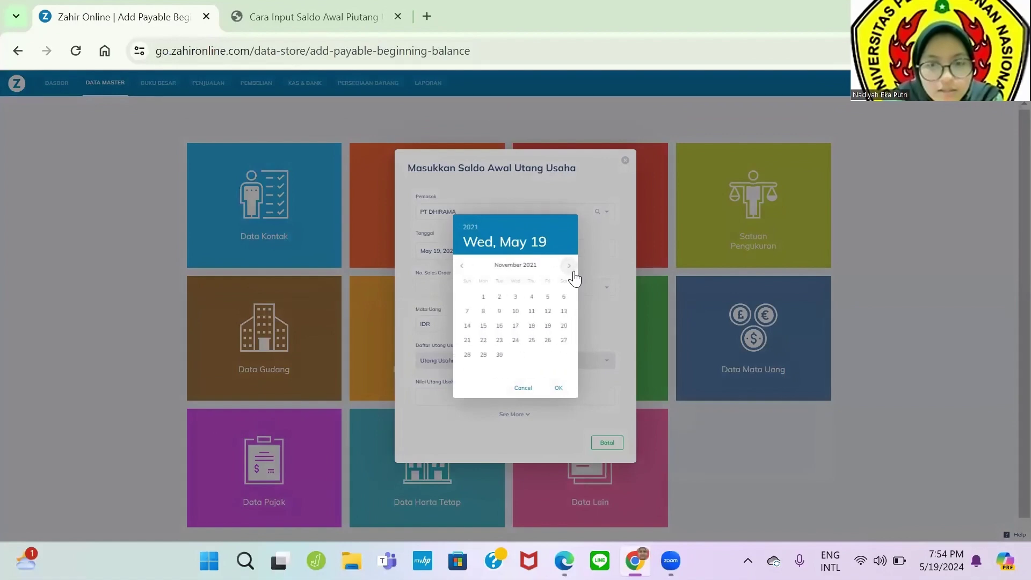
{"action": "left_click", "coordinate": [483, 325]}
Step: Enter DHR1 as the invoice number of PT DHIRAMA's opening payable, as given in the PDF module
{"action": "left_click", "coordinate": [545, 249]}
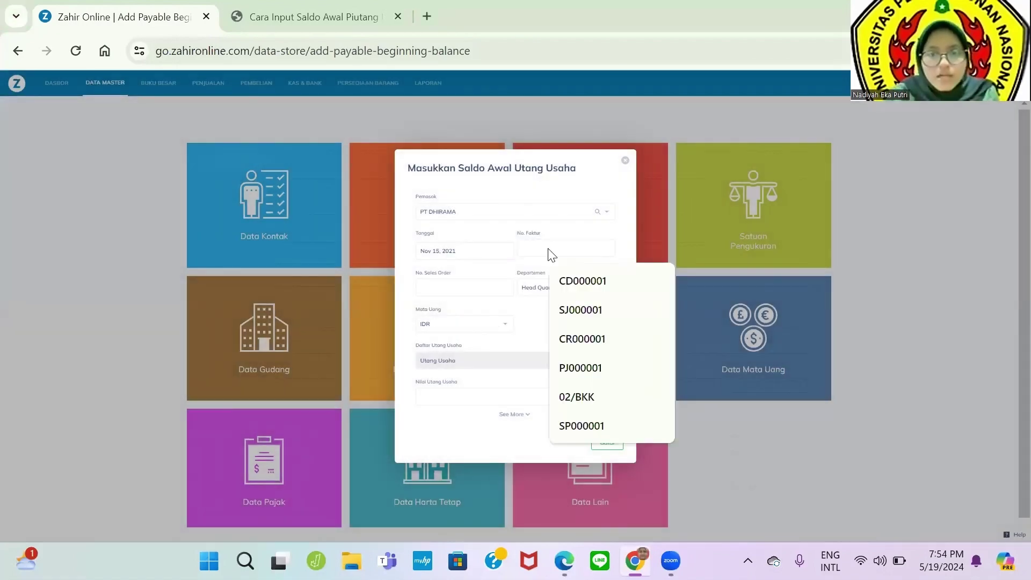
{"action": "key", "text": "alt+Tab"}
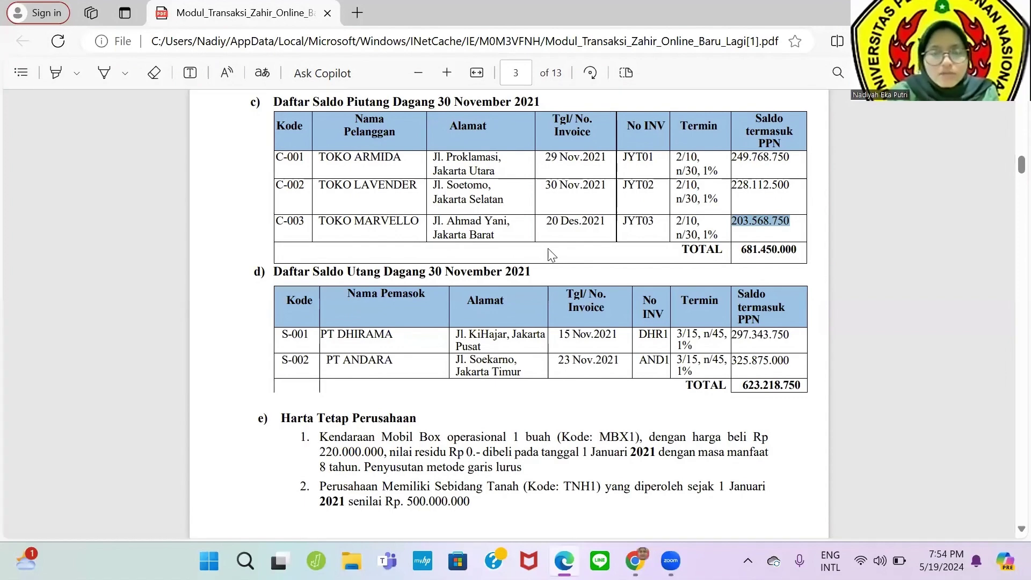
{"action": "key", "text": "alt+Tab"}
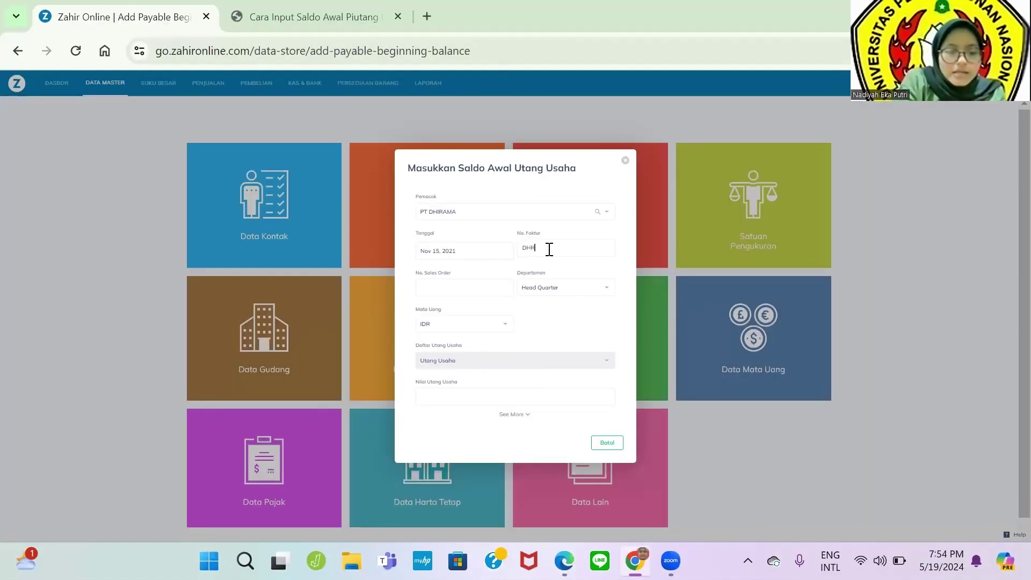
Step: Copy PT DHIRAMA's balance of 297.343.750 from the PDF module into the payable value of the entry
{"action": "left_click", "coordinate": [491, 398]}
{"action": "key", "text": "alt+Tab"}
{"action": "left_click_drag", "start_coordinate": [732, 335], "coordinate": [794, 340]}
{"action": "key", "text": "ctrl+c"}
{"action": "key", "text": "alt+Tab"}
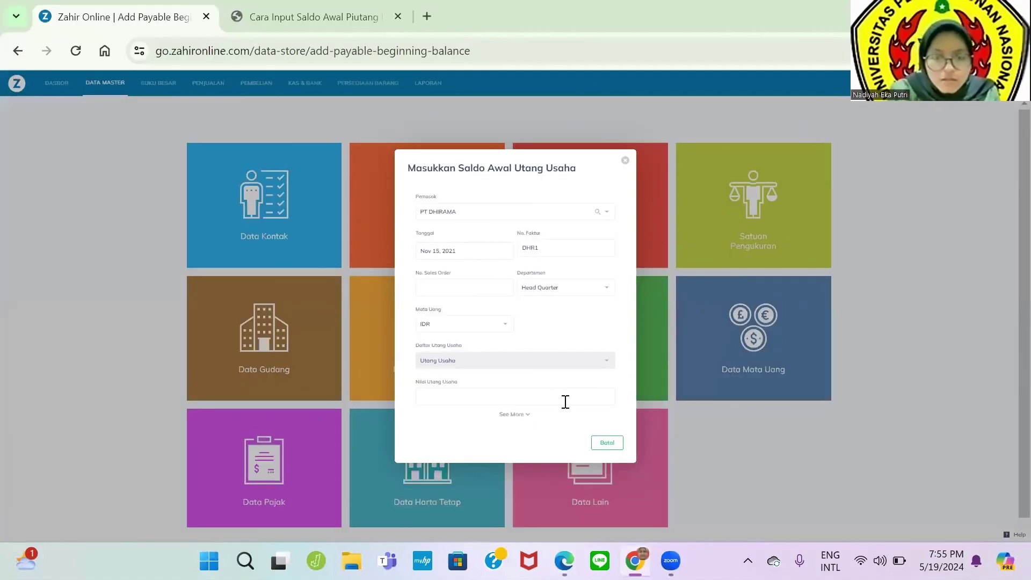
{"action": "key", "text": "ctrl+v"}
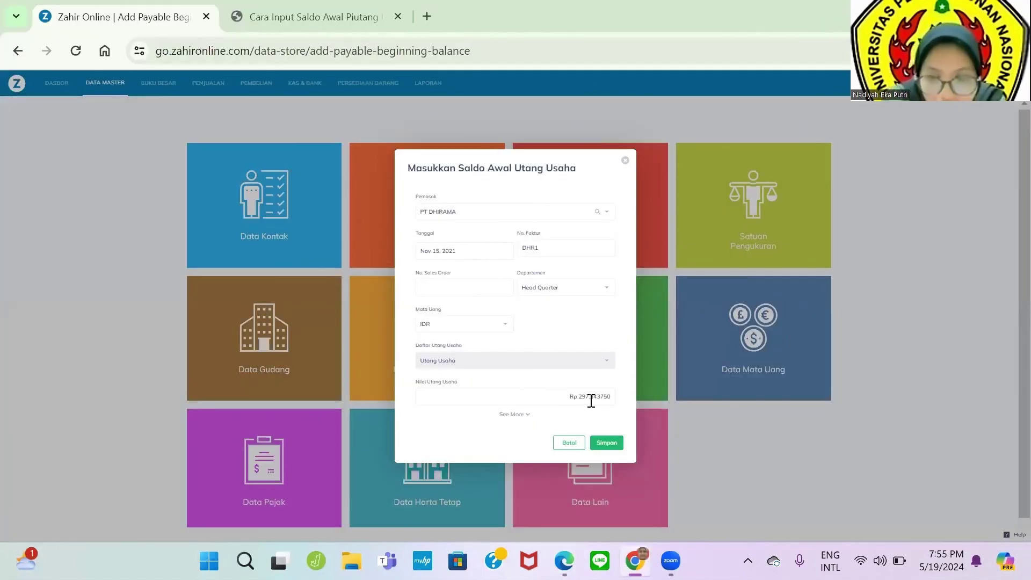
Step: Set the payable's terms to 15 discount days, 45 due days, 3% early discount and 1% late penalty, and save the entry
{"action": "left_click", "coordinate": [517, 417]}
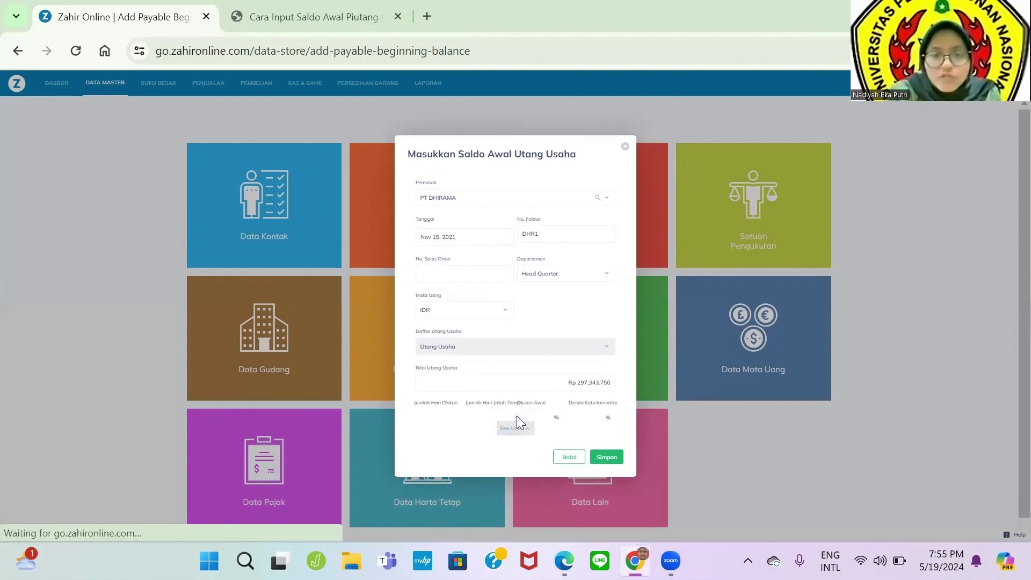
{"action": "key", "text": "alt+Tab"}
{"action": "key", "text": "alt+Tab"}
{"action": "left_click", "coordinate": [435, 418]}
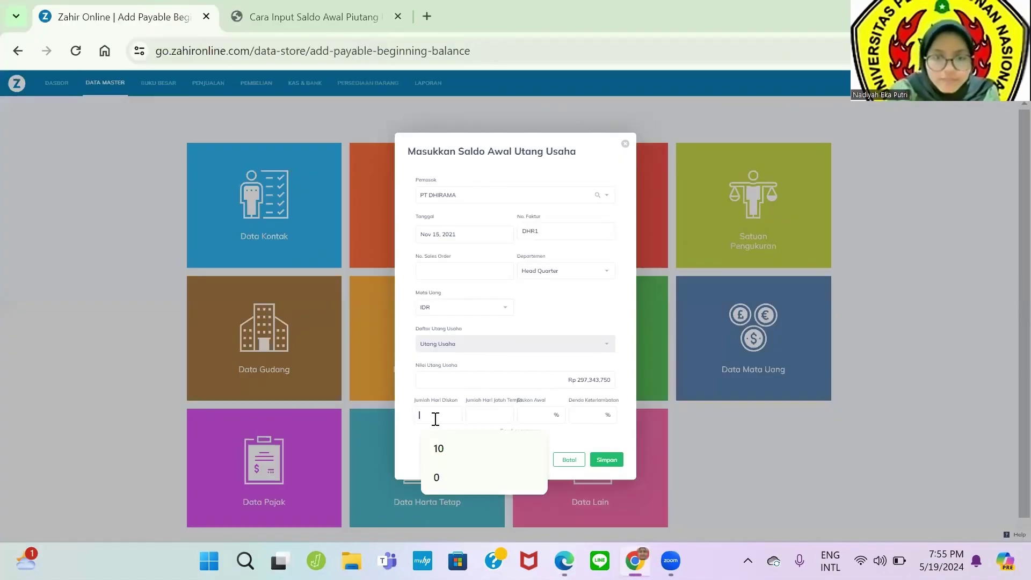
{"action": "type", "text": "15"}
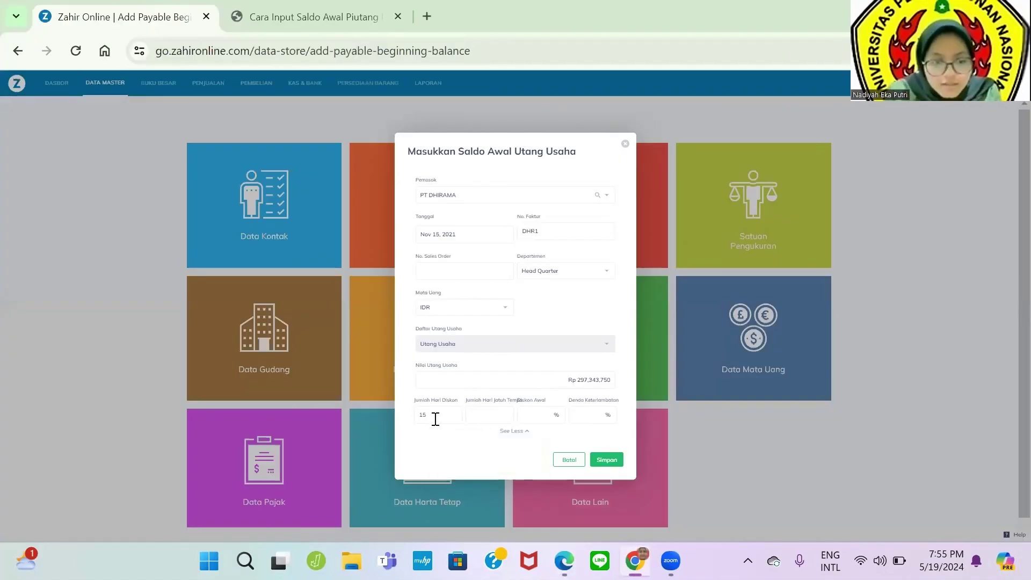
{"action": "key", "text": "Tab"}
{"action": "type", "text": "3"}
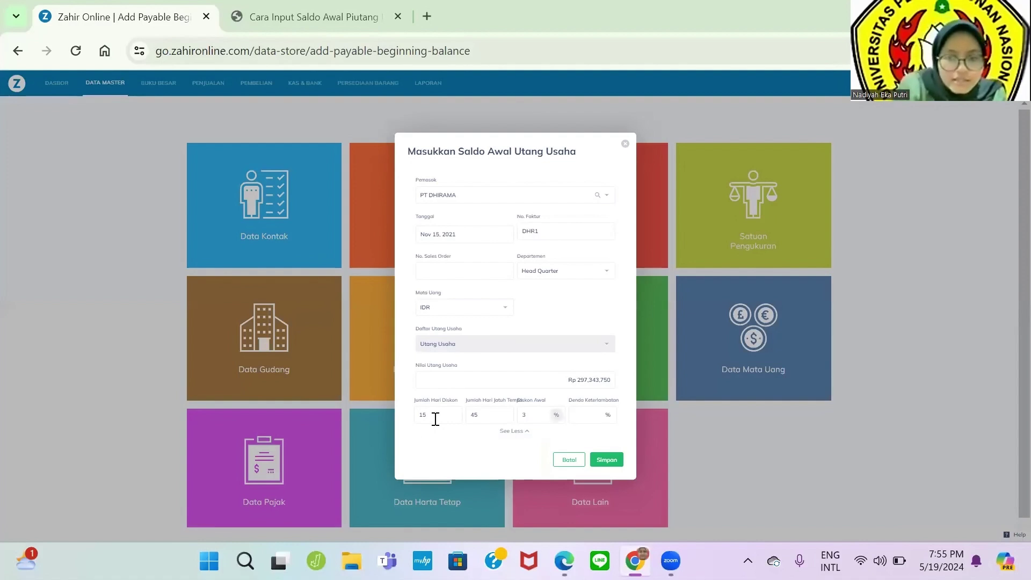
{"action": "key", "text": "Tab"}
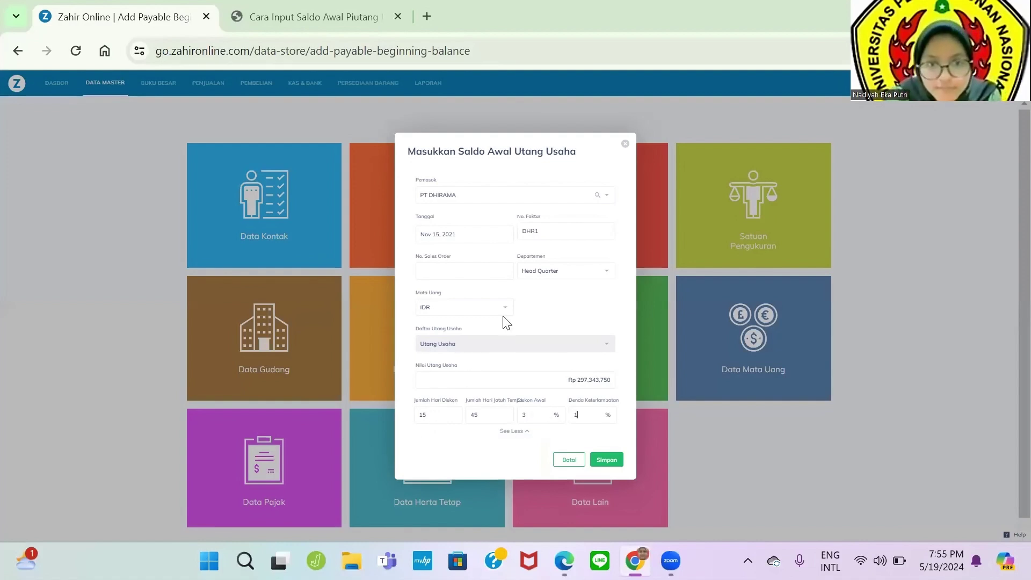
{"action": "type", "text": "1"}
{"action": "left_click", "coordinate": [606, 460]}
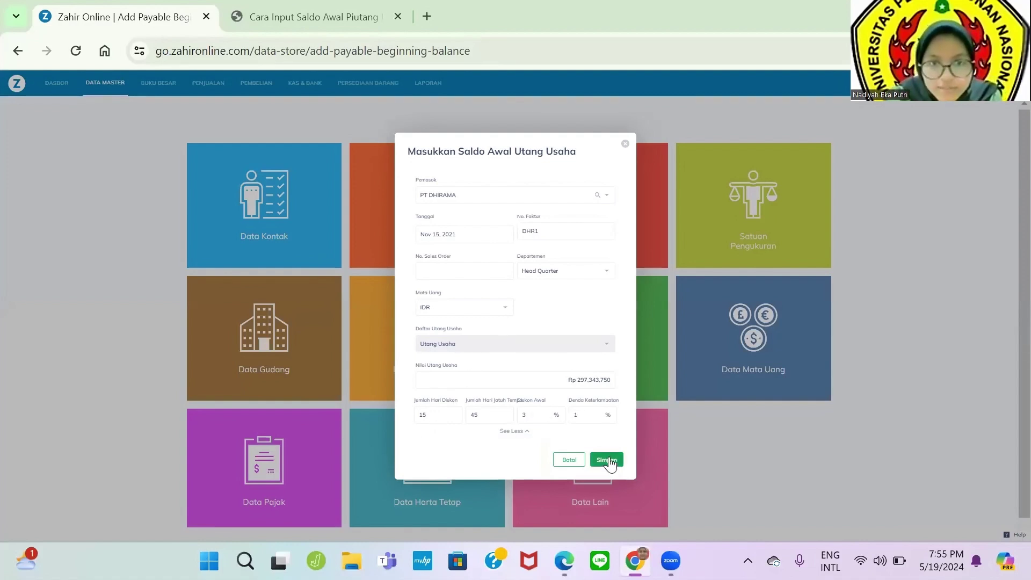
Step: Select PT ANDARA as the supplier of a new opening payable entry
{"action": "left_click", "coordinate": [528, 202]}
{"action": "left_click", "coordinate": [529, 202]}
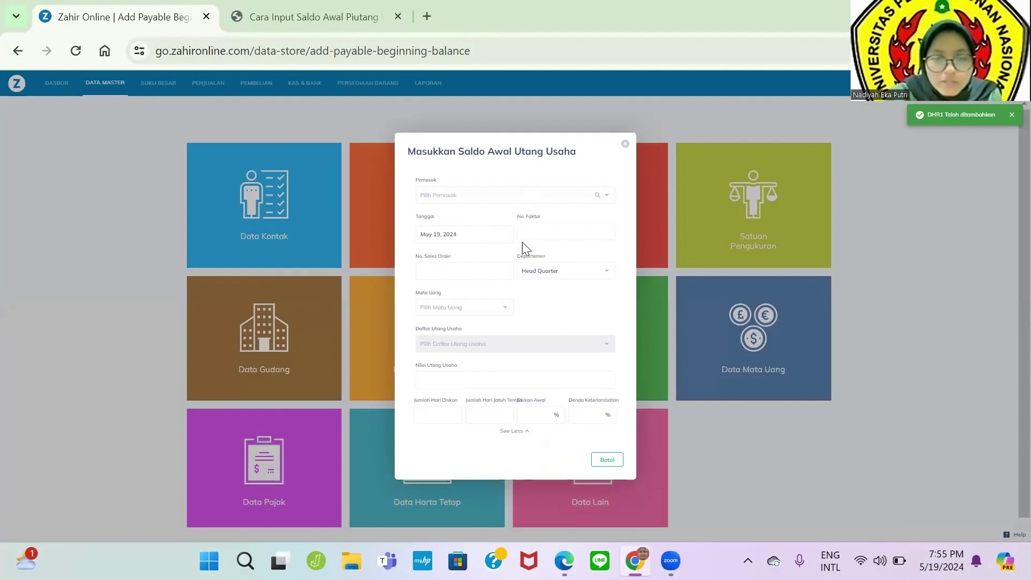
{"action": "key", "text": "alt+Tab"}
{"action": "key", "text": "alt+Tab"}
{"action": "left_click", "coordinate": [526, 203]}
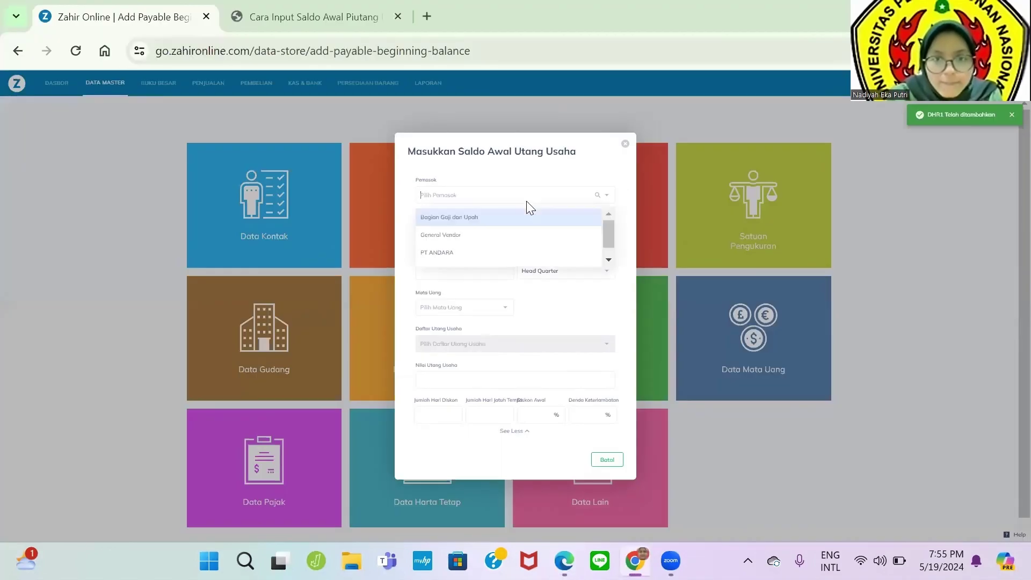
{"action": "left_click", "coordinate": [524, 249]}
Step: Set the date of PT ANDARA's opening payable to Nov 23, 2021, as given in the PDF module
{"action": "key", "text": "alt+Tab"}
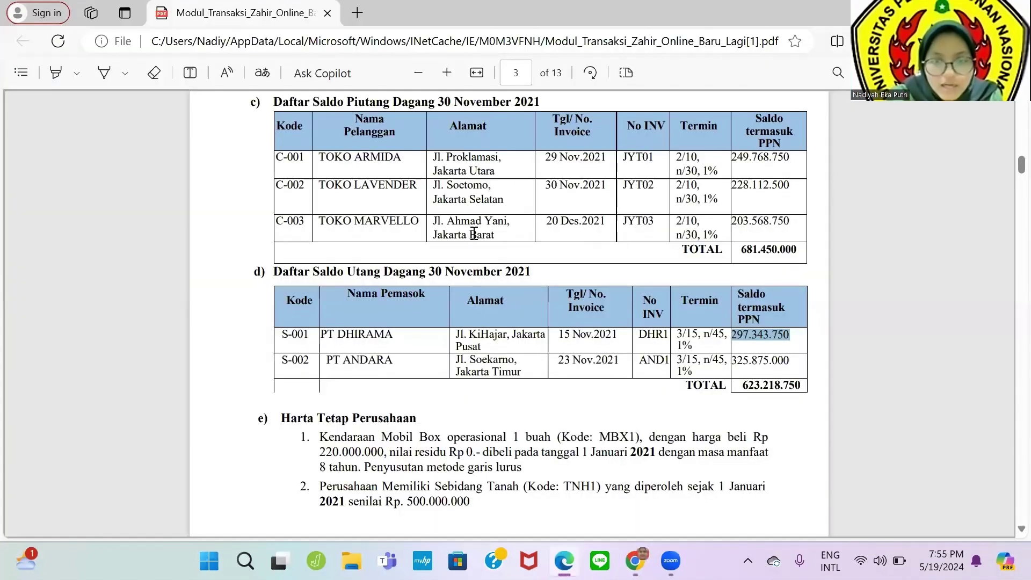
{"action": "key", "text": "alt+Tab"}
{"action": "left_click", "coordinate": [475, 239]}
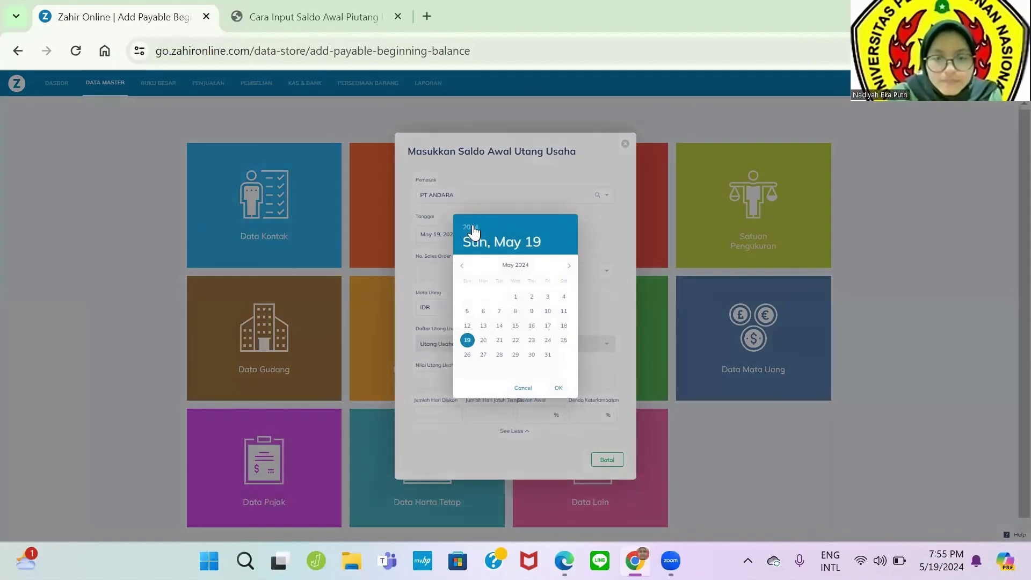
{"action": "left_click", "coordinate": [471, 228]}
{"action": "left_click", "coordinate": [509, 265]}
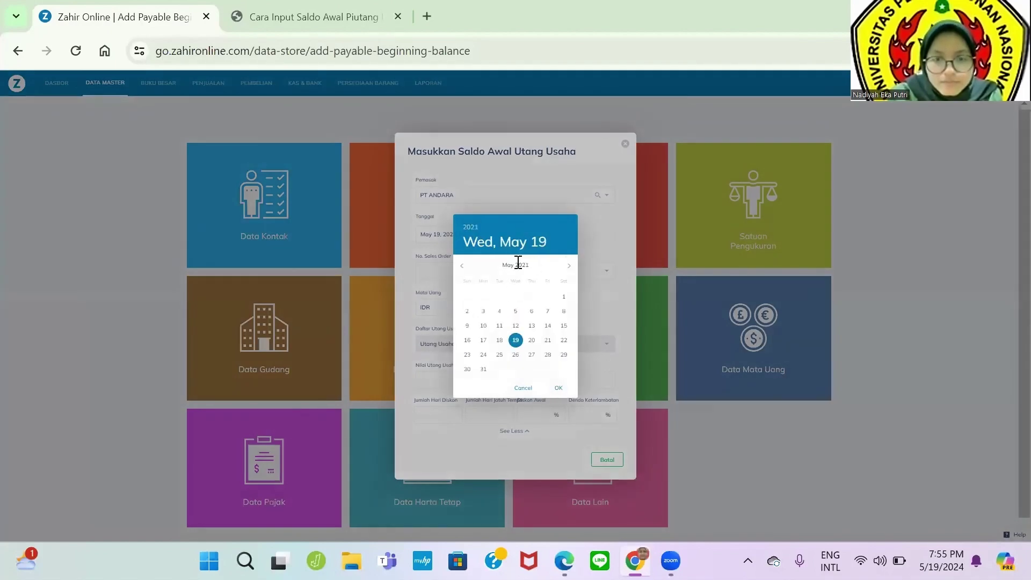
{"action": "left_click", "coordinate": [570, 266]}
{"action": "left_click", "coordinate": [569, 267]}
{"action": "left_click", "coordinate": [570, 266]}
{"action": "left_click", "coordinate": [569, 267]}
{"action": "left_click", "coordinate": [570, 266]}
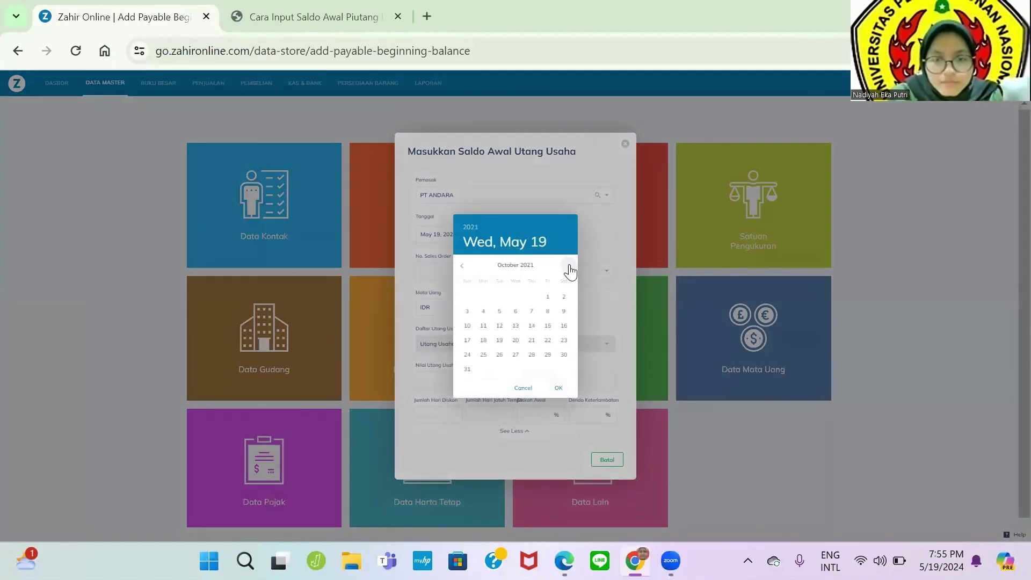
{"action": "left_click", "coordinate": [570, 266]}
{"action": "left_click", "coordinate": [501, 338]}
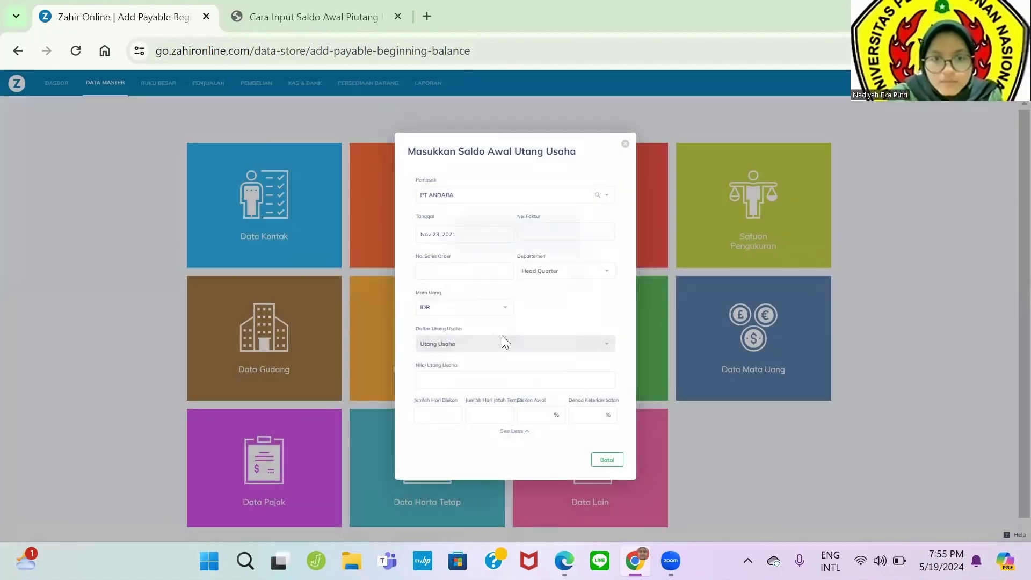
Step: Enter AND1 as the invoice number of PT ANDARA's opening payable, as given in the PDF module
{"action": "key", "text": "alt+Tab"}
{"action": "key", "text": "alt+Tab"}
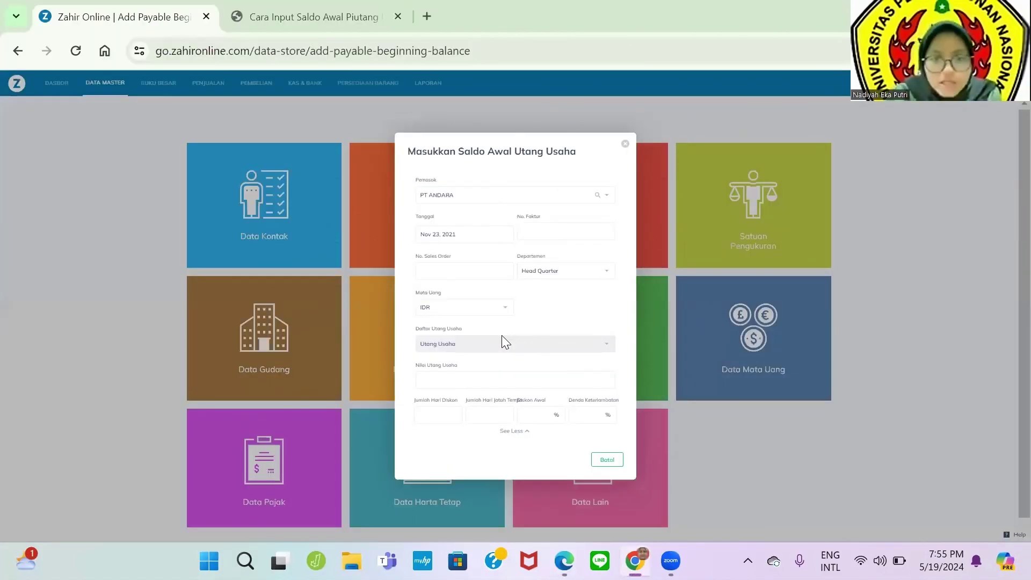
{"action": "left_click", "coordinate": [555, 232]}
{"action": "type", "text": "AND1"}
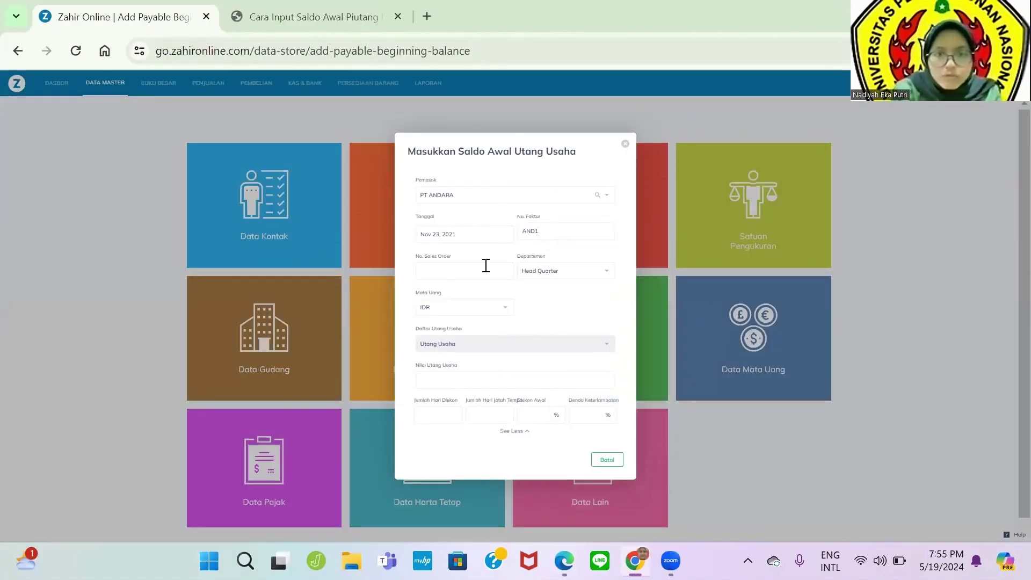
Step: Copy PT ANDARA's balance of 325.875.000 from the PDF module into the payable value of the entry
{"action": "left_click", "coordinate": [476, 380]}
{"action": "key", "text": "alt+Tab"}
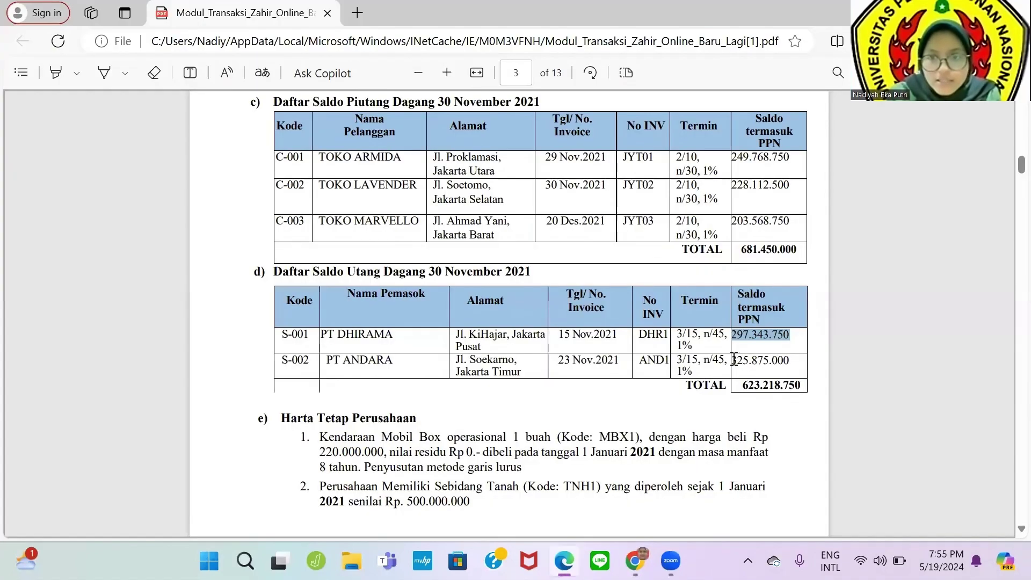
{"action": "left_click_drag", "start_coordinate": [733, 360], "coordinate": [797, 360]}
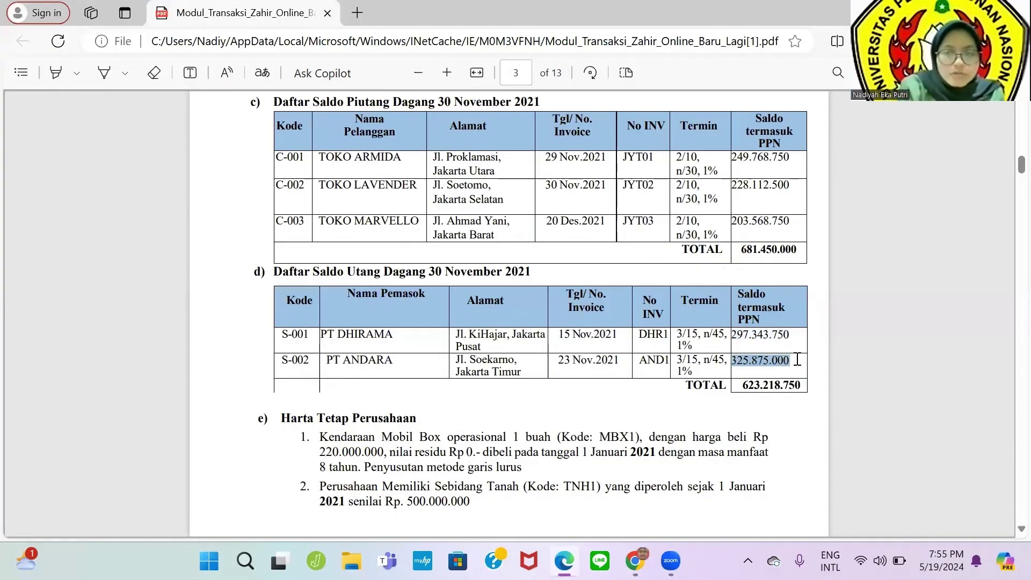
{"action": "key", "text": "alt+Tab"}
{"action": "type", "text": "325.875000"}
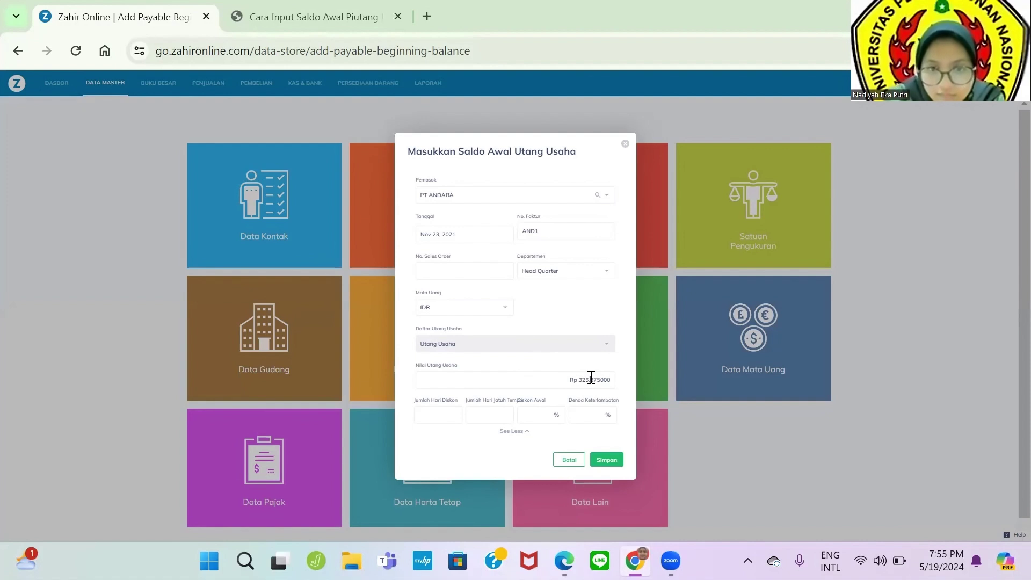
Step: Set PT ANDARA's terms to 15 discount days, 45 due days, 3% early discount and 1% late penalty, and save the entry
{"action": "left_click", "coordinate": [445, 419]}
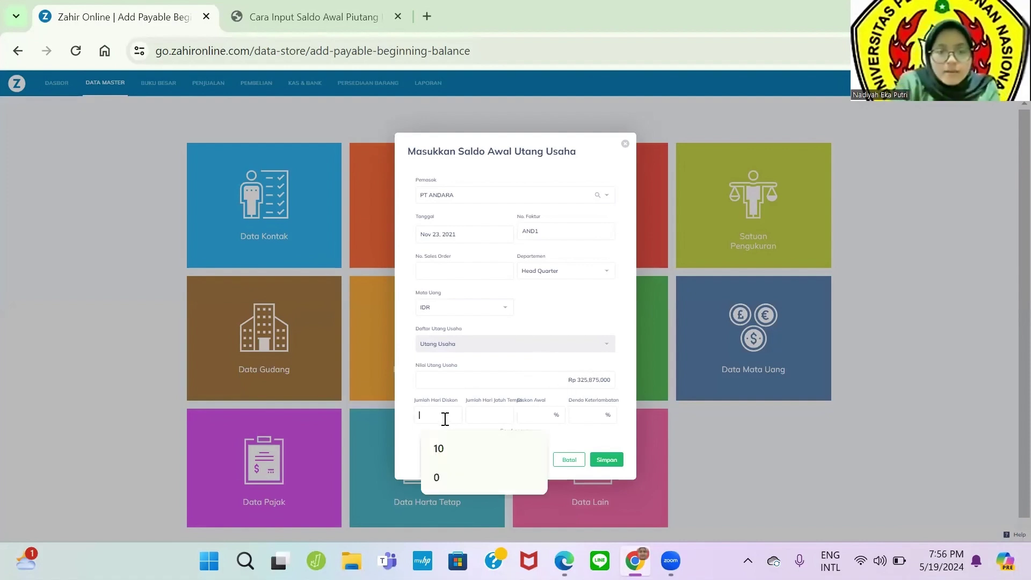
{"action": "type", "text": "15"}
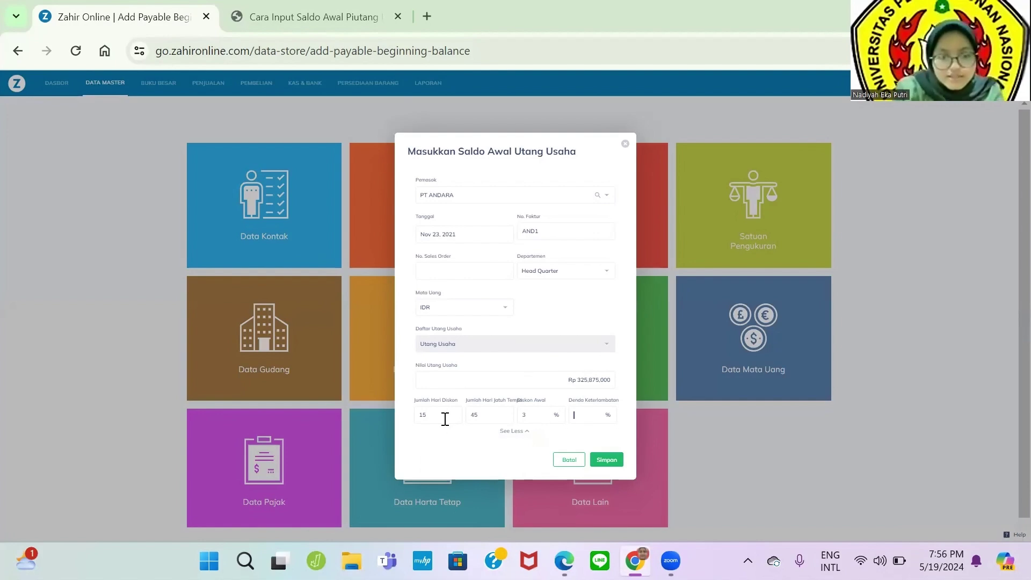
{"action": "key", "text": "alt+Tab"}
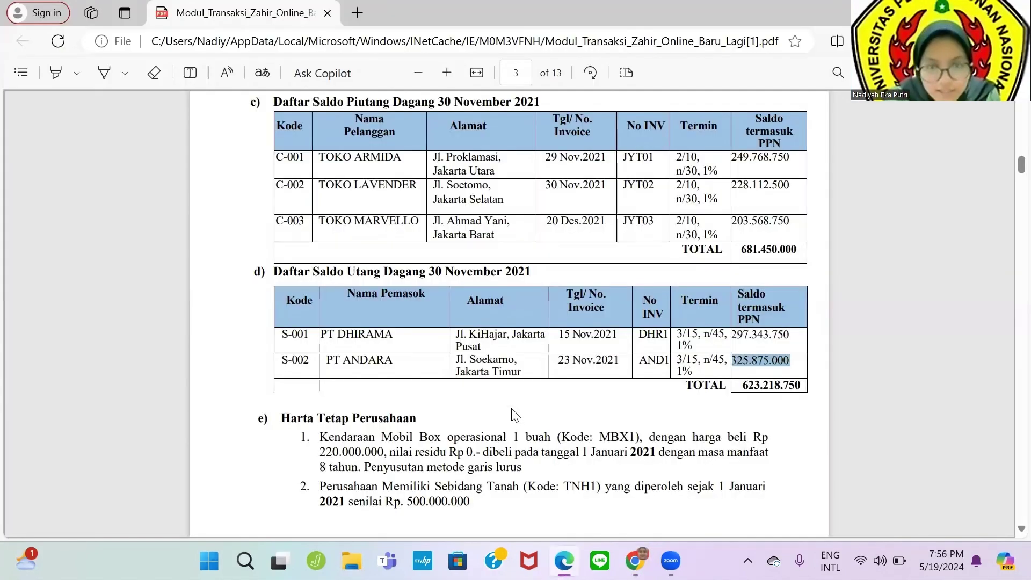
{"action": "key", "text": "alt+Tab"}
{"action": "left_click", "coordinate": [607, 460]}
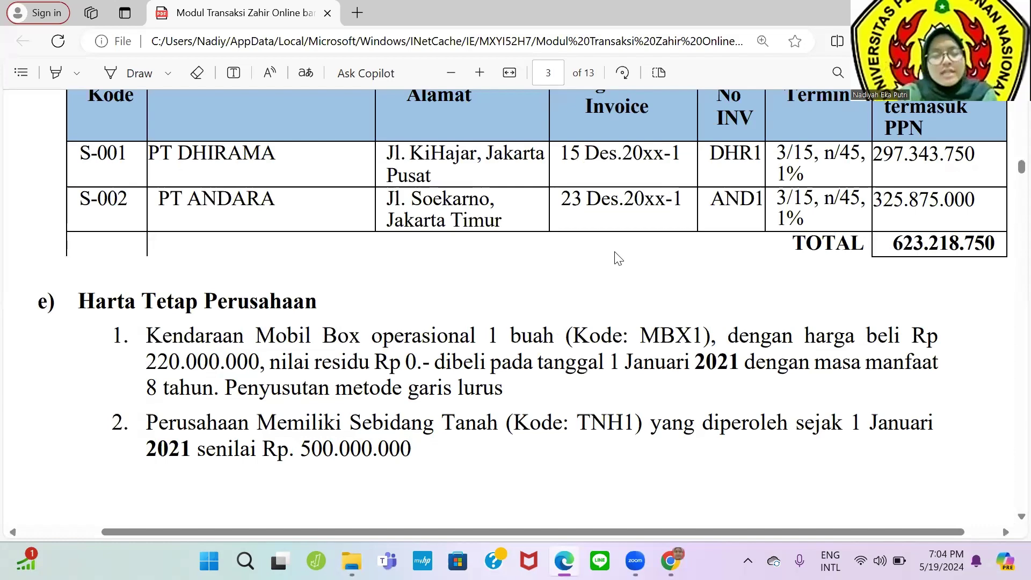
Step: Review the Harta Tetap Perusahaan section of the PDF module and start a new fixed asset entry in Zahir Online
{"action": "scroll", "coordinate": [618, 258], "scroll_direction": "down", "scroll_amount": 2, "text": "ctrl"}
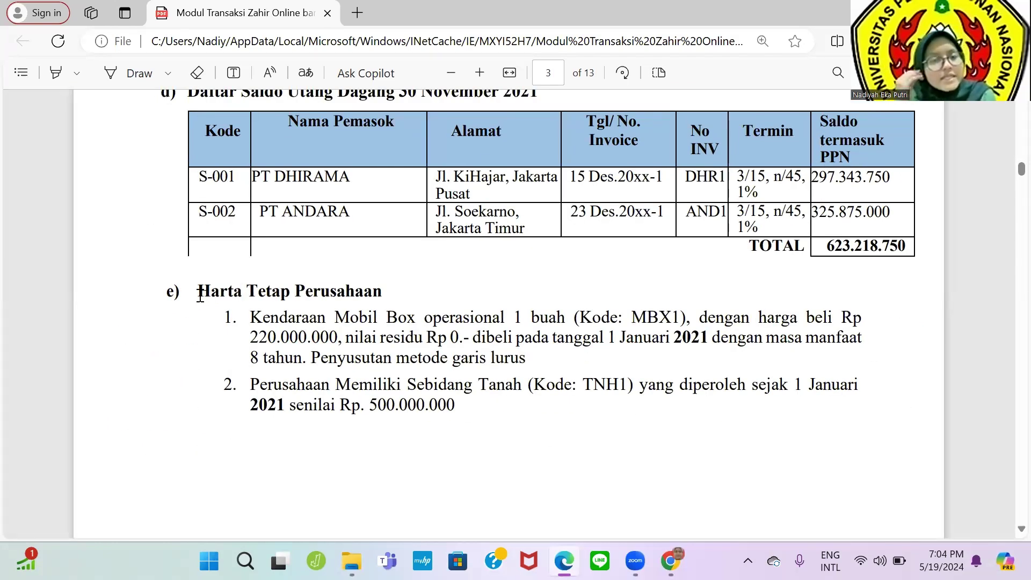
{"action": "left_click", "coordinate": [670, 561]}
{"action": "left_click", "coordinate": [113, 85]}
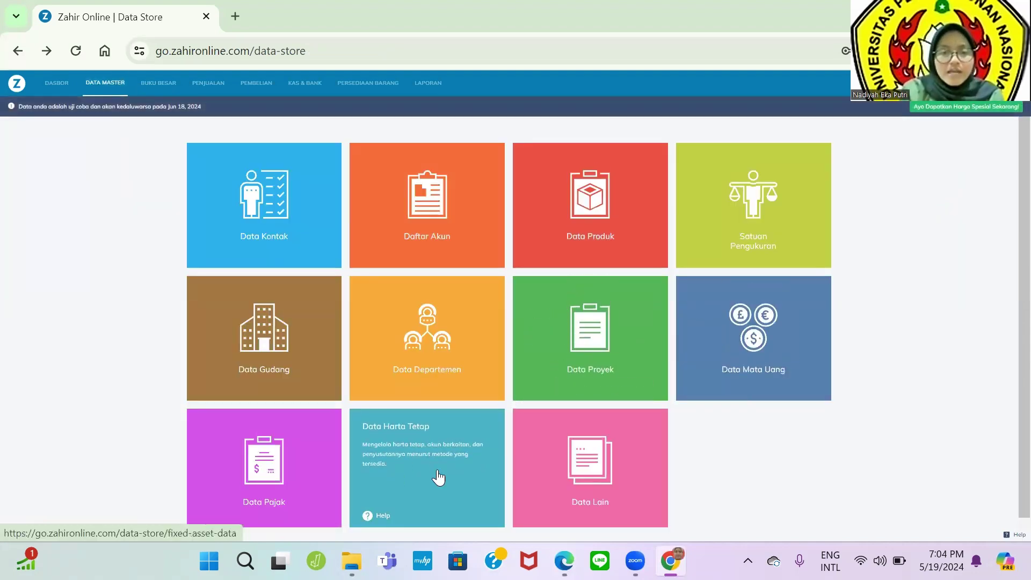
{"action": "left_click", "coordinate": [430, 431]}
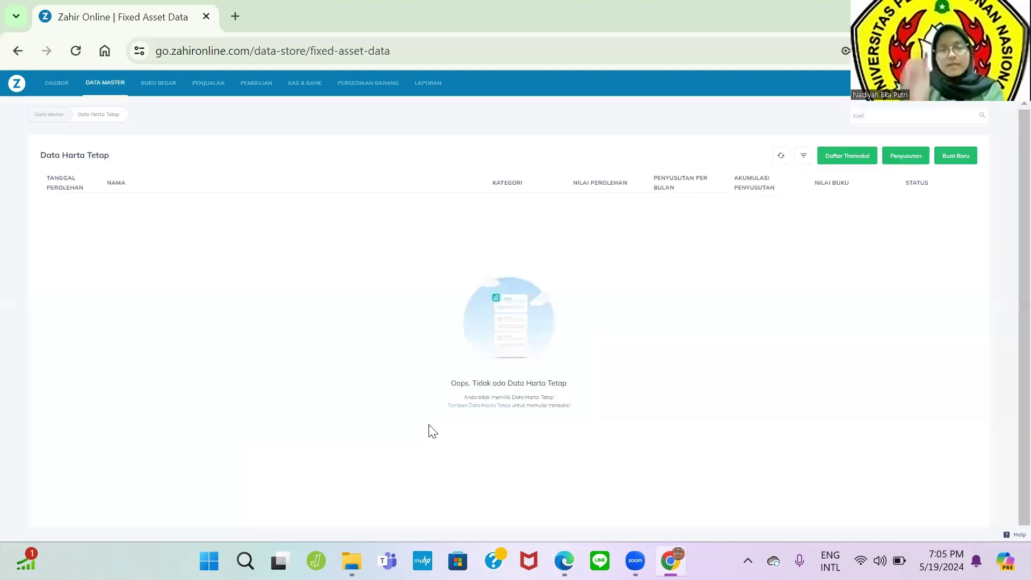
{"action": "left_click", "coordinate": [956, 155]}
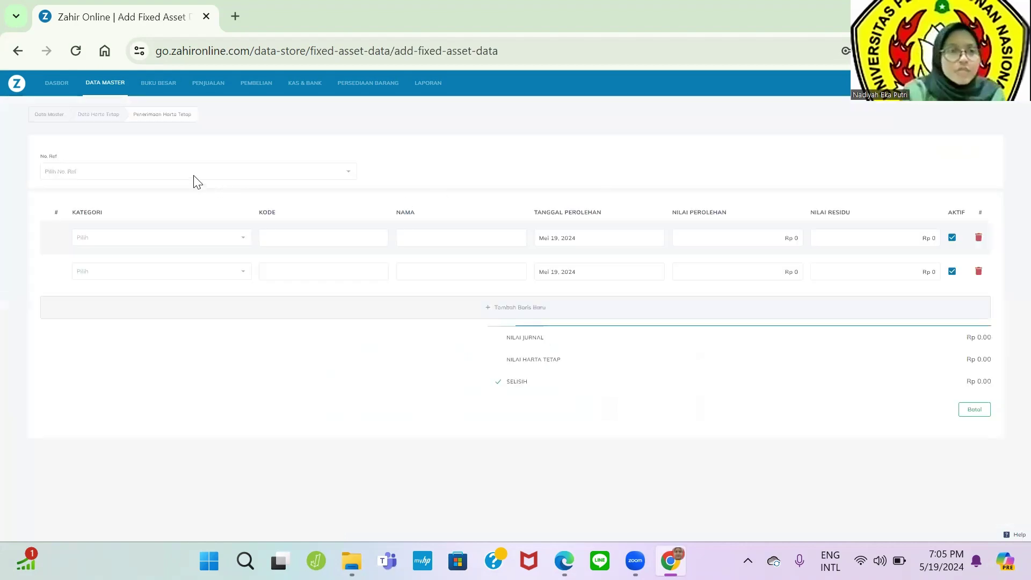
Step: Set the category of the first fixed asset row to Kendaraan, matching the asset described in the PDF module
{"action": "left_click", "coordinate": [168, 239]}
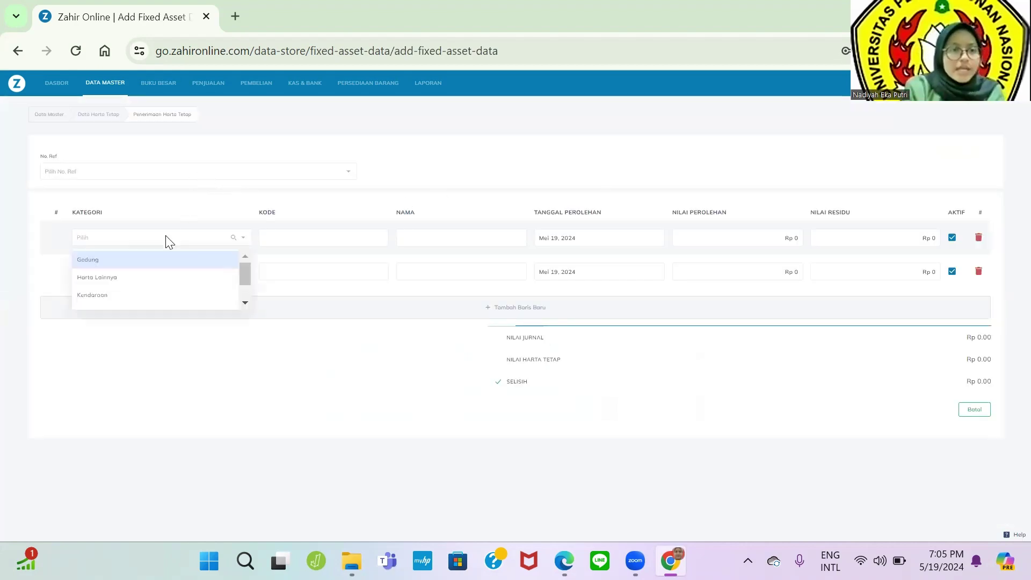
{"action": "left_click", "coordinate": [171, 293]}
{"action": "key", "text": "alt+Tab"}
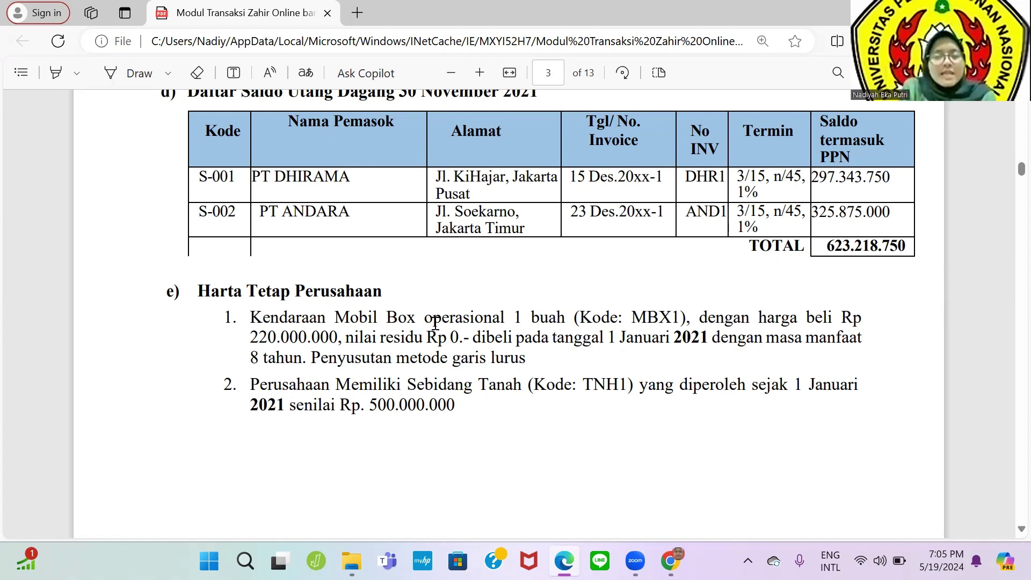
{"action": "key", "text": "alt+Tab"}
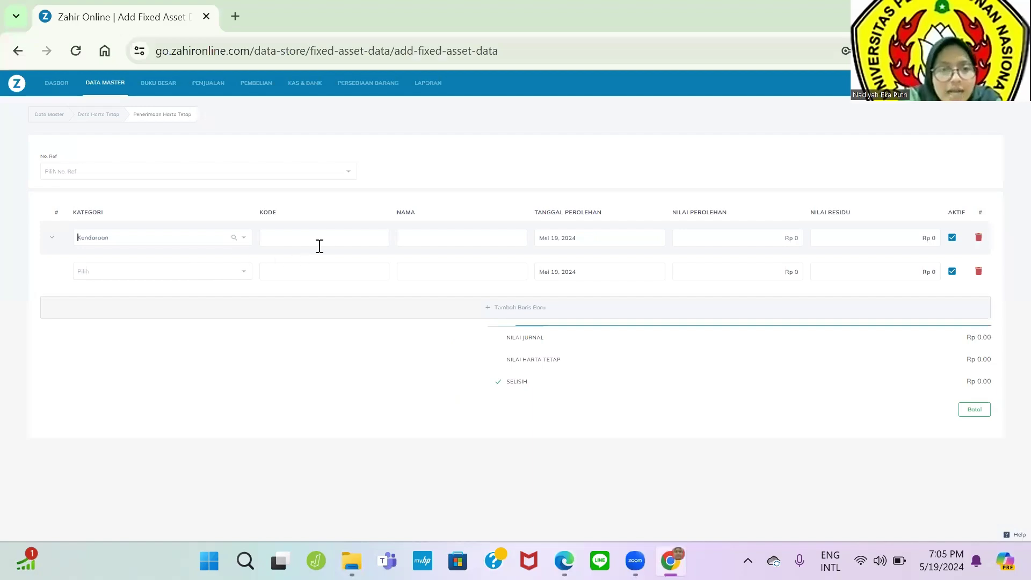
Step: Enter code MBX1 and name Mobil Box for the Kendaraan asset, using the PDF module as reference
{"action": "left_click", "coordinate": [325, 239]}
{"action": "key", "text": "alt+Tab"}
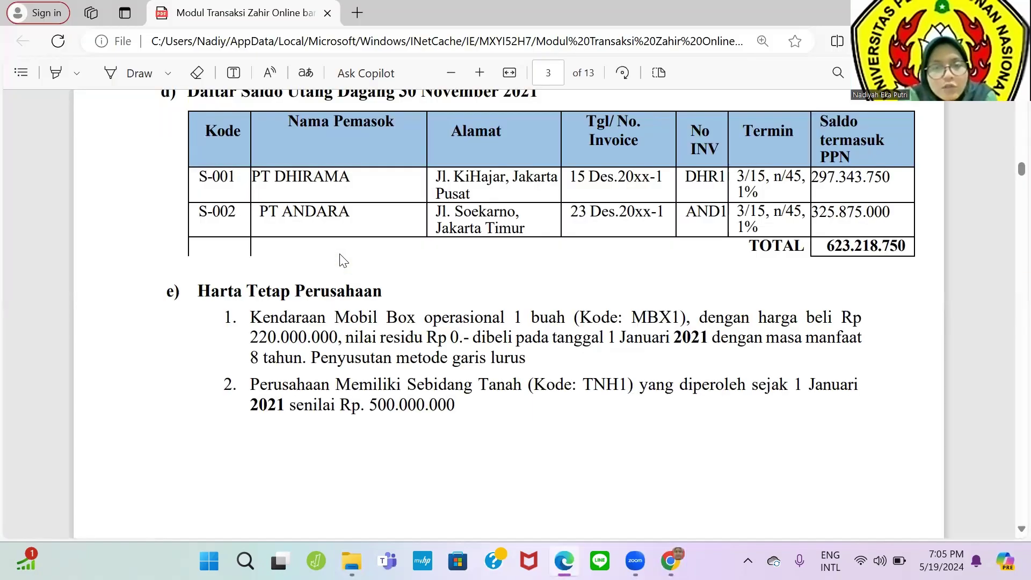
{"action": "key", "text": "alt+Tab"}
{"action": "left_click", "coordinate": [350, 239]}
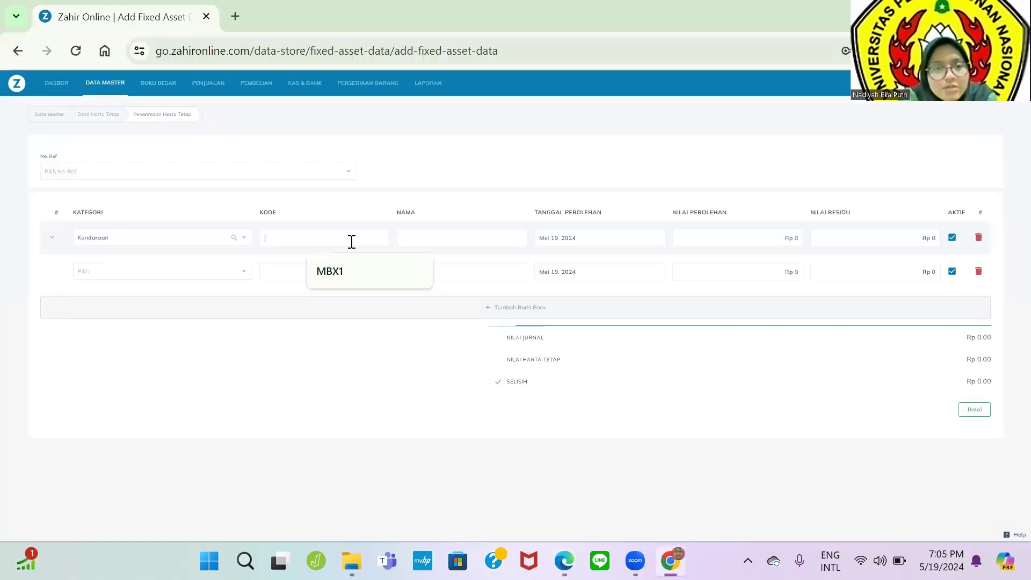
{"action": "left_click", "coordinate": [357, 272]}
{"action": "left_click", "coordinate": [409, 236]}
{"action": "left_click", "coordinate": [462, 259]}
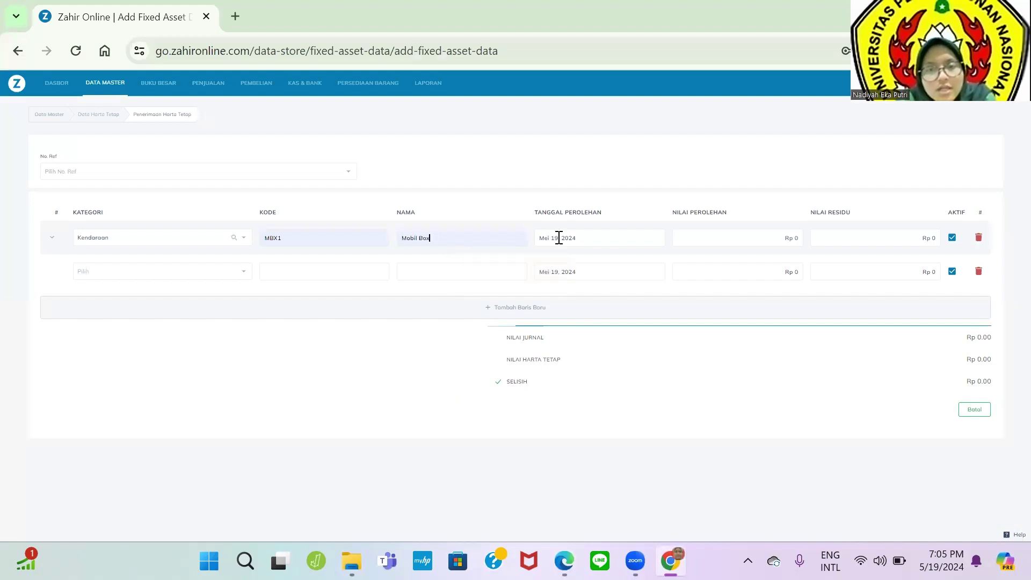
Step: Set the acquisition date of the Mobil Box asset to Jan 1, 2021
{"action": "left_click", "coordinate": [579, 240]}
{"action": "left_click", "coordinate": [477, 237]}
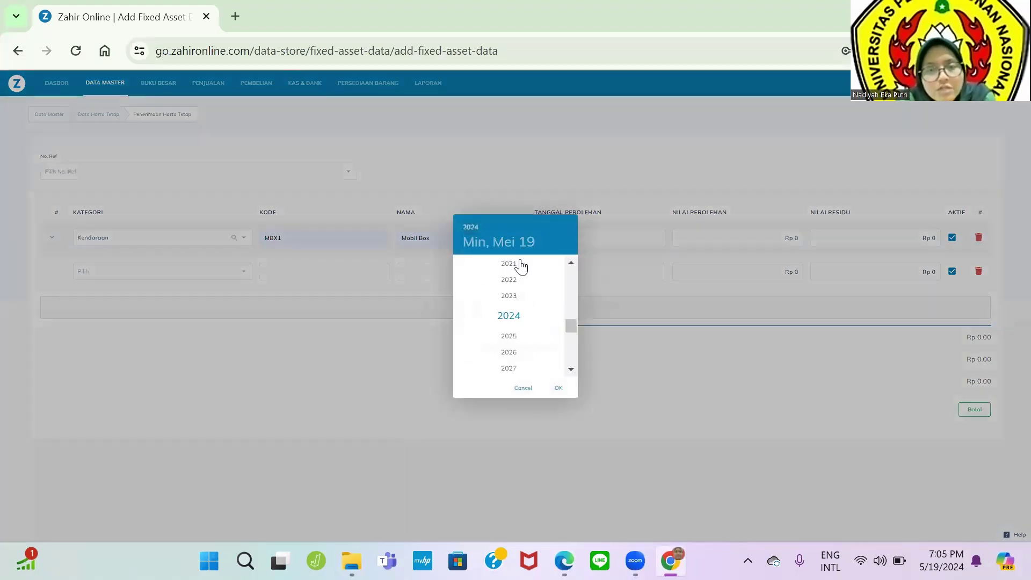
{"action": "left_click", "coordinate": [514, 269]}
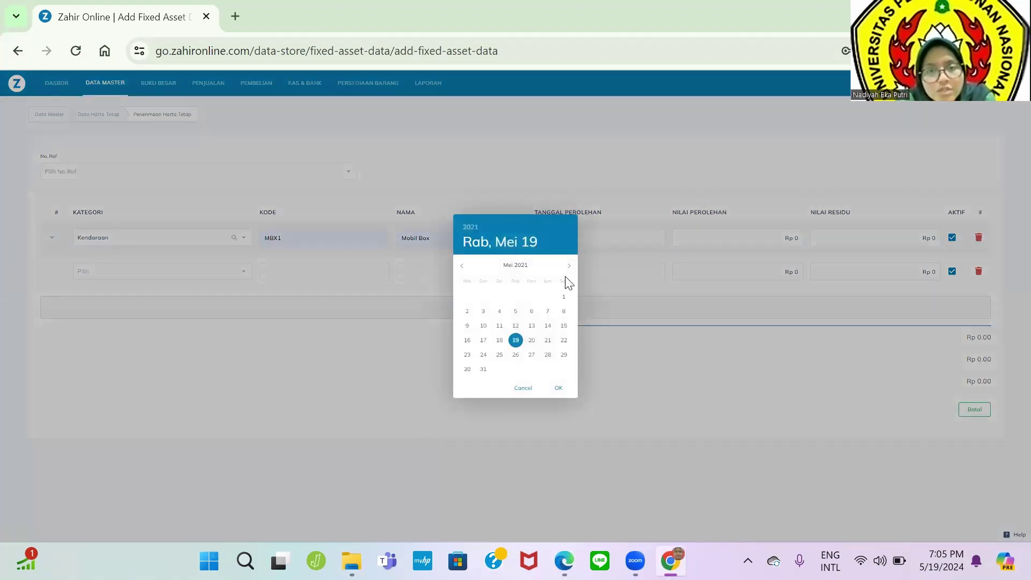
{"action": "left_click", "coordinate": [459, 267]}
{"action": "left_click", "coordinate": [460, 267]}
{"action": "left_click", "coordinate": [459, 268]}
{"action": "left_click", "coordinate": [460, 267]}
{"action": "left_click", "coordinate": [459, 267]}
{"action": "left_click", "coordinate": [459, 267]}
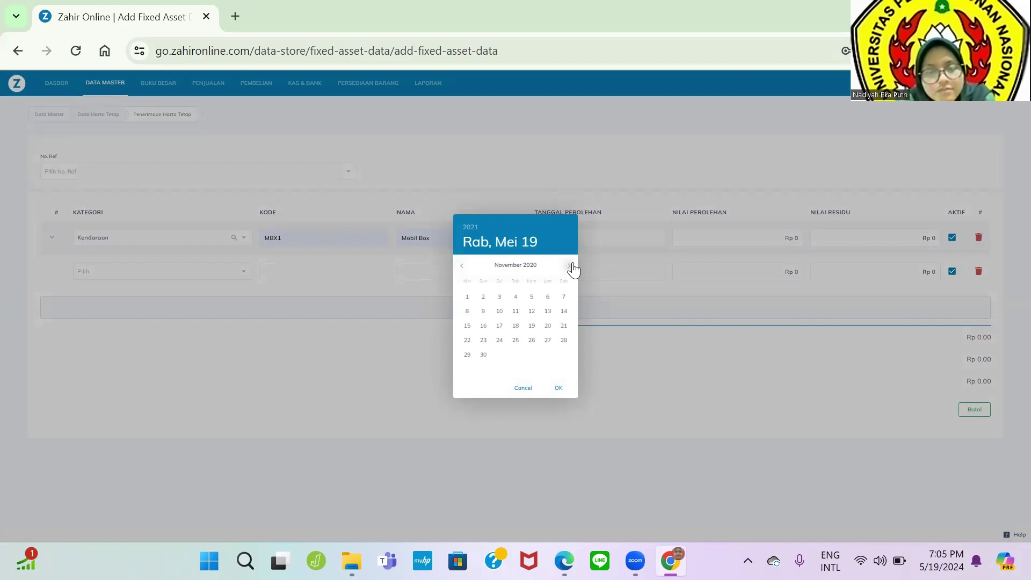
{"action": "left_click", "coordinate": [569, 266]}
{"action": "left_click", "coordinate": [570, 265]}
{"action": "left_click", "coordinate": [548, 297]}
Step: Set the acquisition value of the Mobil Box asset to Rp 220,000,000, as given in the PDF module
{"action": "key", "text": "alt+Tab"}
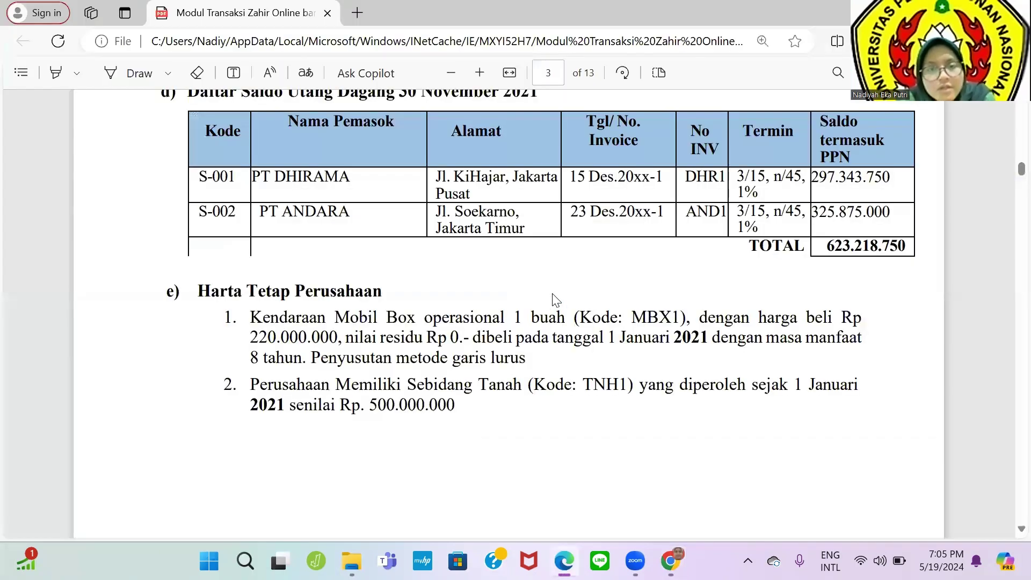
{"action": "key", "text": "alt+Tab"}
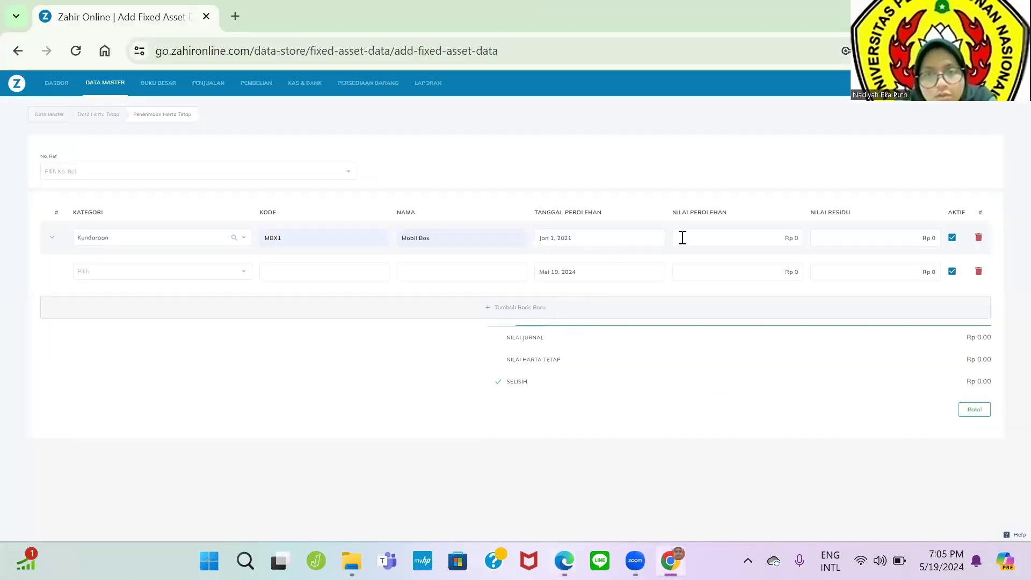
{"action": "key", "text": "alt+Tab"}
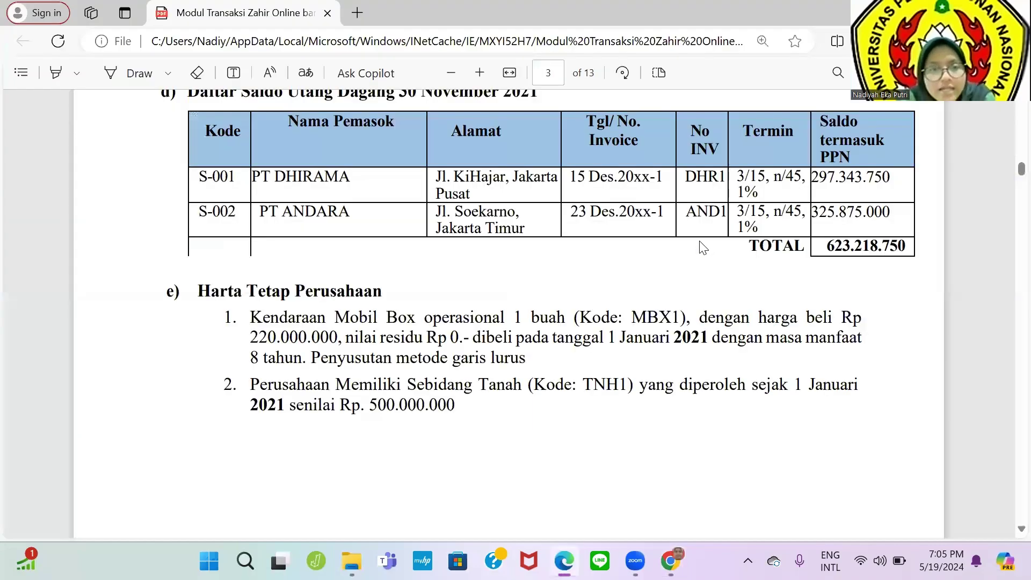
{"action": "key", "text": "alt+Tab"}
{"action": "left_click", "coordinate": [701, 240]}
{"action": "type", "text": "220,000,00"}
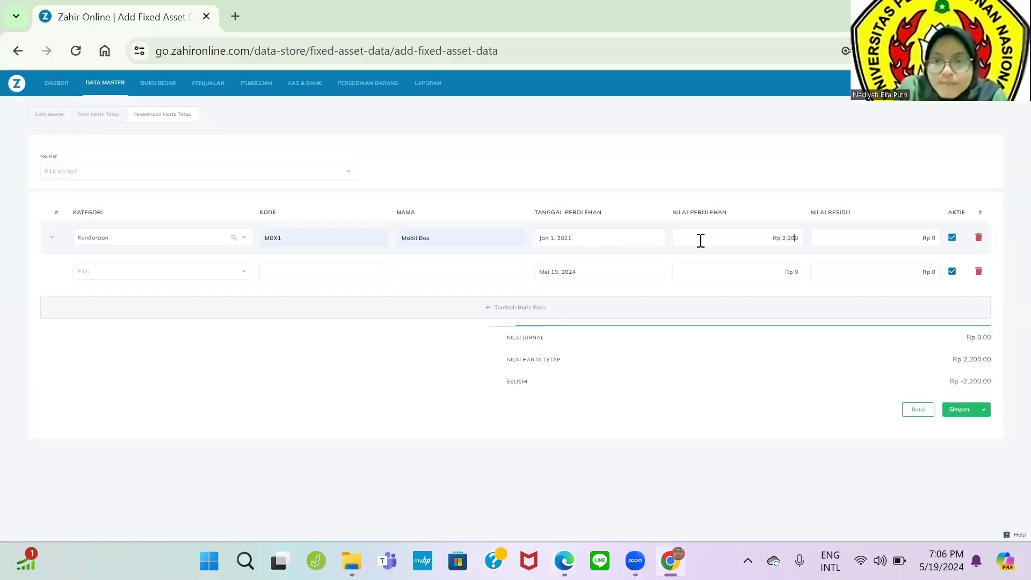
{"action": "type", "text": "0"}
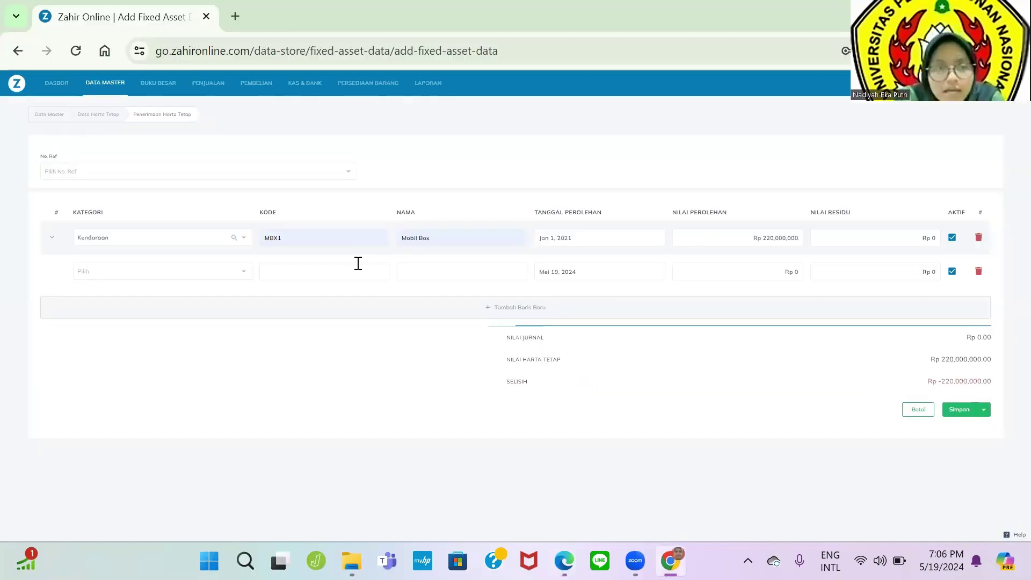
Step: Set the second fixed asset row to category Tanah with code TNH1 and name Tanah, following the PDF module
{"action": "left_click", "coordinate": [142, 271]}
{"action": "scroll", "coordinate": [148, 303], "scroll_direction": "down", "scroll_amount": 3}
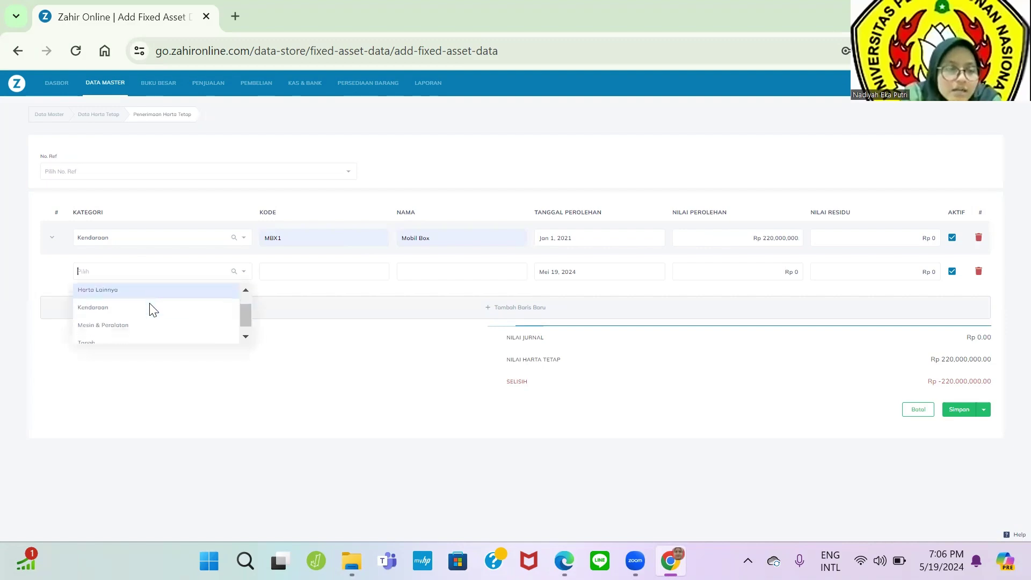
{"action": "left_click", "coordinate": [156, 339]}
{"action": "left_click", "coordinate": [288, 271]}
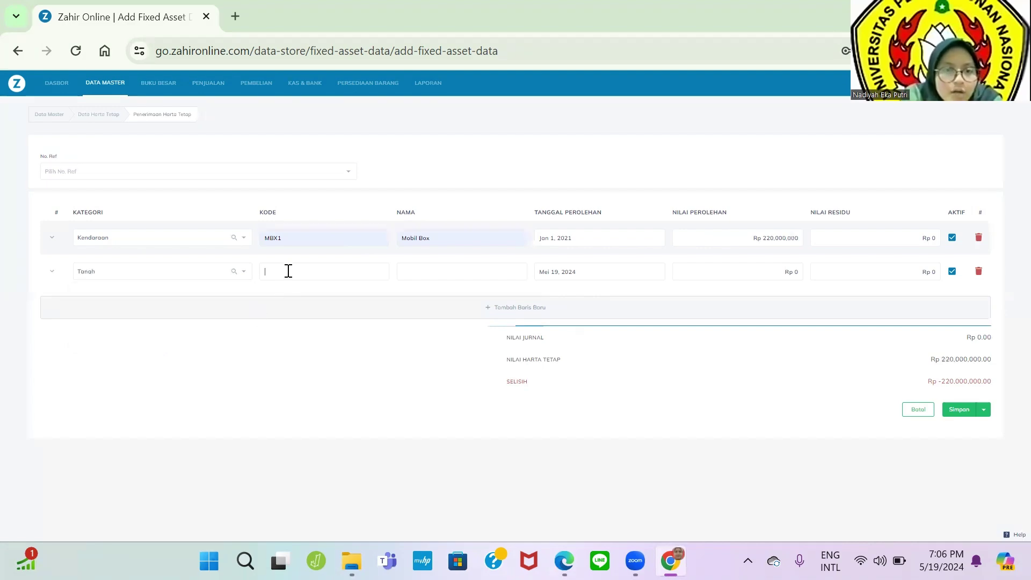
{"action": "key", "text": "alt+Tab"}
{"action": "key", "text": "alt+Tab"}
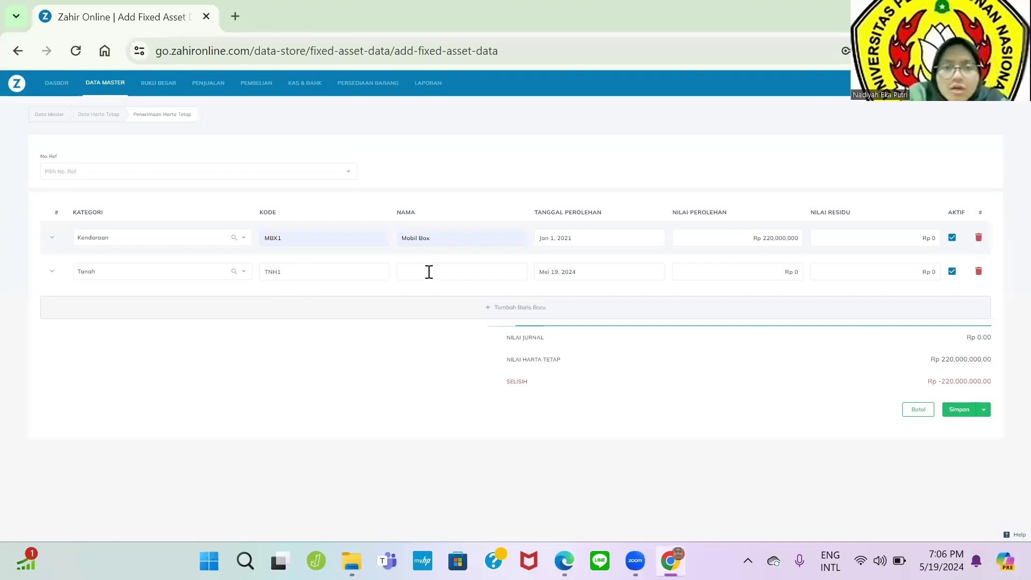
Step: Set the acquisition date of the Tanah asset to Jan 1, 2021
{"action": "left_click", "coordinate": [588, 273]}
{"action": "left_click", "coordinate": [468, 227]}
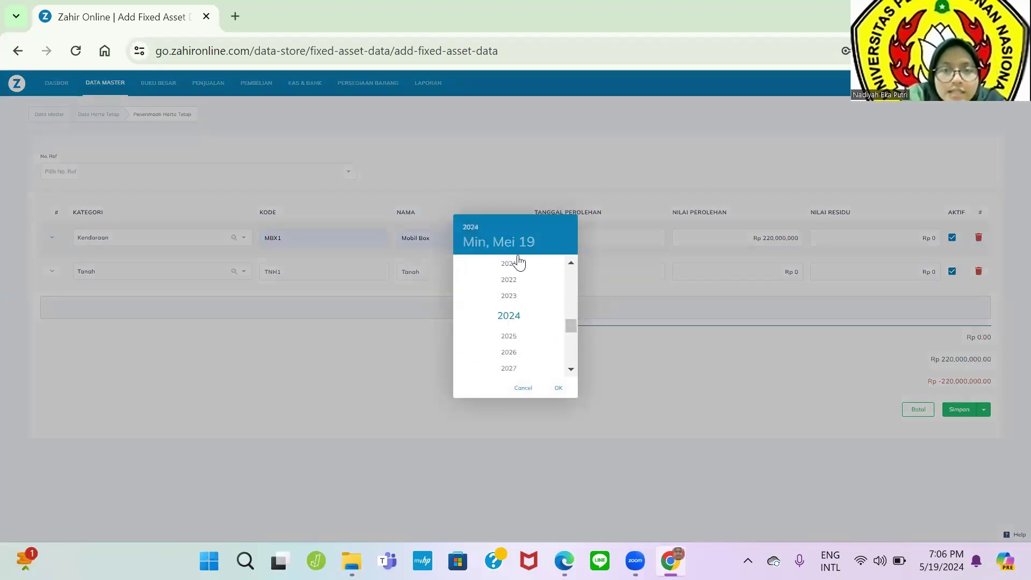
{"action": "left_click", "coordinate": [519, 262]}
{"action": "left_click", "coordinate": [463, 269]}
{"action": "left_click", "coordinate": [463, 269]}
{"action": "left_click", "coordinate": [463, 269]}
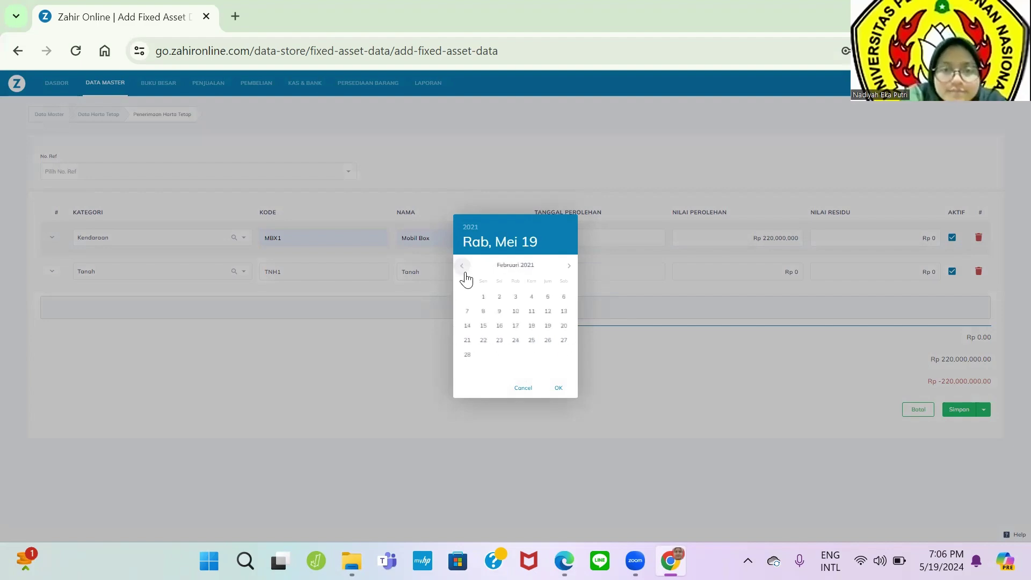
{"action": "left_click", "coordinate": [462, 266]}
{"action": "left_click", "coordinate": [547, 296]}
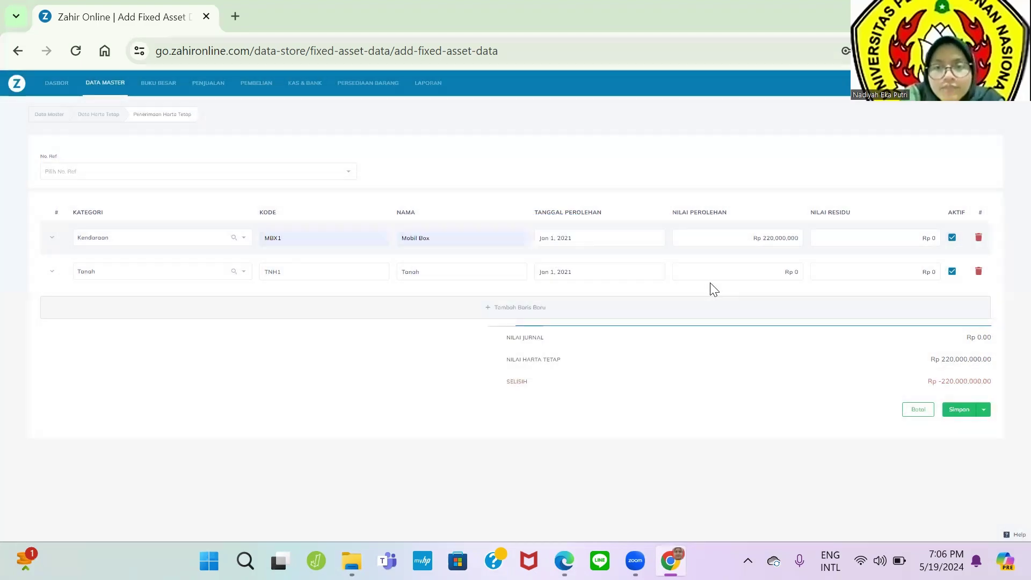
Step: Set the acquisition value of the Tanah asset to Rp 500,000,000, as given in the PDF module, and save both fixed assets
{"action": "left_click", "coordinate": [723, 275]}
{"action": "key", "text": "alt+Tab"}
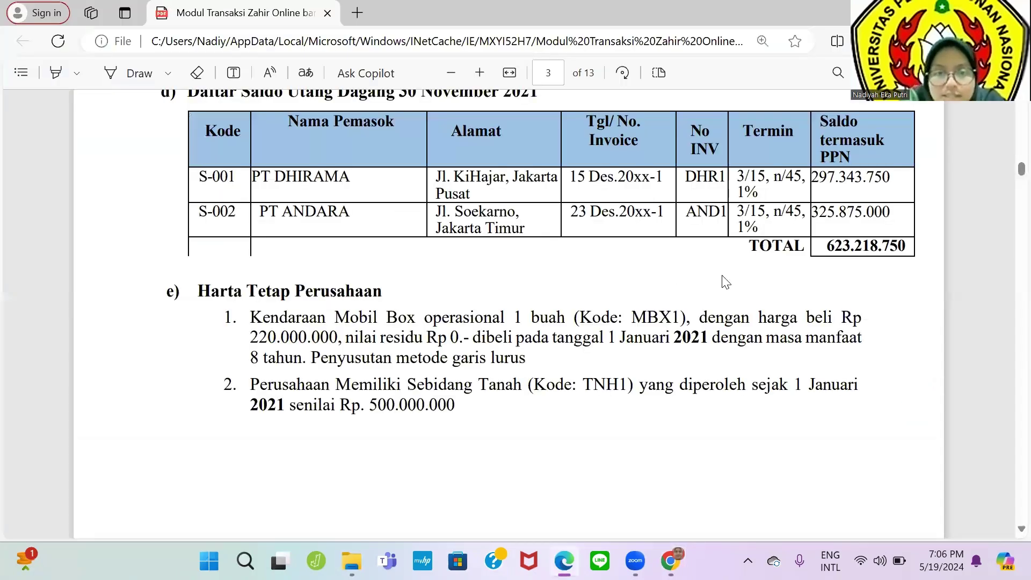
{"action": "key", "text": "alt+Tab"}
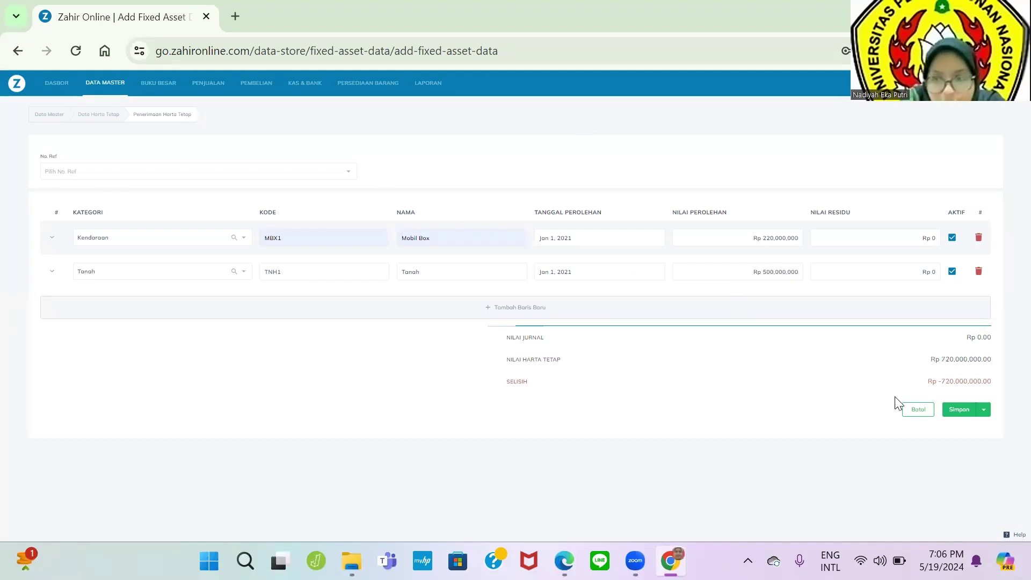
{"action": "left_click", "coordinate": [958, 410]}
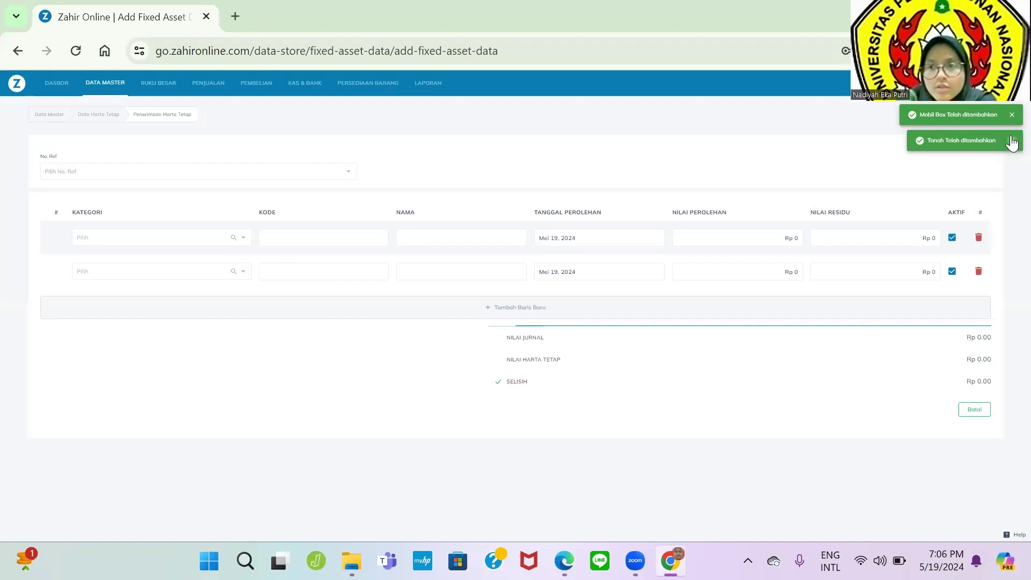
{"action": "left_click", "coordinate": [1012, 141]}
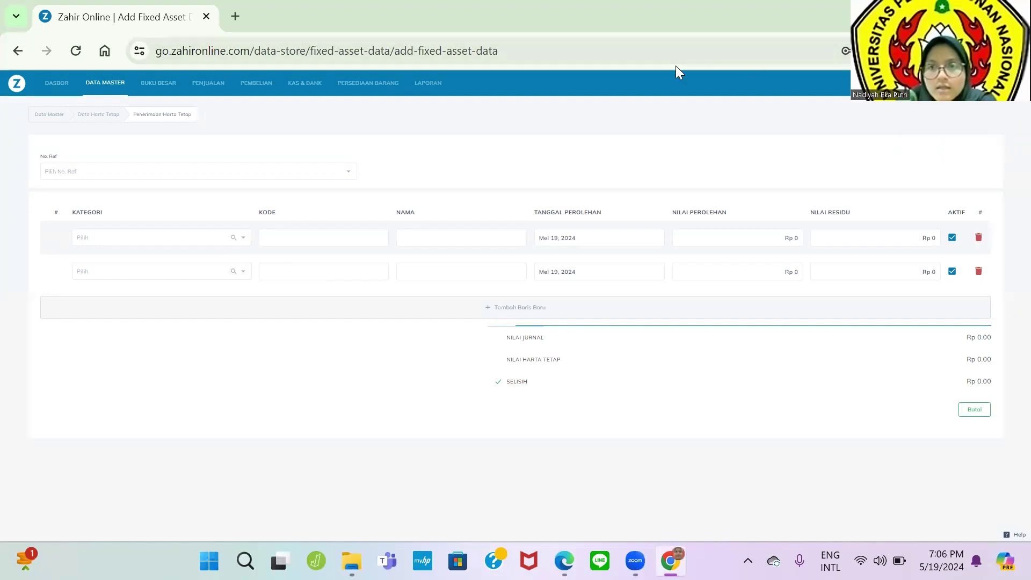
Step: Check the Mobil Box and Tanah entries in the Data Harta Tetap list, then return to the master data overview
{"action": "left_click", "coordinate": [118, 92]}
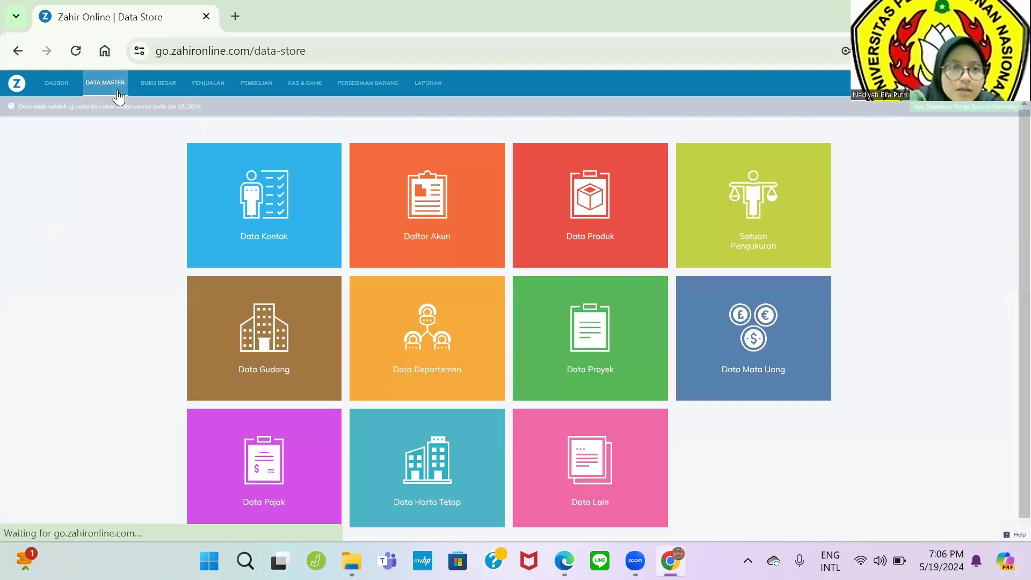
{"action": "left_click", "coordinate": [433, 471]}
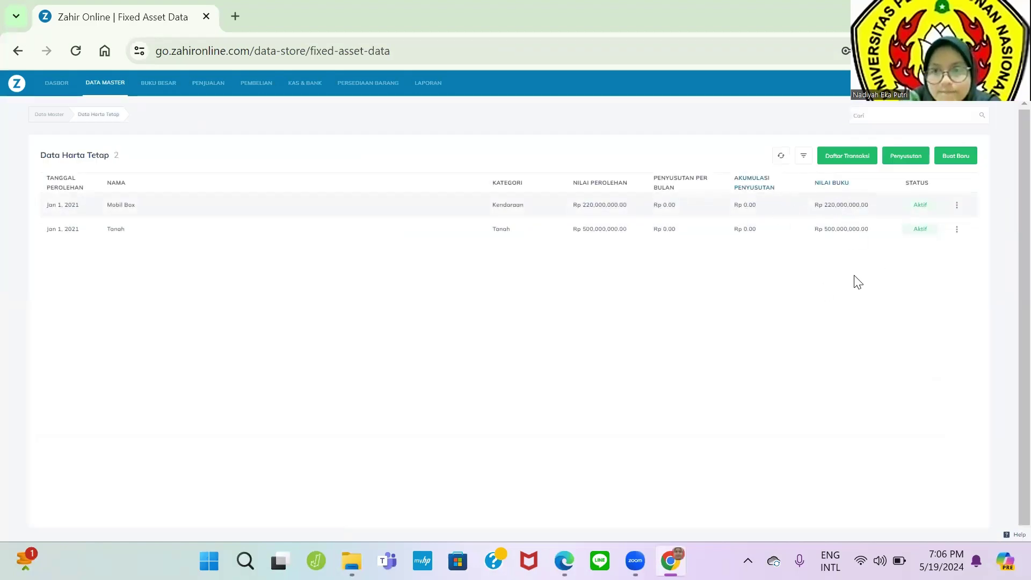
{"action": "left_click", "coordinate": [117, 90]}
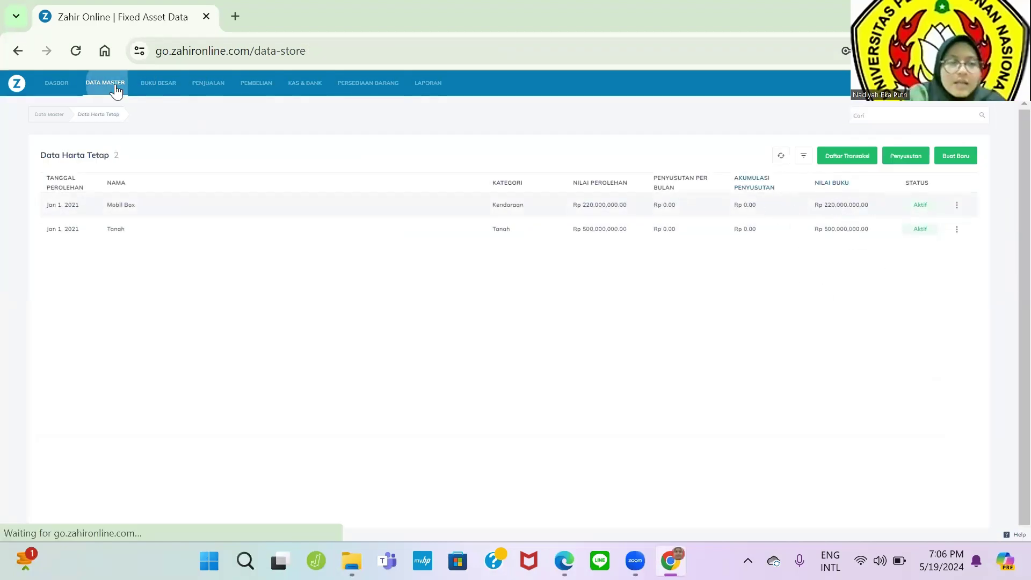
Step: Examine the Daftar Saldo per 30 November 2021 table in the PDF module and compare it with the preceding payable and fixed asset sections
{"action": "key", "text": "alt+Tab"}
{"action": "scroll", "coordinate": [306, 273], "scroll_direction": "down", "scroll_amount": 3}
{"action": "scroll", "coordinate": [303, 272], "scroll_direction": "down", "scroll_amount": 2, "text": "ctrl"}
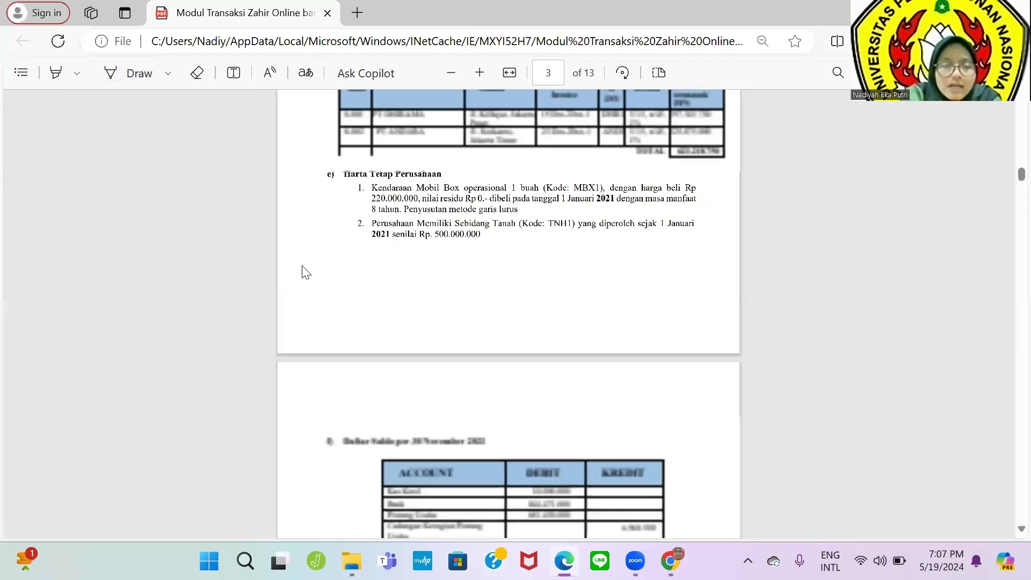
{"action": "scroll", "coordinate": [477, 256], "scroll_direction": "down", "scroll_amount": 5}
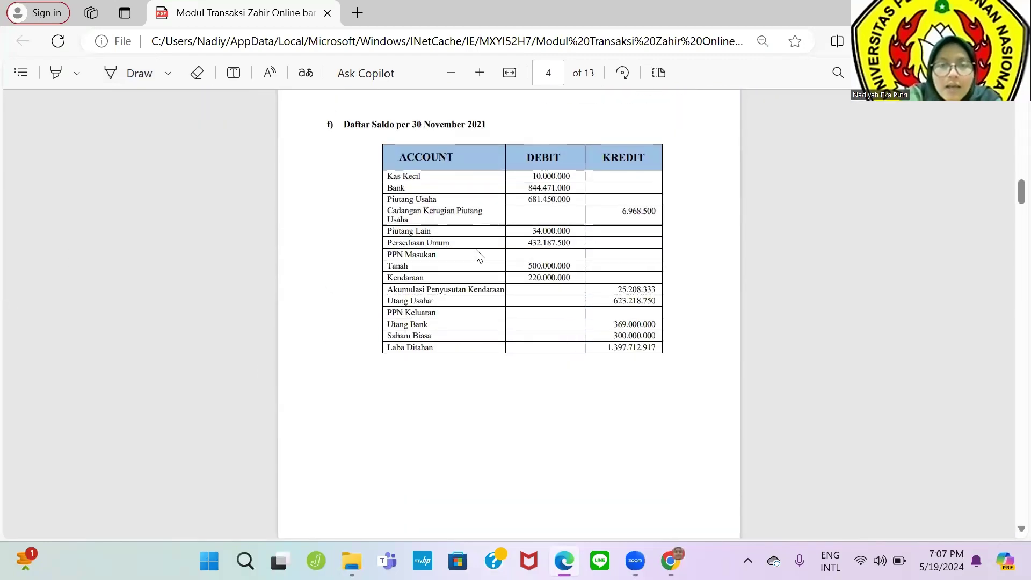
{"action": "scroll", "coordinate": [477, 251], "scroll_direction": "up", "scroll_amount": 3}
{"action": "scroll", "coordinate": [477, 251], "scroll_direction": "down", "scroll_amount": 1}
{"action": "scroll", "coordinate": [475, 252], "scroll_direction": "up", "scroll_amount": 5}
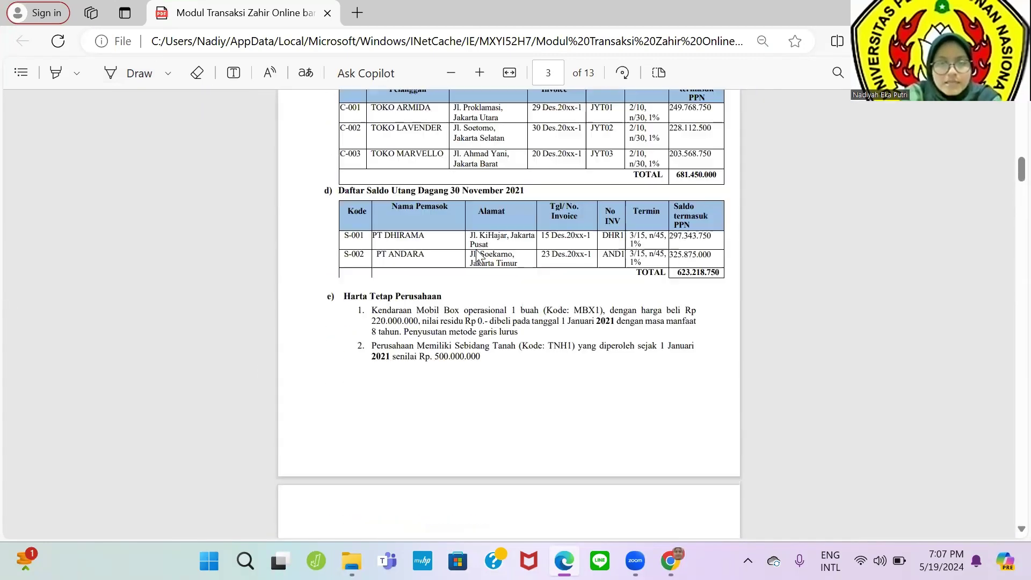
{"action": "scroll", "coordinate": [476, 252], "scroll_direction": "down", "scroll_amount": 2}
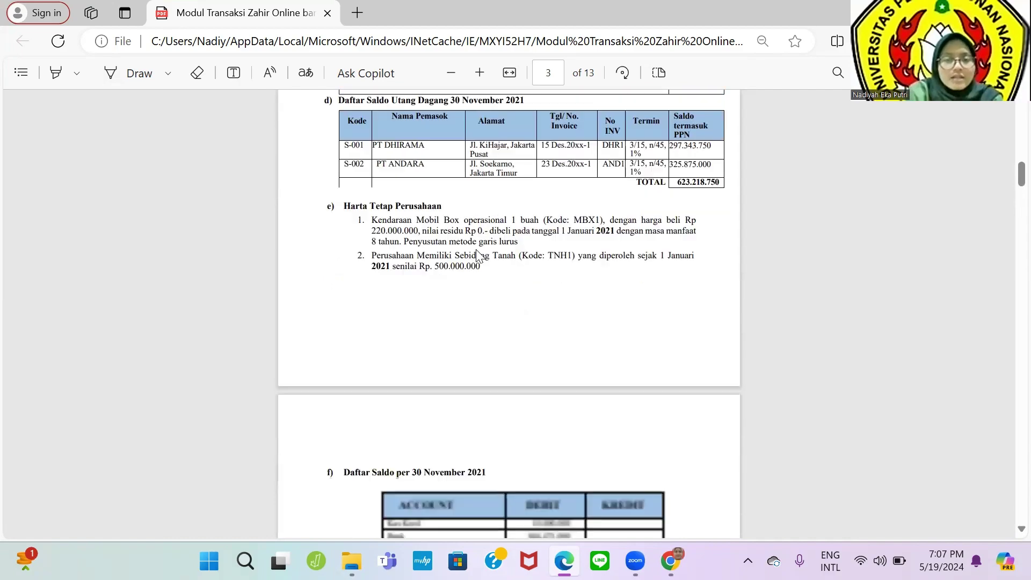
{"action": "scroll", "coordinate": [476, 251], "scroll_direction": "up", "scroll_amount": 3}
{"action": "scroll", "coordinate": [478, 253], "scroll_direction": "down", "scroll_amount": 4}
{"action": "scroll", "coordinate": [479, 256], "scroll_direction": "down", "scroll_amount": 4}
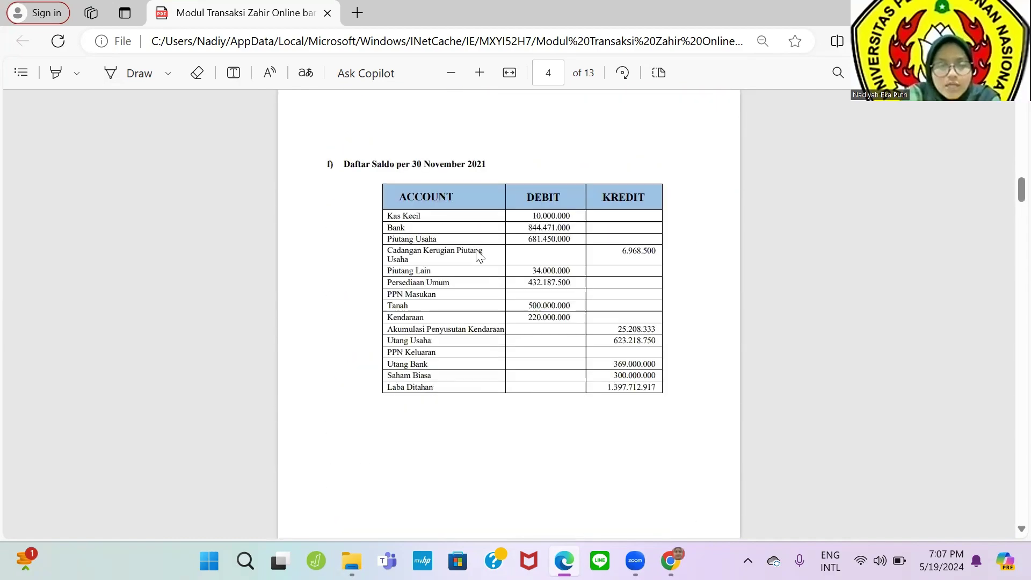
{"action": "scroll", "coordinate": [479, 256], "scroll_direction": "up", "scroll_amount": 3, "text": "ctrl"}
{"action": "scroll", "coordinate": [479, 256], "scroll_direction": "down", "scroll_amount": 1}
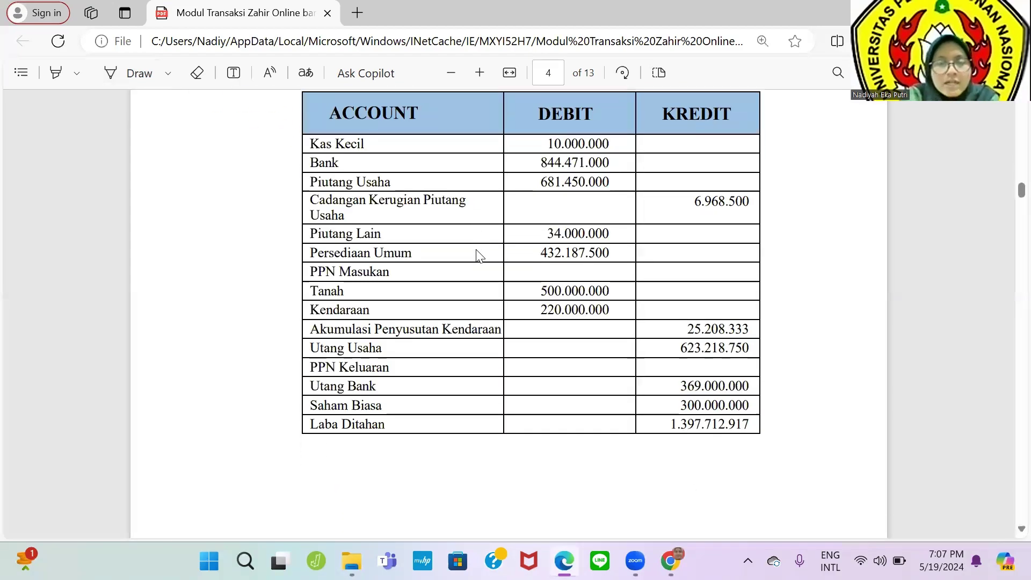
{"action": "scroll", "coordinate": [479, 255], "scroll_direction": "down", "scroll_amount": 6}
{"action": "scroll", "coordinate": [480, 255], "scroll_direction": "up", "scroll_amount": 7}
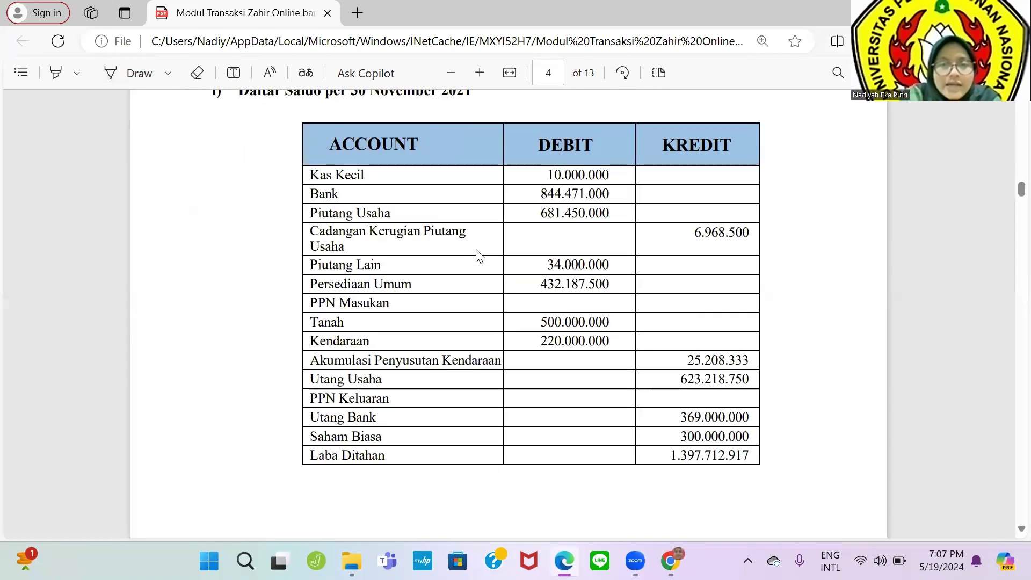
{"action": "scroll", "coordinate": [477, 252], "scroll_direction": "down", "scroll_amount": 1}
{"action": "scroll", "coordinate": [477, 256], "scroll_direction": "up", "scroll_amount": 5}
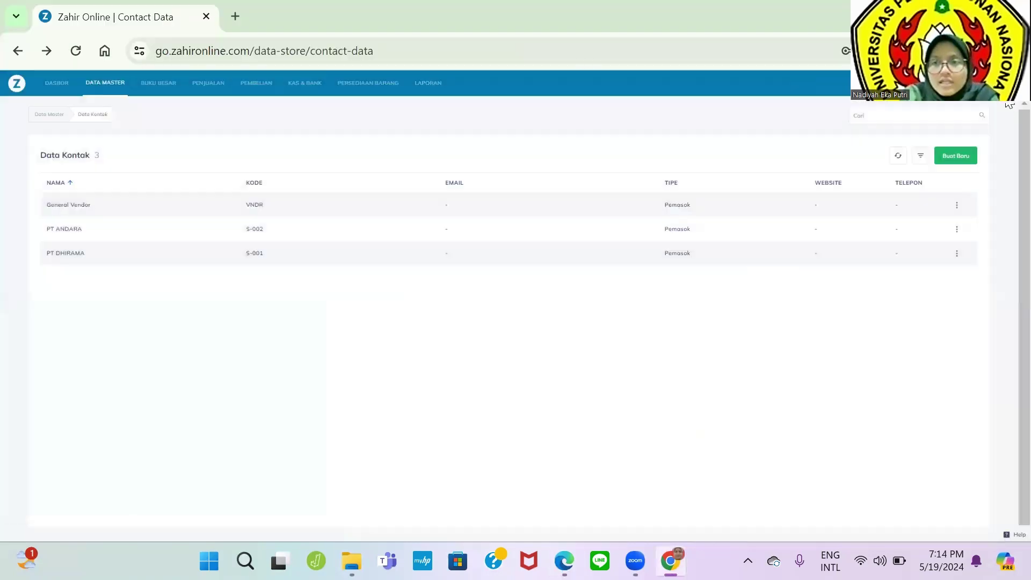
Step: Open the account opening balance form for PT. JAYATAMA in Zahir Online
{"action": "left_click", "coordinate": [1009, 83]}
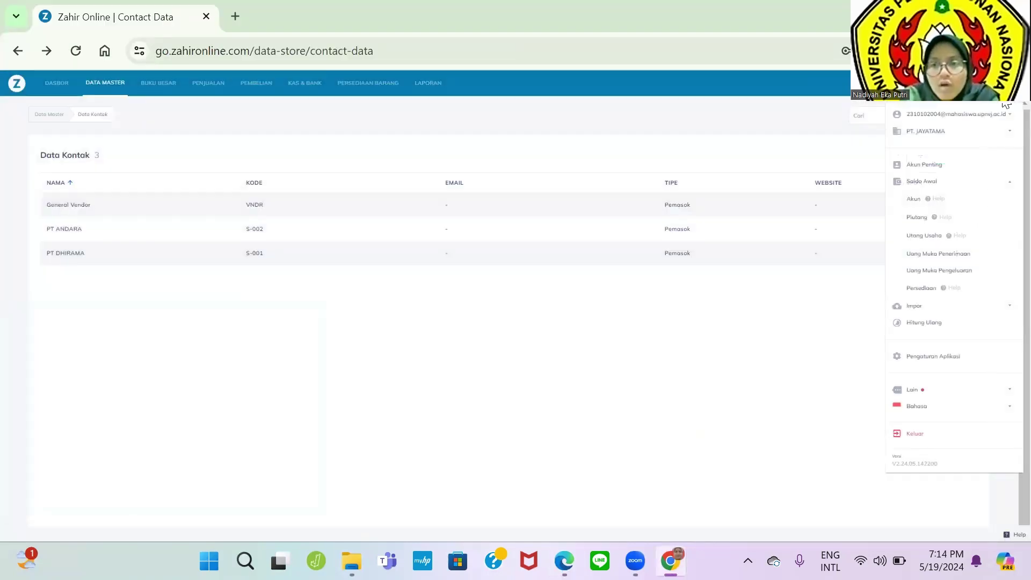
{"action": "left_click", "coordinate": [915, 198]}
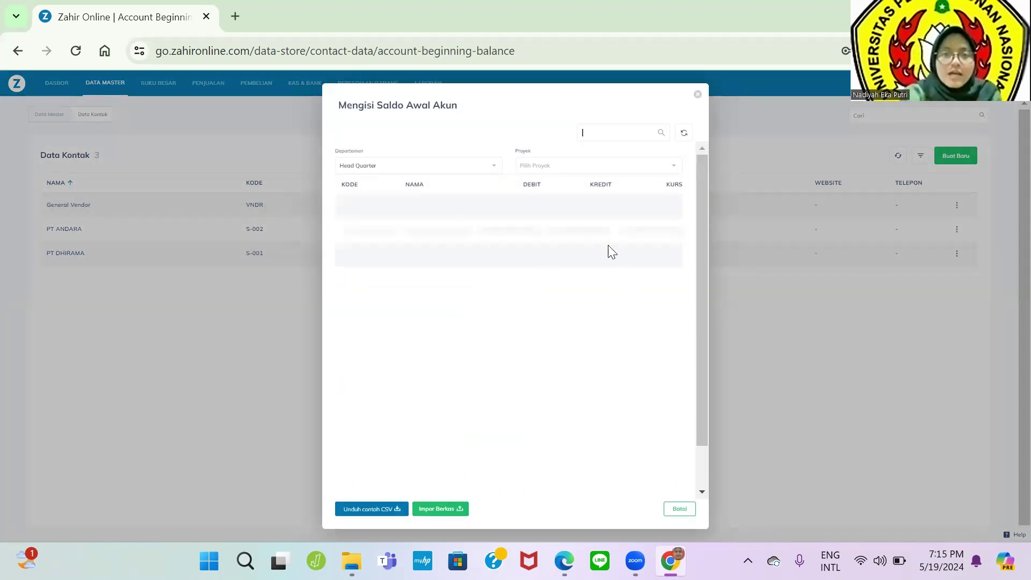
{"action": "scroll", "coordinate": [506, 260], "scroll_direction": "down", "scroll_amount": 4}
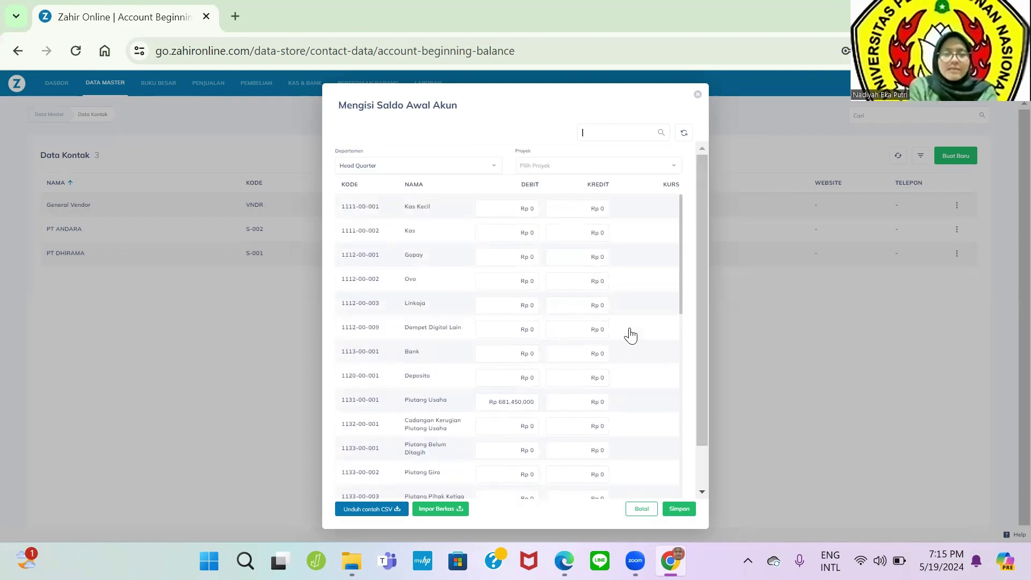
Step: Enter the Kas Kecil opening debit balance of Rp 10,000,000 from the Daftar Saldo table in the PDF module
{"action": "left_click", "coordinate": [515, 208]}
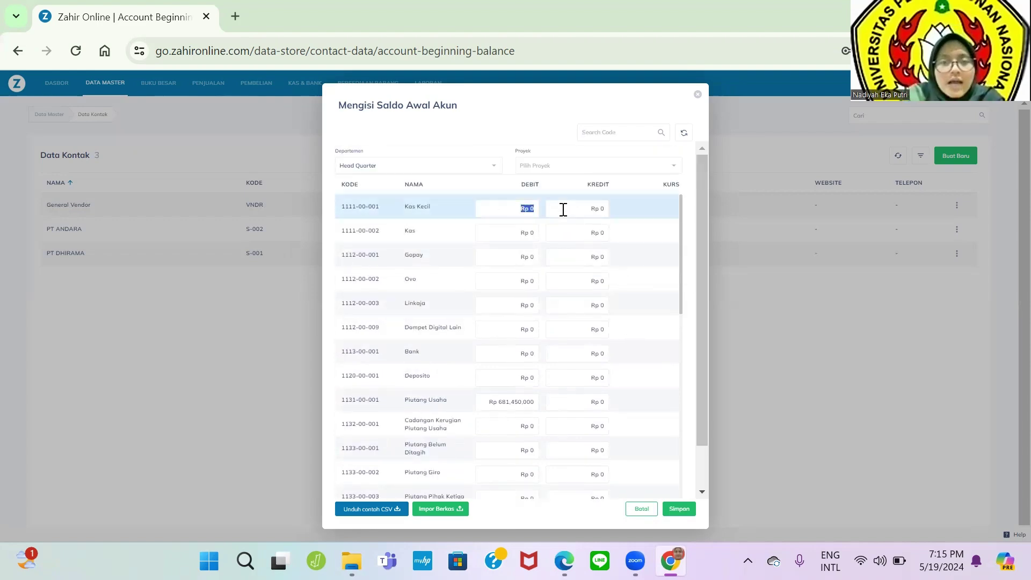
{"action": "key", "text": "alt+Tab"}
{"action": "scroll", "coordinate": [596, 339], "scroll_direction": "down", "scroll_amount": 2}
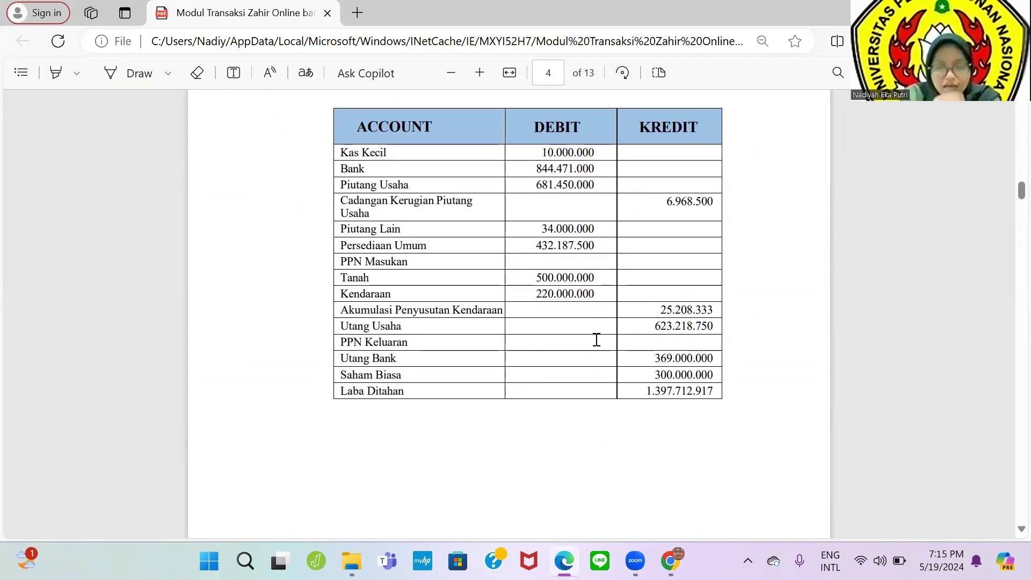
{"action": "scroll", "coordinate": [596, 339], "scroll_direction": "up", "scroll_amount": 1}
{"action": "left_click_drag", "start_coordinate": [541, 172], "coordinate": [599, 173]}
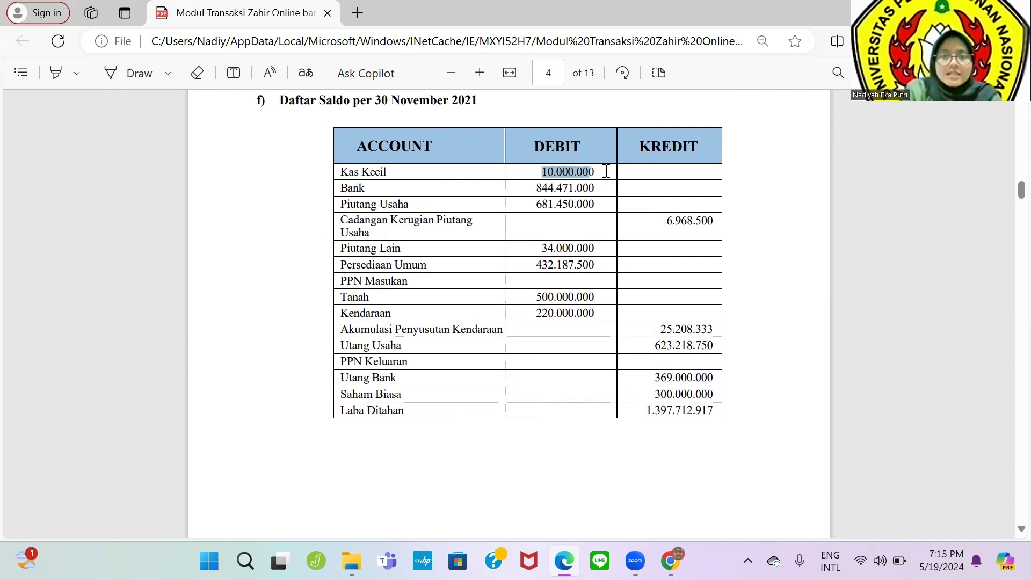
{"action": "key", "text": "alt+Tab"}
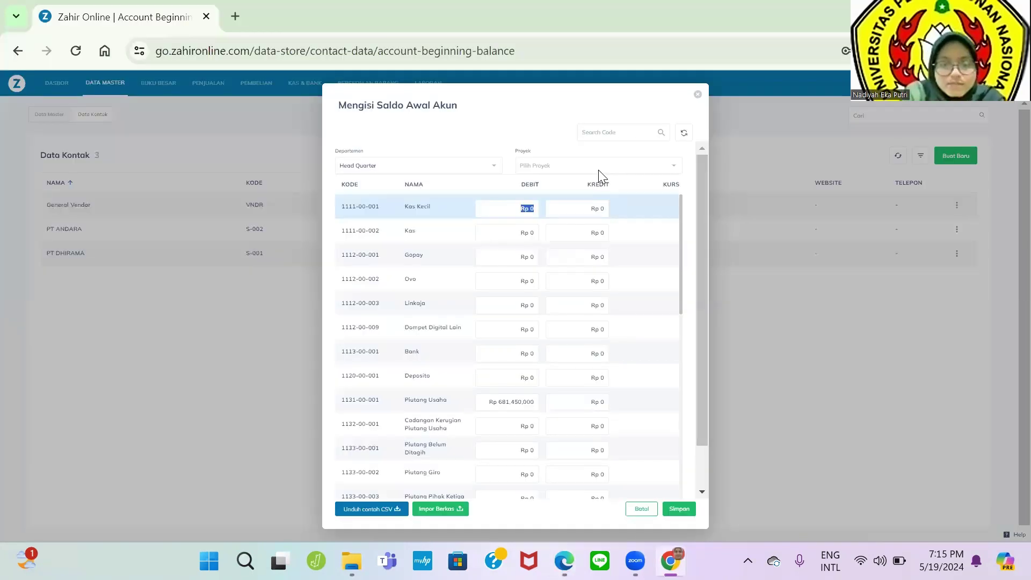
{"action": "type", "text": "10.000000"}
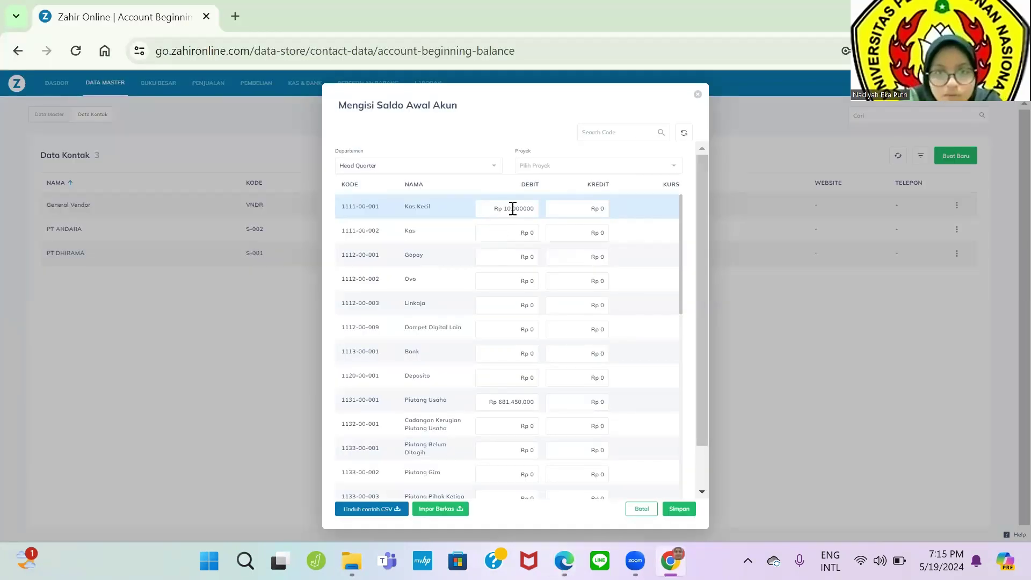
Step: Enter the Bank opening debit balance of Rp 844,471,000 from the Daftar Saldo table in the PDF module
{"action": "key", "text": "alt+Tab"}
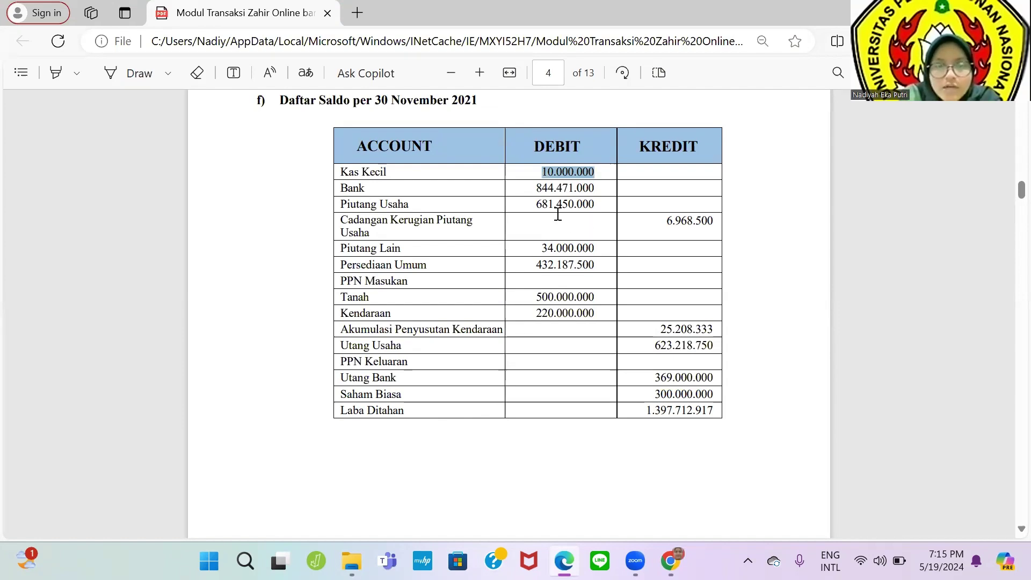
{"action": "left_click_drag", "start_coordinate": [531, 189], "coordinate": [602, 194]}
{"action": "key", "text": "alt+Tab"}
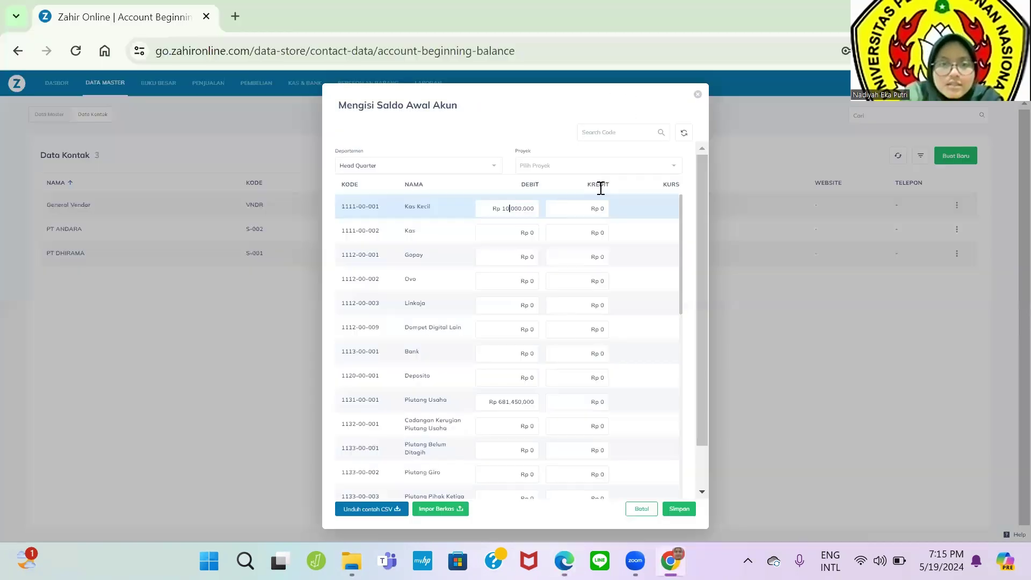
{"action": "left_click", "coordinate": [514, 352]}
{"action": "type", "text": "844,471,000"}
Step: Enter the Cadangan Kerugian Piutang Usaha opening credit balance of Rp 6,968,500 from the Daftar Saldo table in the PDF module
{"action": "scroll", "coordinate": [537, 354], "scroll_direction": "down", "scroll_amount": 2}
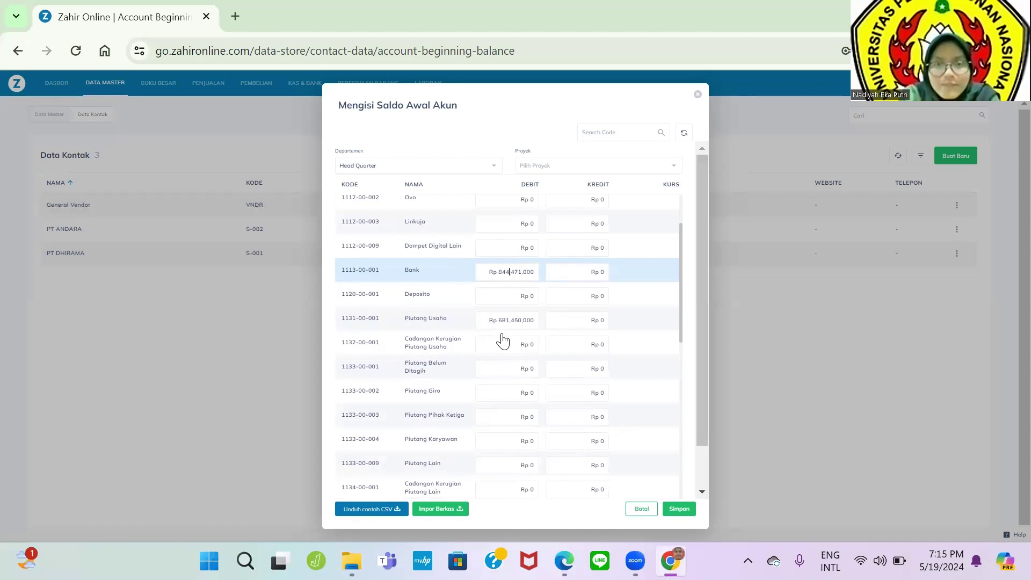
{"action": "key", "text": "alt+Tab"}
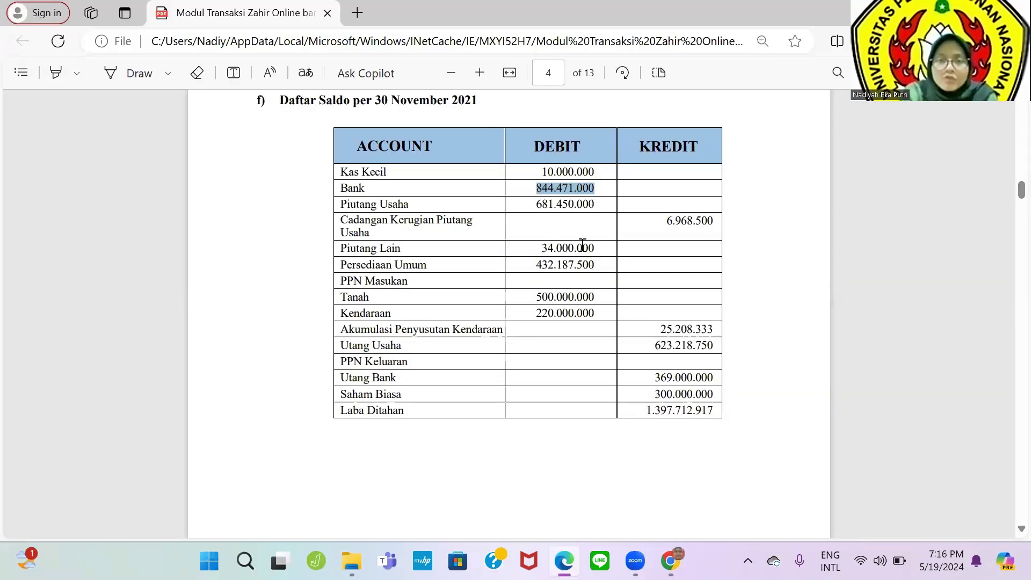
{"action": "key", "text": "alt+Tab"}
{"action": "key", "text": "alt+Tab"}
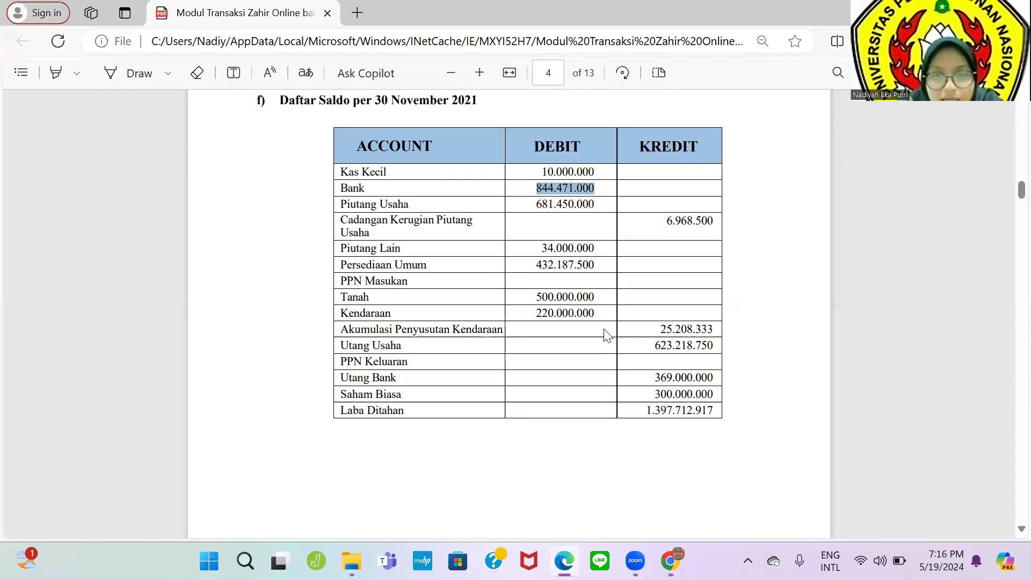
{"action": "left_click_drag", "start_coordinate": [670, 222], "coordinate": [714, 221]}
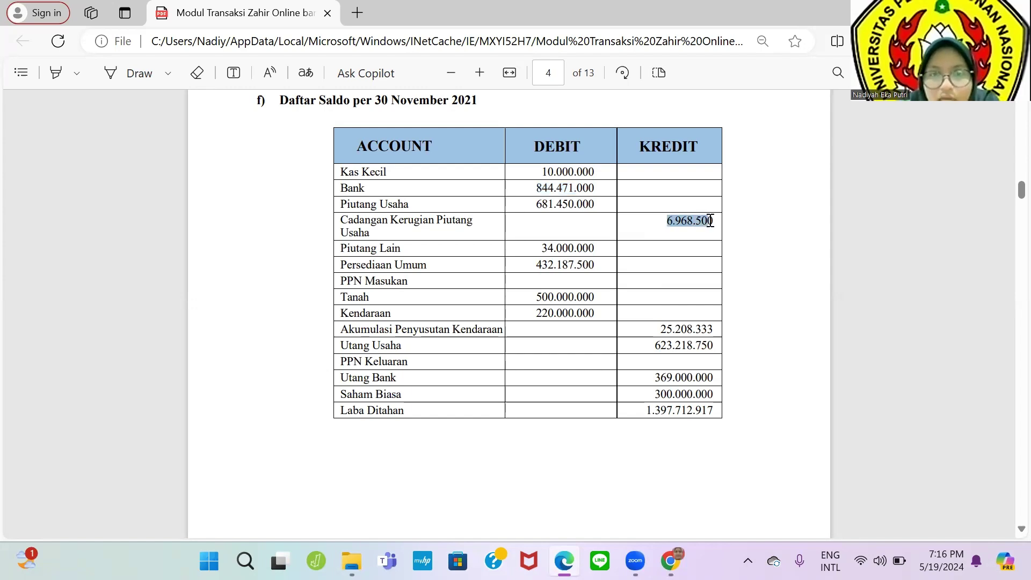
{"action": "key", "text": "ctrl+c"}
{"action": "key", "text": "alt+Tab"}
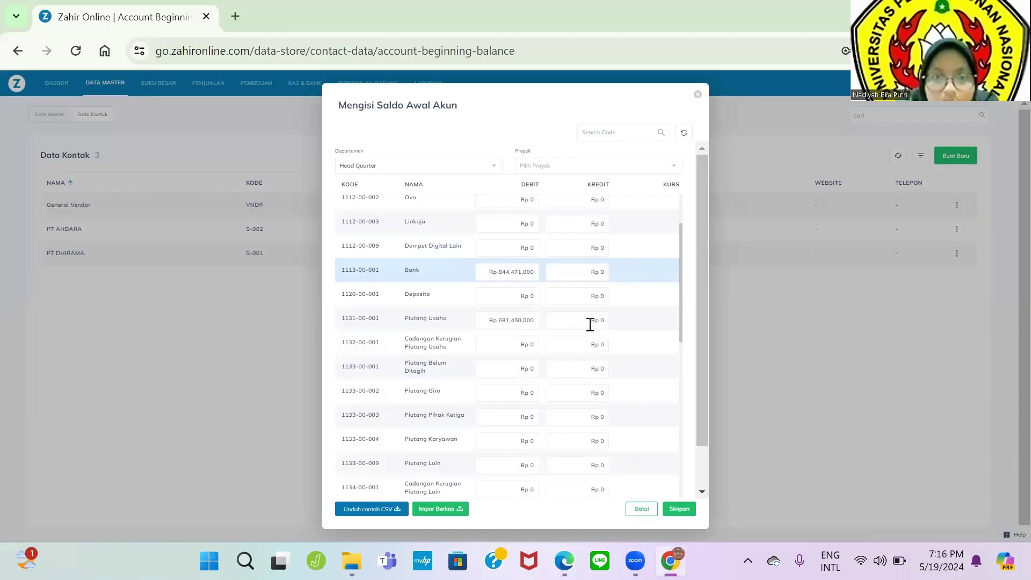
{"action": "left_click", "coordinate": [612, 352]}
{"action": "key", "text": "ctrl+v"}
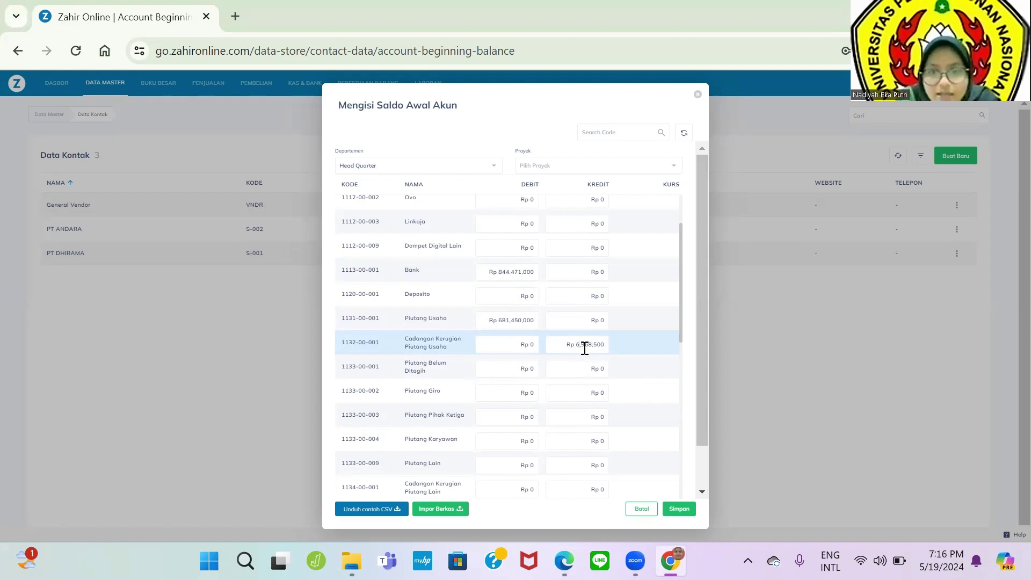
Step: Enter the Piutang Lain opening debit balance of Rp 34,000,000 from the Daftar Saldo table in the PDF module
{"action": "key", "text": "alt+Tab"}
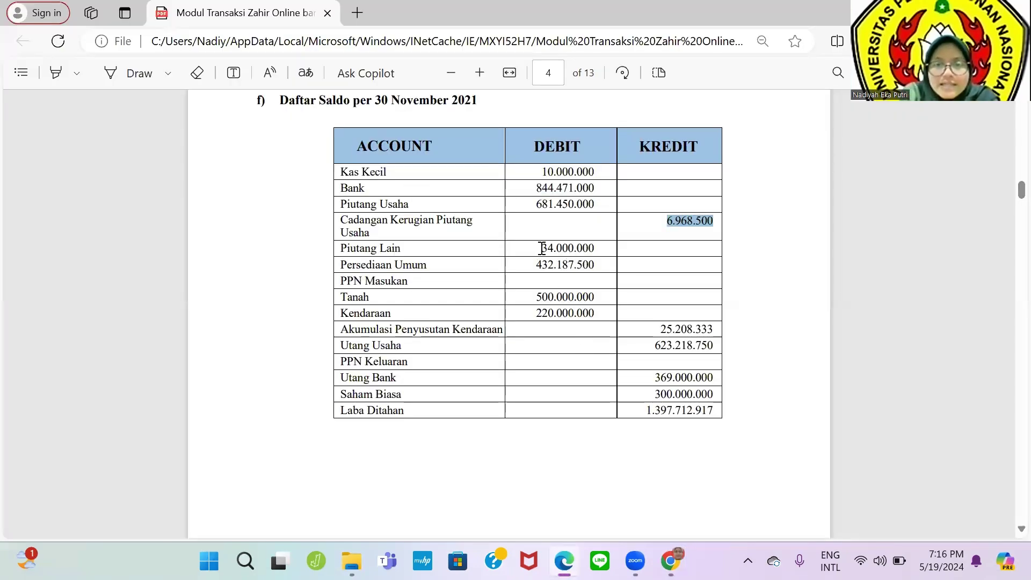
{"action": "left_click_drag", "start_coordinate": [540, 248], "coordinate": [622, 251]}
{"action": "key", "text": "alt+Tab"}
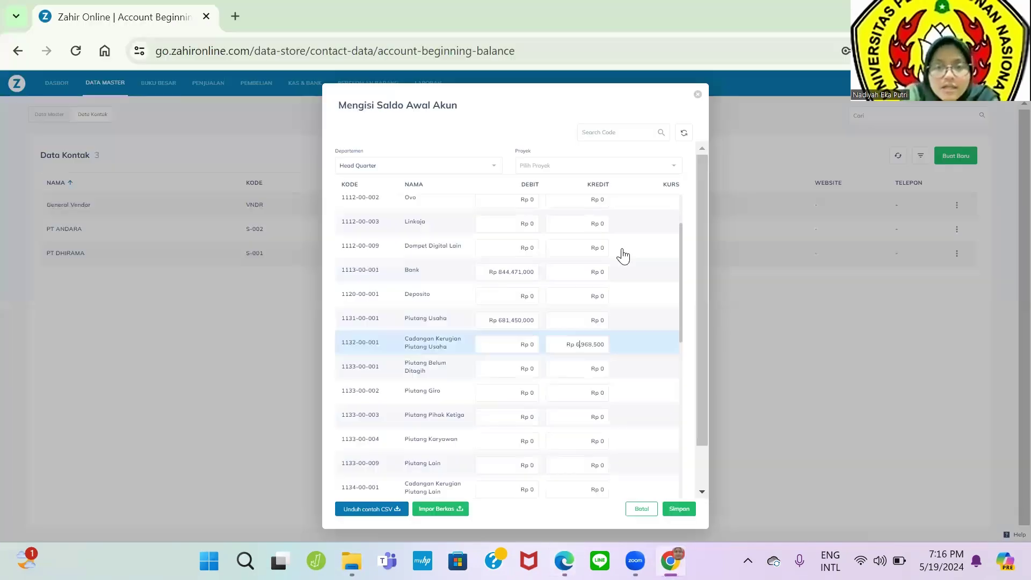
{"action": "scroll", "coordinate": [547, 387], "scroll_direction": "down", "scroll_amount": 2}
{"action": "left_click", "coordinate": [523, 383]}
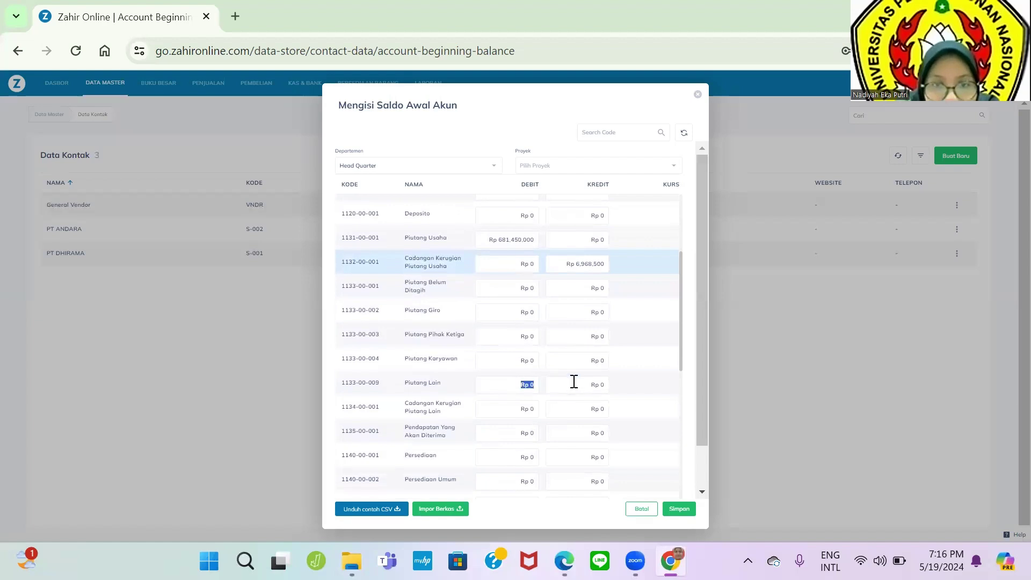
{"action": "key", "text": "ctrl+v"}
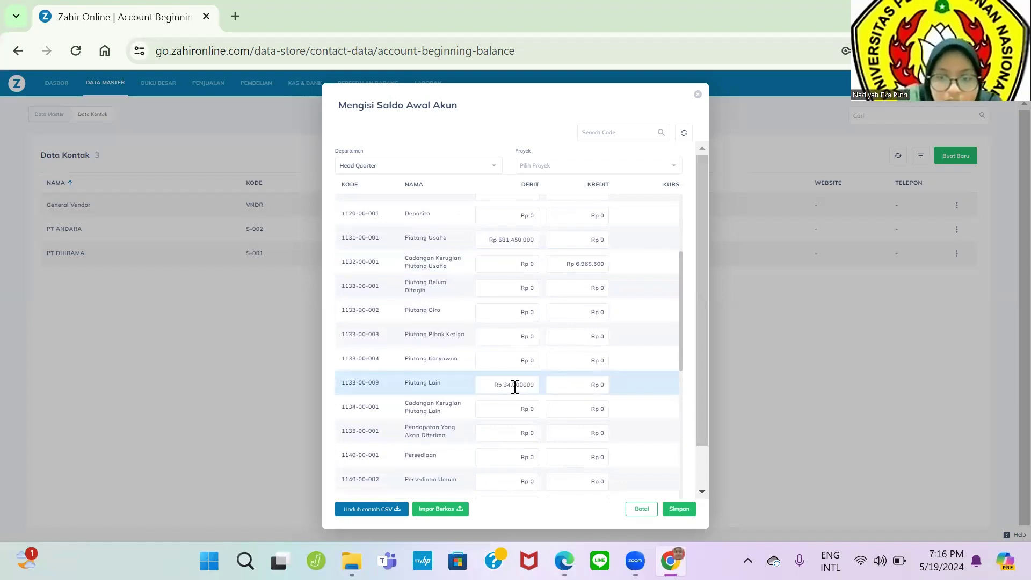
{"action": "key", "text": "alt+Tab"}
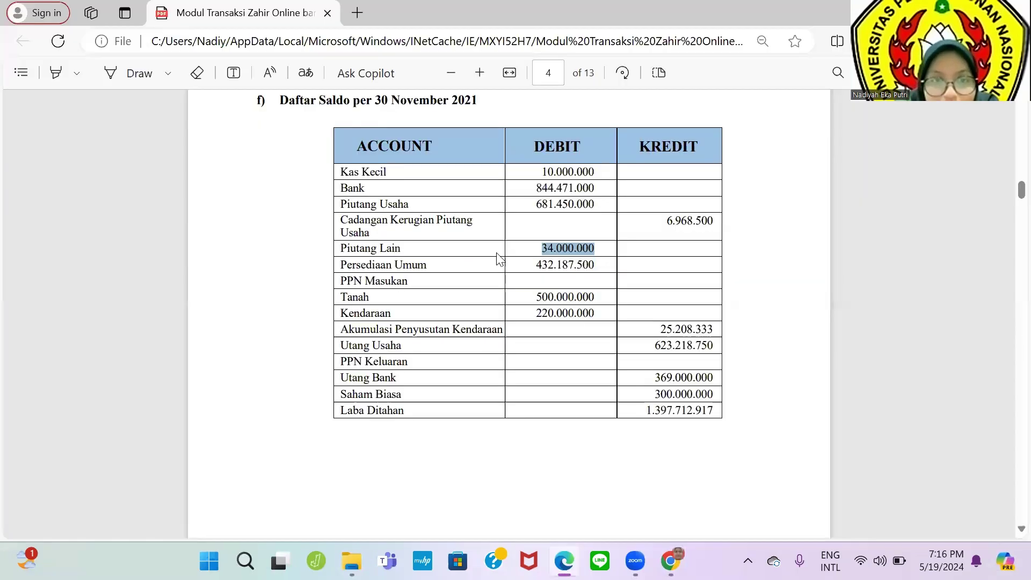
{"action": "left_click_drag", "start_coordinate": [530, 265], "coordinate": [604, 269]}
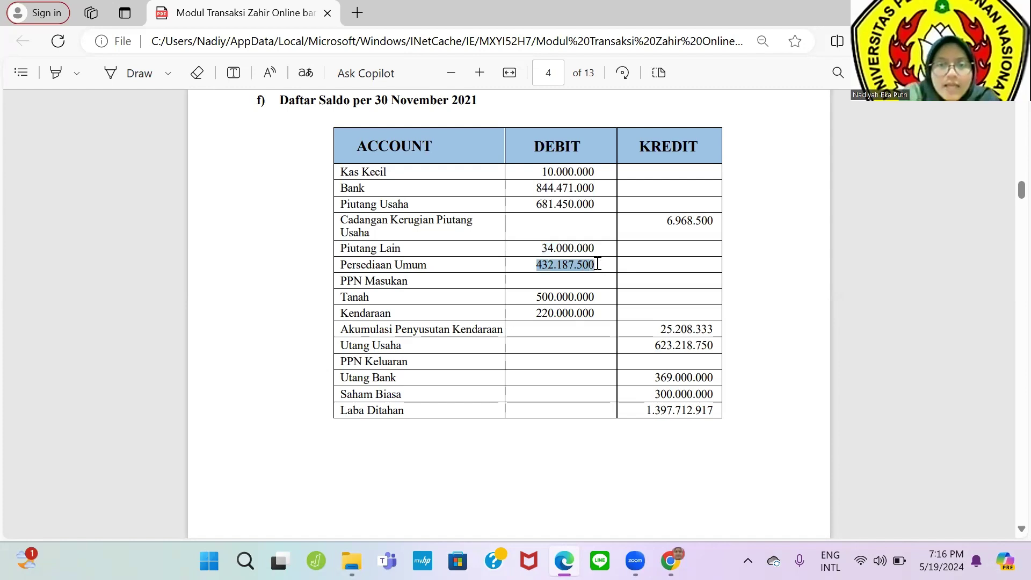
{"action": "key", "text": "alt+Tab"}
{"action": "scroll", "coordinate": [598, 263], "scroll_direction": "down", "scroll_amount": 2}
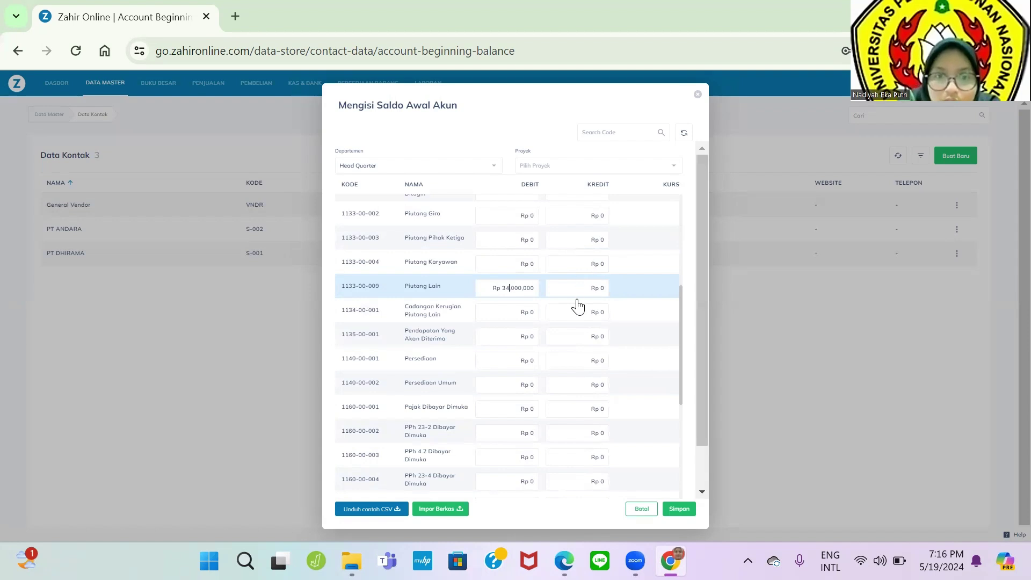
{"action": "scroll", "coordinate": [577, 303], "scroll_direction": "up", "scroll_amount": 2}
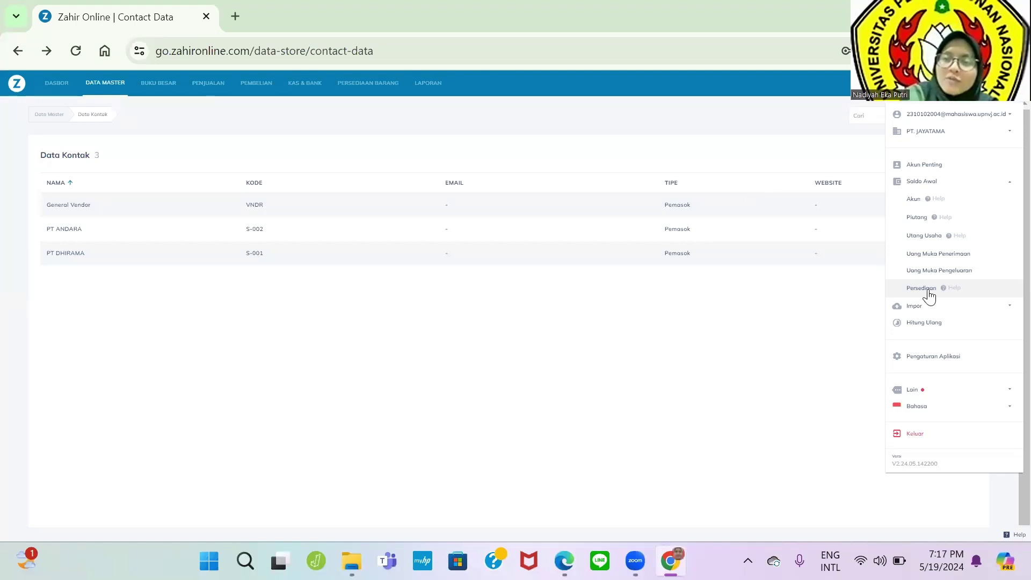
Step: Open the inventory opening balance form and choose product Lemari Pajang Tipe 1 with project N/A
{"action": "left_click", "coordinate": [922, 288]}
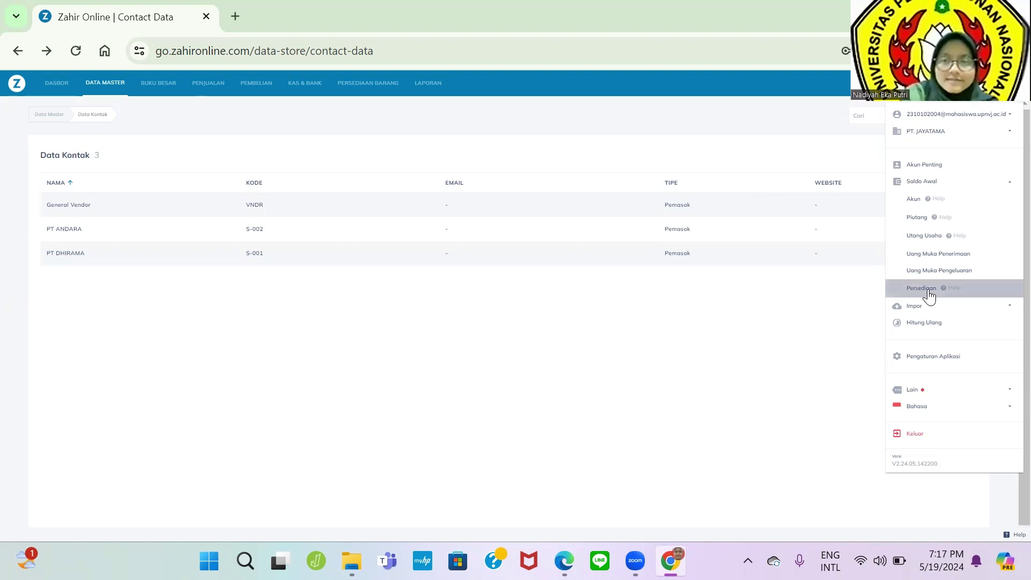
{"action": "left_click", "coordinate": [660, 134]}
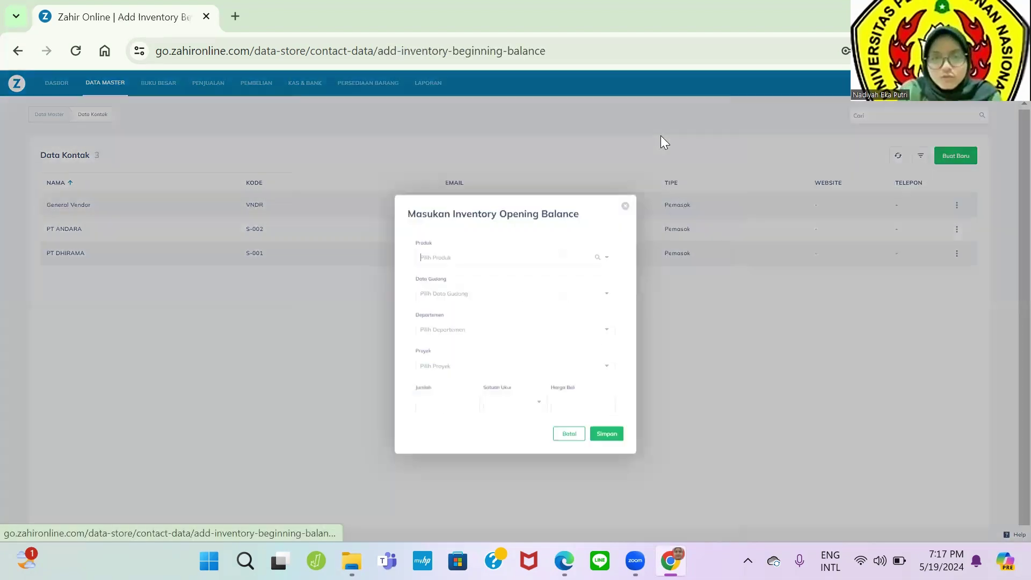
{"action": "left_click", "coordinate": [514, 239]}
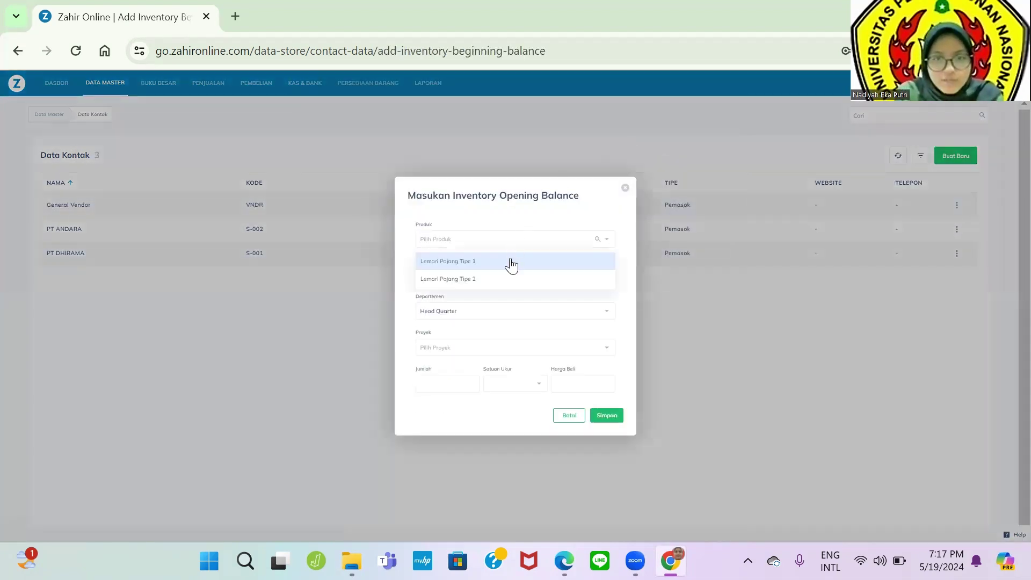
{"action": "left_click", "coordinate": [511, 263]}
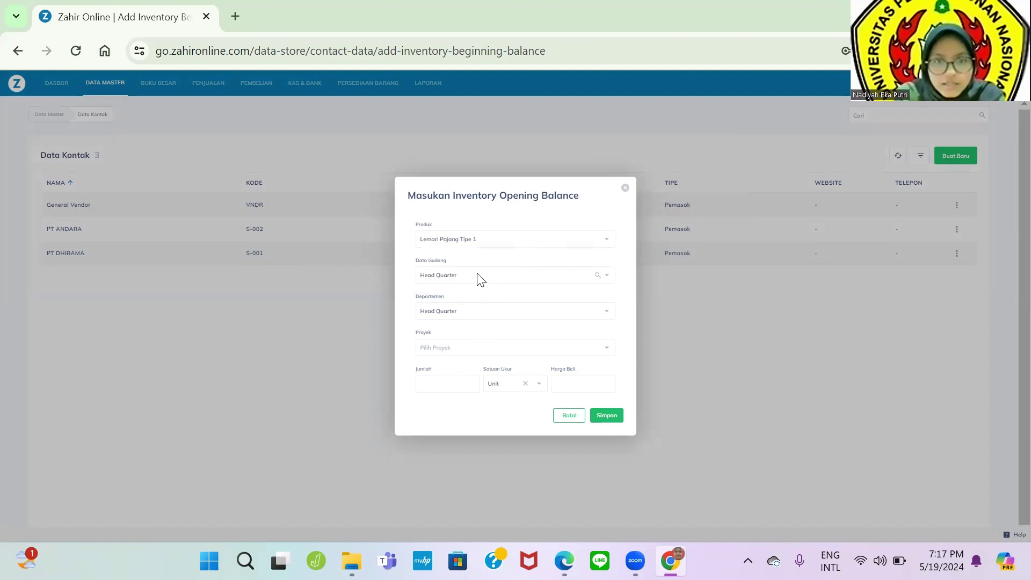
{"action": "left_click", "coordinate": [453, 350]}
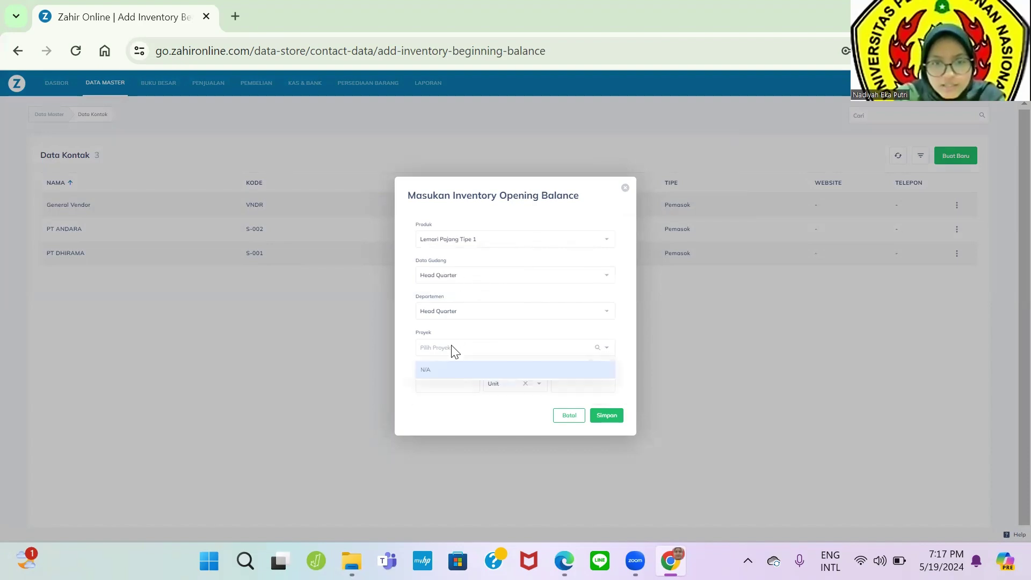
{"action": "left_click", "coordinate": [453, 371]}
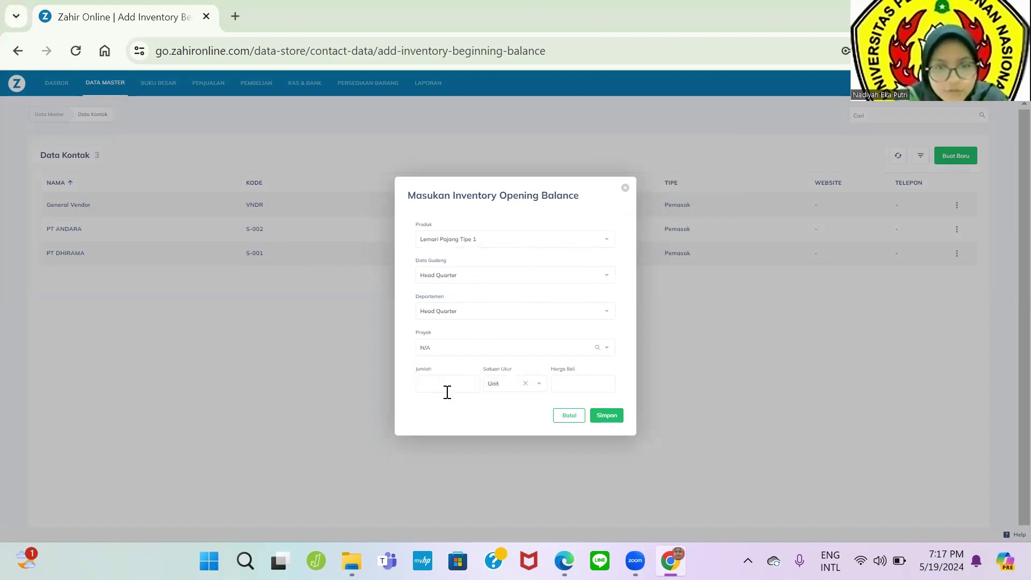
Step: Enter quantity 45 and purchase price 4,062,500 for Lemari Pajang Tipe 1 from the PDF inventory list and save the entry
{"action": "key", "text": "alt+Tab"}
{"action": "scroll", "coordinate": [450, 397], "scroll_direction": "up", "scroll_amount": 20}
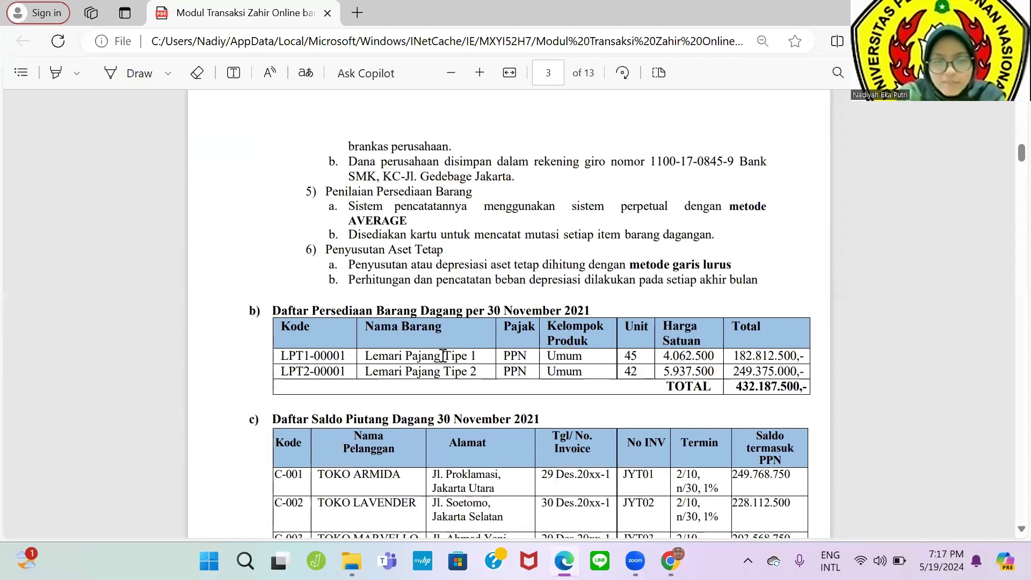
{"action": "key", "text": "alt+Tab"}
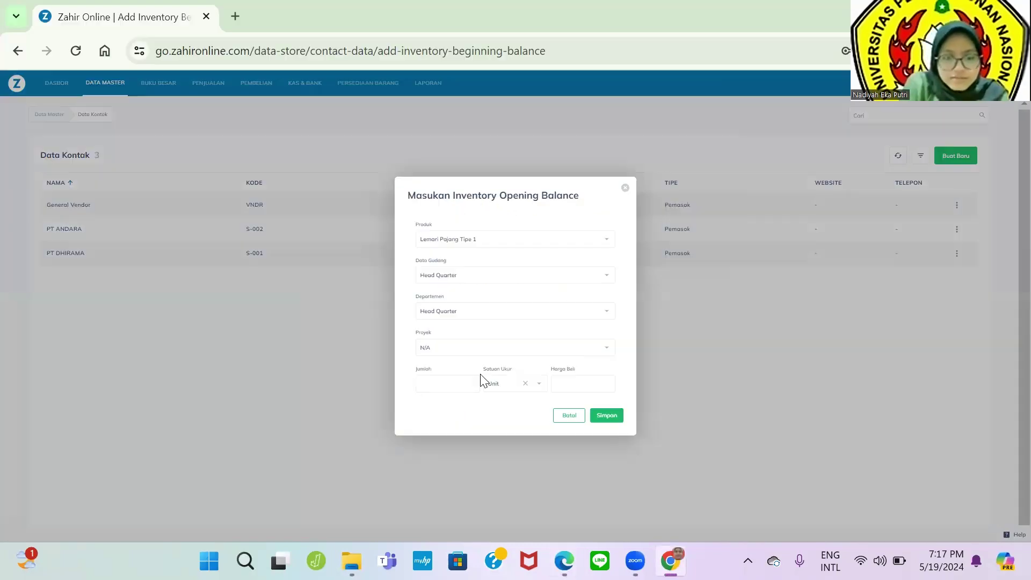
{"action": "type", "text": "45"}
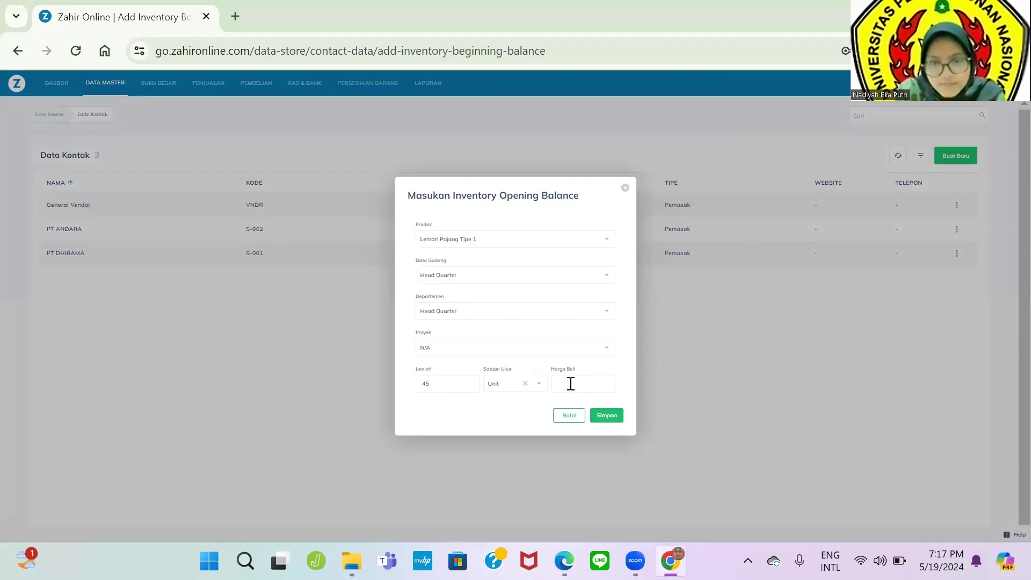
{"action": "key", "text": "alt+Tab"}
{"action": "left_click_drag", "start_coordinate": [663, 355], "coordinate": [721, 354]}
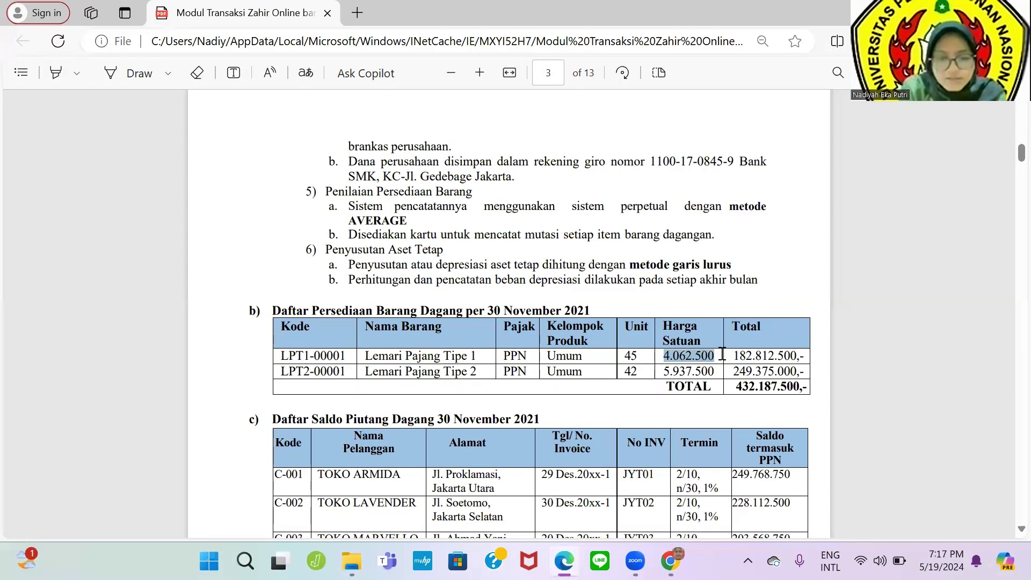
{"action": "key", "text": "alt+Tab"}
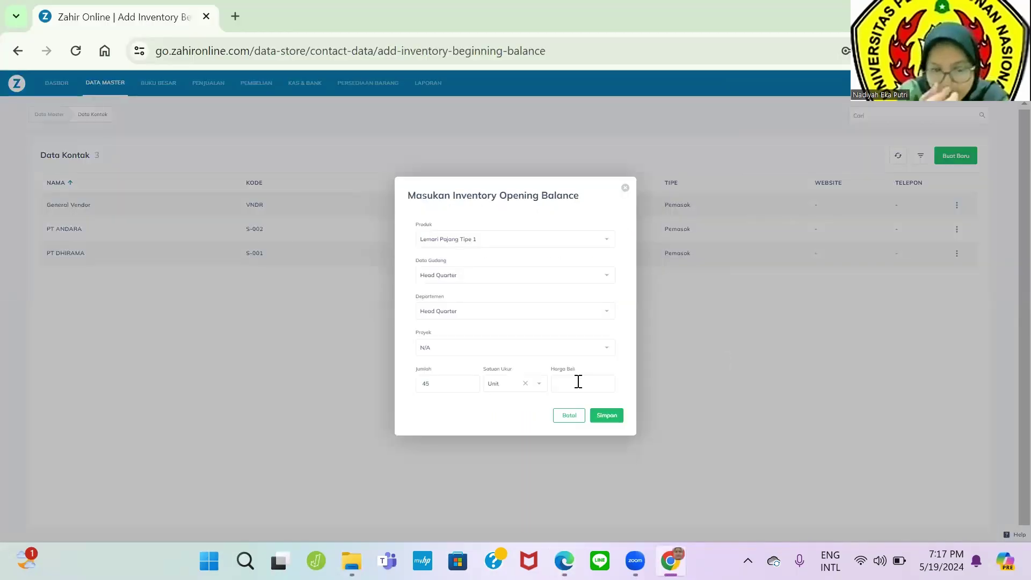
{"action": "type", "text": "4.062500"}
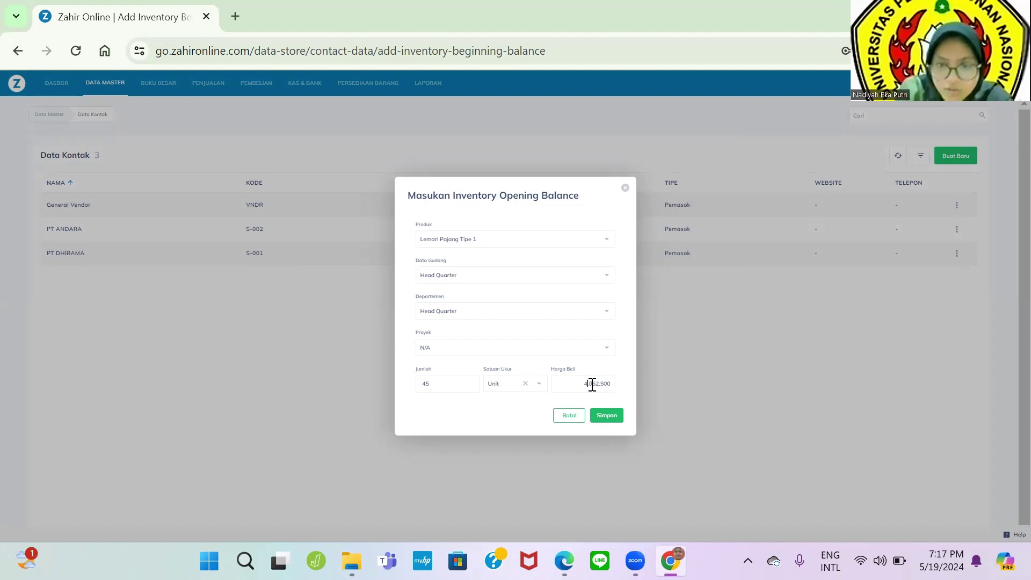
{"action": "left_click", "coordinate": [617, 416]}
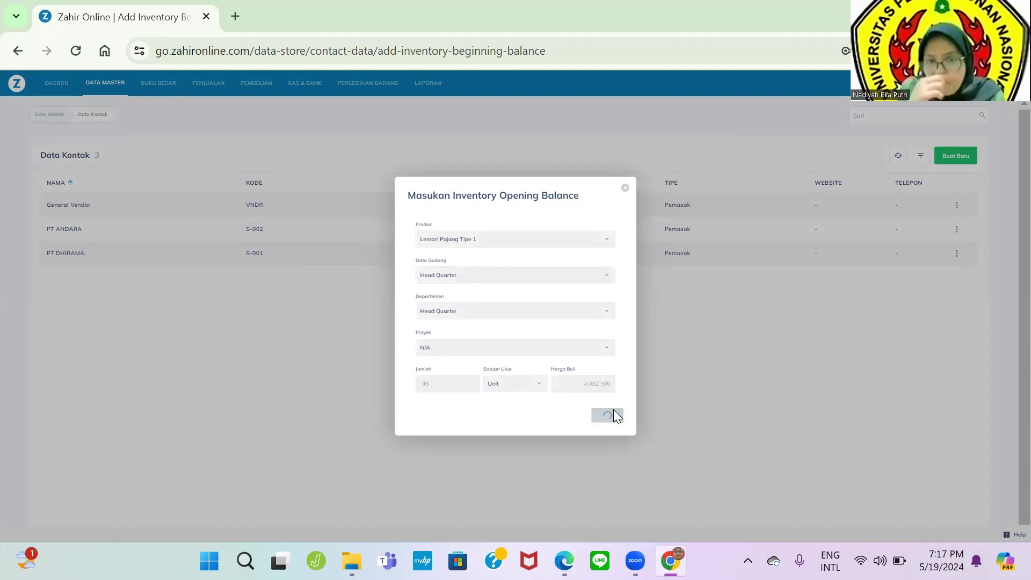
Step: Start an inventory opening balance for Lemari Pajang Tipe 2 with quantity 42 from the PDF inventory list and project N/A
{"action": "left_click", "coordinate": [557, 240]}
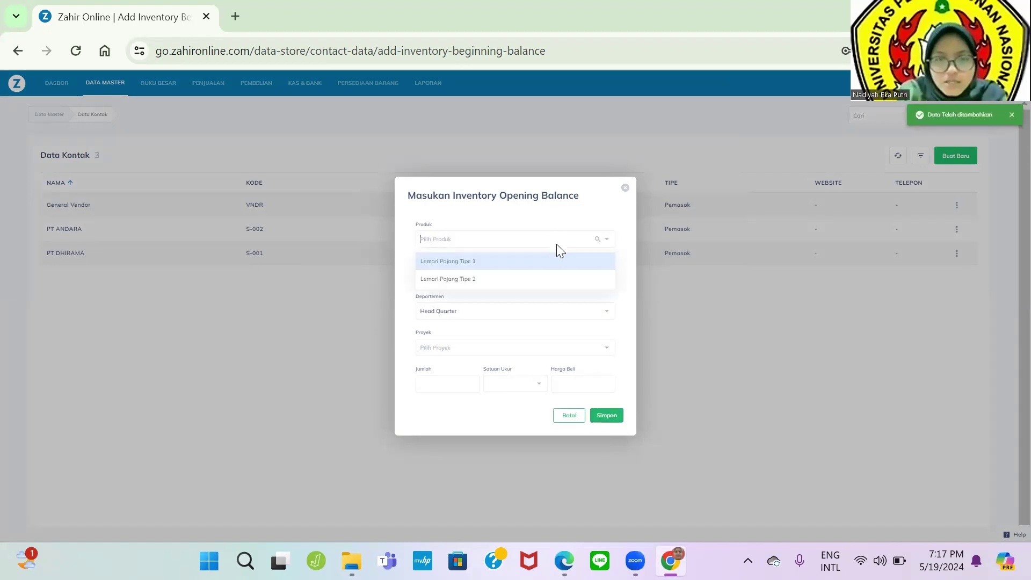
{"action": "left_click", "coordinate": [551, 277]}
{"action": "key", "text": "alt+Tab"}
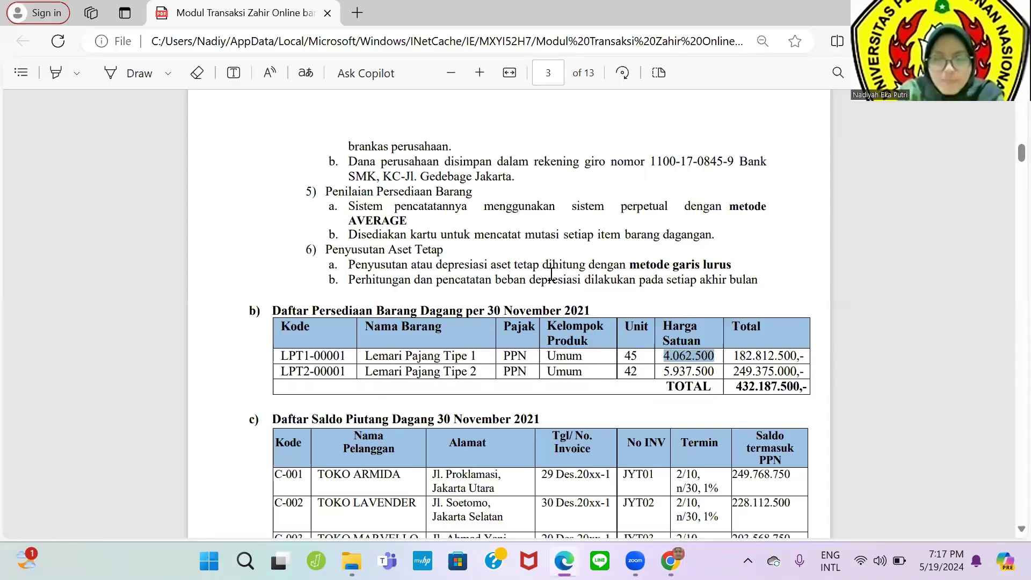
{"action": "left_click_drag", "start_coordinate": [618, 370], "coordinate": [643, 375]}
{"action": "key", "text": "ctrl+c"}
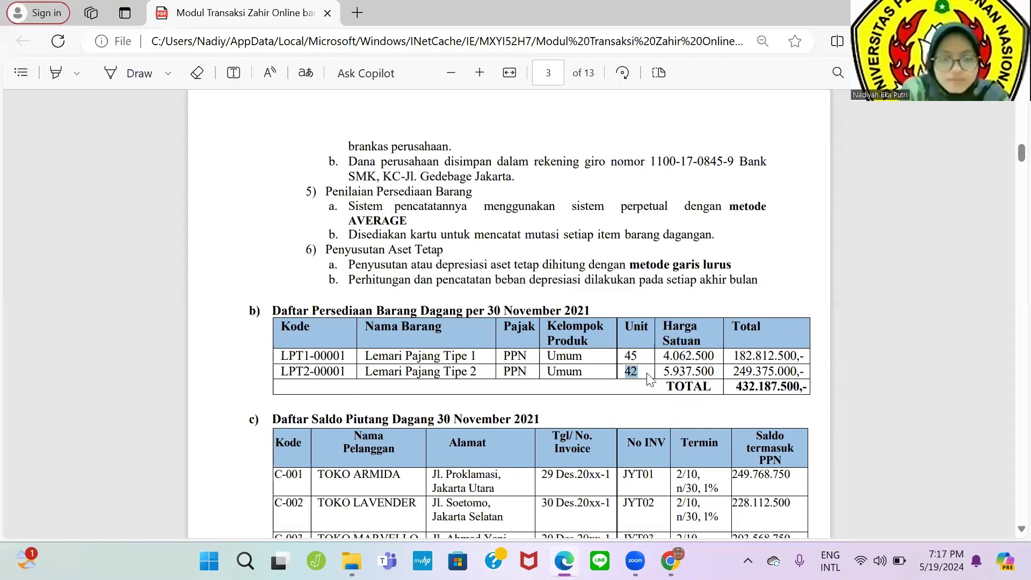
{"action": "key", "text": "alt+Tab"}
{"action": "left_click", "coordinate": [459, 384]}
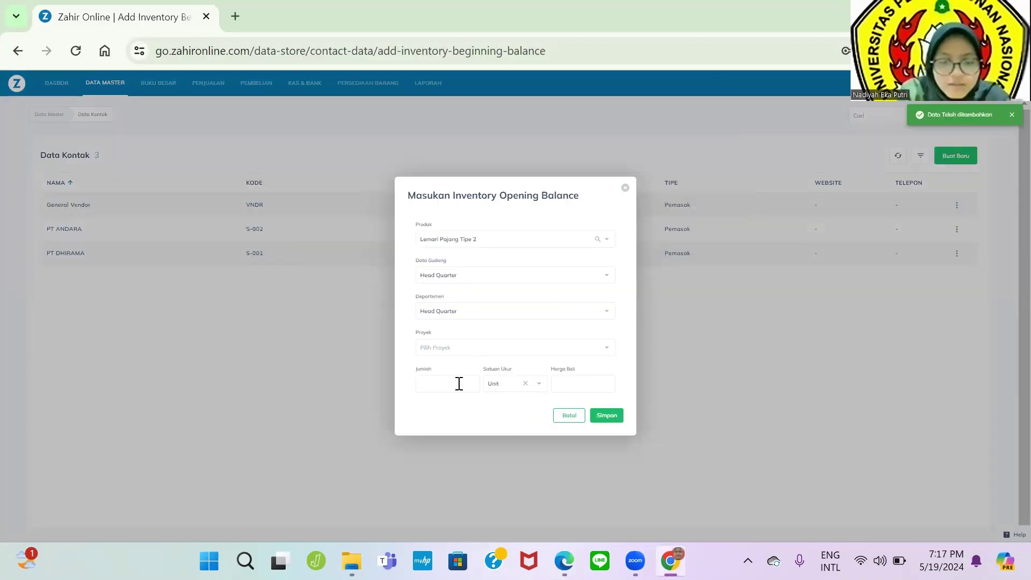
{"action": "key", "text": "ctrl+v"}
{"action": "left_click", "coordinate": [498, 349]}
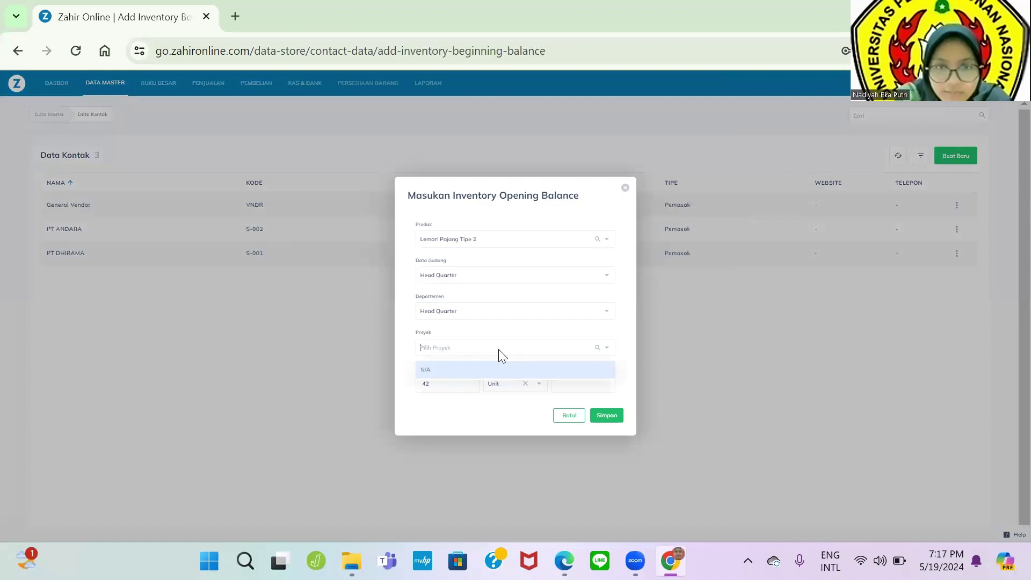
{"action": "left_click", "coordinate": [514, 372]}
Step: Set the purchase price of Lemari Pajang Tipe 2 to 5,937,500 from the Harga Satuan column in the PDF inventory list
{"action": "key", "text": "alt+Tab"}
{"action": "left_click_drag", "start_coordinate": [664, 372], "coordinate": [716, 375]}
{"action": "right_click", "coordinate": [720, 372]}
{"action": "left_click", "coordinate": [746, 177]}
{"action": "key", "text": "alt+Tab"}
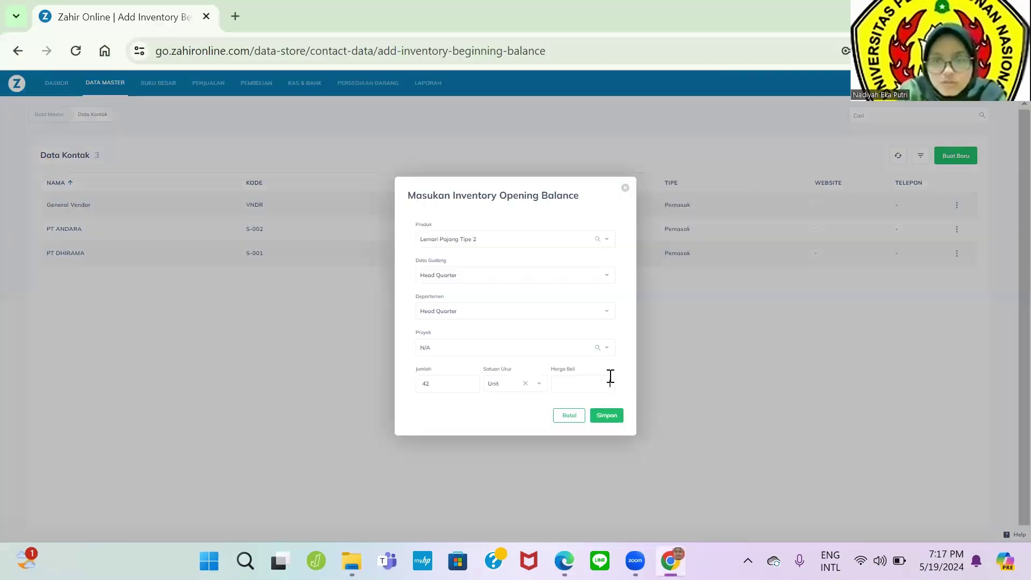
{"action": "left_click", "coordinate": [611, 378]}
{"action": "key", "text": "ctrl+v"}
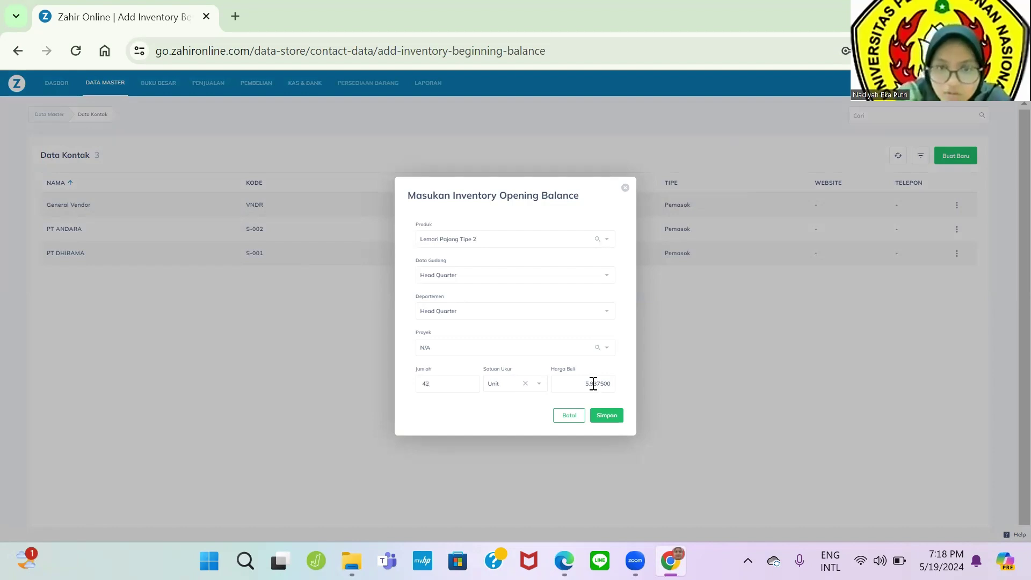
{"action": "left_click", "coordinate": [603, 400]}
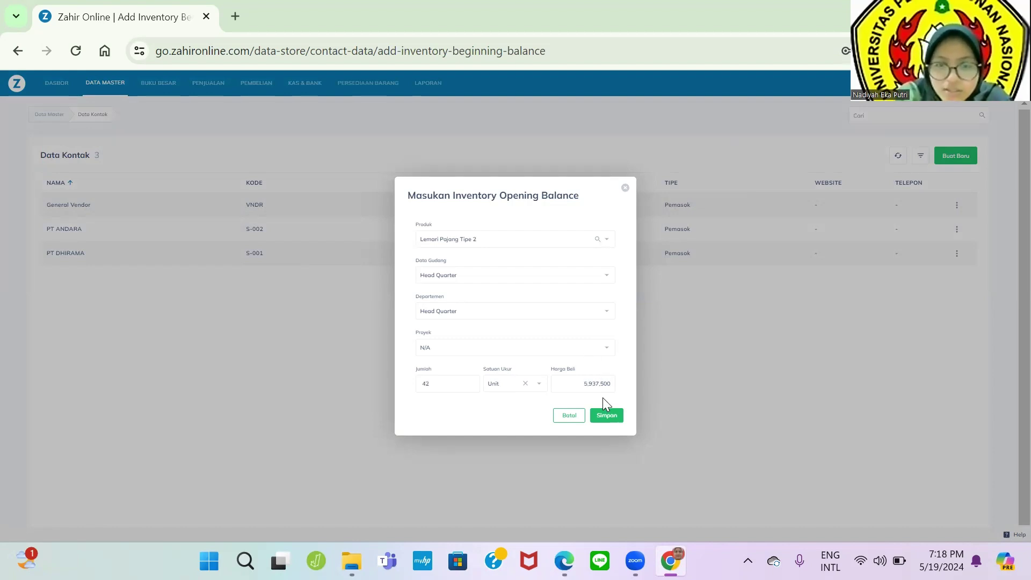
Step: Save the Lemari Pajang Tipe 2 opening balance and close the inventory opening balance list
{"action": "left_click", "coordinate": [606, 415]}
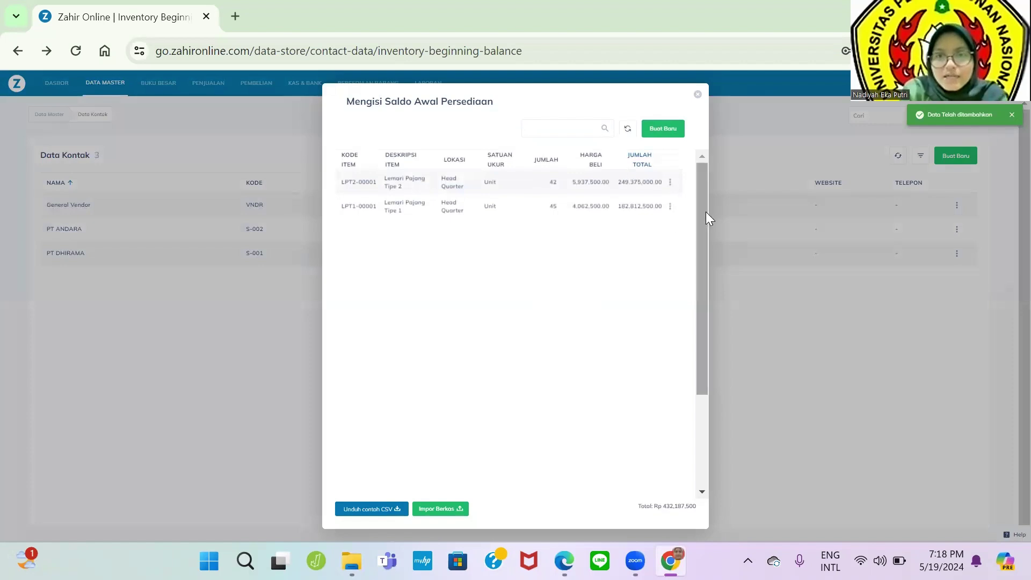
{"action": "left_click_drag", "start_coordinate": [704, 213], "coordinate": [710, 350]}
{"action": "left_click", "coordinate": [698, 95]}
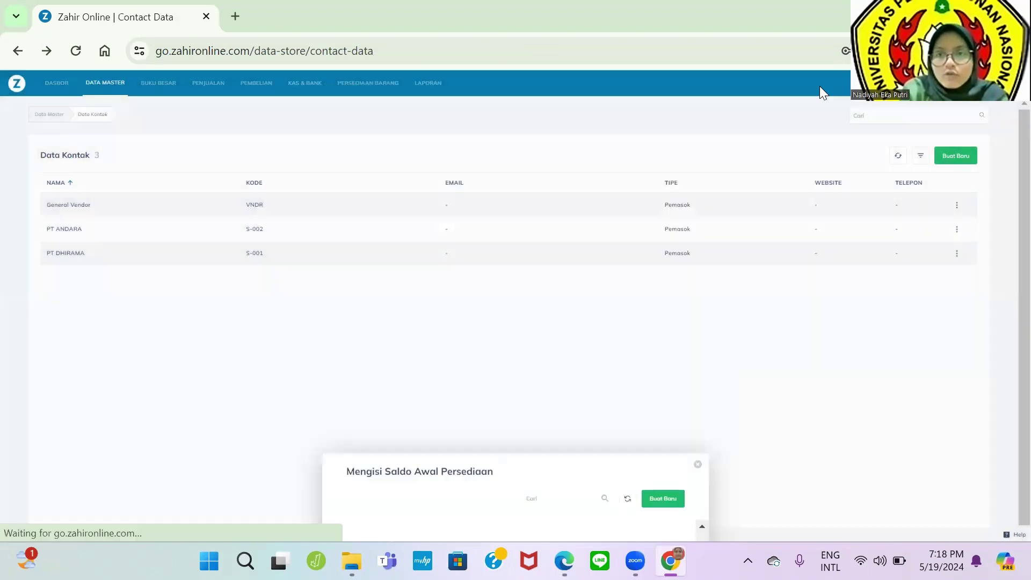
Step: Open the account opening balance form and bring up the Daftar Saldo per 30 November 2021 table in the PDF module
{"action": "left_click", "coordinate": [1009, 83]}
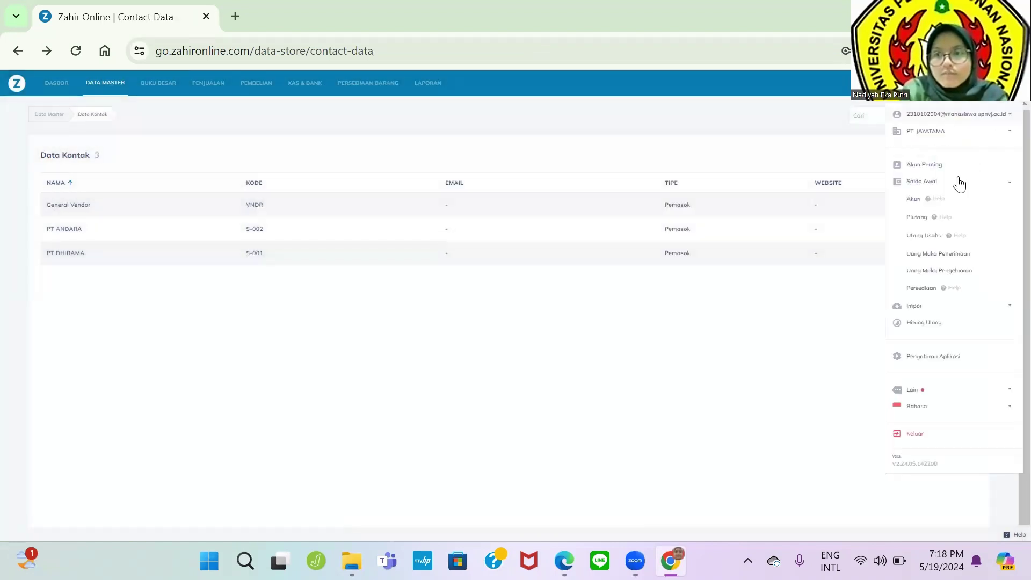
{"action": "left_click", "coordinate": [917, 202]}
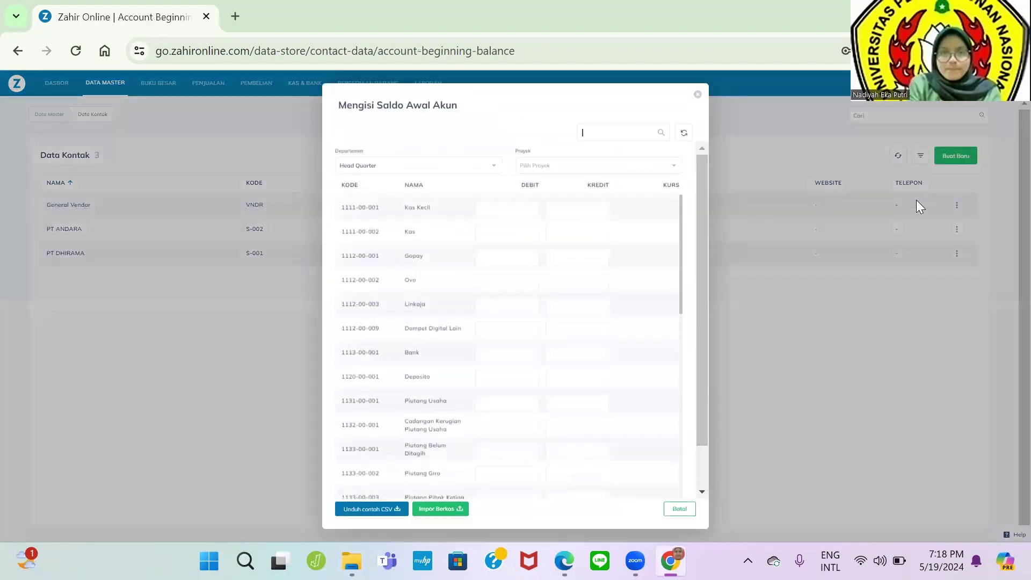
{"action": "key", "text": "alt+Tab"}
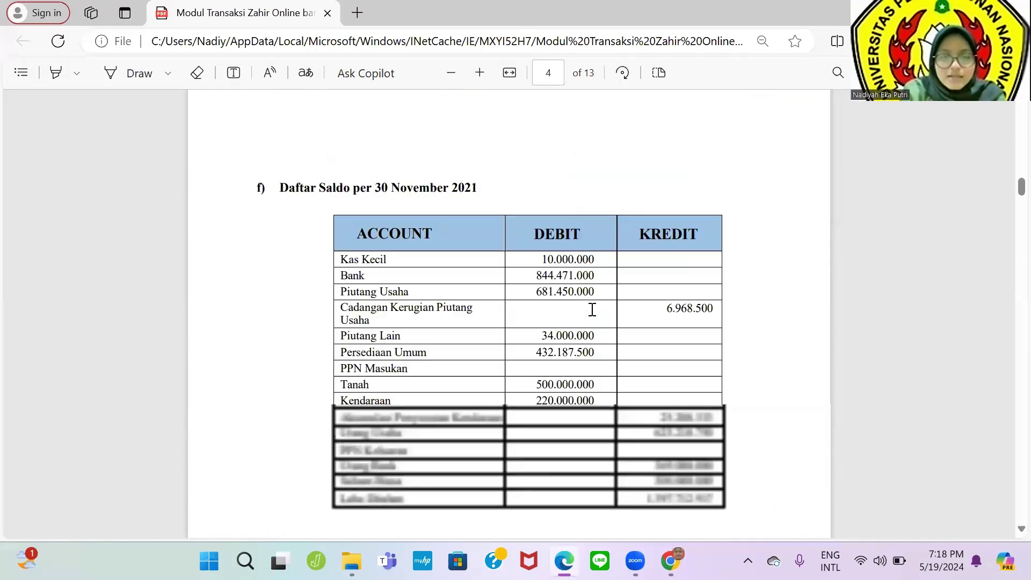
{"action": "scroll", "coordinate": [592, 306], "scroll_direction": "down", "scroll_amount": 2}
{"action": "scroll", "coordinate": [592, 376], "scroll_direction": "up", "scroll_amount": 2}
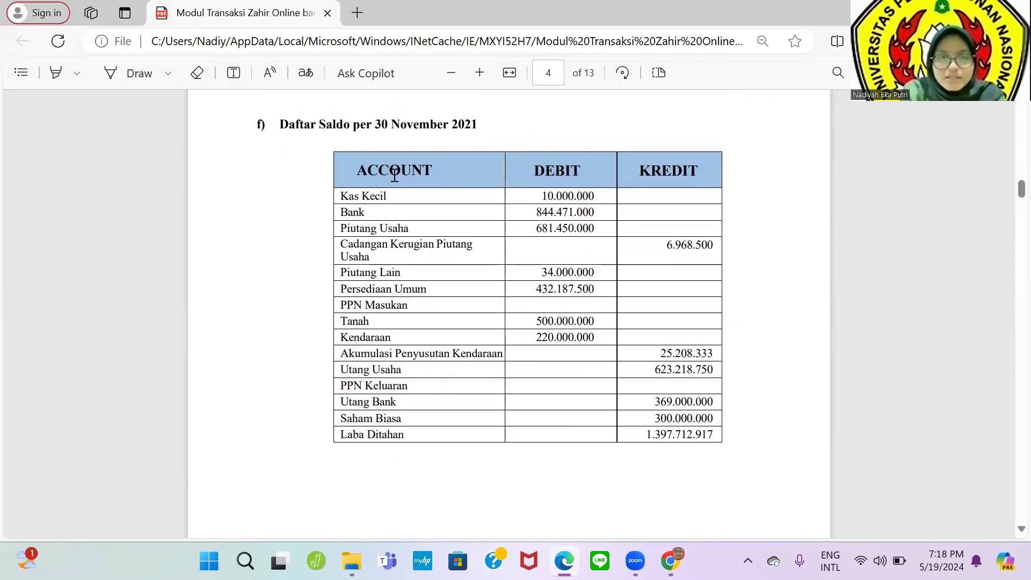
{"action": "key", "text": "alt+Tab"}
{"action": "key", "text": "alt+Tab"}
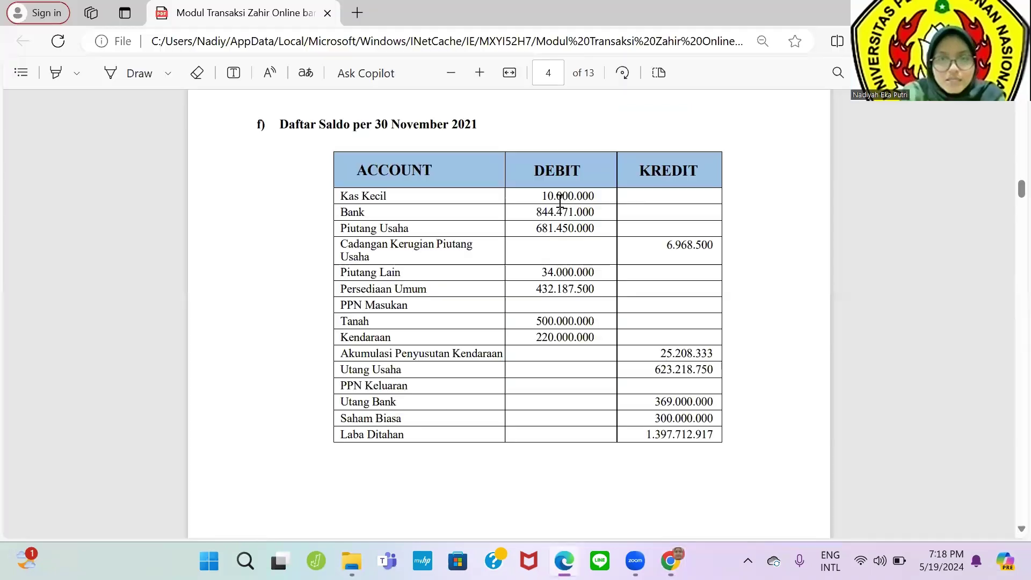
Step: Enter a debit opening balance of 10,000,000 for Kas Kecil, copied from the PDF balance list
{"action": "left_click_drag", "start_coordinate": [542, 211], "coordinate": [596, 199]}
{"action": "key", "text": "ctrl+c"}
{"action": "key", "text": "alt+Tab"}
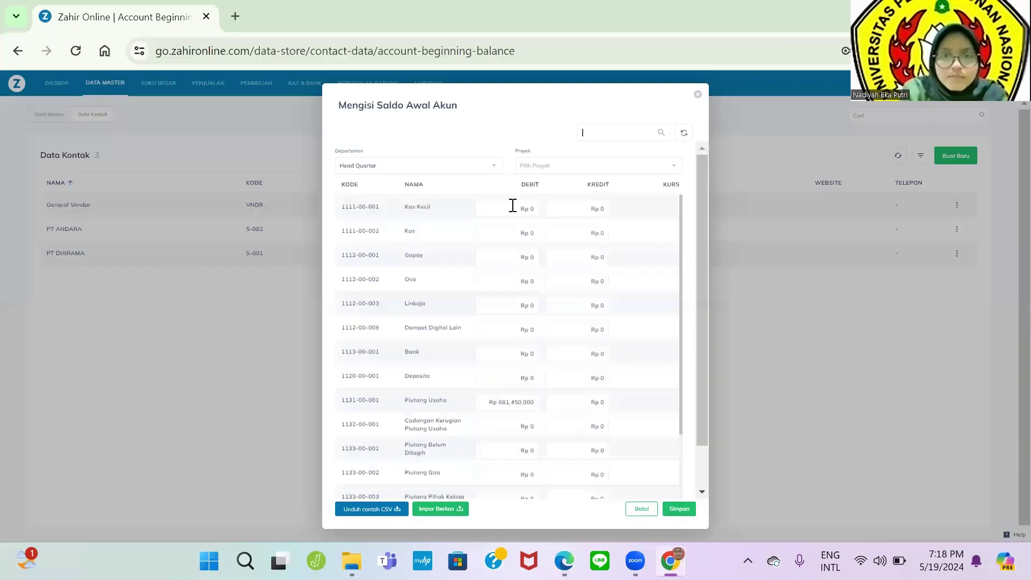
{"action": "left_click", "coordinate": [511, 206]}
{"action": "key", "text": "ctrl+v"}
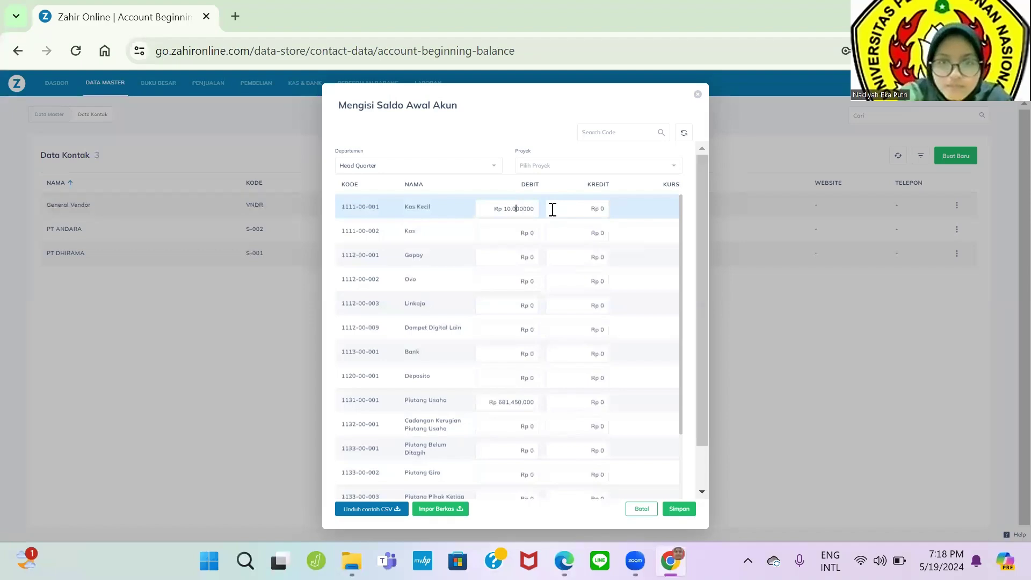
Step: Enter a debit opening balance of 844,471,000 for Bank, copied from the PDF balance list
{"action": "key", "text": "alt+Tab"}
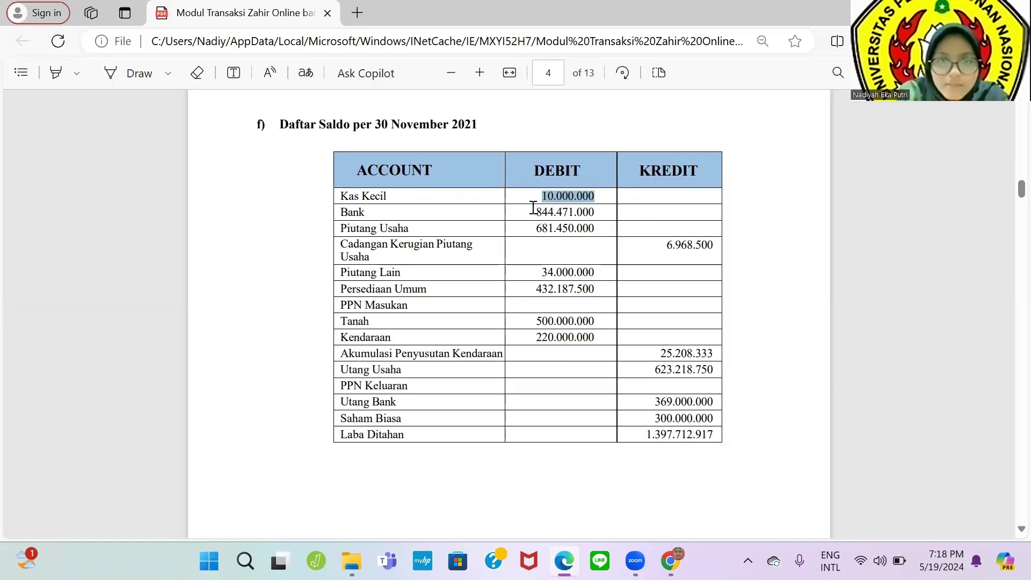
{"action": "left_click_drag", "start_coordinate": [535, 211], "coordinate": [603, 209]}
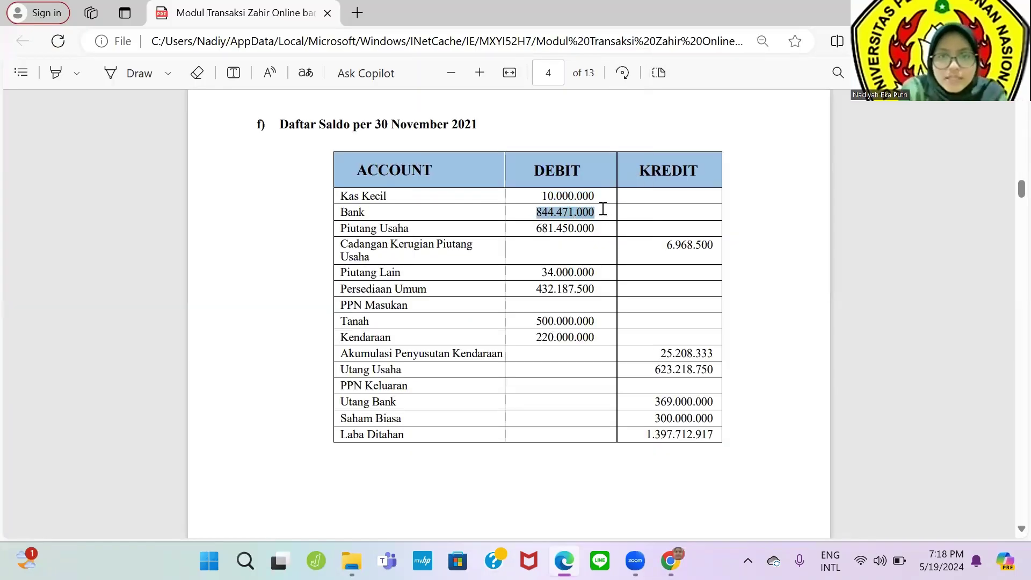
{"action": "key", "text": "ctrl+c"}
{"action": "key", "text": "alt+Tab"}
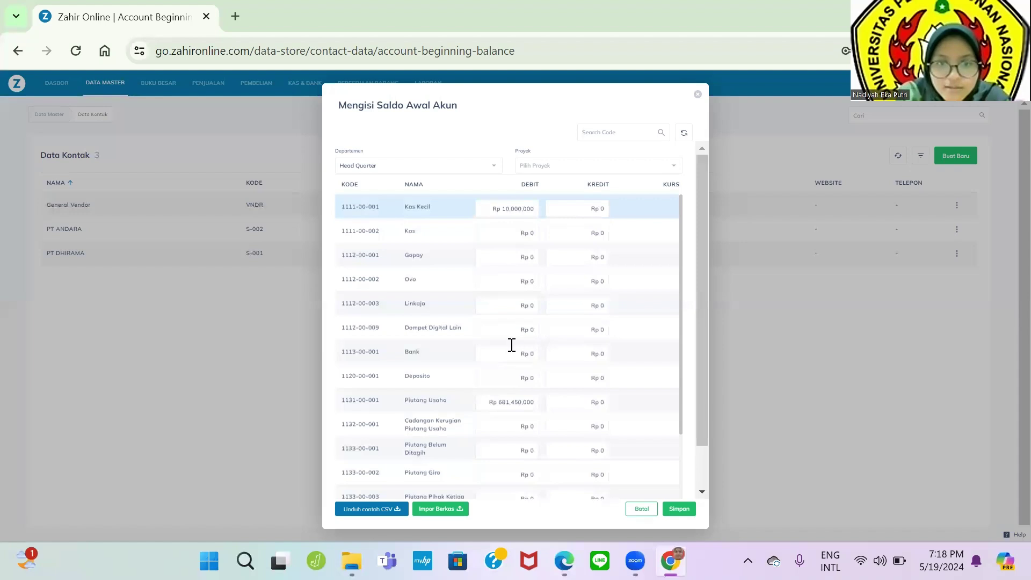
{"action": "left_click", "coordinate": [538, 353]}
{"action": "key", "text": "ctrl+v"}
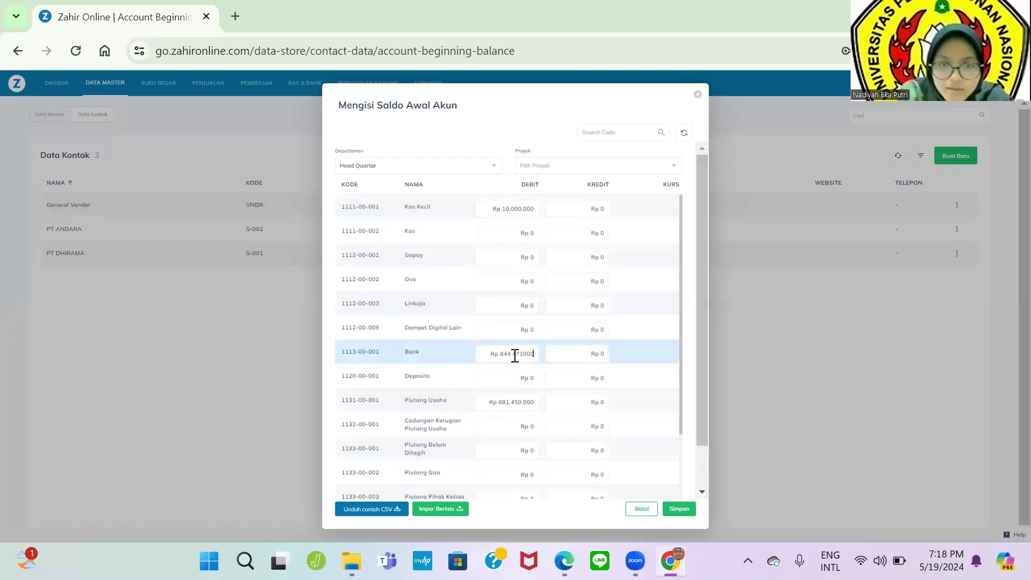
Step: Enter a credit opening balance of 6,968,500 for Cadangan Kerugian Piutang Usaha, copied from the PDF balance list
{"action": "key", "text": "alt+Tab"}
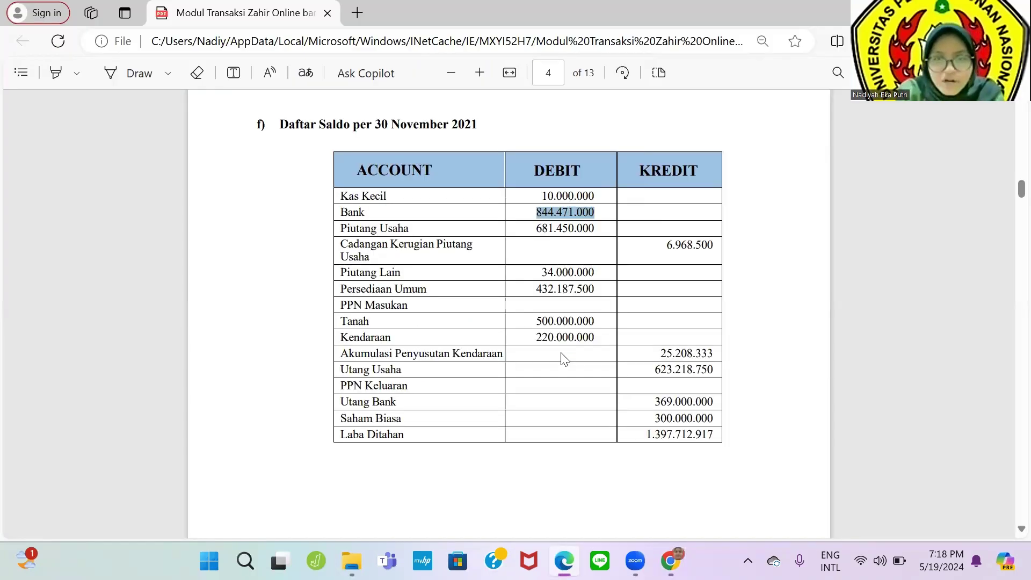
{"action": "key", "text": "alt+Tab"}
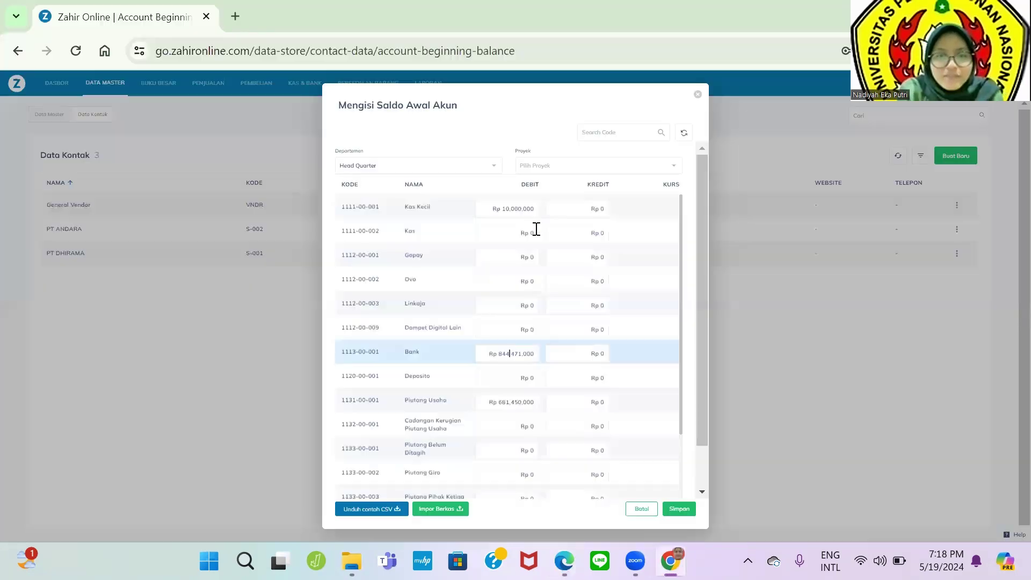
{"action": "scroll", "coordinate": [564, 350], "scroll_direction": "down", "scroll_amount": 2}
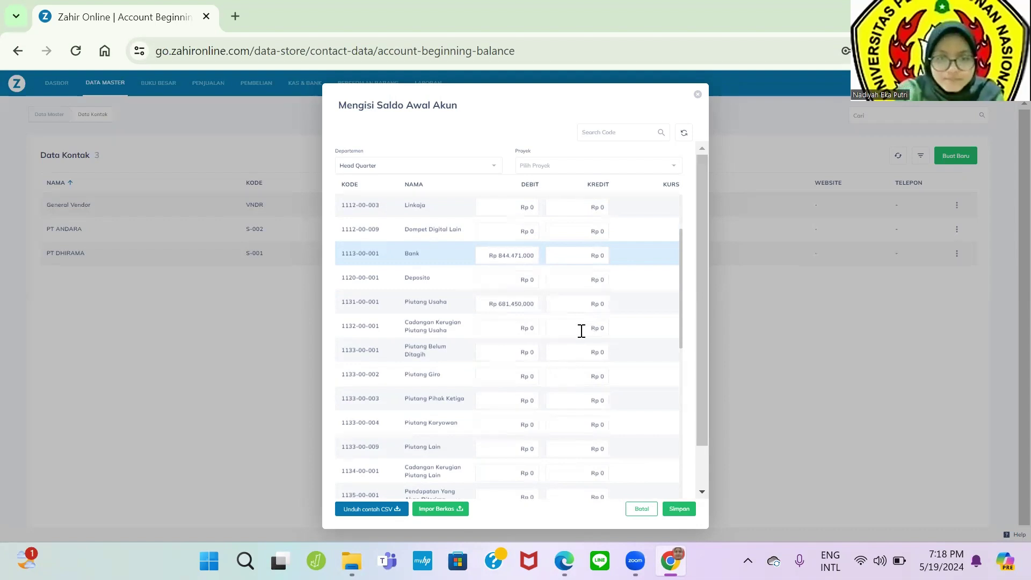
{"action": "key", "text": "alt+Tab"}
{"action": "left_click_drag", "start_coordinate": [666, 245], "coordinate": [720, 247]}
{"action": "key", "text": "alt+Tab"}
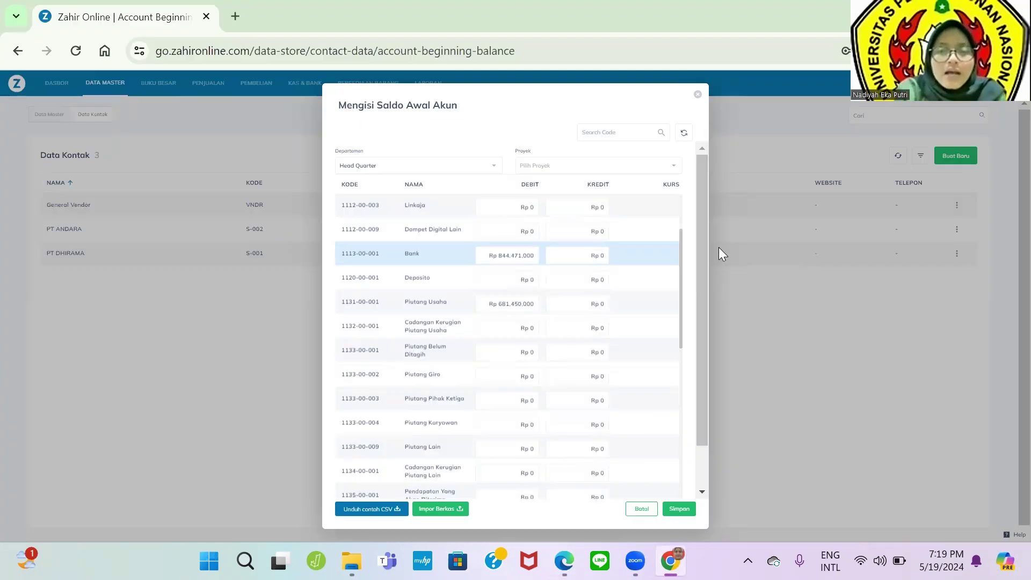
{"action": "scroll", "coordinate": [545, 332], "scroll_direction": "down", "scroll_amount": 1}
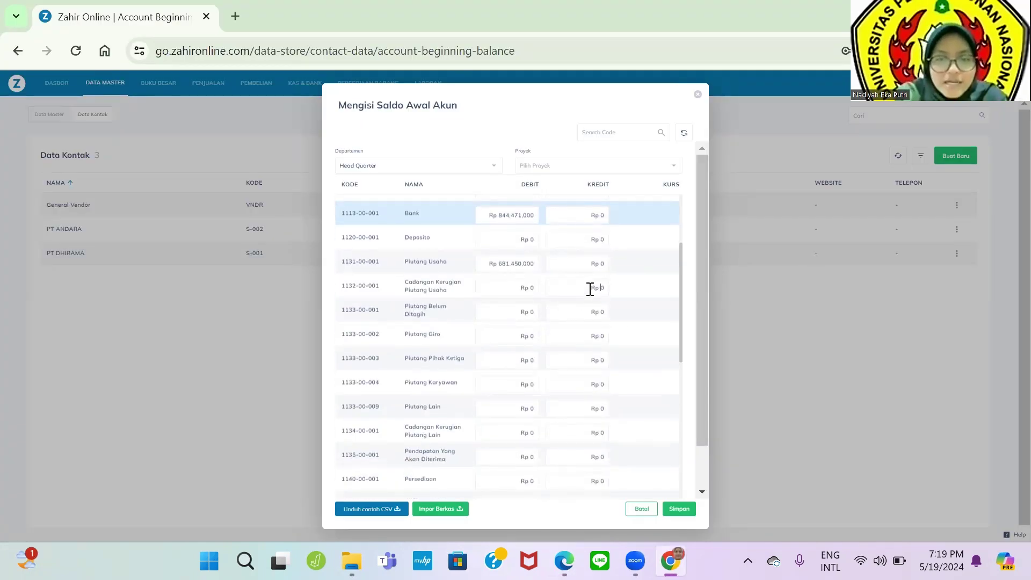
{"action": "key", "text": "alt+Tab"}
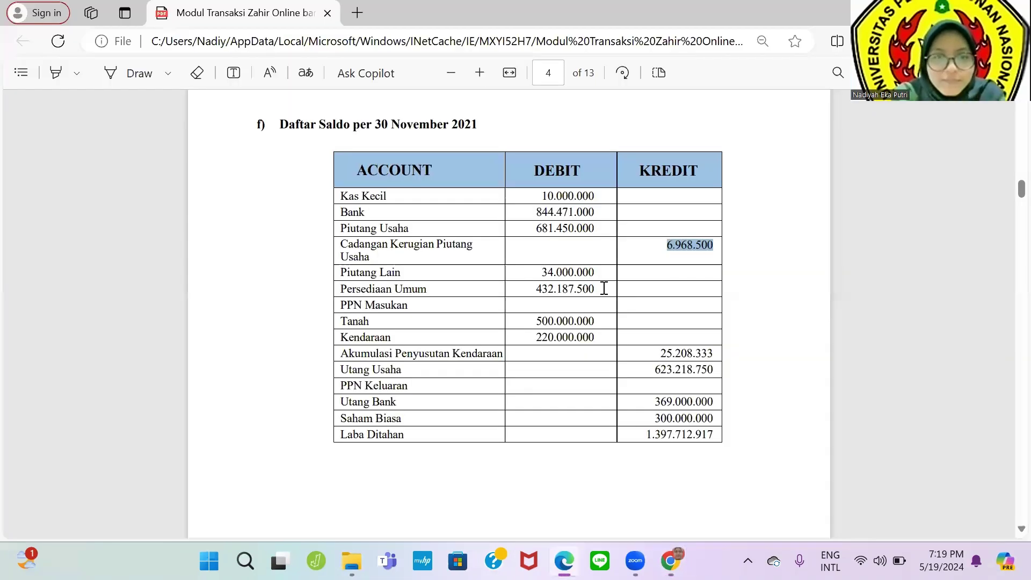
{"action": "key", "text": "ctrl+c"}
{"action": "key", "text": "alt+Tab"}
{"action": "key", "text": "ctrl+v"}
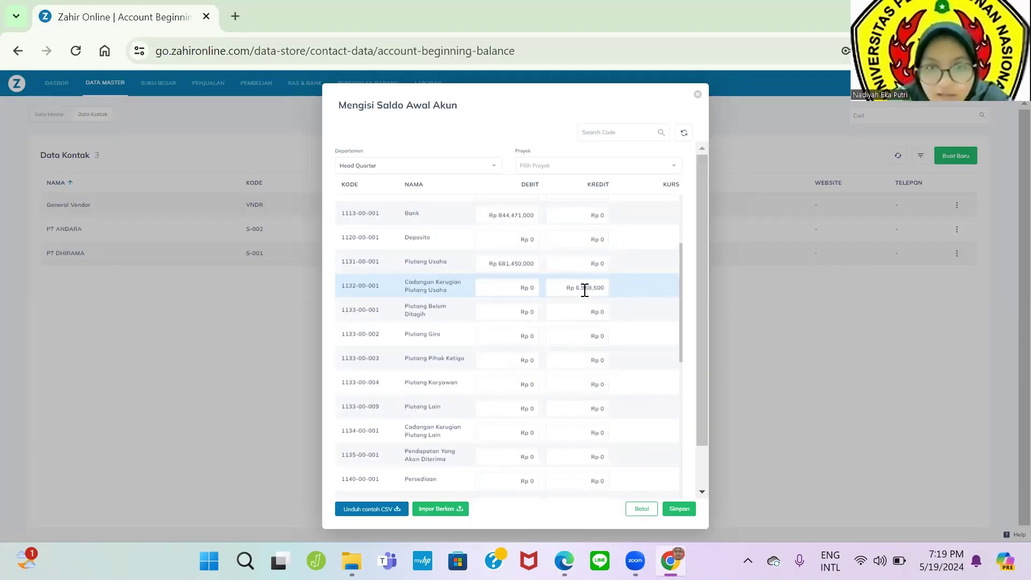
Step: Enter a debit opening balance of 34,000,000 for Piutang Lain, copied from the PDF balance list
{"action": "key", "text": "alt+Tab"}
{"action": "left_click_drag", "start_coordinate": [541, 275], "coordinate": [602, 280]}
{"action": "key", "text": "ctrl+c"}
{"action": "key", "text": "alt+Tab"}
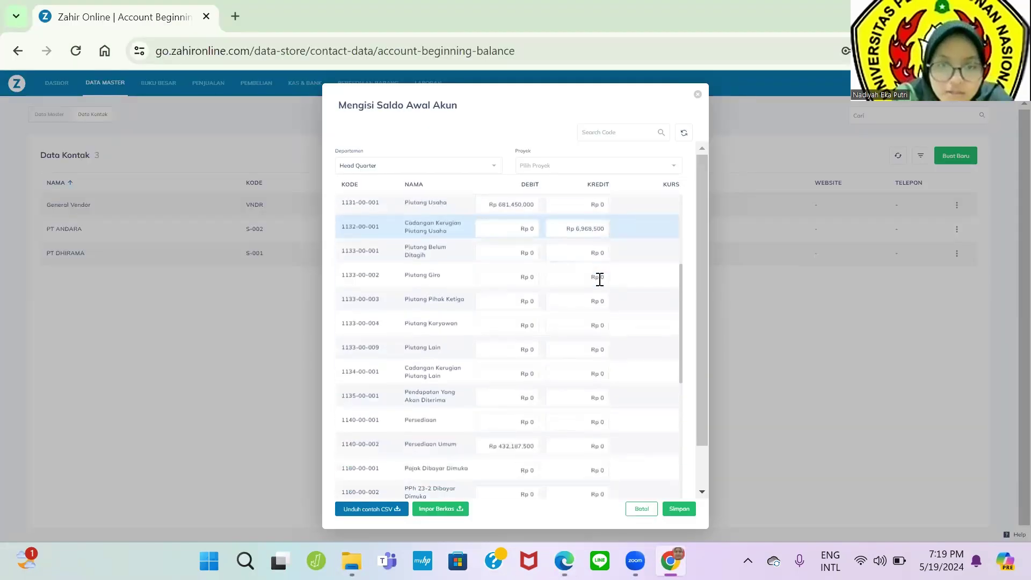
{"action": "left_click", "coordinate": [521, 345]}
{"action": "key", "text": "ctrl+v"}
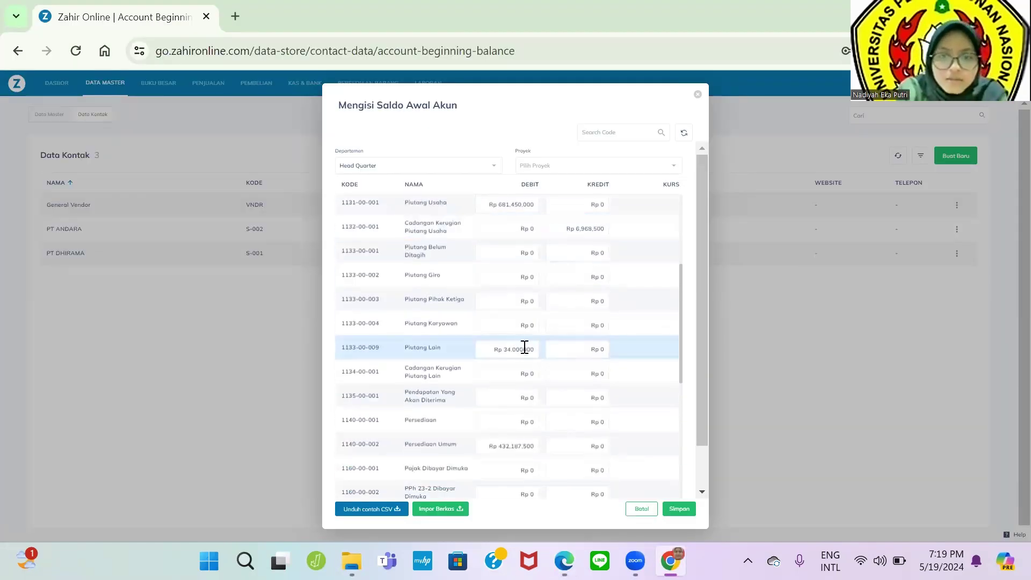
Step: Compare the Persediaan Umum opening balance in the form with its debit amount in the PDF balance list
{"action": "key", "text": "alt+Tab"}
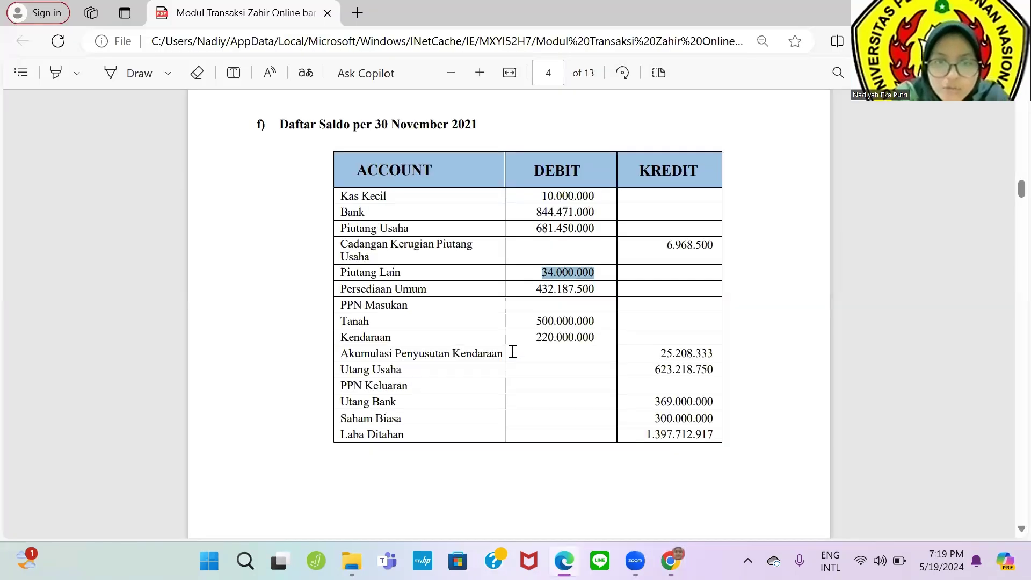
{"action": "left_click", "coordinate": [538, 290]}
{"action": "key", "text": "alt+Tab"}
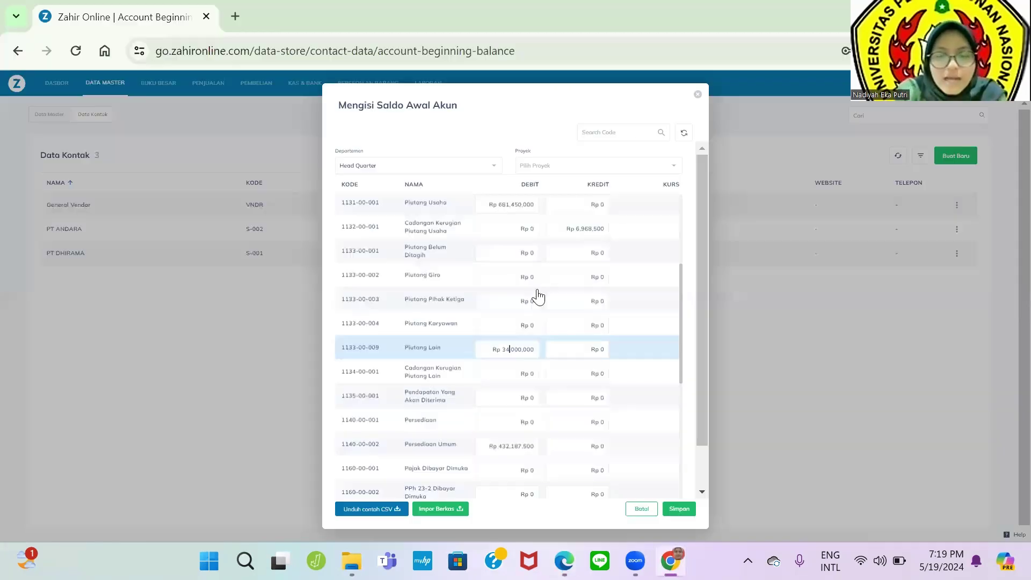
{"action": "scroll", "coordinate": [558, 351], "scroll_direction": "down", "scroll_amount": 1}
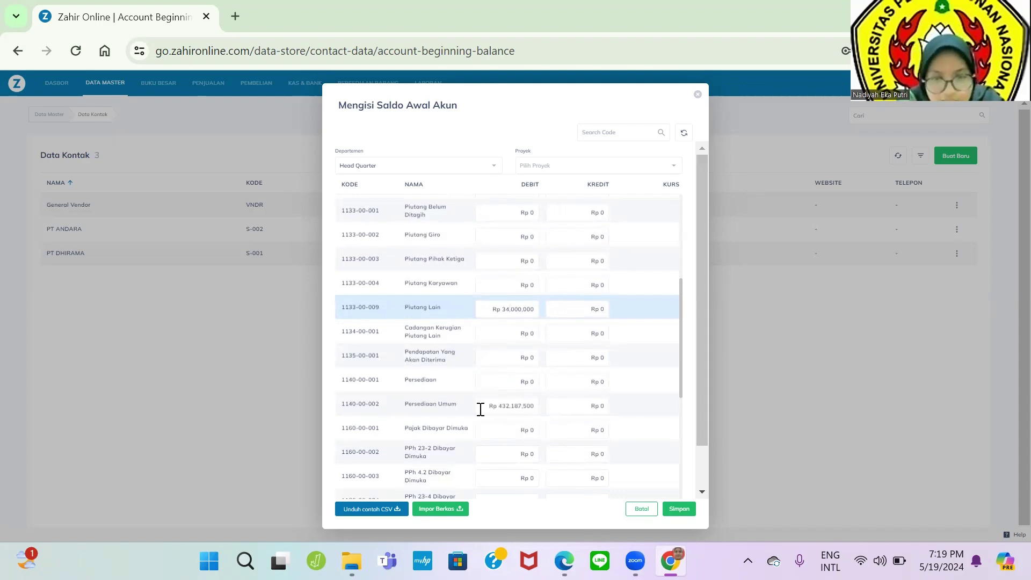
{"action": "key", "text": "alt+Tab"}
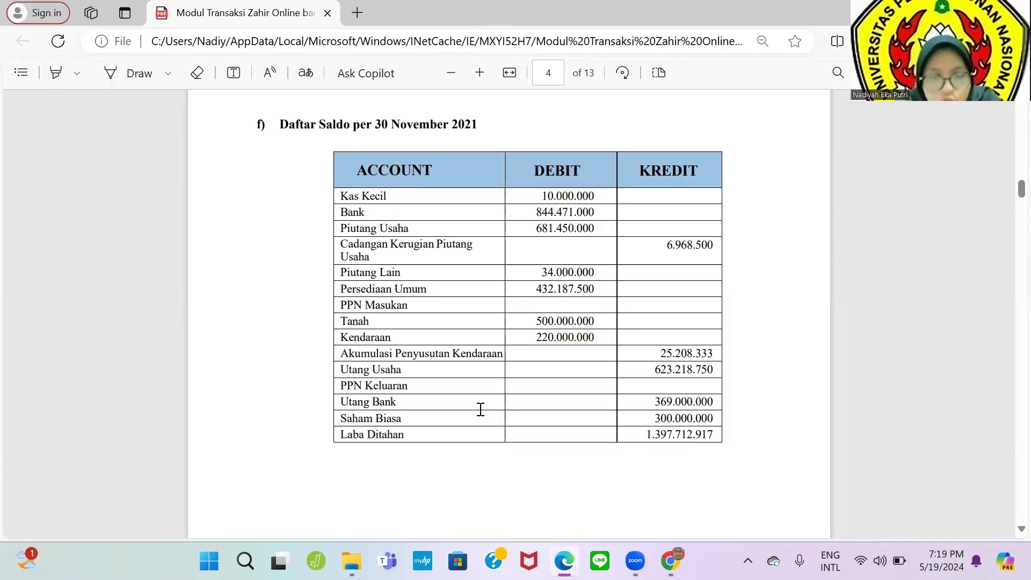
{"action": "key", "text": "alt+Tab"}
{"action": "key", "text": "alt+Tab"}
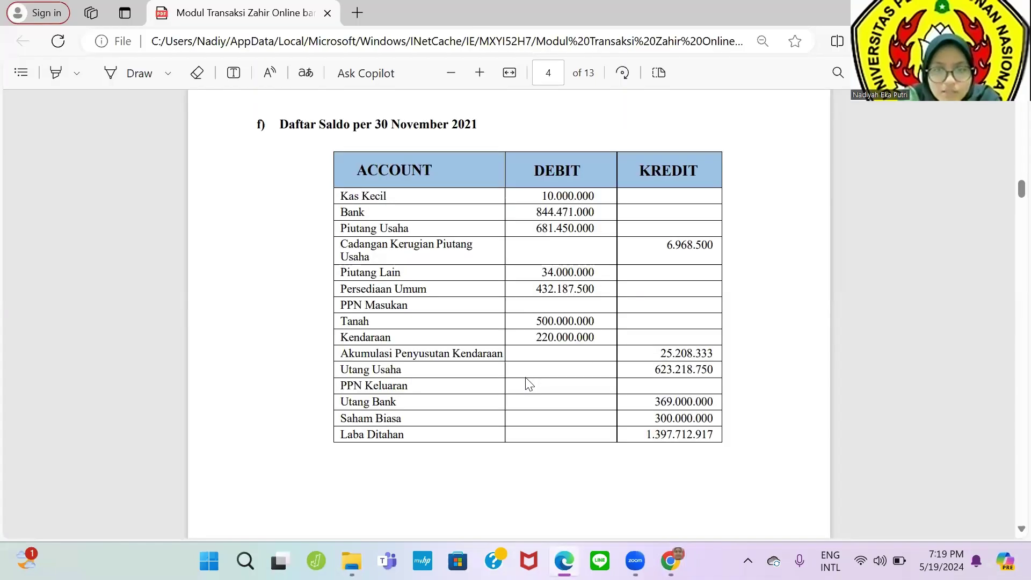
Step: Enter a debit opening balance of 500,000,000 for Tanah from the PDF balance list
{"action": "left_click_drag", "start_coordinate": [531, 322], "coordinate": [610, 321]}
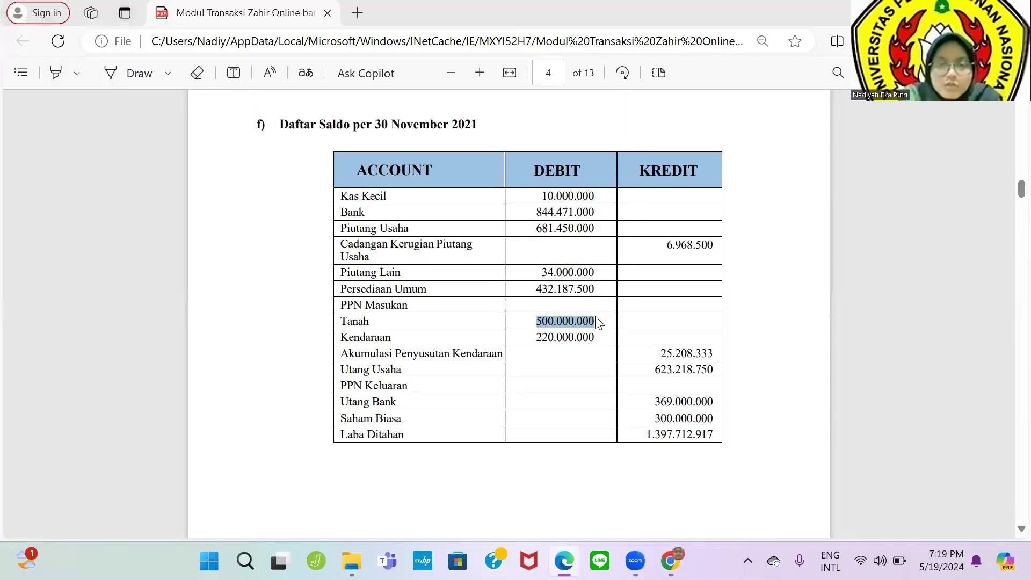
{"action": "key", "text": "alt+Tab"}
{"action": "scroll", "coordinate": [597, 317], "scroll_direction": "down", "scroll_amount": 3}
{"action": "scroll", "coordinate": [597, 317], "scroll_direction": "down", "scroll_amount": 1}
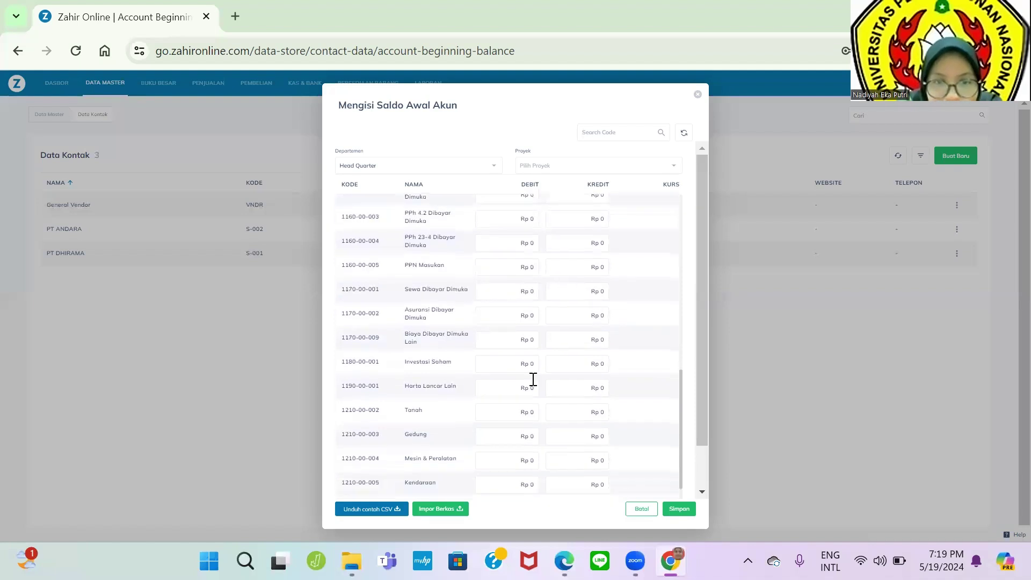
{"action": "left_click", "coordinate": [540, 412]}
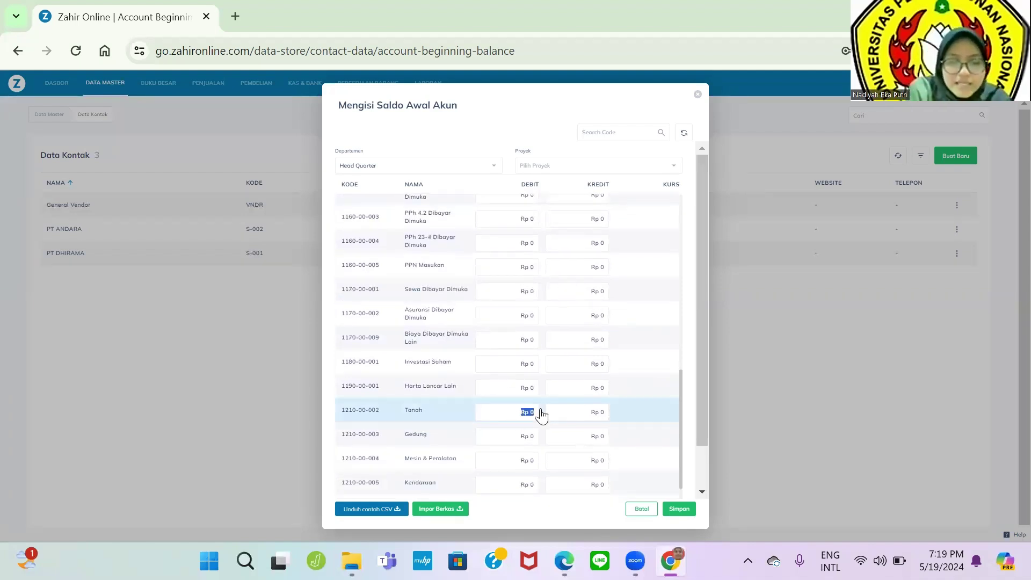
{"action": "type", "text": "500000000"}
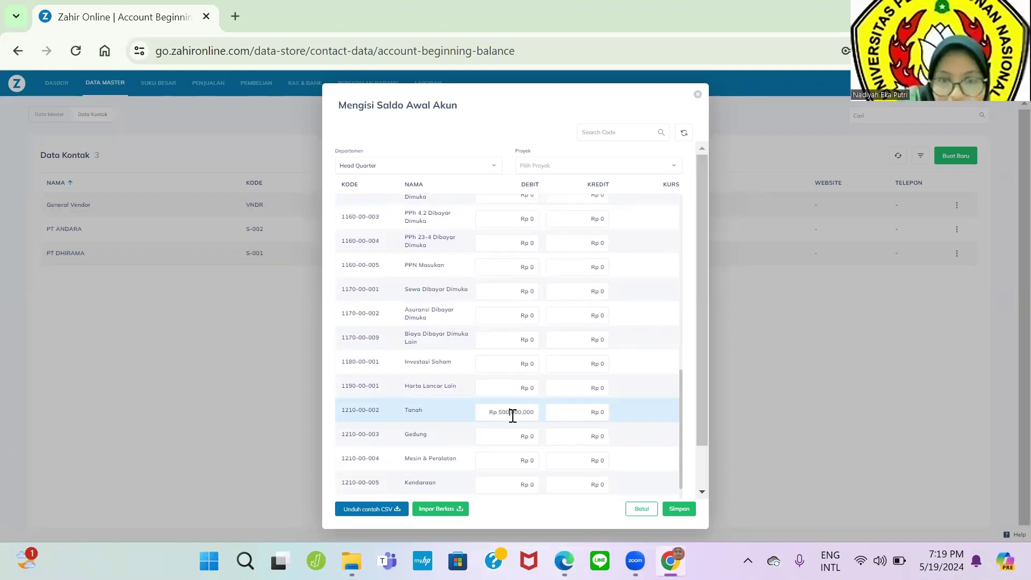
Step: Enter a debit opening balance of 220,000,000 for Kendaraan, copied from the PDF balance list
{"action": "scroll", "coordinate": [545, 424], "scroll_direction": "down", "scroll_amount": 2}
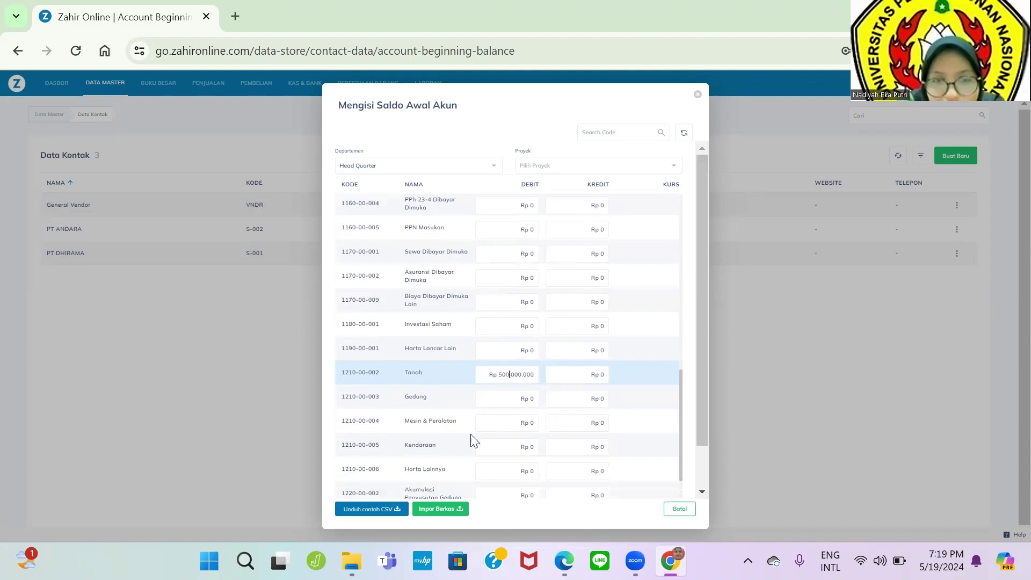
{"action": "key", "text": "alt+Tab"}
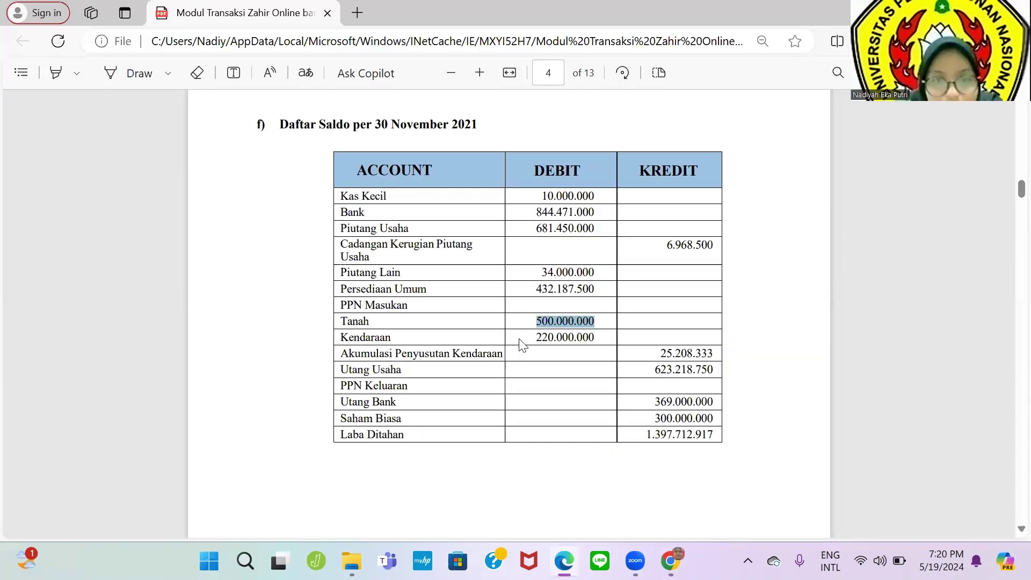
{"action": "left_click_drag", "start_coordinate": [519, 339], "coordinate": [593, 343]}
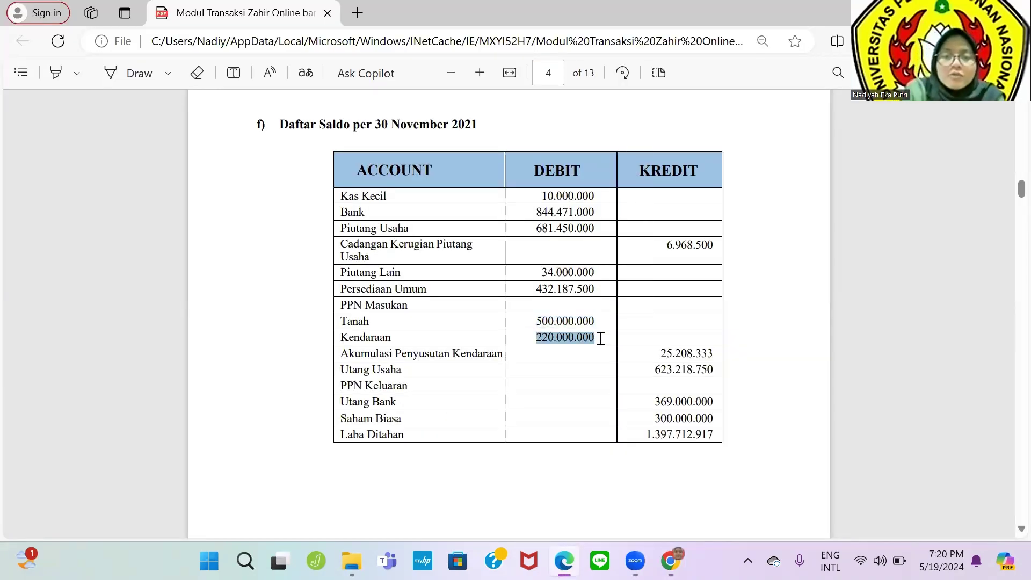
{"action": "key", "text": "alt+Tab"}
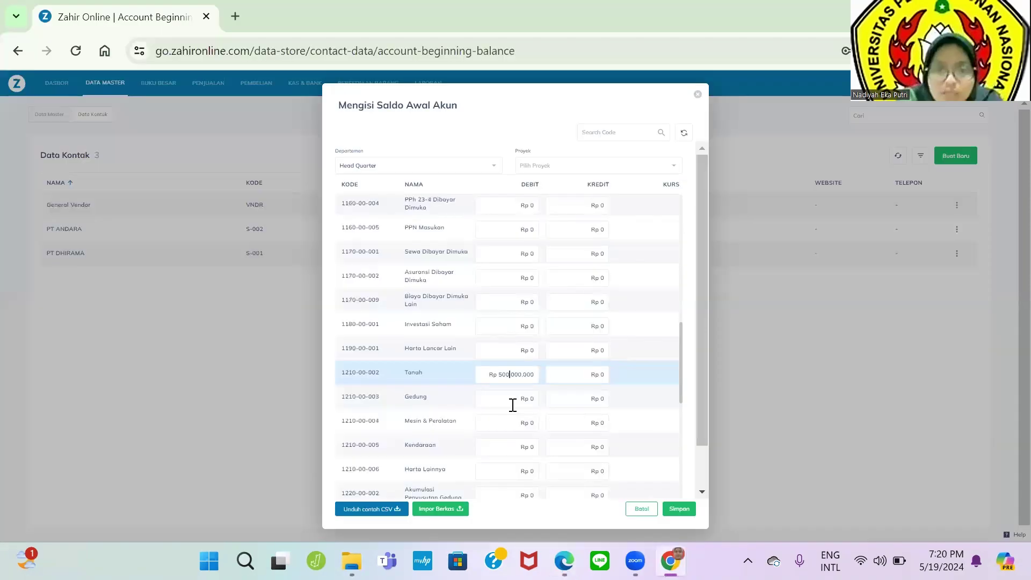
{"action": "left_click", "coordinate": [514, 448]}
{"action": "key", "text": "ctrl+v"}
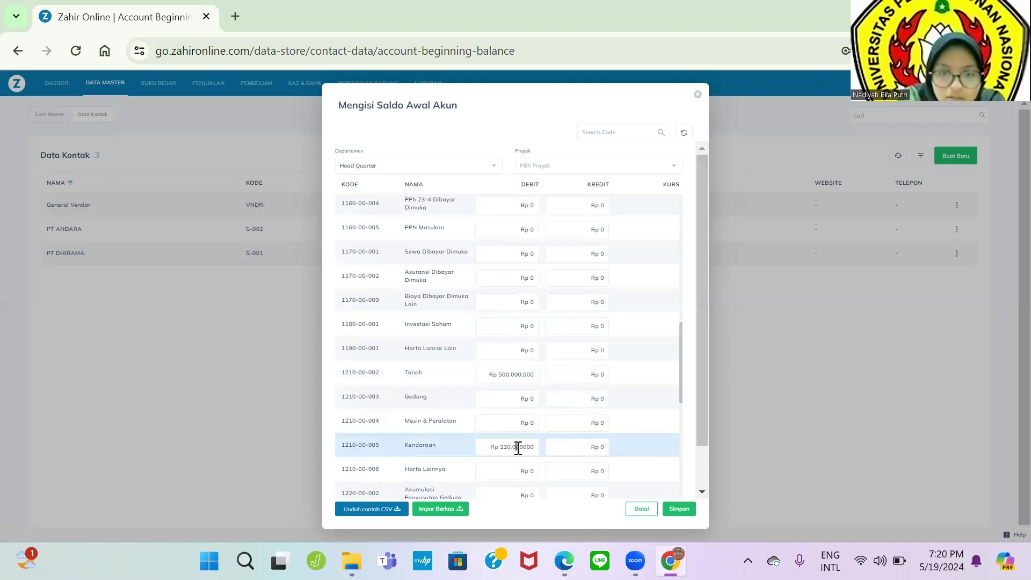
{"action": "scroll", "coordinate": [517, 448], "scroll_direction": "down", "scroll_amount": 1}
{"action": "key", "text": "alt+Tab"}
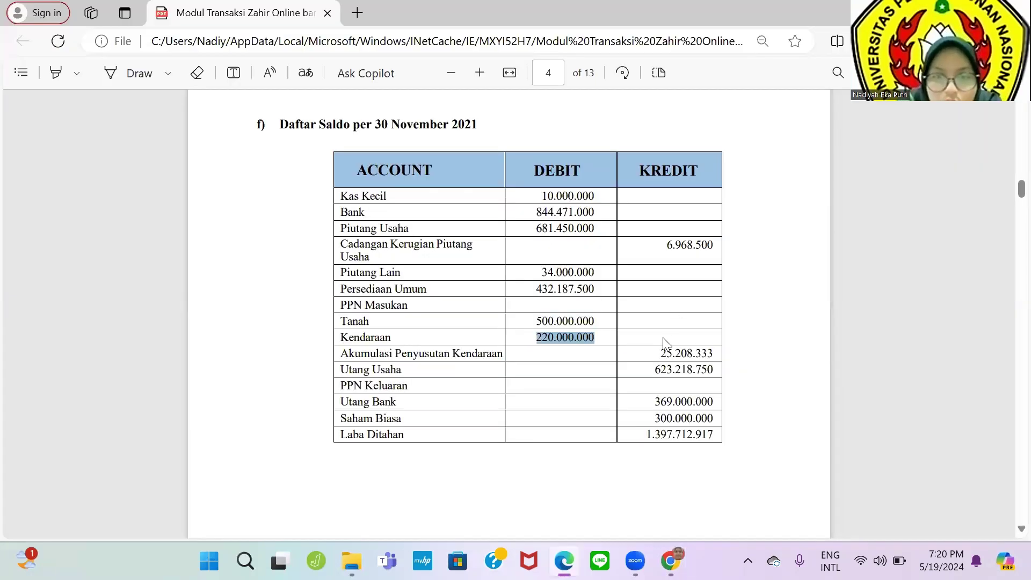
{"action": "left_click_drag", "start_coordinate": [662, 353], "coordinate": [730, 356]}
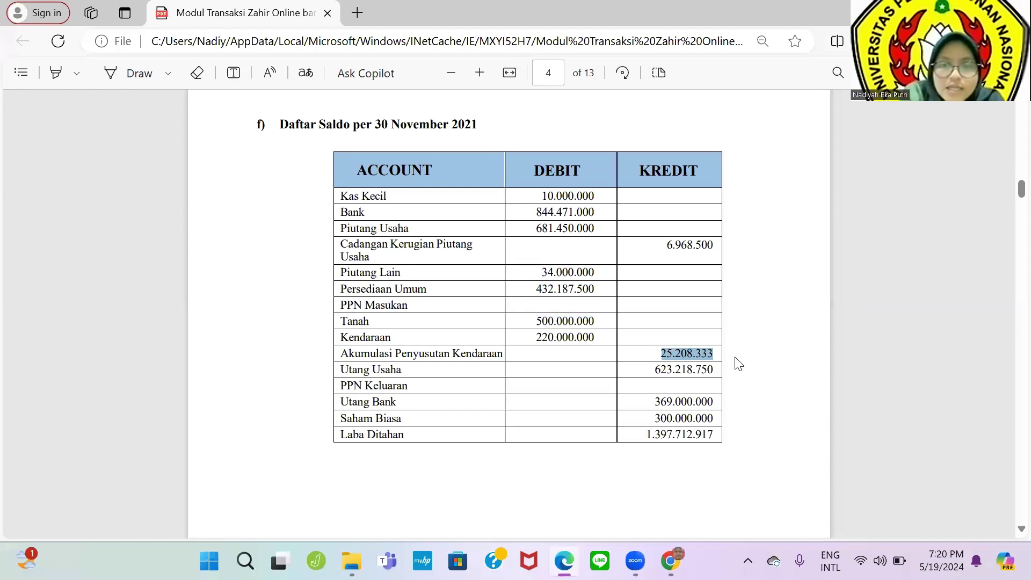
{"action": "key", "text": "alt+Tab"}
{"action": "scroll", "coordinate": [596, 382], "scroll_direction": "down", "scroll_amount": 1}
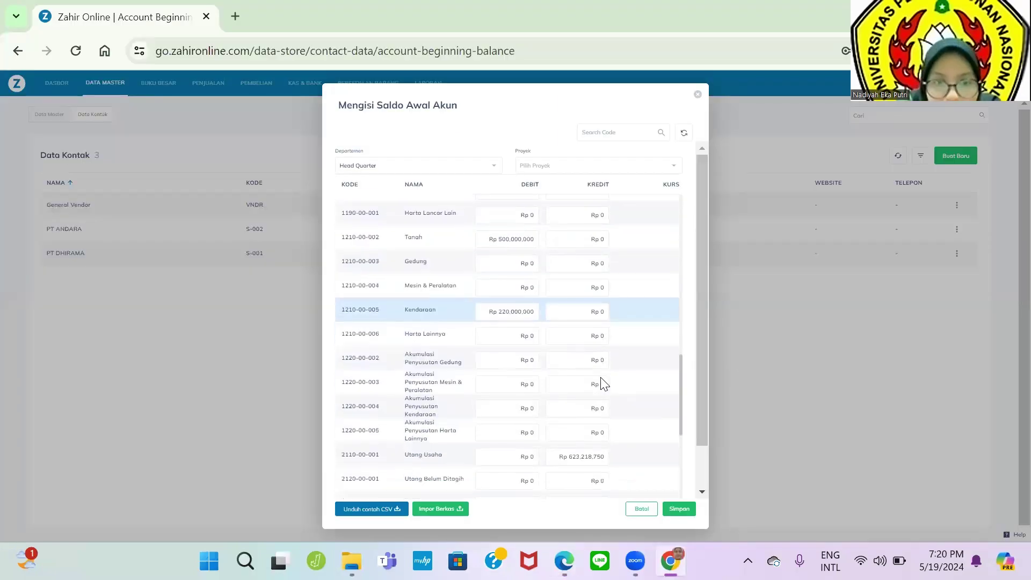
{"action": "left_click", "coordinate": [587, 407]}
{"action": "type", "text": "220.000000"}
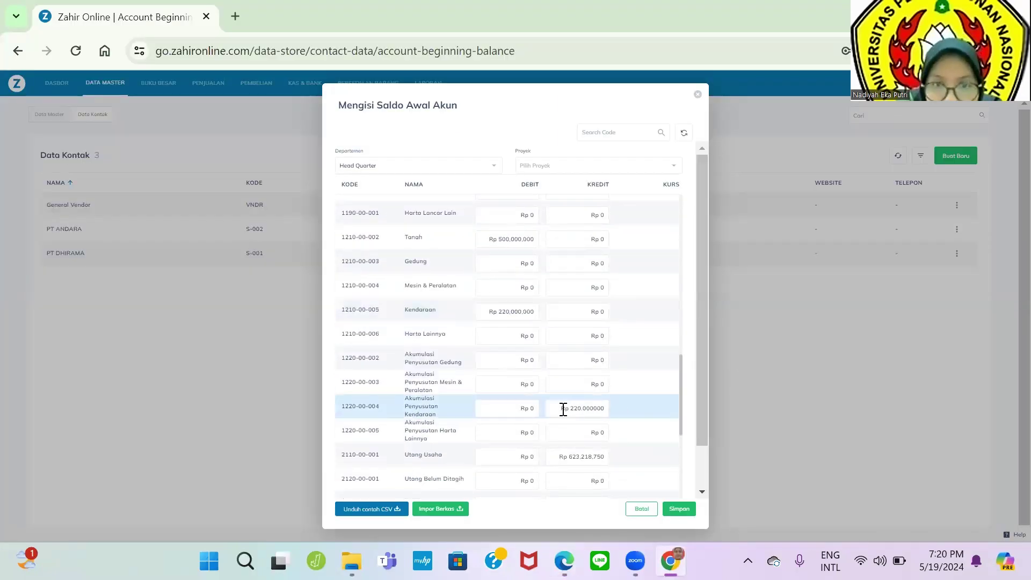
{"action": "left_click_drag", "start_coordinate": [563, 410], "coordinate": [610, 415]}
{"action": "key", "text": "BackSpace"}
Step: Enter a credit opening balance of 25,208,333 for Akumulasi Penyusutan Kendaraan, copied from the PDF balance list
{"action": "key", "text": "alt+Tab"}
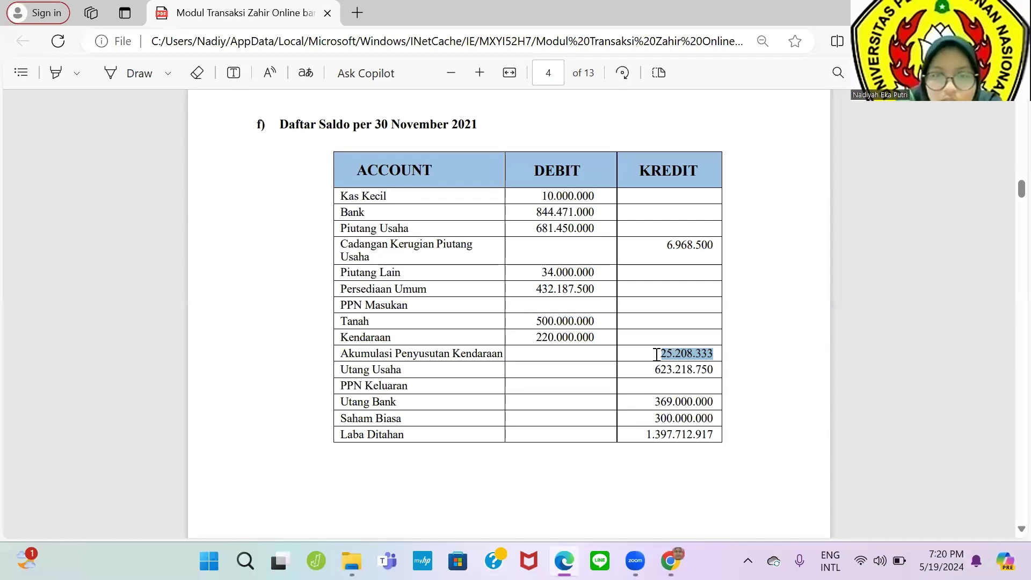
{"action": "left_click_drag", "start_coordinate": [657, 355], "coordinate": [726, 355]}
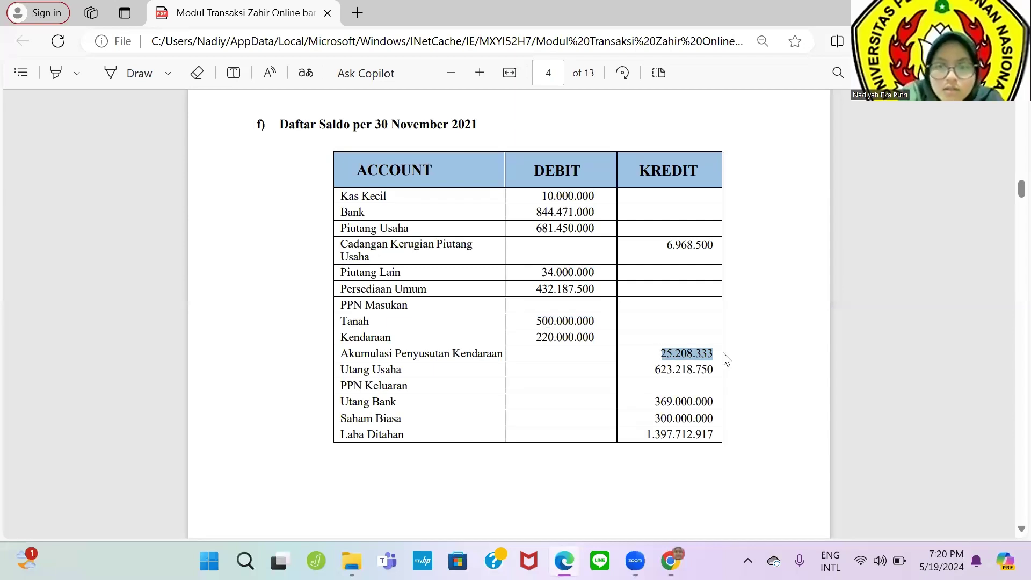
{"action": "key", "text": "ctrl+c"}
{"action": "key", "text": "alt+Tab"}
{"action": "left_click", "coordinate": [578, 410]}
{"action": "key", "text": "ctrl+v"}
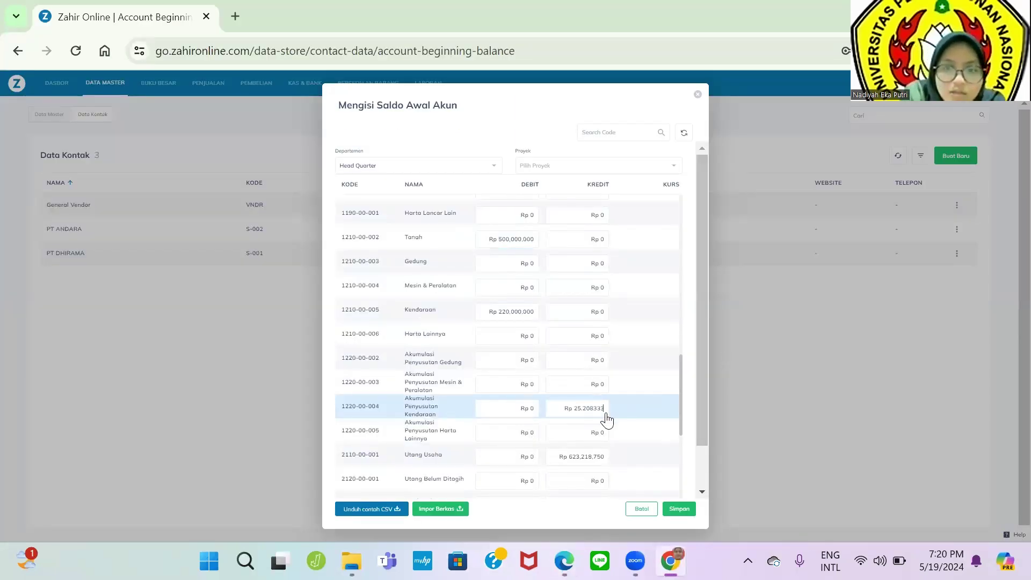
Step: Compare the Utang Usaha opening balance in the form with its credit amount in the PDF balance list
{"action": "key", "text": "alt+Tab"}
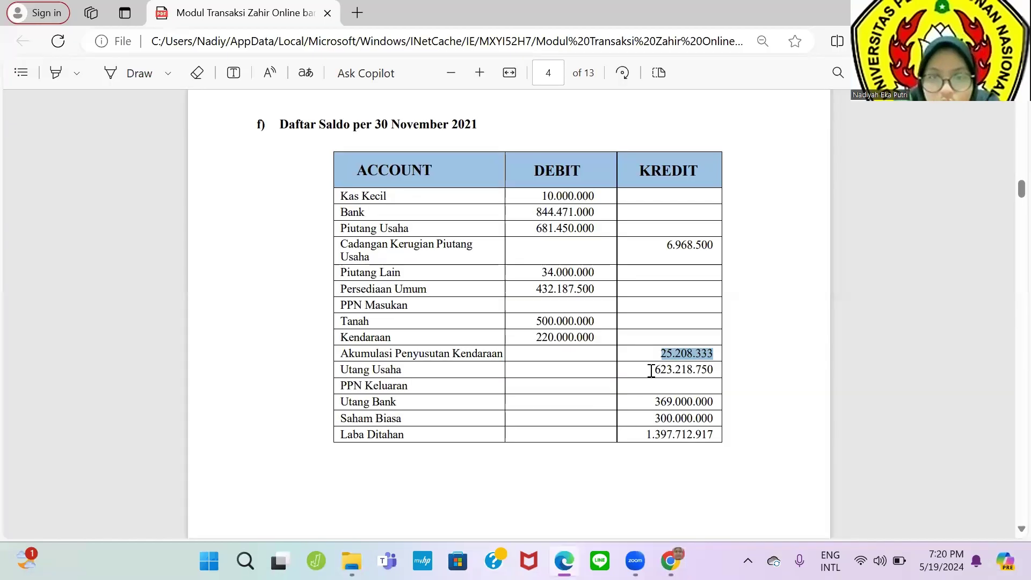
{"action": "left_click_drag", "start_coordinate": [655, 371], "coordinate": [730, 375]}
{"action": "left_click", "coordinate": [708, 371]}
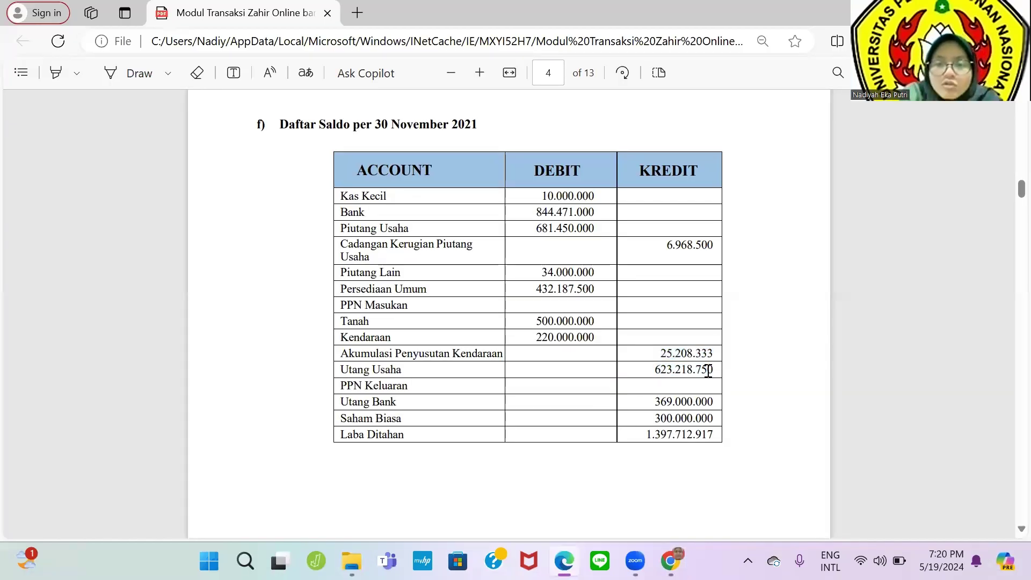
{"action": "key", "text": "alt+Tab"}
{"action": "scroll", "coordinate": [618, 389], "scroll_direction": "down", "scroll_amount": 3}
{"action": "key", "text": "alt+Tab"}
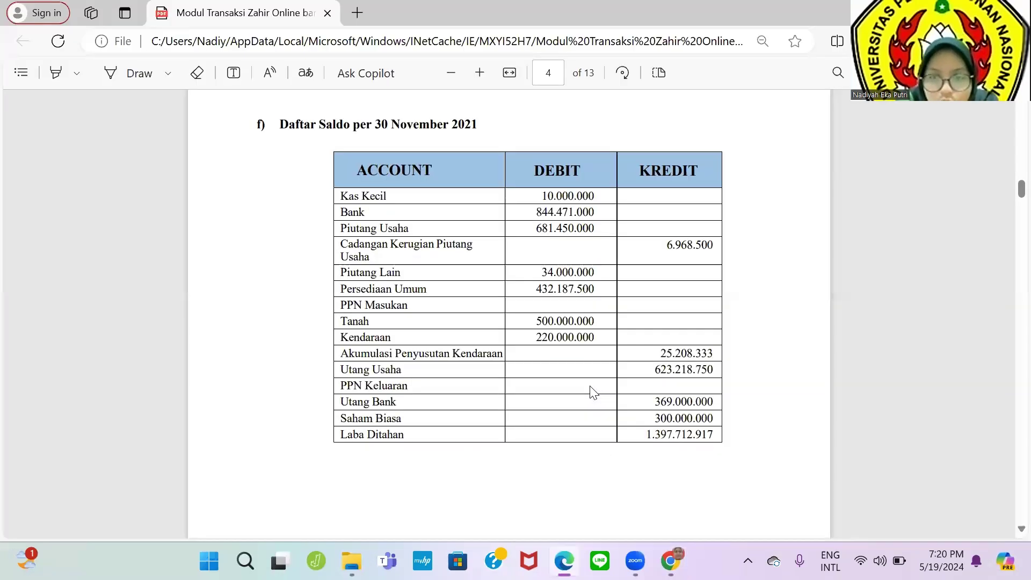
{"action": "key", "text": "alt+Tab"}
{"action": "scroll", "coordinate": [624, 403], "scroll_direction": "down", "scroll_amount": 1}
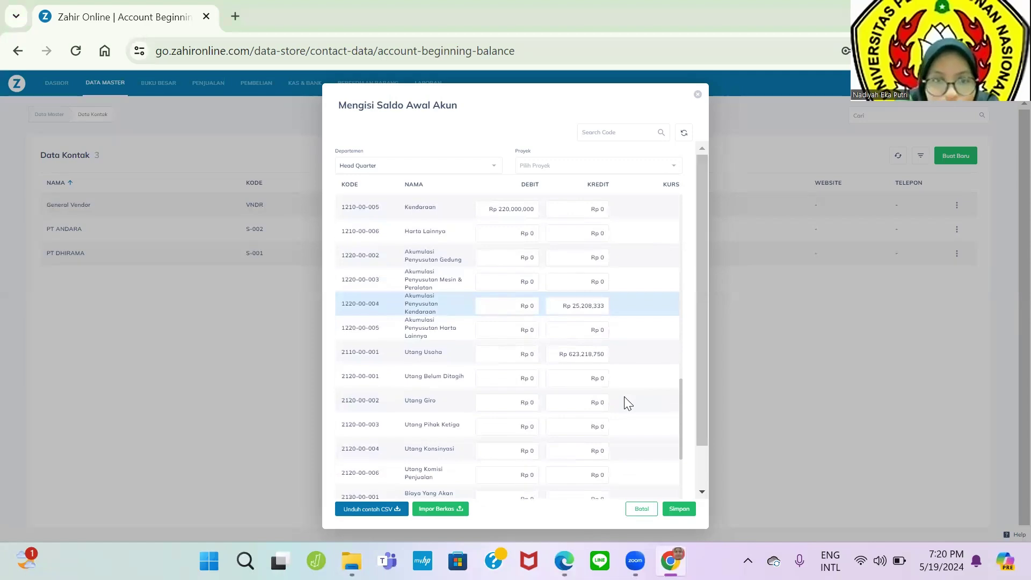
Step: Enter a credit opening balance of 369,000,000 for Utang Bank, copied from the PDF balance list
{"action": "key", "text": "alt+Tab"}
{"action": "scroll", "coordinate": [628, 403], "scroll_direction": "down", "scroll_amount": 1}
{"action": "left_click_drag", "start_coordinate": [651, 370], "coordinate": [720, 369]}
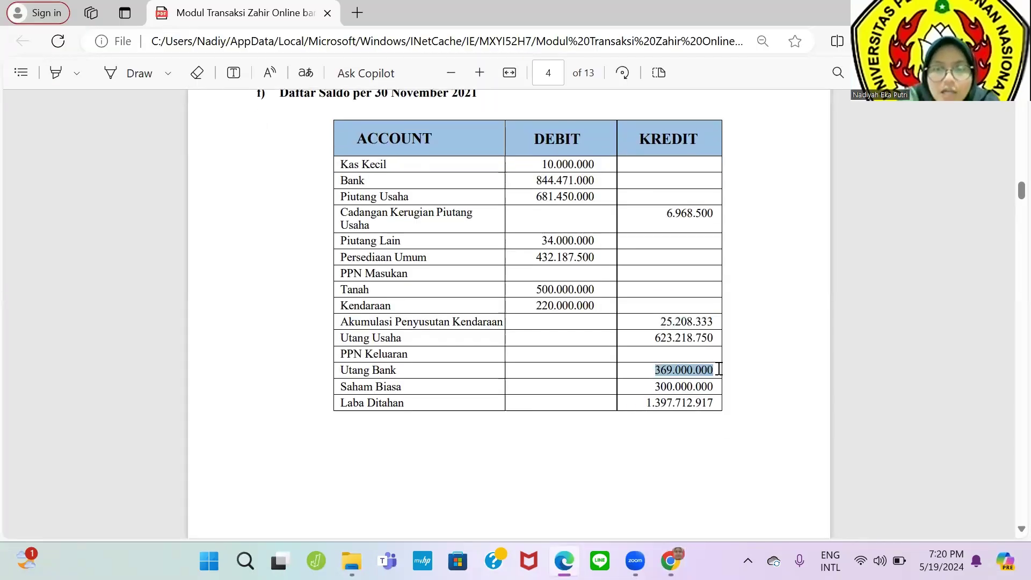
{"action": "key", "text": "alt+Tab"}
{"action": "scroll", "coordinate": [626, 387], "scroll_direction": "down", "scroll_amount": 2}
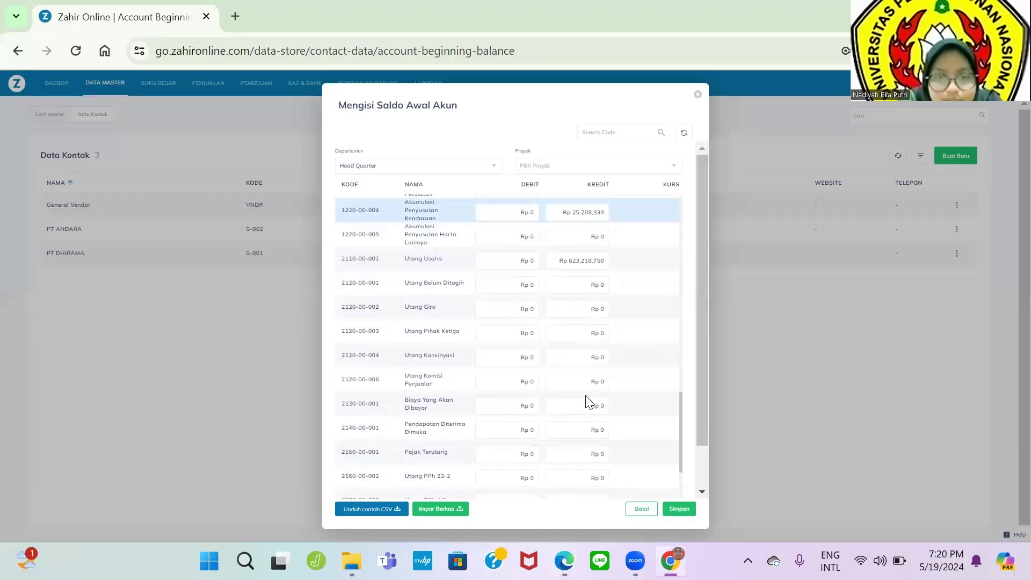
{"action": "scroll", "coordinate": [587, 396], "scroll_direction": "down", "scroll_amount": 1}
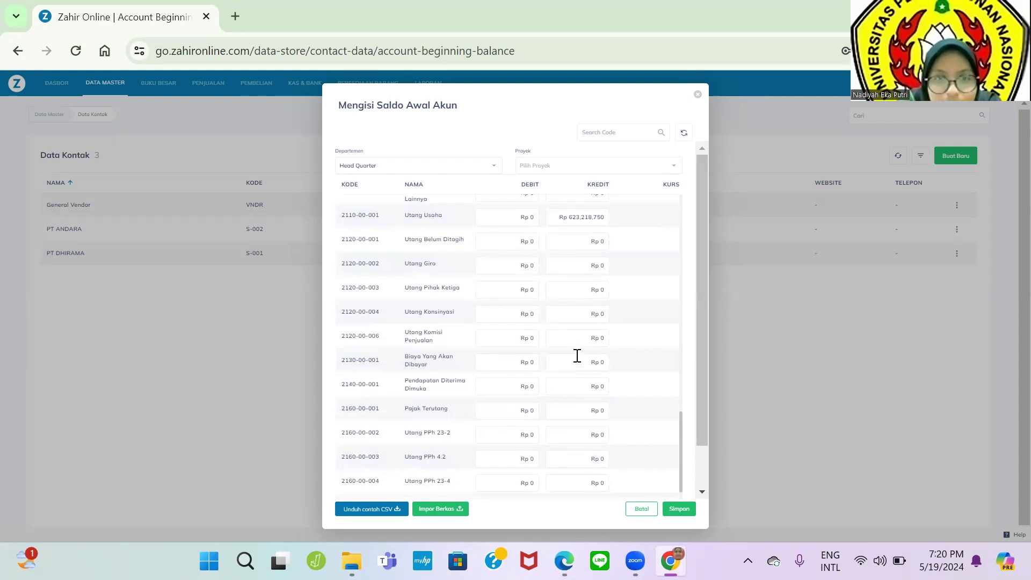
{"action": "scroll", "coordinate": [578, 356], "scroll_direction": "down", "scroll_amount": 4}
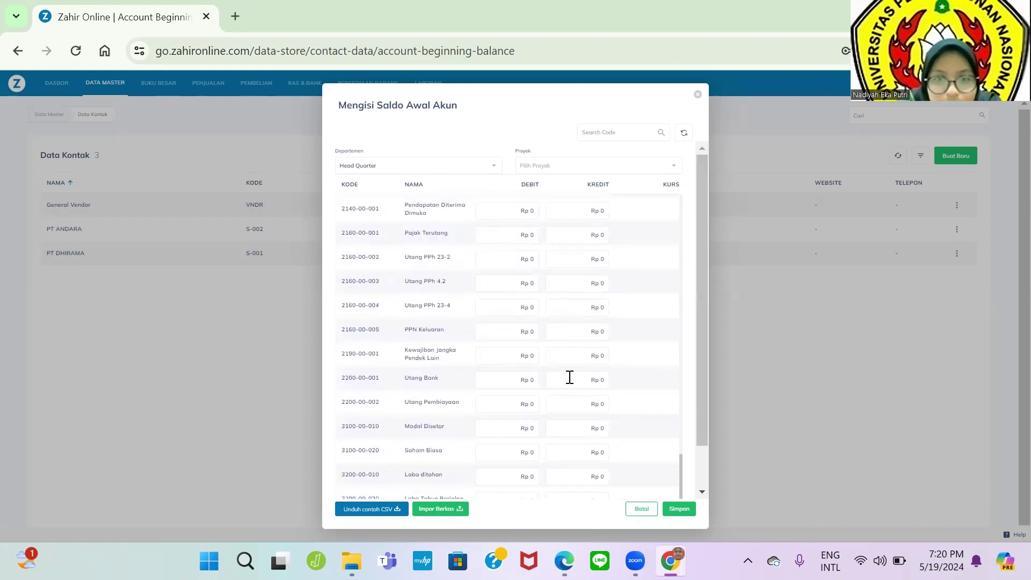
{"action": "key", "text": "alt+Tab"}
{"action": "key", "text": "alt+Tab"}
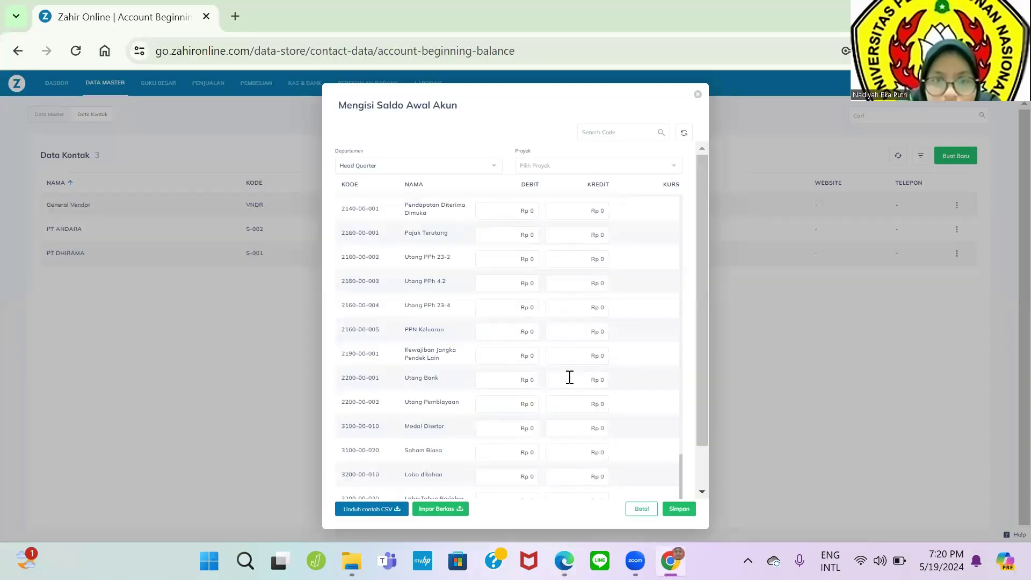
{"action": "left_click", "coordinate": [583, 378]}
{"action": "key", "text": "ctrl+v"}
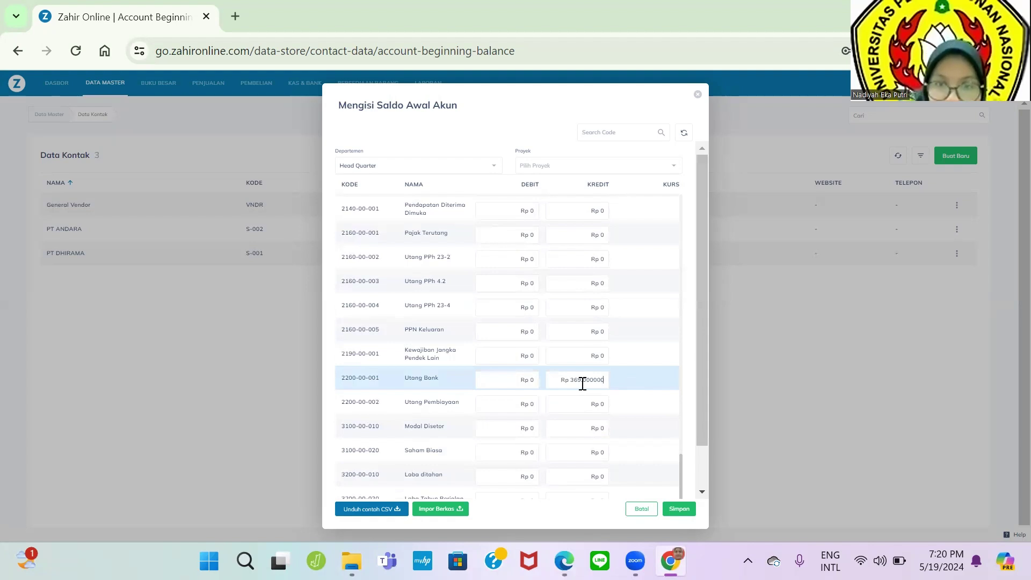
Step: Enter a credit opening balance of 300,000,000 for Saham Biasa, copied from the PDF balance list
{"action": "scroll", "coordinate": [583, 384], "scroll_direction": "down", "scroll_amount": 1}
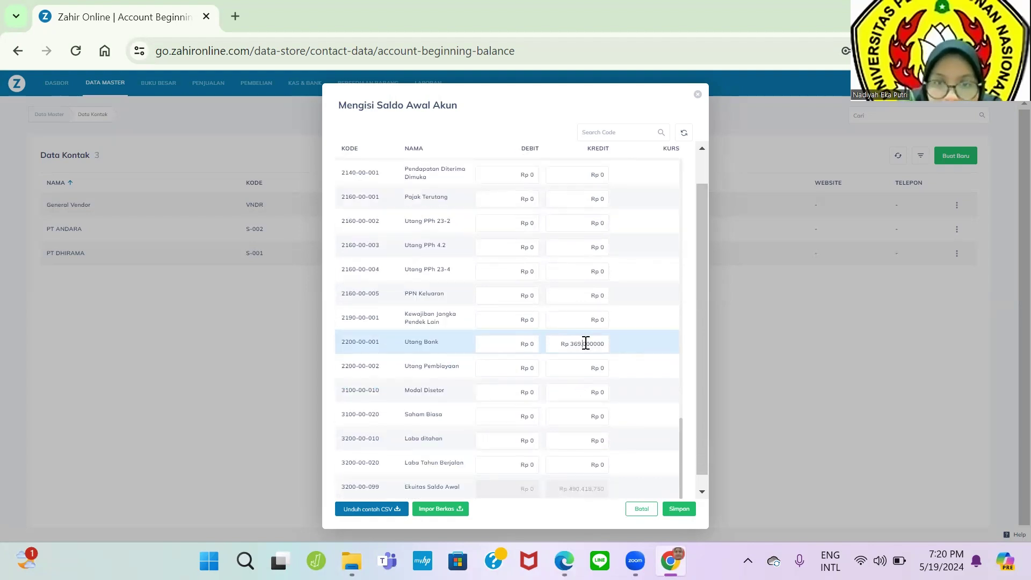
{"action": "key", "text": "alt+Tab"}
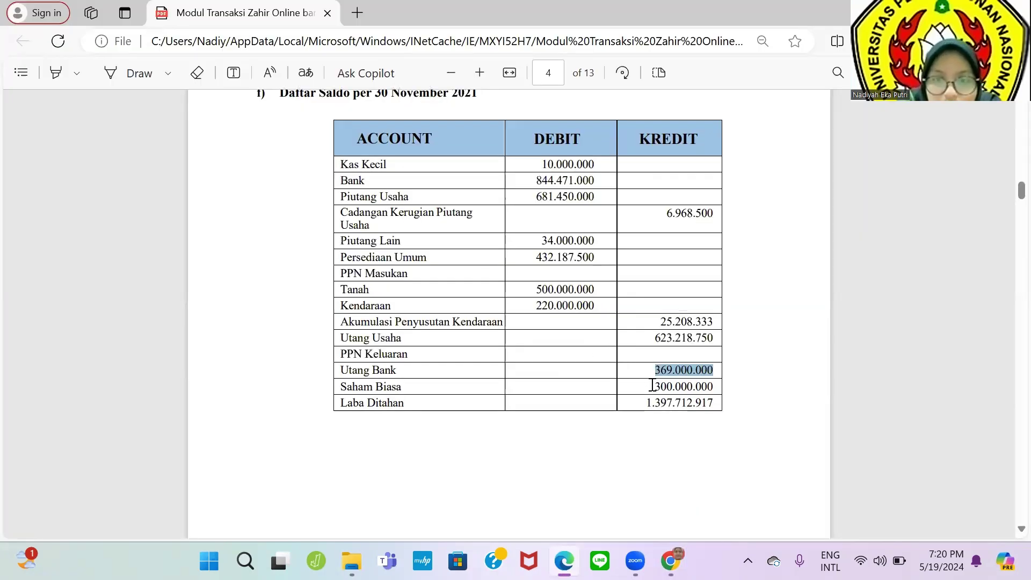
{"action": "left_click_drag", "start_coordinate": [661, 387], "coordinate": [718, 386]}
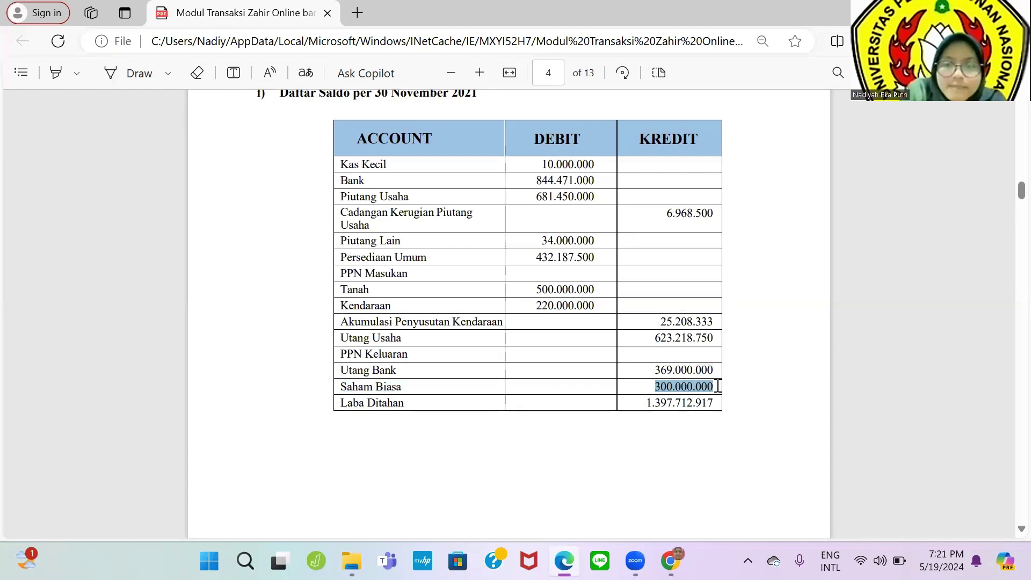
{"action": "key", "text": "alt+Tab"}
{"action": "scroll", "coordinate": [575, 385], "scroll_direction": "down", "scroll_amount": 1}
{"action": "left_click_drag", "start_coordinate": [573, 403], "coordinate": [620, 410]}
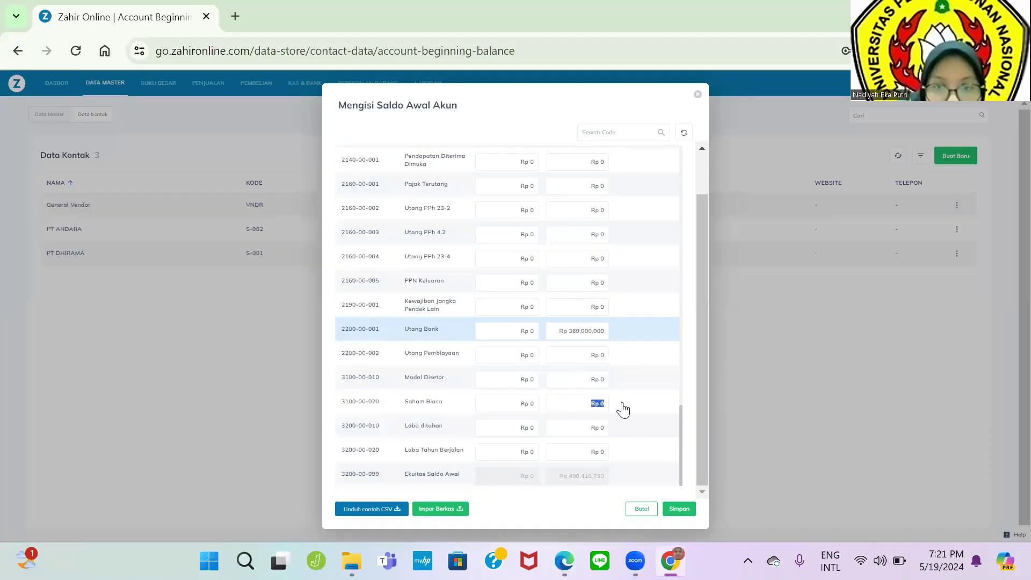
{"action": "key", "text": "ctrl+v"}
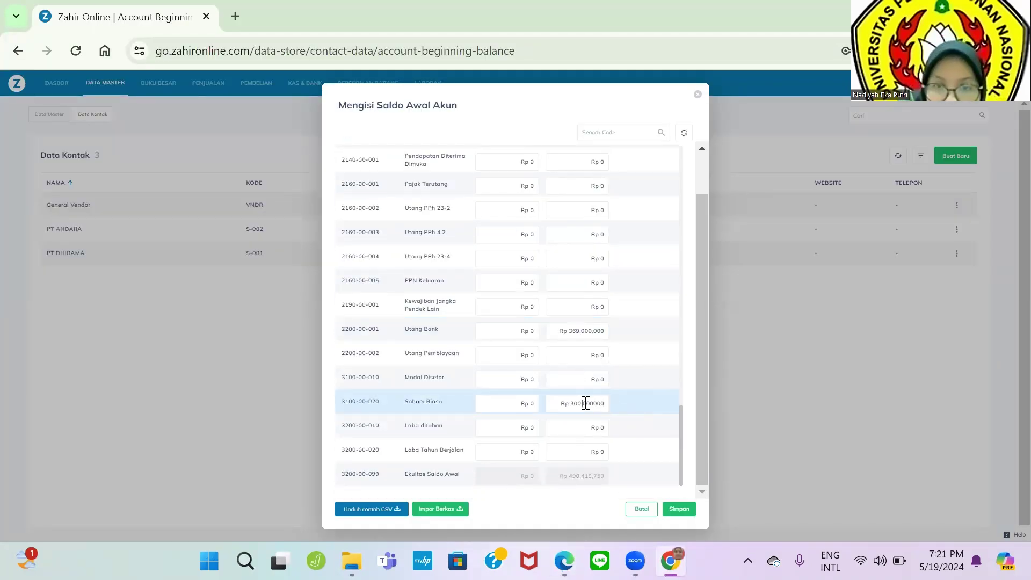
Step: Enter a credit opening balance of 1,397,712,917 for Laba ditahan, copied from the PDF balance list
{"action": "key", "text": "alt+Tab"}
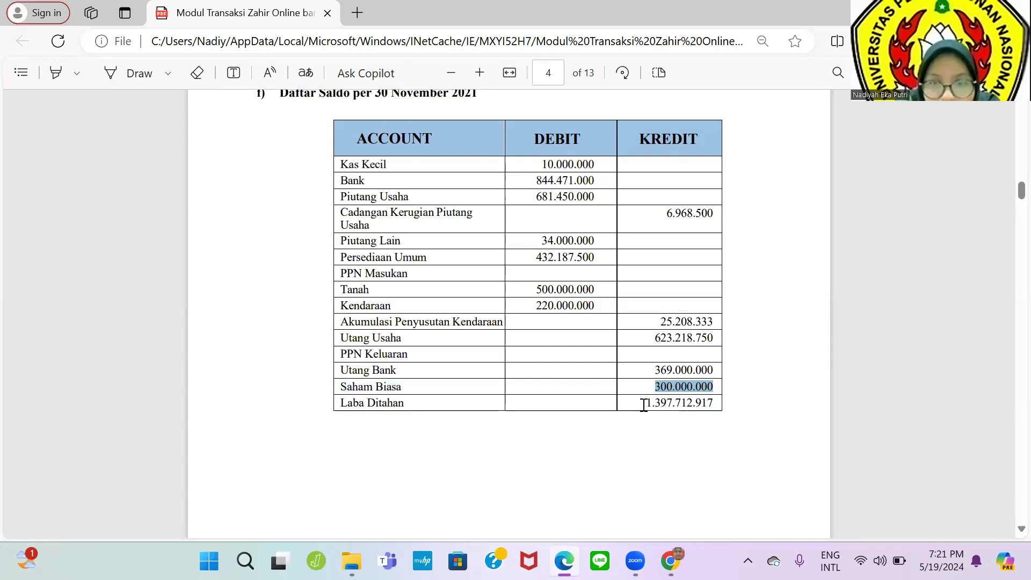
{"action": "left_click_drag", "start_coordinate": [643, 404], "coordinate": [732, 416]}
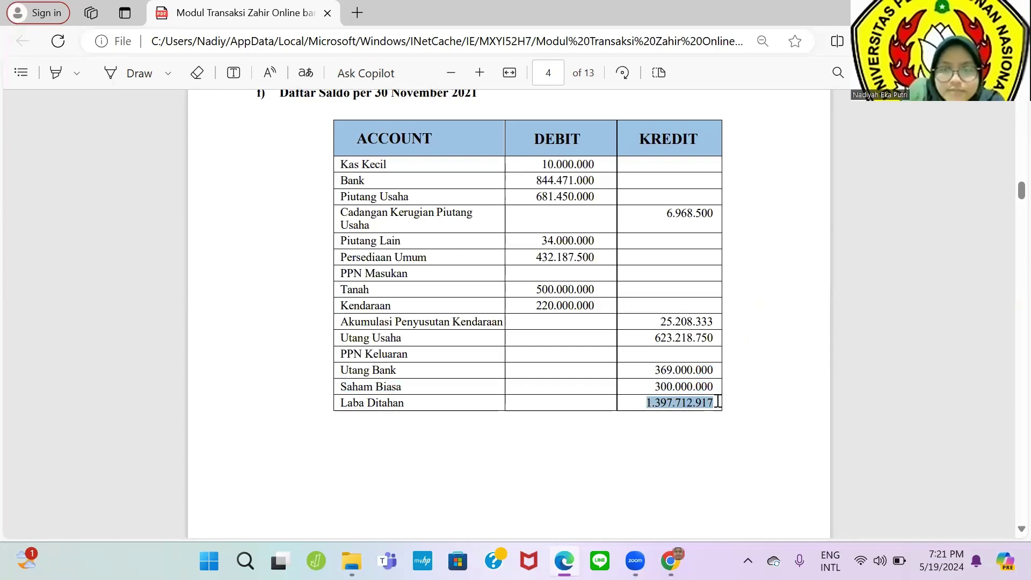
{"action": "key", "text": "alt+Tab"}
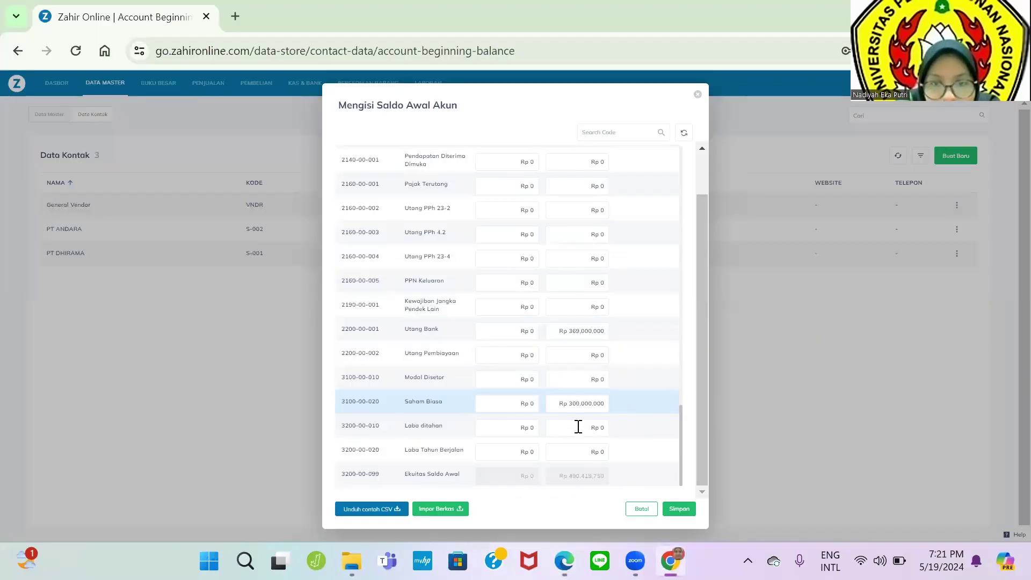
{"action": "left_click", "coordinate": [596, 428]}
{"action": "type", "text": "1.397712917"}
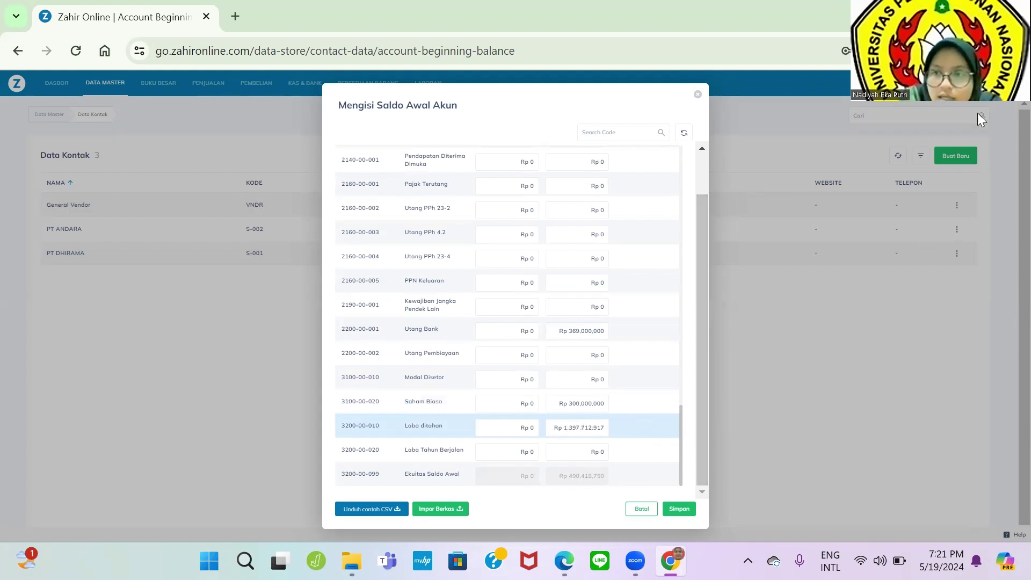
Step: Reduce the page zoom to 33% and review the account opening balances from the first account, Kas Kecil
{"action": "left_click", "coordinate": [1020, 50]}
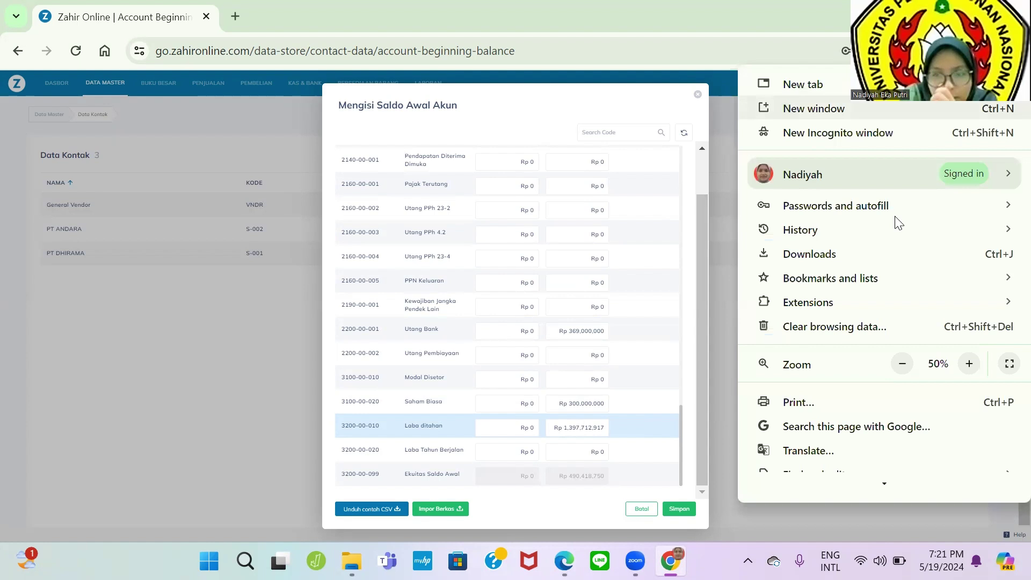
{"action": "left_click", "coordinate": [903, 364]}
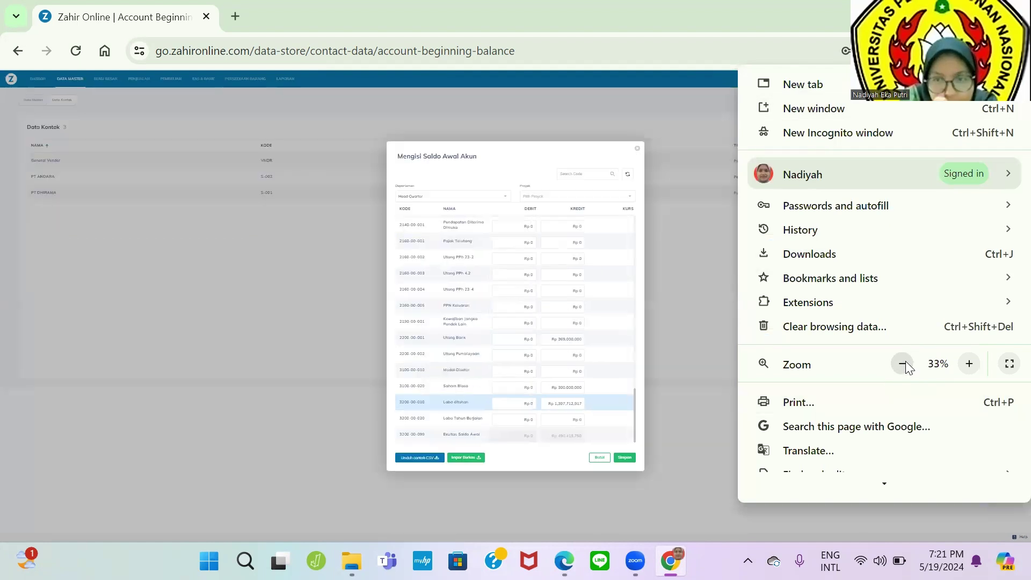
{"action": "left_click", "coordinate": [636, 413]}
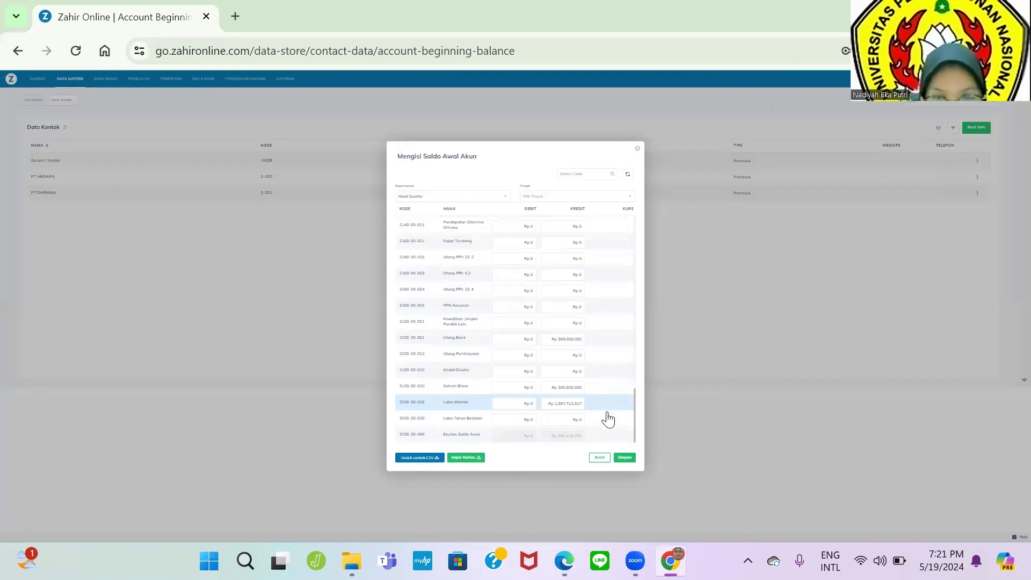
{"action": "left_click_drag", "start_coordinate": [635, 429], "coordinate": [628, 209]}
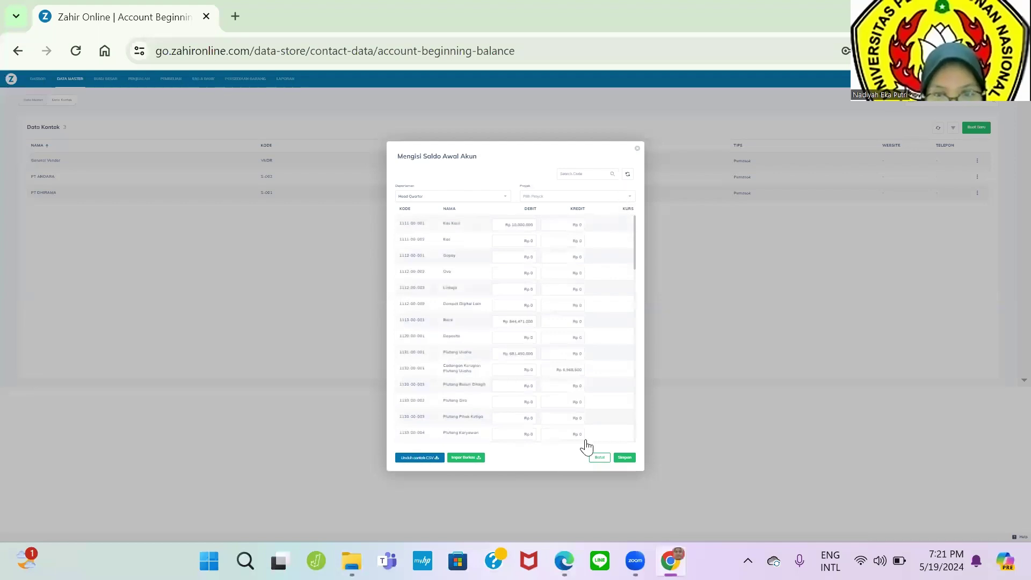
Step: Save the account opening balances, then reopen them and check the saved values down to the last account
{"action": "left_click", "coordinate": [623, 457]}
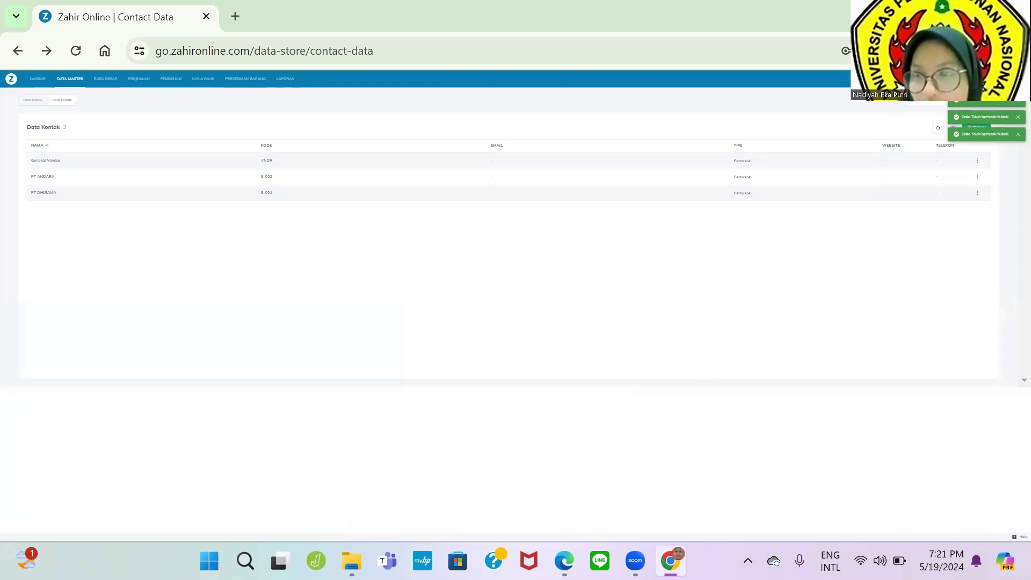
{"action": "left_click", "coordinate": [983, 102]}
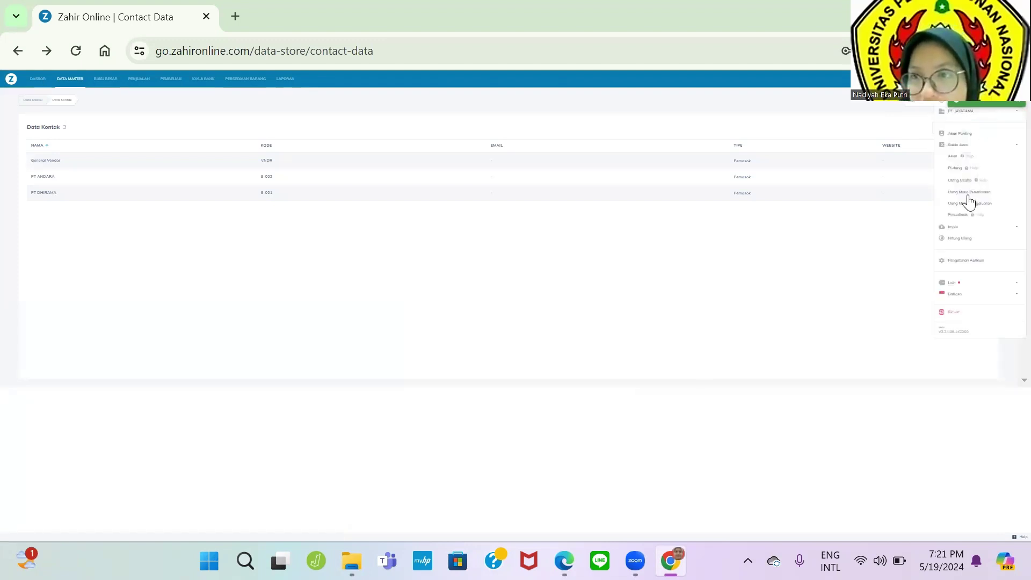
{"action": "left_click", "coordinate": [954, 155]}
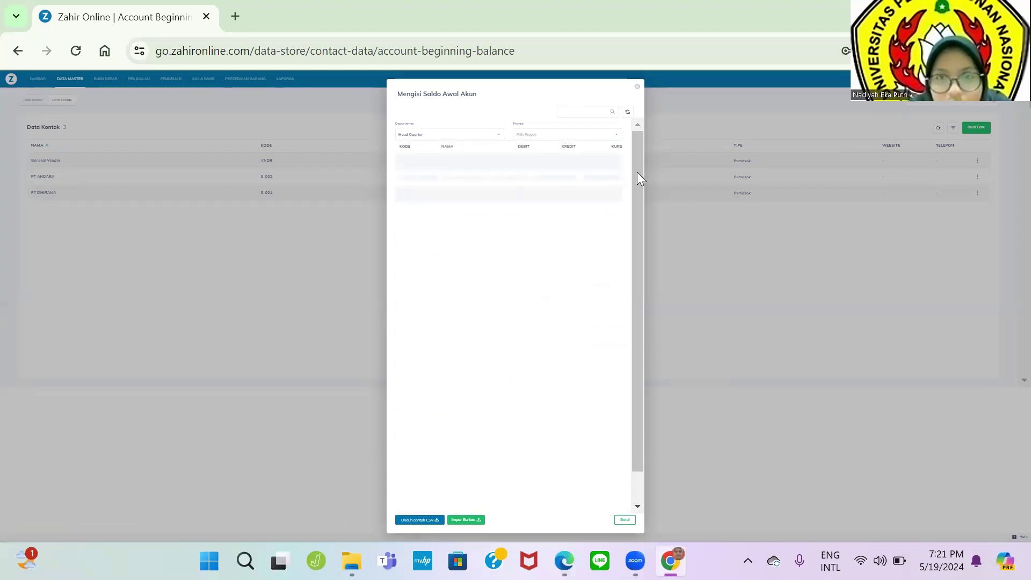
{"action": "scroll", "coordinate": [633, 217], "scroll_direction": "down", "scroll_amount": 2}
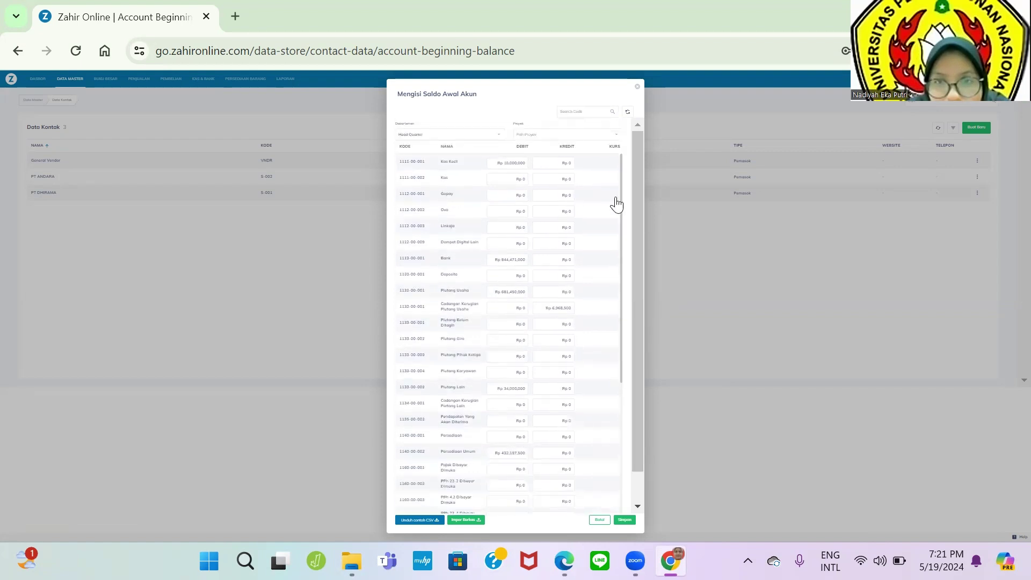
{"action": "left_click_drag", "start_coordinate": [623, 211], "coordinate": [638, 436]}
{"action": "left_click_drag", "start_coordinate": [634, 377], "coordinate": [637, 421]}
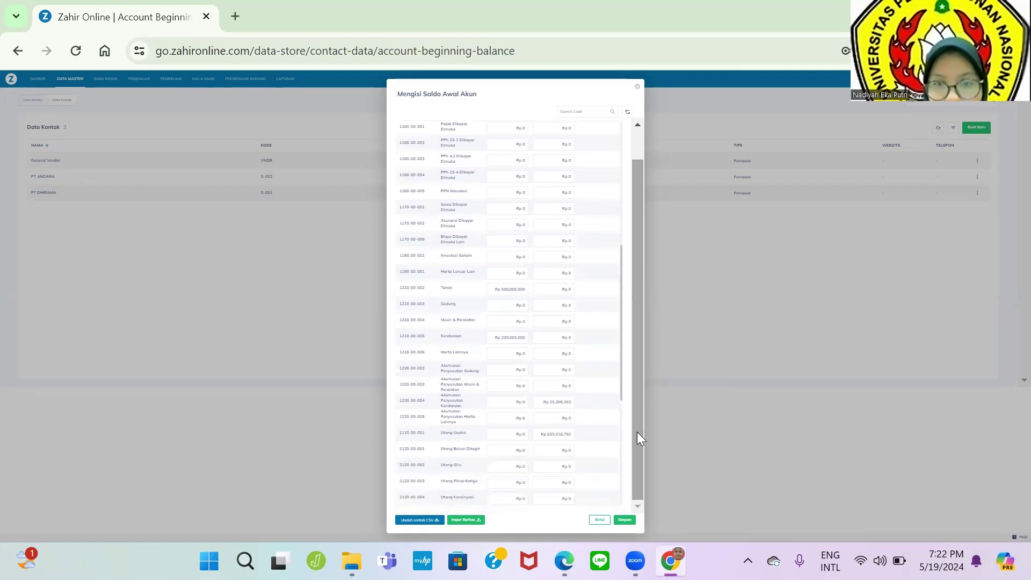
{"action": "left_click_drag", "start_coordinate": [622, 376], "coordinate": [640, 420]}
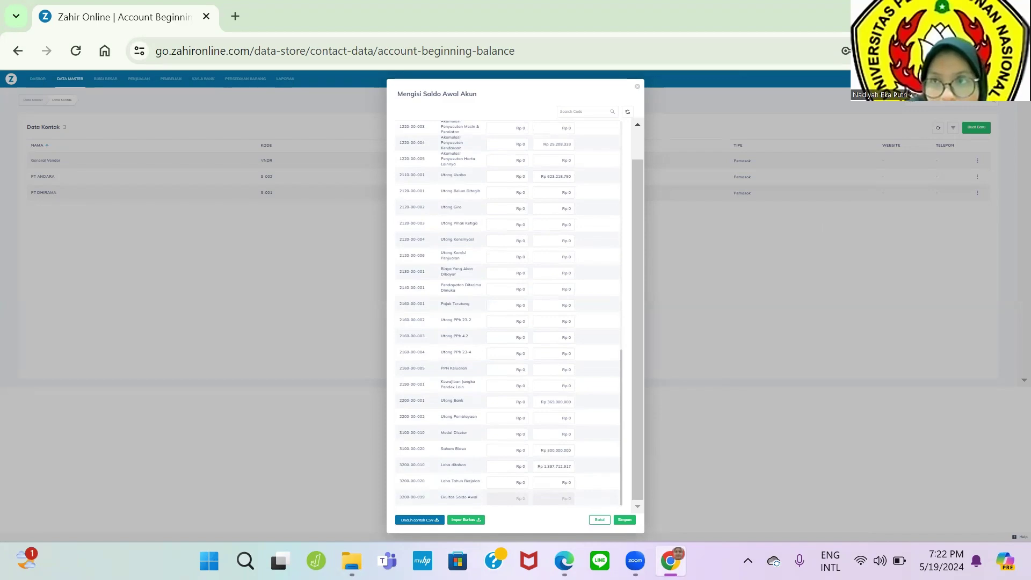
Step: Increase the page zoom for readability and close the account opening balances
{"action": "left_click", "coordinate": [1019, 50]}
{"action": "left_click", "coordinate": [902, 364]}
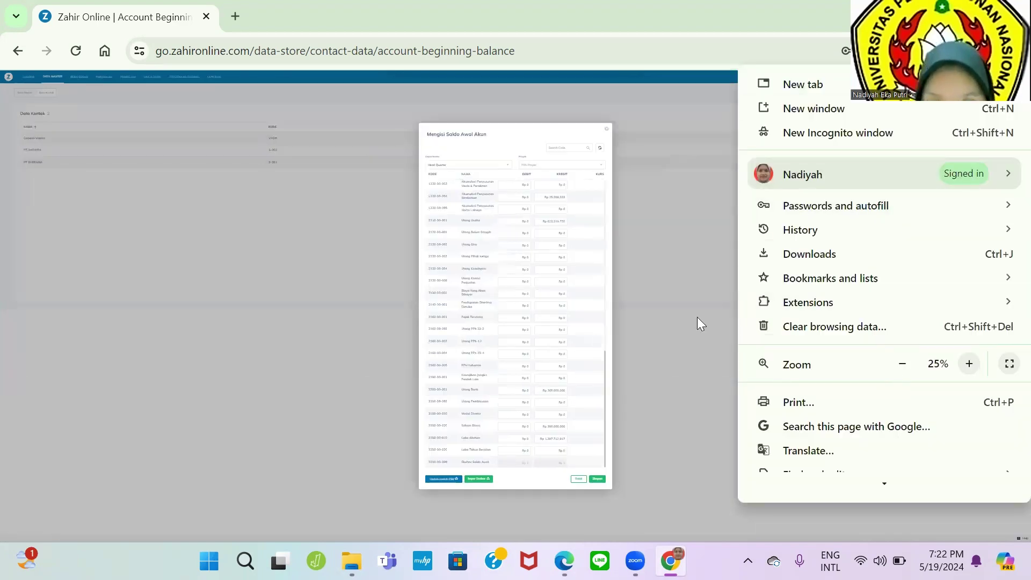
{"action": "left_click", "coordinate": [969, 363]}
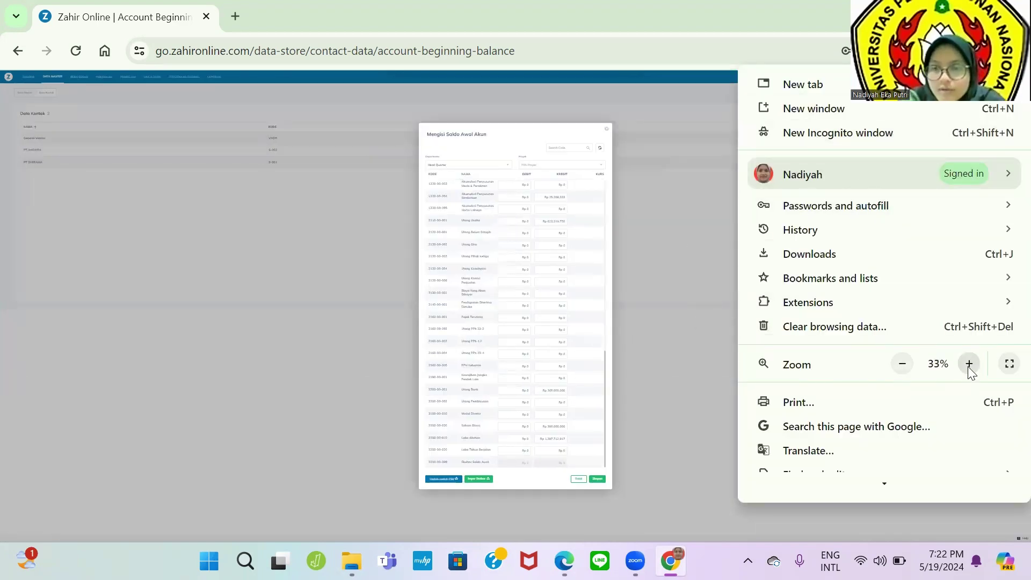
{"action": "left_click", "coordinate": [969, 364]}
{"action": "left_click", "coordinate": [699, 99]}
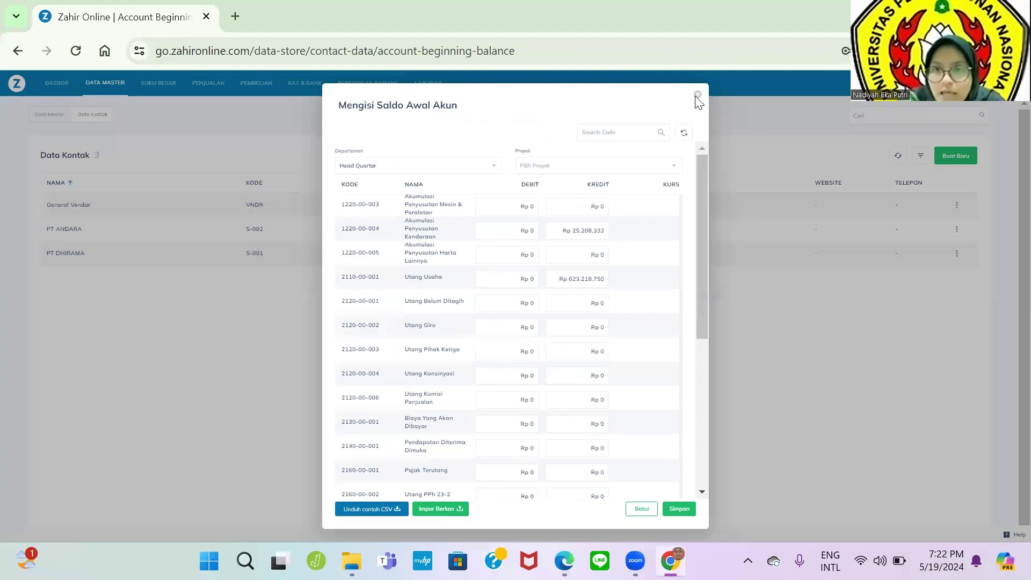
{"action": "left_click", "coordinate": [696, 96]}
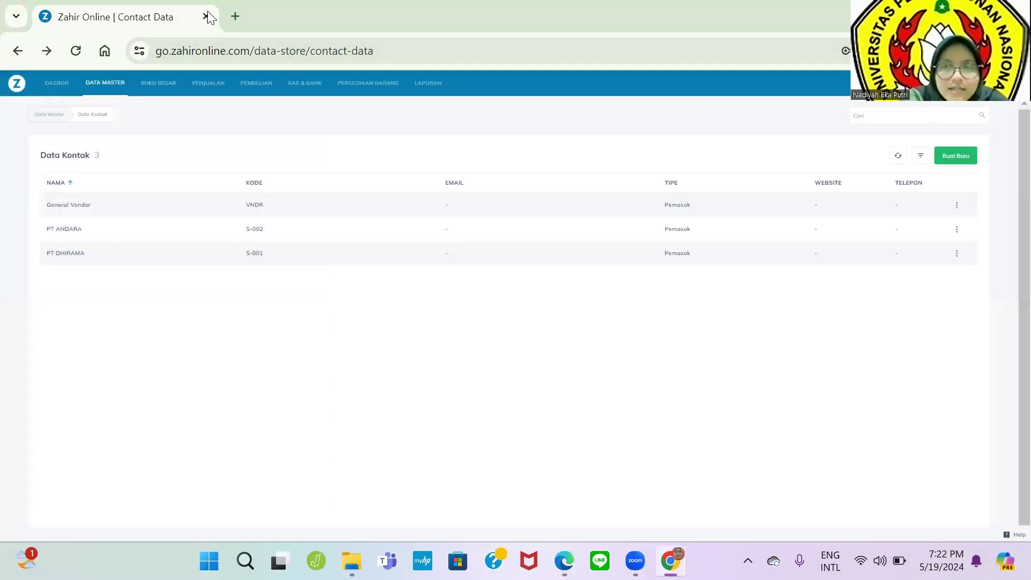
Step: Locate Bukti Transaksi 1 for December 2021 in the PDF module and start a new Kas & Bank Pengeluaran entry in Zahir Online
{"action": "left_click", "coordinate": [109, 87]}
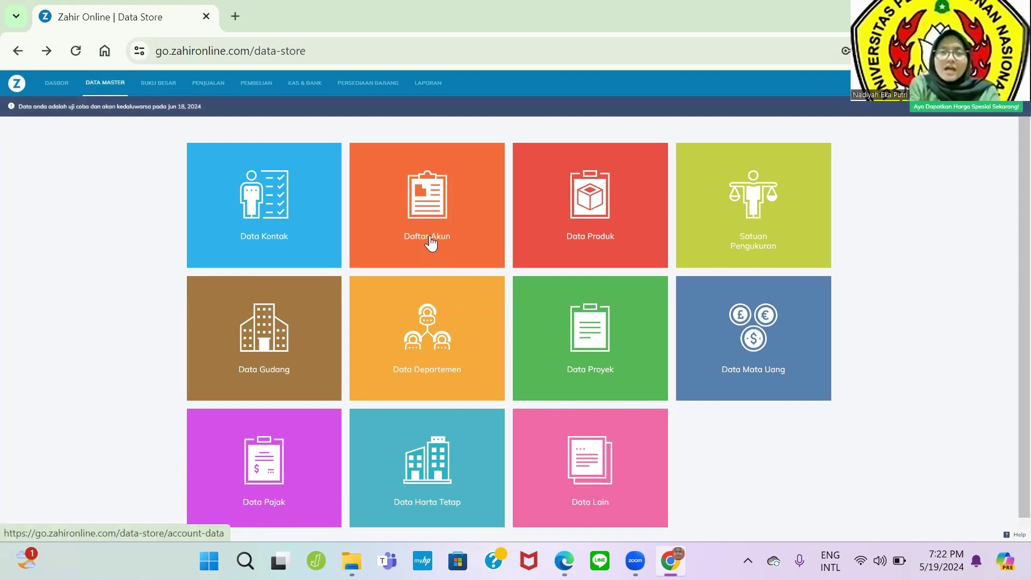
{"action": "key", "text": "alt+Tab"}
{"action": "scroll", "coordinate": [591, 333], "scroll_direction": "down", "scroll_amount": 10}
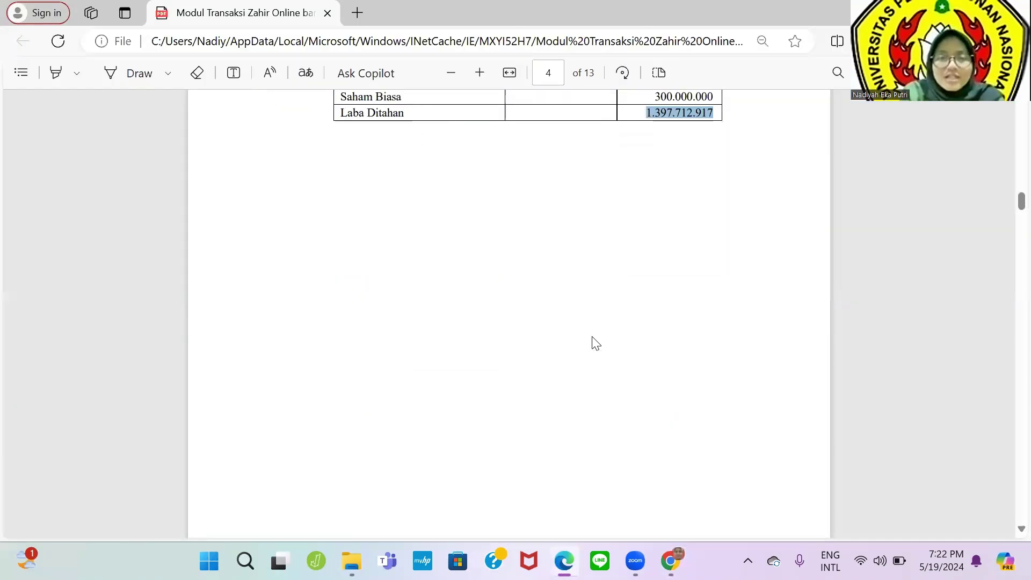
{"action": "scroll", "coordinate": [591, 323], "scroll_direction": "down", "scroll_amount": 1}
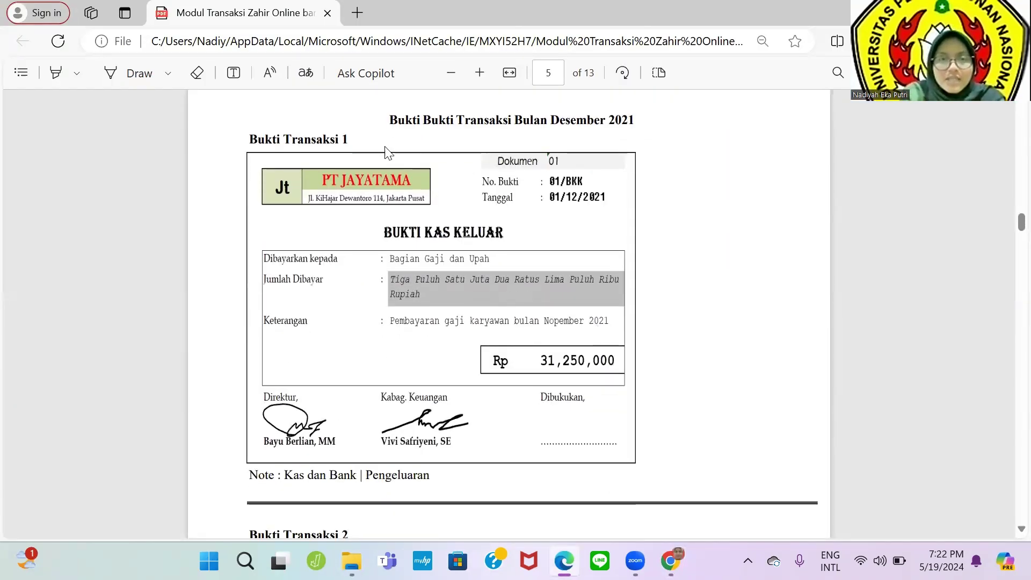
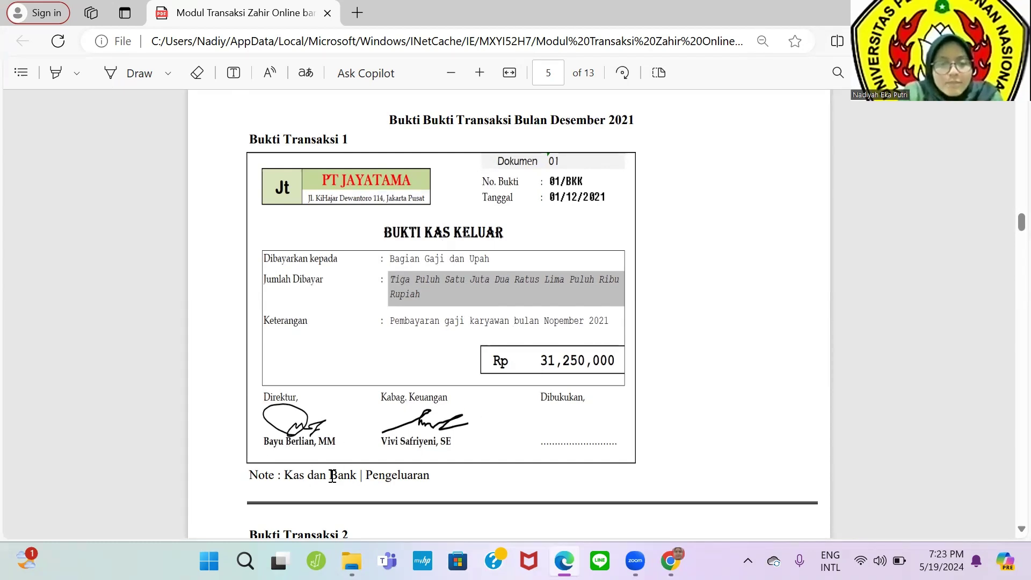
{"action": "key", "text": "alt+Tab"}
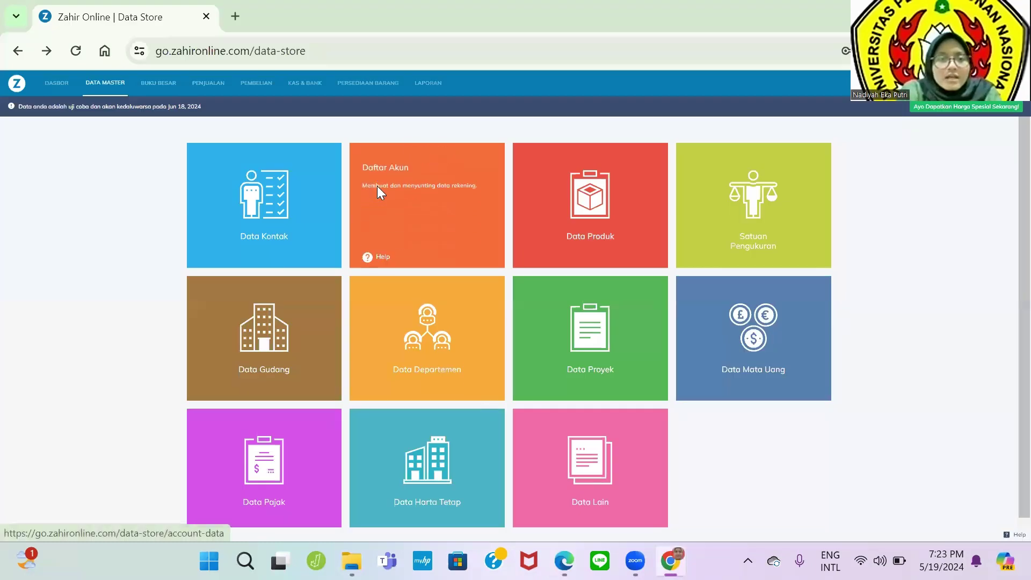
{"action": "left_click", "coordinate": [305, 82]}
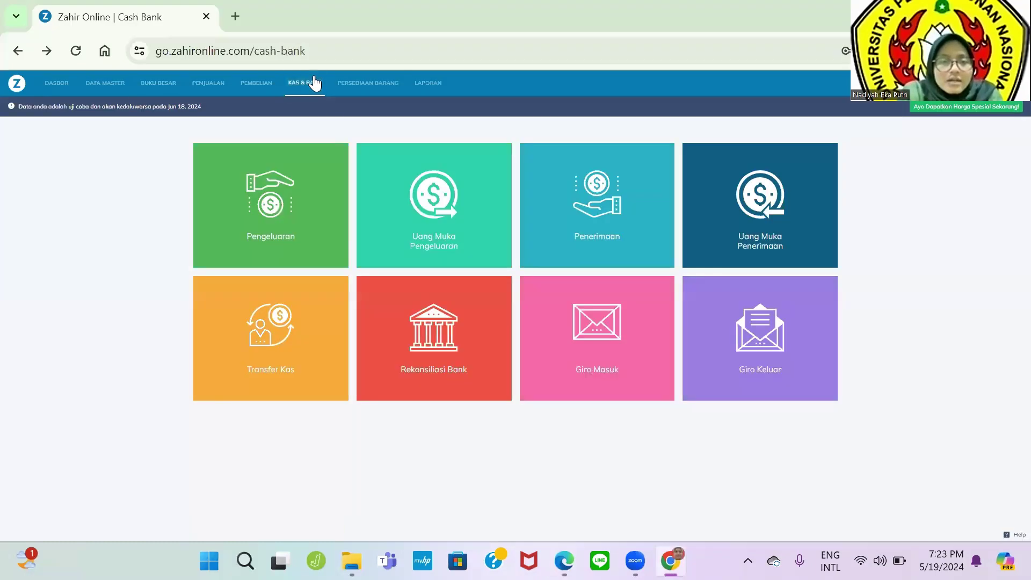
{"action": "left_click", "coordinate": [285, 212]}
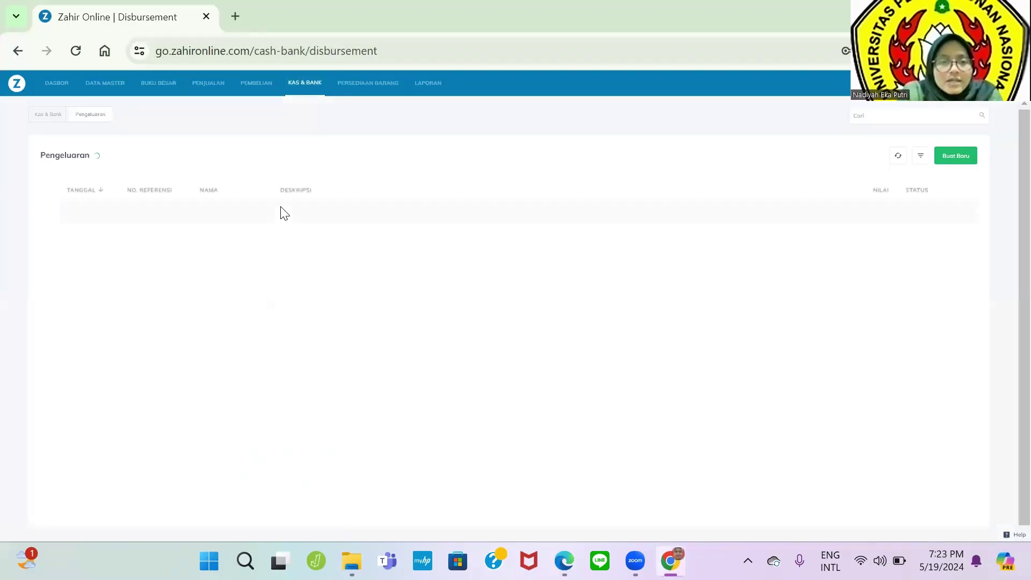
{"action": "left_click", "coordinate": [944, 158]}
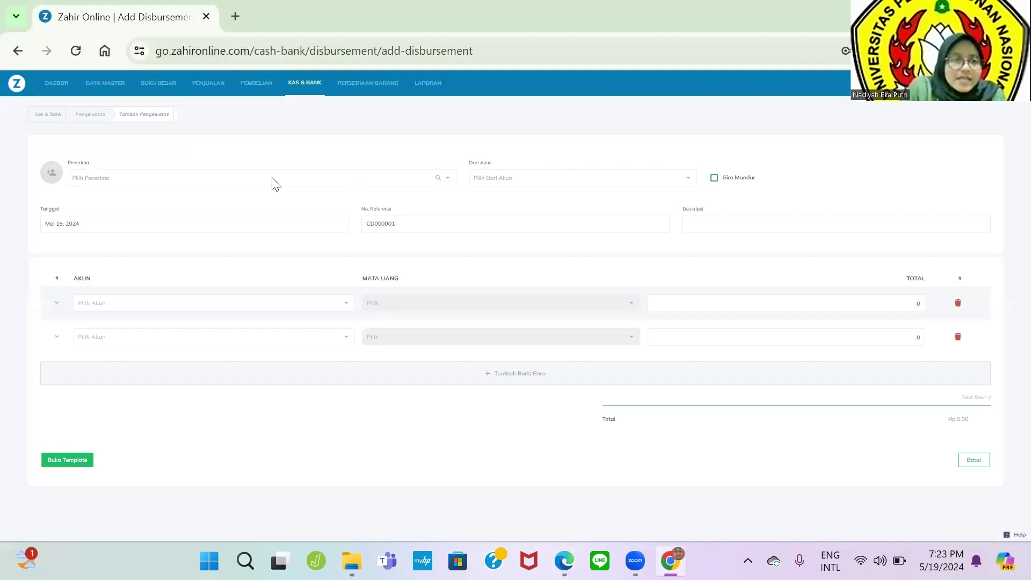
Step: Set the recipient to Bagian Gaji dan Upah as given in Bukti Transaksi 1, saving it as a new contact
{"action": "key", "text": "alt+Tab"}
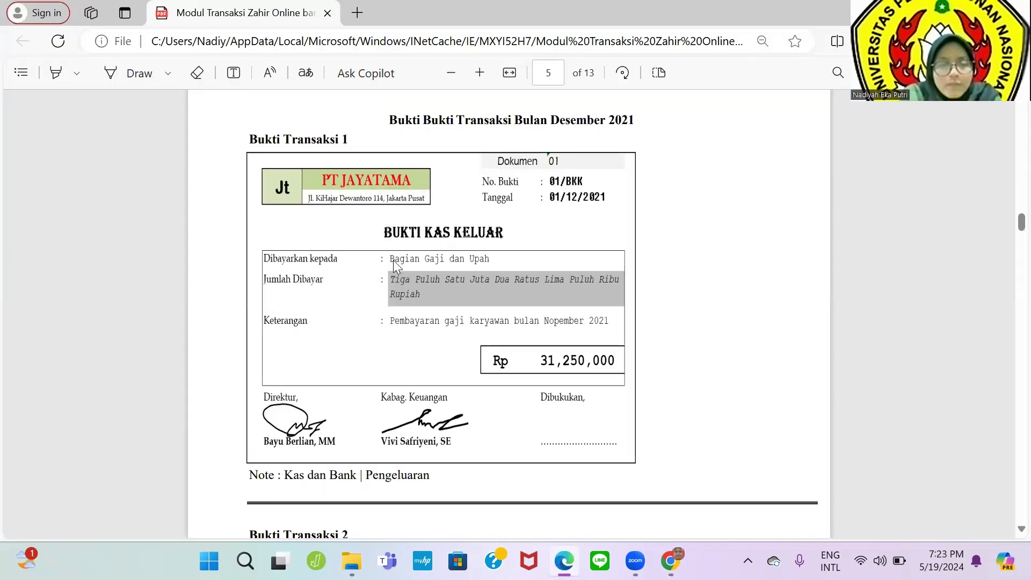
{"action": "key", "text": "alt+Tab"}
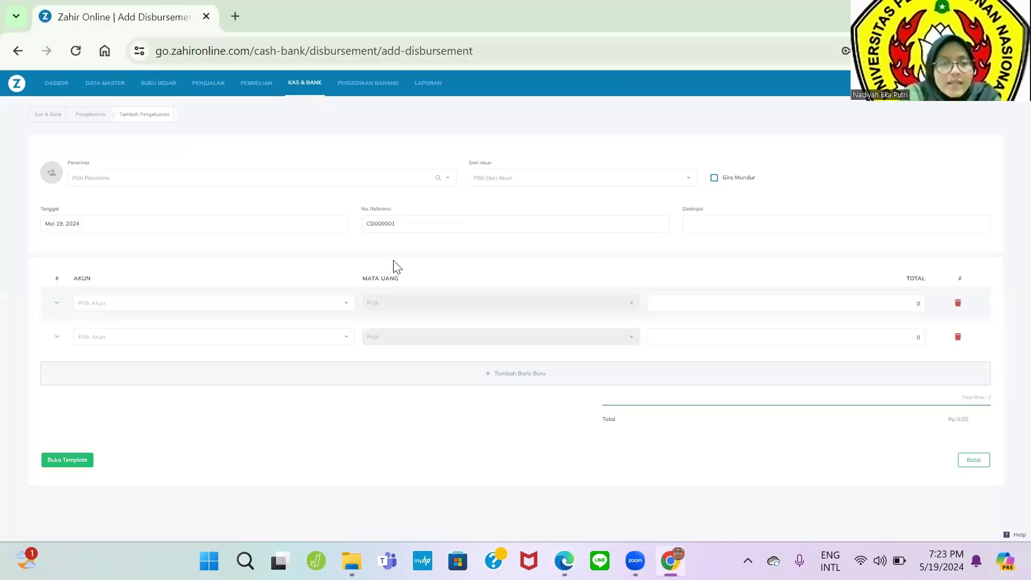
{"action": "left_click", "coordinate": [385, 180]}
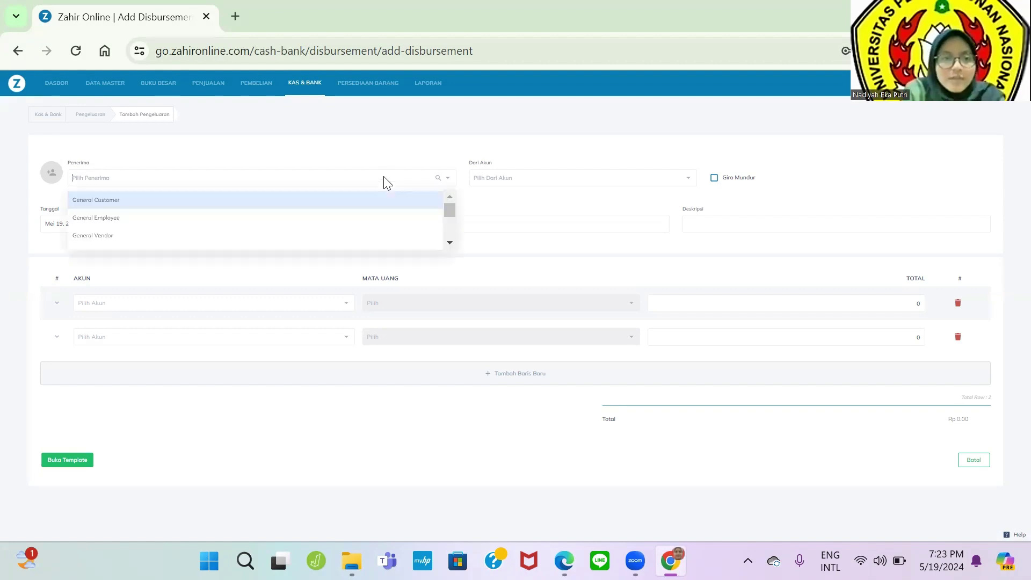
{"action": "type", "text": "Bagian Ga"}
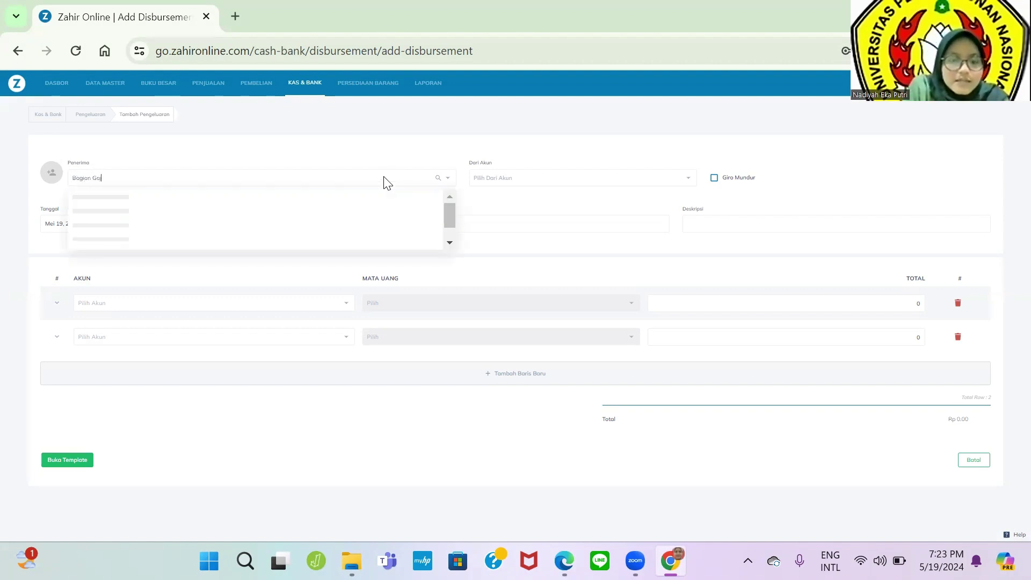
{"action": "type", "text": "ji dan Upah"}
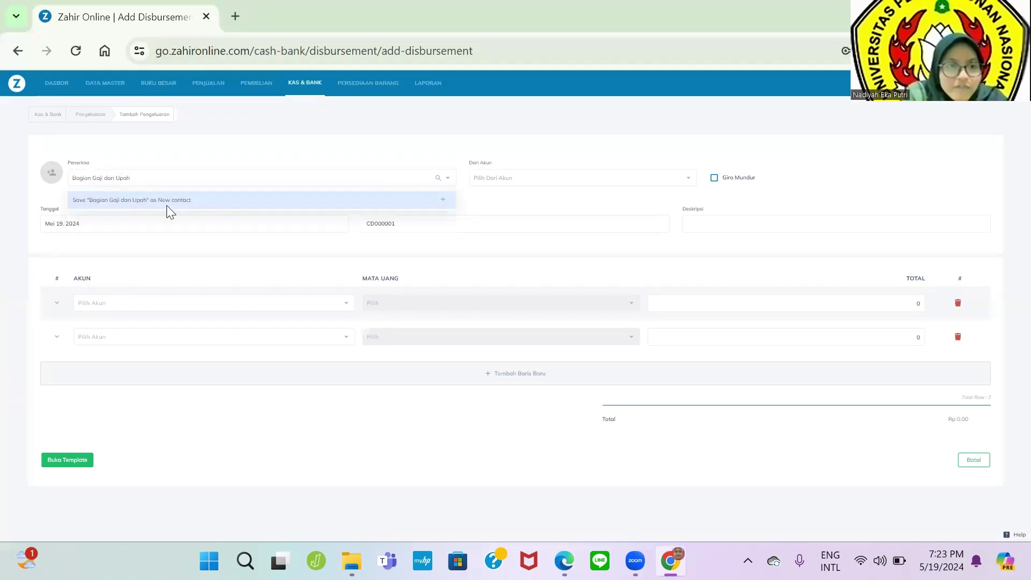
{"action": "left_click", "coordinate": [197, 202]}
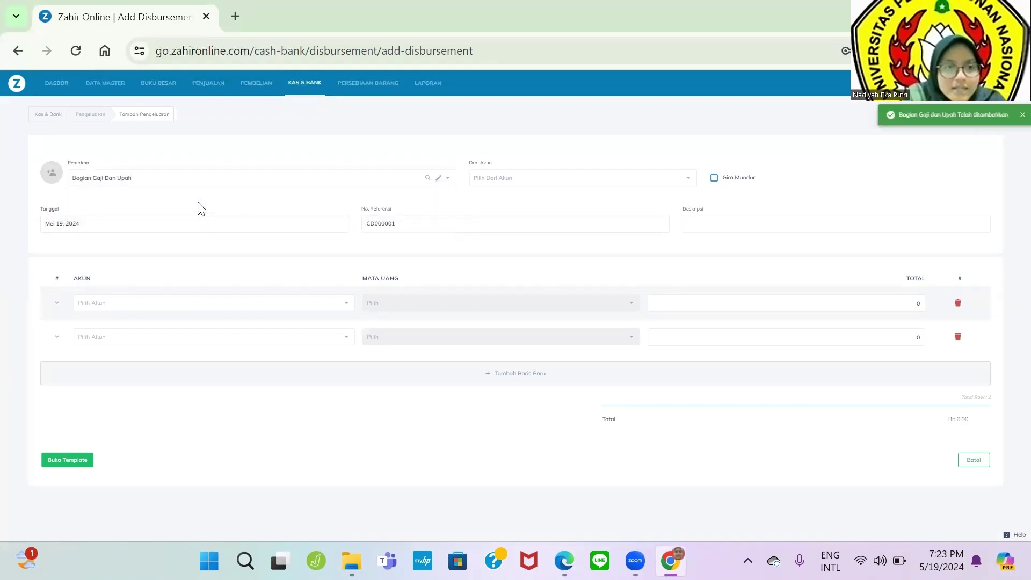
Step: Choose Bank as the source account of the expenditure after checking the voucher in the PDF module
{"action": "left_click", "coordinate": [533, 186]}
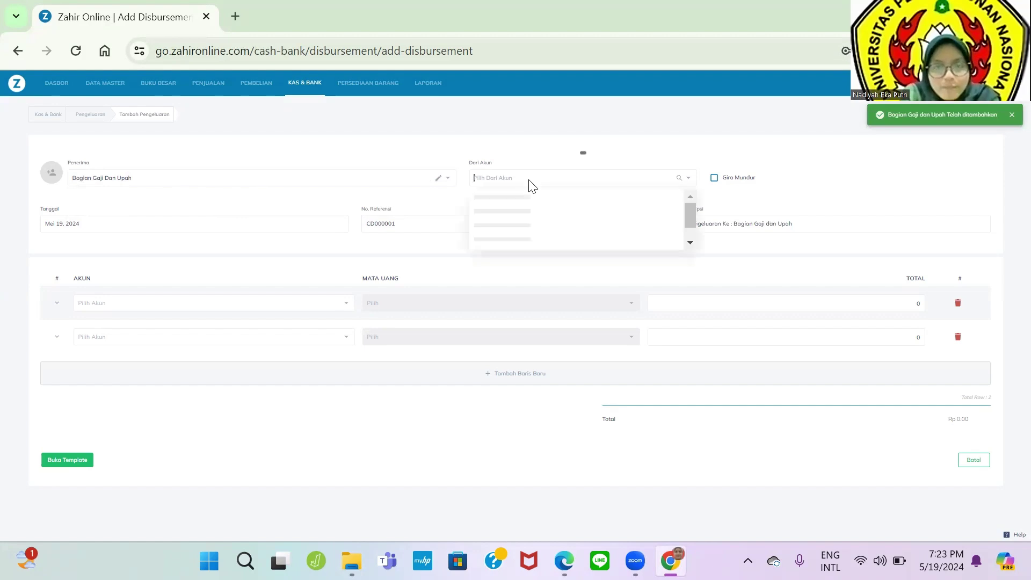
{"action": "key", "text": "alt+Tab"}
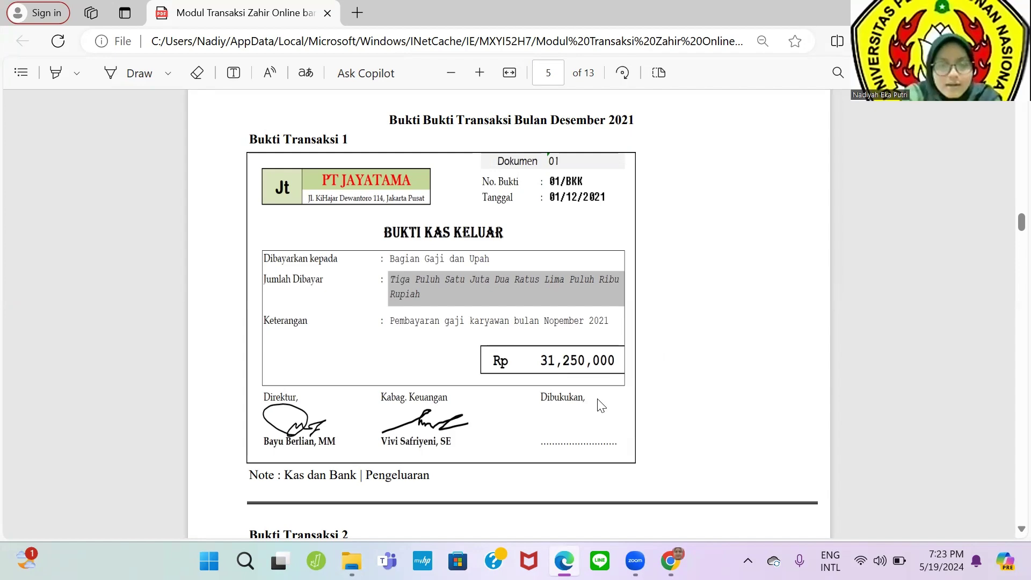
{"action": "key", "text": "alt+Tab"}
{"action": "left_click", "coordinate": [532, 185]}
{"action": "scroll", "coordinate": [547, 234], "scroll_direction": "down", "scroll_amount": 2}
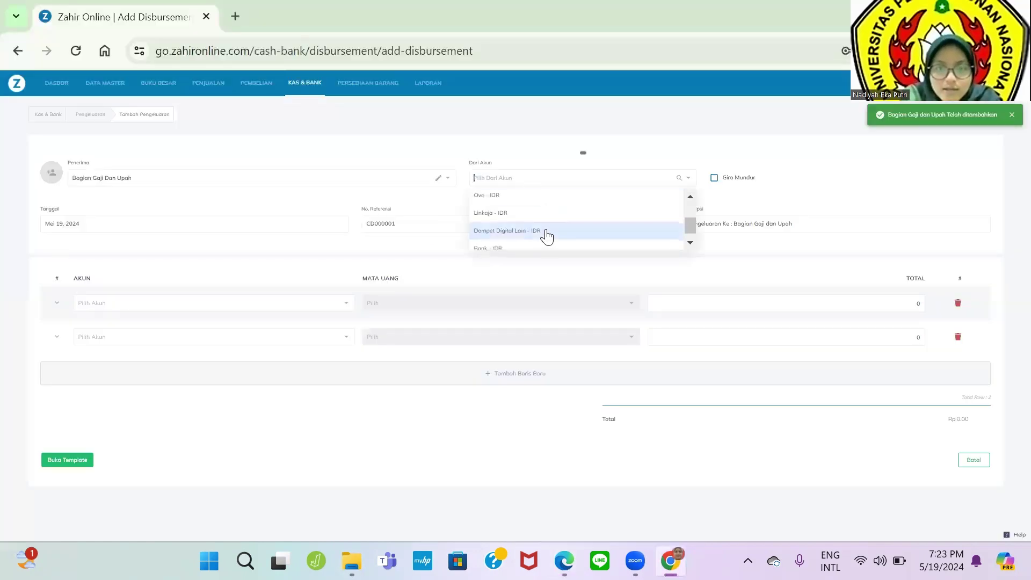
{"action": "scroll", "coordinate": [548, 234], "scroll_direction": "down", "scroll_amount": 1}
{"action": "left_click", "coordinate": [559, 236]}
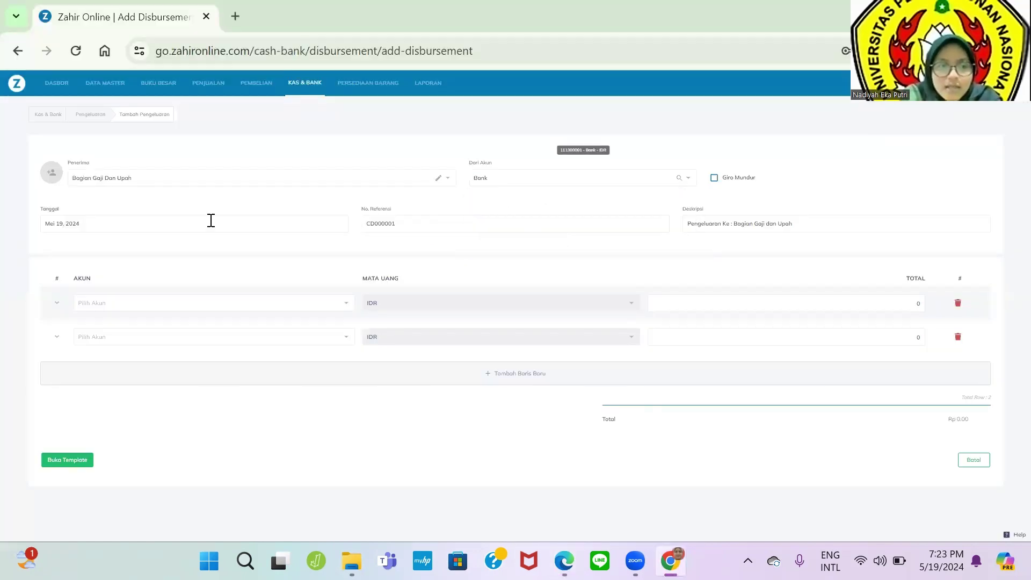
Step: Set the expenditure date to 1 December 2021, as stated on Bukti Transaksi 1 in the PDF module
{"action": "key", "text": "alt+Tab"}
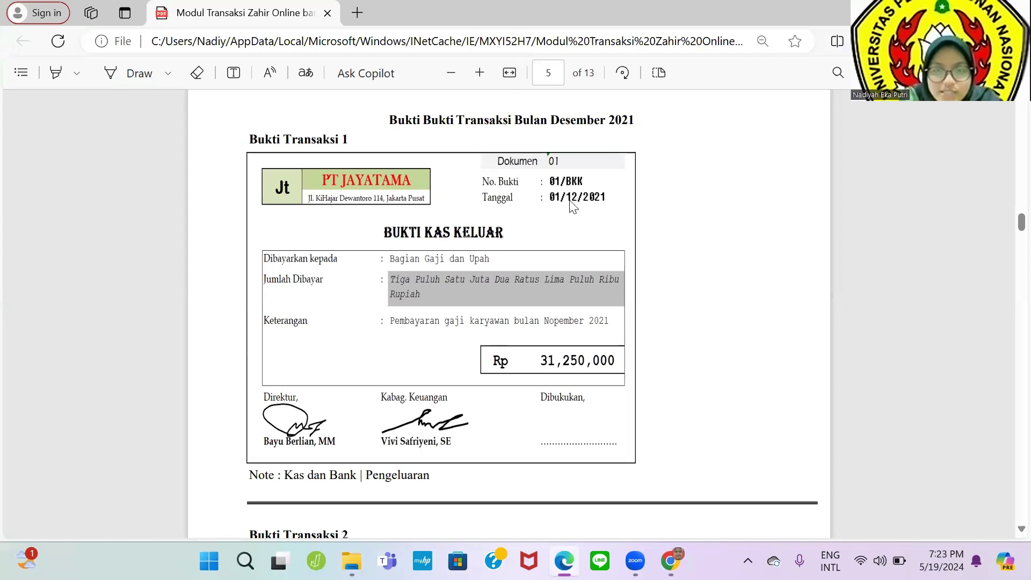
{"action": "key", "text": "alt+Tab"}
{"action": "left_click", "coordinate": [342, 228]}
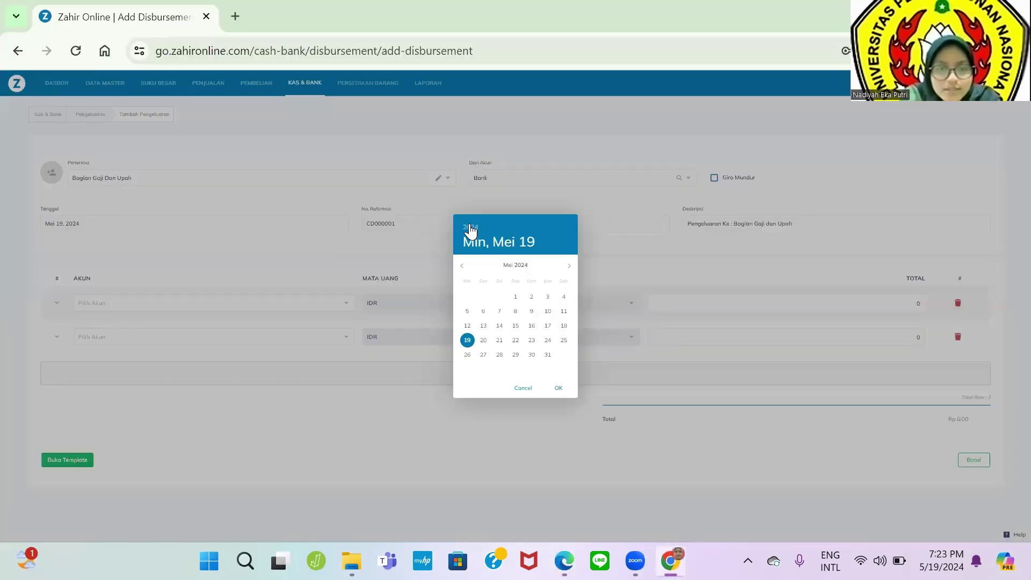
{"action": "left_click", "coordinate": [470, 228]}
{"action": "scroll", "coordinate": [511, 294], "scroll_direction": "up", "scroll_amount": 1}
{"action": "left_click", "coordinate": [509, 290]}
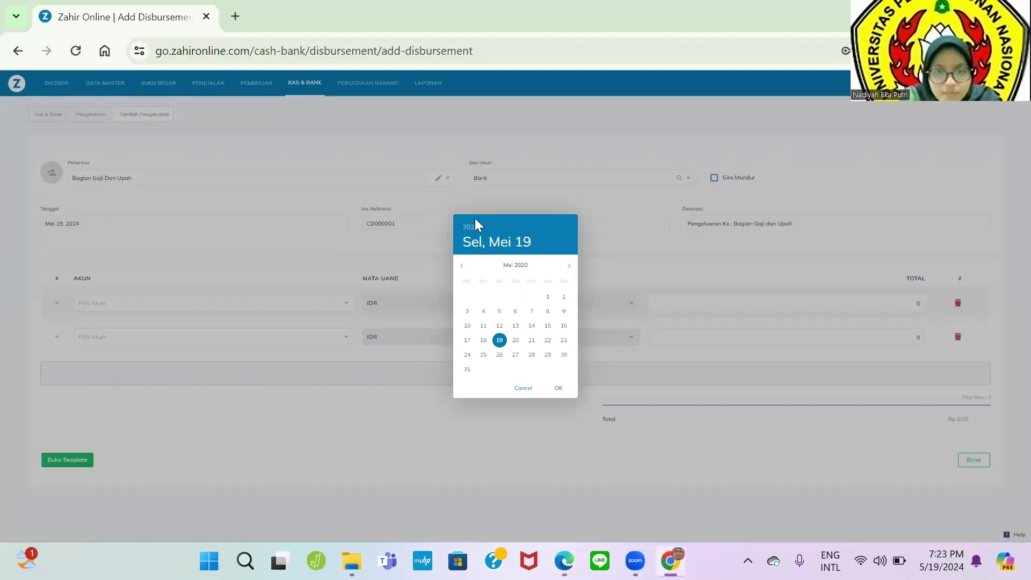
{"action": "left_click", "coordinate": [472, 228]}
{"action": "left_click", "coordinate": [509, 336]}
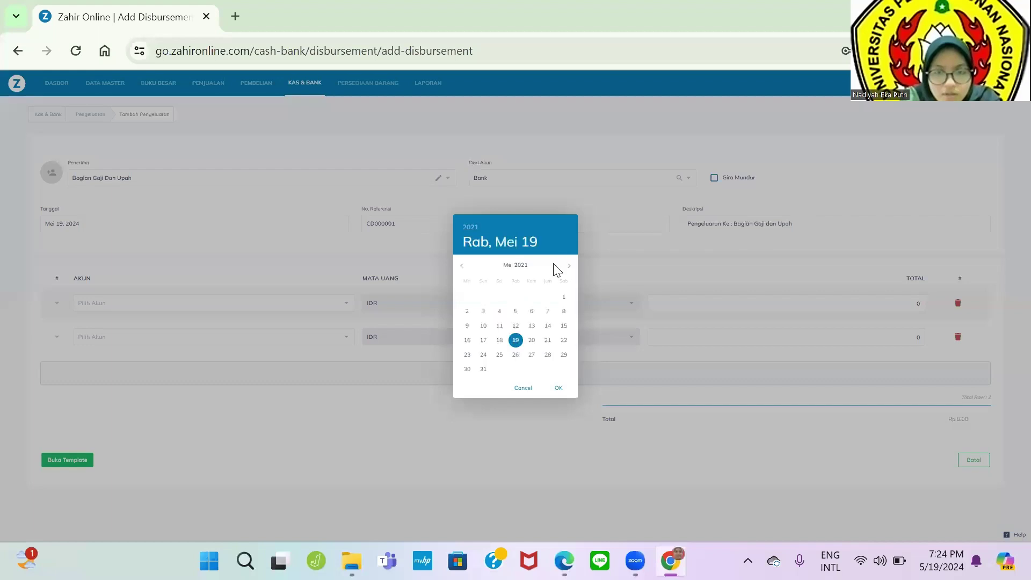
{"action": "left_click", "coordinate": [568, 266]}
{"action": "left_click", "coordinate": [567, 265]}
{"action": "left_click", "coordinate": [568, 266]}
{"action": "left_click", "coordinate": [567, 265]}
{"action": "left_click", "coordinate": [567, 265]}
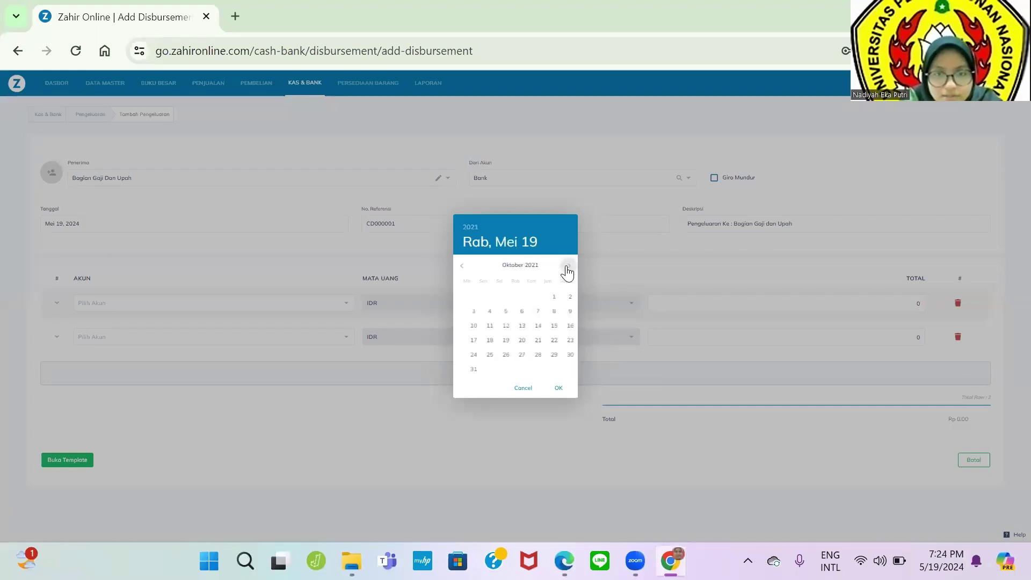
{"action": "left_click", "coordinate": [567, 265]}
{"action": "left_click", "coordinate": [567, 265]}
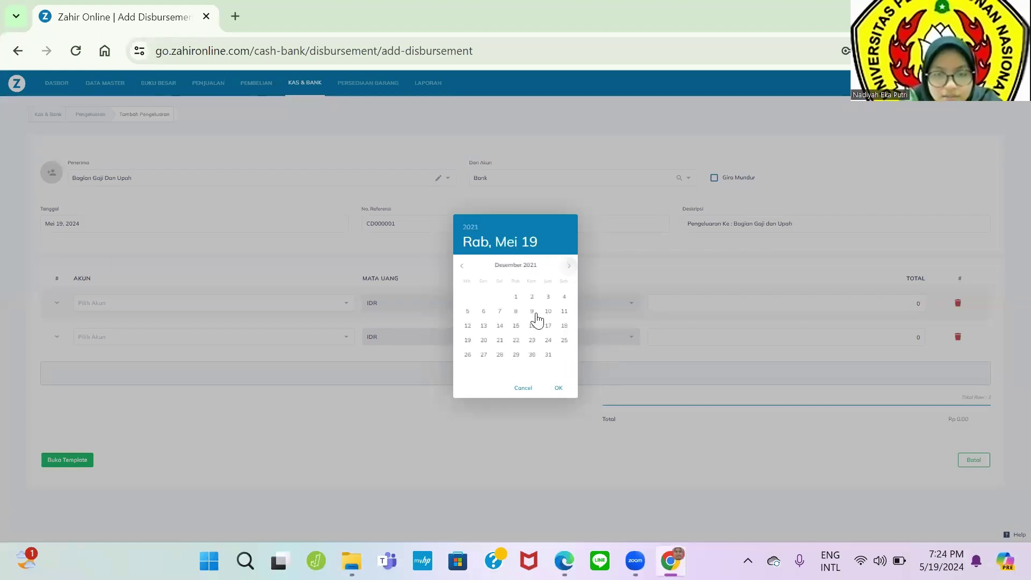
{"action": "left_click", "coordinate": [517, 294]}
Step: Set the expenditure's reference number to 01/BKK, following Bukti Transaksi 1 in the PDF module
{"action": "key", "text": "alt+Tab"}
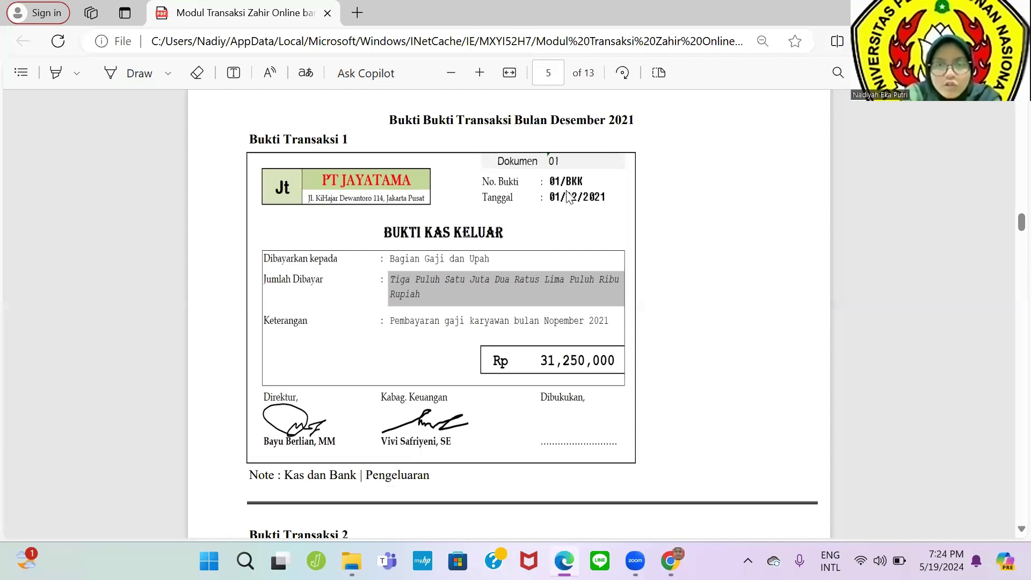
{"action": "key", "text": "alt+Tab"}
{"action": "key", "text": "ctrl+a"}
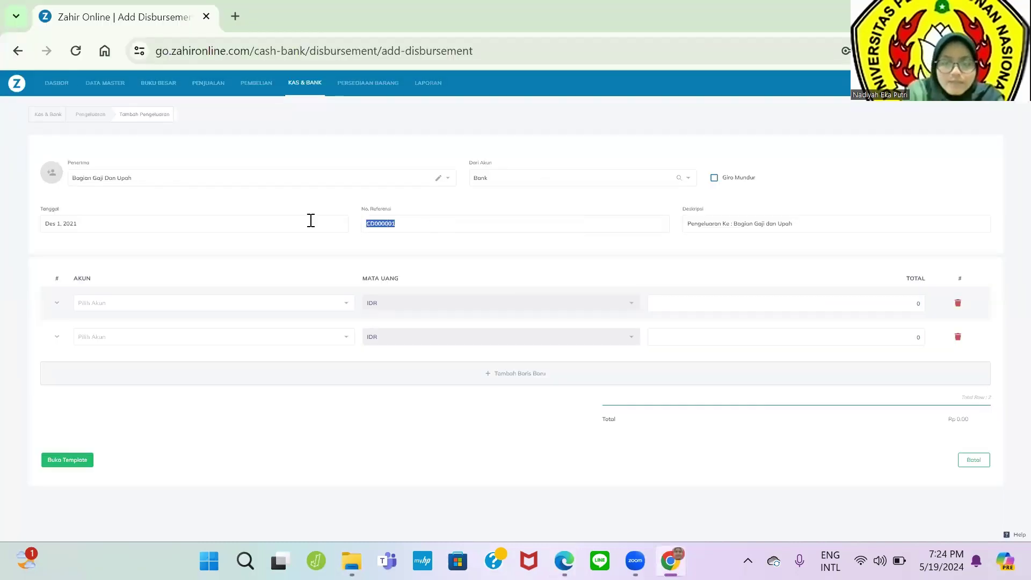
{"action": "type", "text": "0"}
{"action": "type", "text": "3"}
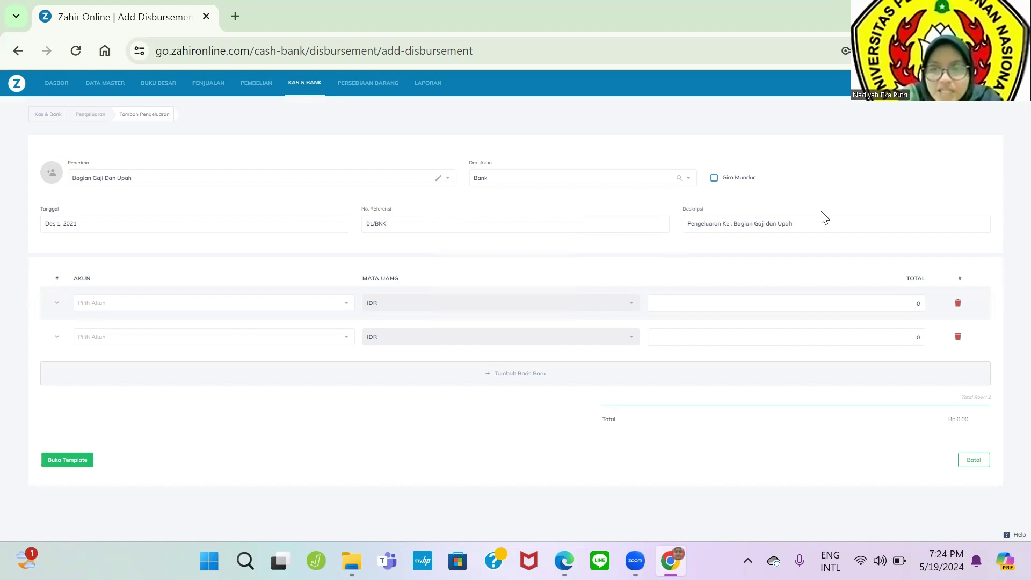
Step: Replace the expenditure's description with "Pembayaran gaji karyawan bulan Nopember 2021", as worded on Bukti Transaksi 1 in the PDF module
{"action": "key", "text": "alt+Tab"}
{"action": "key", "text": "alt+Tab"}
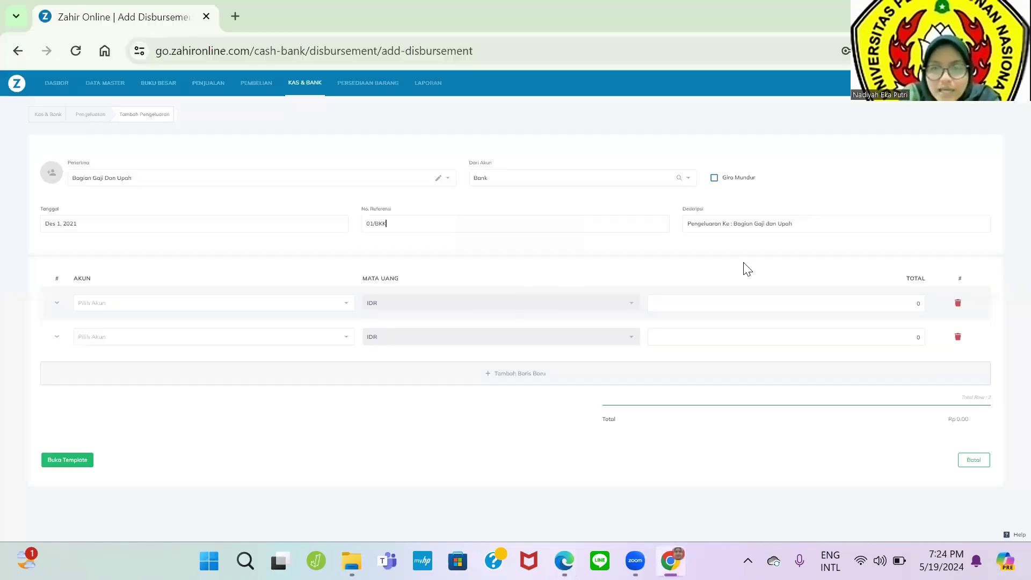
{"action": "left_click_drag", "start_coordinate": [819, 224], "coordinate": [616, 242]}
{"action": "type", "text": "Pembayaea"}
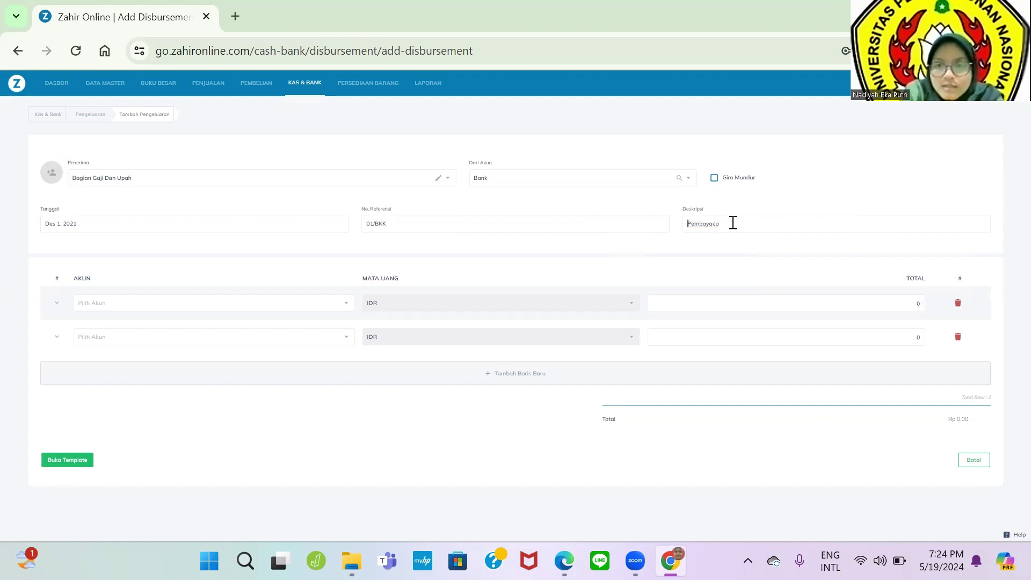
{"action": "key", "text": "BackSpace"}
{"action": "key", "text": "BackSpace"}
{"action": "type", "text": "ran"}
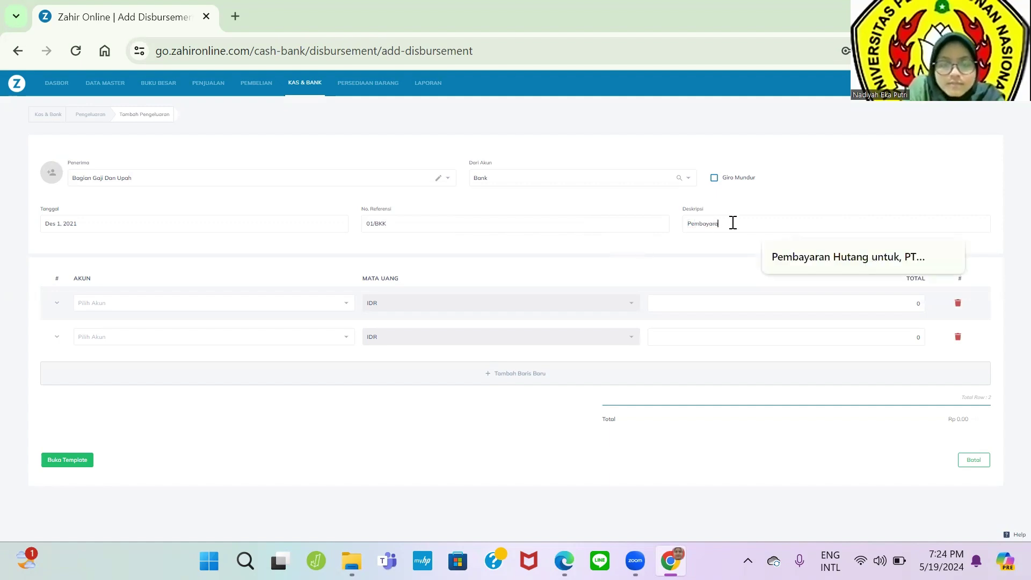
{"action": "type", "text": " gaji kar"}
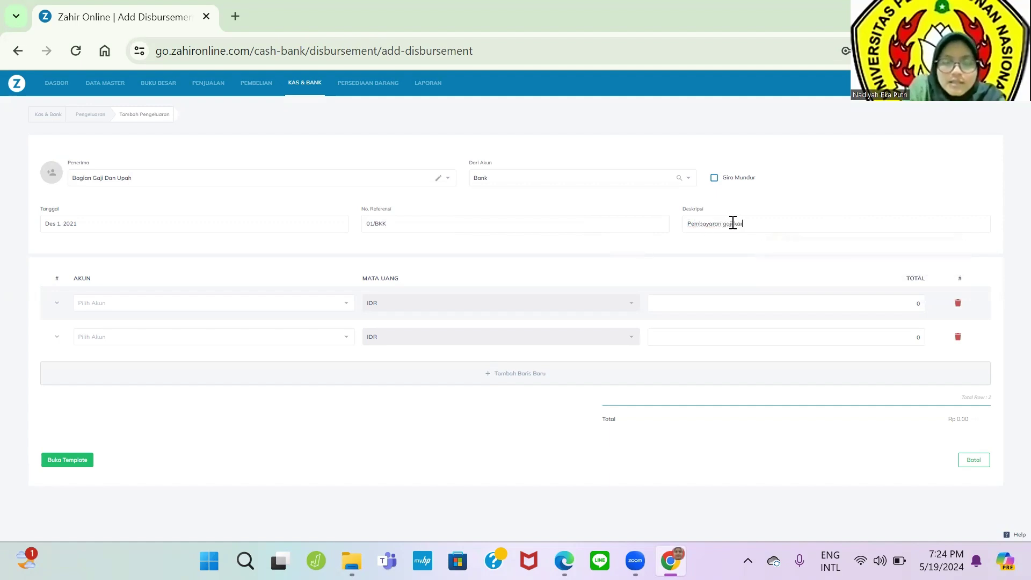
{"action": "type", "text": "yawan bulan "}
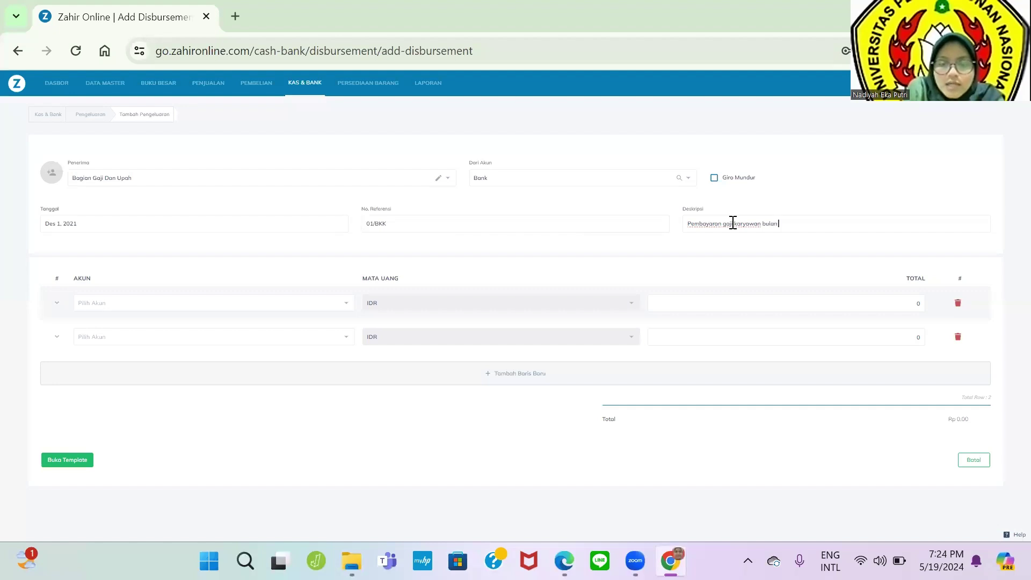
{"action": "type", "text": "Nopembe"}
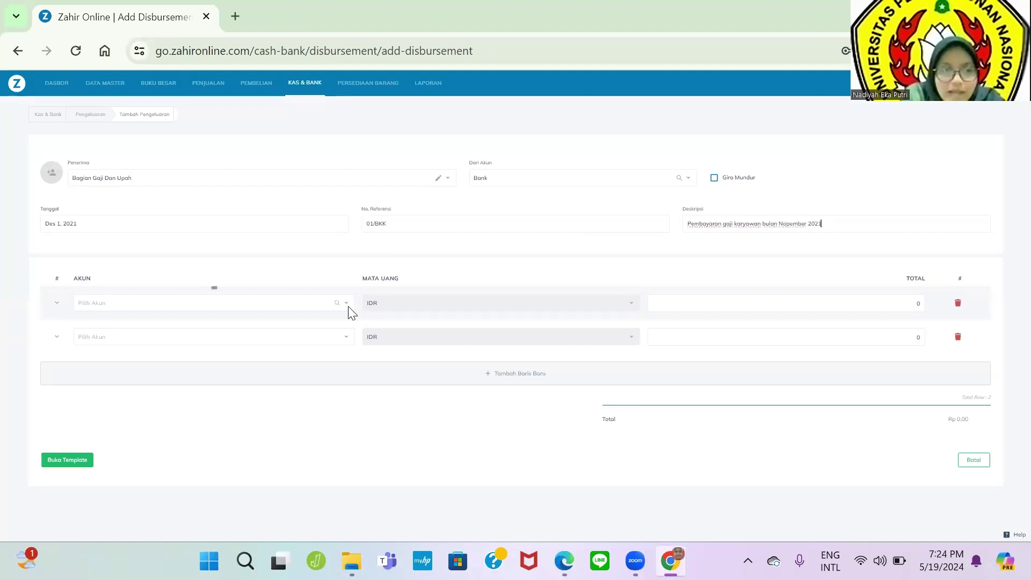
{"action": "type", "text": "r 2021"}
Step: Assign the account 620000001 - Beban Gaji & Upah to the first line of the expenditure
{"action": "key", "text": "alt+Tab"}
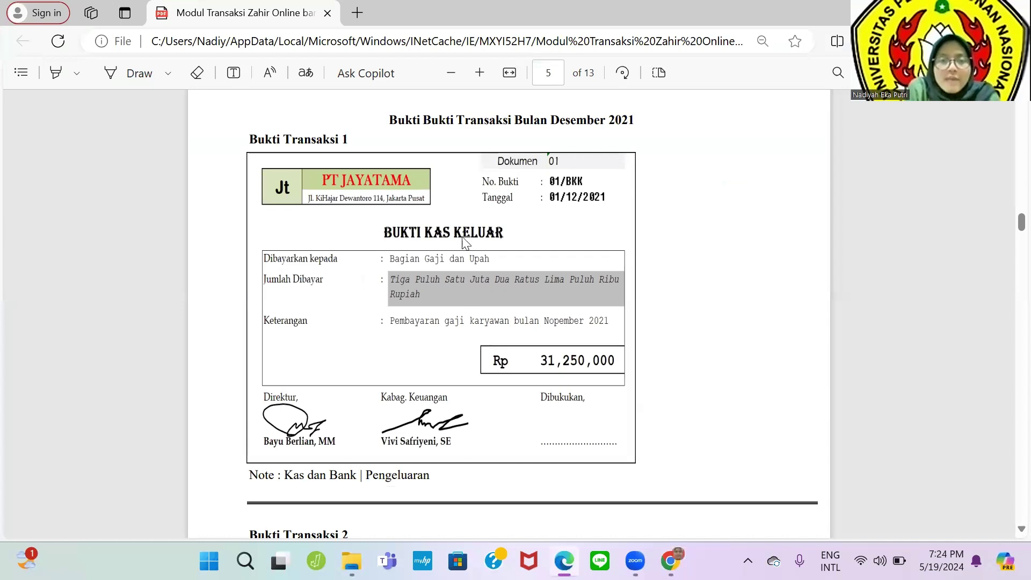
{"action": "key", "text": "alt+Tab"}
{"action": "left_click", "coordinate": [295, 302]}
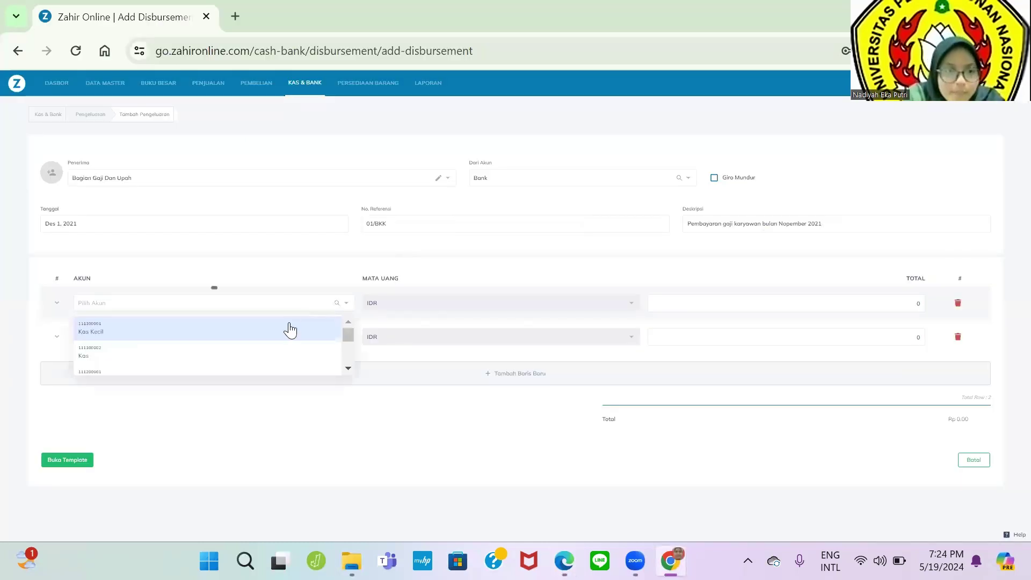
{"action": "type", "text": "beba"}
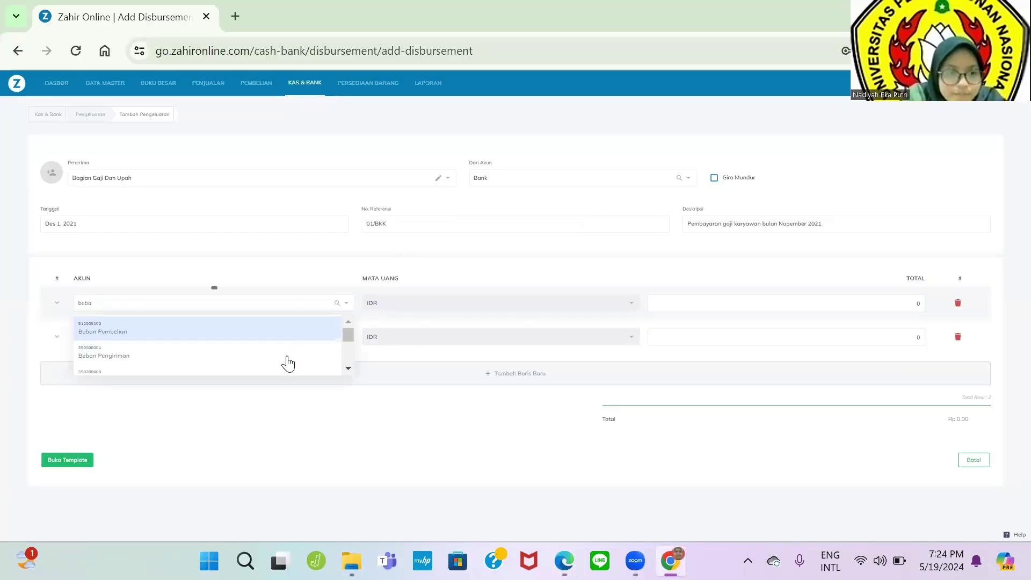
{"action": "scroll", "coordinate": [288, 367], "scroll_direction": "down", "scroll_amount": 3}
{"action": "scroll", "coordinate": [295, 336], "scroll_direction": "down", "scroll_amount": 1}
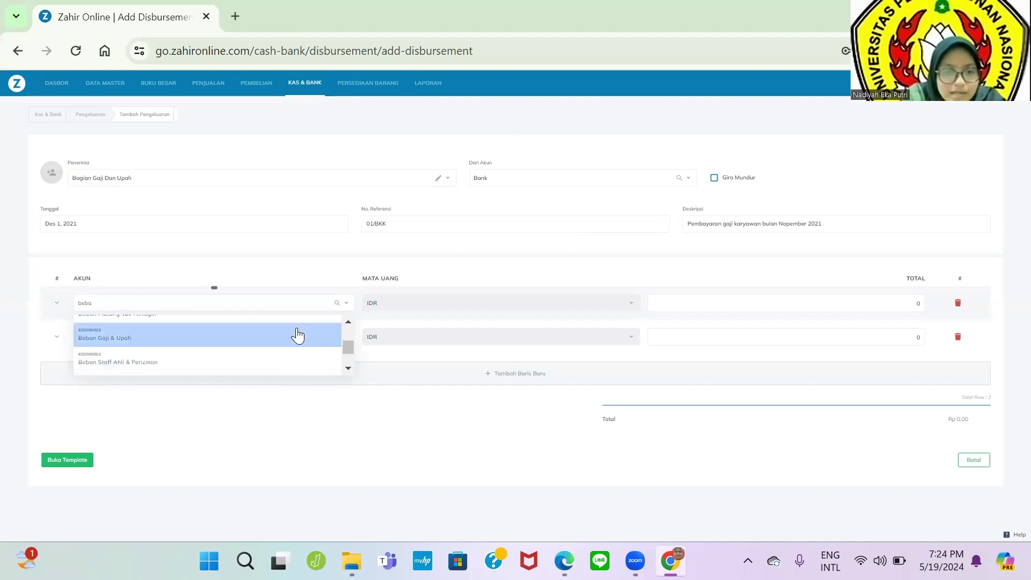
{"action": "left_click", "coordinate": [297, 336]}
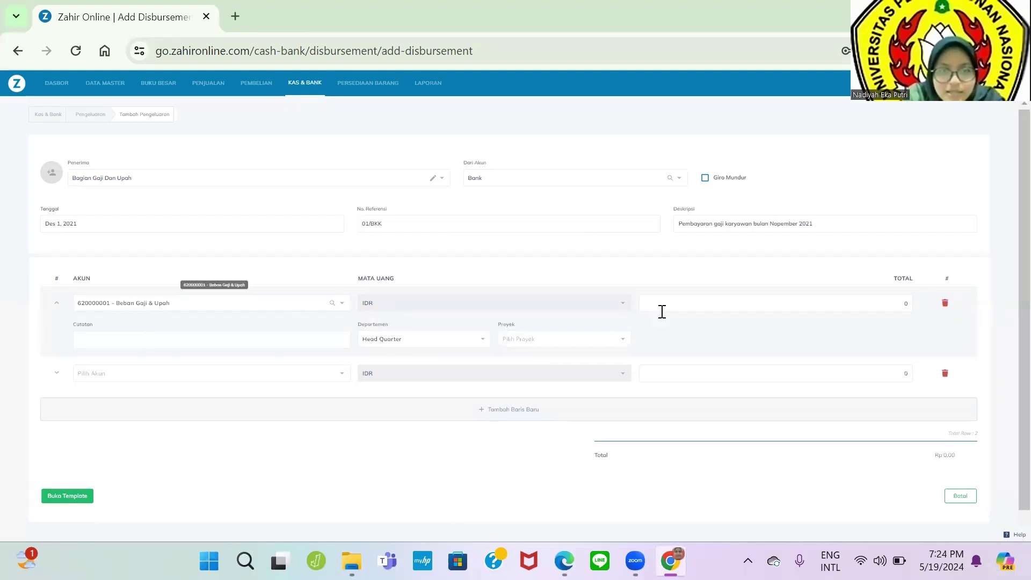
Step: Enter Rp 31.250.000 from Bukti Transaksi 1 as the amount of the Beban Gaji & Upah line
{"action": "key", "text": "alt+Tab"}
{"action": "key", "text": "alt+Tab"}
{"action": "left_click", "coordinate": [766, 296]}
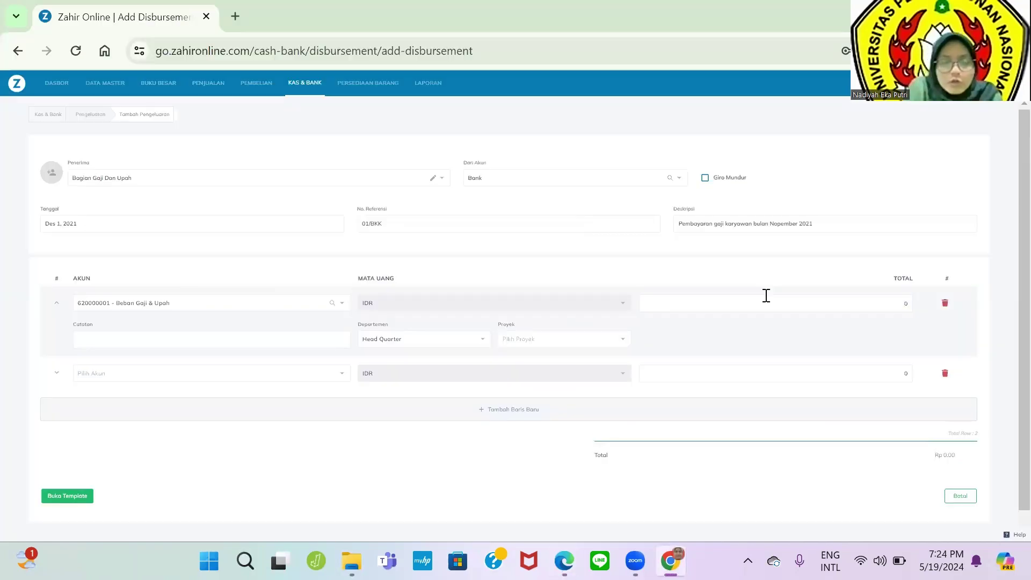
{"action": "type", "text": "31250"}
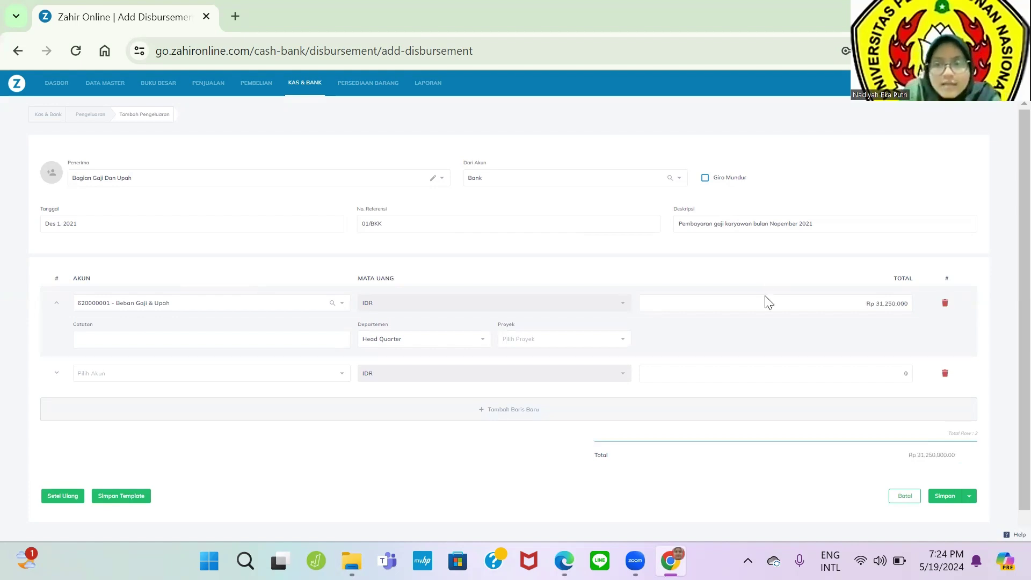
Step: Compare the completed expenditure with Bukti Transaksi 1 in the PDF module and save it in Zahir Online
{"action": "key", "text": "alt+Tab"}
{"action": "key", "text": "alt+Tab"}
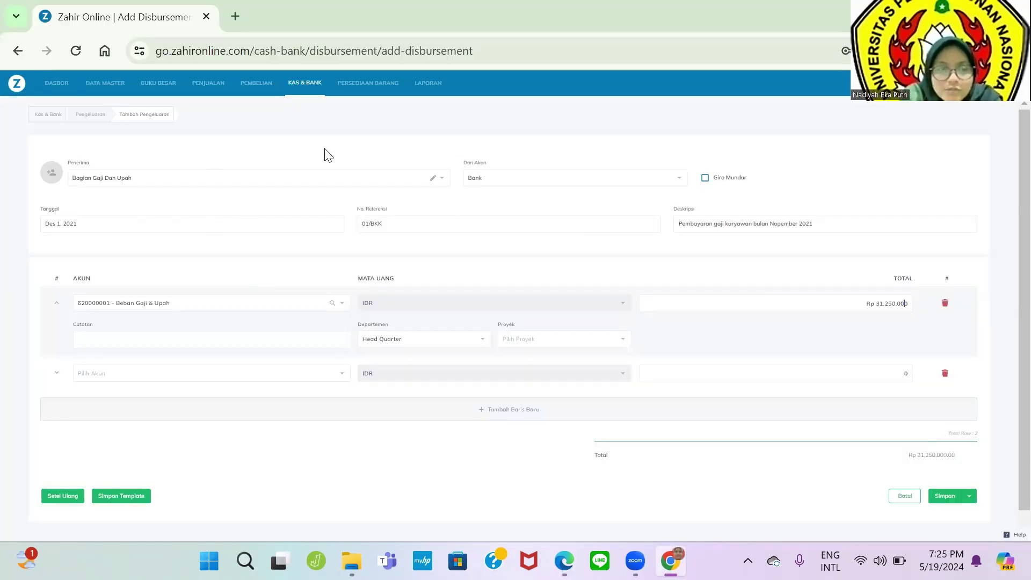
{"action": "scroll", "coordinate": [508, 279], "scroll_direction": "down", "scroll_amount": 1}
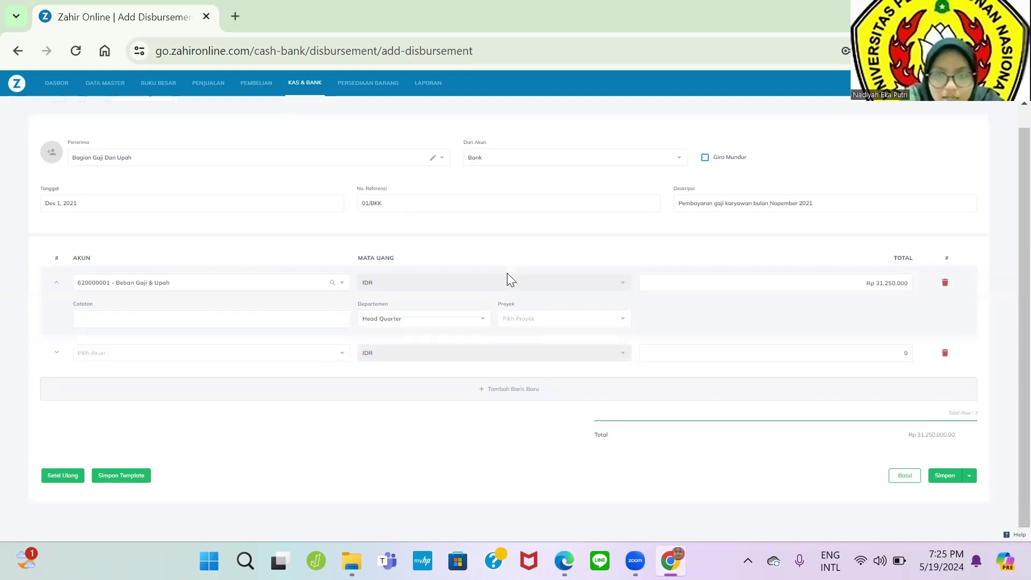
{"action": "key", "text": "alt+Tab"}
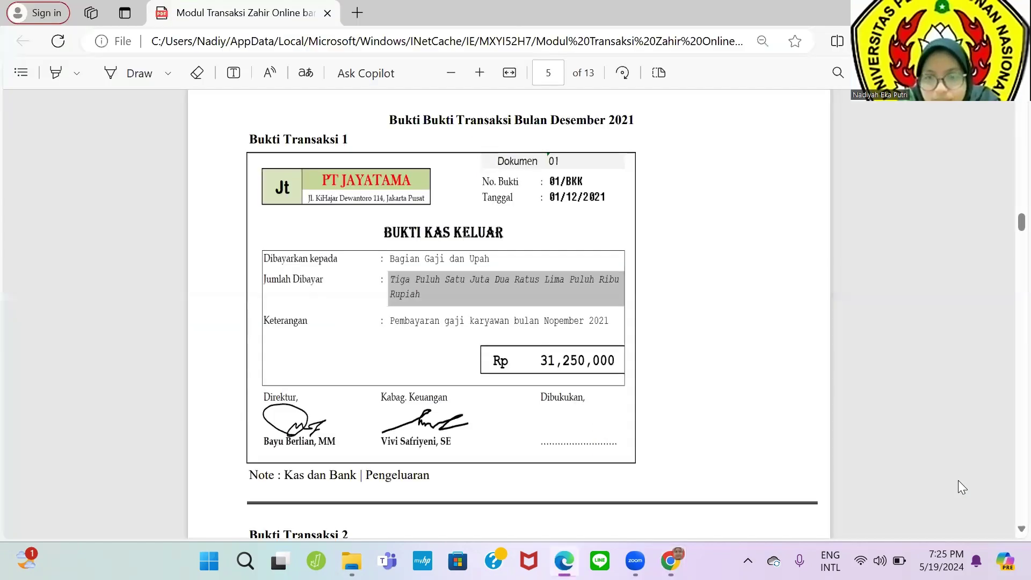
{"action": "key", "text": "alt+Tab"}
{"action": "left_click", "coordinate": [958, 466]}
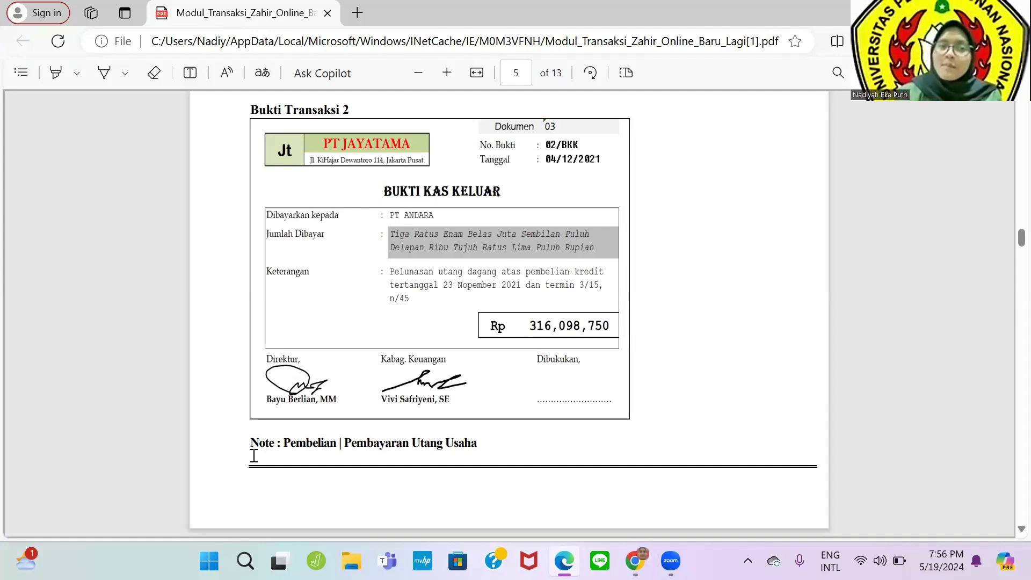
Step: Switch to Zahir Online and start a new Pembayaran Utang Usaha entry under Pembelian for Bukti Transaksi 2
{"action": "key", "text": "alt+Tab"}
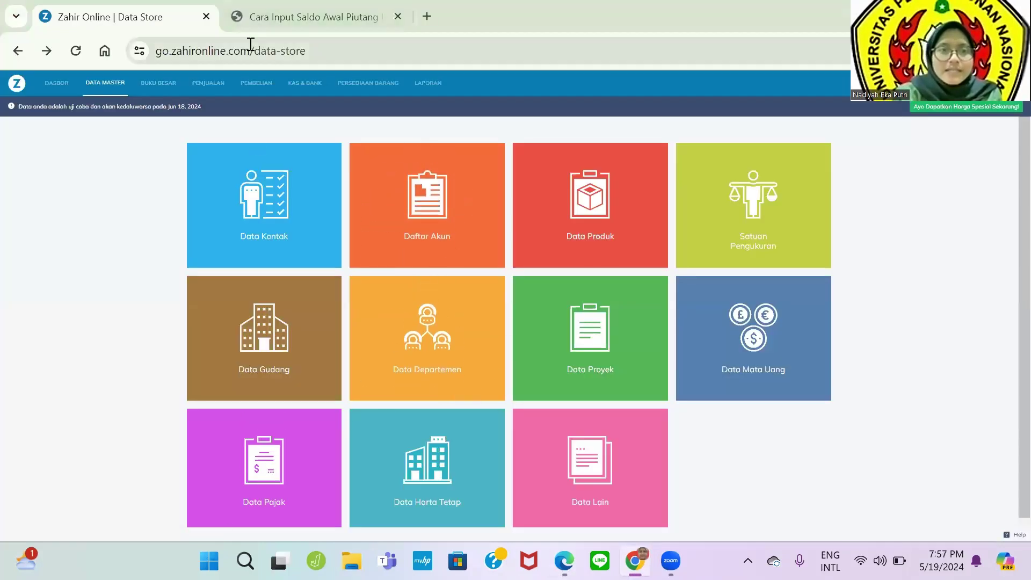
{"action": "left_click", "coordinate": [258, 82]}
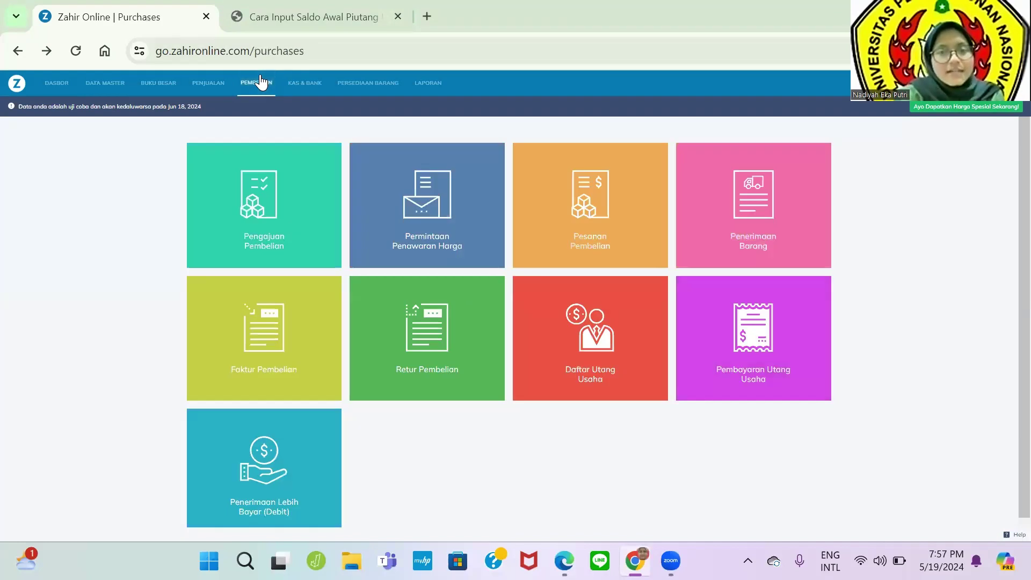
{"action": "left_click", "coordinate": [727, 370]}
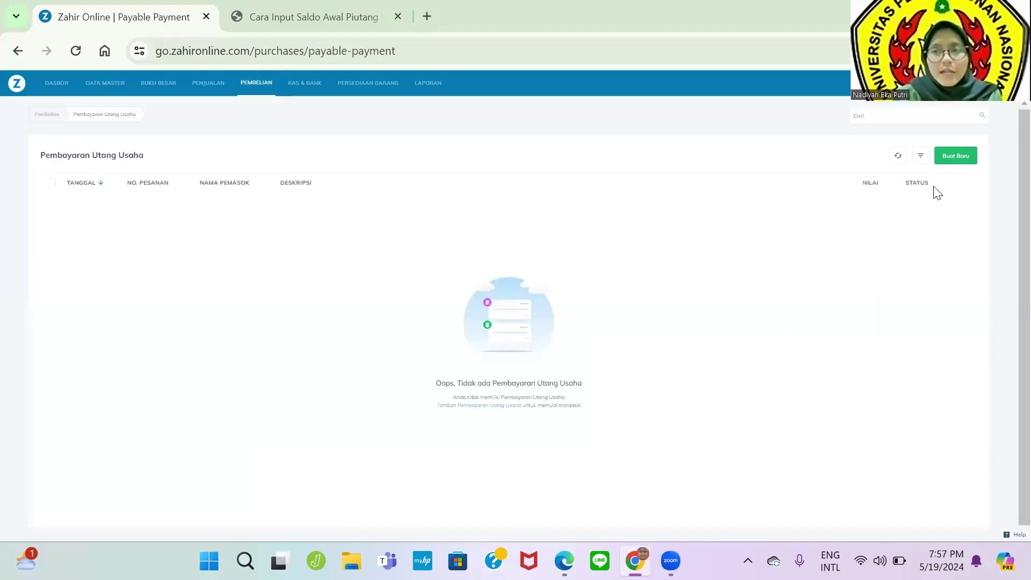
{"action": "left_click", "coordinate": [953, 160]}
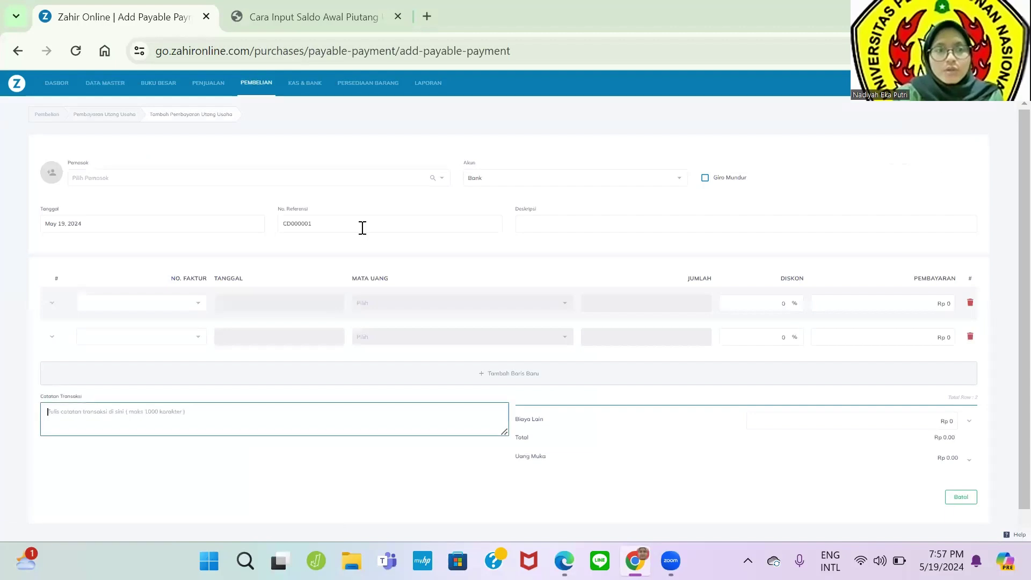
Step: Choose PT ANDARA as the supplier of the payment, as named on Bukti Transaksi 2 in the PDF module
{"action": "key", "text": "alt+Tab"}
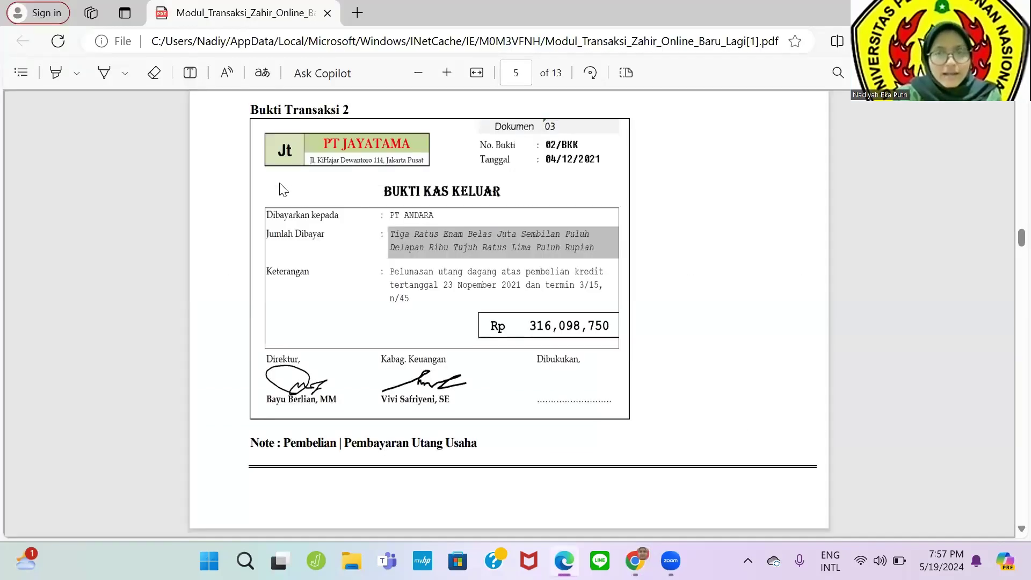
{"action": "key", "text": "alt+Tab"}
{"action": "left_click", "coordinate": [279, 199]}
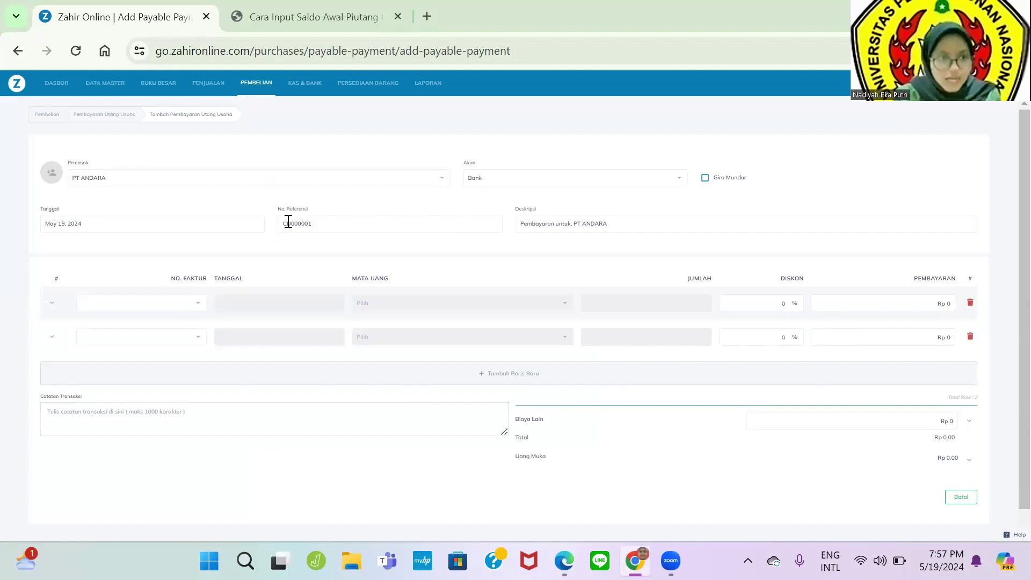
Step: Set the payable payment's date to 4 December 2021, as stated on Bukti Transaksi 2 in the PDF module
{"action": "key", "text": "alt+Tab"}
{"action": "key", "text": "alt+Tab"}
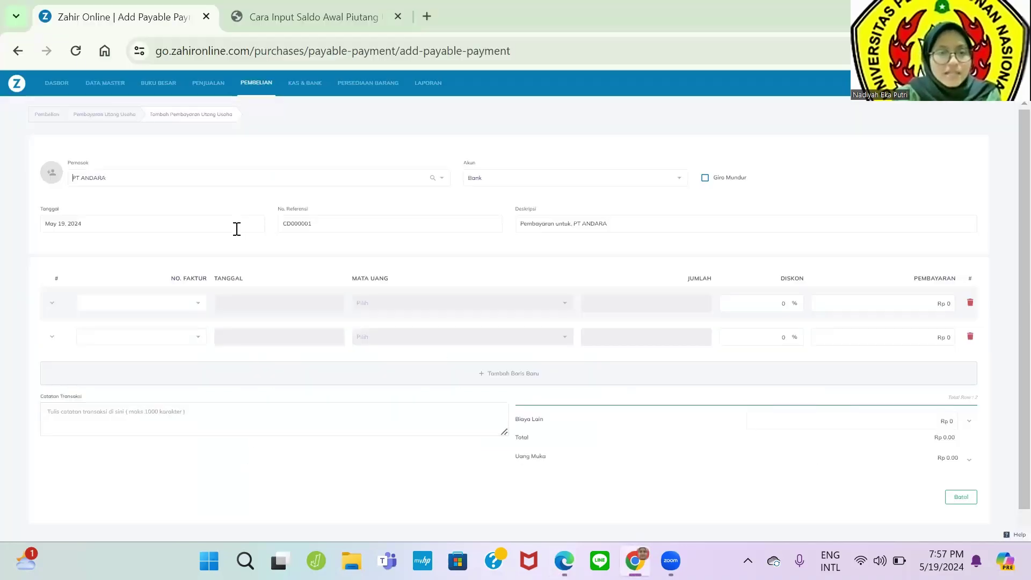
{"action": "left_click", "coordinate": [225, 223]}
{"action": "left_click", "coordinate": [471, 228]}
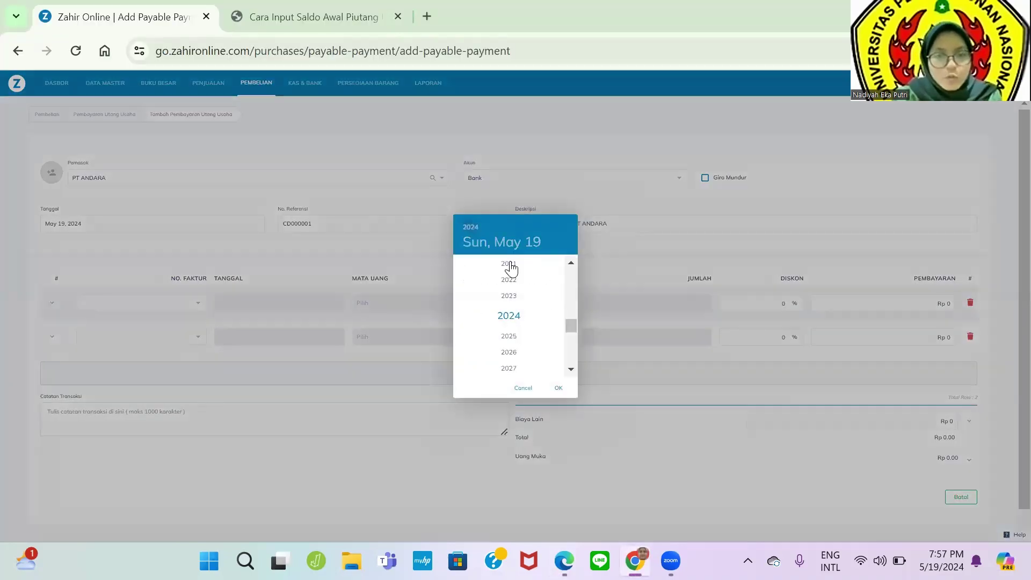
{"action": "left_click", "coordinate": [511, 267]}
{"action": "left_click", "coordinate": [570, 266]}
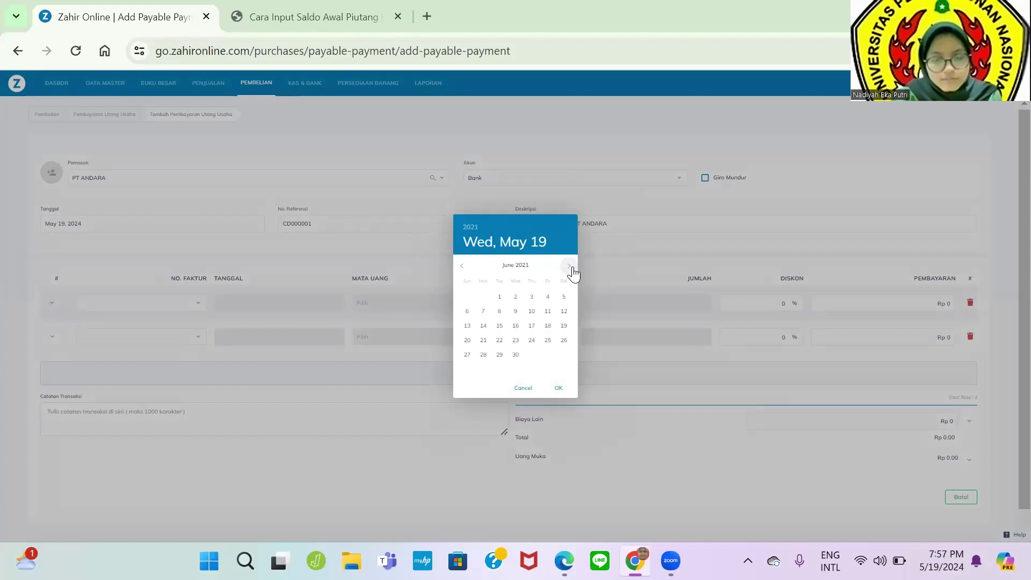
{"action": "left_click", "coordinate": [569, 266]}
{"action": "left_click", "coordinate": [570, 266]}
{"action": "left_click", "coordinate": [570, 266]}
{"action": "left_click", "coordinate": [570, 265]}
{"action": "left_click", "coordinate": [570, 266]}
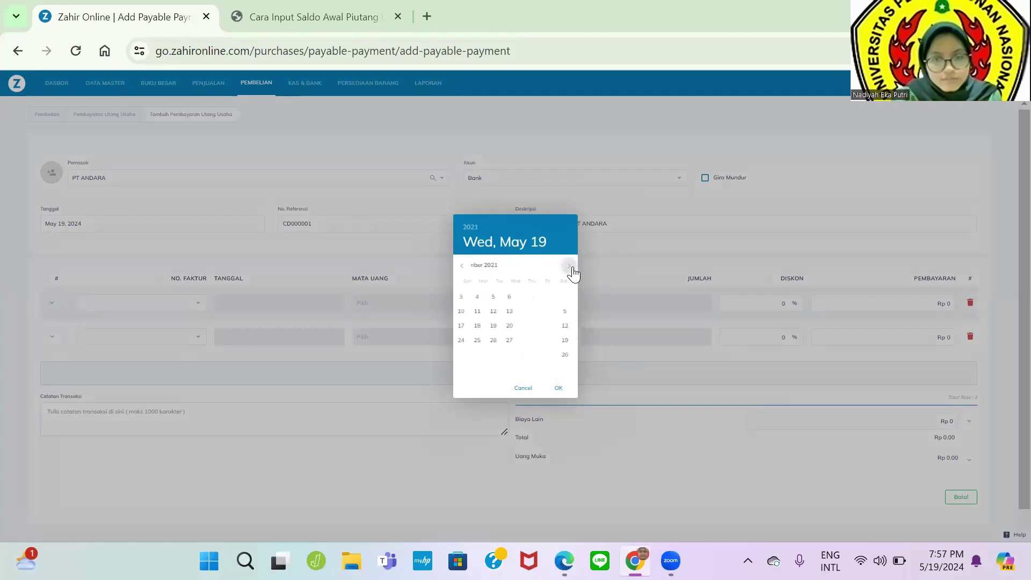
{"action": "left_click", "coordinate": [570, 266]}
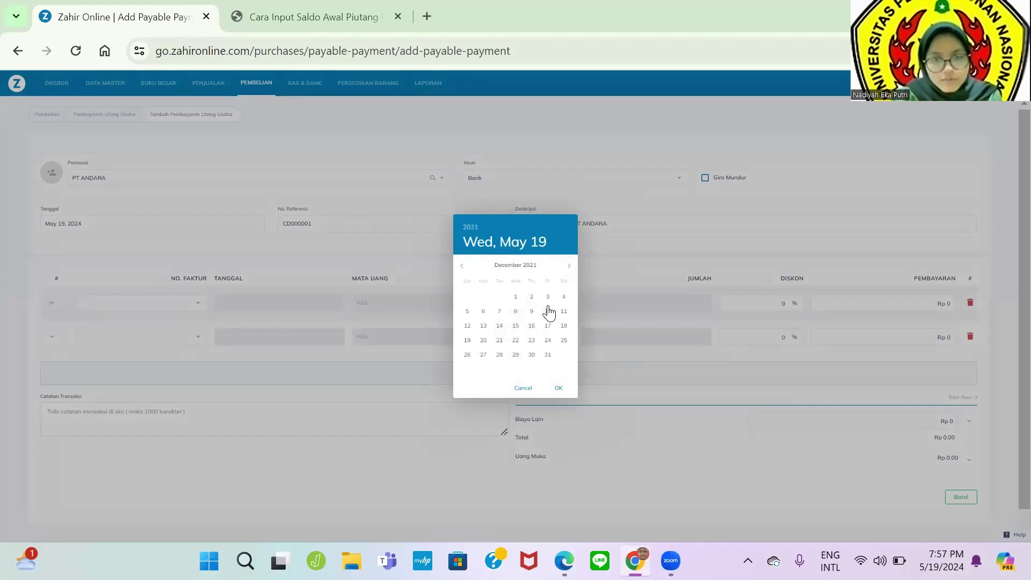
{"action": "left_click", "coordinate": [564, 298]}
Step: Set the payable payment's reference number to 02/BKK after checking Bukti Transaksi 2 in the PDF module
{"action": "left_click", "coordinate": [396, 223]}
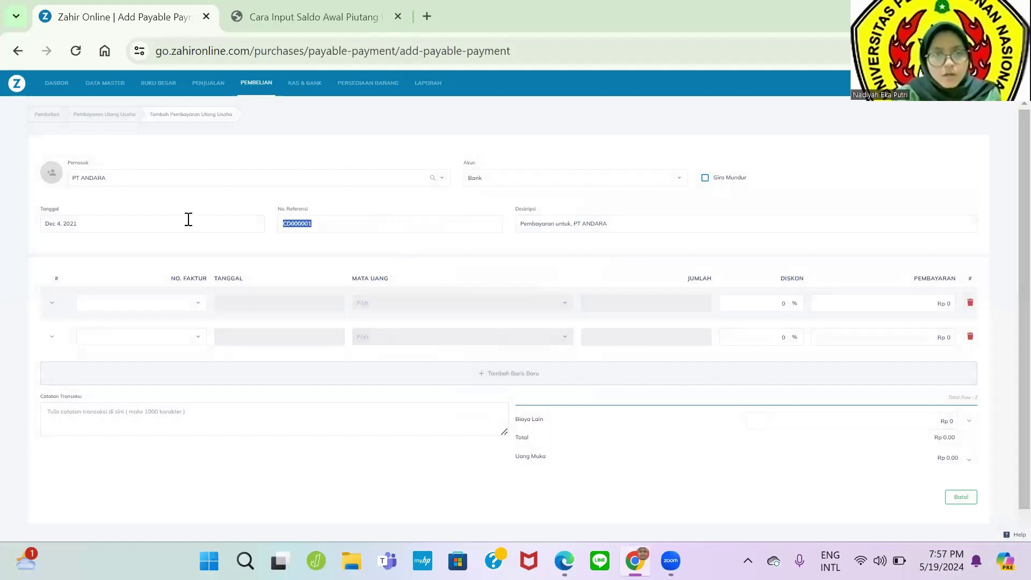
{"action": "key", "text": "alt+Tab"}
{"action": "key", "text": "alt+Tab"}
{"action": "type", "text": "02"}
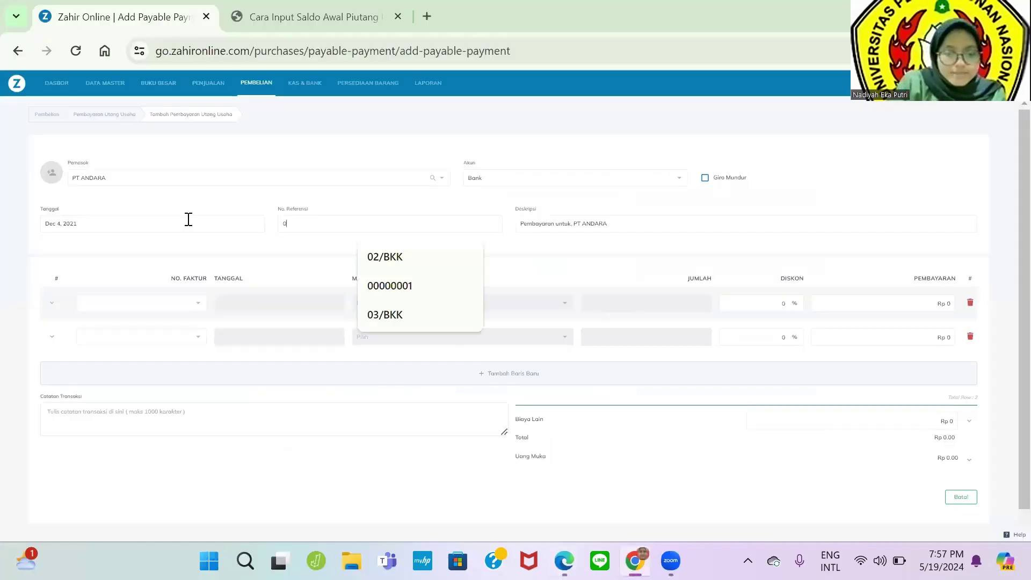
{"action": "left_click", "coordinate": [427, 255]}
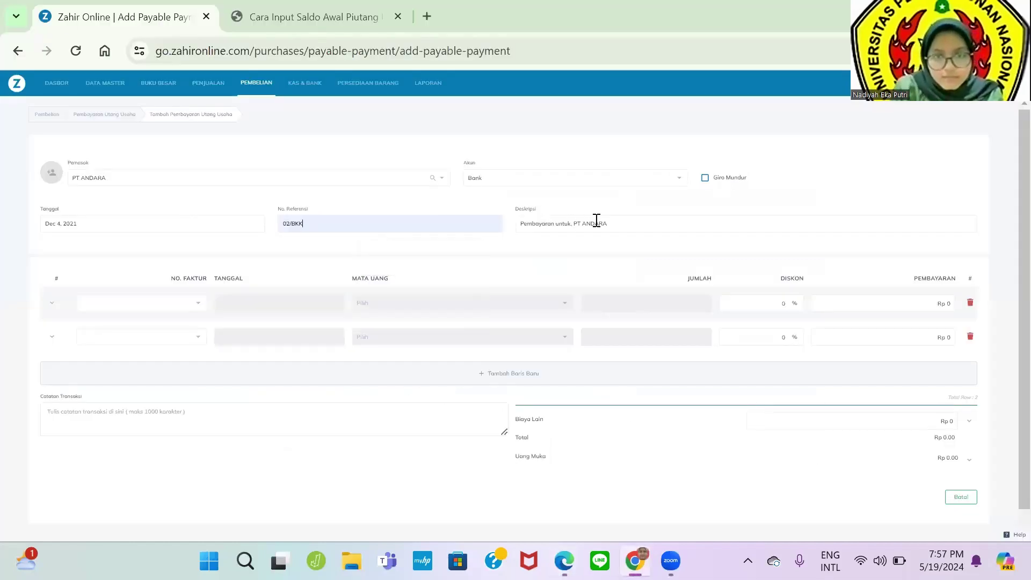
Step: Change the payable payment's description to "Pembayaran hutang usaha"
{"action": "left_click_drag", "start_coordinate": [617, 223], "coordinate": [560, 246]}
{"action": "key", "text": "BackSpace"}
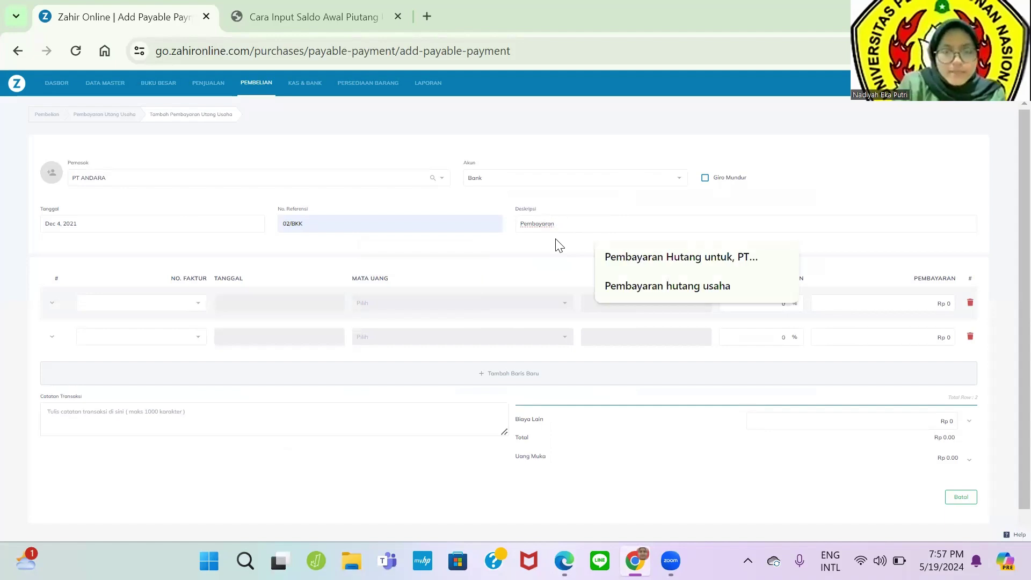
{"action": "type", "text": "hutang usaha"}
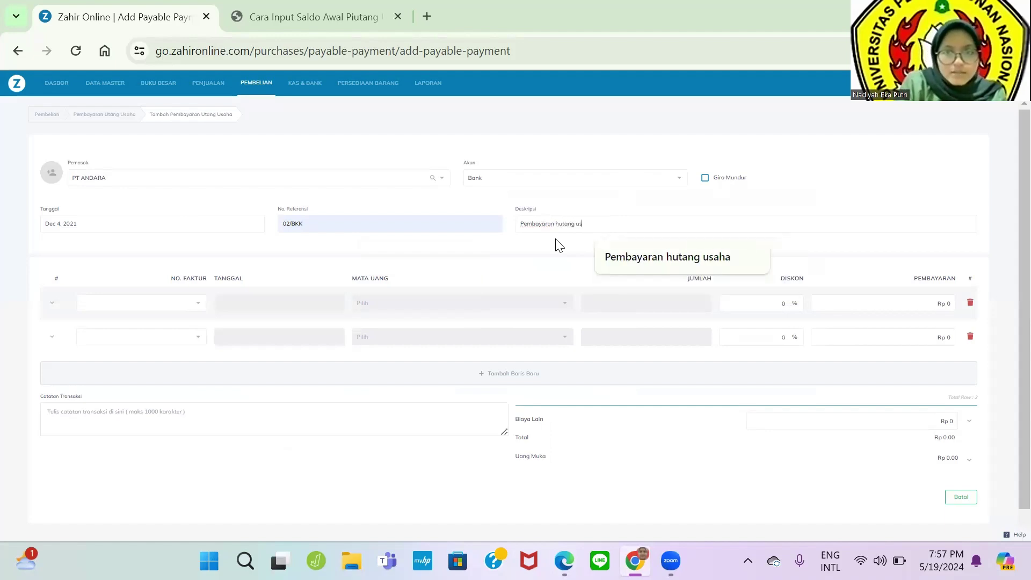
Step: Choose PT ANDARA's invoice AND1 in the first row of the payable payment
{"action": "left_click", "coordinate": [161, 307]}
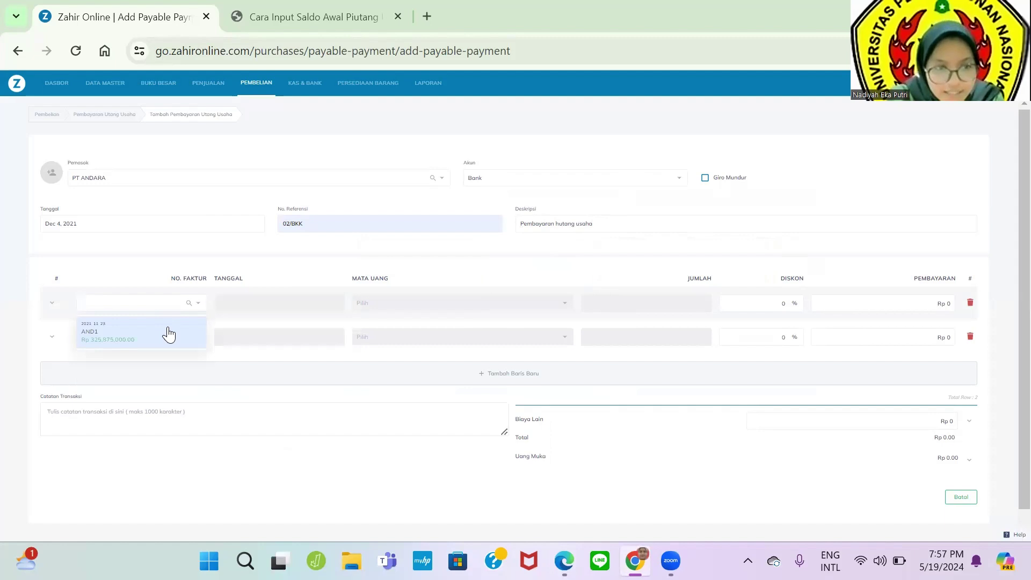
{"action": "left_click", "coordinate": [168, 328]}
{"action": "scroll", "coordinate": [563, 339], "scroll_direction": "down", "scroll_amount": 1}
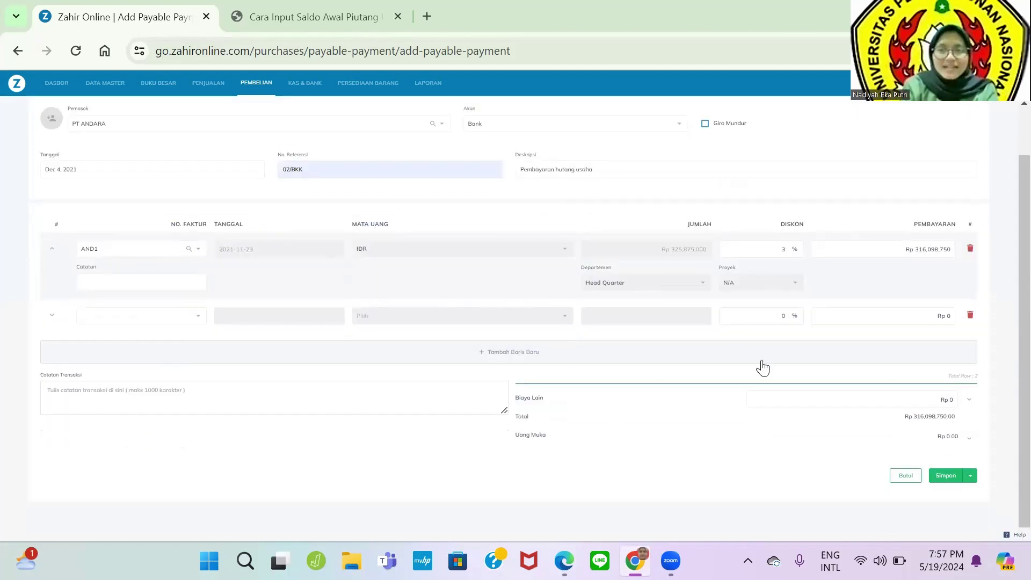
Step: Compare the payment amount with Bukti Transaksi 2 in the PDF module and save the payable payment
{"action": "key", "text": "alt+Tab"}
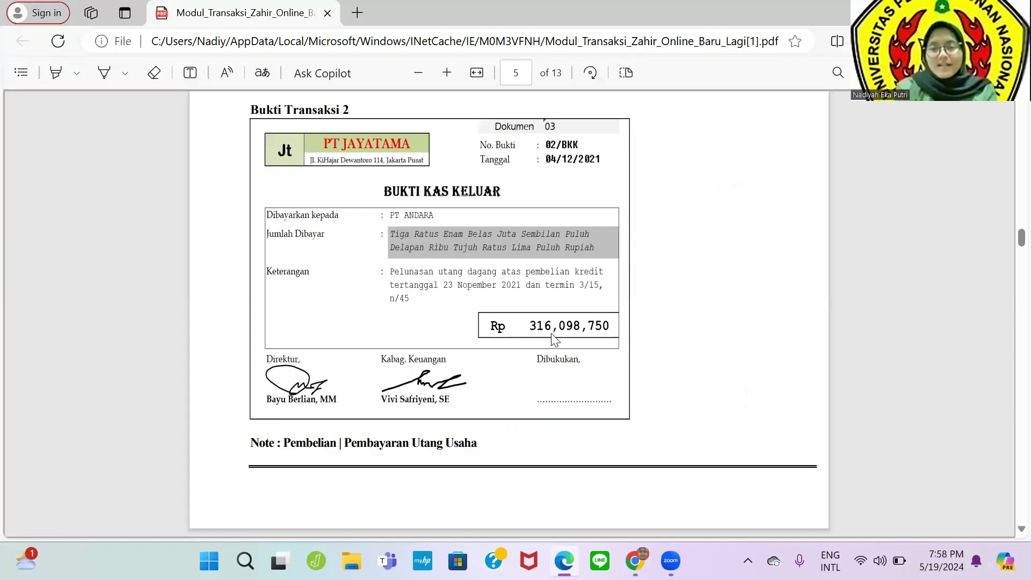
{"action": "key", "text": "alt+Tab"}
{"action": "key", "text": "alt+Tab"}
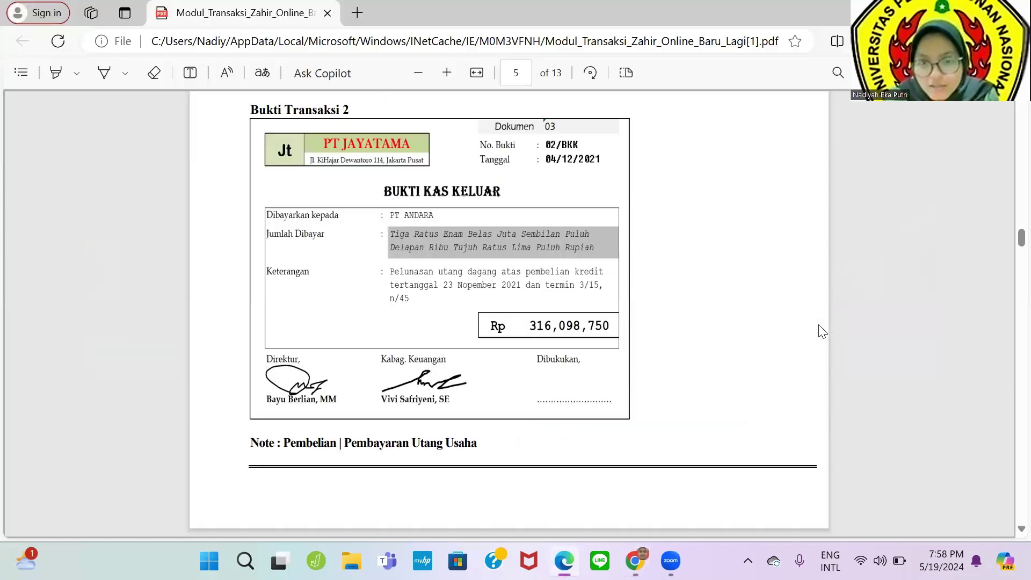
{"action": "key", "text": "alt+Tab"}
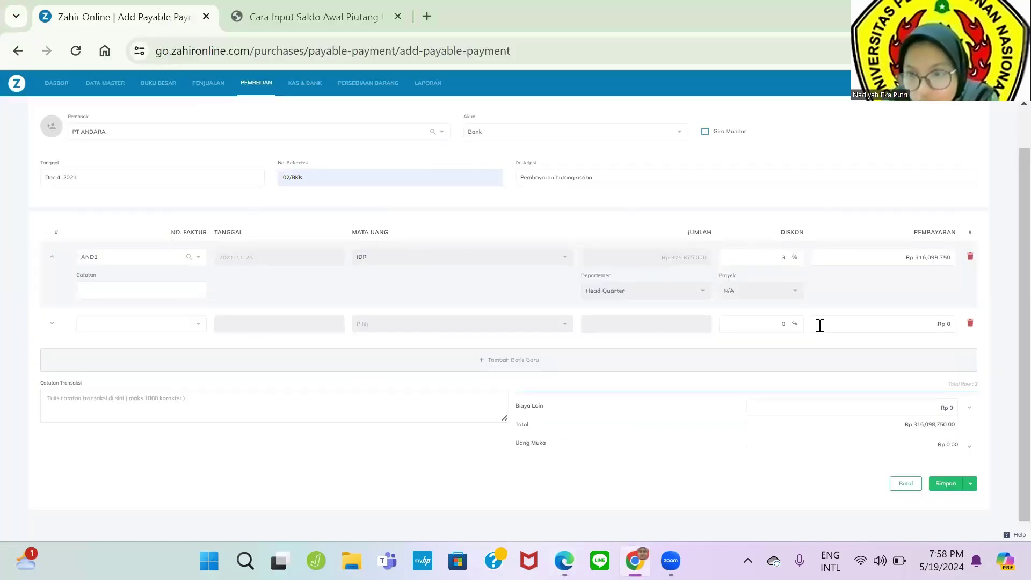
{"action": "key", "text": "alt+Tab"}
{"action": "key", "text": "alt+Tab"}
{"action": "scroll", "coordinate": [820, 326], "scroll_direction": "up", "scroll_amount": 1}
{"action": "scroll", "coordinate": [820, 325], "scroll_direction": "down", "scroll_amount": 1}
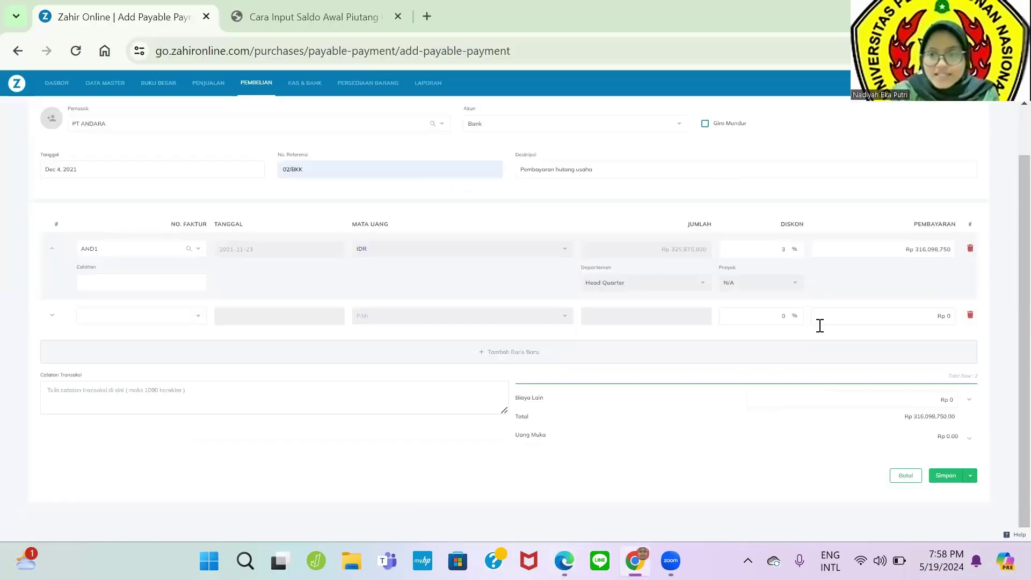
{"action": "left_click", "coordinate": [943, 476]}
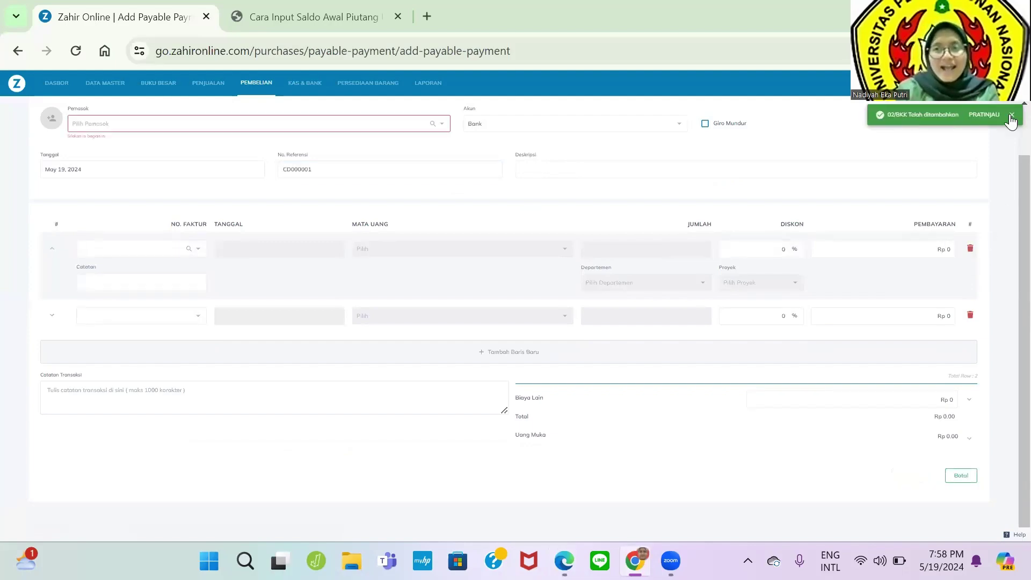
Step: Find Bukti Transaksi 3 in the PDF module and start a new Faktur Penjualan under Penjualan in Zahir Online for it
{"action": "left_click", "coordinate": [264, 86]}
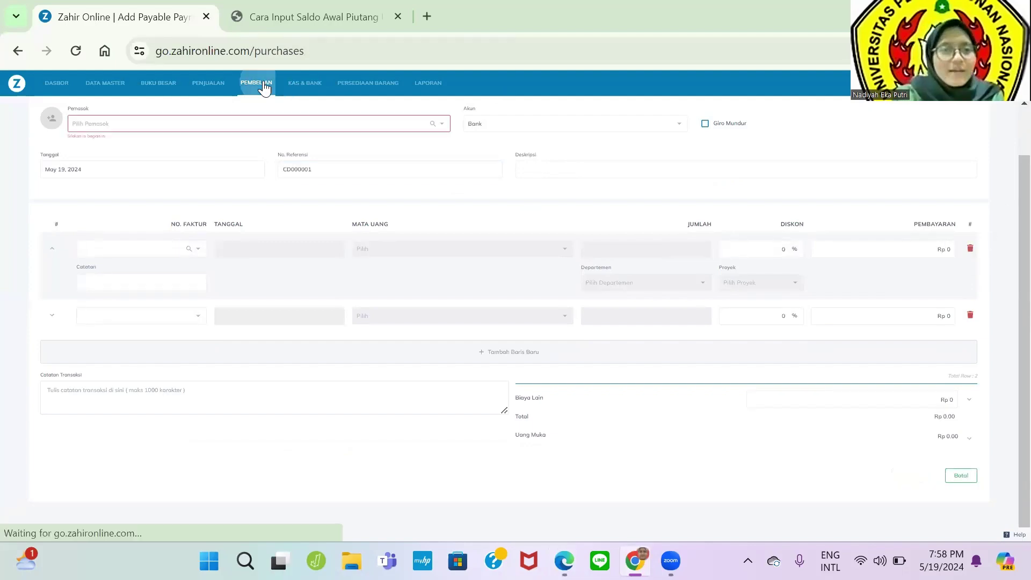
{"action": "key", "text": "alt+Tab"}
{"action": "scroll", "coordinate": [405, 258], "scroll_direction": "down", "scroll_amount": 4}
{"action": "scroll", "coordinate": [405, 258], "scroll_direction": "down", "scroll_amount": 5}
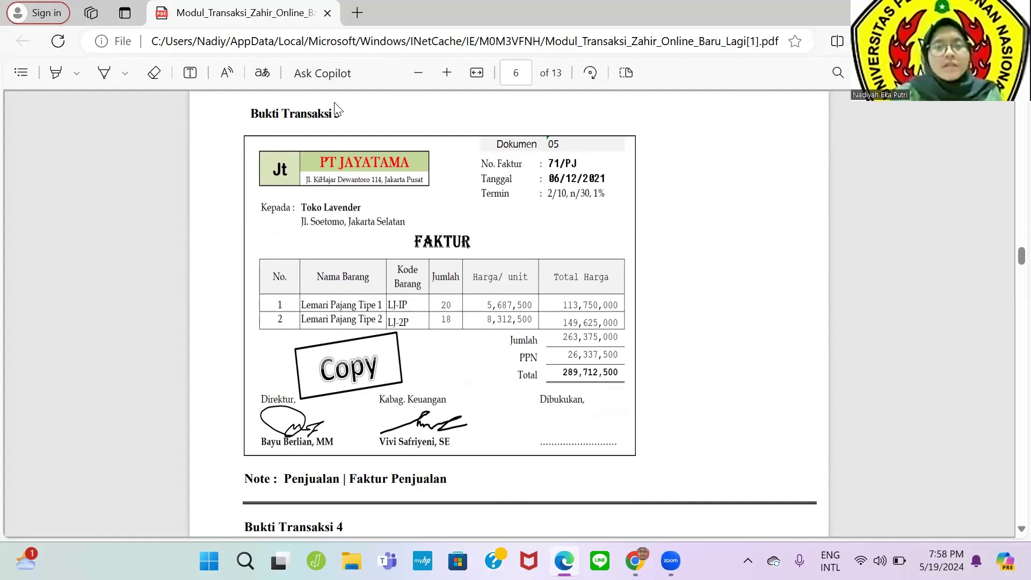
{"action": "key", "text": "alt+Tab"}
{"action": "left_click", "coordinate": [202, 90]}
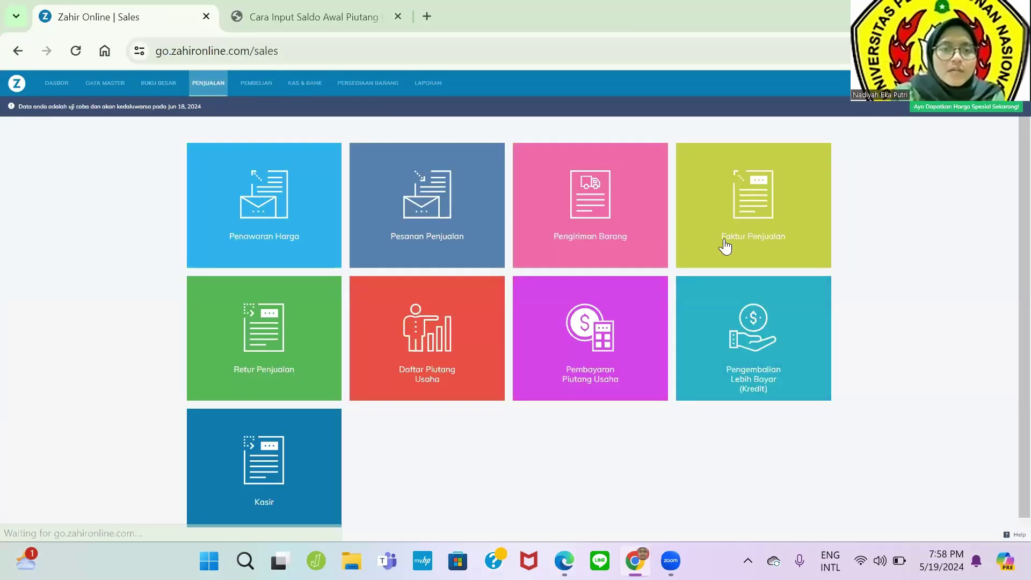
{"action": "left_click", "coordinate": [752, 224]}
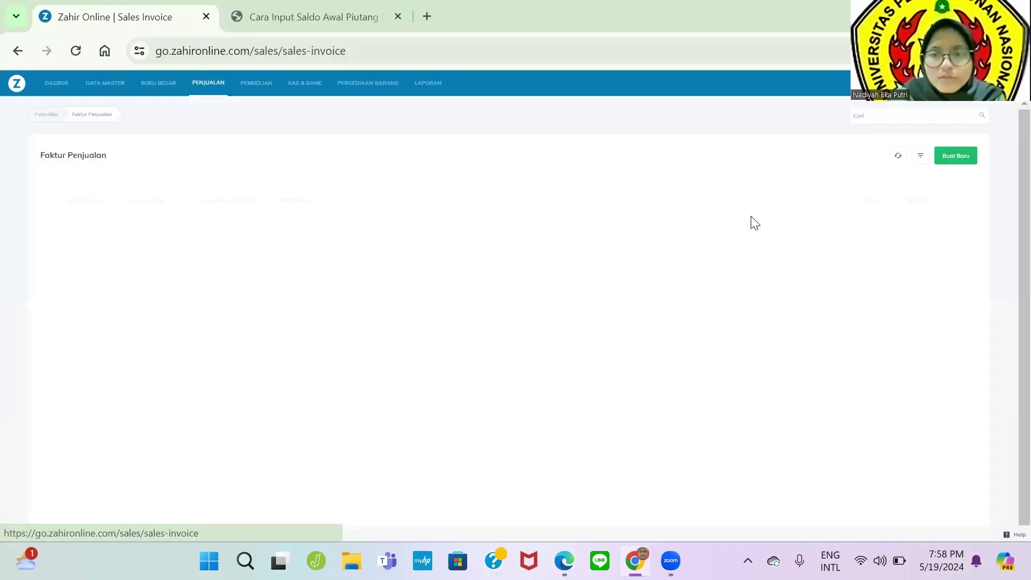
{"action": "left_click", "coordinate": [949, 158]}
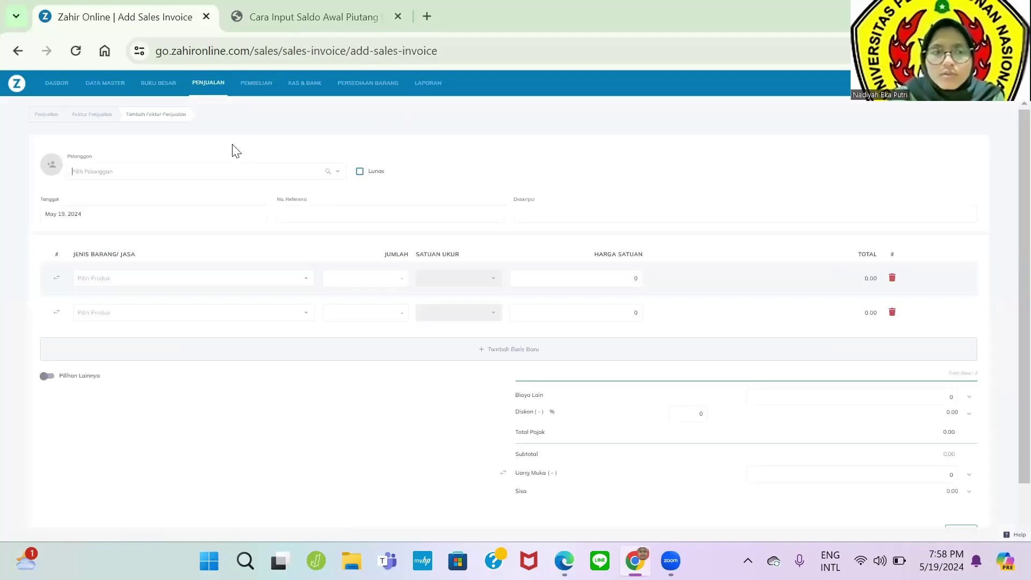
Step: Choose TOKO LAVENDER as the sales invoice's customer, as named on Bukti Transaksi 3 in the PDF module
{"action": "key", "text": "alt+Tab"}
{"action": "key", "text": "alt+Tab"}
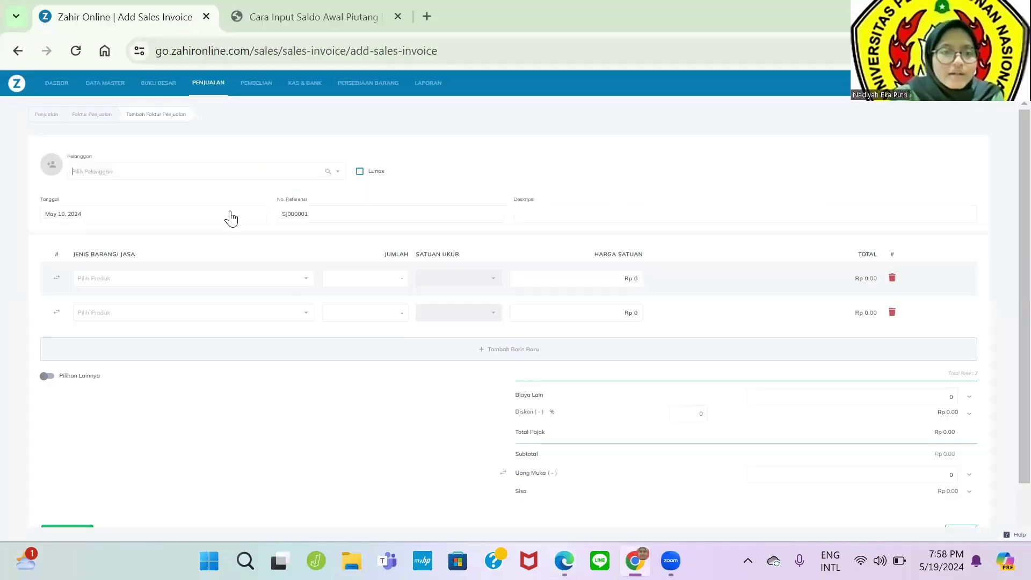
{"action": "left_click", "coordinate": [231, 210]}
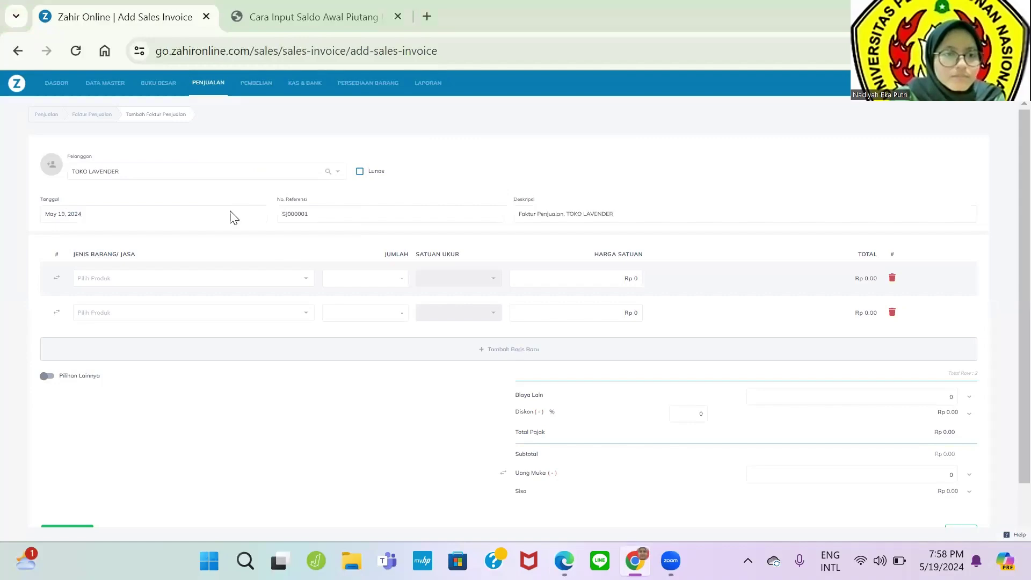
Step: Set the sales invoice's date to 6 December 2021, as stated on Bukti Transaksi 3 in the PDF module
{"action": "key", "text": "alt+Tab"}
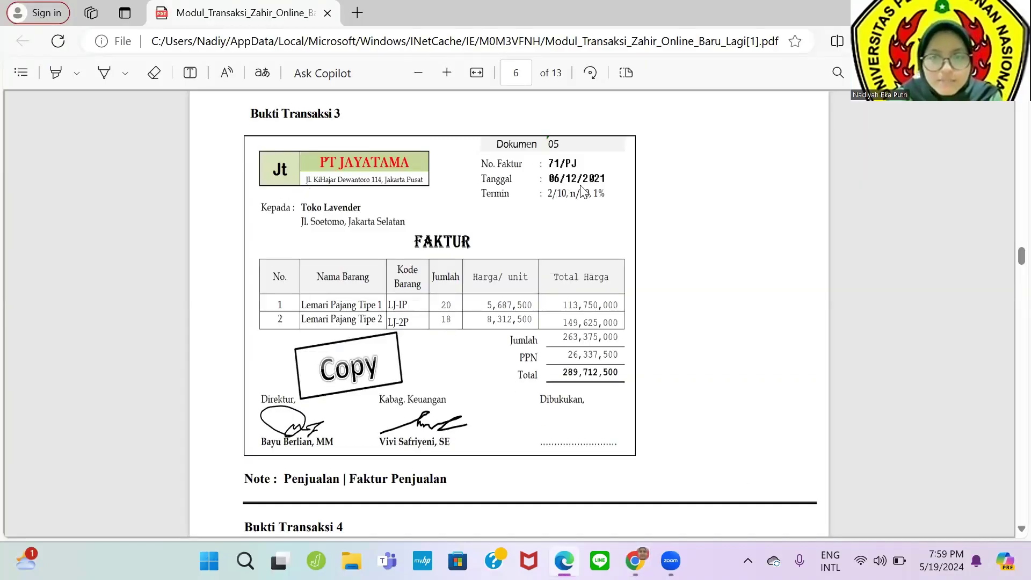
{"action": "key", "text": "alt+Tab"}
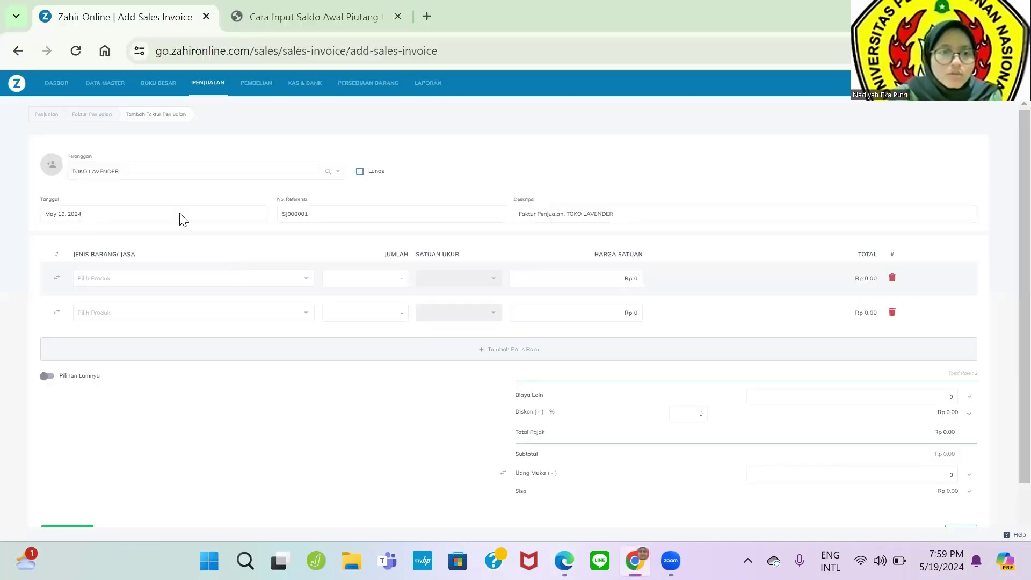
{"action": "left_click", "coordinate": [183, 214]}
{"action": "left_click", "coordinate": [477, 230]}
{"action": "left_click", "coordinate": [507, 266]}
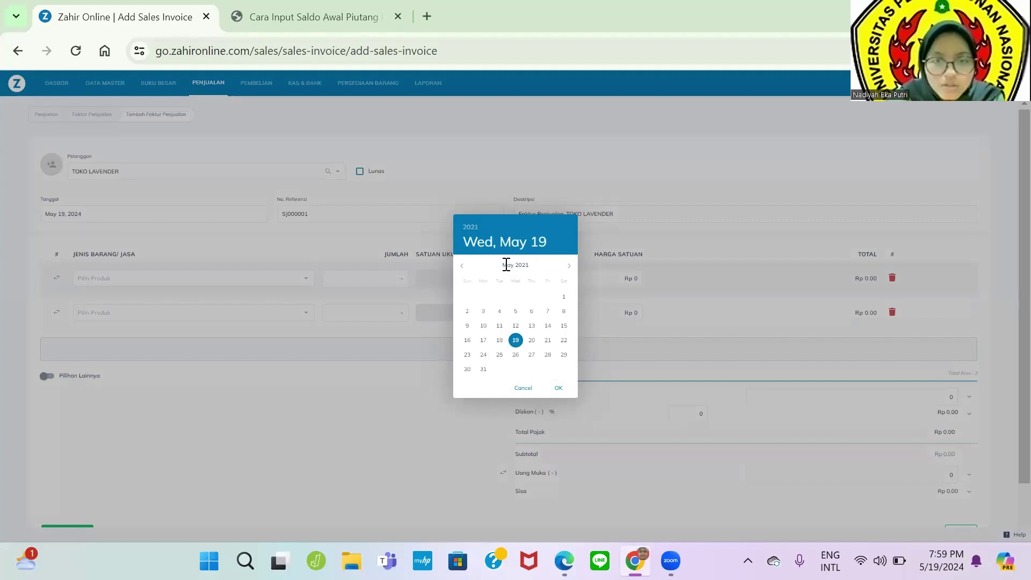
{"action": "left_click", "coordinate": [568, 266]}
{"action": "left_click", "coordinate": [569, 266]}
{"action": "left_click", "coordinate": [568, 266]}
{"action": "left_click", "coordinate": [568, 266]}
{"action": "left_click", "coordinate": [568, 266]}
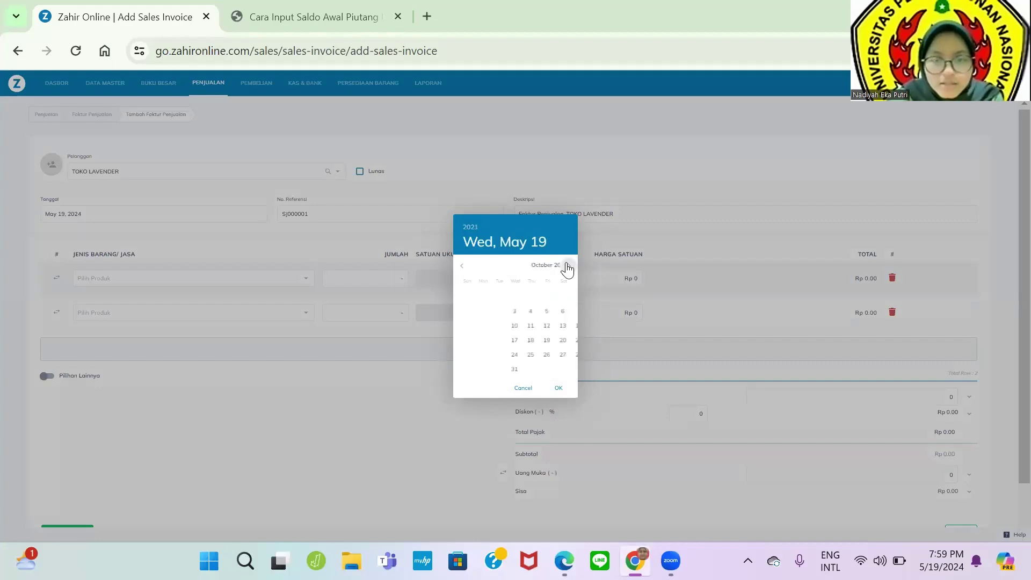
{"action": "left_click", "coordinate": [568, 266]}
{"action": "left_click", "coordinate": [568, 266]}
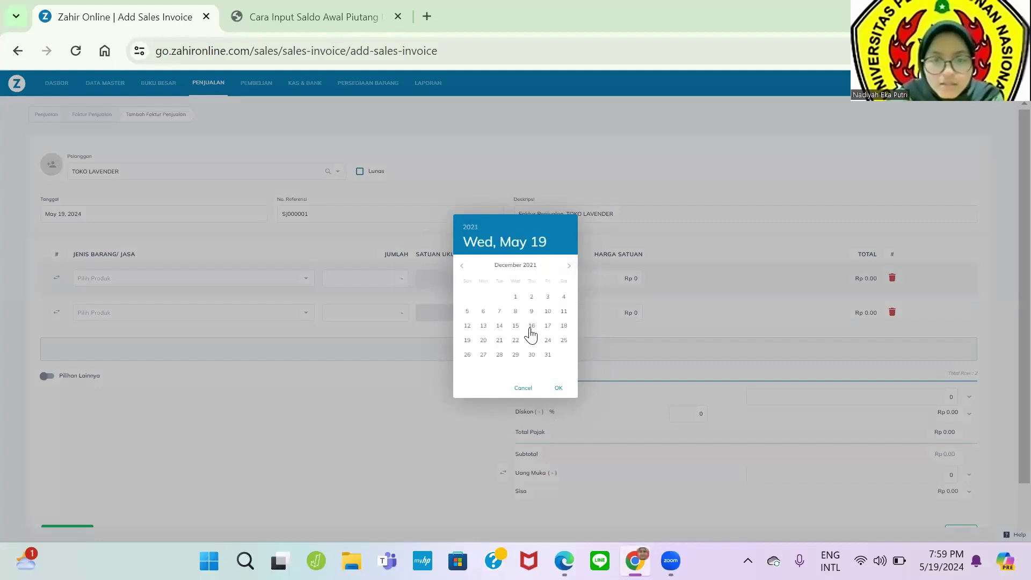
{"action": "left_click", "coordinate": [531, 329]}
{"action": "key", "text": "alt+Tab"}
{"action": "key", "text": "alt+Tab"}
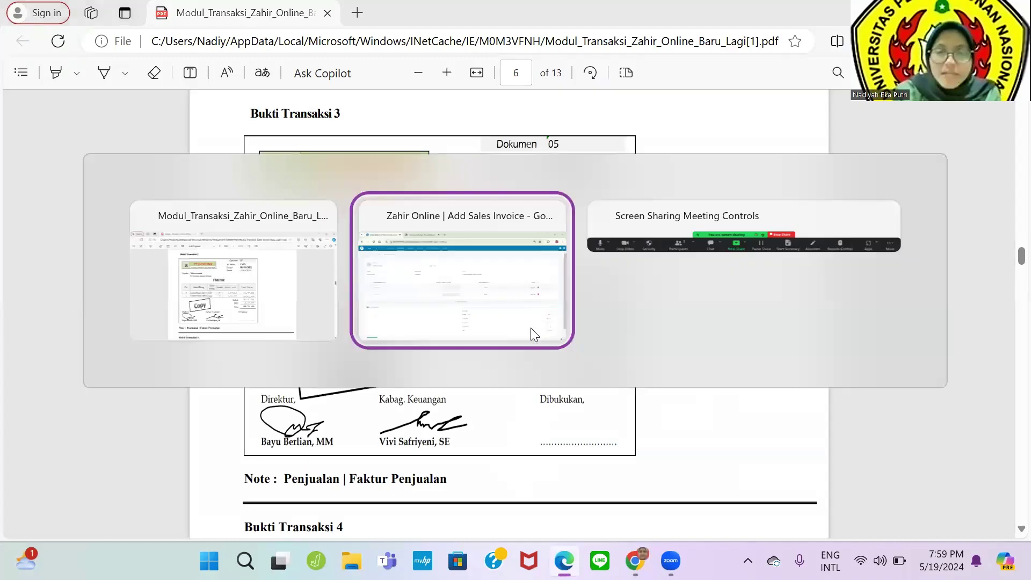
{"action": "left_click", "coordinate": [192, 217]}
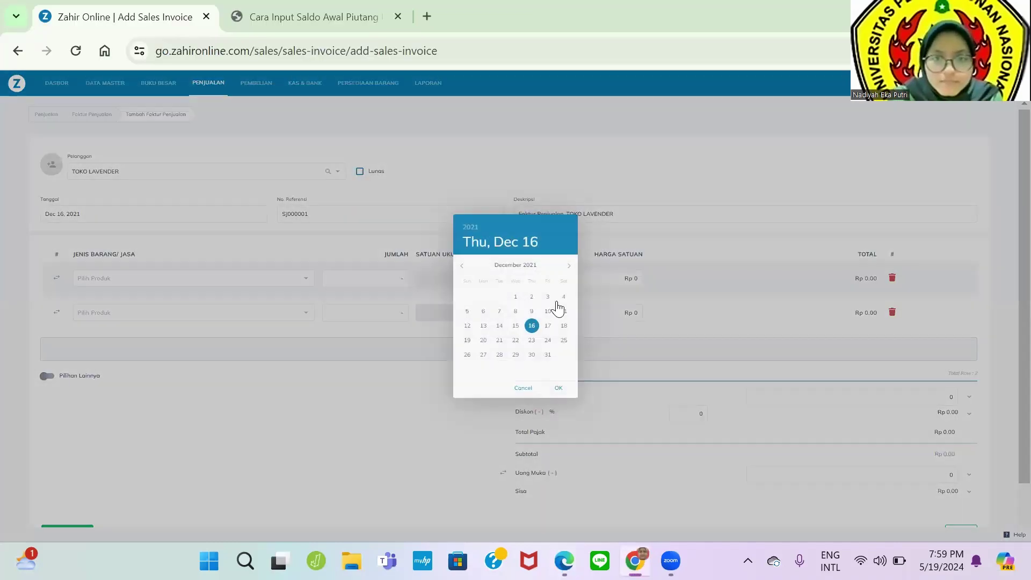
{"action": "left_click", "coordinate": [488, 312]}
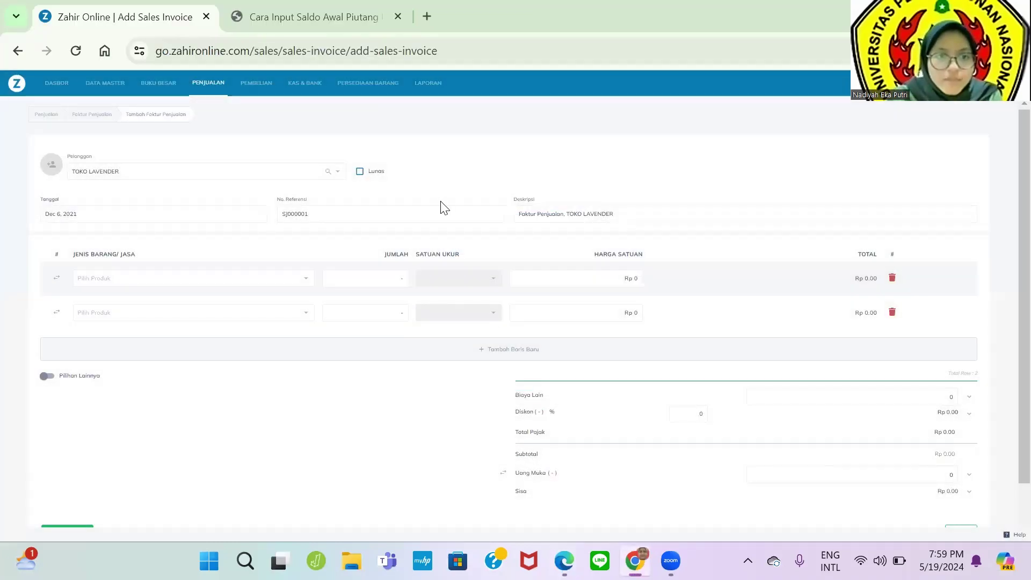
Step: Set the sales invoice's reference number to 71/PJ from Bukti Transaksi 3 and its description to "Faktur Penjualan, kepada TOKO LAVENDER"
{"action": "key", "text": "alt+Tab"}
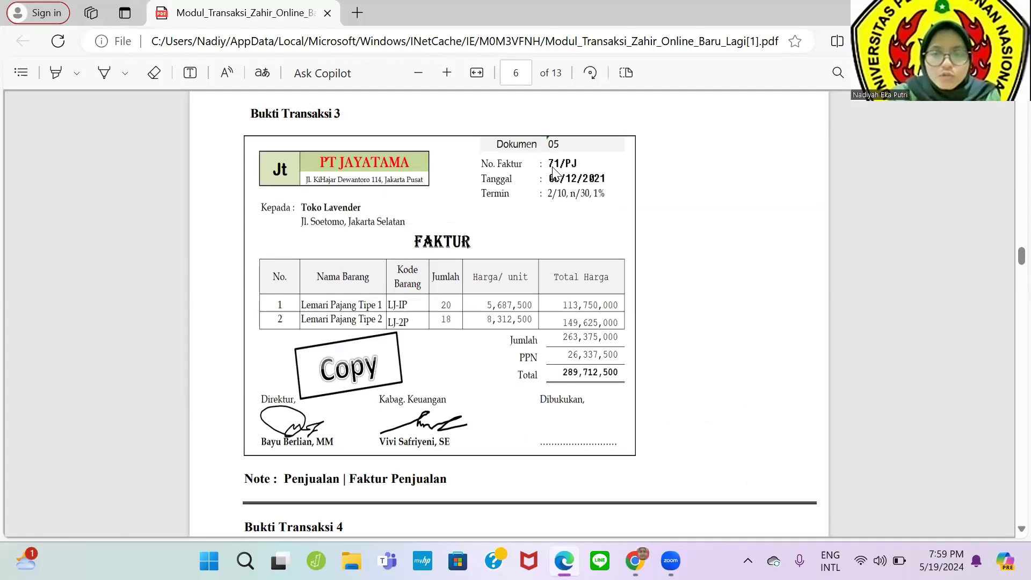
{"action": "key", "text": "alt+Tab"}
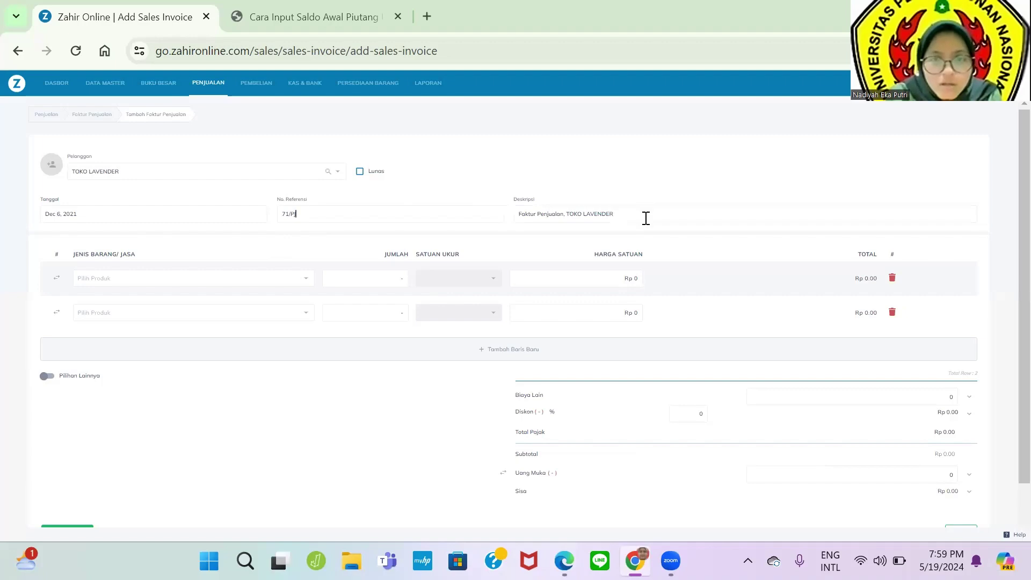
{"action": "key", "text": "alt+Tab"}
{"action": "key", "text": "alt+Tab"}
{"action": "type", "text": "J"}
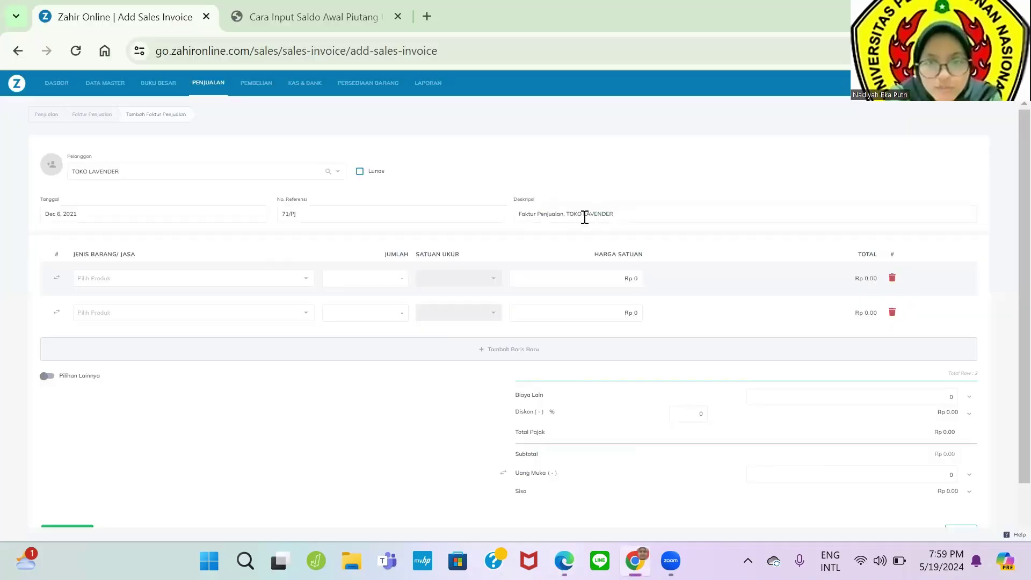
{"action": "type", "text": " kepada"}
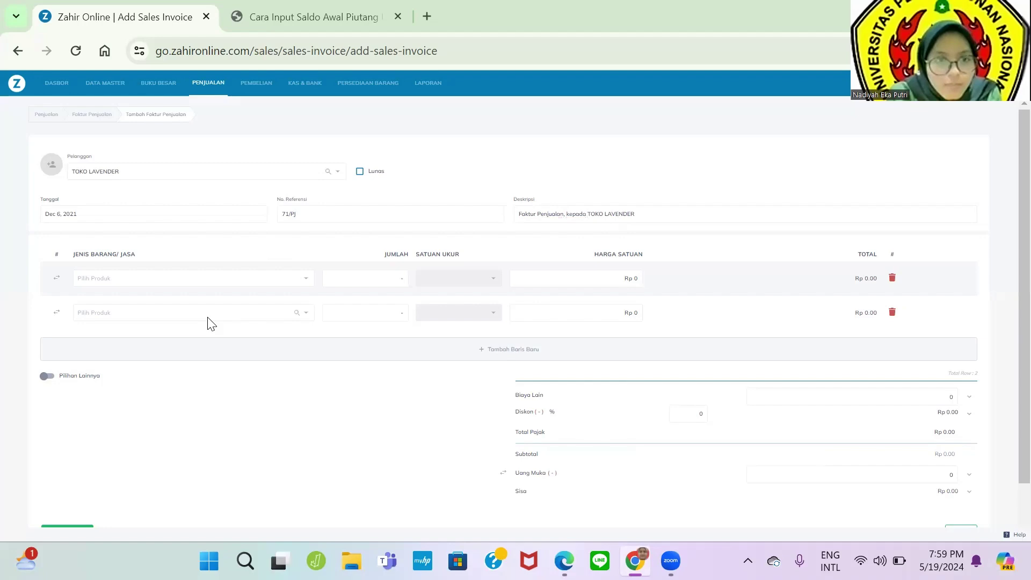
Step: Choose Lemari Pajang Tipe 1 as the product in the sales invoice's first row, following Bukti Transaksi 3
{"action": "key", "text": "alt+Tab"}
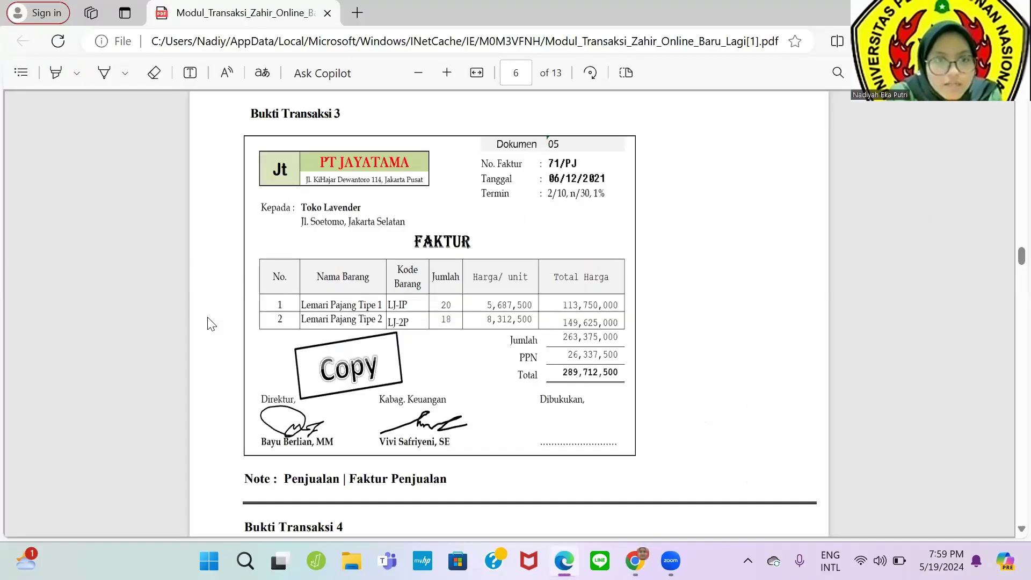
{"action": "key", "text": "alt+Tab"}
{"action": "left_click", "coordinate": [256, 282]}
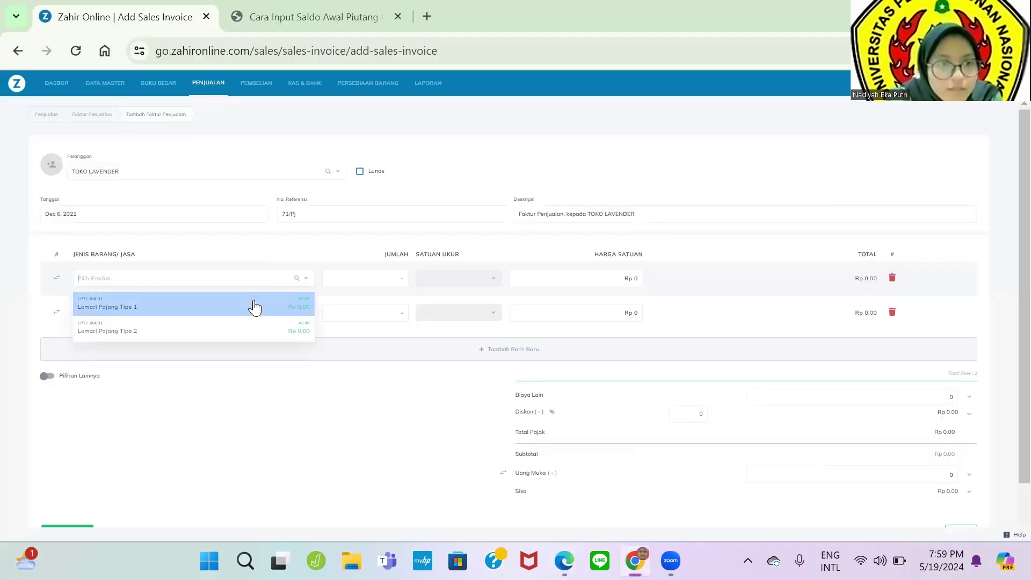
{"action": "left_click", "coordinate": [256, 302]}
Step: Set the Lemari Pajang Tipe 1 row's quantity to 20 and unit price to Rp 5,687,500, as listed on Bukti Transaksi 3
{"action": "key", "text": "alt+Tab"}
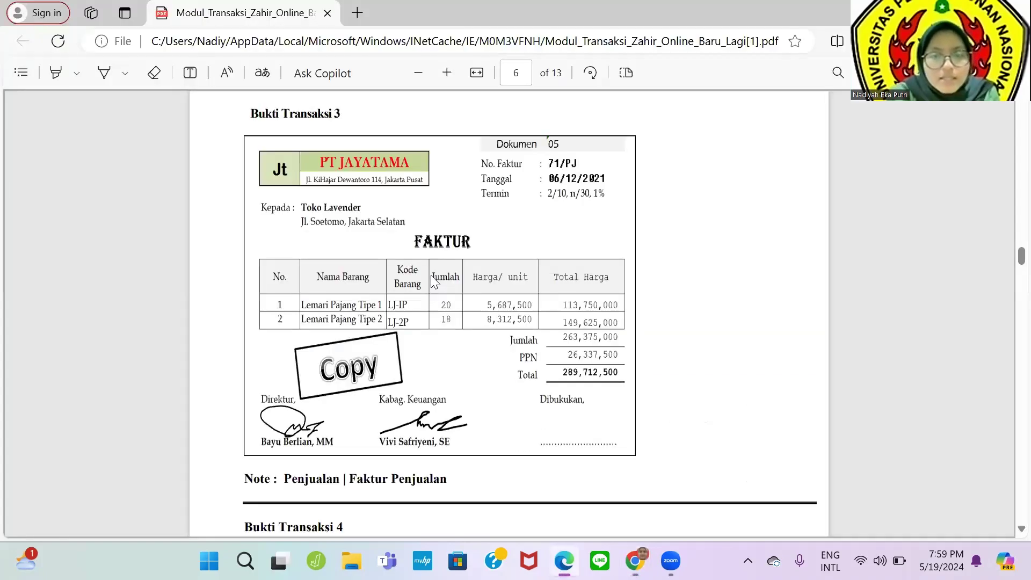
{"action": "key", "text": "alt+Tab"}
{"action": "left_click", "coordinate": [379, 284]}
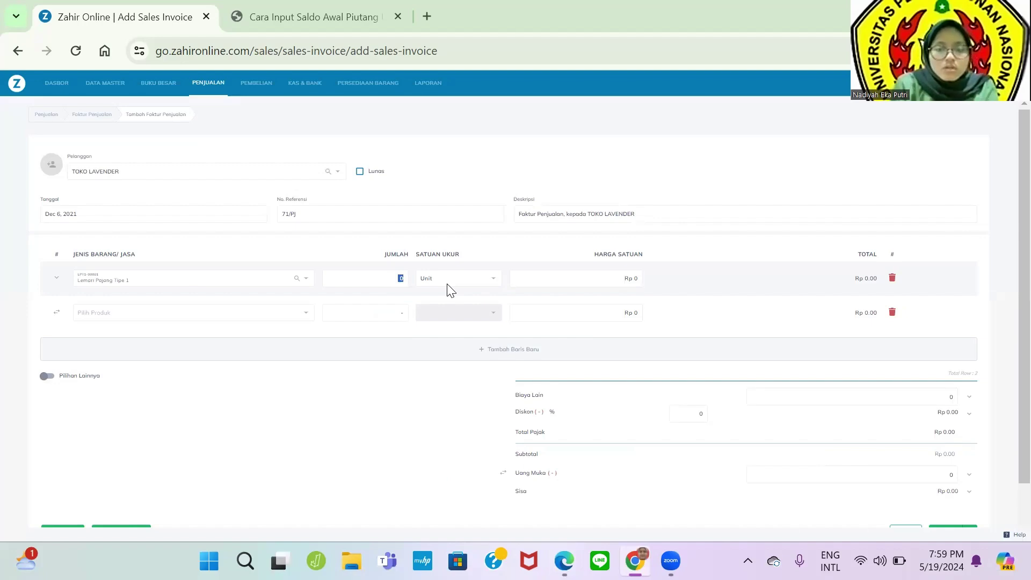
{"action": "key", "text": "alt+Tab"}
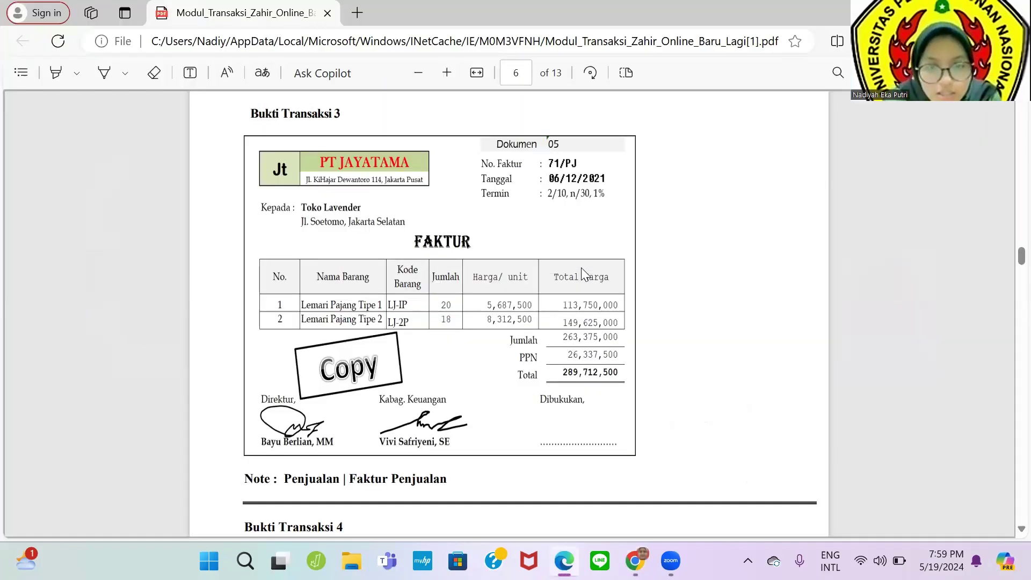
{"action": "key", "text": "alt+Tab"}
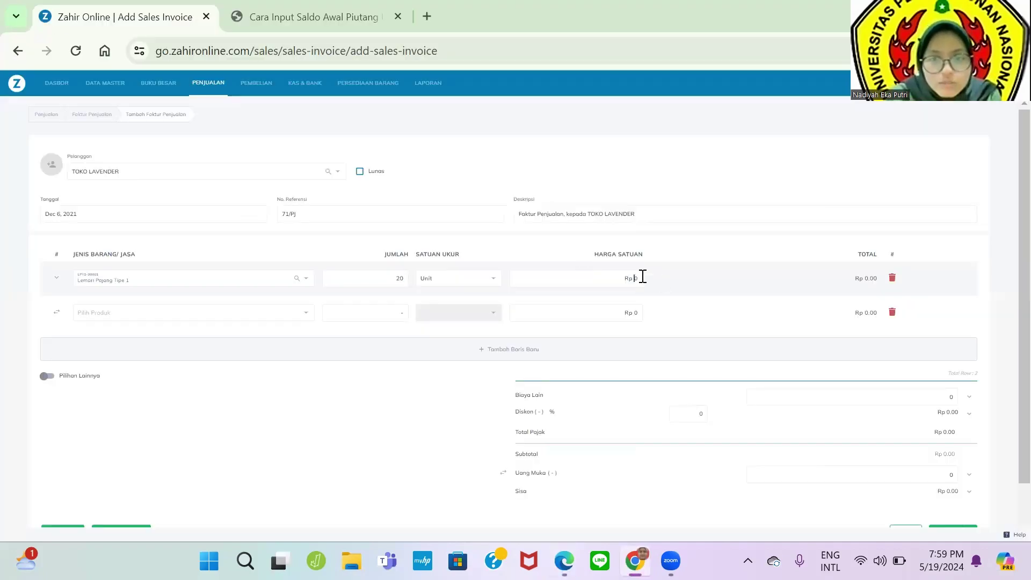
{"action": "left_click", "coordinate": [640, 277]}
{"action": "type", "text": "5687500"}
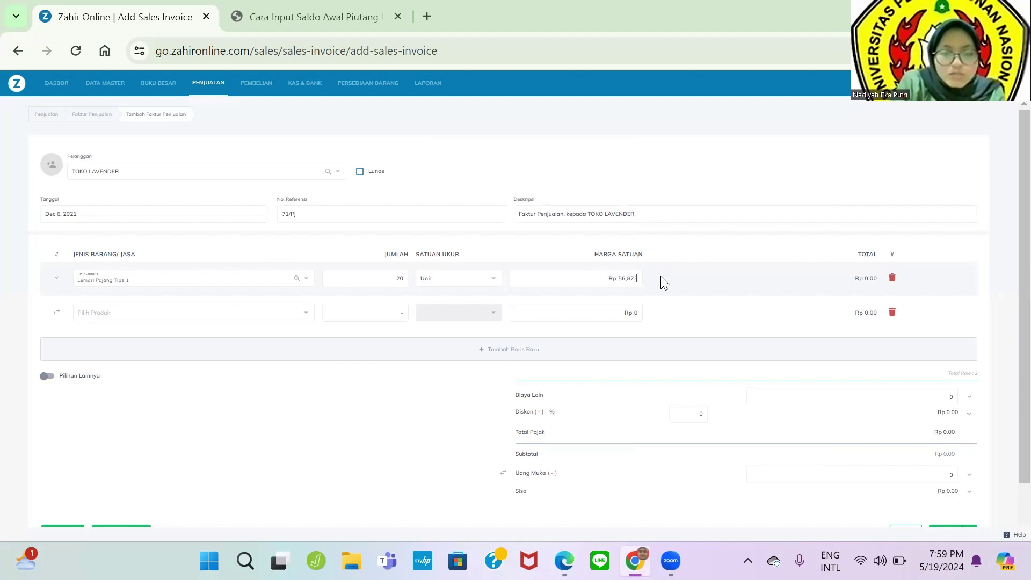
Step: Check the Lemari Pajang Tipe 1 price against Bukti Transaksi 3 and expand that row's discount and tax details
{"action": "key", "text": "alt+Tab"}
{"action": "key", "text": "alt+Tab"}
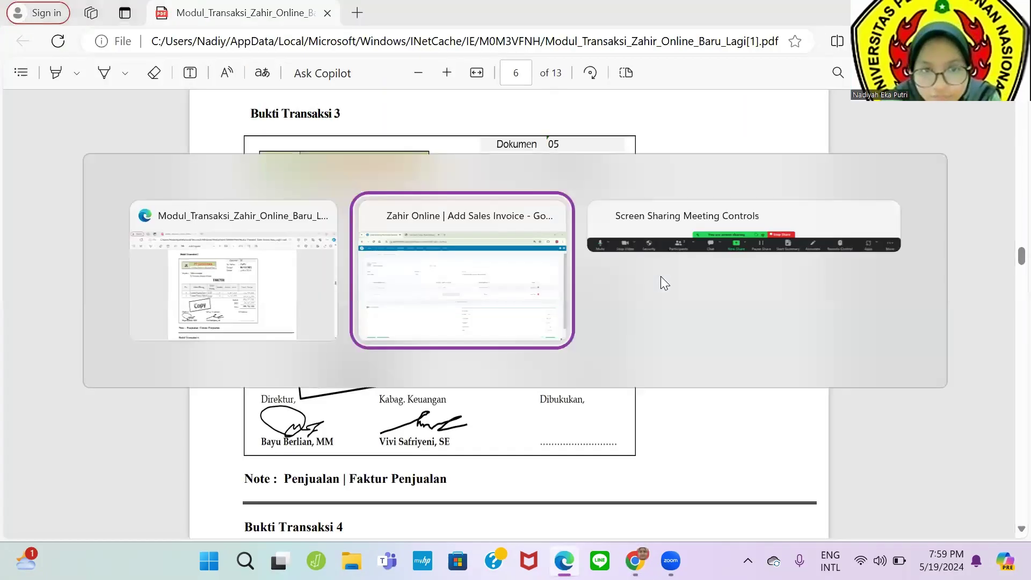
{"action": "left_click", "coordinate": [63, 288]}
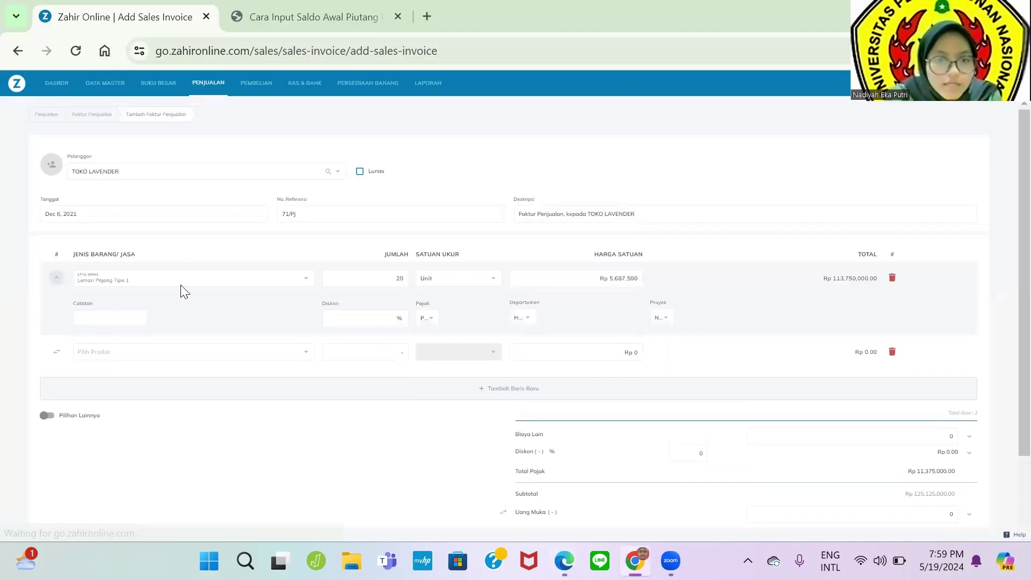
Step: Choose Lemari Pajang Tipe 2 as the product in the sales invoice's second row, following Bukti Transaksi 3
{"action": "key", "text": "alt+Tab"}
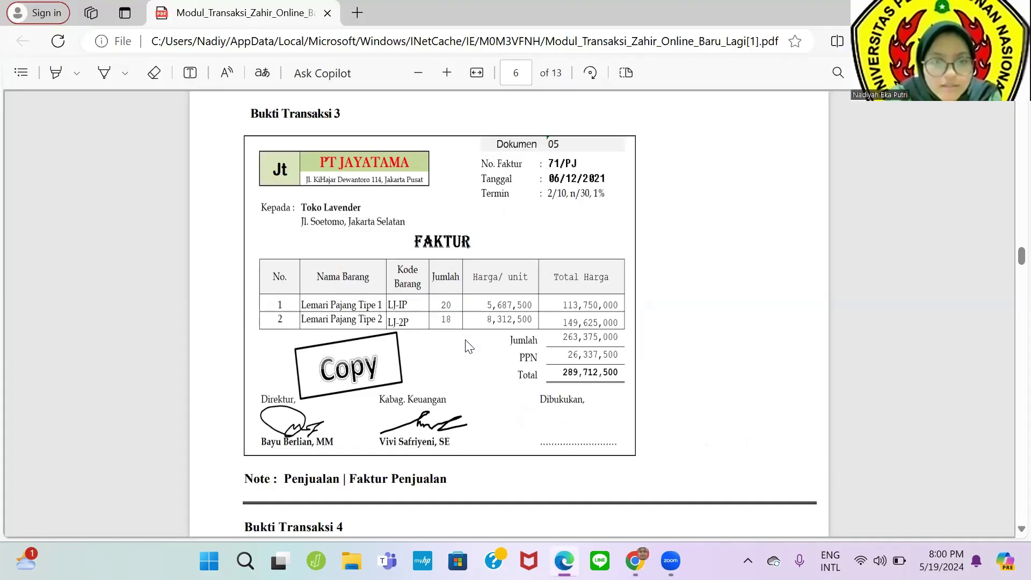
{"action": "key", "text": "alt+Tab"}
{"action": "scroll", "coordinate": [507, 300], "scroll_direction": "down", "scroll_amount": 2}
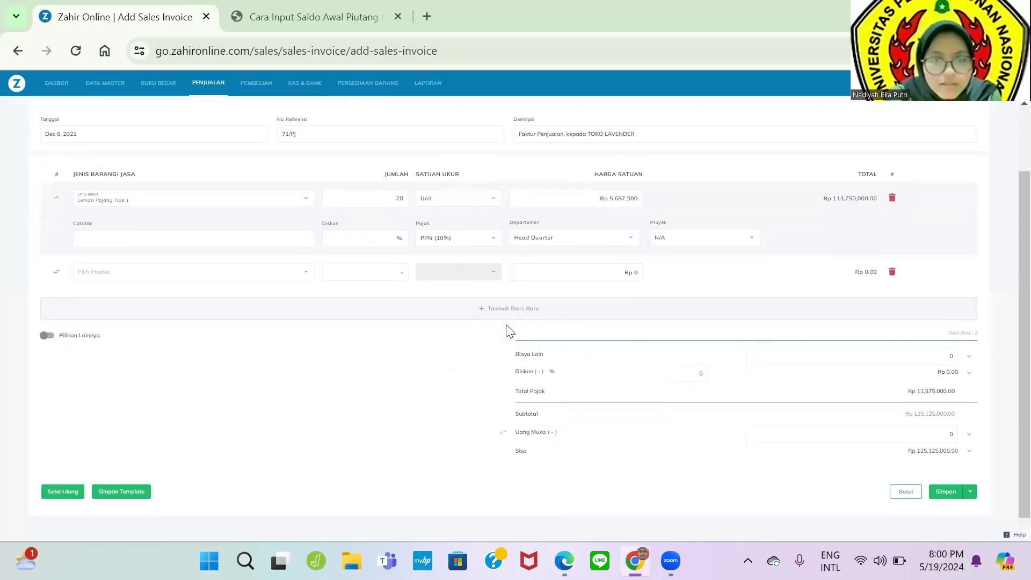
{"action": "left_click", "coordinate": [143, 275]}
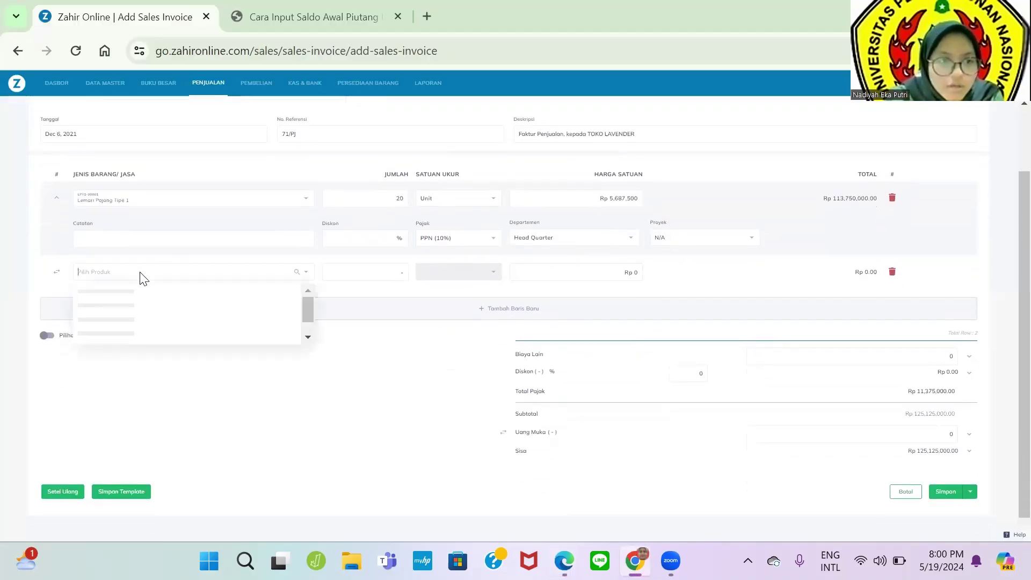
{"action": "left_click", "coordinate": [183, 321]}
Step: Set the Lemari Pajang Tipe 2 row's quantity to 18 and unit price to Rp 8,312,500, as listed on Bukti Transaksi 3
{"action": "left_click", "coordinate": [354, 274]}
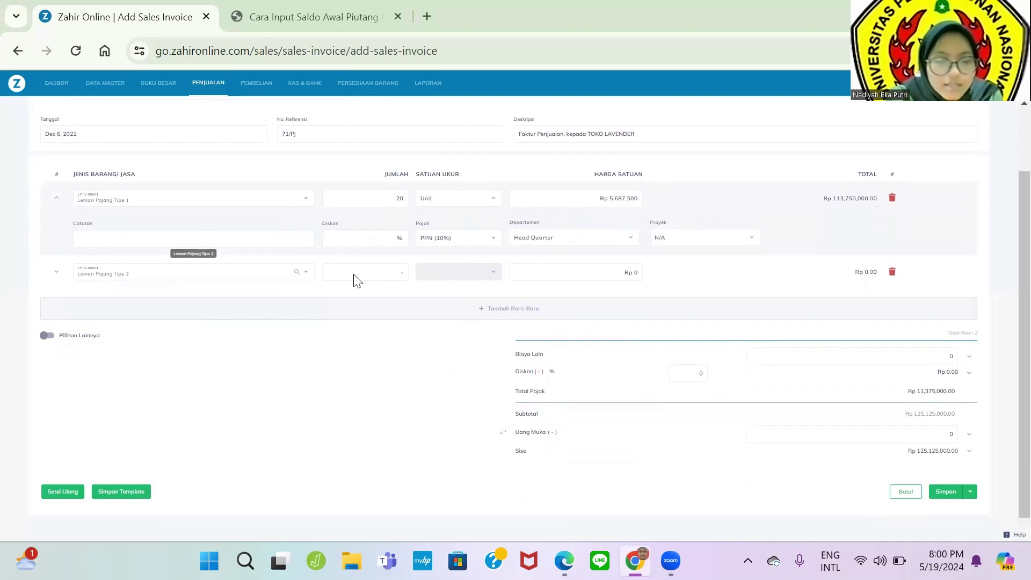
{"action": "key", "text": "alt+Tab"}
{"action": "key", "text": "alt+Tab"}
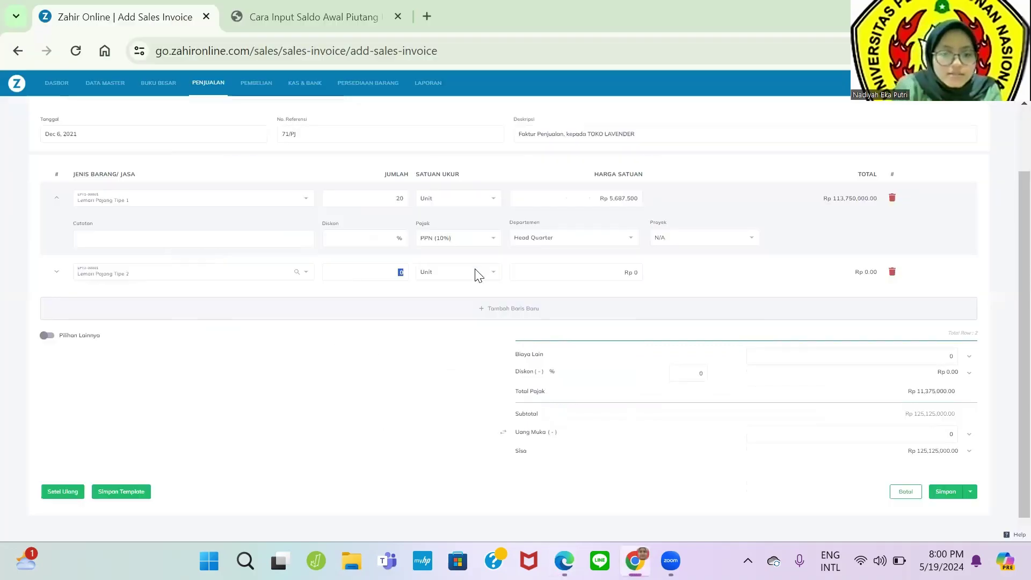
{"action": "type", "text": "10"}
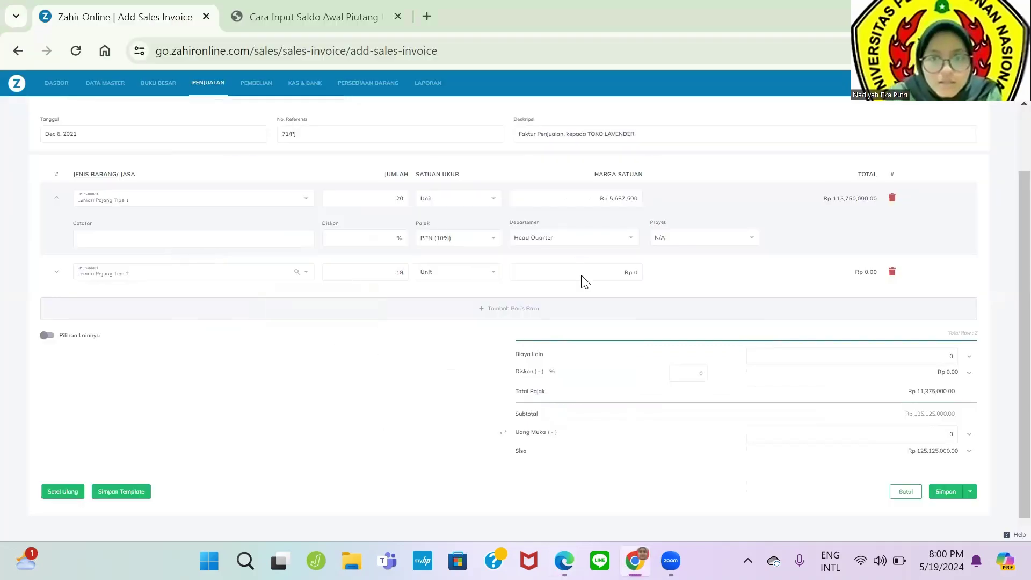
{"action": "key", "text": "alt+Tab"}
{"action": "key", "text": "alt+Tab"}
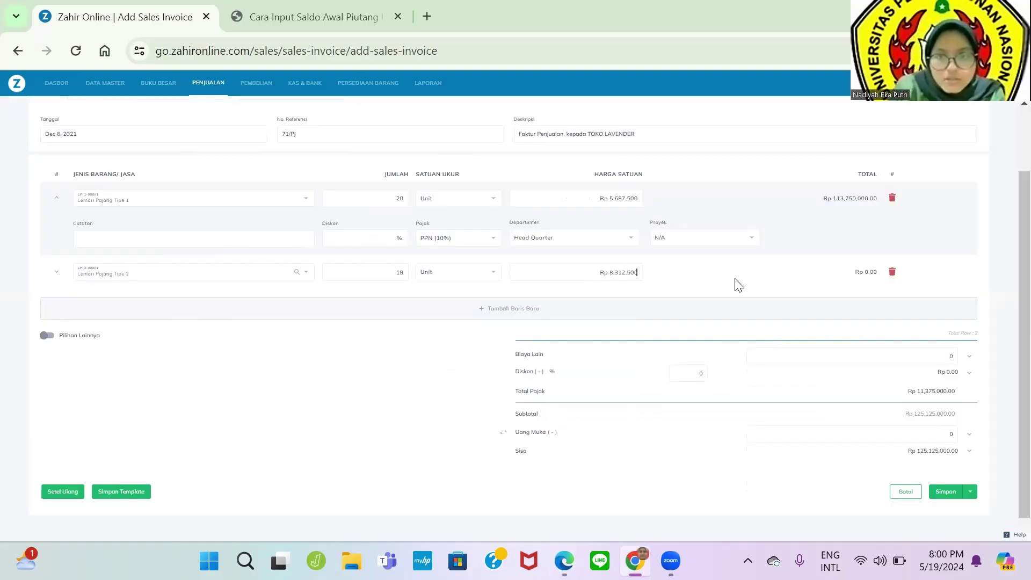
{"action": "key", "text": "alt+Tab"}
{"action": "key", "text": "alt+Tab"}
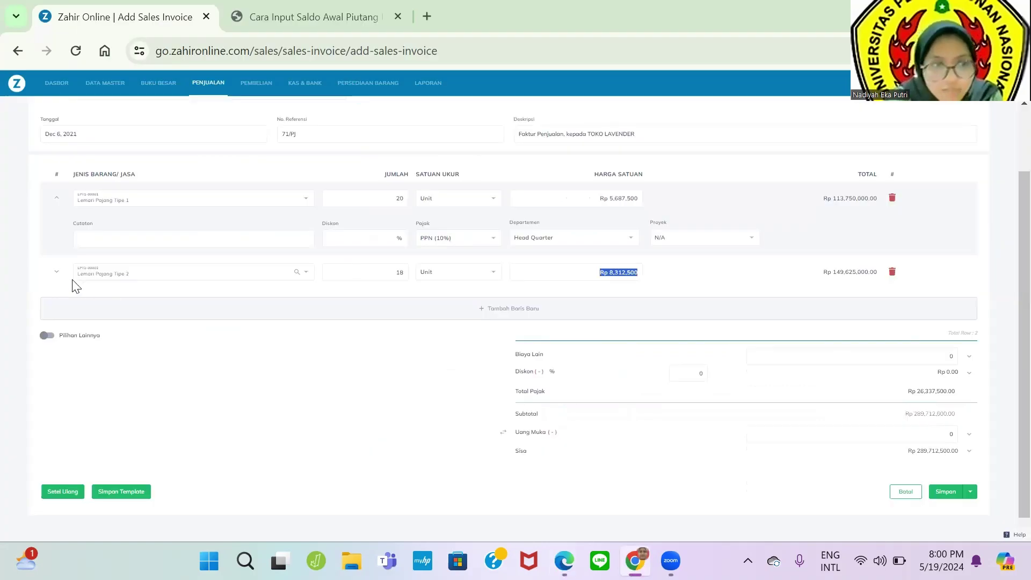
{"action": "type", "text": "8312500"}
Step: Expand the Lemari Pajang Tipe 2 row's details and check its tax against Bukti Transaksi 3 in the PDF module
{"action": "left_click", "coordinate": [59, 277]}
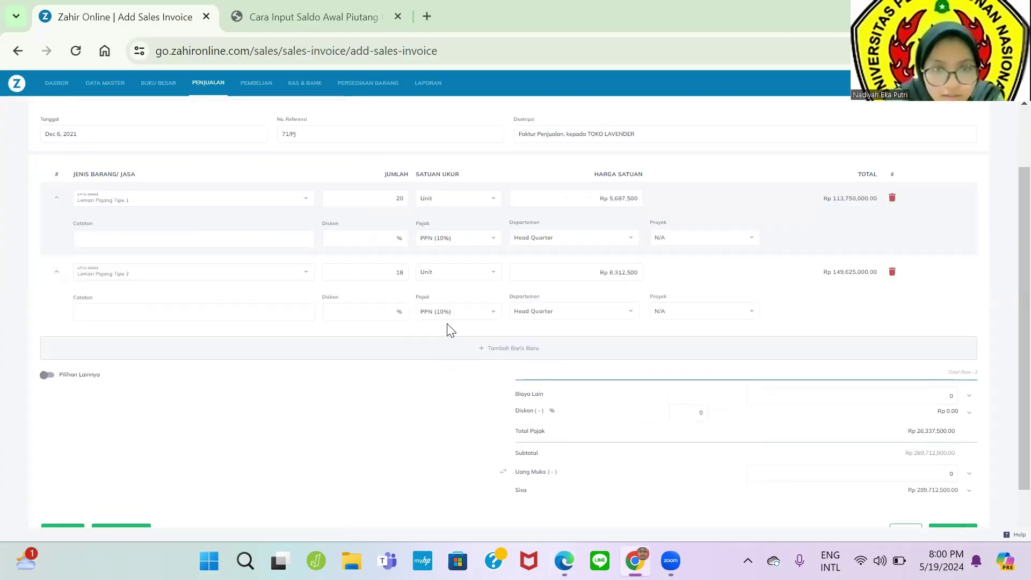
{"action": "scroll", "coordinate": [446, 327], "scroll_direction": "down", "scroll_amount": 1}
{"action": "key", "text": "alt+Tab"}
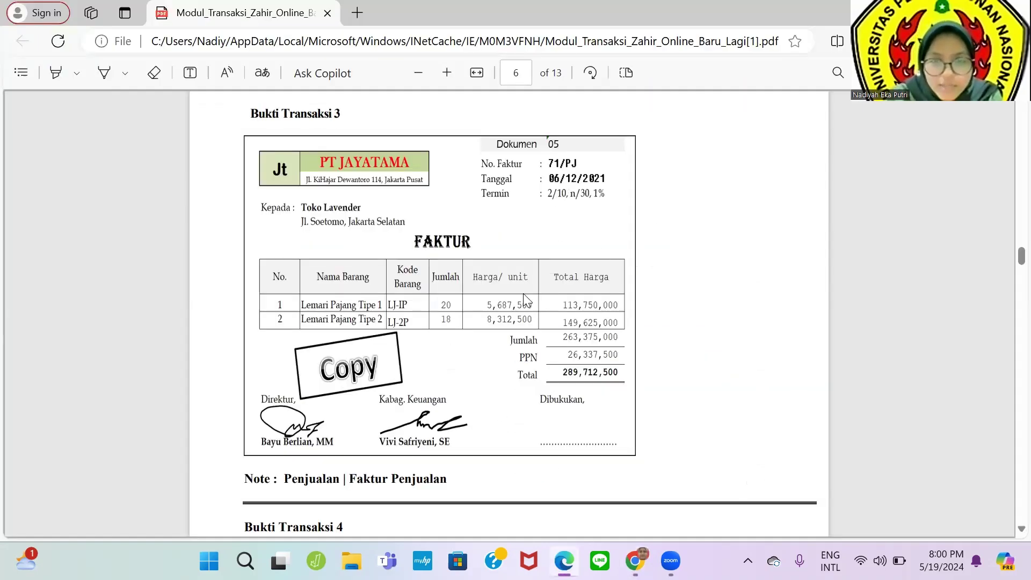
{"action": "key", "text": "alt+Tab"}
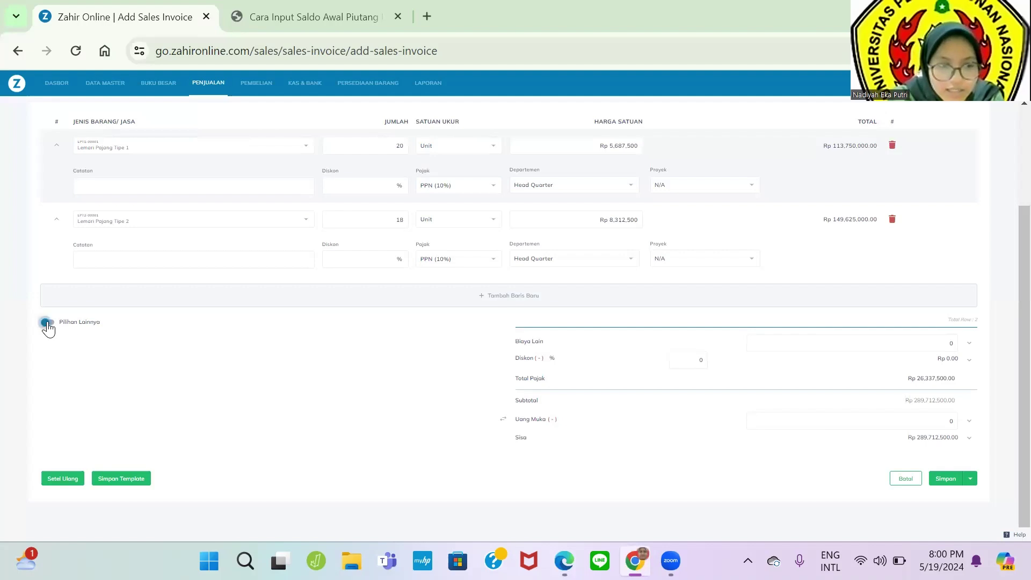
Step: Turn on the invoice's additional options and expand the payment terms to compare them with the terms on Bukti Transaksi 3
{"action": "left_click", "coordinate": [47, 323]}
{"action": "scroll", "coordinate": [202, 326], "scroll_direction": "down", "scroll_amount": 3}
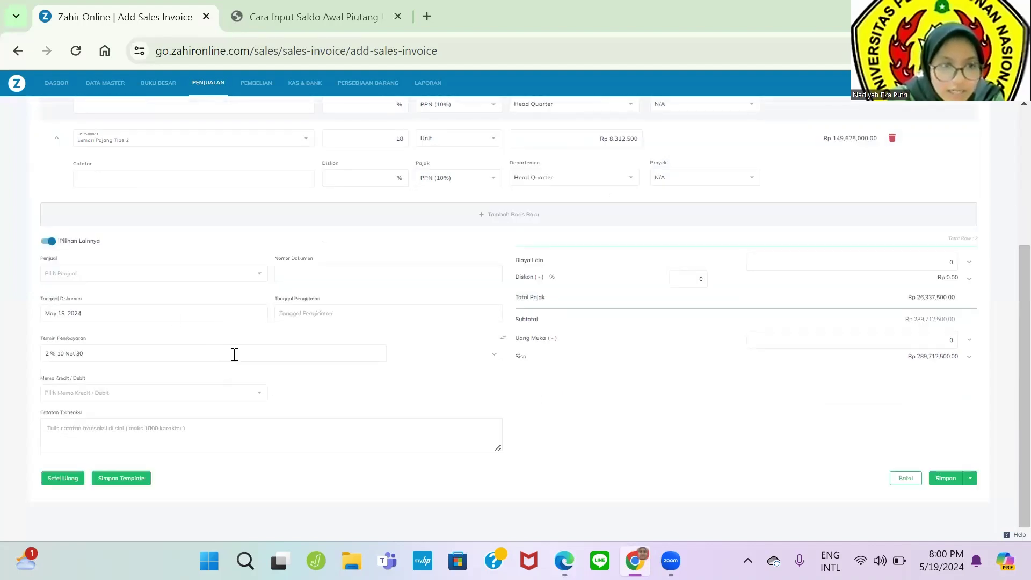
{"action": "left_click", "coordinate": [494, 355]}
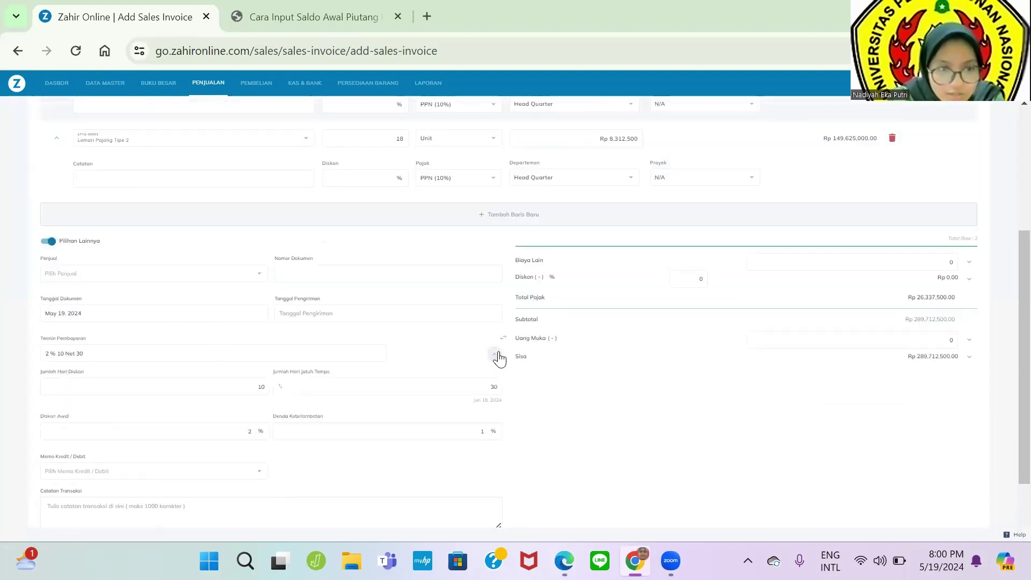
{"action": "scroll", "coordinate": [498, 357], "scroll_direction": "down", "scroll_amount": 2}
{"action": "scroll", "coordinate": [655, 277], "scroll_direction": "up", "scroll_amount": 2}
{"action": "key", "text": "alt+Tab"}
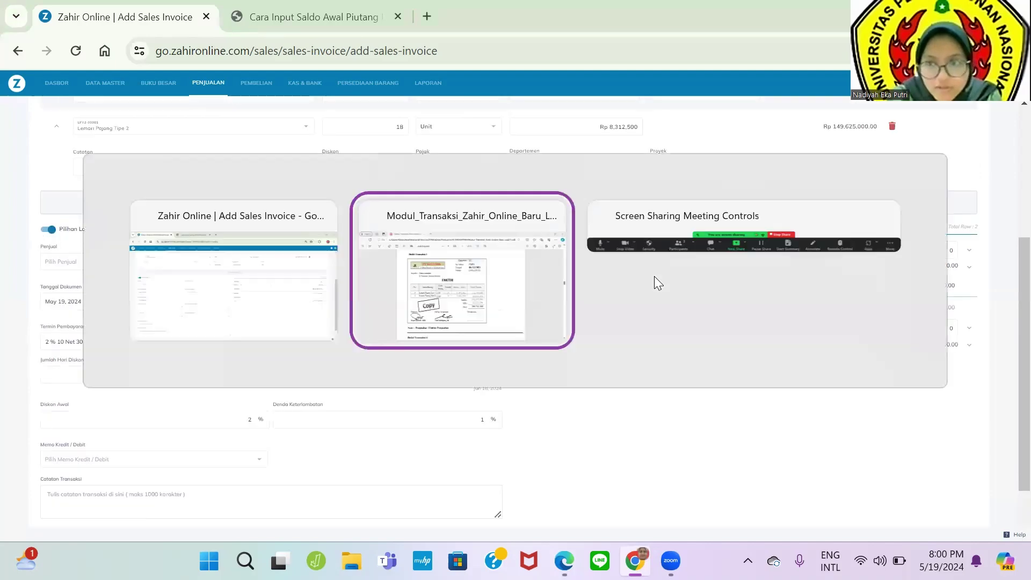
{"action": "key", "text": "alt+Tab"}
{"action": "scroll", "coordinate": [655, 277], "scroll_direction": "up", "scroll_amount": 1}
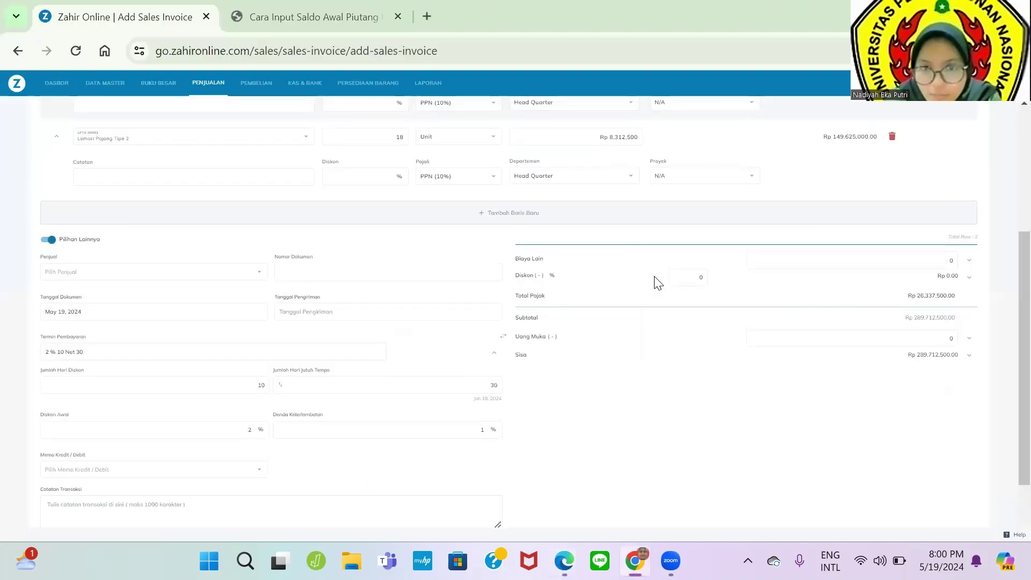
{"action": "key", "text": "alt+Tab"}
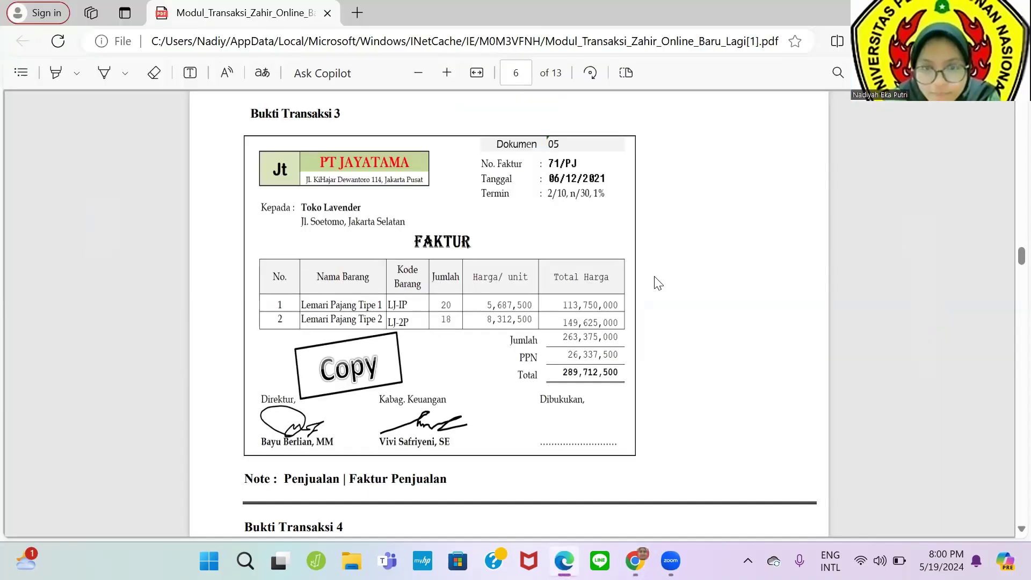
{"action": "key", "text": "alt+Tab"}
Step: Compare the invoice's tax and total with Bukti Transaksi 3 and save the sales invoice to Toko Lavender
{"action": "scroll", "coordinate": [965, 371], "scroll_direction": "up", "scroll_amount": 1}
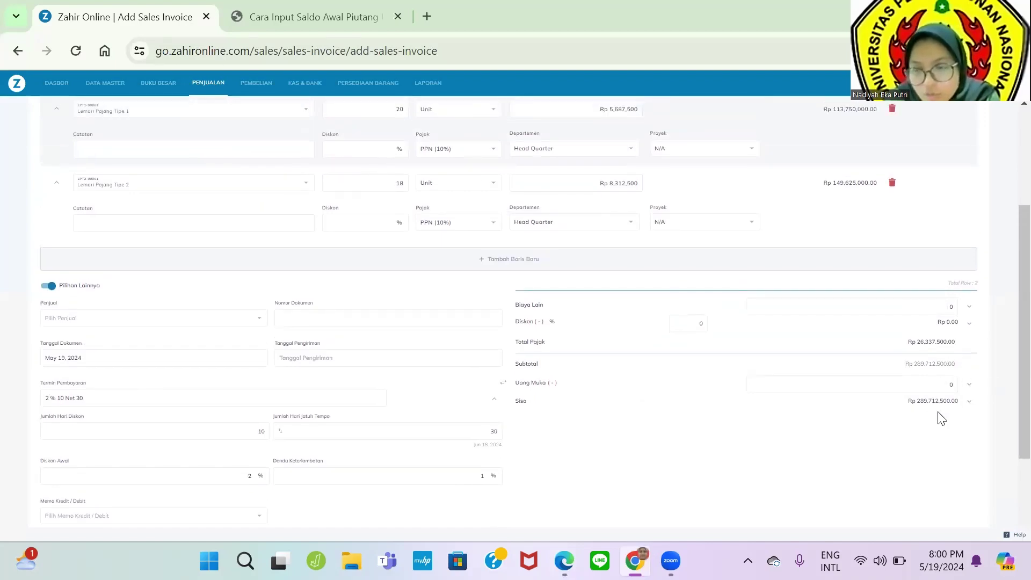
{"action": "key", "text": "alt+Tab"}
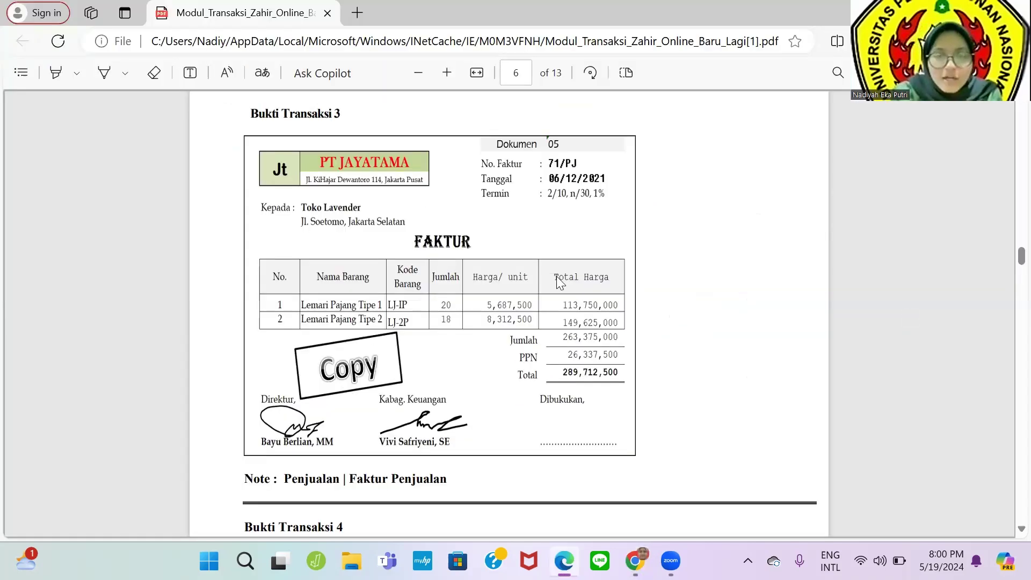
{"action": "key", "text": "alt+Tab"}
{"action": "scroll", "coordinate": [963, 370], "scroll_direction": "down", "scroll_amount": 1}
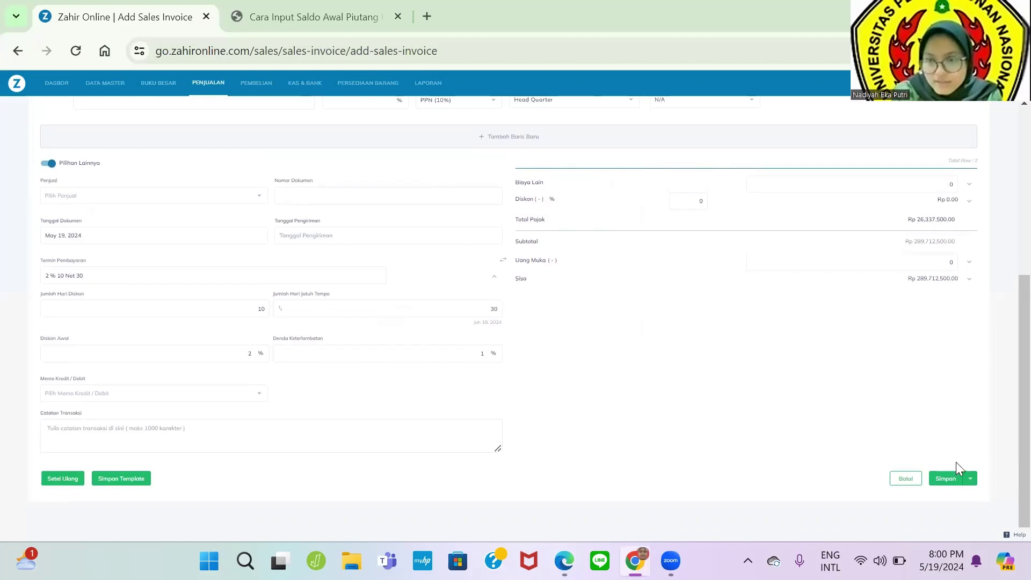
{"action": "left_click", "coordinate": [945, 477]}
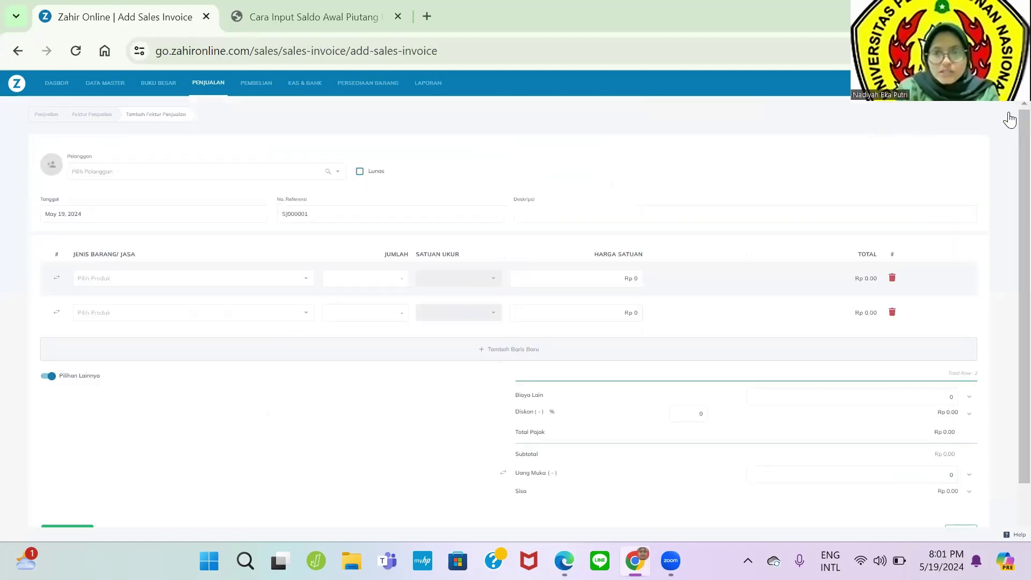
Step: Consult Bukti Transaksi 4 in the PDF module, and start a new Pembayaran Piutang Usaha in Zahir Online
{"action": "key", "text": "alt+Tab"}
{"action": "scroll", "coordinate": [682, 276], "scroll_direction": "down", "scroll_amount": 5}
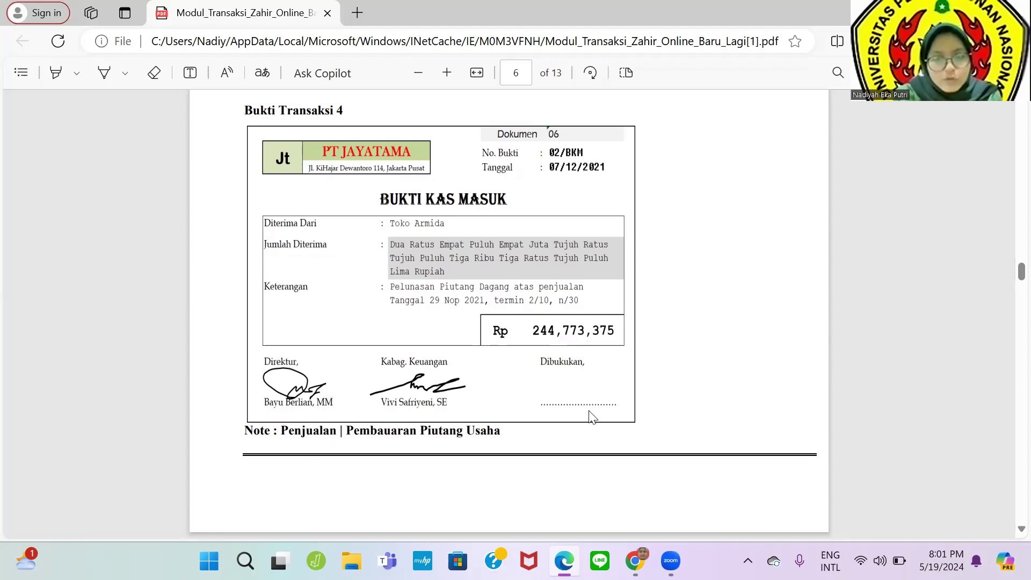
{"action": "key", "text": "alt+Tab"}
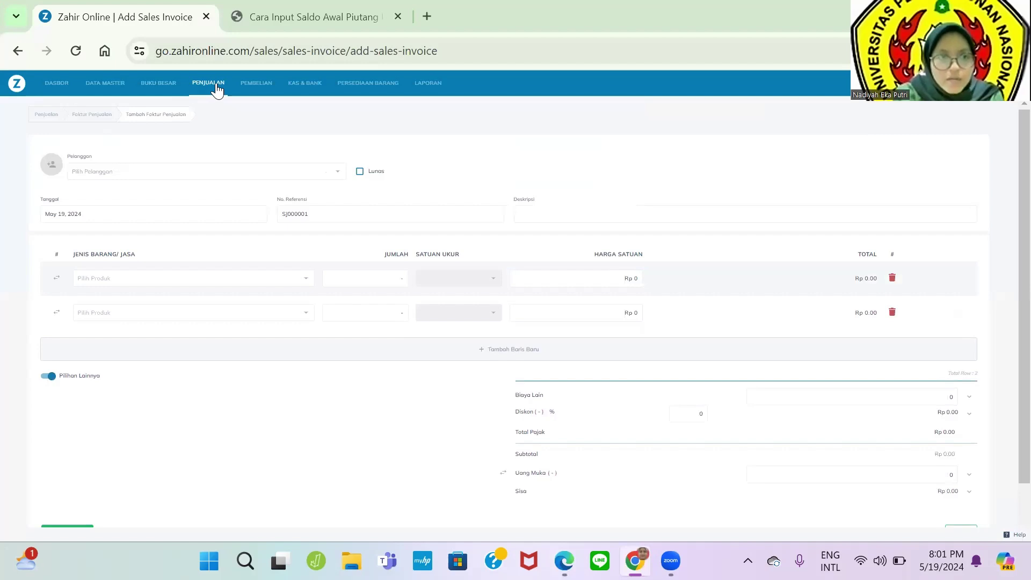
{"action": "left_click", "coordinate": [213, 85]}
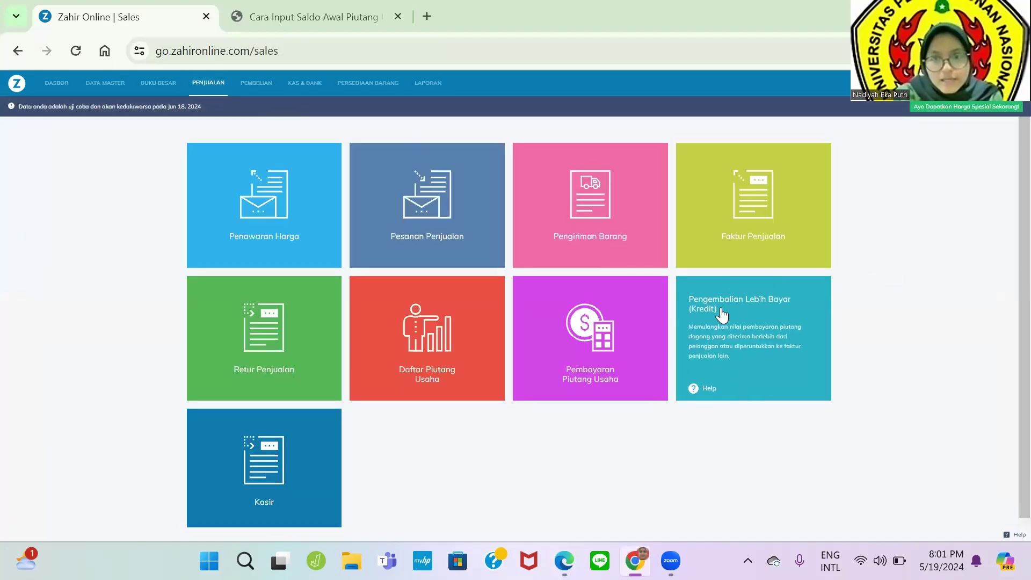
{"action": "left_click", "coordinate": [589, 337]}
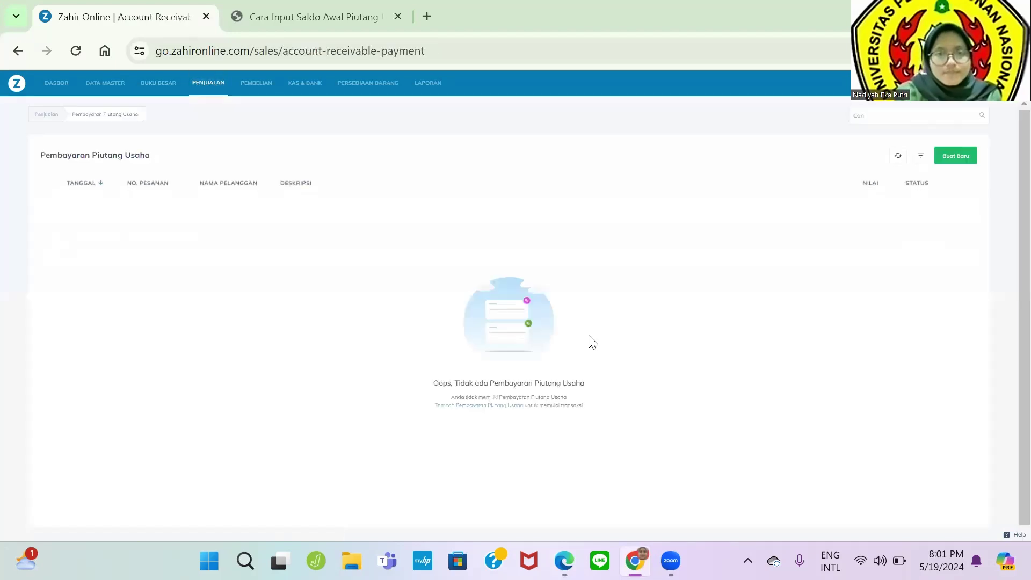
{"action": "left_click", "coordinate": [950, 161]}
Step: Check the payer in the PDF voucher and choose TOKO ARMIDA as the payment's customer in Zahir Online
{"action": "left_click", "coordinate": [283, 181]}
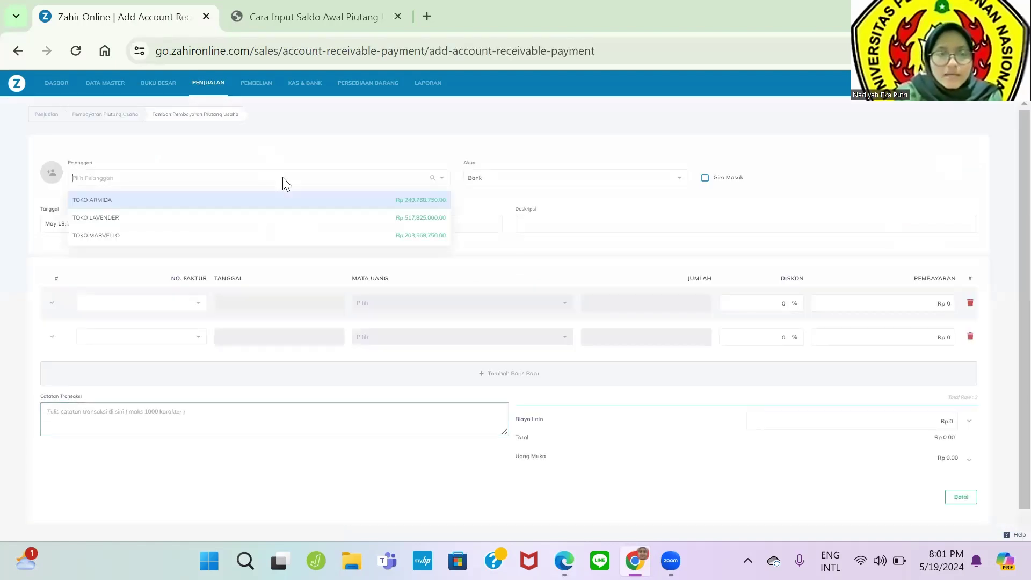
{"action": "key", "text": "alt+Tab"}
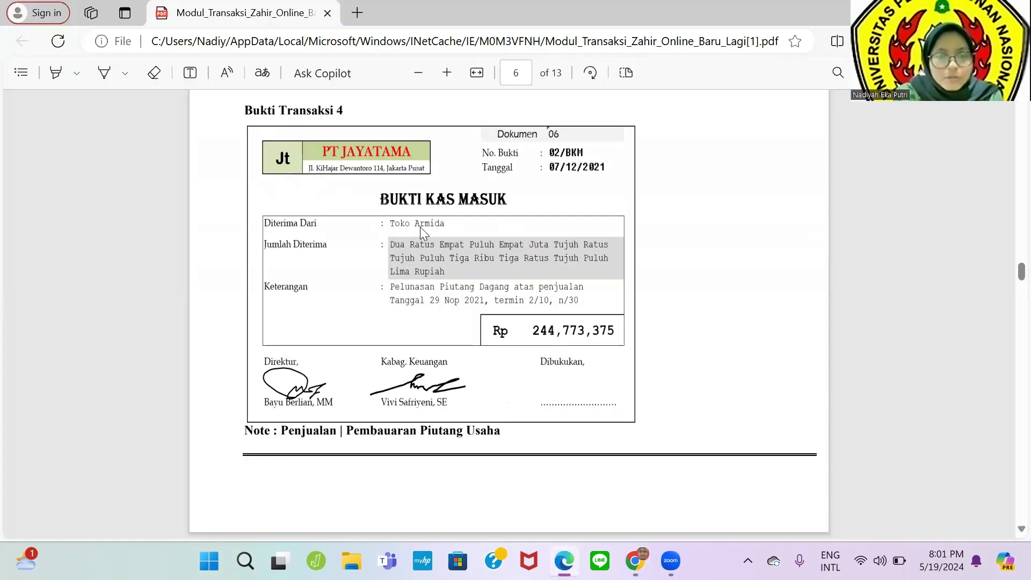
{"action": "key", "text": "alt+Tab"}
{"action": "left_click", "coordinate": [362, 181]}
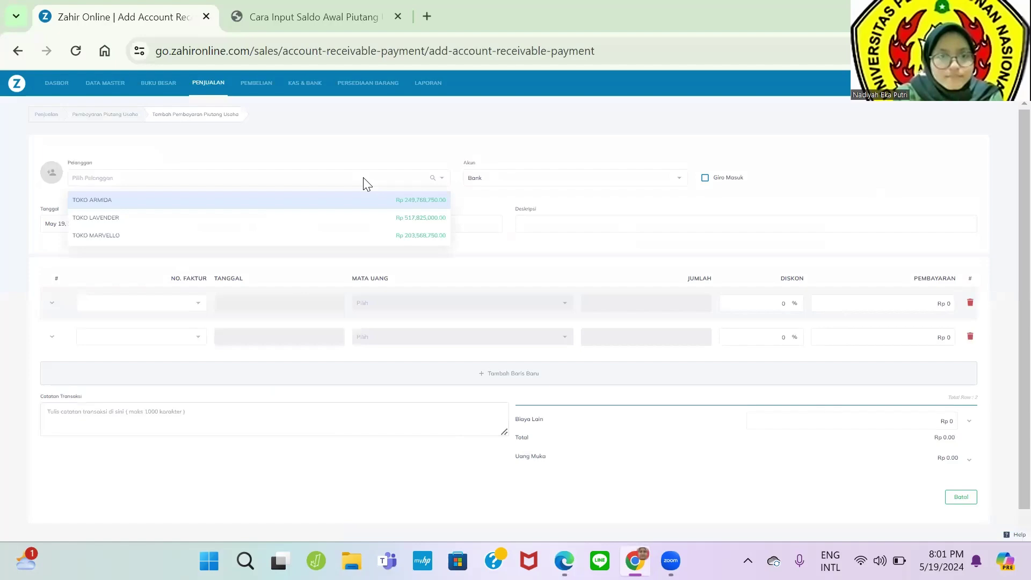
{"action": "left_click", "coordinate": [360, 207]}
Step: Check the voucher date in the PDF and set the receivable payment's date to Oct 7, 2021
{"action": "key", "text": "alt+Tab"}
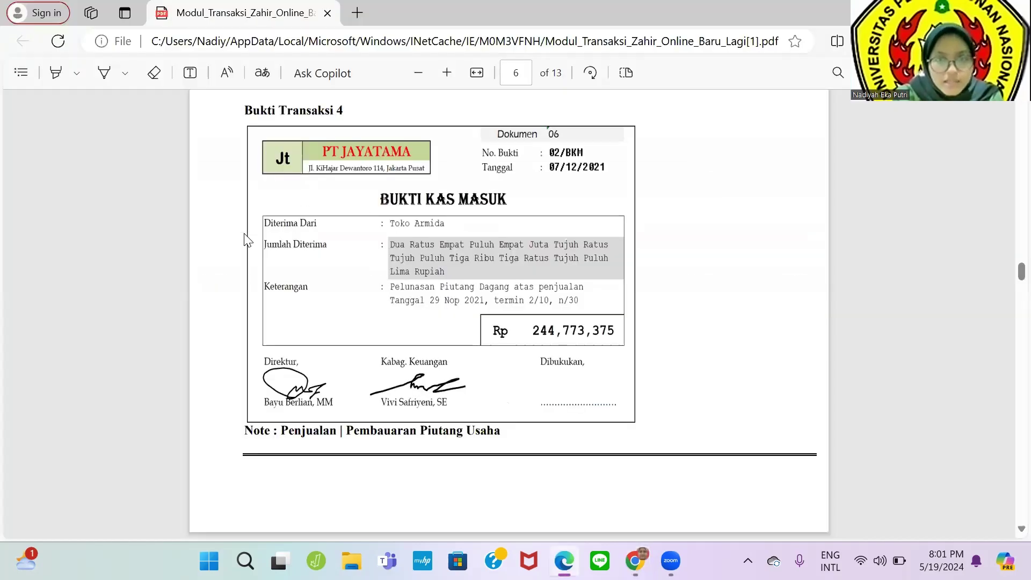
{"action": "key", "text": "alt+Tab"}
{"action": "left_click", "coordinate": [234, 225]}
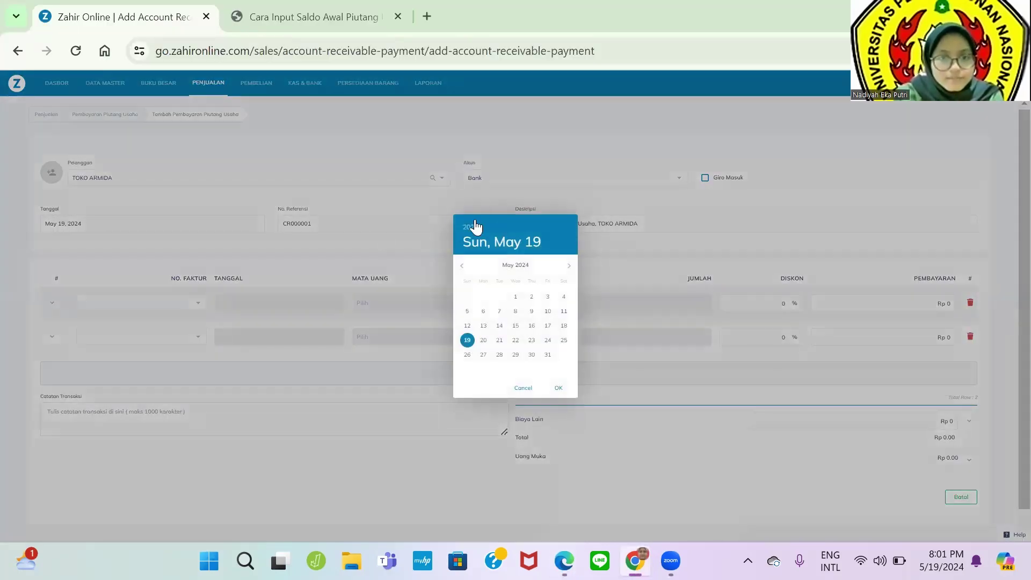
{"action": "left_click", "coordinate": [475, 225]}
{"action": "left_click", "coordinate": [507, 266]}
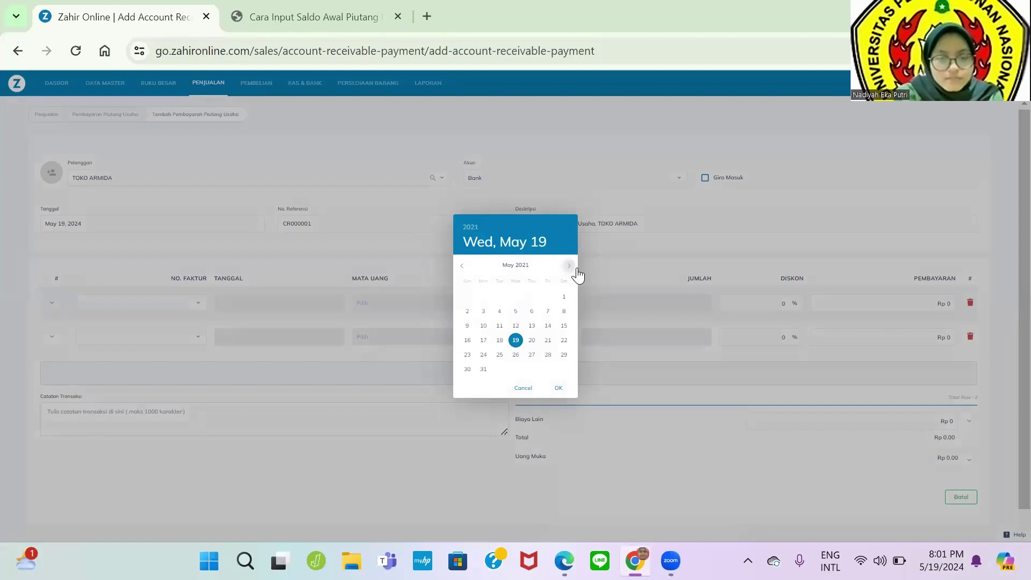
{"action": "left_click", "coordinate": [574, 267]}
{"action": "left_click", "coordinate": [573, 267]}
{"action": "left_click", "coordinate": [574, 267]}
{"action": "left_click", "coordinate": [574, 267]}
{"action": "left_click", "coordinate": [574, 267]}
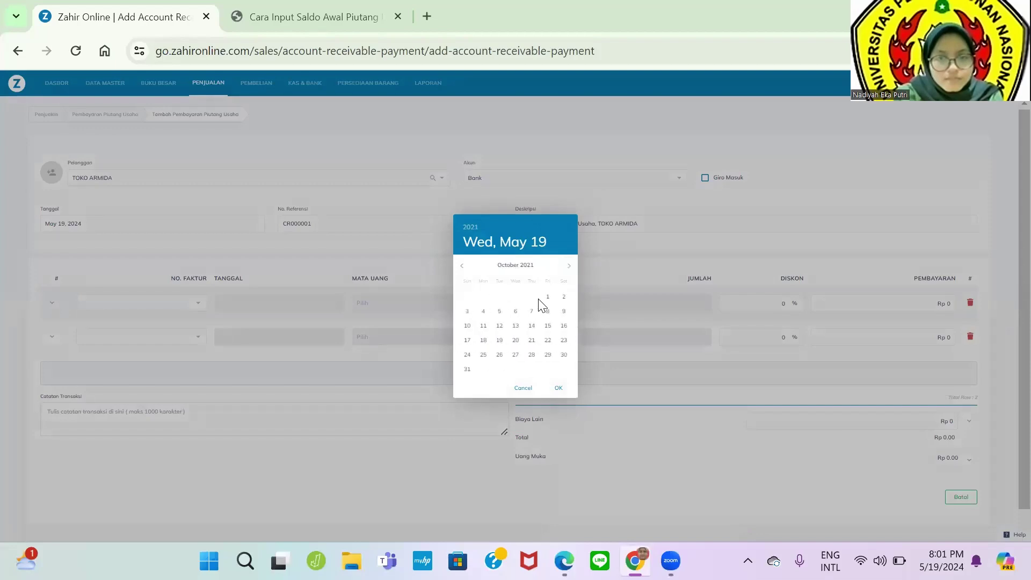
{"action": "left_click", "coordinate": [527, 315]}
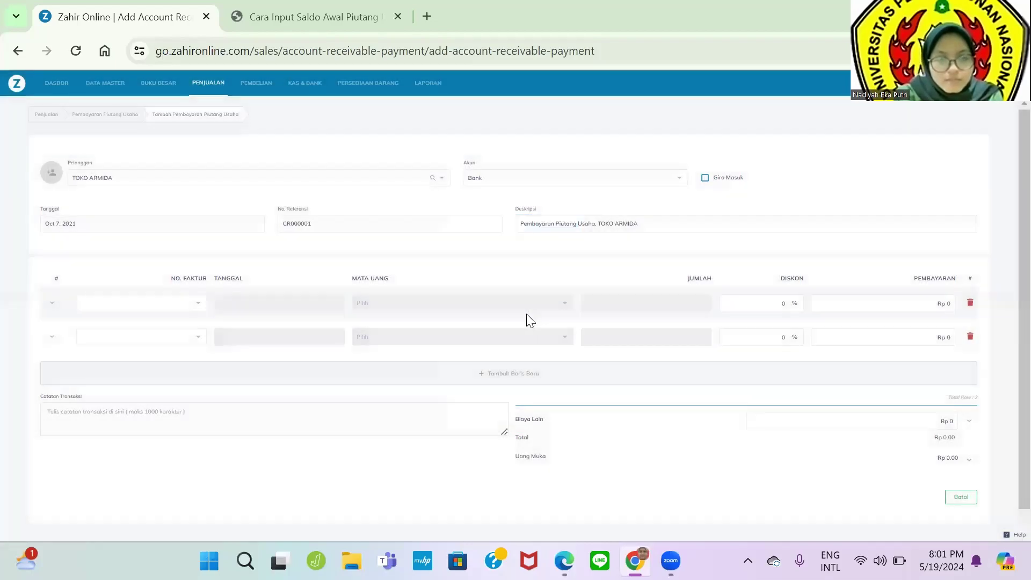
Step: Recheck the voucher date in the PDF and change the receivable payment's date to Dec 7, 2021
{"action": "key", "text": "alt+Tab"}
{"action": "key", "text": "alt+Tab"}
{"action": "left_click", "coordinate": [259, 229]}
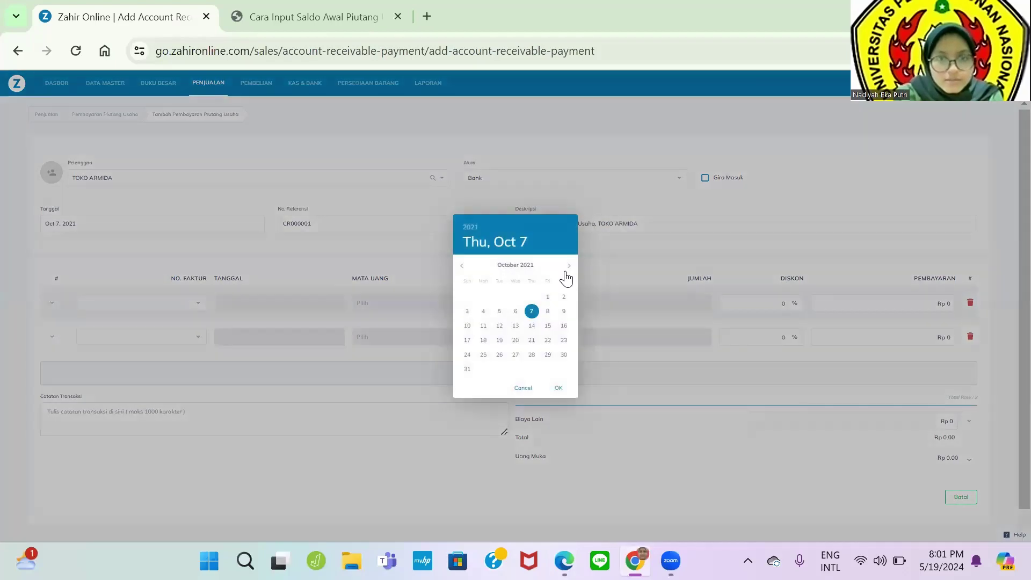
{"action": "left_click", "coordinate": [568, 267]}
{"action": "left_click", "coordinate": [568, 267]}
{"action": "left_click", "coordinate": [499, 312]}
Step: Set the payment's reference number to 02/BKM and its description to "Pembayaran Piutang Usaha dari TOKO ARMIDA"
{"action": "key", "text": "alt+Tab"}
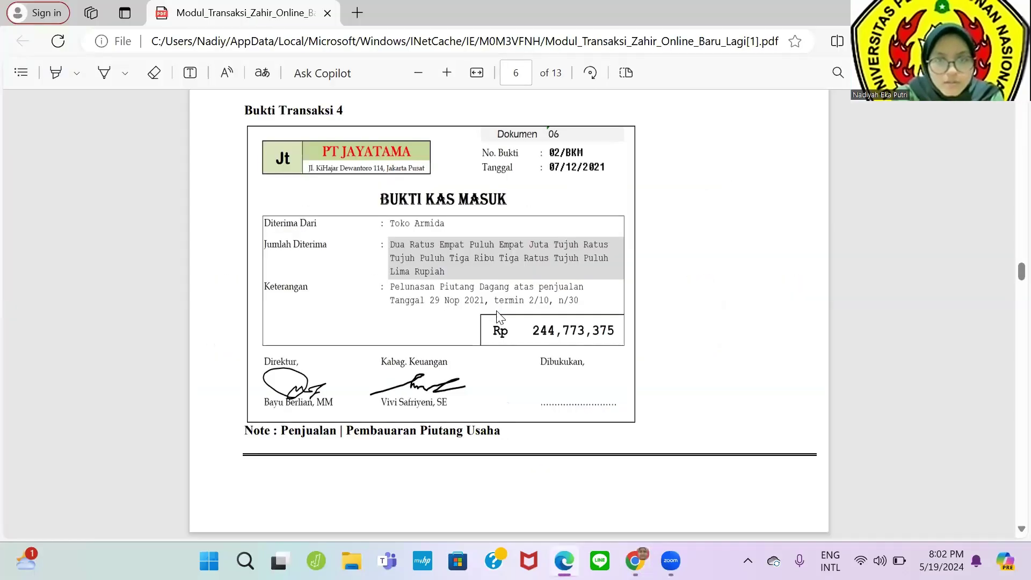
{"action": "key", "text": "alt+Tab"}
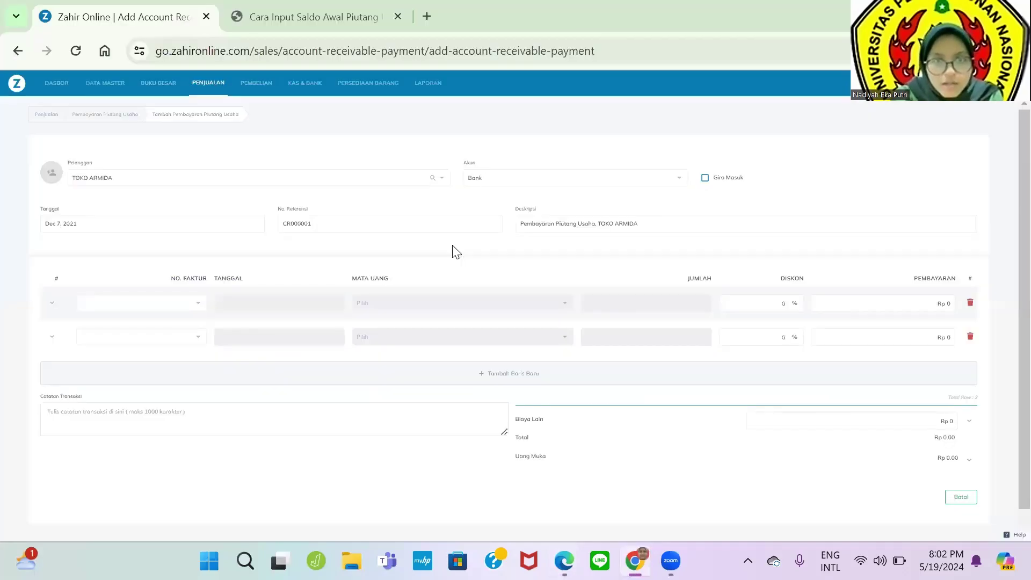
{"action": "double_click", "coordinate": [329, 228]}
{"action": "type", "text": "02"}
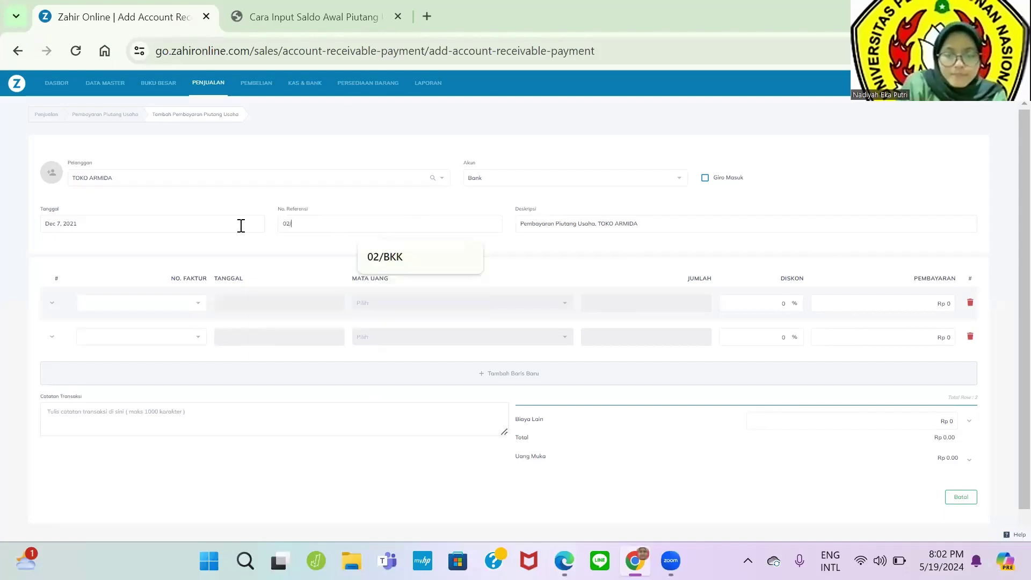
{"action": "type", "text": "/BKM"}
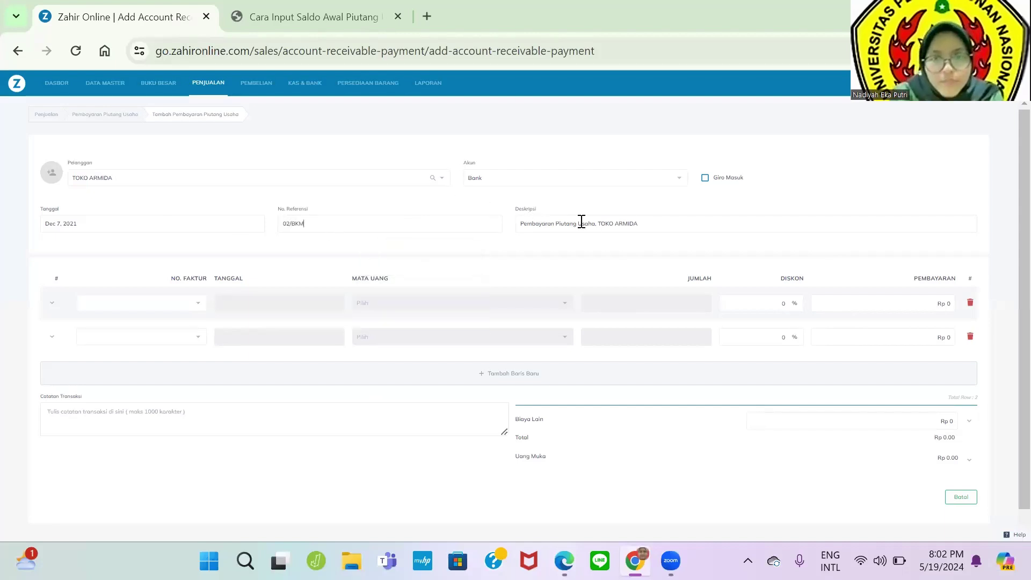
{"action": "type", "text": " dari"}
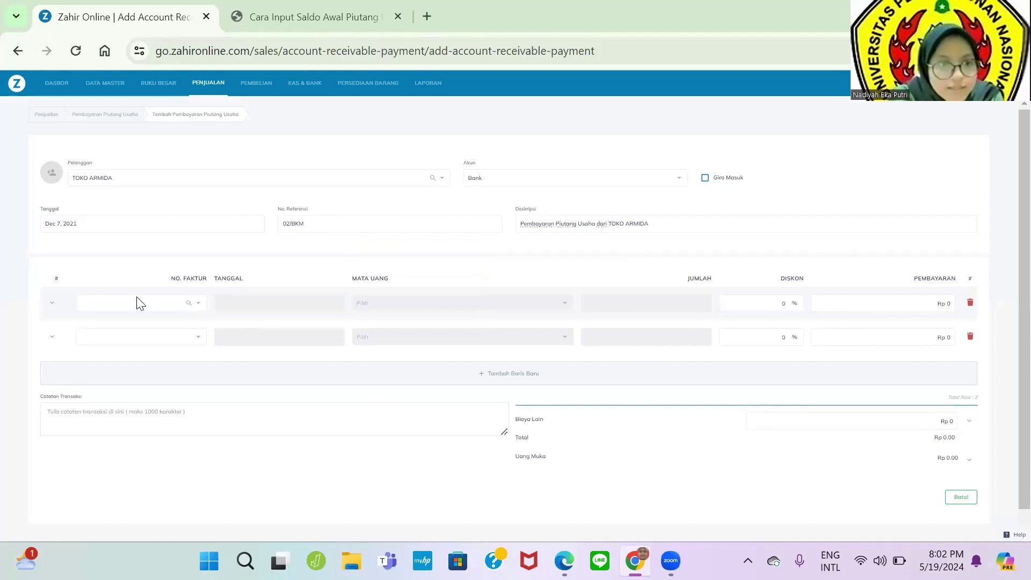
Step: Check the voucher's sale details in the PDF and select invoice JYT01 in the first payment row
{"action": "key", "text": "alt+Tab"}
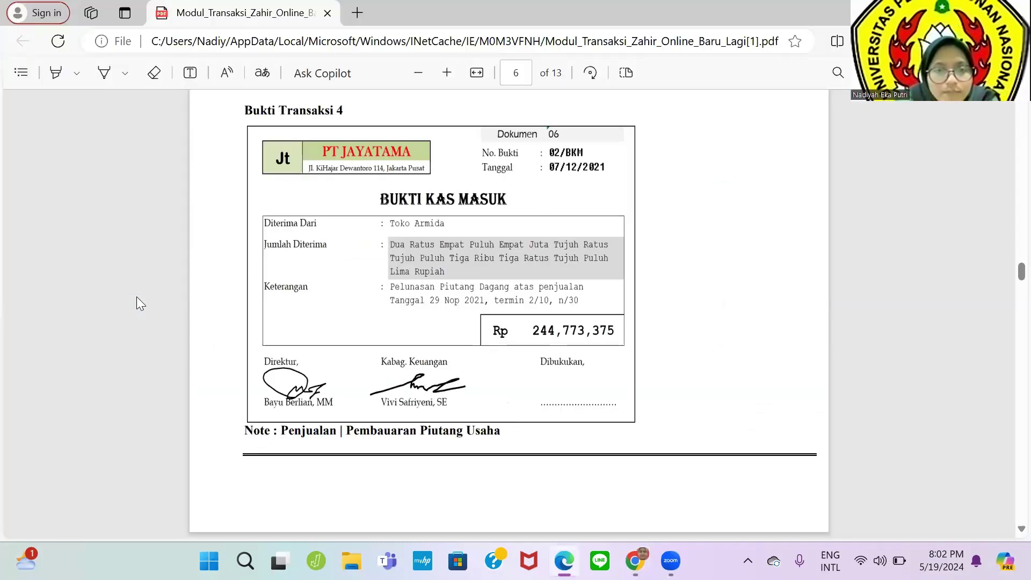
{"action": "key", "text": "alt+Tab"}
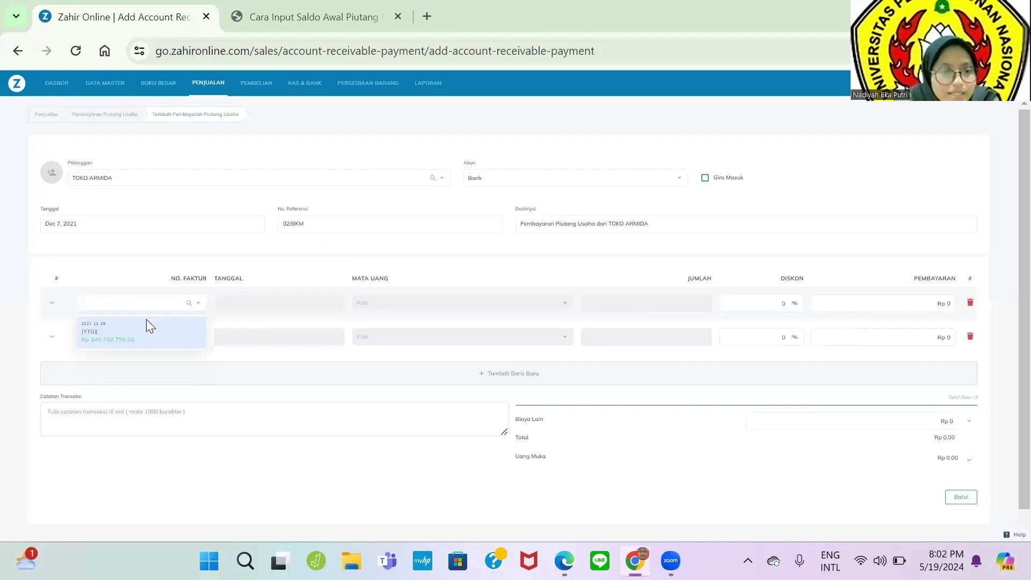
{"action": "left_click", "coordinate": [146, 326]}
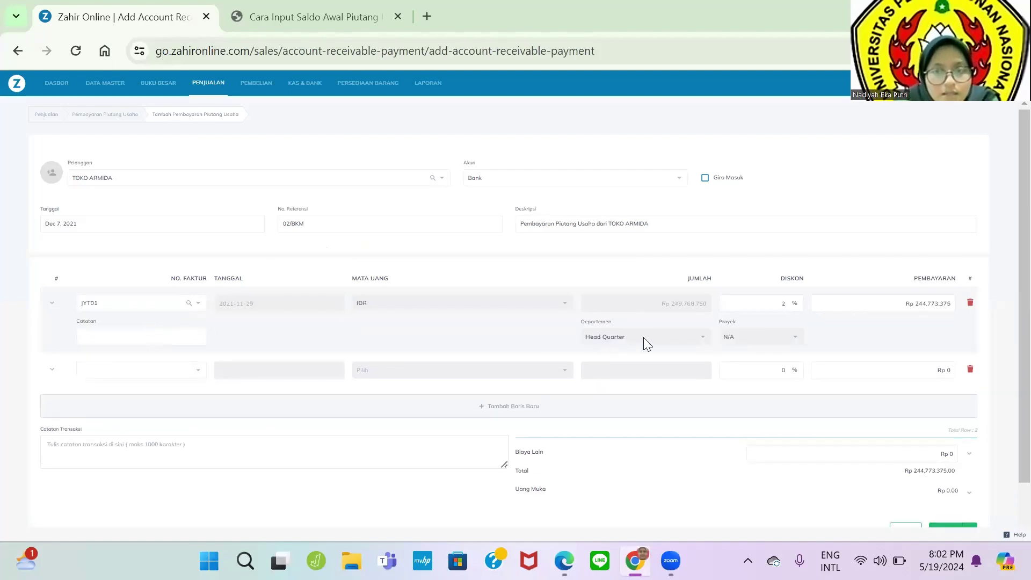
Step: Compare the payment total with the amount on Bukti Transaksi 4 in the PDF, and save the payment
{"action": "scroll", "coordinate": [647, 344], "scroll_direction": "down", "scroll_amount": 1}
{"action": "key", "text": "alt+Tab"}
{"action": "key", "text": "alt+Tab"}
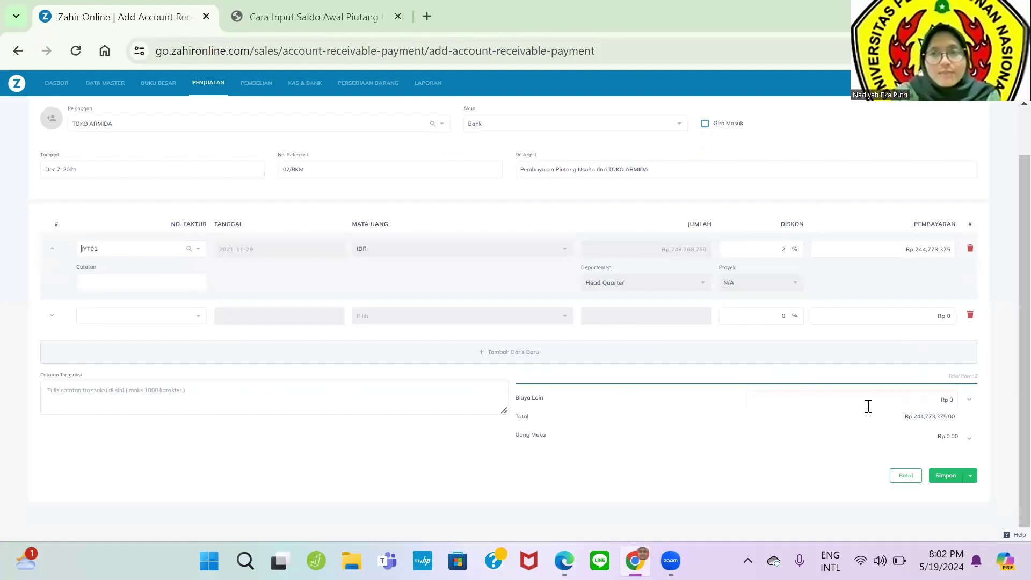
{"action": "key", "text": "alt+Tab"}
{"action": "key", "text": "alt+Tab"}
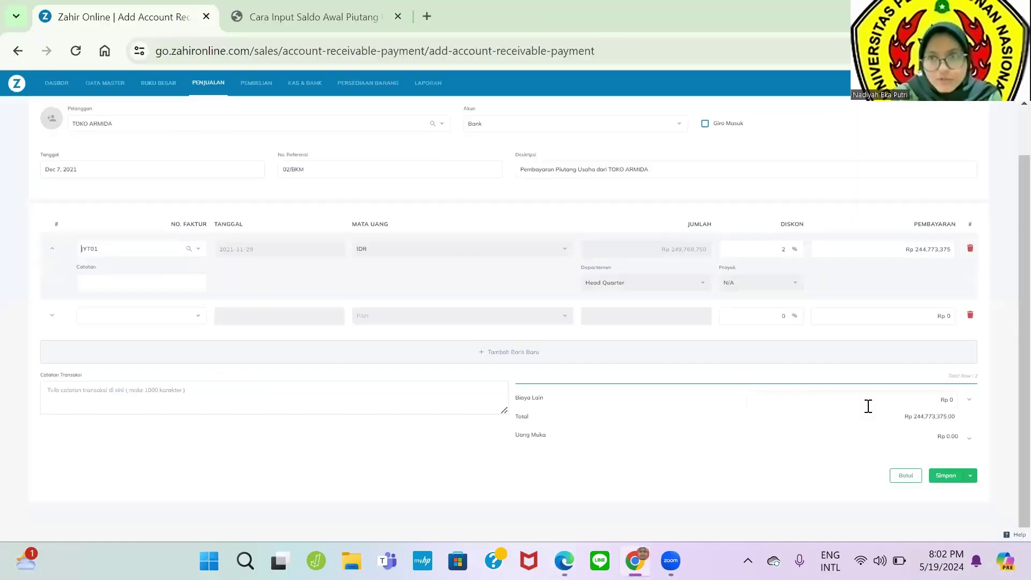
{"action": "left_click", "coordinate": [946, 467]}
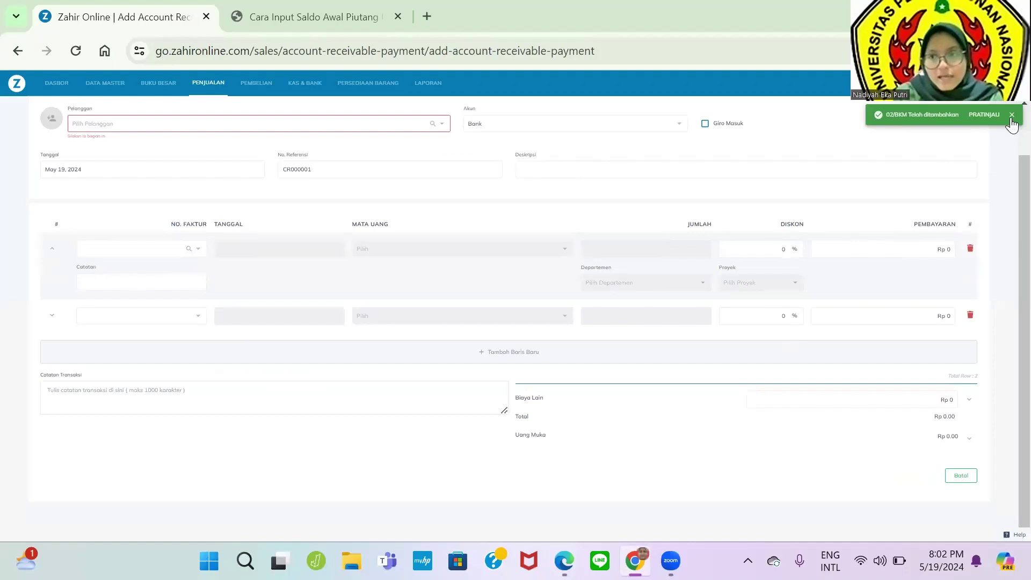
{"action": "left_click", "coordinate": [1012, 115]}
Step: Consult Bukti Transaksi 5 in the PDF module, and start a new Faktur Pembelian in Zahir Online
{"action": "left_click", "coordinate": [215, 85]}
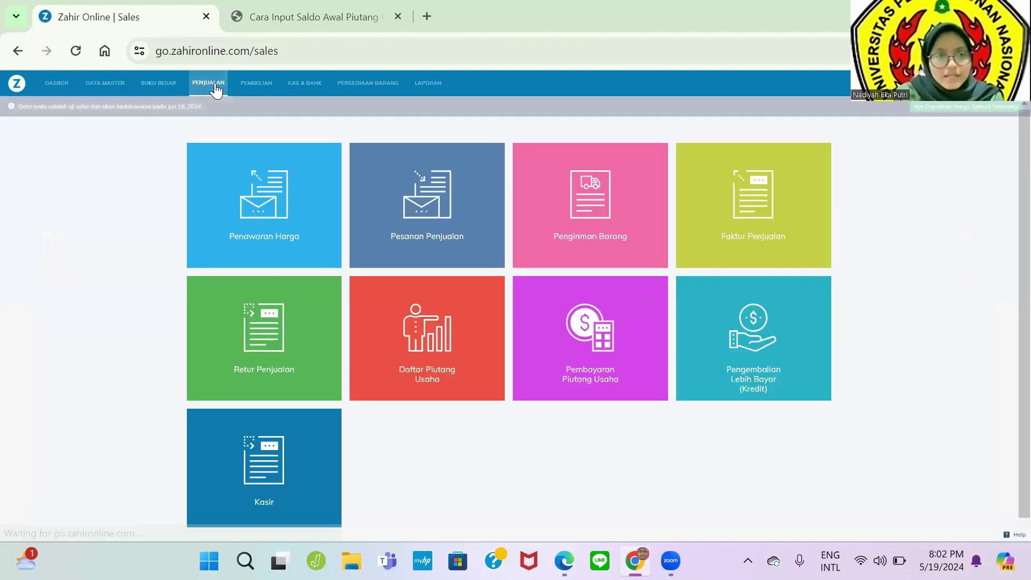
{"action": "key", "text": "alt+Tab"}
{"action": "scroll", "coordinate": [330, 261], "scroll_direction": "down", "scroll_amount": 10}
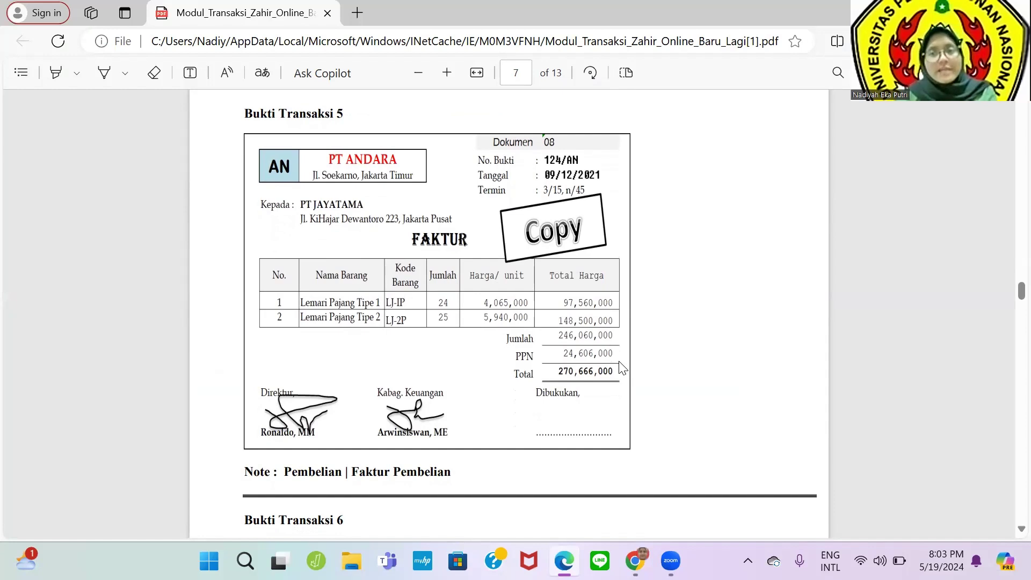
{"action": "key", "text": "alt+Tab"}
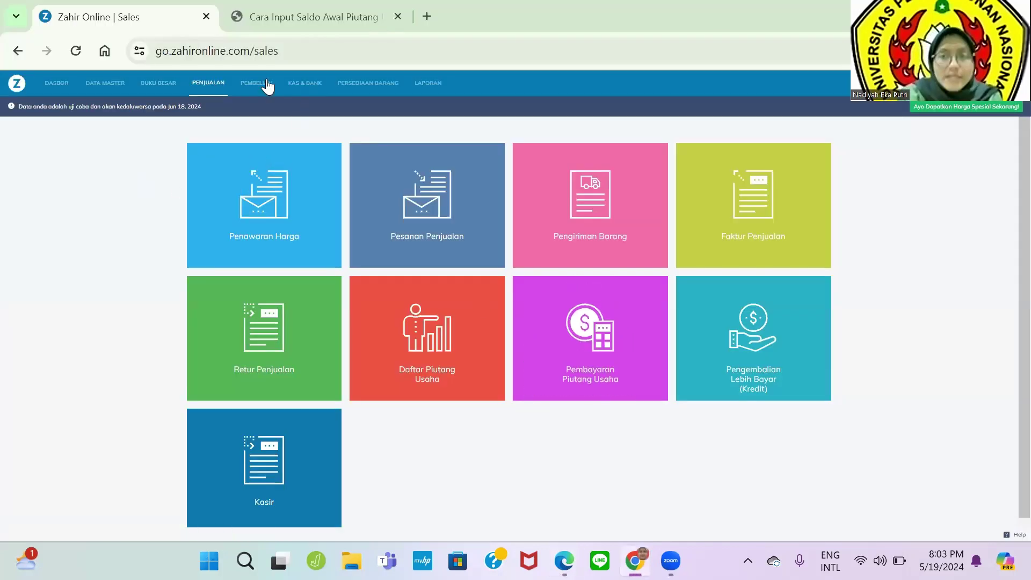
{"action": "left_click", "coordinate": [267, 84]}
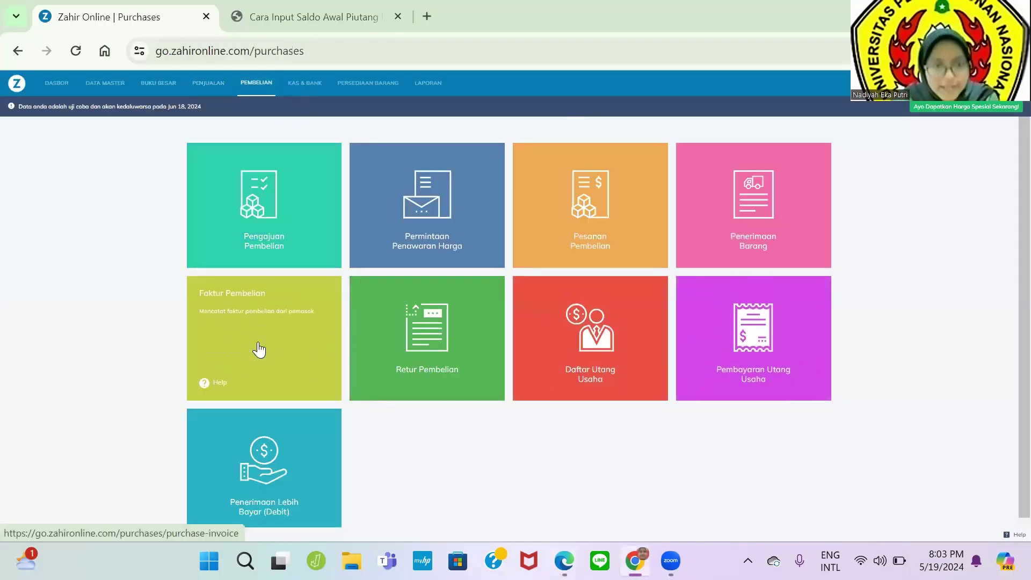
{"action": "left_click", "coordinate": [258, 350]}
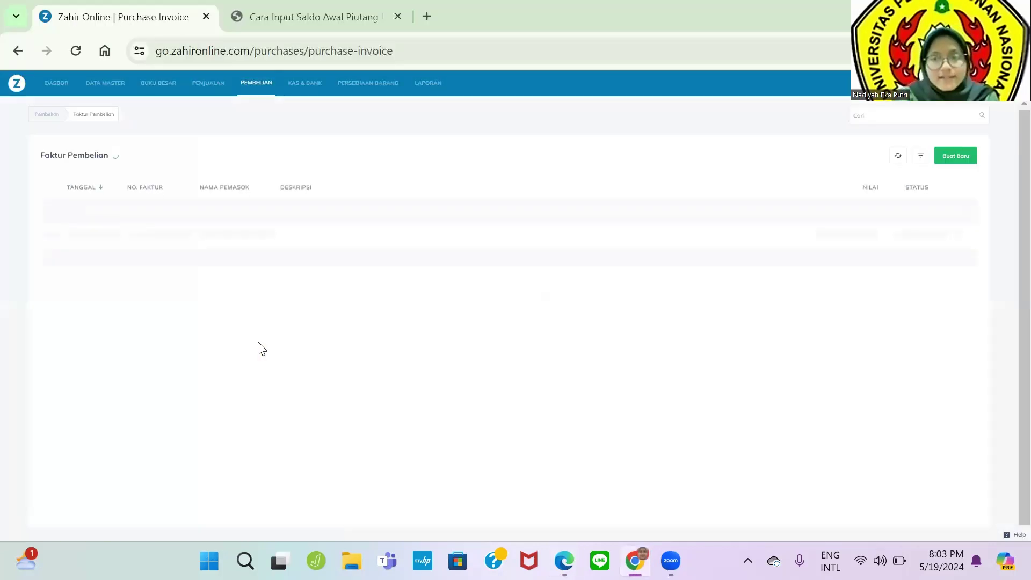
{"action": "left_click", "coordinate": [961, 157]}
Step: Check the vendor on the PDF invoice and choose PT ANDARA as the purchase invoice's supplier
{"action": "left_click", "coordinate": [244, 173]}
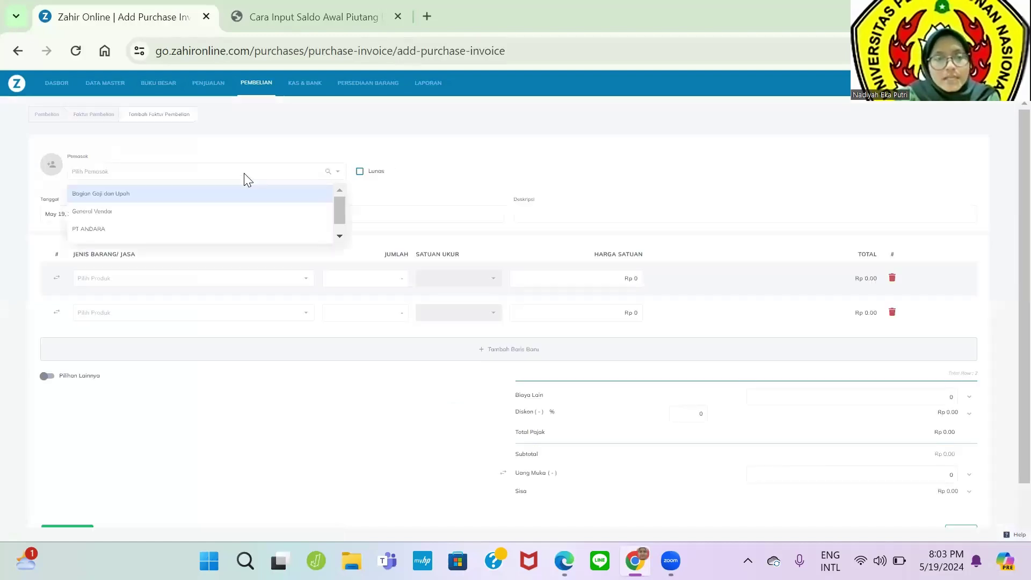
{"action": "key", "text": "alt+Tab"}
{"action": "key", "text": "alt+Tab"}
{"action": "left_click", "coordinate": [244, 175]}
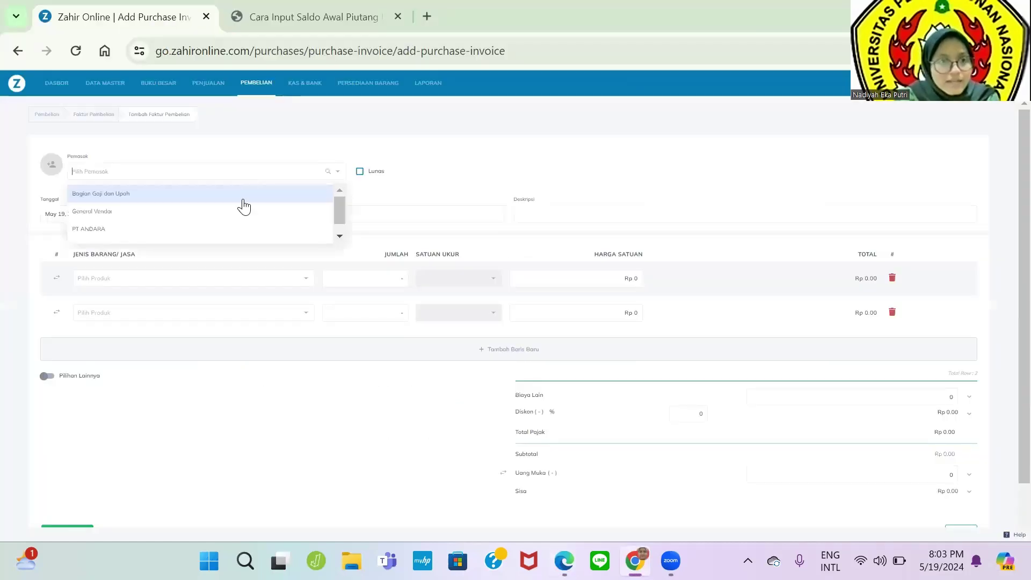
{"action": "left_click", "coordinate": [241, 229]}
Step: Check the date on Bukti Transaksi 5 in the PDF and set the purchase invoice's Tanggal to December 9, 2021
{"action": "key", "text": "alt+Tab"}
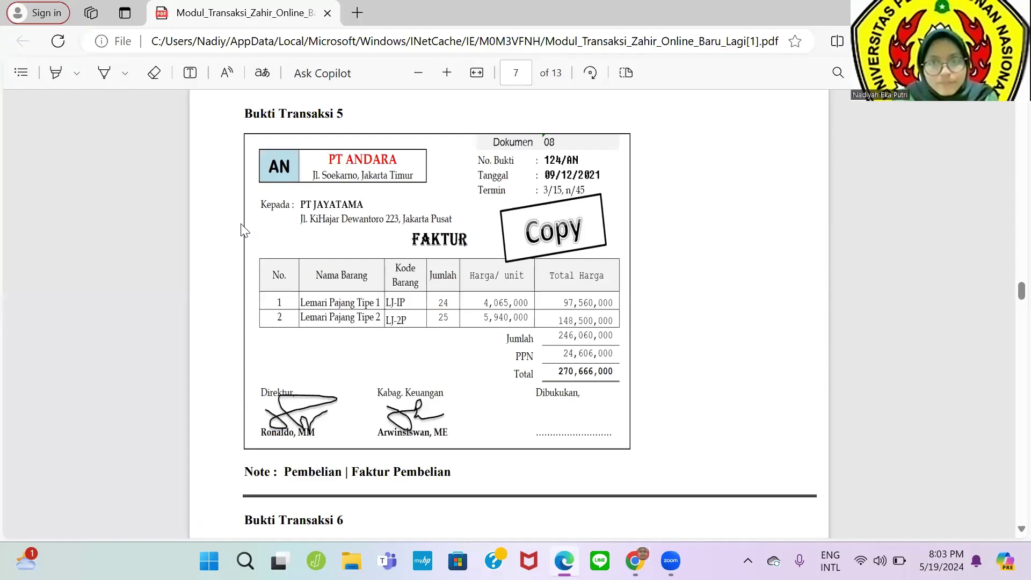
{"action": "key", "text": "alt+Tab"}
{"action": "key", "text": "alt+Tab"}
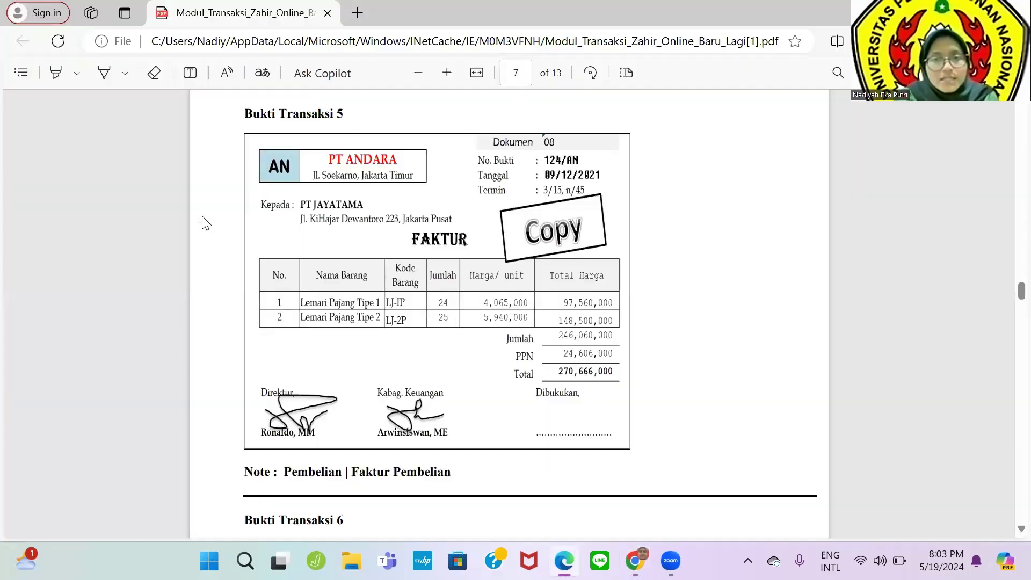
{"action": "key", "text": "alt+Tab"}
{"action": "left_click", "coordinate": [471, 227]}
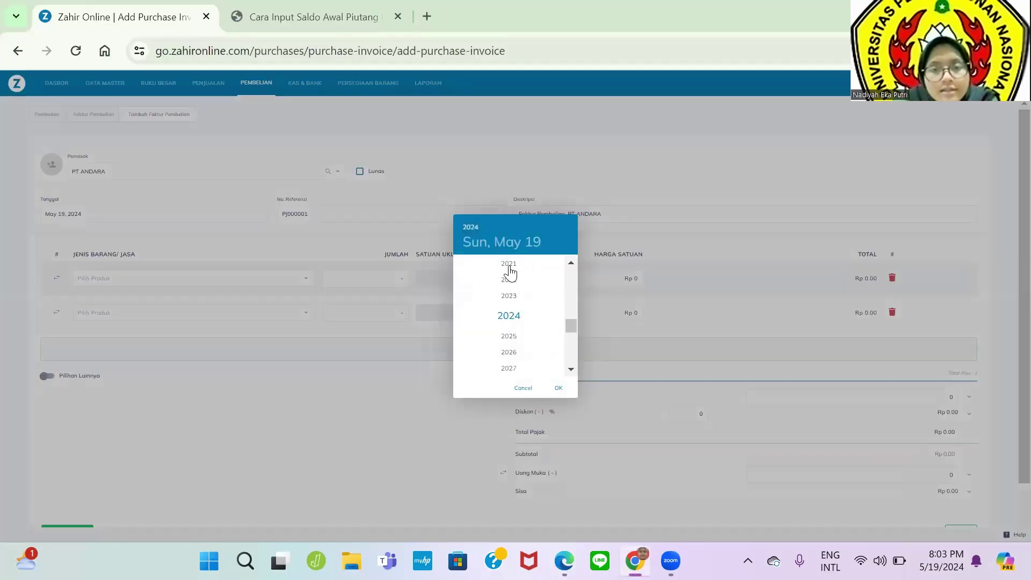
{"action": "left_click", "coordinate": [508, 264]}
{"action": "left_click", "coordinate": [568, 266]}
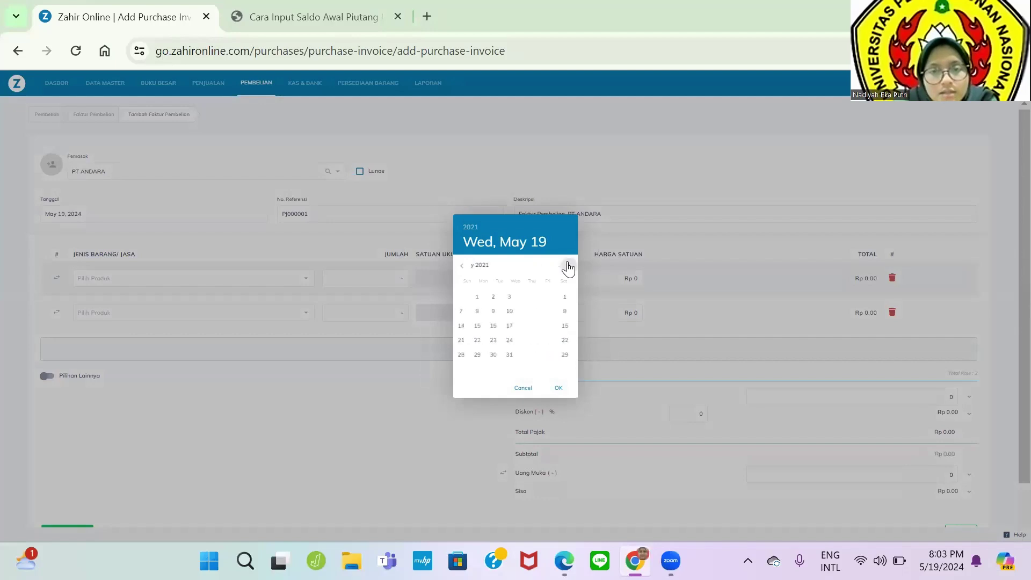
{"action": "left_click", "coordinate": [568, 266]}
{"action": "left_click", "coordinate": [568, 266]}
{"action": "left_click", "coordinate": [568, 266]}
{"action": "left_click", "coordinate": [568, 266]}
{"action": "left_click", "coordinate": [568, 266]}
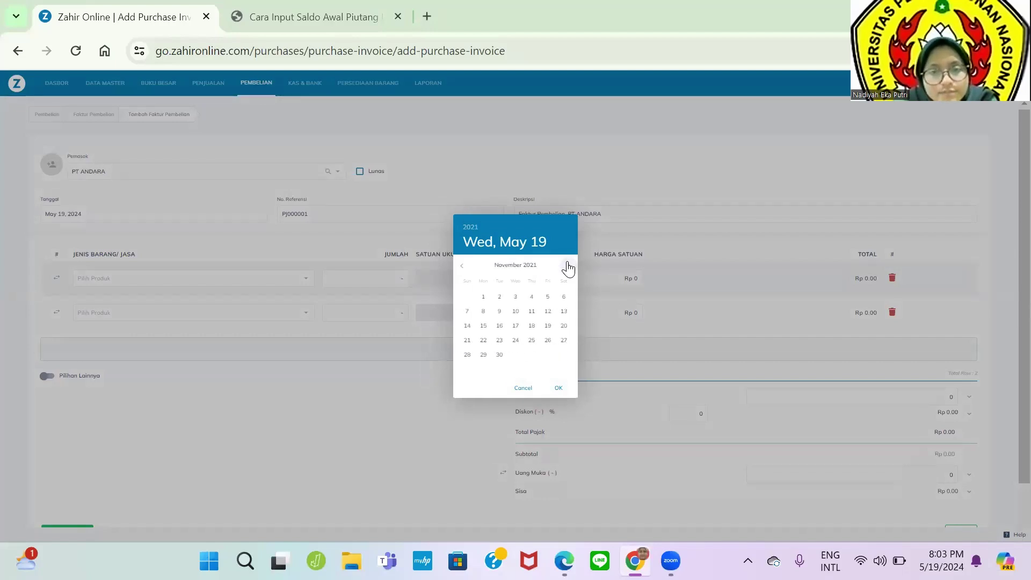
{"action": "left_click", "coordinate": [568, 266]}
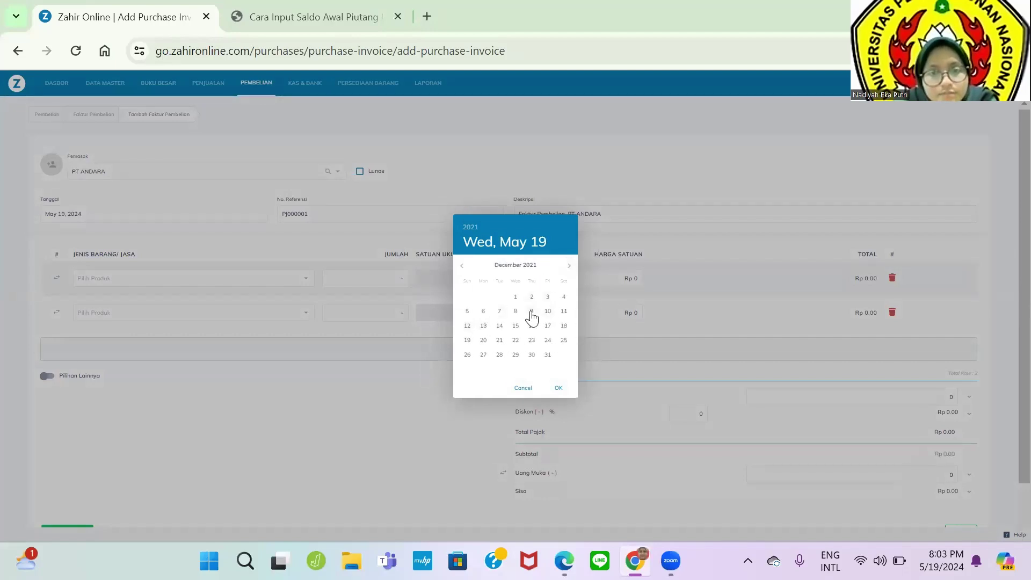
{"action": "left_click", "coordinate": [531, 311]}
Step: Copy the voucher's No. Bukti into No. Referensi as 124/AN and change the description to "Faktur Pembelian dari PT ANDARA"
{"action": "key", "text": "alt+Tab"}
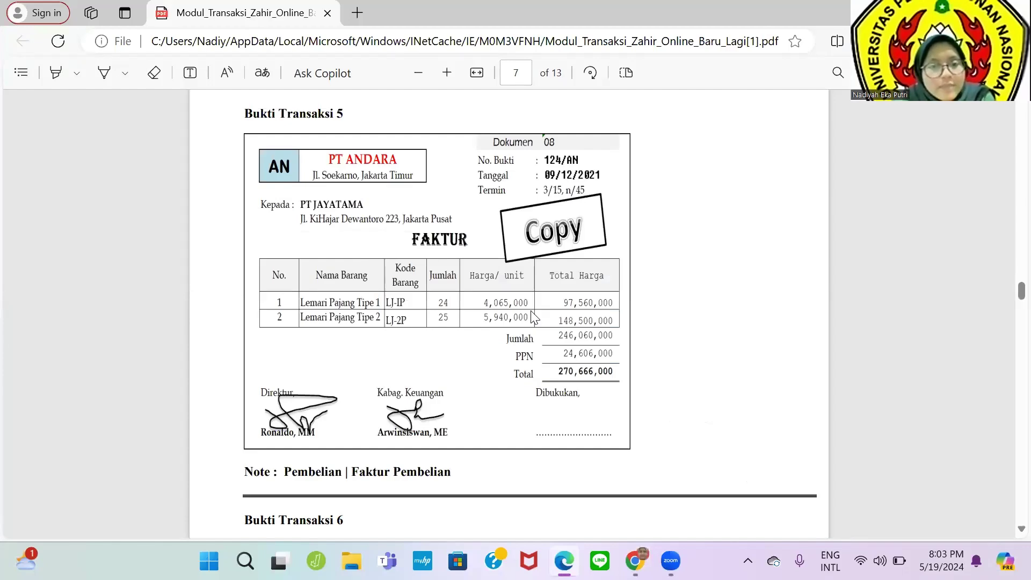
{"action": "key", "text": "alt+Tab"}
{"action": "left_click_drag", "start_coordinate": [325, 216], "coordinate": [199, 218]}
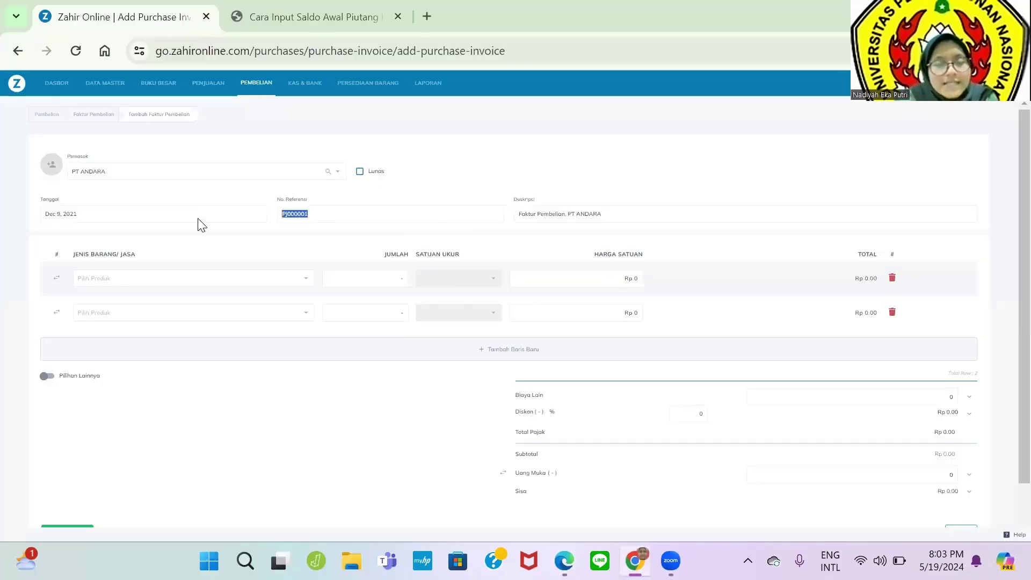
{"action": "key", "text": "alt+Tab"}
{"action": "key", "text": "alt+Tab"}
{"action": "type", "text": "1"}
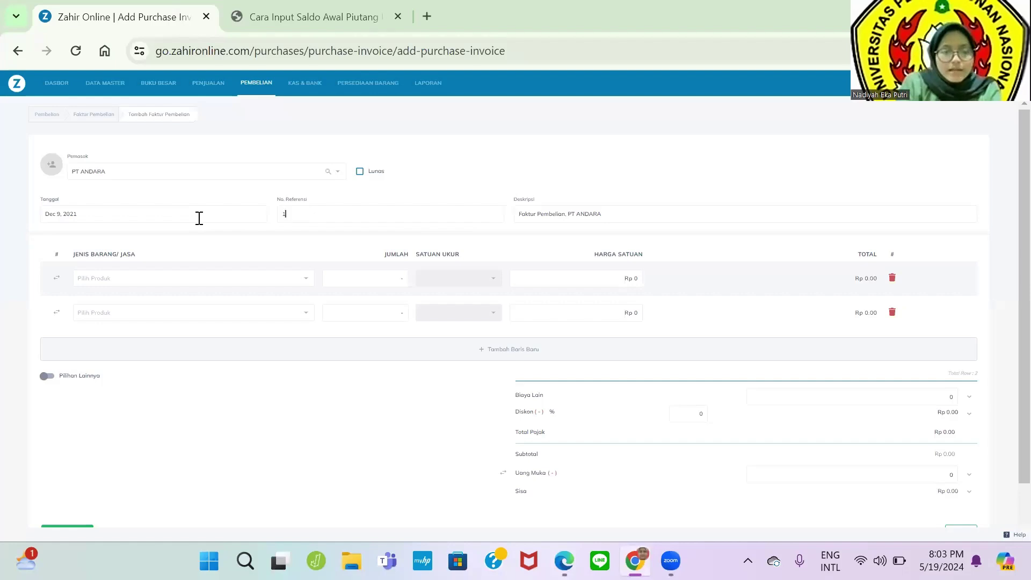
{"action": "type", "text": "24/AN"}
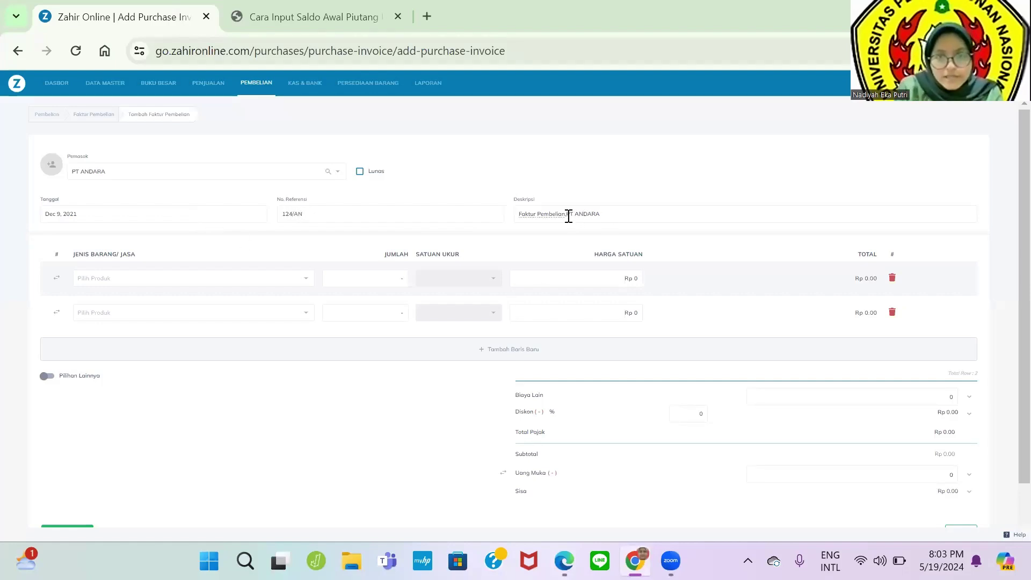
{"action": "type", "text": "dari"}
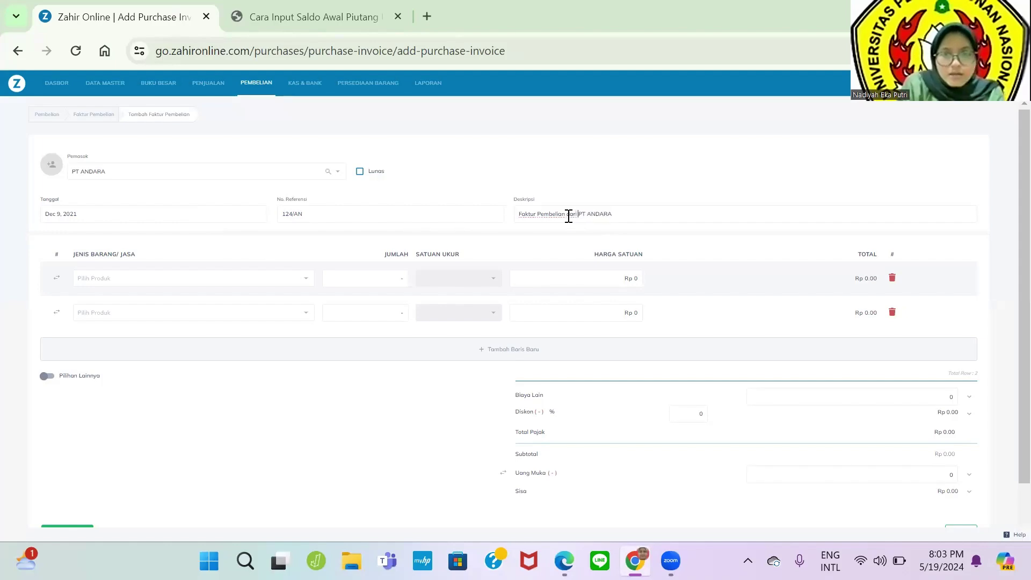
Step: Add Lemari Pajang Tipe 1 to the first item row with quantity 24, checking the quantity in the PDF
{"action": "left_click", "coordinate": [189, 279]}
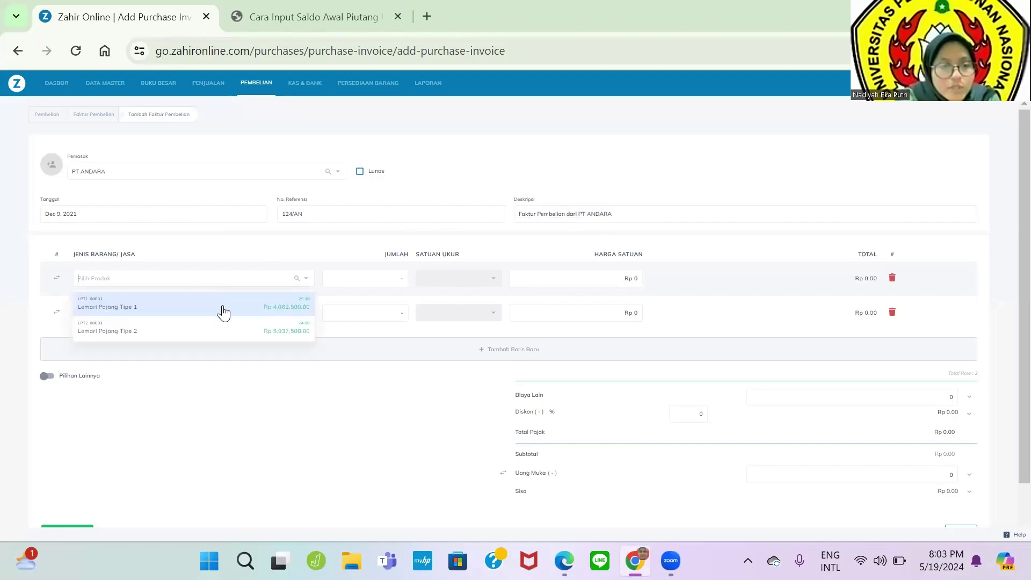
{"action": "left_click", "coordinate": [223, 306]}
{"action": "key", "text": "alt+Tab"}
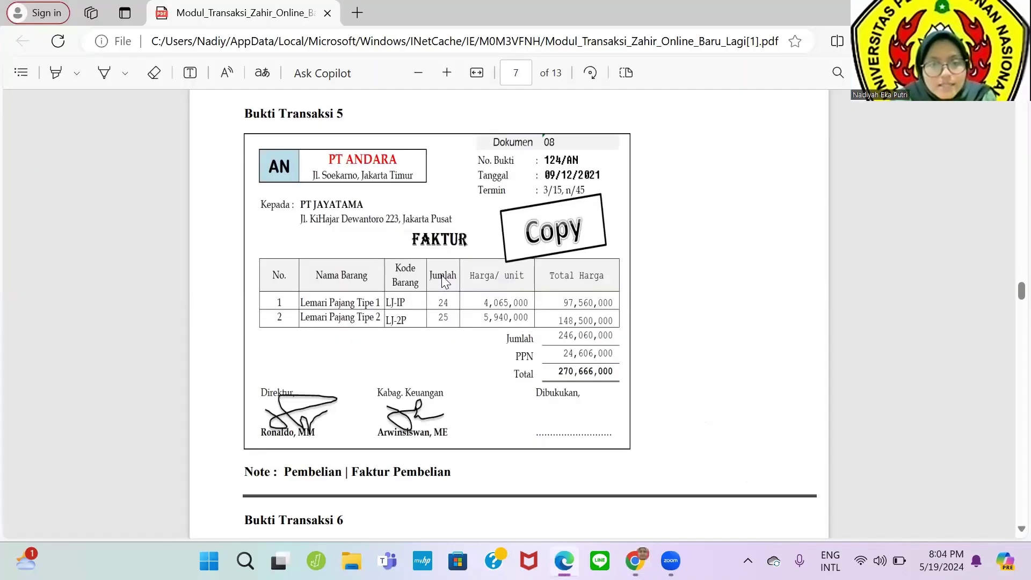
{"action": "key", "text": "alt+Tab"}
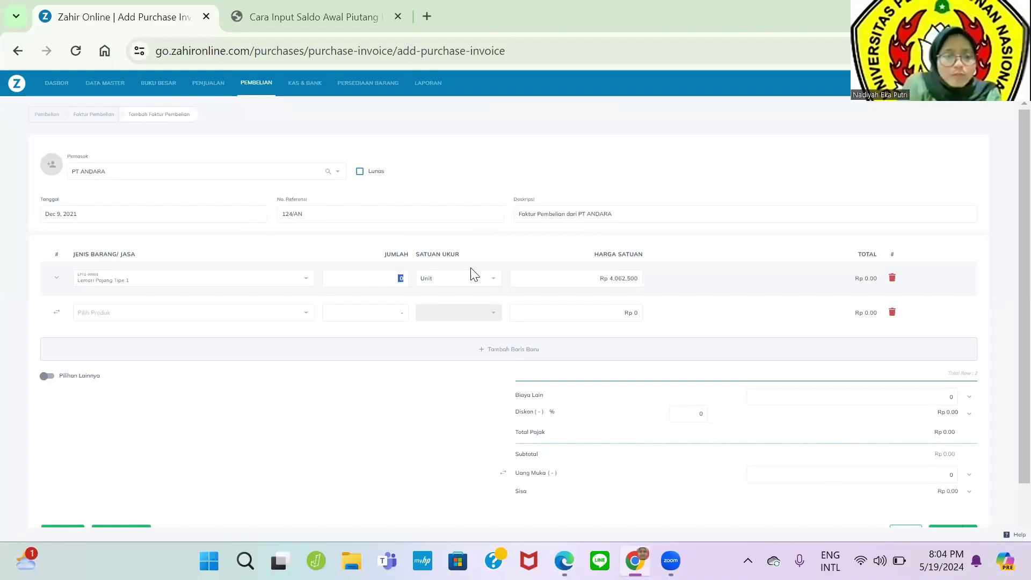
{"action": "key", "text": "alt+Tab"}
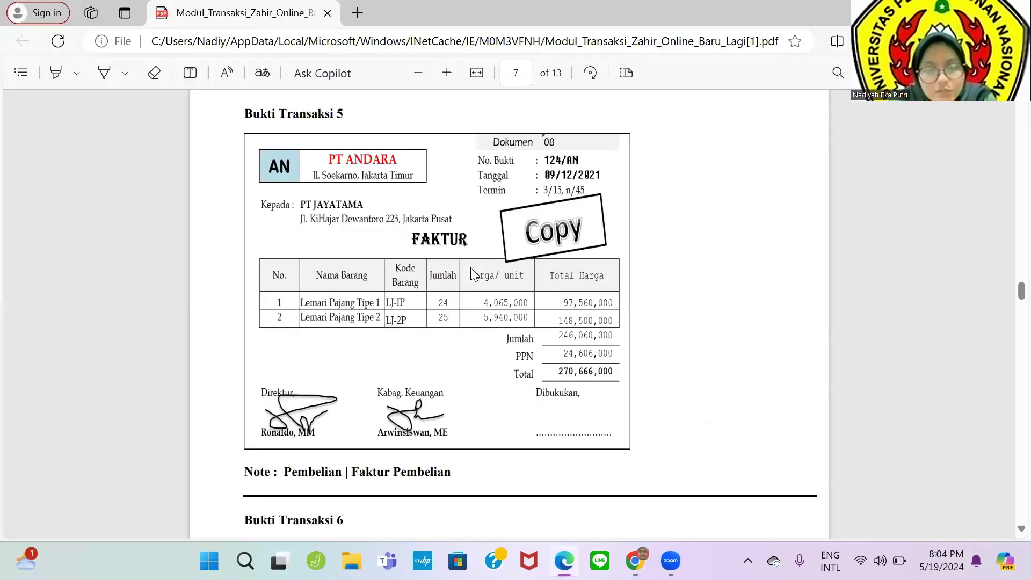
{"action": "key", "text": "alt+Tab"}
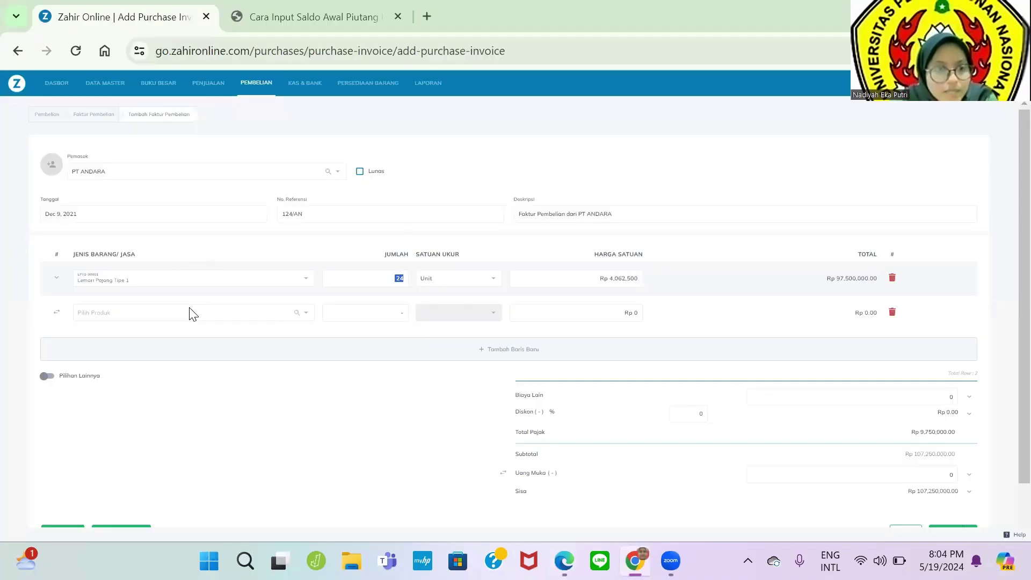
Step: Add Lemari Pajang Tipe 2 to the second item row with quantity 25, checking the quantity in the PDF
{"action": "left_click", "coordinate": [189, 311]}
{"action": "key", "text": "alt+Tab"}
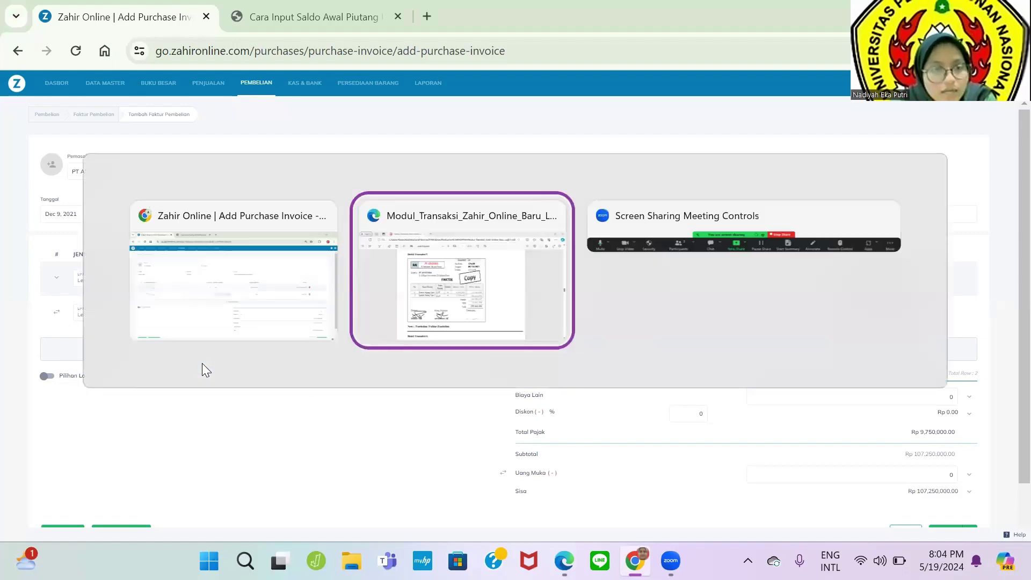
{"action": "key", "text": "alt+Tab"}
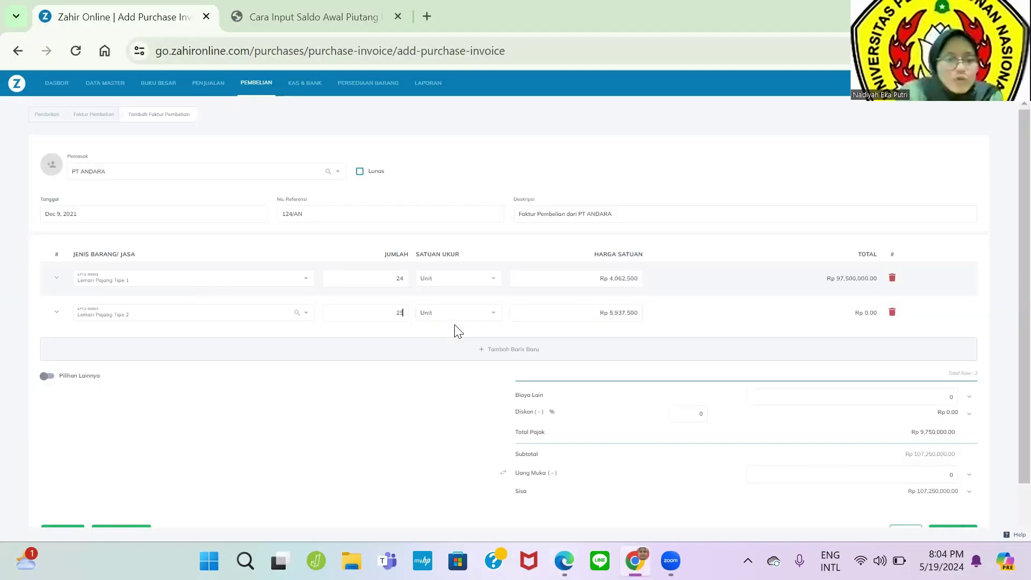
Step: Consult the unit prices in the PDF and set Harga Satuan to Rp 4,062,000 for Tipe 1 and Rp 5,940,000 for Tipe 2
{"action": "key", "text": "alt+Tab"}
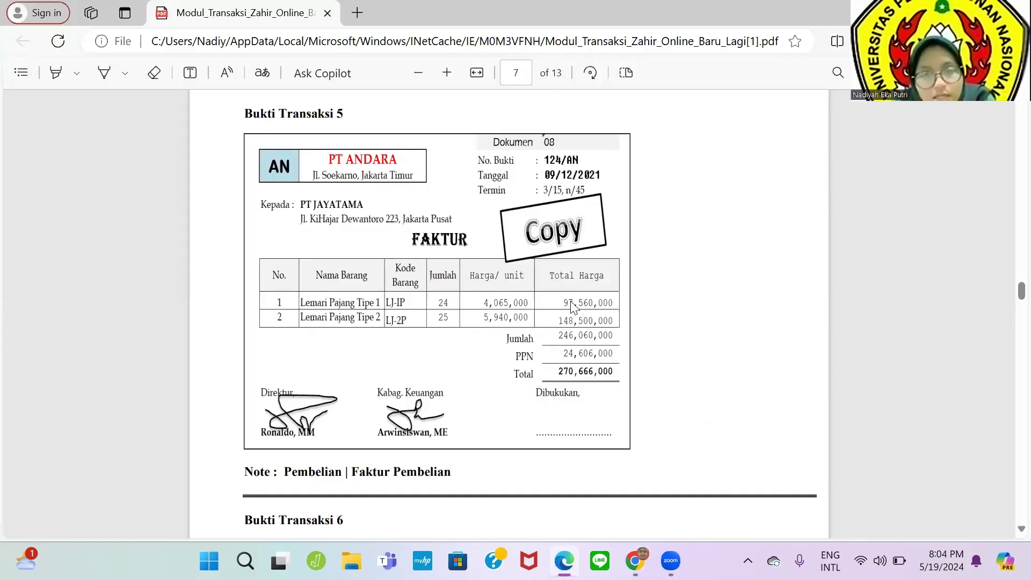
{"action": "key", "text": "alt+Tab"}
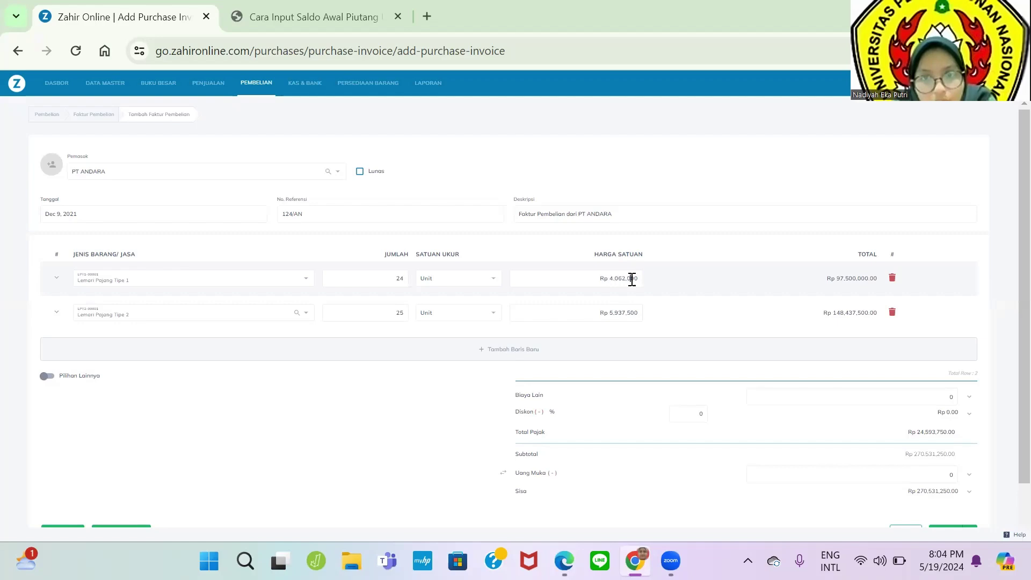
{"action": "key", "text": "alt+Tab"}
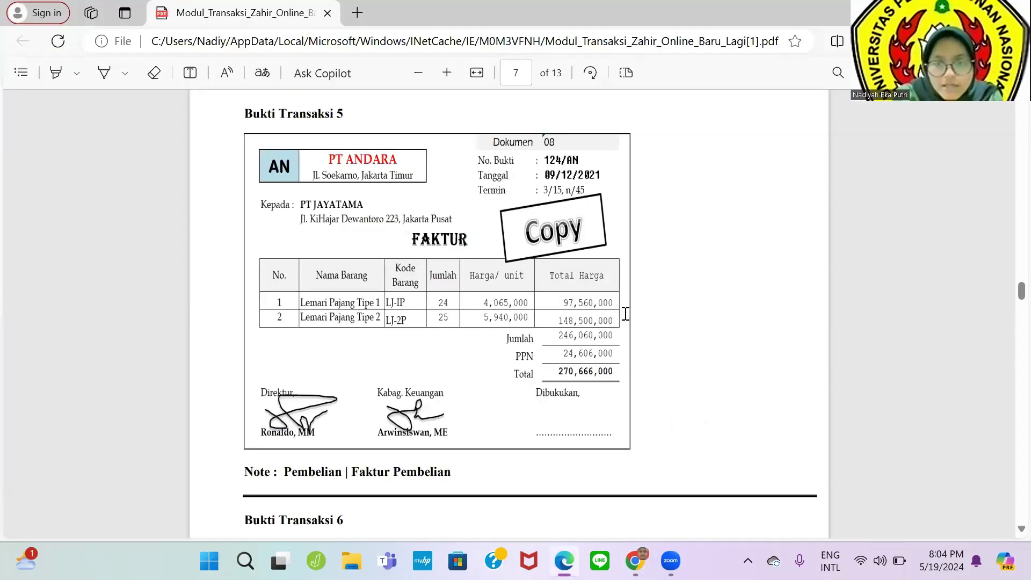
{"action": "key", "text": "alt+Tab"}
{"action": "left_click", "coordinate": [638, 313]}
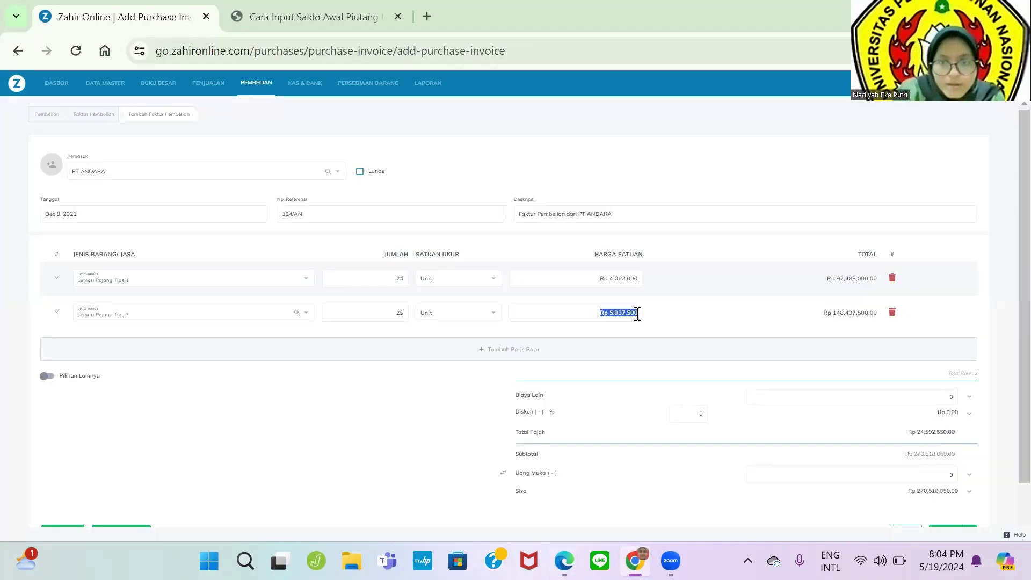
{"action": "type", "text": "5"}
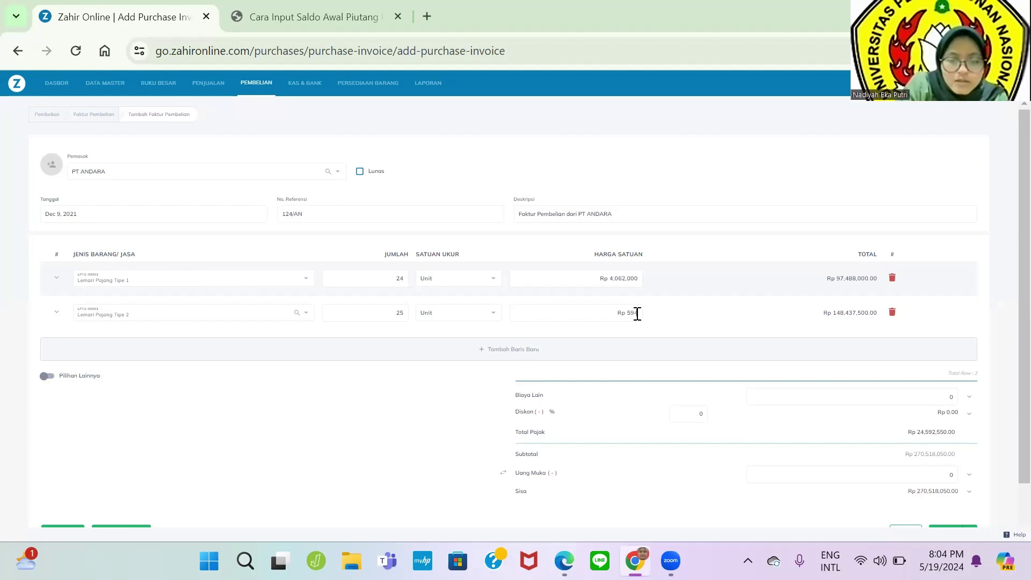
{"action": "type", "text": "9400000"}
Step: Recheck the PDF invoice and expand the details of both item rows to review their tax settings
{"action": "key", "text": "alt+Tab"}
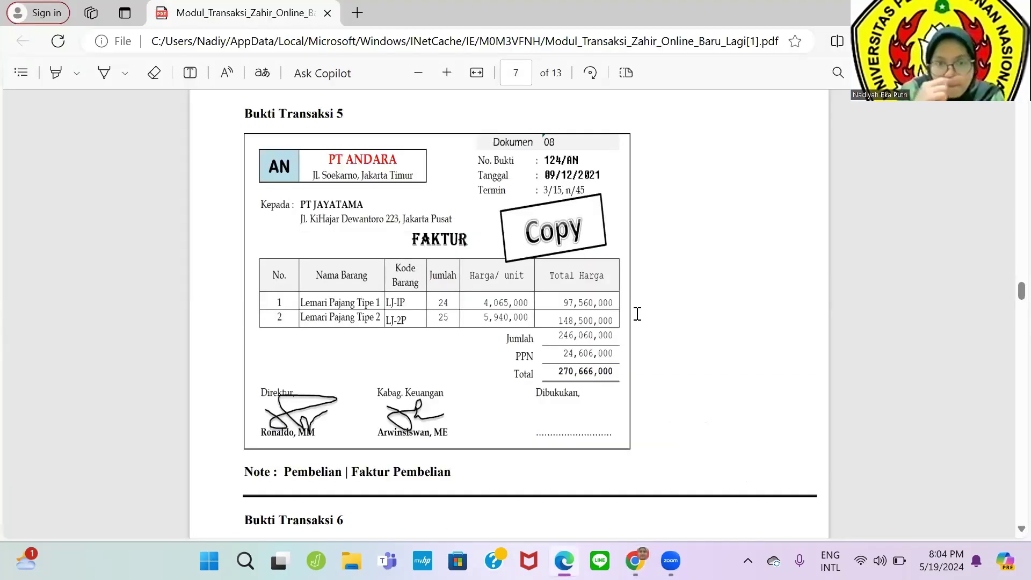
{"action": "key", "text": "alt+Tab"}
{"action": "left_click", "coordinate": [57, 279]}
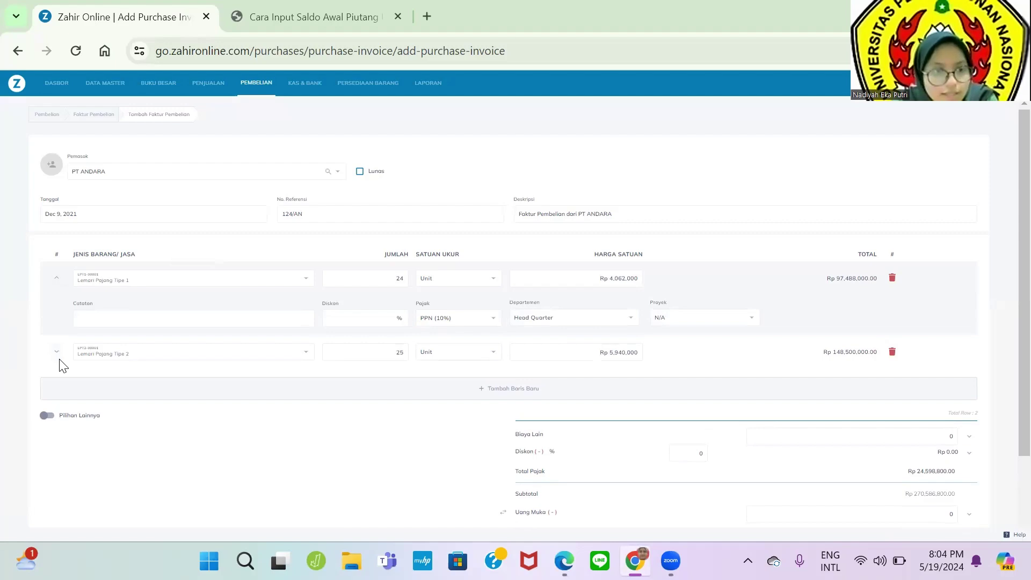
{"action": "left_click", "coordinate": [56, 352]}
{"action": "scroll", "coordinate": [481, 340], "scroll_direction": "down", "scroll_amount": 3}
Step: Check the payment terms on the PDF voucher and enable Pilihan Lainnya on the purchase invoice
{"action": "key", "text": "alt+Tab"}
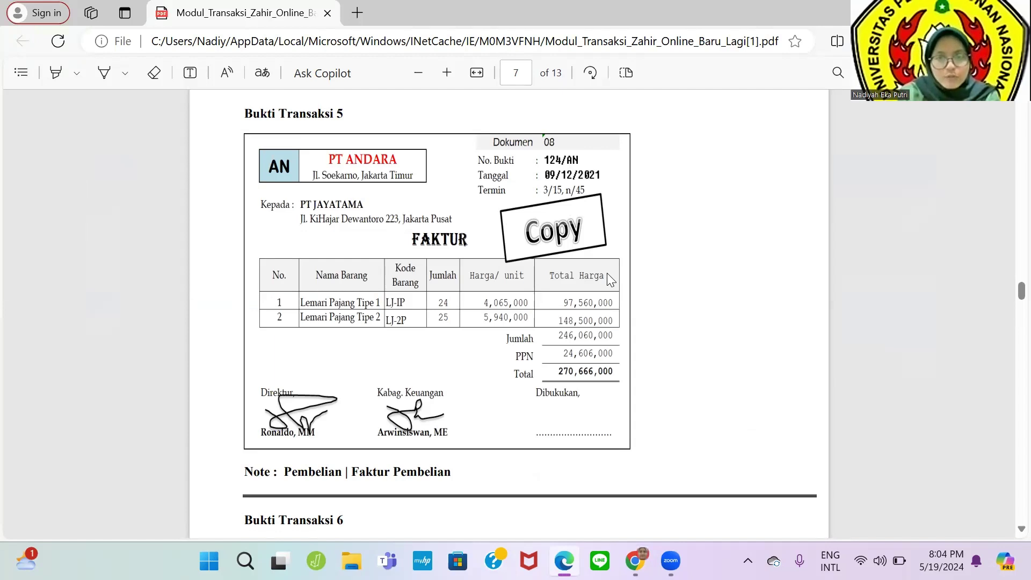
{"action": "key", "text": "alt+Tab"}
{"action": "left_click", "coordinate": [49, 323]}
{"action": "scroll", "coordinate": [262, 332], "scroll_direction": "down", "scroll_amount": 2}
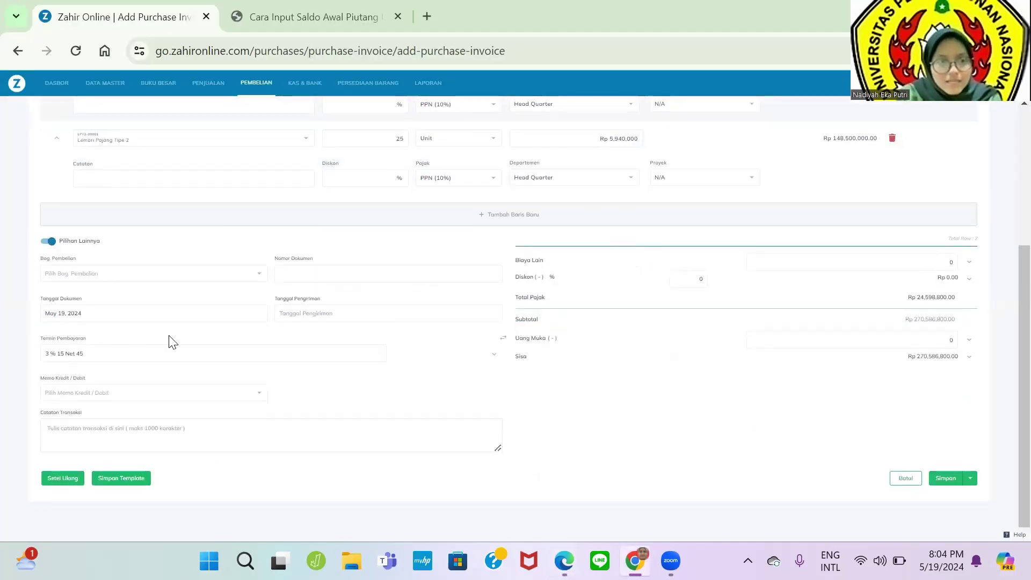
Step: Set the purchase invoice's Tanggal Dokumen to December 9, 2021, checking the date against the PDF
{"action": "left_click", "coordinate": [200, 319]}
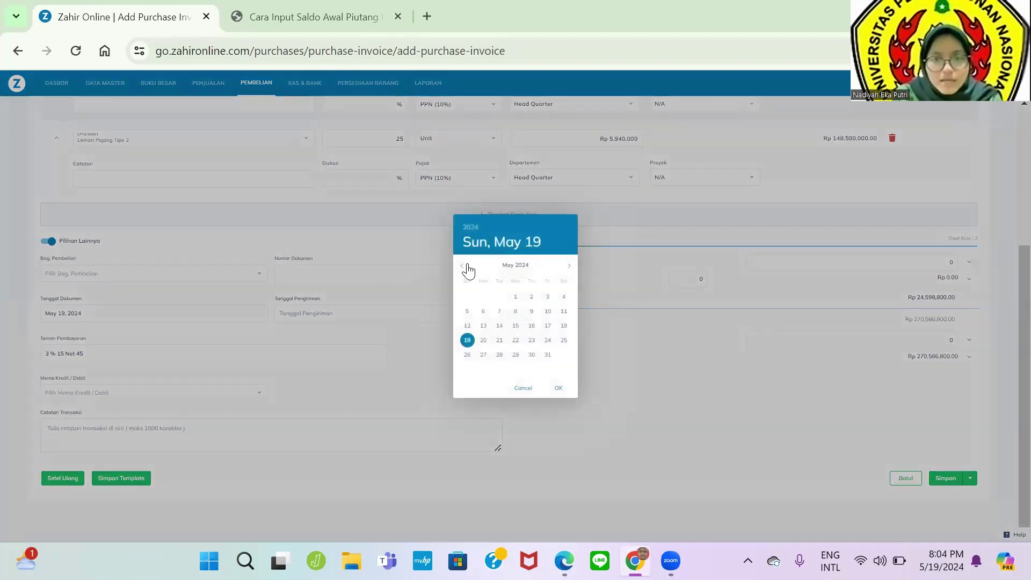
{"action": "left_click", "coordinate": [470, 226]}
{"action": "left_click", "coordinate": [509, 267]}
{"action": "key", "text": "alt+Tab"}
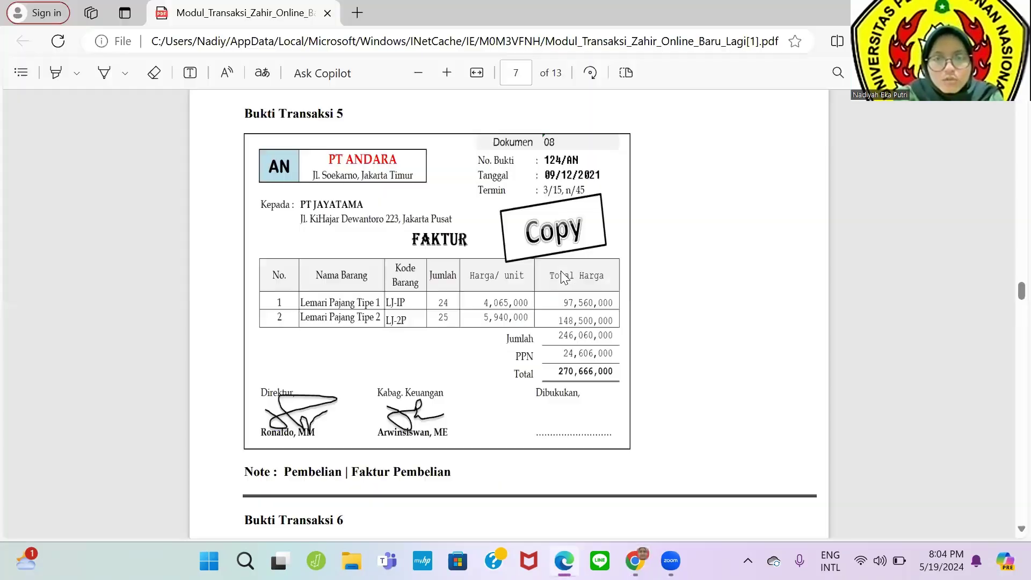
{"action": "key", "text": "alt+Tab"}
{"action": "left_click", "coordinate": [568, 267]}
{"action": "left_click", "coordinate": [568, 267]}
{"action": "left_click", "coordinate": [568, 267]}
{"action": "left_click", "coordinate": [568, 267]}
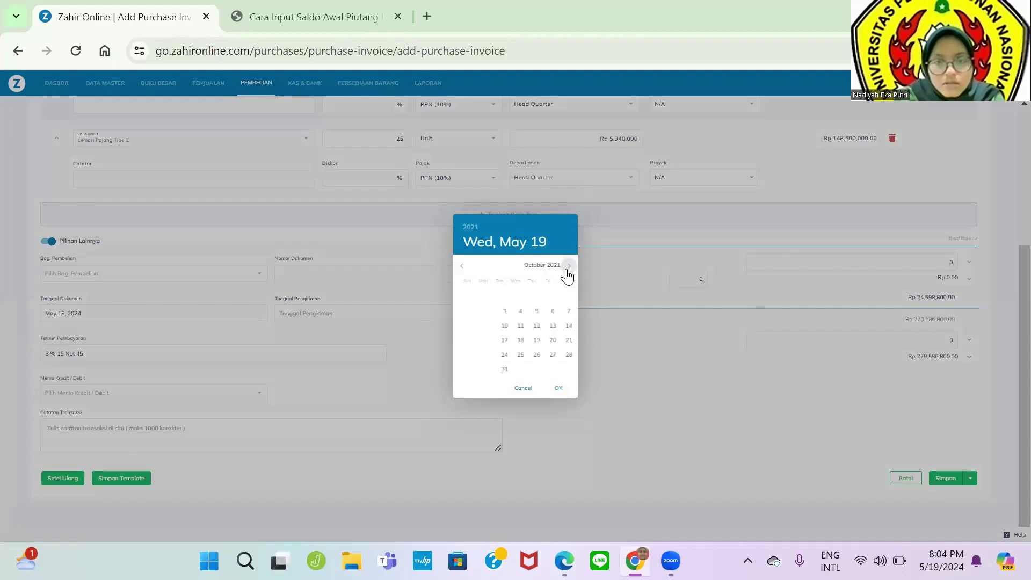
{"action": "left_click", "coordinate": [567, 267]}
{"action": "left_click", "coordinate": [568, 267]}
{"action": "left_click", "coordinate": [568, 267]}
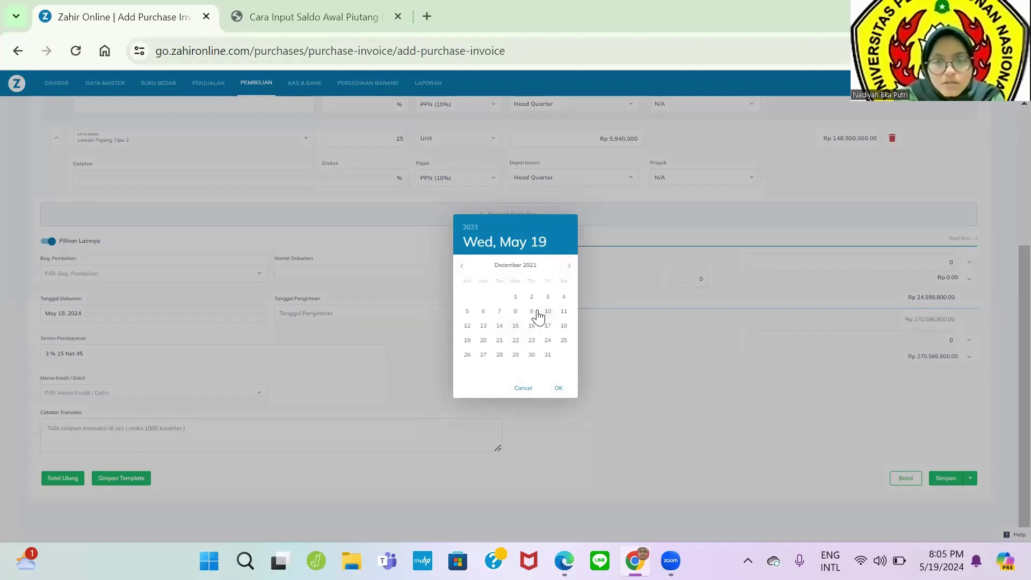
{"action": "left_click", "coordinate": [532, 311]}
Step: Compare the purchase invoice's tax and total amounts with those on Bukti Transaksi 5 in the PDF
{"action": "key", "text": "alt+Tab"}
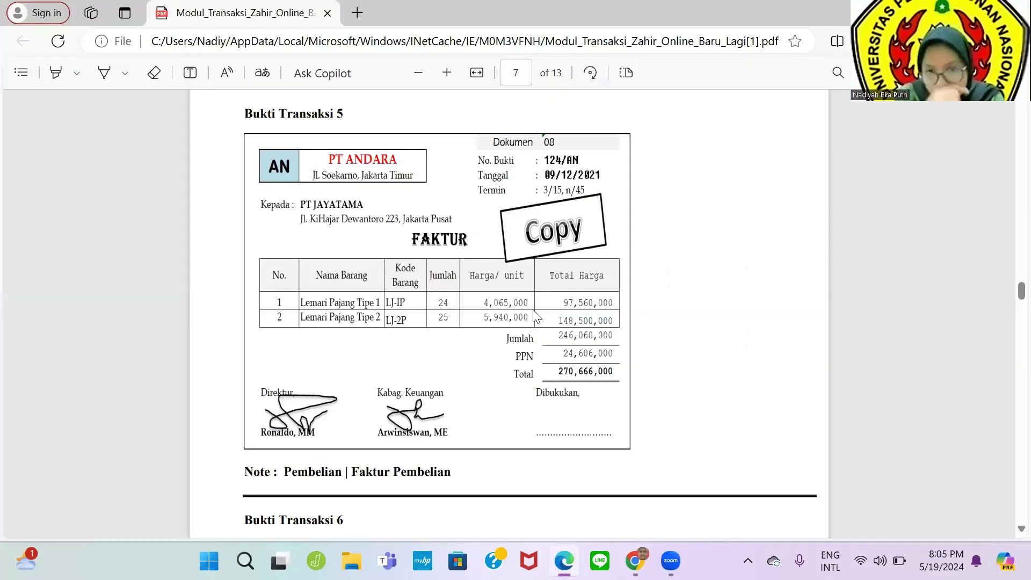
{"action": "key", "text": "alt+Tab"}
{"action": "key", "text": "alt+Tab"}
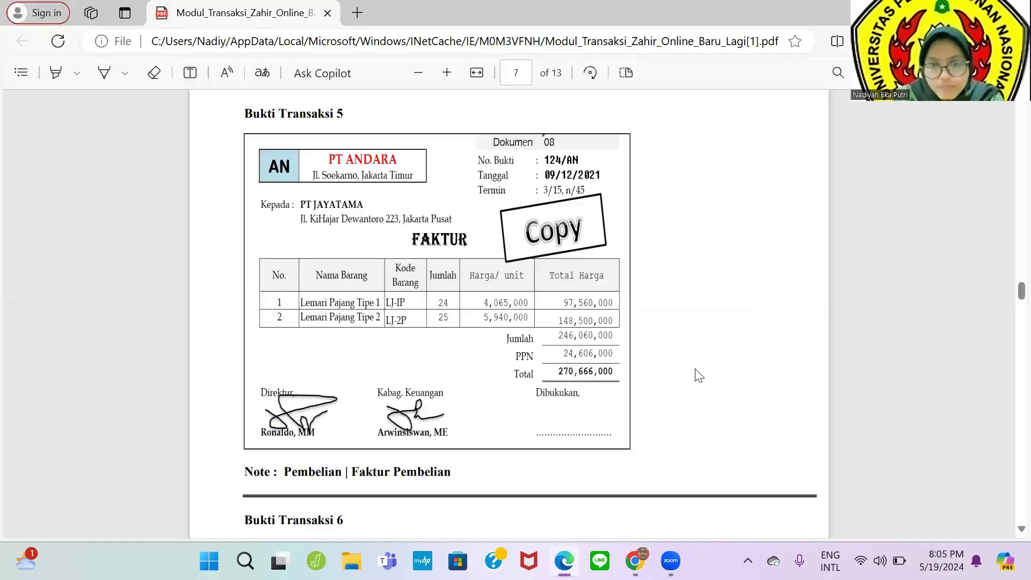
{"action": "key", "text": "alt+Tab"}
{"action": "key", "text": "alt+Tab"}
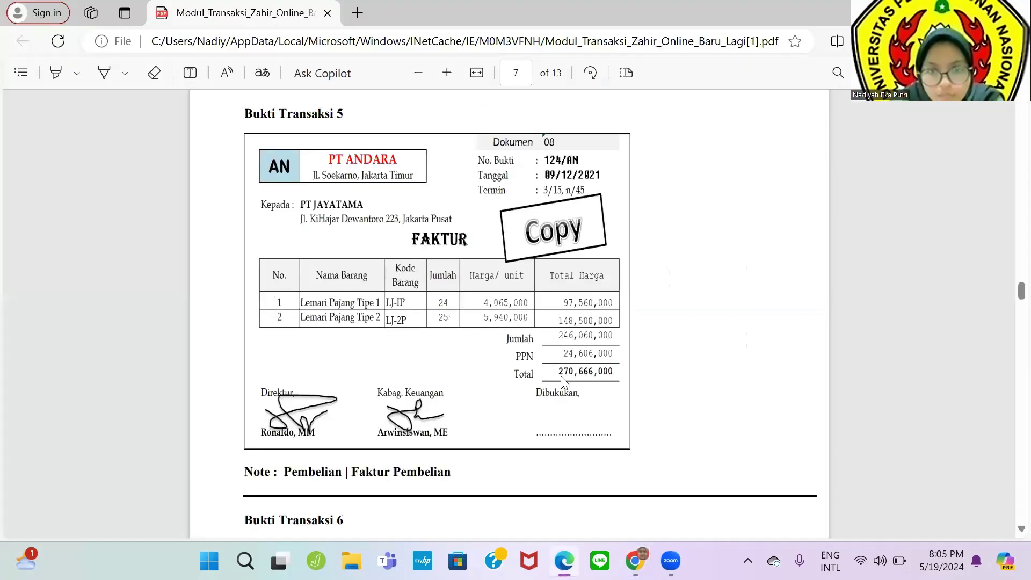
{"action": "scroll", "coordinate": [609, 371], "scroll_direction": "up", "scroll_amount": 3}
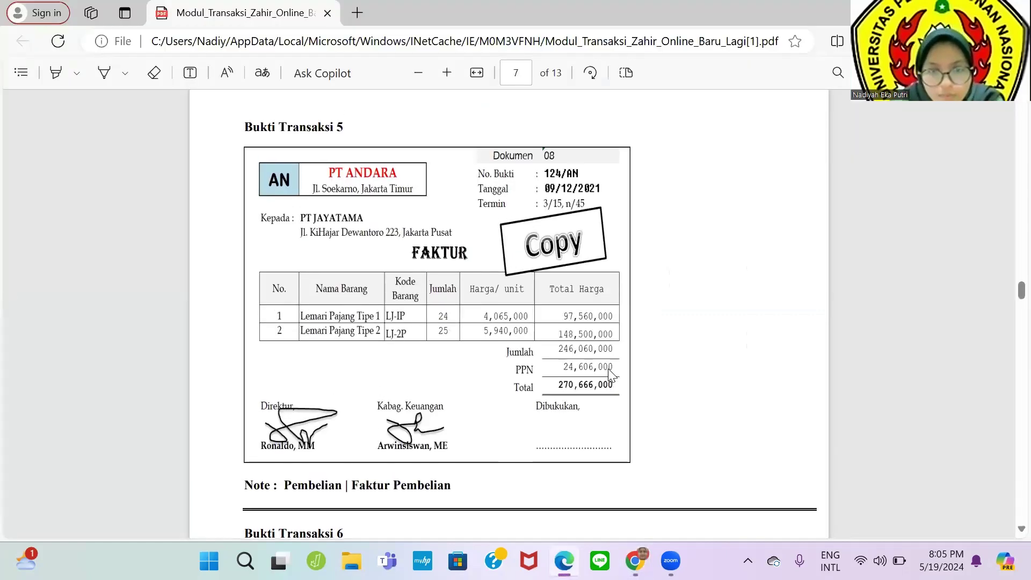
Step: Correct the unit price of Lemari Pajang Tipe 1 to Rp 4,065,000, checking it against Bukti Transaksi 5 in the PDF
{"action": "scroll", "coordinate": [610, 370], "scroll_direction": "up", "scroll_amount": 2}
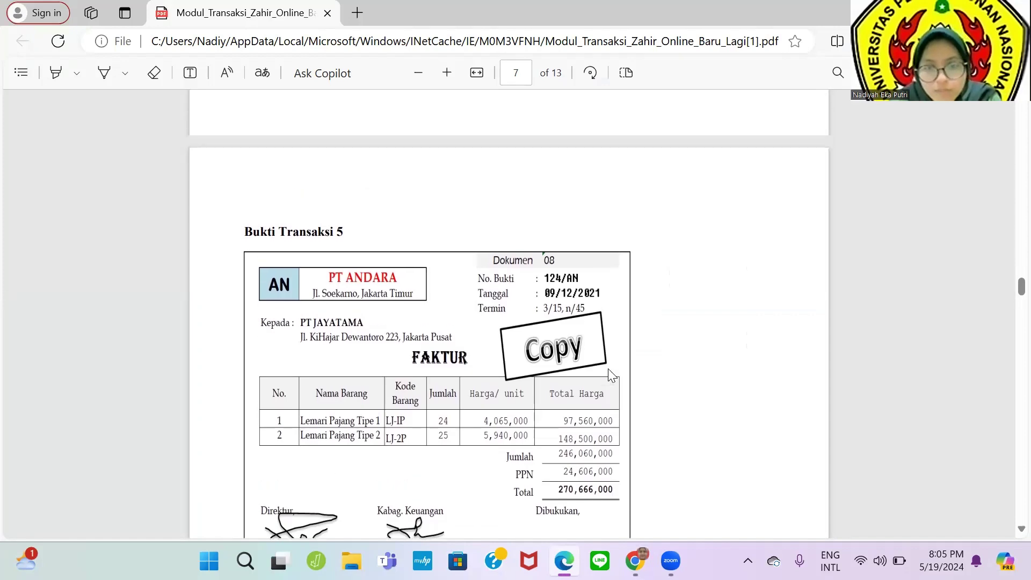
{"action": "key", "text": "alt+Tab"}
{"action": "scroll", "coordinate": [610, 375], "scroll_direction": "up", "scroll_amount": 3}
{"action": "scroll", "coordinate": [611, 375], "scroll_direction": "up", "scroll_amount": 2}
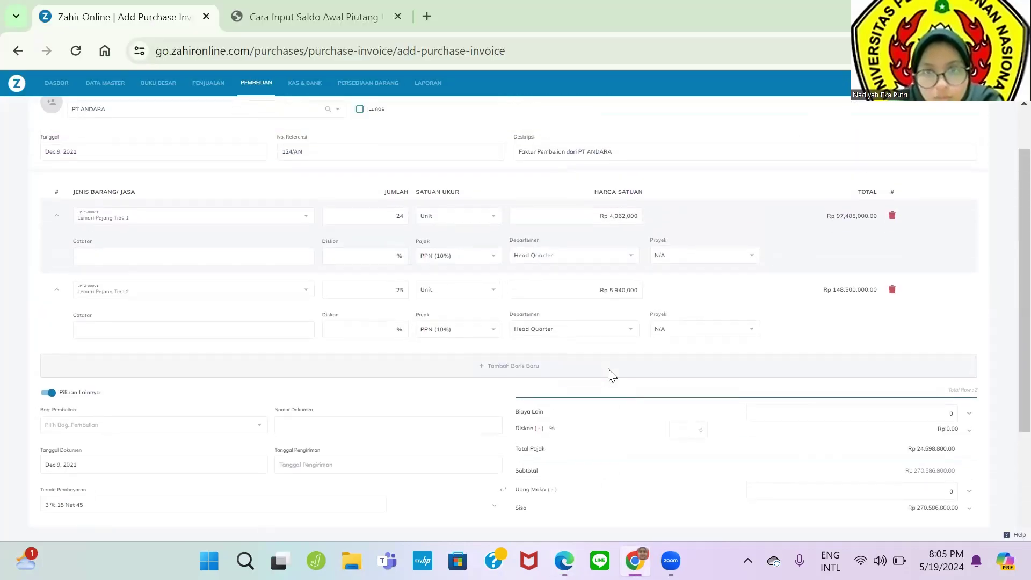
{"action": "key", "text": "alt+Tab"}
{"action": "key", "text": "alt+Tab"}
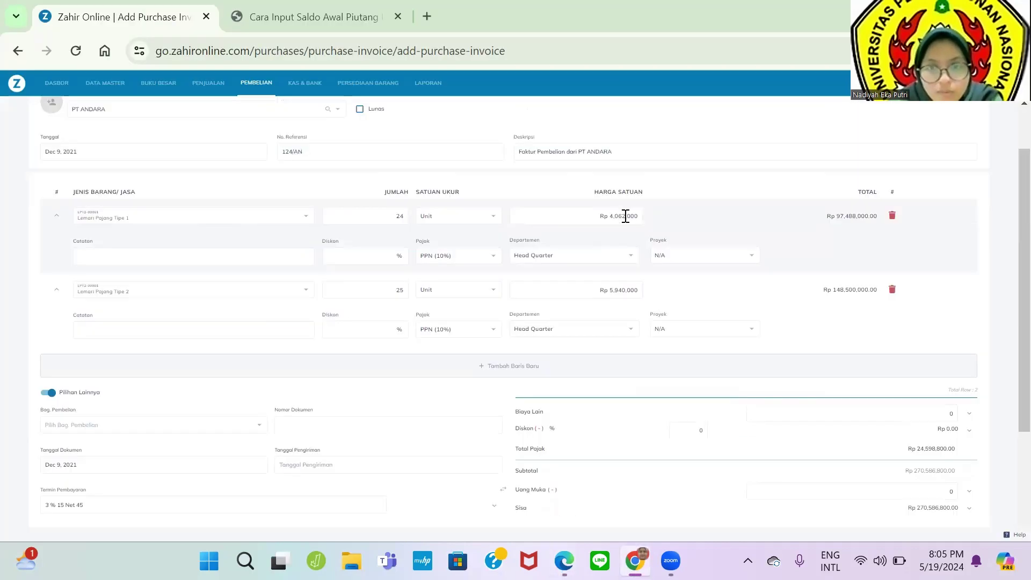
{"action": "triple_click", "coordinate": [626, 216]}
{"action": "left_click", "coordinate": [626, 216]}
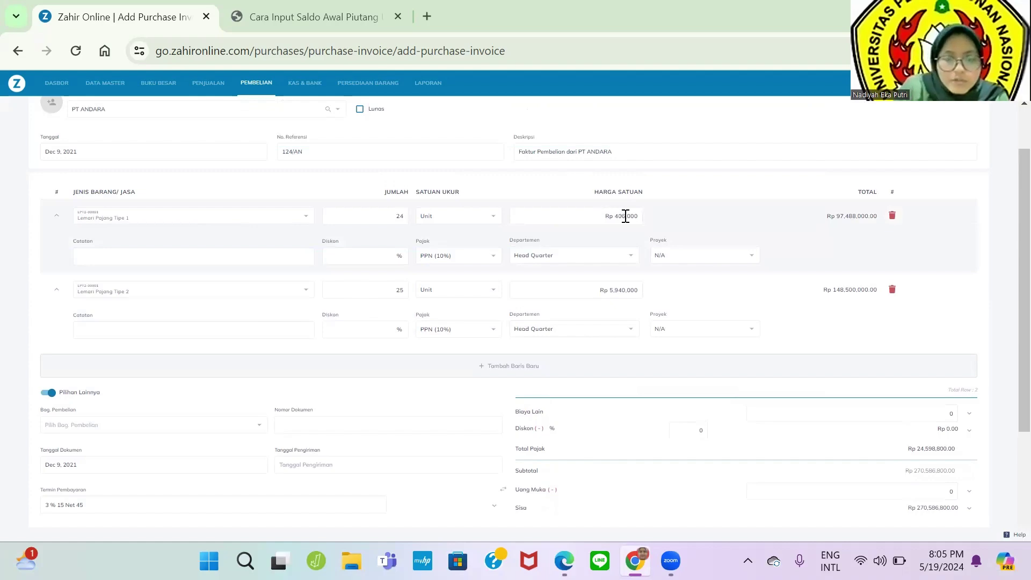
{"action": "key", "text": "alt+Tab"}
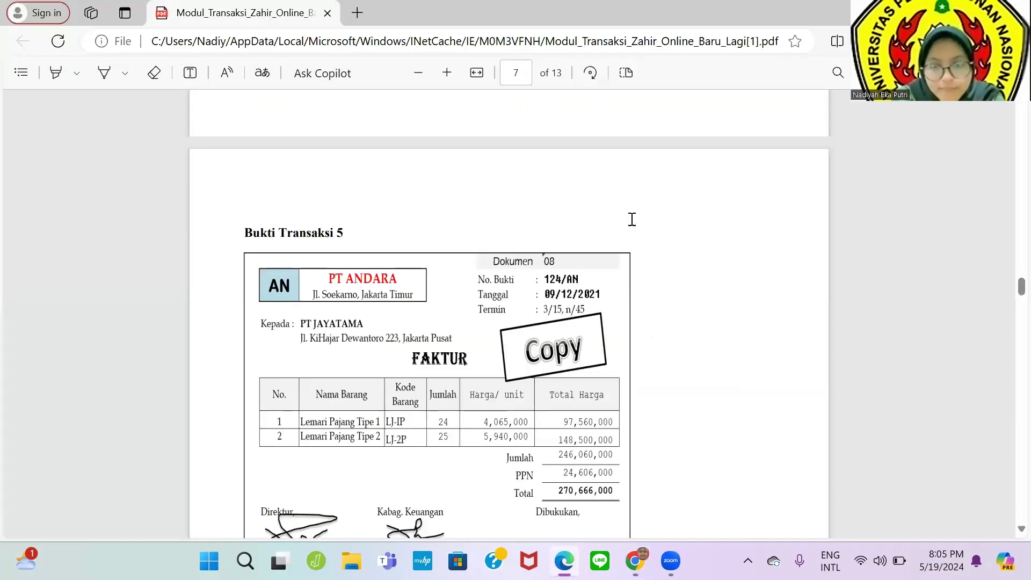
{"action": "key", "text": "alt+Tab"}
Step: Compare the purchase invoice's tax and total with the PDF voucher and save the invoice
{"action": "scroll", "coordinate": [973, 338], "scroll_direction": "down", "scroll_amount": 3}
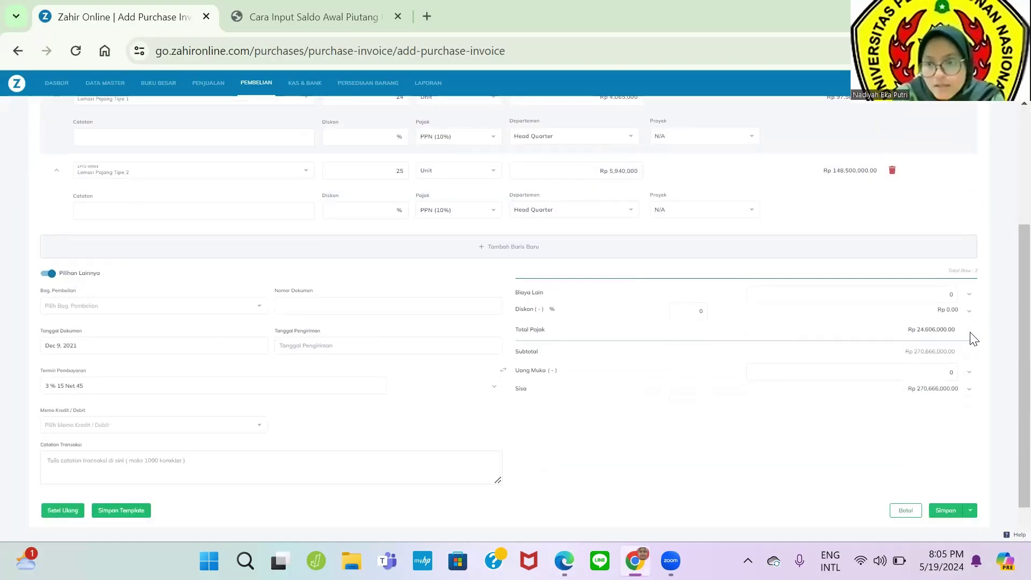
{"action": "key", "text": "alt+Tab"}
{"action": "key", "text": "alt+Tab"}
{"action": "scroll", "coordinate": [937, 304], "scroll_direction": "down", "scroll_amount": 1}
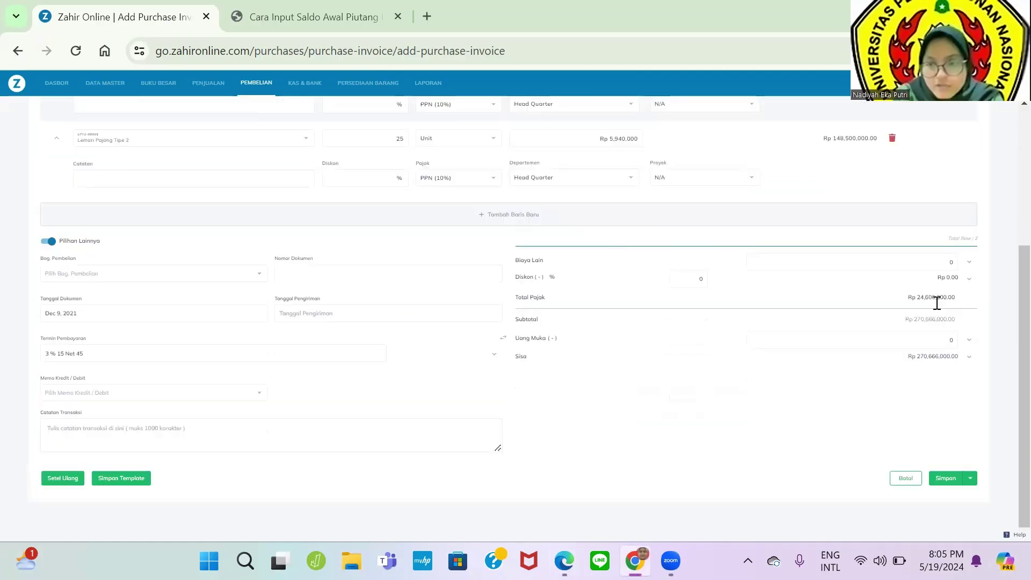
{"action": "left_click", "coordinate": [947, 478]}
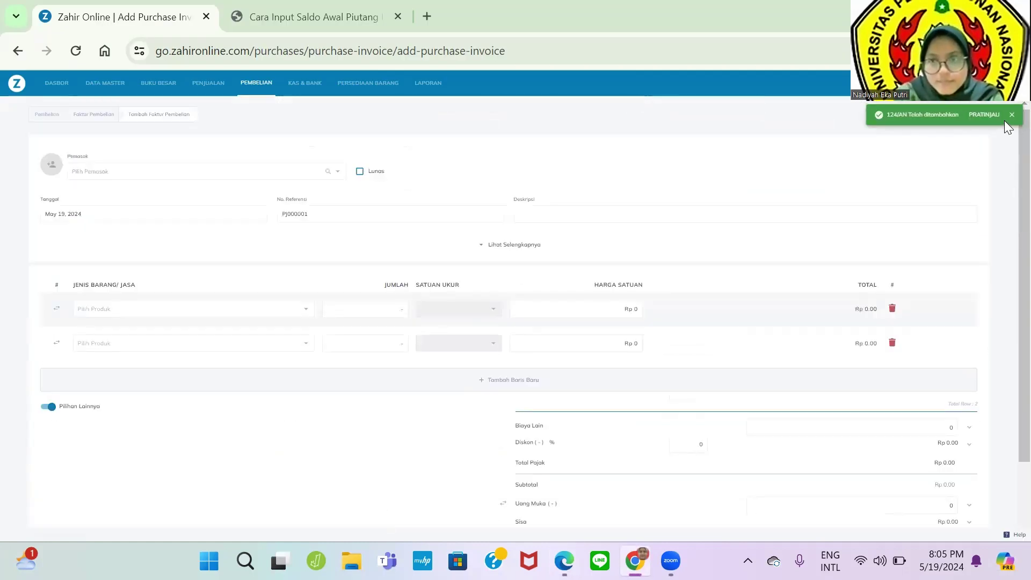
{"action": "left_click", "coordinate": [1010, 122]}
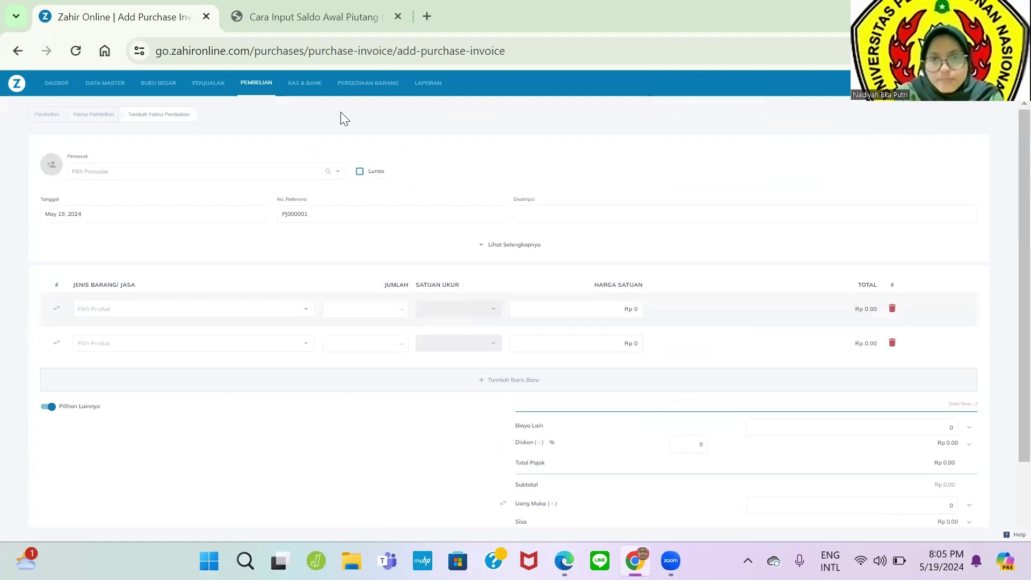
{"action": "left_click", "coordinate": [256, 94]}
Step: Review Bukti Transaksi 6 in the PDF module and create a new Pengeluaran entry in Zahir Online's Kas & Bank module
{"action": "key", "text": "alt+Tab"}
{"action": "scroll", "coordinate": [420, 276], "scroll_direction": "down", "scroll_amount": 3}
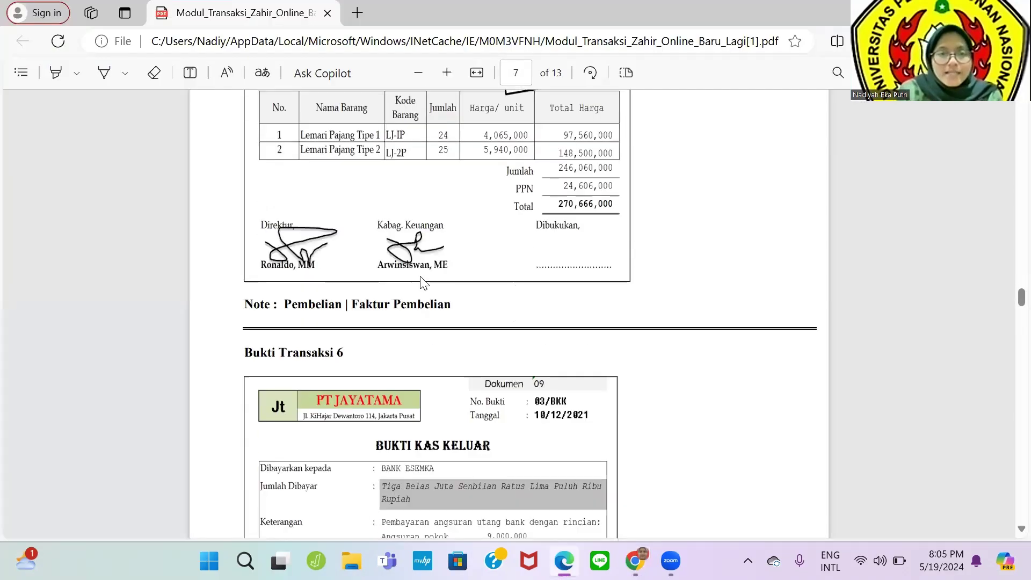
{"action": "scroll", "coordinate": [421, 281], "scroll_direction": "down", "scroll_amount": 5}
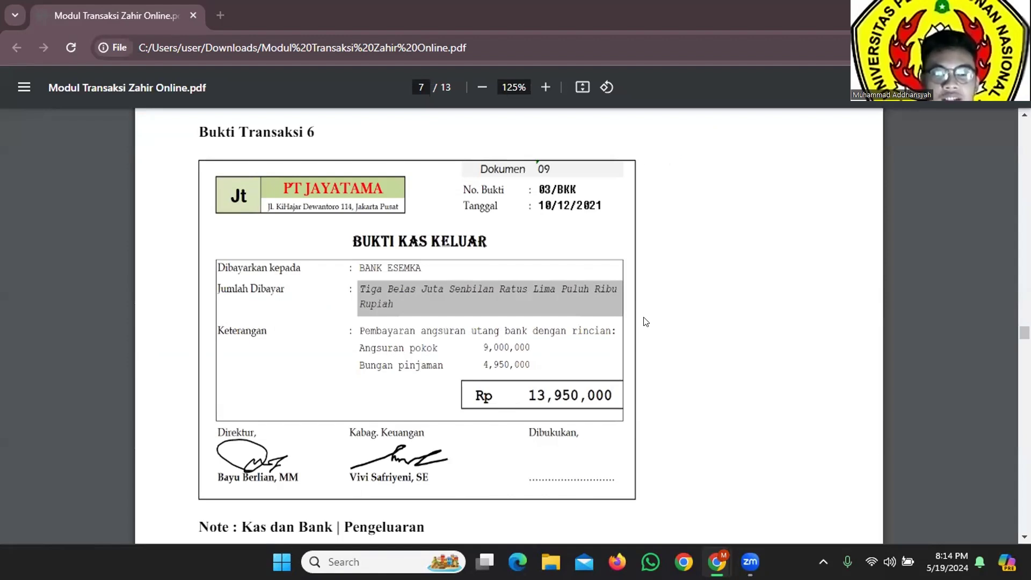
{"action": "key", "text": "alt+Tab"}
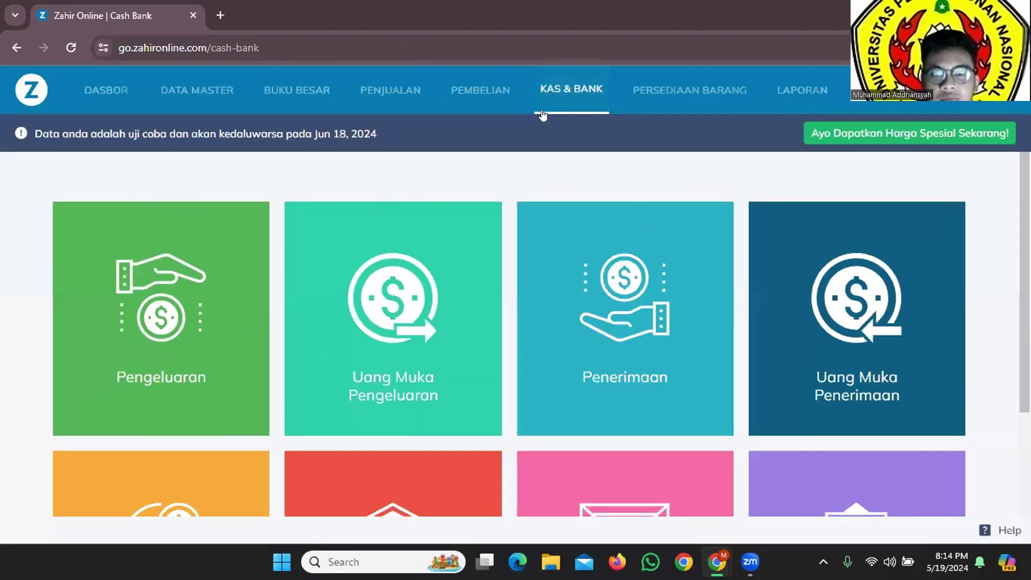
{"action": "left_click", "coordinate": [212, 372]}
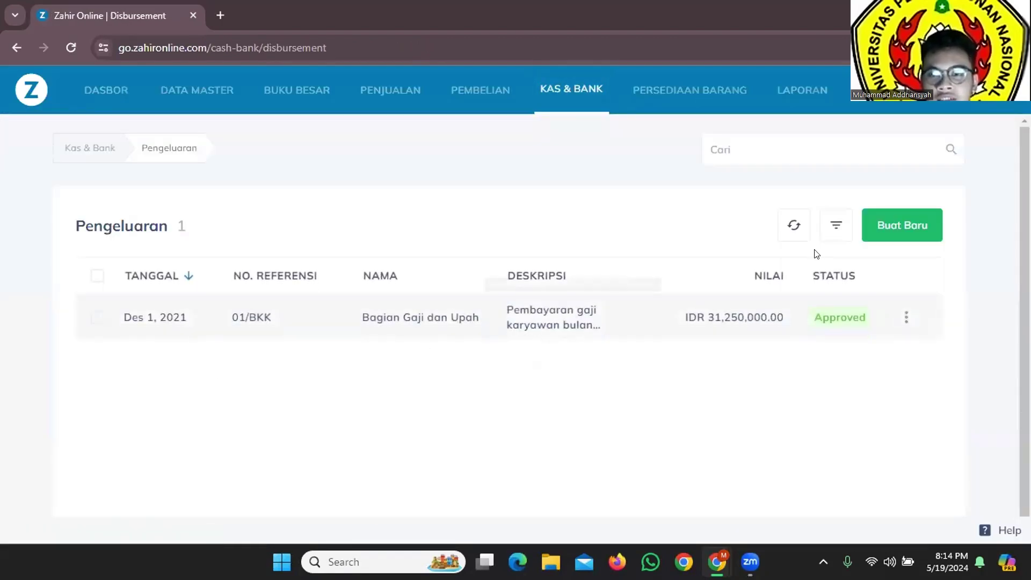
{"action": "left_click", "coordinate": [886, 235]}
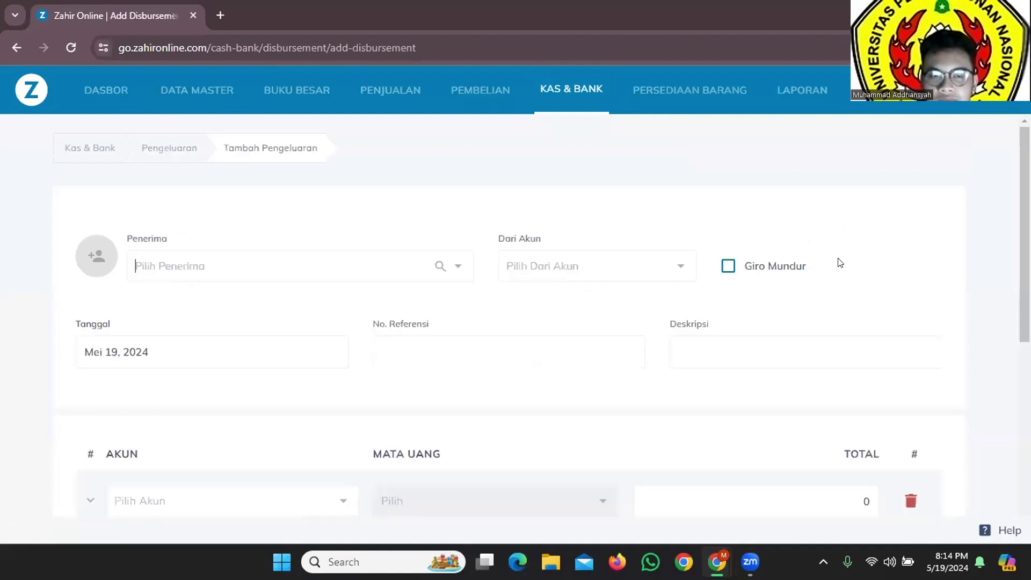
Step: Set the disbursement's Penerima to BANK ESEMKA and Dari Akun to Bank, checking the voucher in the PDF
{"action": "left_click", "coordinate": [355, 269]}
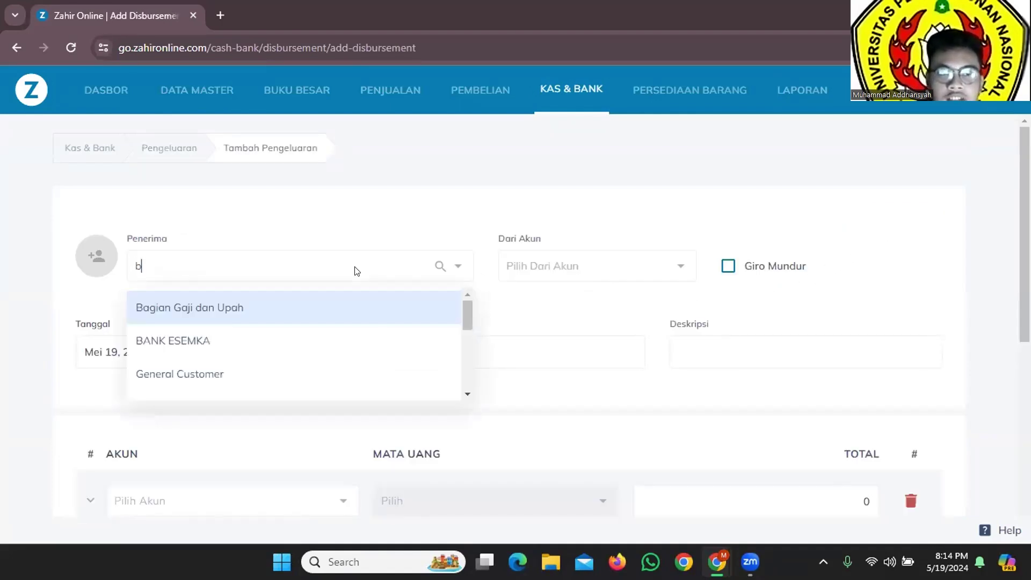
{"action": "type", "text": "BAnank ESE"}
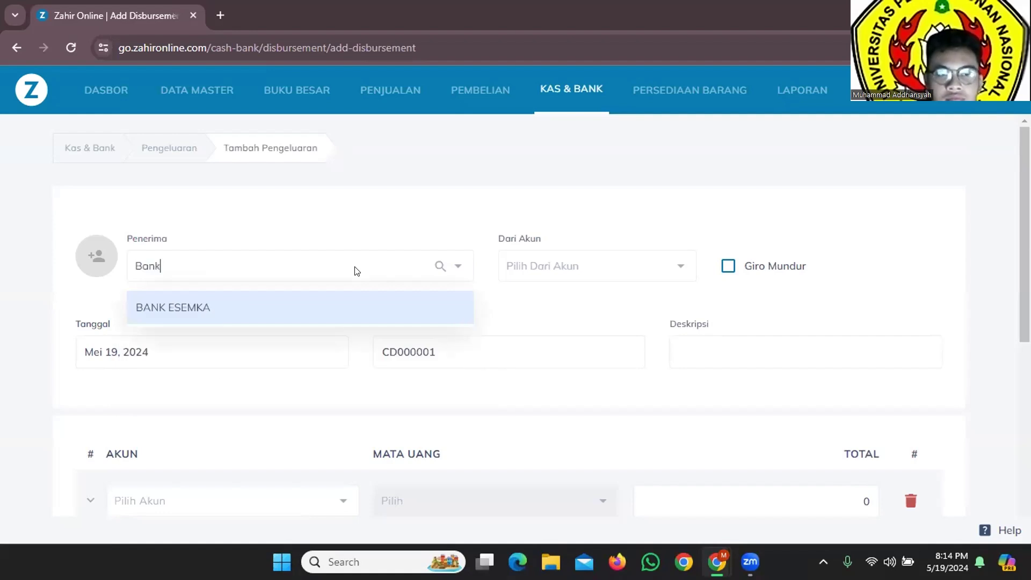
{"action": "left_click", "coordinate": [354, 306]}
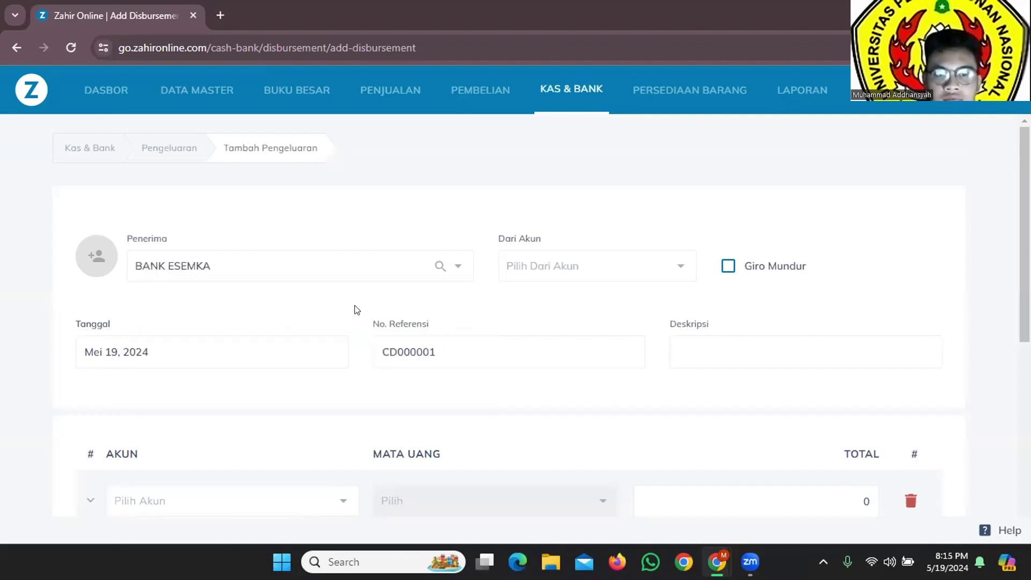
{"action": "key", "text": "alt+Tab"}
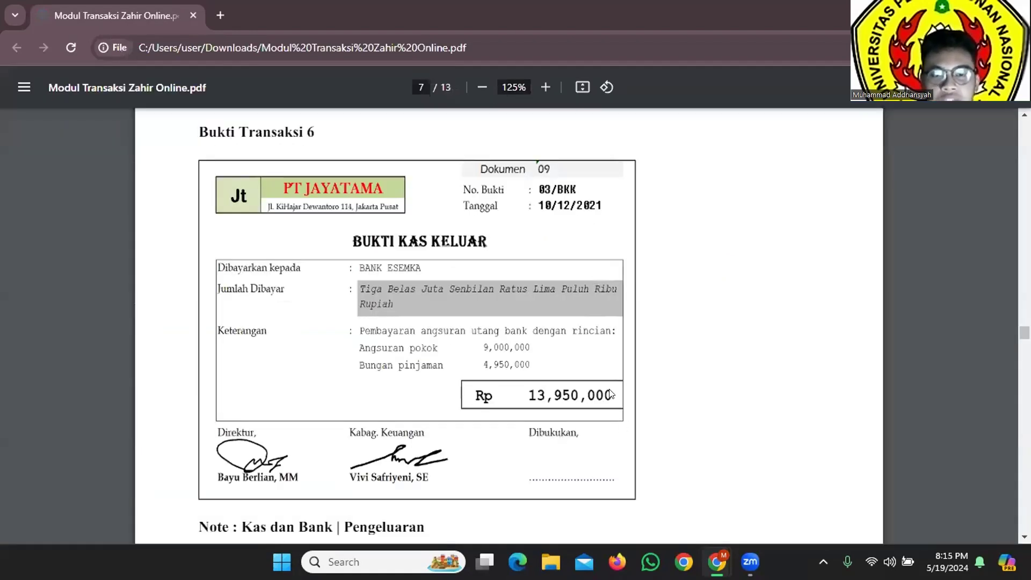
{"action": "key", "text": "alt+Tab"}
{"action": "left_click", "coordinate": [666, 267]}
{"action": "scroll", "coordinate": [589, 349], "scroll_direction": "down", "scroll_amount": 2}
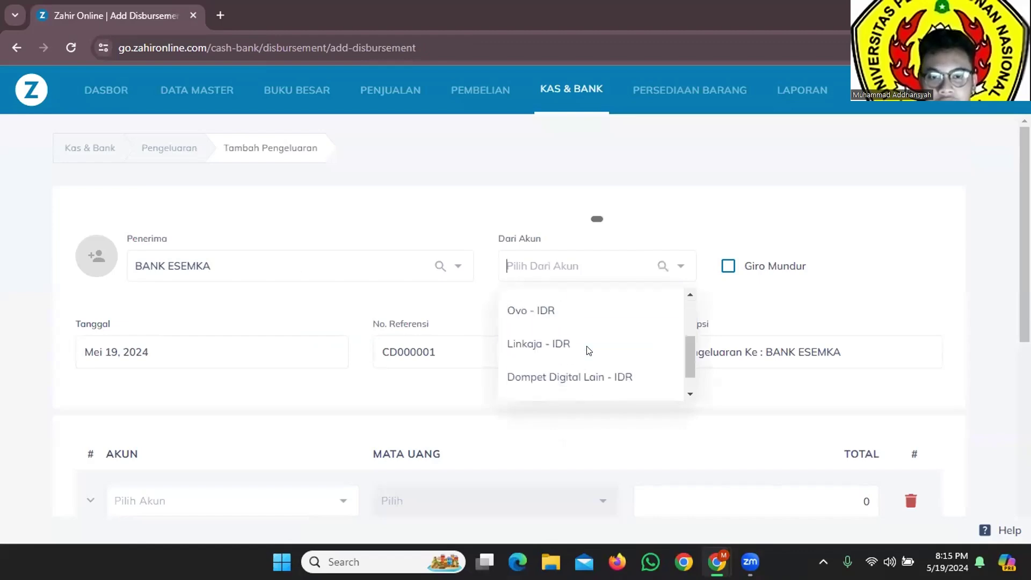
{"action": "scroll", "coordinate": [588, 350], "scroll_direction": "down", "scroll_amount": 1}
{"action": "left_click", "coordinate": [582, 376]}
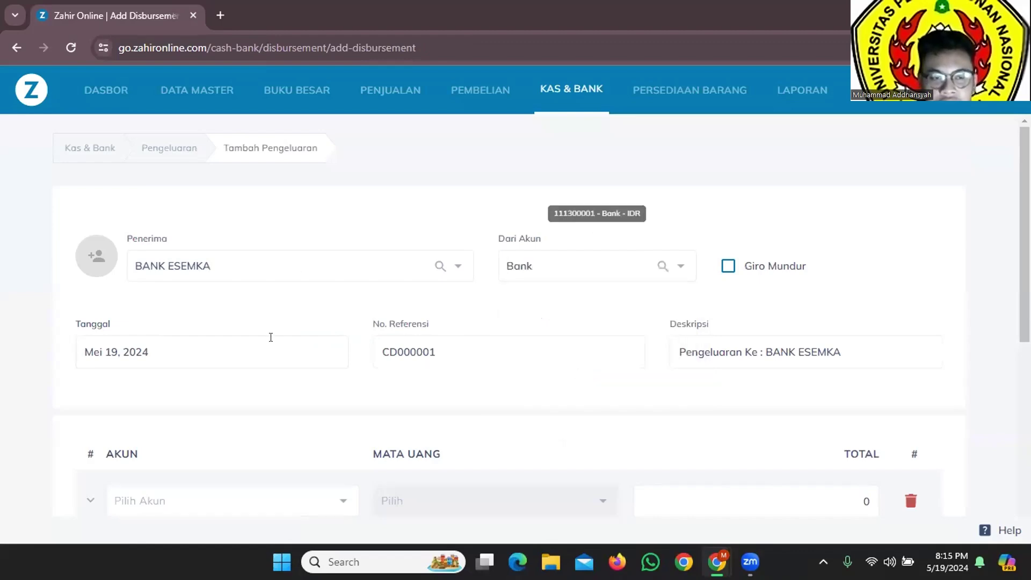
Step: Set the disbursement's Tanggal to December 10, 2021, as dated on Bukti Transaksi 6 in the PDF
{"action": "left_click", "coordinate": [215, 354]}
{"action": "key", "text": "alt+Tab"}
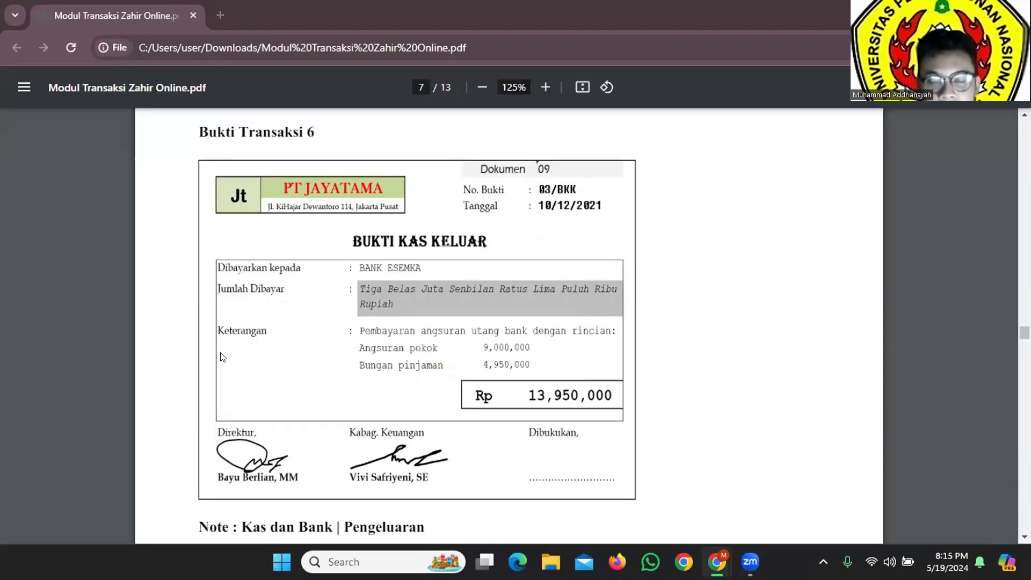
{"action": "key", "text": "alt+Tab"}
{"action": "left_click", "coordinate": [433, 155]}
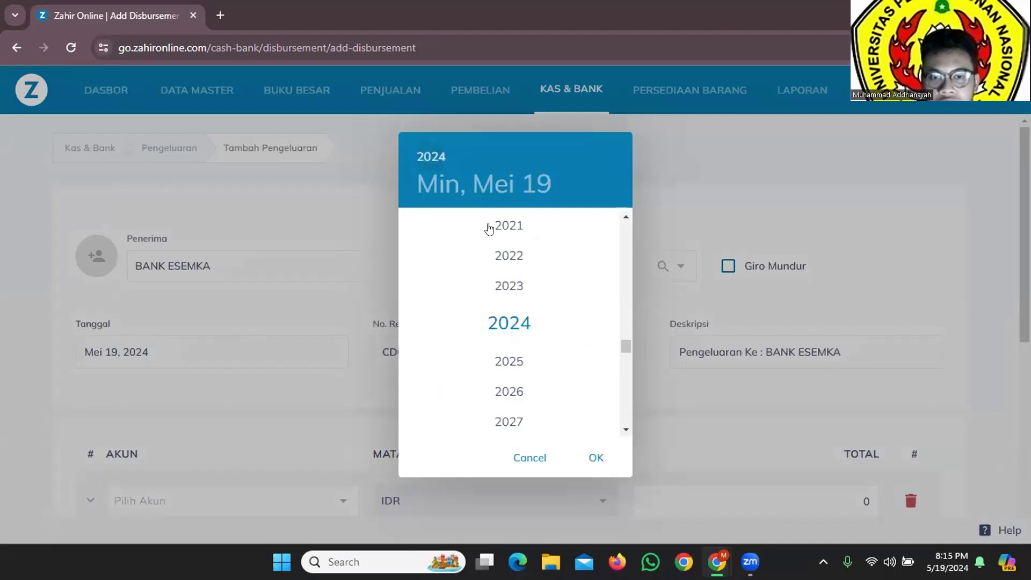
{"action": "left_click", "coordinate": [488, 224]}
{"action": "left_click", "coordinate": [616, 231]}
{"action": "left_click", "coordinate": [618, 232]}
{"action": "left_click", "coordinate": [617, 230]}
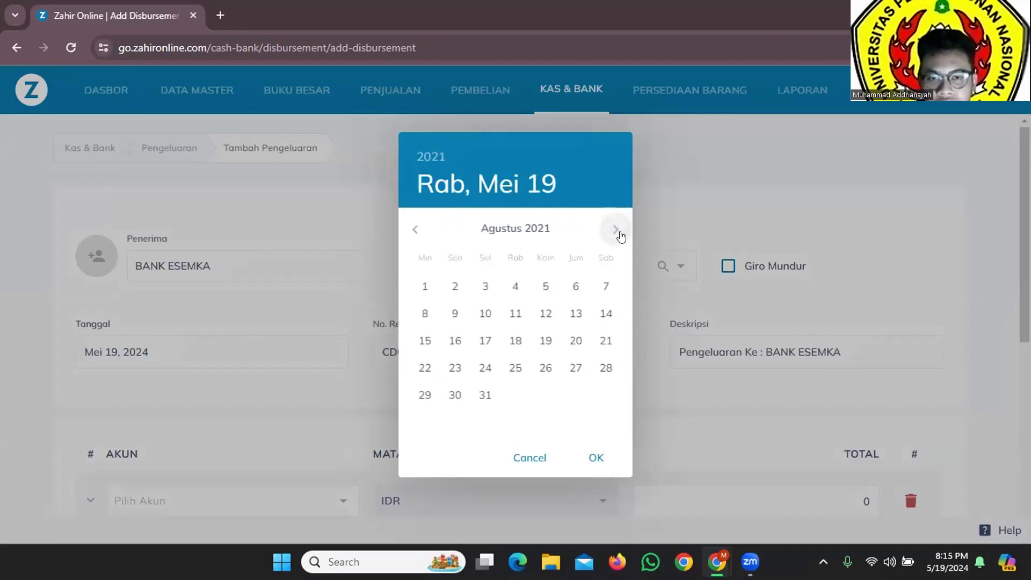
{"action": "left_click", "coordinate": [616, 230]}
{"action": "left_click", "coordinate": [617, 230]}
{"action": "left_click", "coordinate": [616, 230]}
{"action": "left_click", "coordinate": [617, 230]}
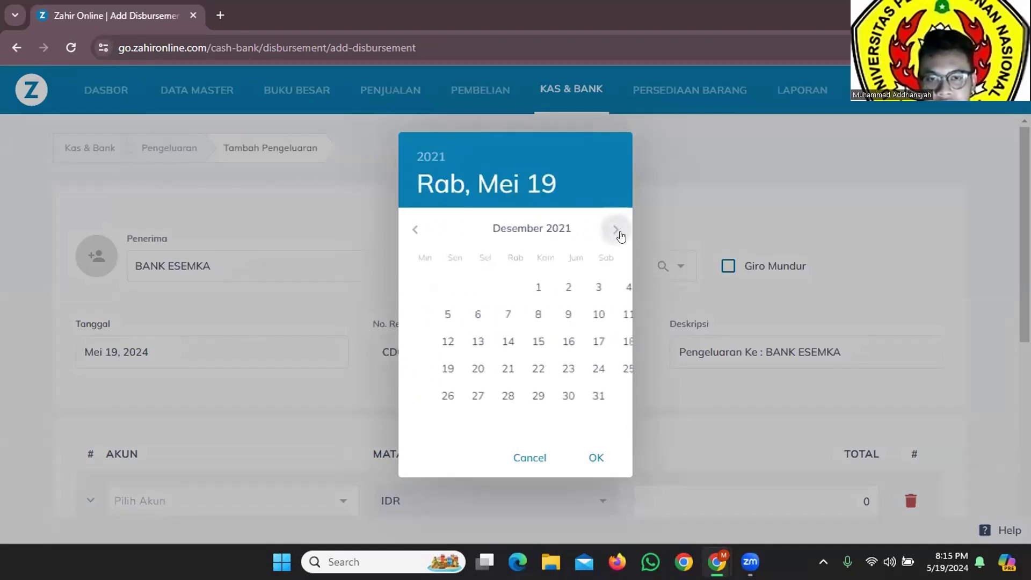
{"action": "left_click", "coordinate": [560, 319]}
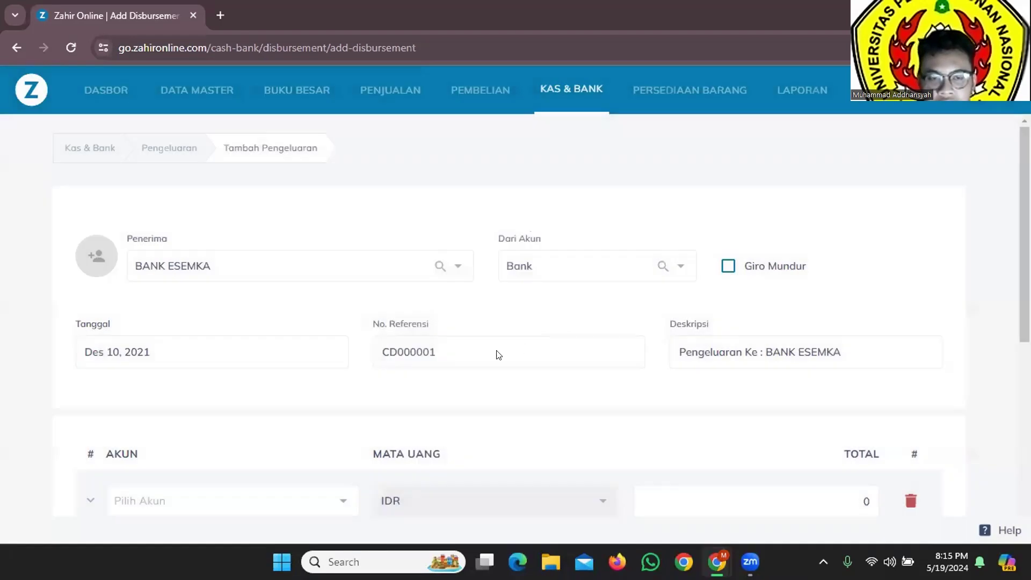
Step: Set the disbursement's No. Referensi to 03/BKK, taken from the voucher in the PDF
{"action": "key", "text": "alt+Tab"}
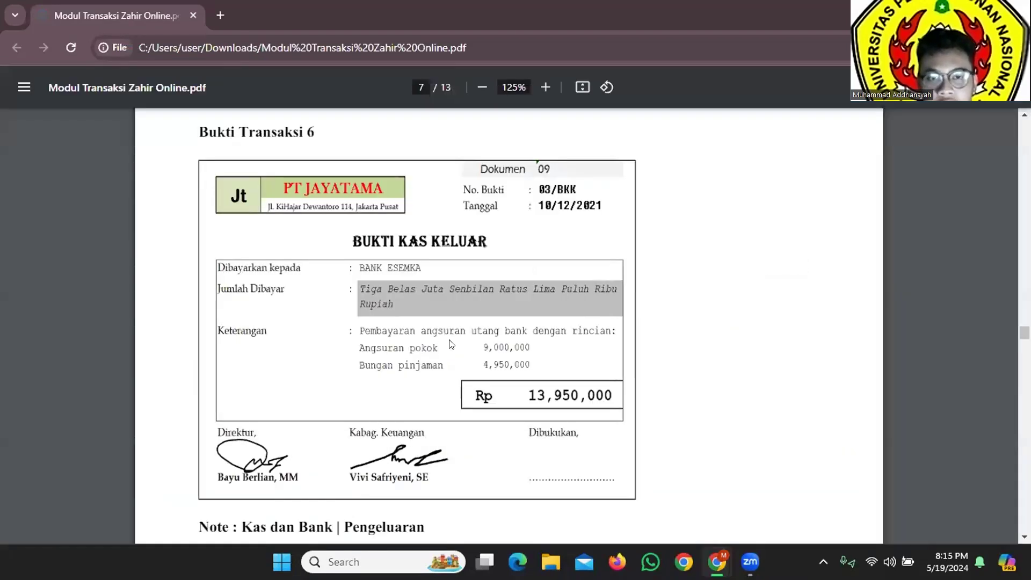
{"action": "key", "text": "alt+Tab"}
{"action": "left_click_drag", "start_coordinate": [453, 347], "coordinate": [368, 356]}
{"action": "type", "text": "03"}
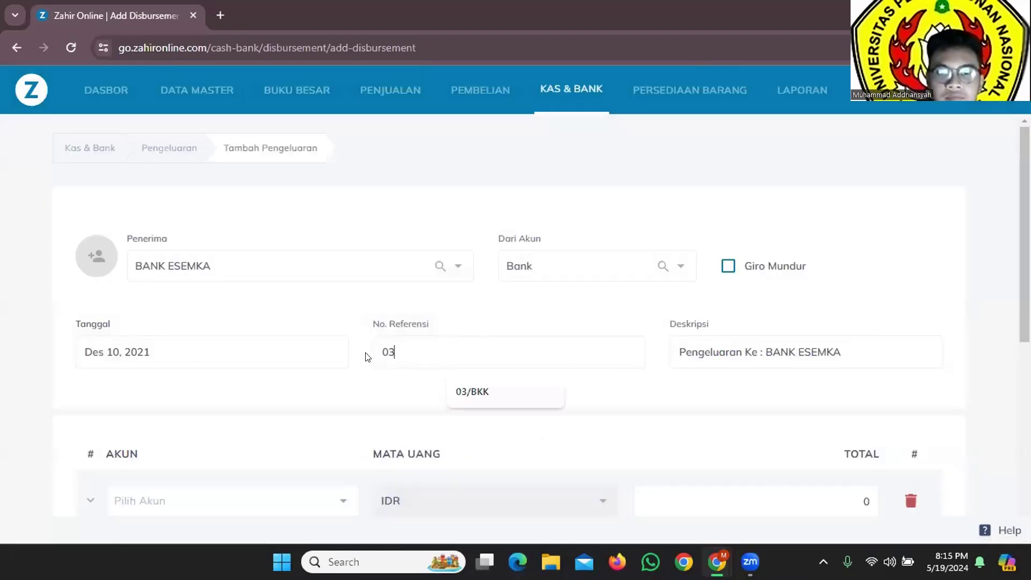
{"action": "left_click", "coordinate": [537, 392]}
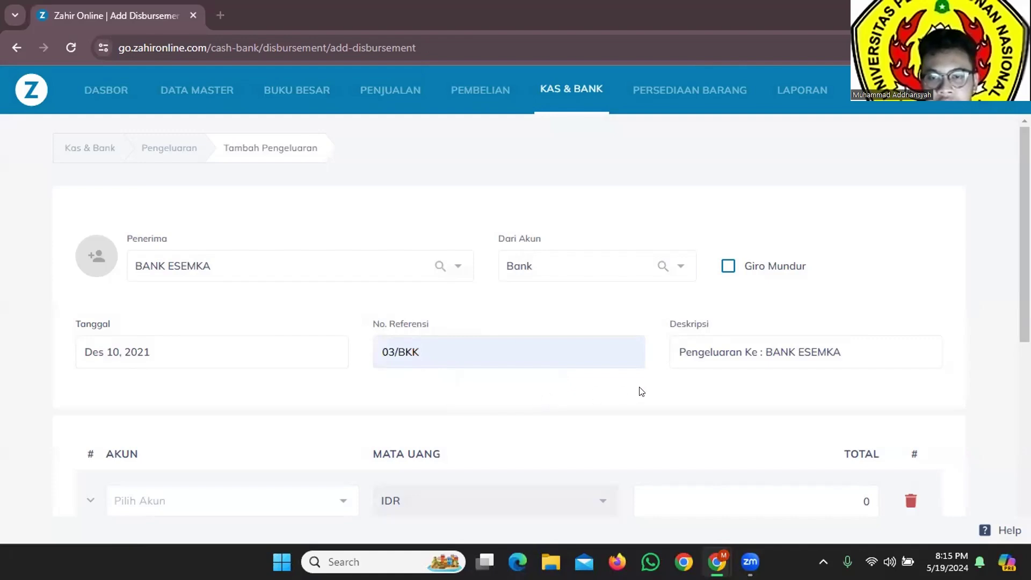
Step: Check the payment details in the PDF and replace the Deskripsi with "Pembayaran Angsuran hutang pada Bank ESEMKA"
{"action": "key", "text": "alt+Tab"}
{"action": "key", "text": "alt+Tab"}
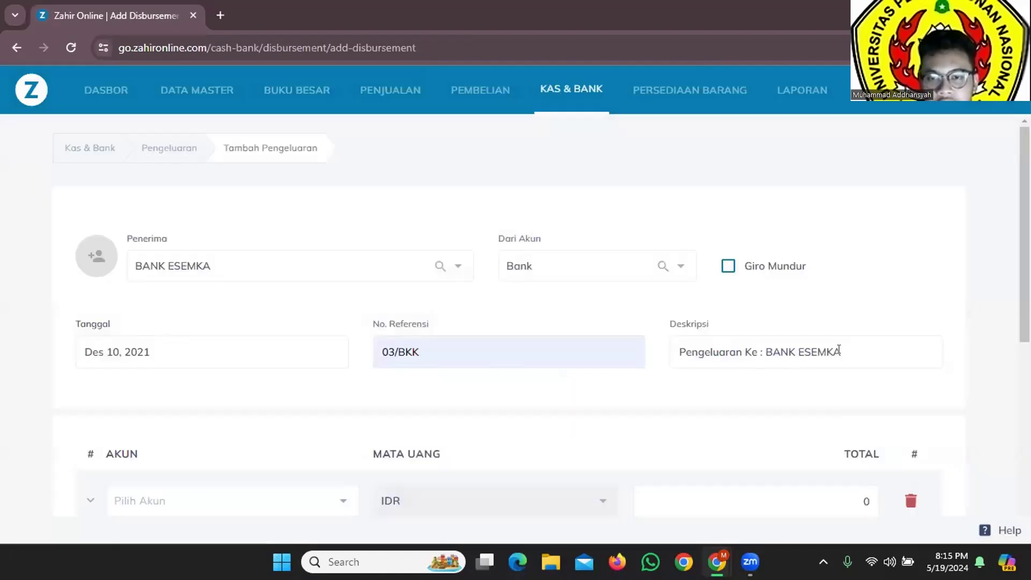
{"action": "left_click_drag", "start_coordinate": [838, 350], "coordinate": [672, 352]}
{"action": "key", "text": "alt+Tab"}
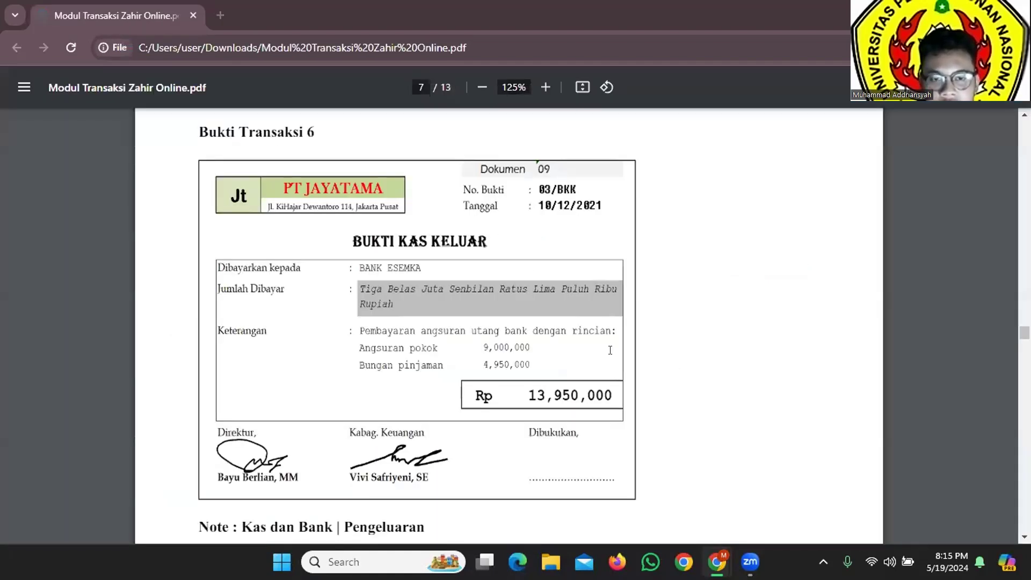
{"action": "key", "text": "alt+Tab"}
{"action": "left_click_drag", "start_coordinate": [842, 352], "coordinate": [675, 350]}
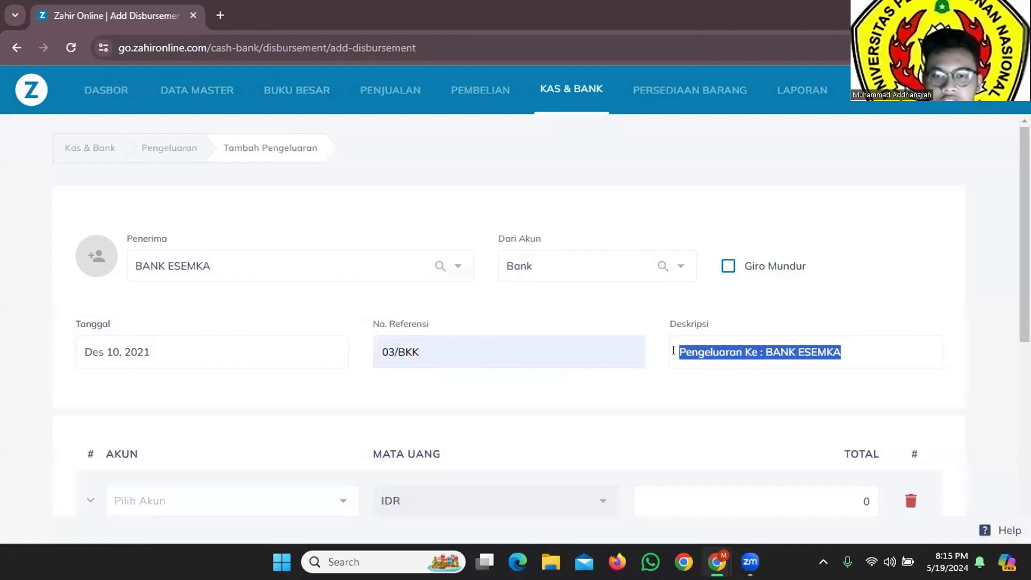
{"action": "type", "text": "Pembayaran Ang"}
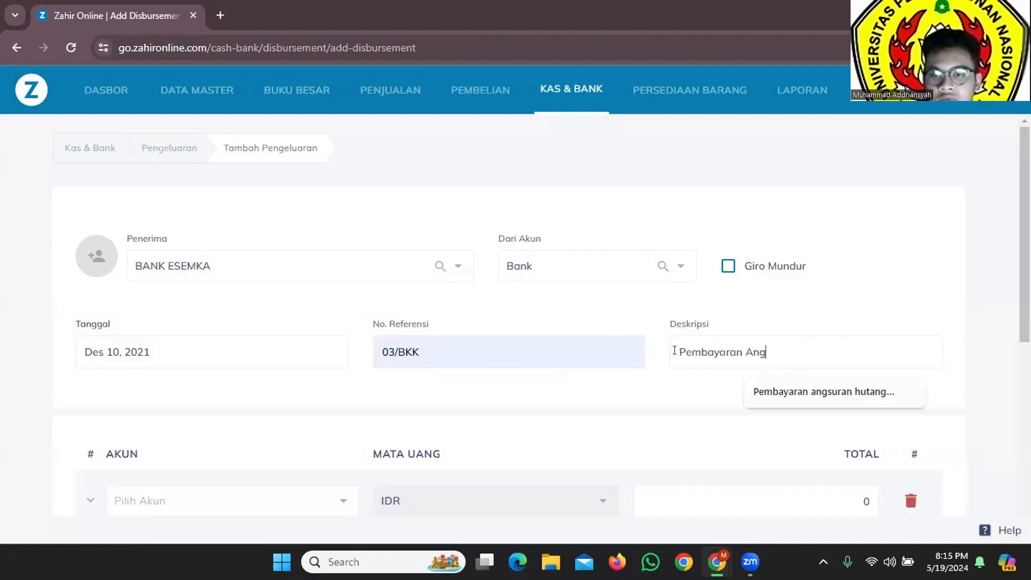
{"action": "type", "text": "suran hutan"}
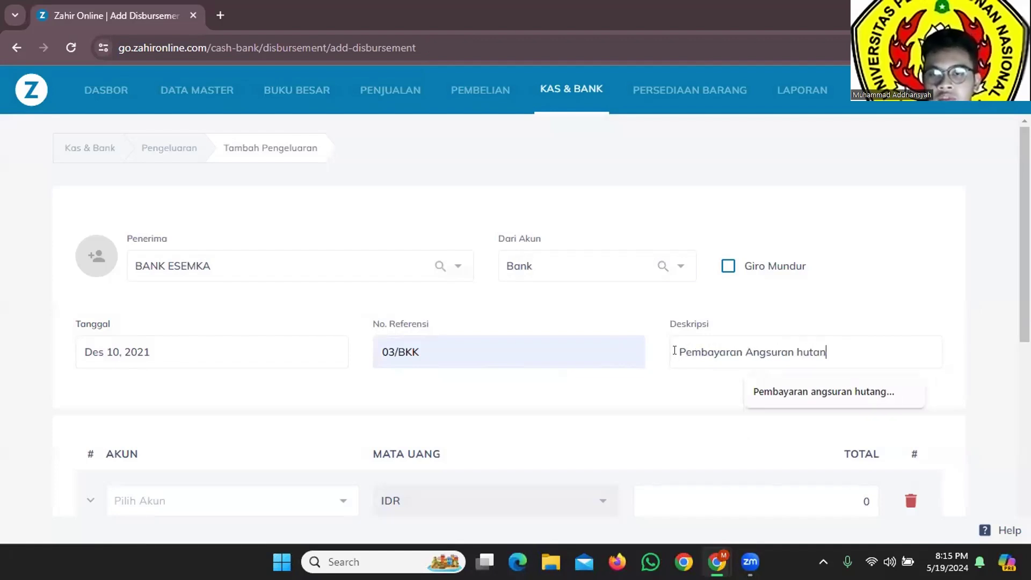
{"action": "type", "text": "g pada Bank ESEMKA"}
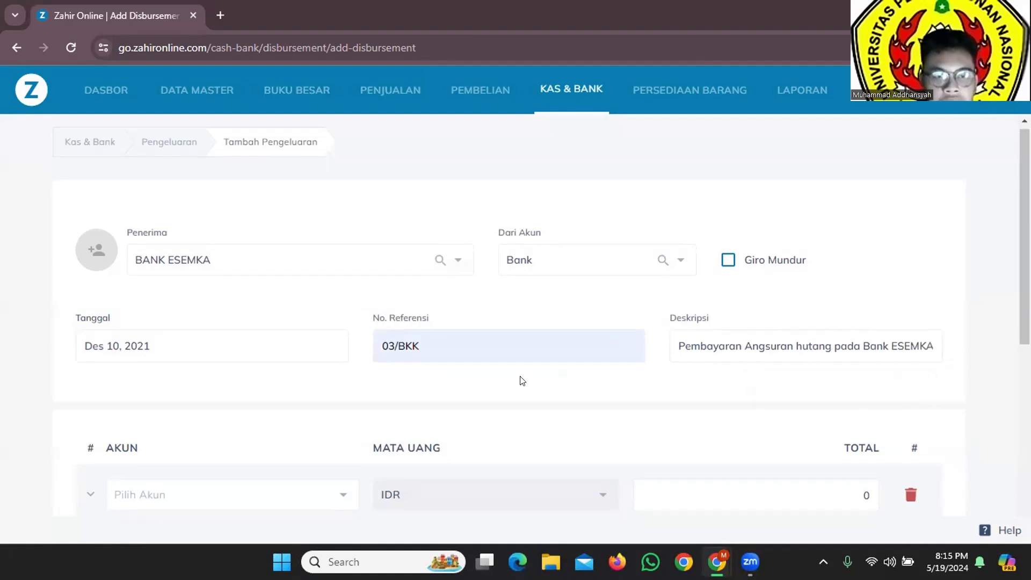
Step: Fill the first disbursement line with account 220000001 - Utang Bank and a total of Rp 9,000,000, the principal installment on the voucher
{"action": "scroll", "coordinate": [376, 387], "scroll_direction": "down", "scroll_amount": 2}
{"action": "left_click", "coordinate": [260, 399]}
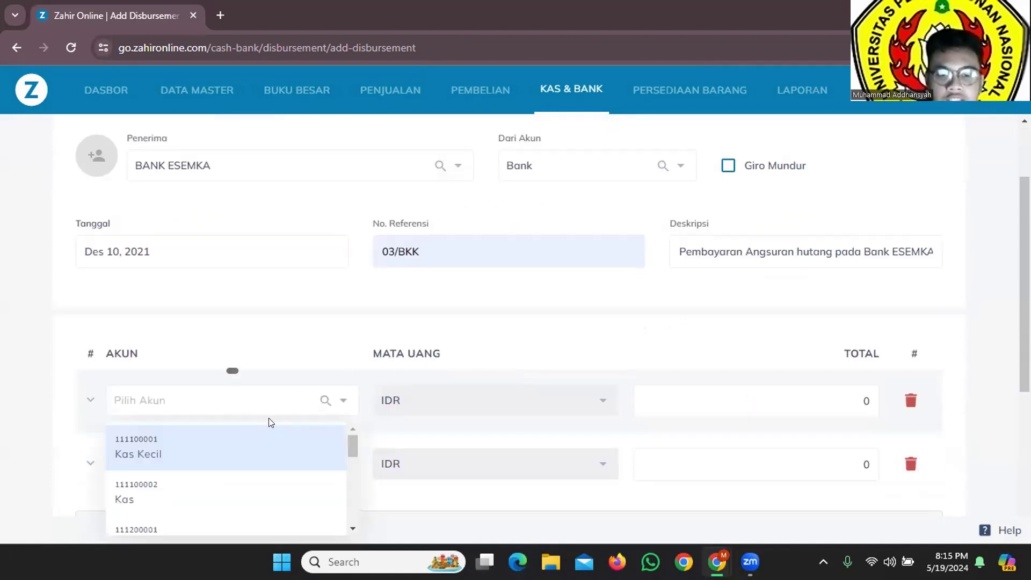
{"action": "type", "text": "Utang Bank"}
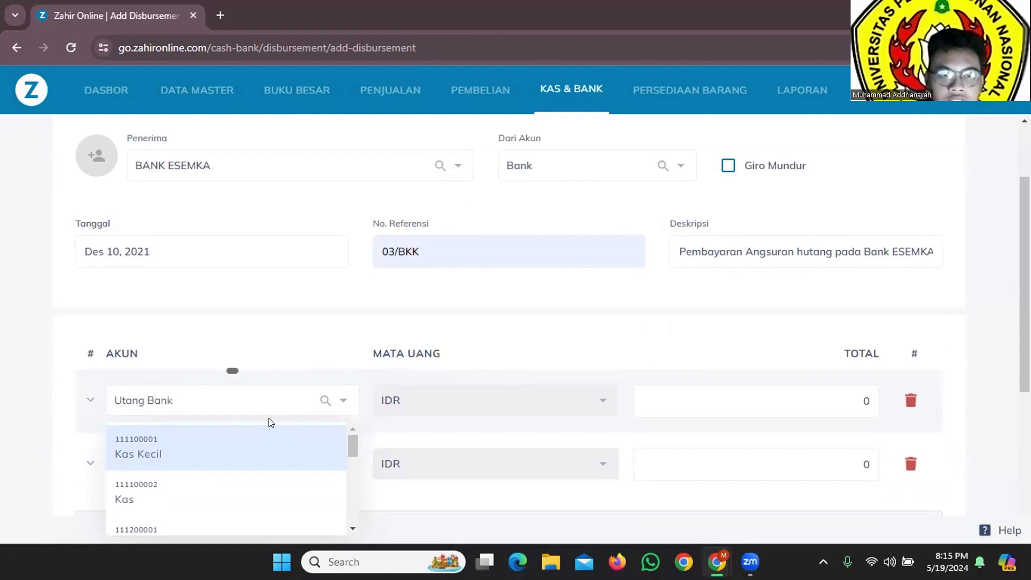
{"action": "left_click", "coordinate": [272, 446]}
{"action": "key", "text": "alt+Tab"}
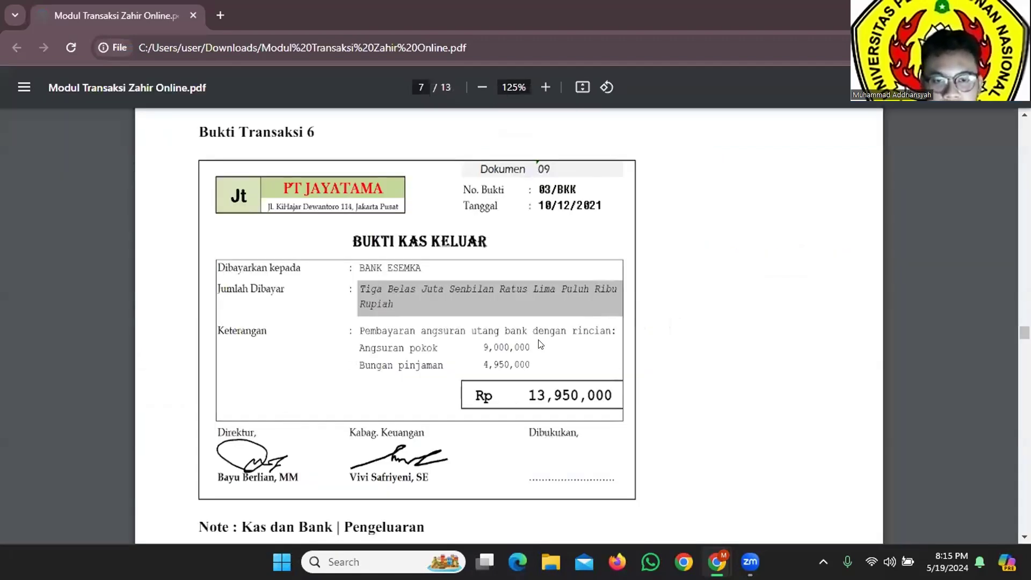
{"action": "key", "text": "alt+Tab"}
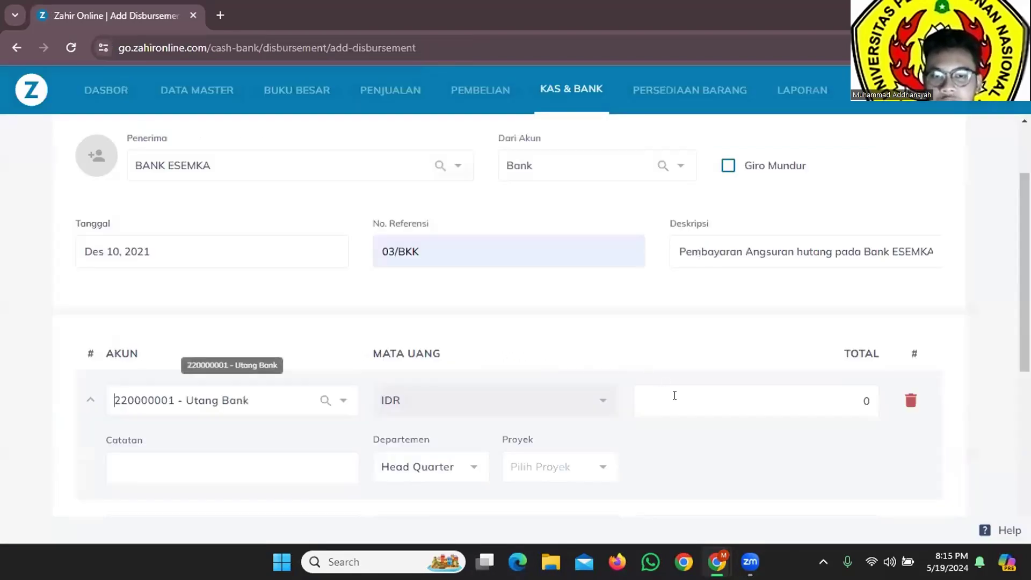
{"action": "left_click", "coordinate": [729, 398]}
{"action": "type", "text": "9000000"}
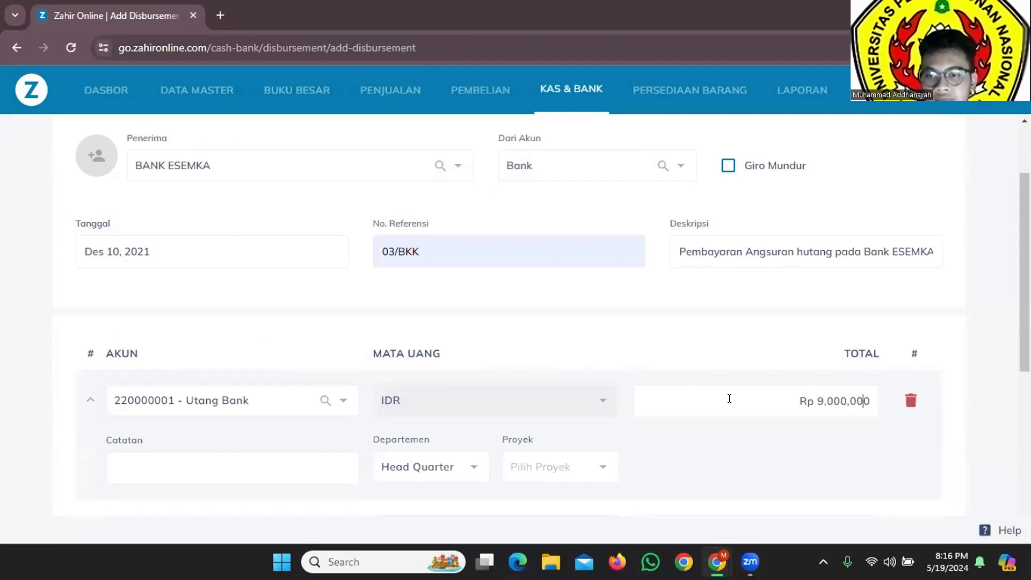
Step: Fill the second line with account 910000002 - Beban Bunga / Bagi Hasil and Rp 4,950,000, the loan interest on the PDF voucher
{"action": "scroll", "coordinate": [716, 382], "scroll_direction": "down", "scroll_amount": 2}
{"action": "left_click", "coordinate": [200, 432]}
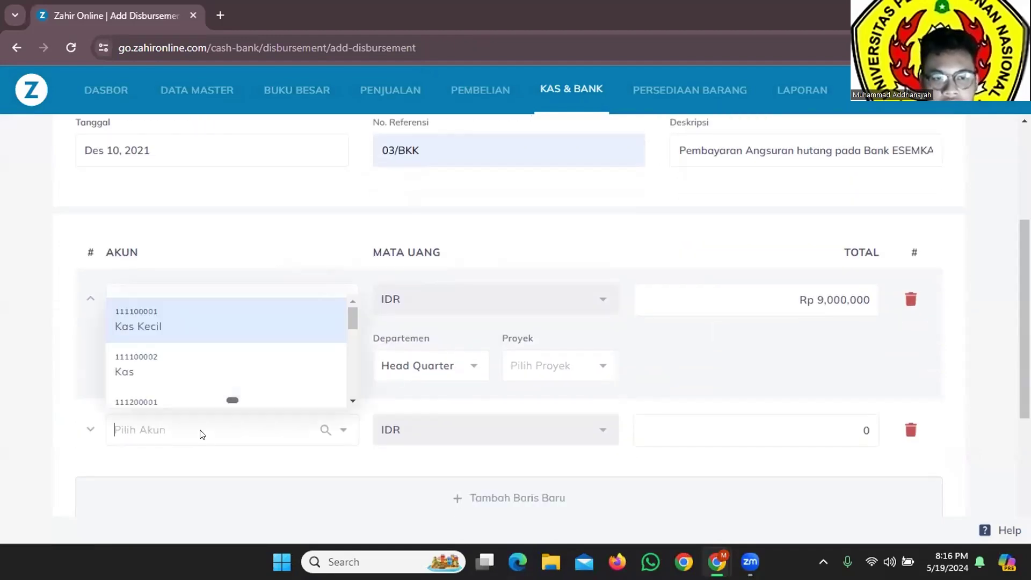
{"action": "key", "text": "alt+Tab"}
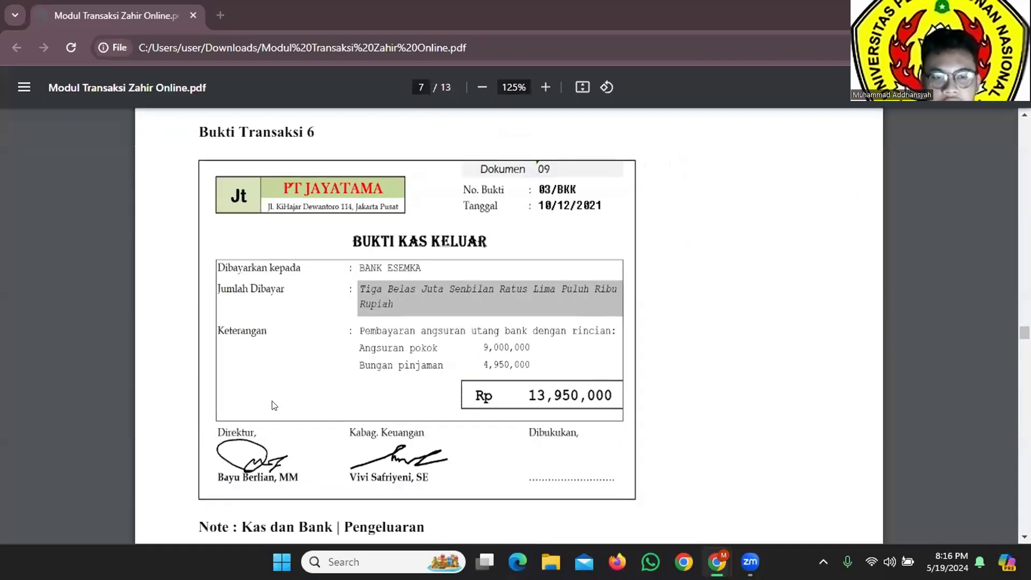
{"action": "key", "text": "alt+Tab"}
{"action": "type", "text": "Bunga"}
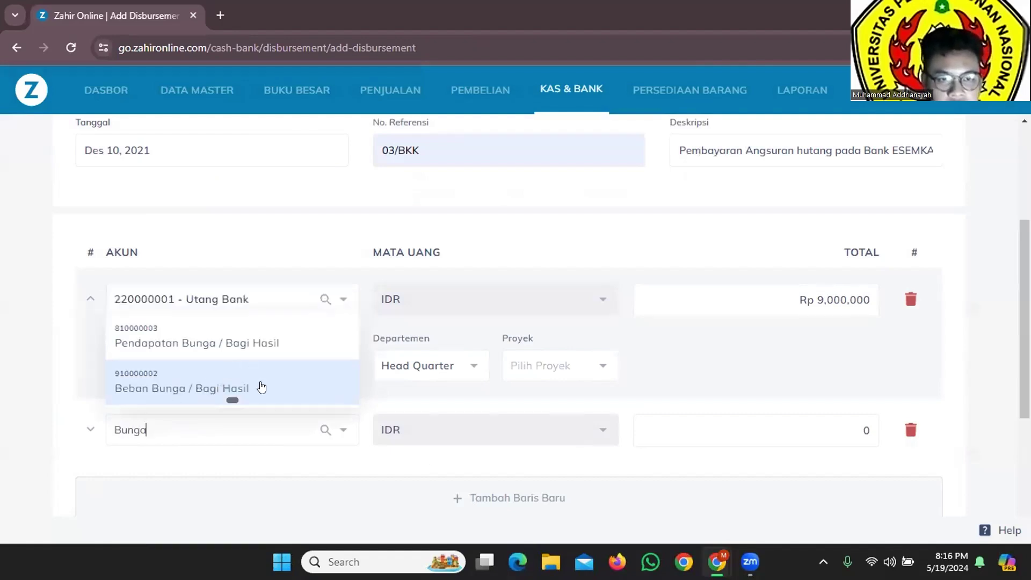
{"action": "left_click", "coordinate": [261, 387]}
{"action": "left_click", "coordinate": [784, 427]}
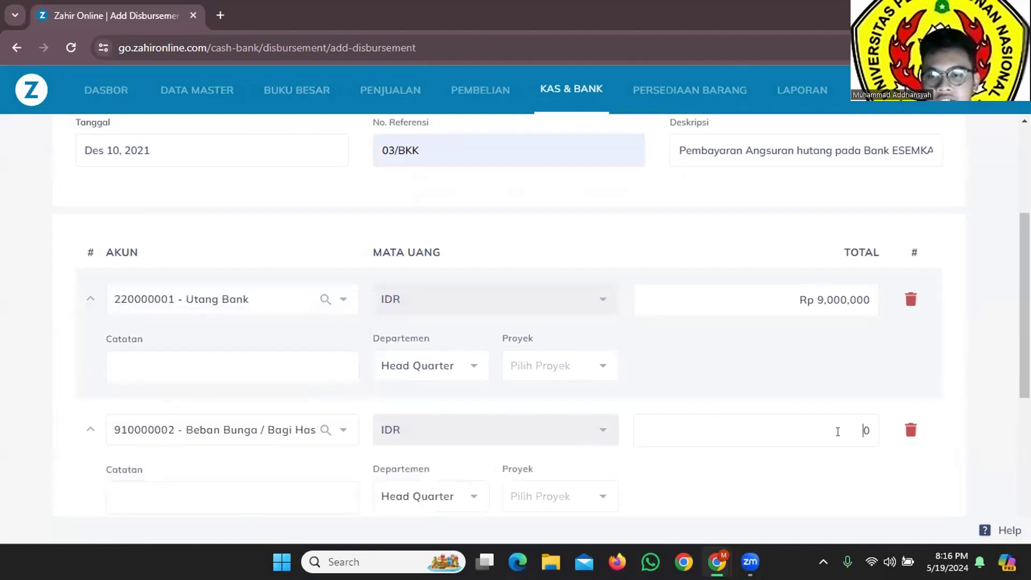
{"action": "key", "text": "alt+Tab"}
{"action": "key", "text": "alt+Tab"}
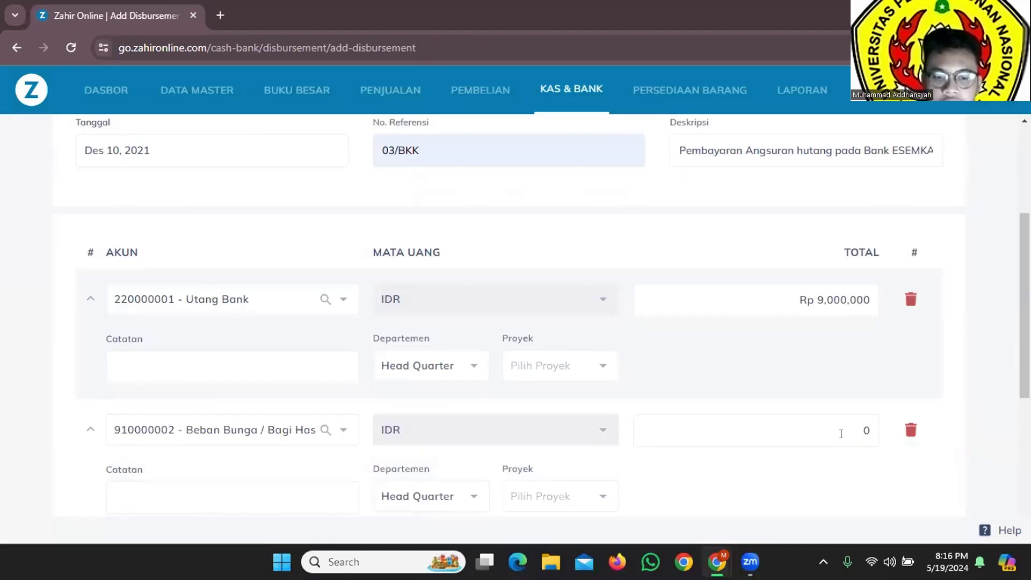
{"action": "type", "text": "495000"}
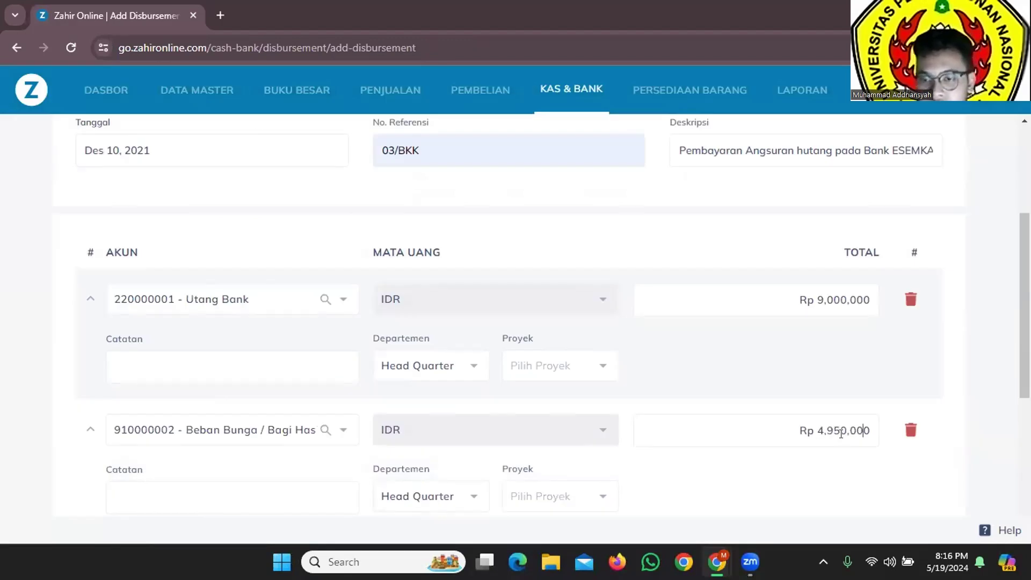
Step: Compare the disbursement's total with the voucher in the PDF and save disbursement 03/BKK
{"action": "scroll", "coordinate": [713, 414], "scroll_direction": "down", "scroll_amount": 5}
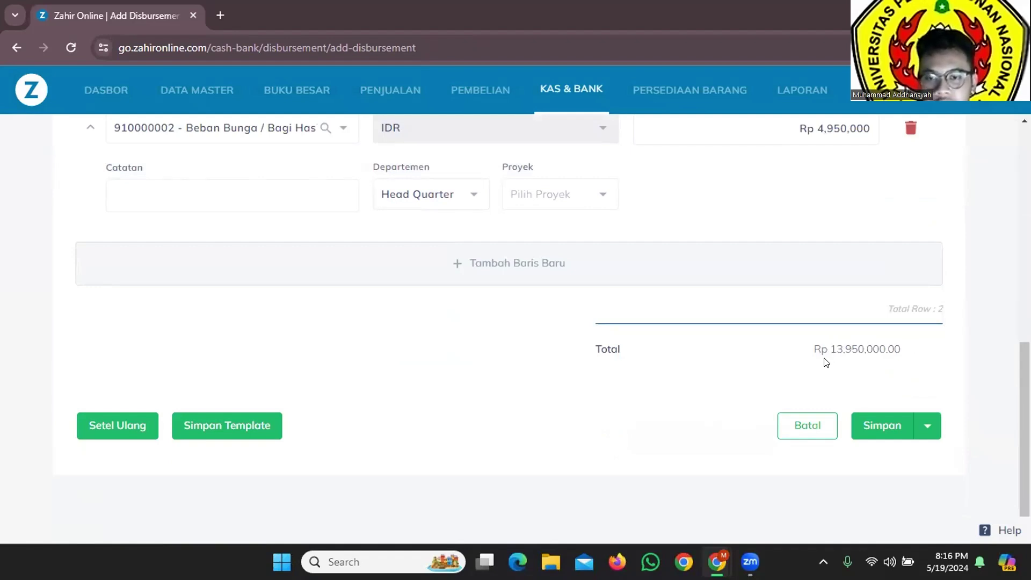
{"action": "key", "text": "alt+Tab"}
{"action": "key", "text": "alt+Tab"}
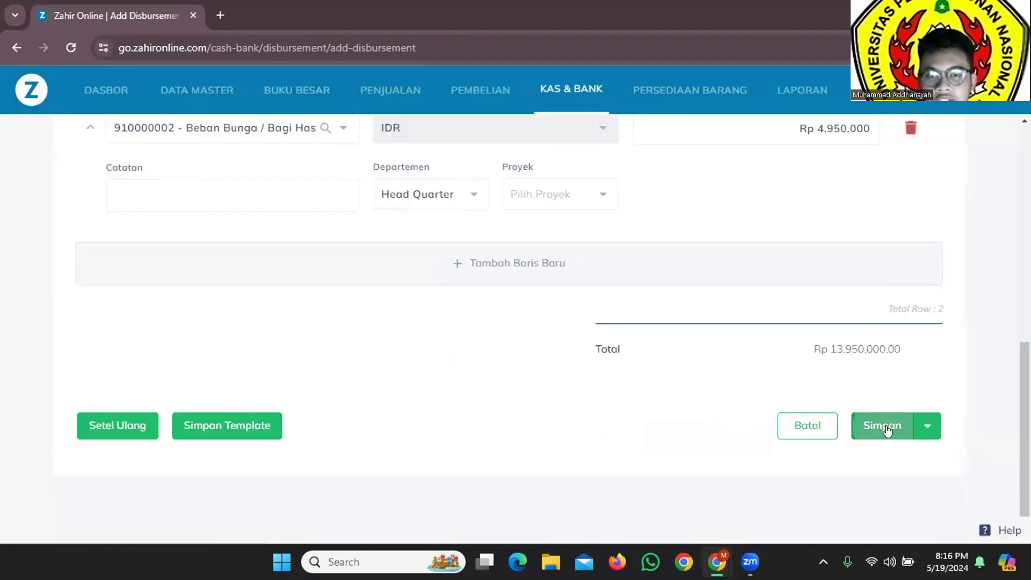
{"action": "left_click", "coordinate": [884, 427]}
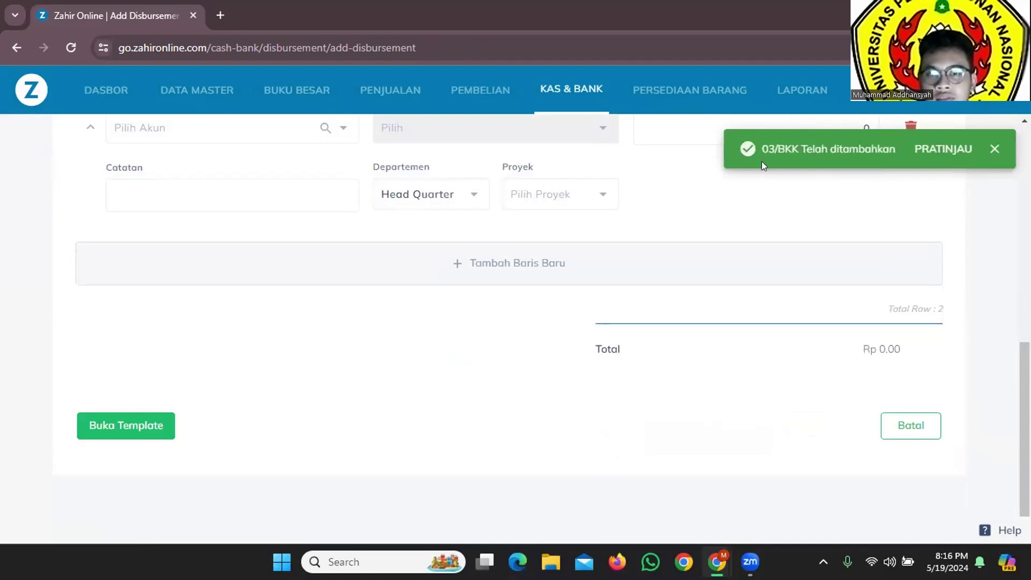
Step: Find Bukti Transaksi 7 in the PDF module and examine its recipient, date, amount, description and menu note
{"action": "scroll", "coordinate": [626, 277], "scroll_direction": "up", "scroll_amount": 4}
{"action": "key", "text": "alt+Tab"}
{"action": "scroll", "coordinate": [642, 325], "scroll_direction": "down", "scroll_amount": 9}
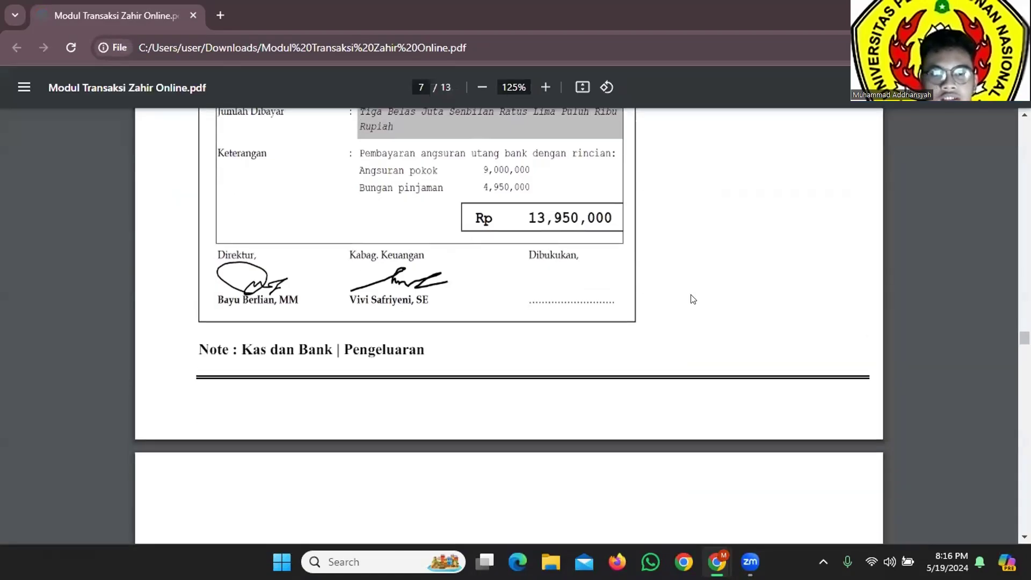
{"action": "scroll", "coordinate": [693, 302], "scroll_direction": "down", "scroll_amount": 2}
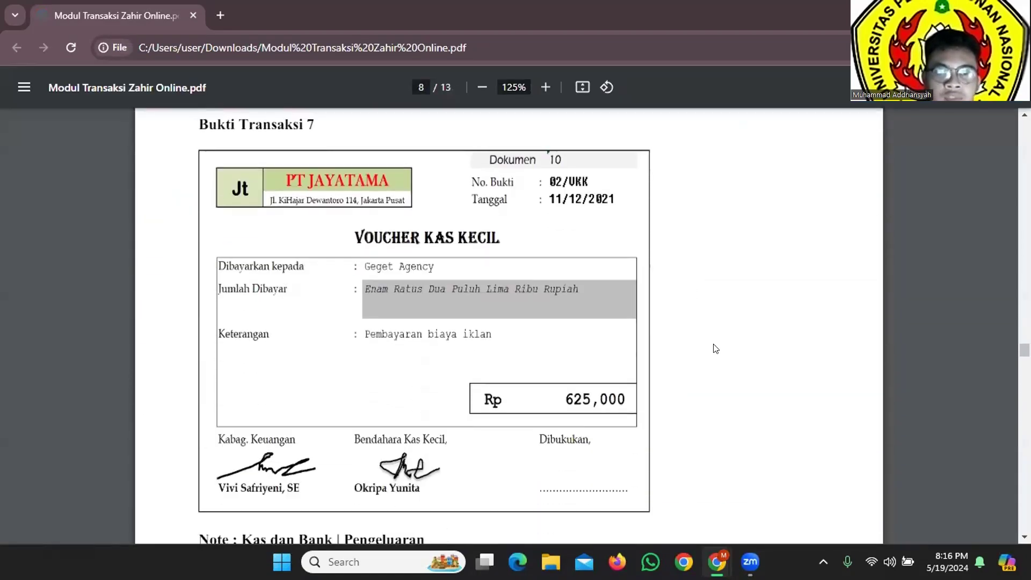
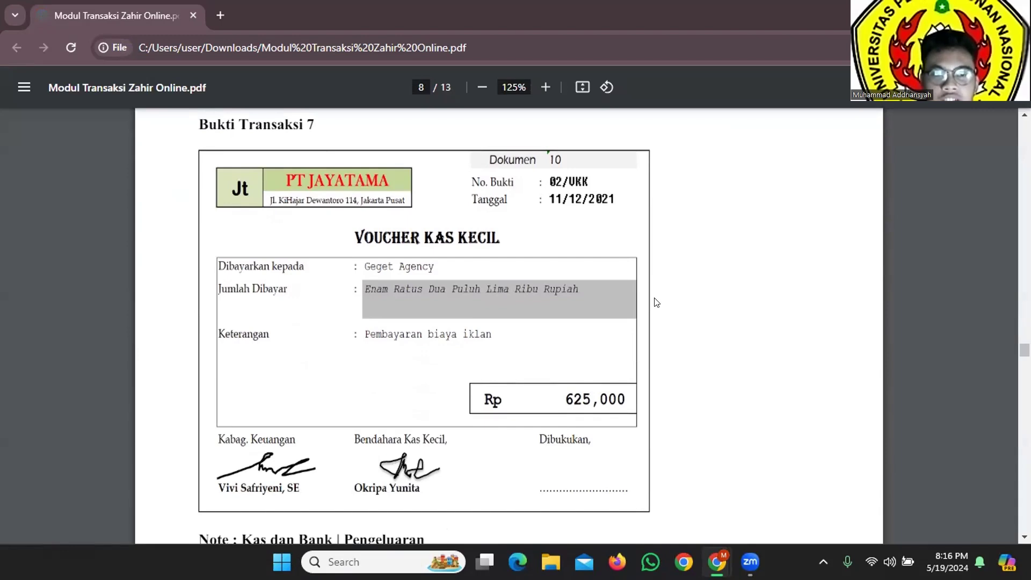
{"action": "scroll", "coordinate": [657, 309], "scroll_direction": "down", "scroll_amount": 3}
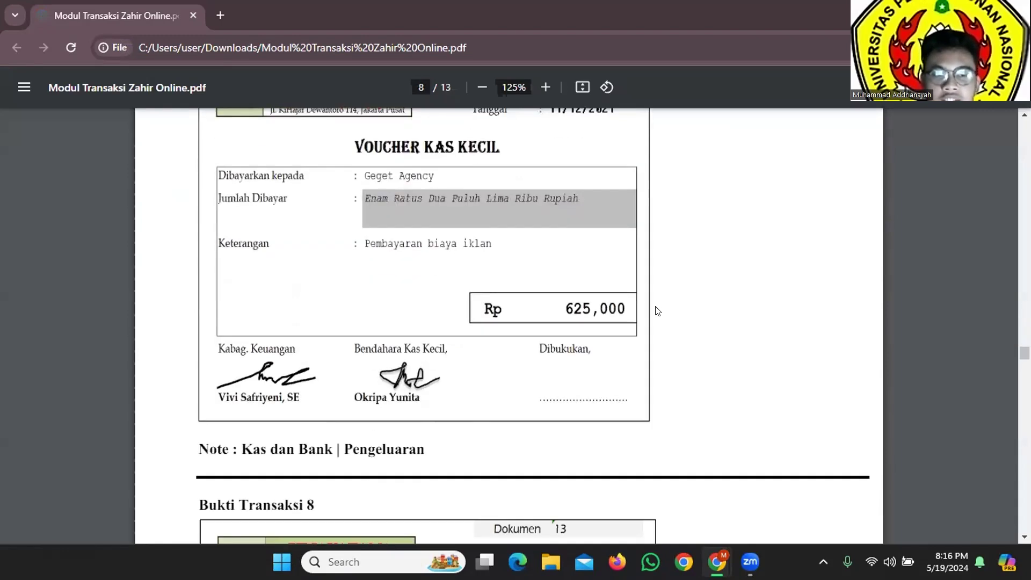
{"action": "scroll", "coordinate": [656, 311], "scroll_direction": "up", "scroll_amount": 3}
{"action": "scroll", "coordinate": [655, 321], "scroll_direction": "down", "scroll_amount": 2}
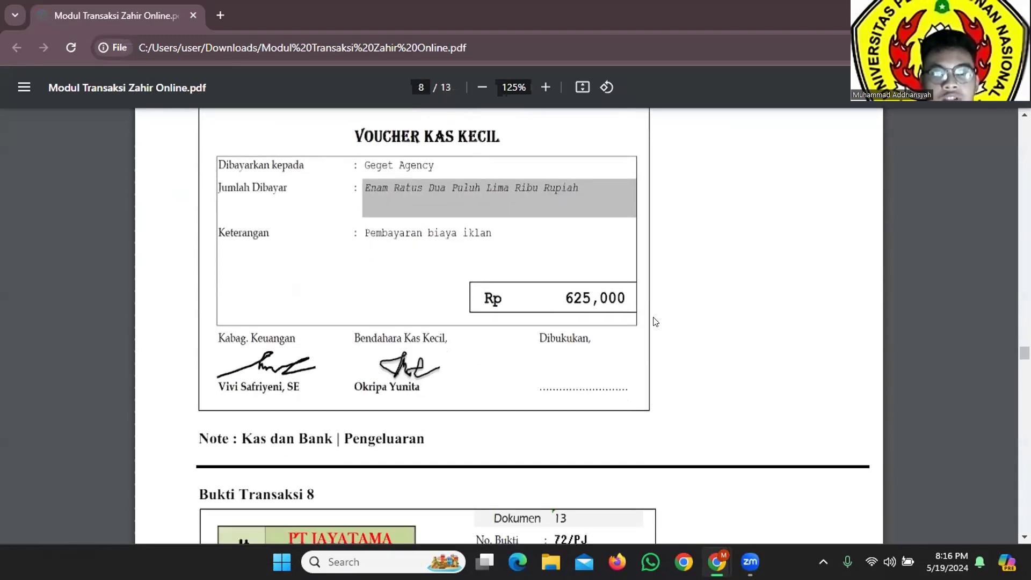
{"action": "scroll", "coordinate": [355, 409], "scroll_direction": "up", "scroll_amount": 2}
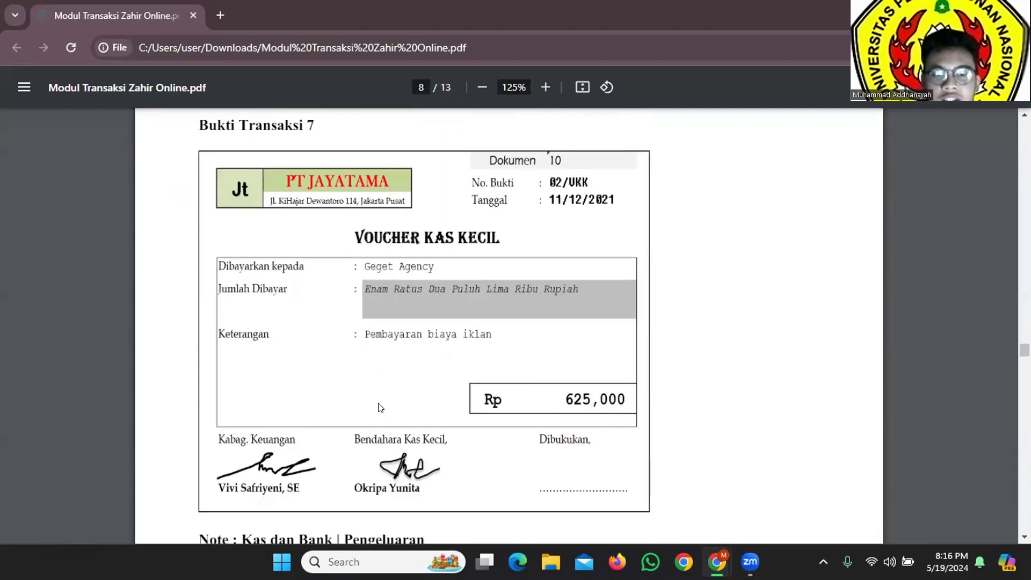
Step: Save Geget Agency as a new contact and use it as the new disbursement's Penerima, checking the name in the PDF
{"action": "key", "text": "alt+Tab"}
{"action": "scroll", "coordinate": [547, 300], "scroll_direction": "up", "scroll_amount": 5}
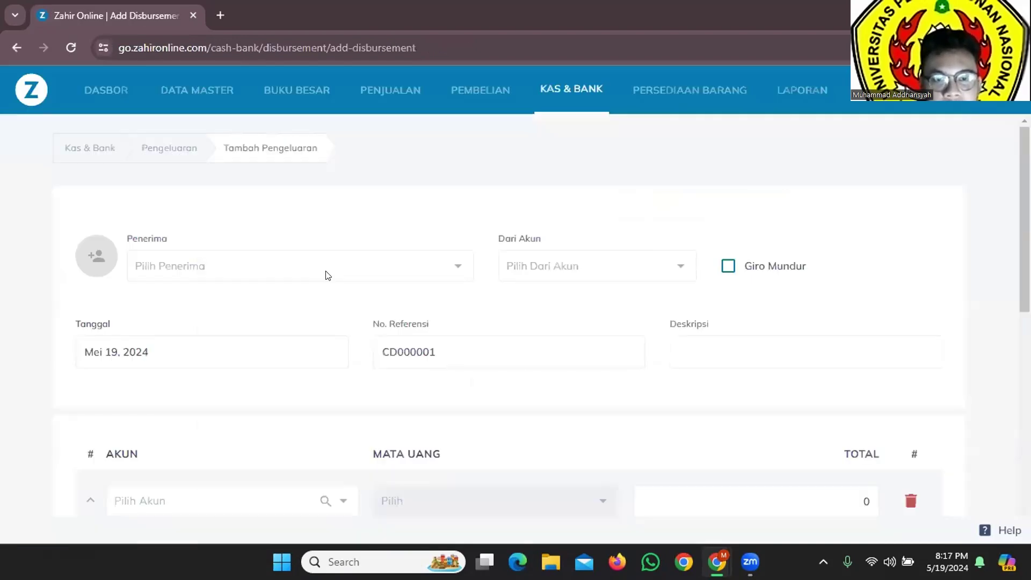
{"action": "left_click", "coordinate": [305, 270]}
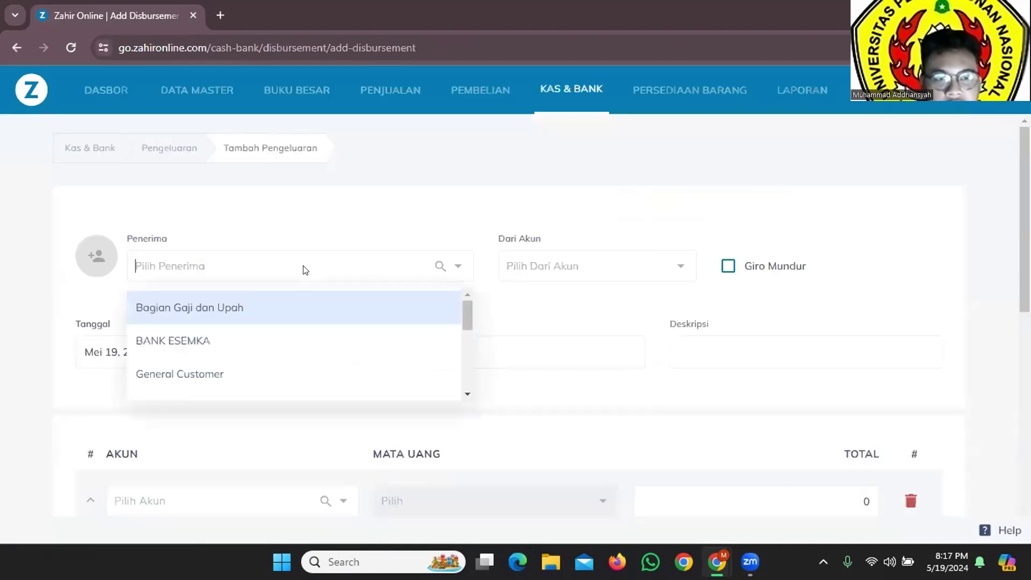
{"action": "key", "text": "alt+Tab"}
{"action": "key", "text": "alt+Tab"}
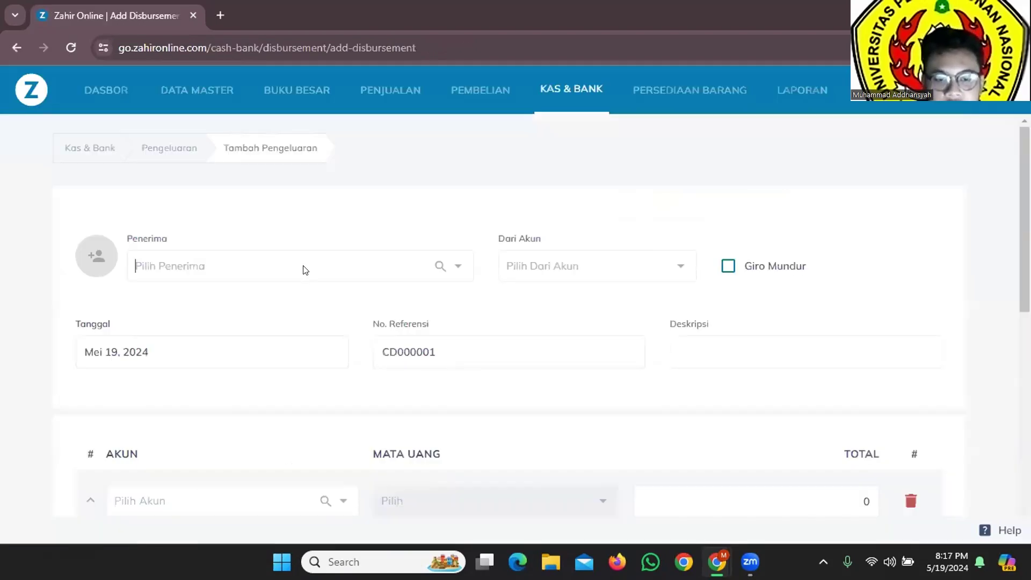
{"action": "type", "text": "Geget Agency"}
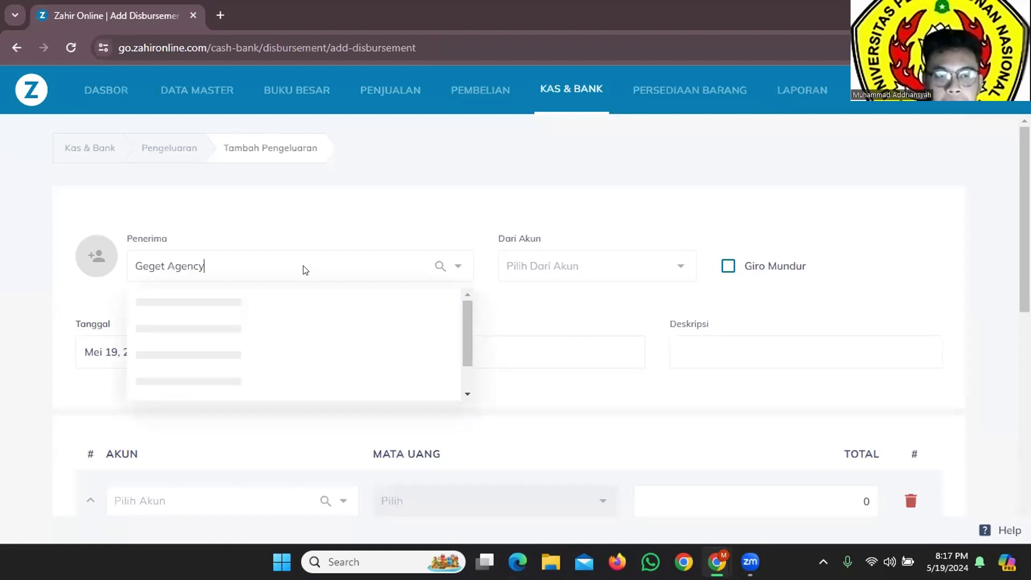
{"action": "key", "text": "alt+Tab"}
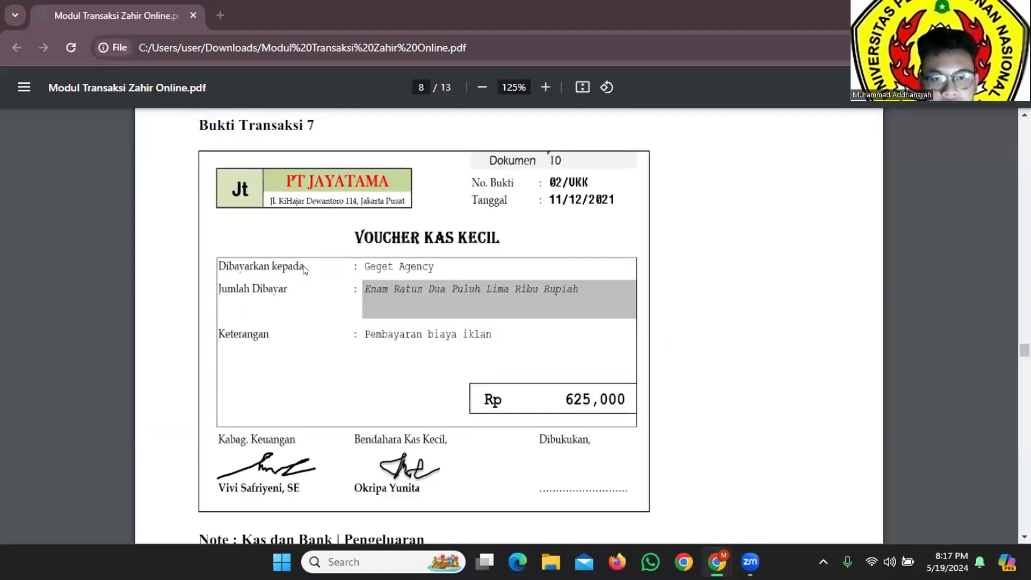
{"action": "key", "text": "alt+Tab"}
{"action": "left_click", "coordinate": [293, 264]}
{"action": "type", "text": "G"}
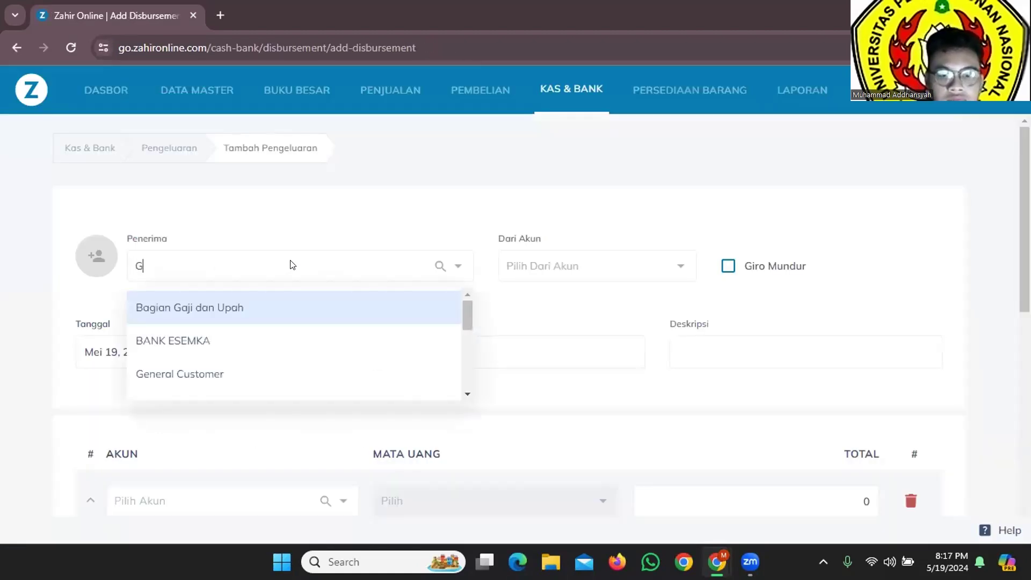
{"action": "type", "text": "eget Agency"}
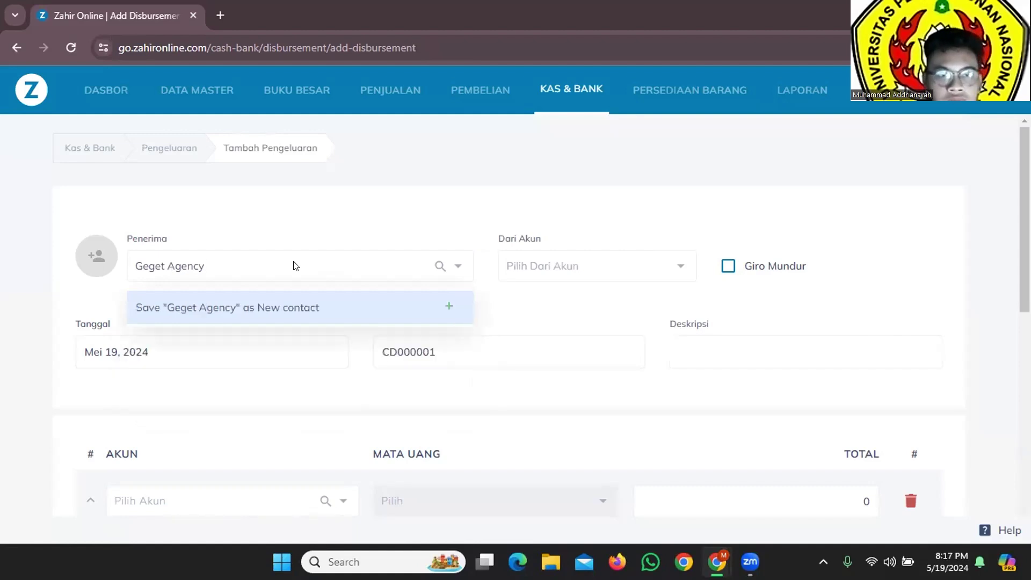
{"action": "left_click", "coordinate": [338, 307]}
Step: Set the disbursement's Dari Akun to Kas Kecil - IDR, after checking the petty cash voucher in the PDF
{"action": "key", "text": "alt+Tab"}
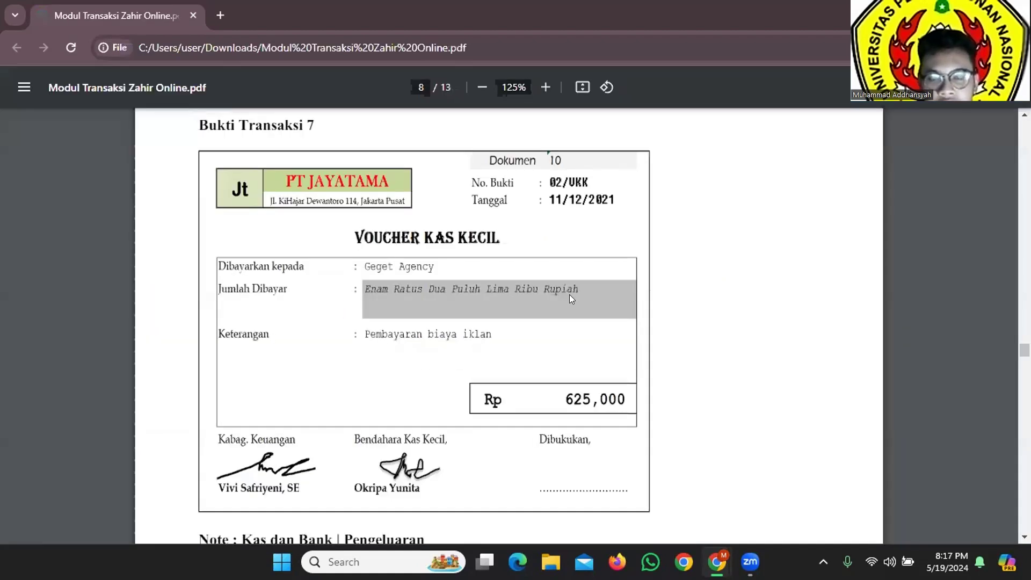
{"action": "key", "text": "alt+Tab"}
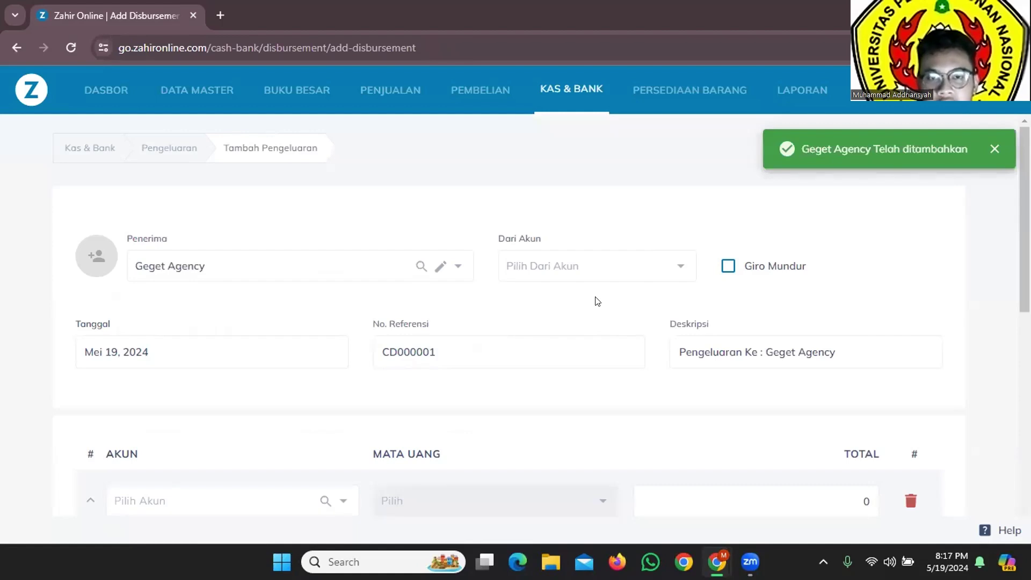
{"action": "key", "text": "alt+Tab"}
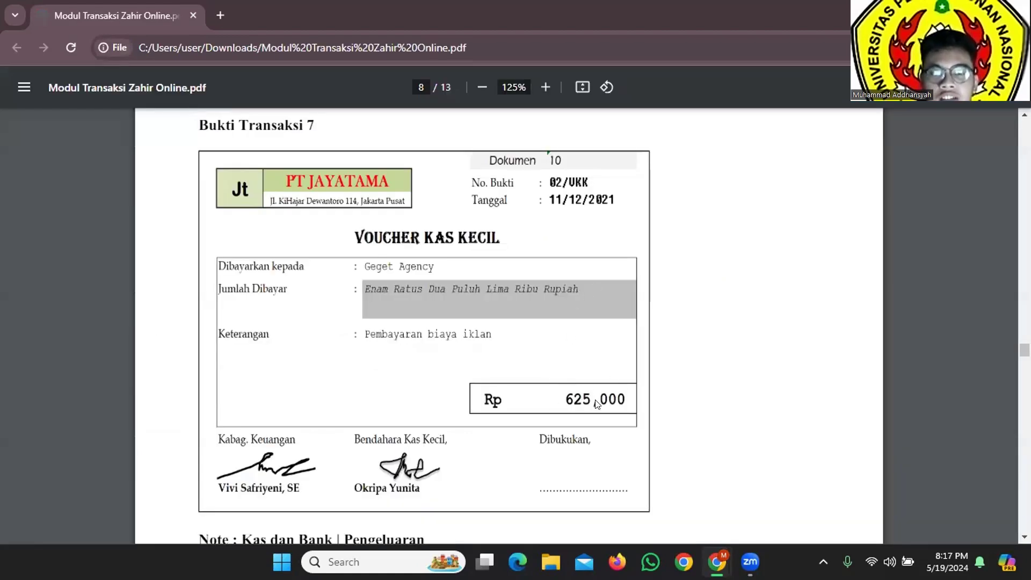
{"action": "key", "text": "alt+Tab"}
{"action": "left_click", "coordinate": [680, 267]}
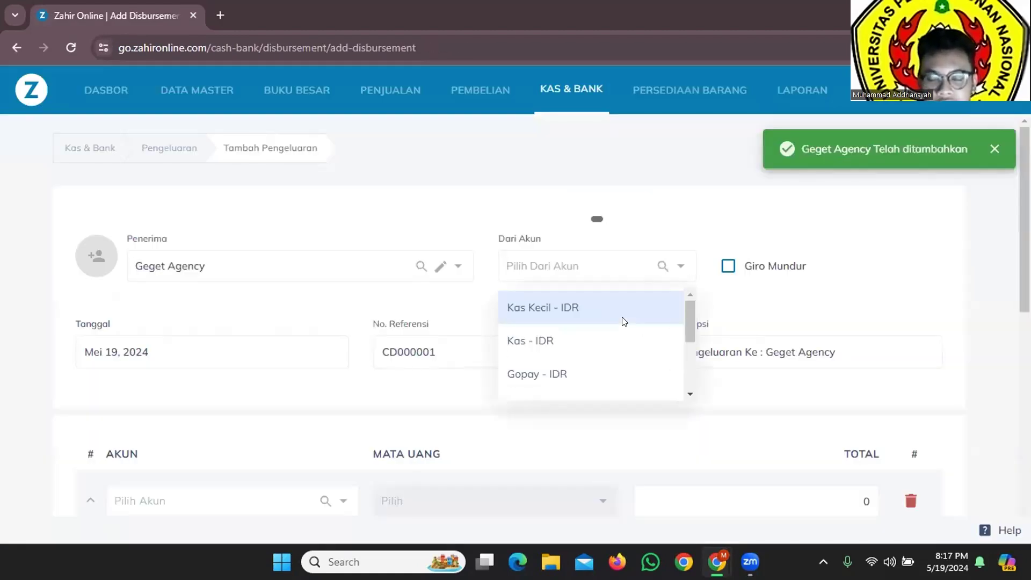
{"action": "left_click", "coordinate": [623, 321]}
Step: Set the disbursement's Tanggal to December 11, 2021, checking the date on the voucher in the PDF
{"action": "left_click", "coordinate": [274, 354]}
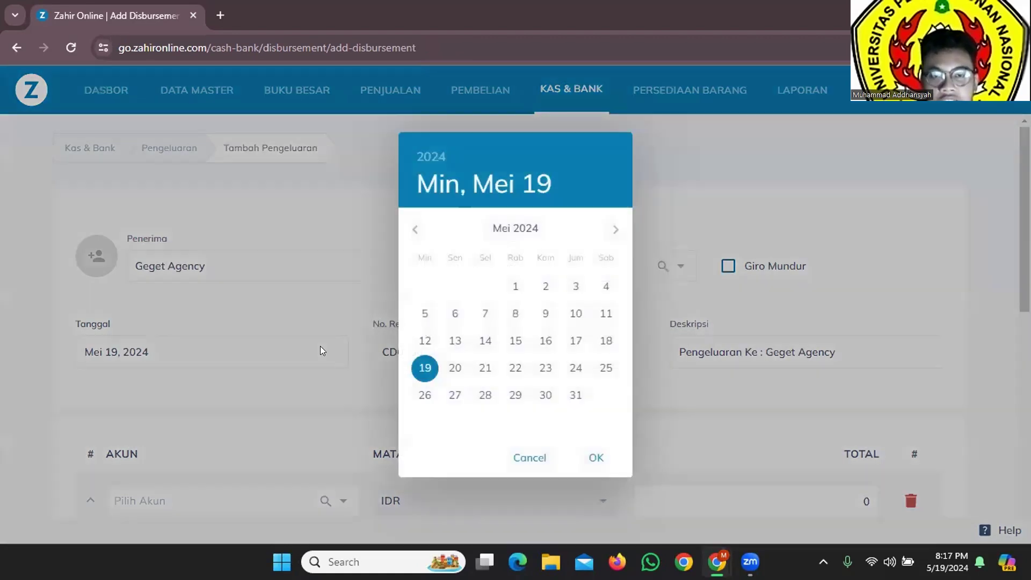
{"action": "key", "text": "alt+Tab"}
{"action": "key", "text": "alt+Tab"}
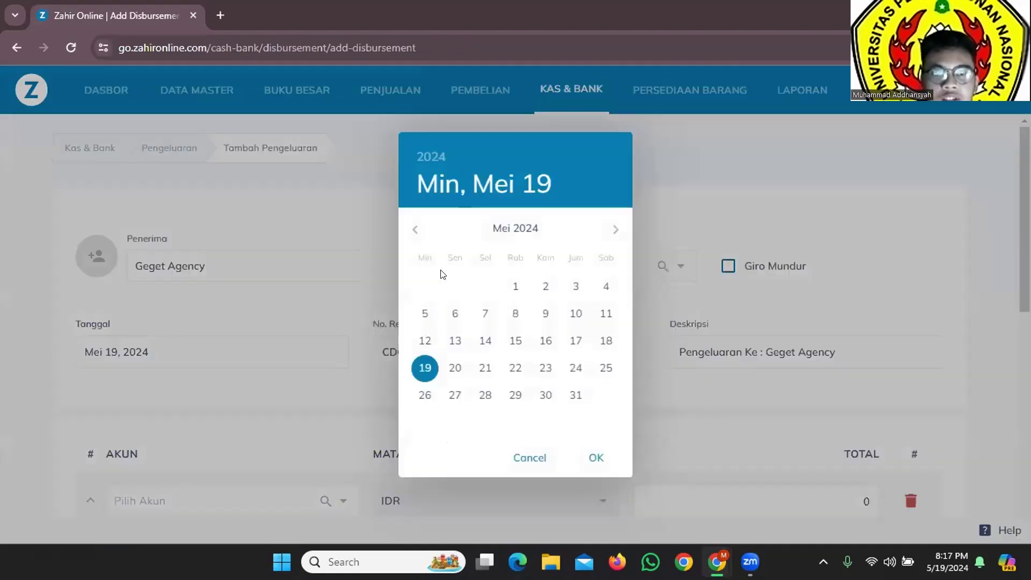
{"action": "left_click", "coordinate": [429, 157]}
{"action": "left_click", "coordinate": [510, 226]}
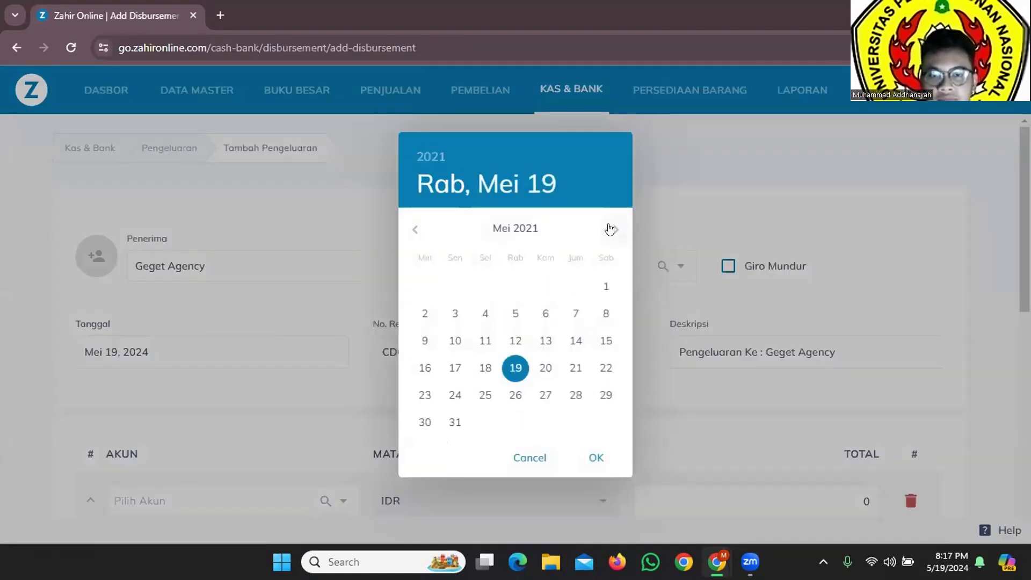
{"action": "left_click", "coordinate": [611, 229]}
{"action": "left_click", "coordinate": [610, 230]}
{"action": "left_click", "coordinate": [611, 229]}
{"action": "left_click", "coordinate": [610, 230]}
{"action": "left_click", "coordinate": [610, 229]}
{"action": "left_click", "coordinate": [610, 229]}
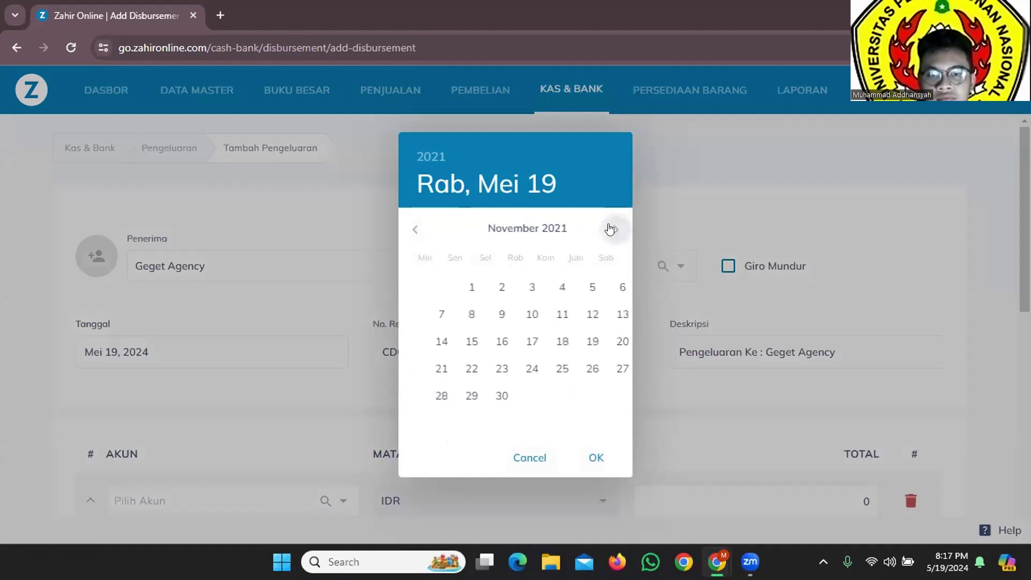
{"action": "left_click", "coordinate": [610, 230]}
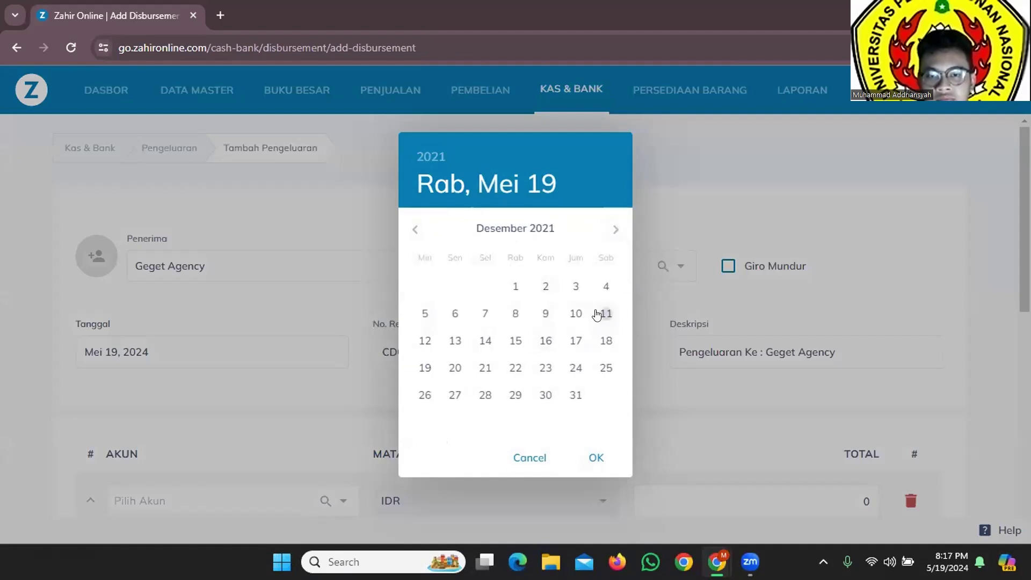
{"action": "left_click", "coordinate": [606, 314]}
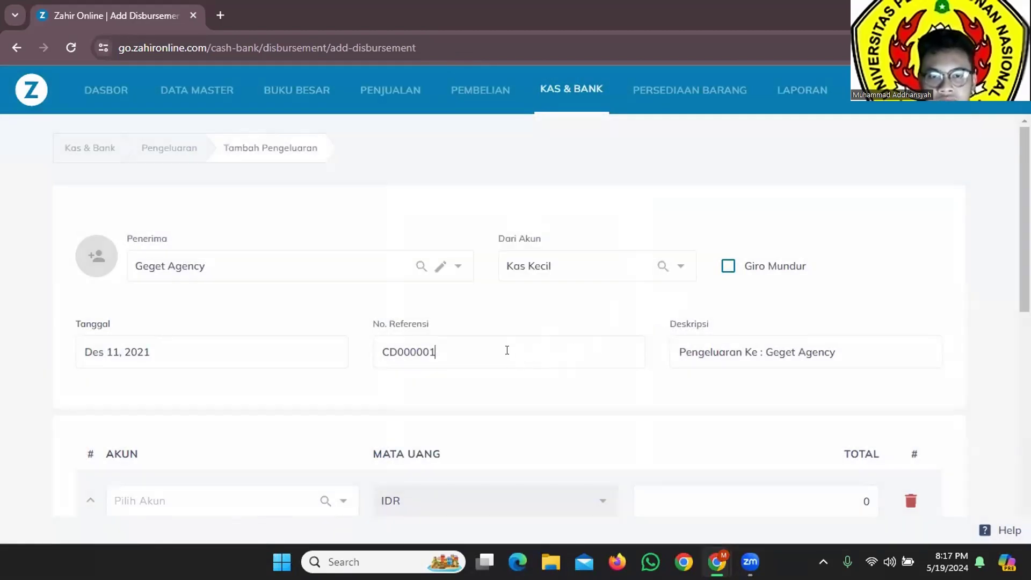
Step: Replace the disbursement's No. Referensi with 02/UKK, the No. Bukti on the voucher in the PDF
{"action": "key", "text": "alt+Tab"}
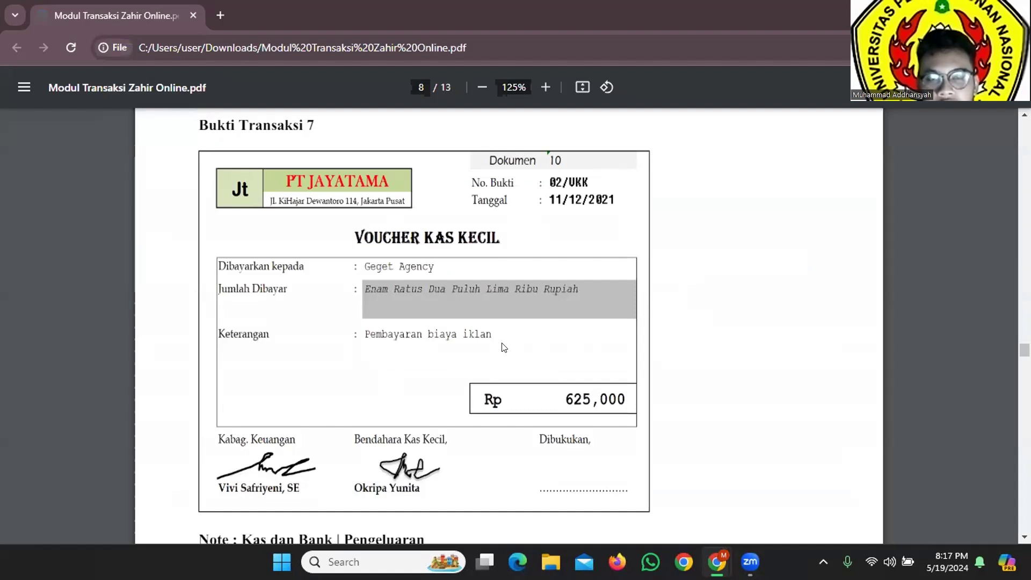
{"action": "key", "text": "alt+Tab"}
{"action": "double_click", "coordinate": [370, 347]}
{"action": "type", "text": "02"}
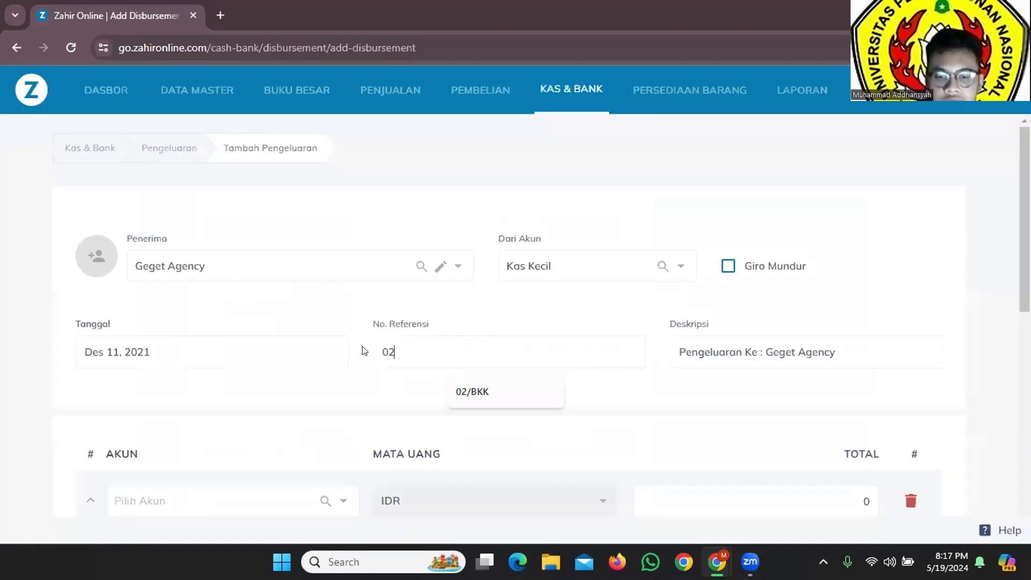
{"action": "type", "text": "/UKK"}
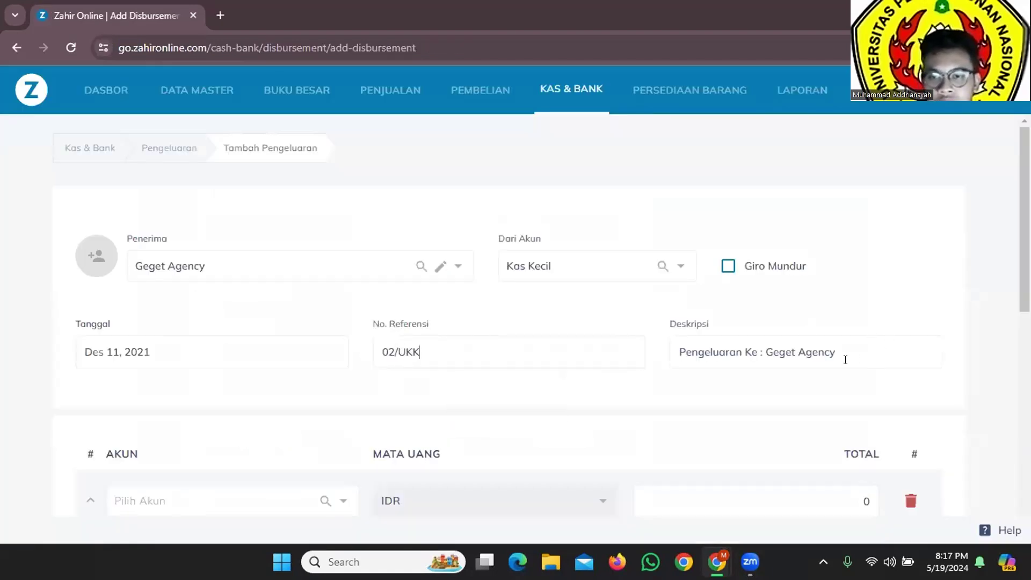
Step: Replace the disbursement's Deskripsi with "Pembayaran biaya Iklan kepada Geget Agency", checking the Keterangan on the voucher in the PDF
{"action": "left_click_drag", "start_coordinate": [845, 359], "coordinate": [665, 364]}
{"action": "key", "text": "alt+Tab"}
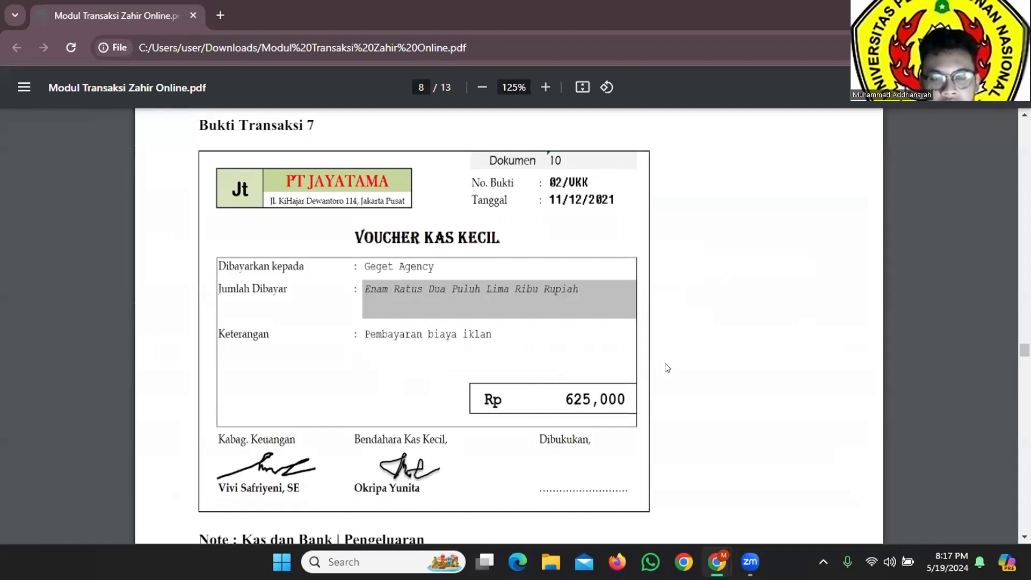
{"action": "key", "text": "alt+Tab"}
{"action": "left_click_drag", "start_coordinate": [841, 355], "coordinate": [669, 350]}
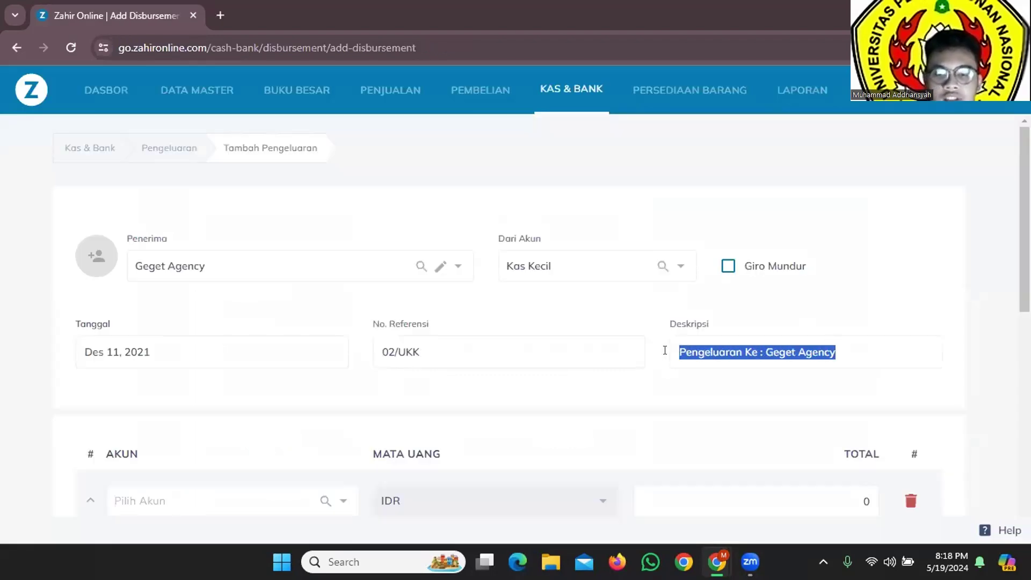
{"action": "type", "text": "Pembayaran"}
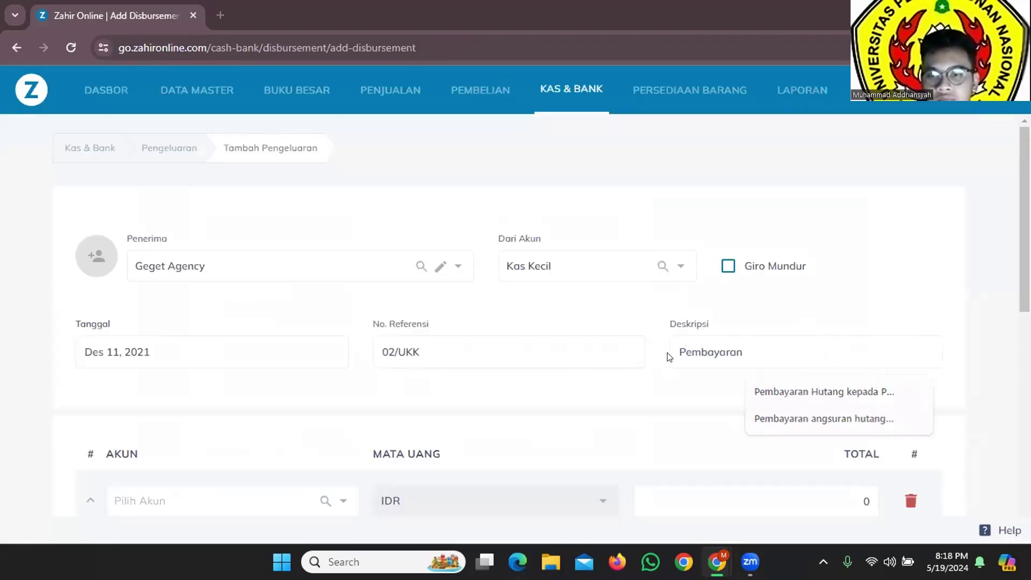
{"action": "key", "text": "alt+Tab"}
{"action": "key", "text": "alt+Tab"}
{"action": "type", "text": "b"}
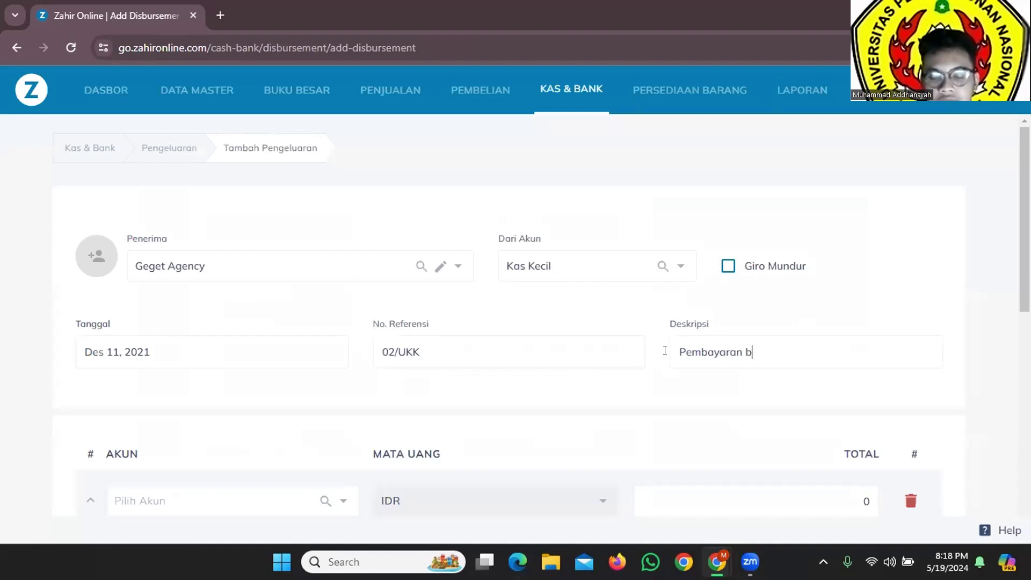
{"action": "type", "text": "iaya Iklan kep"}
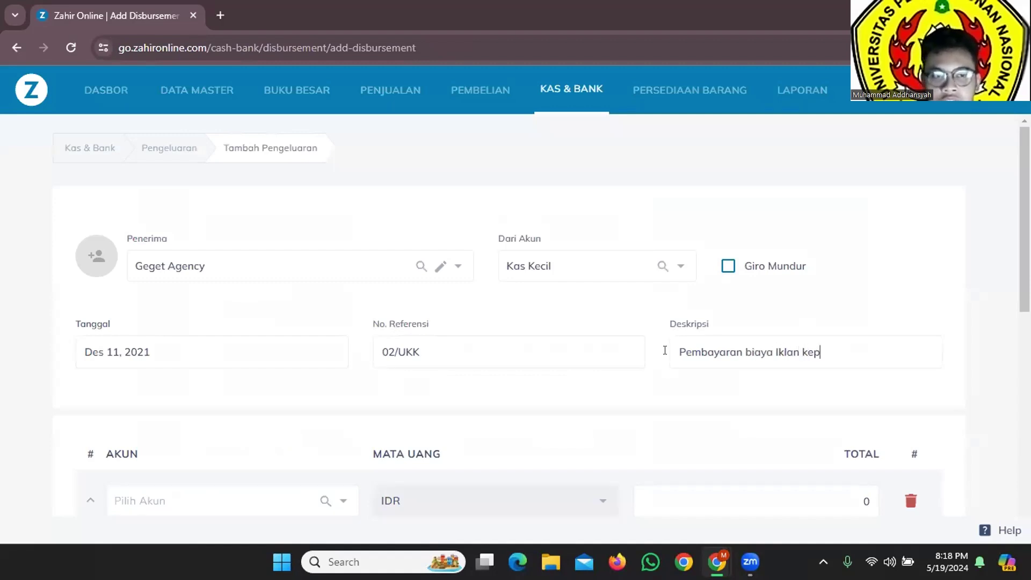
{"action": "type", "text": "ada Geget AG"}
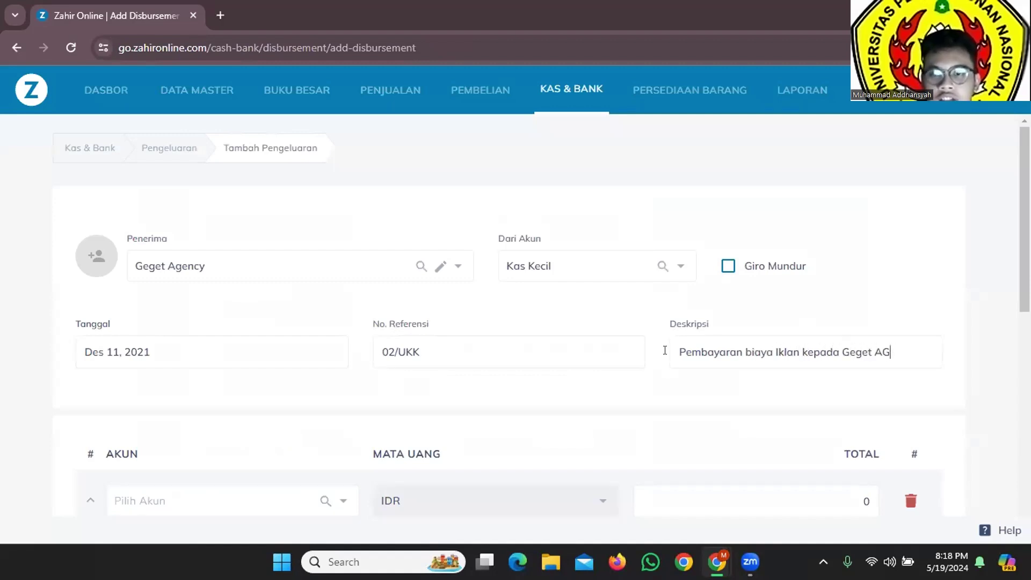
{"action": "key", "text": "BackSpace"}
{"action": "type", "text": "gency"}
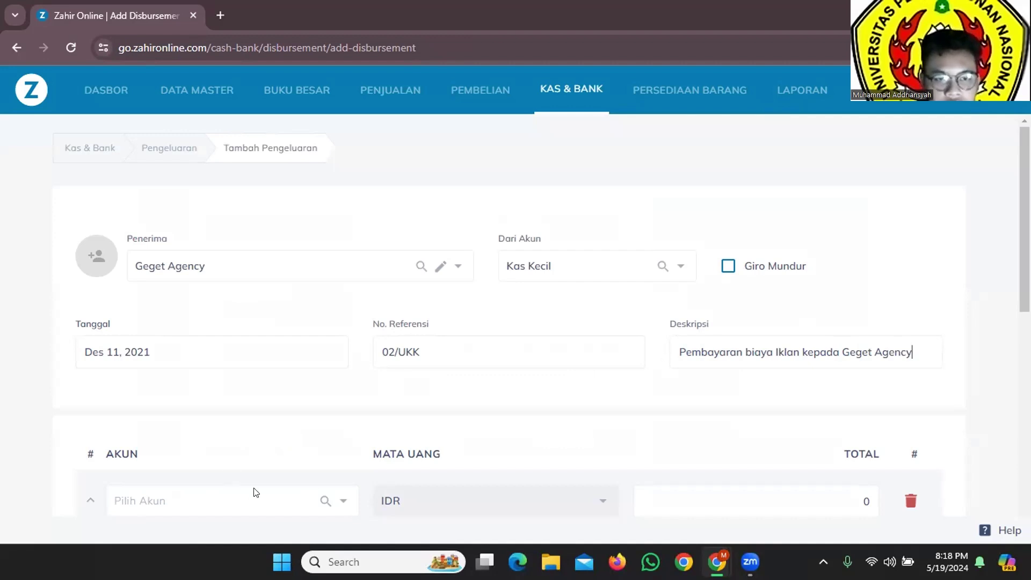
Step: Search the first disbursement line's accounts for an existing Beban Iklan account
{"action": "left_click", "coordinate": [224, 500]}
{"action": "type", "text": "BEban"}
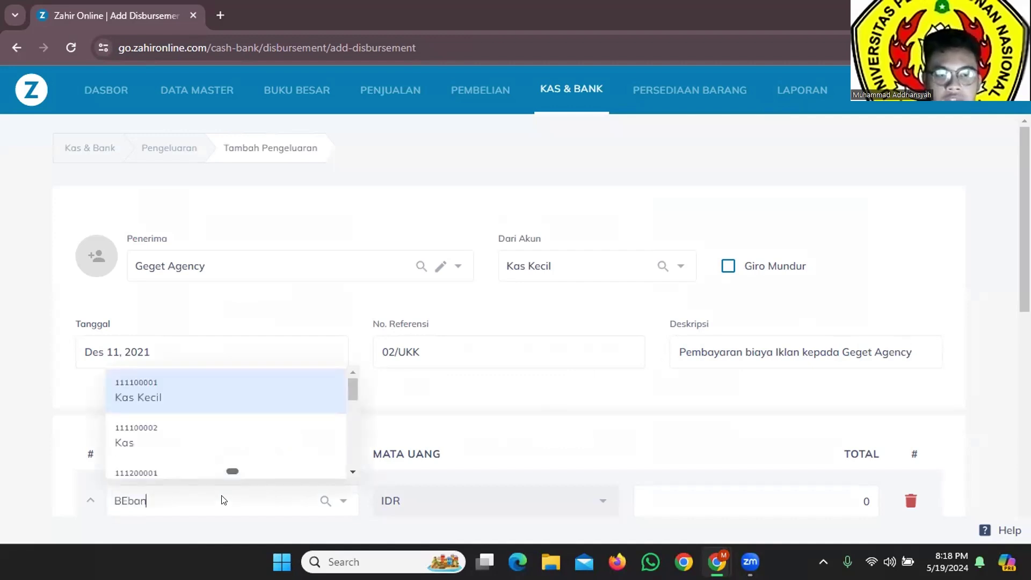
{"action": "type", "text": " ikla"}
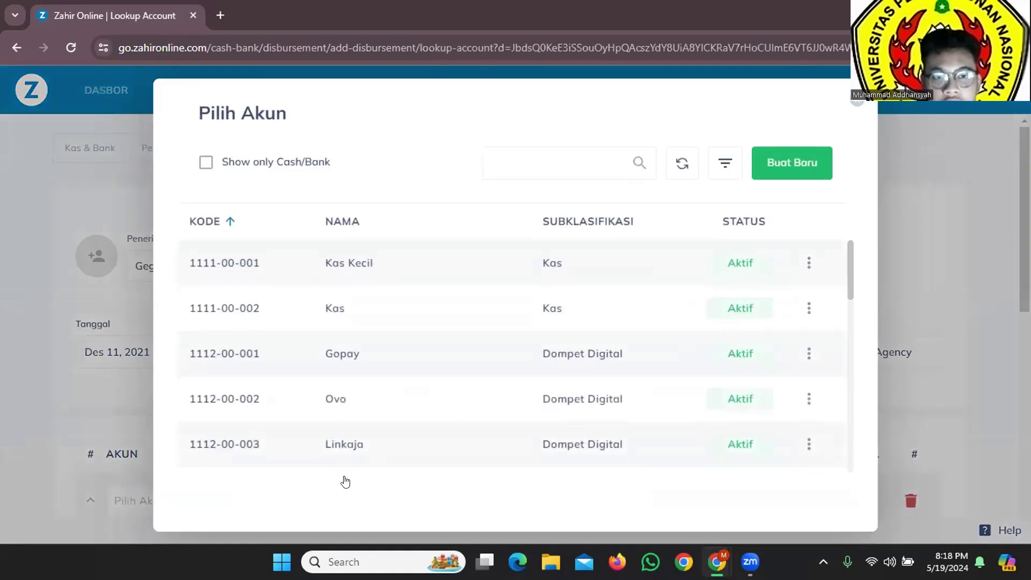
Step: Start a new account from the account lookup and set its Subklasifikasi to Beban Operasional Lain
{"action": "left_click", "coordinate": [782, 164]}
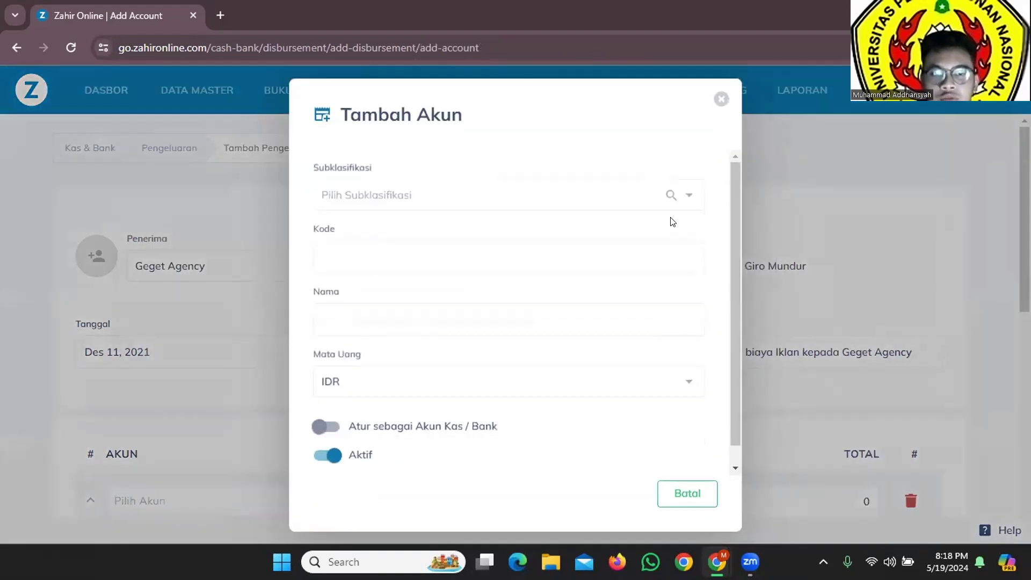
{"action": "left_click", "coordinate": [669, 197]}
{"action": "scroll", "coordinate": [519, 282], "scroll_direction": "down", "scroll_amount": 3}
{"action": "scroll", "coordinate": [519, 282], "scroll_direction": "down", "scroll_amount": 8}
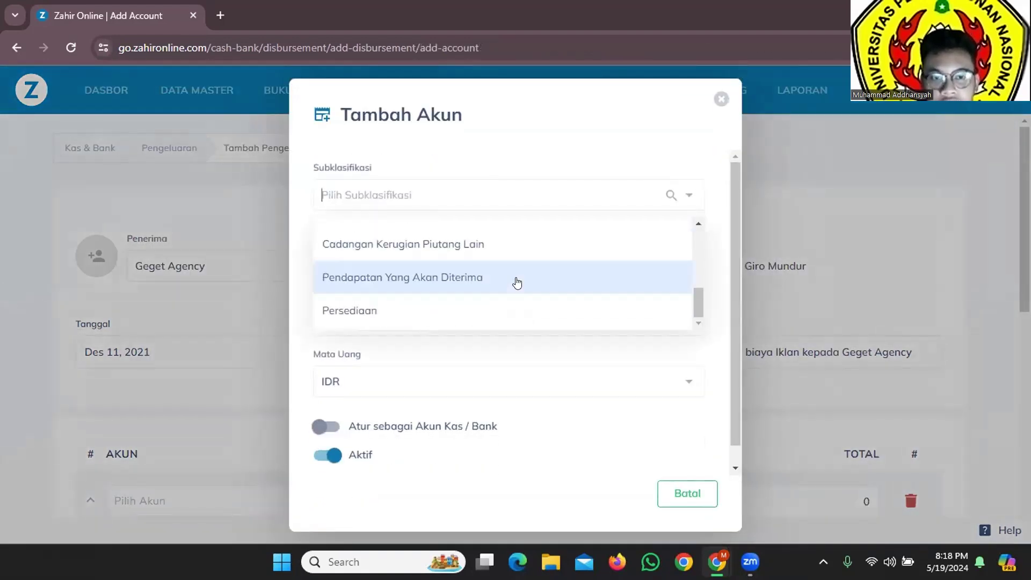
{"action": "scroll", "coordinate": [516, 283], "scroll_direction": "down", "scroll_amount": 10}
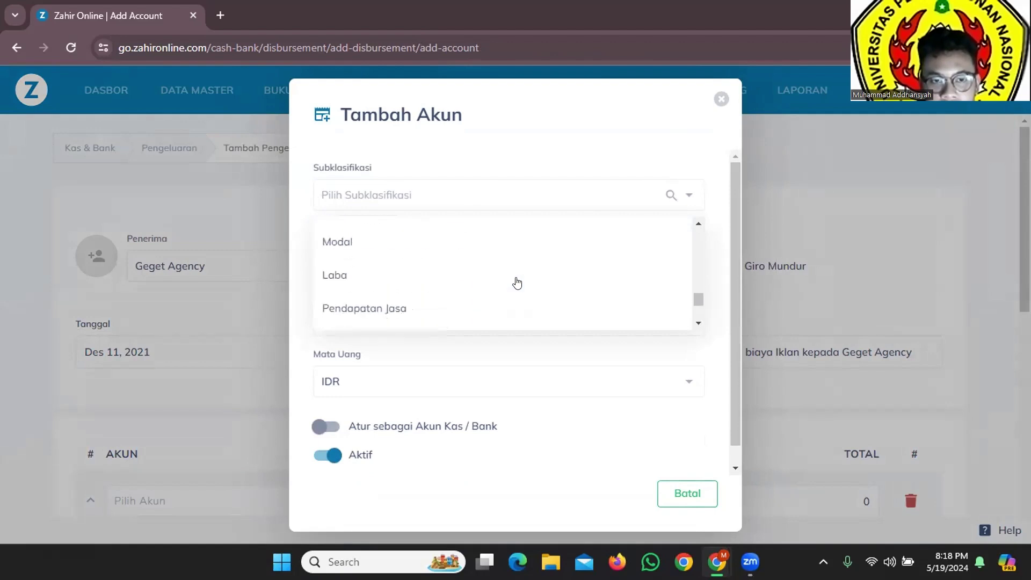
{"action": "scroll", "coordinate": [497, 279], "scroll_direction": "down", "scroll_amount": 2}
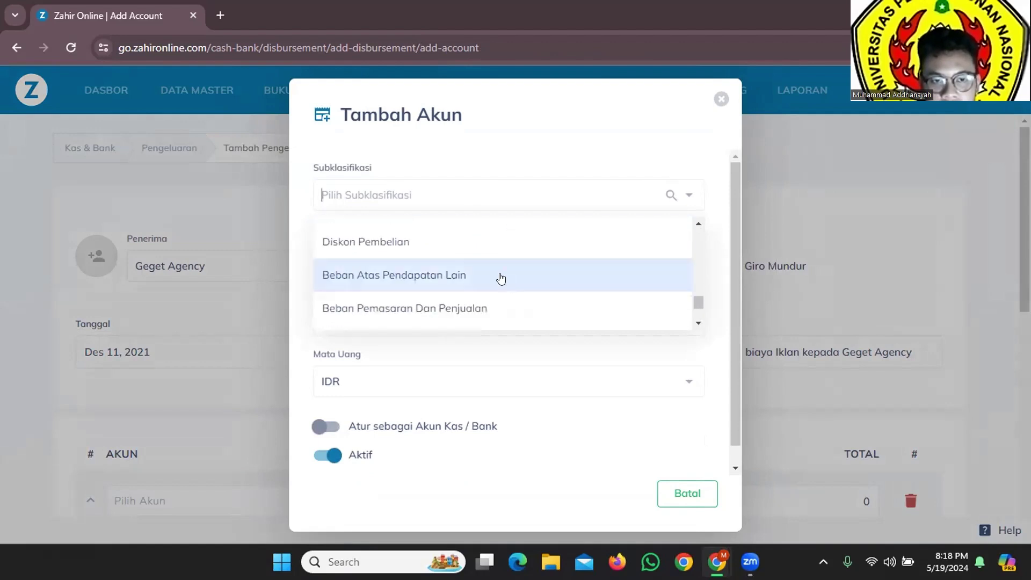
{"action": "scroll", "coordinate": [491, 276], "scroll_direction": "up", "scroll_amount": 2}
{"action": "scroll", "coordinate": [478, 263], "scroll_direction": "down", "scroll_amount": 4}
{"action": "scroll", "coordinate": [478, 264], "scroll_direction": "down", "scroll_amount": 2}
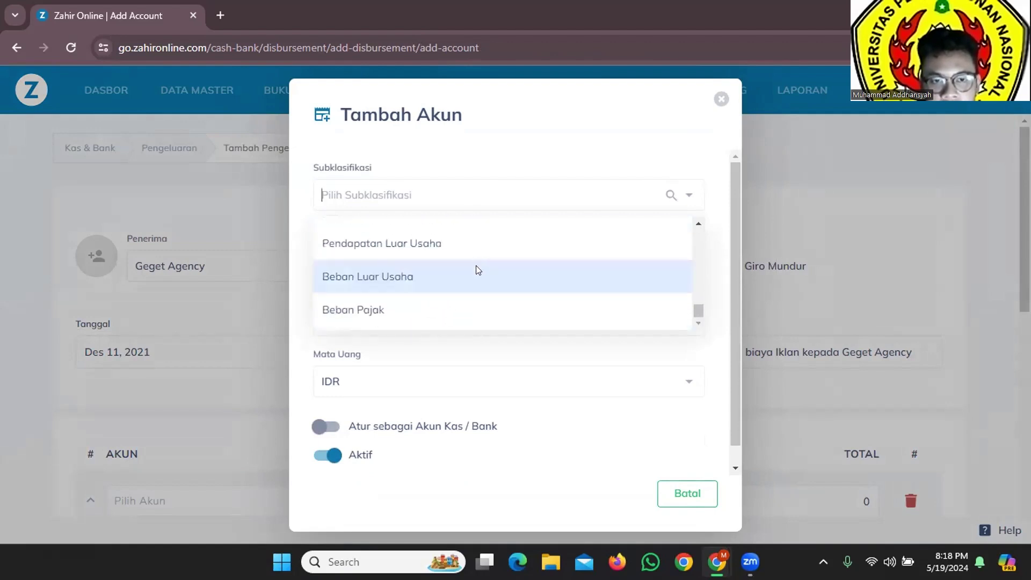
{"action": "scroll", "coordinate": [475, 264], "scroll_direction": "up", "scroll_amount": 2}
{"action": "scroll", "coordinate": [475, 263], "scroll_direction": "down", "scroll_amount": 2}
{"action": "scroll", "coordinate": [474, 263], "scroll_direction": "up", "scroll_amount": 2}
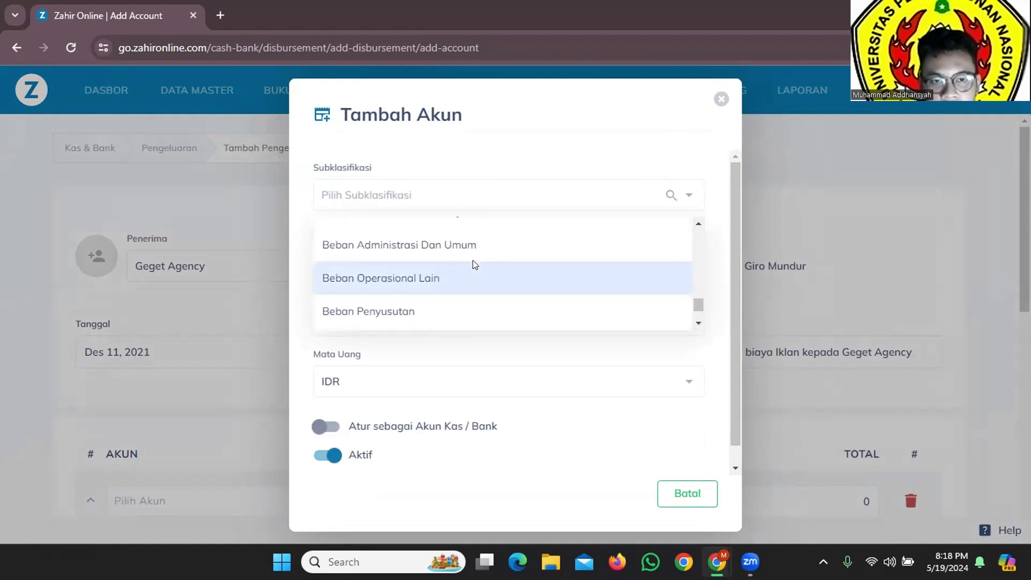
{"action": "left_click", "coordinate": [475, 276]}
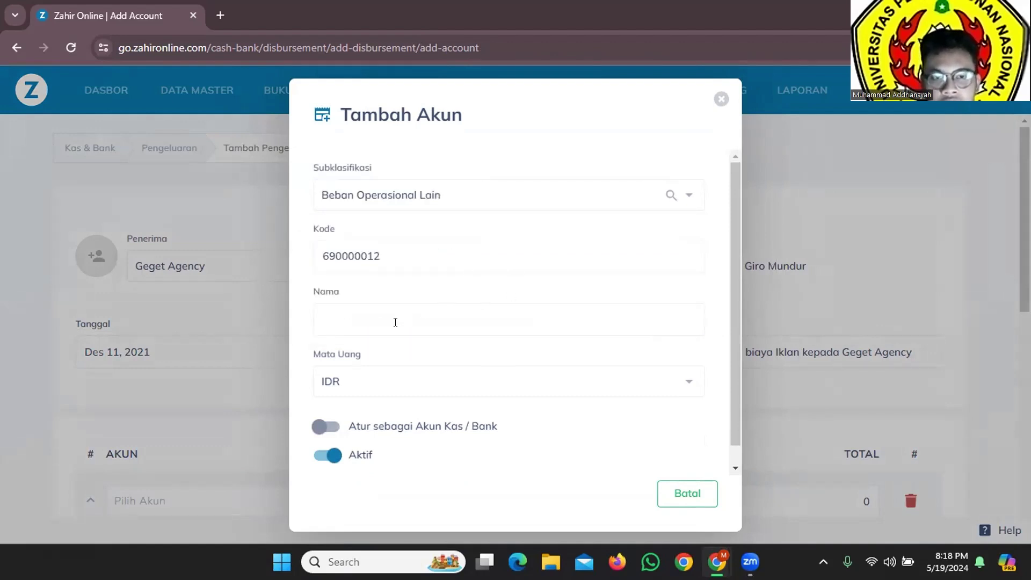
Step: Name the new account Beban Iklan, save it and return to the disbursement form
{"action": "left_click", "coordinate": [395, 321]}
{"action": "type", "text": "Beban Iklan"}
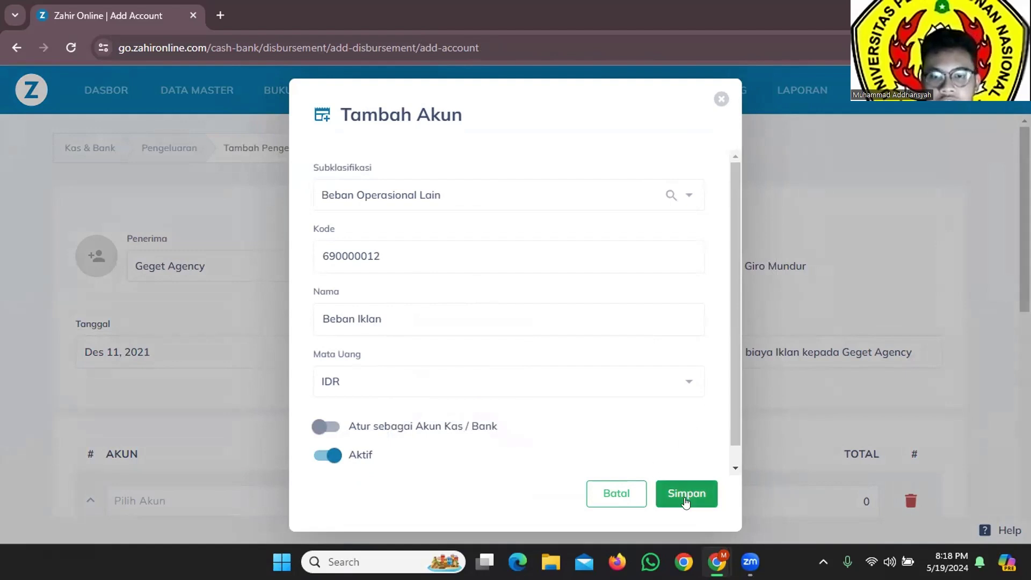
{"action": "left_click", "coordinate": [669, 488]}
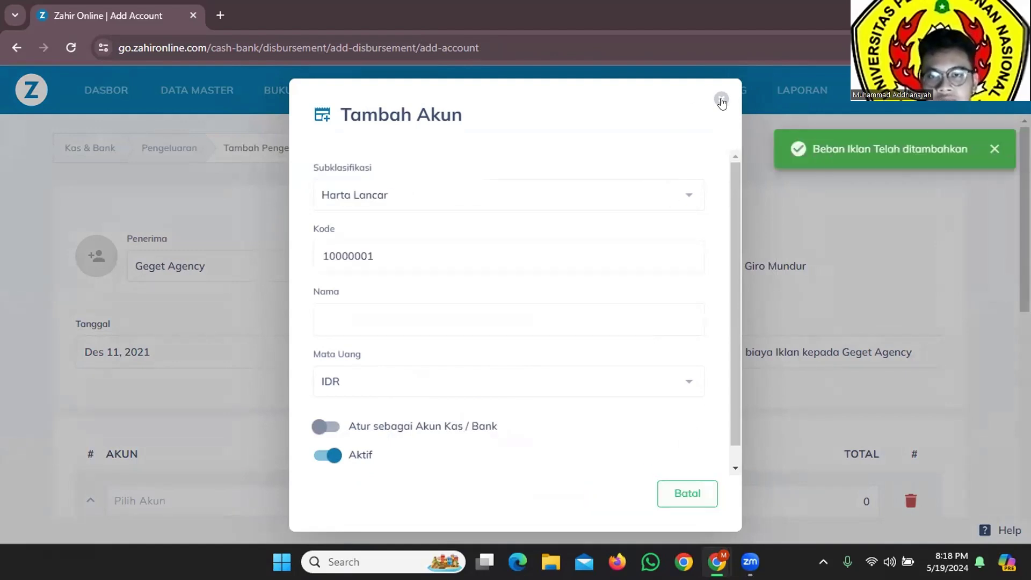
{"action": "left_click", "coordinate": [721, 99]}
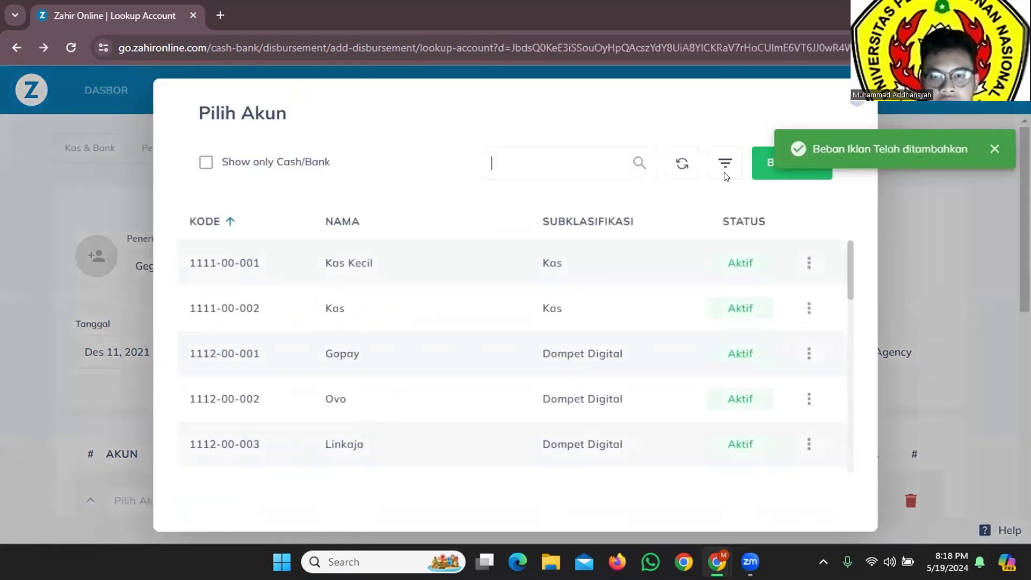
{"action": "left_click", "coordinate": [850, 105]}
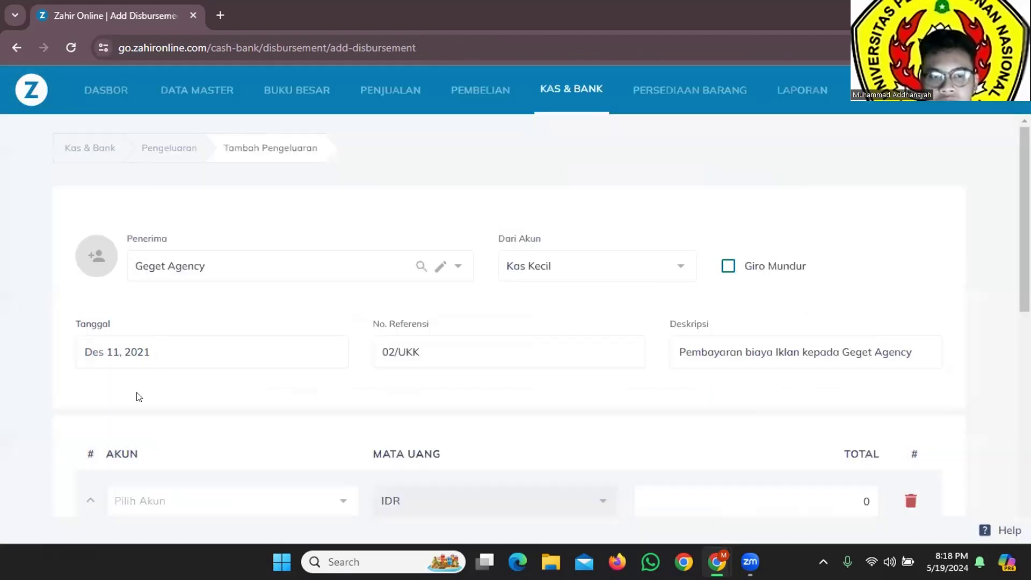
Step: Set the first disbursement line's Akun to Beban Iklan
{"action": "scroll", "coordinate": [136, 396], "scroll_direction": "down", "scroll_amount": 2}
{"action": "left_click", "coordinate": [161, 405]}
{"action": "type", "text": "be"}
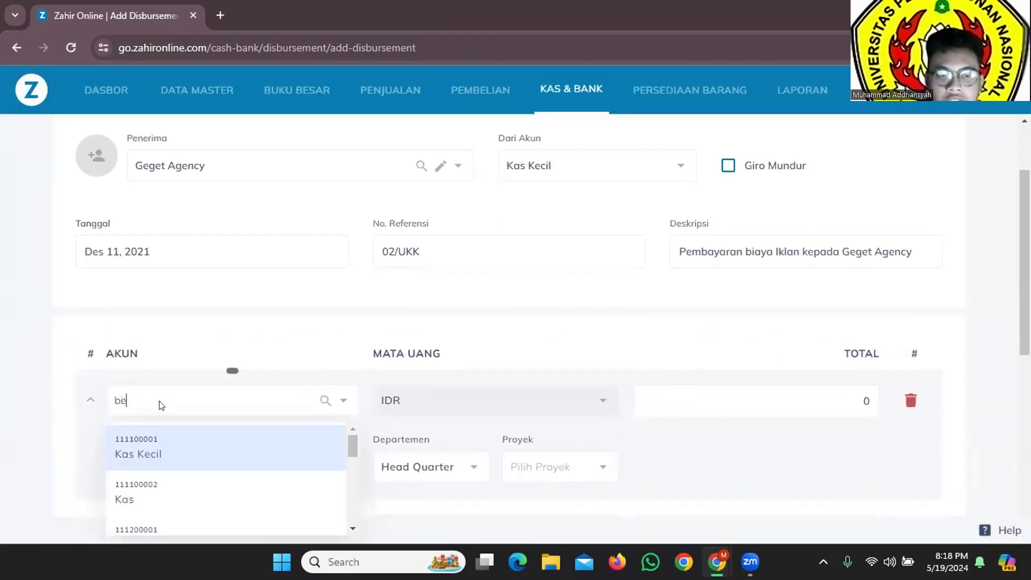
{"action": "type", "text": "ban iklan"}
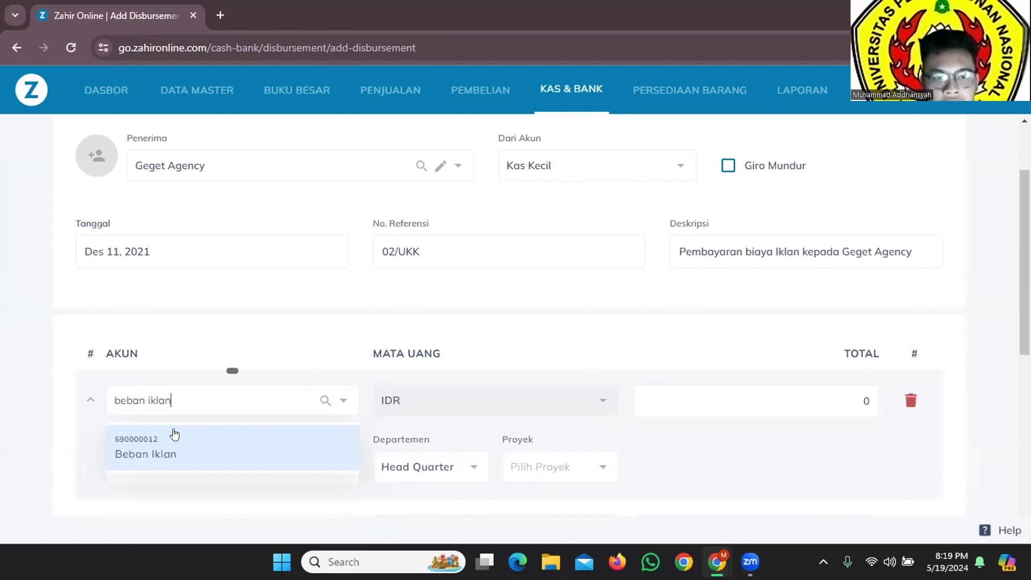
{"action": "left_click", "coordinate": [188, 446]}
Step: Enter 625,000 as the Beban Iklan line's Total, checking the amount on the voucher in the PDF
{"action": "key", "text": "alt+Tab"}
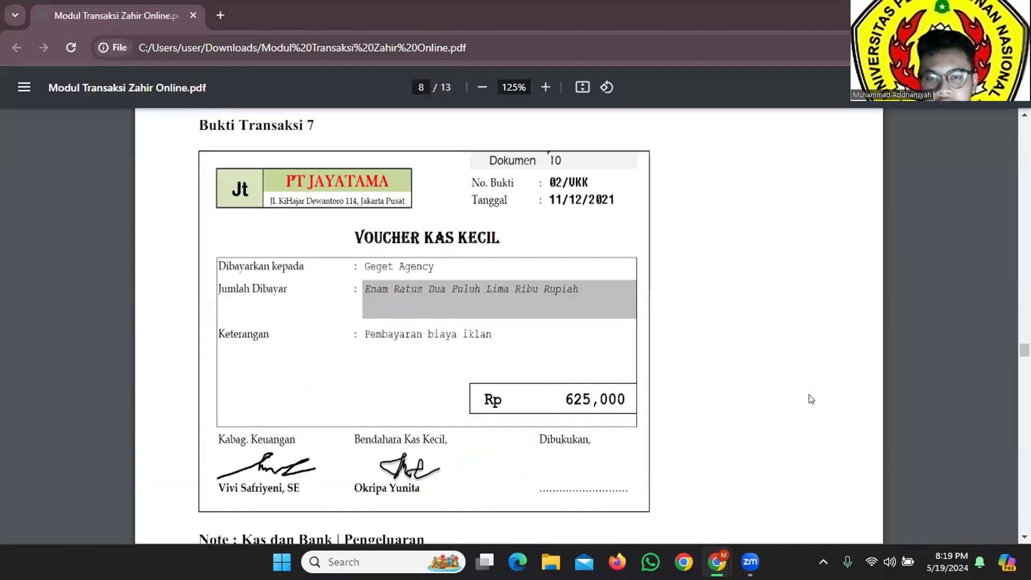
{"action": "key", "text": "alt+Tab"}
{"action": "left_click", "coordinate": [805, 395]}
{"action": "type", "text": "625,00"}
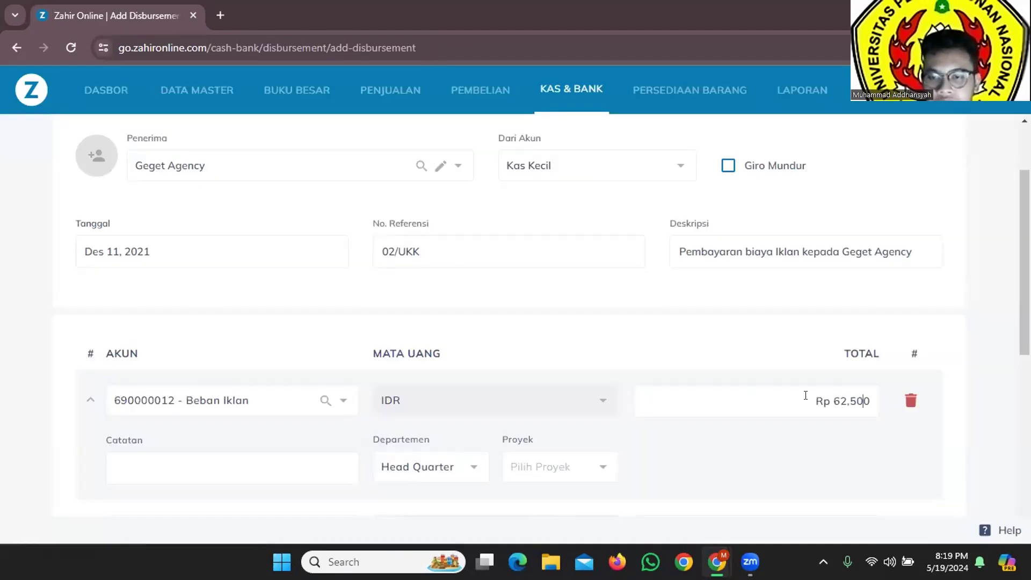
Step: Compare the disbursement's overall total with the amount on Bukti Transaksi 7 in the PDF
{"action": "scroll", "coordinate": [780, 386], "scroll_direction": "down", "scroll_amount": 7}
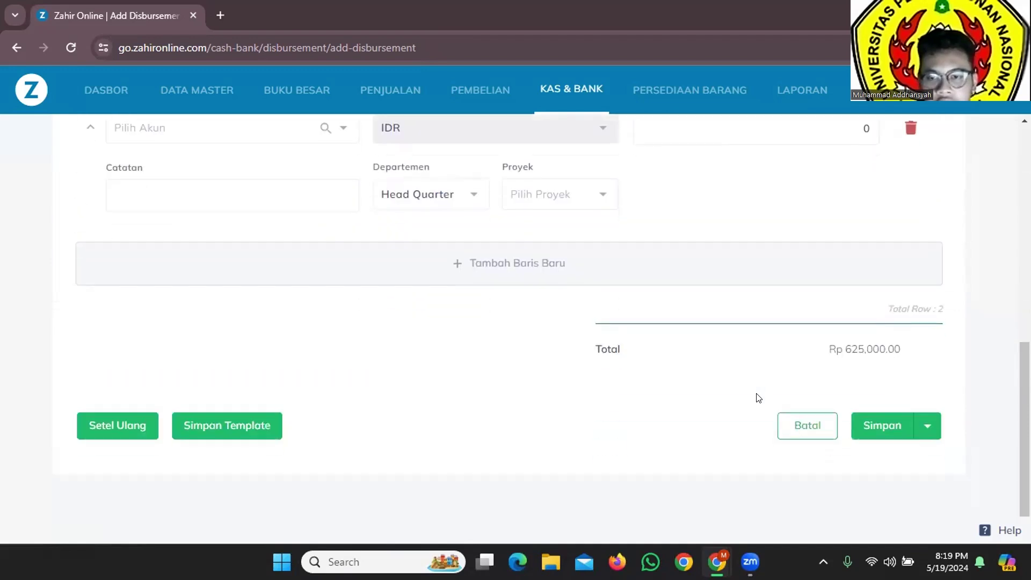
{"action": "left_click_drag", "start_coordinate": [829, 349], "coordinate": [902, 348]}
{"action": "key", "text": "alt+Tab"}
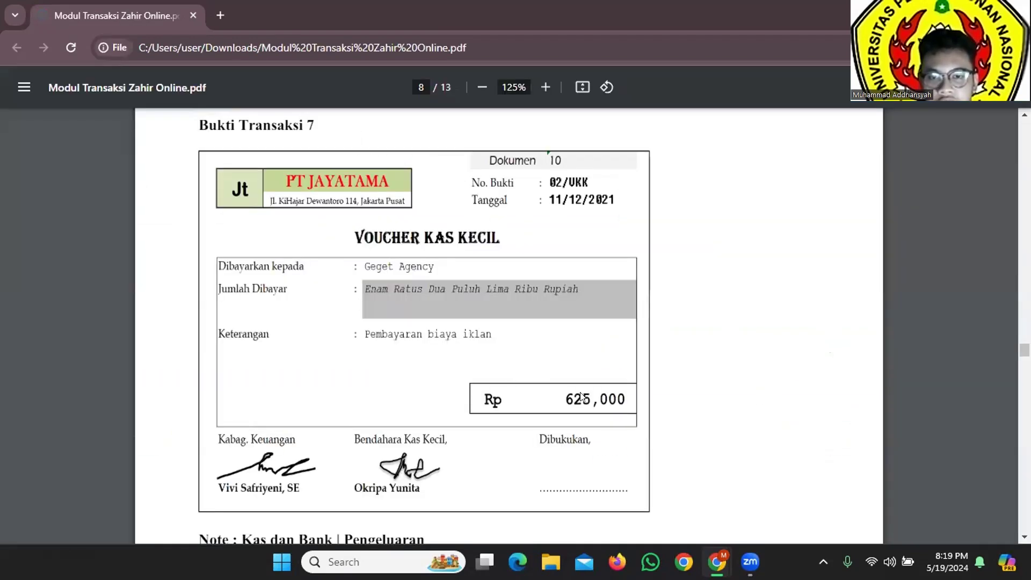
Step: Check the 02/UKK disbursement against Bukti Transaksi 7, save it and dismiss the confirmation notice
{"action": "key", "text": "alt+Tab"}
{"action": "key", "text": "alt+Tab"}
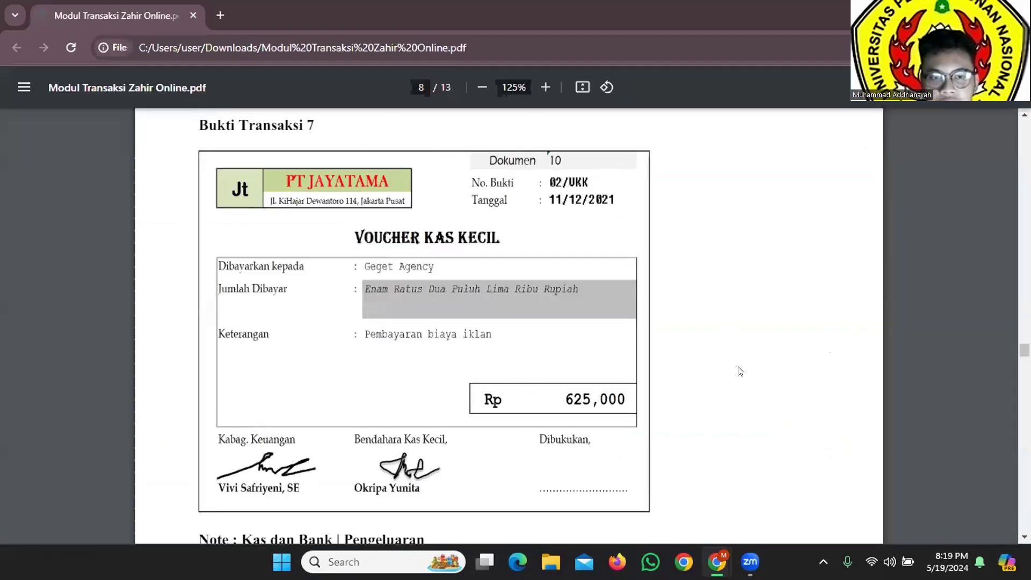
{"action": "key", "text": "alt+Tab"}
{"action": "scroll", "coordinate": [737, 368], "scroll_direction": "up", "scroll_amount": 6}
{"action": "scroll", "coordinate": [727, 370], "scroll_direction": "down", "scroll_amount": 6}
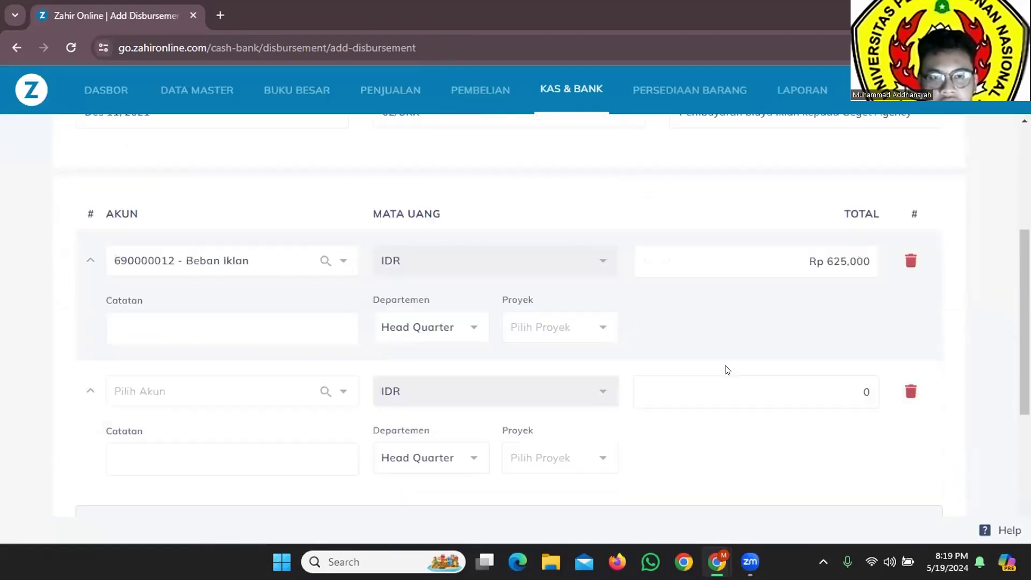
{"action": "key", "text": "alt+Tab"}
{"action": "key", "text": "alt+Tab"}
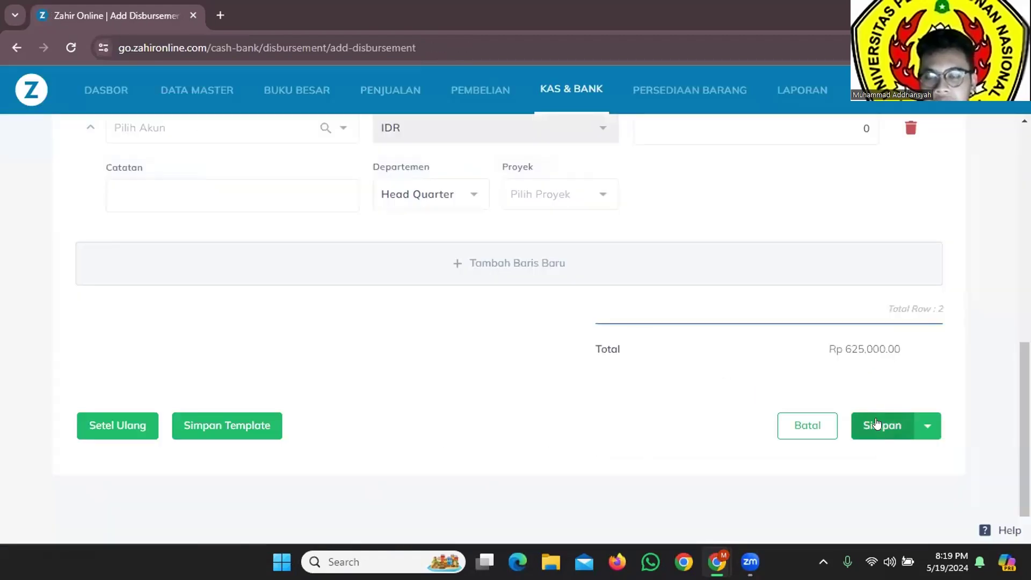
{"action": "left_click", "coordinate": [877, 425]}
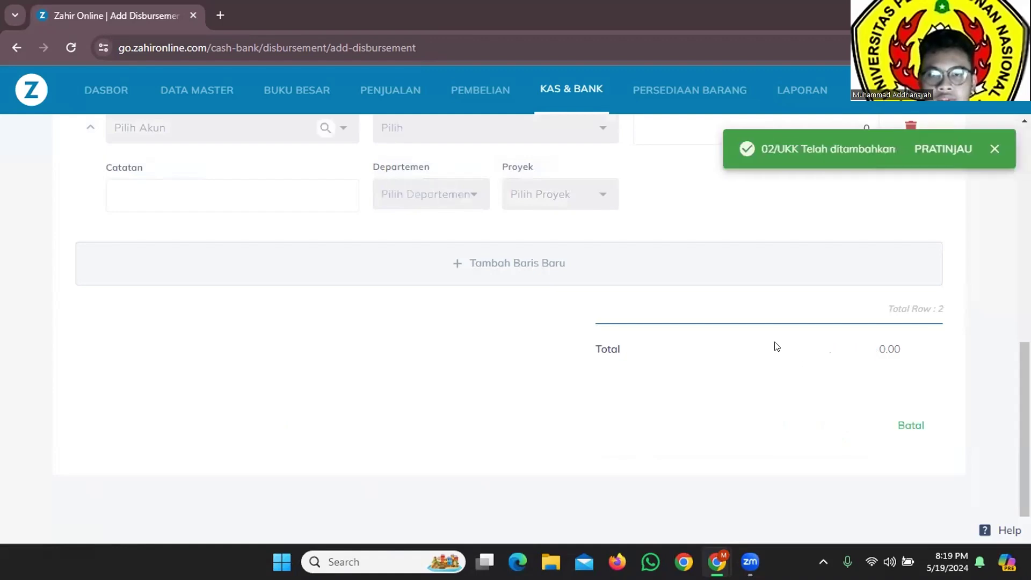
{"action": "left_click", "coordinate": [994, 149]}
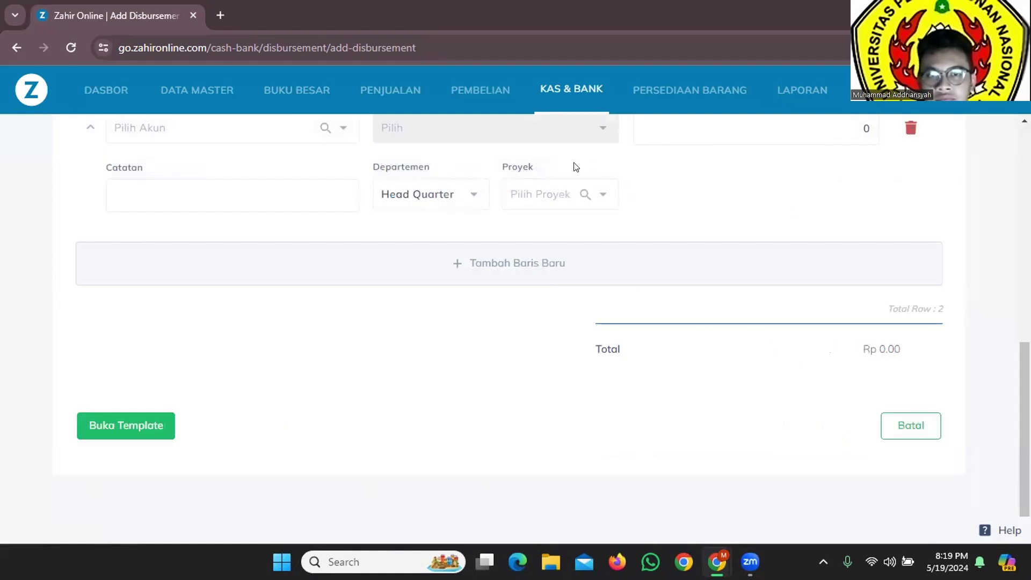
Step: Read Bukti Transaksi 8 in the PDF module, covering the Toko Marvello invoice details and the note naming the Zahir module
{"action": "scroll", "coordinate": [571, 178], "scroll_direction": "up", "scroll_amount": 5}
{"action": "key", "text": "alt+Tab"}
{"action": "scroll", "coordinate": [622, 248], "scroll_direction": "down", "scroll_amount": 7}
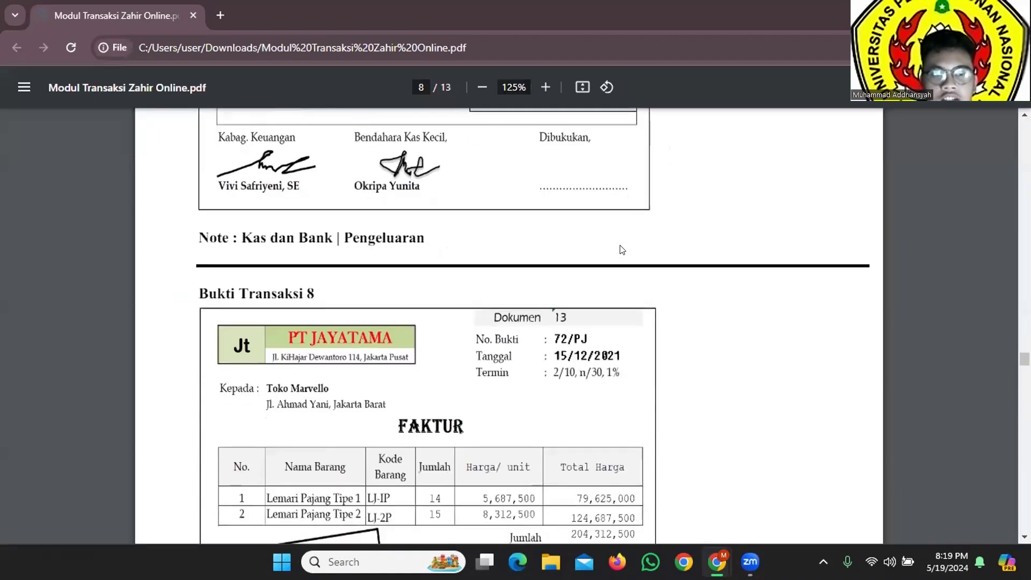
{"action": "scroll", "coordinate": [622, 249], "scroll_direction": "down", "scroll_amount": 2}
{"action": "scroll", "coordinate": [622, 249], "scroll_direction": "up", "scroll_amount": 2}
{"action": "scroll", "coordinate": [622, 248], "scroll_direction": "down", "scroll_amount": 2}
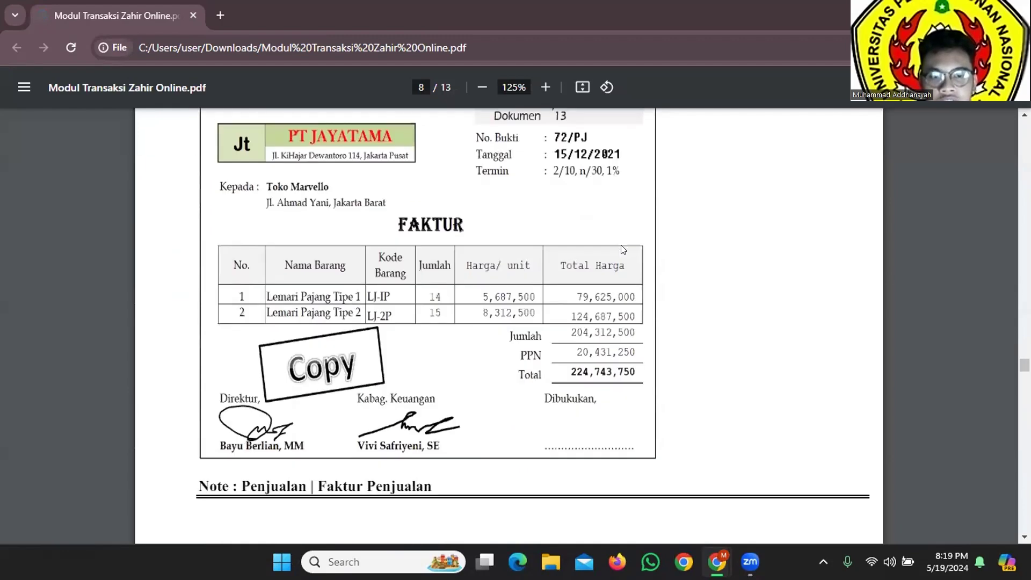
{"action": "scroll", "coordinate": [622, 249], "scroll_direction": "up", "scroll_amount": 4}
{"action": "scroll", "coordinate": [622, 257], "scroll_direction": "down", "scroll_amount": 4}
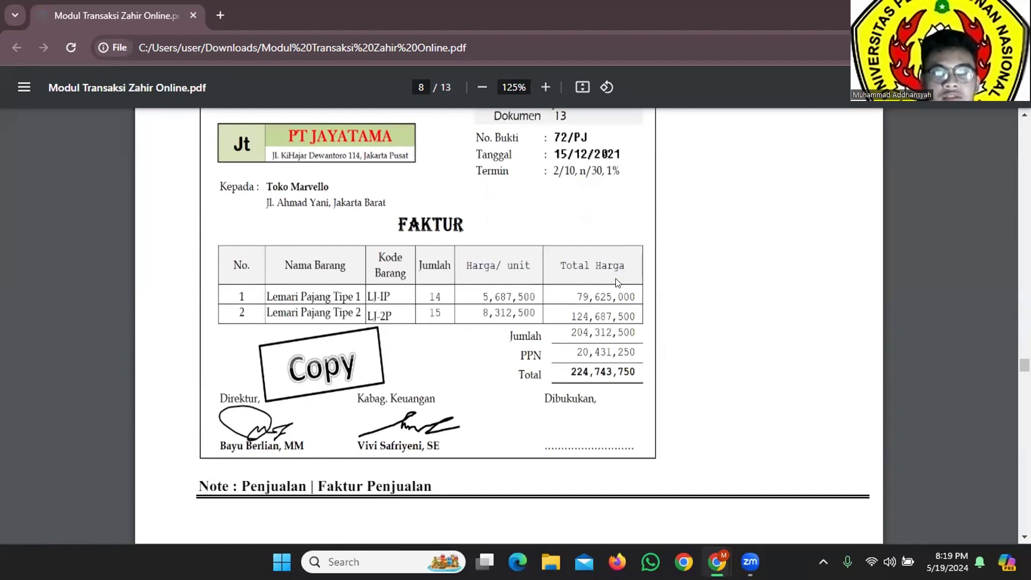
Step: Leave the disbursement form and start a new Faktur Penjualan in the Penjualan module
{"action": "key", "text": "alt+Tab"}
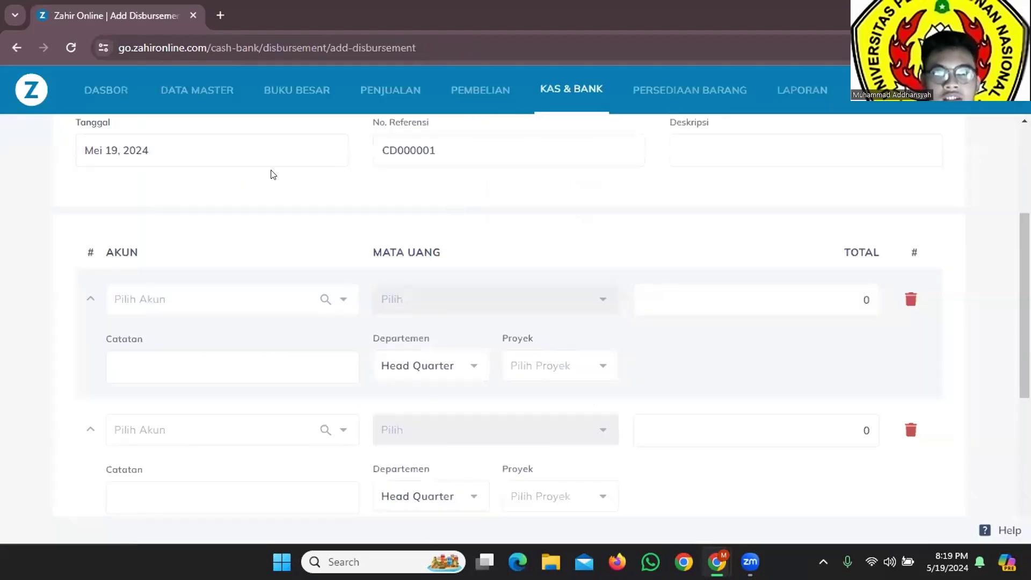
{"action": "scroll", "coordinate": [242, 178], "scroll_direction": "up", "scroll_amount": 4}
{"action": "left_click", "coordinate": [91, 155]}
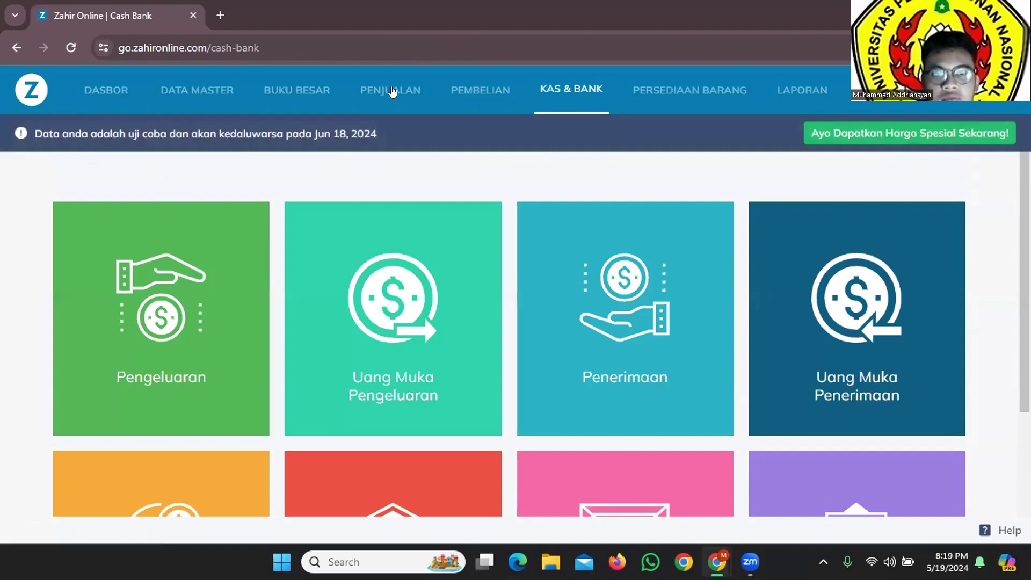
{"action": "left_click", "coordinate": [390, 89]}
{"action": "left_click", "coordinate": [825, 334]}
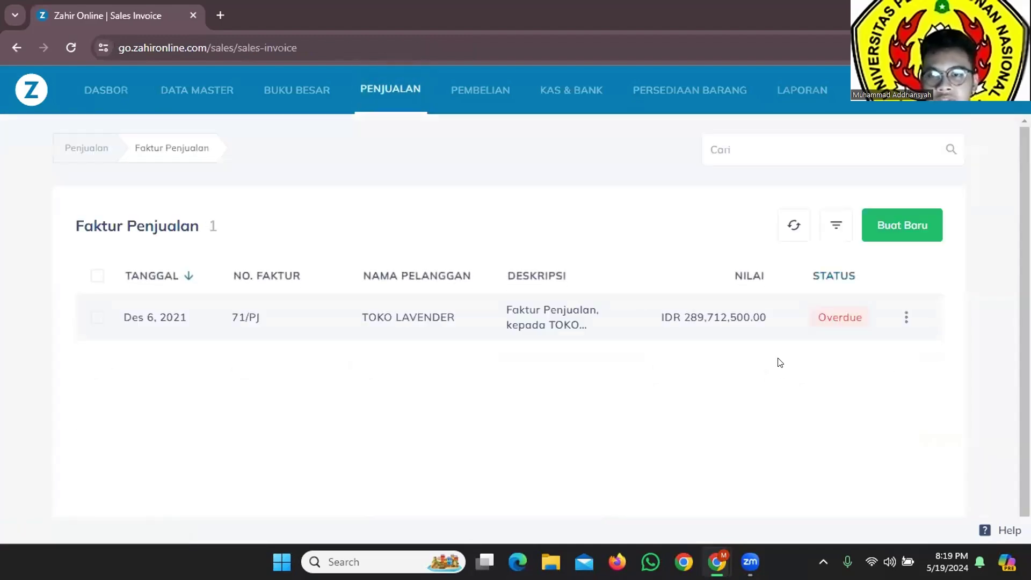
{"action": "left_click", "coordinate": [905, 234]}
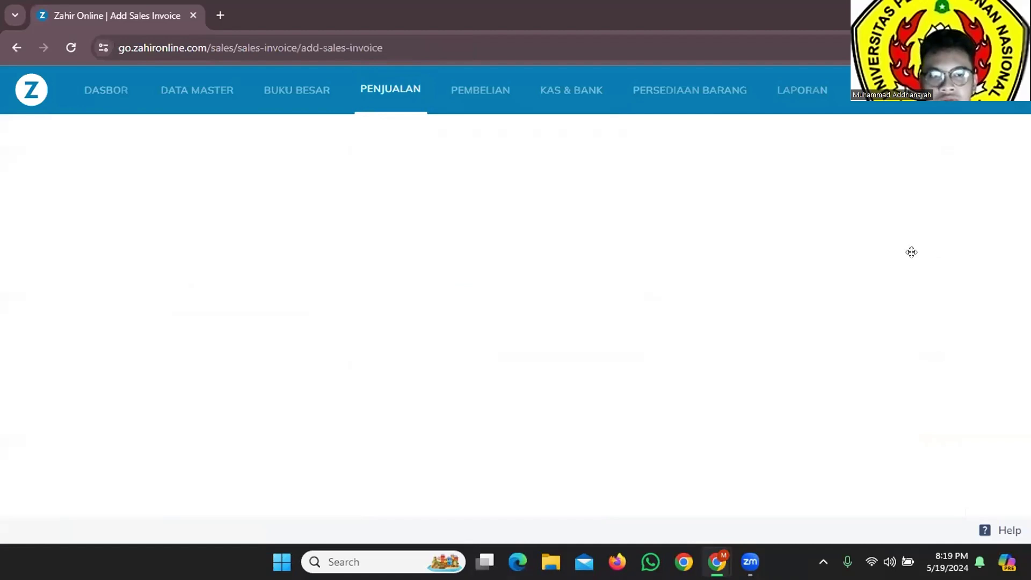
Step: Set the sales invoice's Pelanggan to TOKO MARVELLO, following Bukti Transaksi 8 in the PDF
{"action": "key", "text": "alt+Tab"}
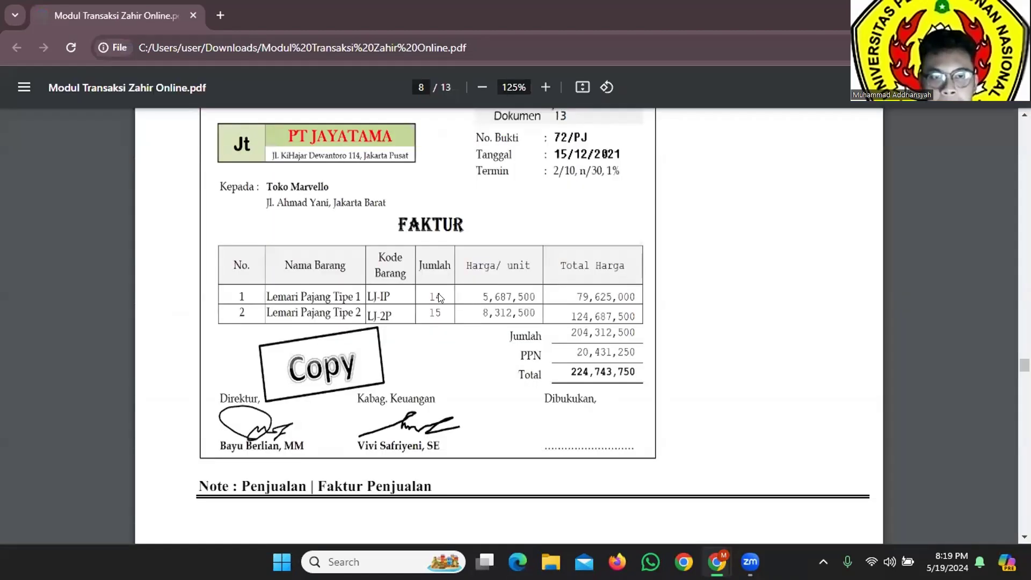
{"action": "key", "text": "alt+Tab"}
{"action": "left_click", "coordinate": [337, 254]}
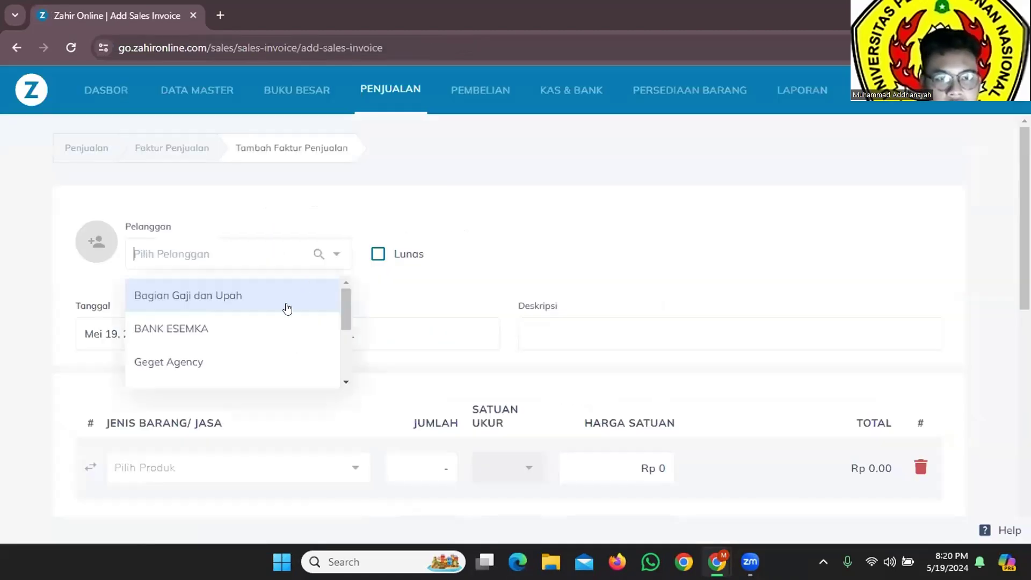
{"action": "scroll", "coordinate": [271, 330], "scroll_direction": "down", "scroll_amount": 3}
{"action": "scroll", "coordinate": [259, 368], "scroll_direction": "down", "scroll_amount": 1}
{"action": "left_click", "coordinate": [258, 367]}
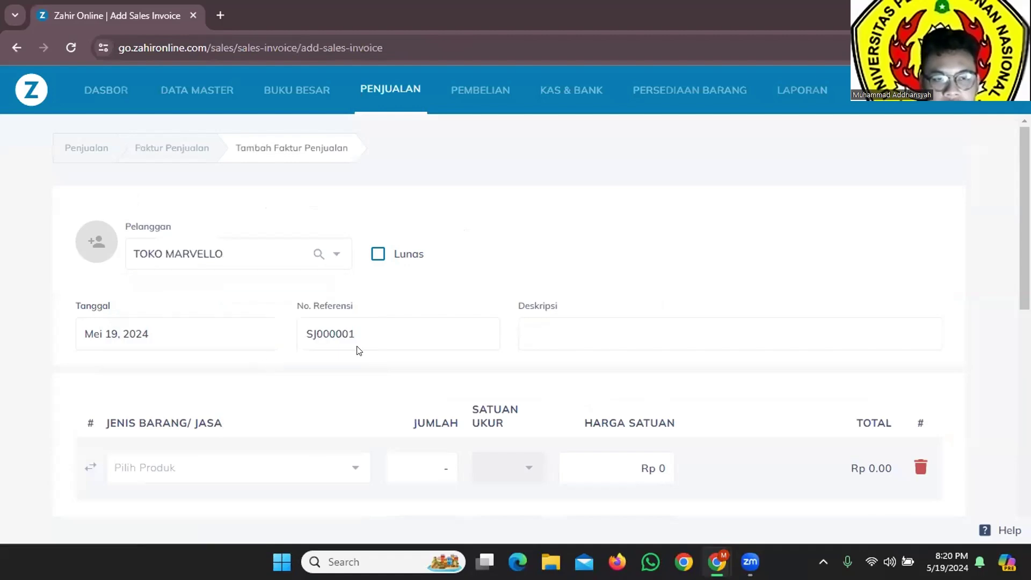
Step: Set the sales invoice's Tanggal to 15 December 2021, checking the date on Bukti Transaksi 8
{"action": "key", "text": "alt+Tab"}
{"action": "key", "text": "alt+Tab"}
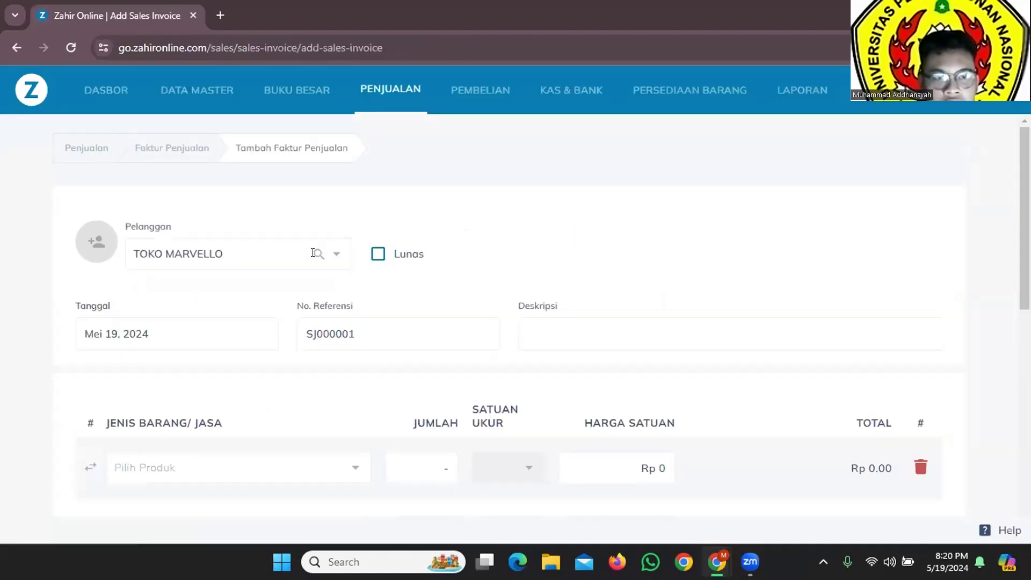
{"action": "key", "text": "alt+Tab"}
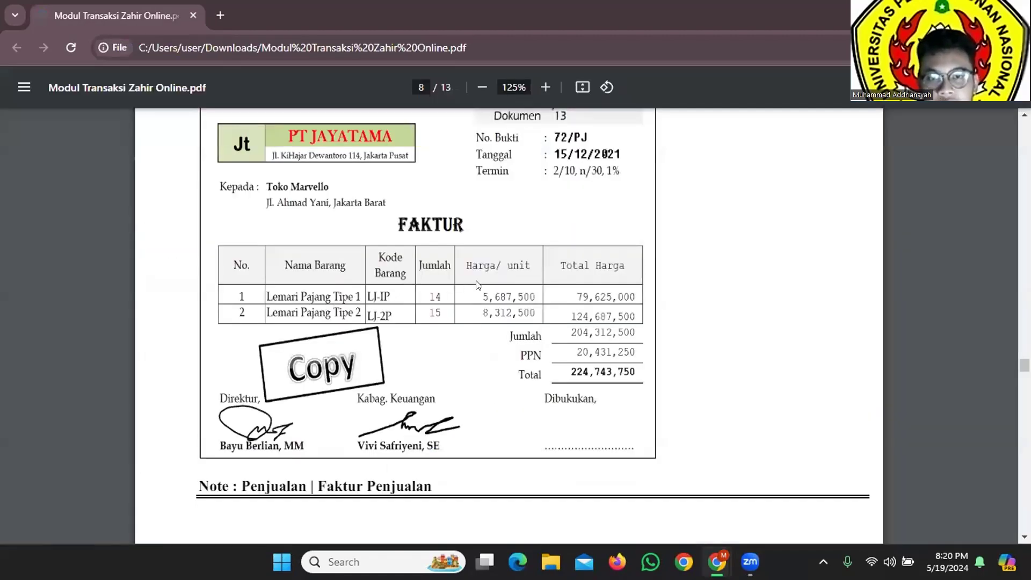
{"action": "key", "text": "alt+Tab"}
{"action": "left_click", "coordinate": [123, 334]}
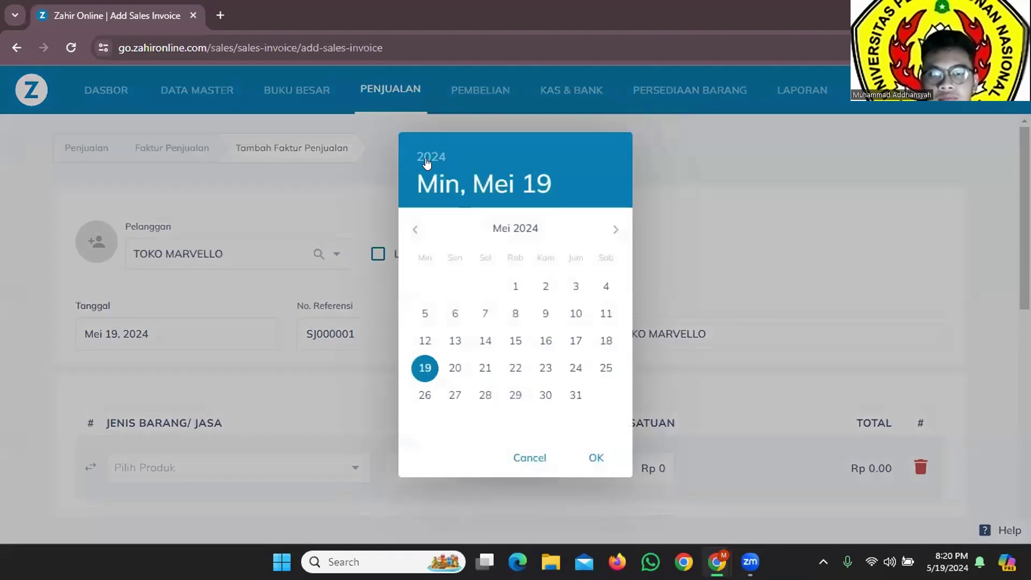
{"action": "left_click", "coordinate": [427, 162]}
{"action": "scroll", "coordinate": [511, 283], "scroll_direction": "up", "scroll_amount": 4}
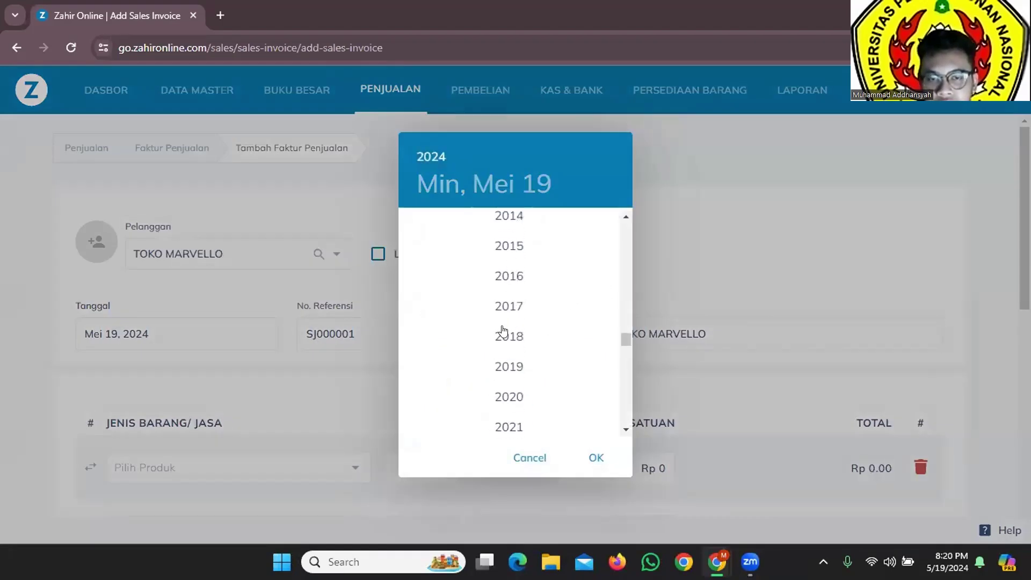
{"action": "scroll", "coordinate": [503, 330], "scroll_direction": "down", "scroll_amount": 2}
{"action": "left_click", "coordinate": [507, 323]}
{"action": "left_click", "coordinate": [612, 227]}
{"action": "left_click", "coordinate": [615, 228]}
{"action": "left_click", "coordinate": [615, 228]}
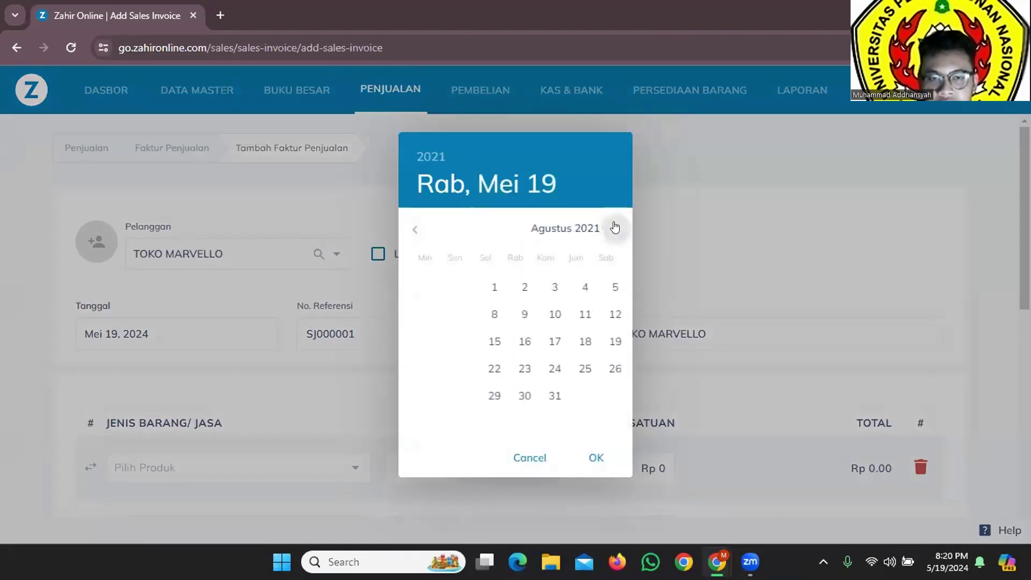
{"action": "left_click", "coordinate": [615, 227]}
{"action": "left_click", "coordinate": [615, 228]}
{"action": "left_click", "coordinate": [615, 228]}
{"action": "left_click", "coordinate": [612, 233]}
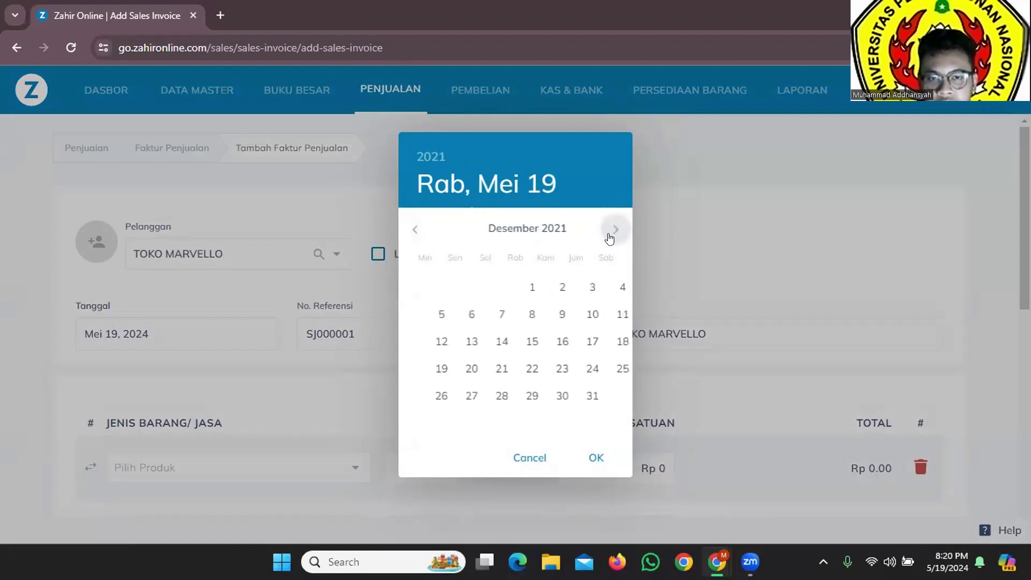
{"action": "left_click", "coordinate": [513, 338]}
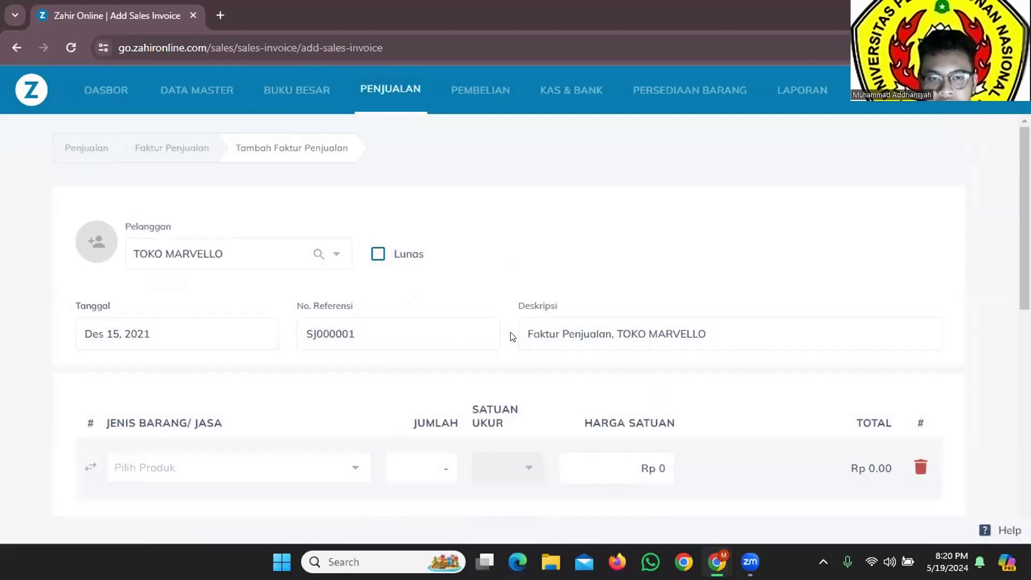
Step: Replace the invoice's No. Referensi with 72/PJ, the No. Bukti shown on Bukti Transaksi 8 in the PDF
{"action": "key", "text": "alt+Tab"}
{"action": "scroll", "coordinate": [499, 322], "scroll_direction": "up", "scroll_amount": 2}
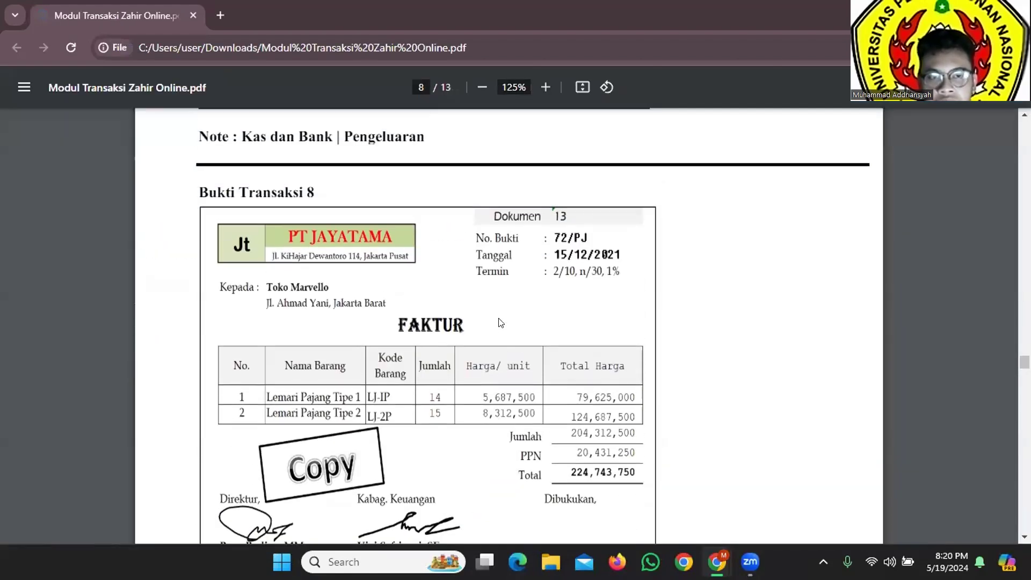
{"action": "scroll", "coordinate": [499, 322], "scroll_direction": "down", "scroll_amount": 2}
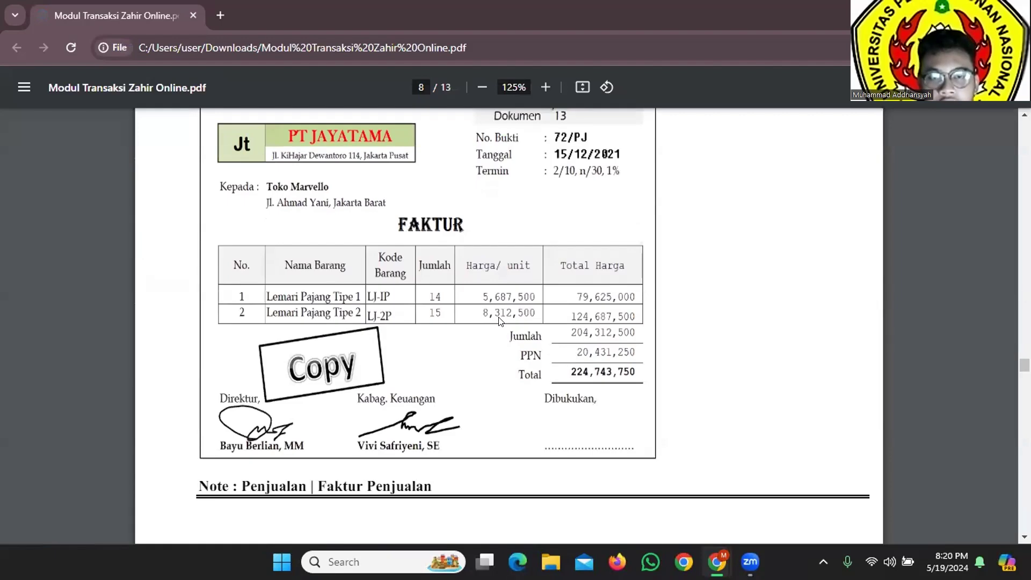
{"action": "key", "text": "alt+Tab"}
{"action": "left_click_drag", "start_coordinate": [410, 332], "coordinate": [293, 336]}
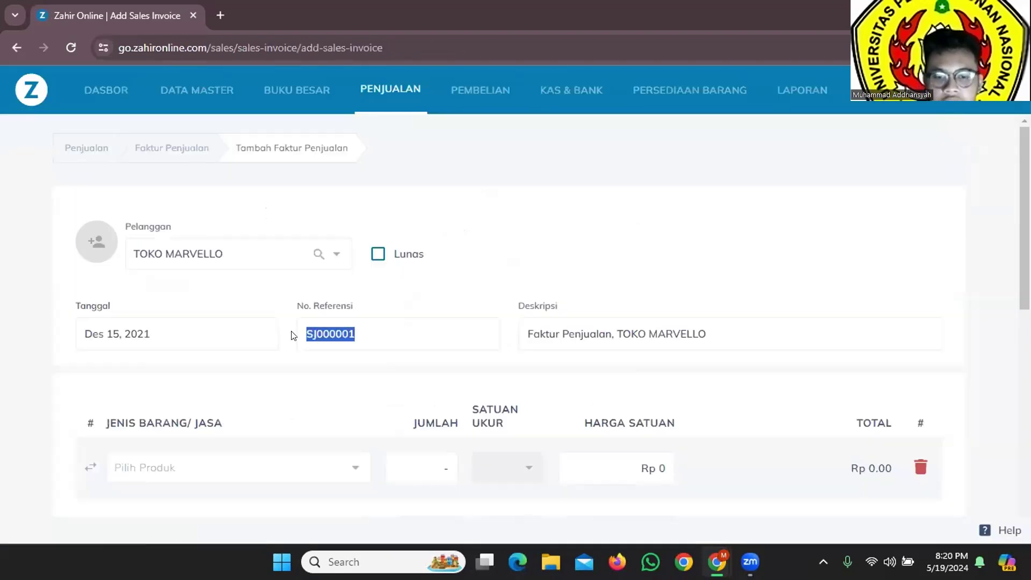
{"action": "type", "text": "&72/PJ"}
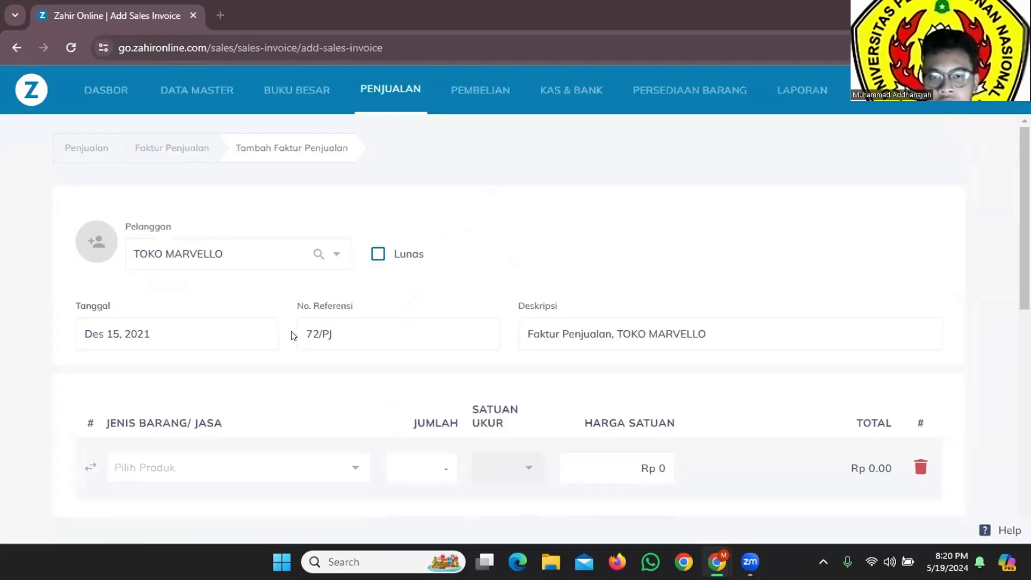
Step: Select Lemari Pajang Tipe 1 as the product on the first invoice line, consulting the item list in the PDF
{"action": "key", "text": "alt+Tab"}
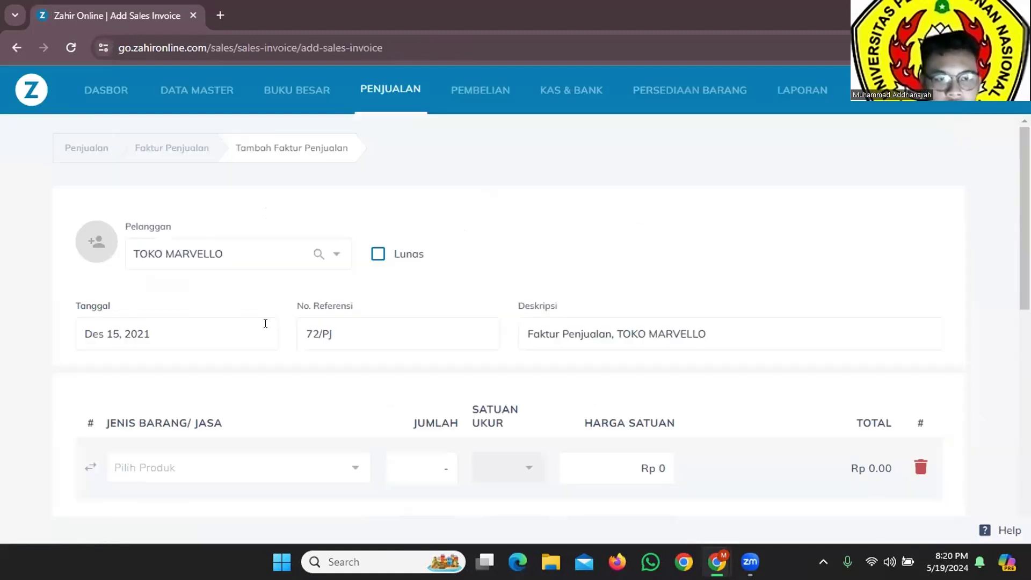
{"action": "key", "text": "alt+Tab"}
{"action": "scroll", "coordinate": [352, 355], "scroll_direction": "down", "scroll_amount": 1}
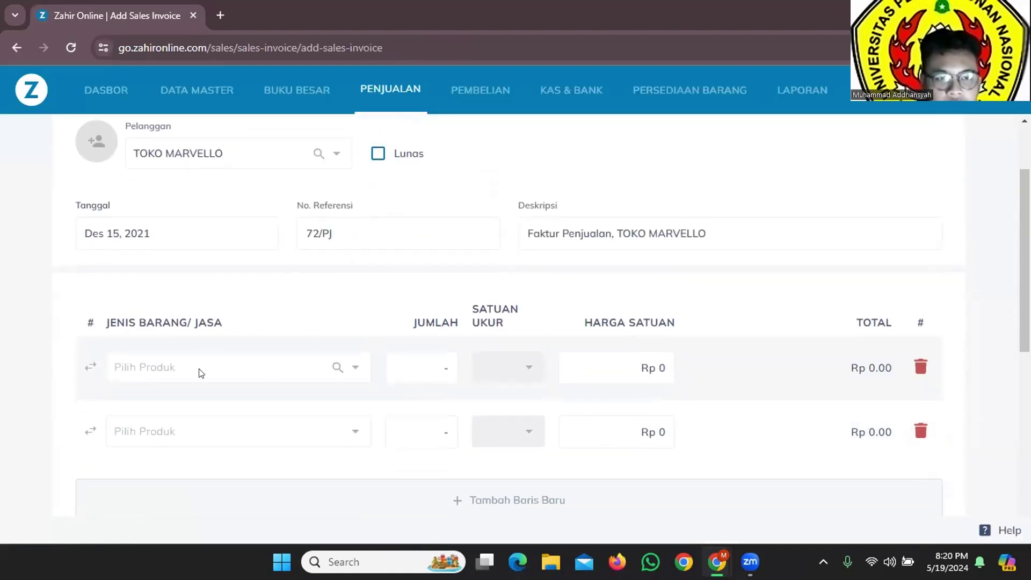
{"action": "left_click", "coordinate": [354, 367]}
{"action": "key", "text": "alt+Tab"}
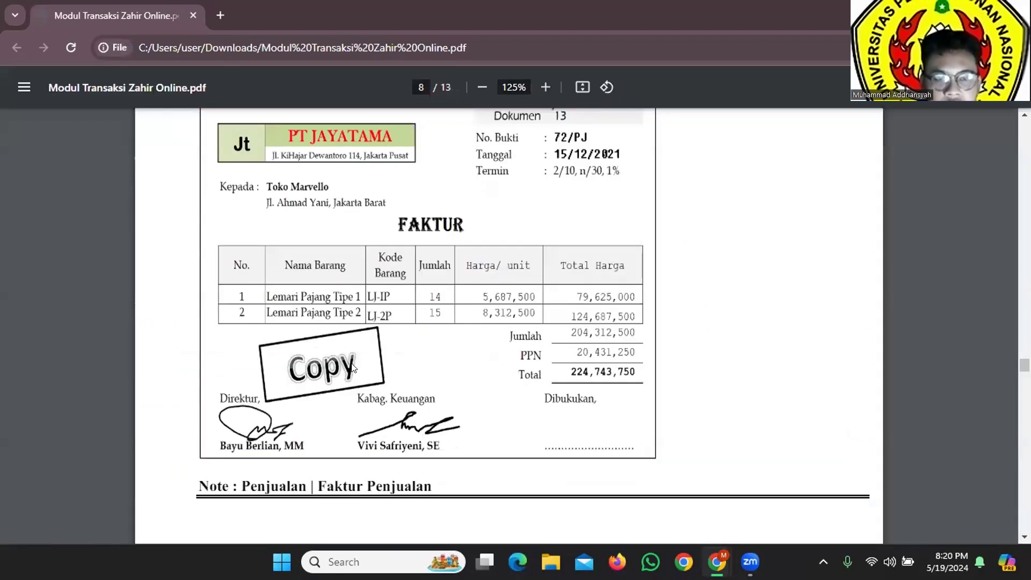
{"action": "key", "text": "alt+Tab"}
{"action": "left_click", "coordinate": [353, 367]}
{"action": "left_click", "coordinate": [212, 424]}
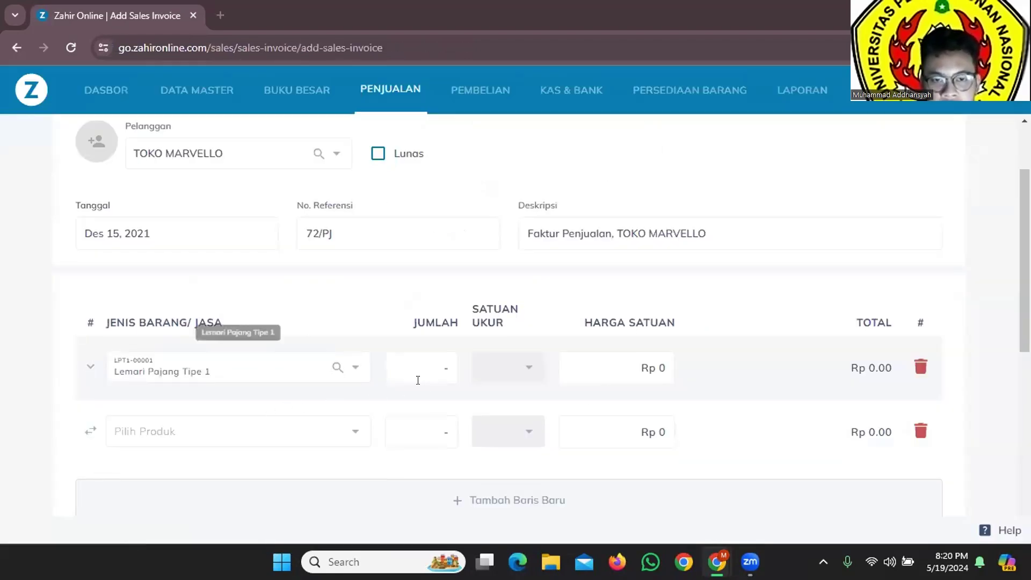
Step: Set the Jumlah of the Lemari Pajang Tipe 1 line to 14, checking the quantity in the PDF
{"action": "key", "text": "alt+Tab"}
{"action": "key", "text": "alt+Tab"}
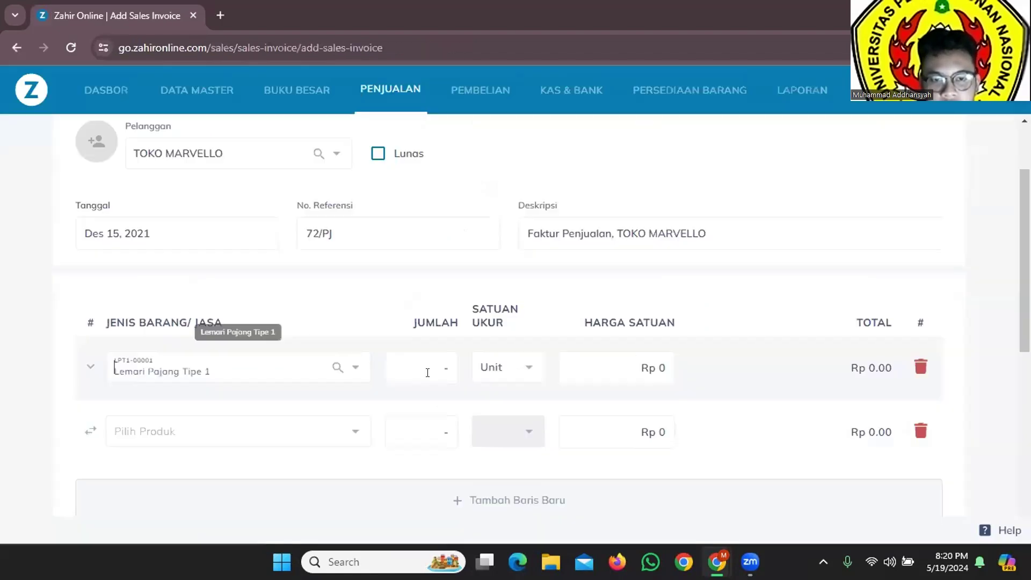
{"action": "left_click", "coordinate": [422, 369]}
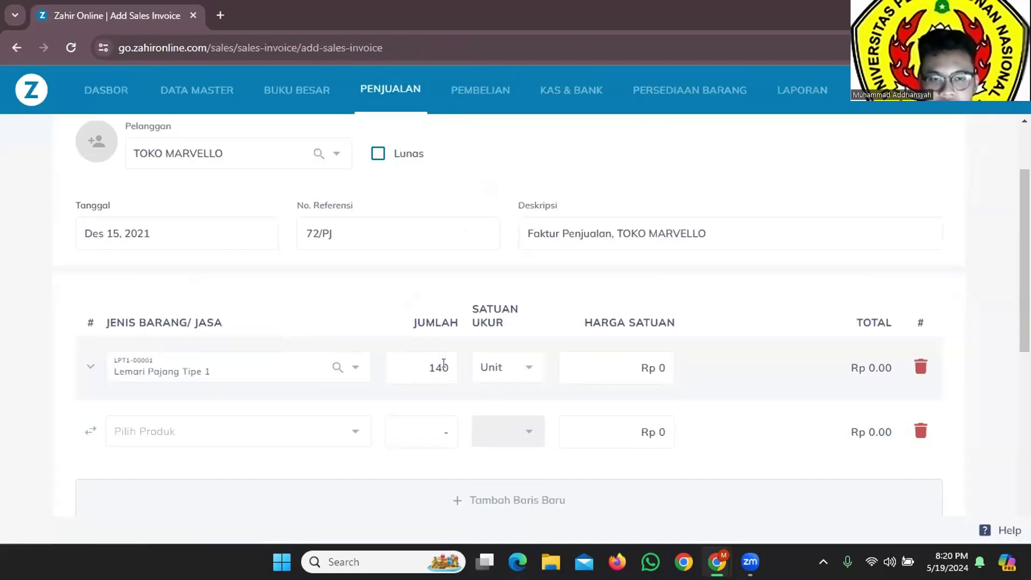
Step: Enter 5,687,500 as the Harga Satuan of the Lemari Pajang Tipe 1 line, taking the unit price from the PDF
{"action": "key", "text": "alt+Tab"}
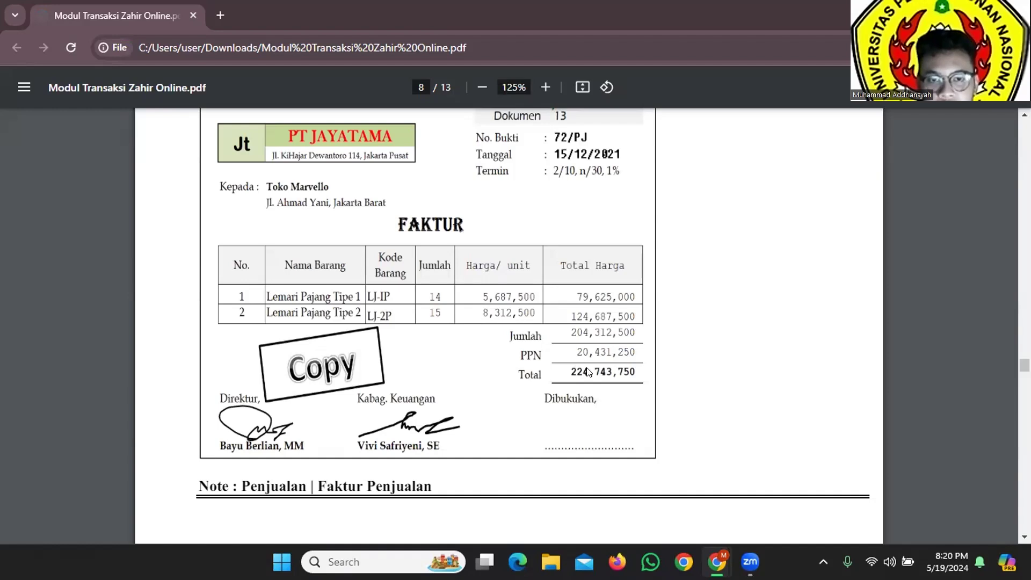
{"action": "key", "text": "alt+Tab"}
{"action": "left_click", "coordinate": [650, 368]}
{"action": "key", "text": "ctrl+a"}
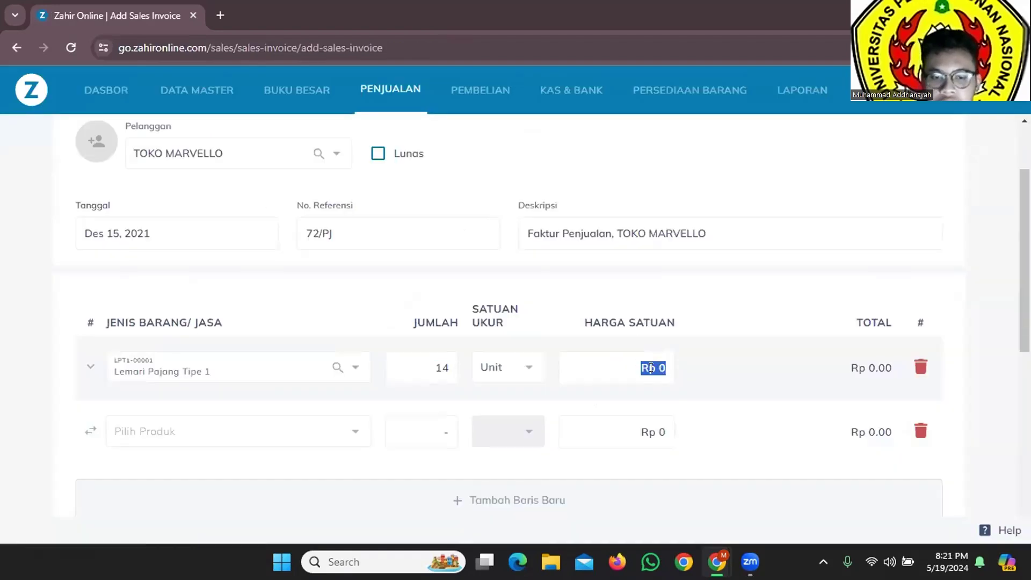
{"action": "type", "text": "5,687,500"}
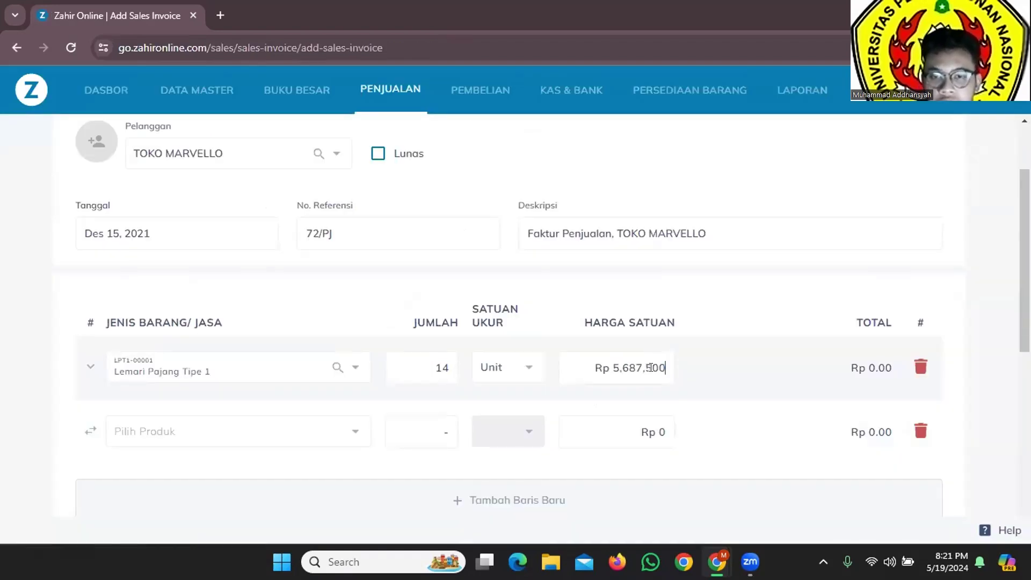
Step: Select Lemari Pajang Tipe 2 as the product on the second invoice line, consulting the item list in the PDF
{"action": "key", "text": "alt+Tab"}
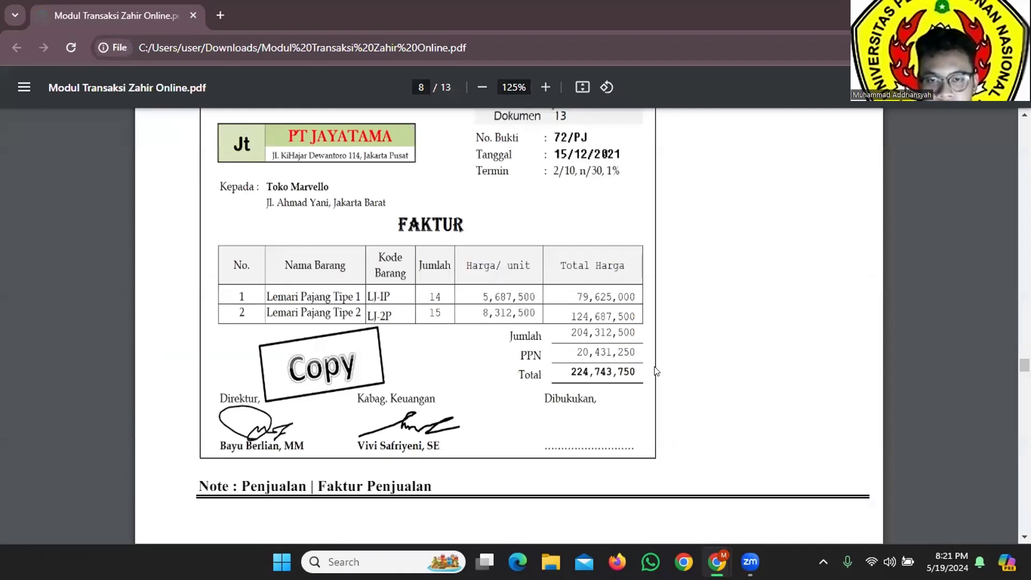
{"action": "key", "text": "alt+Tab"}
{"action": "left_click", "coordinate": [356, 432]}
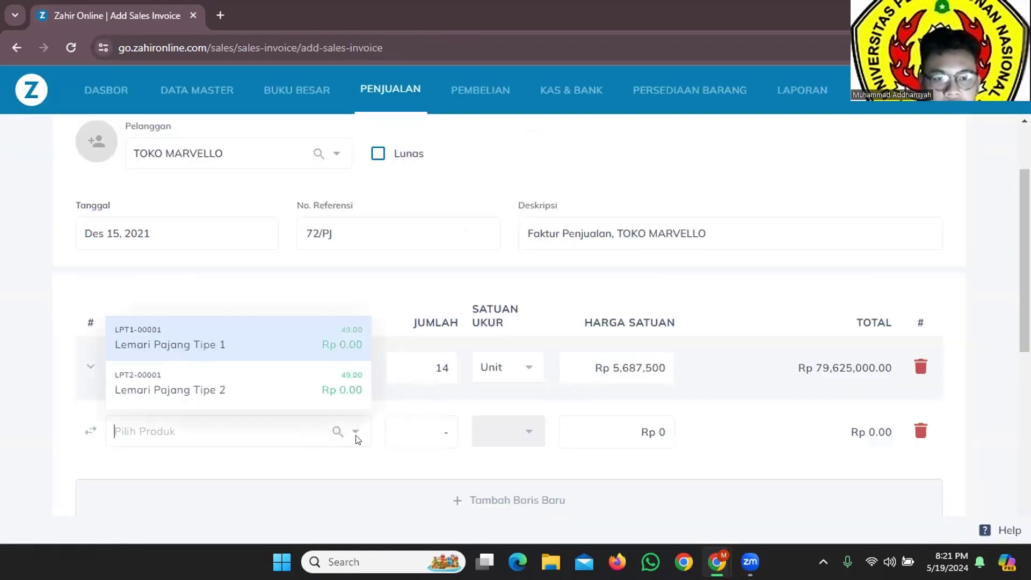
{"action": "left_click", "coordinate": [274, 400]}
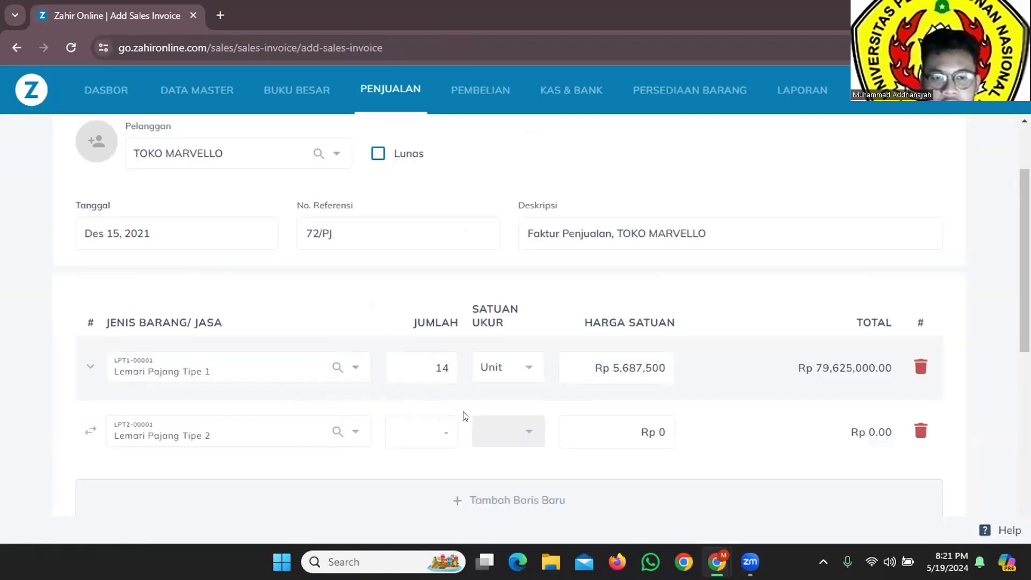
Step: Set the Jumlah of the Lemari Pajang Tipe 2 line to 15, checking the quantity in the PDF
{"action": "key", "text": "alt+Tab"}
{"action": "key", "text": "alt+Tab"}
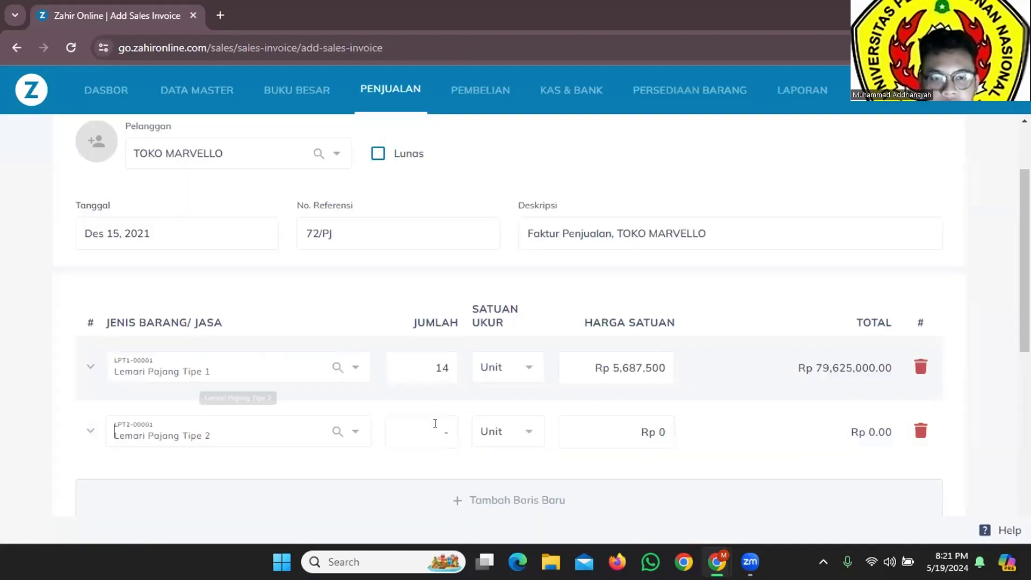
{"action": "left_click", "coordinate": [440, 431]}
{"action": "left_click_drag", "start_coordinate": [444, 431], "coordinate": [434, 431]}
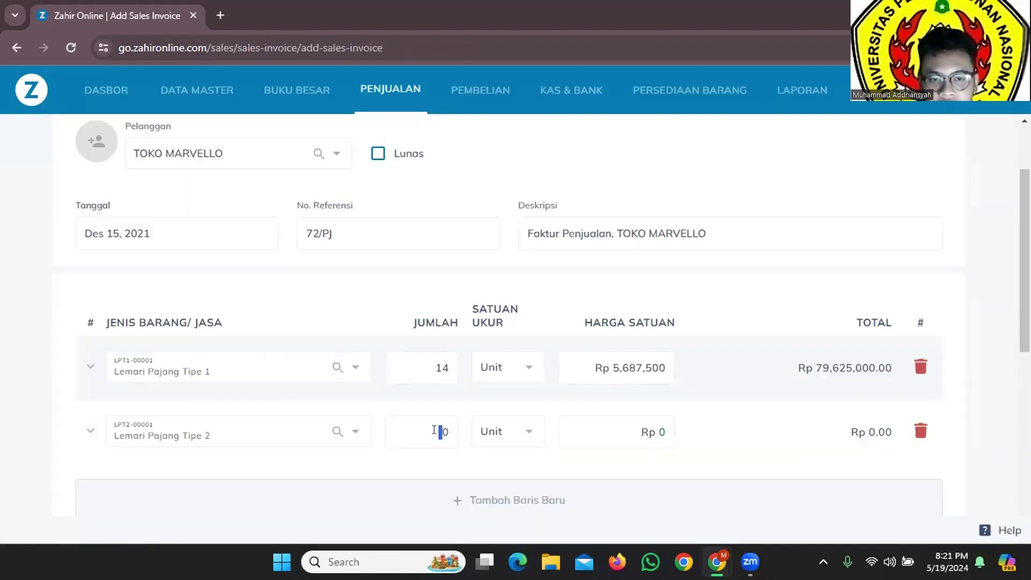
{"action": "double_click", "coordinate": [447, 429]}
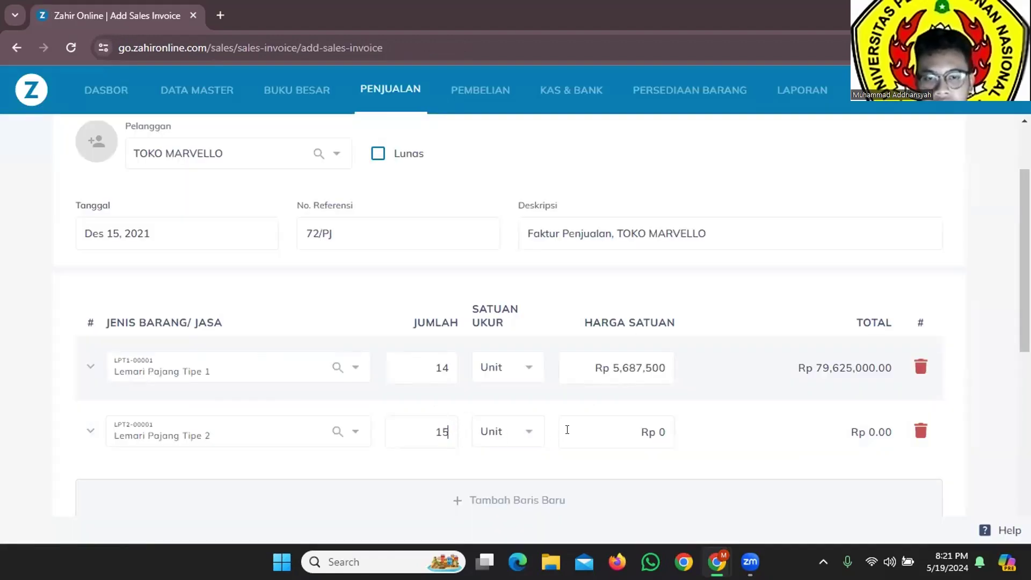
Step: Enter 8,312,500 as the Harga Satuan of the Lemari Pajang Tipe 2 line, taking the unit price from the PDF
{"action": "key", "text": "alt+Tab"}
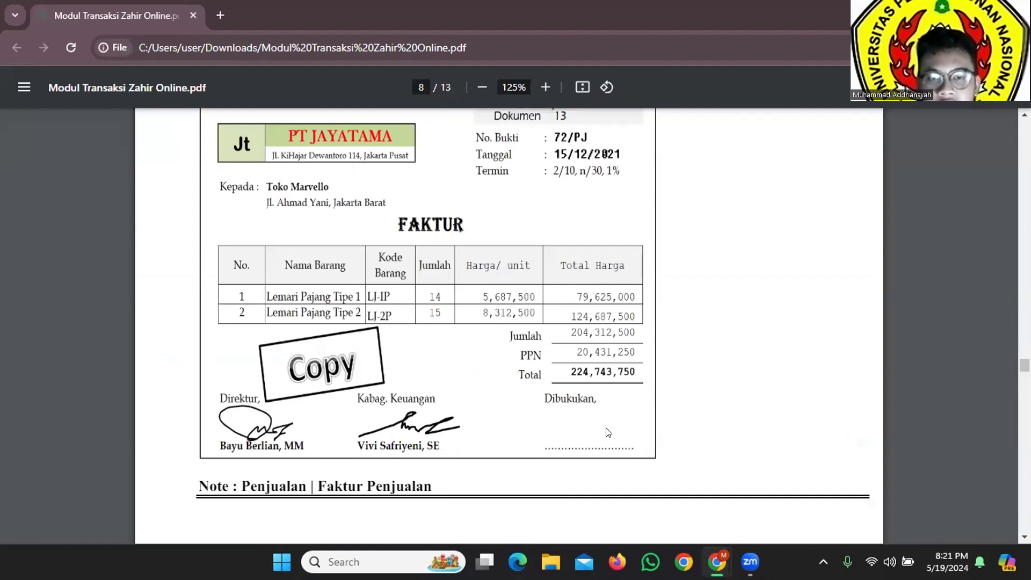
{"action": "key", "text": "alt+Tab"}
{"action": "type", "text": "8"}
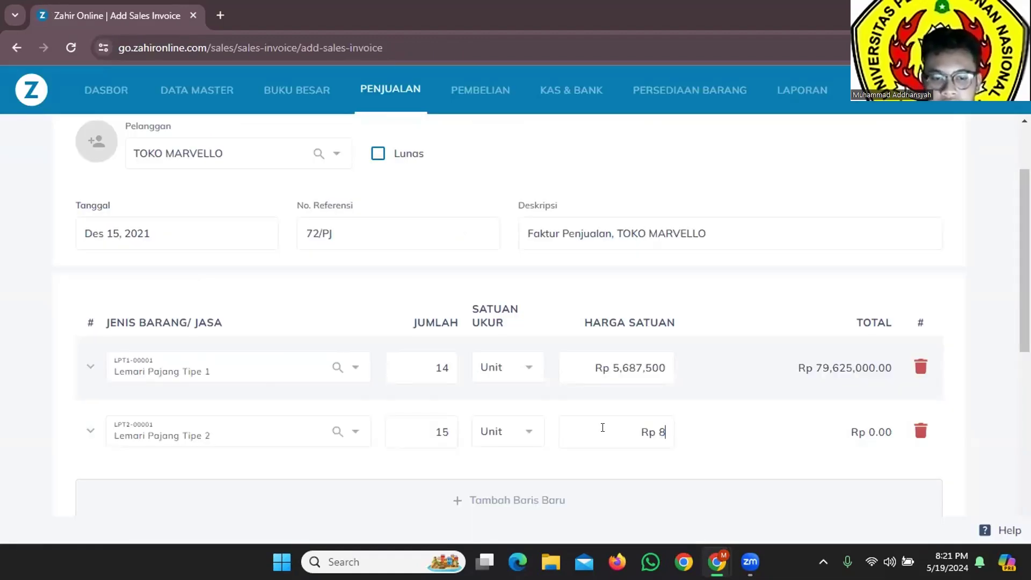
{"action": "type", "text": ",312,500"}
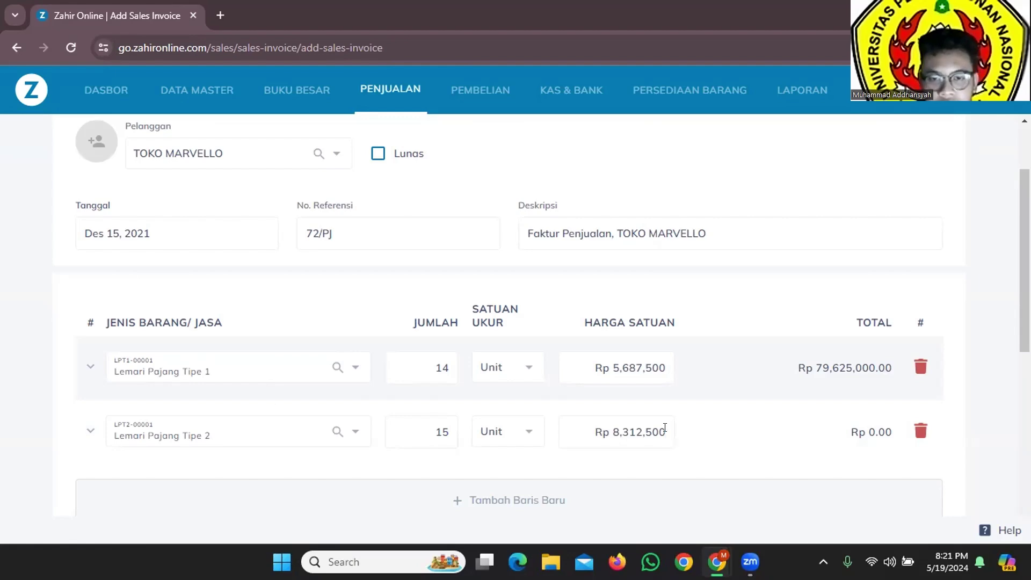
Step: Enable Pilihan Lainnya on the invoice and expand the Termin Pembayaran details
{"action": "scroll", "coordinate": [698, 370], "scroll_direction": "down", "scroll_amount": 4}
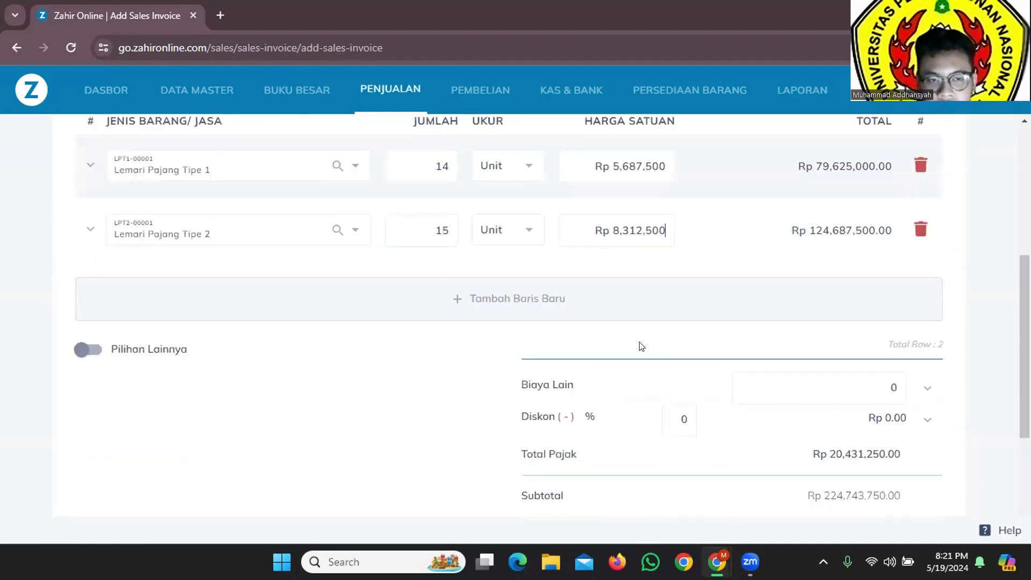
{"action": "scroll", "coordinate": [622, 333], "scroll_direction": "up", "scroll_amount": 5}
{"action": "scroll", "coordinate": [622, 334], "scroll_direction": "down", "scroll_amount": 5}
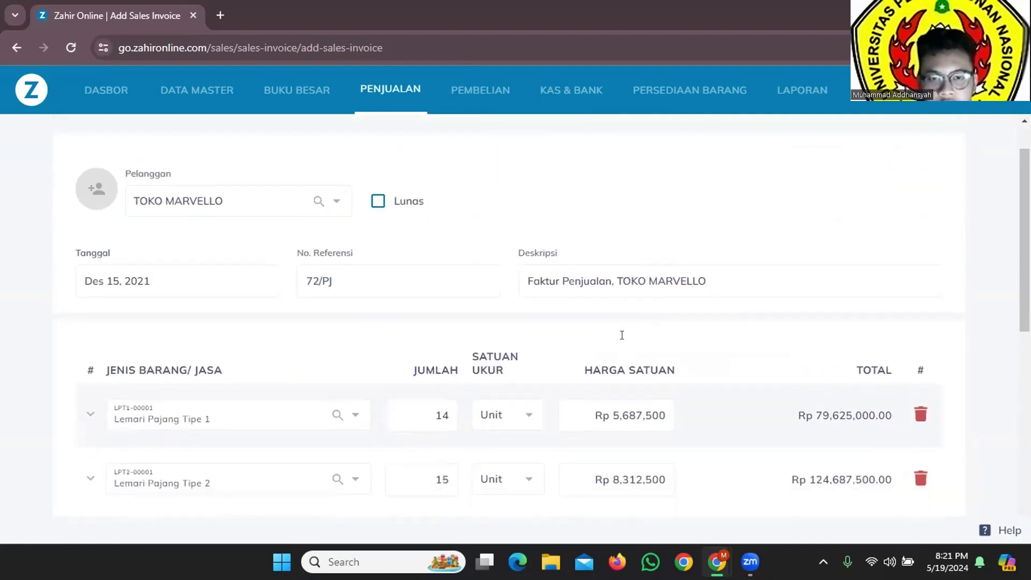
{"action": "left_click", "coordinate": [89, 350]}
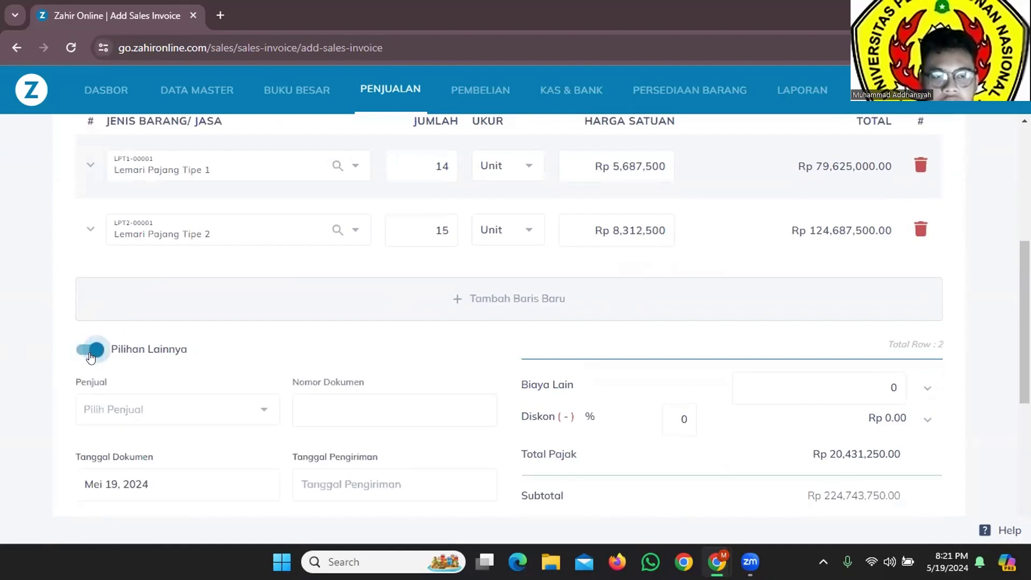
{"action": "scroll", "coordinate": [269, 379], "scroll_direction": "down", "scroll_amount": 2}
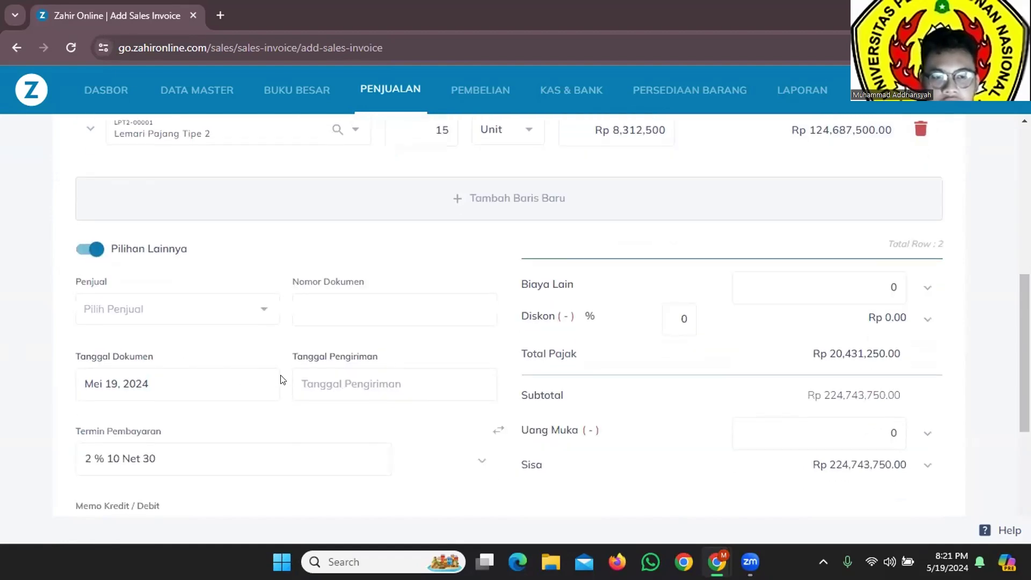
{"action": "left_click", "coordinate": [482, 460]}
Step: Compare the invoice's discount days, due days, early discount and late penalty with the Termin on the PDF voucher
{"action": "scroll", "coordinate": [419, 376], "scroll_direction": "down", "scroll_amount": 2}
{"action": "key", "text": "alt+Tab"}
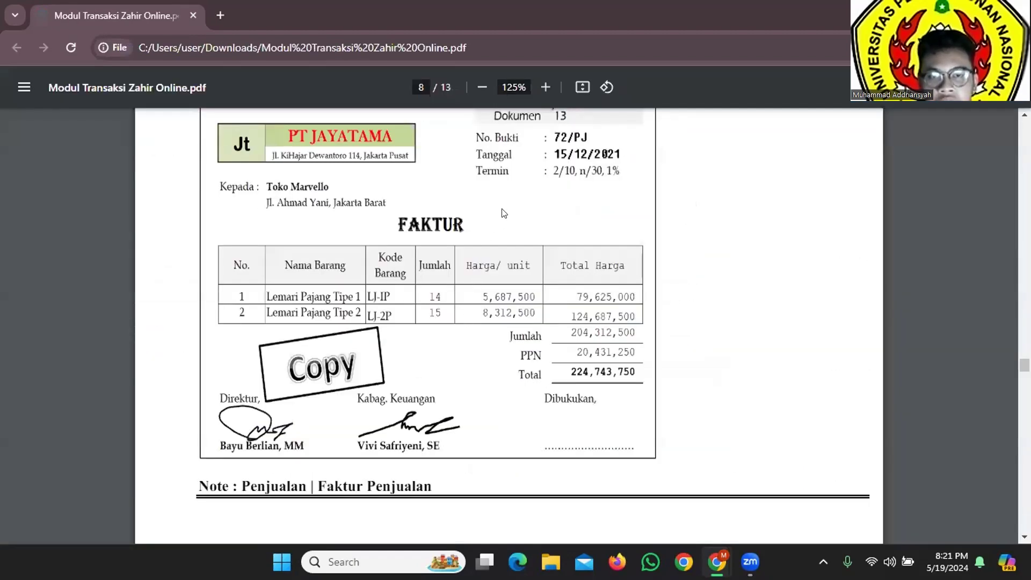
{"action": "key", "text": "alt+Tab"}
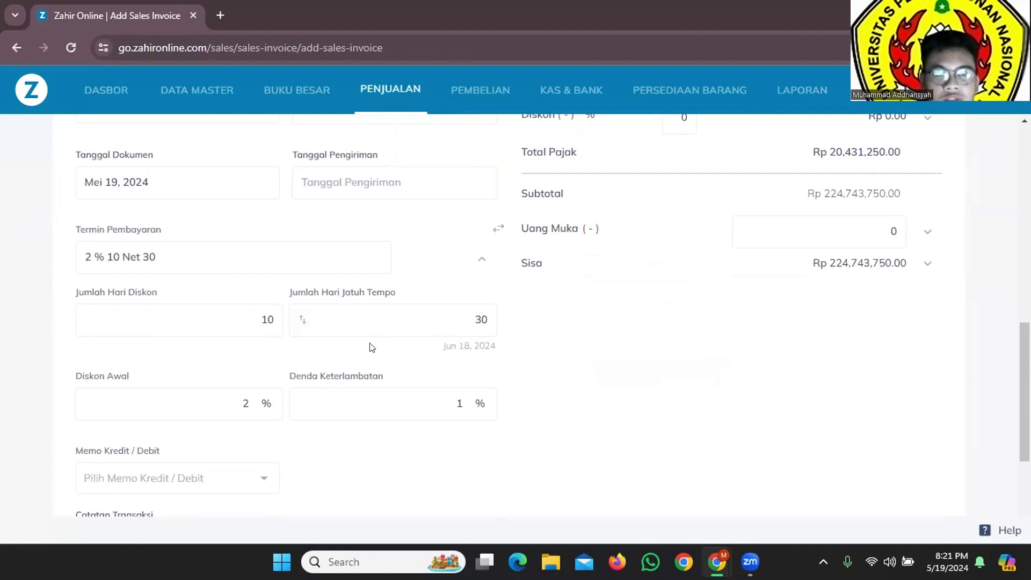
{"action": "scroll", "coordinate": [376, 347], "scroll_direction": "up", "scroll_amount": 1}
{"action": "scroll", "coordinate": [484, 375], "scroll_direction": "up", "scroll_amount": 3}
{"action": "scroll", "coordinate": [269, 355], "scroll_direction": "down", "scroll_amount": 1}
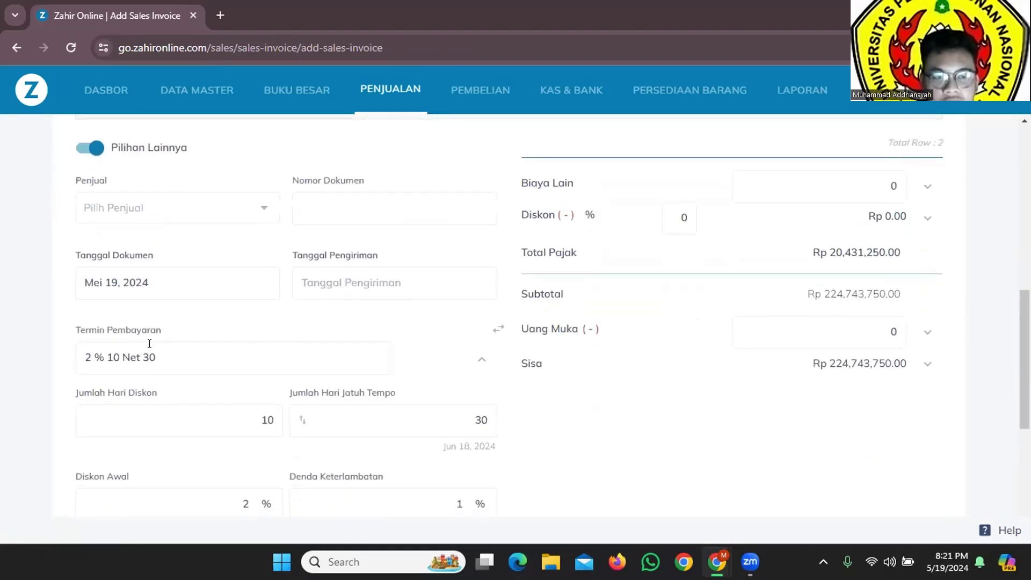
{"action": "scroll", "coordinate": [215, 344], "scroll_direction": "down", "scroll_amount": 2}
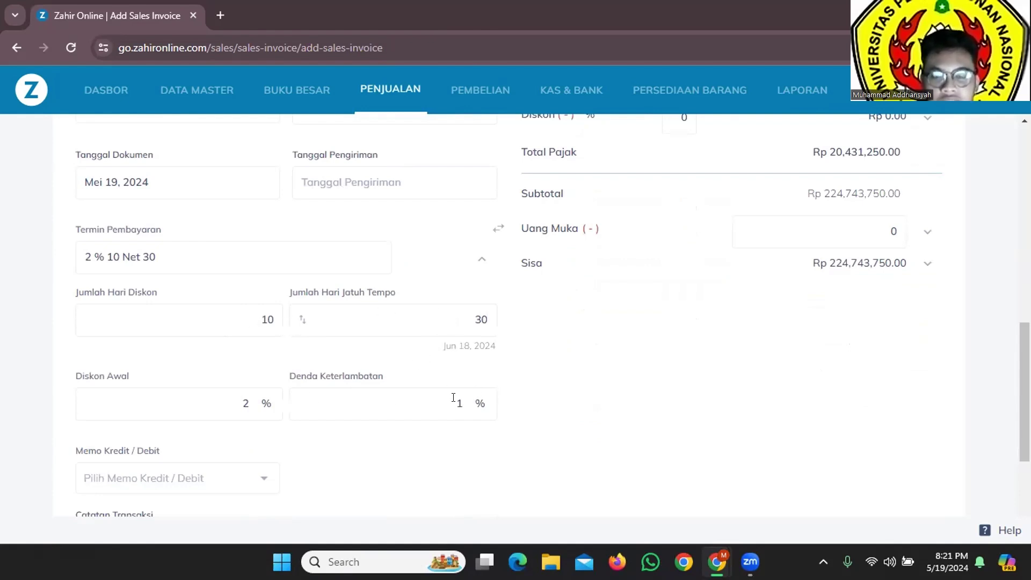
{"action": "scroll", "coordinate": [687, 403], "scroll_direction": "up", "scroll_amount": 2}
Step: Compare the invoice's line amounts, tax and total with the figures on Bukti Transaksi 8 in the PDF
{"action": "key", "text": "alt+Tab"}
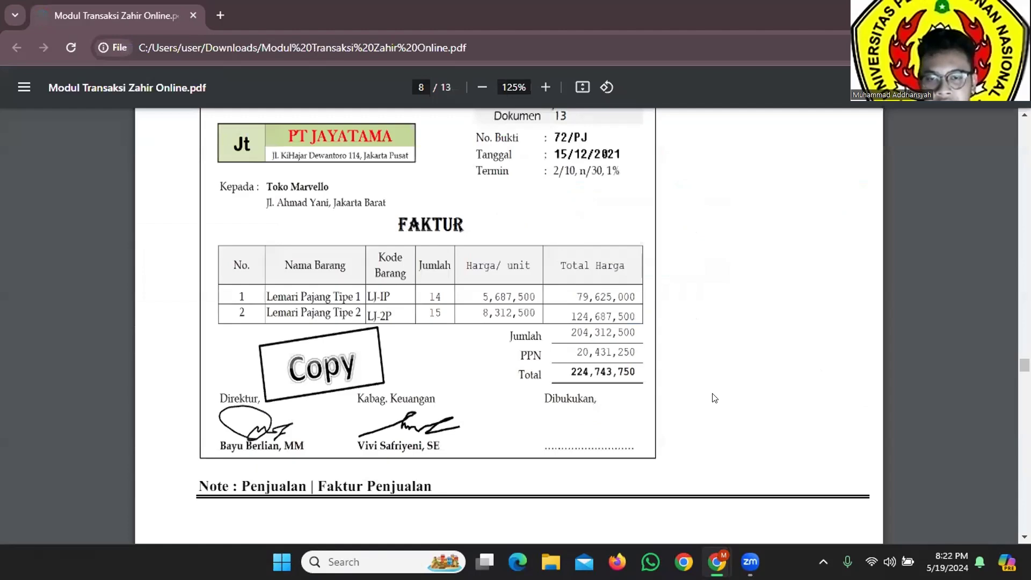
{"action": "key", "text": "alt+Tab"}
{"action": "scroll", "coordinate": [851, 408], "scroll_direction": "up", "scroll_amount": 2}
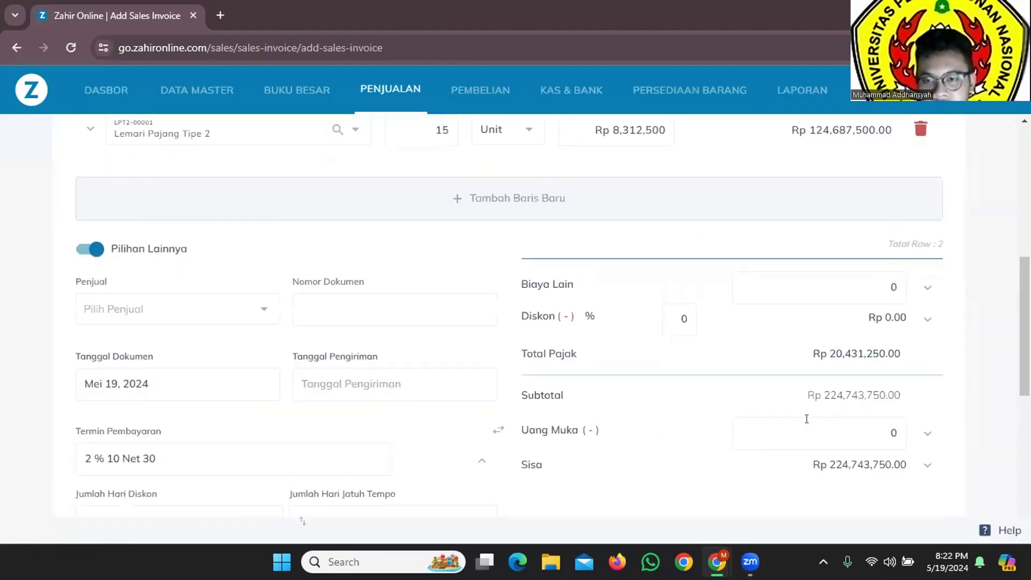
{"action": "key", "text": "alt+Tab"}
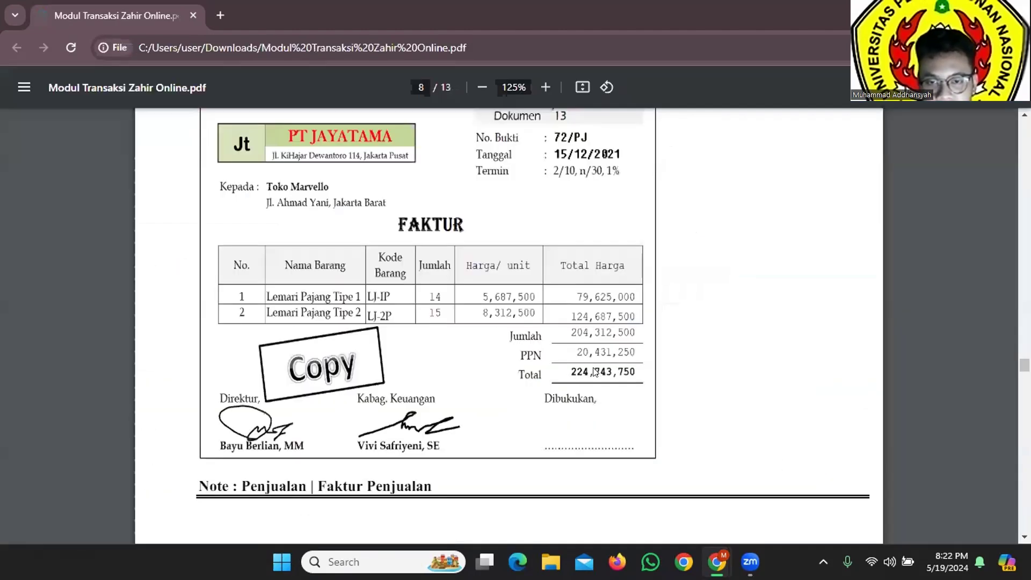
{"action": "key", "text": "alt+Tab"}
{"action": "scroll", "coordinate": [801, 422], "scroll_direction": "down", "scroll_amount": 4}
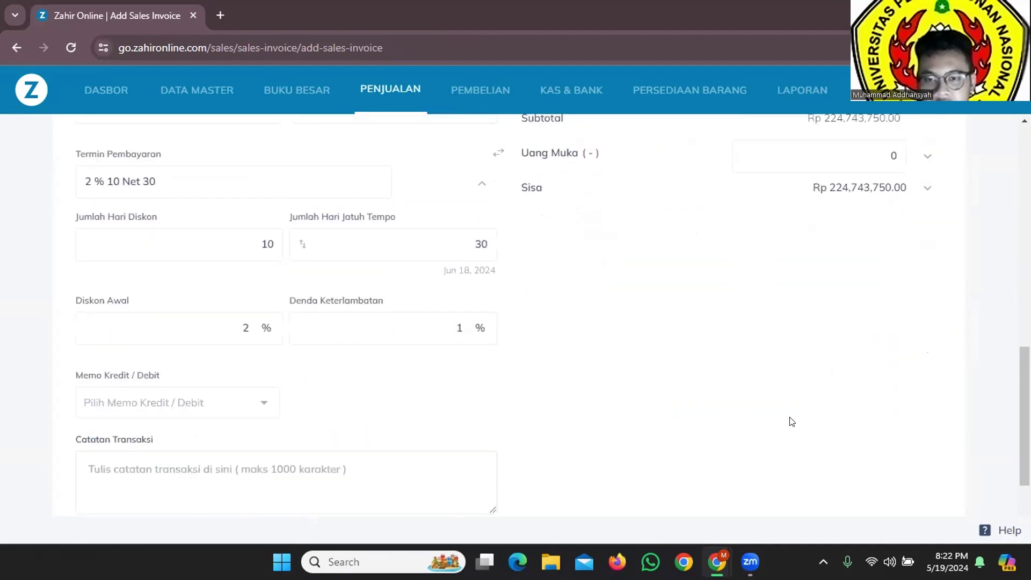
{"action": "scroll", "coordinate": [790, 421], "scroll_direction": "up", "scroll_amount": 12}
{"action": "scroll", "coordinate": [707, 371], "scroll_direction": "up", "scroll_amount": 1}
{"action": "scroll", "coordinate": [702, 380], "scroll_direction": "down", "scroll_amount": 7}
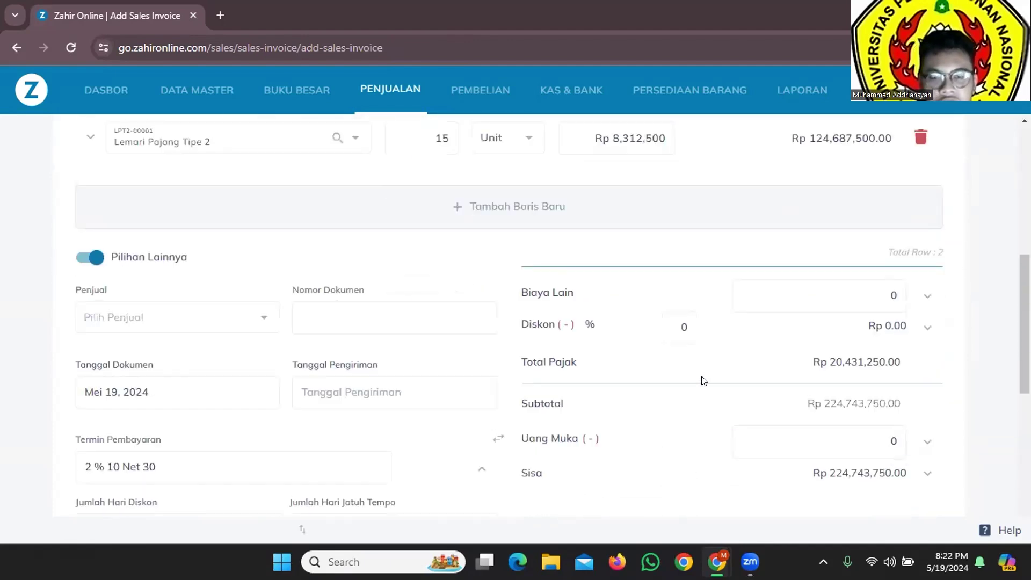
Step: Make a final check against the PDF voucher and save the Toko Marvello sales invoice
{"action": "key", "text": "alt+Tab"}
{"action": "key", "text": "alt+Tab"}
{"action": "scroll", "coordinate": [861, 415], "scroll_direction": "down", "scroll_amount": 8}
{"action": "left_click", "coordinate": [880, 435]}
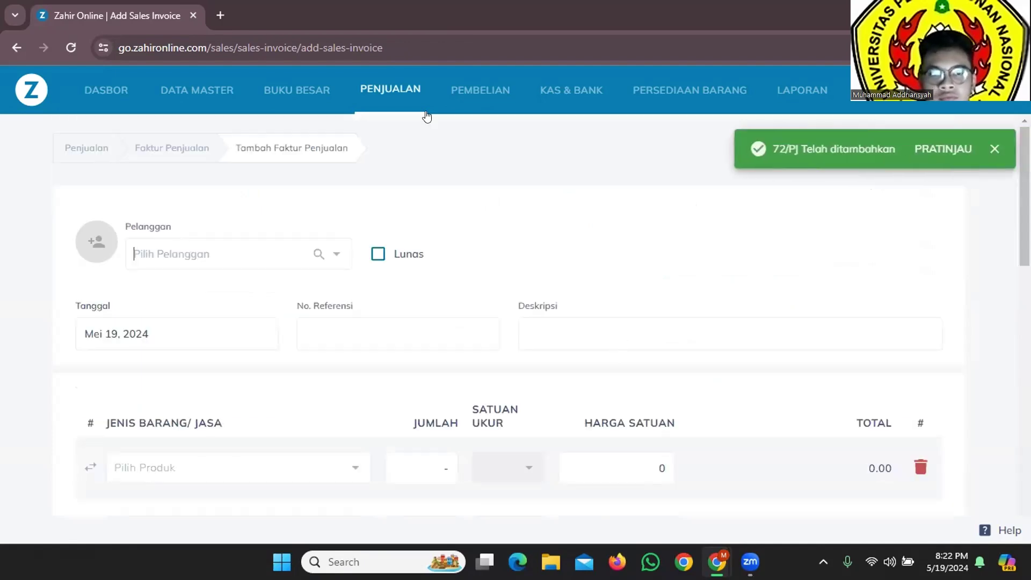
Step: Consult Bukti Transaksi 9 in the PDF and start a new Pengeluaran entry under Kas & Bank in Zahir Online
{"action": "key", "text": "alt+Tab"}
{"action": "scroll", "coordinate": [514, 226], "scroll_direction": "down", "scroll_amount": 5}
{"action": "scroll", "coordinate": [514, 225], "scroll_direction": "down", "scroll_amount": 4}
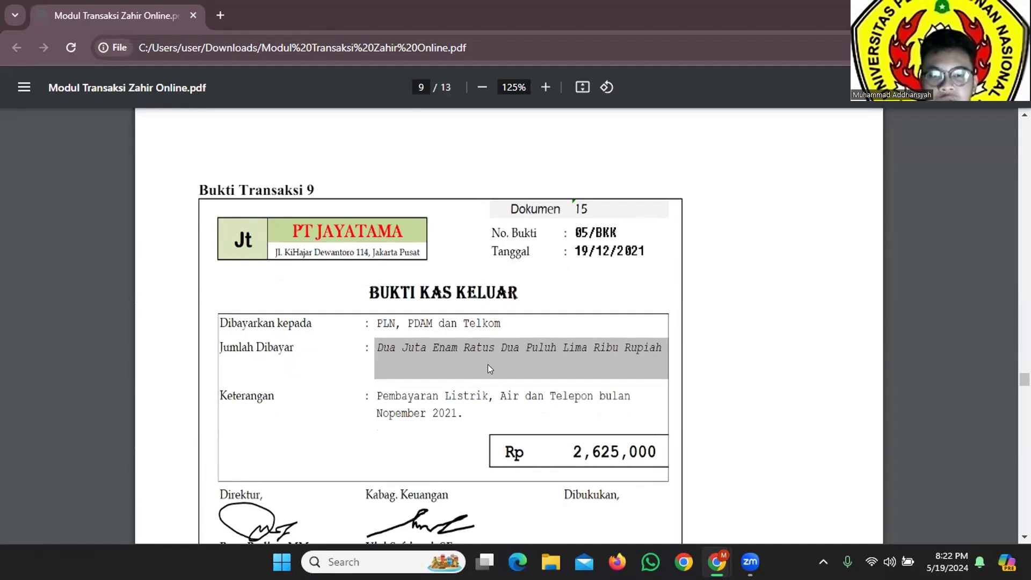
{"action": "scroll", "coordinate": [488, 367], "scroll_direction": "down", "scroll_amount": 2}
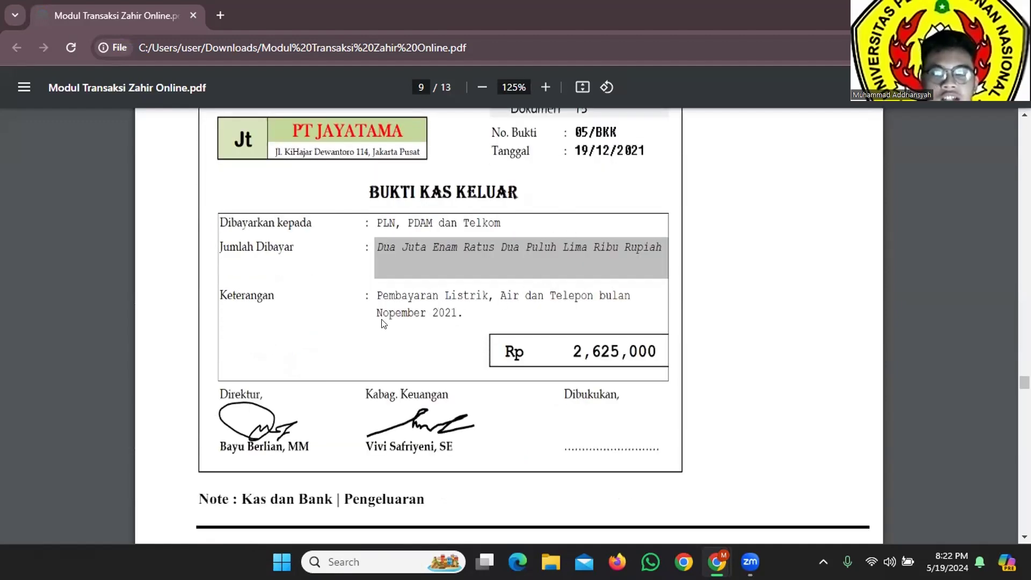
{"action": "key", "text": "alt+Tab"}
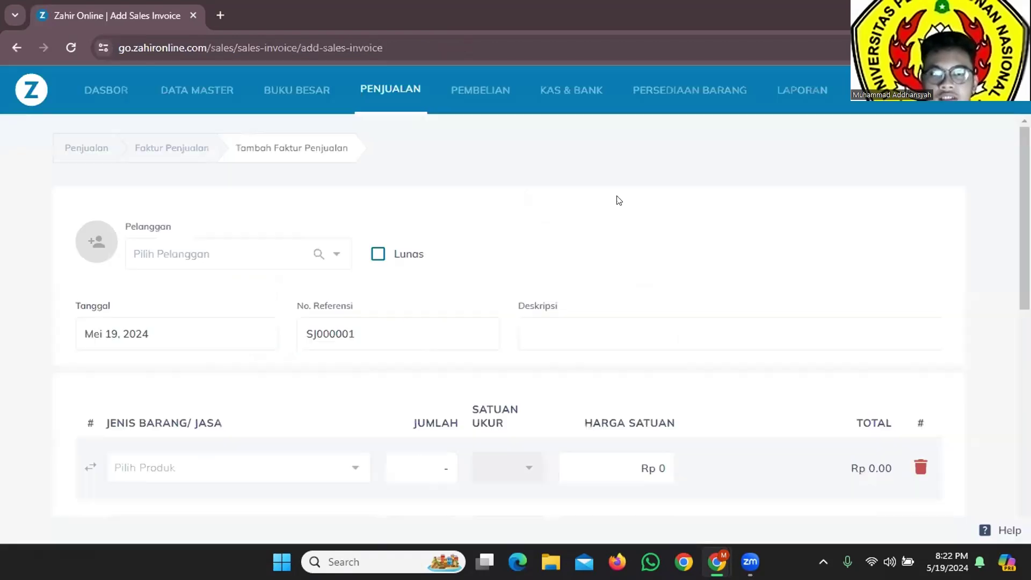
{"action": "left_click", "coordinate": [82, 151]}
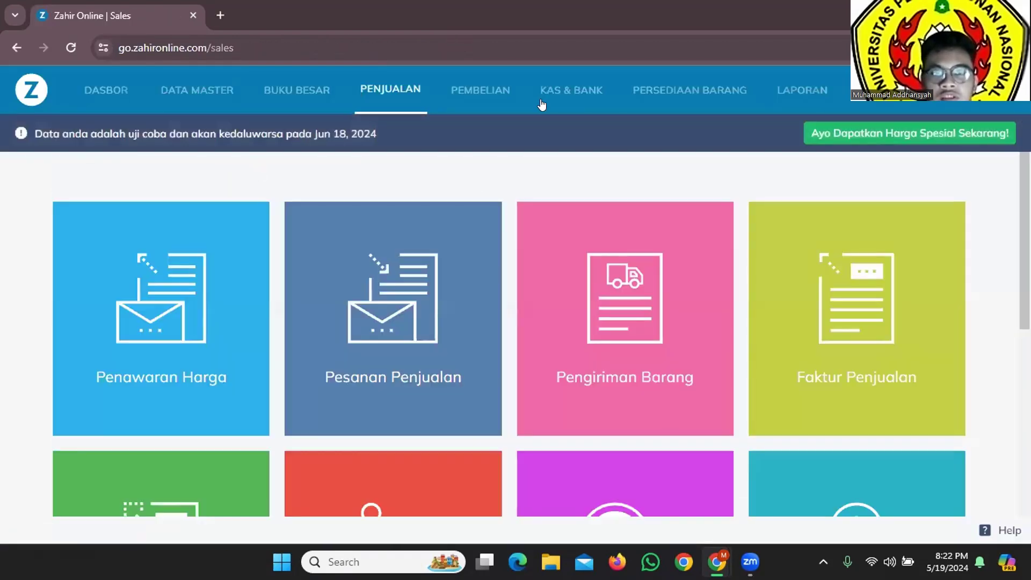
{"action": "left_click", "coordinate": [547, 91]}
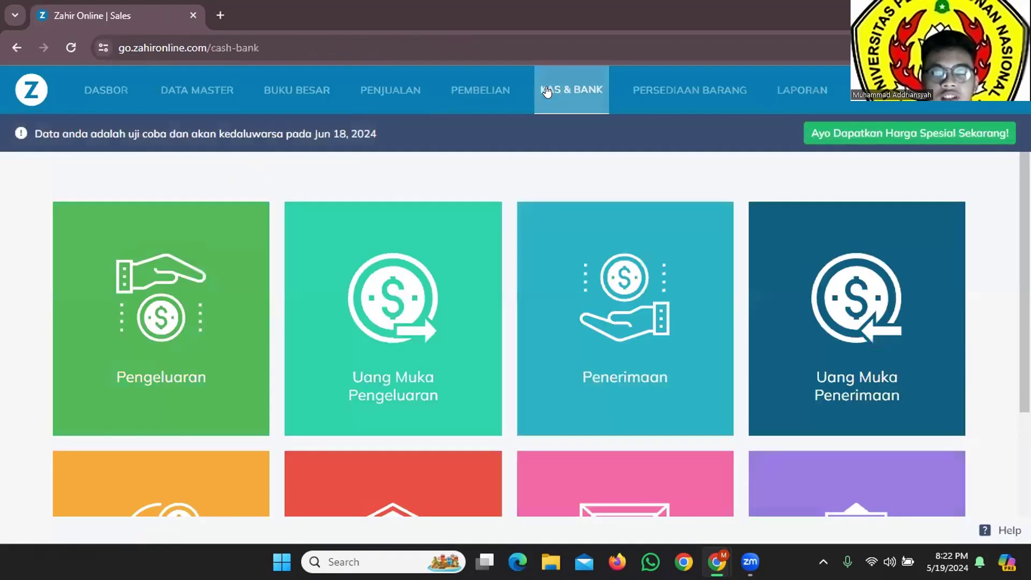
{"action": "left_click", "coordinate": [210, 394]}
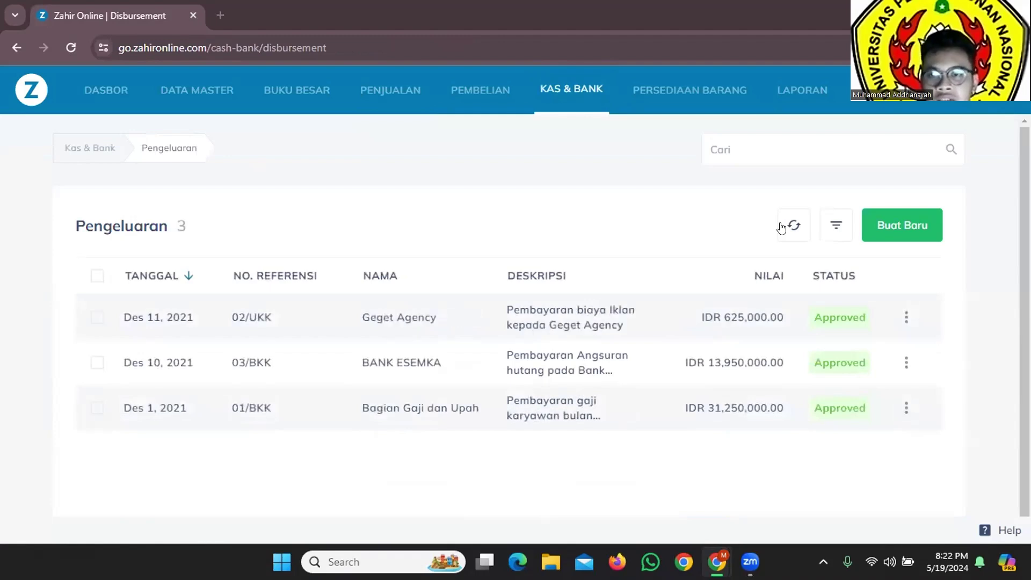
{"action": "left_click", "coordinate": [898, 228]}
Step: Consult Bukti Transaksi 9 in the PDF and set the Penerima to a new contact saved as "PLN, PDAM, dan TELKOM"
{"action": "key", "text": "alt+Tab"}
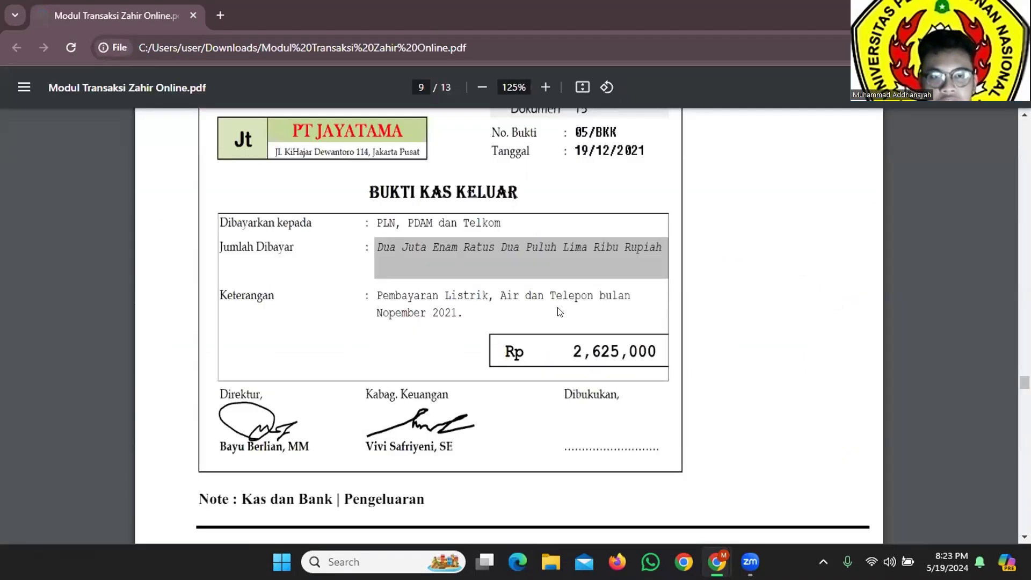
{"action": "key", "text": "alt+Tab"}
{"action": "key", "text": "alt+Tab"}
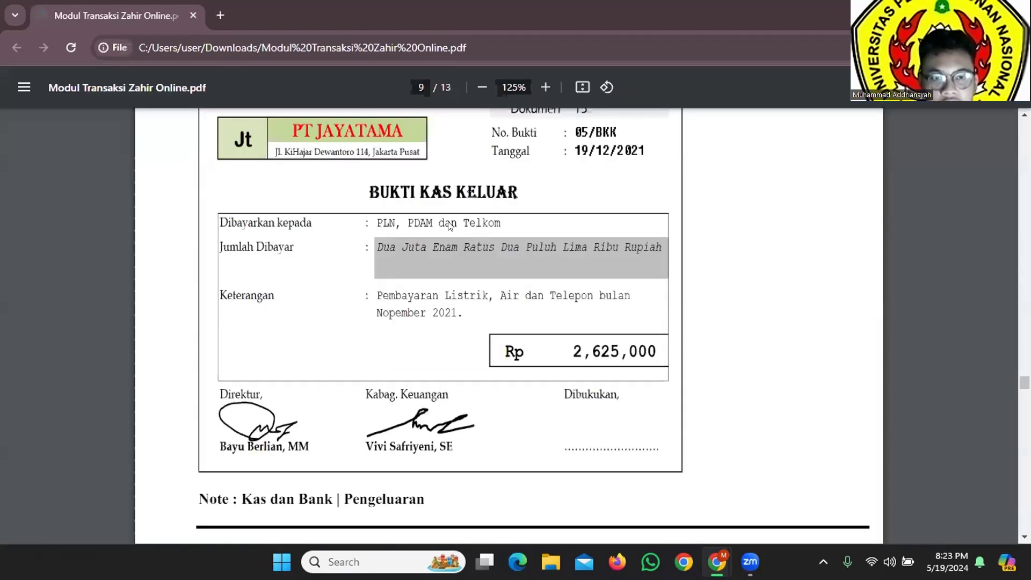
{"action": "scroll", "coordinate": [521, 228], "scroll_direction": "up", "scroll_amount": 2}
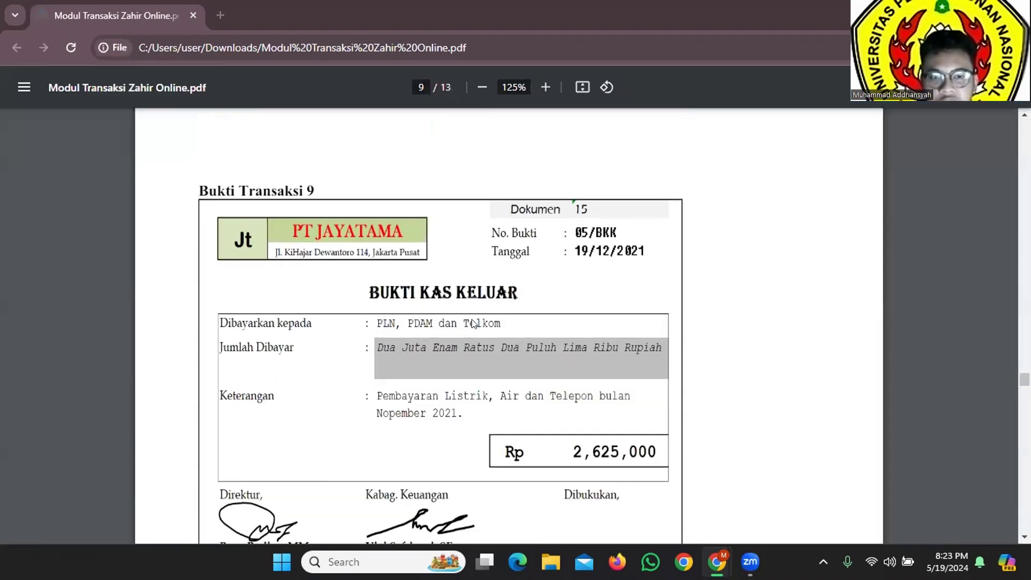
{"action": "key", "text": "alt+Tab"}
{"action": "left_click", "coordinate": [231, 268]}
{"action": "type", "text": "PLN"}
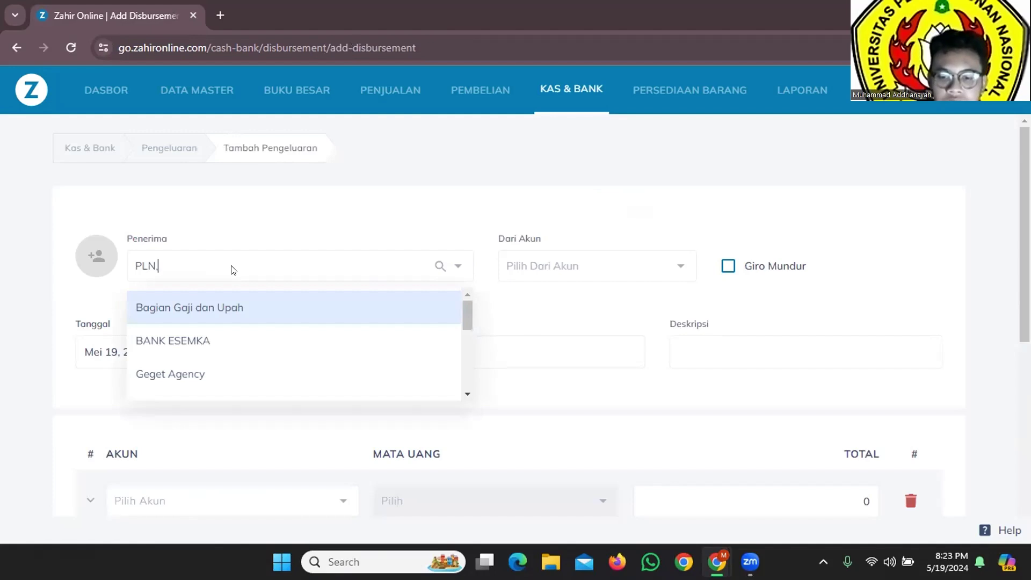
{"action": "type", "text": ",PDAM, dan TELKOM"}
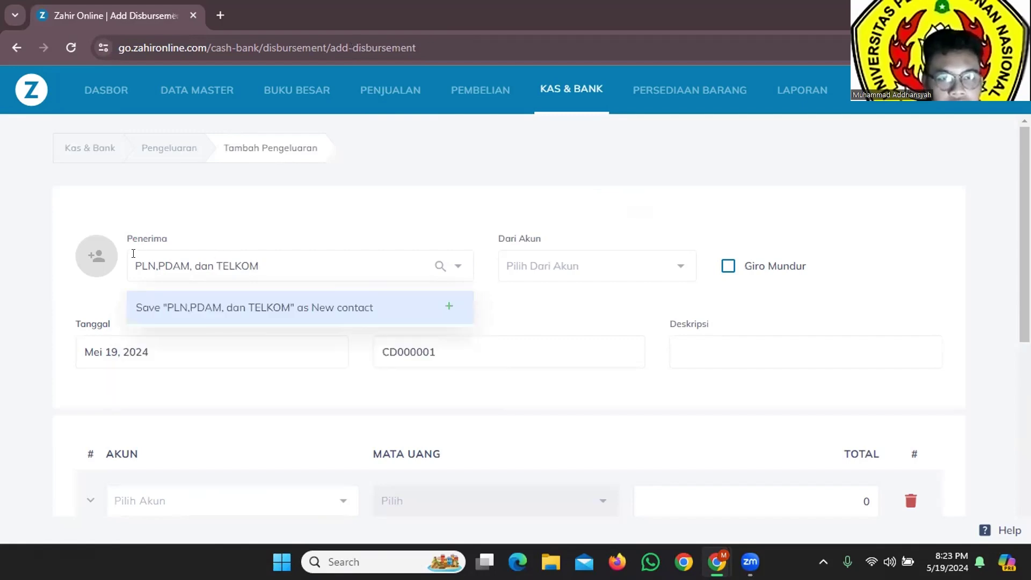
{"action": "left_click", "coordinate": [156, 264]}
{"action": "key", "text": "BackSpace"}
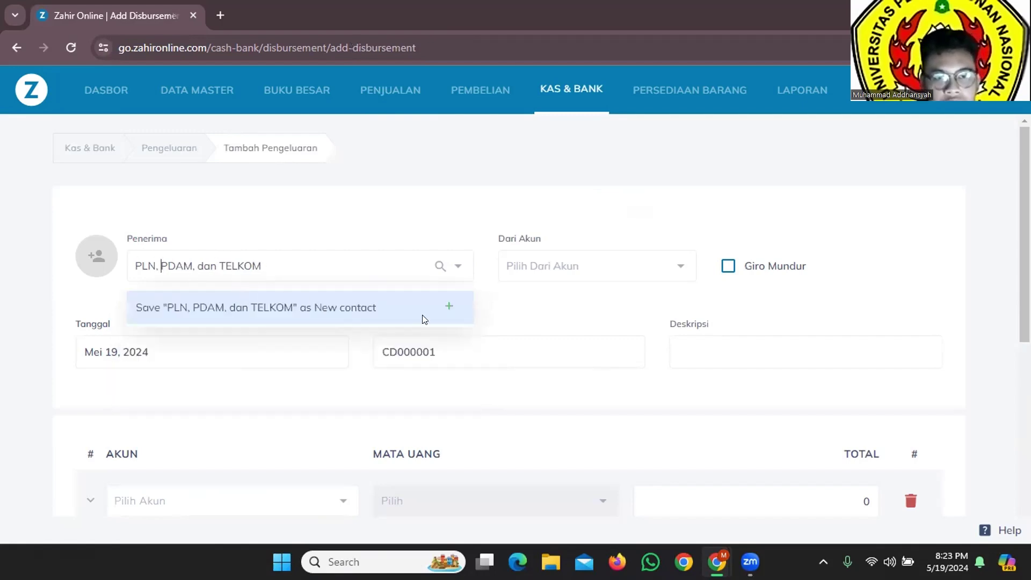
{"action": "left_click", "coordinate": [380, 307]}
Step: Check the voucher in the PDF and set the disbursement's Dari Akun to Bank - IDR
{"action": "key", "text": "alt+Tab"}
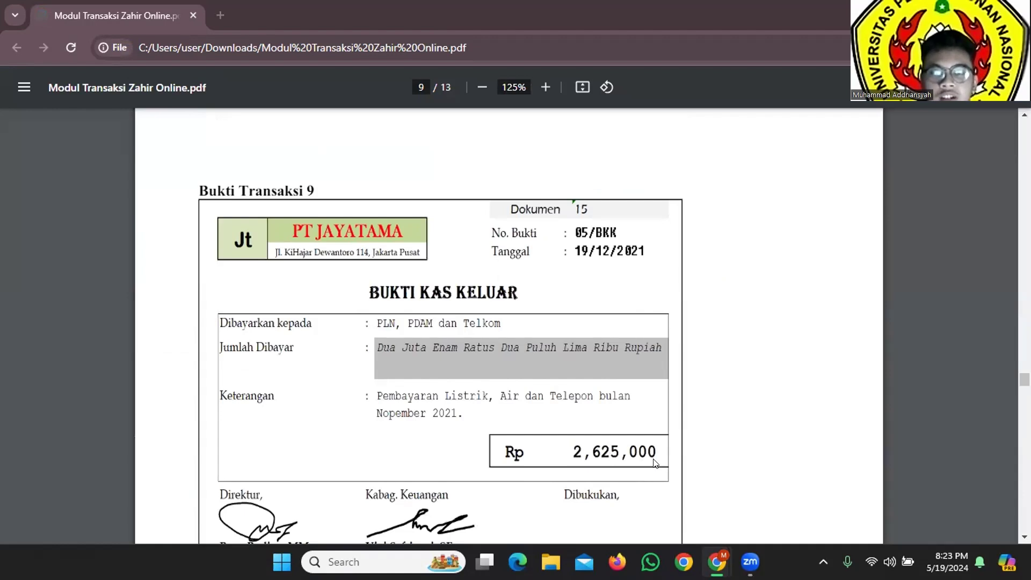
{"action": "key", "text": "alt+Tab"}
{"action": "left_click", "coordinate": [591, 266]}
{"action": "scroll", "coordinate": [583, 365], "scroll_direction": "down", "scroll_amount": 1}
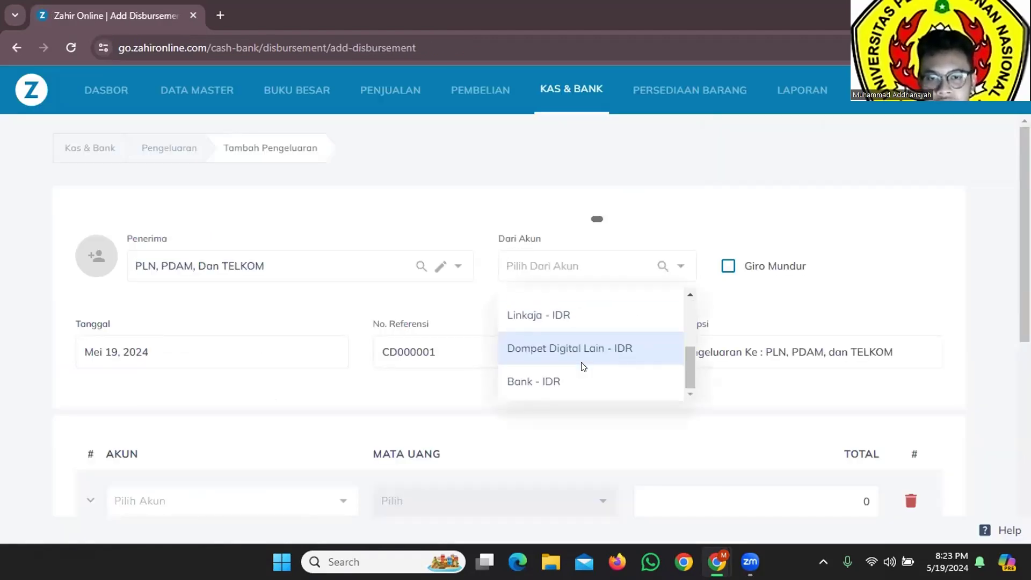
{"action": "left_click", "coordinate": [556, 385]}
Step: Look up the voucher date in the PDF and set the disbursement's Tanggal to Des 19, 2019
{"action": "key", "text": "alt+Tab"}
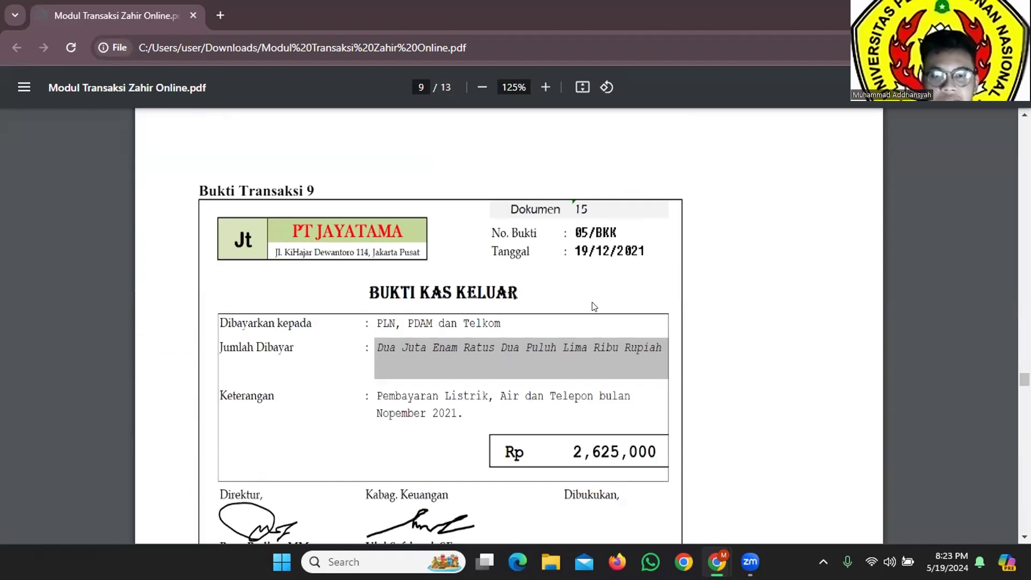
{"action": "key", "text": "alt+Tab"}
{"action": "left_click", "coordinate": [288, 354]}
{"action": "left_click", "coordinate": [432, 162]}
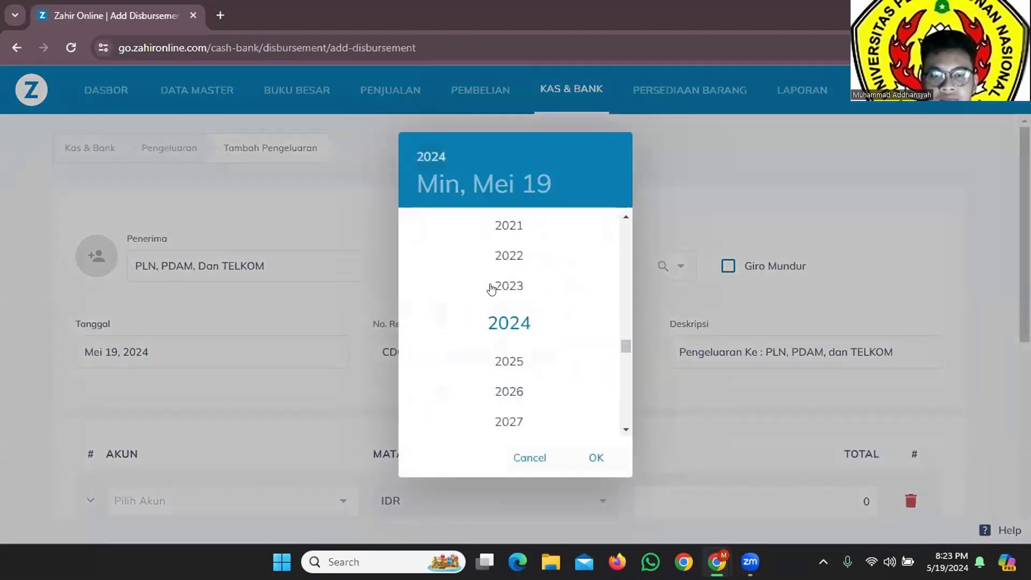
{"action": "left_click", "coordinate": [505, 252]}
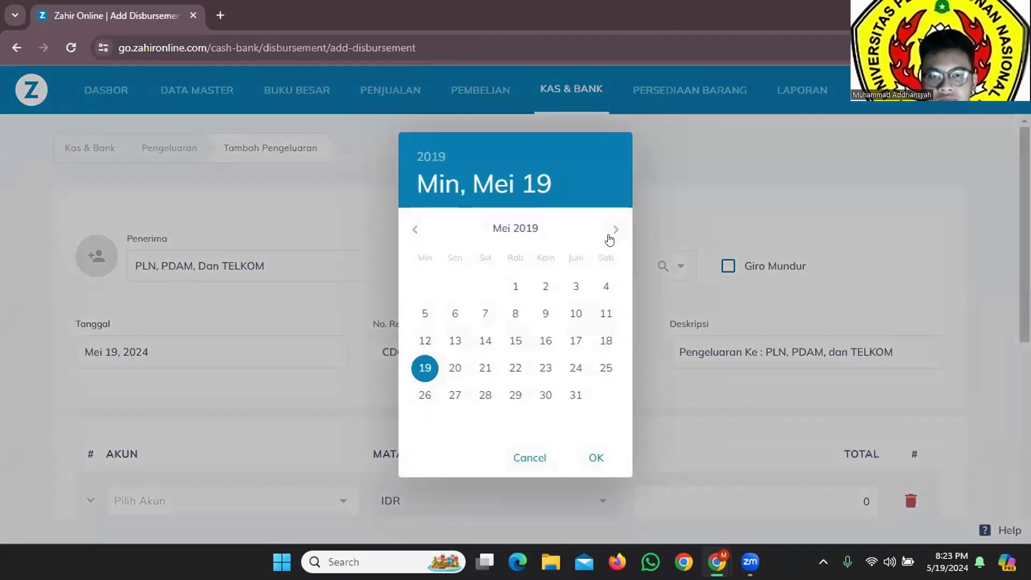
{"action": "left_click", "coordinate": [616, 230]}
{"action": "left_click", "coordinate": [616, 230]}
{"action": "left_click", "coordinate": [615, 230]}
{"action": "left_click", "coordinate": [615, 230]}
{"action": "left_click", "coordinate": [610, 233]}
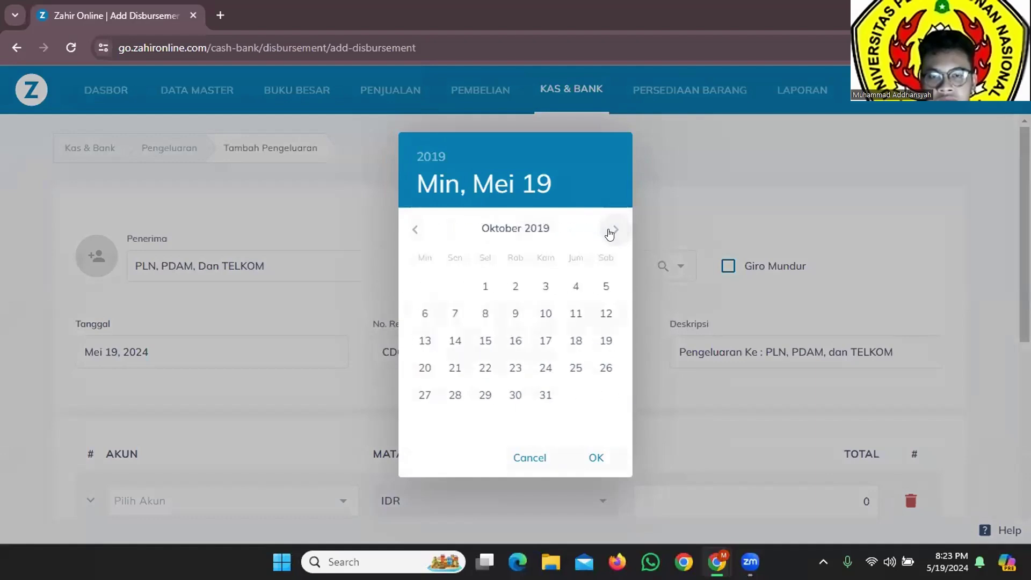
{"action": "left_click", "coordinate": [610, 232]}
{"action": "left_click", "coordinate": [610, 233]}
{"action": "left_click", "coordinate": [545, 342]}
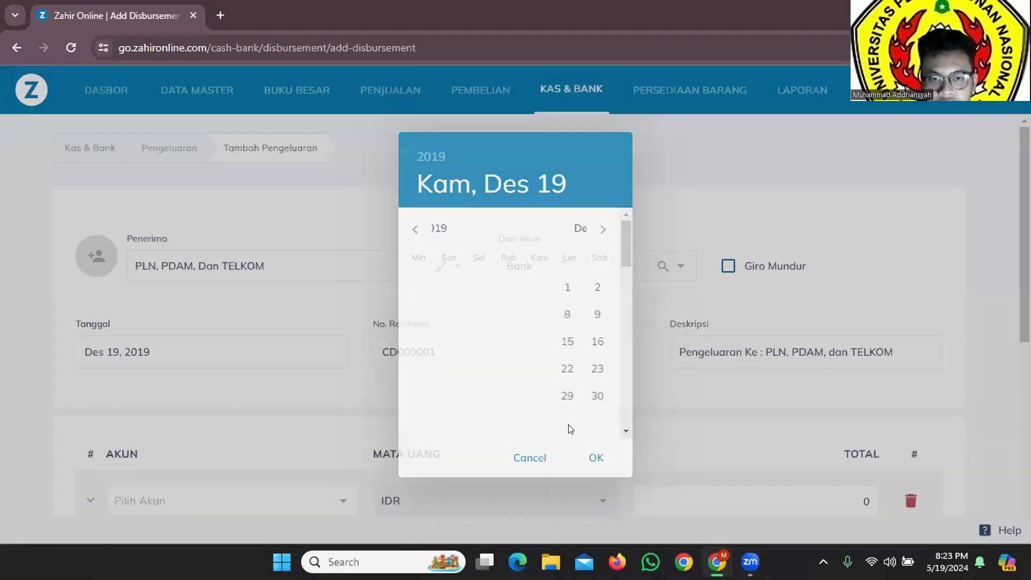
{"action": "left_click", "coordinate": [596, 458]}
Step: Compare the date with the PDF voucher and change the year of the Tanggal to 2021
{"action": "key", "text": "alt+Tab"}
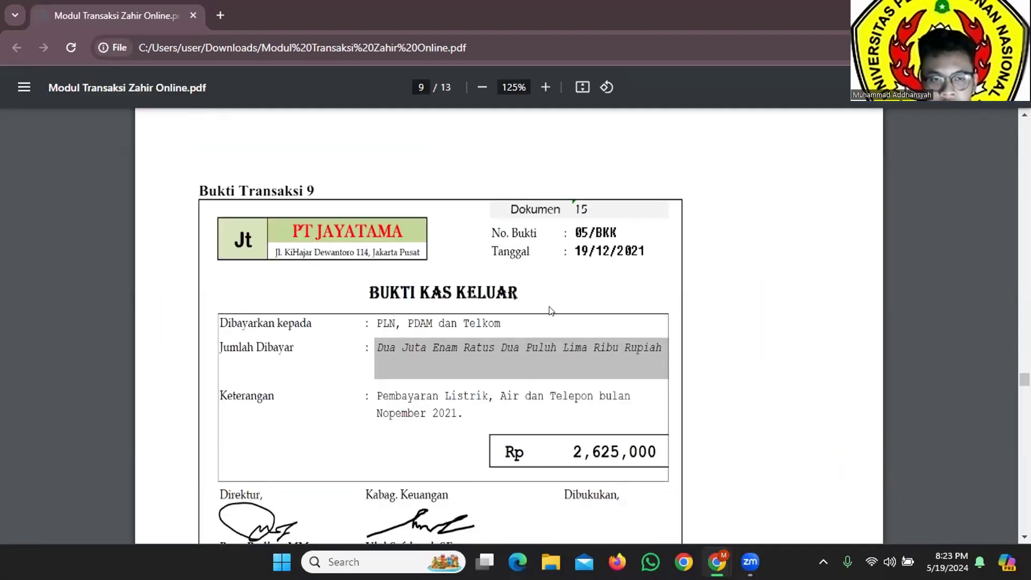
{"action": "key", "text": "alt+Tab"}
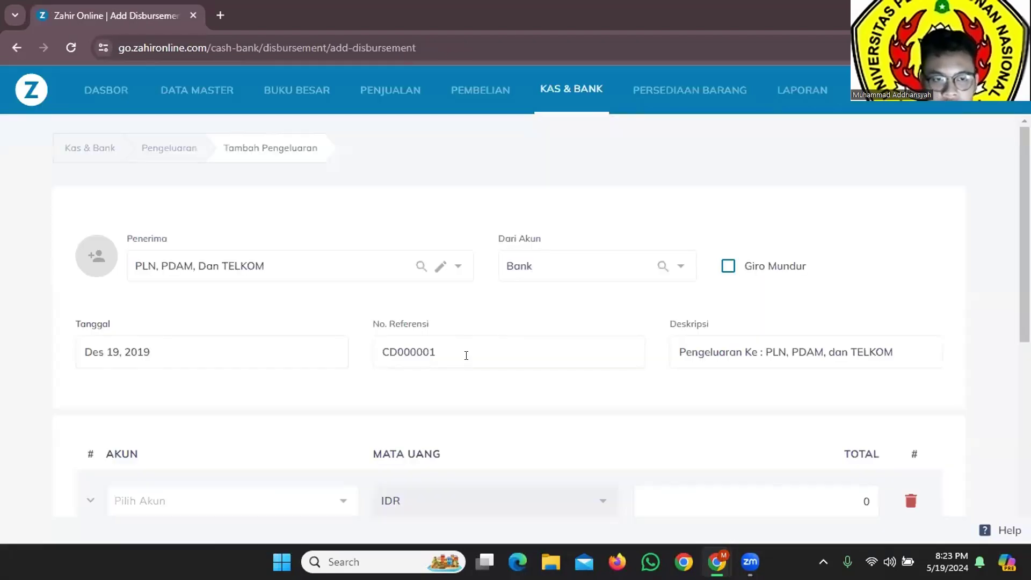
{"action": "left_click", "coordinate": [321, 358]}
{"action": "left_click", "coordinate": [431, 157]}
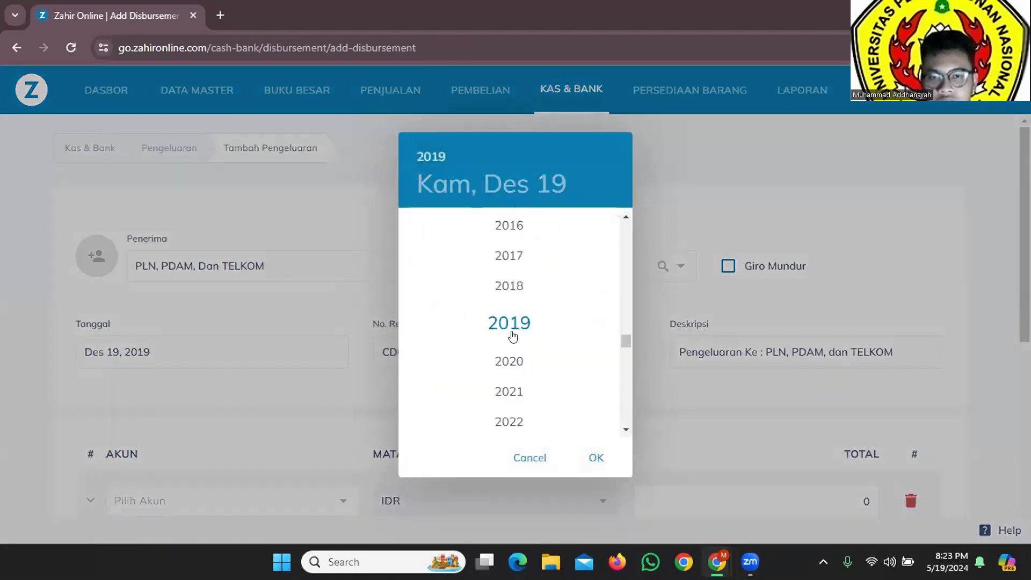
{"action": "left_click", "coordinate": [500, 398]}
{"action": "left_click", "coordinate": [596, 458]}
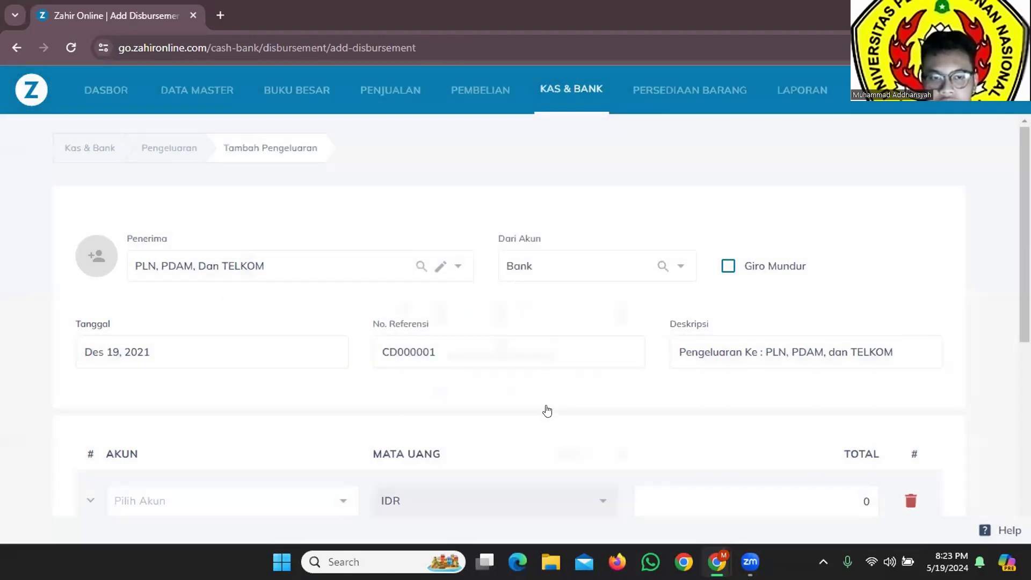
Step: Recheck the voucher, find the Beban Listrik account through the first line's account lookup, and open it for editing
{"action": "key", "text": "alt+Tab"}
{"action": "scroll", "coordinate": [673, 373], "scroll_direction": "down", "scroll_amount": 3}
{"action": "key", "text": "alt+Tab"}
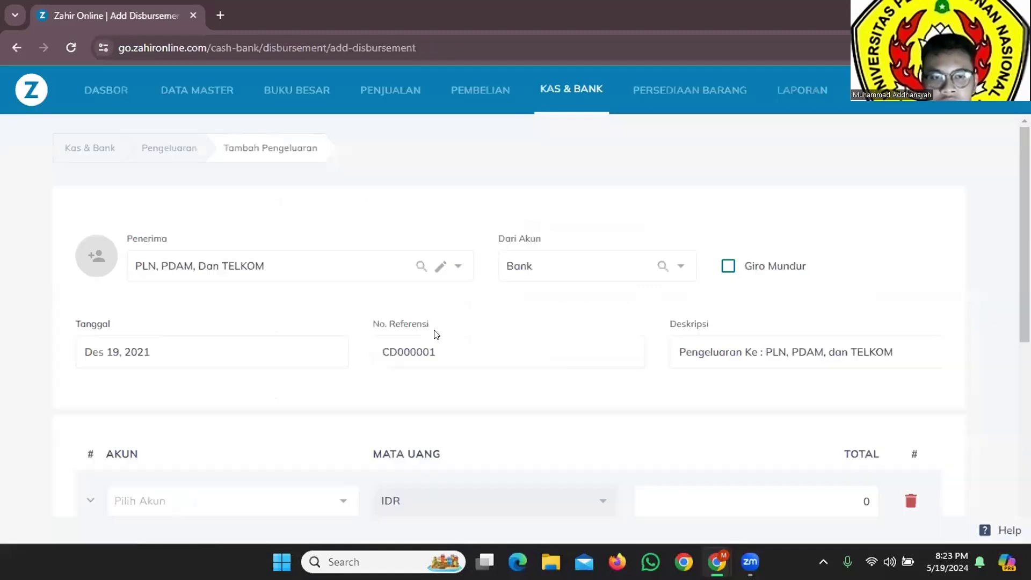
{"action": "scroll", "coordinate": [345, 368], "scroll_direction": "down", "scroll_amount": 2}
{"action": "left_click", "coordinate": [273, 401]}
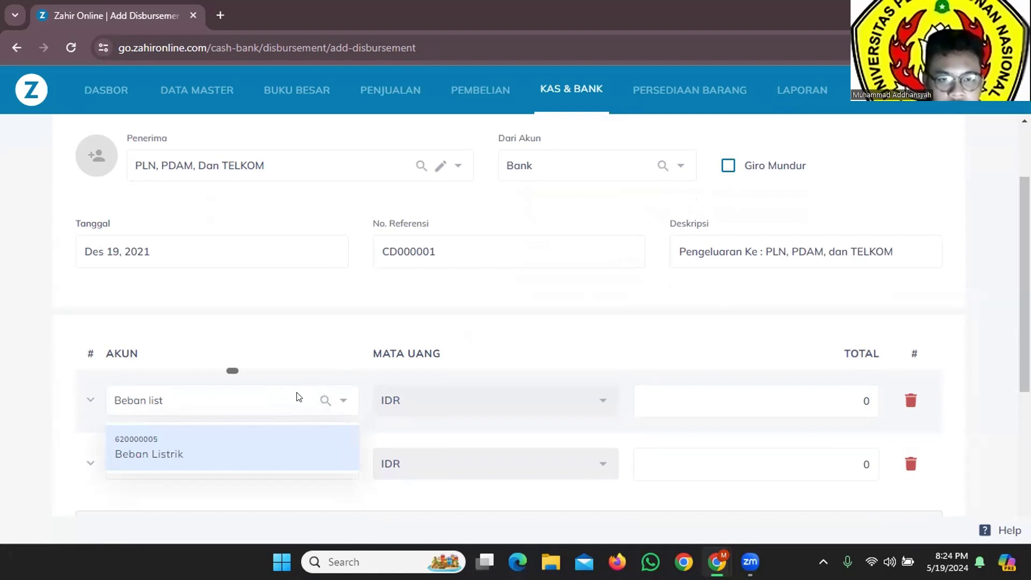
{"action": "left_click", "coordinate": [321, 403]}
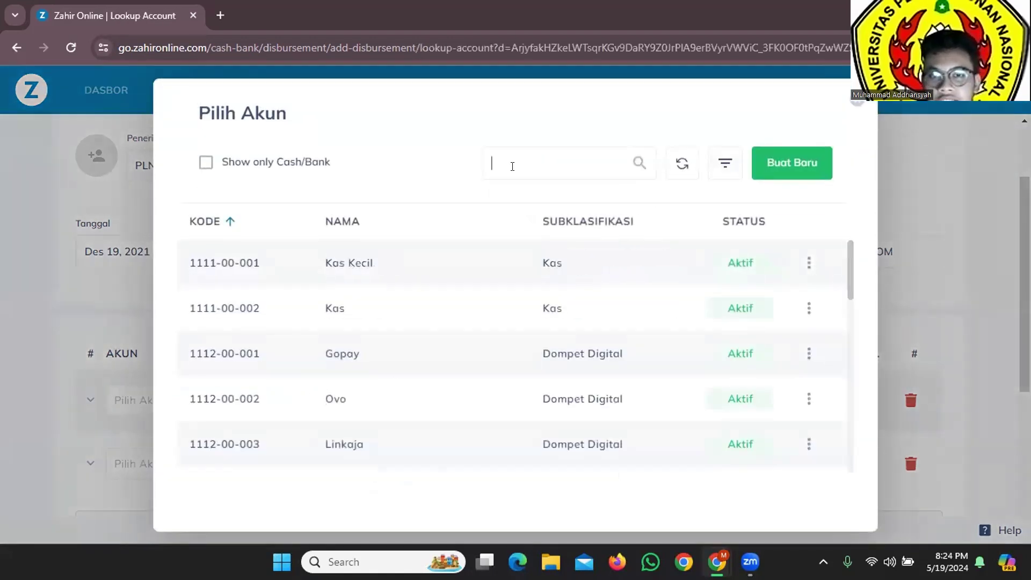
{"action": "left_click", "coordinate": [512, 167]}
{"action": "type", "text": "Beban listrik"}
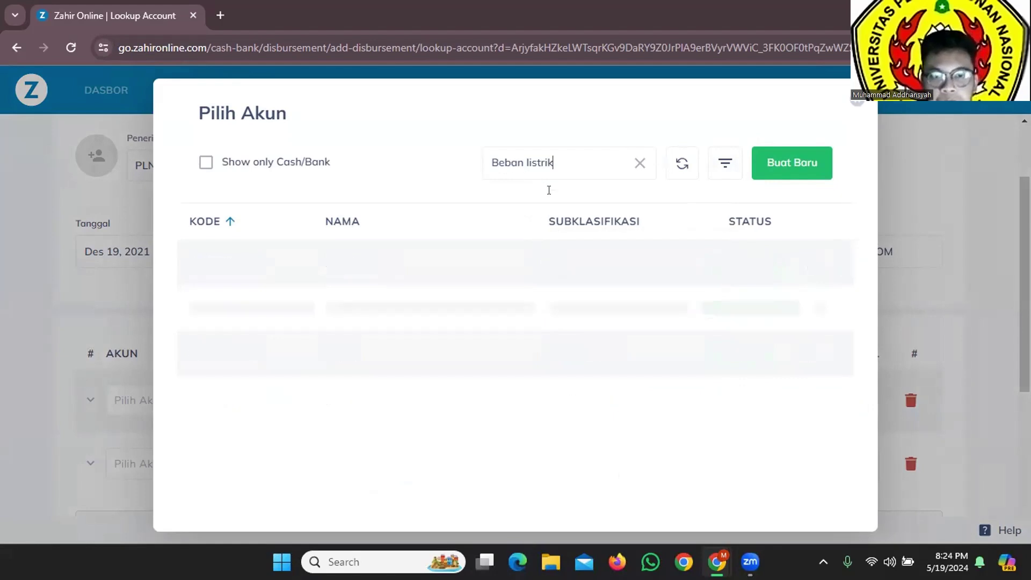
{"action": "left_click", "coordinate": [814, 264]}
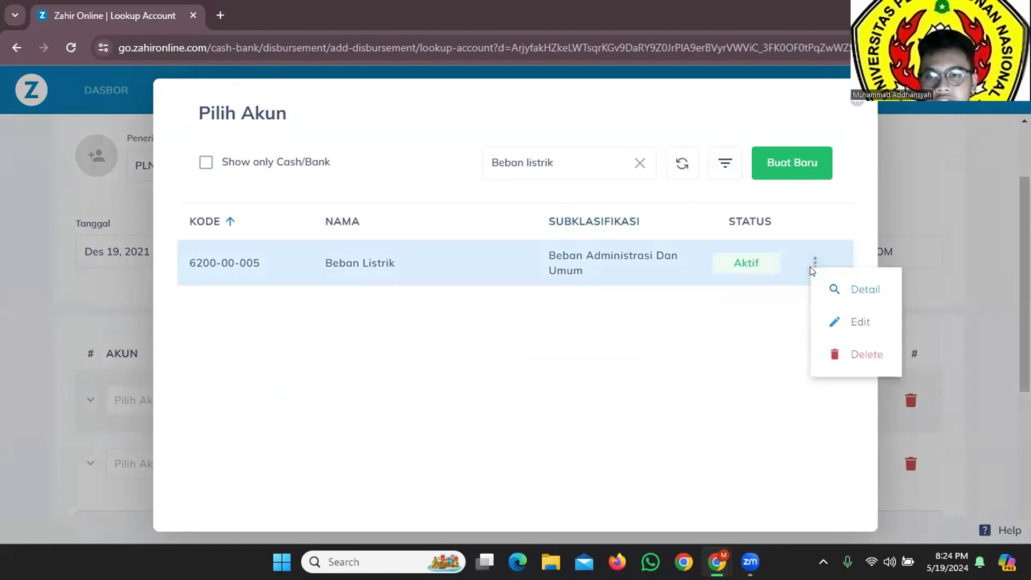
{"action": "left_click", "coordinate": [840, 322]}
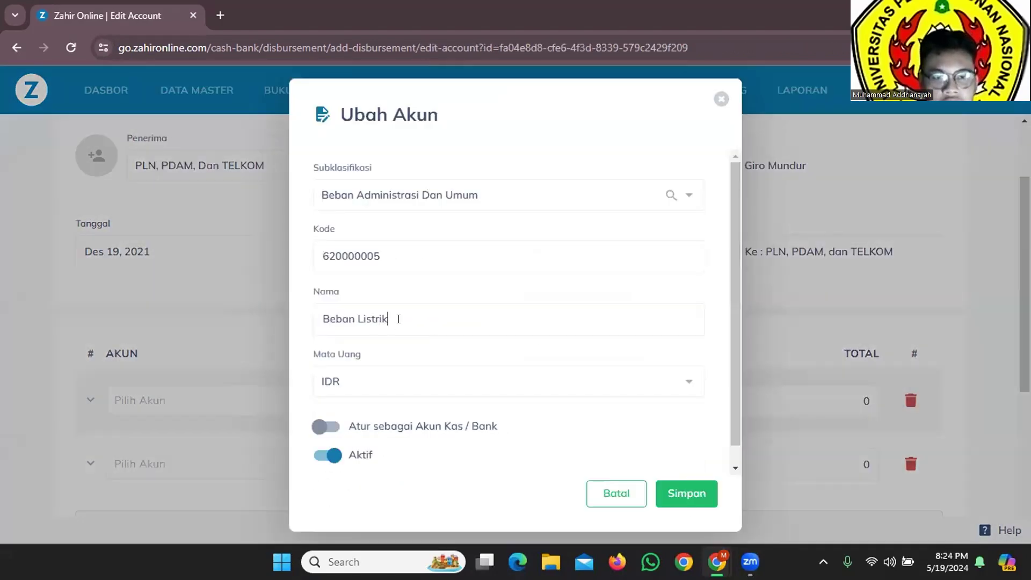
Step: Rename the Beban Listrik account as "Beban PLN, PDAM, dan TELKOM", checking the wording against the PDF voucher, and save it
{"action": "double_click", "coordinate": [381, 320]}
{"action": "key", "text": "alt+Tab"}
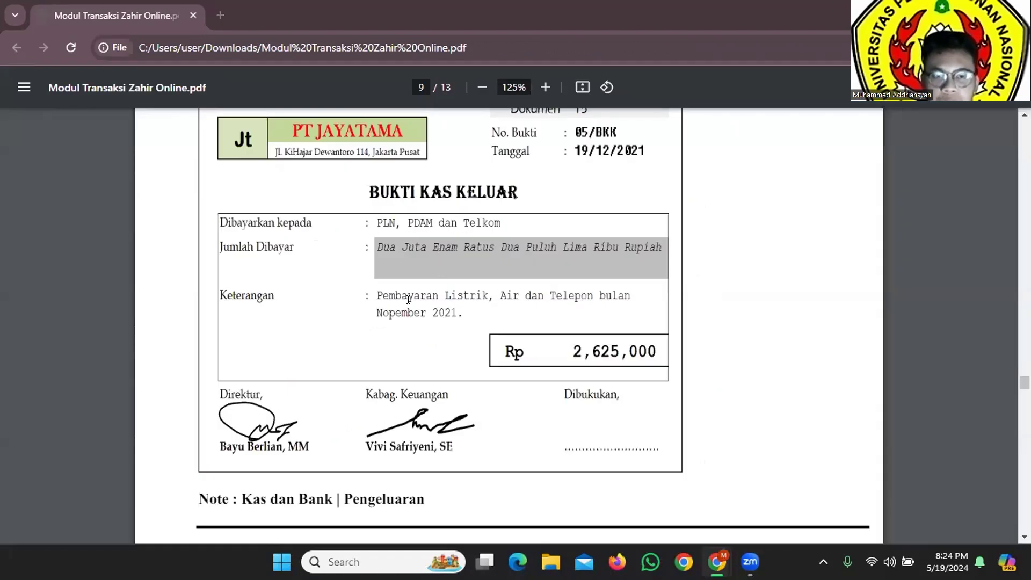
{"action": "key", "text": "alt+Tab"}
{"action": "type", "text": "PLN, pd"}
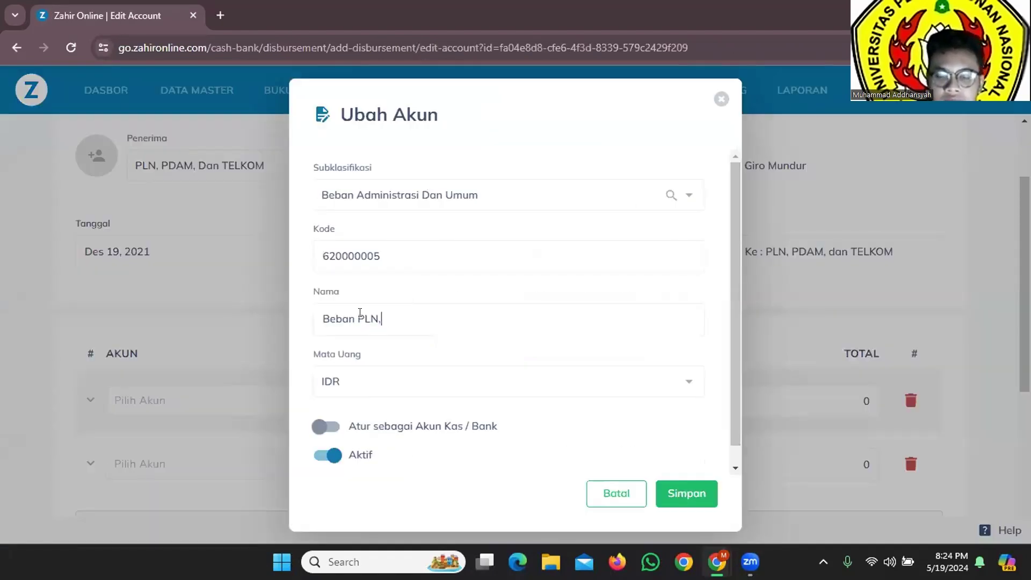
{"action": "key", "text": "BackSpace"}
{"action": "key", "text": "BackSpace"}
{"action": "type", "text": "PDAM, D"}
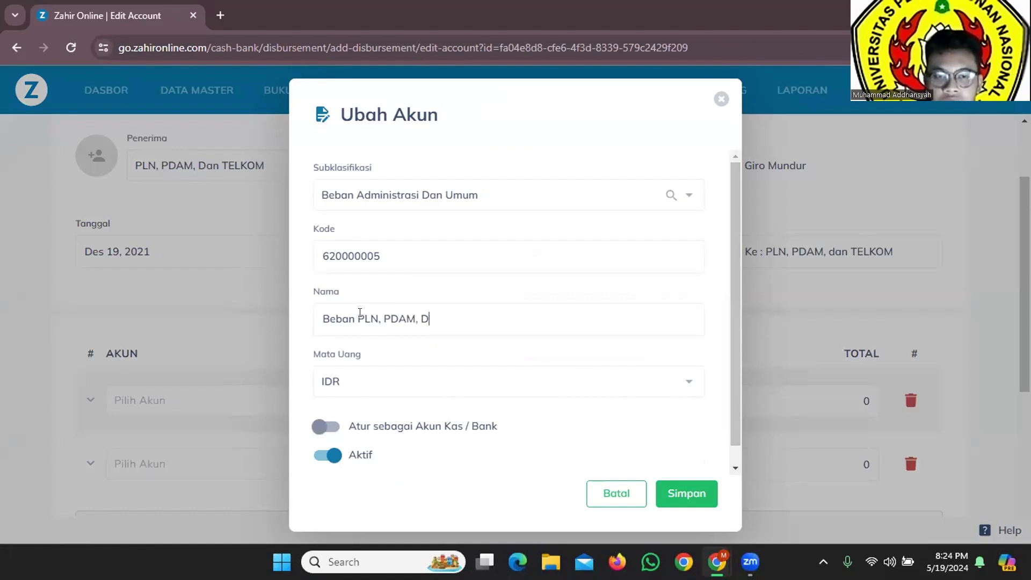
{"action": "key", "text": "BackSpace"}
{"action": "type", "text": "dan TE"}
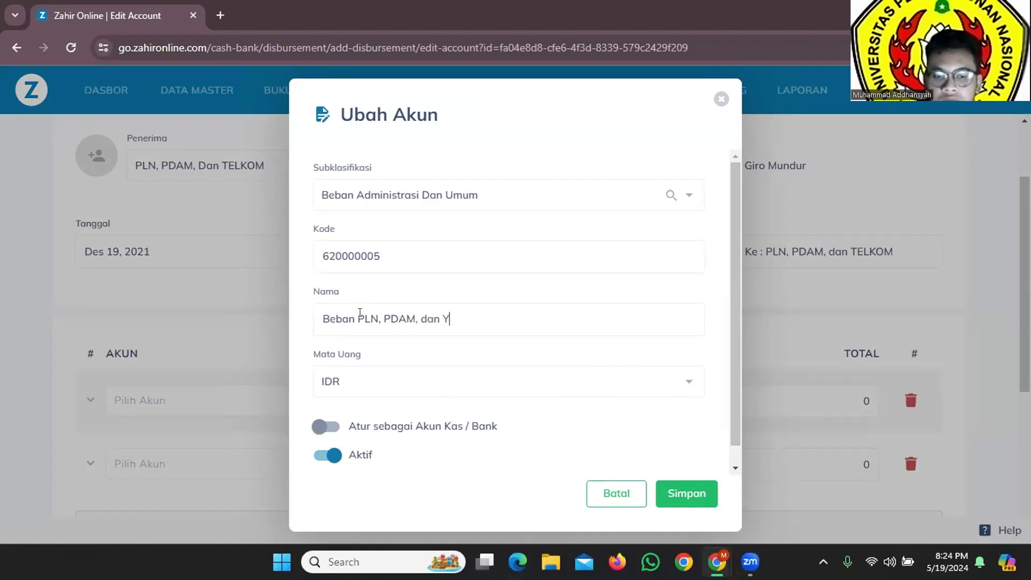
{"action": "type", "text": "LKOM"}
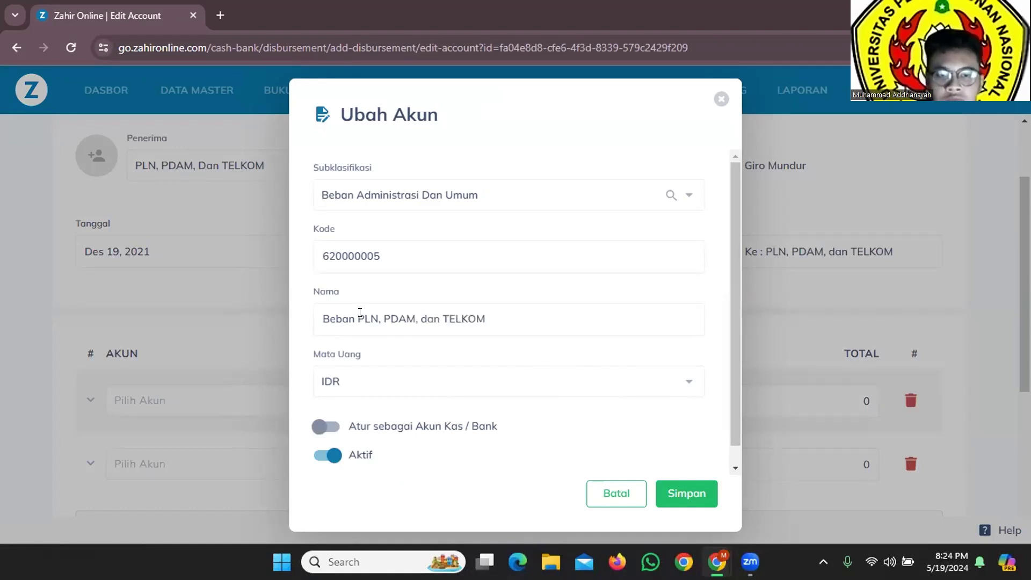
{"action": "left_click", "coordinate": [671, 495]}
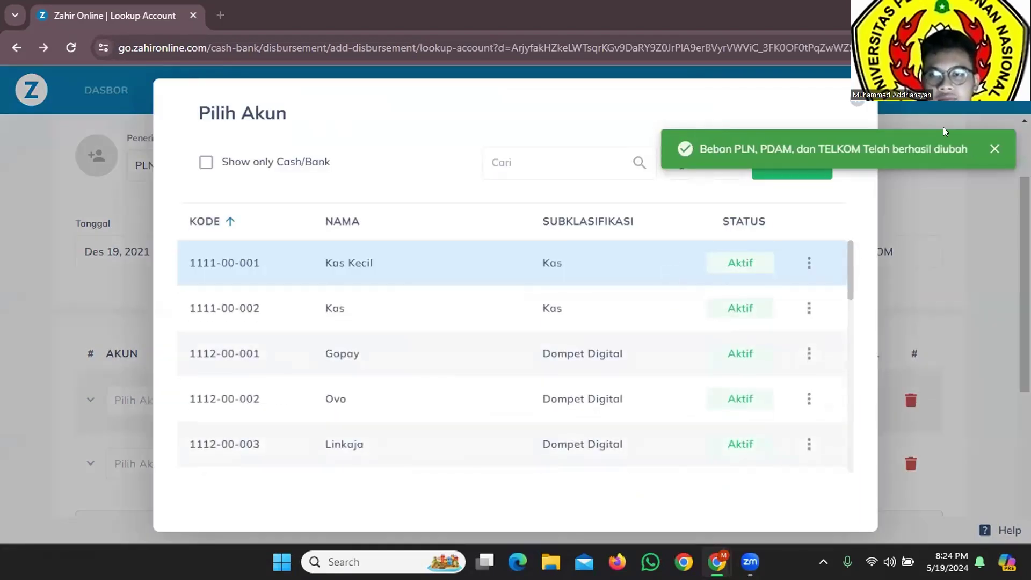
Step: Close the account lookup and assign account 620000005 Beban PLN, PDAM, dan TELKOM to the first disbursement line
{"action": "left_click", "coordinate": [858, 101]}
{"action": "left_click", "coordinate": [161, 400]}
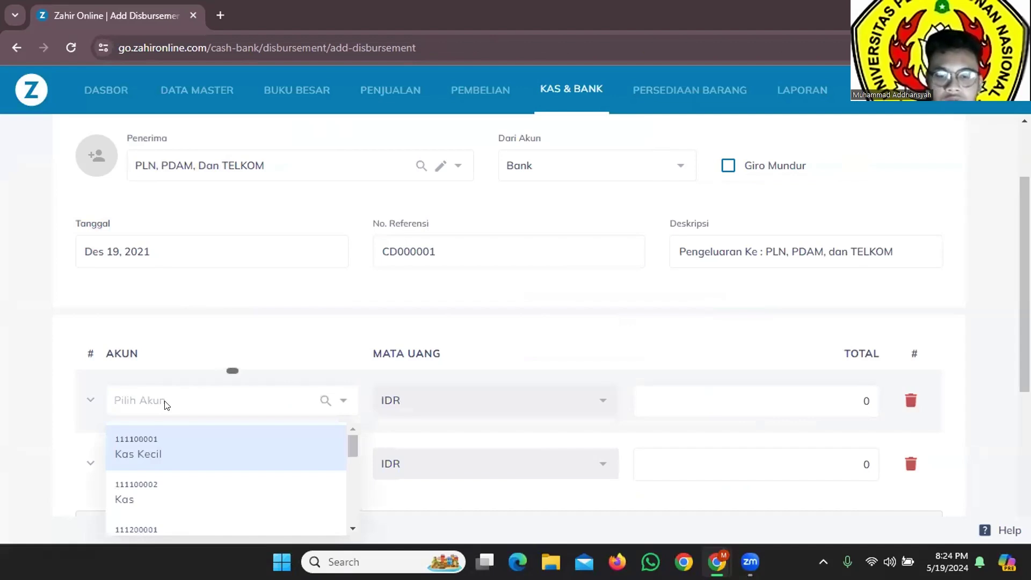
{"action": "type", "text": "PLN"}
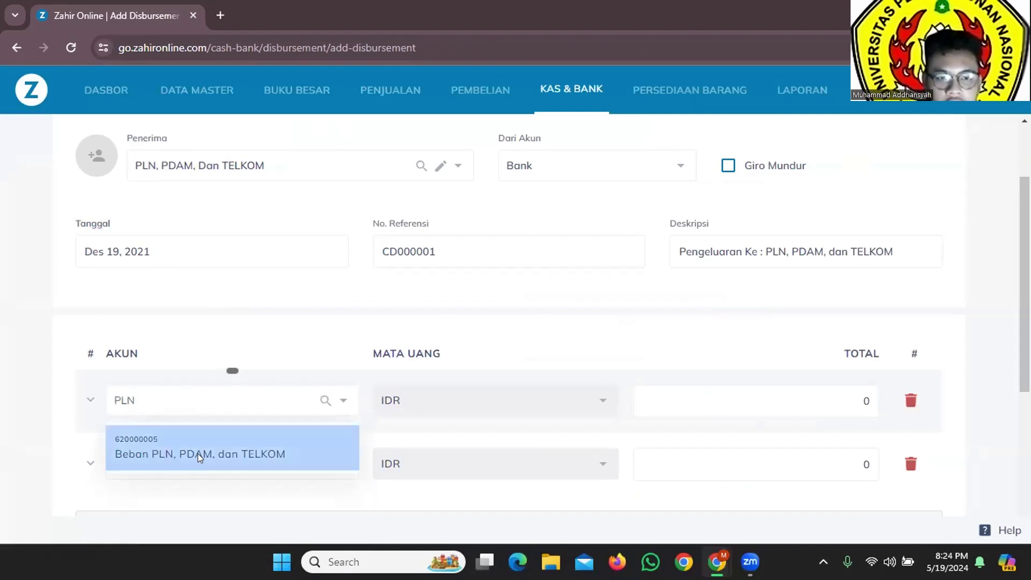
{"action": "left_click", "coordinate": [198, 454]}
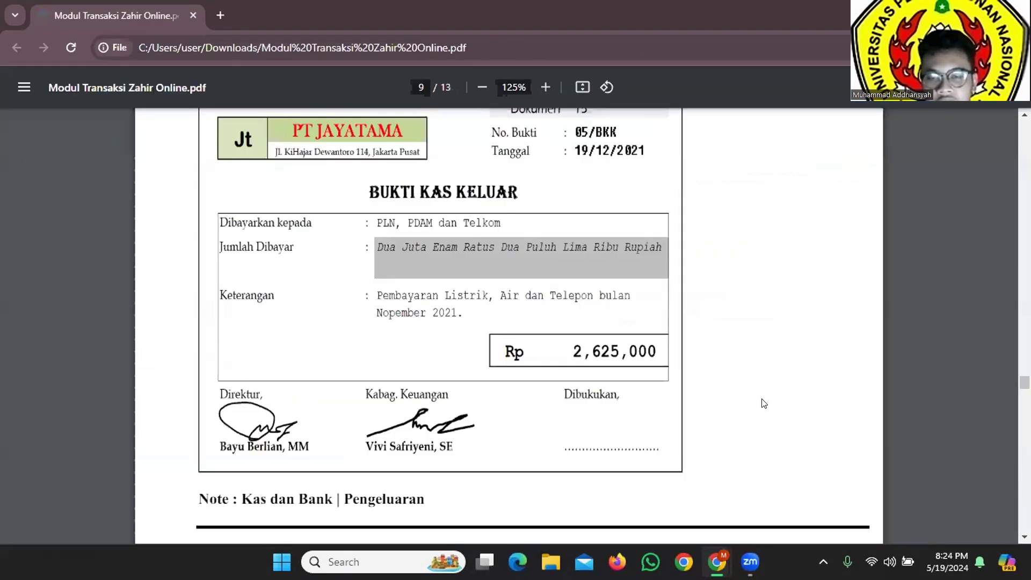
Step: Check the amount on the PDF voucher and set the first line's total to Rp 2,625,000
{"action": "key", "text": "alt+Tab"}
{"action": "key", "text": "alt+Tab"}
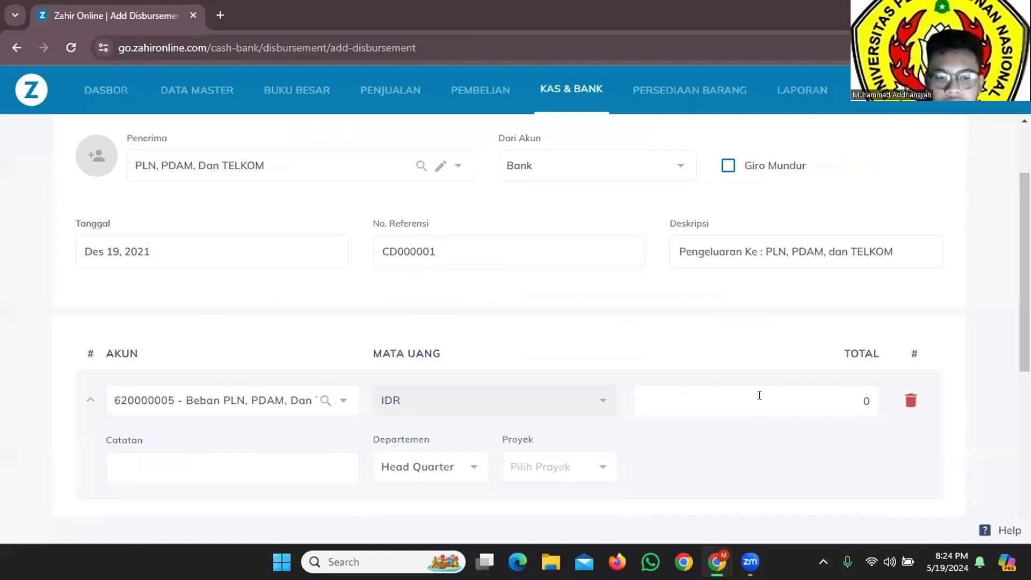
{"action": "left_click", "coordinate": [759, 395]}
{"action": "type", "text": "2,625,00"}
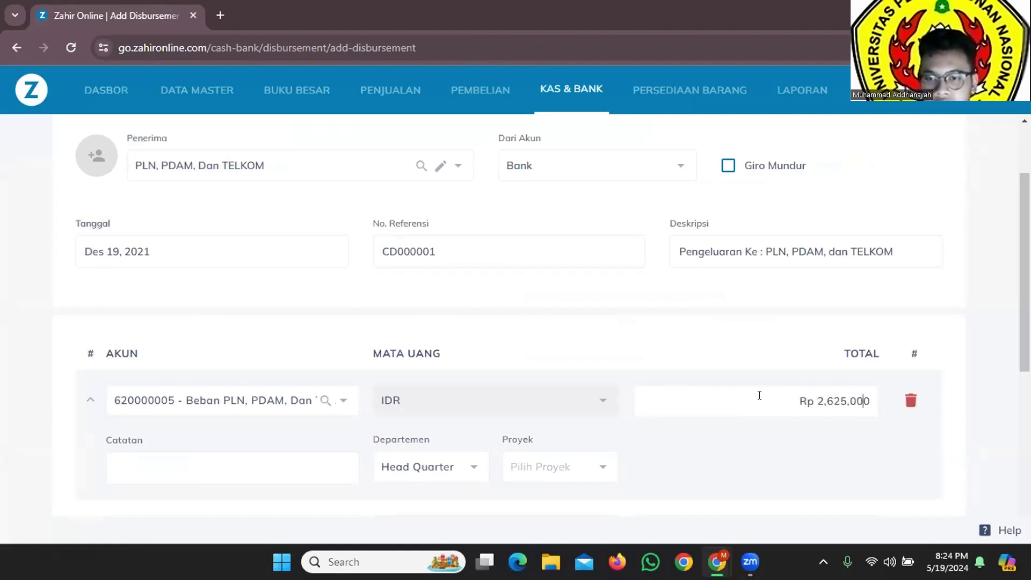
{"action": "scroll", "coordinate": [642, 385], "scroll_direction": "up", "scroll_amount": 2}
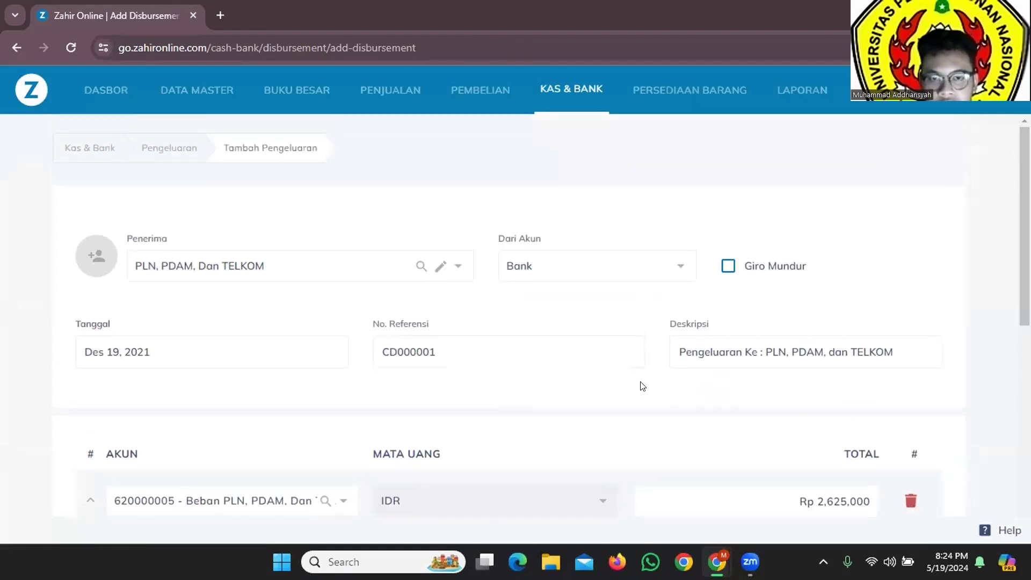
Step: Check the voucher number on the PDF and set the disbursement's reference number to 05/BKK
{"action": "key", "text": "alt+Tab"}
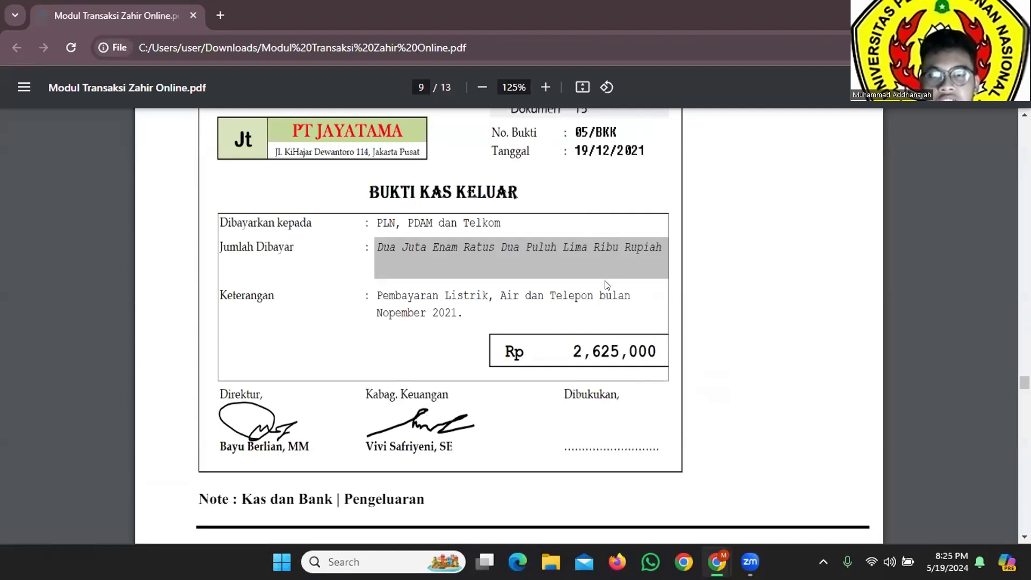
{"action": "key", "text": "alt+Tab"}
{"action": "left_click_drag", "start_coordinate": [451, 350], "coordinate": [374, 352]}
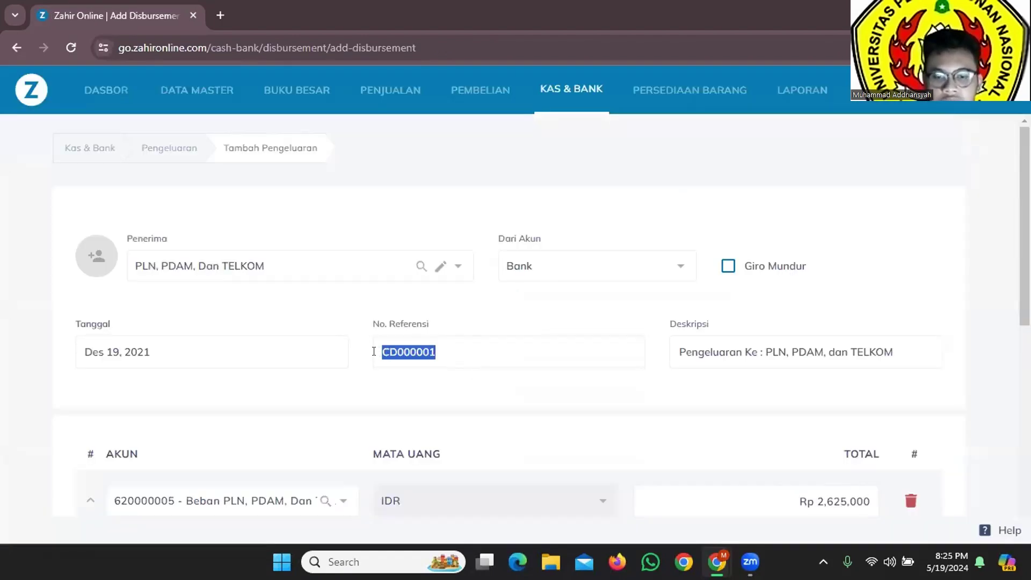
{"action": "type", "text": "05"}
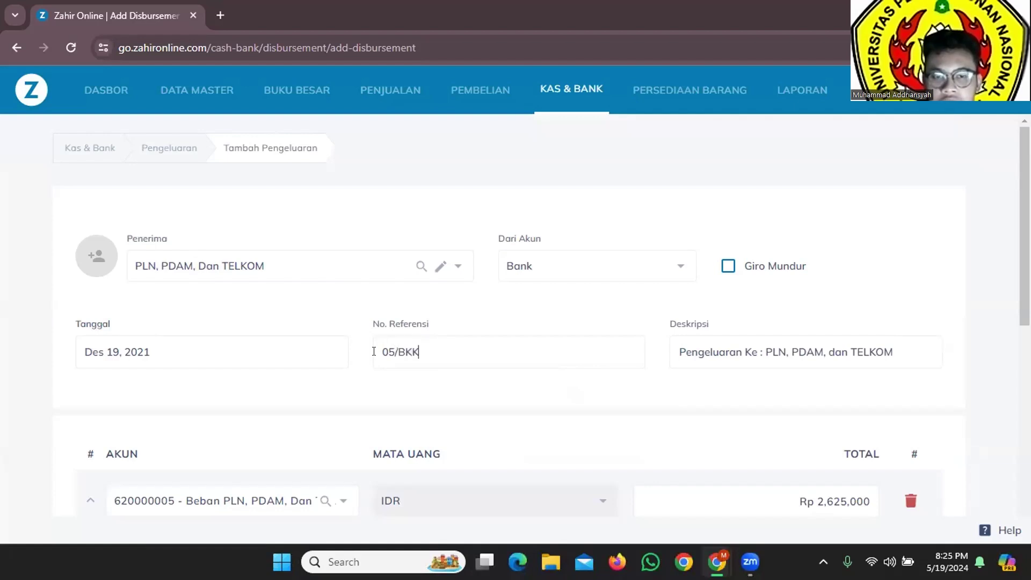
{"action": "type", "text": "/BKK"}
Step: Replace the disbursement description with "Pembayaran Listrik, Air, dan Telepon pada bulan November 2021", following the PDF voucher
{"action": "left_click_drag", "start_coordinate": [903, 349], "coordinate": [640, 357]}
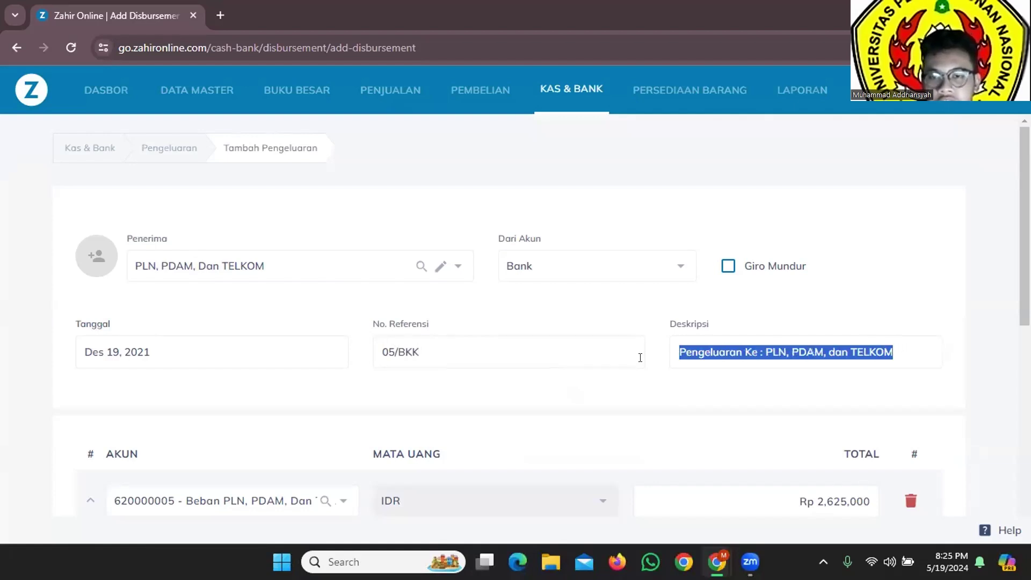
{"action": "key", "text": "alt+Tab"}
{"action": "key", "text": "alt+Tab"}
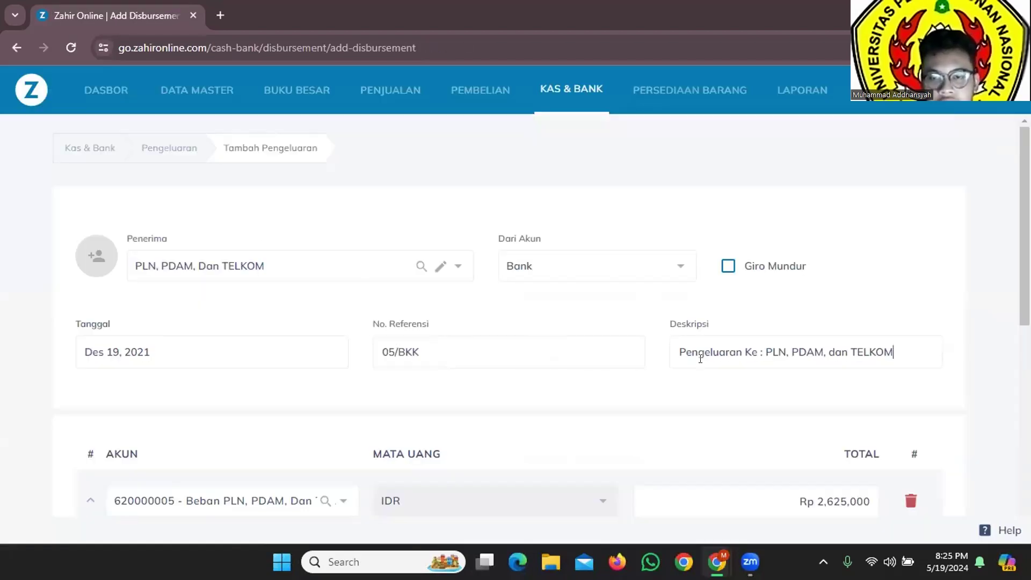
{"action": "left_click_drag", "start_coordinate": [903, 351], "coordinate": [671, 372]}
{"action": "type", "text": "Pemba"}
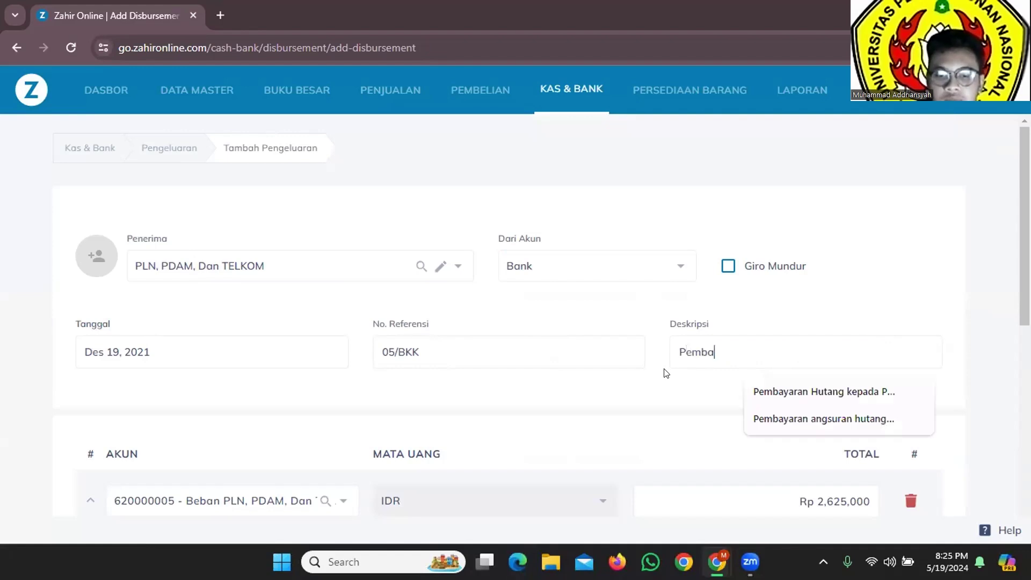
{"action": "type", "text": "yaran Listrik, Air, dan Telepon pada bulan"}
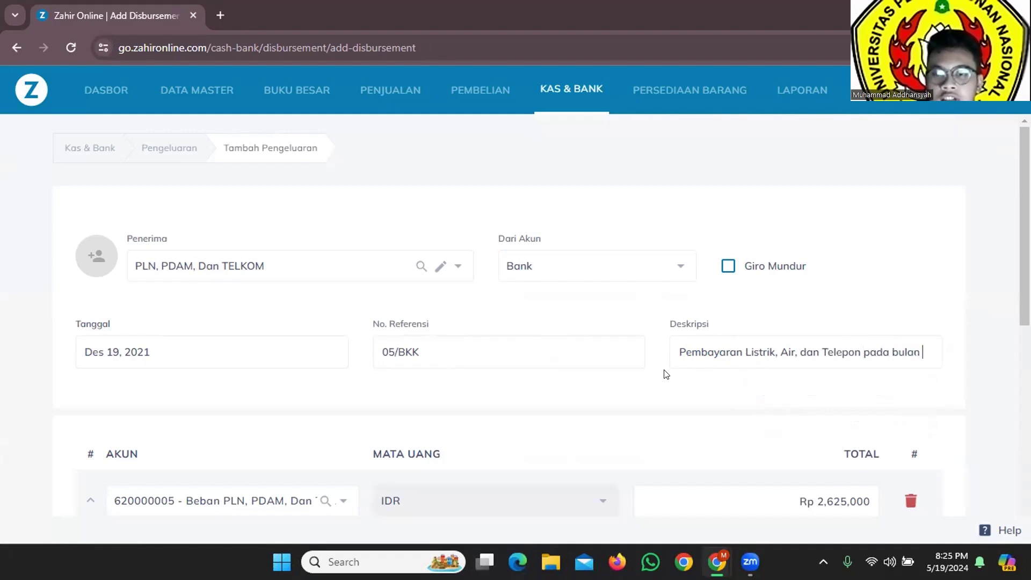
{"action": "key", "text": "alt+Tab"}
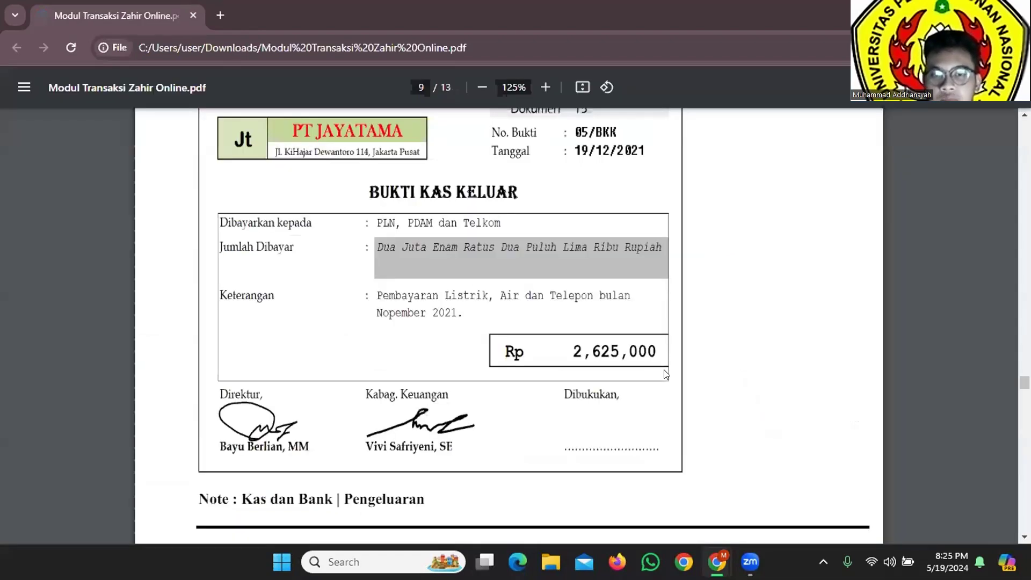
{"action": "key", "text": "alt+Tab"}
{"action": "type", "text": "Nove"}
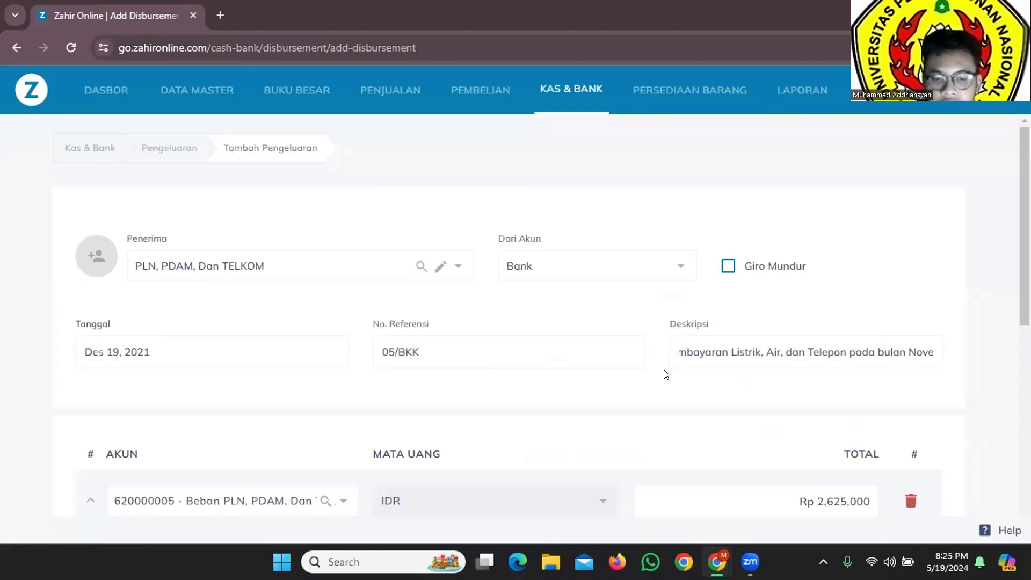
{"action": "type", "text": "mber 2021"}
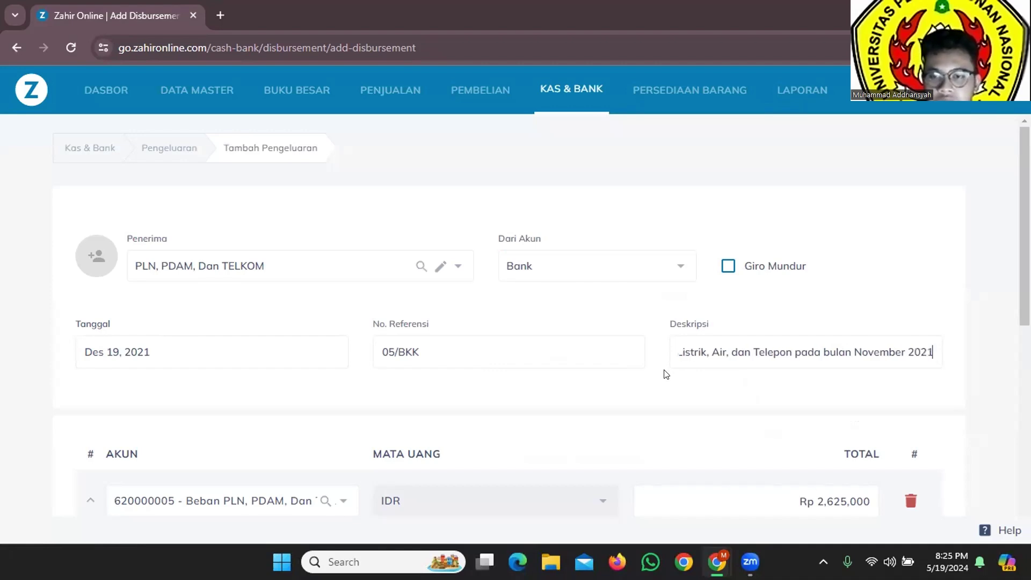
Step: Compare the completed disbursement's header, account line and total with the PDF voucher, and save it
{"action": "scroll", "coordinate": [599, 289], "scroll_direction": "down", "scroll_amount": 8}
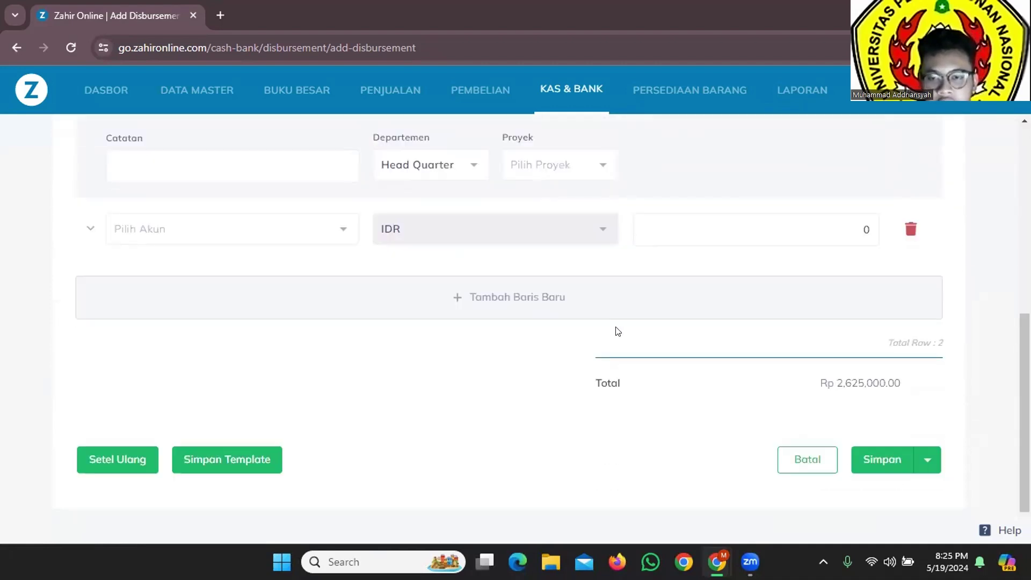
{"action": "key", "text": "alt+Tab"}
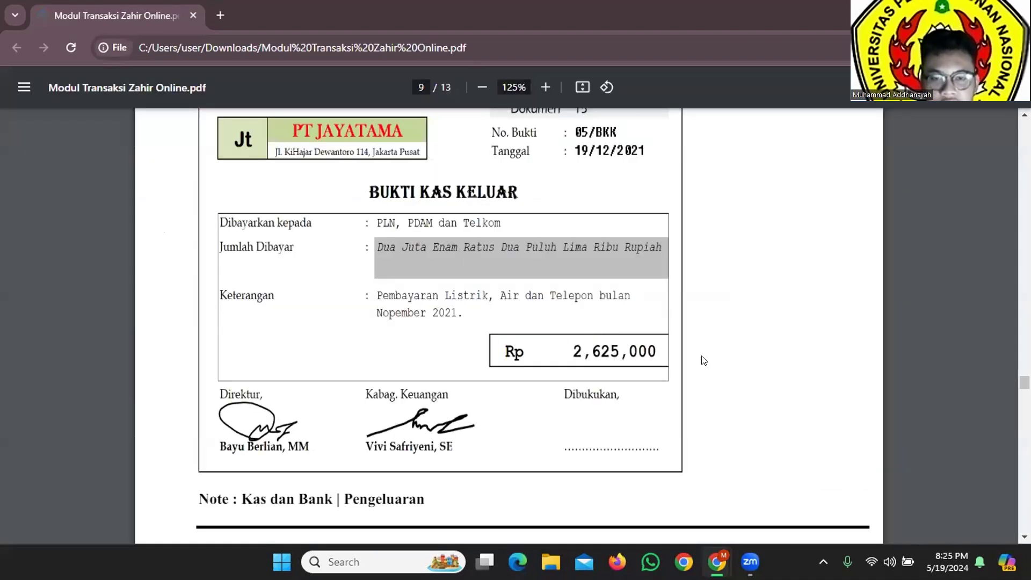
{"action": "key", "text": "alt+Tab"}
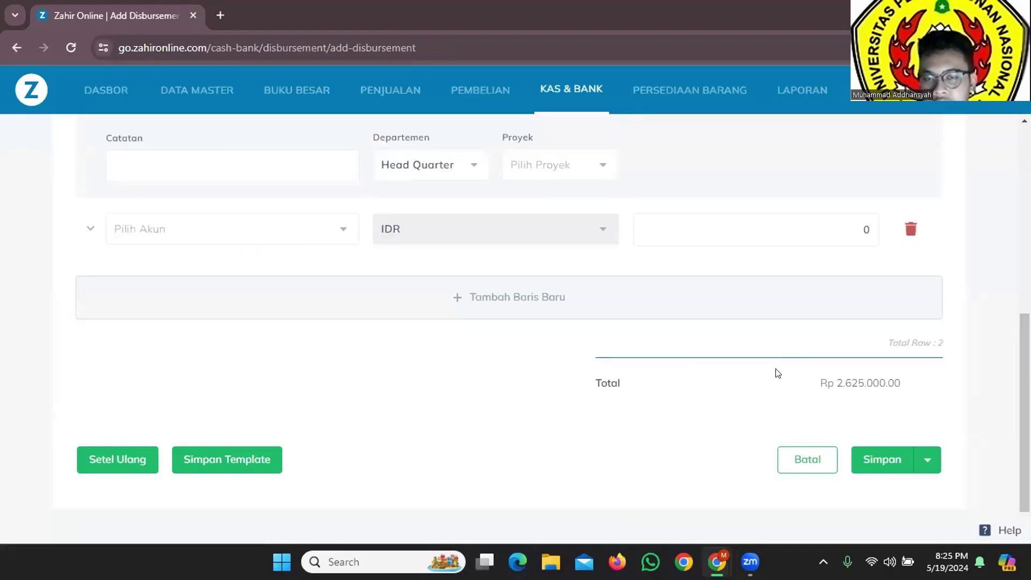
{"action": "key", "text": "alt+Tab"}
{"action": "key", "text": "alt+Tab"}
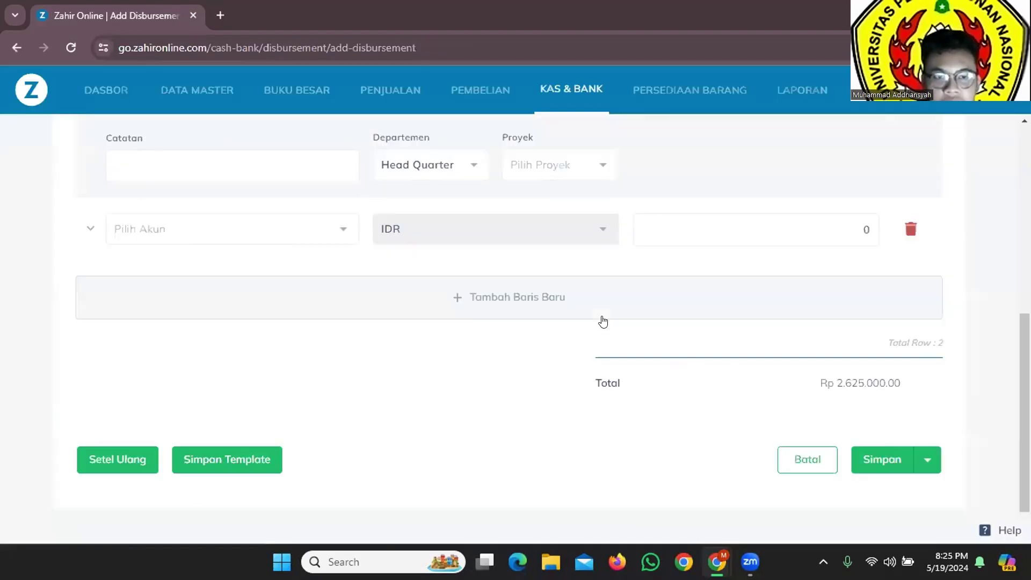
{"action": "scroll", "coordinate": [590, 323], "scroll_direction": "up", "scroll_amount": 4}
{"action": "scroll", "coordinate": [184, 211], "scroll_direction": "up", "scroll_amount": 4}
{"action": "scroll", "coordinate": [545, 237], "scroll_direction": "down", "scroll_amount": 7}
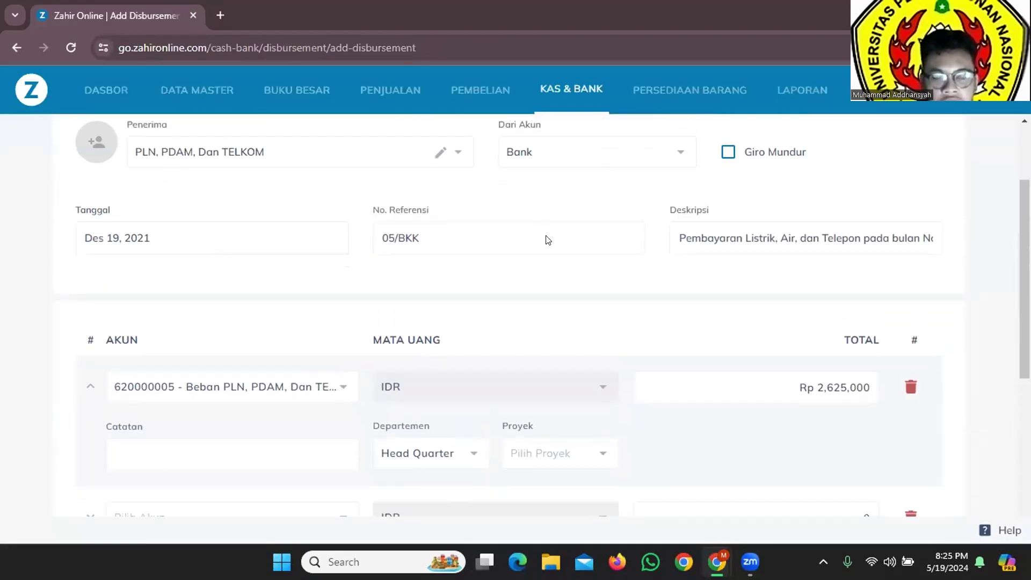
{"action": "left_click", "coordinate": [878, 459]}
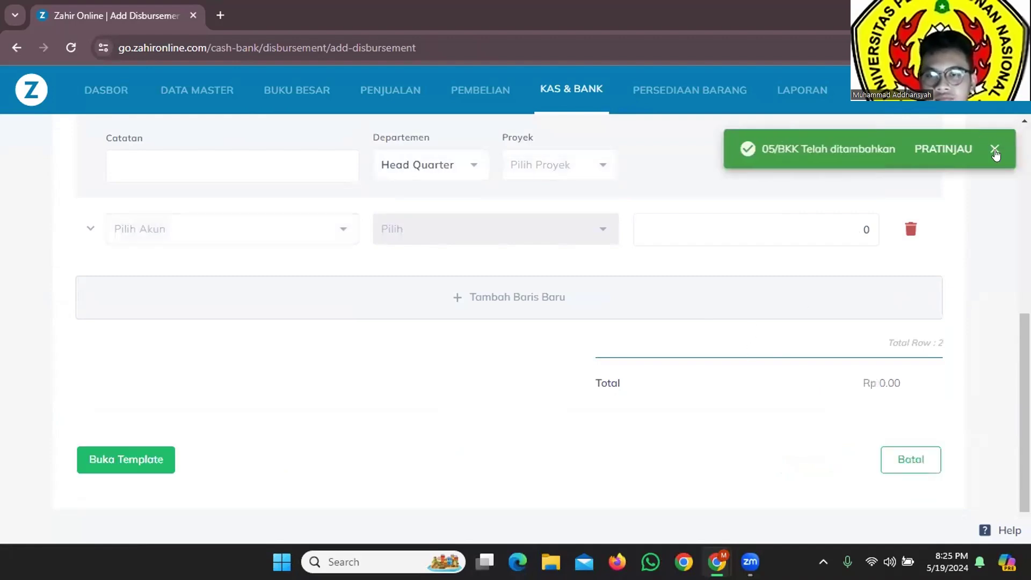
Step: Examine the PT DHIRAMA invoice under Bukti Transaksi 10 in the PDF module, including its items, terms and transaction-type note
{"action": "key", "text": "alt+Tab"}
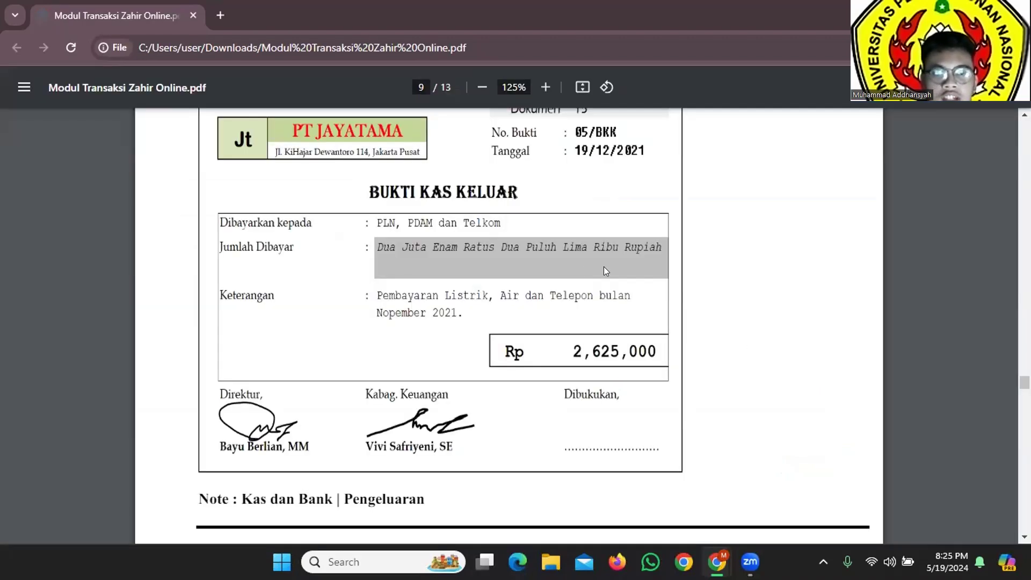
{"action": "scroll", "coordinate": [603, 267], "scroll_direction": "down", "scroll_amount": 5}
{"action": "scroll", "coordinate": [606, 267], "scroll_direction": "down", "scroll_amount": 5}
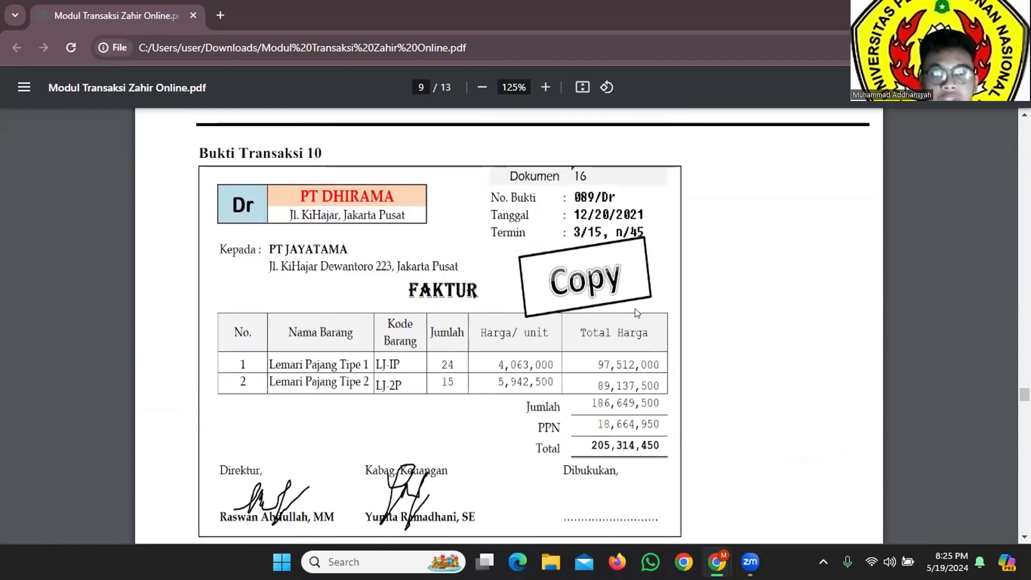
{"action": "scroll", "coordinate": [640, 323], "scroll_direction": "down", "scroll_amount": 2}
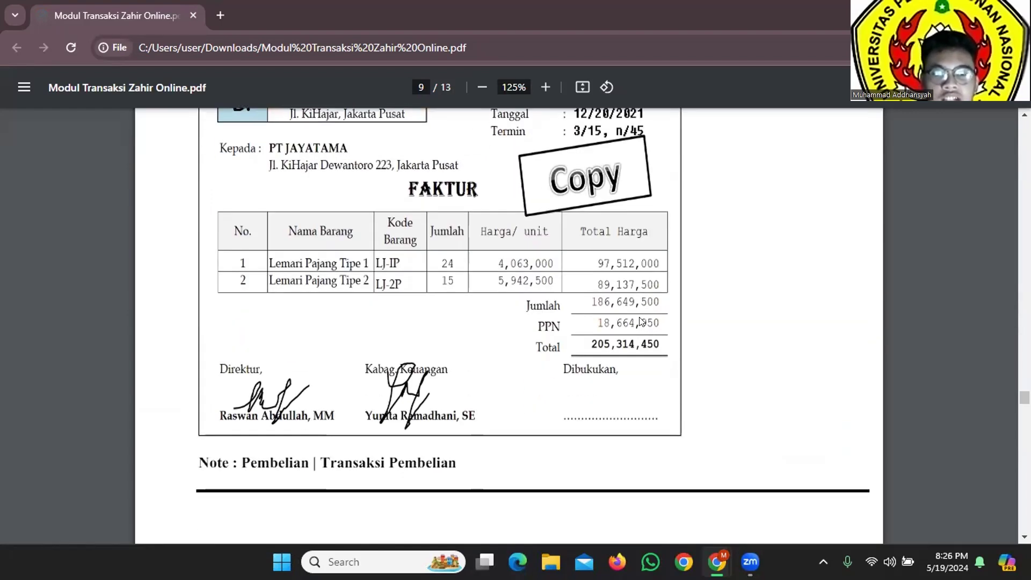
{"action": "scroll", "coordinate": [640, 320], "scroll_direction": "up", "scroll_amount": 2}
{"action": "scroll", "coordinate": [639, 318], "scroll_direction": "down", "scroll_amount": 2}
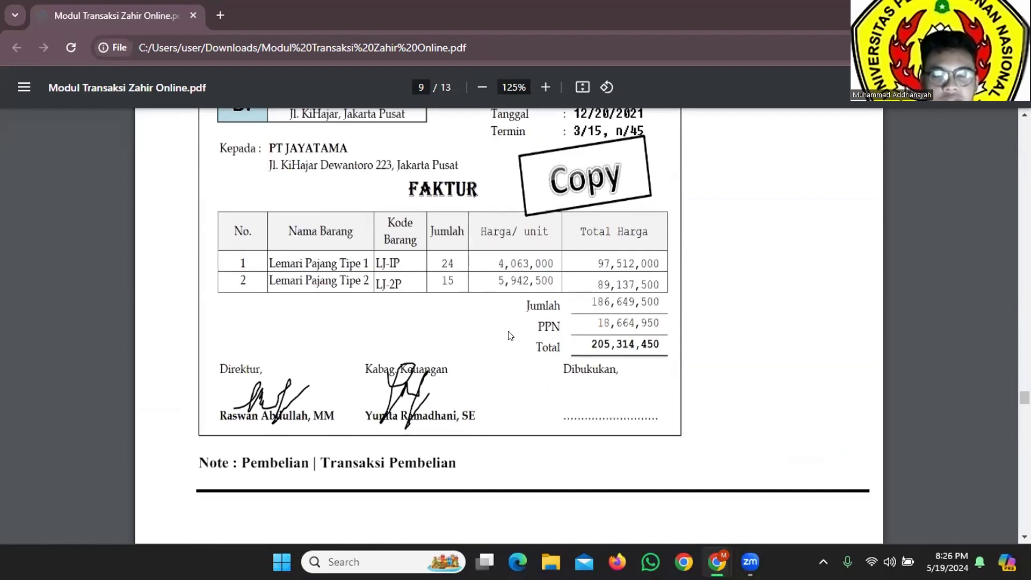
{"action": "scroll", "coordinate": [502, 347], "scroll_direction": "up", "scroll_amount": 3}
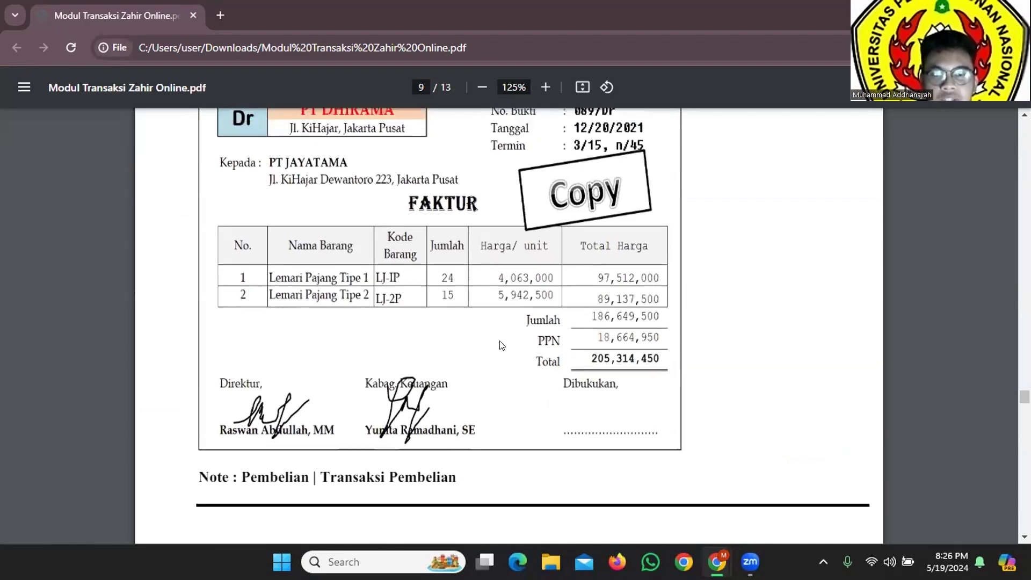
Step: Leave the disbursement form, recheck the transaction type in the PDF, and open the Faktur Pembelian list under Pembelian
{"action": "key", "text": "alt+Tab"}
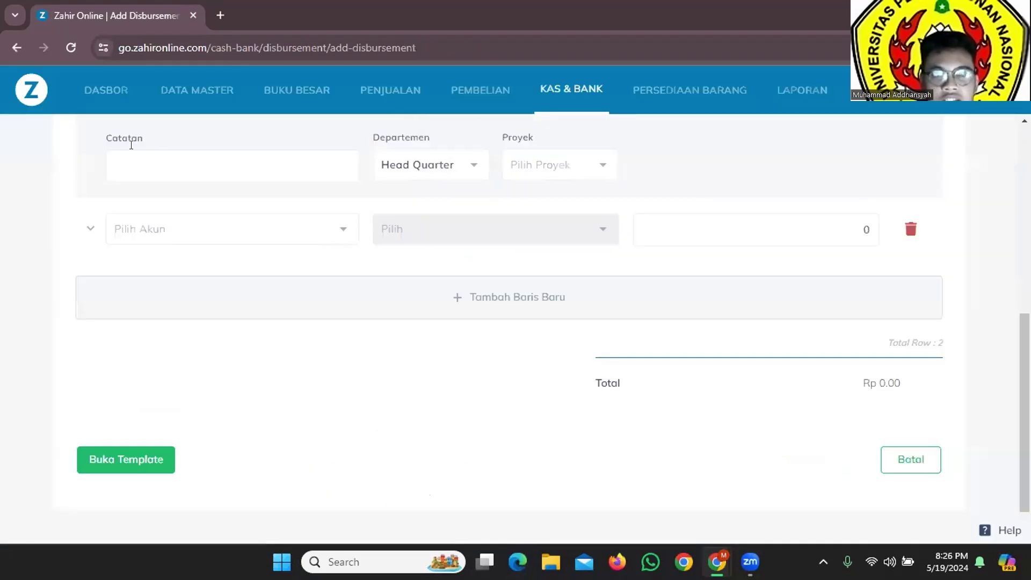
{"action": "scroll", "coordinate": [324, 221], "scroll_direction": "up", "scroll_amount": 8}
{"action": "left_click", "coordinate": [84, 154]}
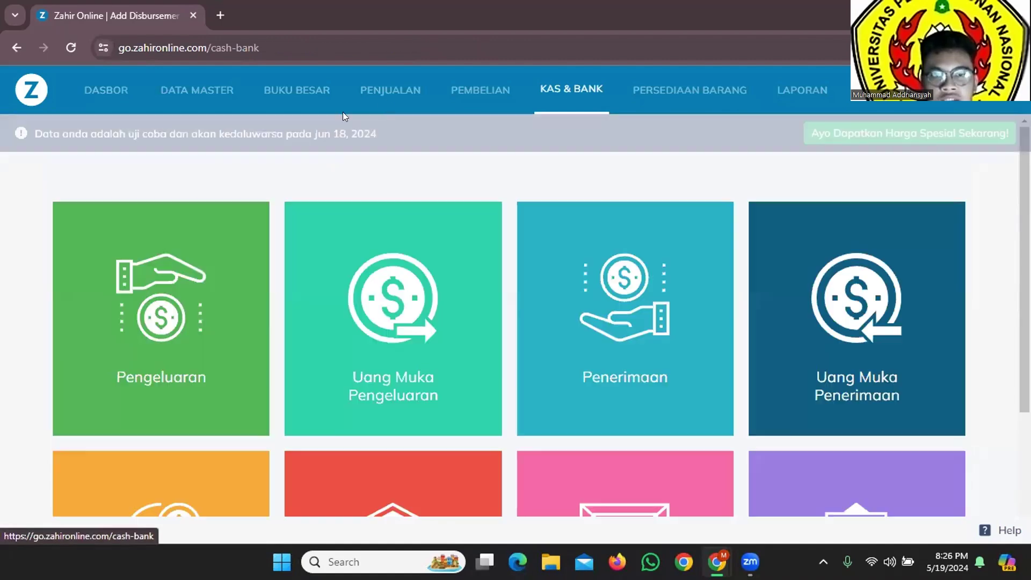
{"action": "left_click", "coordinate": [478, 90]}
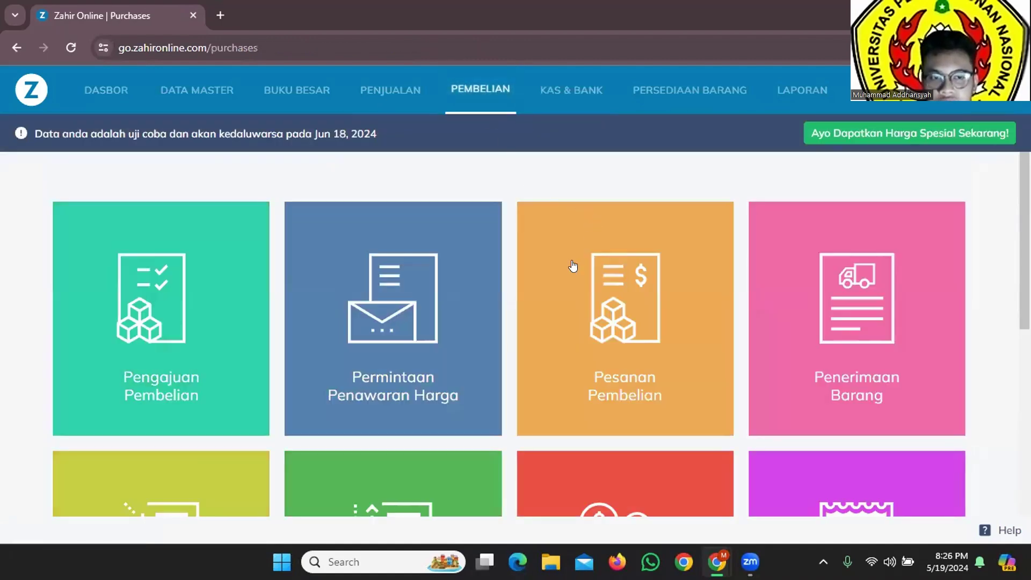
{"action": "key", "text": "alt+Tab"}
{"action": "scroll", "coordinate": [502, 348], "scroll_direction": "down", "scroll_amount": 2}
{"action": "scroll", "coordinate": [502, 348], "scroll_direction": "up", "scroll_amount": 1}
{"action": "key", "text": "alt+Tab"}
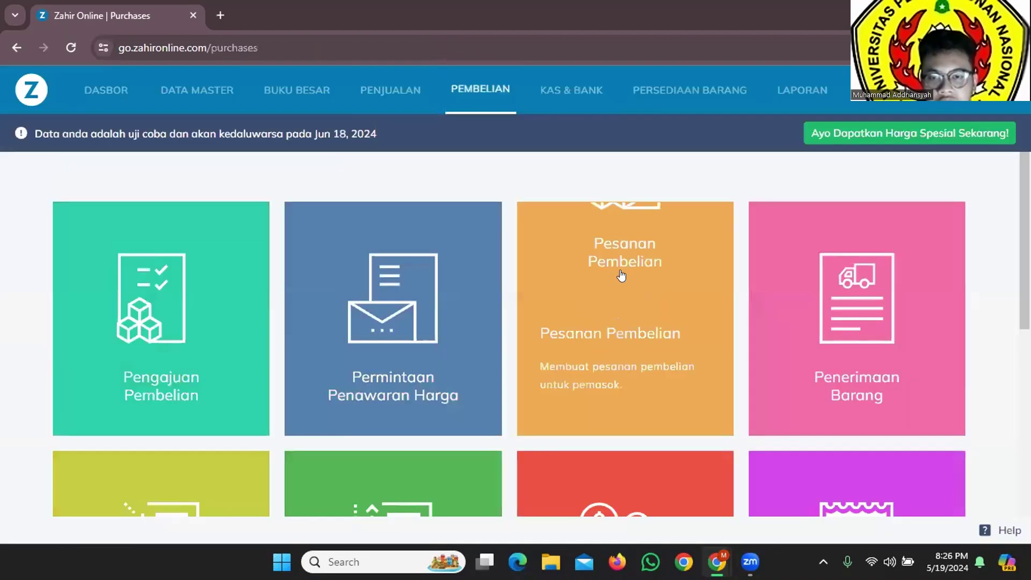
{"action": "scroll", "coordinate": [660, 376], "scroll_direction": "down", "scroll_amount": 4}
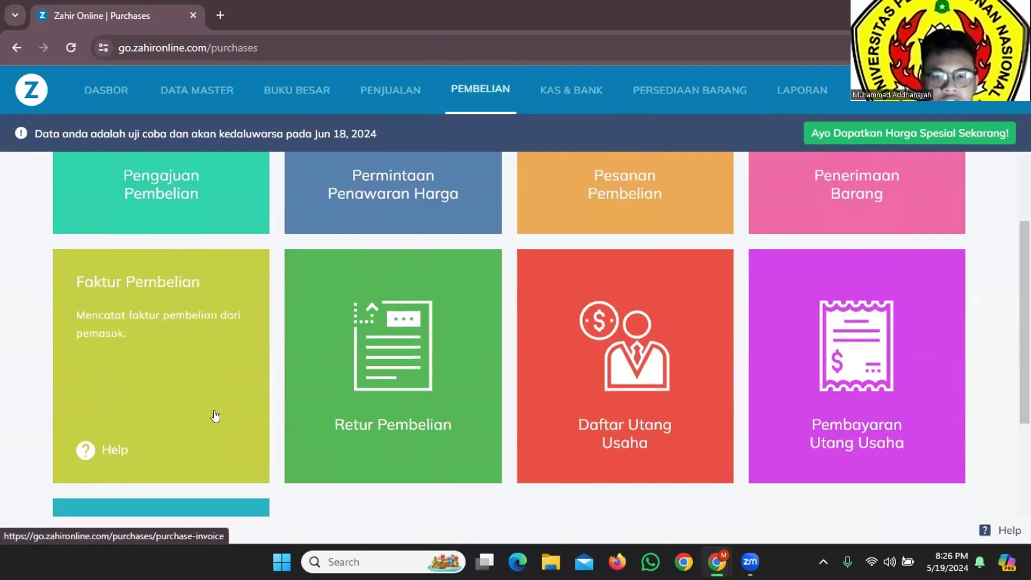
{"action": "left_click", "coordinate": [187, 386]}
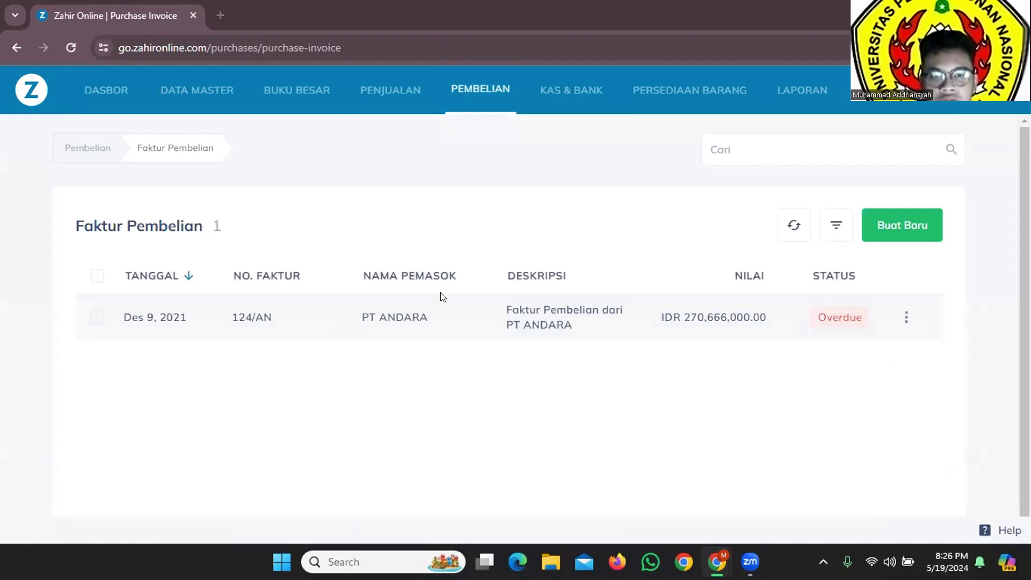
Step: Check the supplier on the PDF invoice, start a new purchase invoice, and choose PT DHIRAMA as the supplier
{"action": "key", "text": "alt+Tab"}
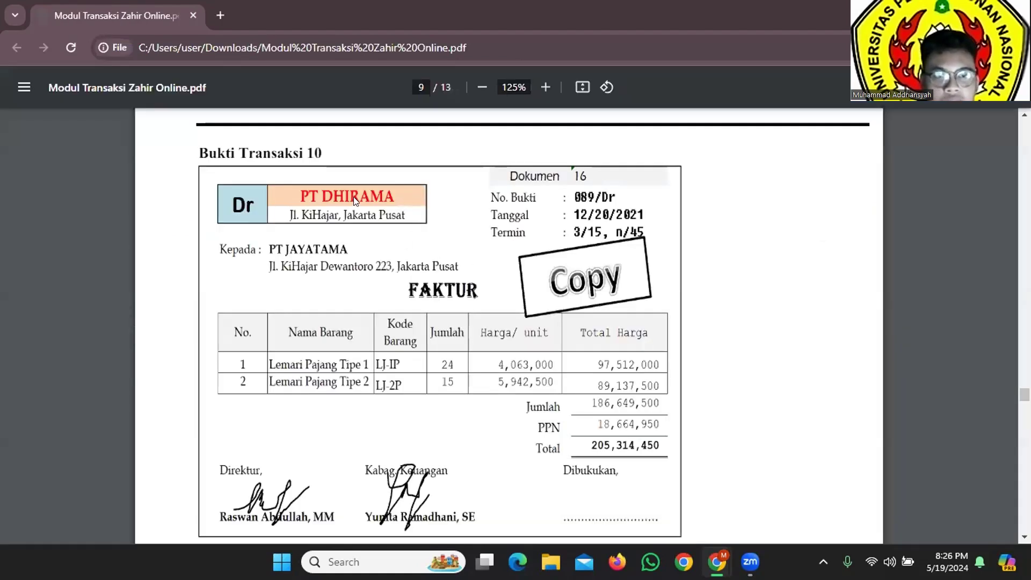
{"action": "key", "text": "alt+Tab"}
{"action": "left_click", "coordinate": [327, 256]}
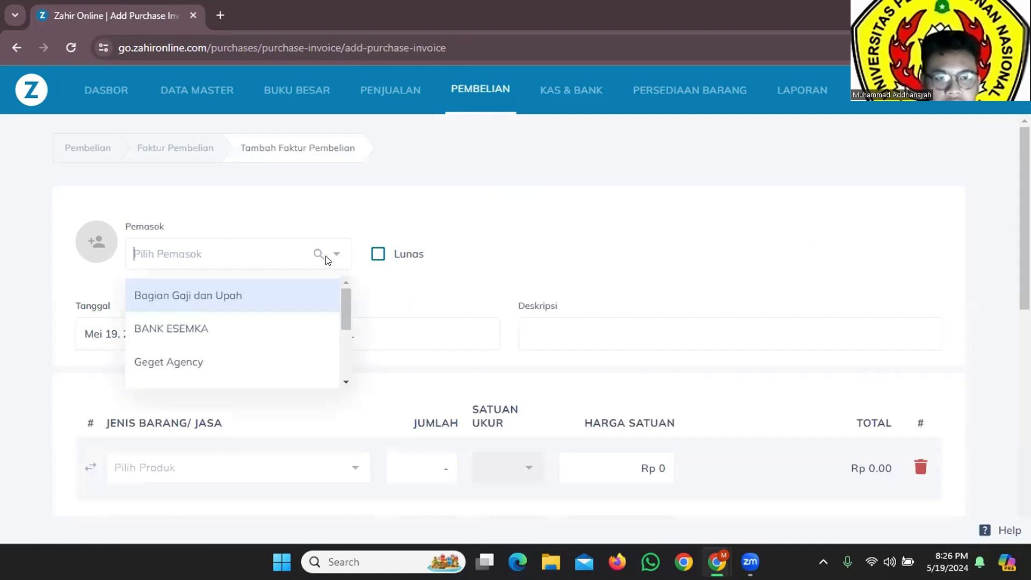
{"action": "scroll", "coordinate": [252, 338], "scroll_direction": "down", "scroll_amount": 3}
{"action": "scroll", "coordinate": [231, 333], "scroll_direction": "down", "scroll_amount": 1}
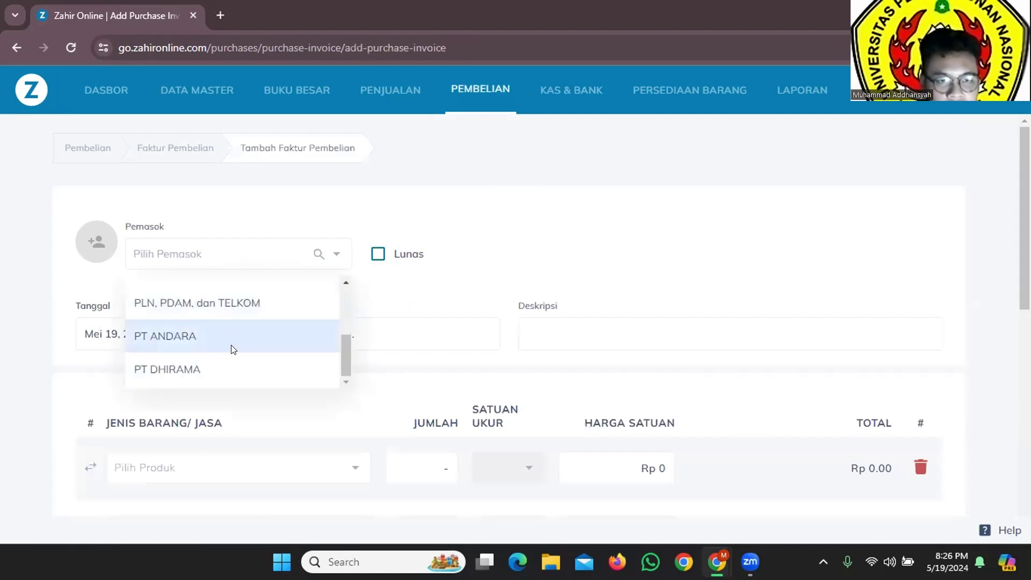
{"action": "left_click", "coordinate": [258, 361]}
Step: Check the date on the PT DHIRAMA invoice in the PDF and set the purchase invoice date to December 20, 2021
{"action": "key", "text": "alt+Tab"}
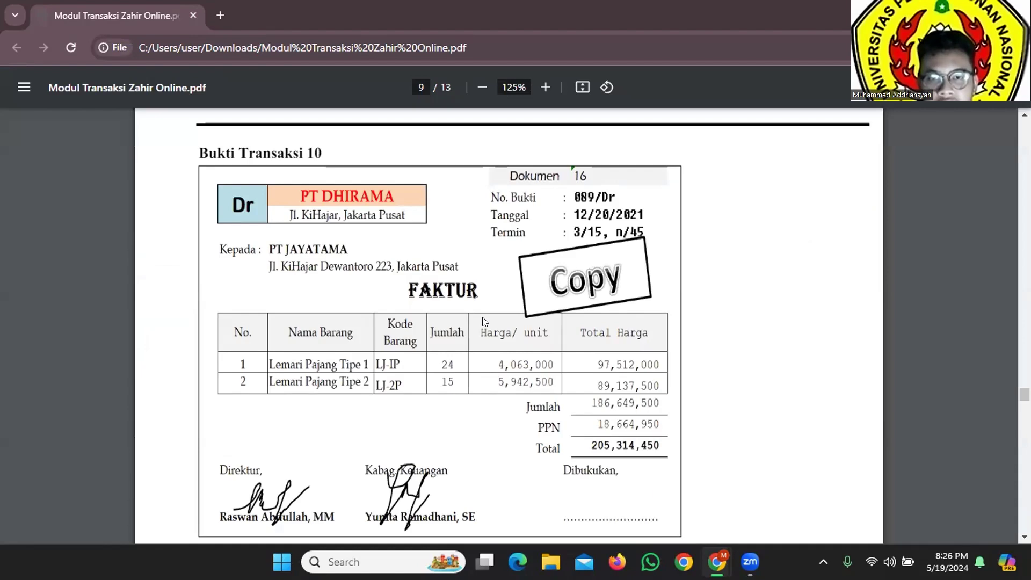
{"action": "key", "text": "alt+Tab"}
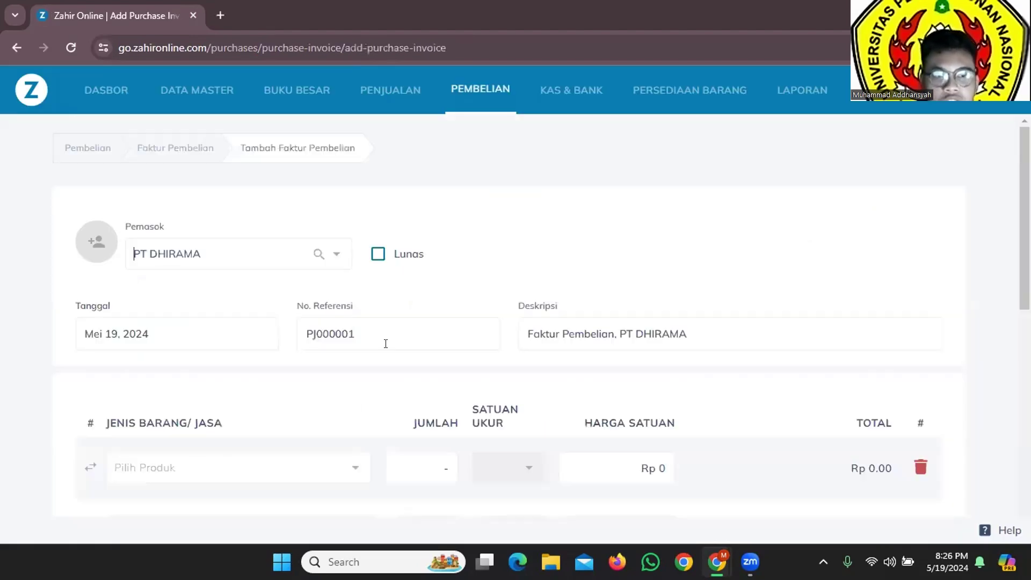
{"action": "left_click", "coordinate": [198, 333]}
{"action": "left_click", "coordinate": [432, 155]}
{"action": "left_click", "coordinate": [505, 225]}
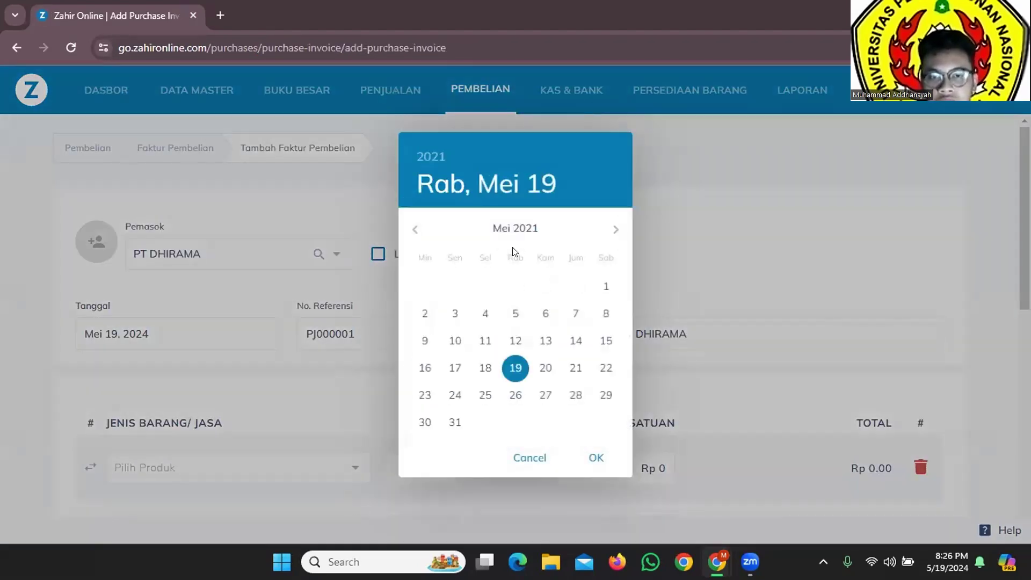
{"action": "key", "text": "alt+Tab"}
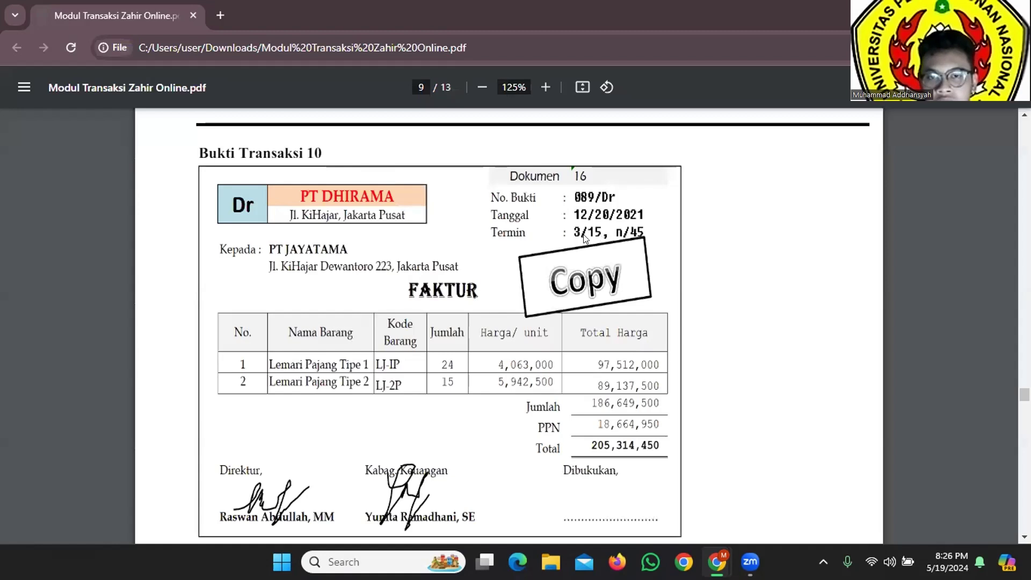
{"action": "key", "text": "alt+Tab"}
{"action": "left_click", "coordinate": [610, 230]}
{"action": "left_click", "coordinate": [610, 230]}
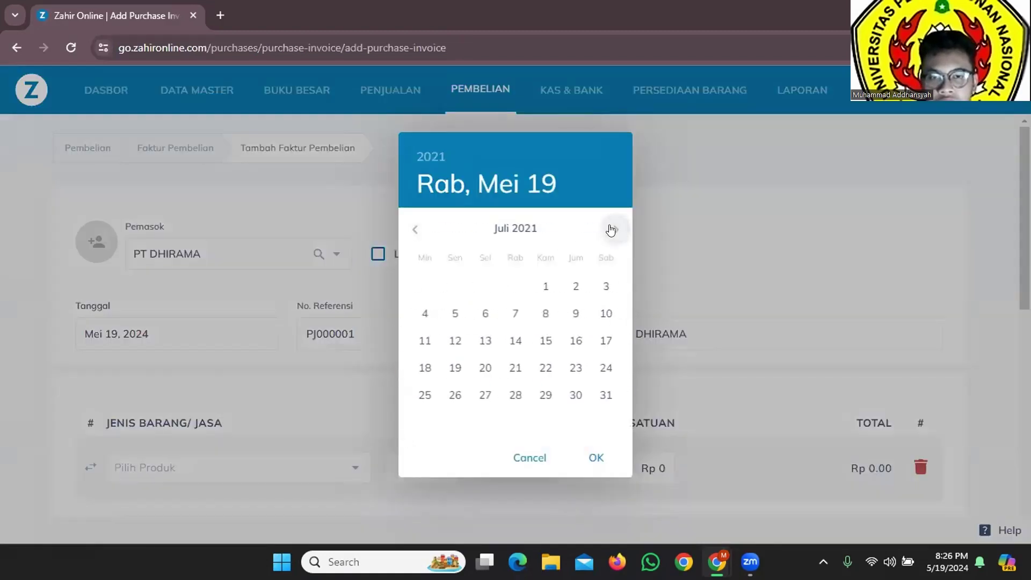
{"action": "left_click", "coordinate": [610, 230]}
{"action": "left_click", "coordinate": [611, 231]}
{"action": "left_click", "coordinate": [611, 230]}
{"action": "left_click", "coordinate": [611, 230]}
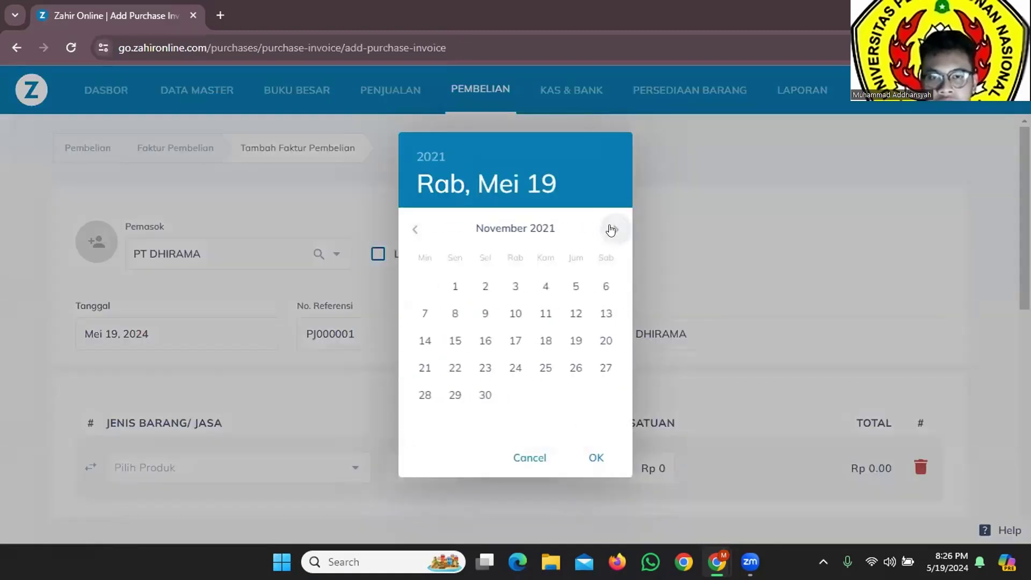
{"action": "left_click", "coordinate": [611, 229]}
{"action": "left_click", "coordinate": [455, 368]}
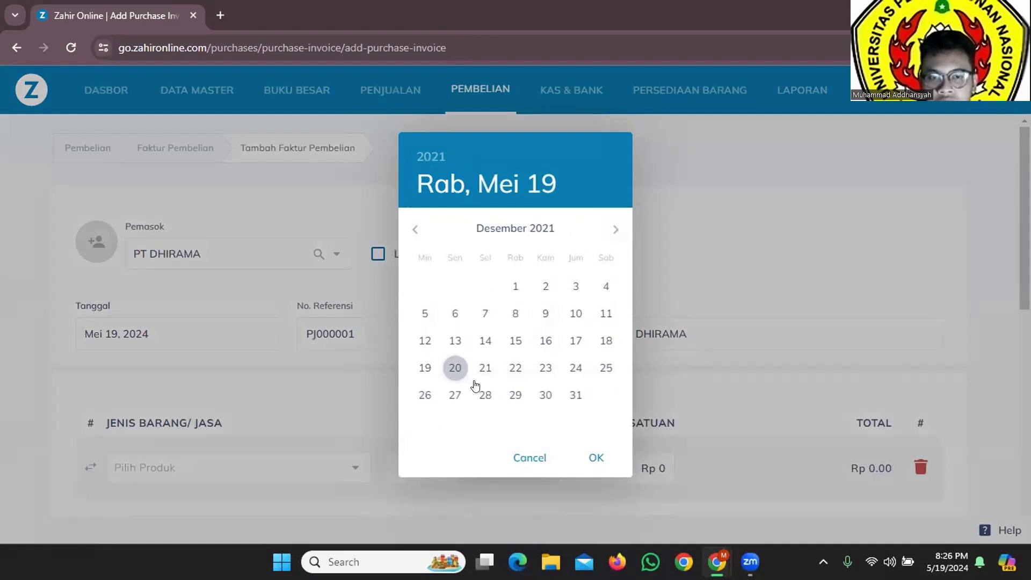
Step: Look up the document number in the PDF, enter 089/Dr as the invoice's reference number, and recheck it against the voucher
{"action": "key", "text": "alt+Tab"}
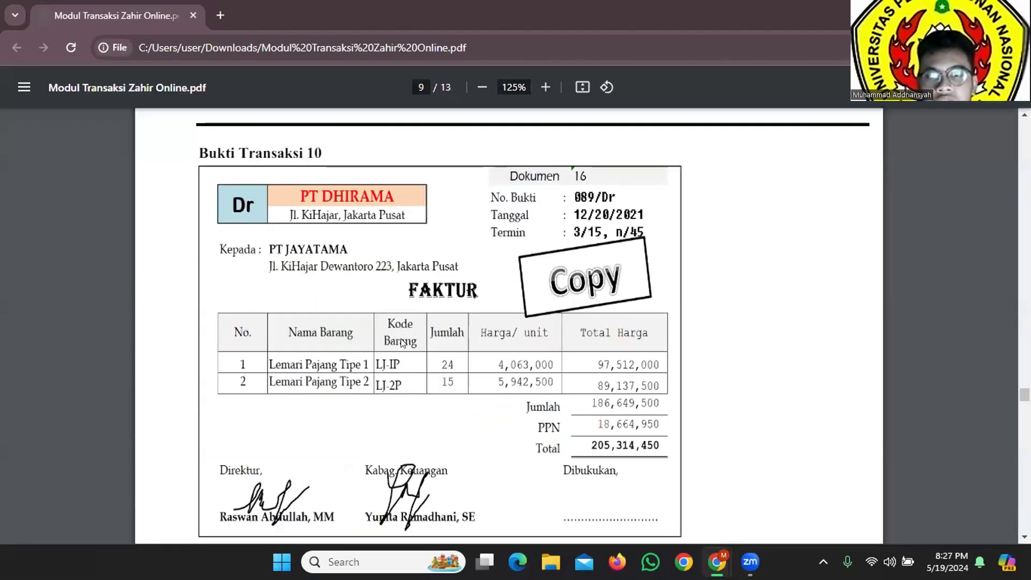
{"action": "key", "text": "alt+Tab"}
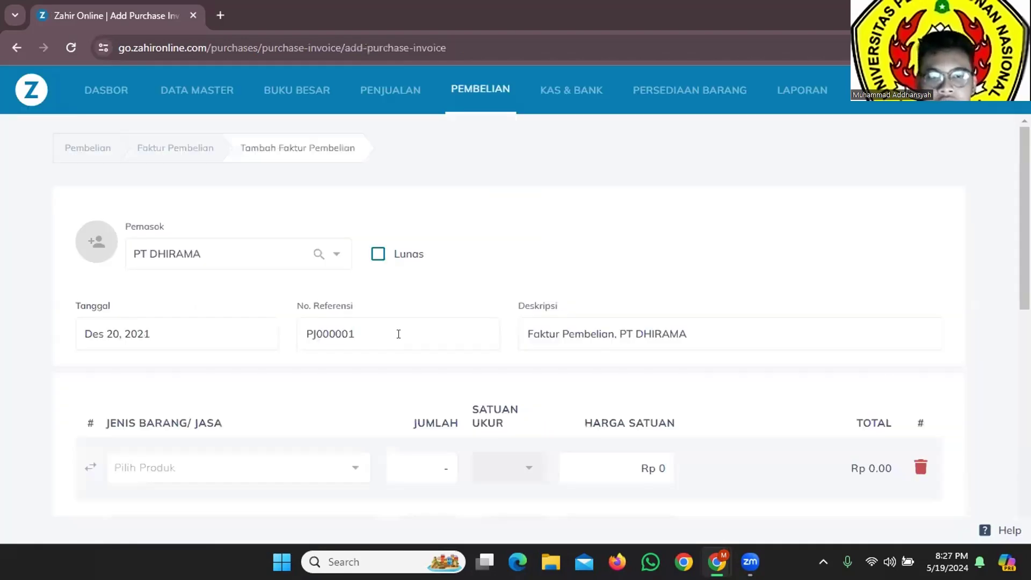
{"action": "left_click_drag", "start_coordinate": [396, 333], "coordinate": [286, 337]}
{"action": "type", "text": "089/Dr"}
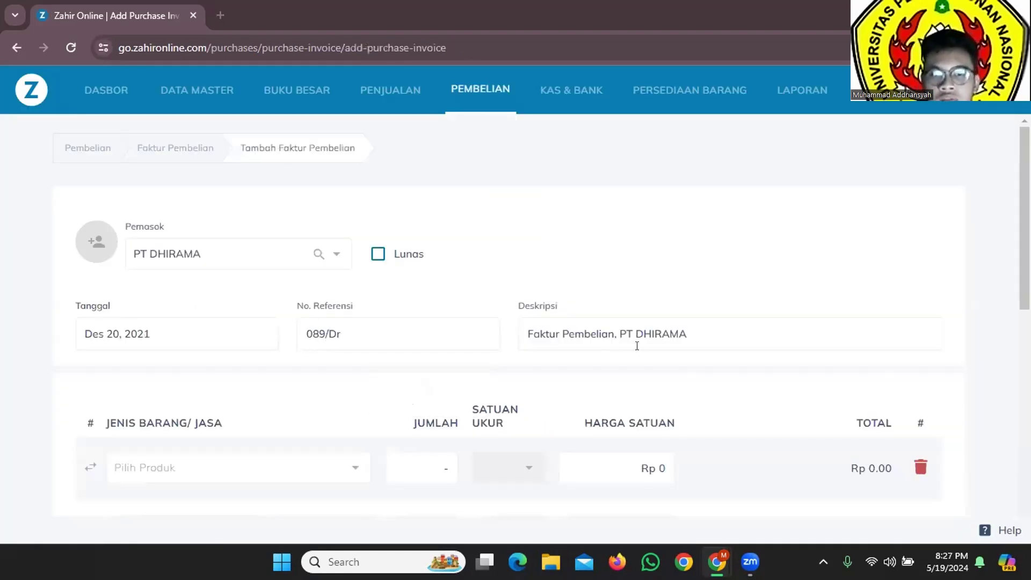
{"action": "key", "text": "alt+Tab"}
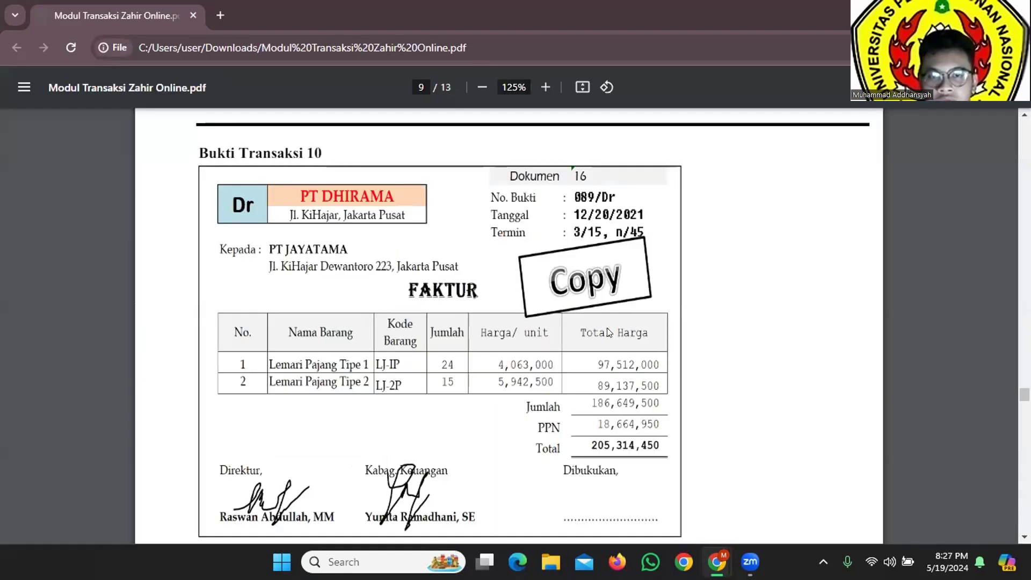
{"action": "key", "text": "alt+Tab"}
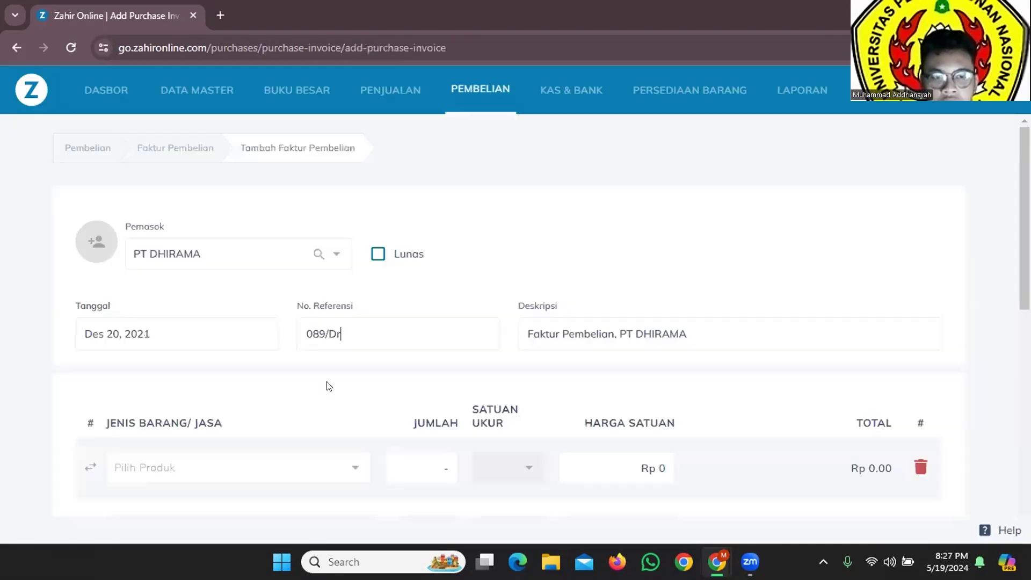
Step: Add Lemari Pajang Tipe 1 as the first invoice item with the quantity of 24 from the PDF
{"action": "scroll", "coordinate": [345, 348], "scroll_direction": "down", "scroll_amount": 2}
{"action": "left_click", "coordinate": [355, 368]}
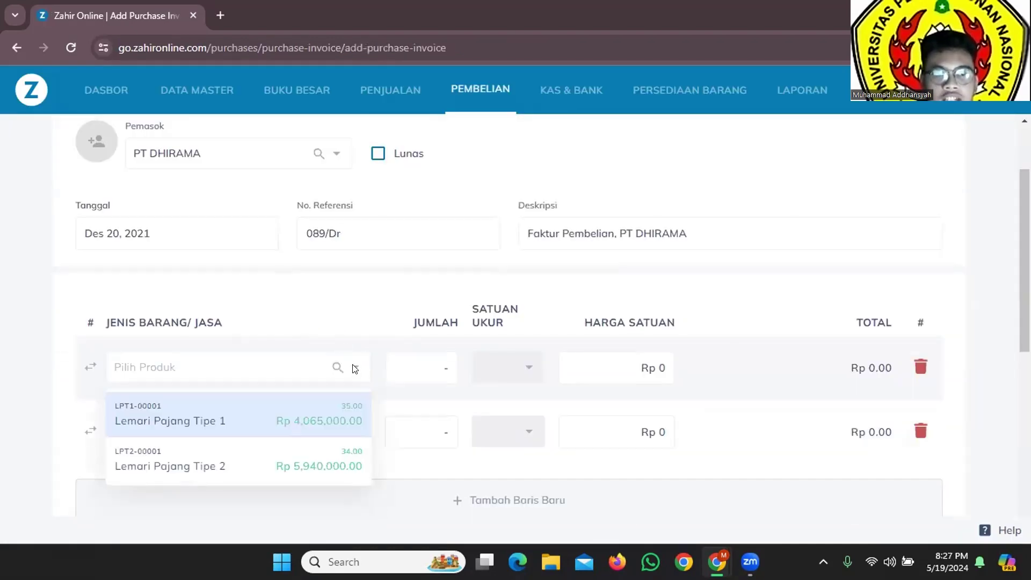
{"action": "left_click", "coordinate": [355, 368]}
{"action": "key", "text": "alt+Tab"}
{"action": "key", "text": "alt+Tab"}
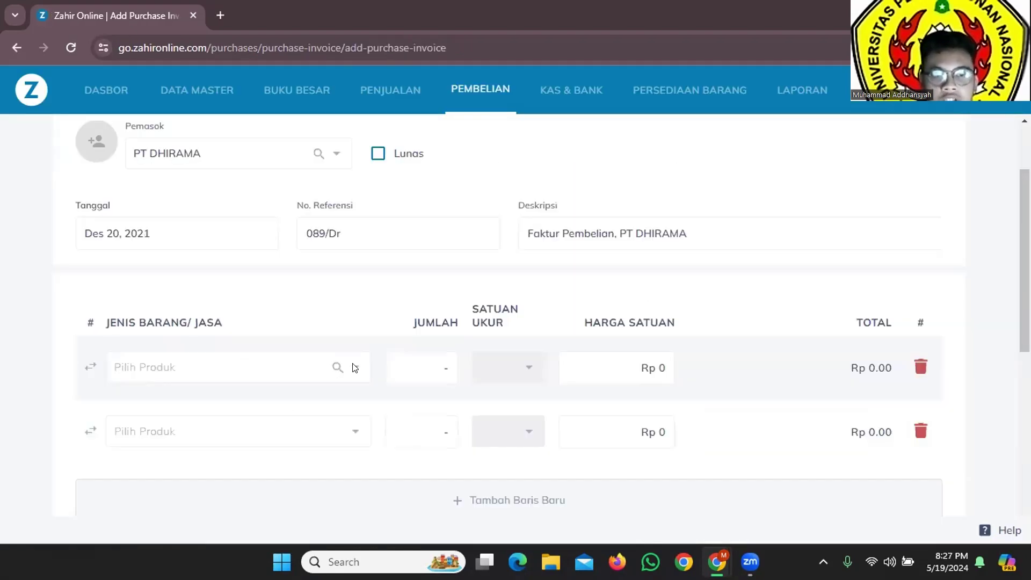
{"action": "left_click", "coordinate": [352, 367]}
{"action": "left_click", "coordinate": [215, 421]}
{"action": "key", "text": "alt+Tab"}
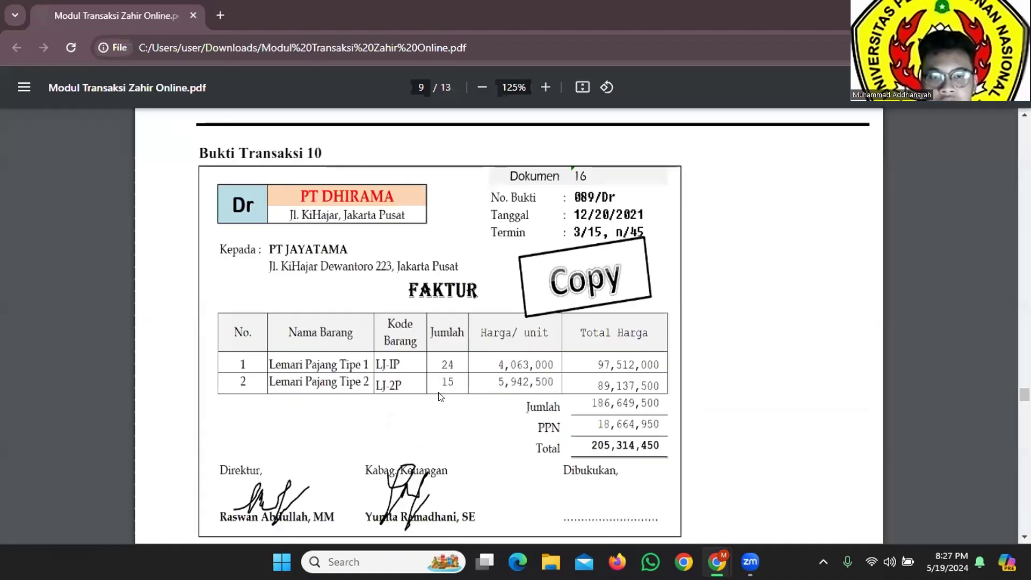
{"action": "key", "text": "alt+Tab"}
{"action": "left_click", "coordinate": [437, 368]}
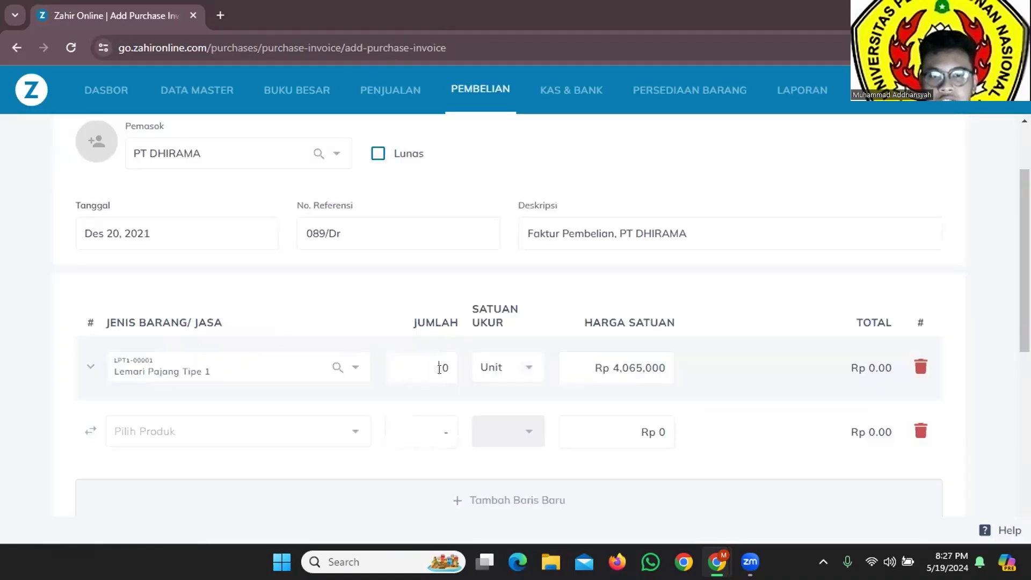
{"action": "type", "text": "24"}
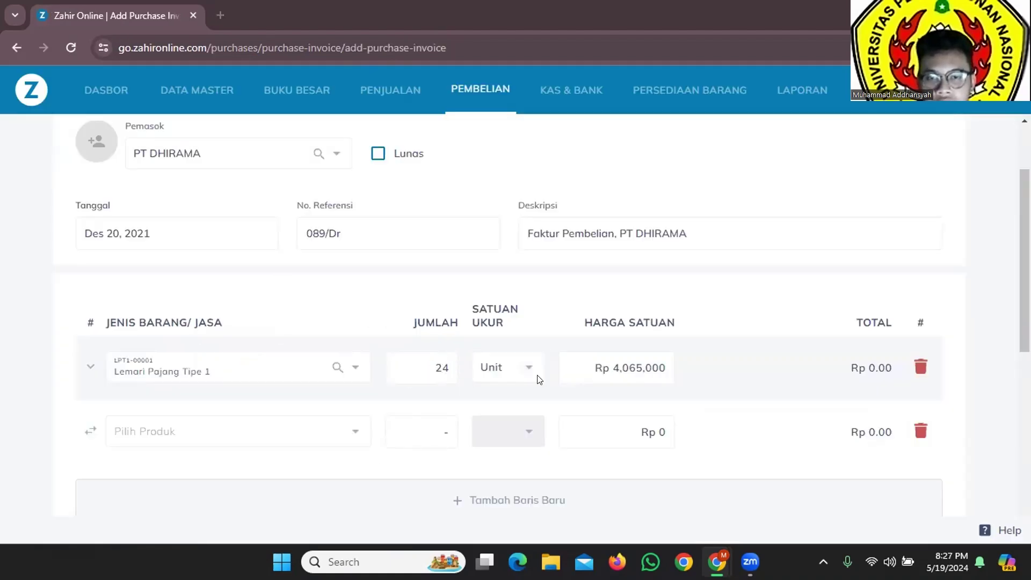
Step: Check the PDF price for Lemari Pajang Tipe 1 and set its unit price to Rp 4,063,000
{"action": "key", "text": "alt+Tab"}
{"action": "key", "text": "alt+Tab"}
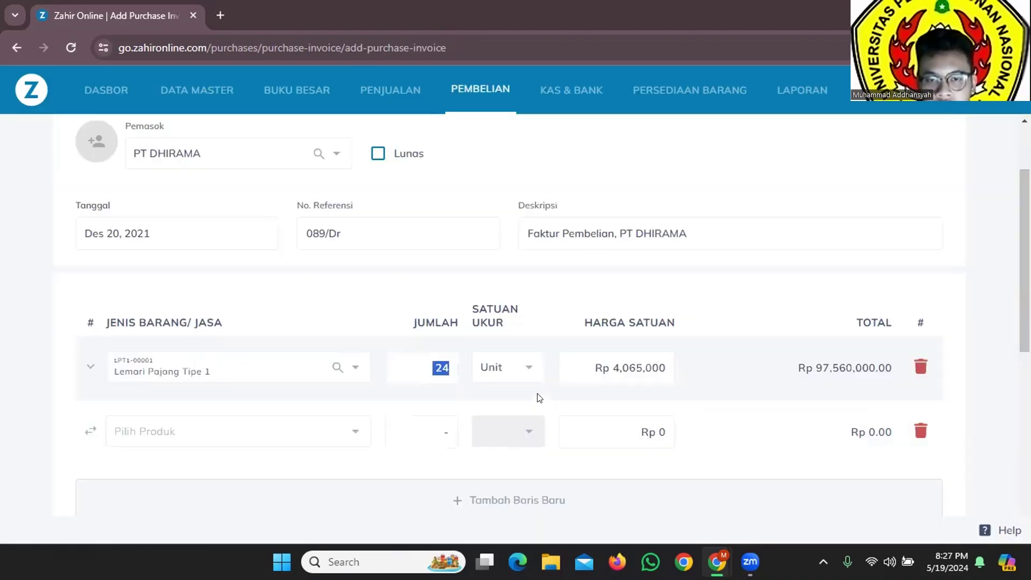
{"action": "left_click", "coordinate": [632, 364]}
{"action": "left_click", "coordinate": [636, 369]}
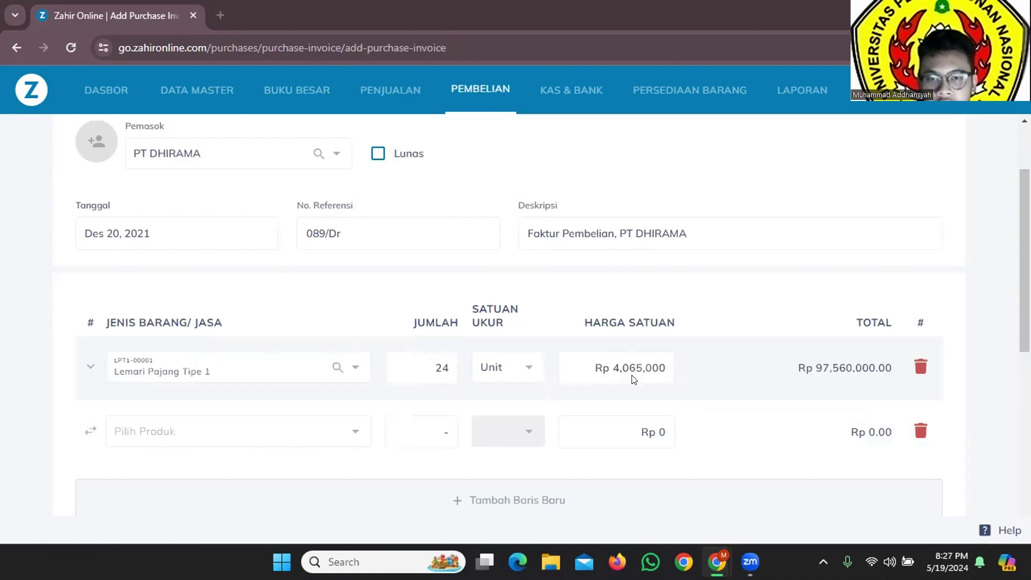
{"action": "key", "text": "alt+Tab"}
{"action": "key", "text": "alt+Tab"}
{"action": "left_click", "coordinate": [600, 363]}
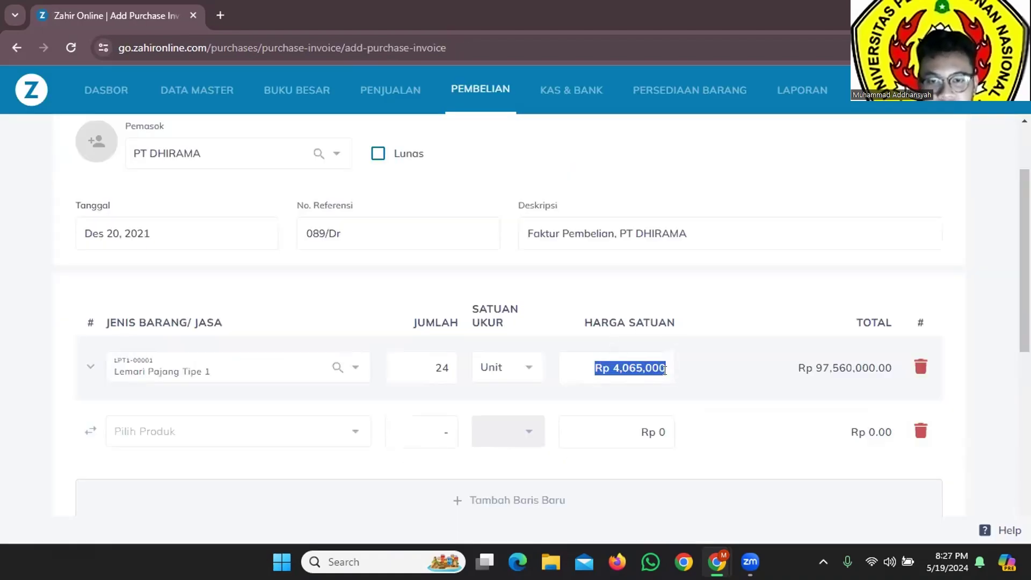
{"action": "left_click", "coordinate": [664, 370]}
{"action": "key", "text": "alt+Tab"}
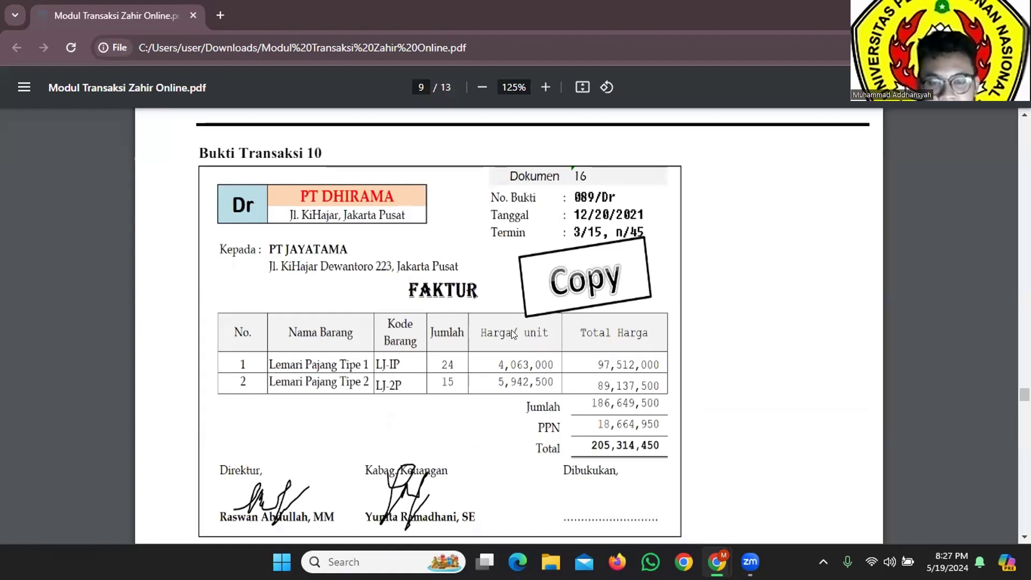
{"action": "key", "text": "alt+Tab"}
{"action": "left_click", "coordinate": [638, 368]}
{"action": "key", "text": "BackSpace"}
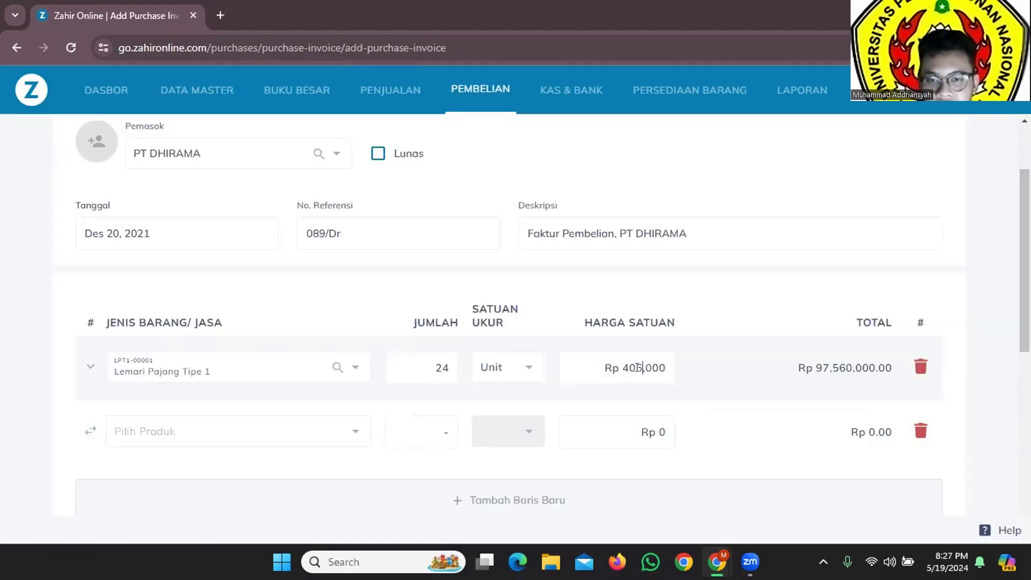
{"action": "type", "text": "3"}
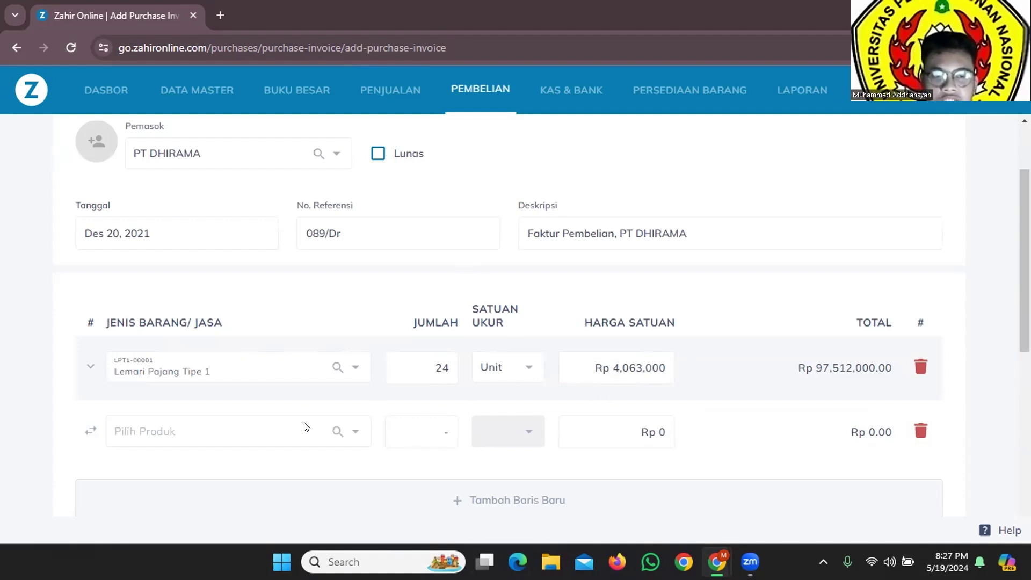
Step: Add Lemari Pajang Tipe 2 as the second invoice item with the quantity of 15 from the PDF
{"action": "left_click", "coordinate": [332, 431]}
{"action": "left_click", "coordinate": [221, 390]}
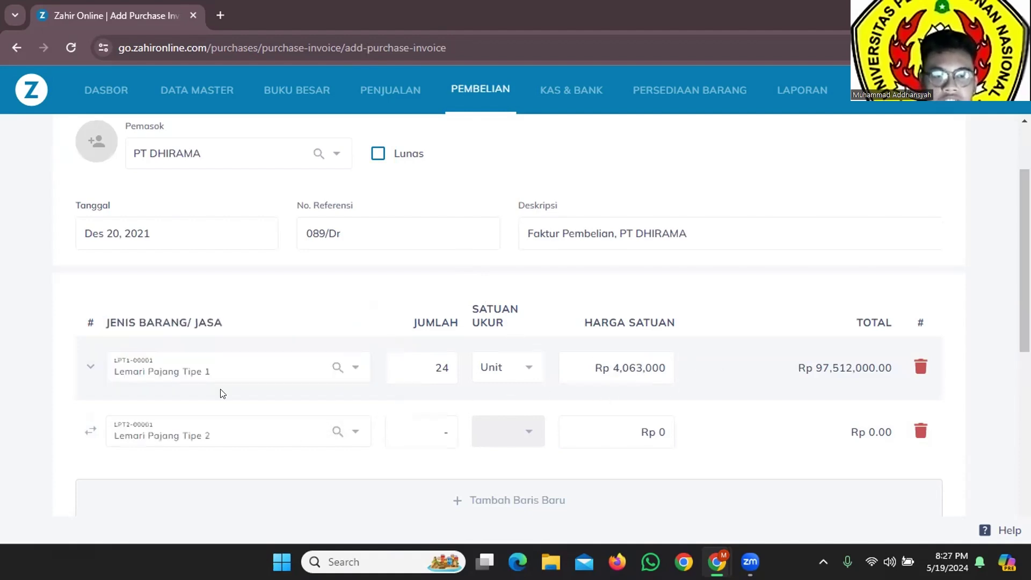
{"action": "key", "text": "alt+Tab"}
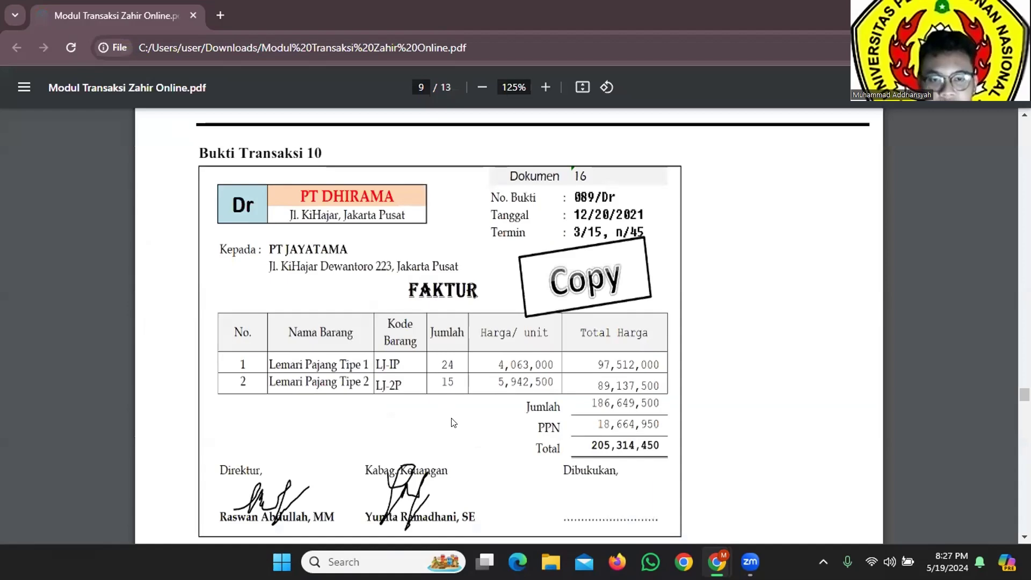
{"action": "key", "text": "alt+Tab"}
{"action": "left_click", "coordinate": [446, 431]}
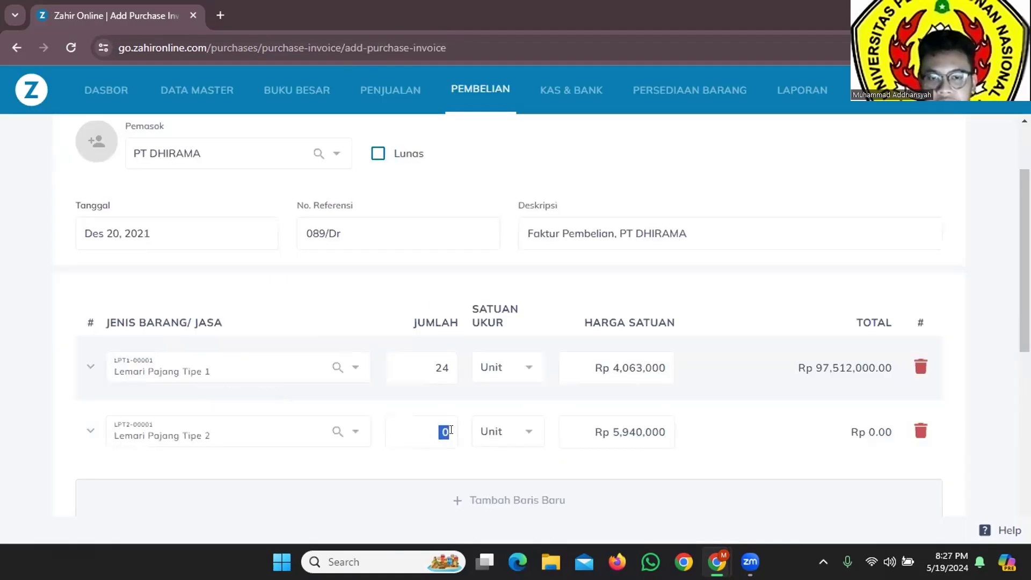
{"action": "key", "text": "alt+Tab"}
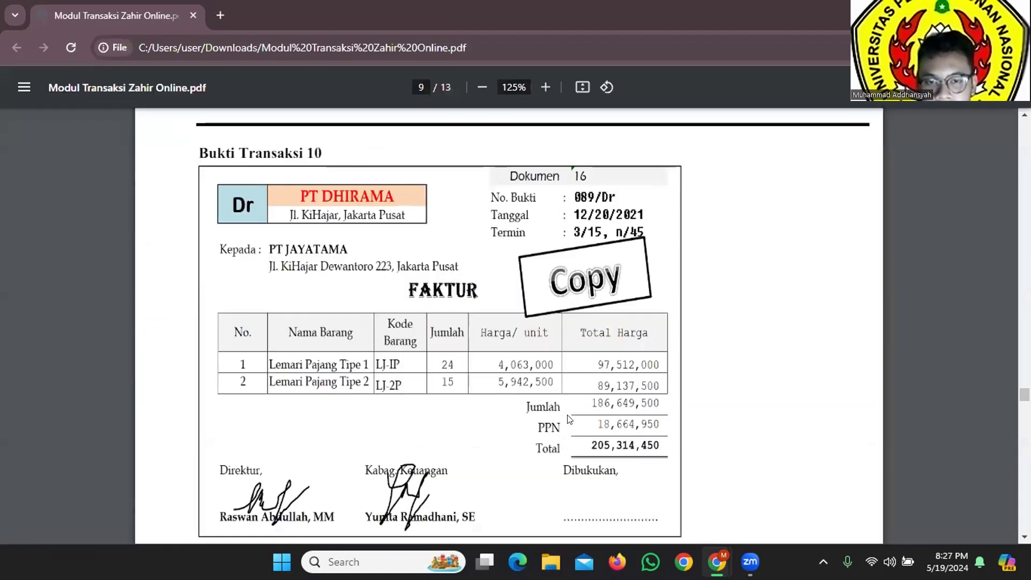
{"action": "key", "text": "alt+Tab"}
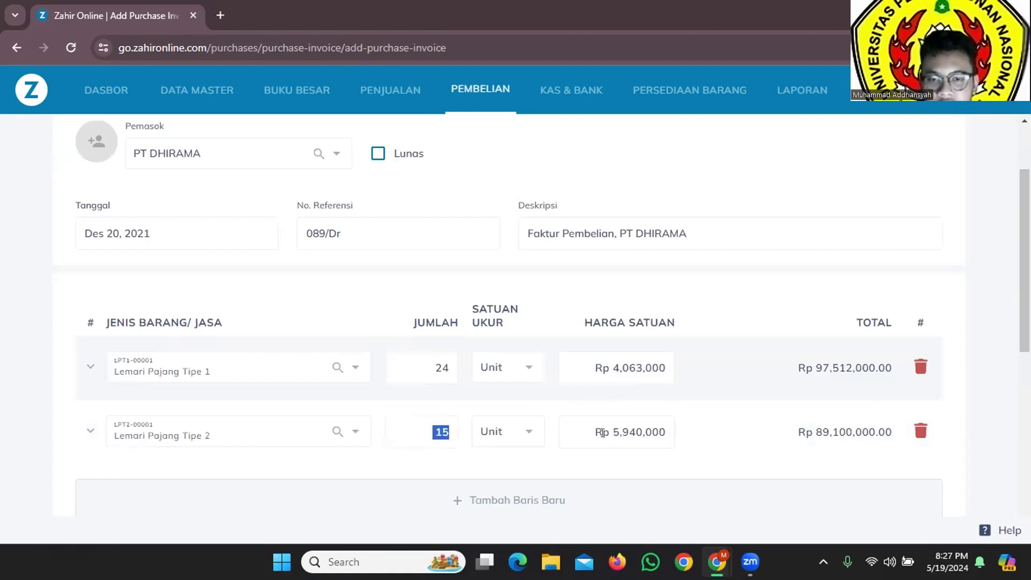
Step: Check the PDF price for Lemari Pajang Tipe 2 and set its unit price to Rp 5,942,500
{"action": "key", "text": "alt+Tab"}
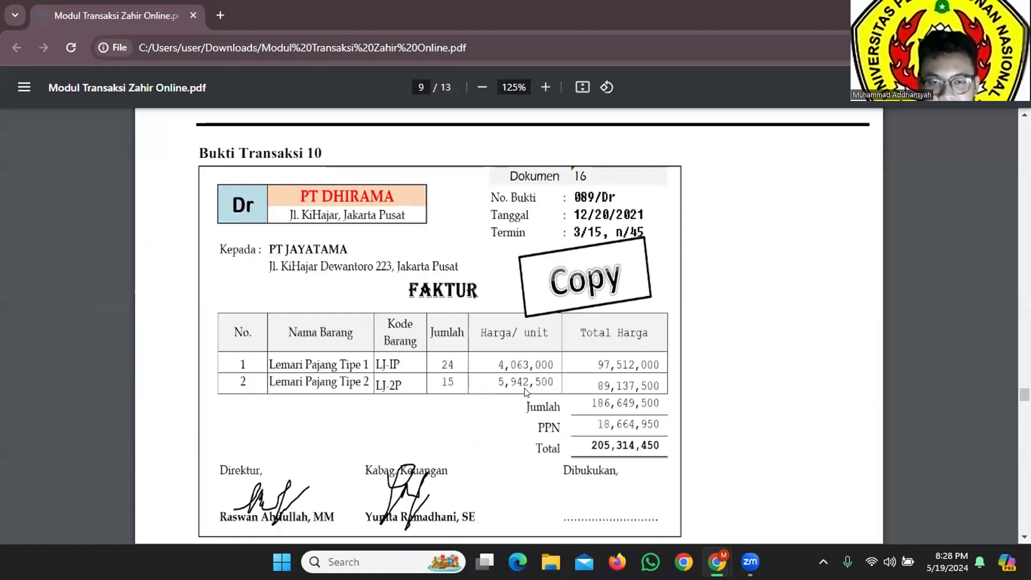
{"action": "key", "text": "alt+Tab"}
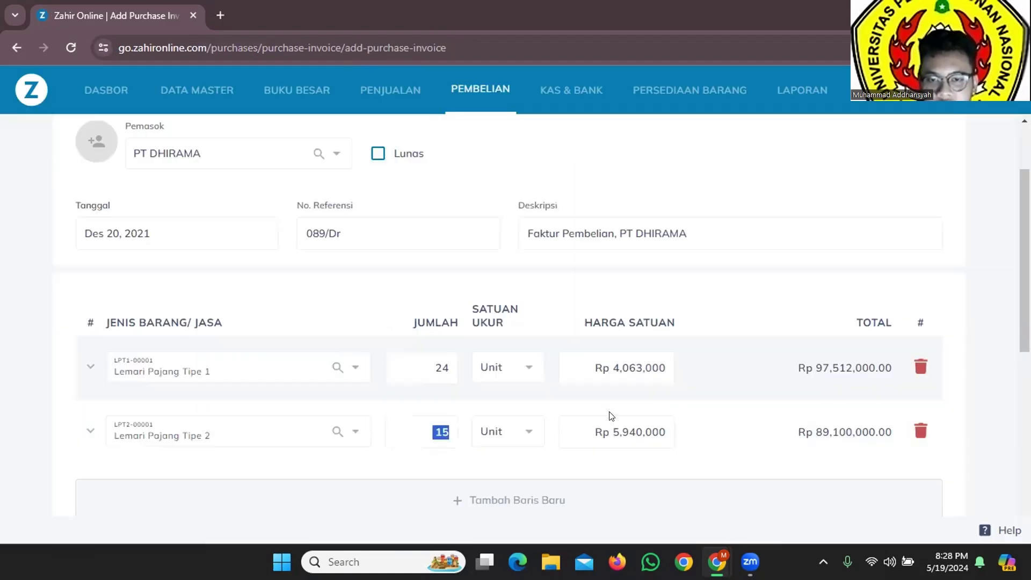
{"action": "left_click", "coordinate": [632, 431]}
{"action": "left_click", "coordinate": [637, 432]}
{"action": "left_click_drag", "start_coordinate": [637, 432], "coordinate": [650, 431]}
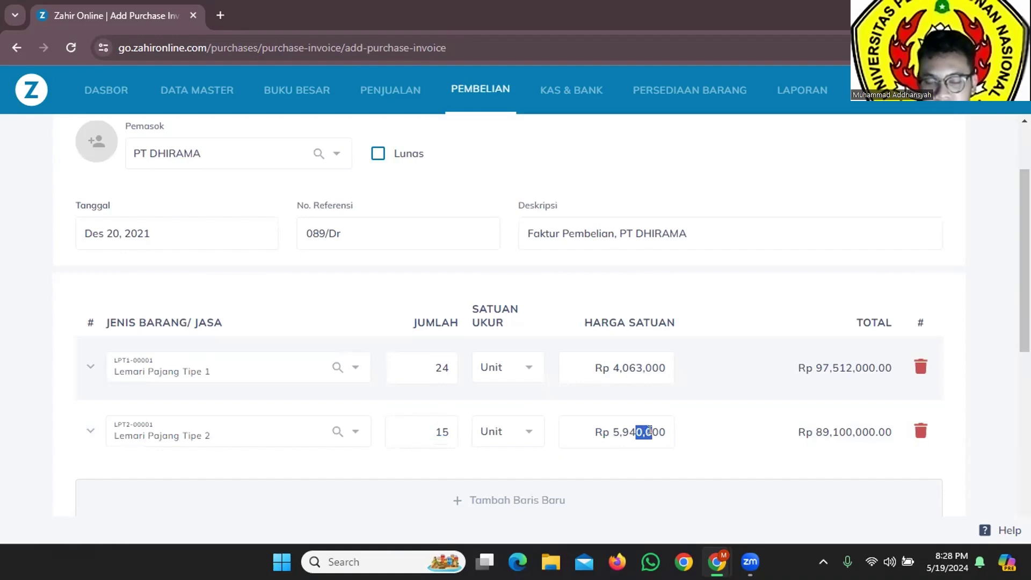
{"action": "type", "text": "25"}
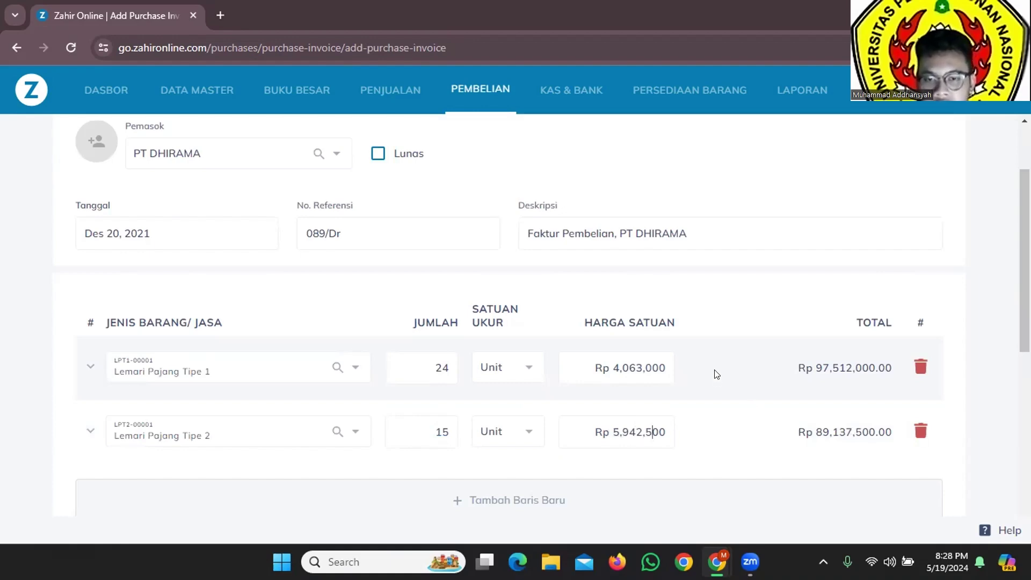
Step: Turn on Pilihan Lainnya for the PT DHIRAMA purchase invoice and expand the Termin Pembayaran details to review the payment terms
{"action": "key", "text": "alt+Tab"}
{"action": "key", "text": "alt+Tab"}
{"action": "scroll", "coordinate": [688, 369], "scroll_direction": "down", "scroll_amount": 5}
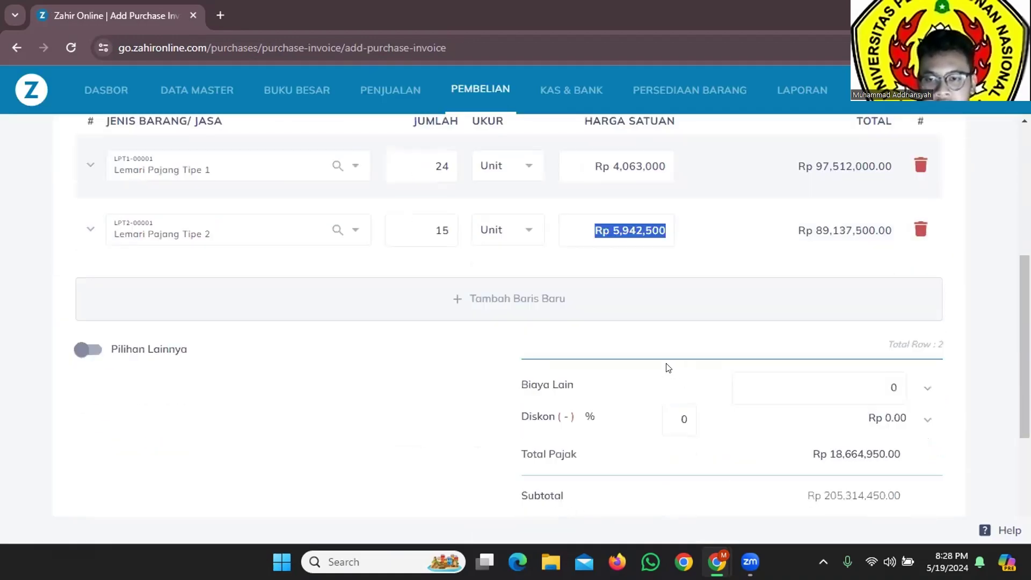
{"action": "scroll", "coordinate": [464, 342], "scroll_direction": "up", "scroll_amount": 1}
{"action": "left_click", "coordinate": [75, 355]}
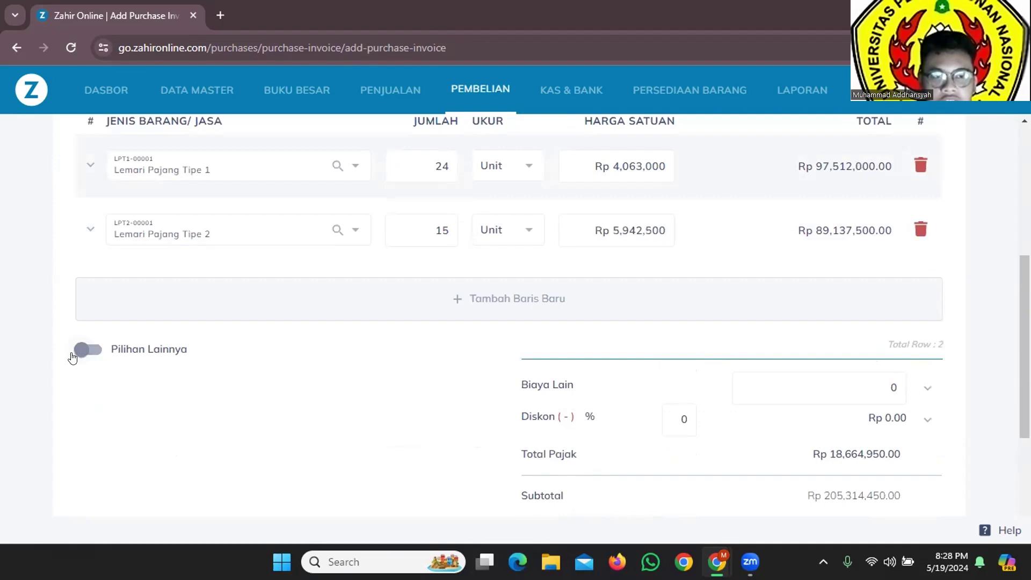
{"action": "scroll", "coordinate": [405, 371], "scroll_direction": "down", "scroll_amount": 2}
{"action": "scroll", "coordinate": [405, 371], "scroll_direction": "down", "scroll_amount": 2}
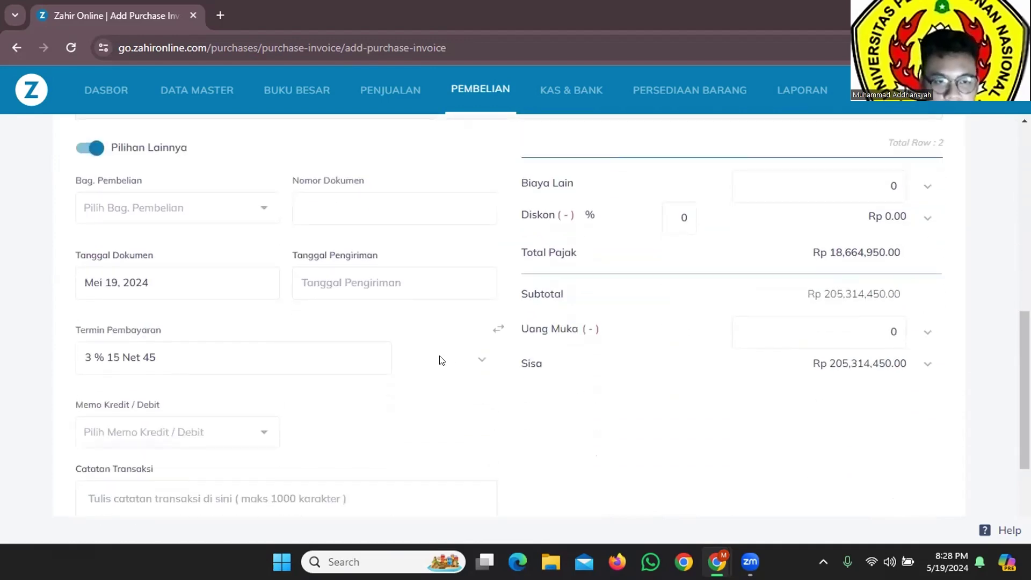
{"action": "left_click", "coordinate": [480, 360]}
{"action": "scroll", "coordinate": [454, 358], "scroll_direction": "down", "scroll_amount": 2}
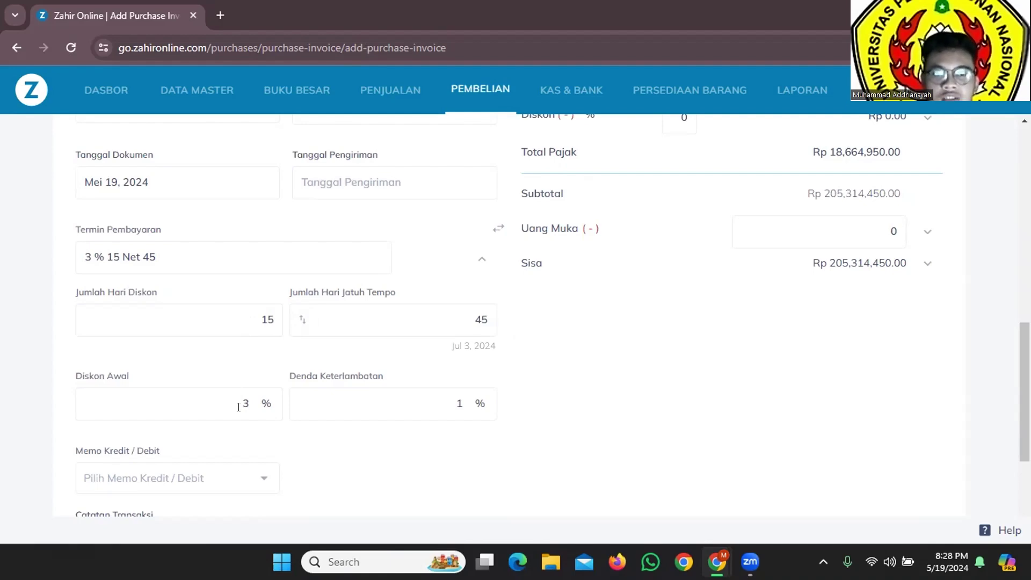
{"action": "scroll", "coordinate": [585, 396], "scroll_direction": "up", "scroll_amount": 2}
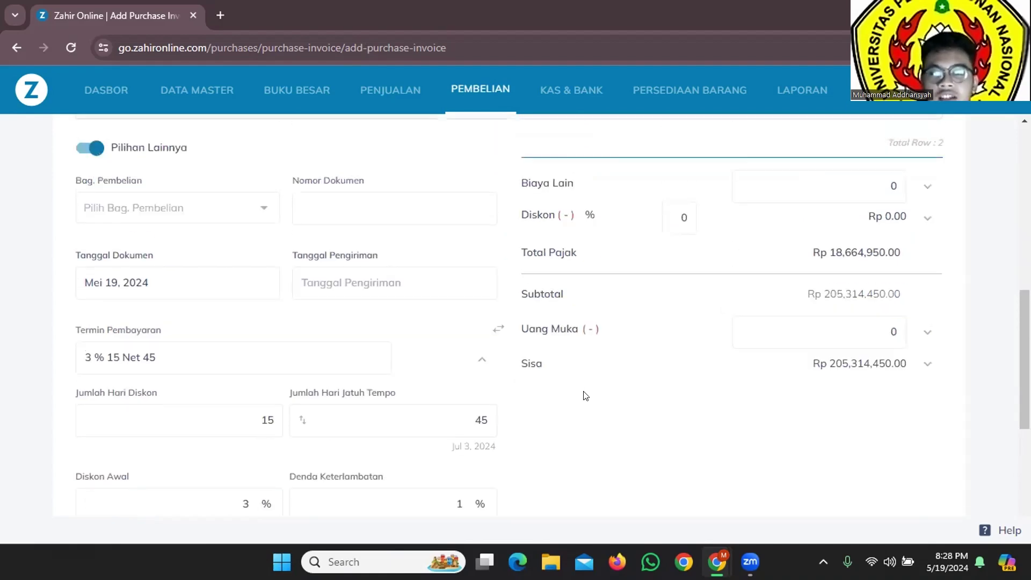
{"action": "scroll", "coordinate": [693, 405], "scroll_direction": "up", "scroll_amount": 2}
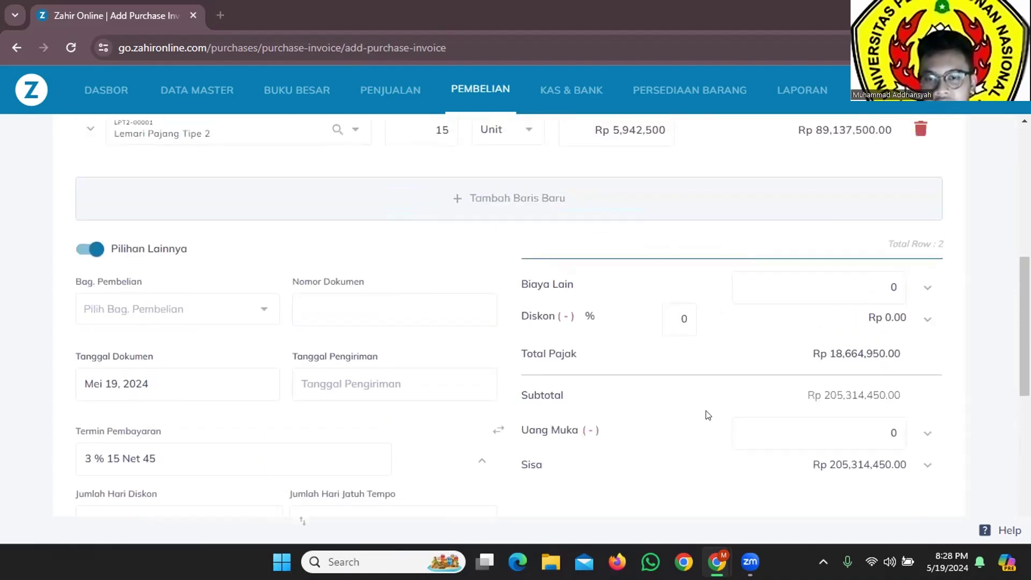
Step: Check the purchase invoice against Bukti Transaksi 10 in the PDF module and save it, dismissing the notification
{"action": "key", "text": "alt+Tab"}
{"action": "scroll", "coordinate": [693, 397], "scroll_direction": "down", "scroll_amount": 1}
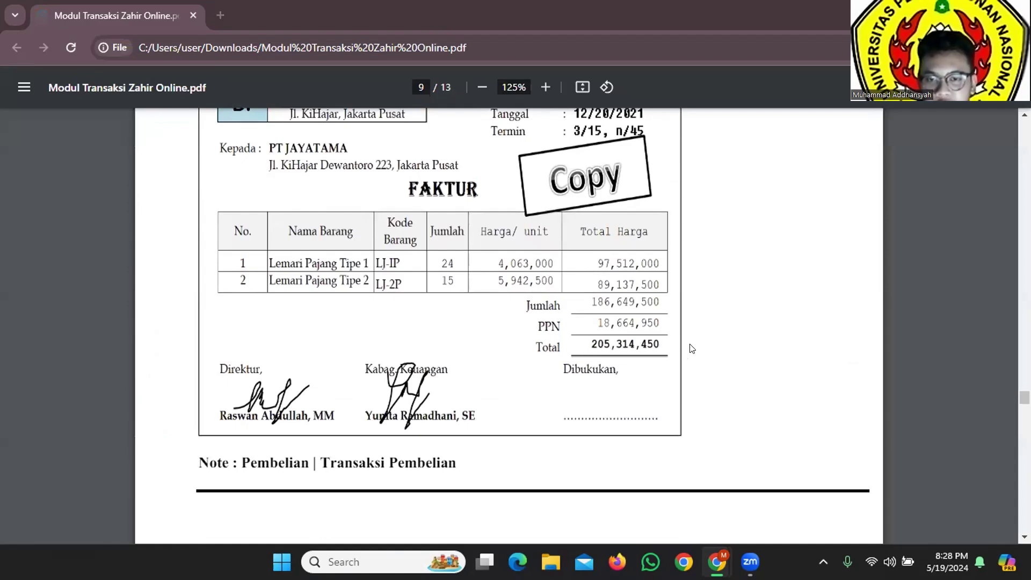
{"action": "key", "text": "alt+Tab"}
{"action": "scroll", "coordinate": [630, 408], "scroll_direction": "up", "scroll_amount": 7}
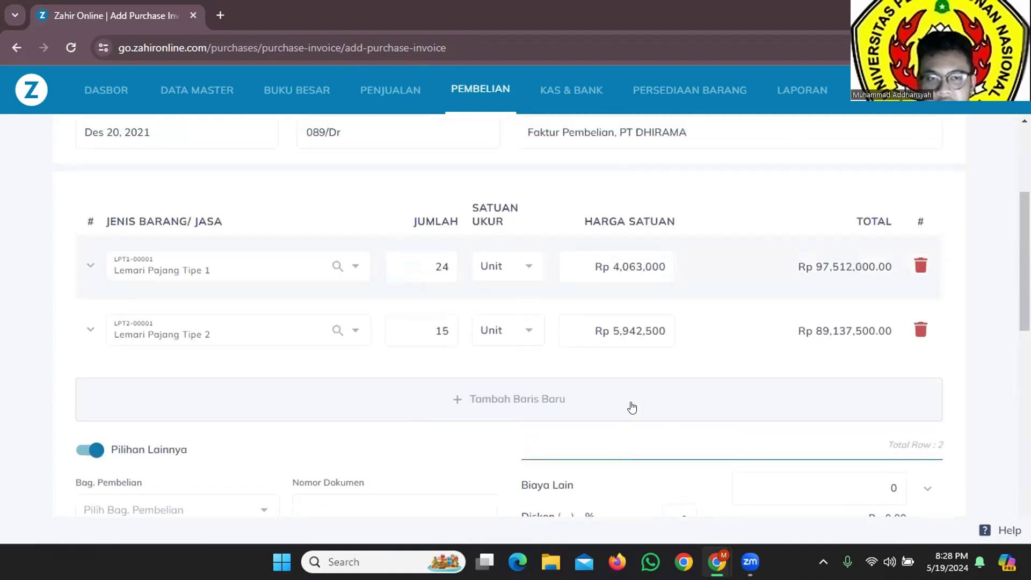
{"action": "key", "text": "alt+Tab"}
{"action": "scroll", "coordinate": [580, 333], "scroll_direction": "up", "scroll_amount": 1}
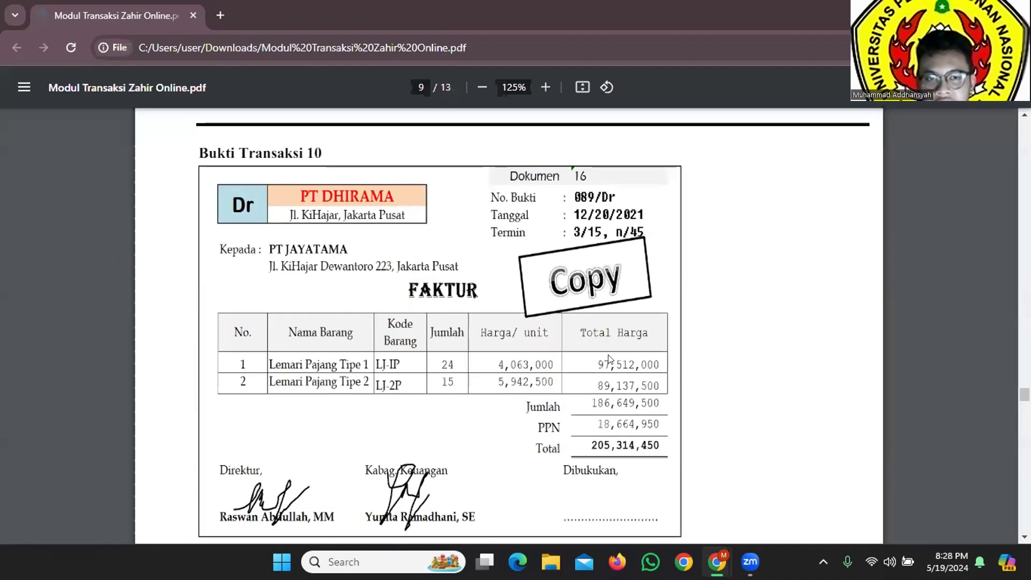
{"action": "key", "text": "alt+Tab"}
{"action": "scroll", "coordinate": [810, 418], "scroll_direction": "down", "scroll_amount": 8}
{"action": "scroll", "coordinate": [884, 493], "scroll_direction": "down", "scroll_amount": 2}
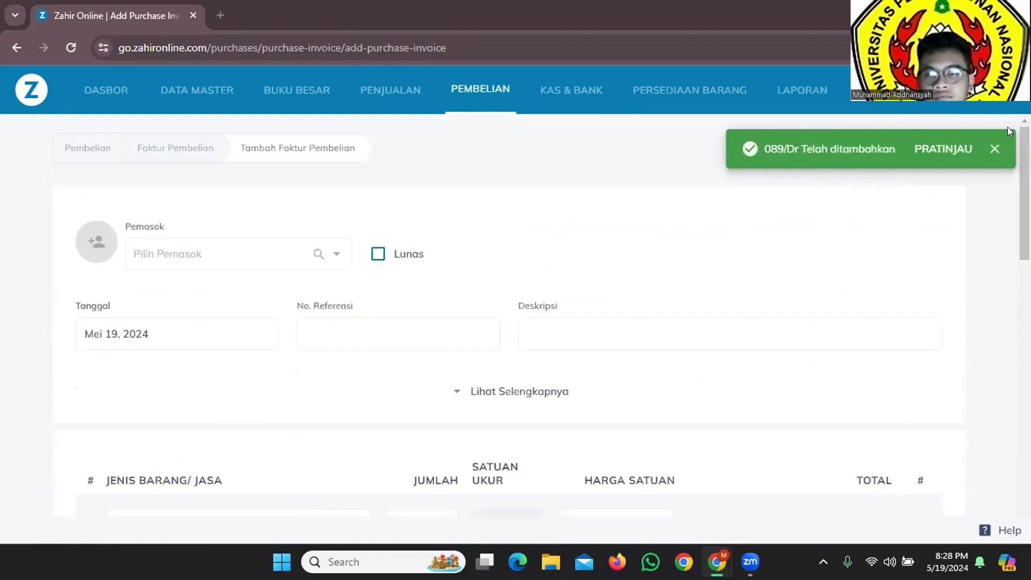
{"action": "left_click", "coordinate": [995, 150]}
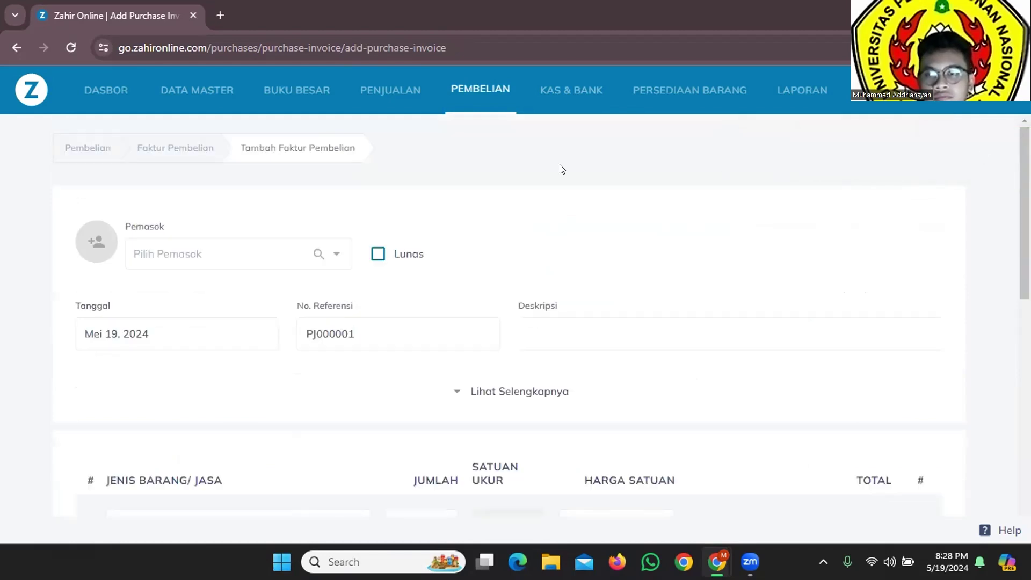
Step: Switch to the PDF module and read the invoice and note under Bukti Transaksi 11
{"action": "key", "text": "alt+Tab"}
{"action": "scroll", "coordinate": [598, 322], "scroll_direction": "down", "scroll_amount": 8}
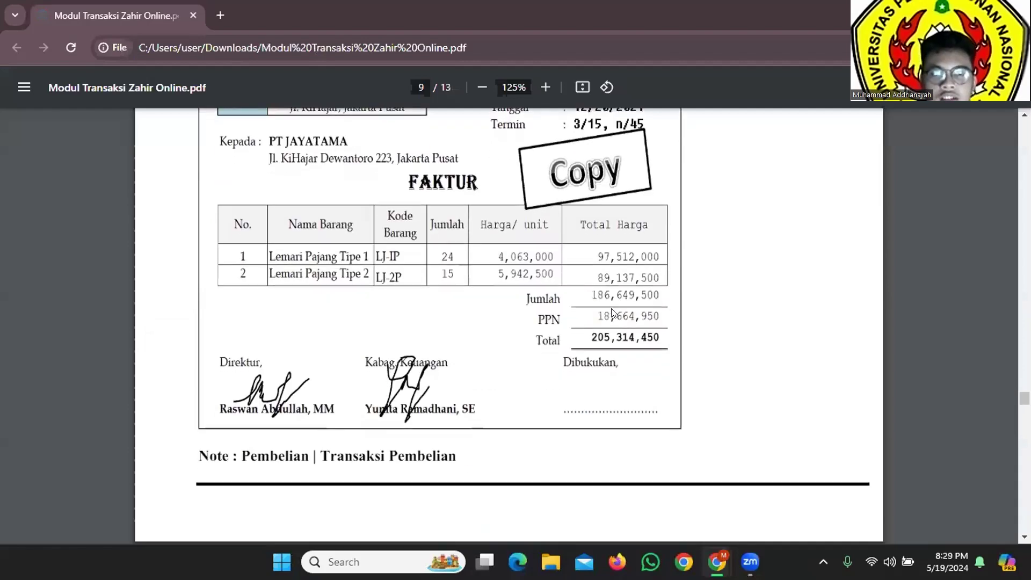
{"action": "scroll", "coordinate": [598, 322], "scroll_direction": "down", "scroll_amount": 4}
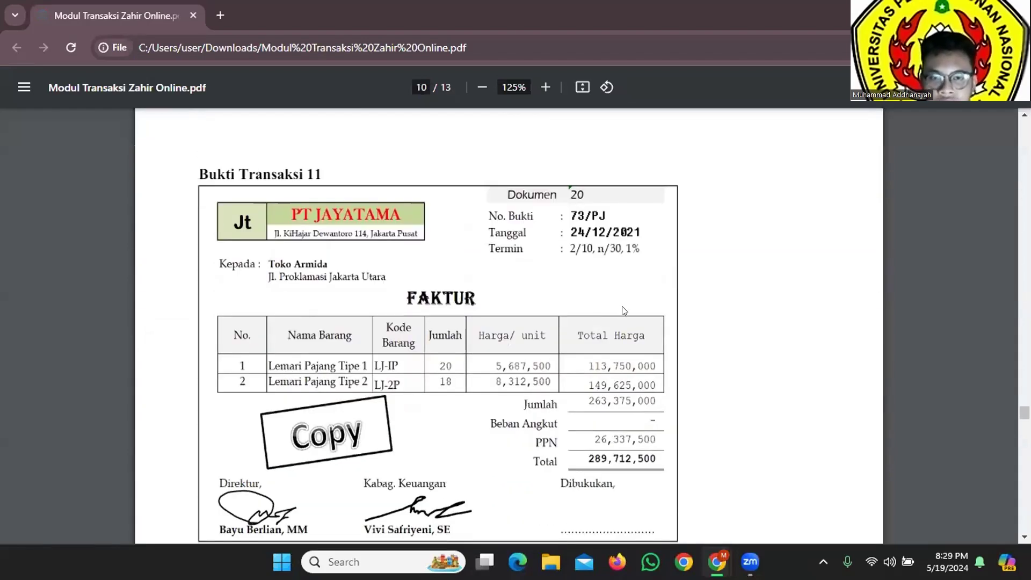
{"action": "scroll", "coordinate": [646, 294], "scroll_direction": "down", "scroll_amount": 2}
{"action": "scroll", "coordinate": [645, 294], "scroll_direction": "down", "scroll_amount": 1}
{"action": "scroll", "coordinate": [648, 295], "scroll_direction": "up", "scroll_amount": 1}
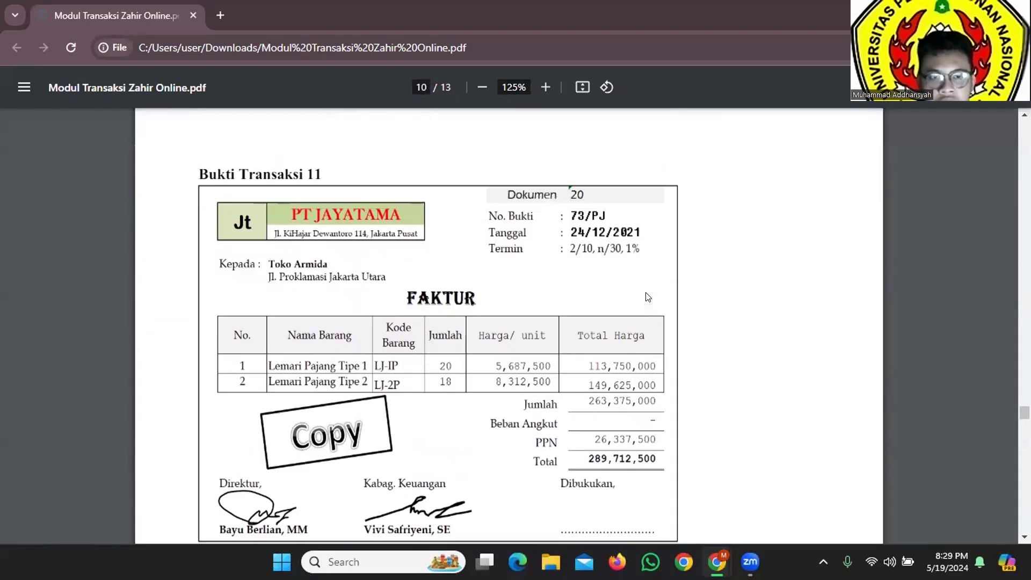
{"action": "scroll", "coordinate": [647, 295], "scroll_direction": "down", "scroll_amount": 1}
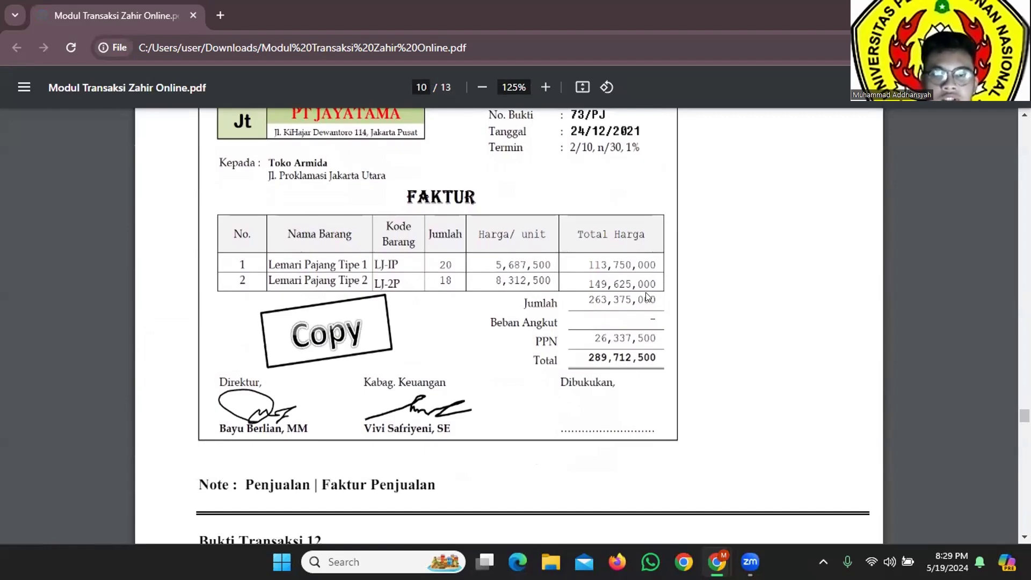
Step: Return to Zahir Online and start a new sales invoice under Faktur Penjualan
{"action": "key", "text": "alt+Tab"}
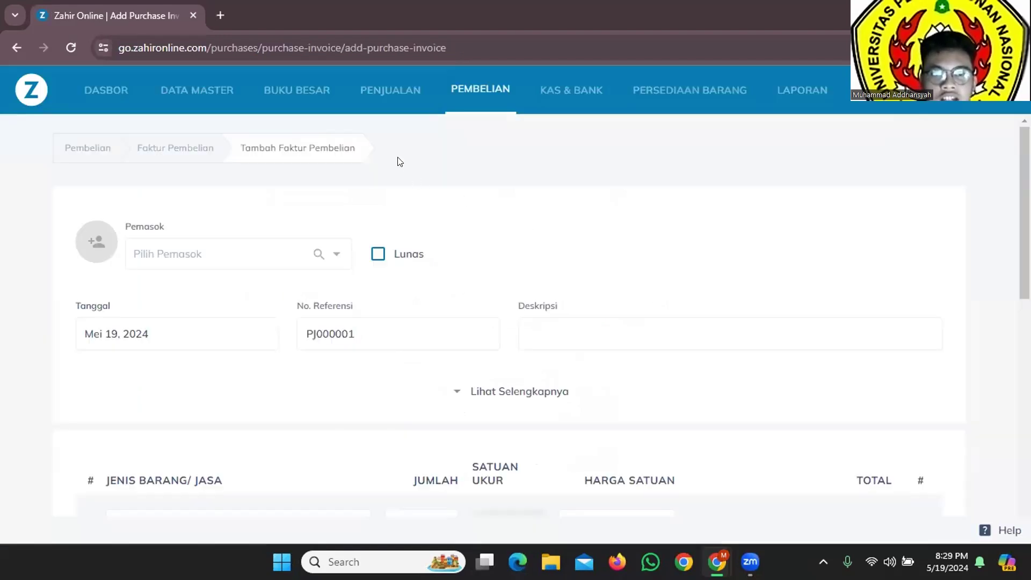
{"action": "left_click", "coordinate": [77, 149]}
{"action": "left_click", "coordinate": [389, 95]}
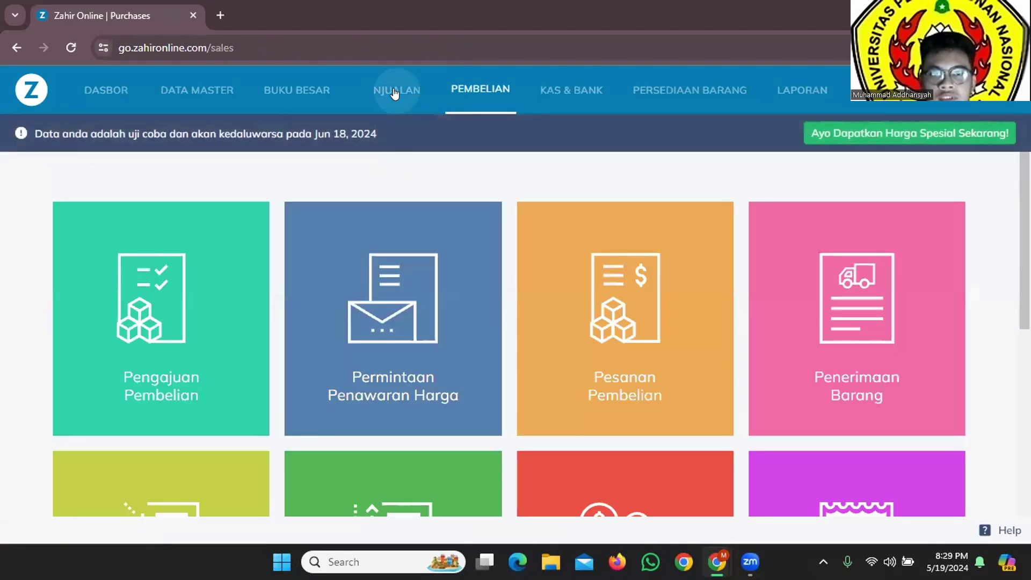
{"action": "key", "text": "alt+Tab"}
{"action": "key", "text": "alt+Tab"}
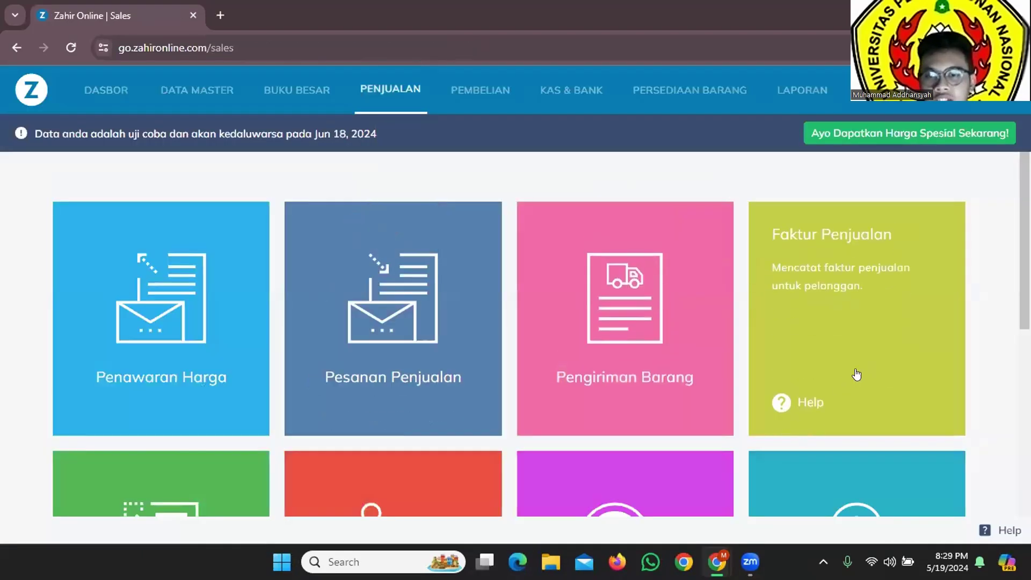
{"action": "left_click", "coordinate": [855, 373]}
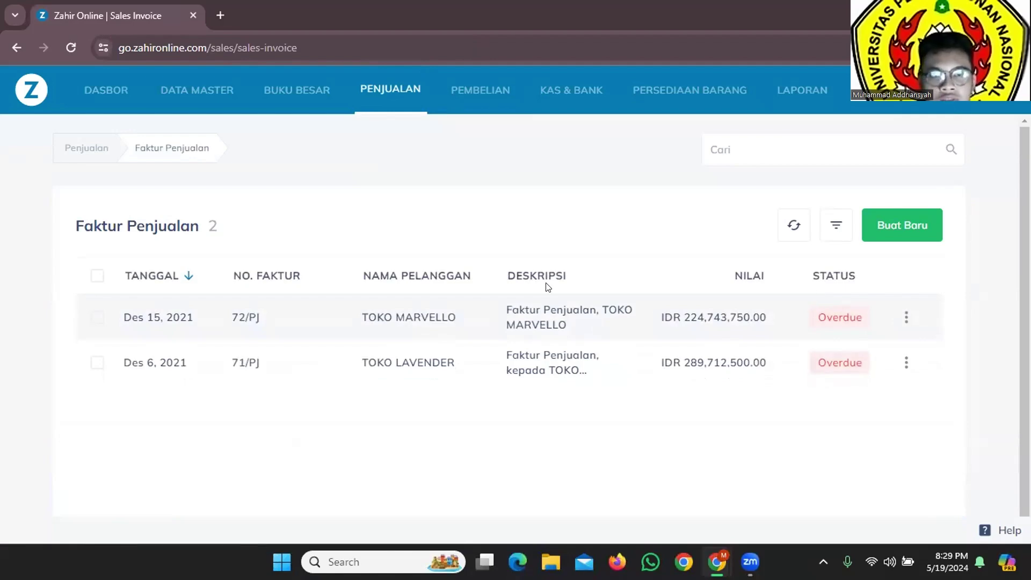
{"action": "key", "text": "alt+Tab"}
{"action": "key", "text": "alt+Tab"}
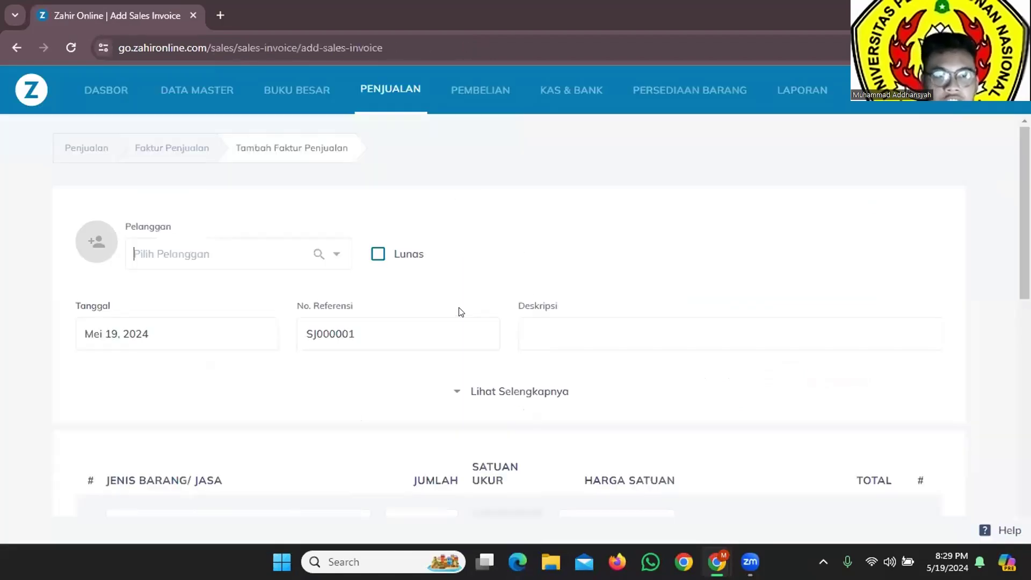
Step: Choose TOKO ARMIDA as the customer of the new sales invoice
{"action": "left_click", "coordinate": [333, 259]}
{"action": "scroll", "coordinate": [280, 317], "scroll_direction": "down", "scroll_amount": 3}
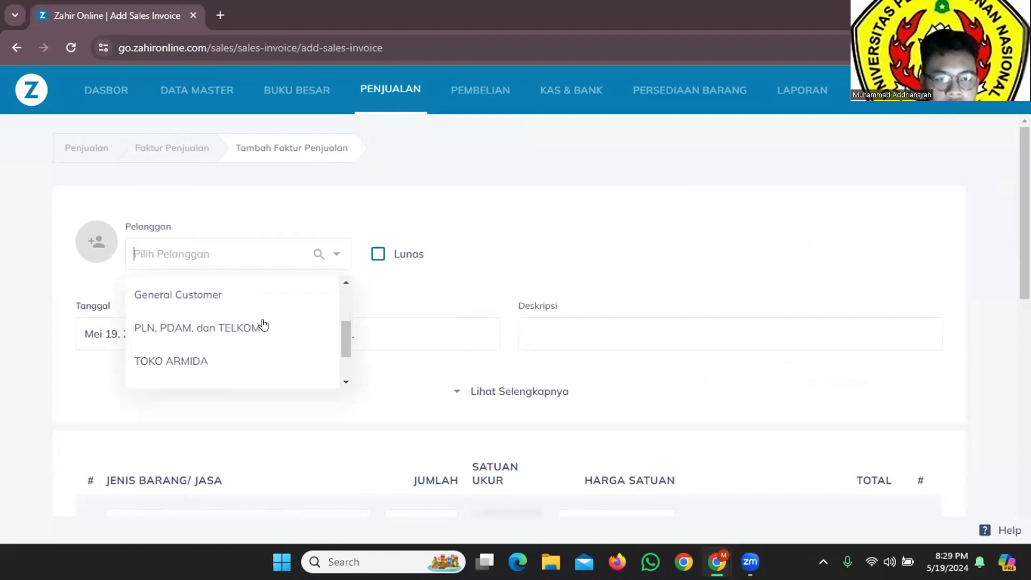
{"action": "left_click", "coordinate": [247, 361]}
Step: Set the sales invoice date to December 24, 2021, as given in Bukti Transaksi 11
{"action": "key", "text": "alt+Tab"}
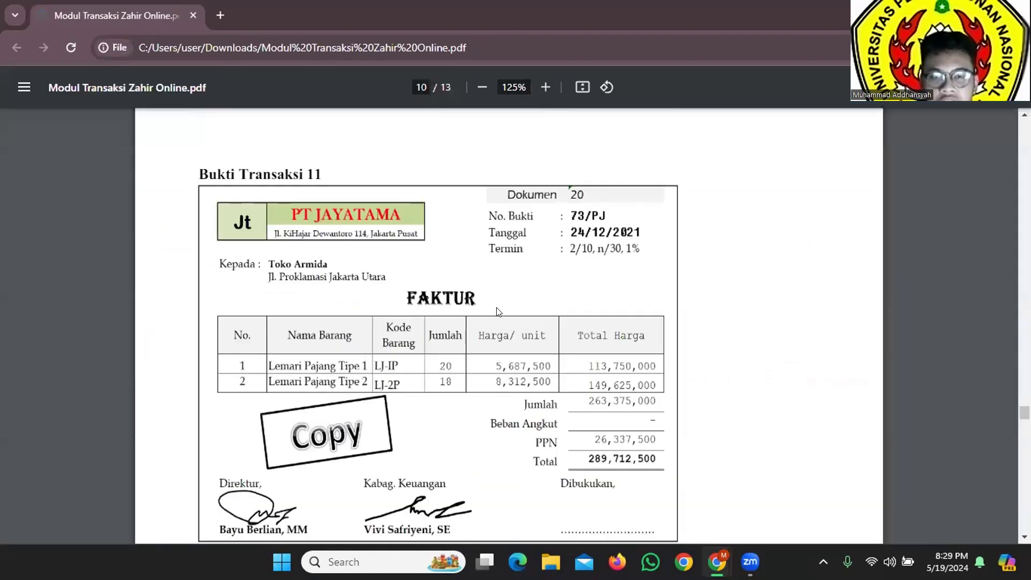
{"action": "key", "text": "alt+Tab"}
{"action": "left_click", "coordinate": [189, 333]}
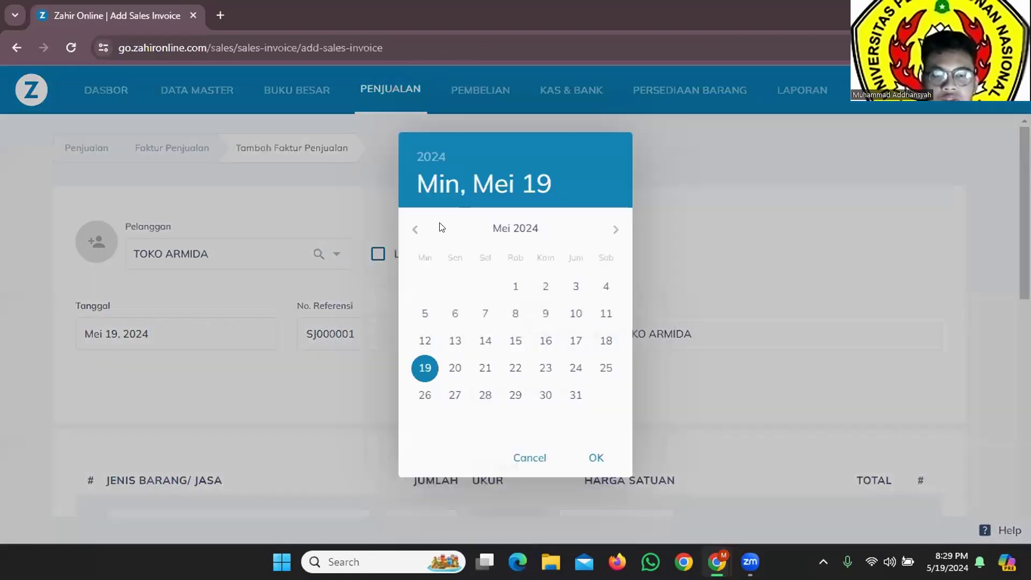
{"action": "left_click", "coordinate": [431, 156]}
{"action": "left_click", "coordinate": [509, 224]}
{"action": "left_click", "coordinate": [615, 230]}
{"action": "left_click", "coordinate": [615, 229]}
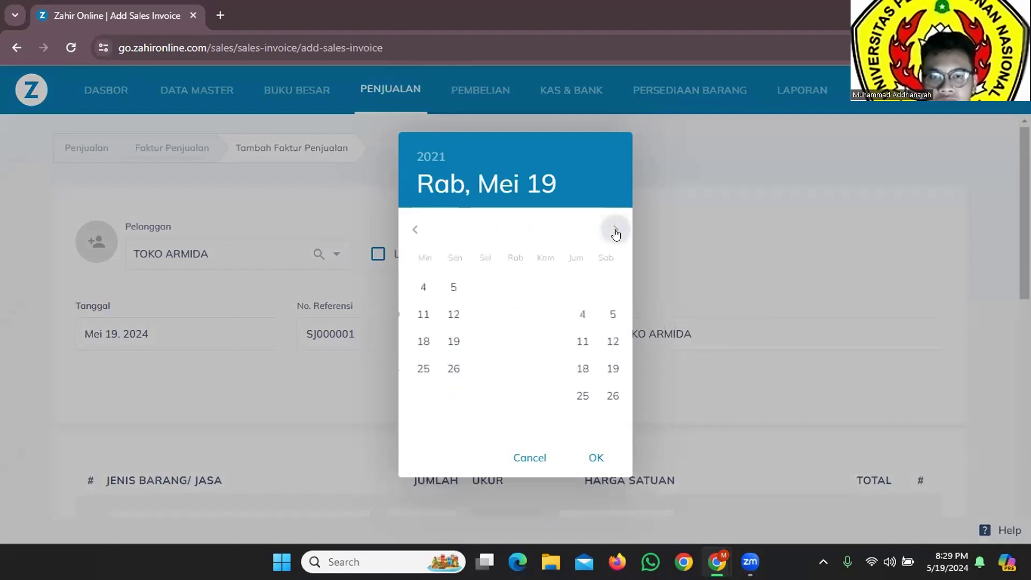
{"action": "left_click", "coordinate": [615, 229]}
{"action": "left_click", "coordinate": [616, 229]}
{"action": "left_click", "coordinate": [615, 230]}
{"action": "left_click", "coordinate": [615, 229]}
{"action": "left_click", "coordinate": [616, 229]}
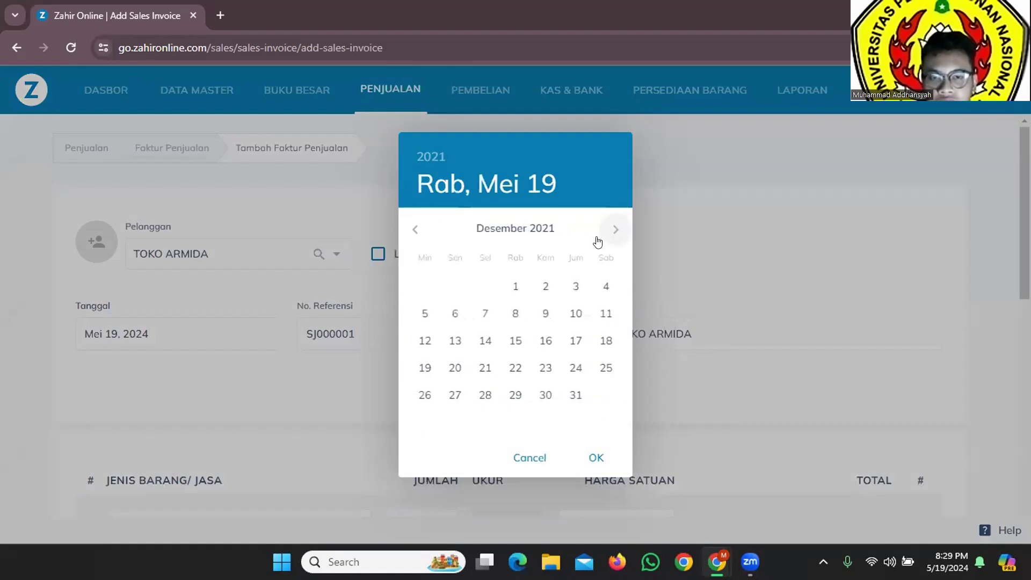
{"action": "left_click", "coordinate": [570, 368]}
Step: Enter 73/PJ from the PDF invoice as the sales invoice's reference number
{"action": "key", "text": "alt+Tab"}
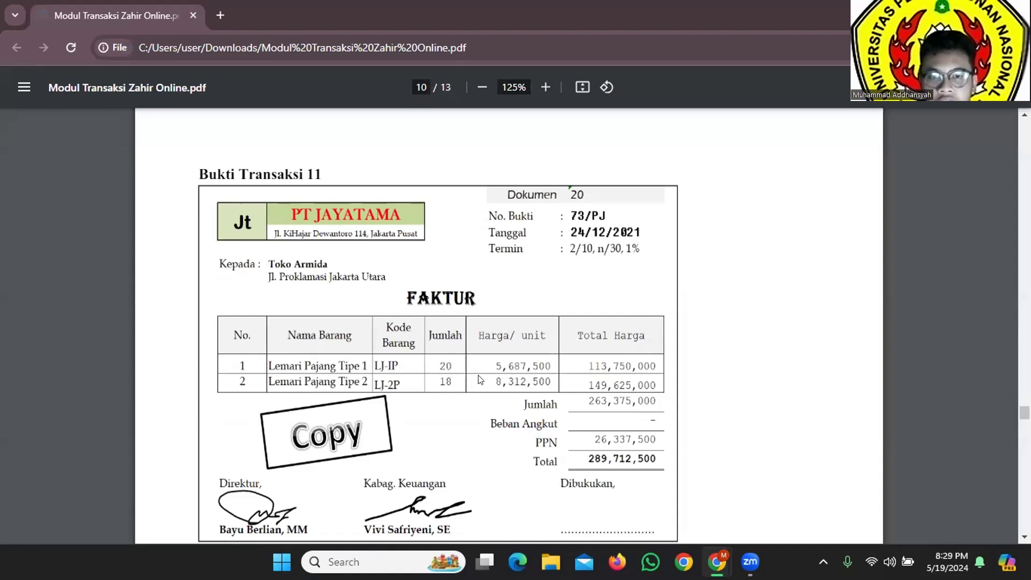
{"action": "key", "text": "alt+Tab"}
{"action": "key", "text": "Tab"}
{"action": "type", "text": "73"}
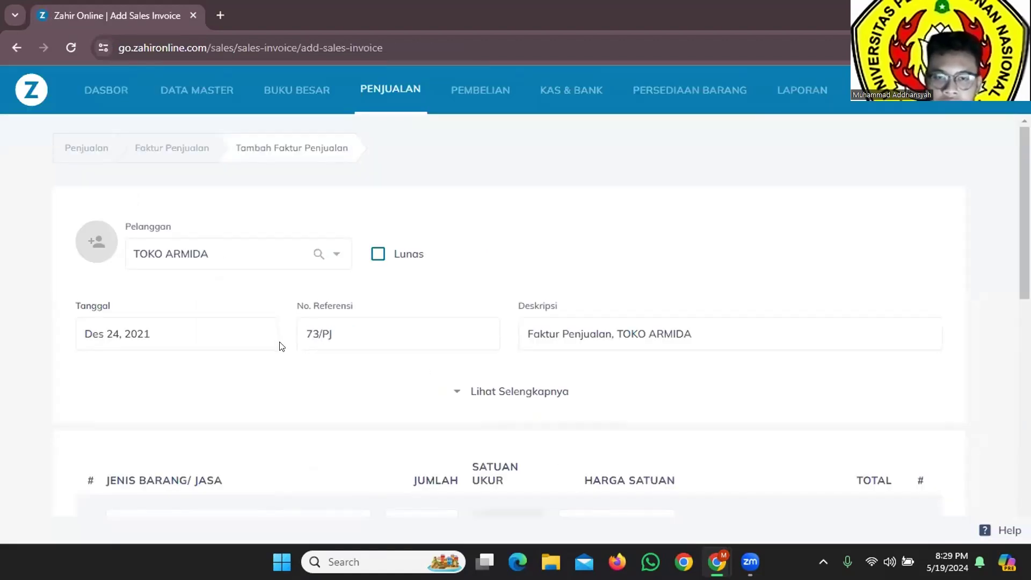
Step: Select Lemari Pajang Tipe 1 as the product on the first line of the sales invoice, following the PDF invoice
{"action": "key", "text": "alt+Tab"}
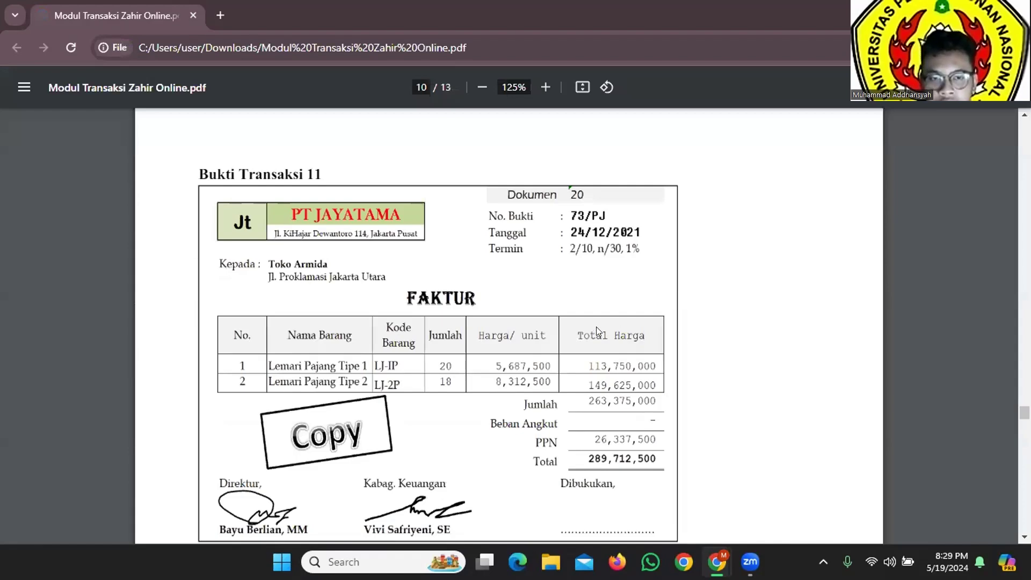
{"action": "key", "text": "alt+Tab"}
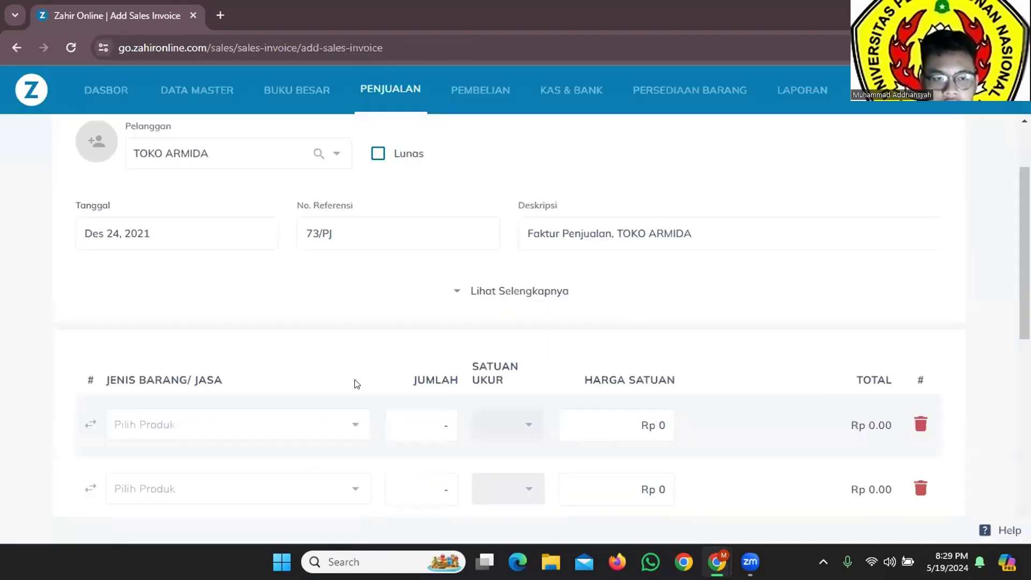
{"action": "scroll", "coordinate": [333, 385], "scroll_direction": "down", "scroll_amount": 4}
{"action": "left_click", "coordinate": [352, 321]}
{"action": "key", "text": "alt+Tab"}
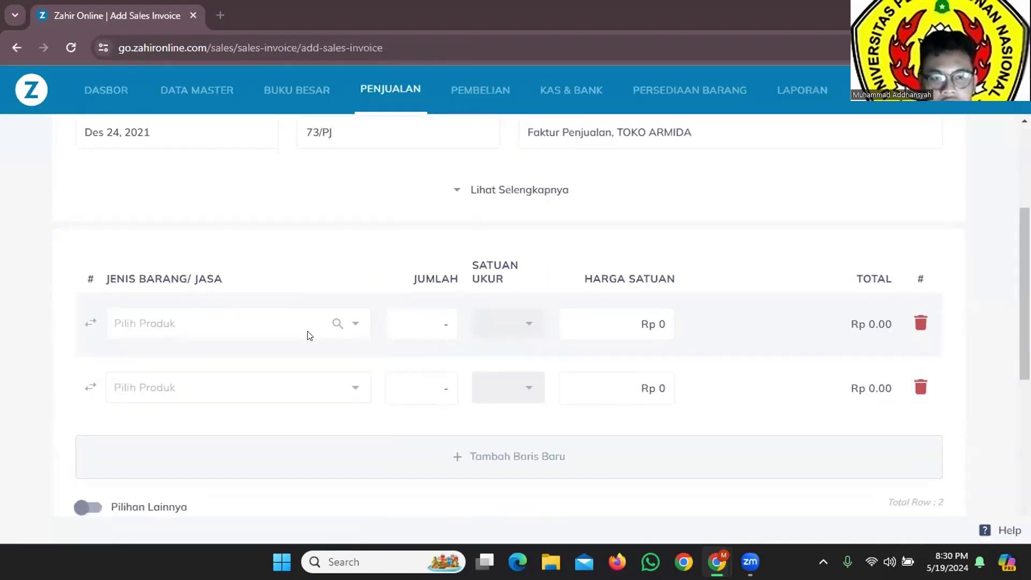
{"action": "key", "text": "alt+Tab"}
{"action": "left_click", "coordinate": [294, 333]}
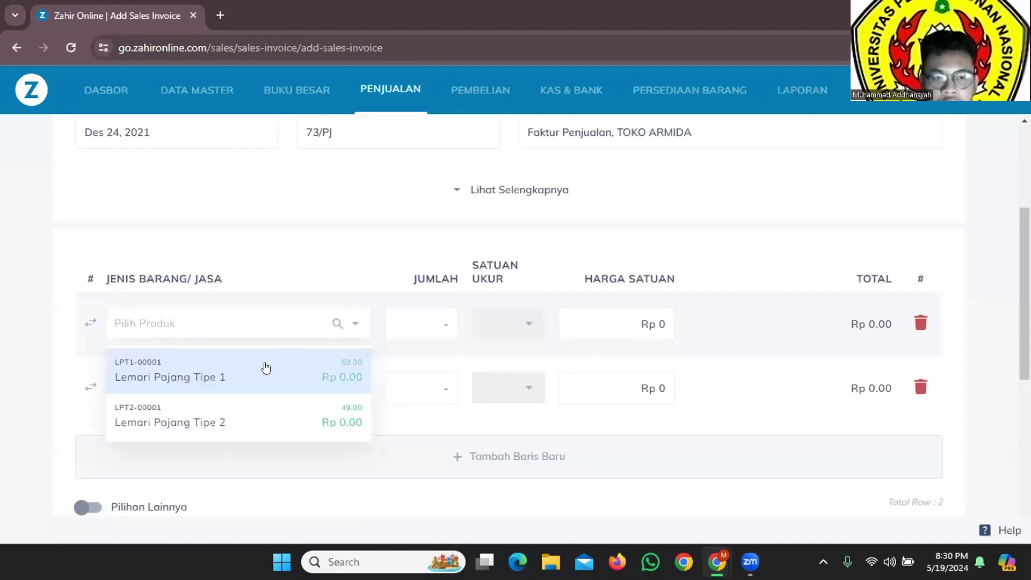
{"action": "left_click", "coordinate": [265, 366]}
Step: Set the quantity of Lemari Pajang Tipe 1 to 20 and look up its unit price in the PDF invoice
{"action": "key", "text": "alt+Tab"}
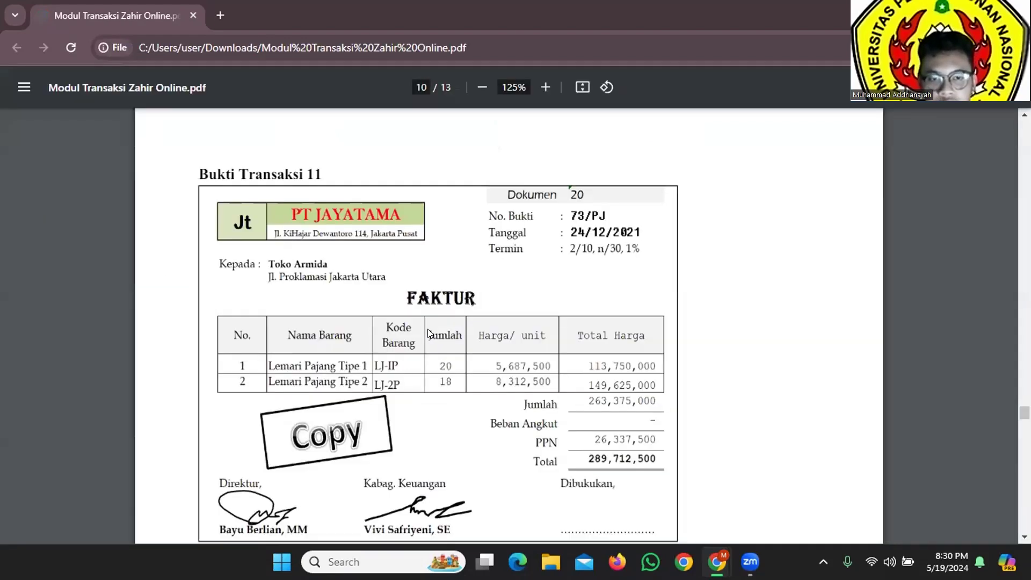
{"action": "key", "text": "alt+Tab"}
{"action": "double_click", "coordinate": [444, 323]}
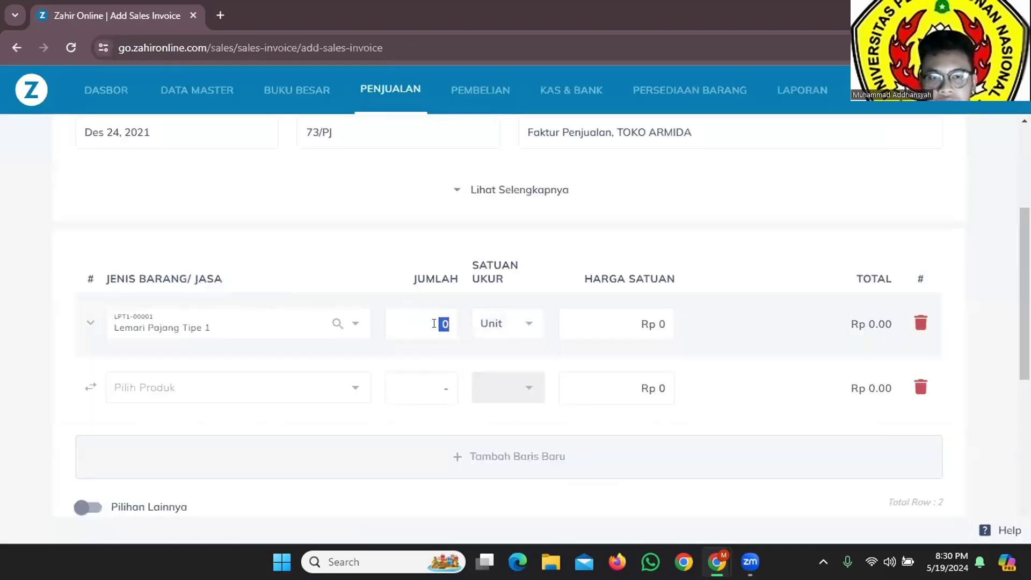
{"action": "left_click", "coordinate": [434, 323]}
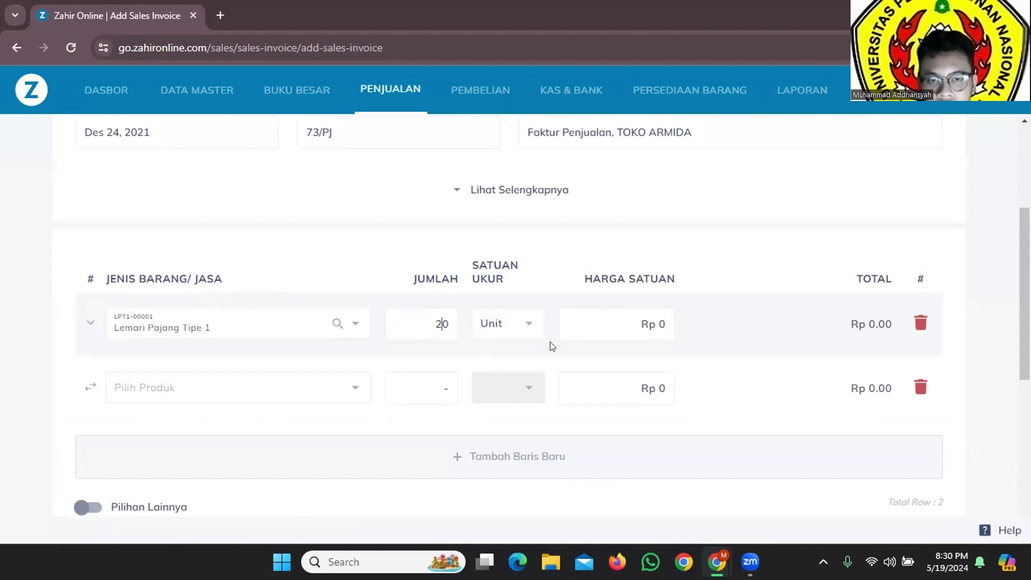
{"action": "key", "text": "alt+Tab"}
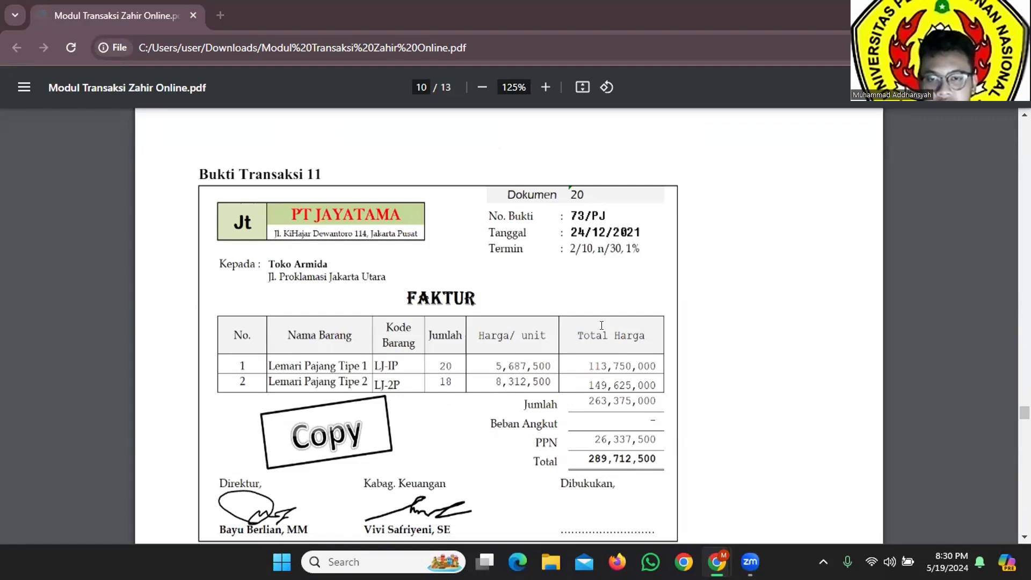
Step: Set the unit price of Lemari Pajang Tipe 1 to Rp 5,687,500 in the sales invoice
{"action": "key", "text": "alt+Tab"}
{"action": "left_click", "coordinate": [604, 325]}
{"action": "type", "text": "5,687,500"}
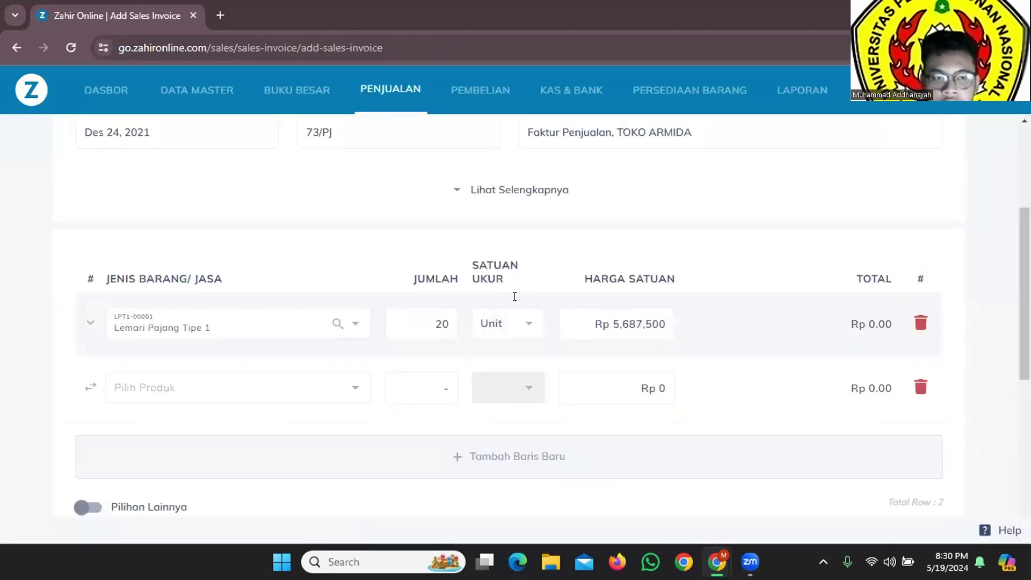
Step: Add Lemari Pajang Tipe 2 as the sales invoice's second line with quantity 18, following Bukti Transaksi 11
{"action": "left_click", "coordinate": [300, 387]}
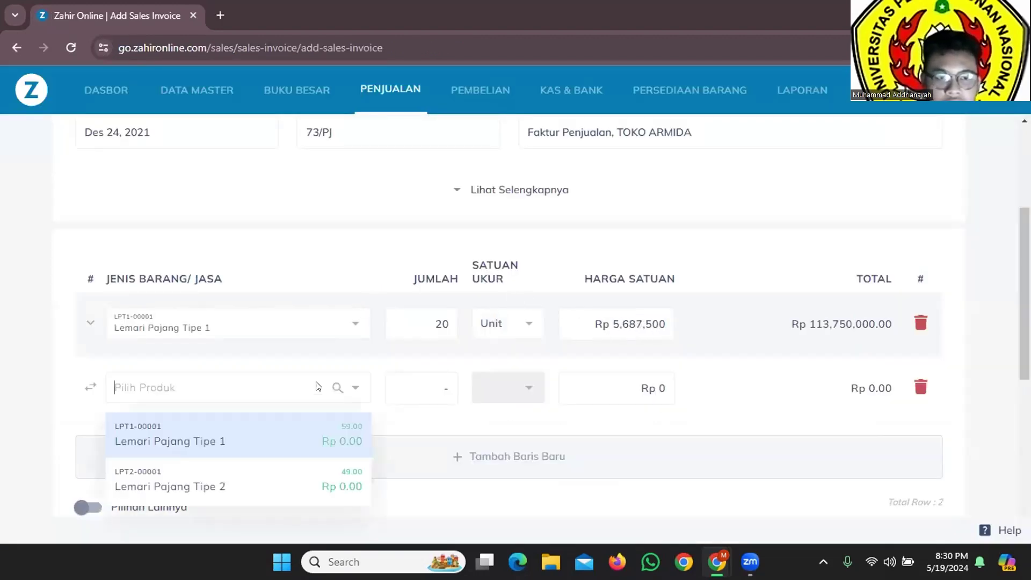
{"action": "left_click", "coordinate": [215, 479]}
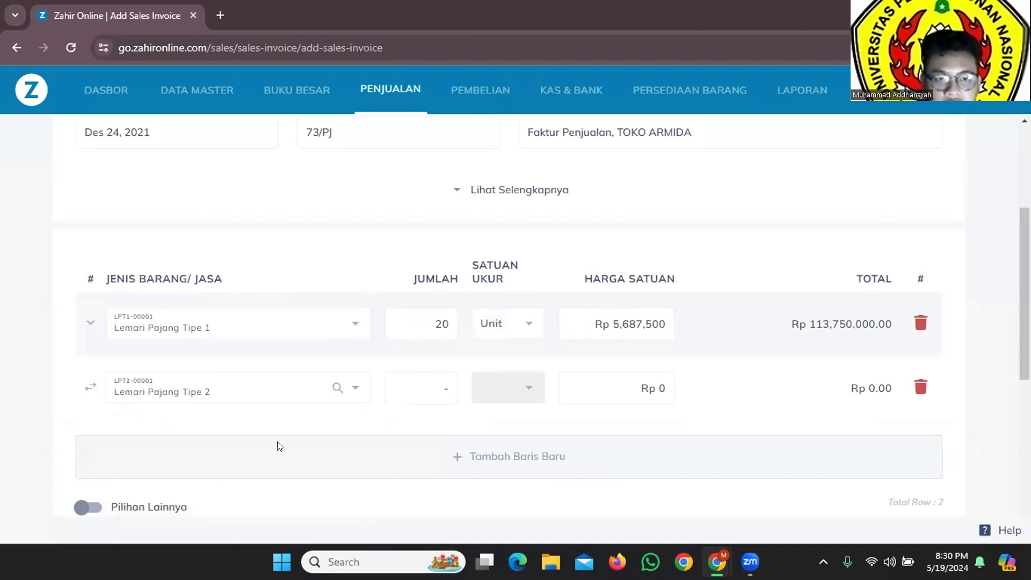
{"action": "key", "text": "alt+Tab"}
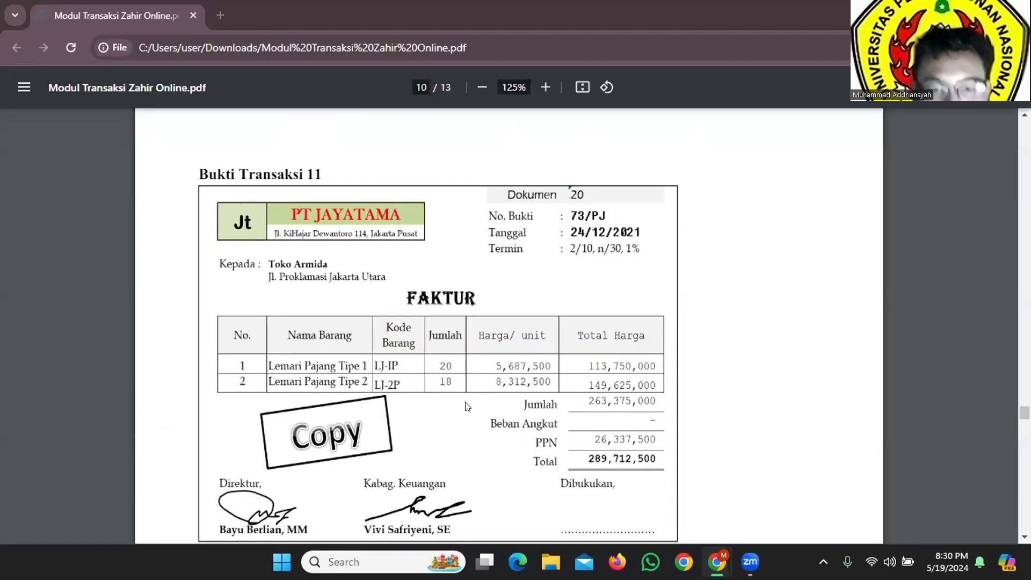
{"action": "key", "text": "alt+Tab"}
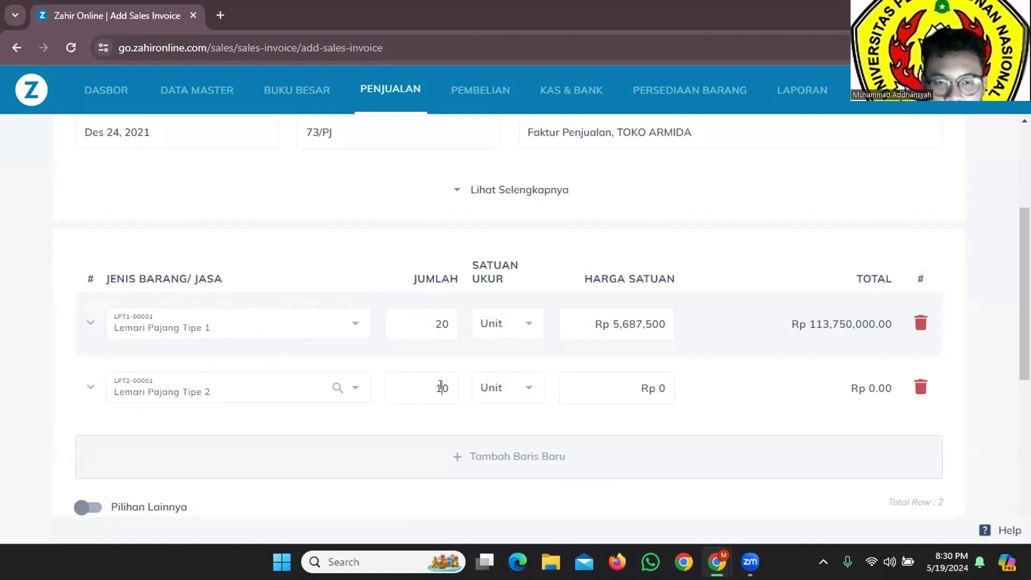
{"action": "key", "text": "BackSpace"}
{"action": "type", "text": "8"}
Step: Set the unit price of Lemari Pajang Tipe 2 to Rp 8,312,500, as given in the PDF invoice
{"action": "left_click", "coordinate": [639, 386]}
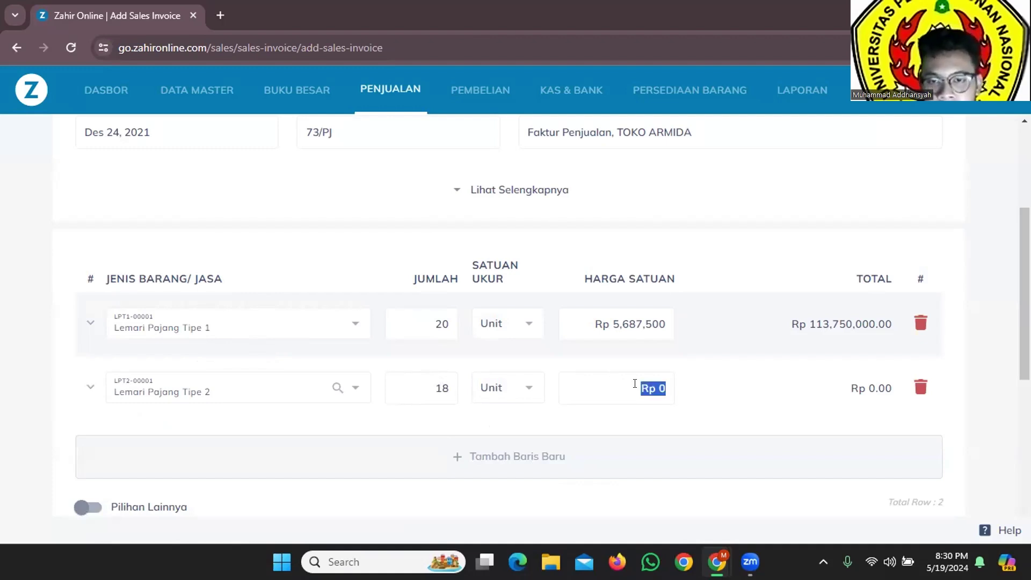
{"action": "key", "text": "alt+Tab"}
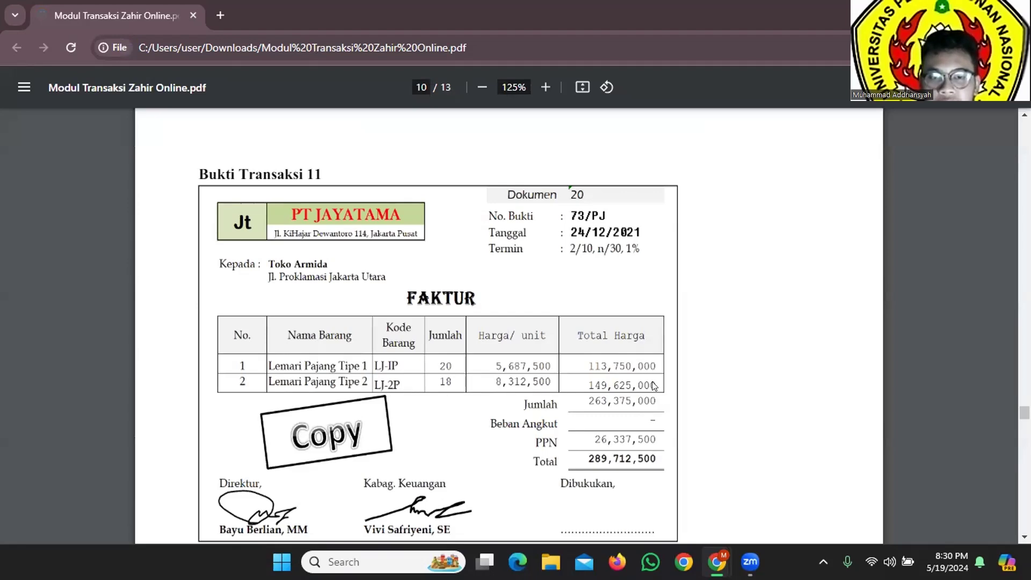
{"action": "key", "text": "alt+Tab"}
{"action": "type", "text": "8312500"}
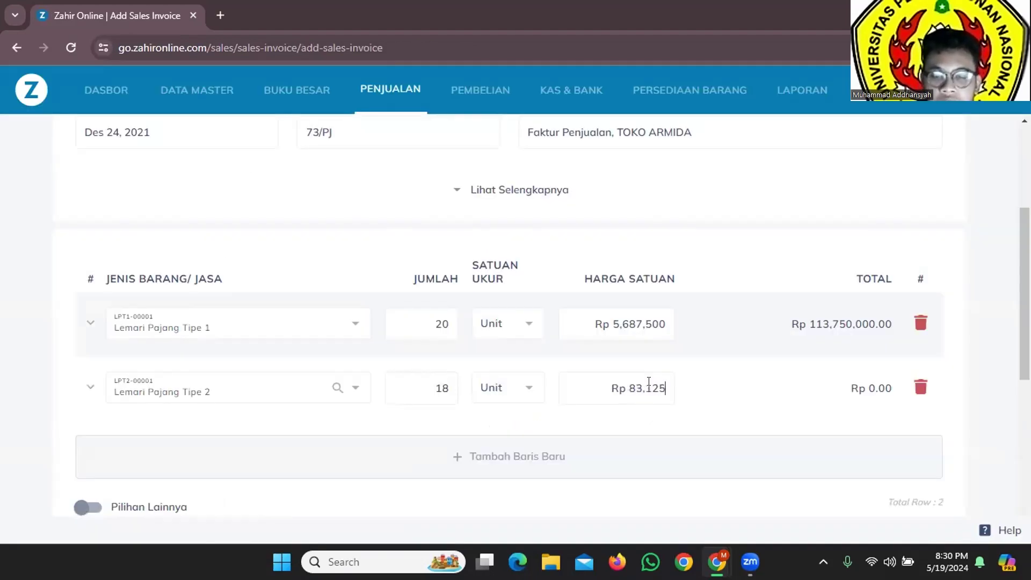
Step: Turn on the sales invoice's additional options (Pilihan Lainnya) and check its payment terms
{"action": "scroll", "coordinate": [652, 398], "scroll_direction": "down", "scroll_amount": 4}
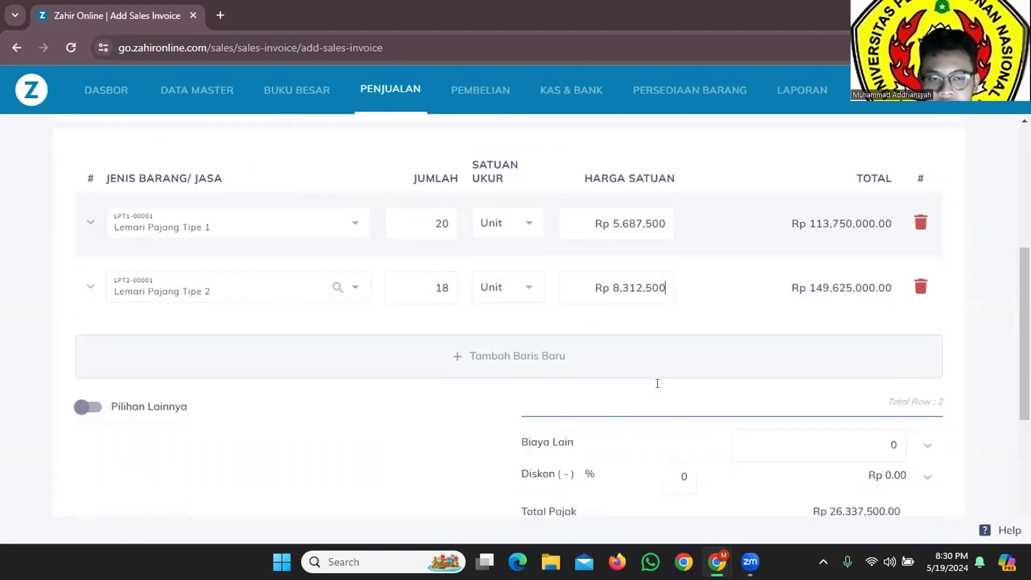
{"action": "left_click", "coordinate": [81, 305]}
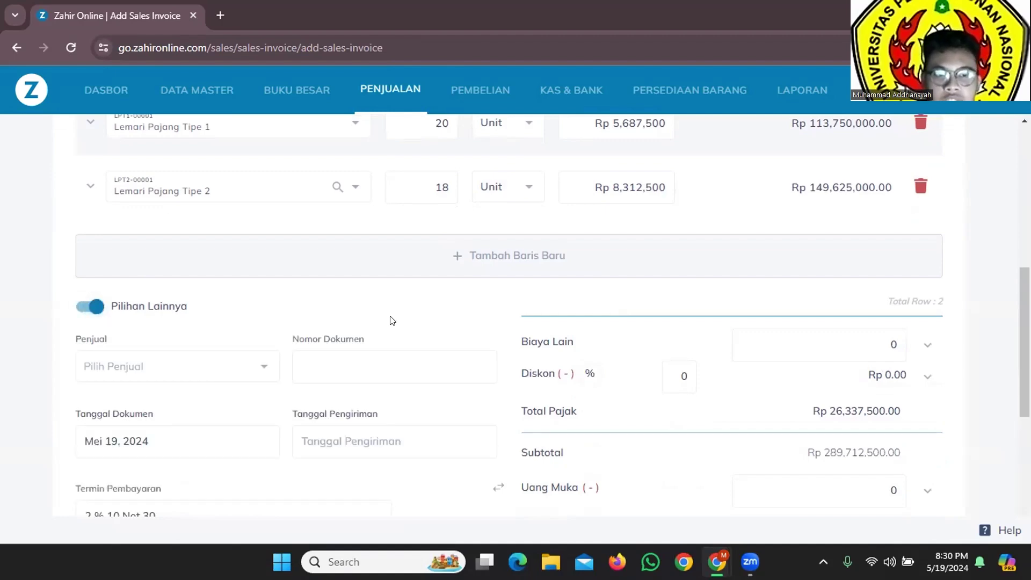
{"action": "scroll", "coordinate": [385, 322], "scroll_direction": "down", "scroll_amount": 4}
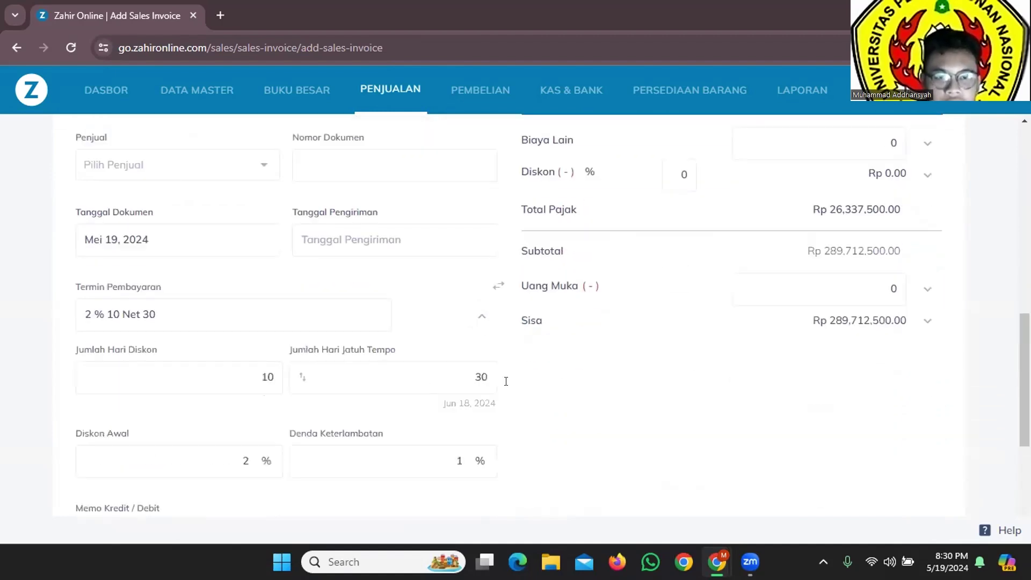
{"action": "scroll", "coordinate": [758, 371], "scroll_direction": "up", "scroll_amount": 2}
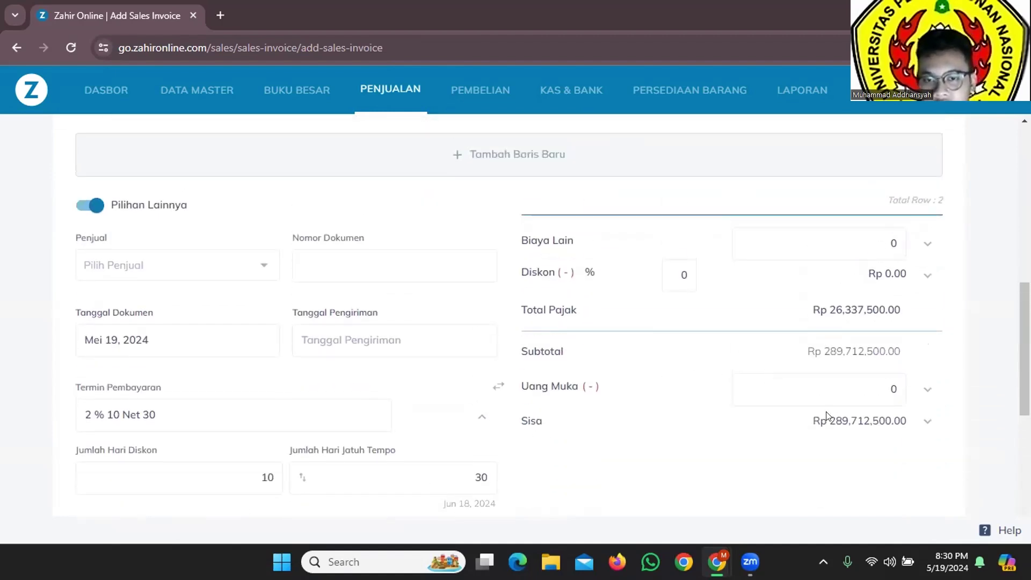
Step: Compare the sales invoice's header details, tax and total with Bukti Transaksi 11 in the PDF
{"action": "key", "text": "alt+Tab"}
{"action": "scroll", "coordinate": [680, 417], "scroll_direction": "down", "scroll_amount": 2}
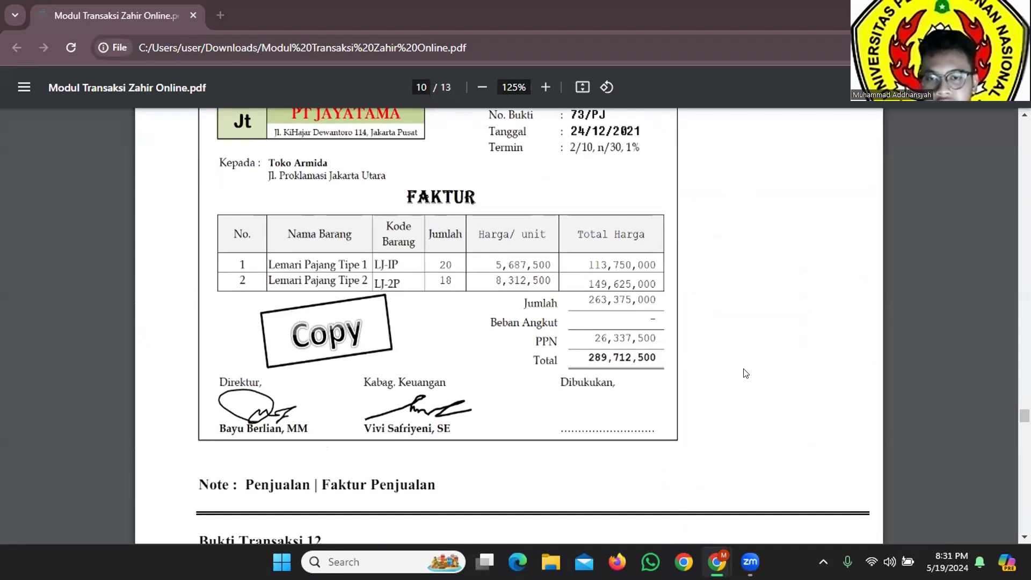
{"action": "key", "text": "alt+Tab"}
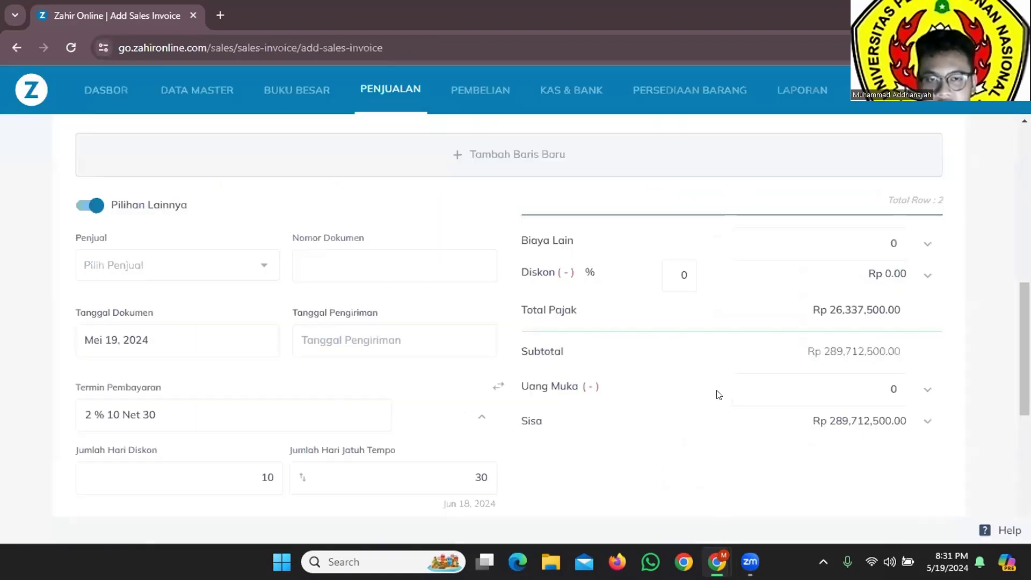
{"action": "key", "text": "alt+Tab"}
{"action": "key", "text": "alt+Tab"}
{"action": "scroll", "coordinate": [673, 379], "scroll_direction": "up", "scroll_amount": 10}
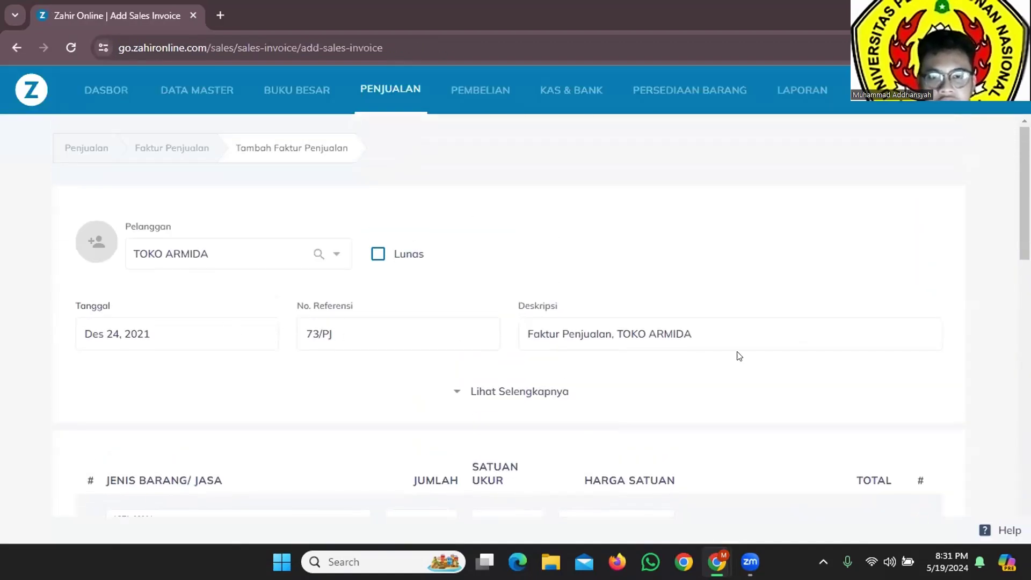
{"action": "key", "text": "alt+Tab"}
{"action": "scroll", "coordinate": [742, 357], "scroll_direction": "down", "scroll_amount": 3}
{"action": "key", "text": "alt+Tab"}
{"action": "scroll", "coordinate": [802, 396], "scroll_direction": "down", "scroll_amount": 10}
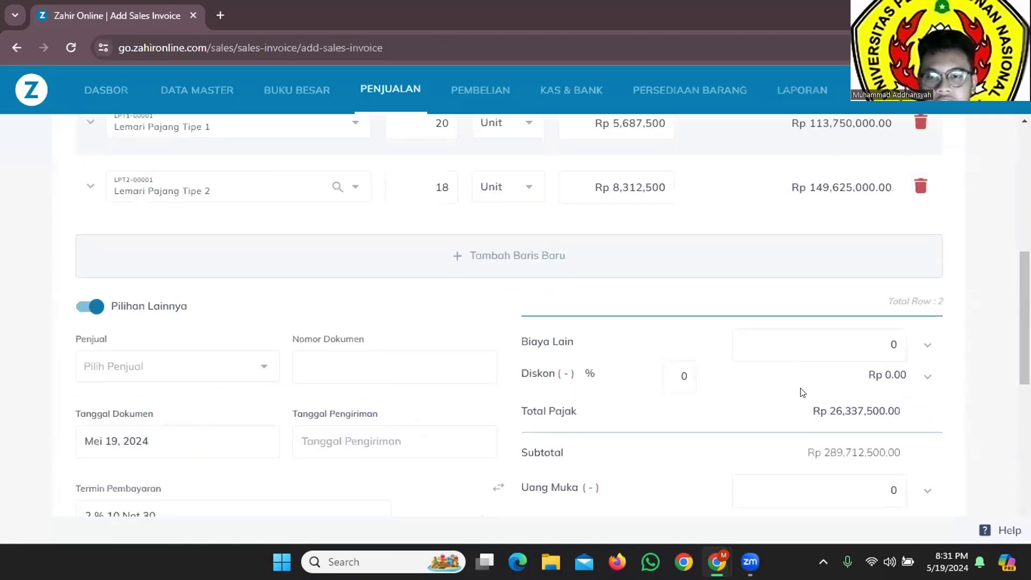
Step: Save sales invoice 73/PJ and dismiss the notification
{"action": "scroll", "coordinate": [864, 453], "scroll_direction": "down", "scroll_amount": 2}
{"action": "left_click", "coordinate": [884, 491]}
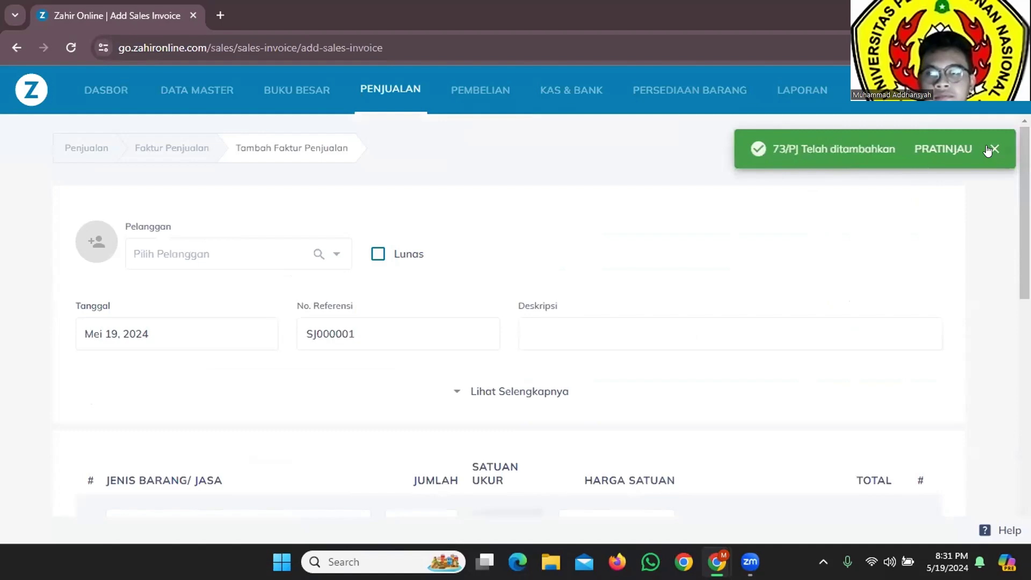
{"action": "left_click", "coordinate": [992, 150]}
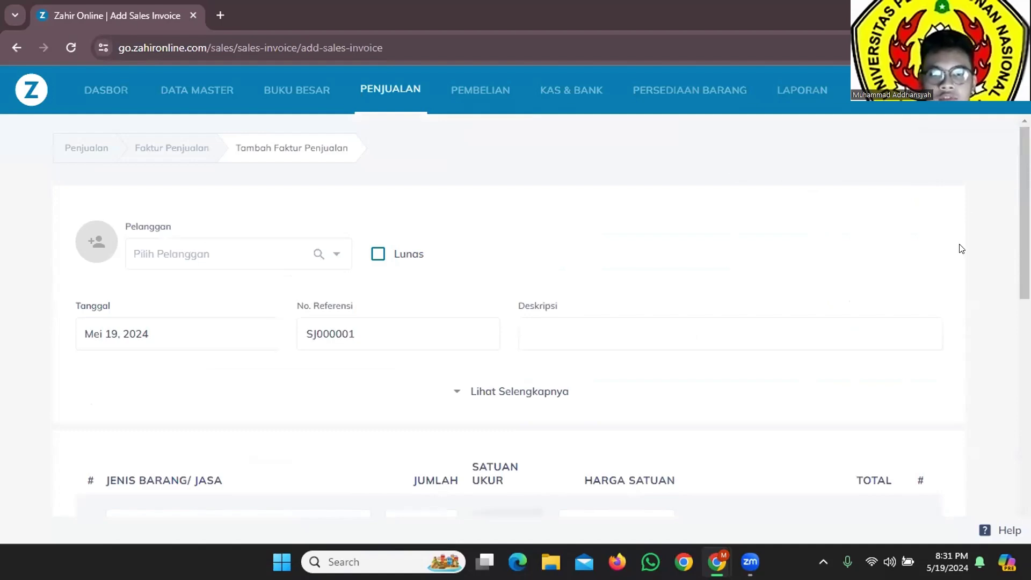
Step: Read Bukti Transaksi 12 in the PDF and start a new purchase invoice (Faktur Pembelian) in Zahir Online
{"action": "key", "text": "alt+Tab"}
{"action": "scroll", "coordinate": [594, 274], "scroll_direction": "down", "scroll_amount": 6}
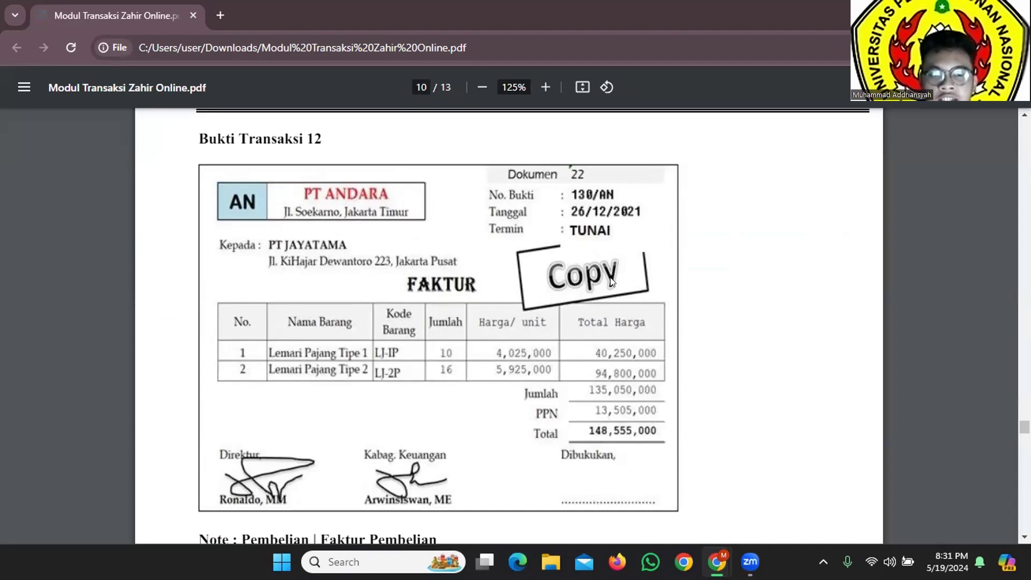
{"action": "key", "text": "alt+Tab"}
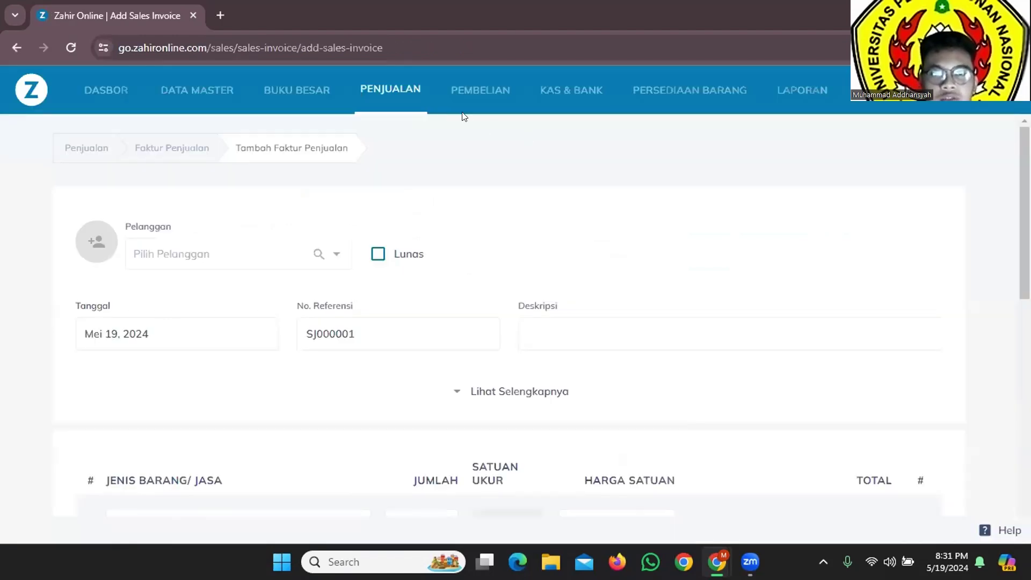
{"action": "left_click", "coordinate": [82, 149]}
{"action": "left_click", "coordinate": [470, 95]}
{"action": "key", "text": "alt+Tab"}
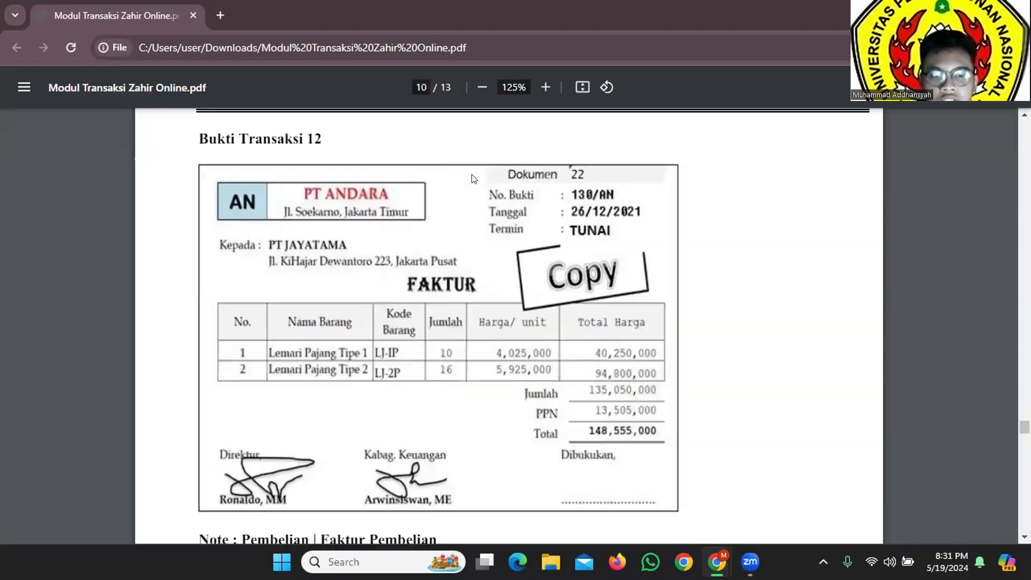
{"action": "key", "text": "alt+Tab"}
{"action": "scroll", "coordinate": [311, 258], "scroll_direction": "down", "scroll_amount": 2}
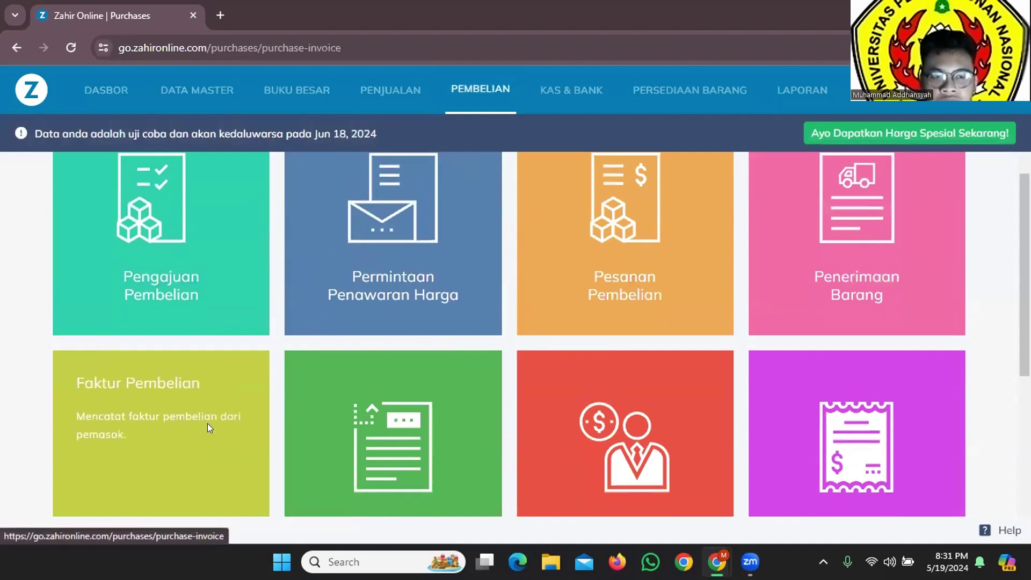
{"action": "left_click", "coordinate": [209, 423]}
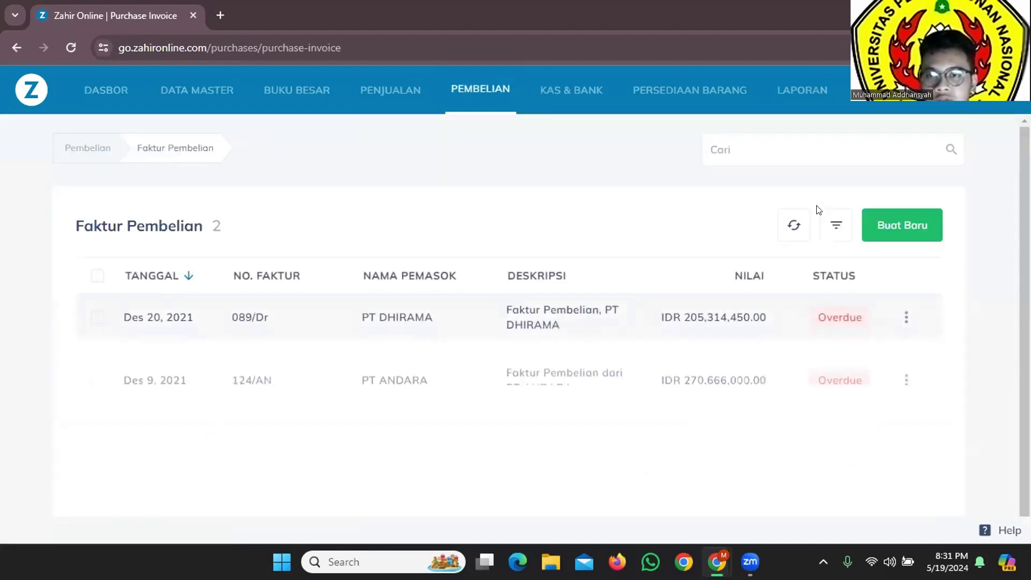
{"action": "left_click", "coordinate": [891, 228]}
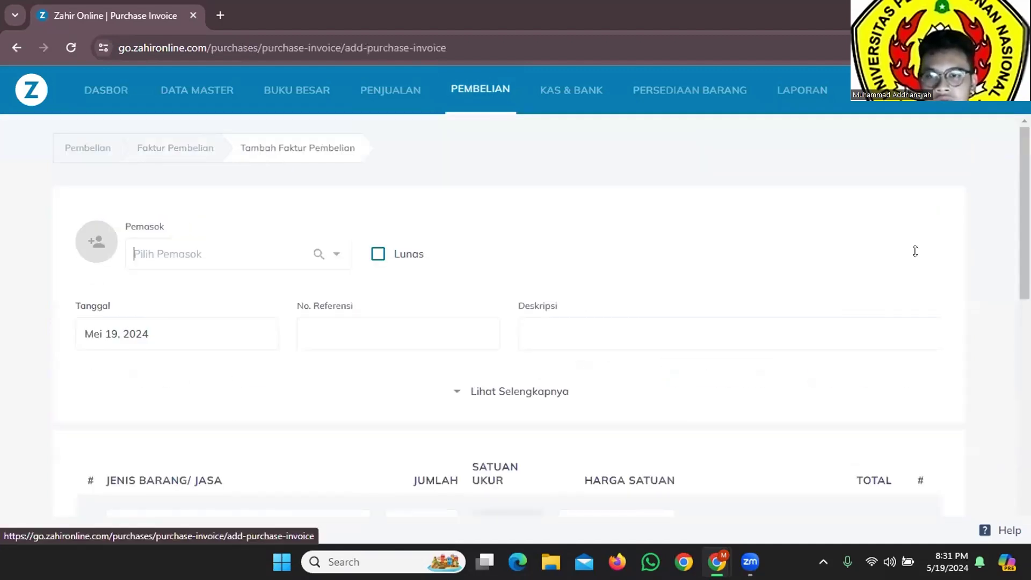
Step: Mark the new purchase invoice as paid (Lunas), following the TUNAI term in Bukti Transaksi 12
{"action": "key", "text": "alt+Tab"}
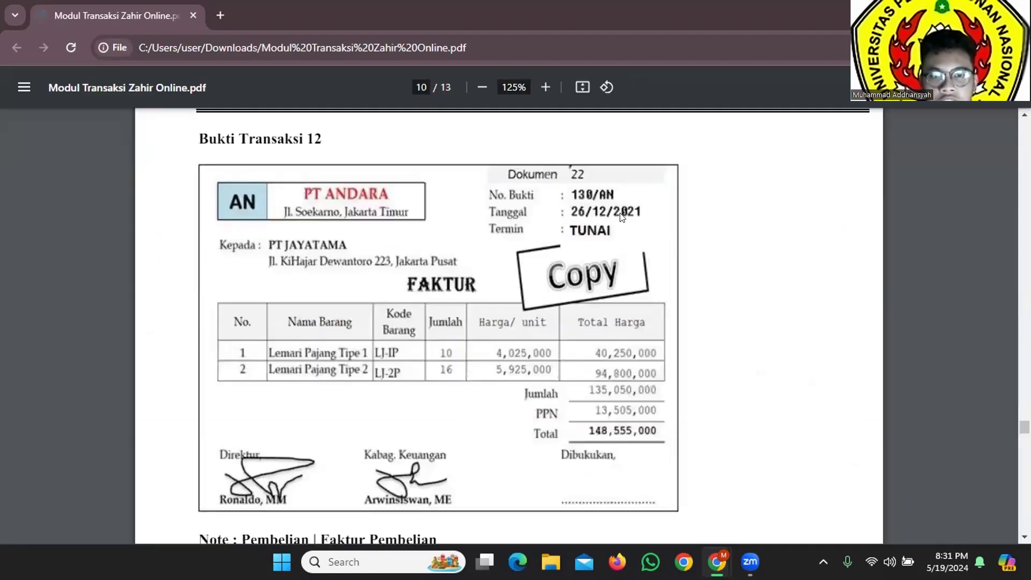
{"action": "key", "text": "alt+Tab"}
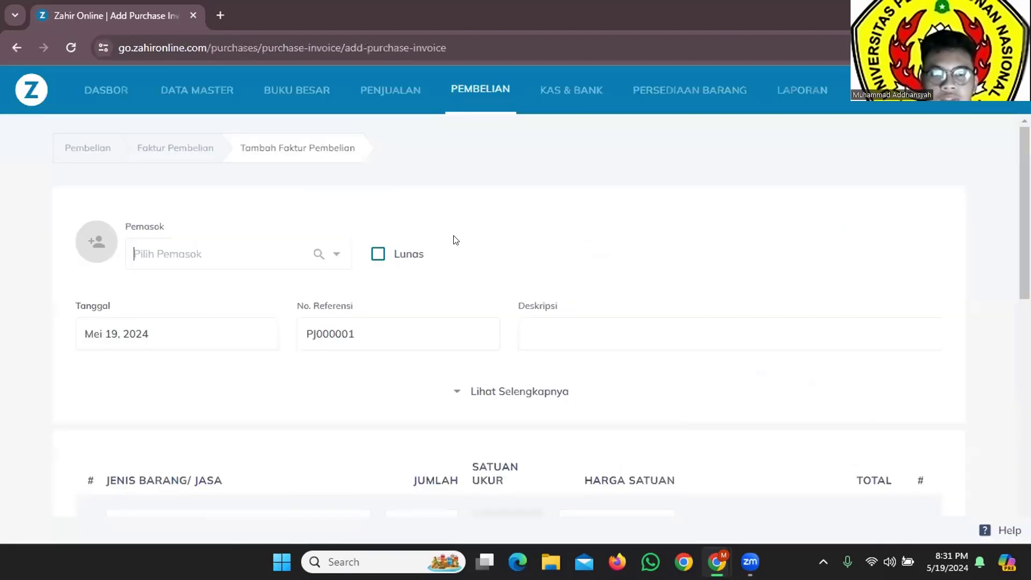
{"action": "left_click", "coordinate": [378, 253]}
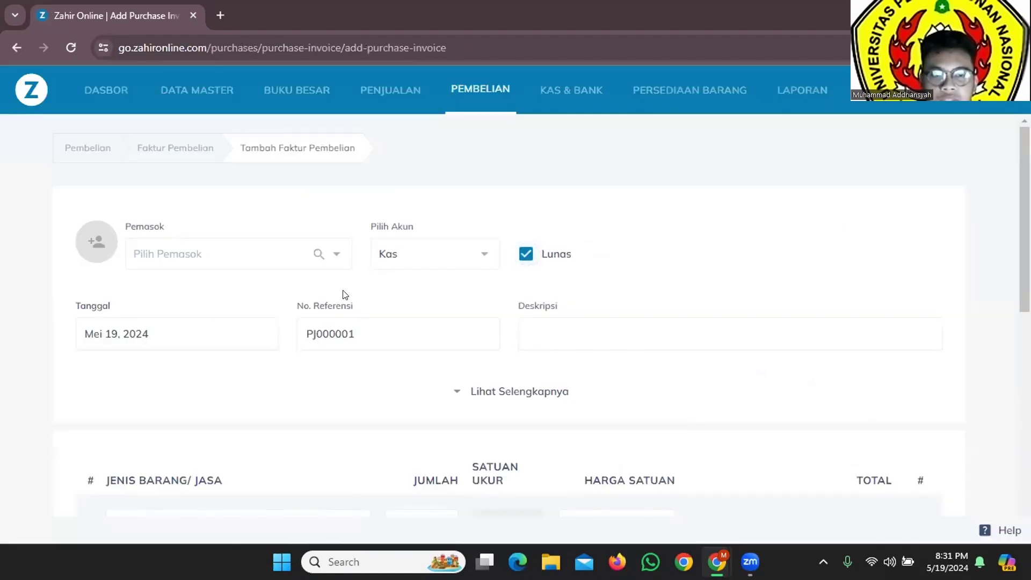
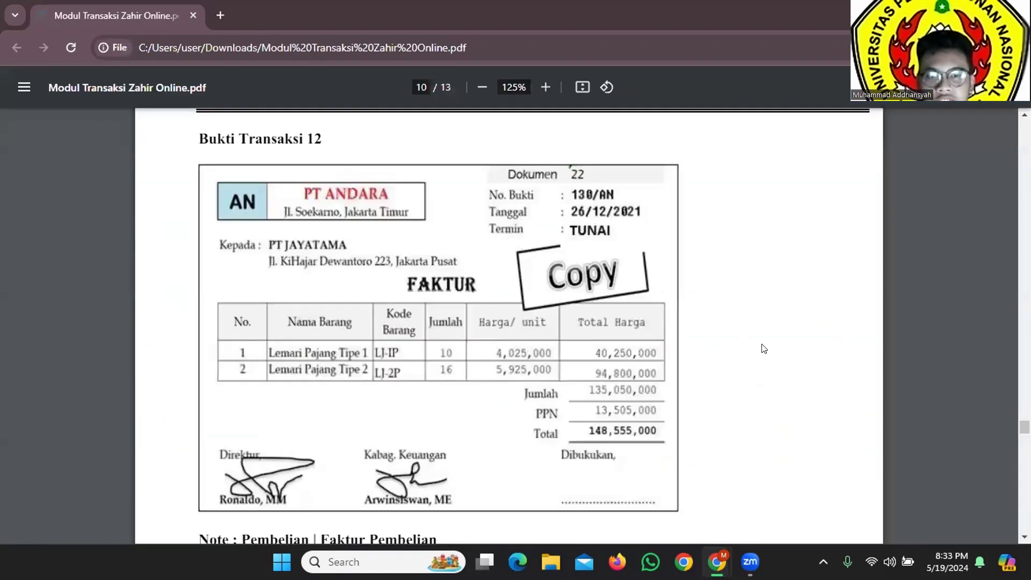
Step: Save purchase invoice 130/AN, dismiss the notification and return to the purchasing overview
{"action": "key", "text": "alt+Tab"}
{"action": "left_click", "coordinate": [874, 428]}
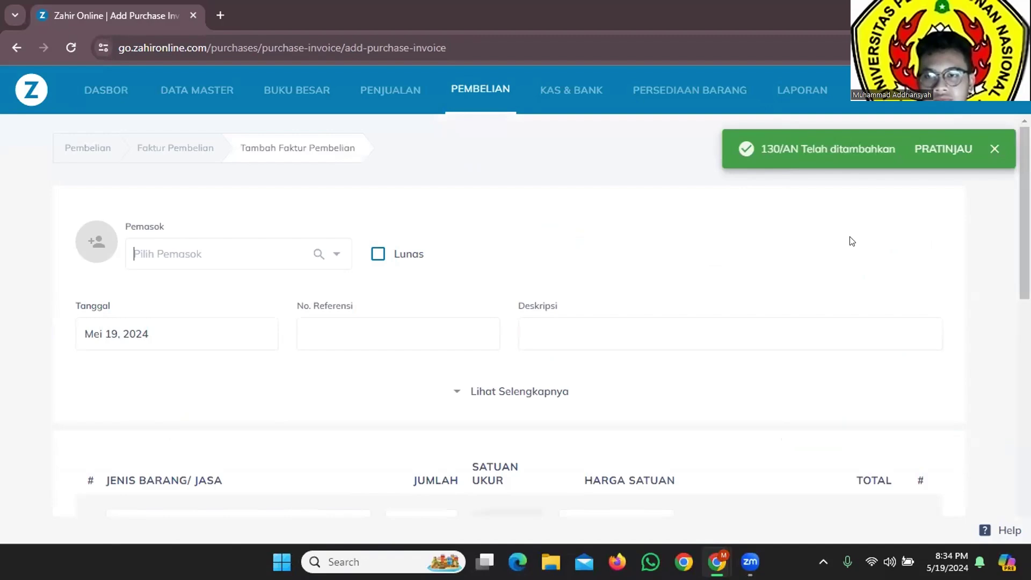
{"action": "left_click", "coordinate": [995, 148]}
{"action": "left_click", "coordinate": [59, 157]}
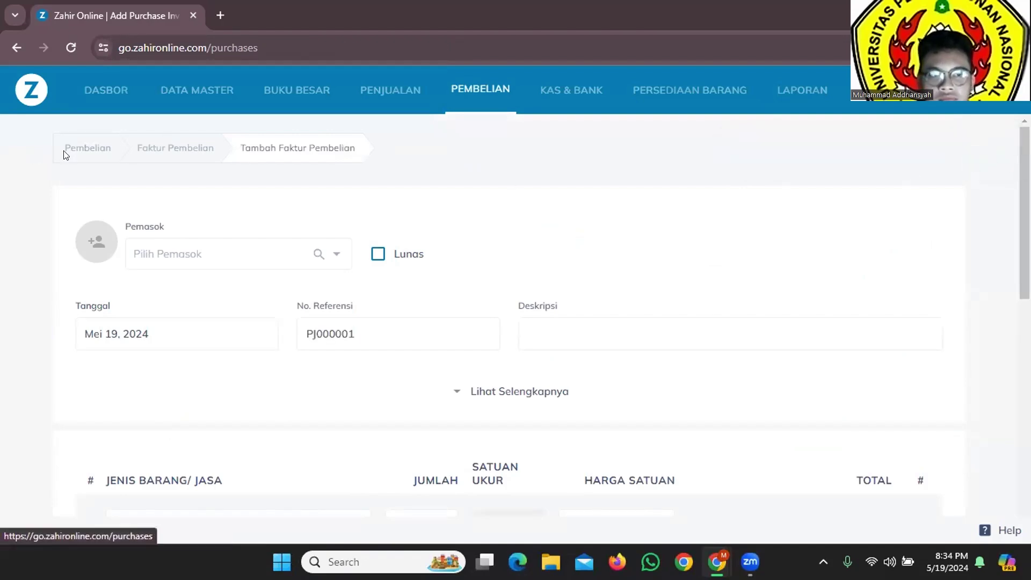
Step: Read Bukti Transaksi 13 in the PDF and start a new general journal entry (Jurnal Umum) in Zahir Online
{"action": "key", "text": "alt+Tab"}
{"action": "scroll", "coordinate": [524, 288], "scroll_direction": "down", "scroll_amount": 5}
{"action": "scroll", "coordinate": [524, 287], "scroll_direction": "down", "scroll_amount": 6}
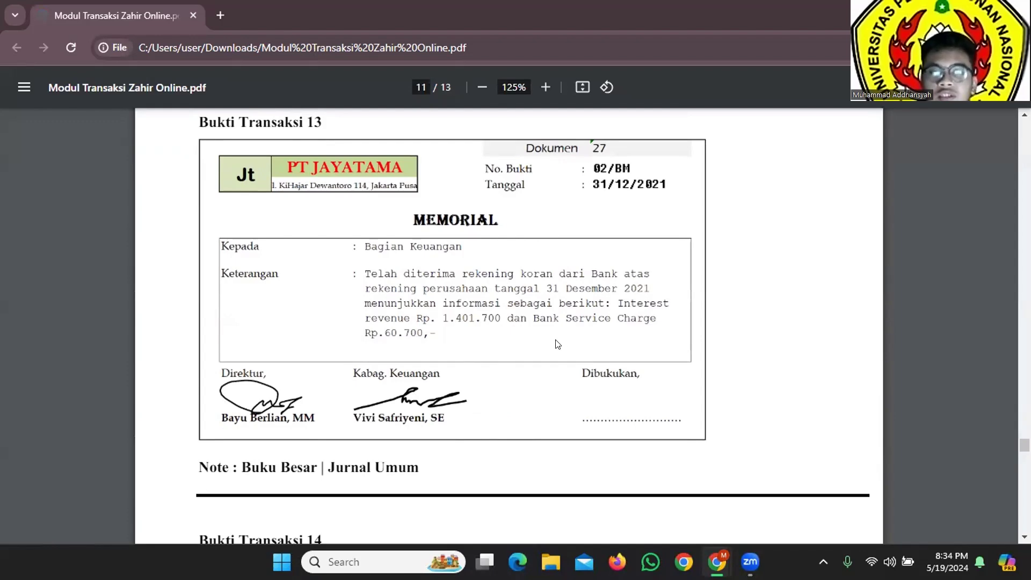
{"action": "key", "text": "alt+Tab"}
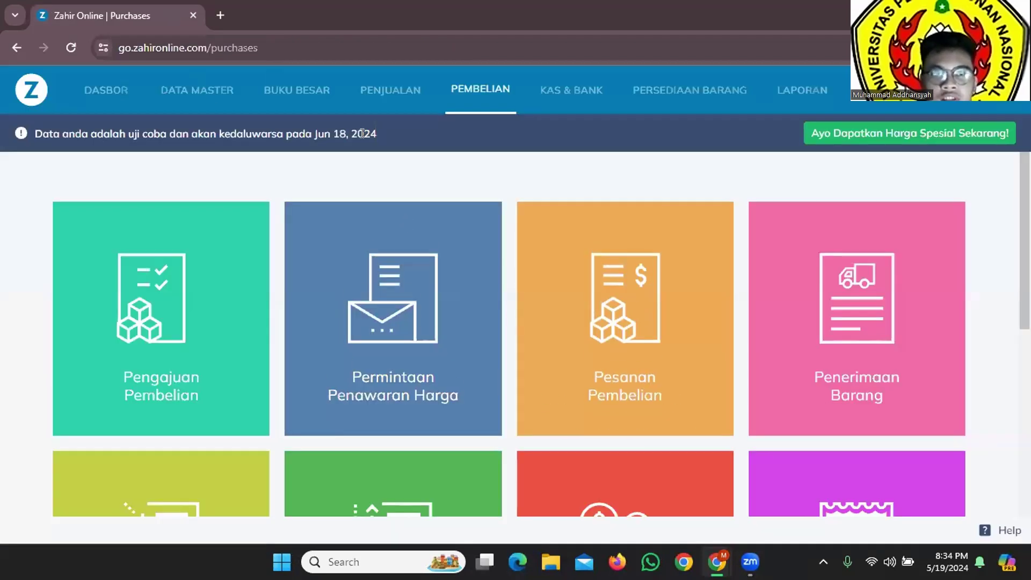
{"action": "left_click", "coordinate": [289, 104]}
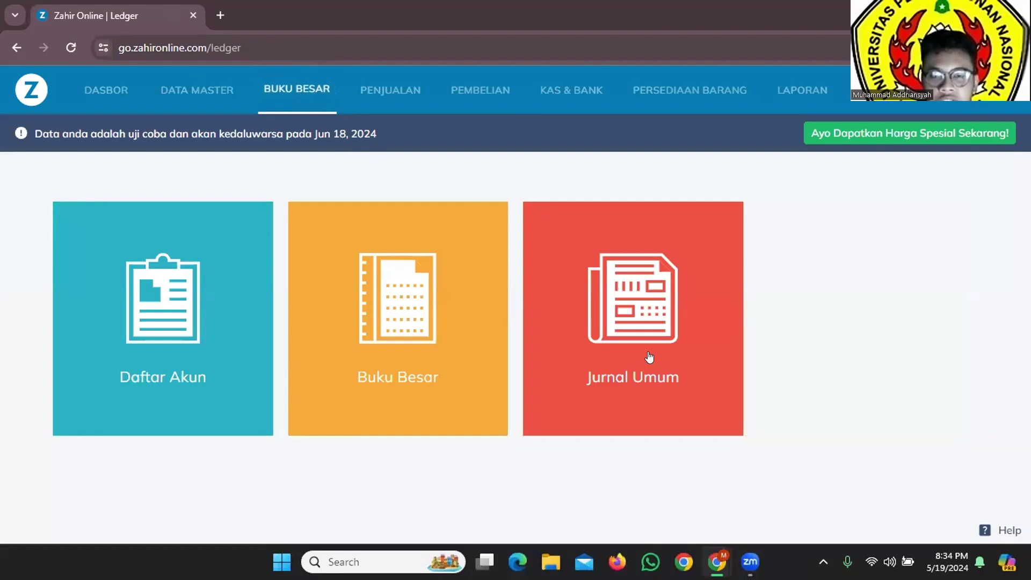
{"action": "left_click", "coordinate": [678, 359]}
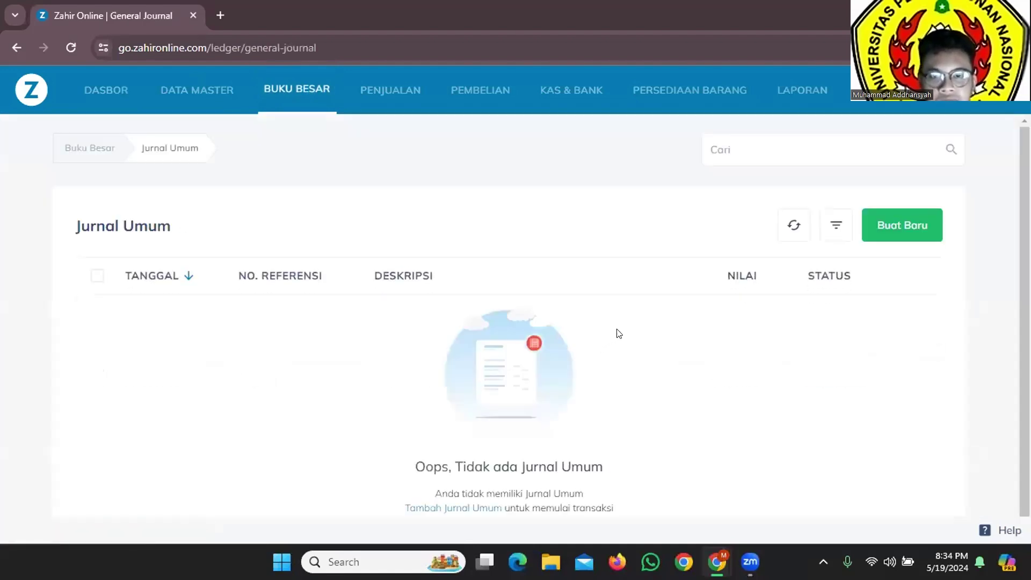
{"action": "left_click", "coordinate": [901, 223]}
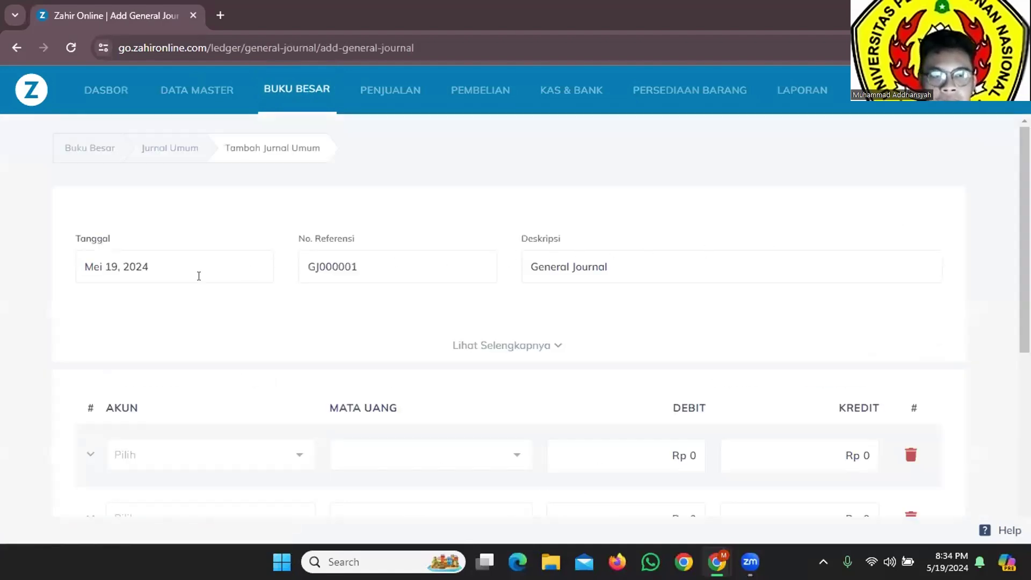
Step: Check Bukti Transaksi 13 in the PDF and set the general journal's date to 31 December 2021
{"action": "key", "text": "alt+Tab"}
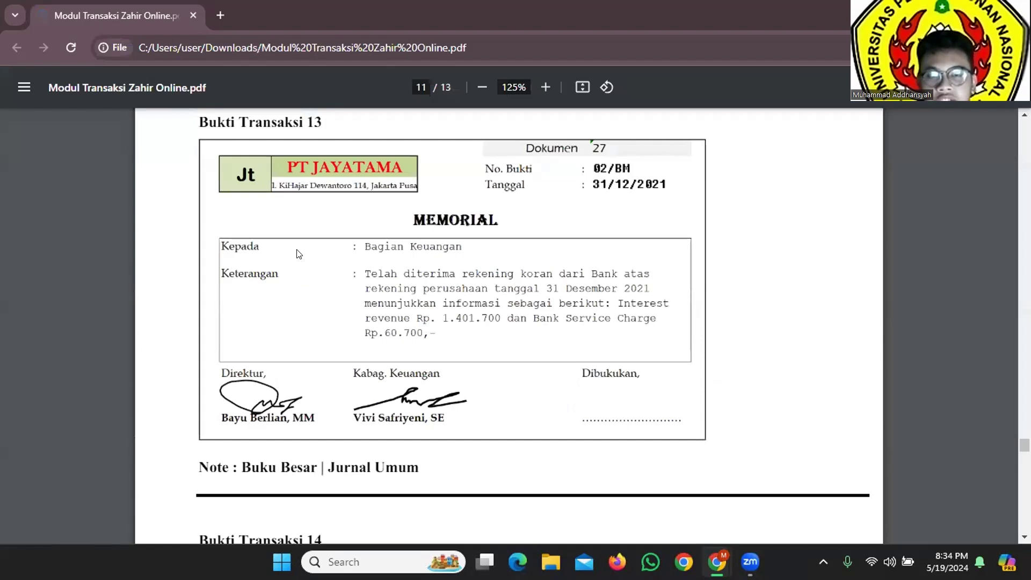
{"action": "key", "text": "alt+Tab"}
{"action": "left_click", "coordinate": [175, 269]}
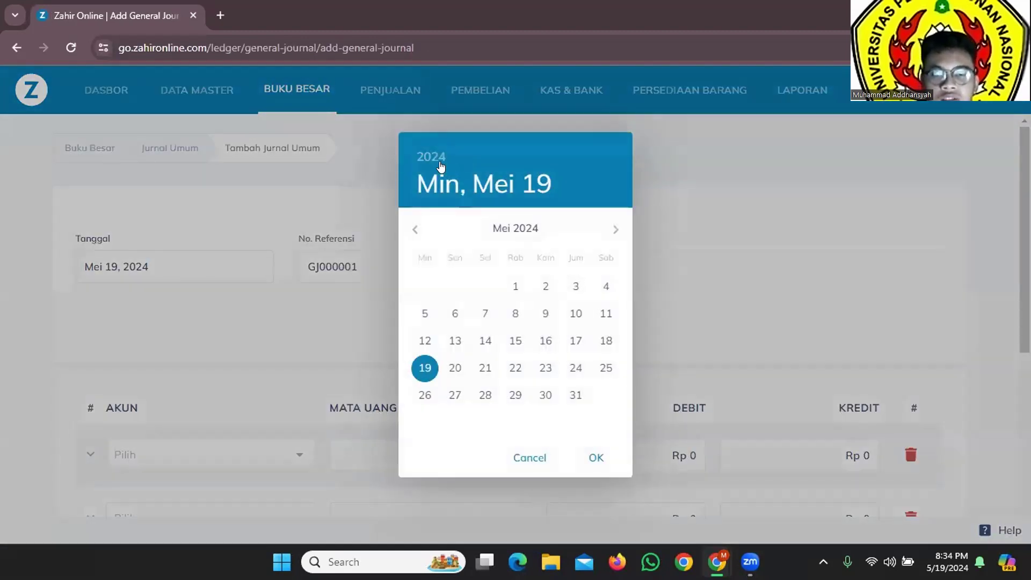
{"action": "left_click", "coordinate": [433, 159]}
{"action": "left_click", "coordinate": [505, 225]}
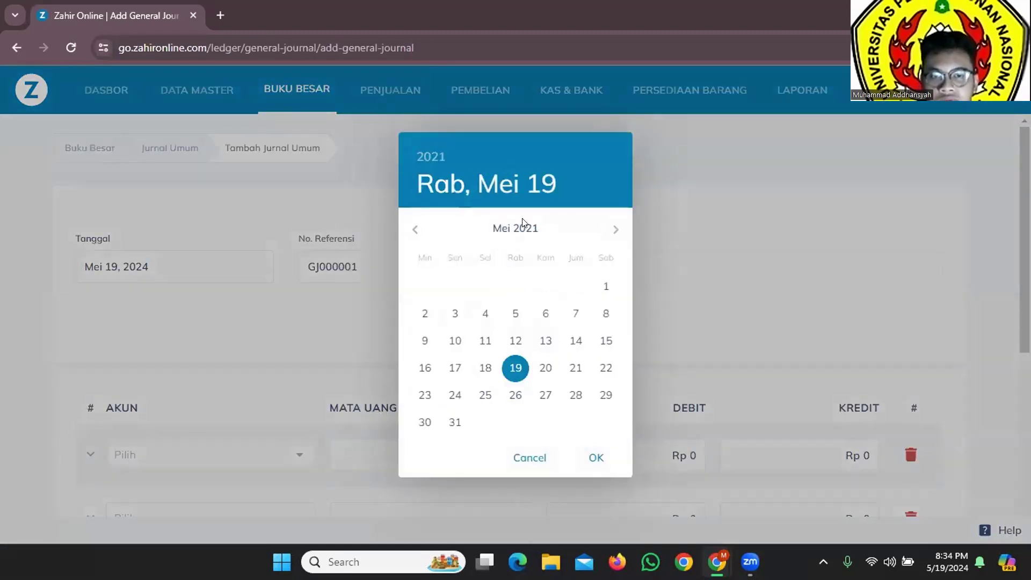
{"action": "left_click", "coordinate": [615, 229]}
{"action": "left_click", "coordinate": [615, 228]}
{"action": "left_click", "coordinate": [613, 228]}
{"action": "left_click", "coordinate": [612, 227]}
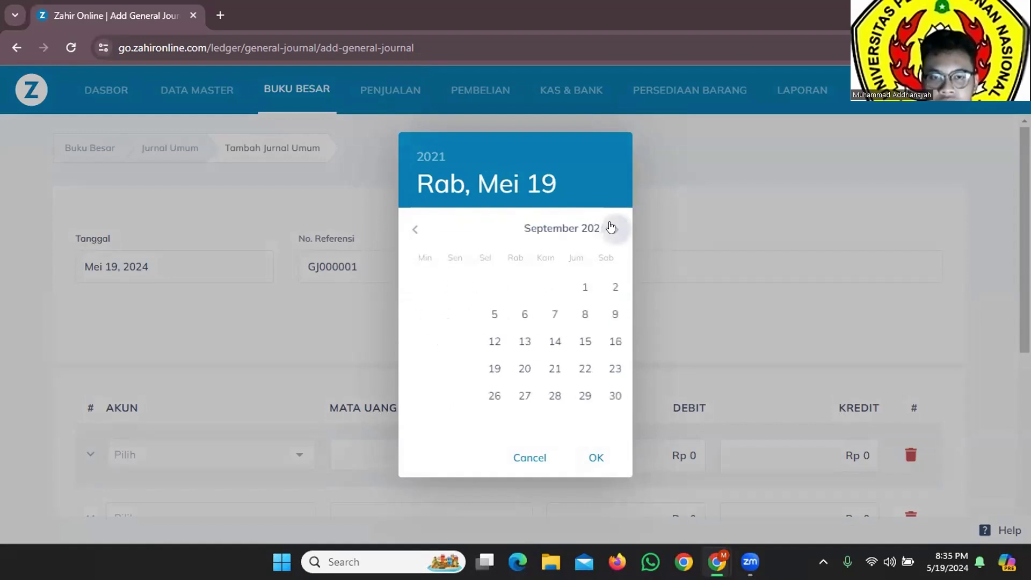
{"action": "left_click", "coordinate": [612, 228]}
{"action": "left_click", "coordinate": [612, 228]}
{"action": "left_click", "coordinate": [613, 228]}
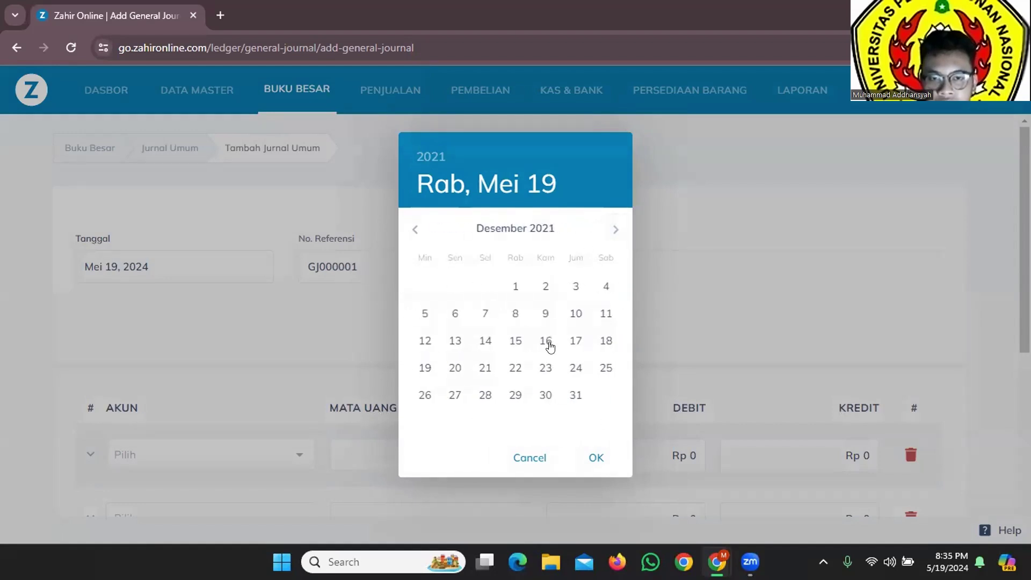
{"action": "left_click", "coordinate": [573, 395]}
Step: Replace the journal's reference number with 02/BM, matching the No. Bukti in the PDF
{"action": "key", "text": "alt+Tab"}
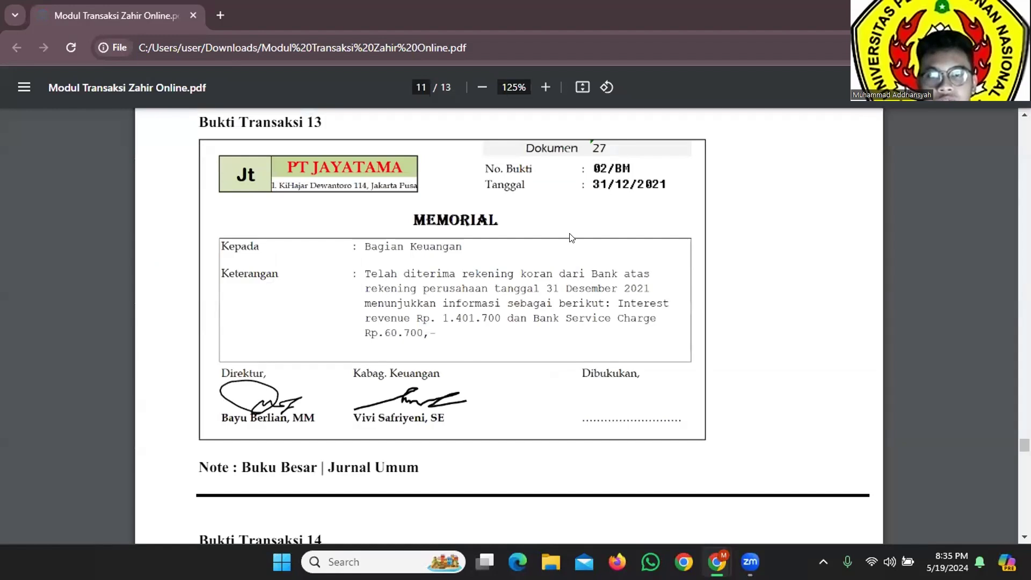
{"action": "key", "text": "alt+Tab"}
{"action": "left_click", "coordinate": [418, 261]}
{"action": "left_click_drag", "start_coordinate": [418, 261], "coordinate": [295, 272]}
{"action": "type", "text": "02/"}
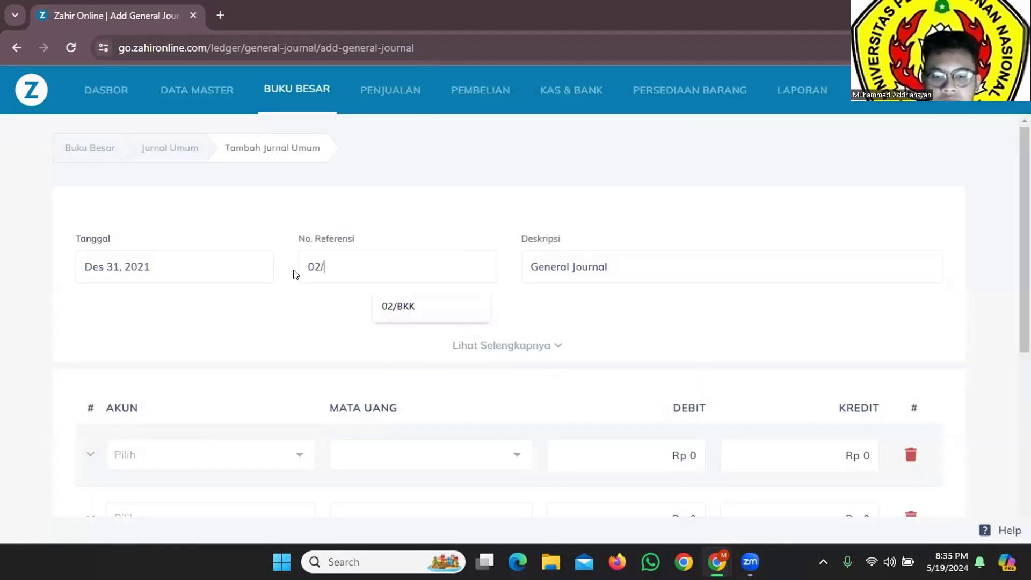
{"action": "type", "text": "Bm"}
{"action": "key", "text": "alt+Tab"}
{"action": "key", "text": "alt+Tab"}
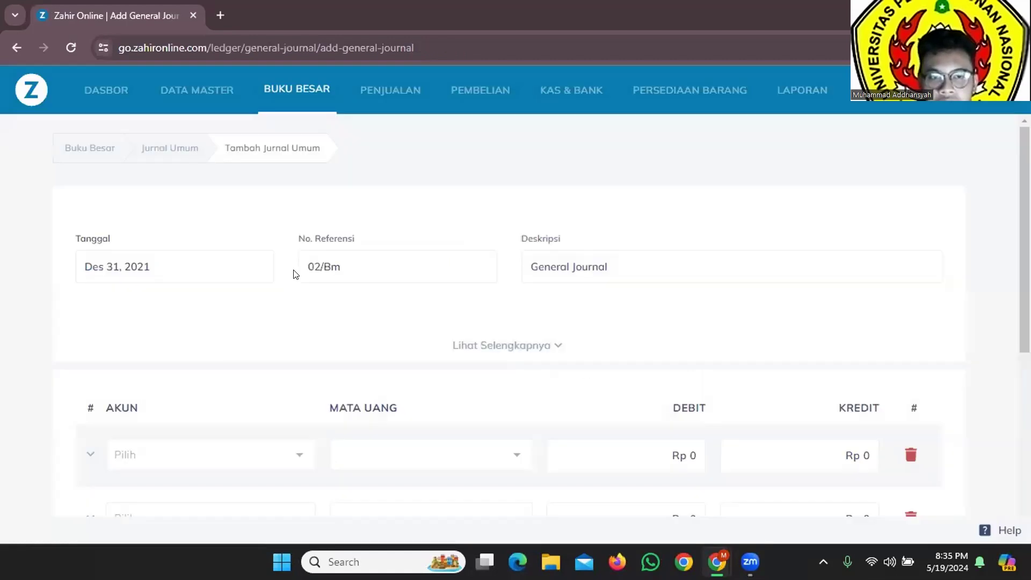
{"action": "key", "text": "BackSpace"}
{"action": "type", "text": "M"}
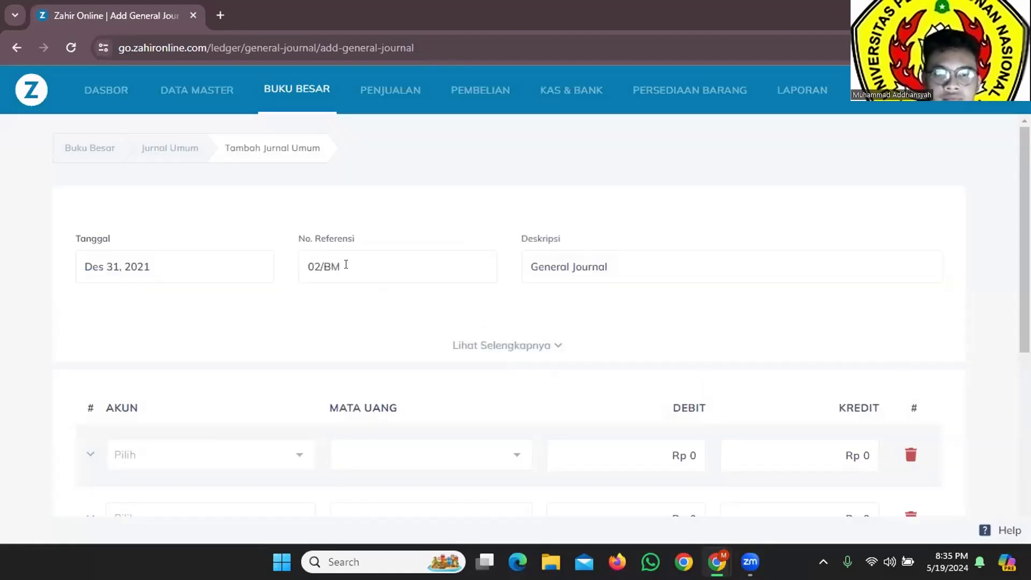
Step: Replace the journal description with "Telah diterima rekening koran dari bank atas rekening perusahaan", following the Keterangan in the PDF
{"action": "key", "text": "alt+Tab"}
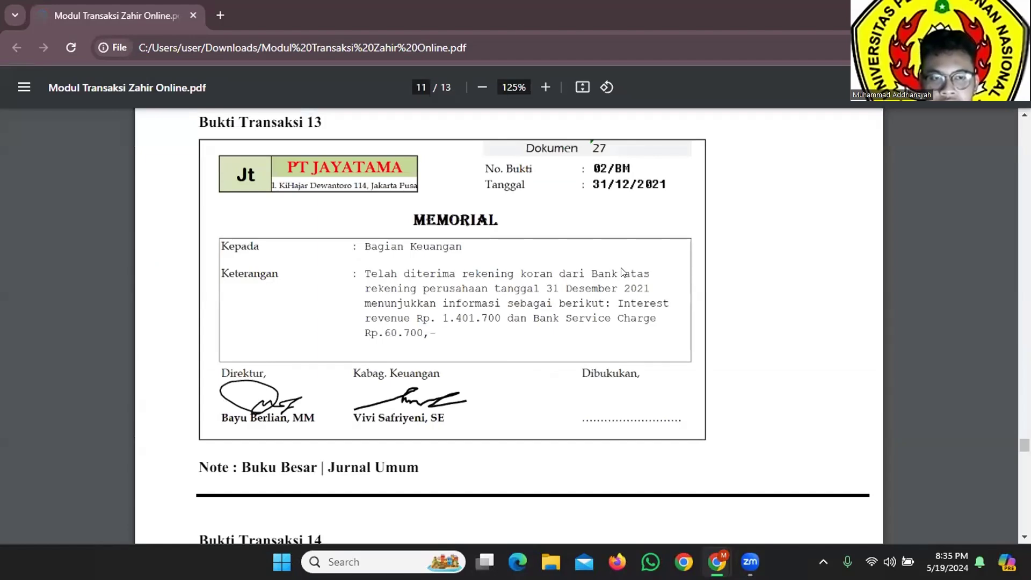
{"action": "key", "text": "alt+Tab"}
{"action": "key", "text": "Tab"}
{"action": "key", "text": "alt+Tab"}
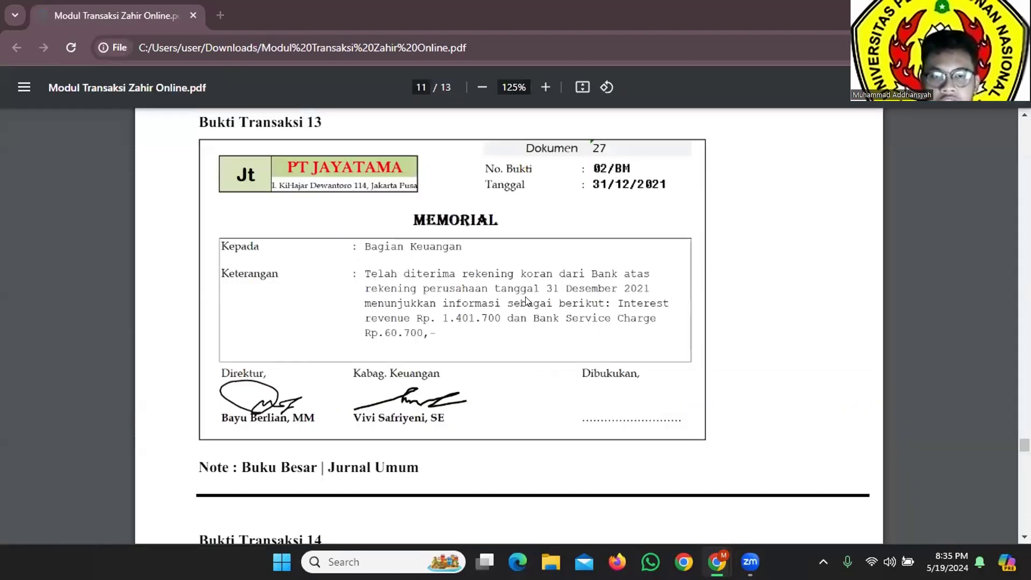
{"action": "key", "text": "alt+Tab"}
{"action": "type", "text": "Tela"}
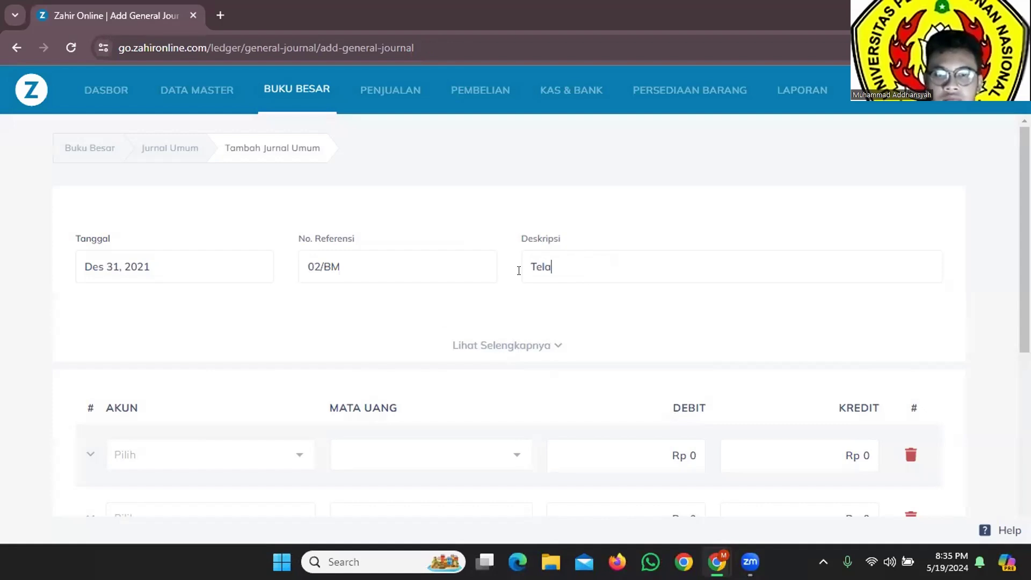
{"action": "type", "text": "h diterim"}
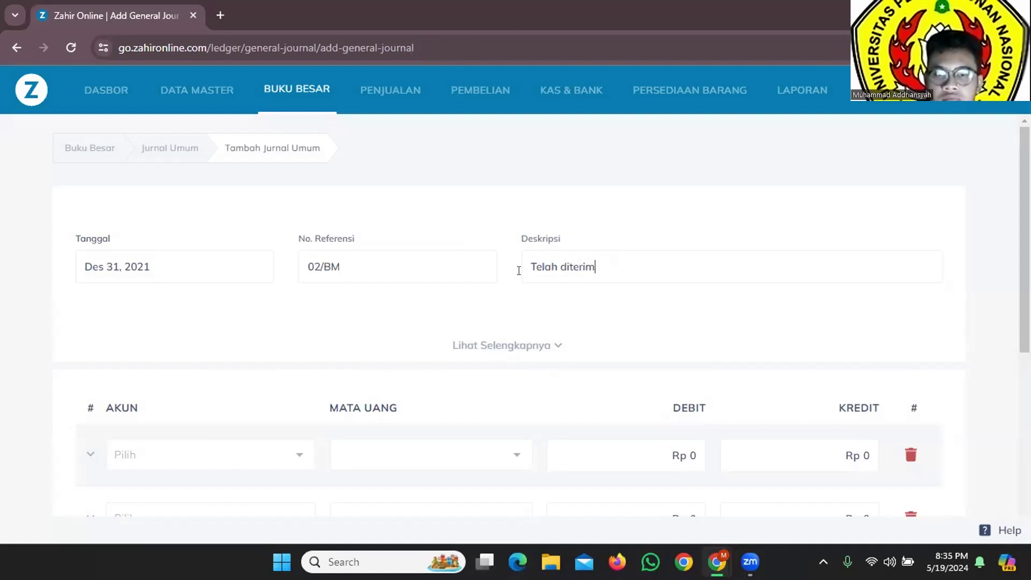
{"action": "type", "text": "a rekening koran"}
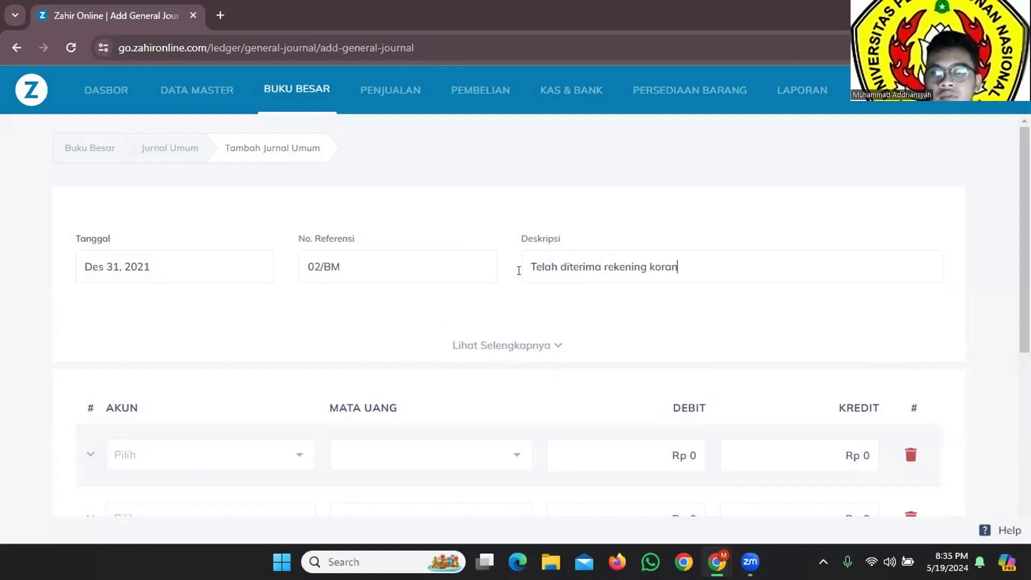
{"action": "key", "text": "alt+Tab"}
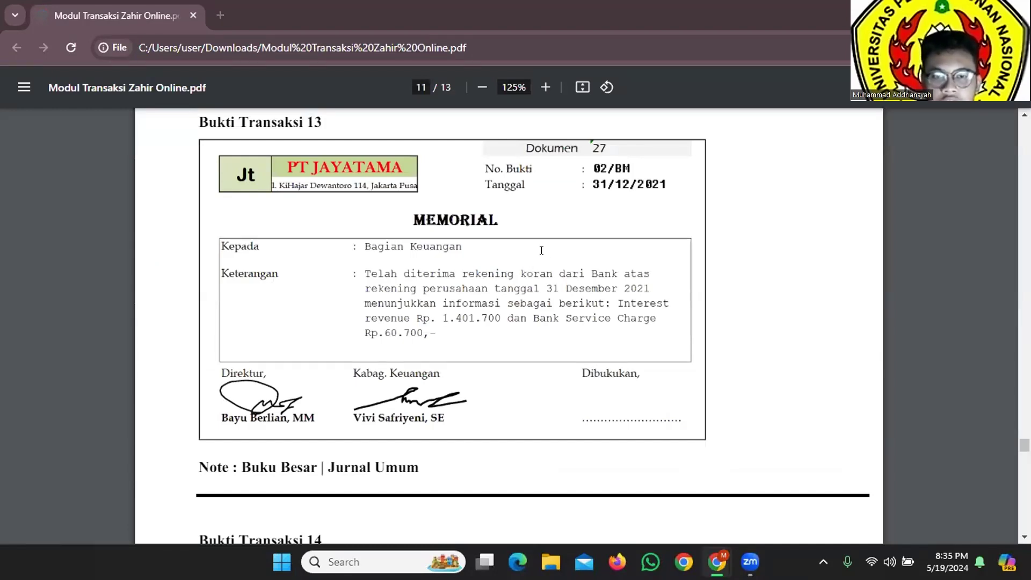
{"action": "key", "text": "alt+Tab"}
{"action": "type", "text": "dari ban"}
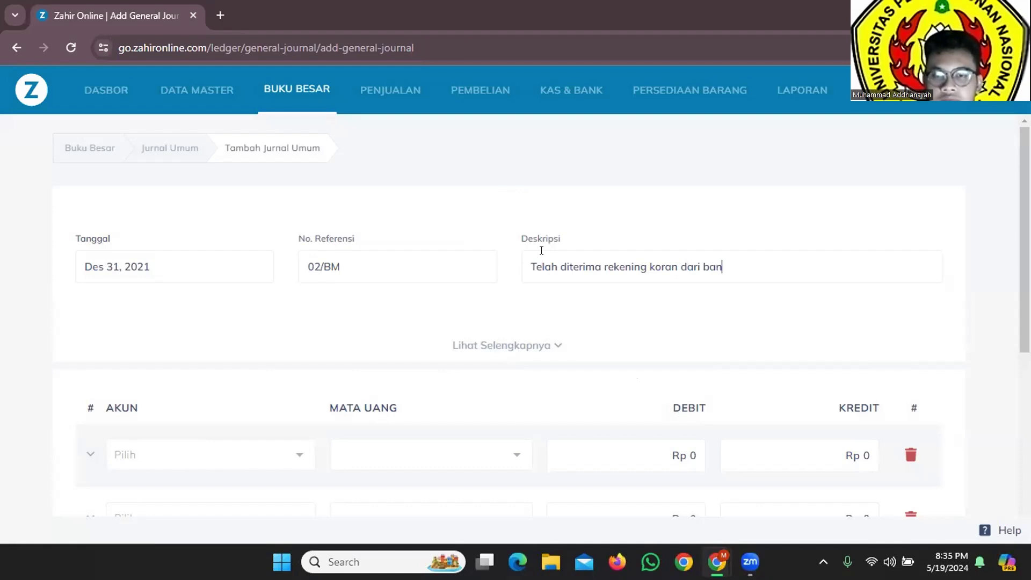
{"action": "type", "text": "k atas rekening p"}
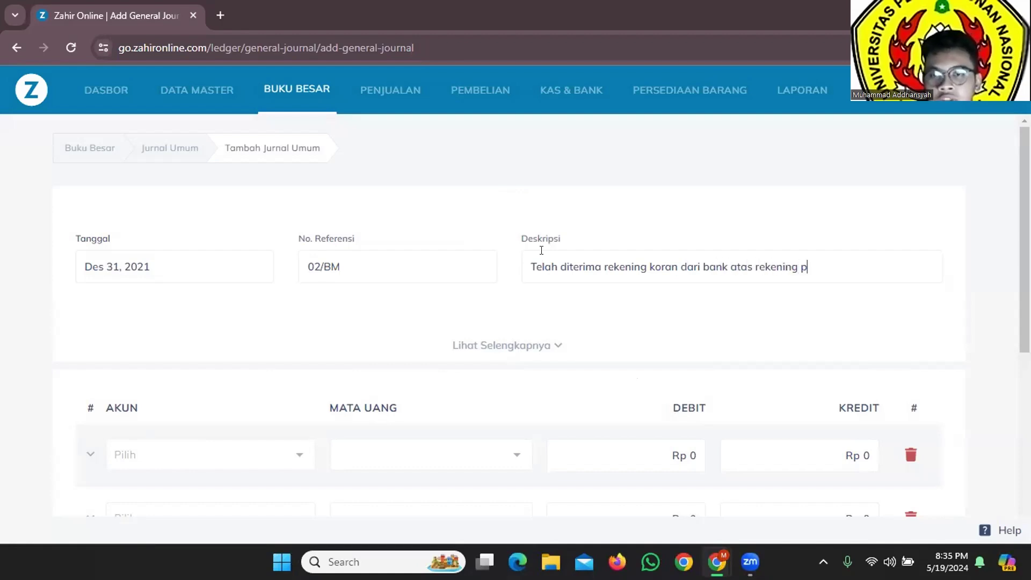
{"action": "type", "text": "erusahaan"}
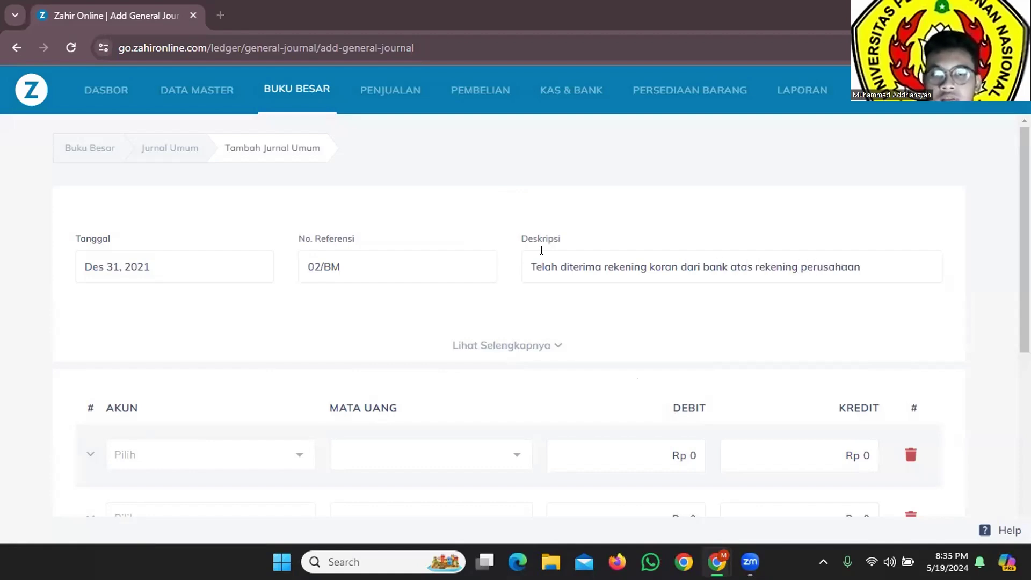
Step: Append "31 Desember 2021" to the journal description and compare it with Bukti Transaksi 13 in the PDF
{"action": "key", "text": "alt+Tab"}
{"action": "key", "text": "alt+Tab"}
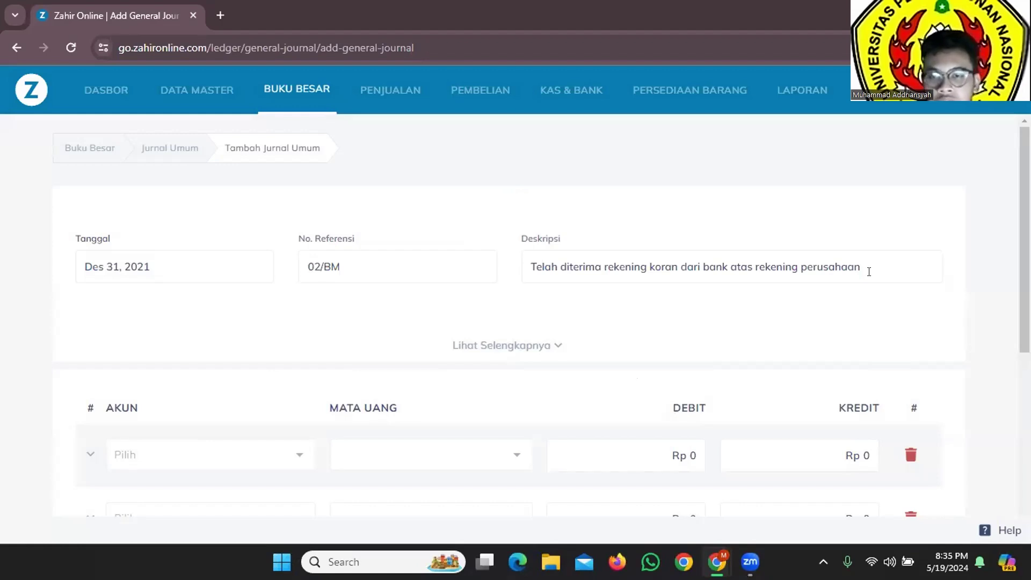
{"action": "type", "text": "n 31 Deswm"}
{"action": "key", "text": "BackSpace"}
{"action": "key", "text": "BackSpace"}
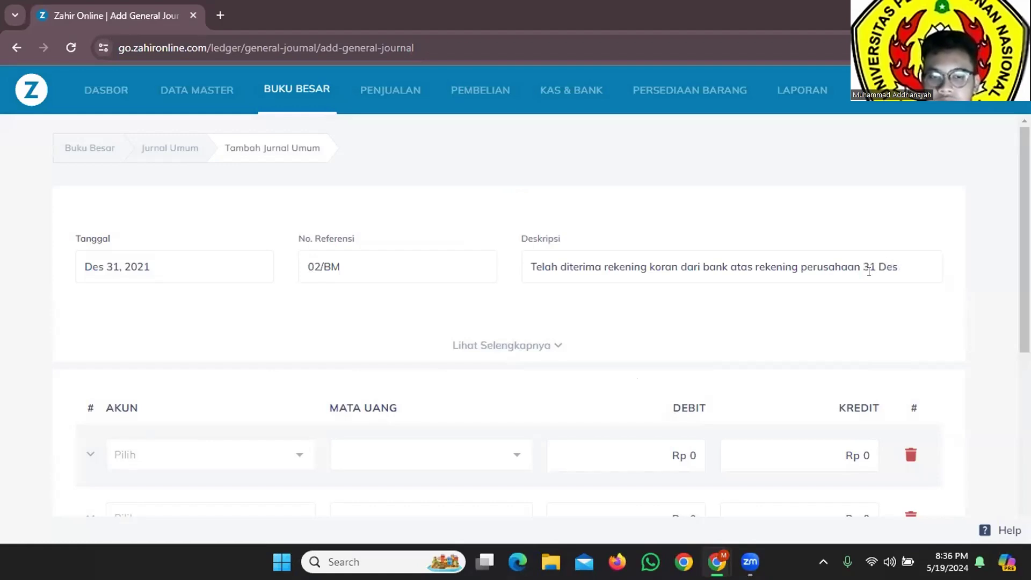
{"action": "type", "text": "ember 2021"}
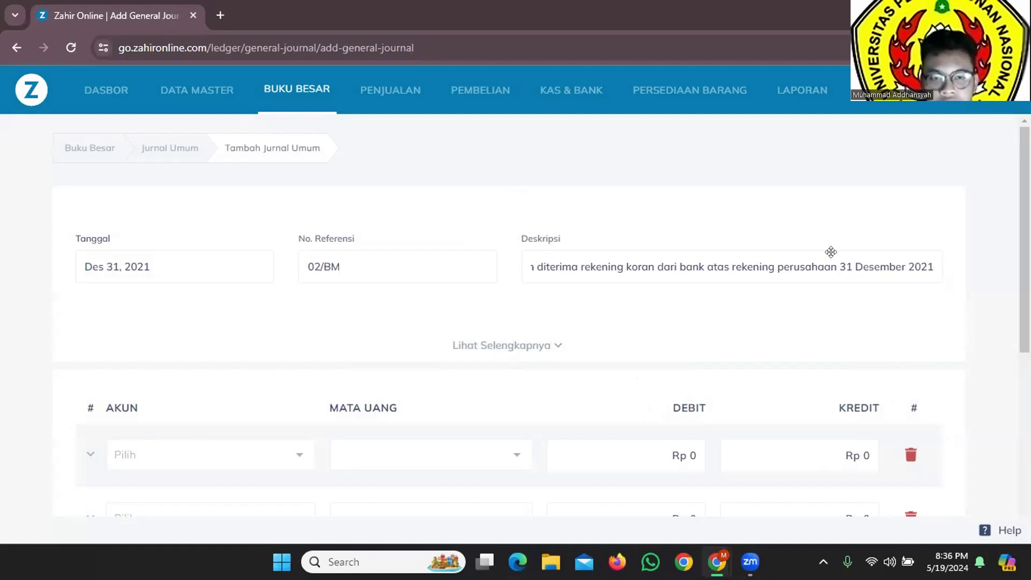
{"action": "key", "text": "alt+Tab"}
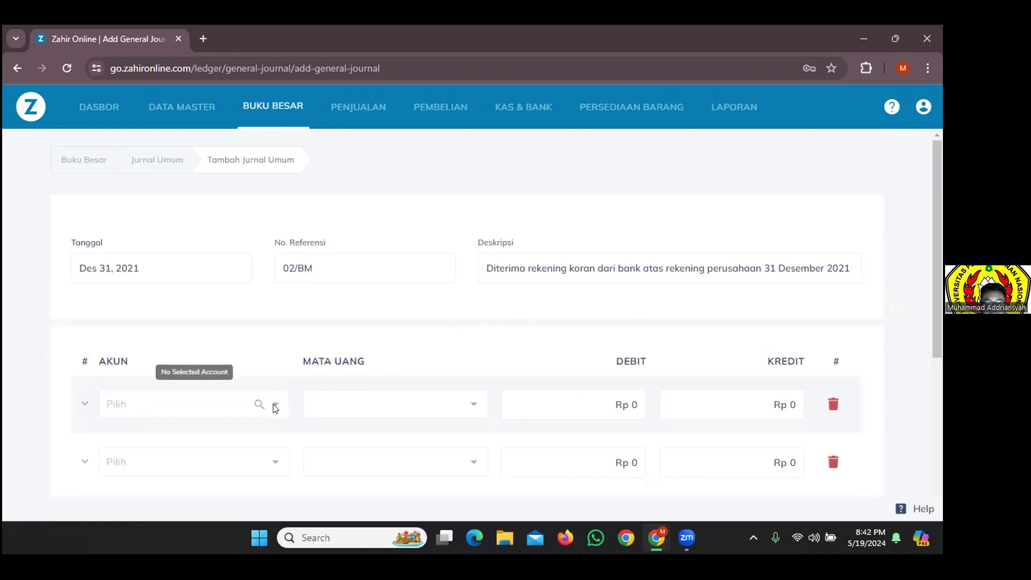
Step: Consult Bukti Transaksi 13 in the PDF and choose Bank as the account of the first journal line
{"action": "key", "text": "alt+Tab"}
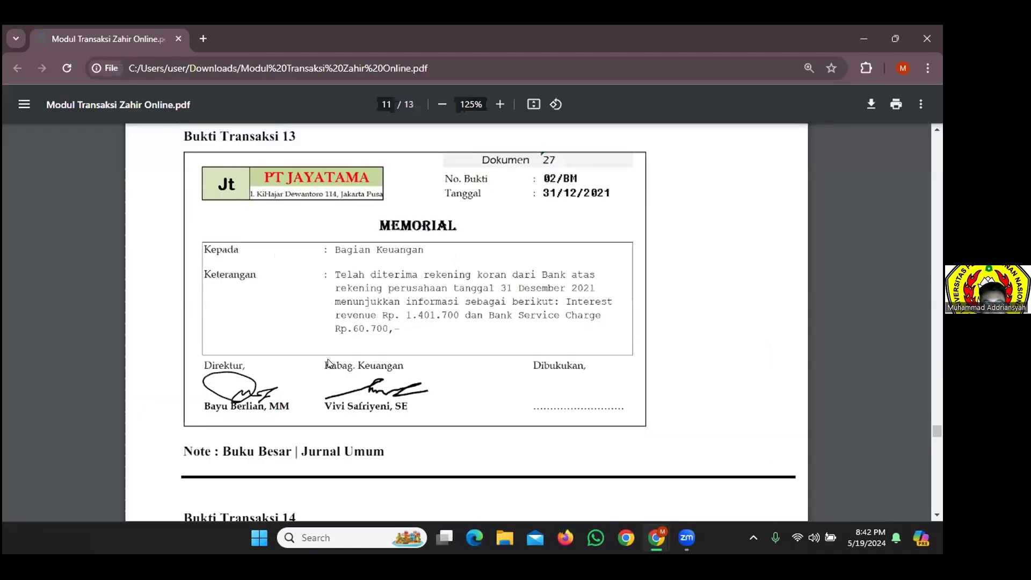
{"action": "key", "text": "alt+Tab"}
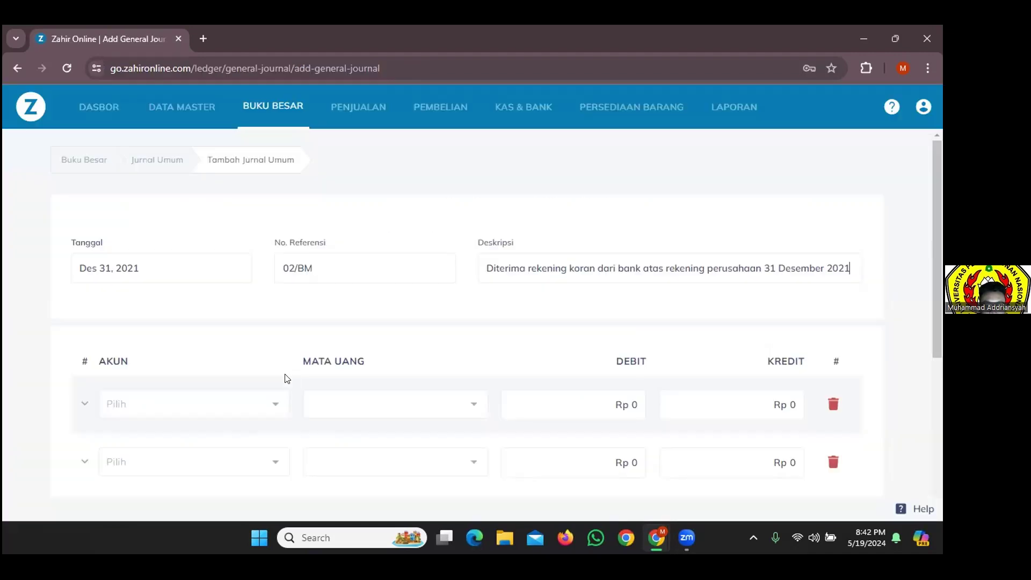
{"action": "left_click", "coordinate": [274, 406]}
{"action": "scroll", "coordinate": [190, 361], "scroll_direction": "down", "scroll_amount": 5}
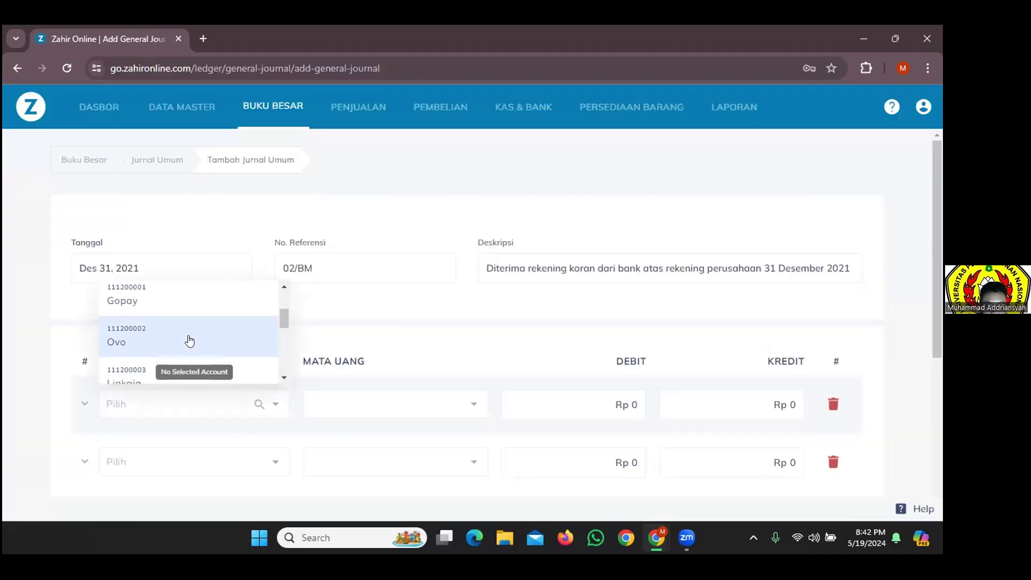
{"action": "left_click", "coordinate": [187, 368]}
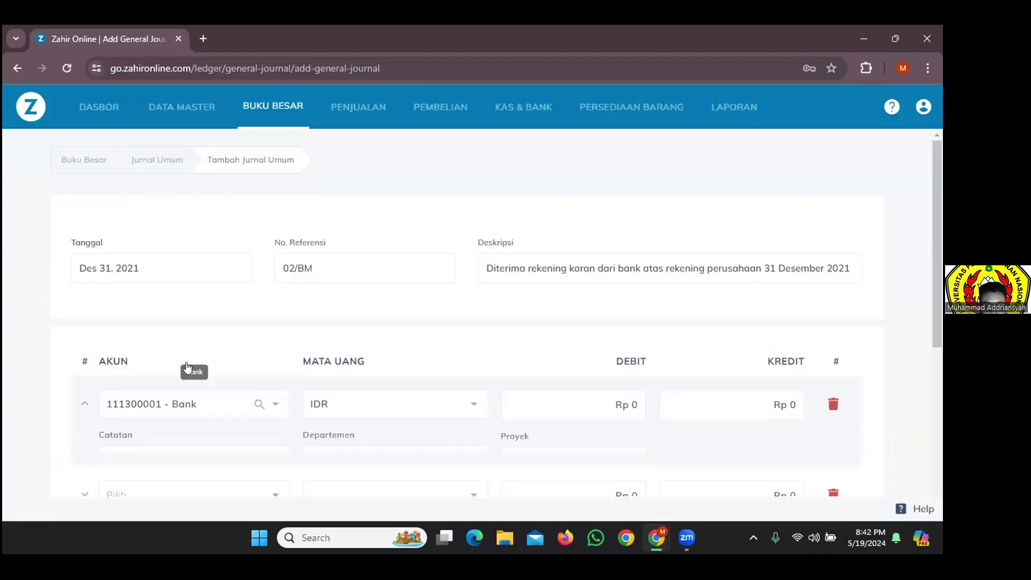
{"action": "scroll", "coordinate": [647, 411], "scroll_direction": "down", "scroll_amount": 2}
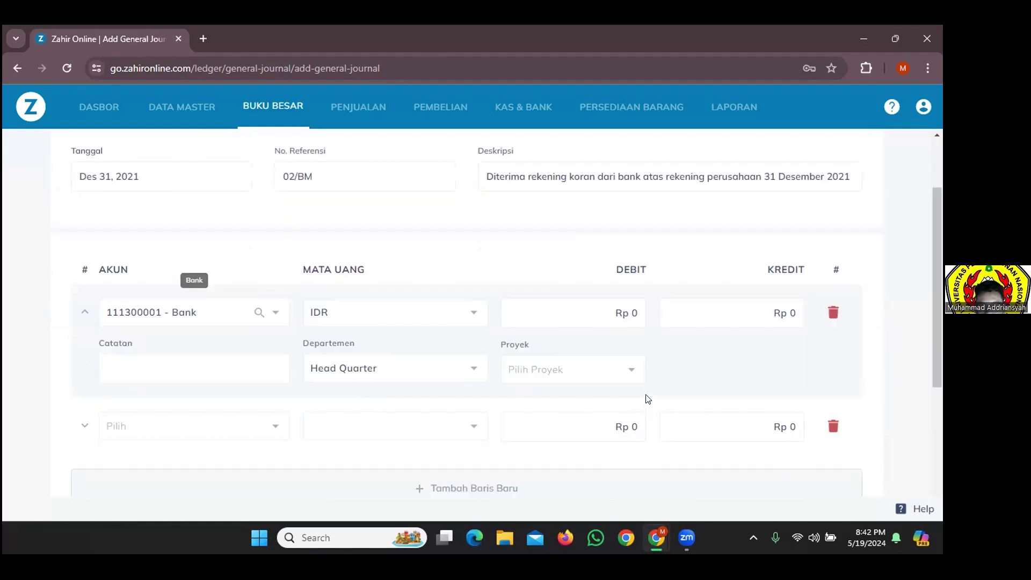
Step: Reread the interest revenue details in the PDF and choose Pendapatan Bunga / Bagi Hasil as the account of the second journal line
{"action": "key", "text": "alt+Tab"}
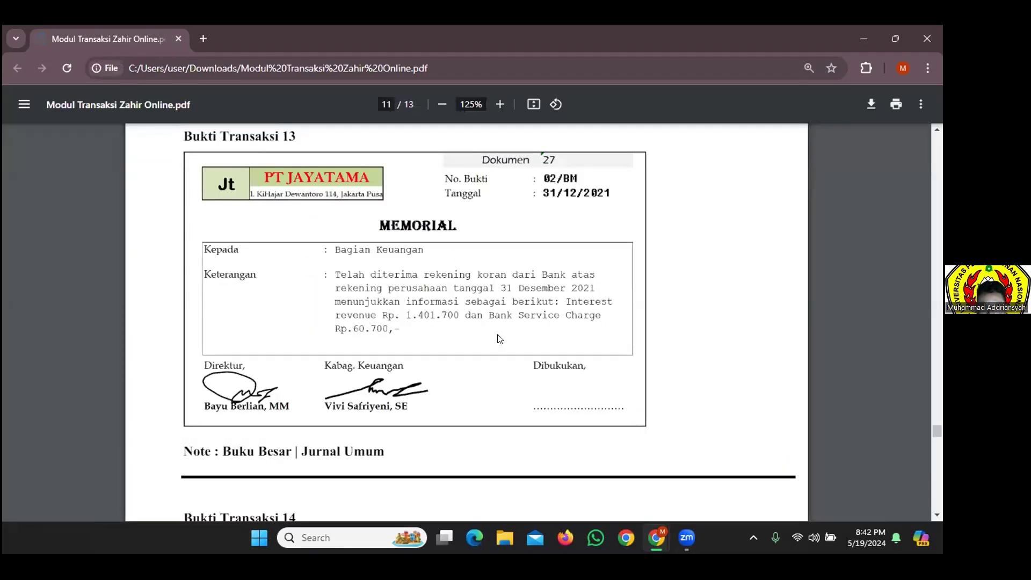
{"action": "key", "text": "alt+Tab"}
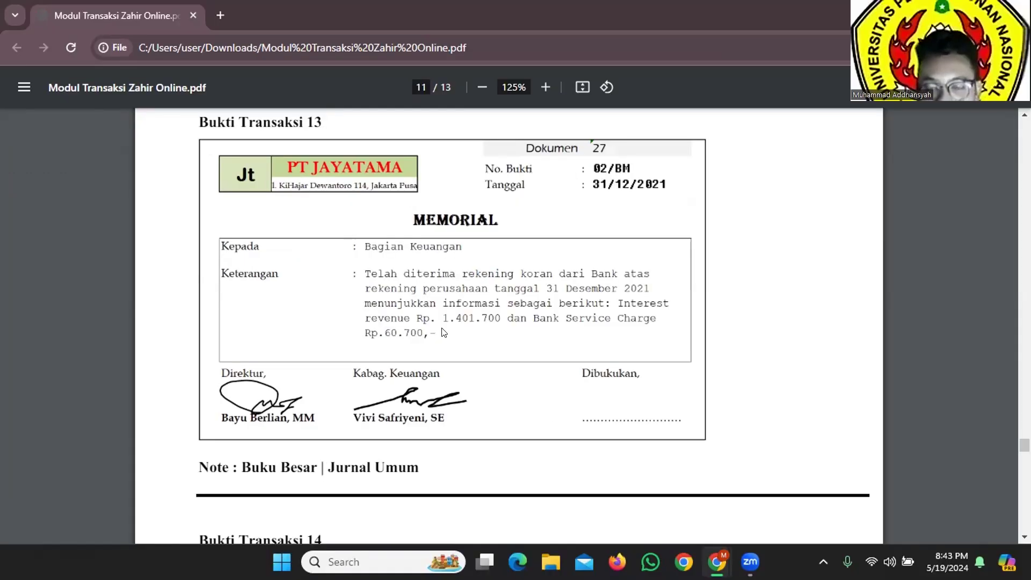
{"action": "key", "text": "alt+Tab"}
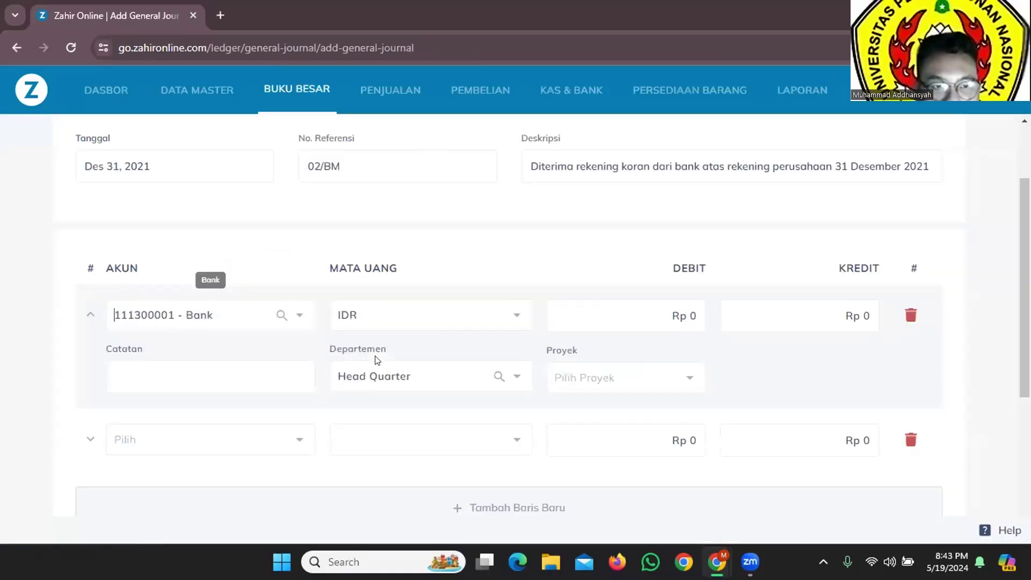
{"action": "left_click", "coordinate": [298, 441]}
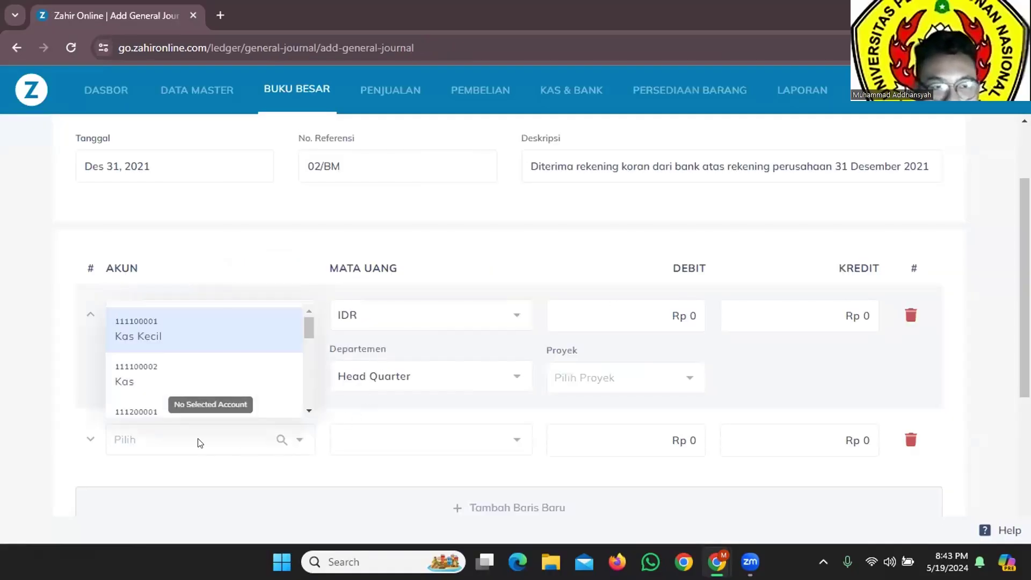
{"action": "type", "text": "Pendapatan b"}
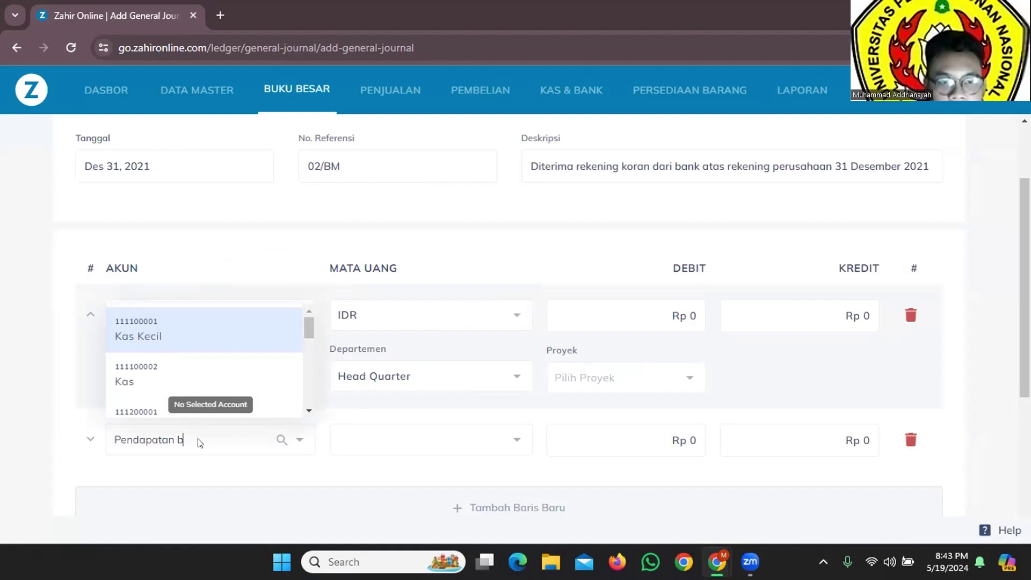
{"action": "type", "text": "unga"}
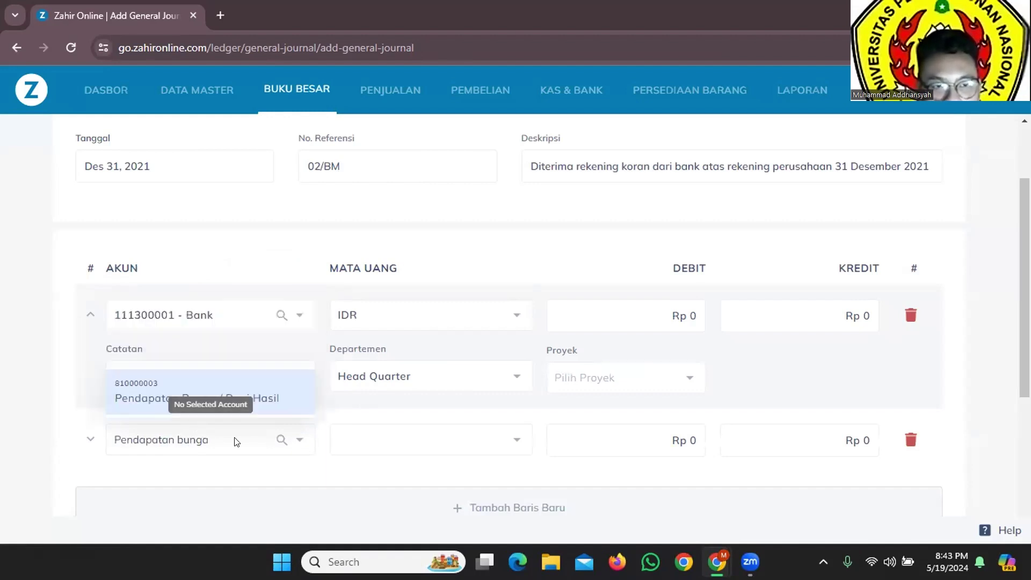
{"action": "left_click", "coordinate": [247, 386]}
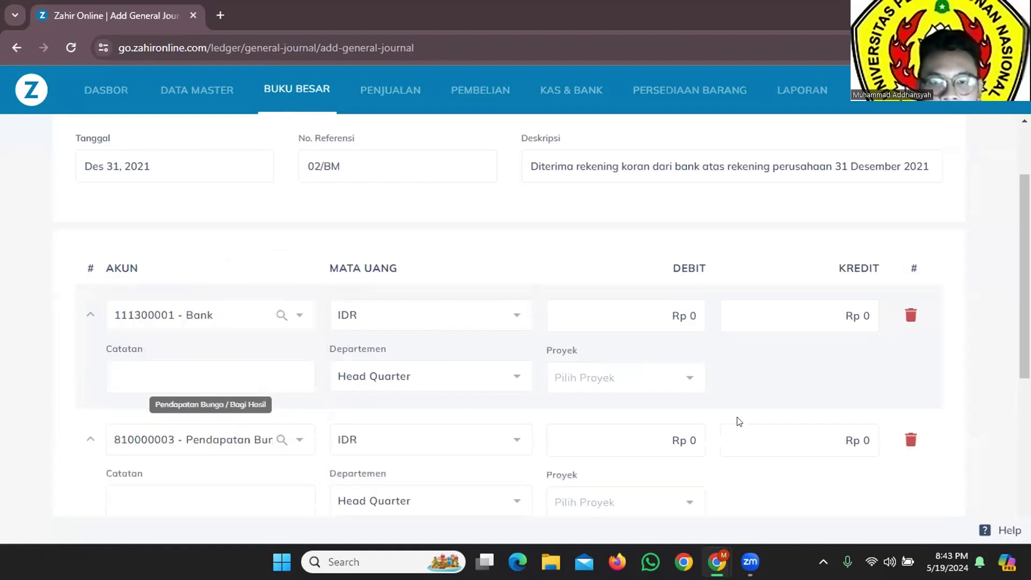
Step: Check the interest revenue amount in the PDF and enter Rp 1,401,700 as the credit of the Pendapatan Bunga line
{"action": "left_click", "coordinate": [844, 436]}
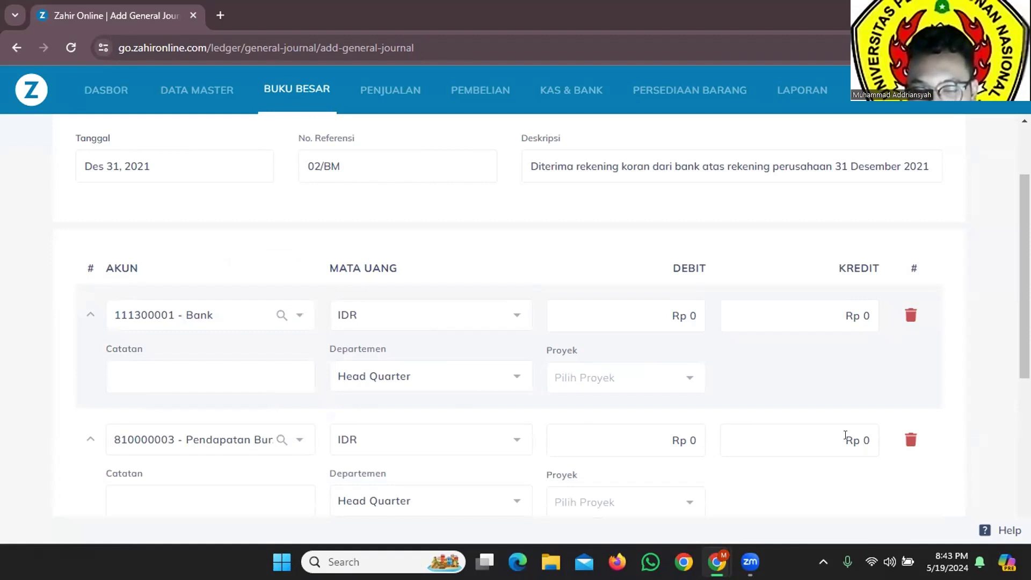
{"action": "key", "text": "alt+Tab"}
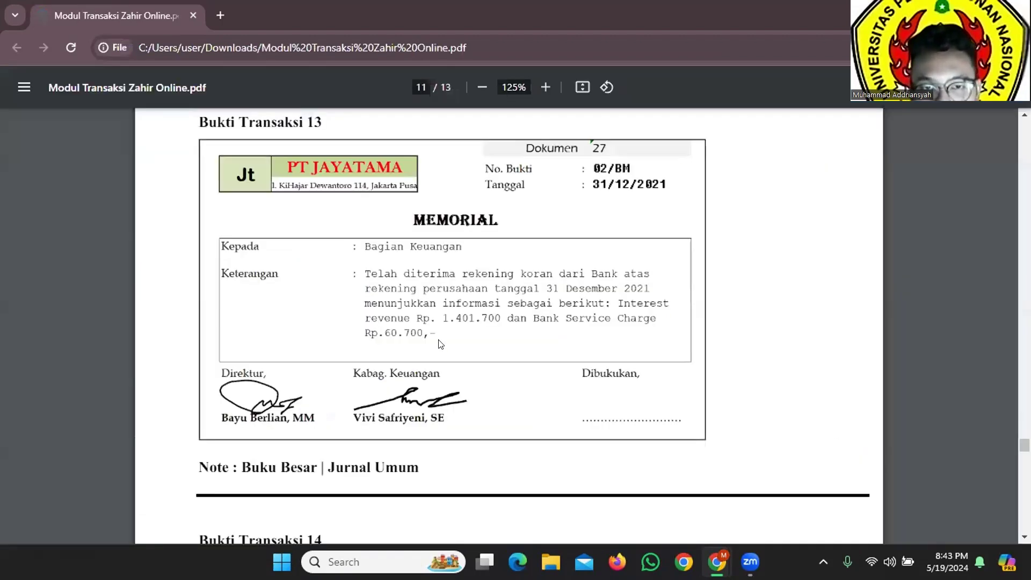
{"action": "key", "text": "alt+Tab"}
{"action": "type", "text": "1,401,"}
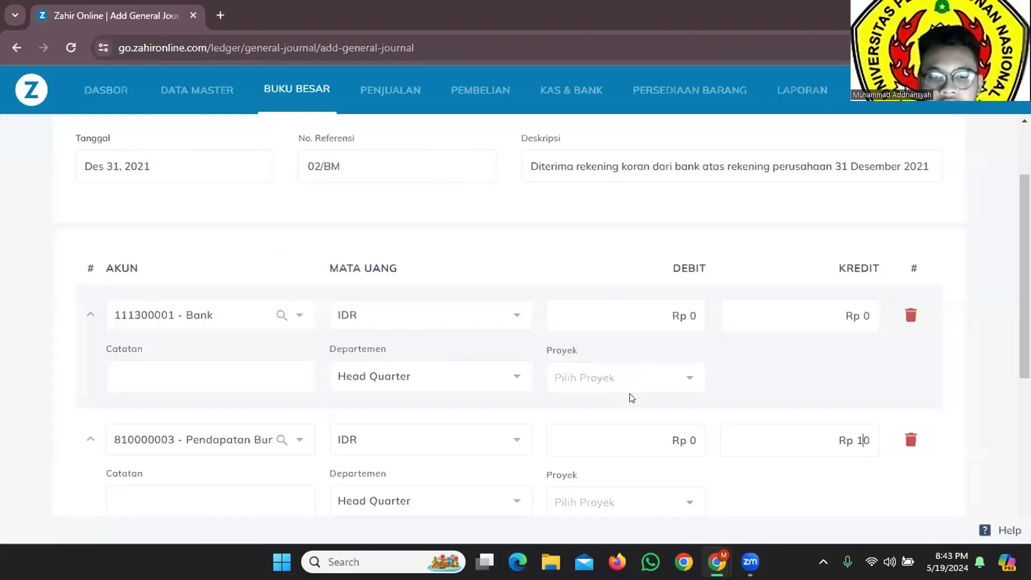
{"action": "type", "text": "700"}
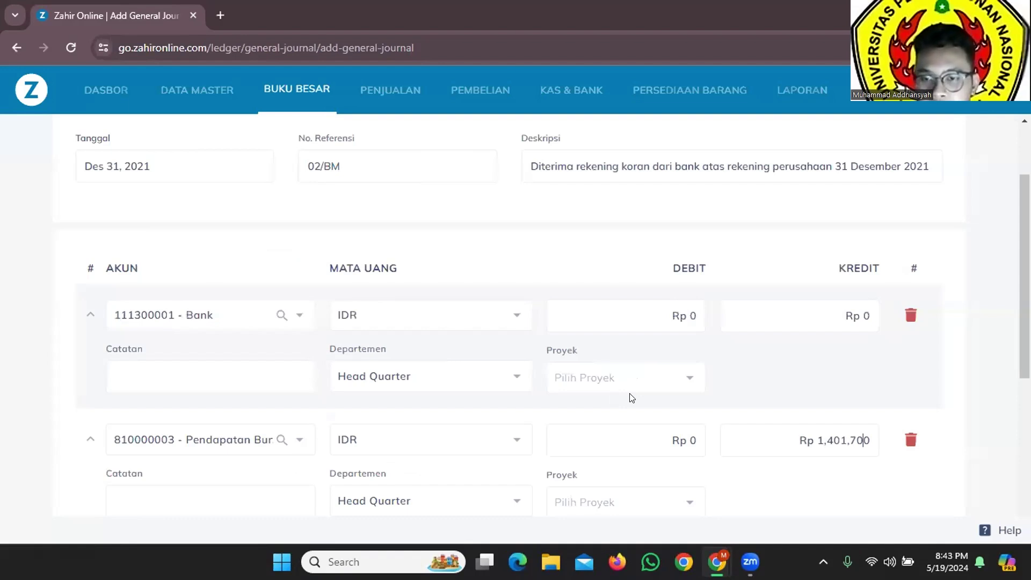
Step: Add a third journal line, consult the bank service charge in the PDF and search the accounts for "Beban biaya admin"
{"action": "scroll", "coordinate": [473, 376], "scroll_direction": "down", "scroll_amount": 4}
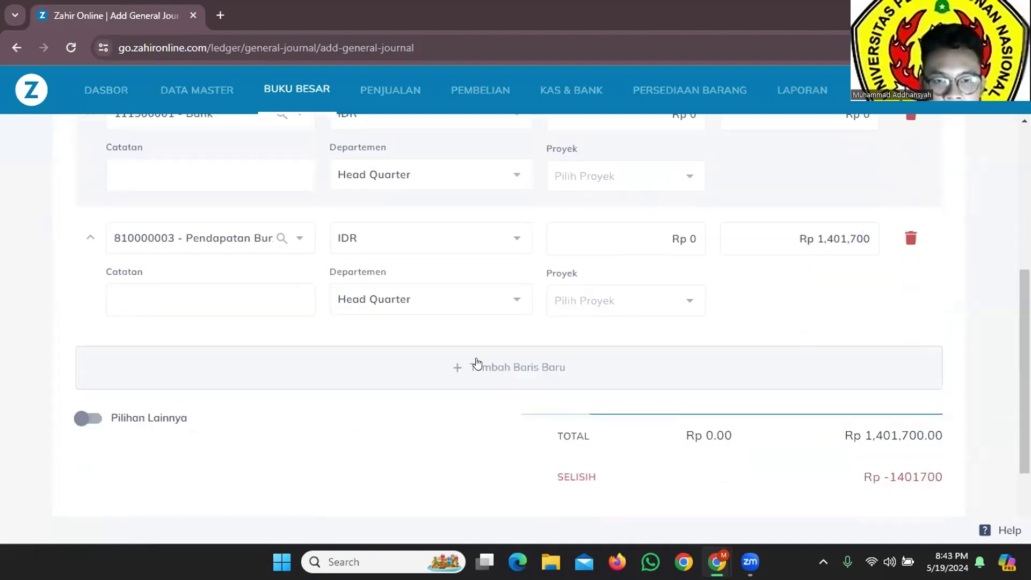
{"action": "left_click", "coordinate": [476, 358]}
{"action": "left_click", "coordinate": [211, 369]}
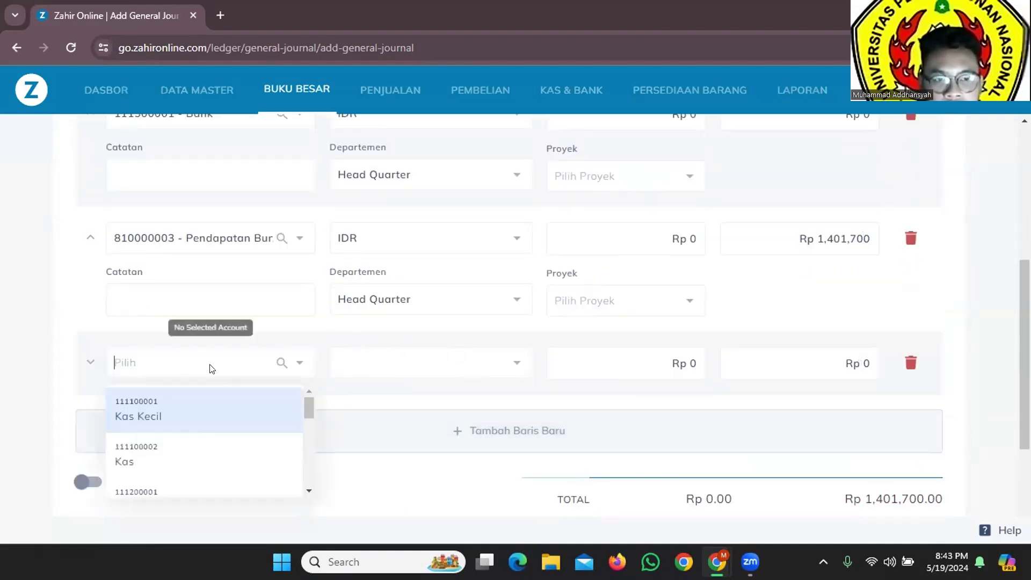
{"action": "key", "text": "alt+Tab"}
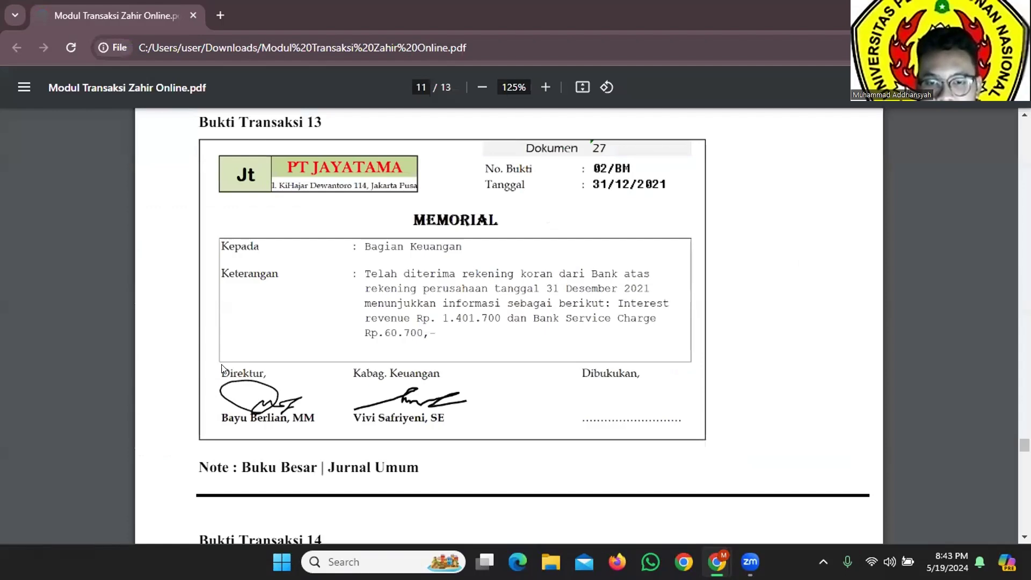
{"action": "key", "text": "alt+Tab"}
{"action": "key", "text": "alt+Tab"}
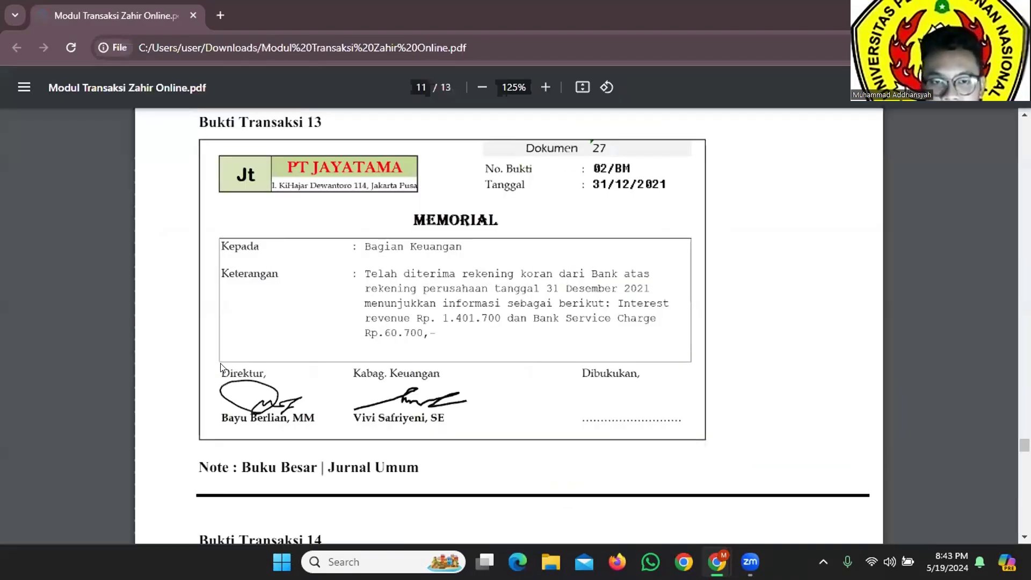
{"action": "key", "text": "alt+Tab"}
{"action": "type", "text": "Beban biaya "}
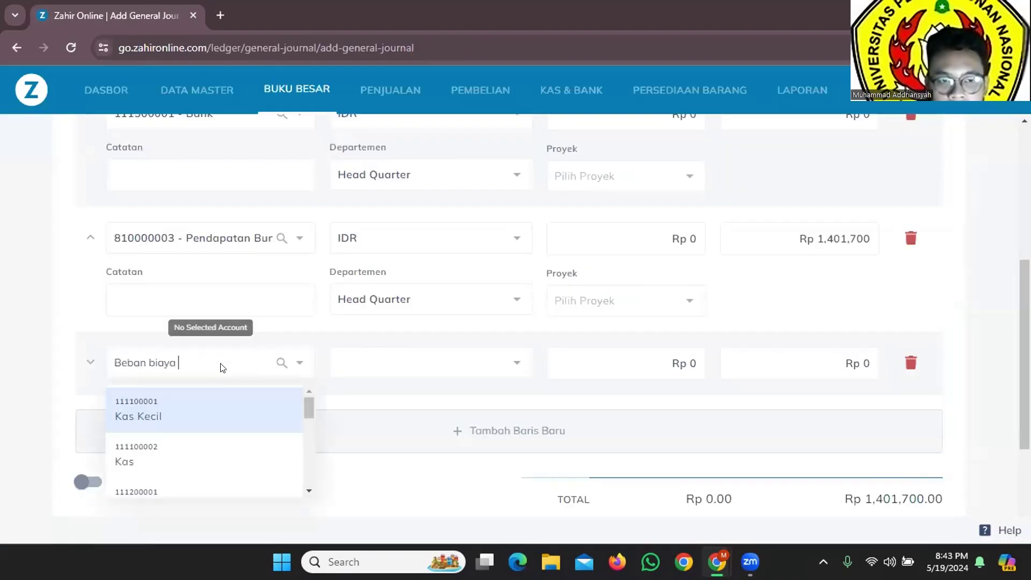
{"action": "type", "text": "admin"}
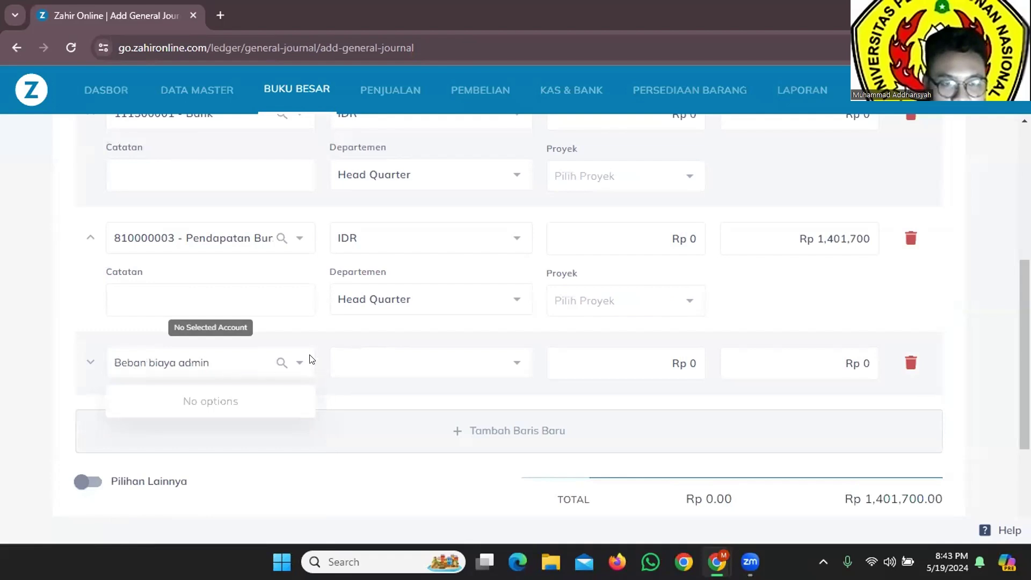
Step: Start creating a new account from the third line's account lookup, with Beban Operasional Lain as its subclassification
{"action": "left_click", "coordinate": [283, 367]}
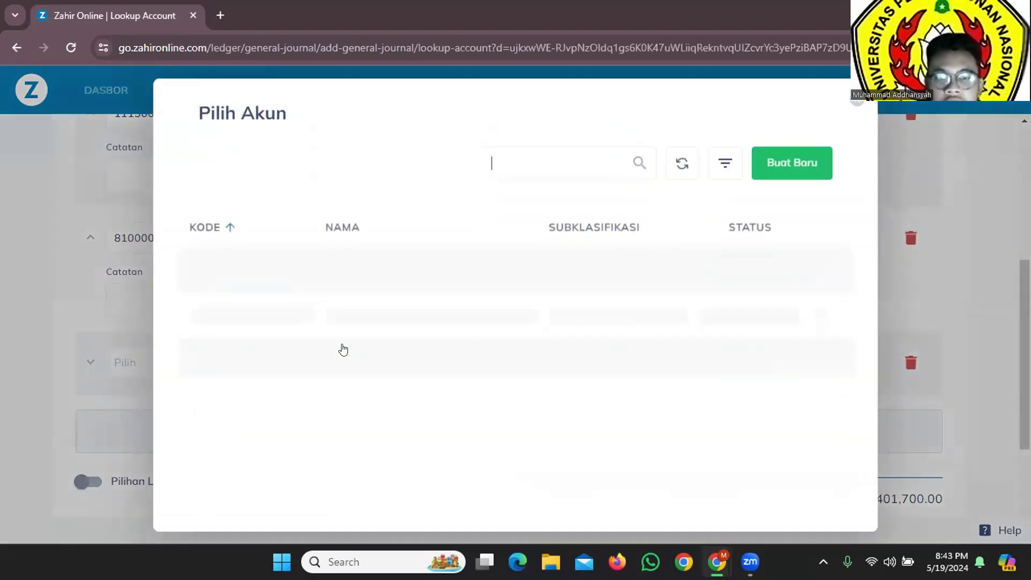
{"action": "left_click", "coordinate": [780, 169]}
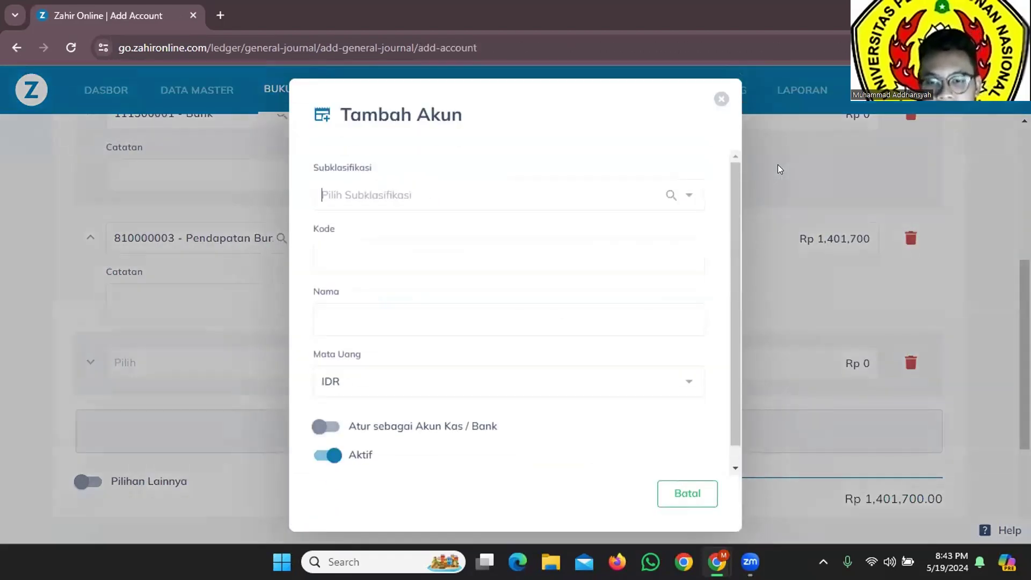
{"action": "left_click", "coordinate": [687, 196]}
{"action": "scroll", "coordinate": [479, 288], "scroll_direction": "down", "scroll_amount": 3}
{"action": "scroll", "coordinate": [477, 287], "scroll_direction": "down", "scroll_amount": 3}
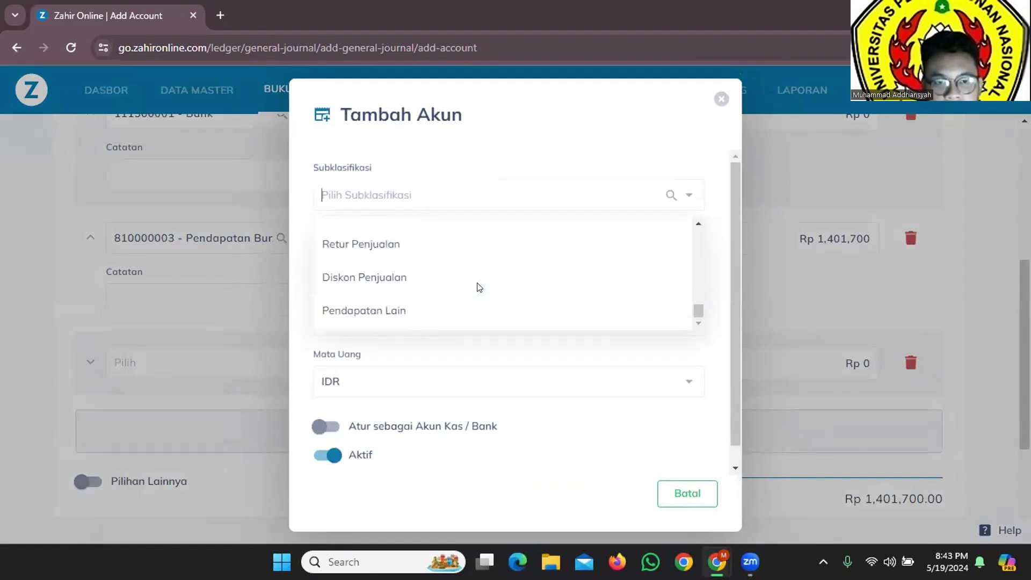
{"action": "scroll", "coordinate": [472, 280], "scroll_direction": "down", "scroll_amount": 3}
{"action": "scroll", "coordinate": [466, 290], "scroll_direction": "down", "scroll_amount": 2}
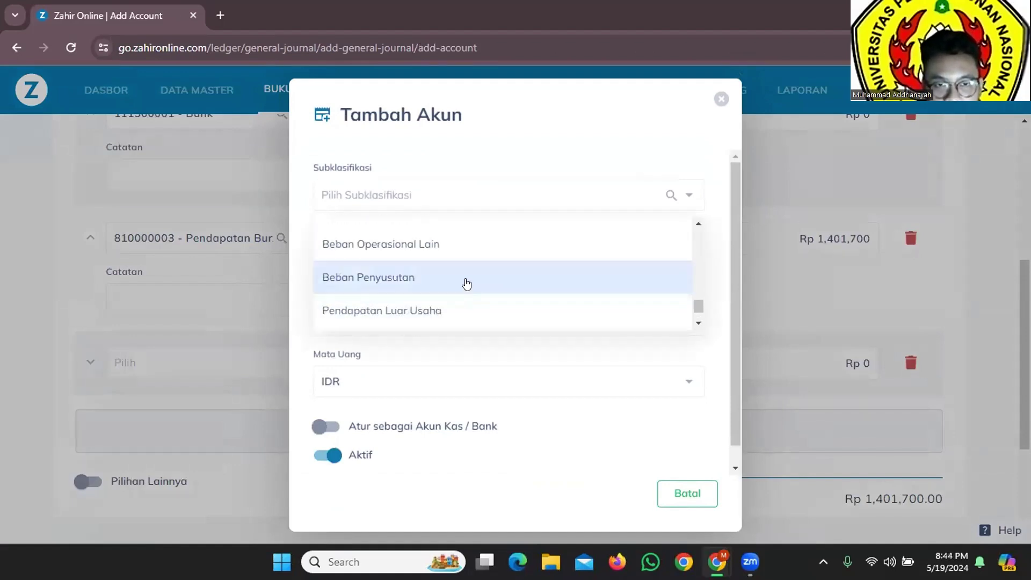
{"action": "left_click", "coordinate": [464, 248]}
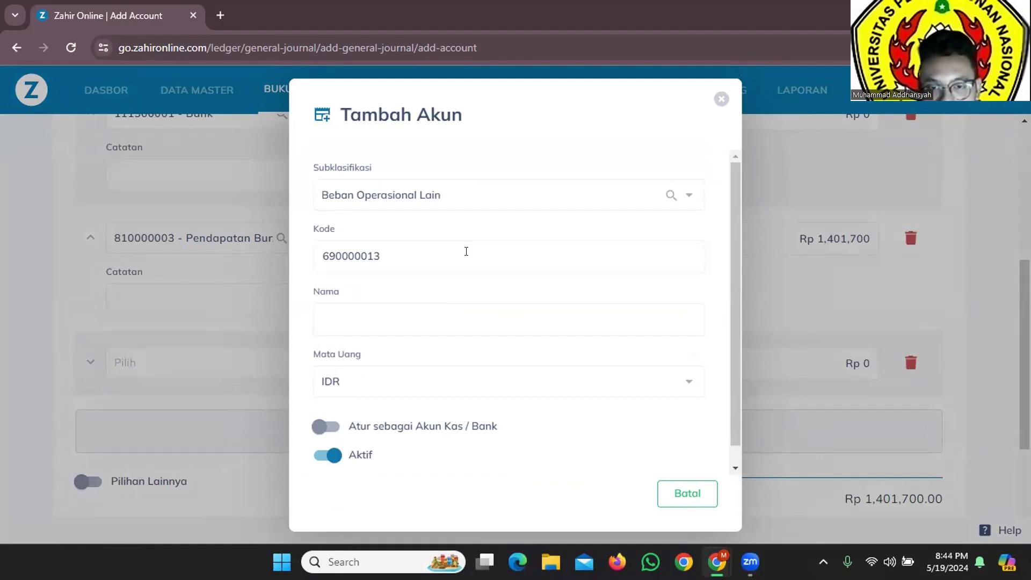
Step: Change the new account's subclassification to Beban Administrasi Dan Umum
{"action": "left_click", "coordinate": [685, 197]}
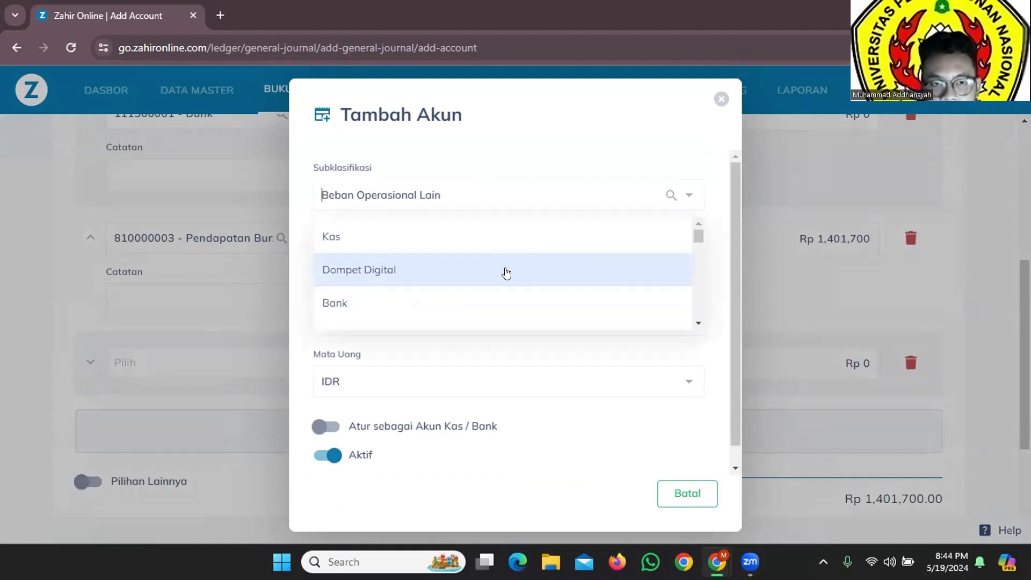
{"action": "scroll", "coordinate": [501, 271], "scroll_direction": "down", "scroll_amount": 8}
{"action": "scroll", "coordinate": [502, 273], "scroll_direction": "down", "scroll_amount": 5}
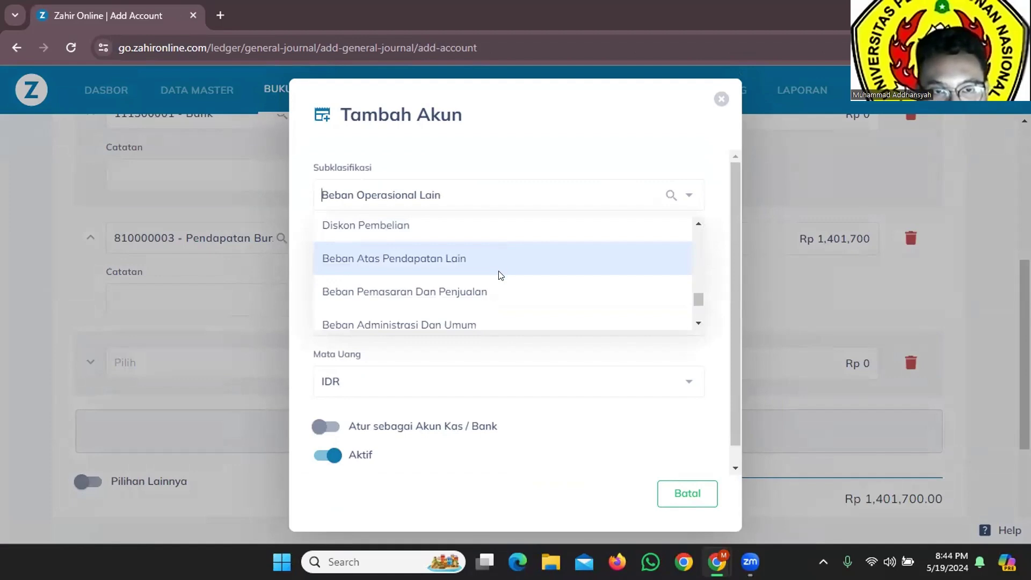
{"action": "left_click", "coordinate": [486, 318]}
Step: Name the new account "Beban Biaya Administrasi", save it and close the account form
{"action": "left_click", "coordinate": [384, 326]}
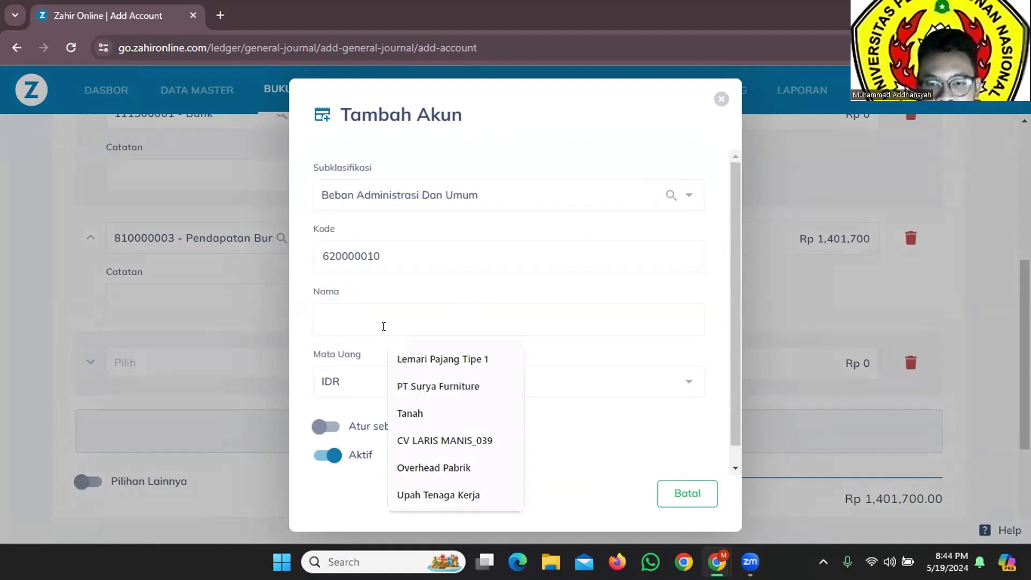
{"action": "type", "text": "Beban B"}
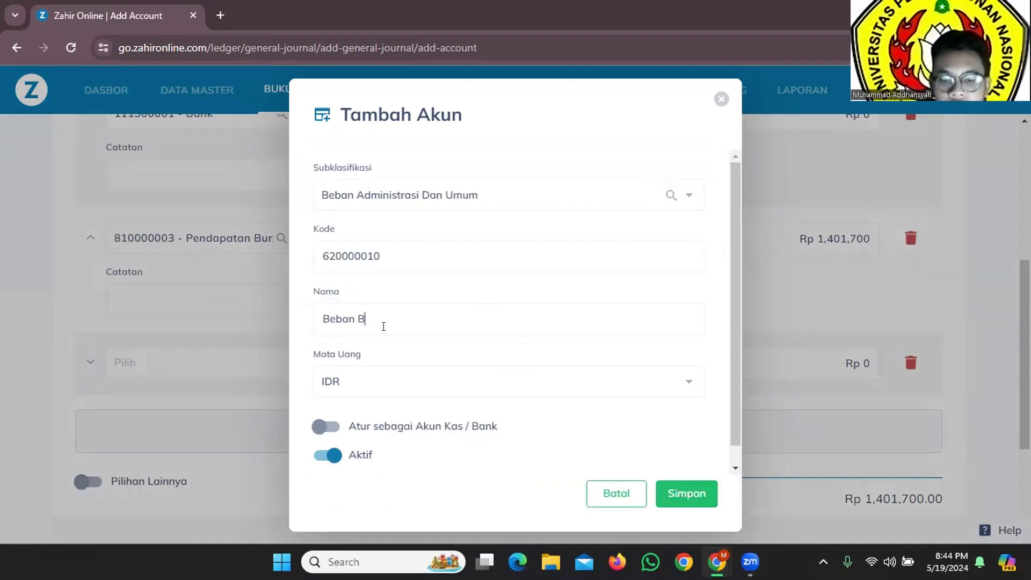
{"action": "type", "text": "iaya Admini"}
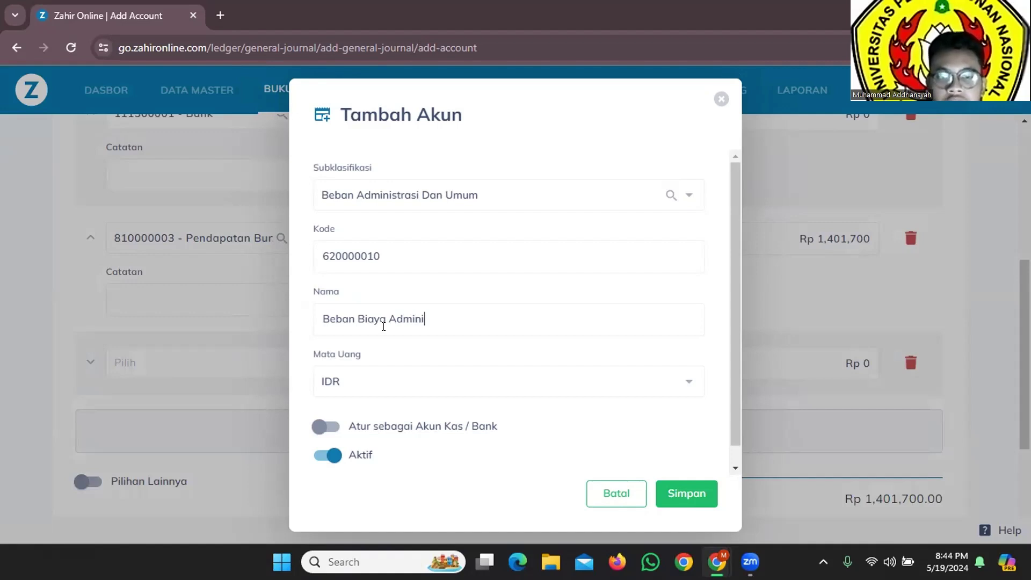
{"action": "type", "text": "strasu"}
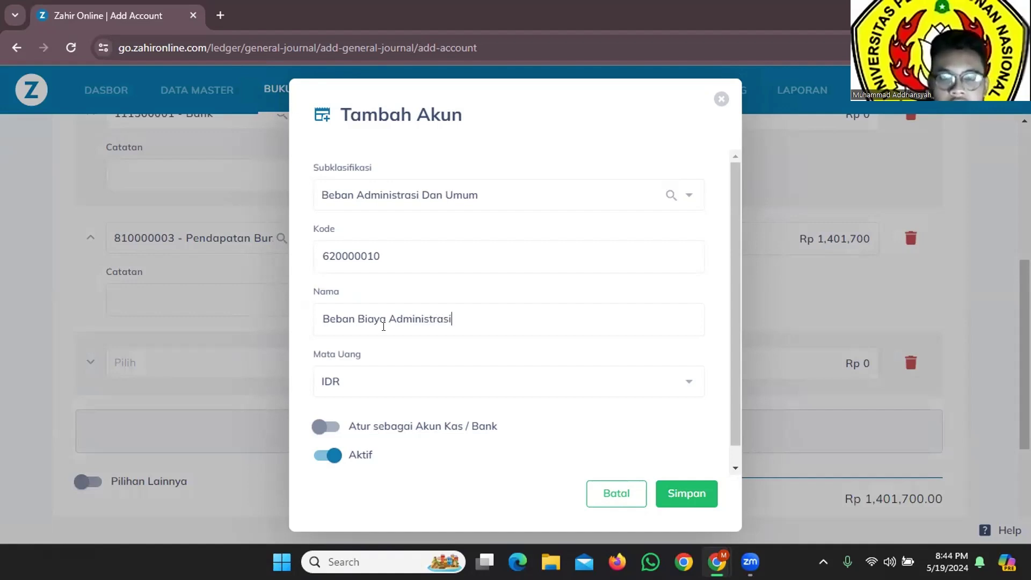
{"action": "scroll", "coordinate": [430, 325], "scroll_direction": "down", "scroll_amount": 1}
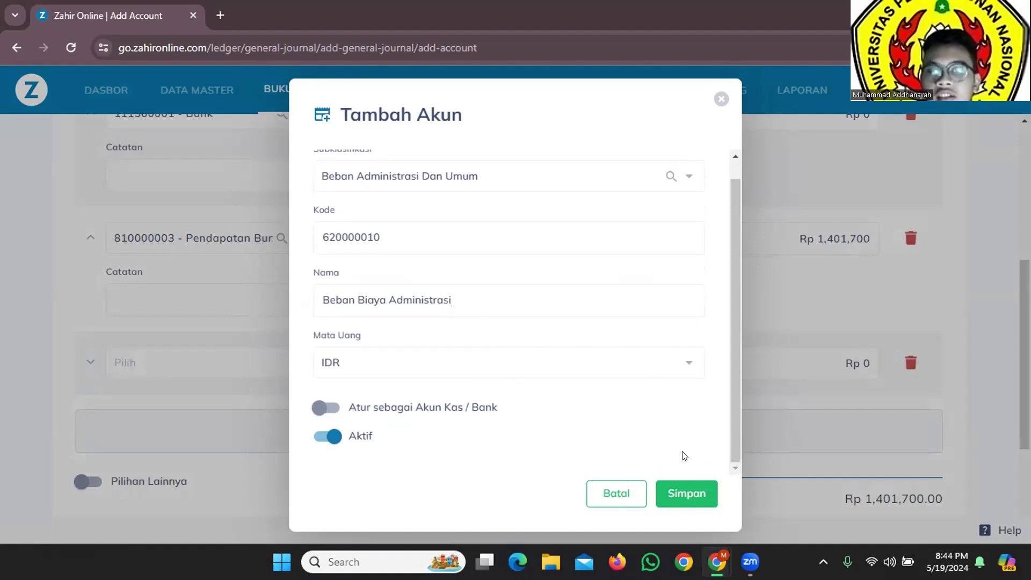
{"action": "left_click", "coordinate": [688, 492]}
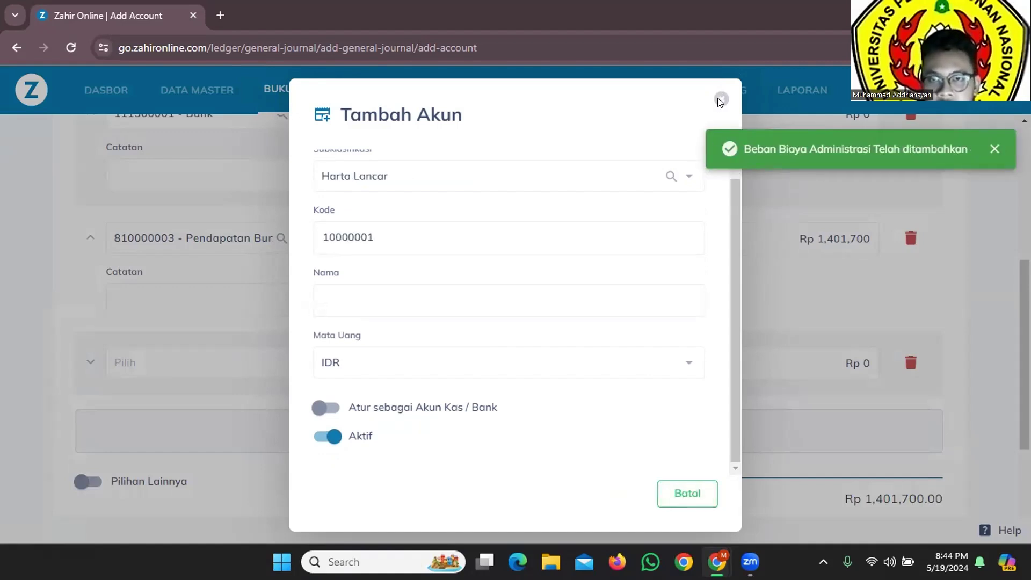
{"action": "left_click", "coordinate": [995, 151]}
{"action": "left_click", "coordinate": [721, 99]}
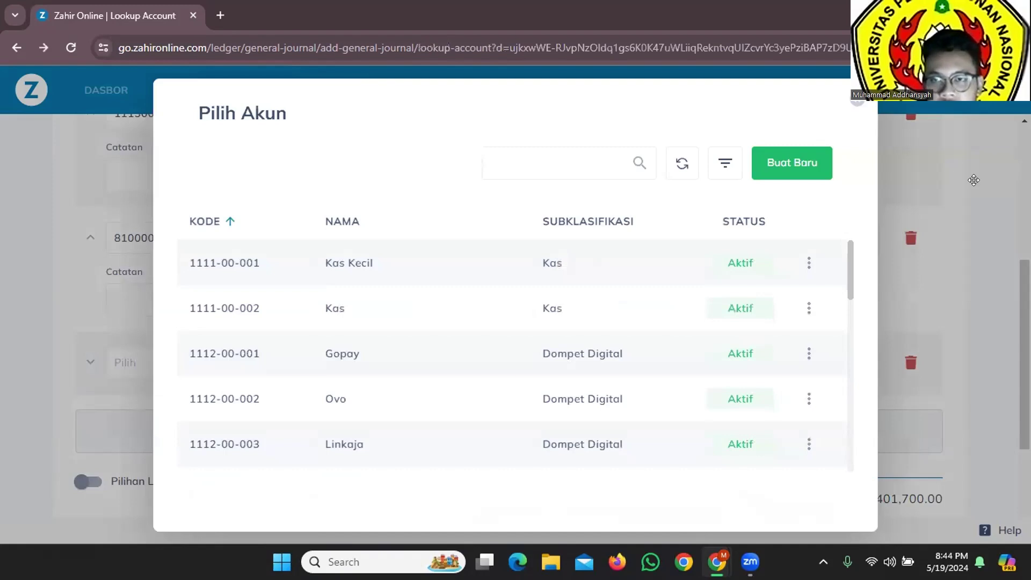
Step: Search the accounts for "Beban adm" and choose Beban Administrasi Bank as the account of the third journal line
{"action": "type", "text": "B"}
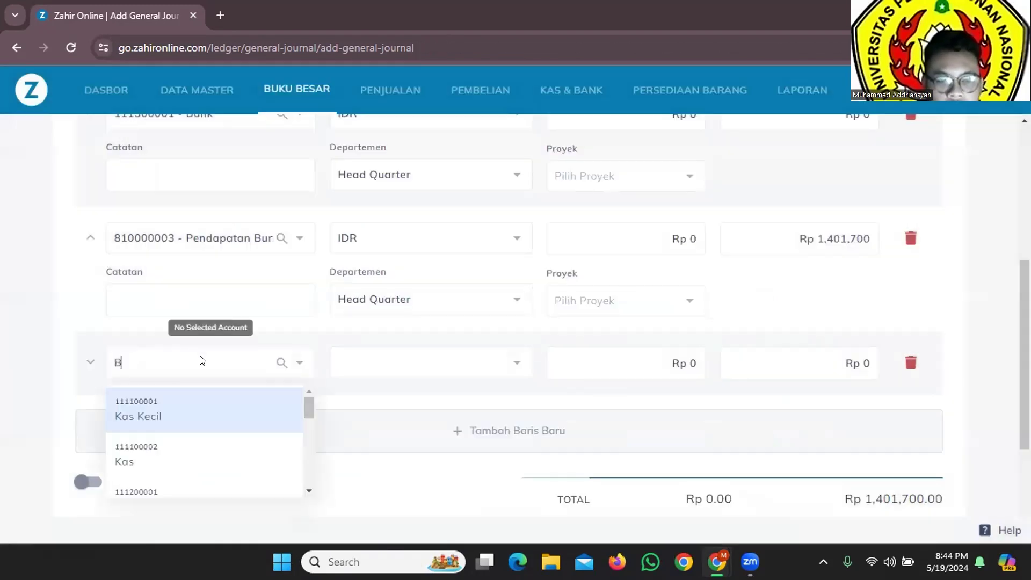
{"action": "type", "text": "eban adm"}
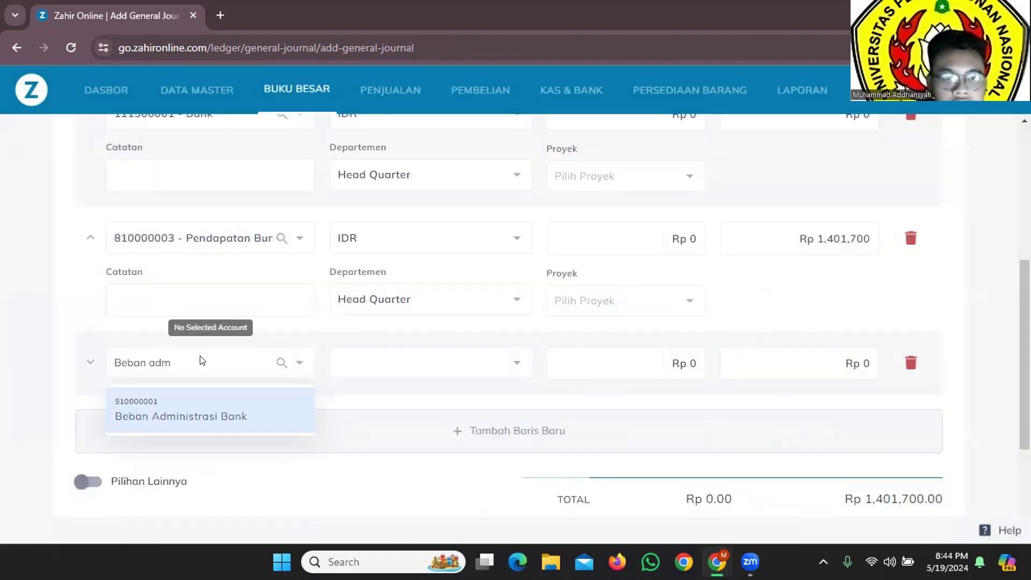
{"action": "left_click", "coordinate": [198, 417]}
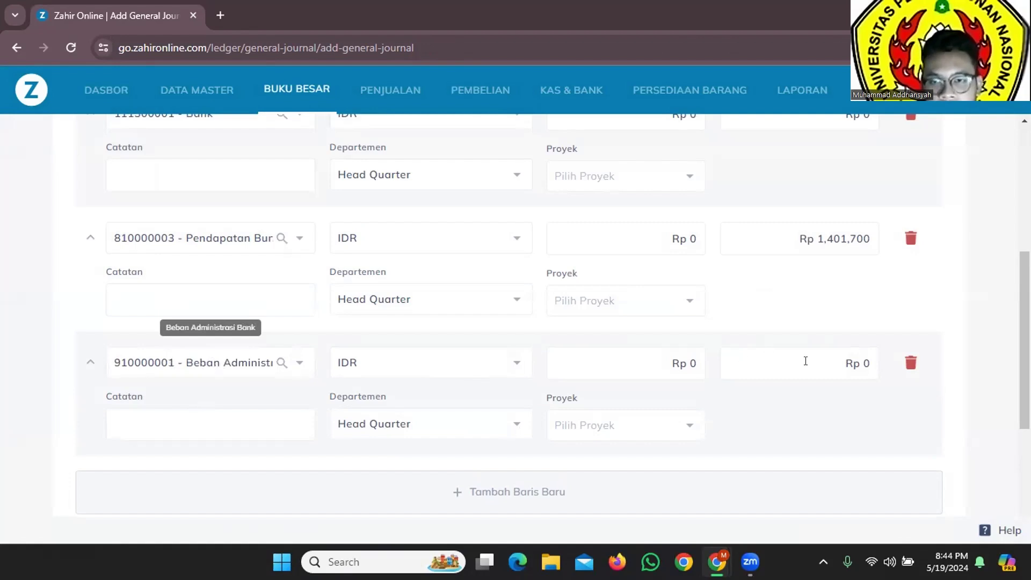
Step: Clear the debit of the Beban Administrasi Bank line and set its credit to Rp 60,700, following the service charge in the PDF
{"action": "left_click", "coordinate": [805, 361]}
{"action": "key", "text": "alt+Tab"}
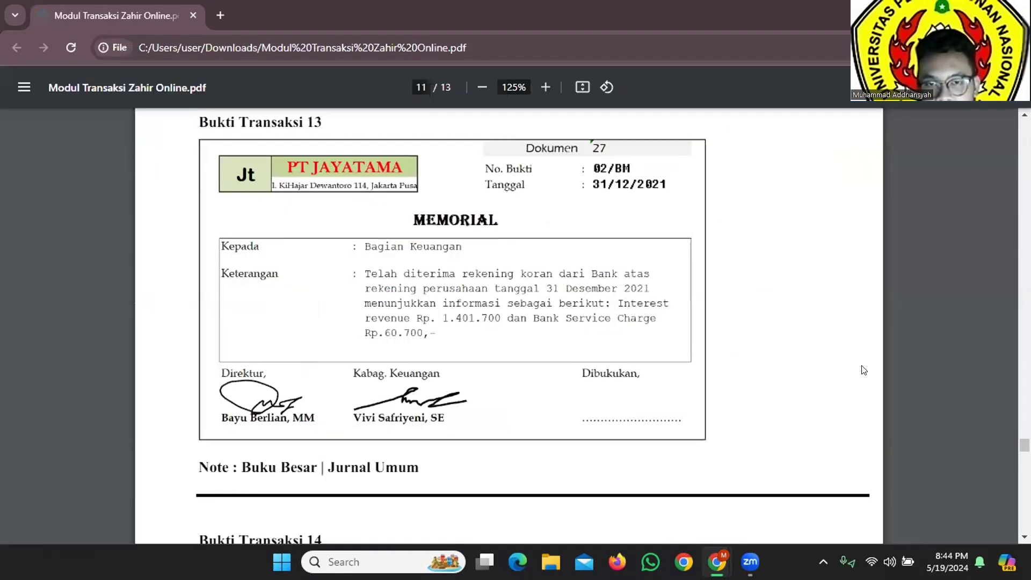
{"action": "key", "text": "alt+Tab"}
{"action": "left_click", "coordinate": [707, 366]}
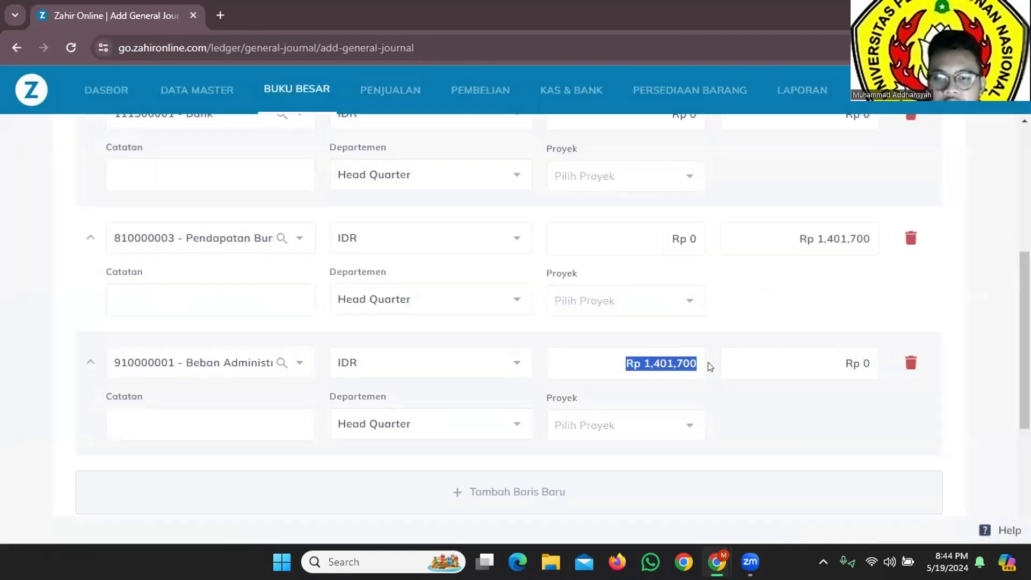
{"action": "key", "text": "BackSpace"}
{"action": "left_click_drag", "start_coordinate": [845, 363], "coordinate": [869, 364]}
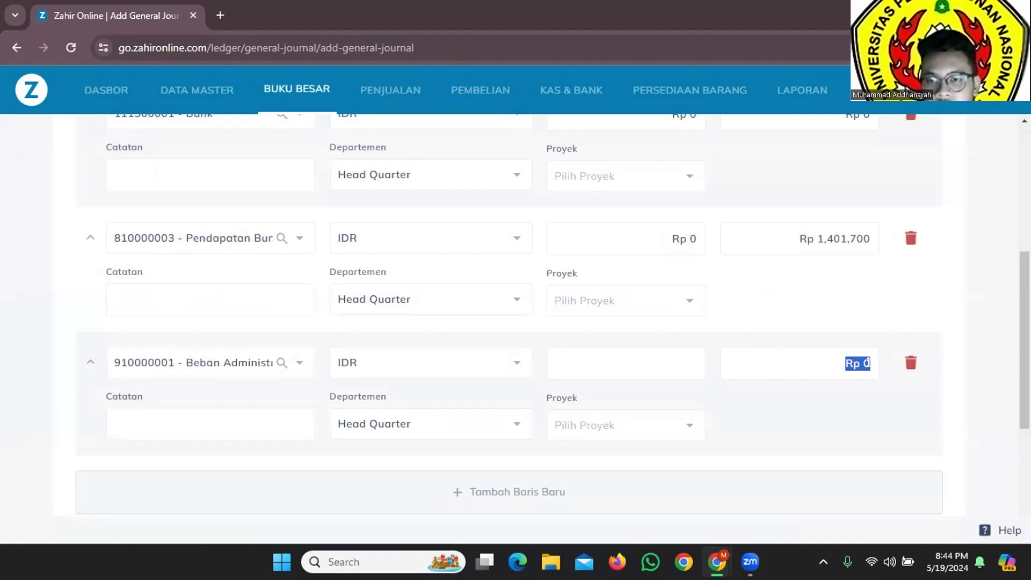
{"action": "key", "text": "alt+Tab"}
{"action": "key", "text": "alt+Tab"}
{"action": "left_click", "coordinate": [866, 362]}
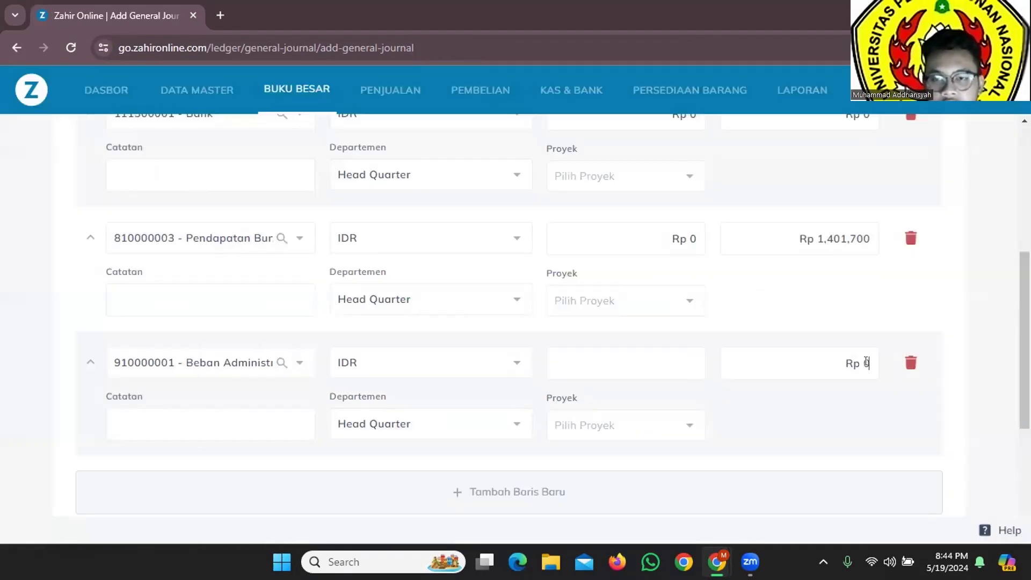
{"action": "left_click_drag", "start_coordinate": [831, 369], "coordinate": [877, 372]}
{"action": "type", "text": "60700"}
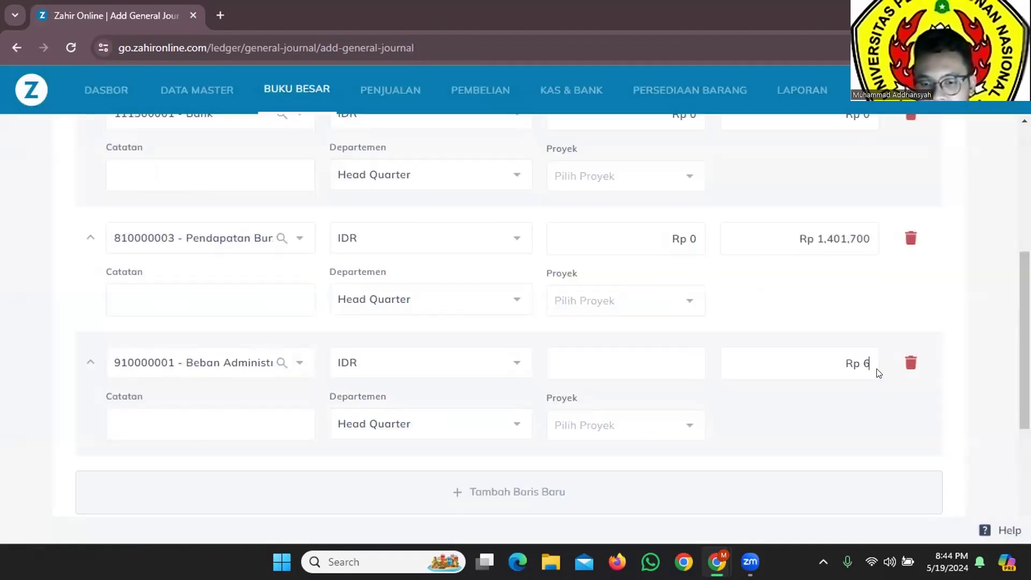
Step: Compare the journal's line amounts, totals and difference with Bukti Transaksi 13 in the PDF
{"action": "scroll", "coordinate": [849, 371], "scroll_direction": "up", "scroll_amount": 2}
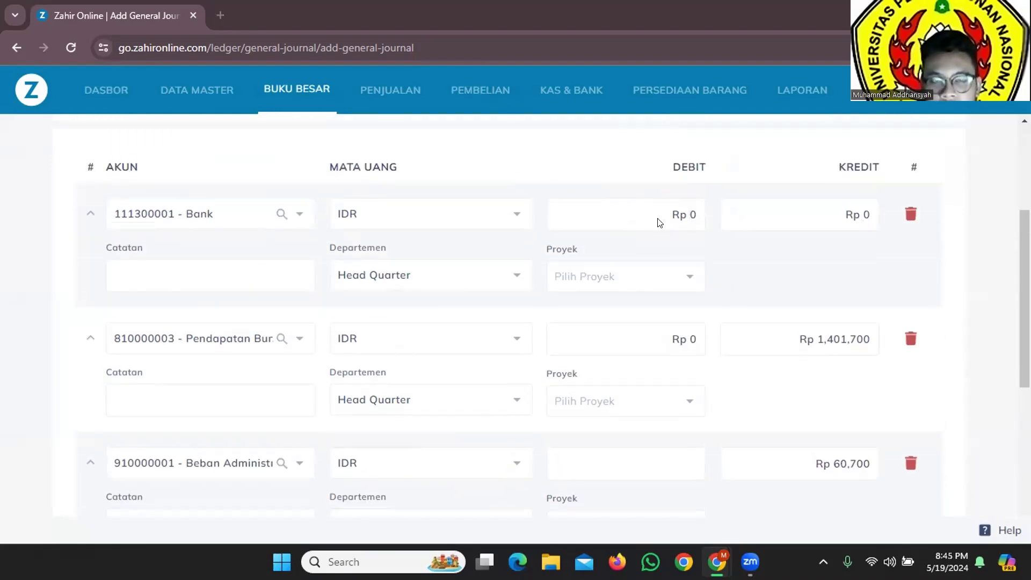
{"action": "key", "text": "alt+Tab"}
{"action": "key", "text": "alt+Tab"}
{"action": "scroll", "coordinate": [703, 286], "scroll_direction": "down", "scroll_amount": 5}
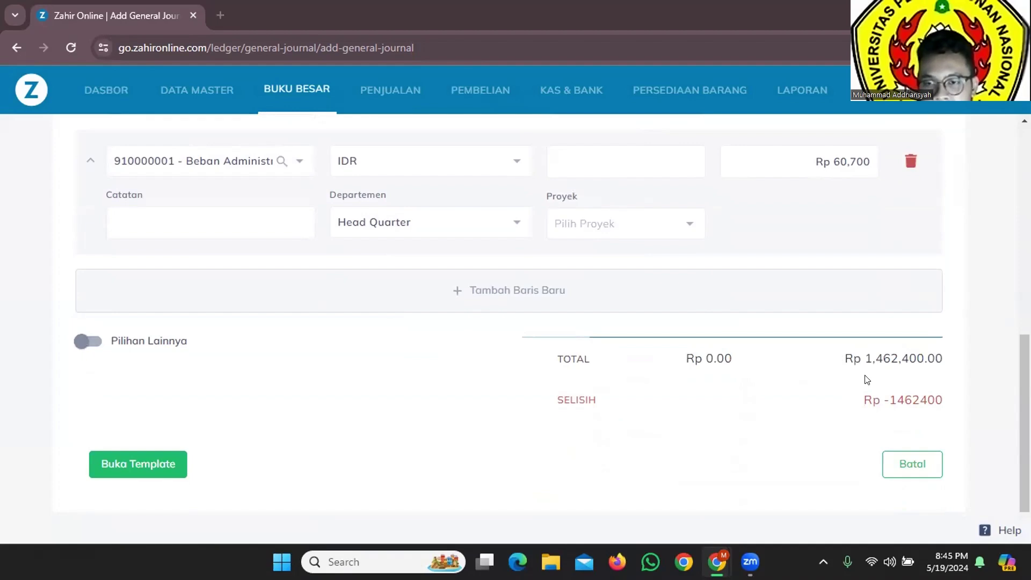
{"action": "key", "text": "alt+Tab"}
{"action": "key", "text": "alt+Tab"}
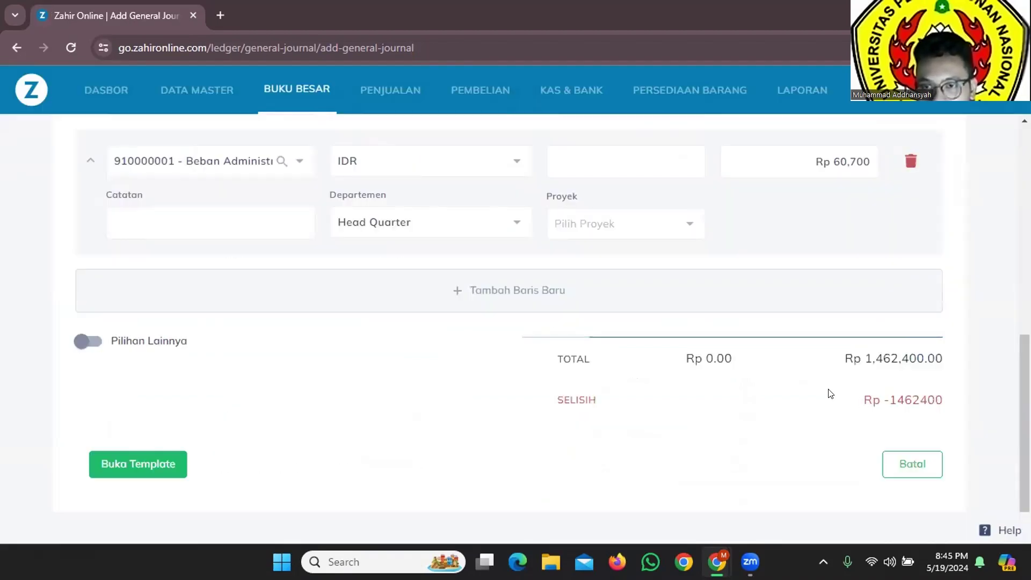
Step: Set the debit of the Bank line to Rp 1,462,400, matching the journal's total credit for Bukti Transaksi 13
{"action": "key", "text": "alt+Tab"}
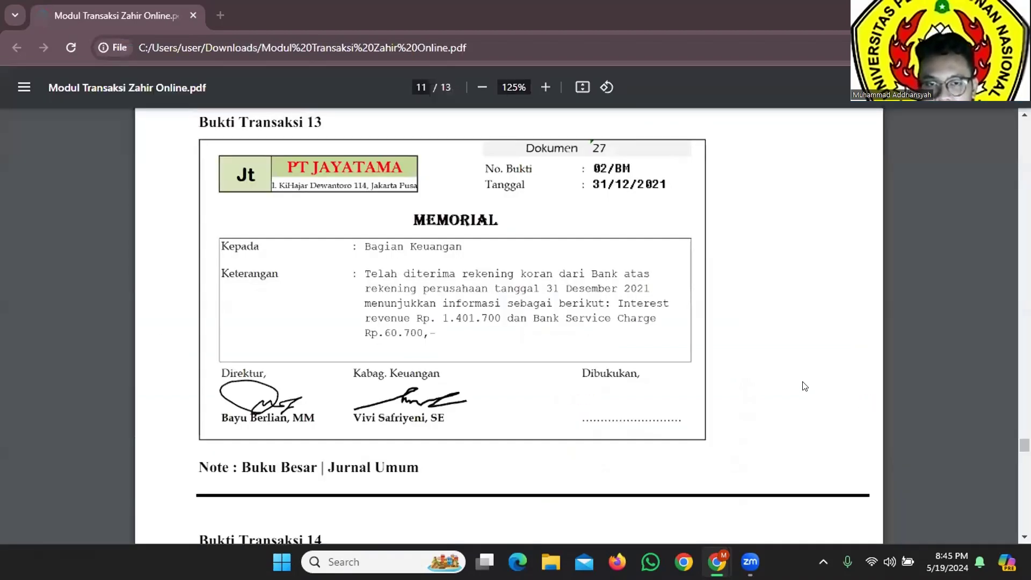
{"action": "key", "text": "alt+Tab"}
{"action": "scroll", "coordinate": [787, 379], "scroll_direction": "up", "scroll_amount": 2}
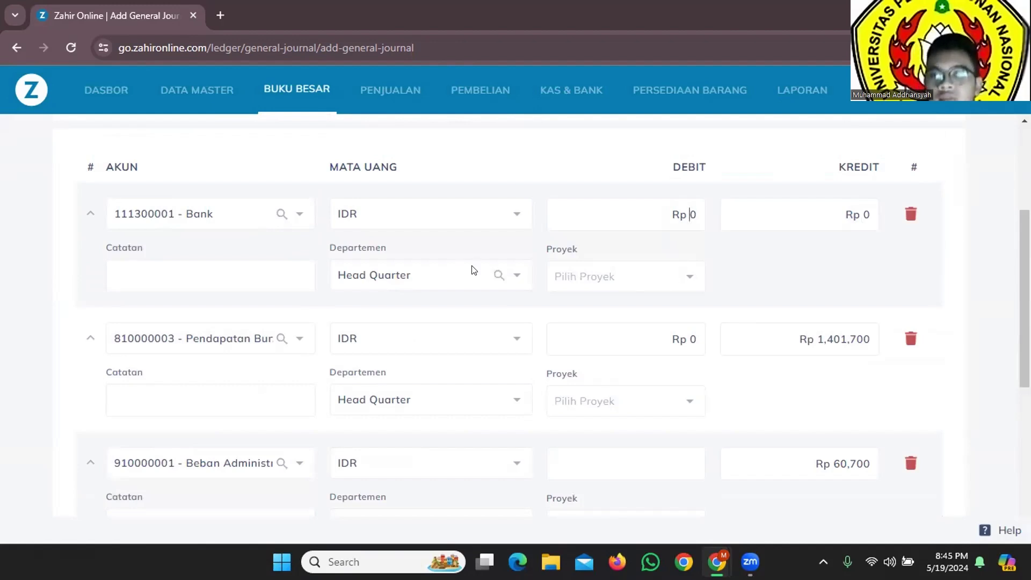
{"action": "type", "text": "14"}
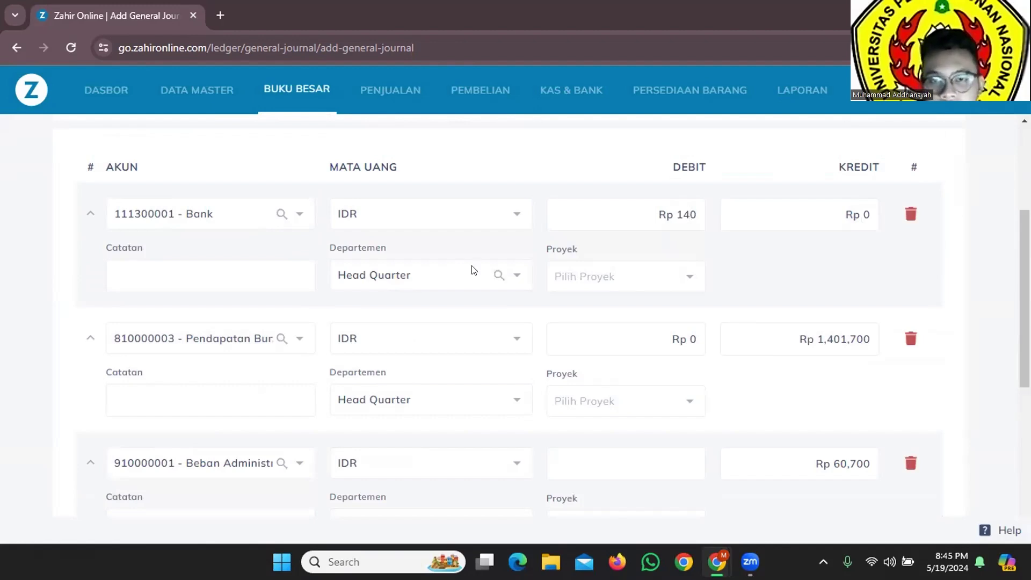
{"action": "scroll", "coordinate": [687, 333], "scroll_direction": "down", "scroll_amount": 5}
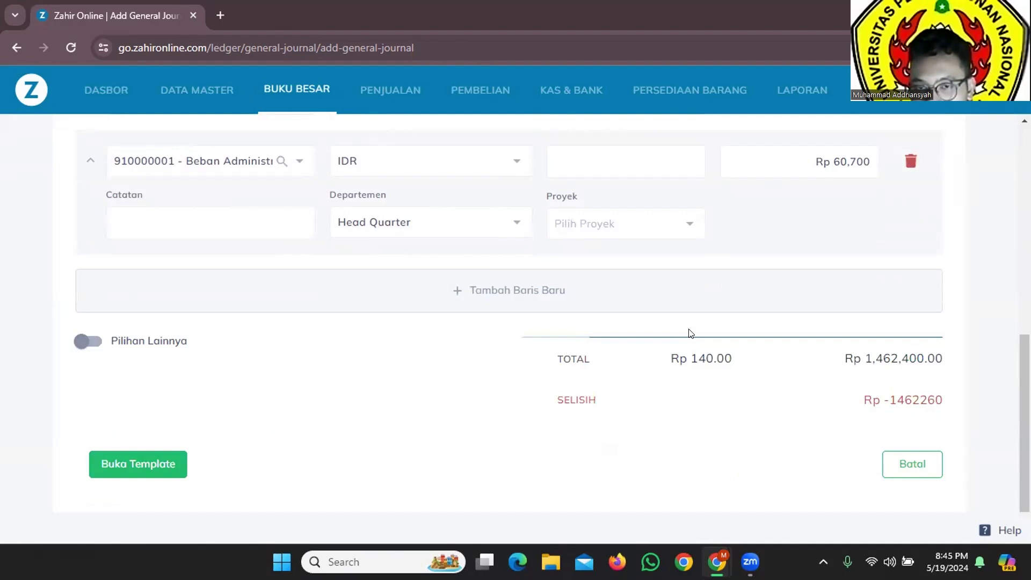
{"action": "scroll", "coordinate": [691, 333], "scroll_direction": "up", "scroll_amount": 5}
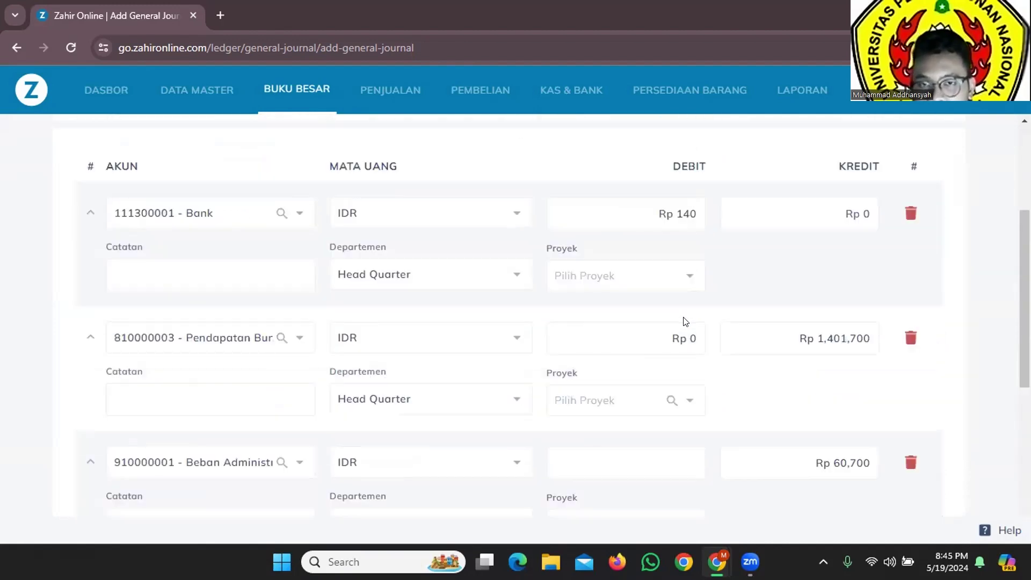
{"action": "type", "text": "62400"}
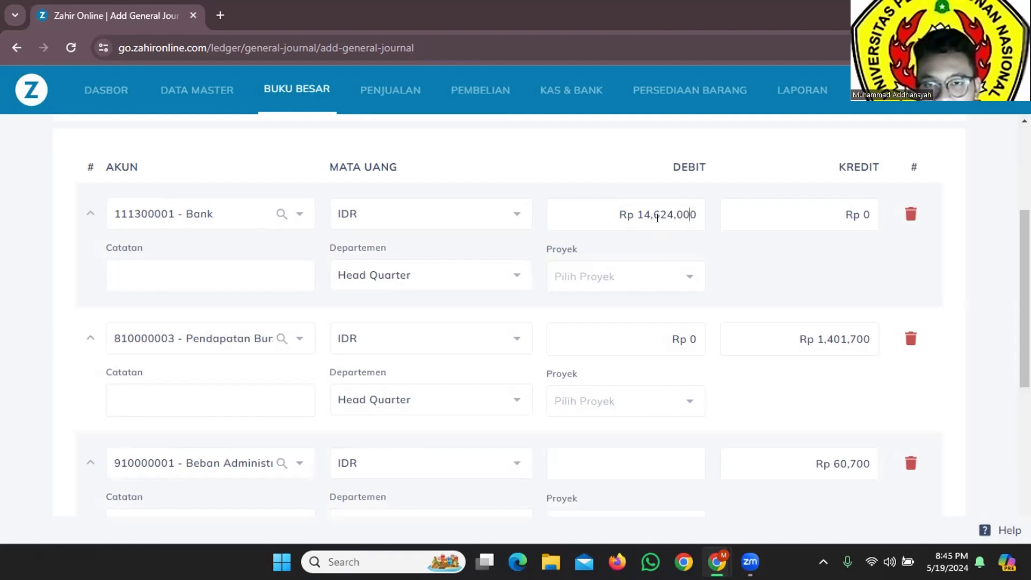
{"action": "key", "text": "Delete"}
Step: Review the header, lines and totals of general journal 02/BM, and save the journal
{"action": "scroll", "coordinate": [658, 221], "scroll_direction": "down", "scroll_amount": 6}
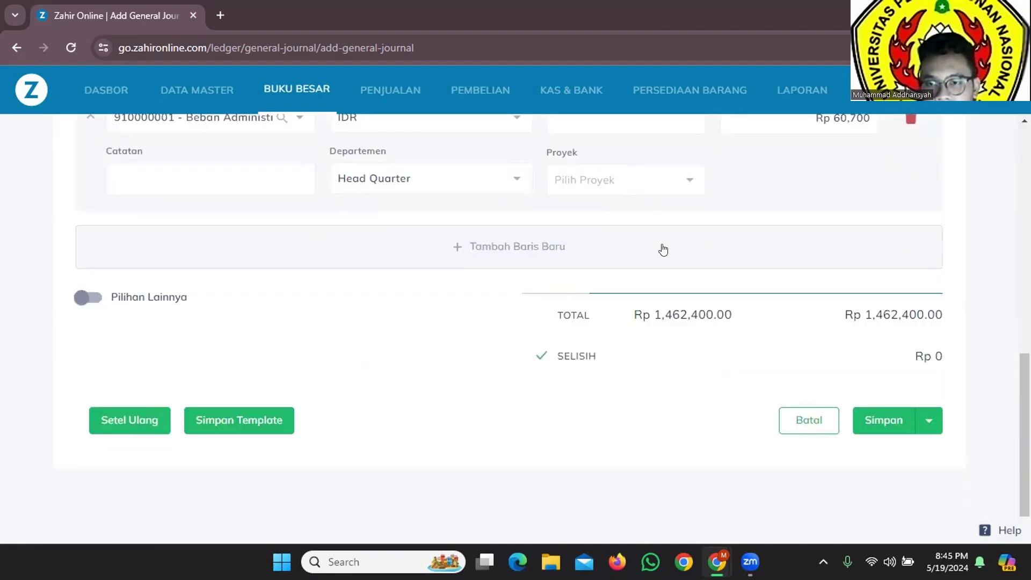
{"action": "scroll", "coordinate": [840, 355], "scroll_direction": "up", "scroll_amount": 5}
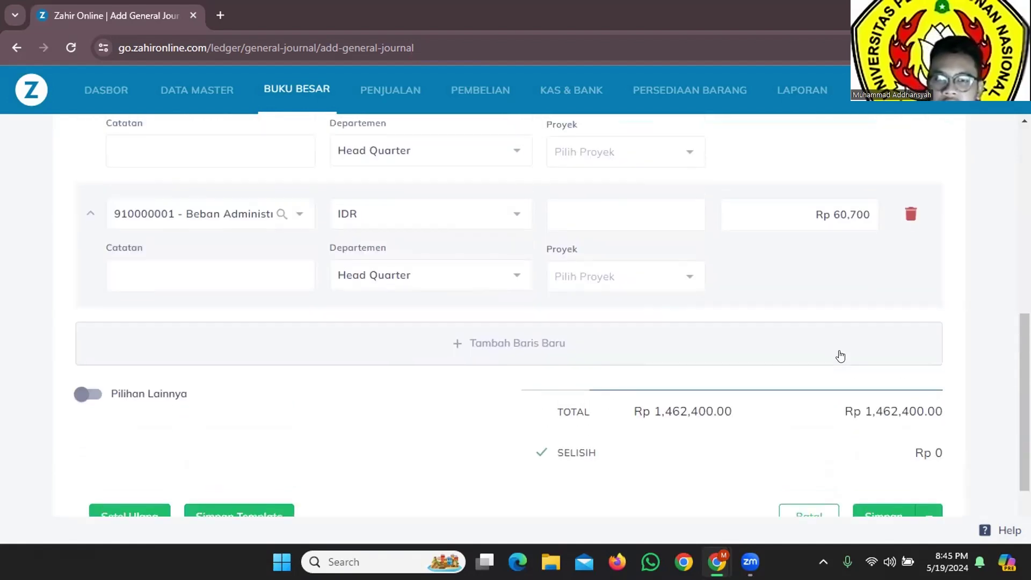
{"action": "scroll", "coordinate": [486, 338], "scroll_direction": "down", "scroll_amount": 5}
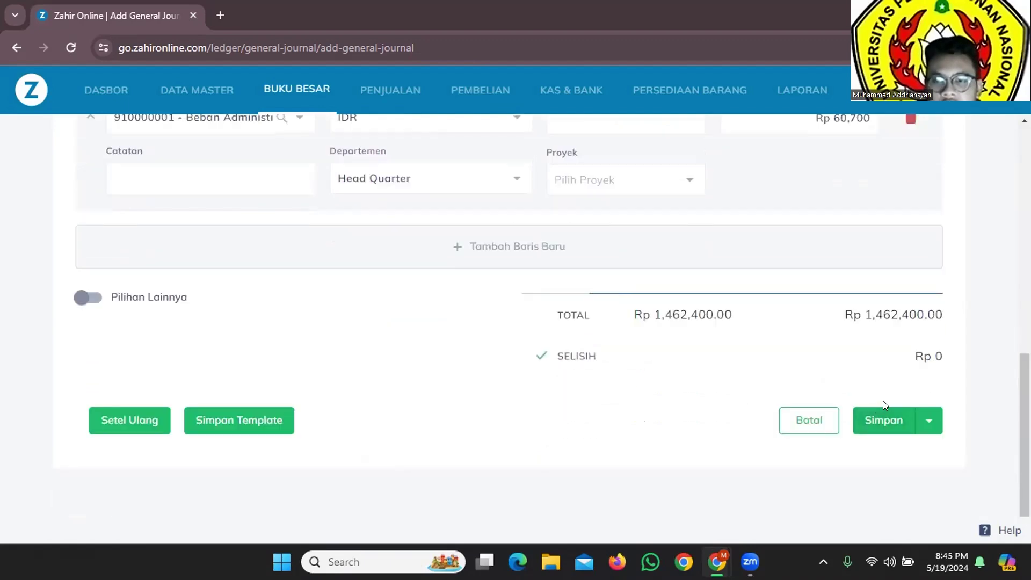
{"action": "scroll", "coordinate": [437, 276], "scroll_direction": "up", "scroll_amount": 6}
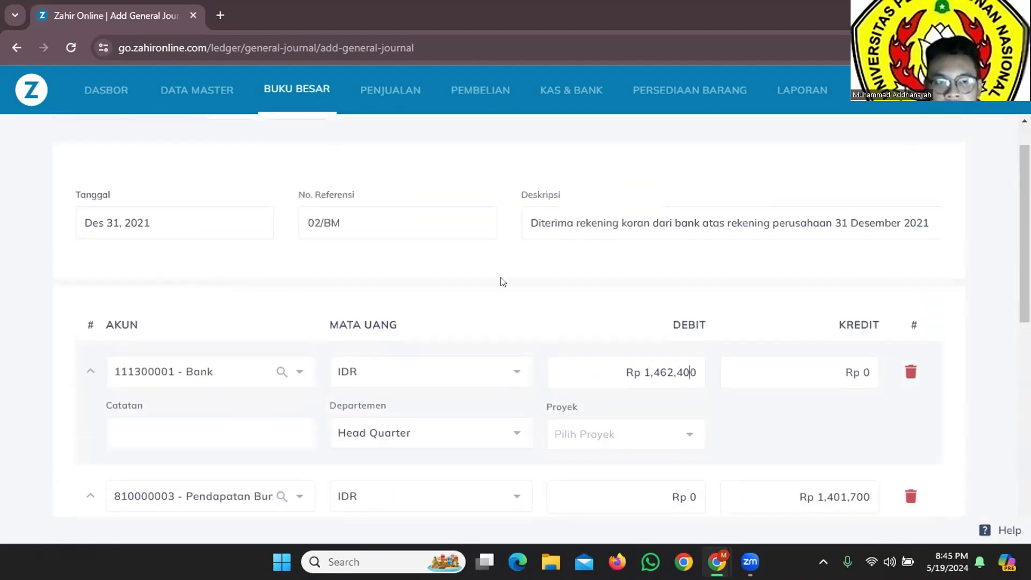
{"action": "scroll", "coordinate": [502, 281], "scroll_direction": "down", "scroll_amount": 5}
{"action": "scroll", "coordinate": [896, 488], "scroll_direction": "down", "scroll_amount": 2}
{"action": "left_click", "coordinate": [864, 414]}
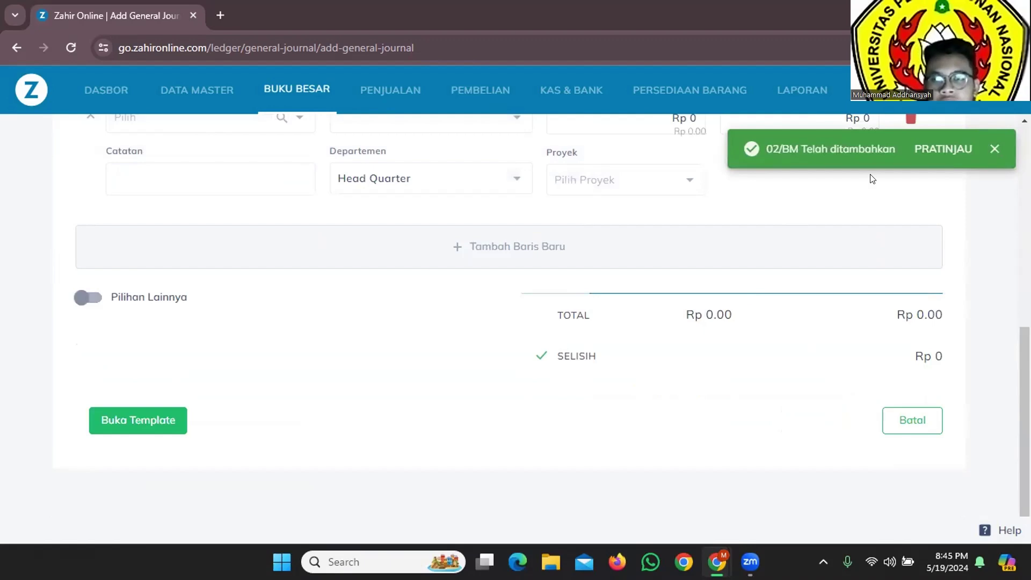
Step: Read Bukti Transaksi 14 in the Modul Transaksi PDF, including its memorial instructions and the note on where to record it
{"action": "scroll", "coordinate": [607, 239], "scroll_direction": "up", "scroll_amount": 5}
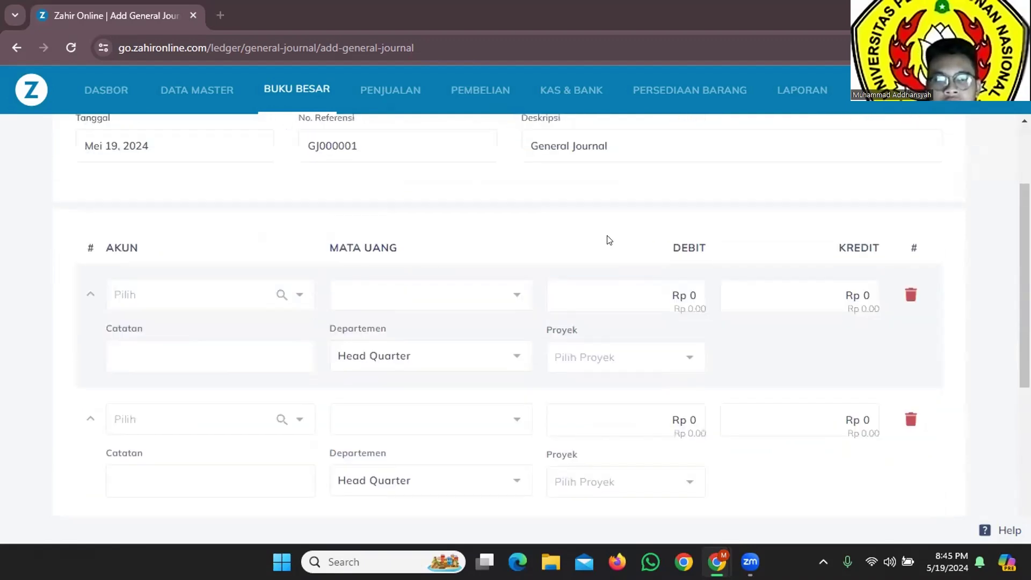
{"action": "key", "text": "alt+Tab"}
{"action": "scroll", "coordinate": [573, 271], "scroll_direction": "down", "scroll_amount": 8}
{"action": "scroll", "coordinate": [573, 271], "scroll_direction": "down", "scroll_amount": 3}
{"action": "scroll", "coordinate": [573, 271], "scroll_direction": "up", "scroll_amount": 6}
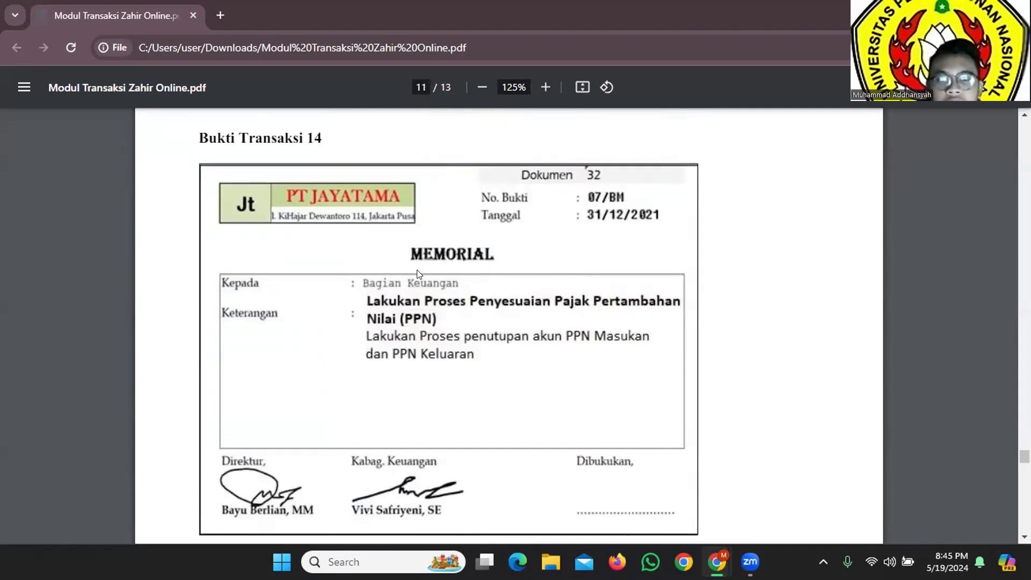
{"action": "scroll", "coordinate": [419, 272], "scroll_direction": "down", "scroll_amount": 3}
{"action": "scroll", "coordinate": [421, 272], "scroll_direction": "up", "scroll_amount": 4}
{"action": "scroll", "coordinate": [420, 272], "scroll_direction": "up", "scroll_amount": 2}
{"action": "scroll", "coordinate": [420, 272], "scroll_direction": "down", "scroll_amount": 3}
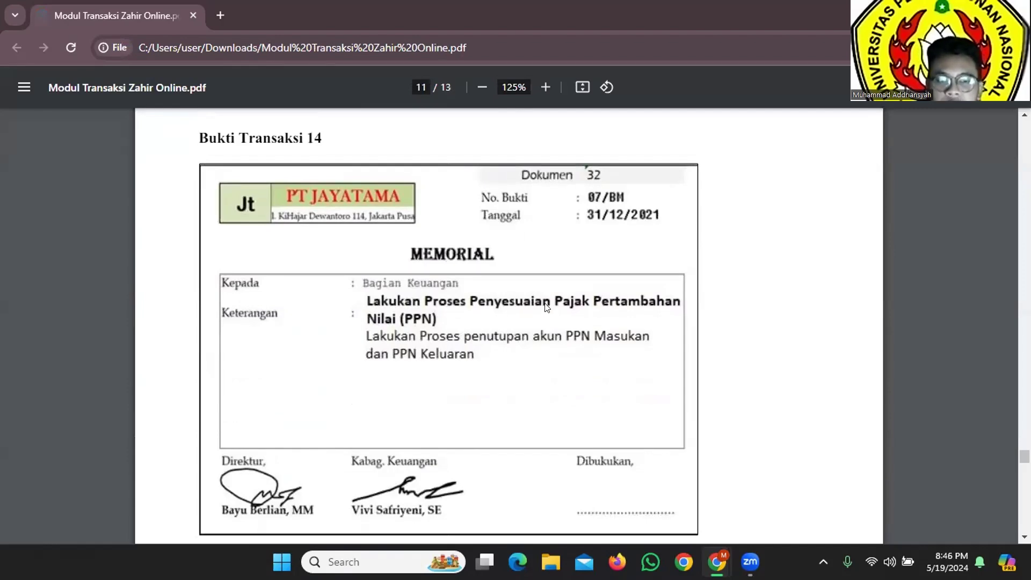
{"action": "scroll", "coordinate": [437, 318], "scroll_direction": "down", "scroll_amount": 2}
{"action": "scroll", "coordinate": [463, 306], "scroll_direction": "up", "scroll_amount": 2}
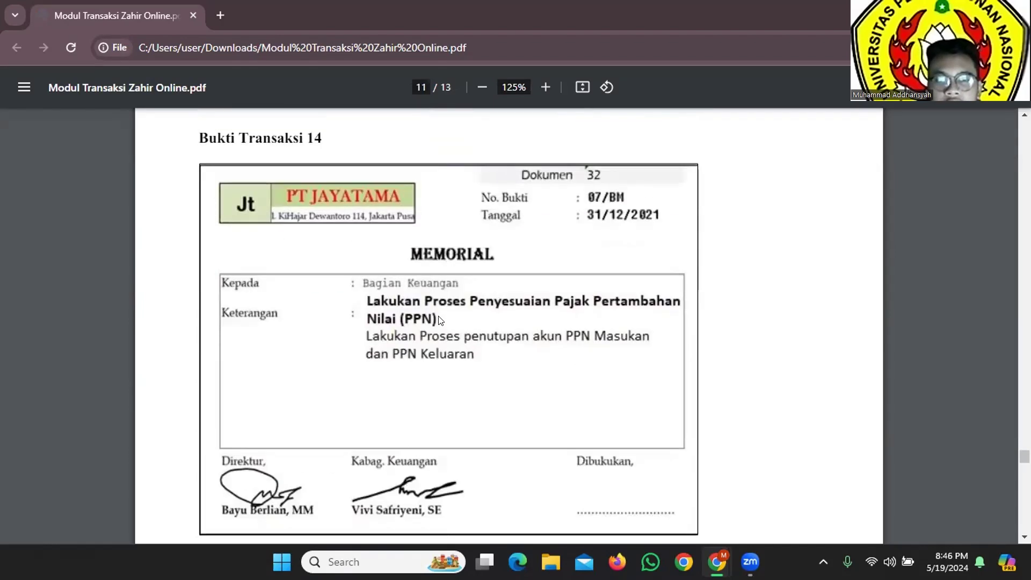
{"action": "scroll", "coordinate": [463, 307], "scroll_direction": "up", "scroll_amount": 2}
{"action": "scroll", "coordinate": [463, 306], "scroll_direction": "down", "scroll_amount": 2}
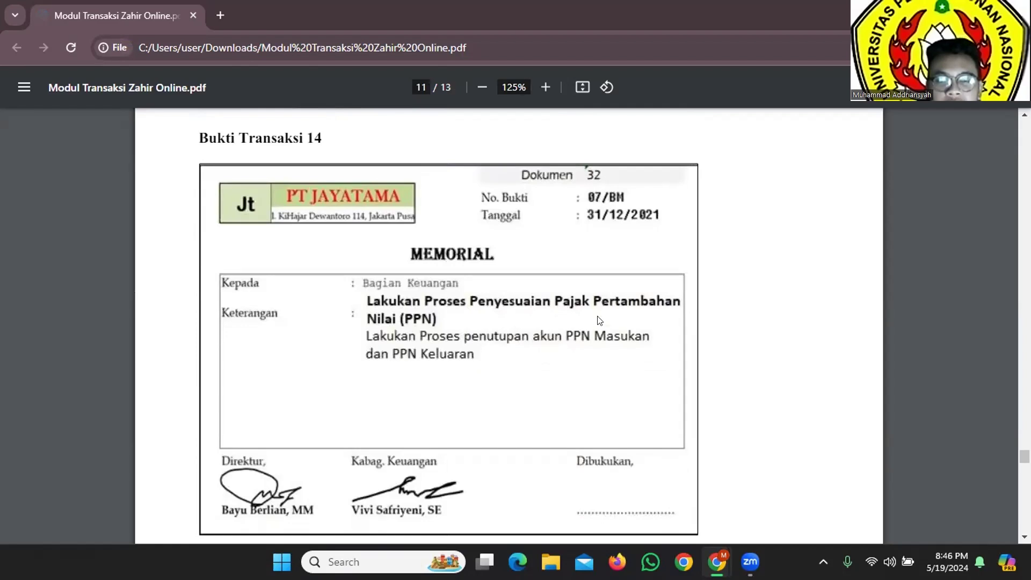
{"action": "scroll", "coordinate": [532, 321], "scroll_direction": "down", "scroll_amount": 3}
{"action": "scroll", "coordinate": [467, 306], "scroll_direction": "up", "scroll_amount": 3}
{"action": "scroll", "coordinate": [322, 365], "scroll_direction": "down", "scroll_amount": 3}
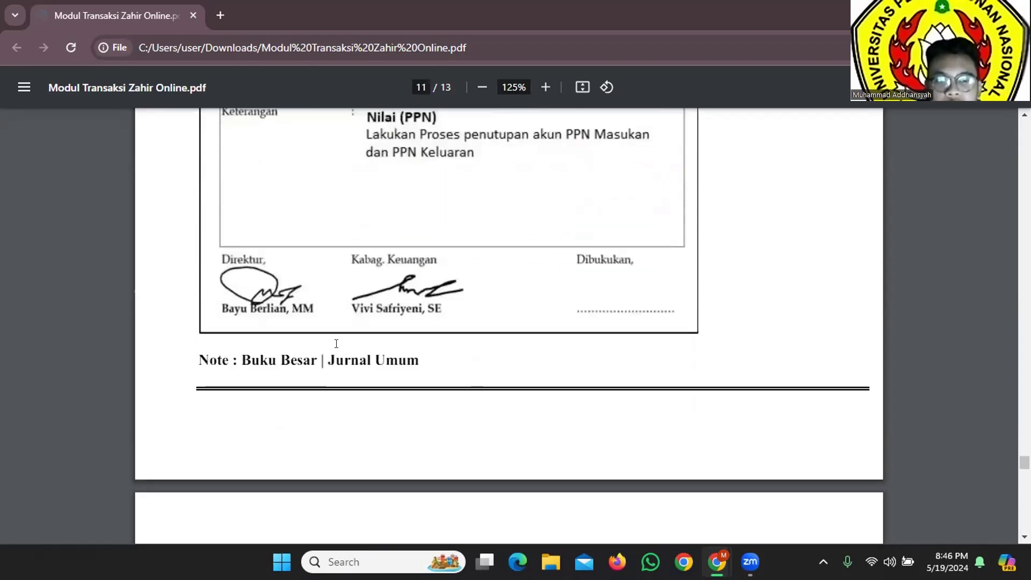
{"action": "scroll", "coordinate": [336, 344], "scroll_direction": "up", "scroll_amount": 4}
Step: Return to Zahir Online and open the filter of the Neraca Saldo report among the financial reports
{"action": "key", "text": "alt+Tab"}
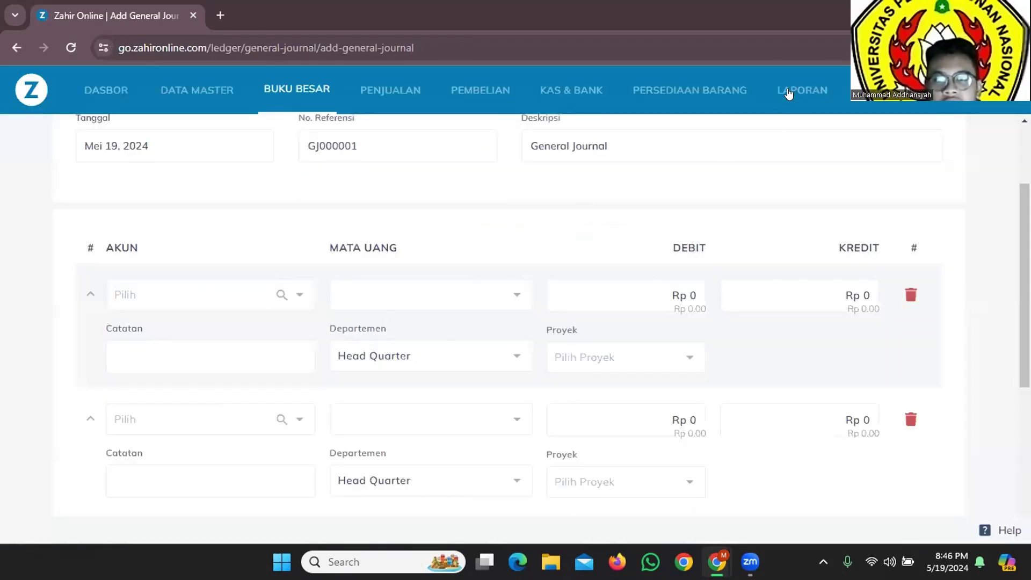
{"action": "left_click", "coordinate": [788, 94]}
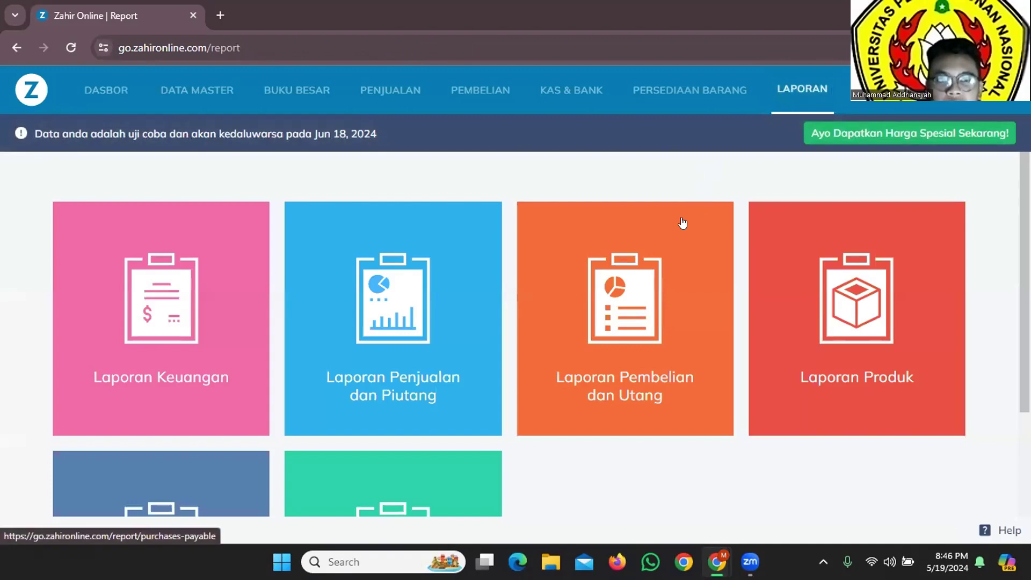
{"action": "scroll", "coordinate": [677, 226], "scroll_direction": "down", "scroll_amount": 2}
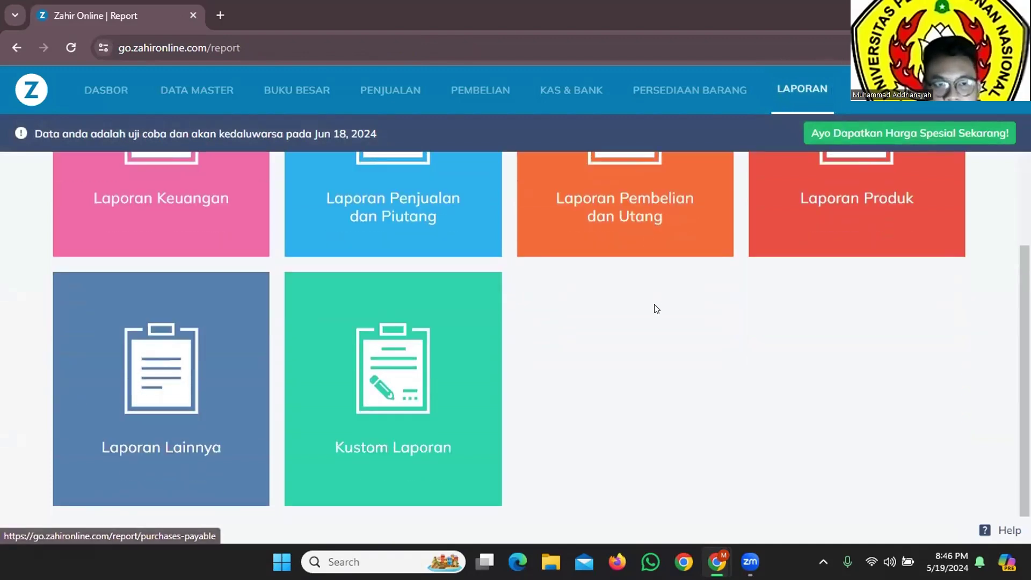
{"action": "scroll", "coordinate": [656, 305], "scroll_direction": "up", "scroll_amount": 2}
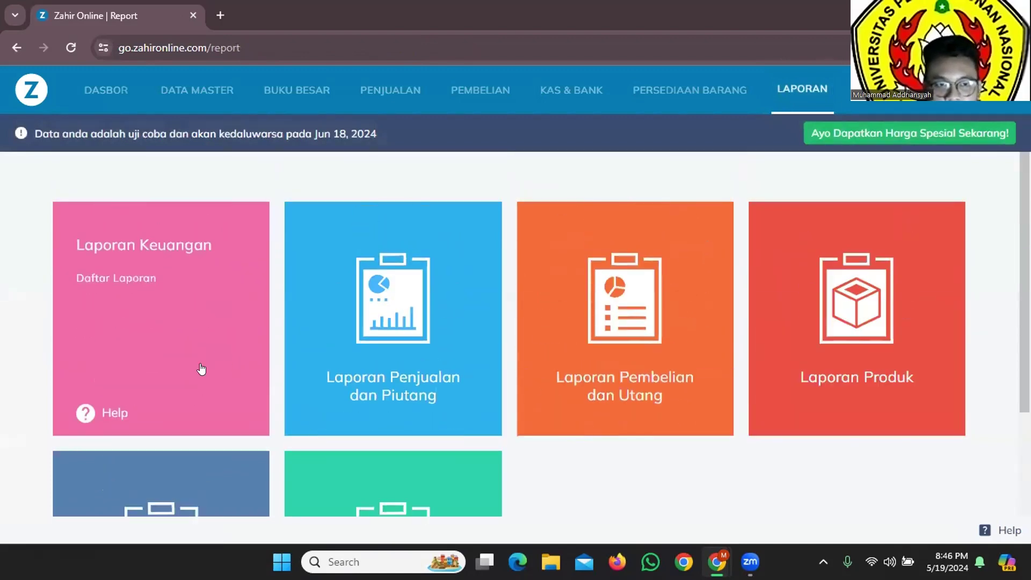
{"action": "left_click", "coordinate": [234, 363]}
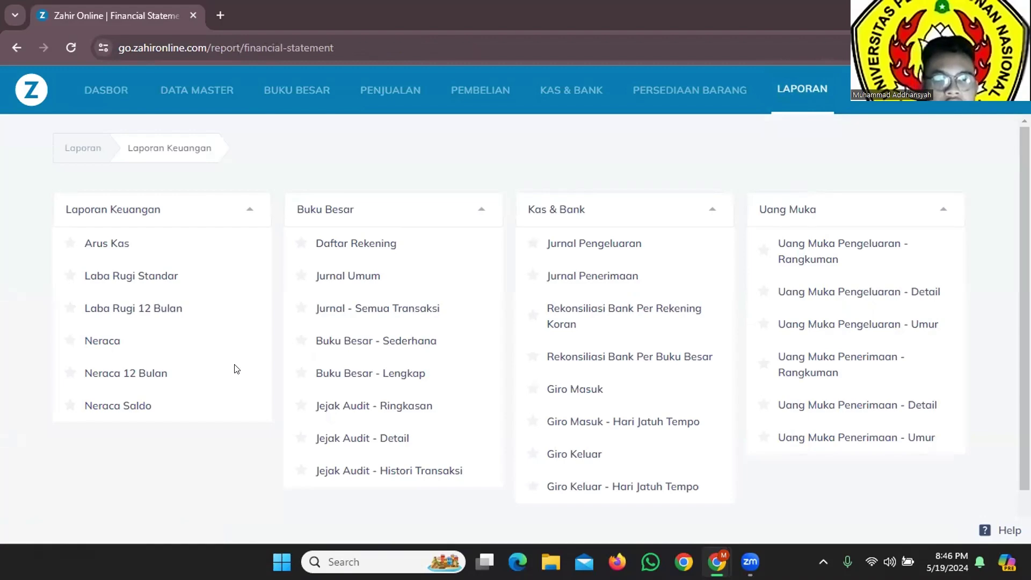
{"action": "left_click", "coordinate": [129, 408]}
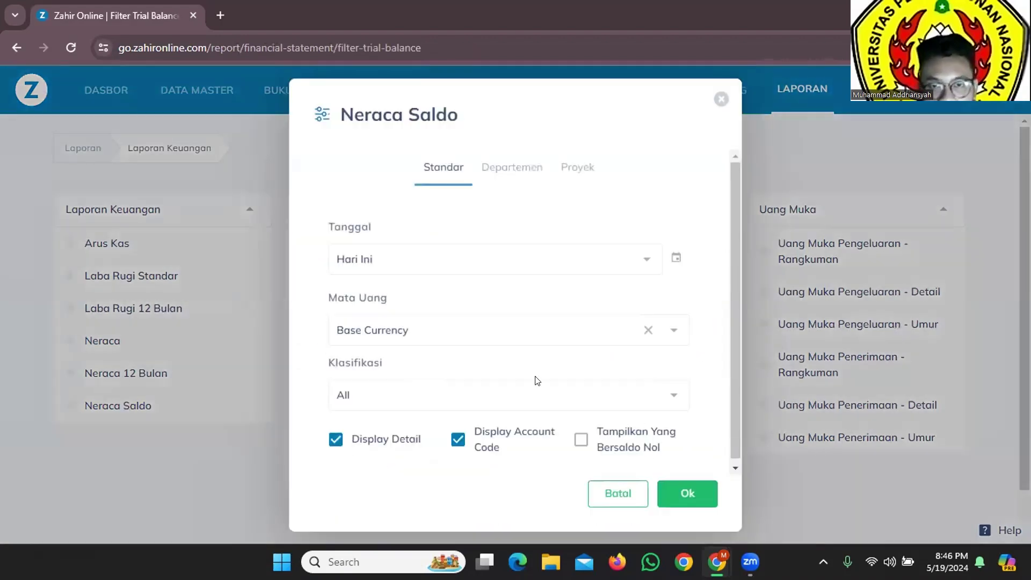
Step: Set the Neraca Saldo period to Custom with January 1, 2021 as the start date
{"action": "left_click", "coordinate": [647, 262]}
{"action": "scroll", "coordinate": [485, 328], "scroll_direction": "down", "scroll_amount": 2}
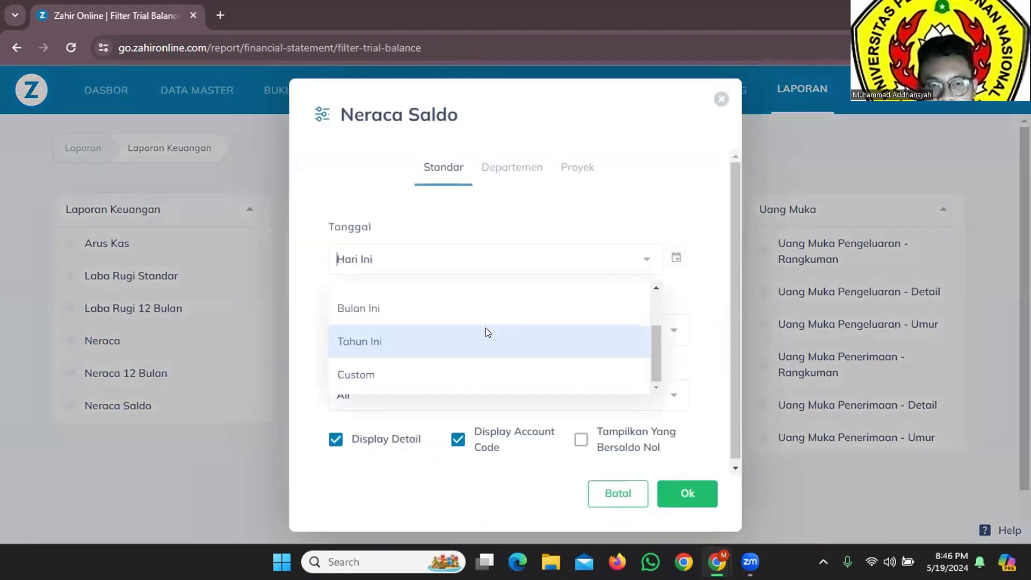
{"action": "left_click", "coordinate": [465, 364]}
{"action": "left_click", "coordinate": [449, 310]}
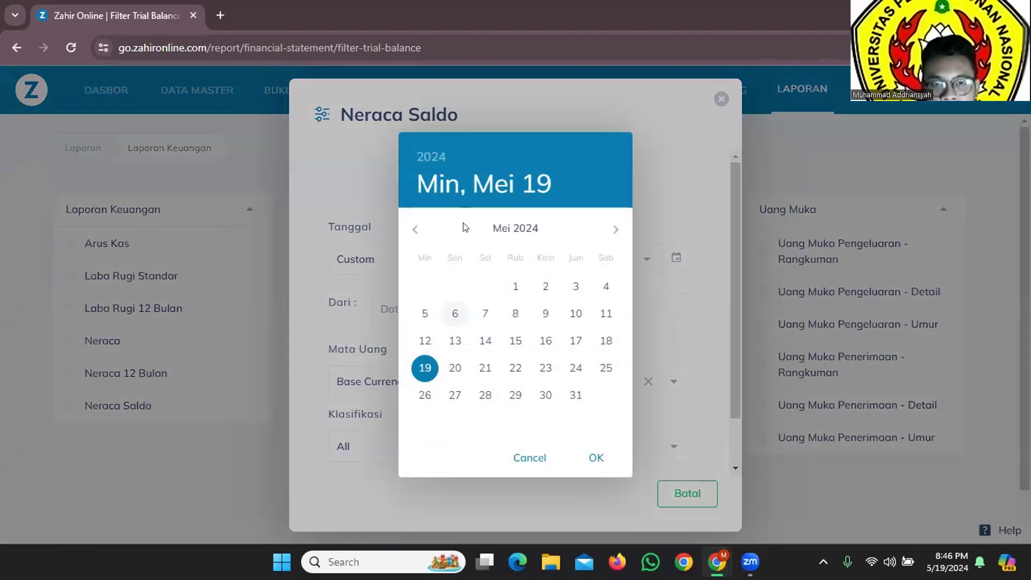
{"action": "left_click", "coordinate": [422, 161]}
{"action": "left_click", "coordinate": [509, 225]}
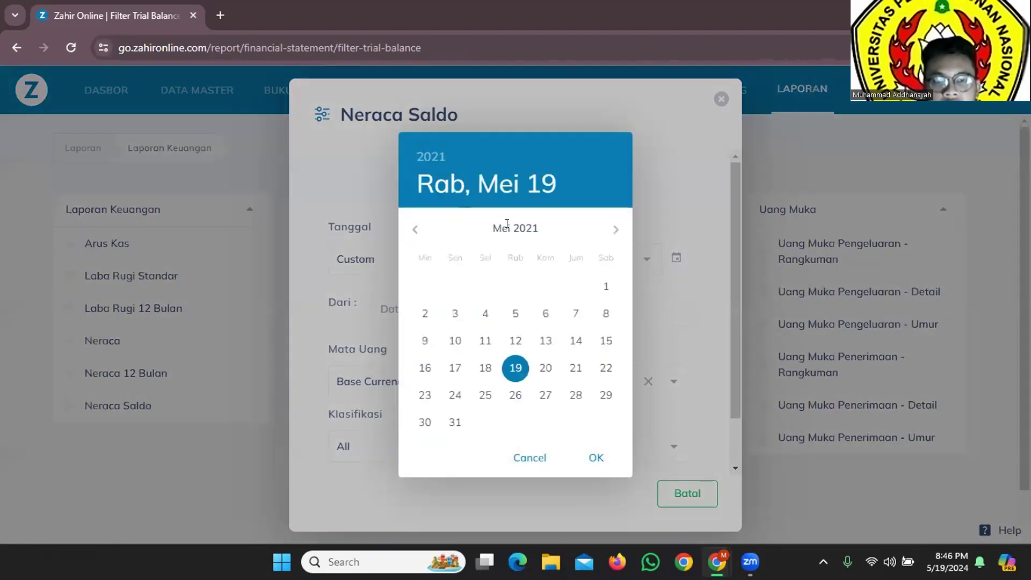
{"action": "left_click", "coordinate": [410, 229]}
{"action": "left_click", "coordinate": [409, 229]}
{"action": "left_click", "coordinate": [408, 229]}
{"action": "left_click", "coordinate": [408, 229]}
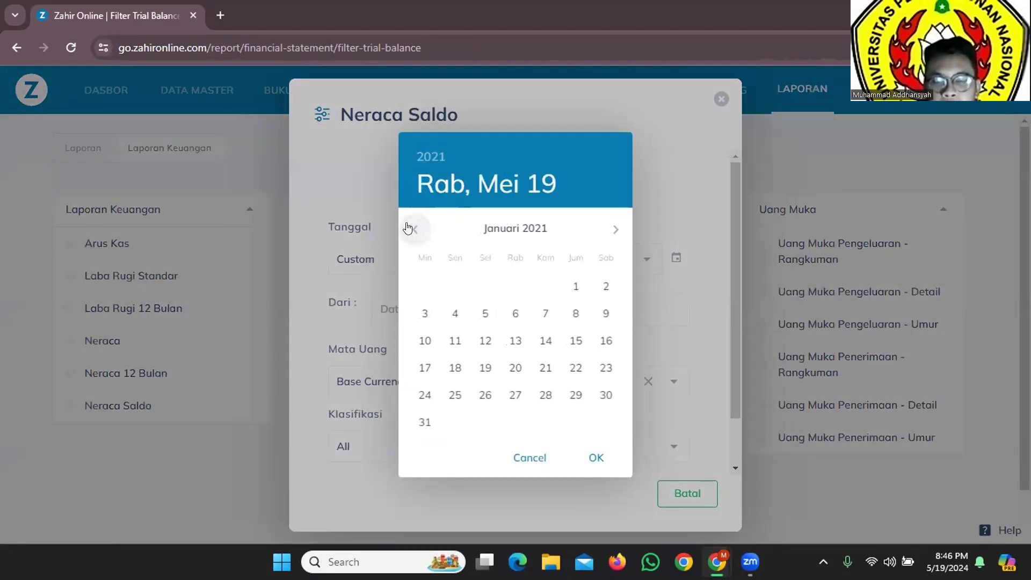
{"action": "left_click", "coordinate": [570, 287]}
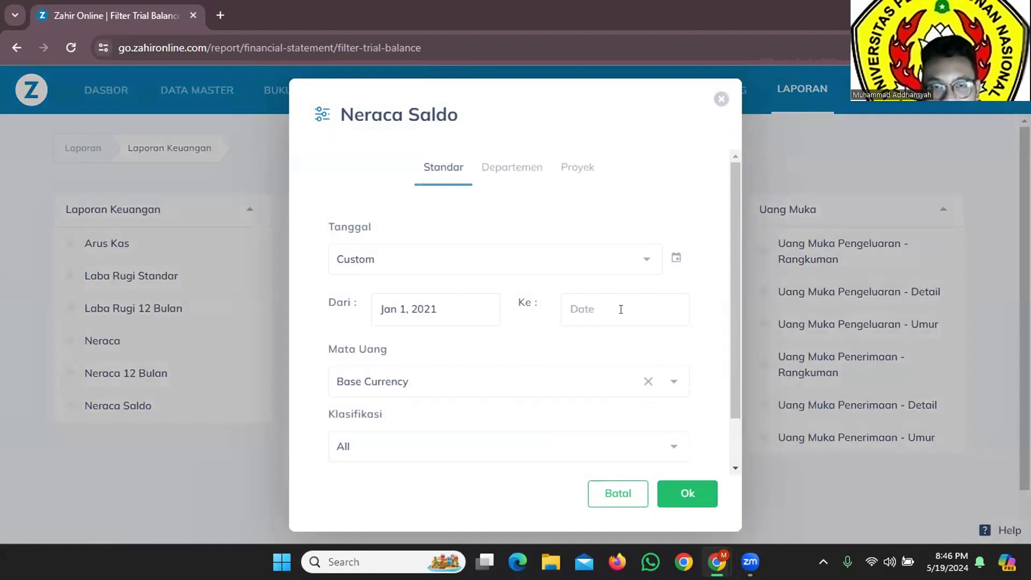
Step: Set the end date of the Neraca Saldo period to December 31, 2021 and generate the report
{"action": "left_click", "coordinate": [621, 309]}
{"action": "left_click", "coordinate": [424, 159]}
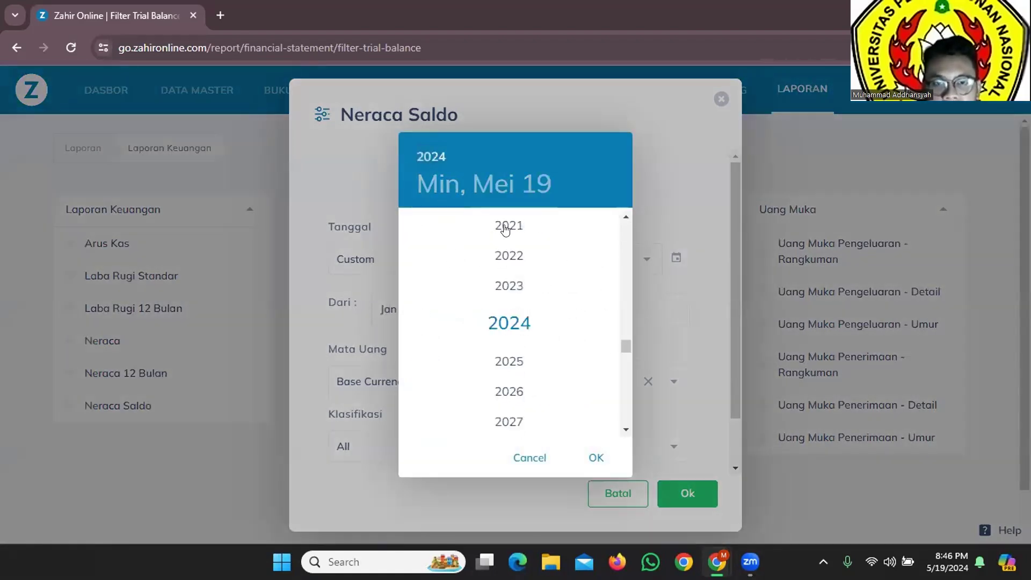
{"action": "left_click", "coordinate": [505, 226]}
{"action": "left_click", "coordinate": [610, 229]}
{"action": "left_click", "coordinate": [611, 230]}
{"action": "left_click", "coordinate": [610, 229]}
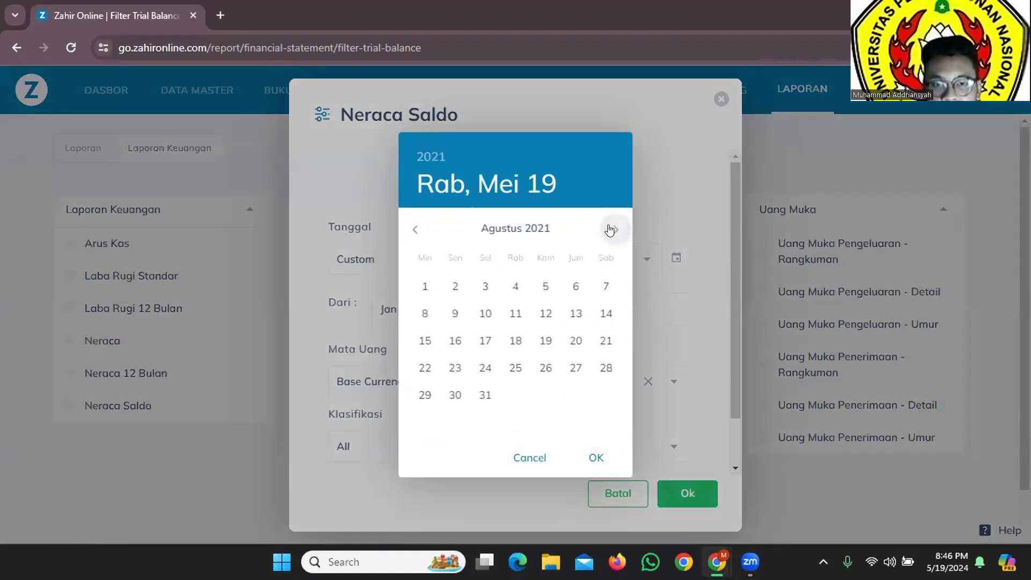
{"action": "left_click", "coordinate": [610, 229]}
{"action": "left_click", "coordinate": [610, 229]}
{"action": "left_click", "coordinate": [610, 230]}
{"action": "left_click", "coordinate": [611, 229]}
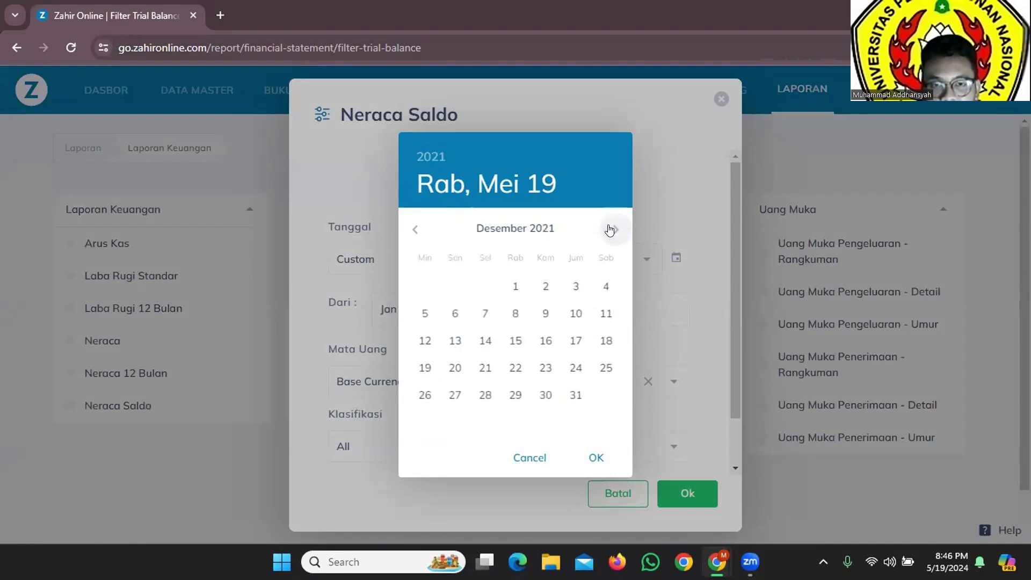
{"action": "left_click", "coordinate": [569, 392]}
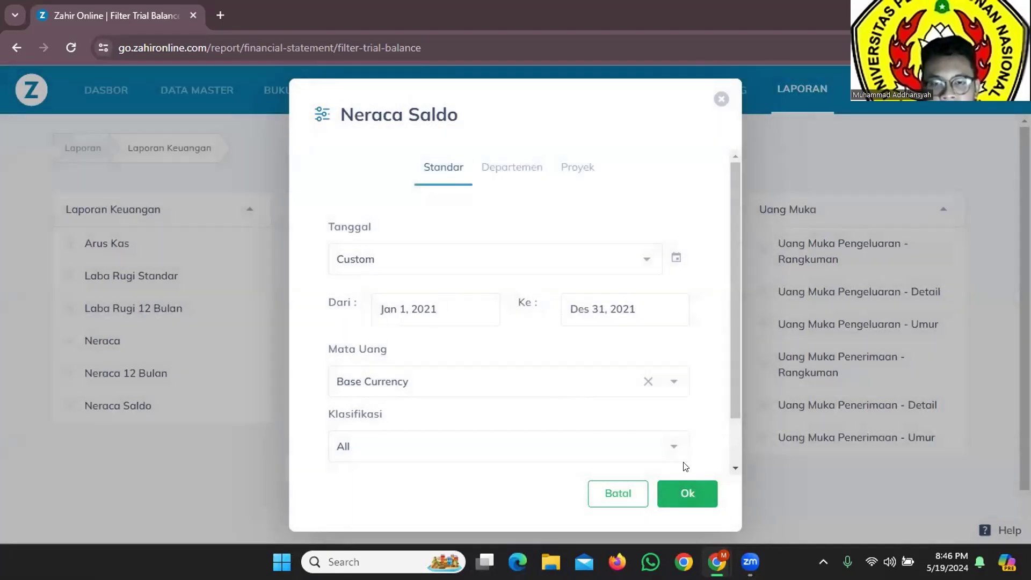
{"action": "left_click", "coordinate": [687, 492]}
Step: Find PPN Masukan in the Neraca Saldo and highlight its debit mutation amount
{"action": "scroll", "coordinate": [645, 348], "scroll_direction": "down", "scroll_amount": 1}
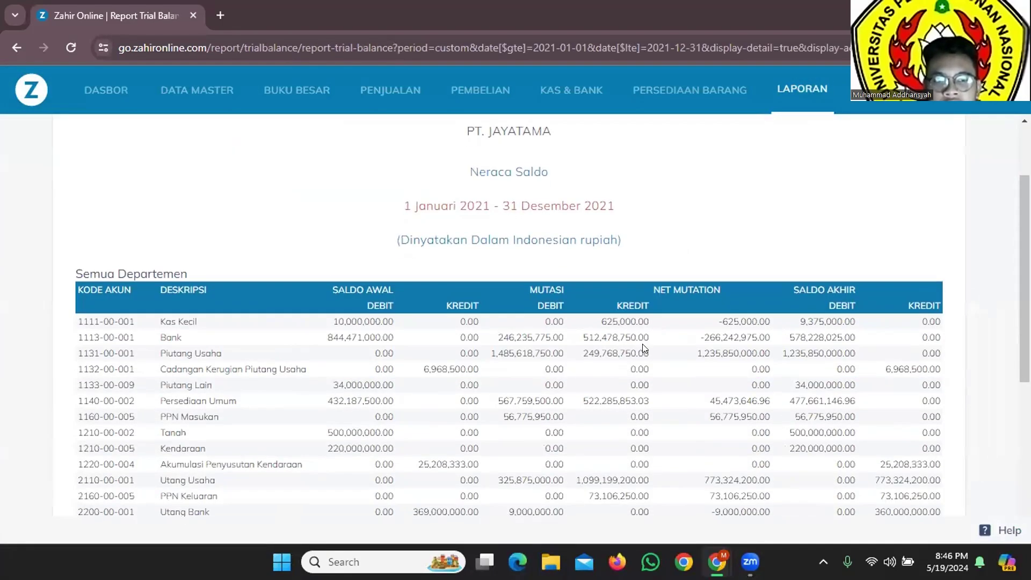
{"action": "scroll", "coordinate": [645, 348], "scroll_direction": "down", "scroll_amount": 2}
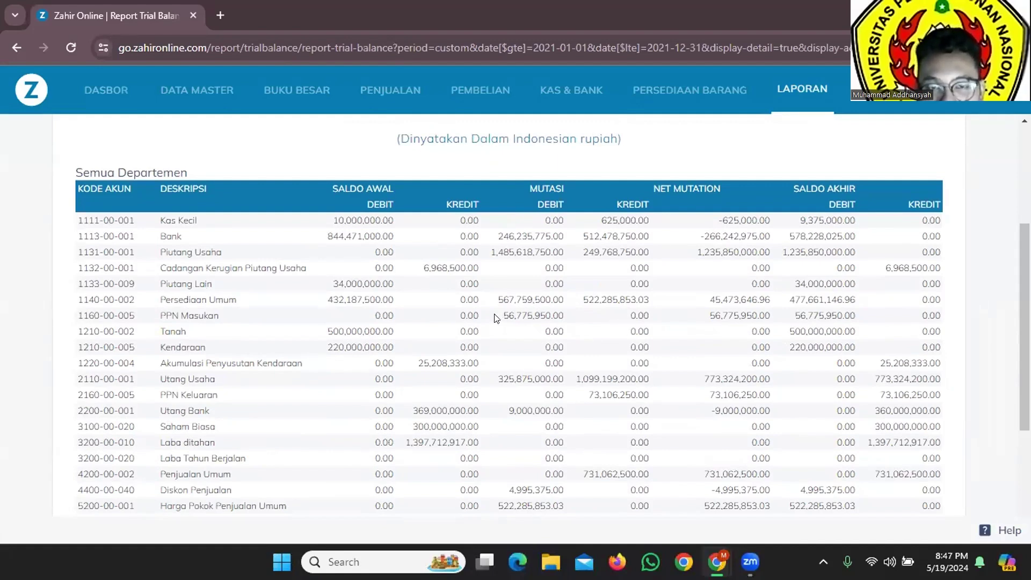
{"action": "left_click_drag", "start_coordinate": [494, 317], "coordinate": [561, 315]}
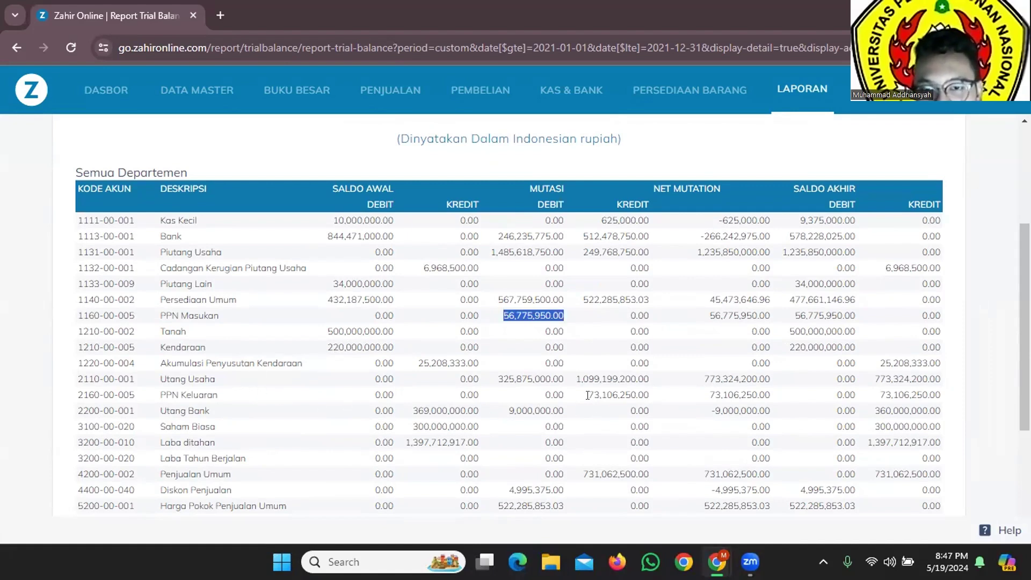
Step: Highlight the credit mutation amount of PPN Keluaran in the Neraca Saldo
{"action": "left_click_drag", "start_coordinate": [588, 396], "coordinate": [648, 406]}
{"action": "scroll", "coordinate": [601, 374], "scroll_direction": "down", "scroll_amount": 2}
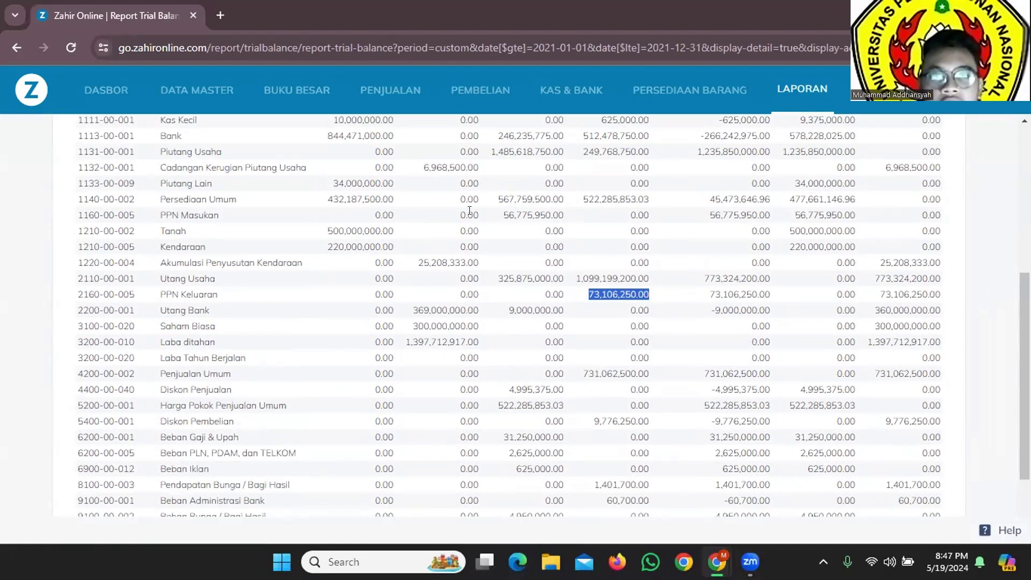
Step: Start a new Jurnal Umum entry in Buku Besar
{"action": "left_click", "coordinate": [297, 90]}
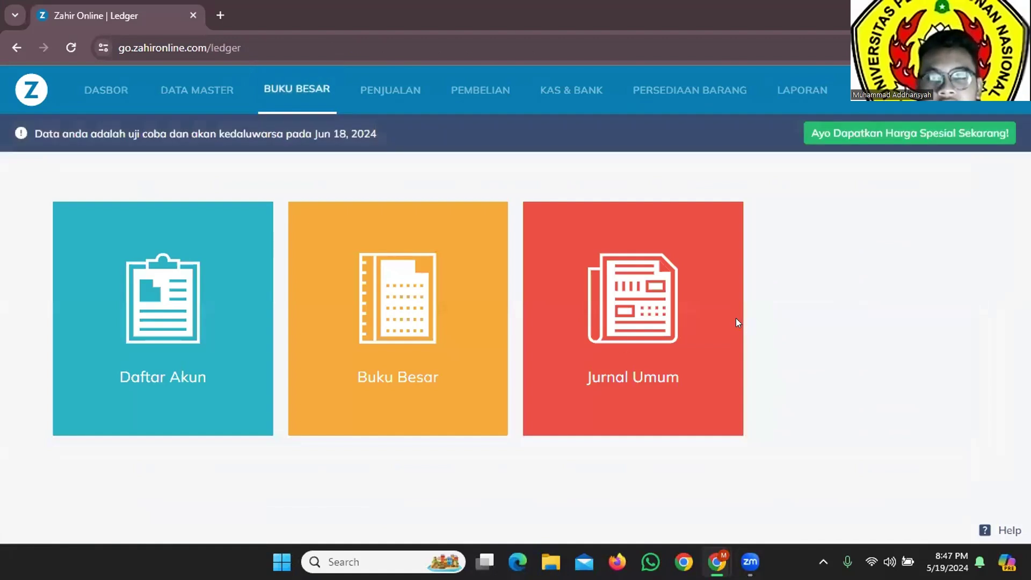
{"action": "left_click", "coordinate": [659, 370]}
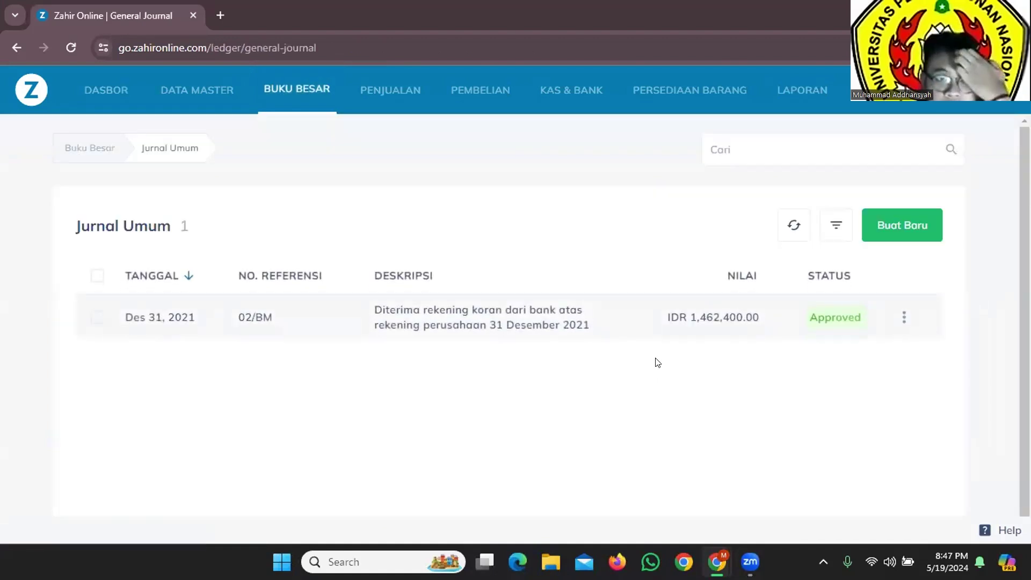
{"action": "left_click", "coordinate": [916, 230]}
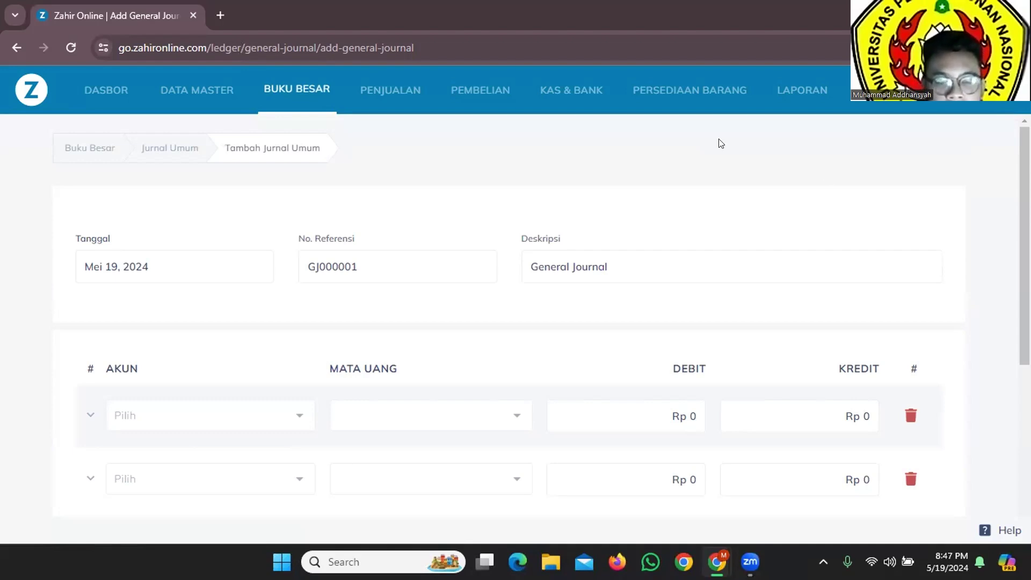
Step: Check the date of Bukti Transaksi 14 in the PDF and set the journal date to December 31, 2021
{"action": "key", "text": "alt+Tab"}
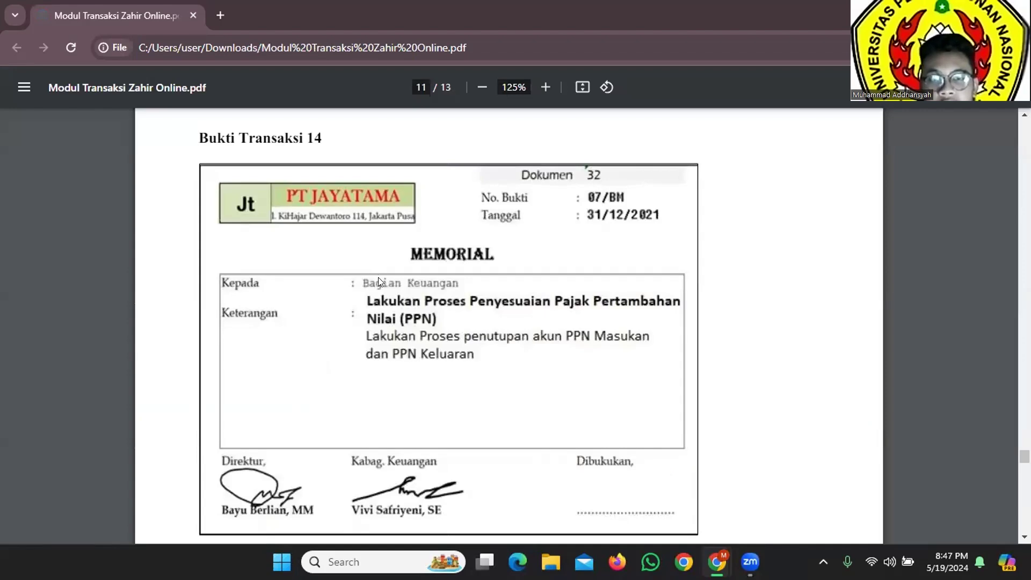
{"action": "key", "text": "alt+Tab"}
{"action": "left_click", "coordinate": [179, 275]}
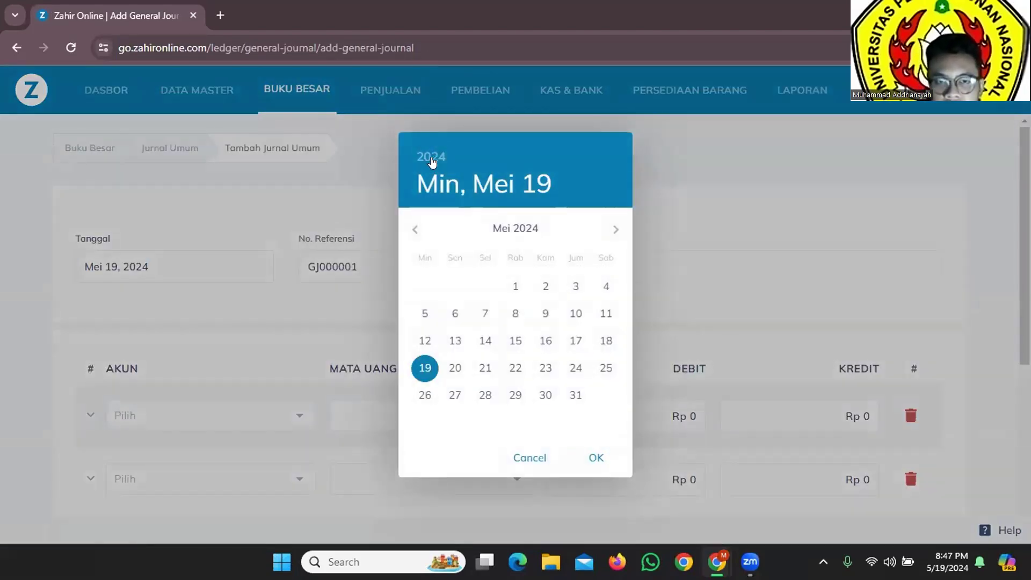
{"action": "left_click", "coordinate": [432, 158]}
{"action": "left_click", "coordinate": [513, 231]}
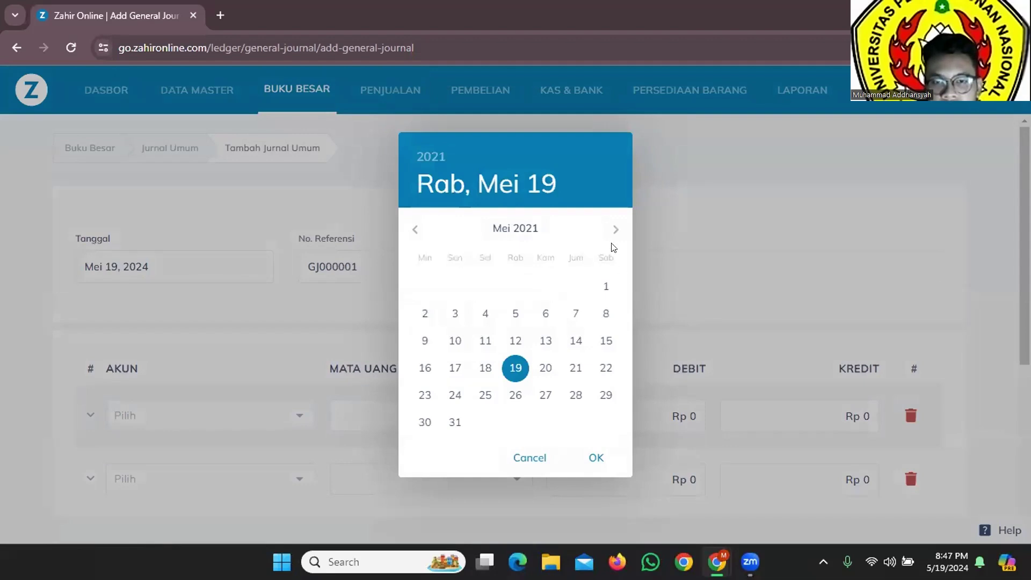
{"action": "left_click", "coordinate": [613, 229]}
{"action": "left_click", "coordinate": [612, 228]}
{"action": "left_click", "coordinate": [612, 228]}
{"action": "left_click", "coordinate": [611, 228]}
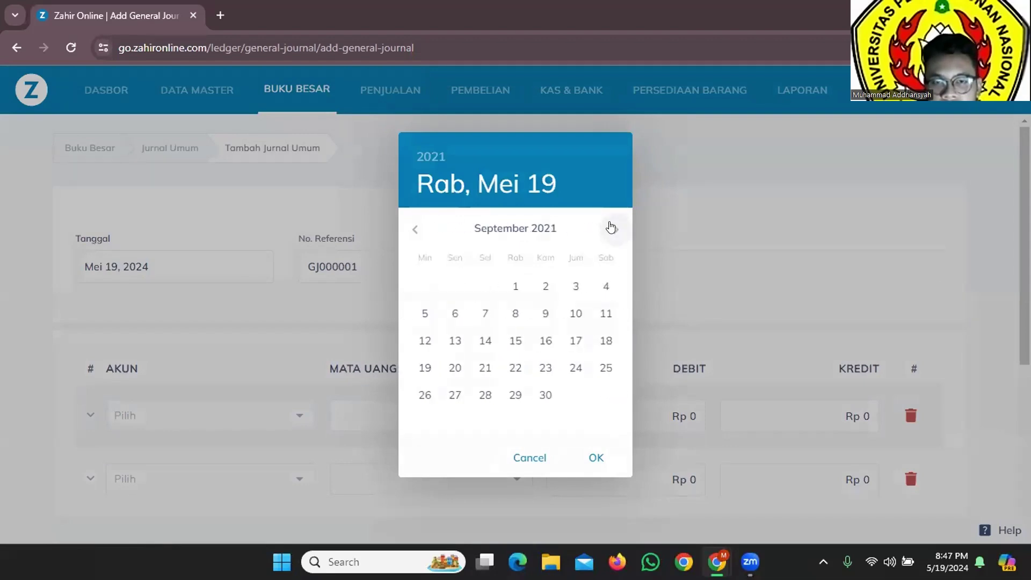
{"action": "left_click", "coordinate": [612, 228]}
{"action": "left_click", "coordinate": [612, 228]}
{"action": "left_click", "coordinate": [612, 229]}
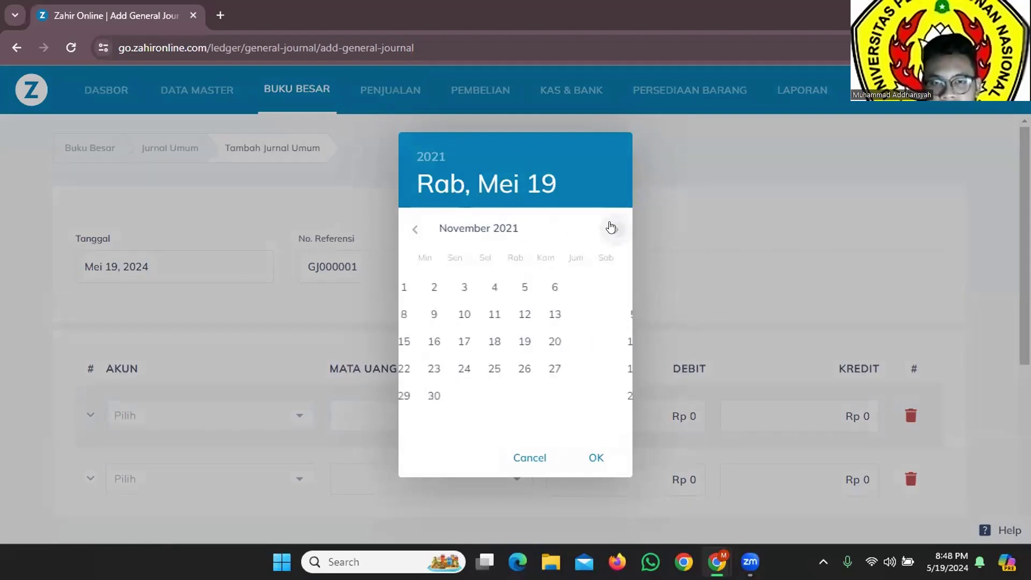
{"action": "left_click", "coordinate": [574, 395]}
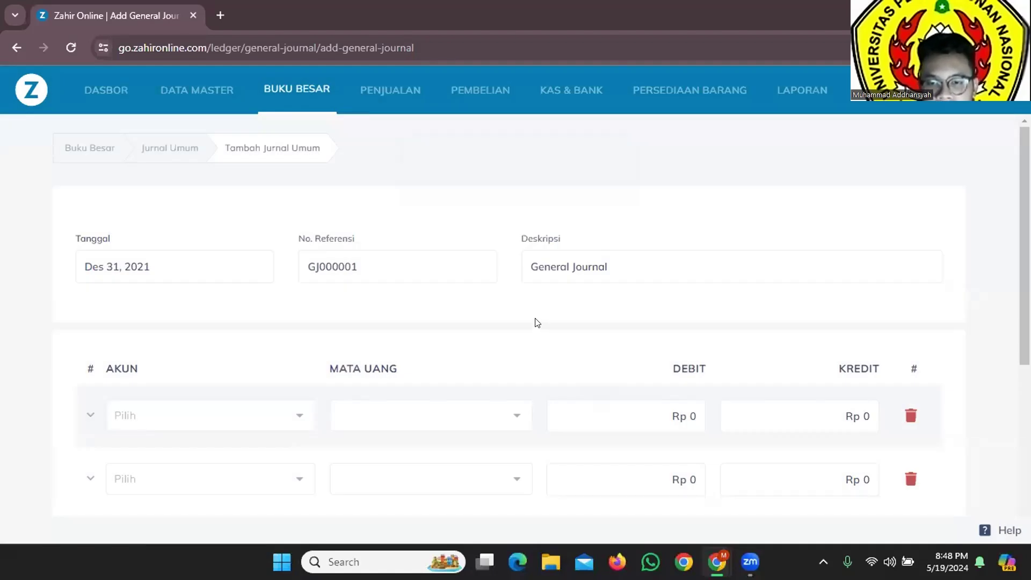
Step: Look up the voucher number in the PDF and replace the journal's No. Referensi with 07/BM
{"action": "key", "text": "alt+Tab"}
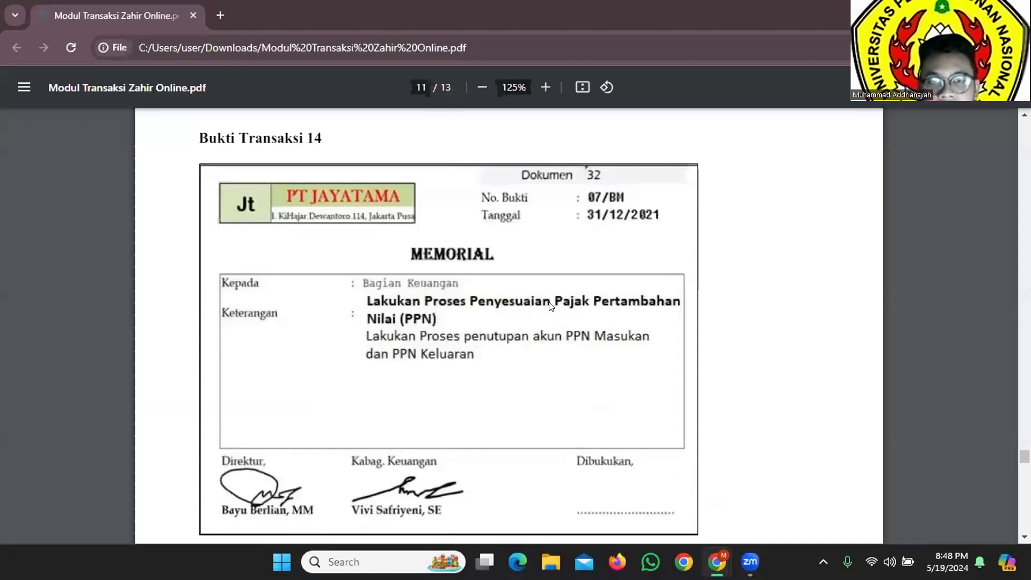
{"action": "key", "text": "alt+Tab"}
{"action": "left_click_drag", "start_coordinate": [358, 267], "coordinate": [252, 262]}
{"action": "type", "text": "07"}
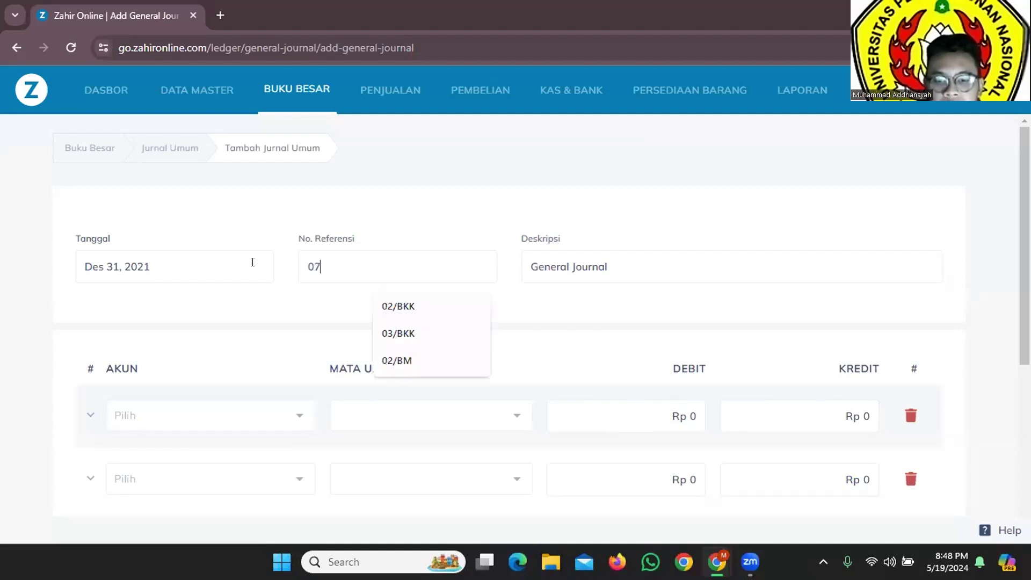
{"action": "type", "text": "/BM"}
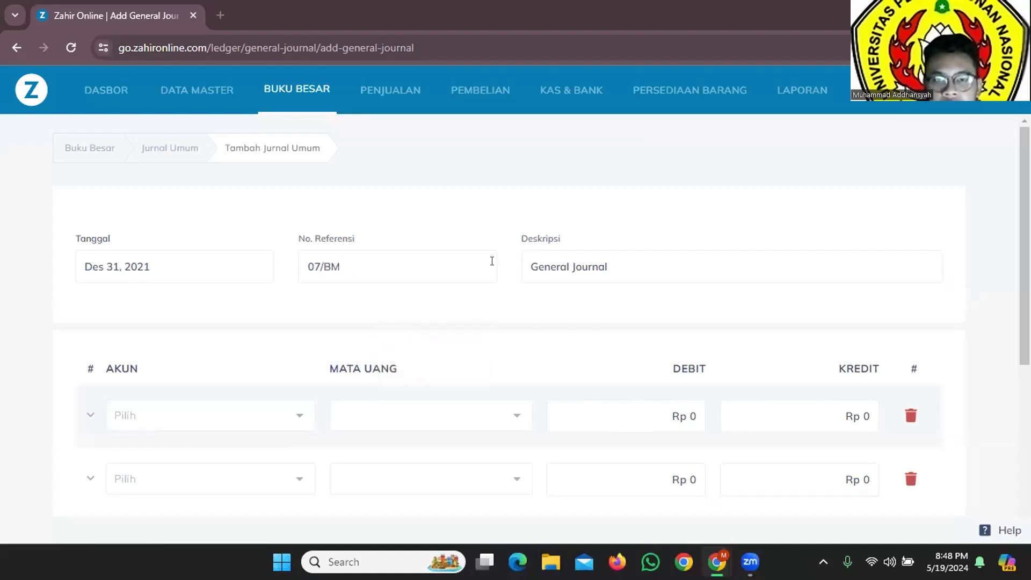
Step: Replace the journal's description with "Penyesuaian Pajak Pertambahan Nilai (PPN)", following the wording of Bukti Transaksi 14 in the PDF
{"action": "key", "text": "alt+Tab"}
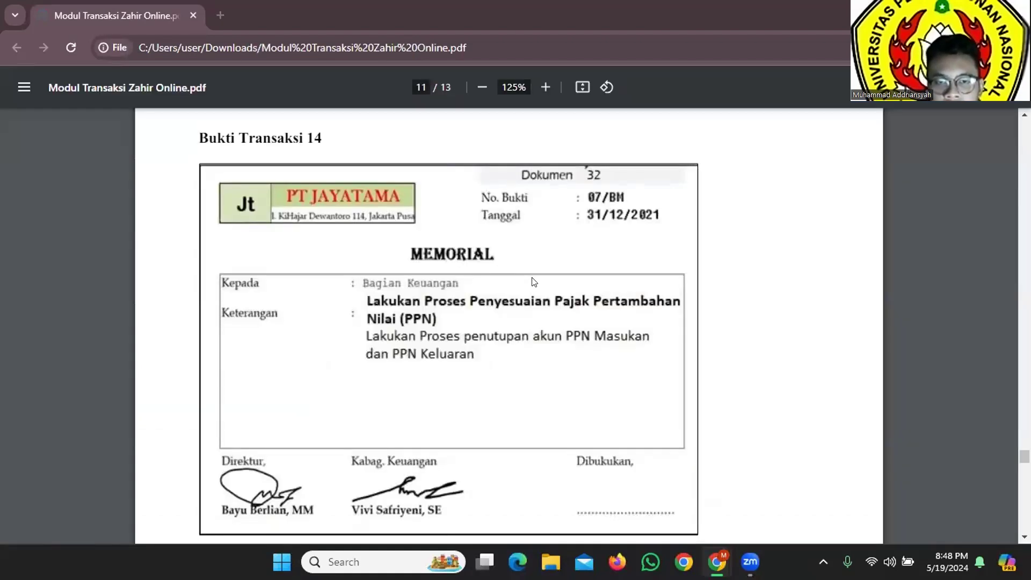
{"action": "key", "text": "alt+Tab"}
{"action": "left_click_drag", "start_coordinate": [611, 260], "coordinate": [451, 276]}
{"action": "key", "text": "alt+Tab"}
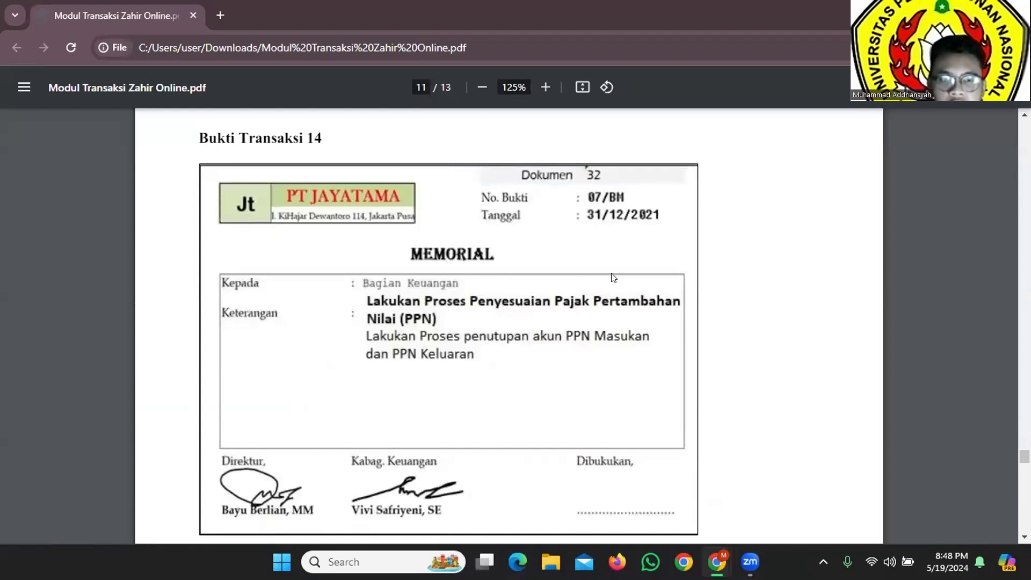
{"action": "key", "text": "alt+Tab"}
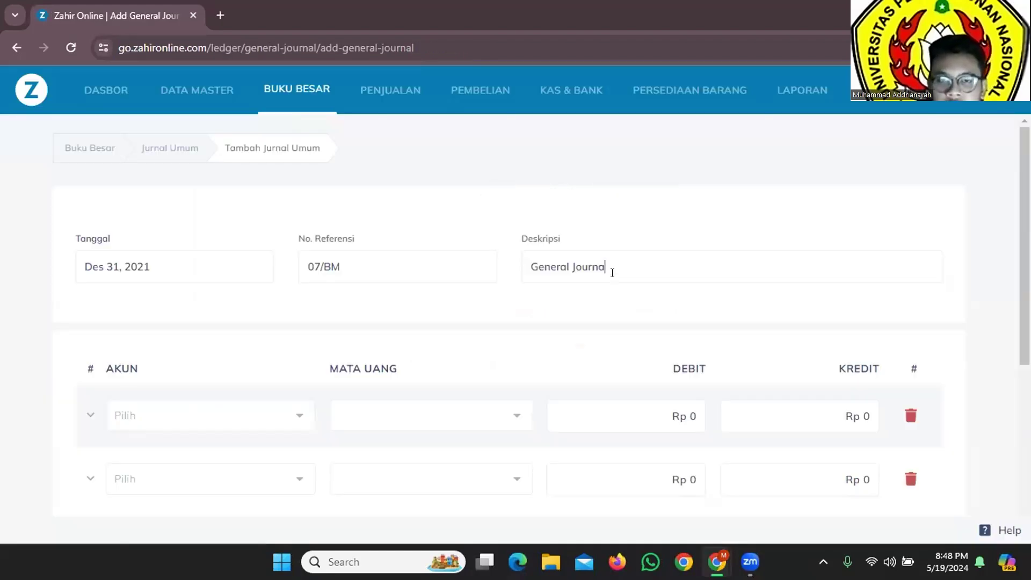
{"action": "key", "text": "BackSpace"}
{"action": "key", "text": "BackSpace"}
{"action": "key", "text": "BackSpace"}
{"action": "key", "text": "BackSpace"}
{"action": "key", "text": "BackSpace"}
{"action": "key", "text": "BackSpace"}
{"action": "key", "text": "BackSpace"}
{"action": "key", "text": "BackSpace"}
{"action": "key", "text": "BackSpace"}
{"action": "key", "text": "BackSpace"}
{"action": "key", "text": "BackSpace"}
{"action": "key", "text": "BackSpace"}
{"action": "key", "text": "BackSpace"}
{"action": "key", "text": "BackSpace"}
{"action": "type", "text": "Penyesua"}
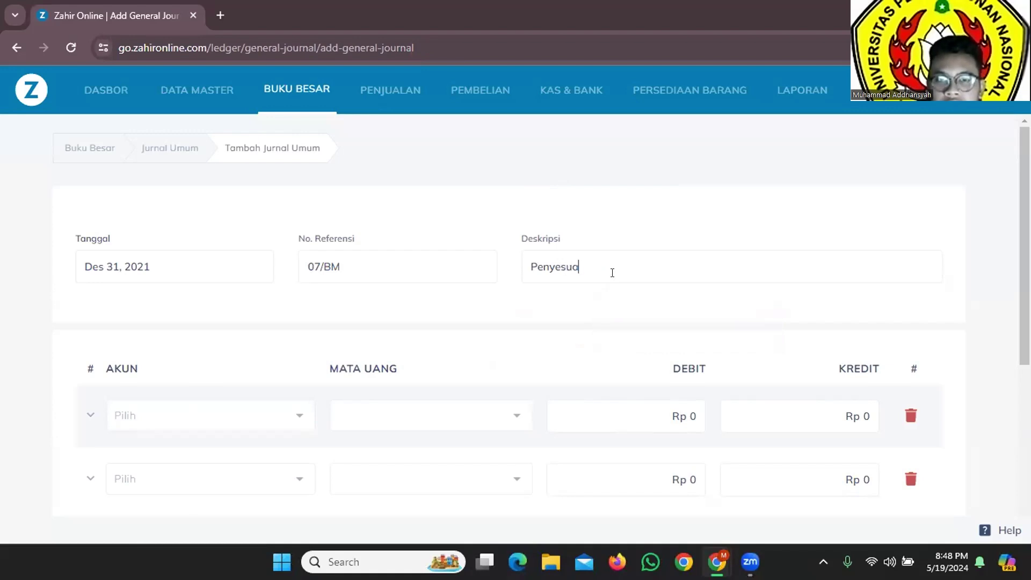
{"action": "type", "text": "ian"}
{"action": "key", "text": "alt+Tab"}
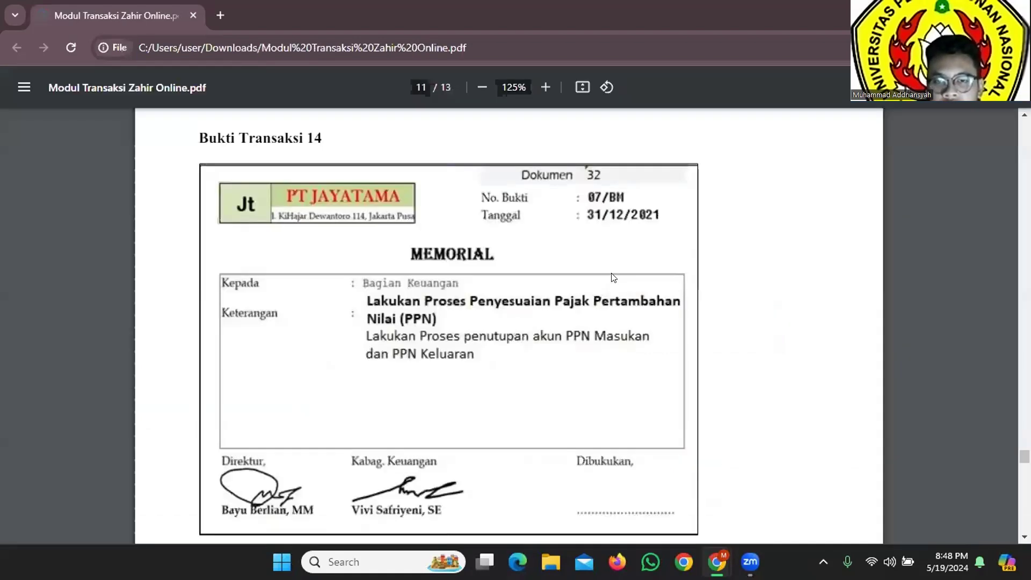
{"action": "key", "text": "alt+Tab"}
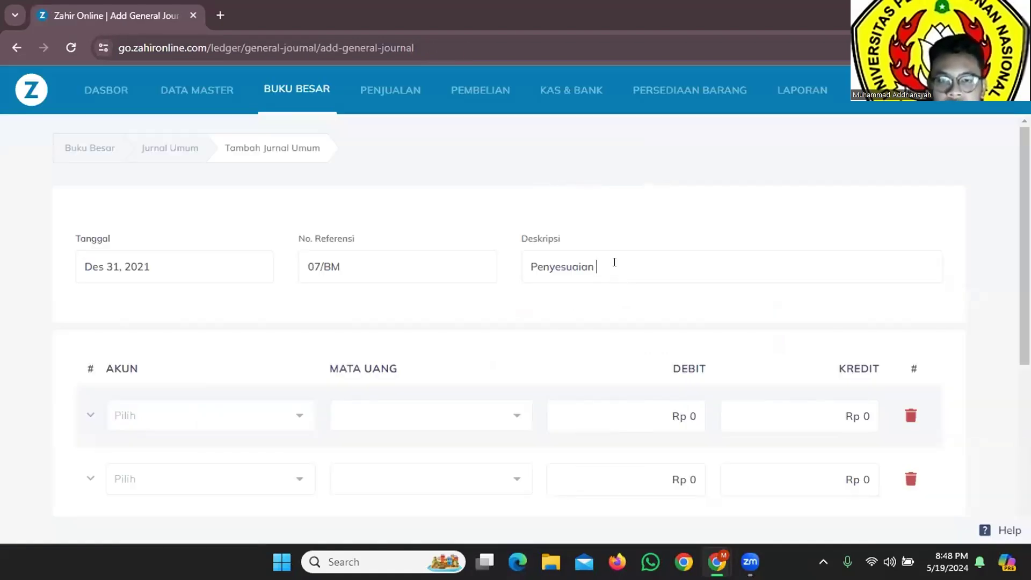
{"action": "type", "text": "Pajak P"}
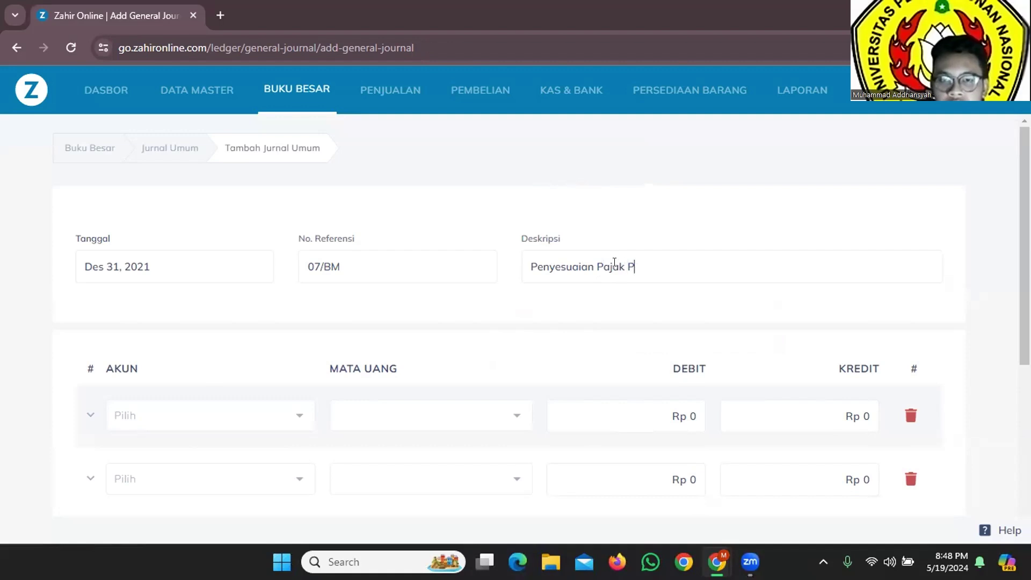
{"action": "type", "text": "ertambahan "}
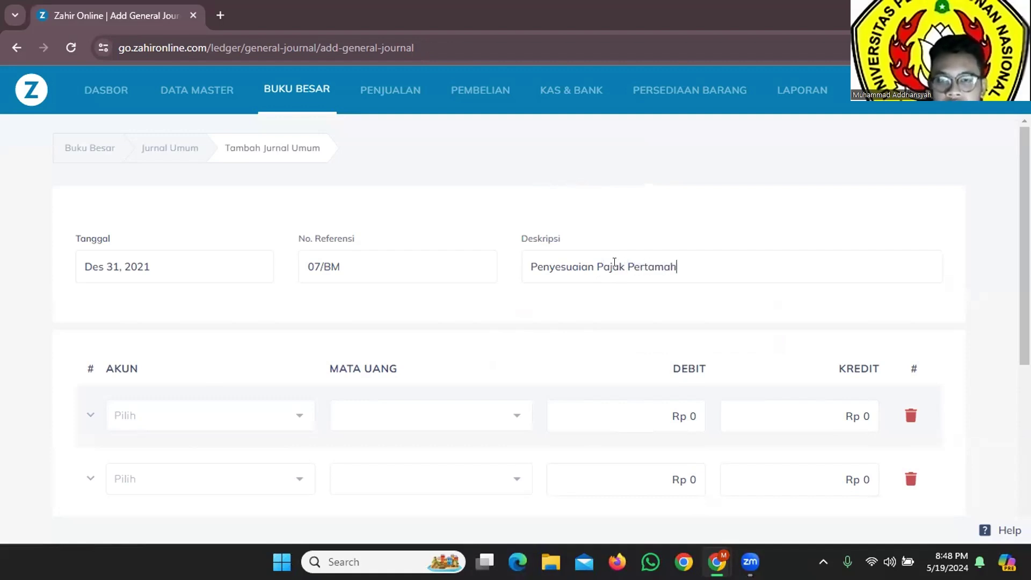
{"action": "type", "text": "Nilai "}
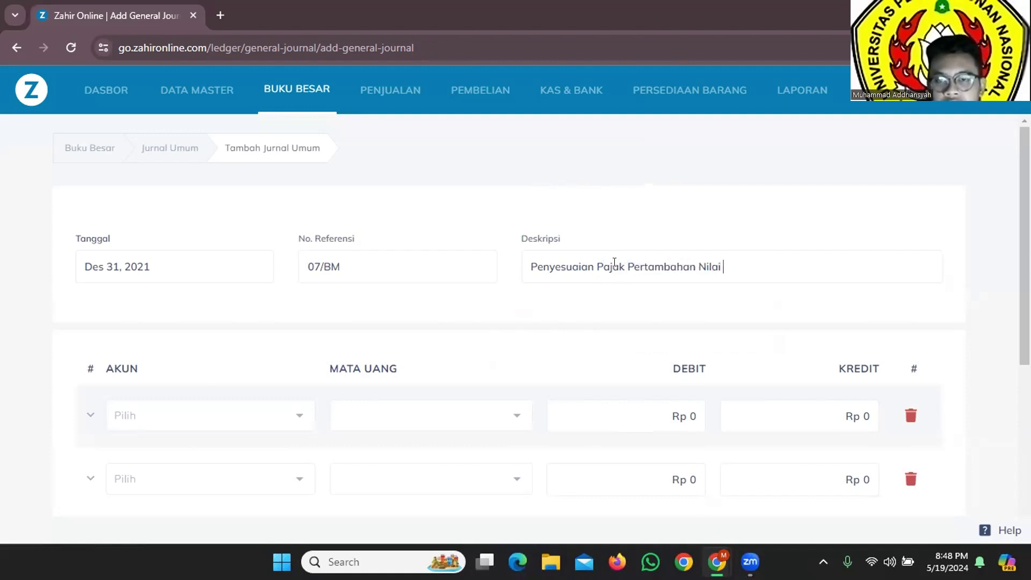
{"action": "type", "text": "(PPN"}
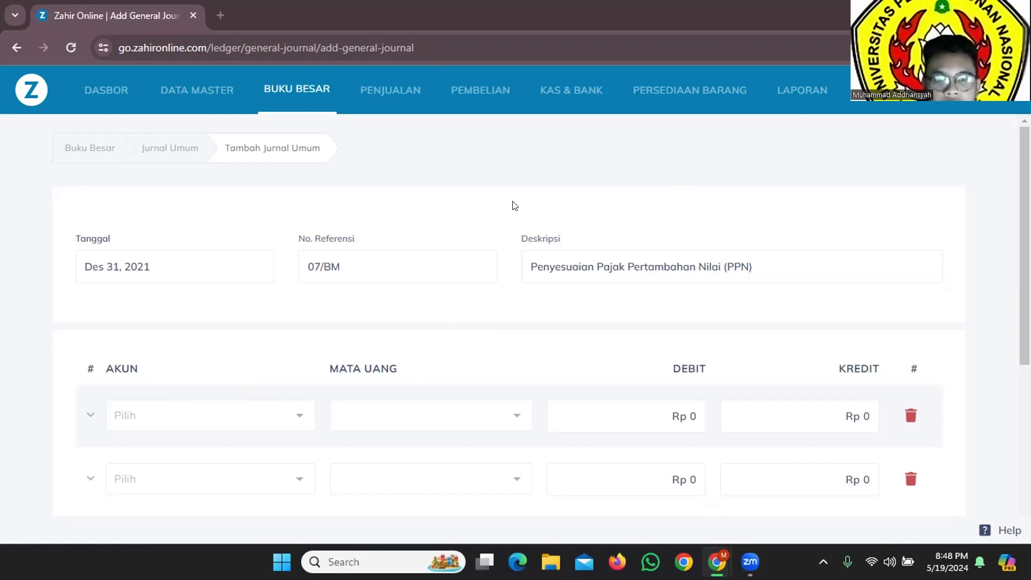
Step: Leave the journal form for the Laporan Keuangan list and open a blank Notepad document for notes
{"action": "left_click", "coordinate": [799, 93]}
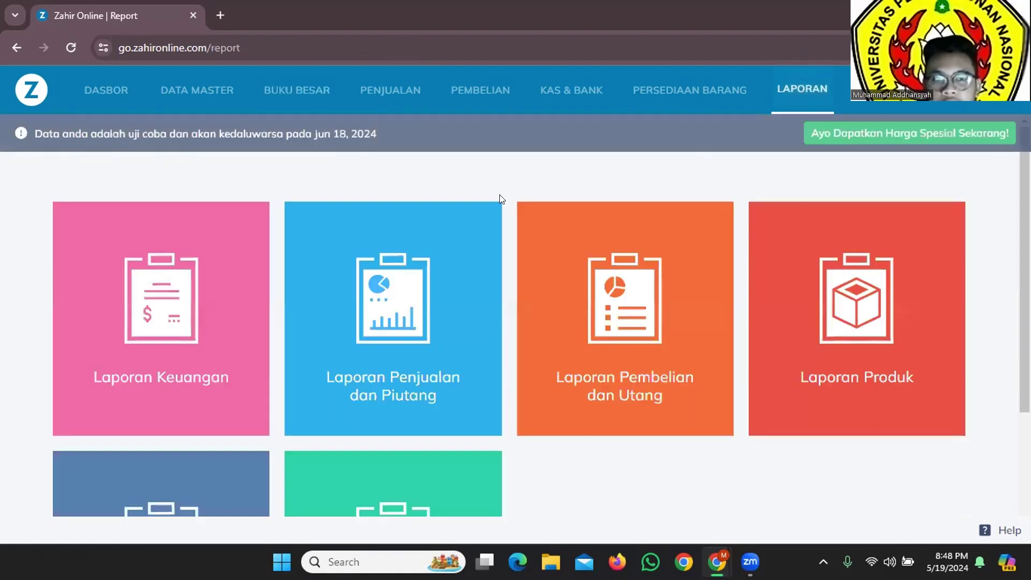
{"action": "left_click", "coordinate": [199, 385]}
{"action": "left_click", "coordinate": [391, 556]}
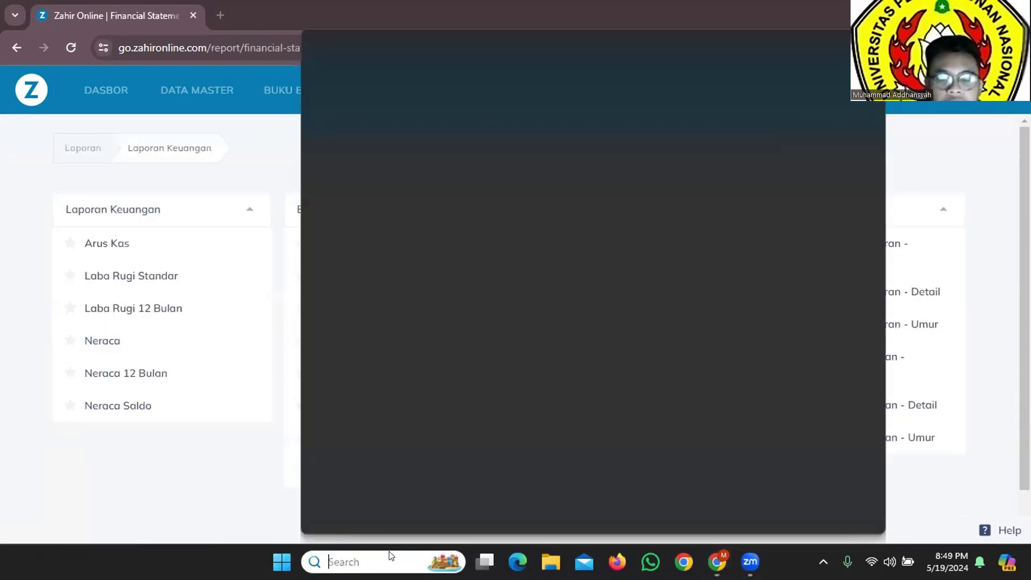
{"action": "type", "text": "notes"}
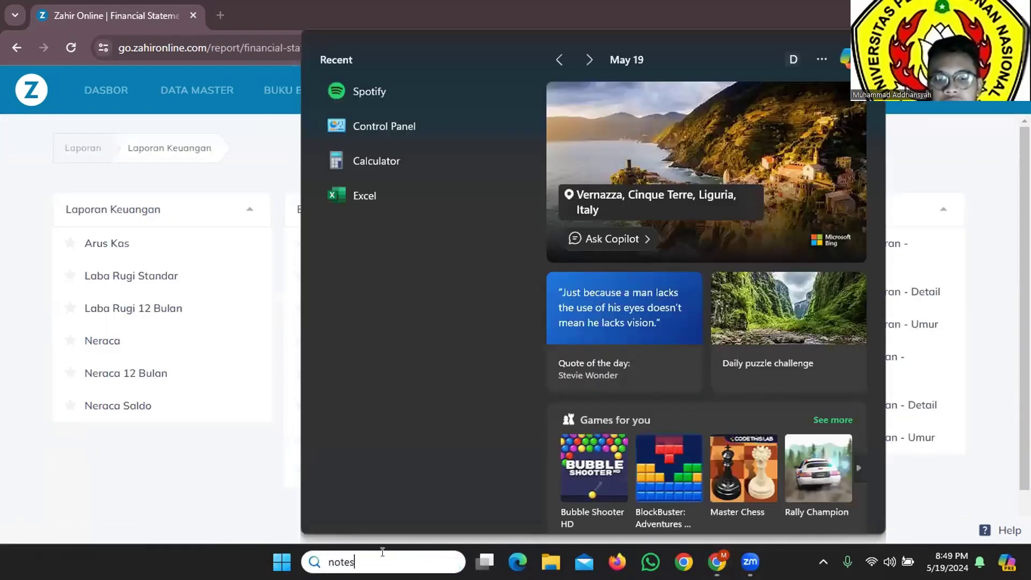
{"action": "left_click", "coordinate": [430, 134]}
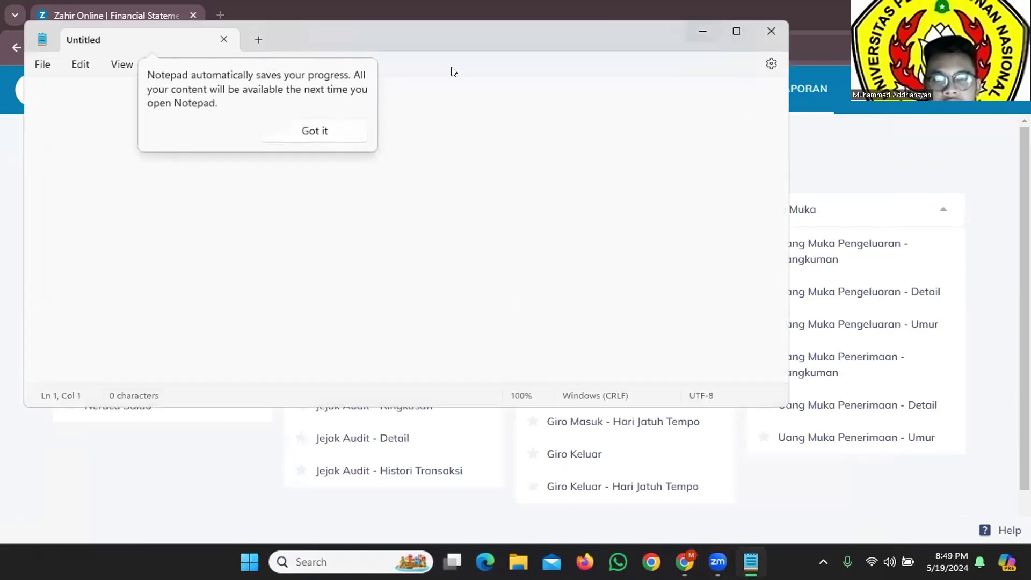
{"action": "key", "text": "Escape"}
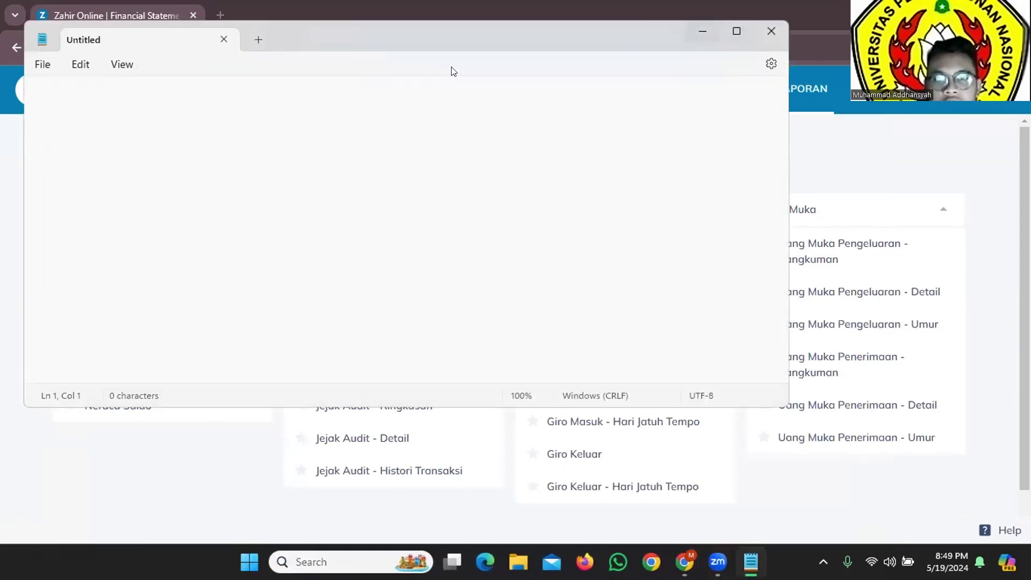
Step: Open the Neraca Saldo report in Zahir Online and select the debit mutation amount of PPN Masukan without its decimals
{"action": "left_click", "coordinate": [102, 407]}
{"action": "scroll", "coordinate": [470, 335], "scroll_direction": "down", "scroll_amount": 1}
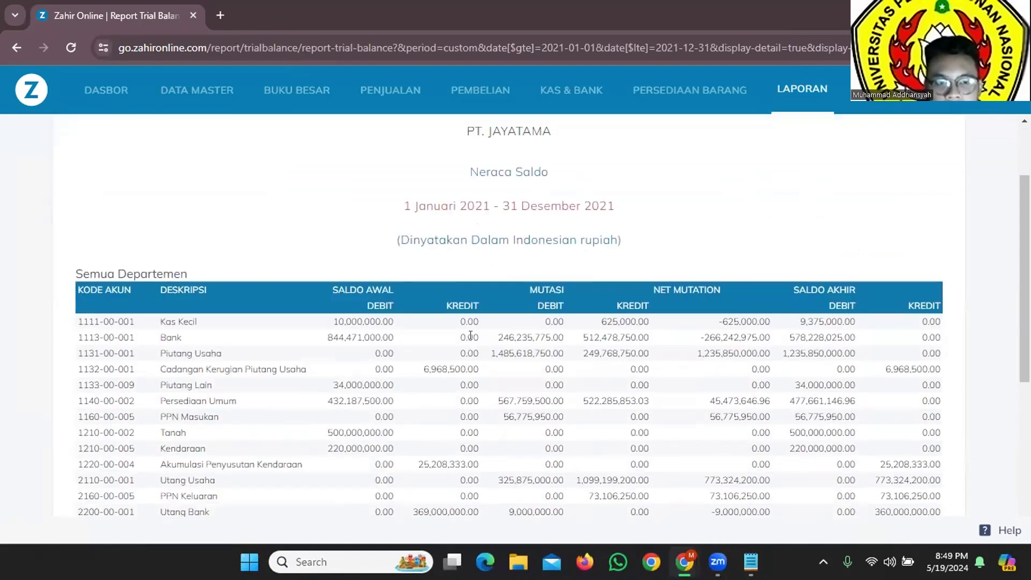
{"action": "scroll", "coordinate": [465, 334], "scroll_direction": "down", "scroll_amount": 2}
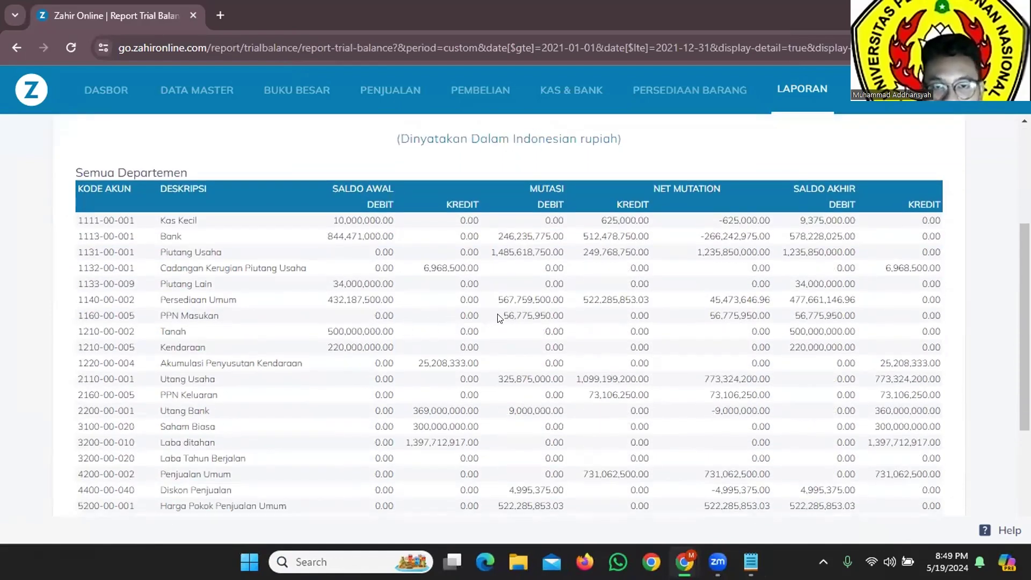
{"action": "left_click_drag", "start_coordinate": [499, 318], "coordinate": [550, 314]}
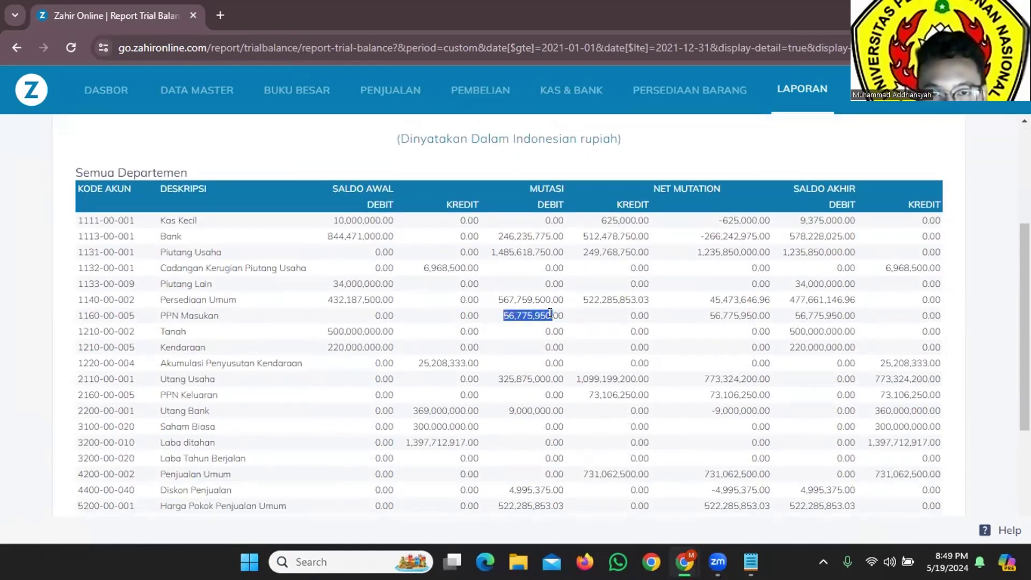
Step: Switch to Notepad, note "56,775,950. PPN Masukan" on the first line, and return to the Neraca Saldo report
{"action": "key", "text": "alt+Tab"}
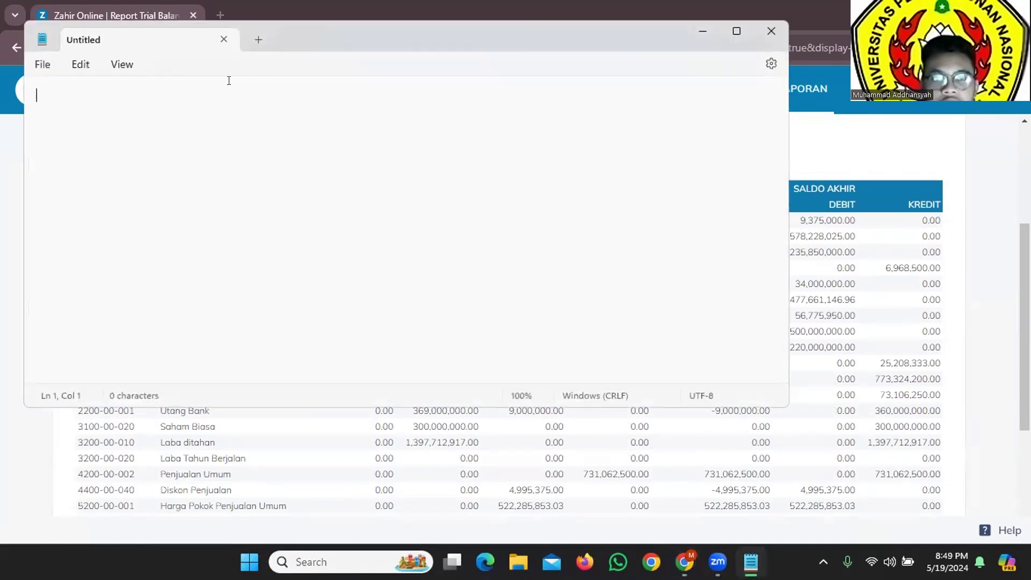
{"action": "type", "text": "56,775,950."}
{"action": "type", "text": "PPN Masukan"}
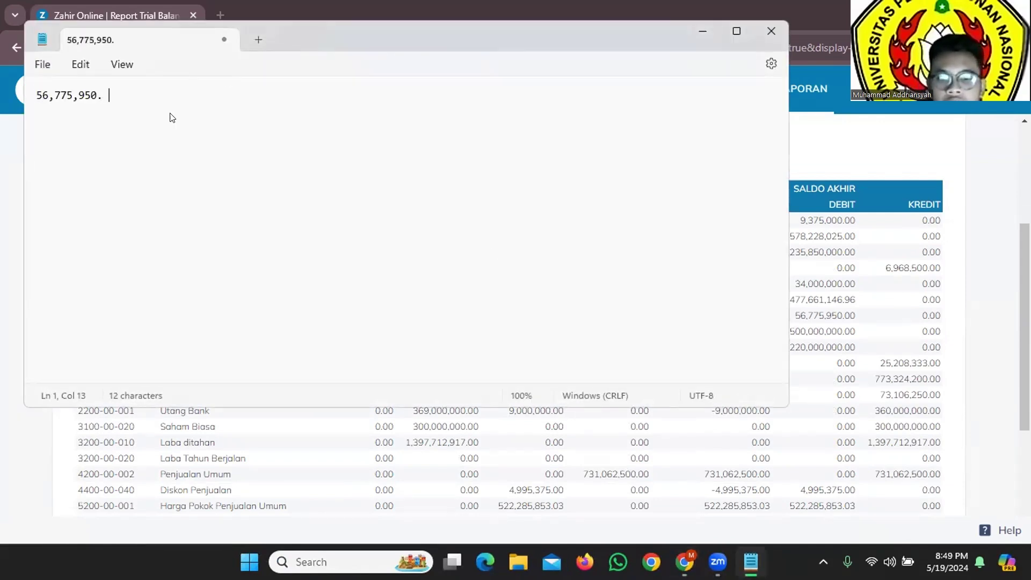
{"action": "key", "text": "Return"}
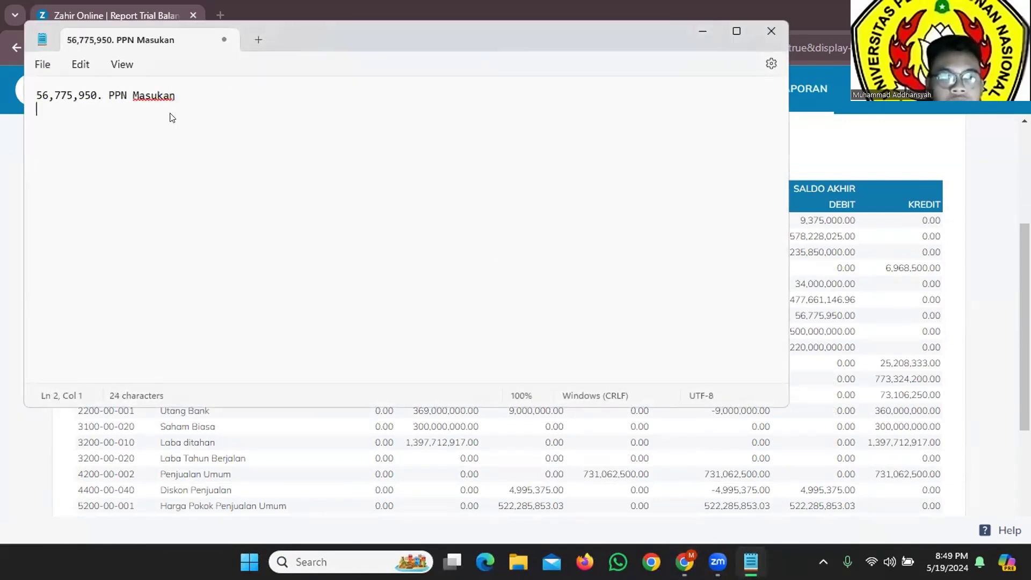
{"action": "key", "text": "alt+Tab"}
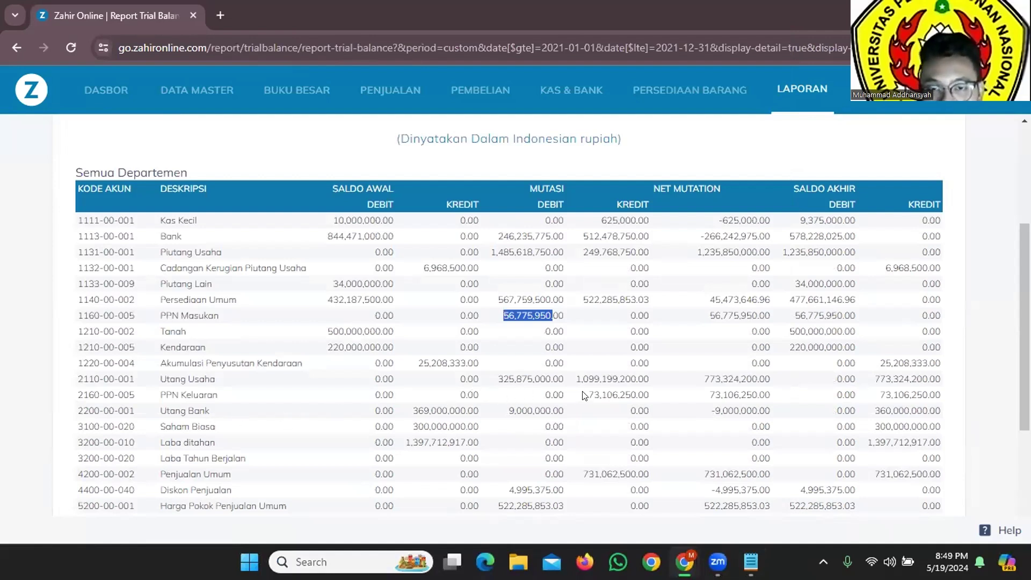
Step: Select the credit mutation amount of PPN Keluaran without its decimals and note "73,106,250 PPN Keluaran" on Notepad's second line
{"action": "left_click_drag", "start_coordinate": [584, 396], "coordinate": [633, 393]}
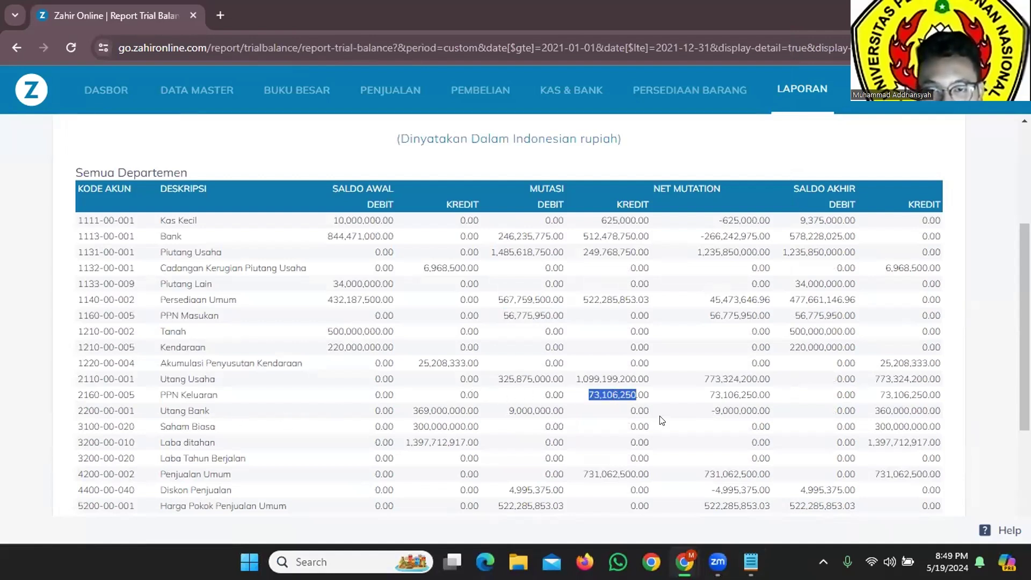
{"action": "key", "text": "alt+Tab"}
{"action": "type", "text": "73,106,250"}
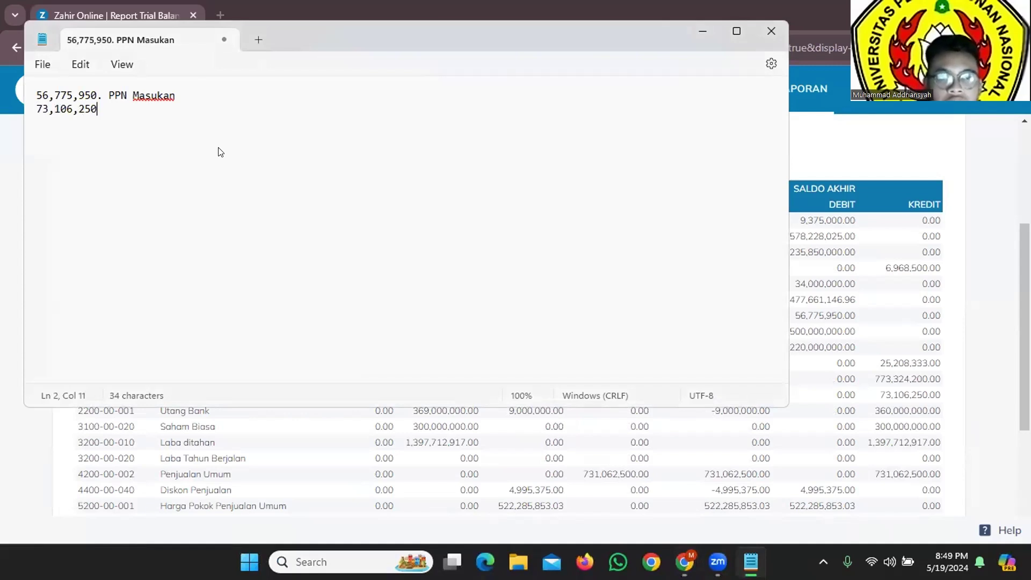
{"action": "type", "text": "PP"}
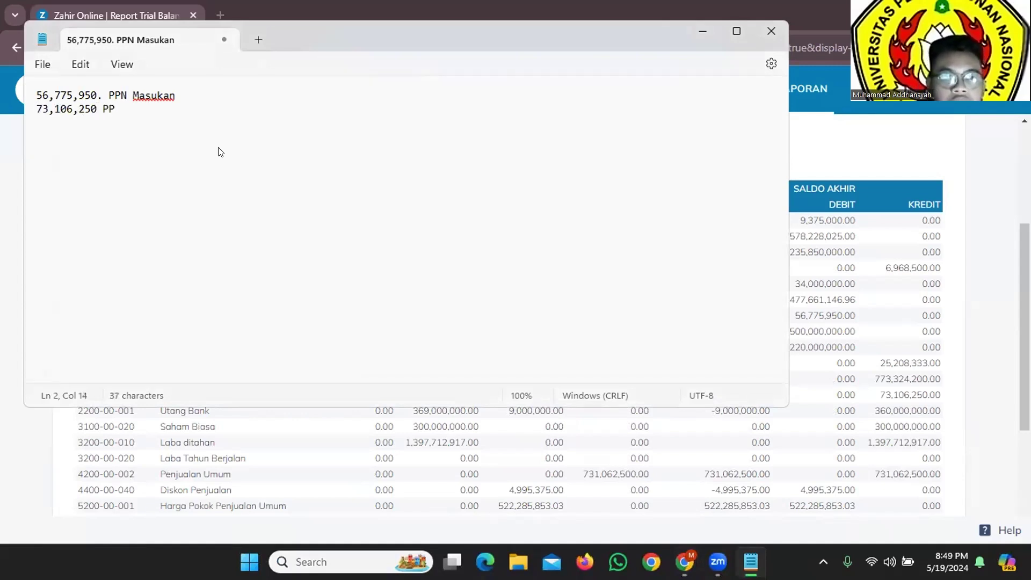
{"action": "type", "text": "N Keluaran"}
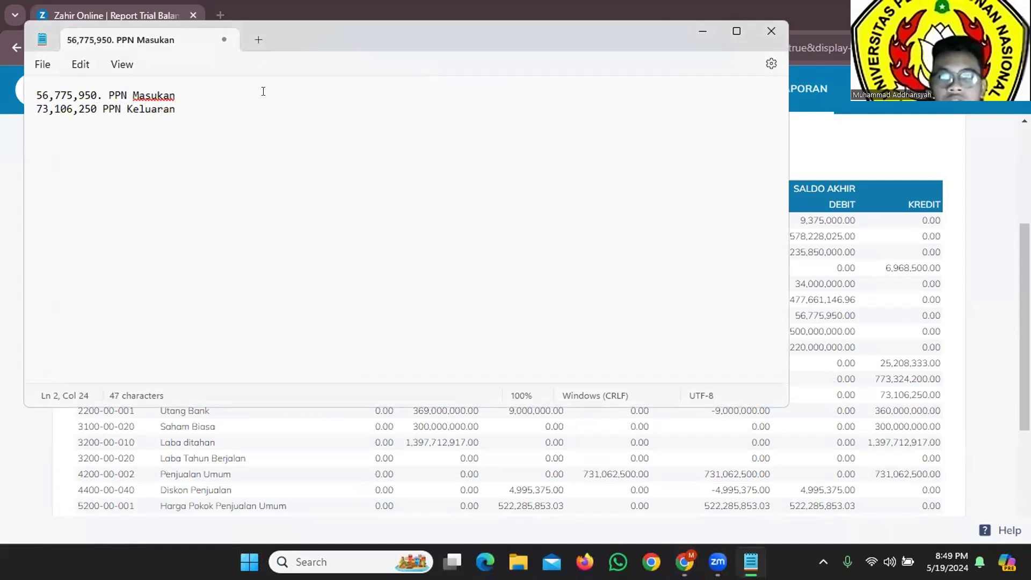
Step: Switch back to Zahir Online and start a new Jurnal Umum entry in Buku Besar
{"action": "key", "text": "alt+Tab"}
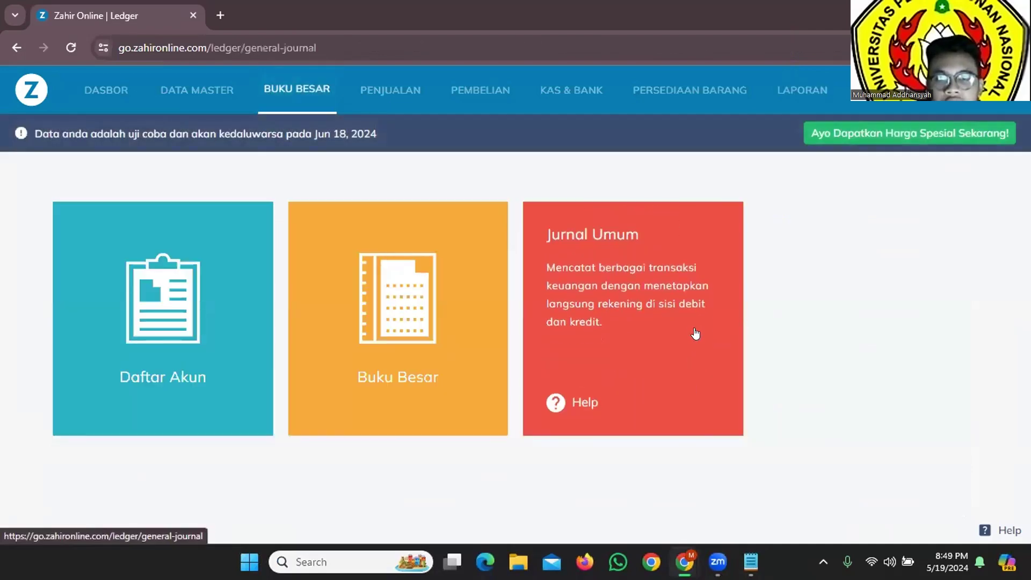
{"action": "left_click", "coordinate": [695, 336]}
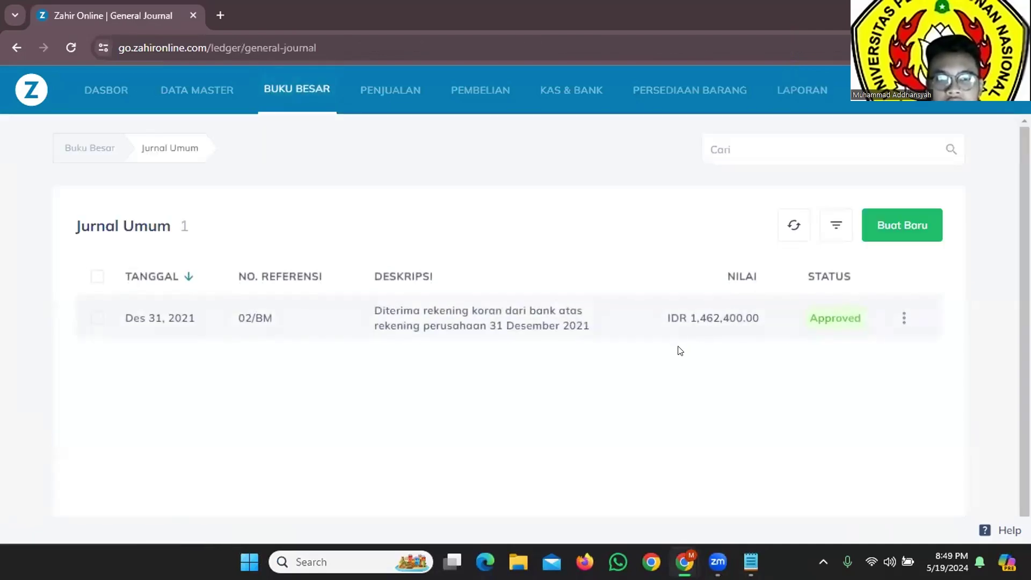
{"action": "left_click", "coordinate": [904, 228]}
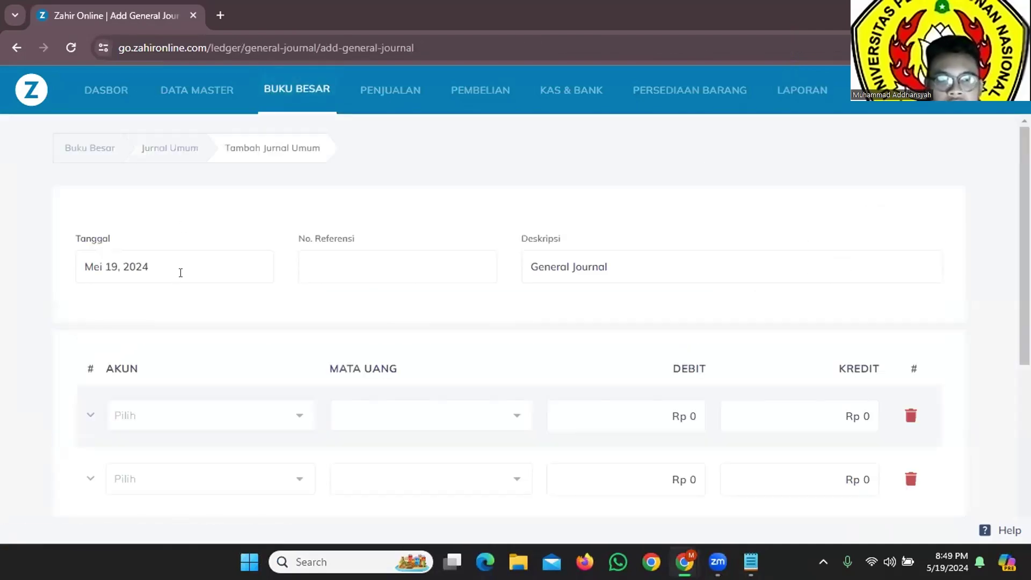
Step: Set the new journal's date to 31 December 2021
{"action": "left_click", "coordinate": [175, 271]}
{"action": "left_click", "coordinate": [432, 157]}
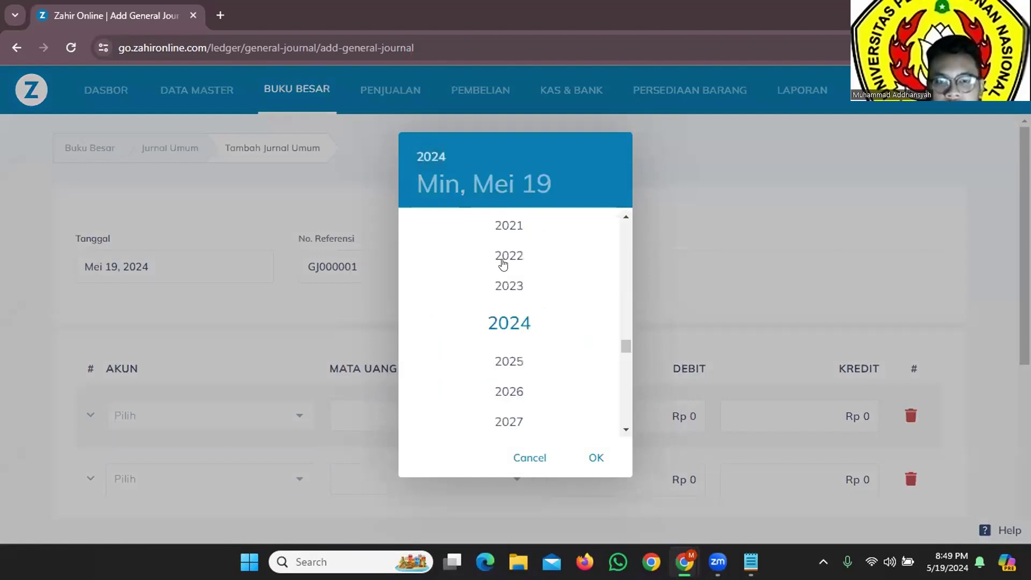
{"action": "left_click", "coordinate": [509, 226]}
{"action": "left_click", "coordinate": [611, 231]}
{"action": "left_click", "coordinate": [610, 231]}
{"action": "left_click", "coordinate": [610, 231]}
{"action": "left_click", "coordinate": [610, 231]}
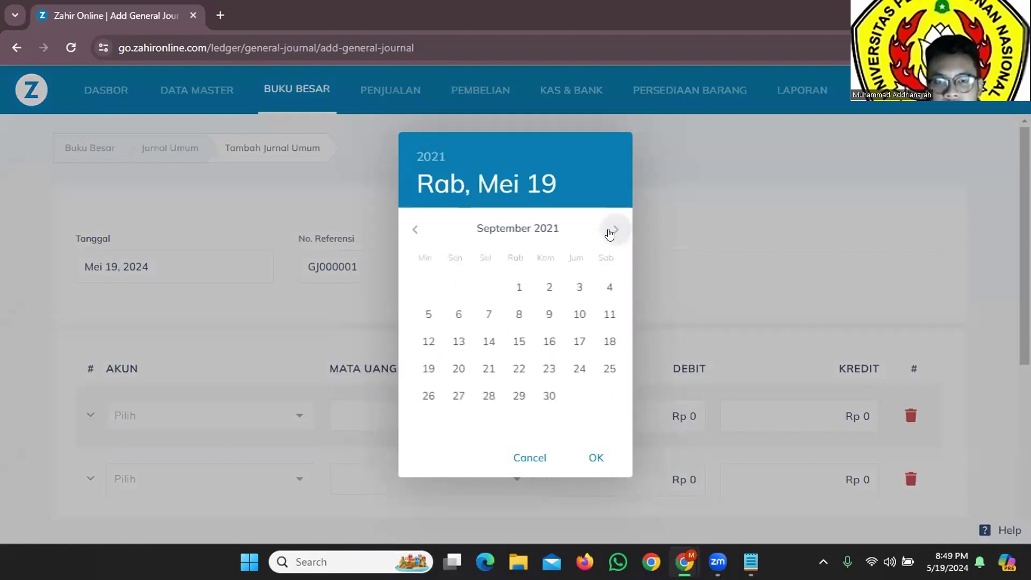
{"action": "left_click", "coordinate": [610, 231]}
{"action": "left_click", "coordinate": [610, 231]}
{"action": "left_click", "coordinate": [610, 231]}
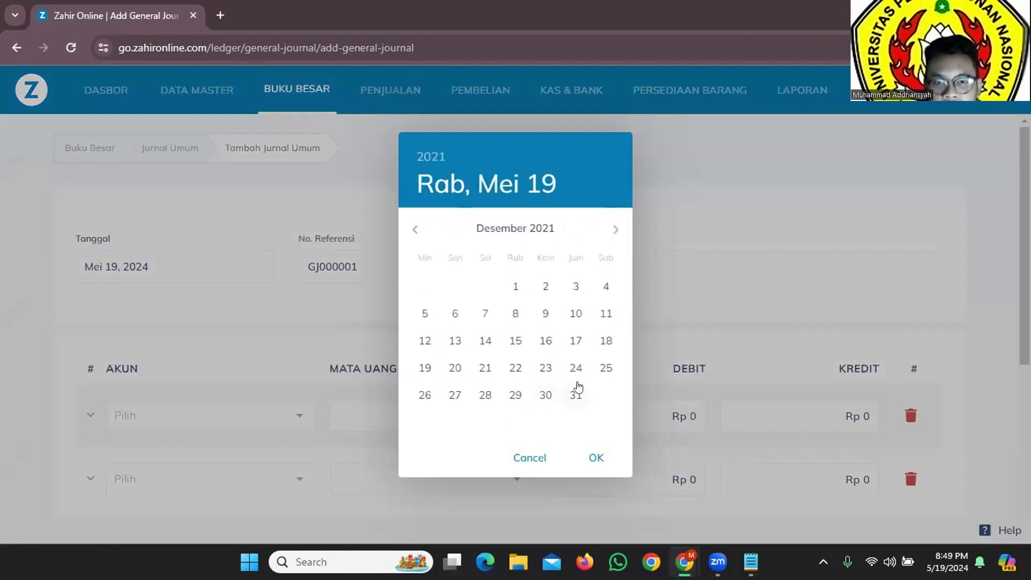
{"action": "left_click", "coordinate": [576, 394]}
Step: Replace the journal's reference number with 07/BM
{"action": "double_click", "coordinate": [379, 262]}
{"action": "key", "text": "alt+Tab"}
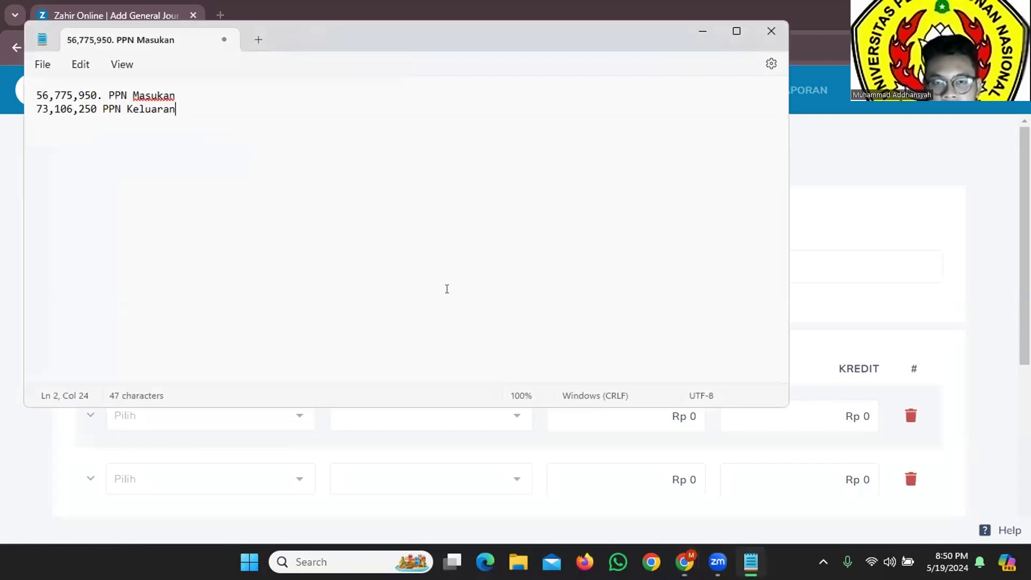
{"action": "key", "text": "alt+Tab"}
{"action": "key", "text": "alt+Tab"}
{"action": "key", "text": "alt+Tab"}
{"action": "key", "text": "alt+Tab"}
{"action": "left_click", "coordinate": [423, 277]}
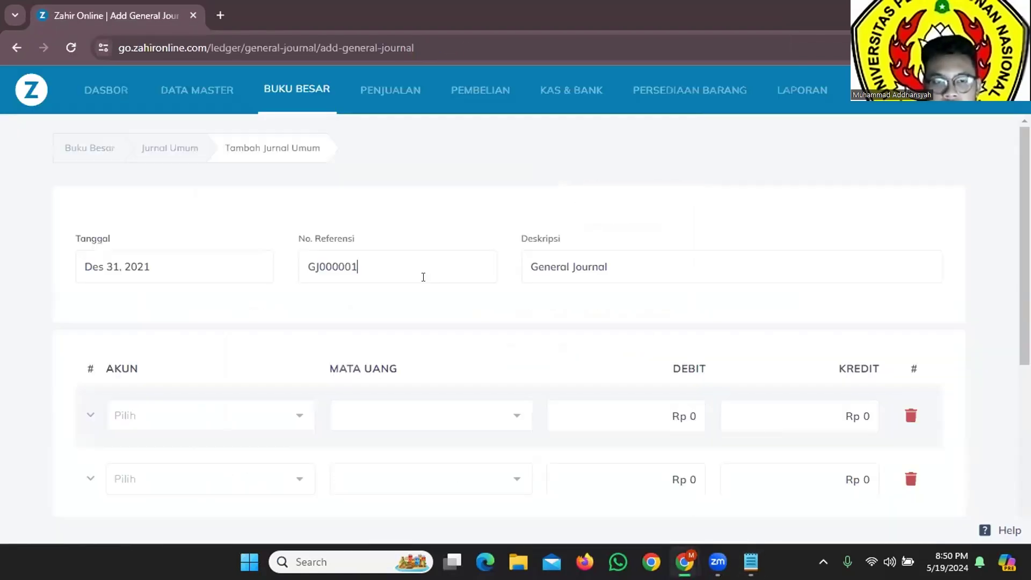
{"action": "key", "text": "ctrl+a"}
{"action": "type", "text": "07/BM"}
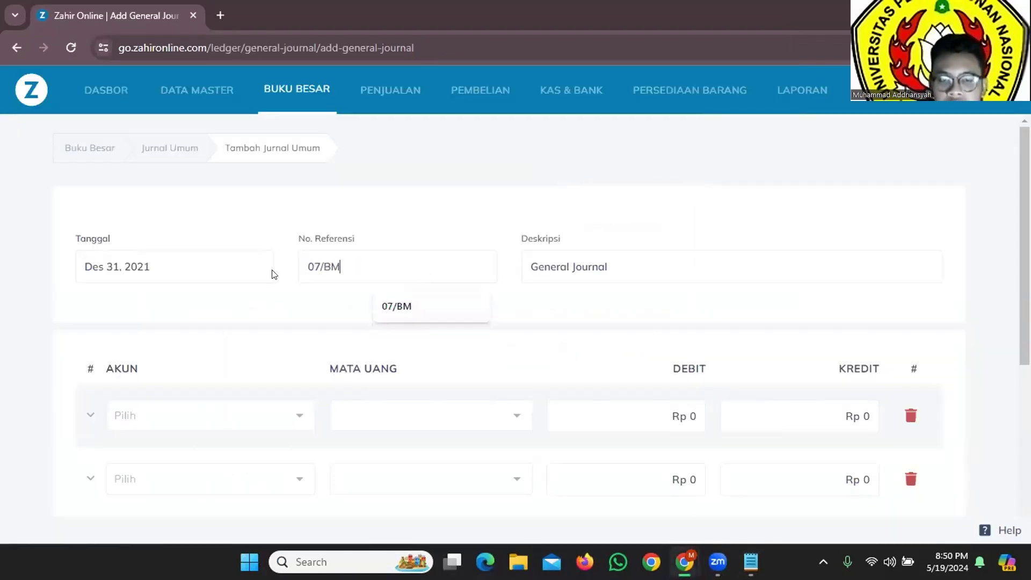
Step: Check Bukti Transaksi 14 in the PDF and set the journal's description to "Penyesuaian Pajak Pertambahan Nilai (PPN)"
{"action": "left_click", "coordinate": [273, 275]}
{"action": "key", "text": "ctrl+a"}
{"action": "key", "text": "alt+Tab"}
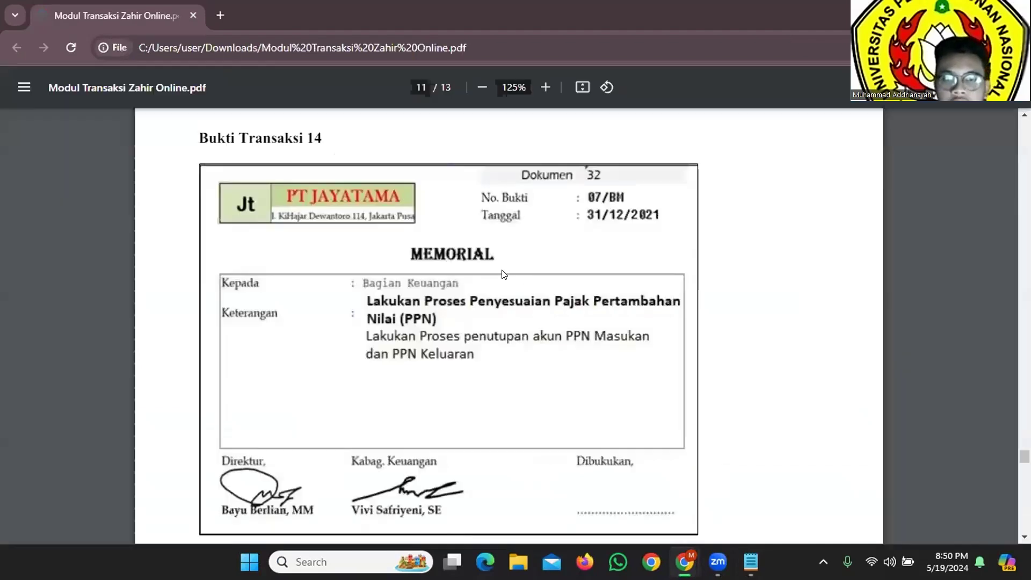
{"action": "key", "text": "alt+Tab"}
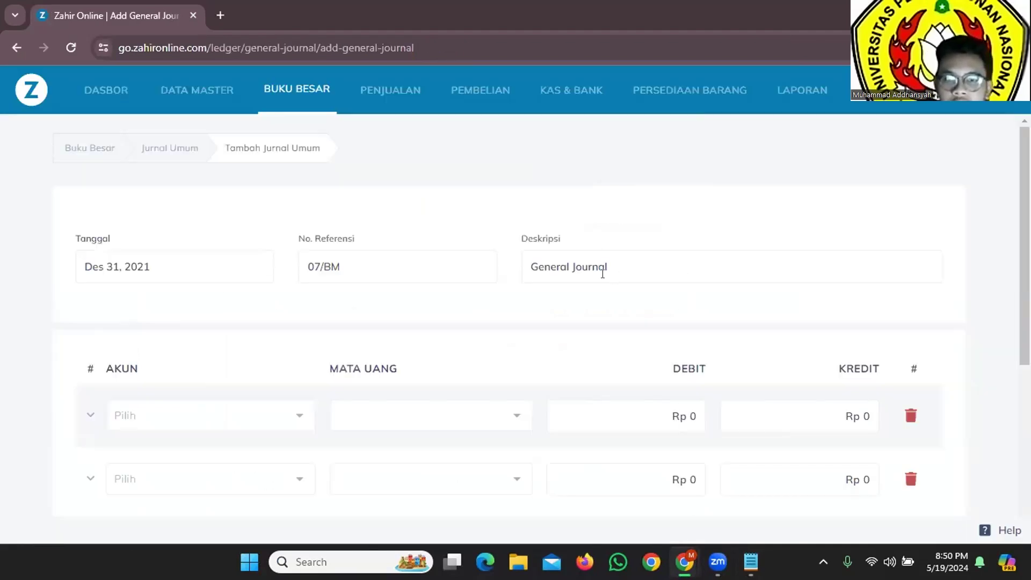
{"action": "key", "text": "ctrl+a"}
{"action": "type", "text": "Pe"}
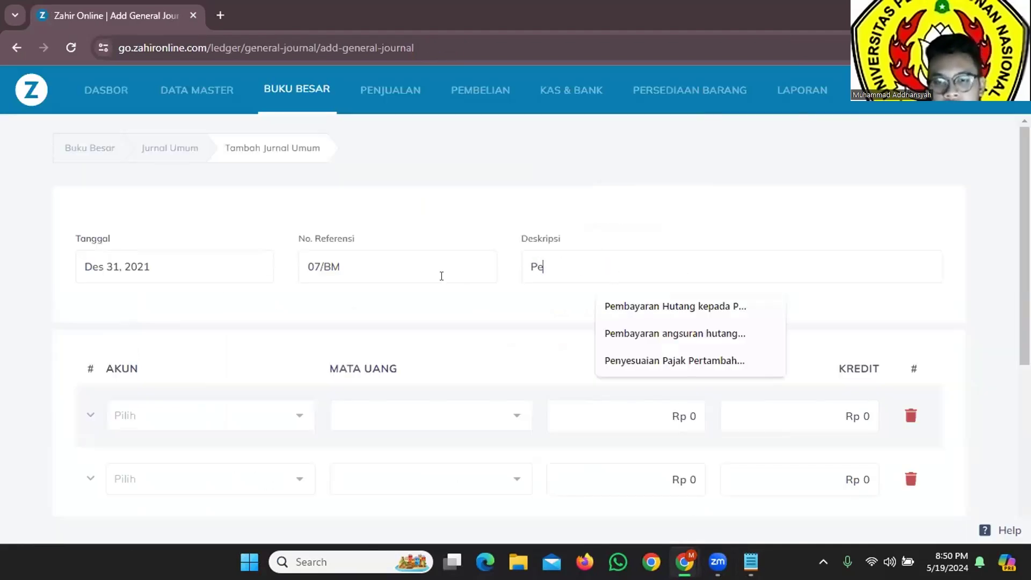
{"action": "key", "text": "Down"}
{"action": "key", "text": "Down"}
{"action": "key", "text": "Down"}
{"action": "key", "text": "Return"}
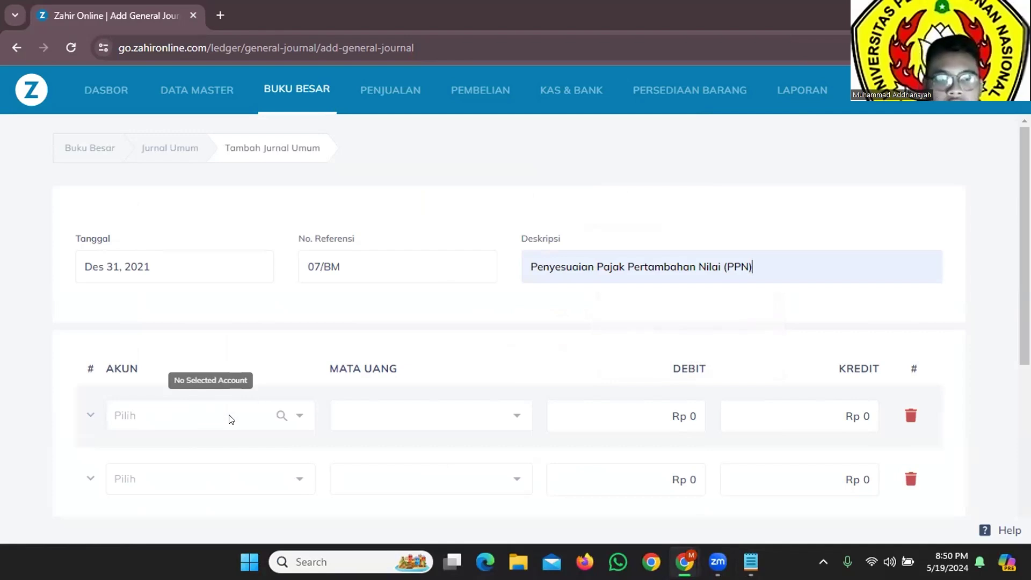
Step: Choose 216000005 - PPN Keluaran as the account of the first journal line
{"action": "left_click", "coordinate": [200, 415]}
{"action": "type", "text": "PPN Keluara"}
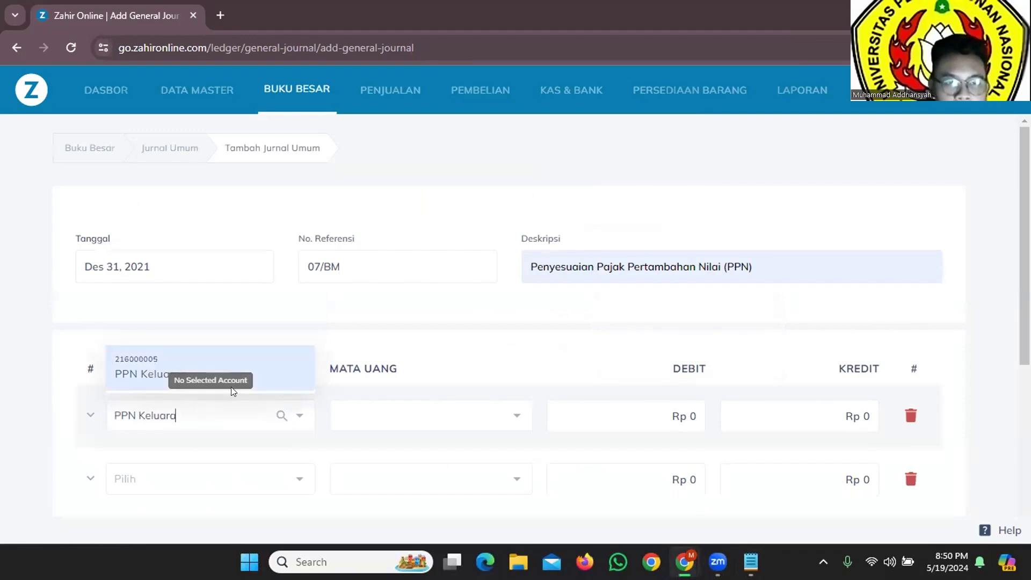
{"action": "left_click", "coordinate": [271, 370]}
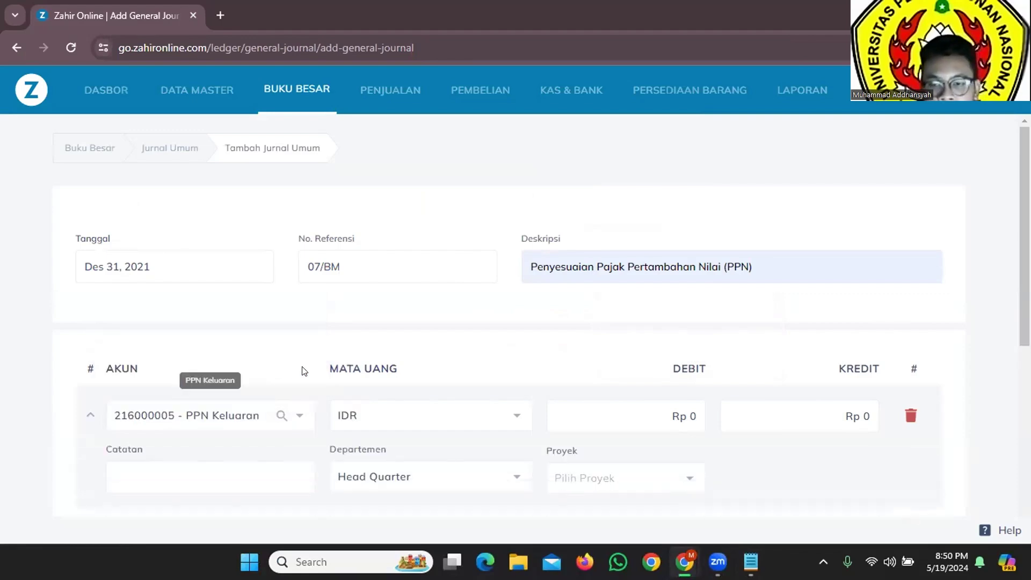
Step: Copy the PPN Keluaran amount from the Notepad notes and enter Rp 73,106,250 as the first line's debit
{"action": "key", "text": "alt+Tab"}
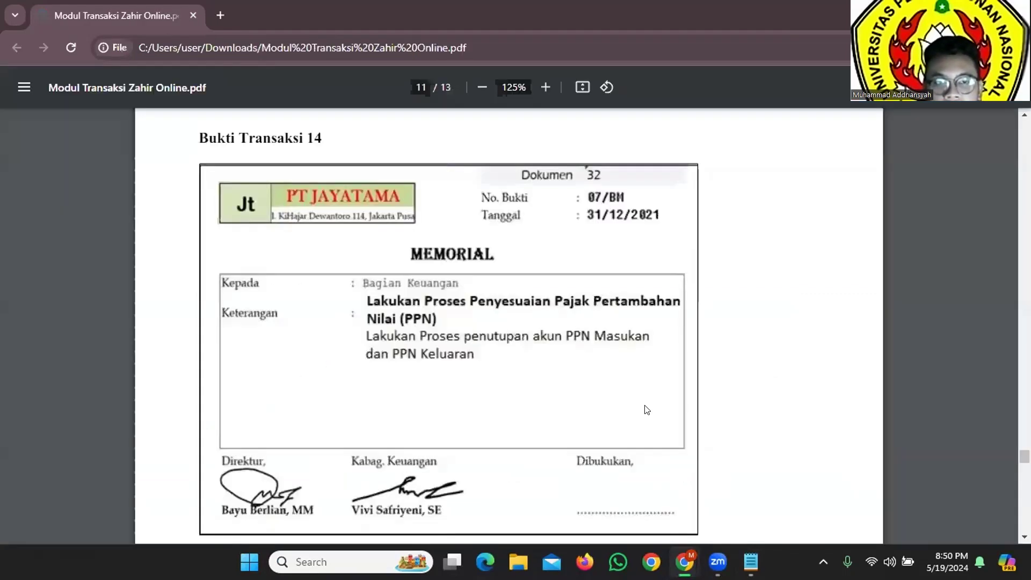
{"action": "key", "text": "alt+Tab"}
{"action": "key", "text": "alt+Tab"}
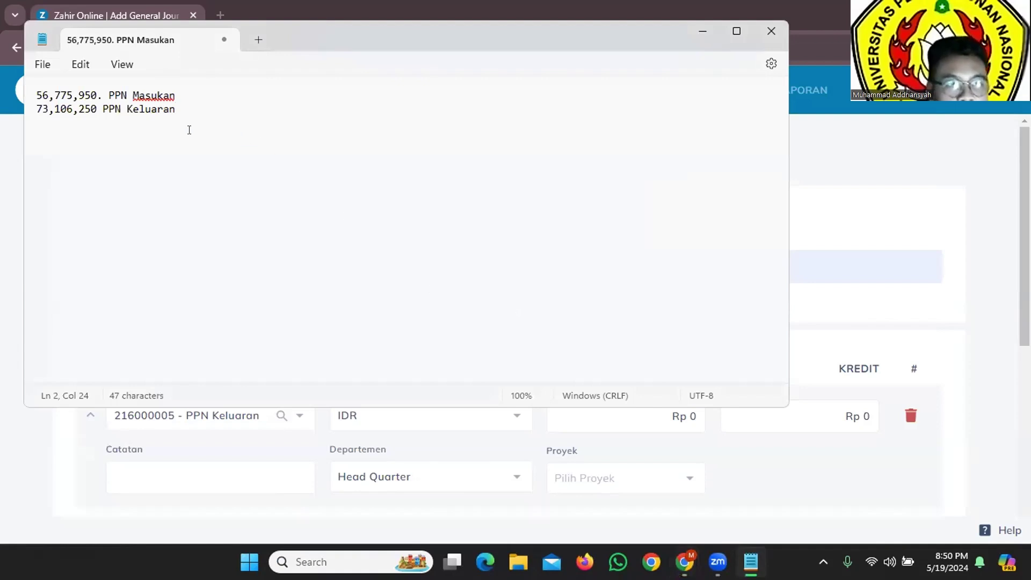
{"action": "left_click_drag", "start_coordinate": [35, 110], "coordinate": [97, 105]}
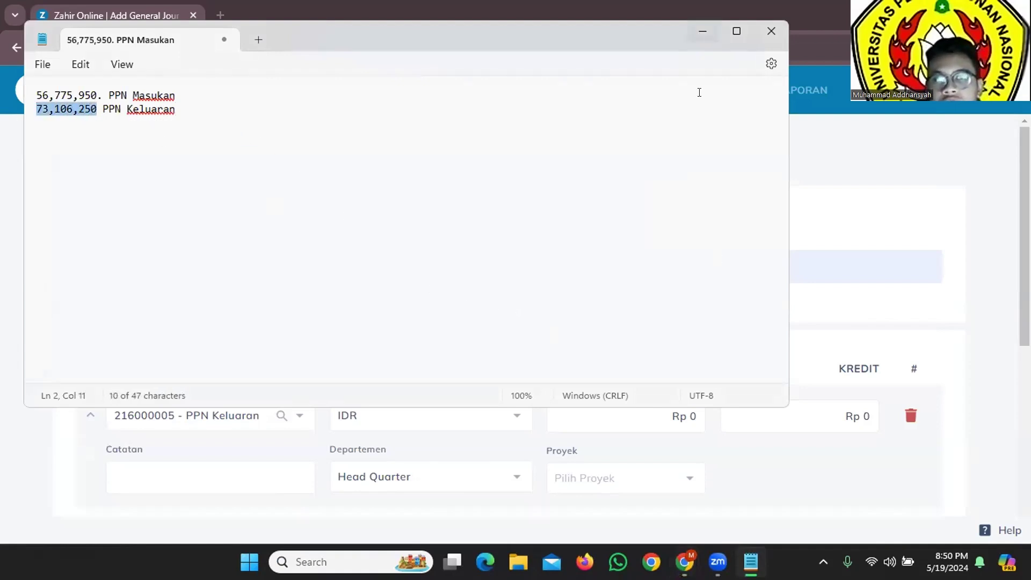
{"action": "key", "text": "ctrl+c"}
{"action": "key", "text": "alt+Tab"}
{"action": "left_click", "coordinate": [681, 417]}
{"action": "key", "text": "ctrl+v"}
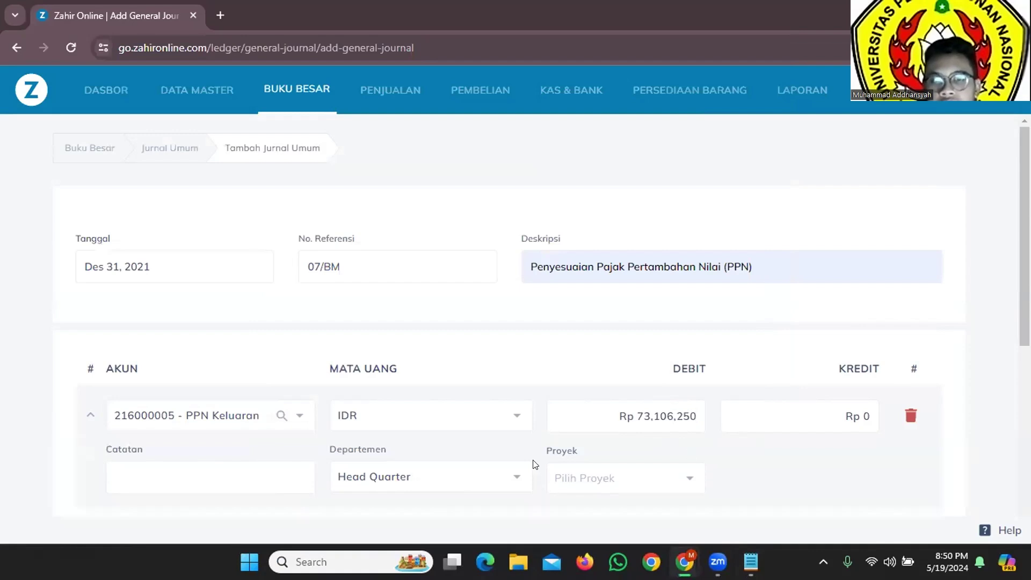
Step: Choose 116000005 - PPN Masukan as the account of the second journal line
{"action": "scroll", "coordinate": [233, 476], "scroll_direction": "down", "scroll_amount": 2}
{"action": "left_click", "coordinate": [220, 441]}
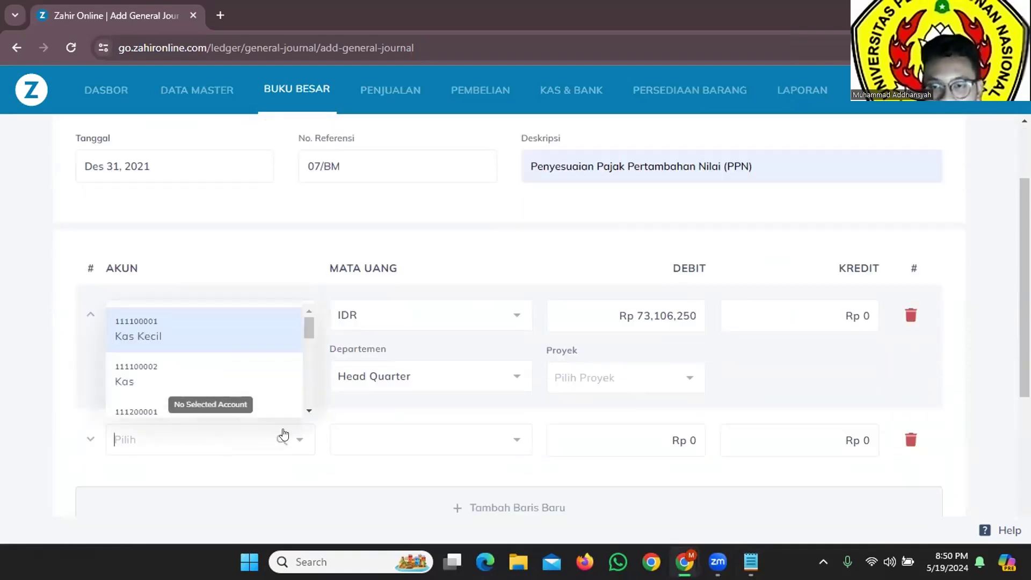
{"action": "type", "text": "PPN"}
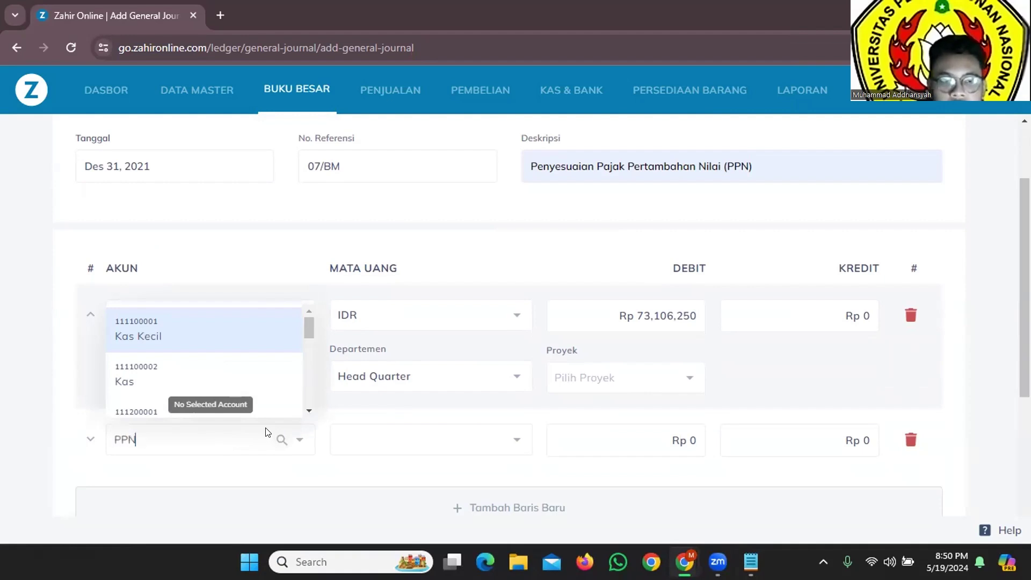
{"action": "type", "text": " Masukan"}
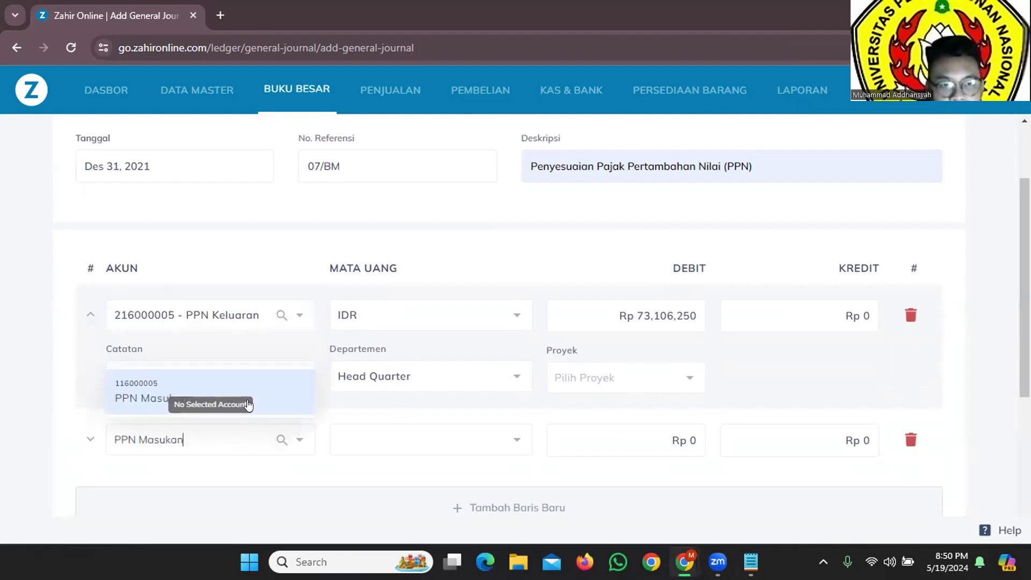
{"action": "left_click", "coordinate": [248, 404]}
Step: Set the PPN Masukan line's credit to Rp 56,775,950, copying the amount from the Notepad notes
{"action": "left_click", "coordinate": [864, 432]}
{"action": "key", "text": "ctrl+v"}
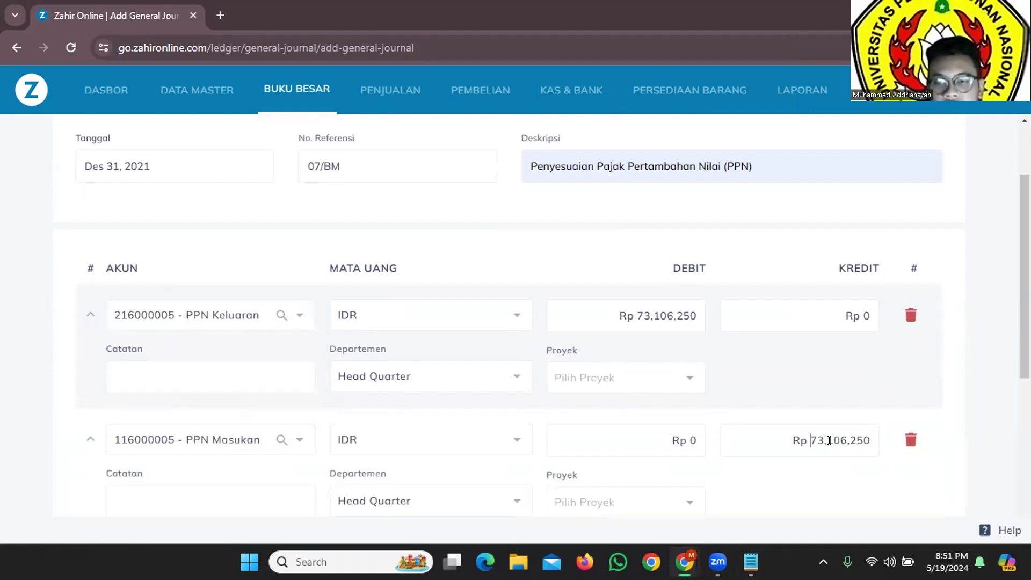
{"action": "key", "text": "alt+Tab"}
{"action": "left_click_drag", "start_coordinate": [178, 95], "coordinate": [26, 94]}
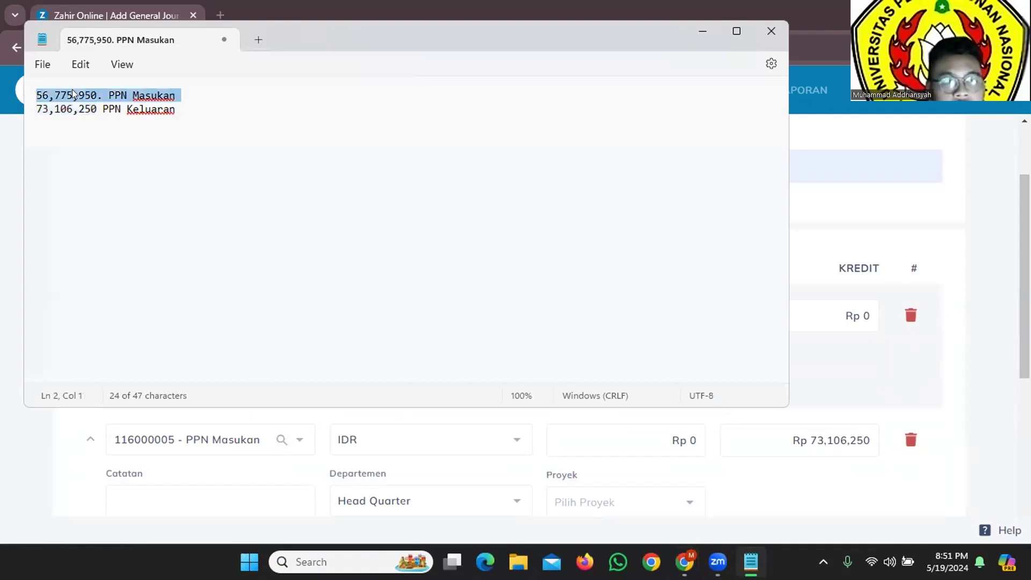
{"action": "left_click_drag", "start_coordinate": [97, 96], "coordinate": [21, 93]}
{"action": "key", "text": "ctrl+c"}
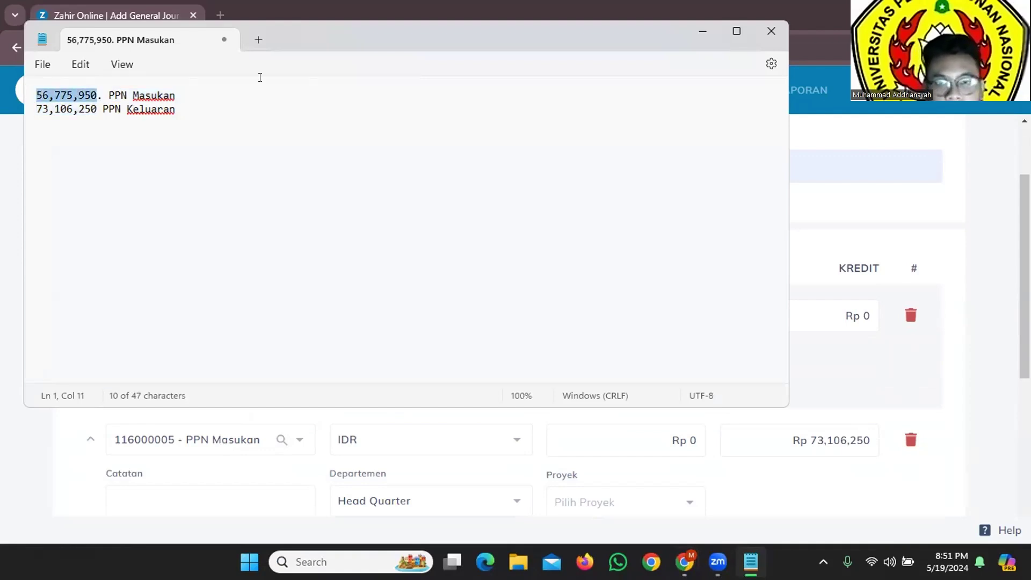
{"action": "key", "text": "alt+Tab"}
{"action": "left_click", "coordinate": [794, 440]}
{"action": "key", "text": "ctrl+v"}
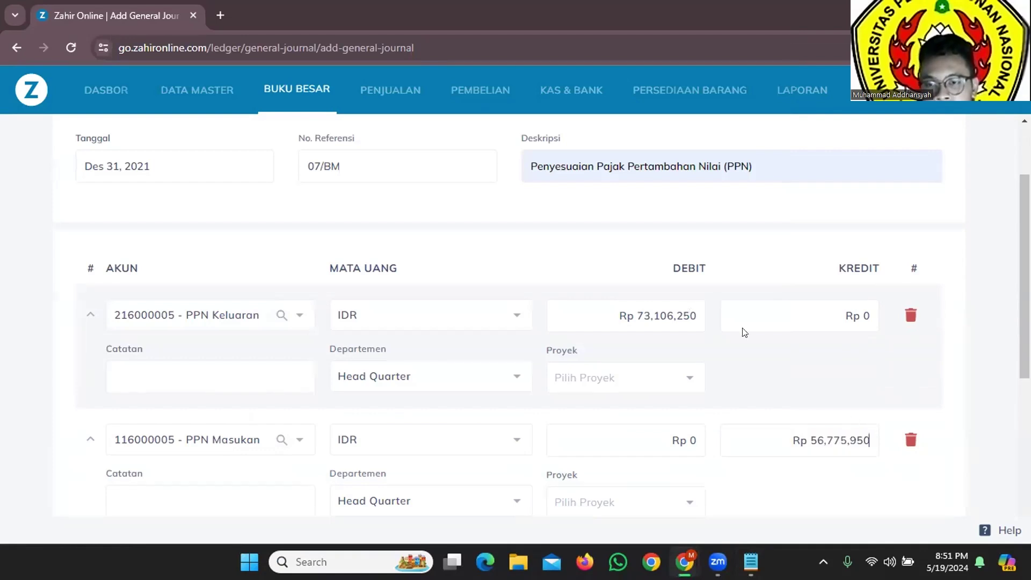
Step: Add a third line to the journal and search its account list for PPN kurang bayar
{"action": "scroll", "coordinate": [741, 330], "scroll_direction": "down", "scroll_amount": 3}
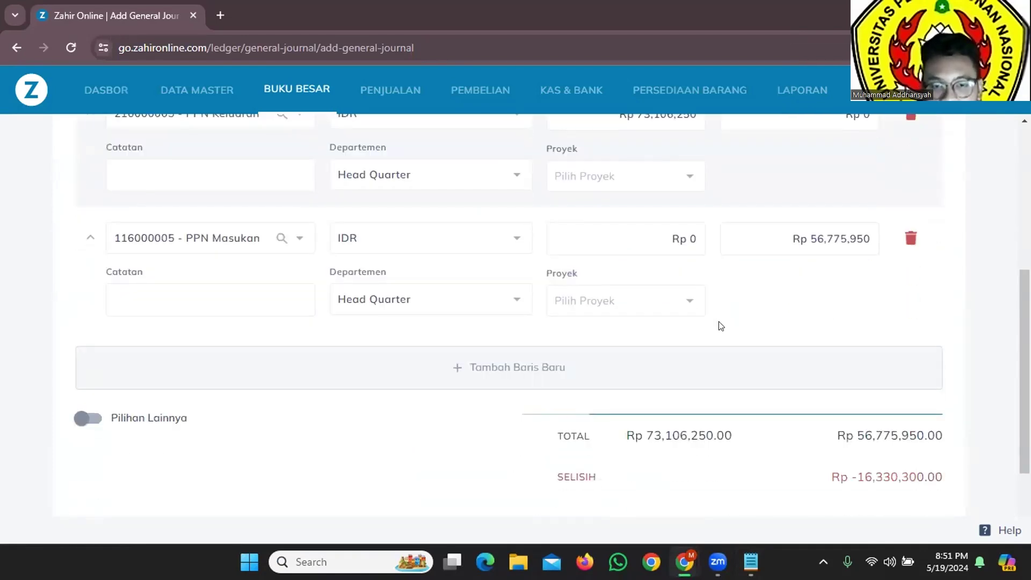
{"action": "left_click", "coordinate": [462, 368]}
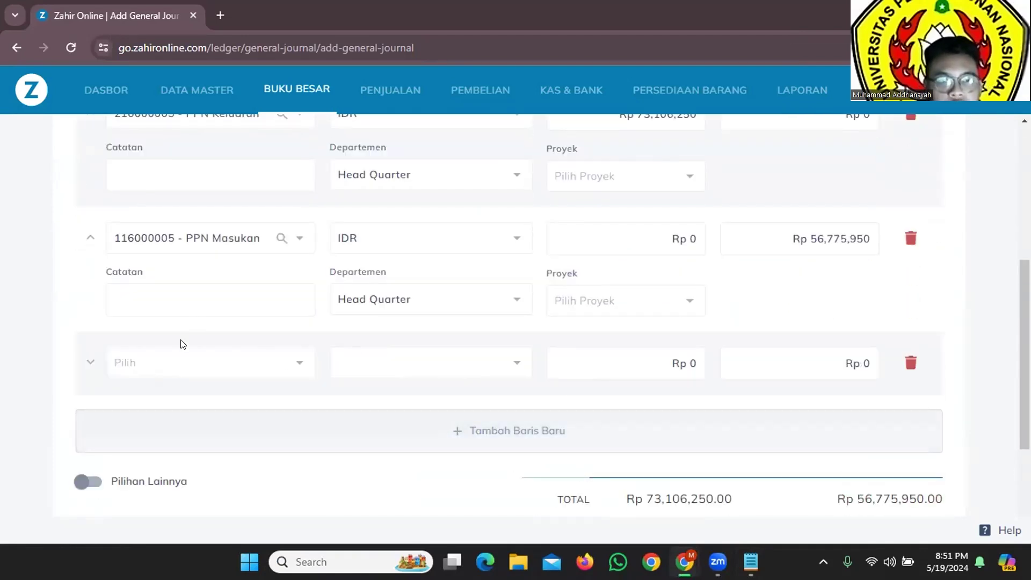
{"action": "left_click", "coordinate": [160, 363]}
{"action": "type", "text": "P"}
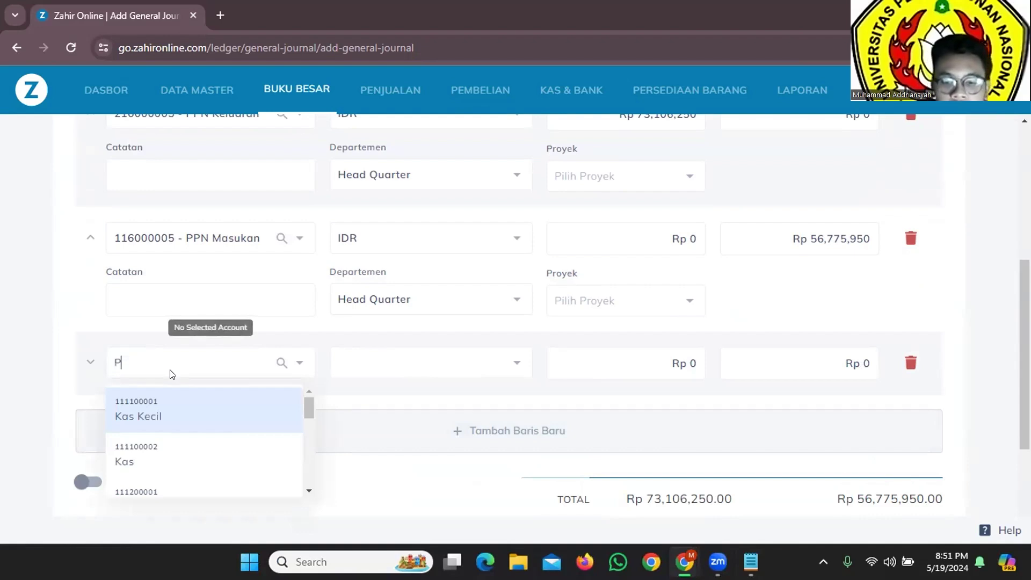
{"action": "type", "text": "PN kuran "}
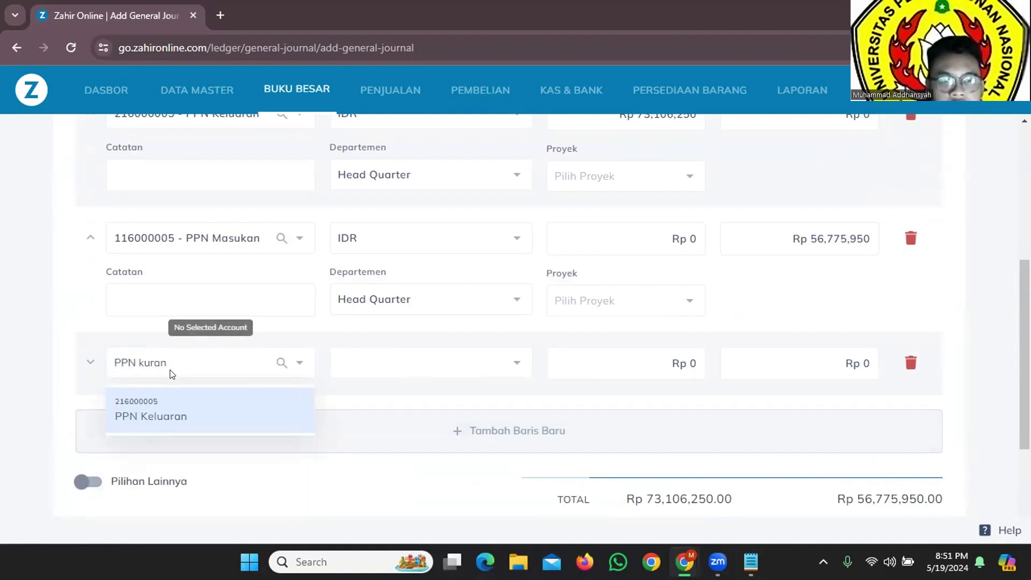
{"action": "type", "text": "g bayar"}
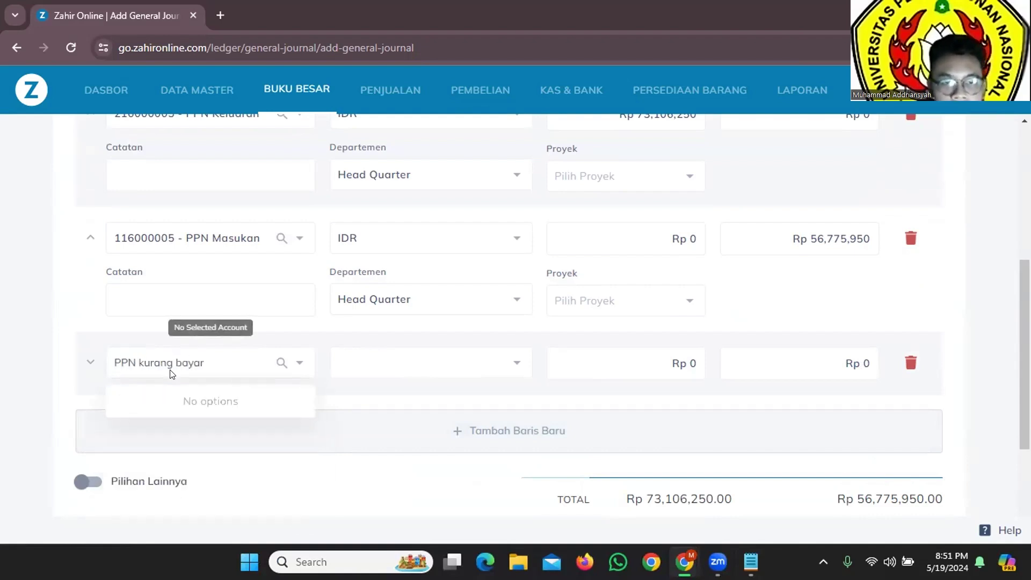
Step: Open the form for creating a new account from the third line's account lookup
{"action": "left_click", "coordinate": [281, 370]}
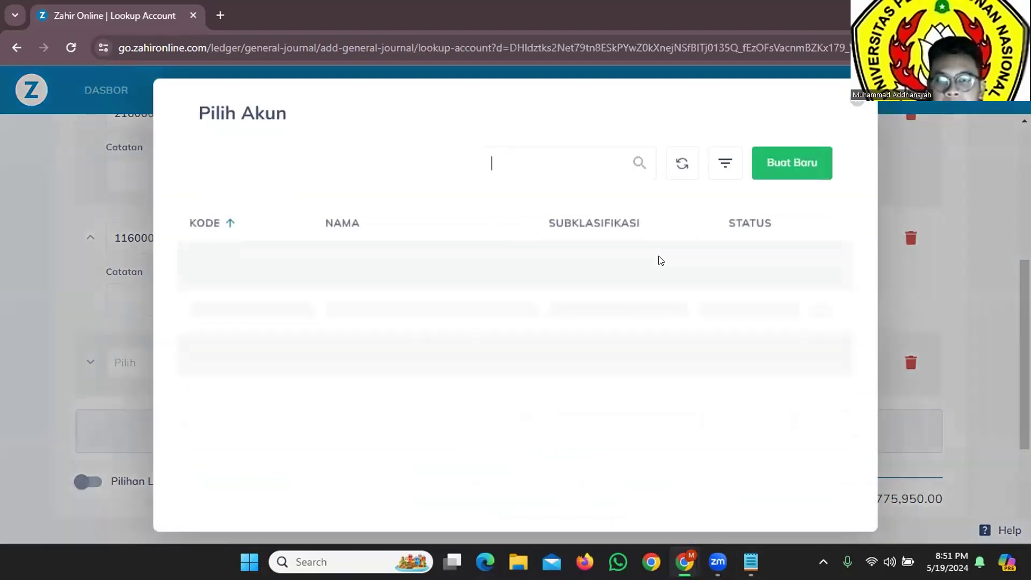
{"action": "left_click", "coordinate": [785, 173]}
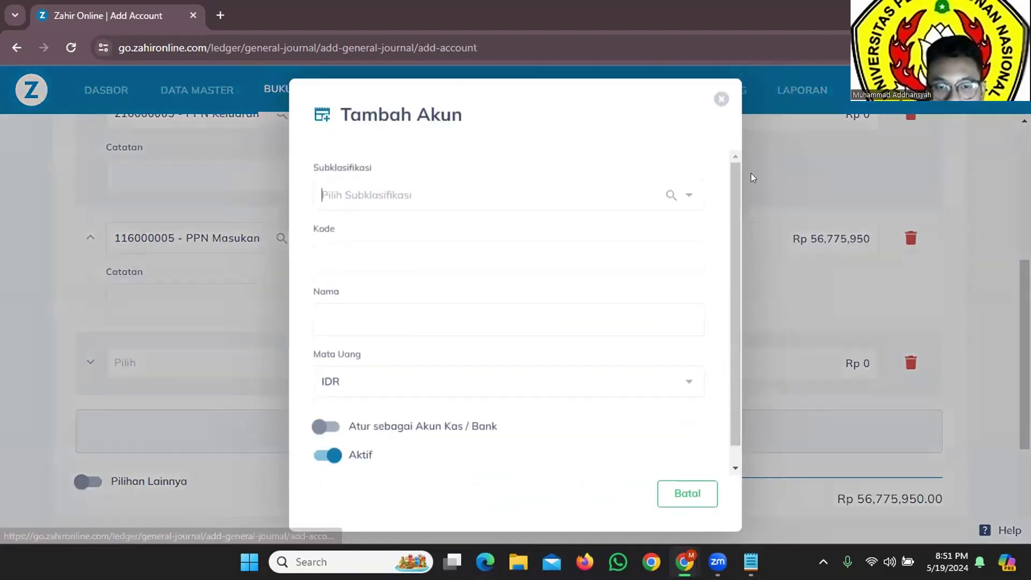
{"action": "left_click", "coordinate": [671, 195]}
{"action": "scroll", "coordinate": [428, 263], "scroll_direction": "down", "scroll_amount": 3}
{"action": "scroll", "coordinate": [429, 264], "scroll_direction": "down", "scroll_amount": 5}
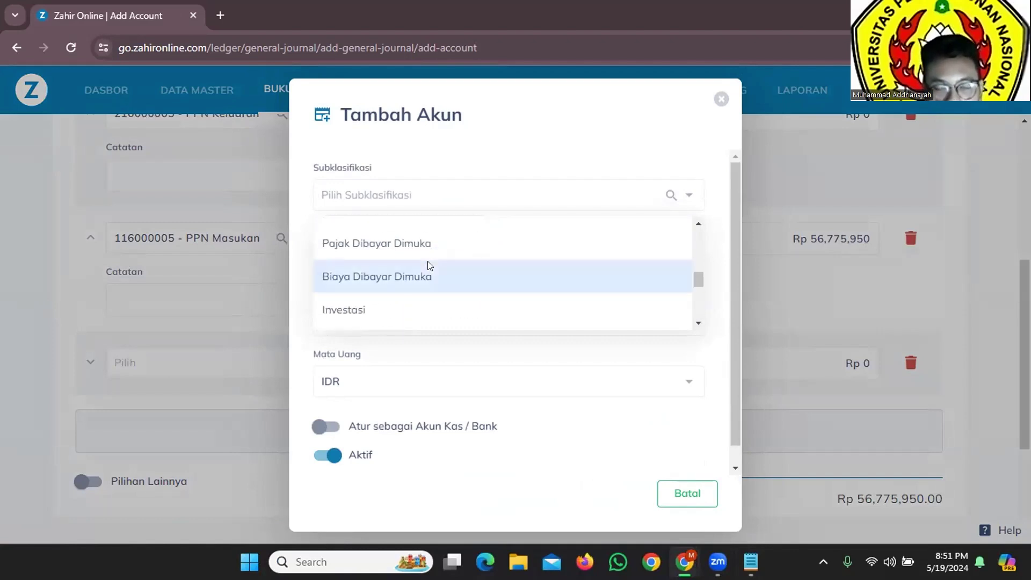
{"action": "scroll", "coordinate": [428, 271], "scroll_direction": "up", "scroll_amount": 2}
{"action": "left_click", "coordinate": [439, 239]}
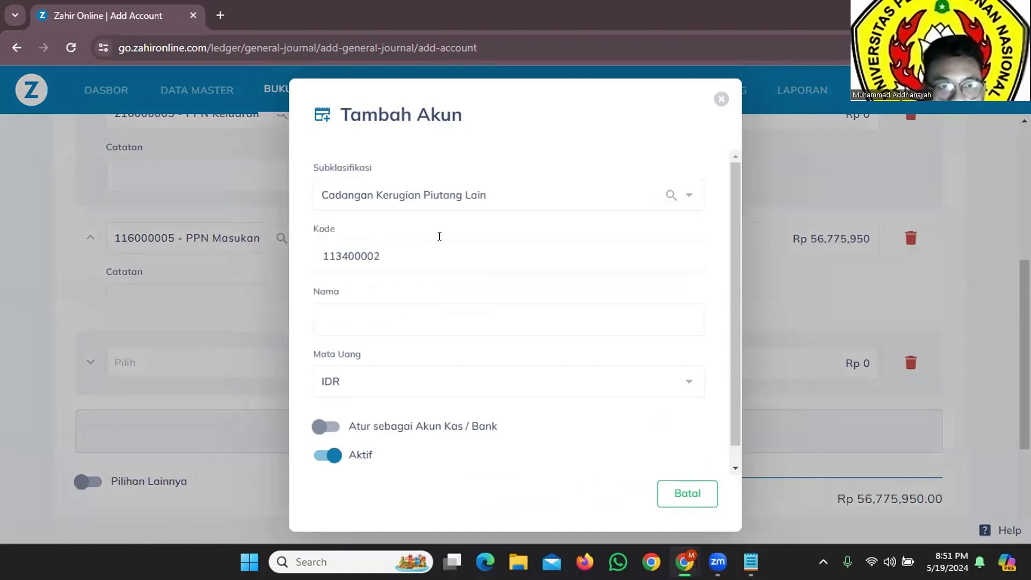
Step: Set the new account's subclassification to Pajak Terutang
{"action": "left_click", "coordinate": [692, 197]}
{"action": "scroll", "coordinate": [489, 284], "scroll_direction": "down", "scroll_amount": 6}
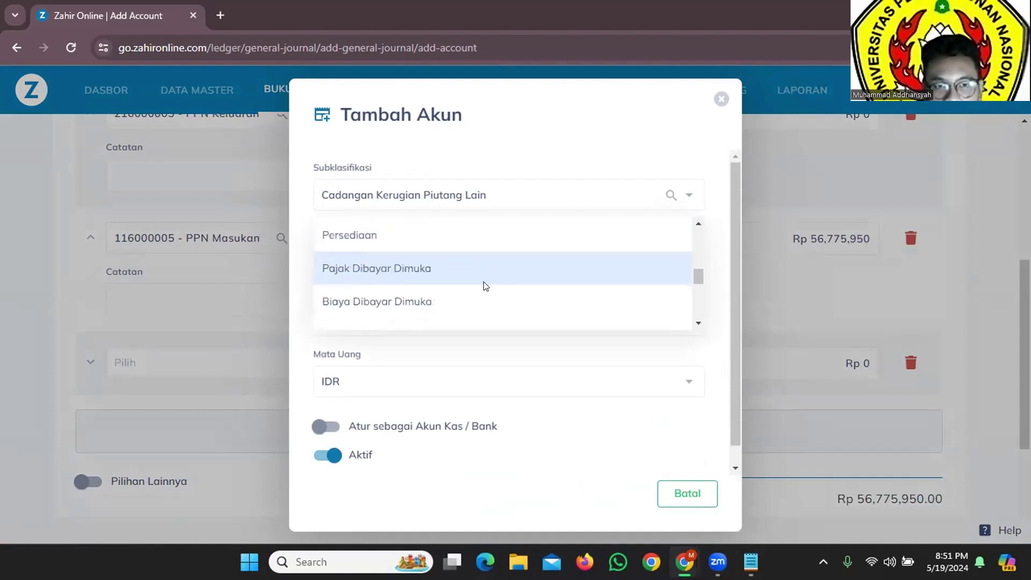
{"action": "scroll", "coordinate": [481, 285], "scroll_direction": "up", "scroll_amount": 1}
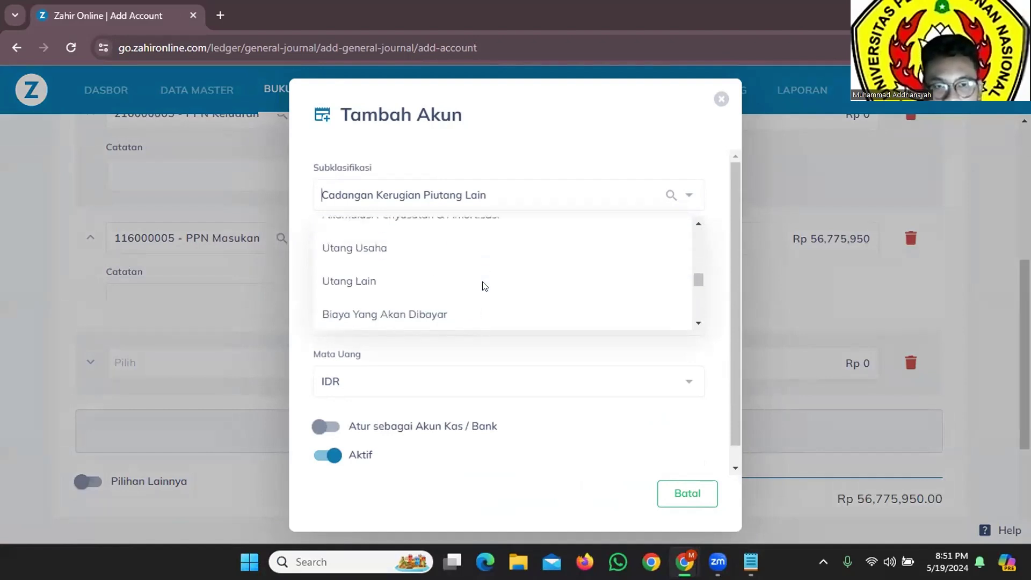
{"action": "scroll", "coordinate": [475, 295], "scroll_direction": "down", "scroll_amount": 1}
{"action": "left_click", "coordinate": [474, 295]}
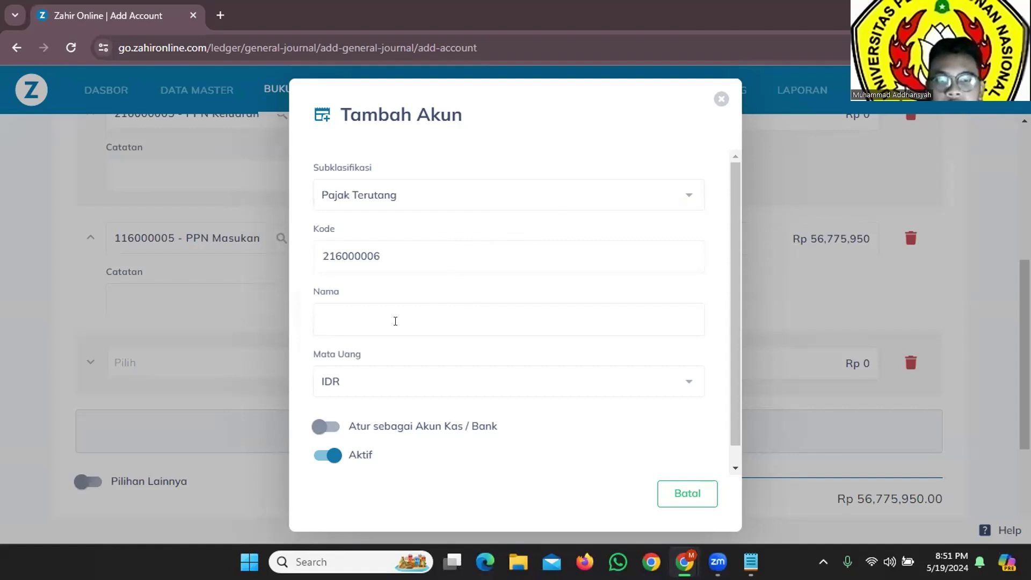
Step: Name the new account PPN Kurang Bayar and save it
{"action": "left_click", "coordinate": [396, 321]}
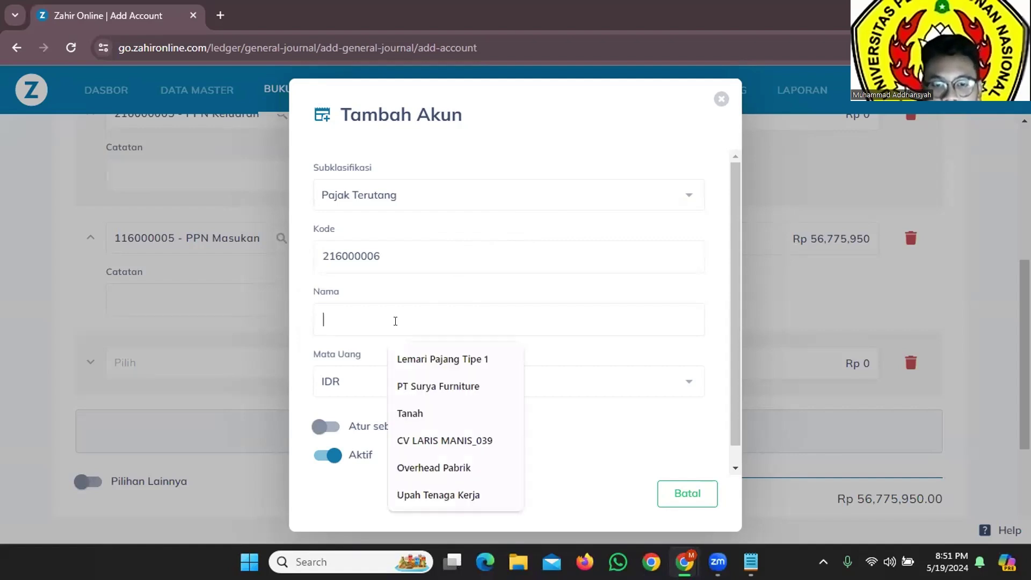
{"action": "type", "text": "PPN Kura"}
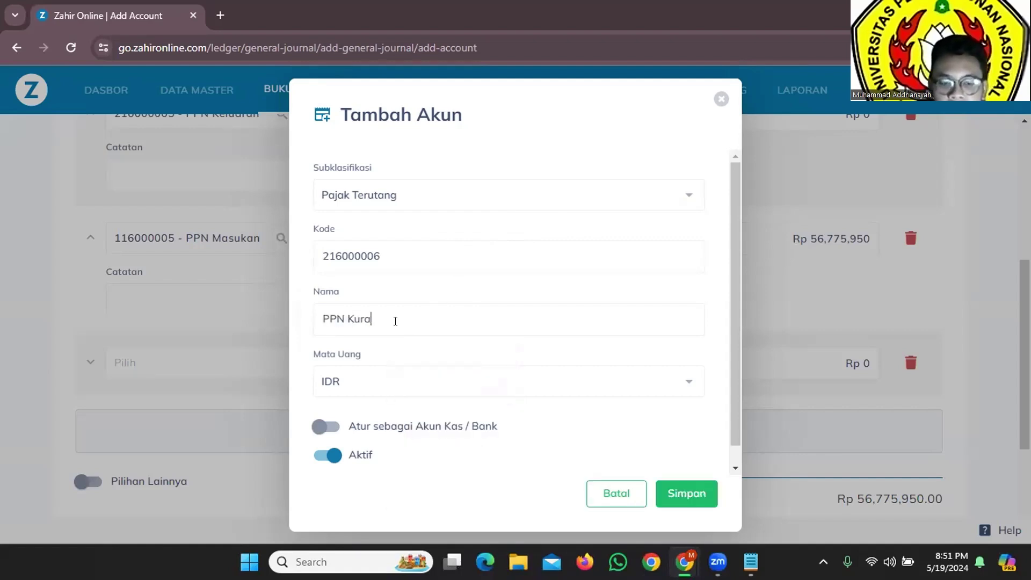
{"action": "type", "text": "ng Bayar"}
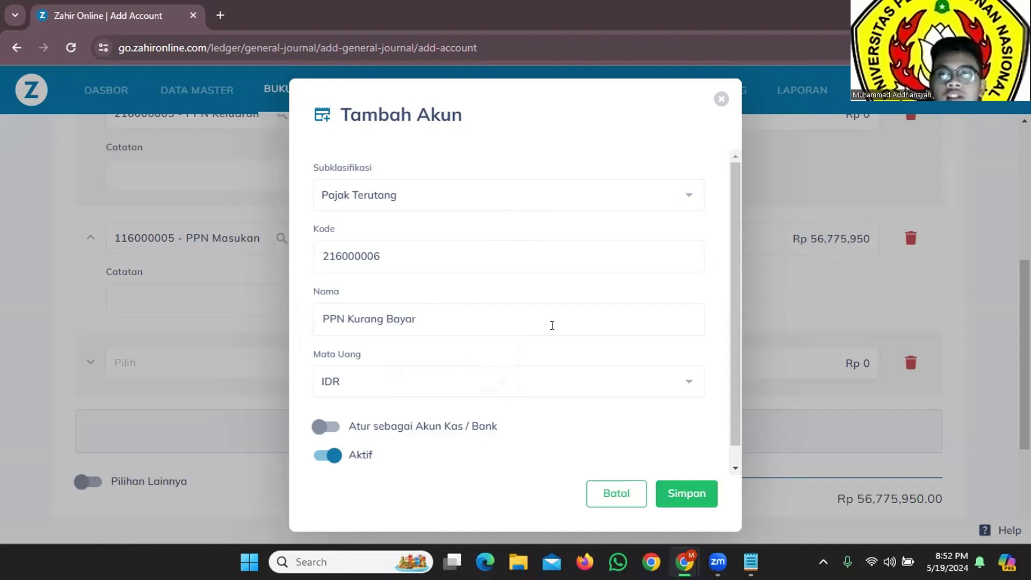
{"action": "left_click", "coordinate": [689, 493]}
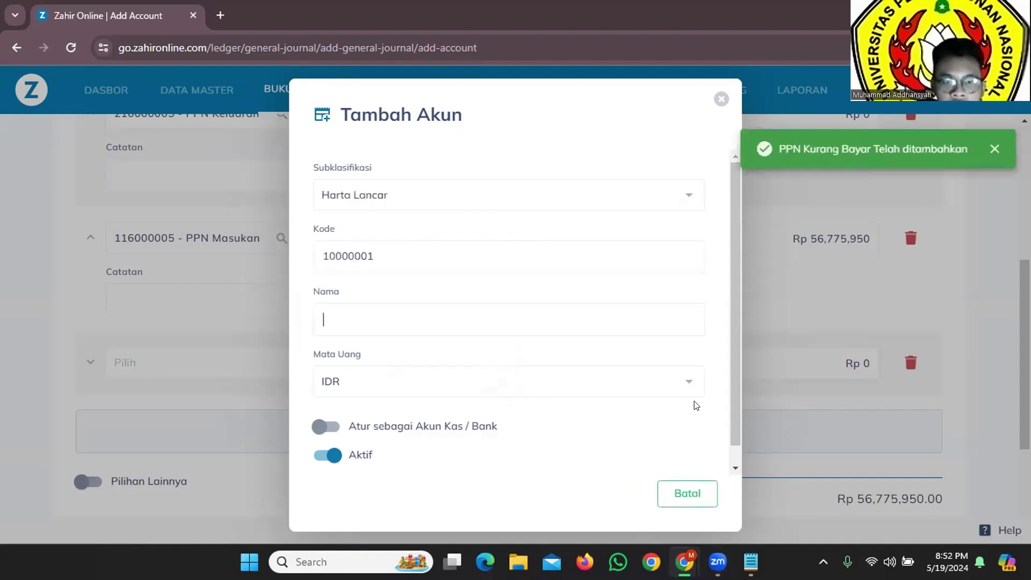
Step: Close the account dialogs and choose 216000006 - PPN Kurang Bayar as the account of the third journal line
{"action": "left_click", "coordinate": [721, 100]}
{"action": "left_click", "coordinate": [188, 358]}
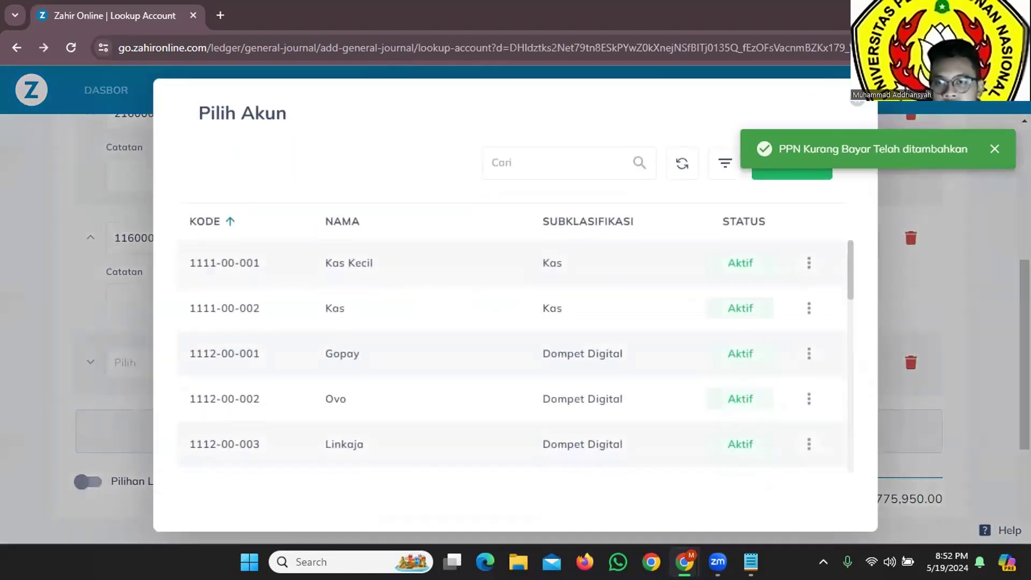
{"action": "left_click", "coordinate": [858, 101]}
{"action": "left_click", "coordinate": [175, 362]}
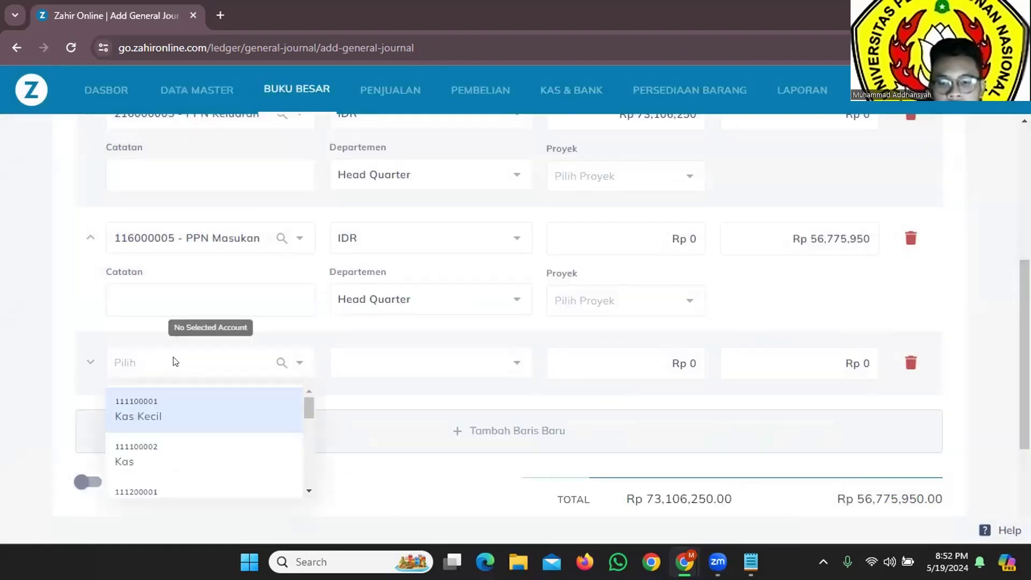
{"action": "type", "text": "PPN kurang"}
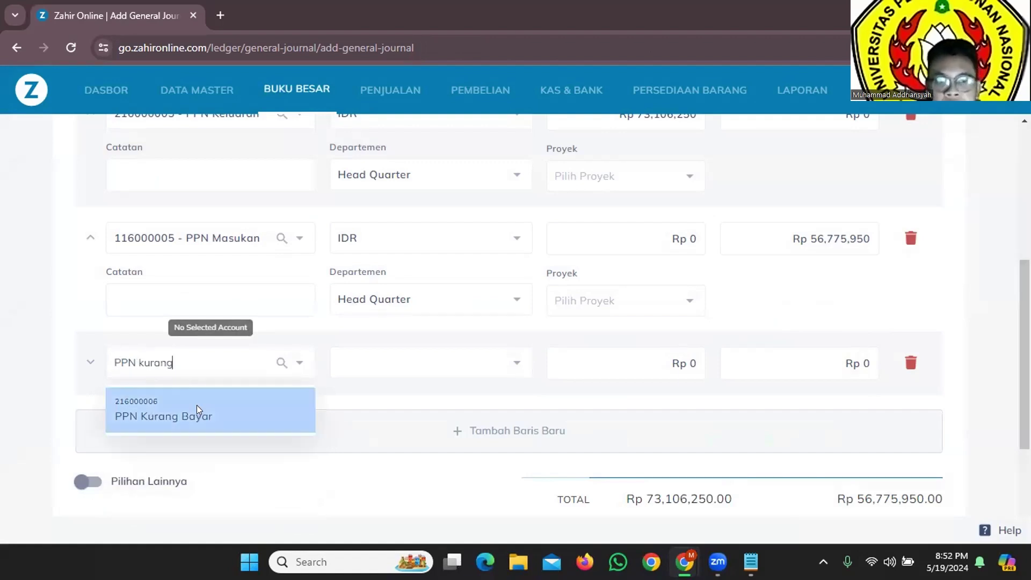
{"action": "left_click", "coordinate": [297, 417]}
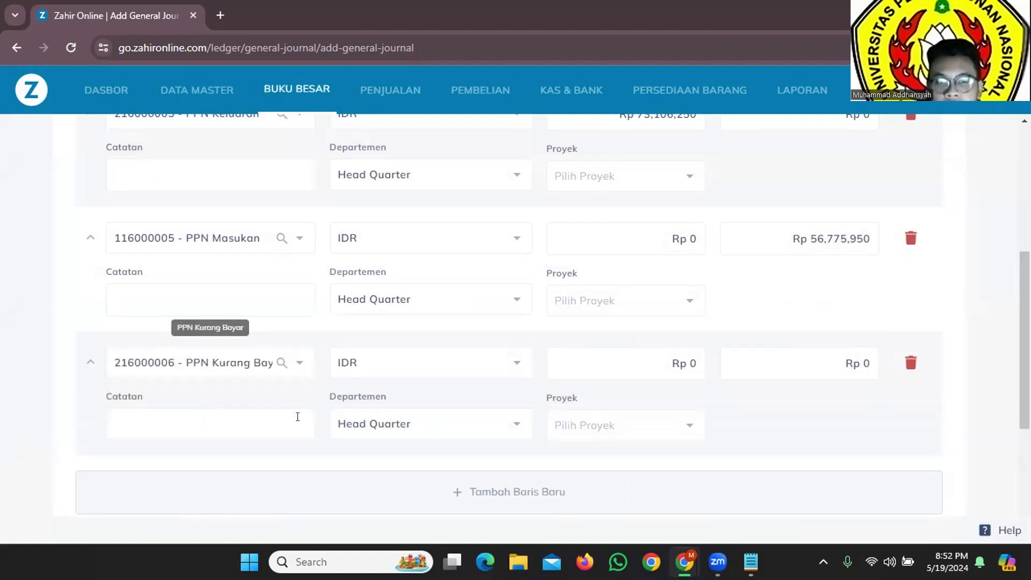
Step: Review the accounts, debit and credit amounts of all three journal lines and the totals and difference below them
{"action": "scroll", "coordinate": [770, 392], "scroll_direction": "up", "scroll_amount": 2}
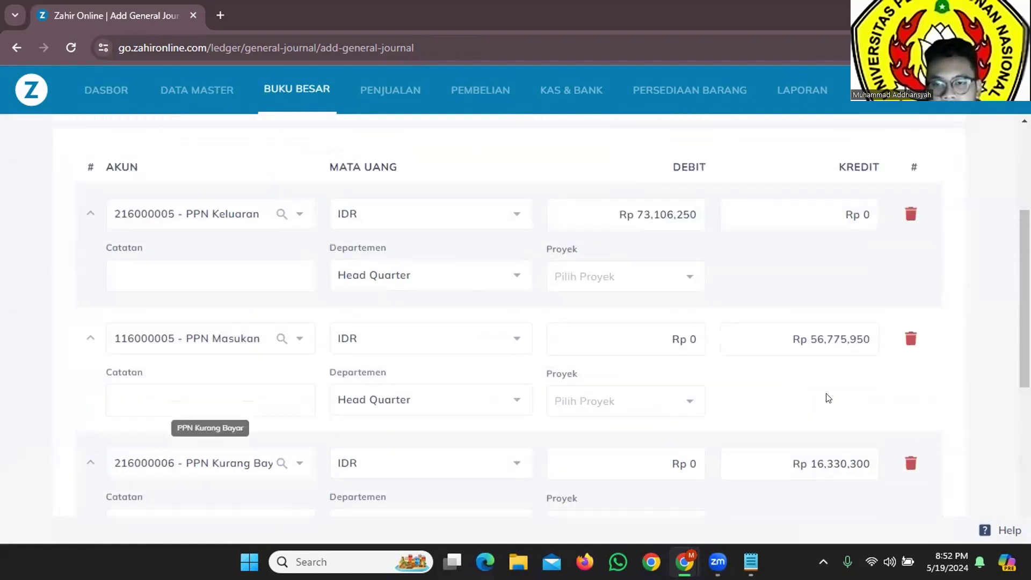
{"action": "scroll", "coordinate": [827, 454], "scroll_direction": "down", "scroll_amount": 7}
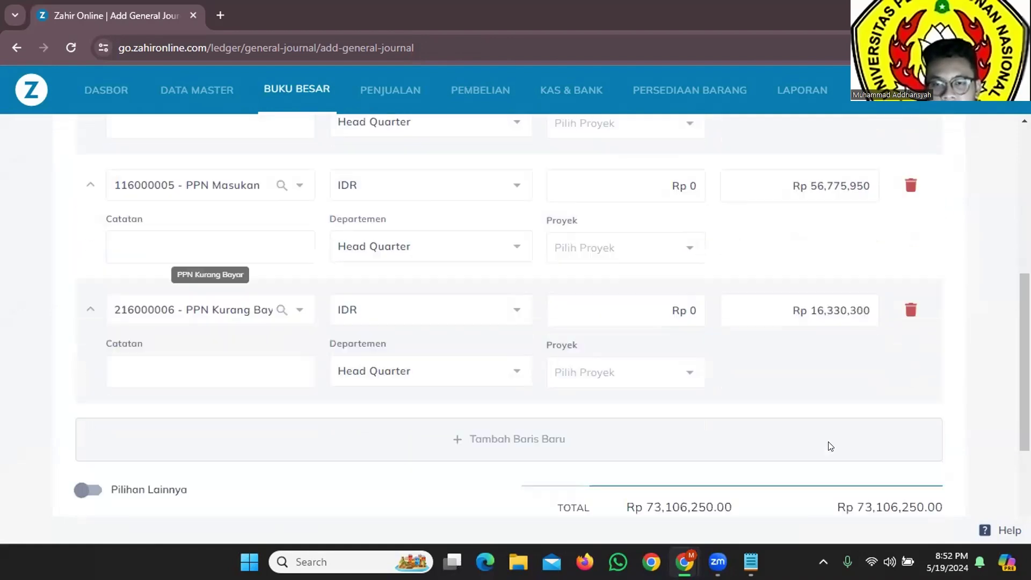
{"action": "scroll", "coordinate": [817, 439], "scroll_direction": "up", "scroll_amount": 6}
{"action": "scroll", "coordinate": [820, 423], "scroll_direction": "up", "scroll_amount": 2}
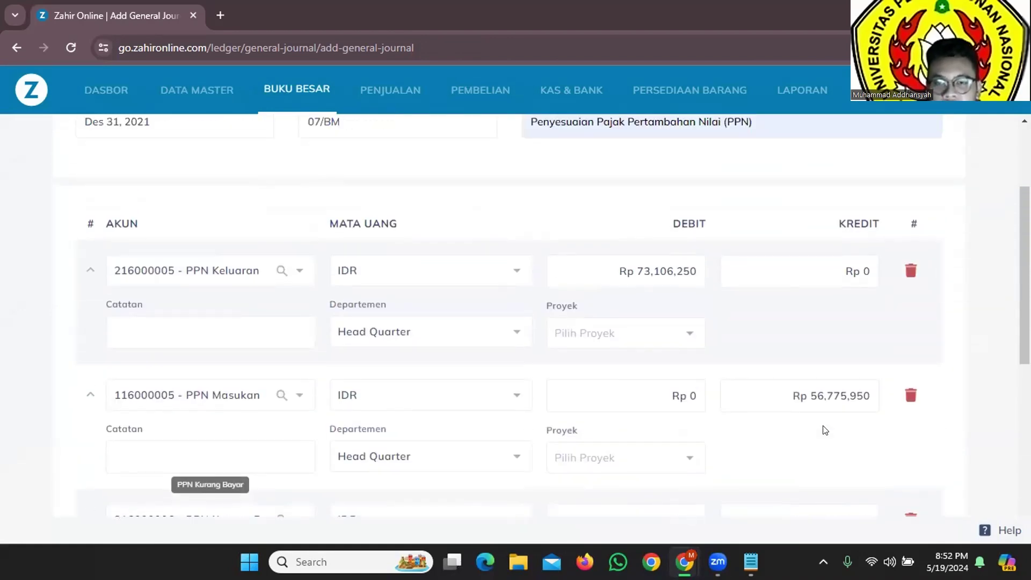
{"action": "scroll", "coordinate": [822, 425], "scroll_direction": "down", "scroll_amount": 7}
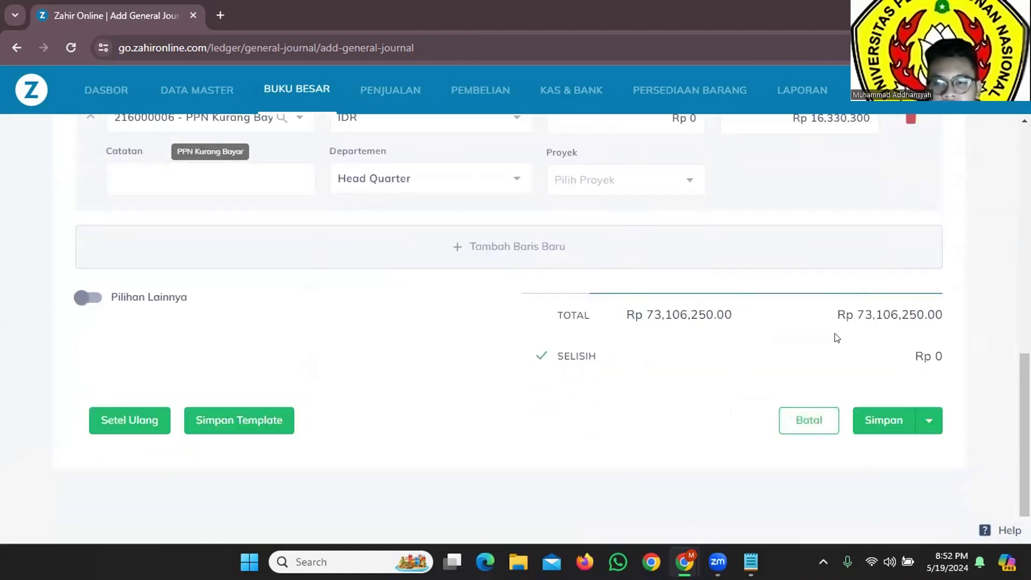
{"action": "scroll", "coordinate": [838, 349], "scroll_direction": "up", "scroll_amount": 8}
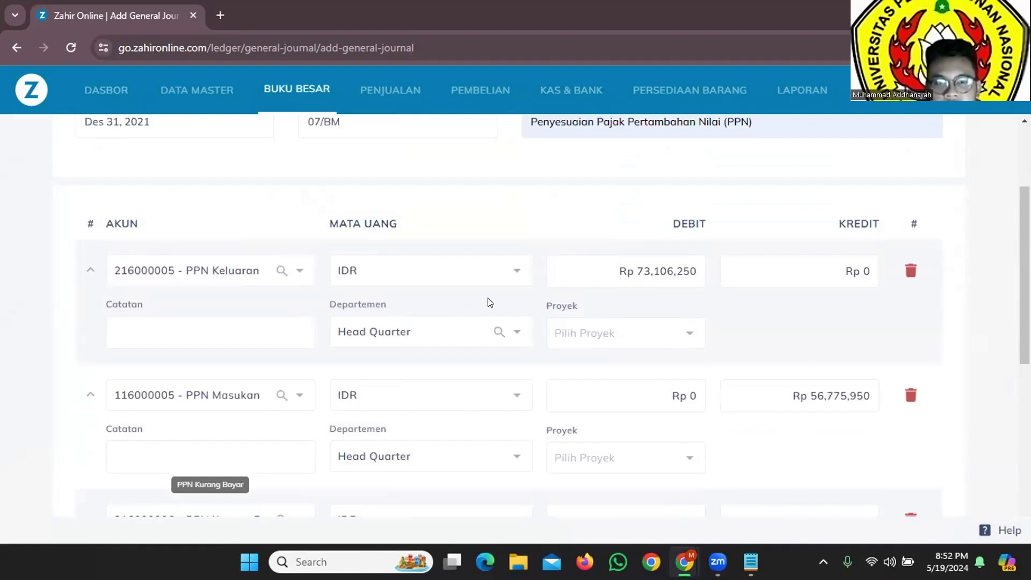
{"action": "scroll", "coordinate": [734, 308], "scroll_direction": "down", "scroll_amount": 2}
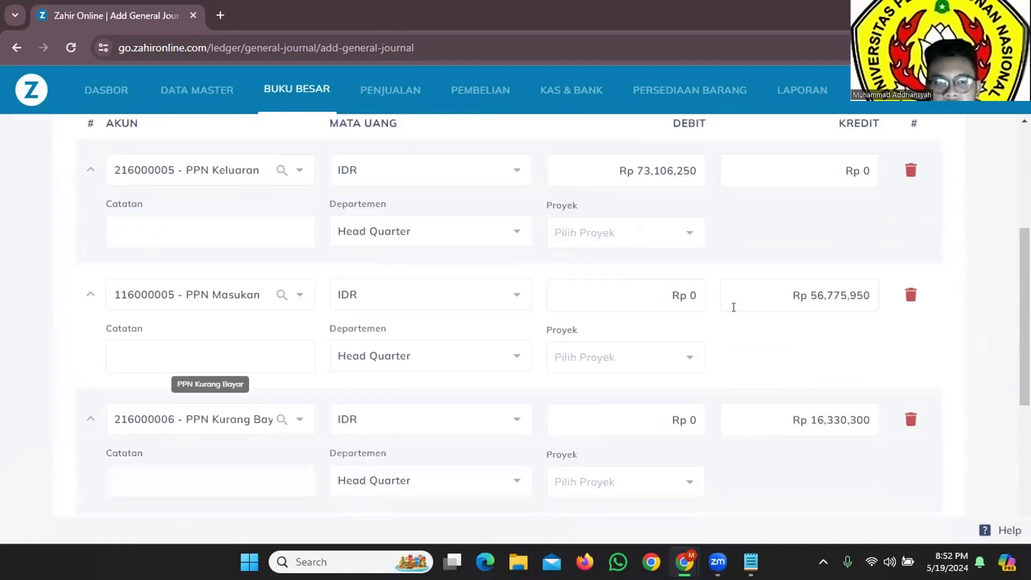
{"action": "scroll", "coordinate": [791, 312], "scroll_direction": "up", "scroll_amount": 2}
{"action": "scroll", "coordinate": [776, 361], "scroll_direction": "down", "scroll_amount": 4}
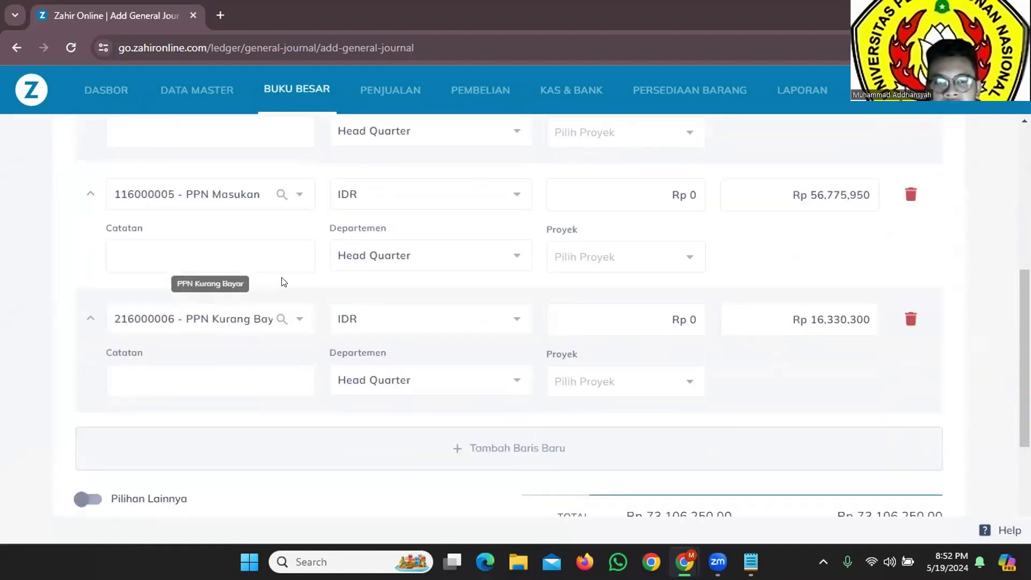
{"action": "scroll", "coordinate": [786, 356], "scroll_direction": "up", "scroll_amount": 2}
{"action": "scroll", "coordinate": [788, 371], "scroll_direction": "down", "scroll_amount": 2}
{"action": "scroll", "coordinate": [781, 364], "scroll_direction": "up", "scroll_amount": 4}
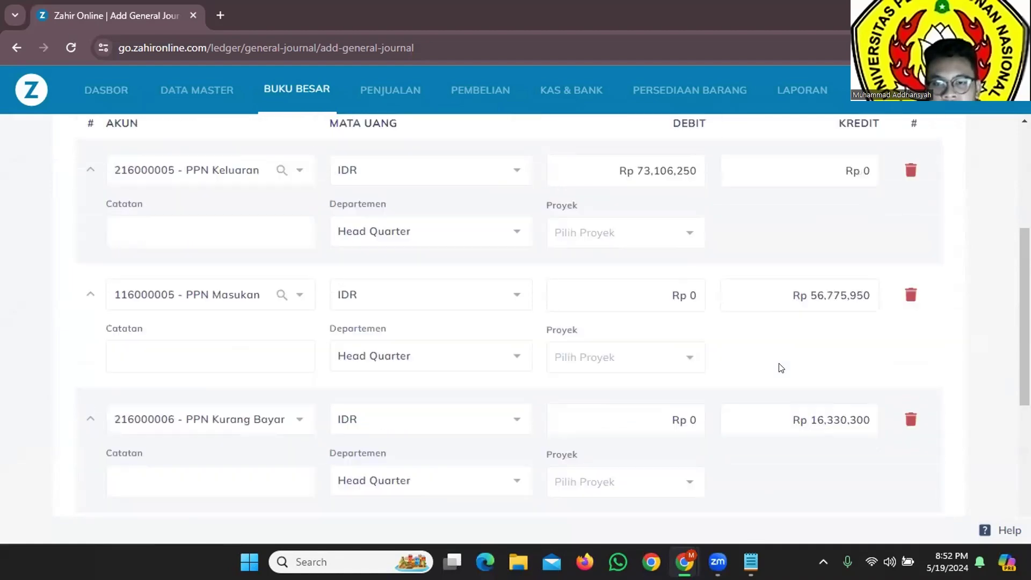
{"action": "scroll", "coordinate": [781, 373], "scroll_direction": "down", "scroll_amount": 4}
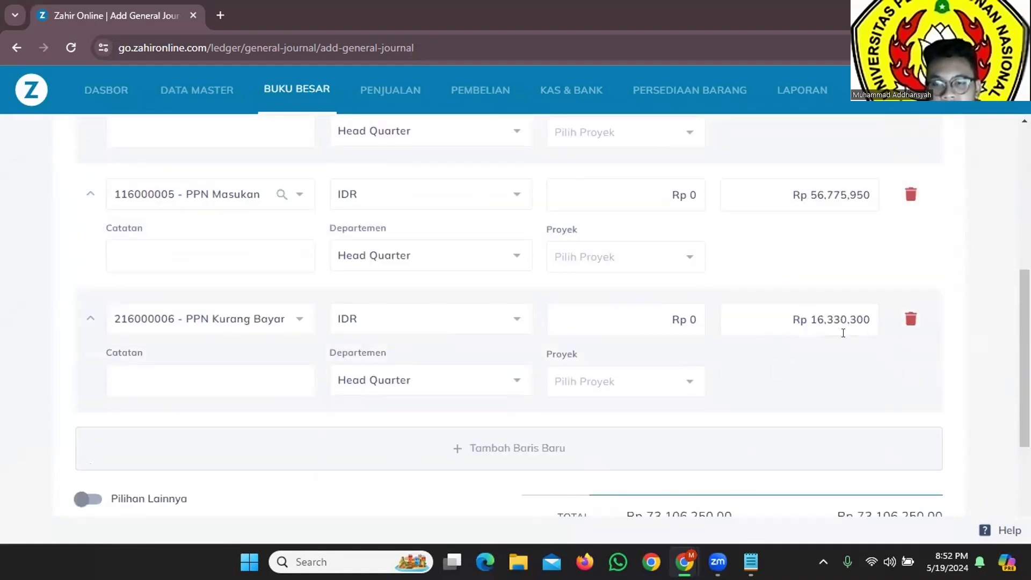
{"action": "scroll", "coordinate": [842, 344], "scroll_direction": "down", "scroll_amount": 4}
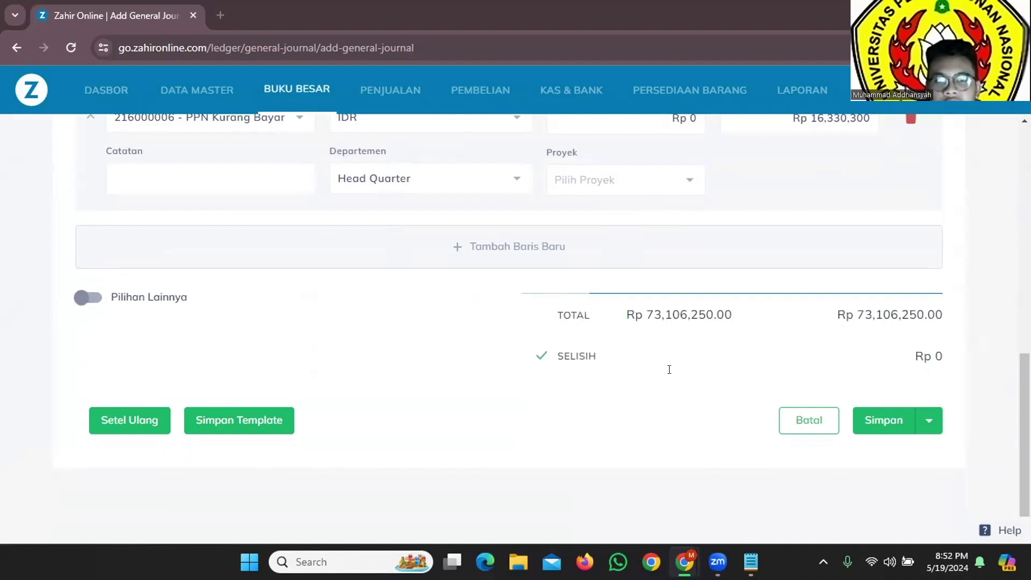
Step: Save the PPN closing journal 07/BM
{"action": "key", "text": "alt+Tab"}
{"action": "key", "text": "alt+Tab"}
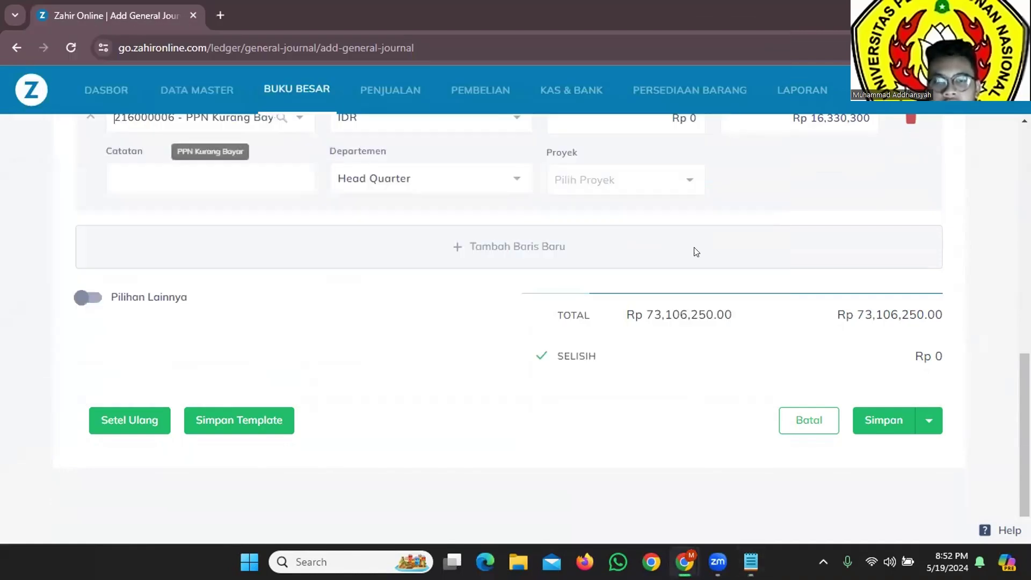
{"action": "key", "text": "alt+Tab"}
{"action": "key", "text": "alt+Tab"}
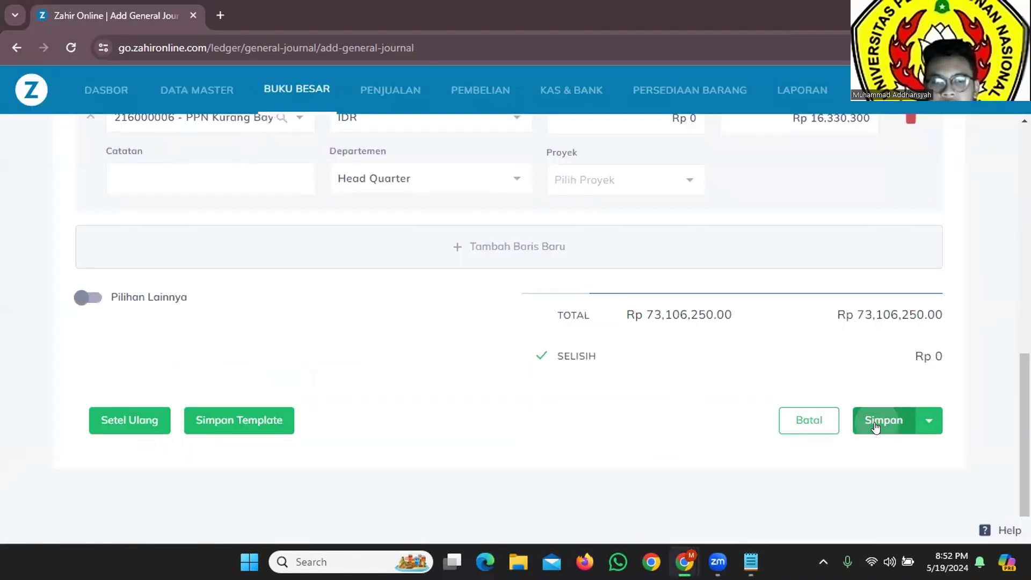
{"action": "left_click", "coordinate": [877, 422]}
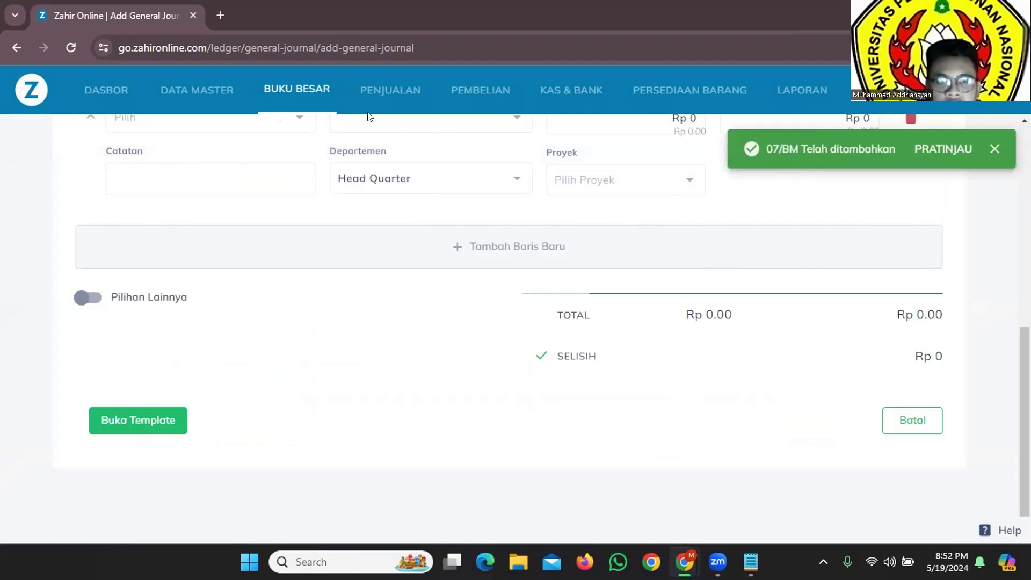
Step: Switch to the Modul Transaksi PDF and review the Bukti Transaksi 14 memorial document
{"action": "key", "text": "alt+Tab"}
{"action": "scroll", "coordinate": [469, 210], "scroll_direction": "down", "scroll_amount": 5}
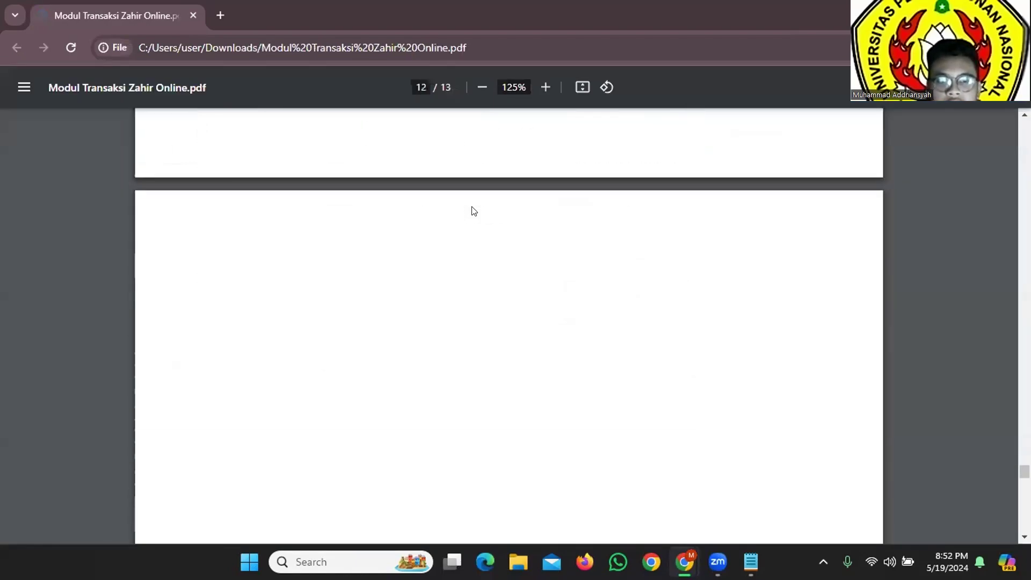
{"action": "scroll", "coordinate": [495, 224], "scroll_direction": "up", "scroll_amount": 5}
{"action": "scroll", "coordinate": [499, 236], "scroll_direction": "up", "scroll_amount": 2}
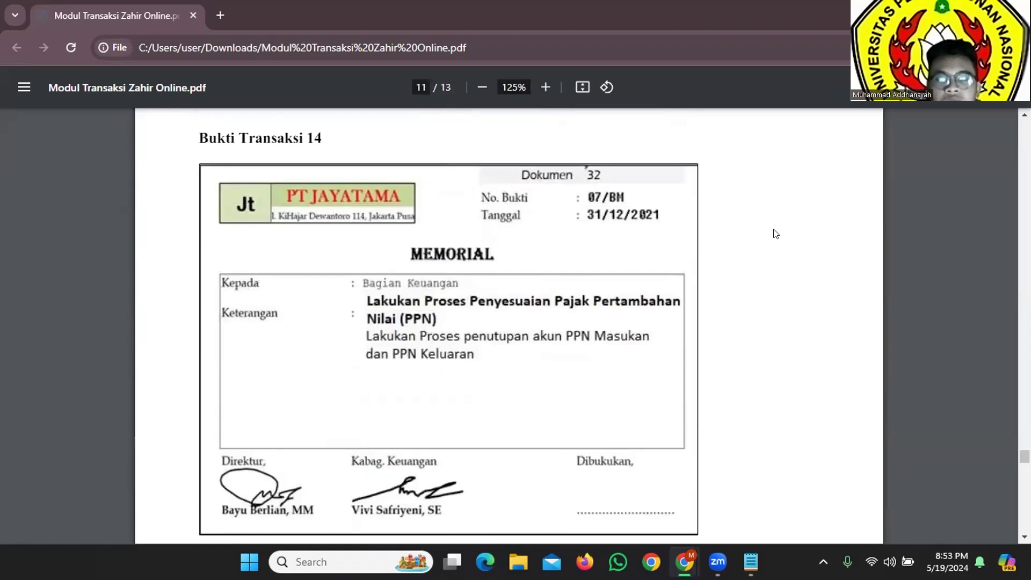
Step: Reread the Bukti Transaksi 14 memorial and the note beneath it in the Modul Transaksi PDF
{"action": "key", "text": "alt+Tab"}
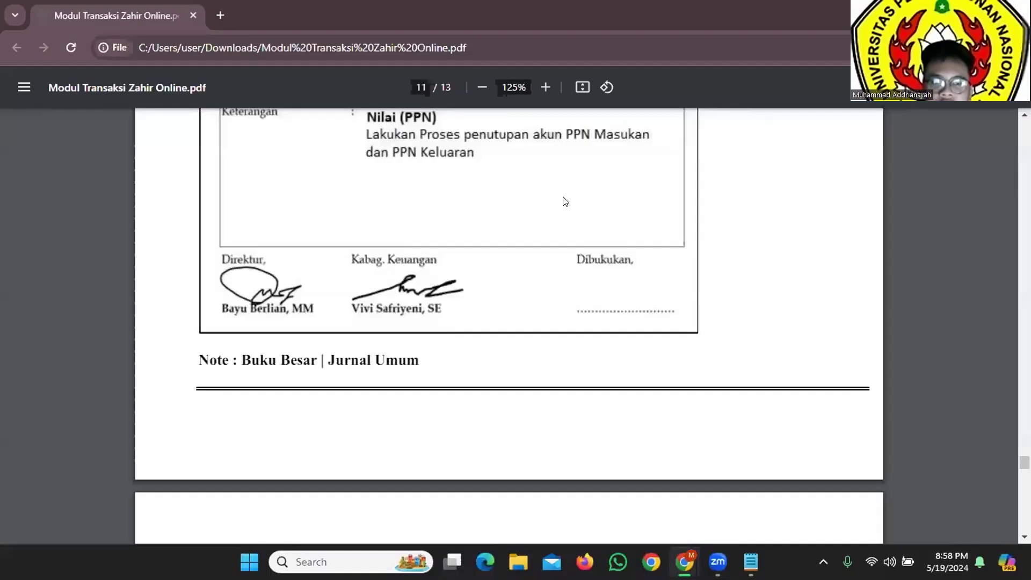
{"action": "scroll", "coordinate": [569, 215], "scroll_direction": "up", "scroll_amount": 1}
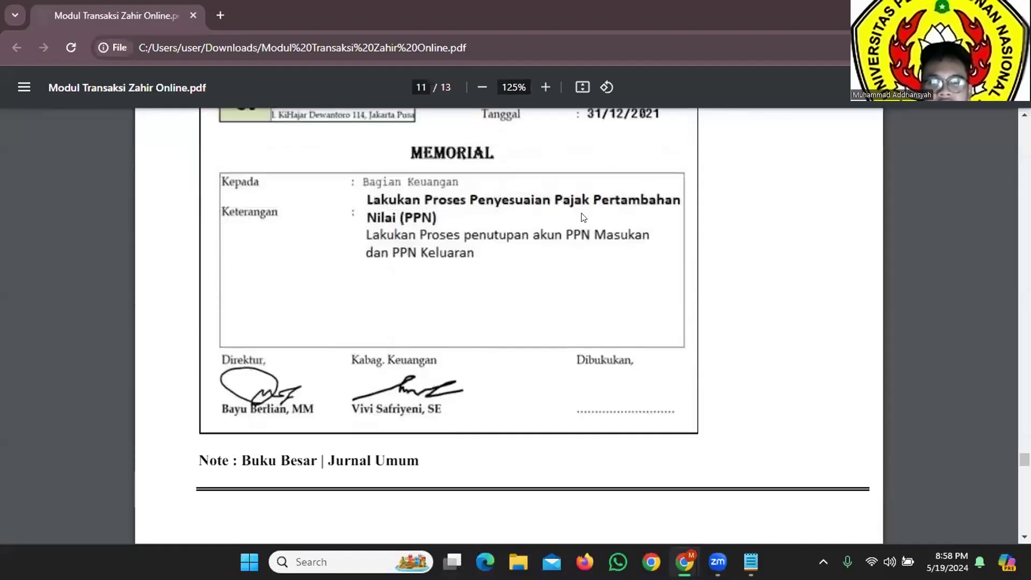
{"action": "scroll", "coordinate": [580, 241], "scroll_direction": "down", "scroll_amount": 5}
{"action": "scroll", "coordinate": [580, 247], "scroll_direction": "up", "scroll_amount": 1}
{"action": "scroll", "coordinate": [579, 246], "scroll_direction": "down", "scroll_amount": 5}
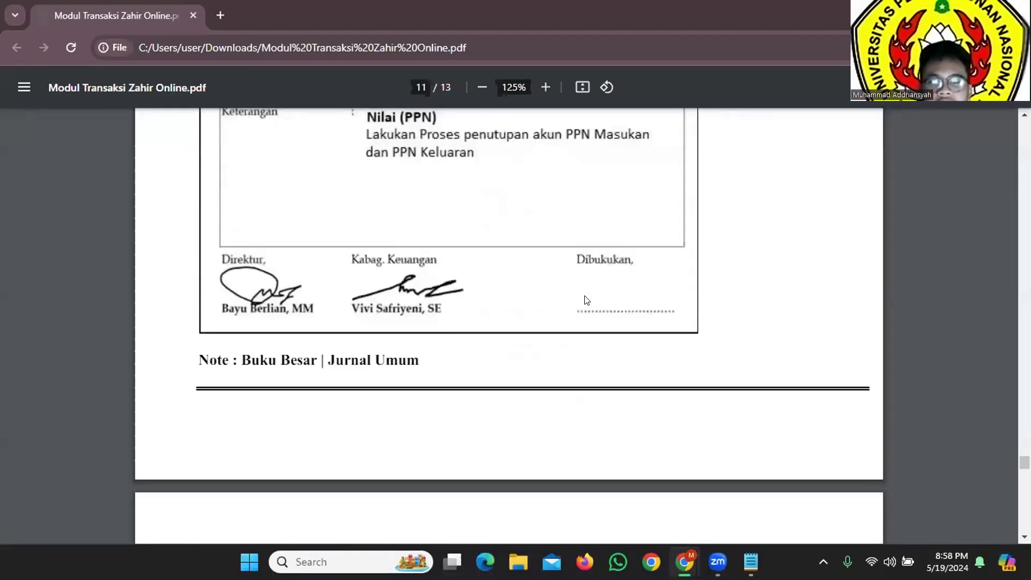
Step: Switch to Zahir Online and open the filter of the Laba Rugi Standar report under Laporan Keuangan
{"action": "key", "text": "alt+Tab"}
{"action": "left_click", "coordinate": [792, 92]}
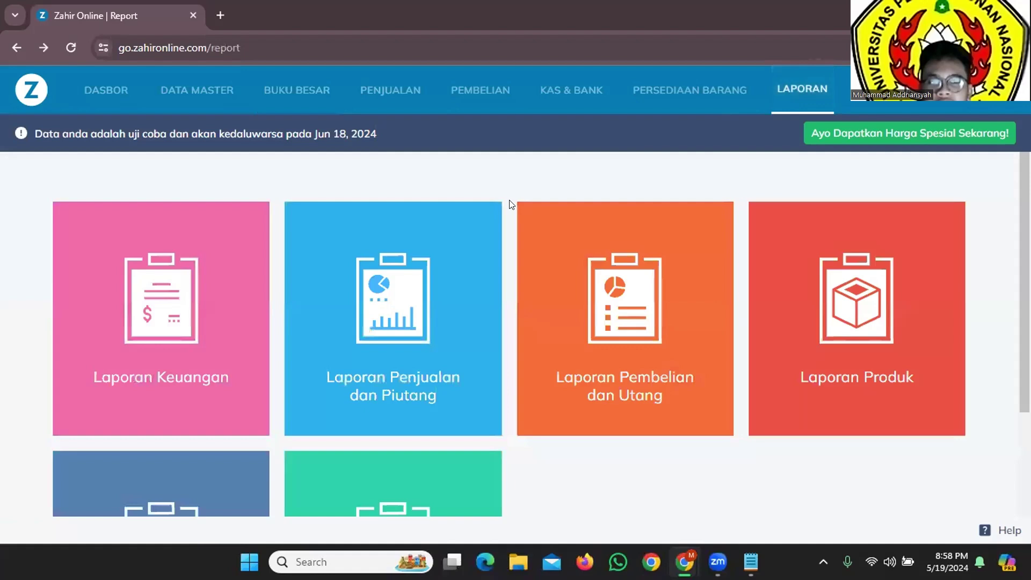
{"action": "left_click", "coordinate": [207, 371]}
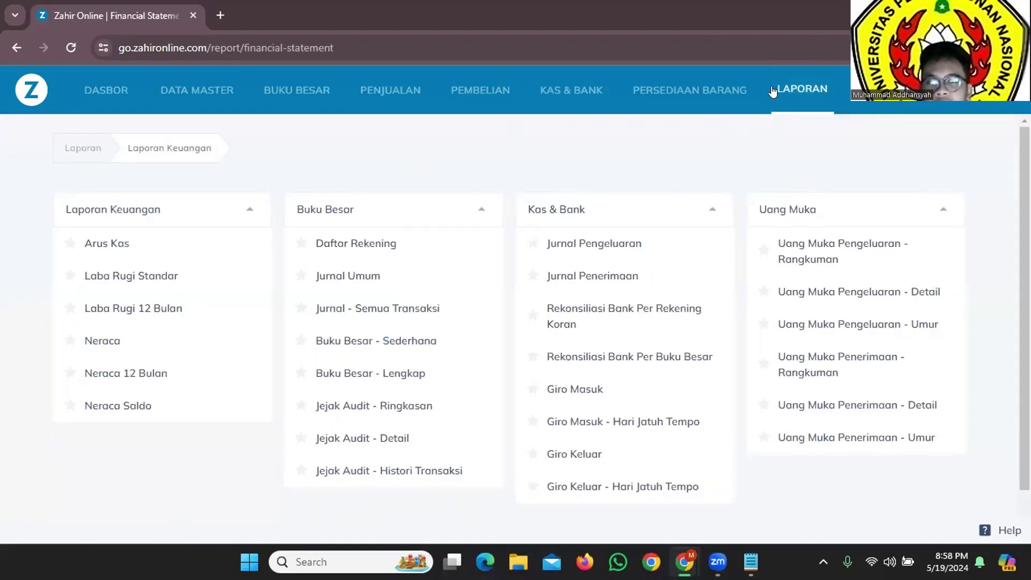
{"action": "left_click", "coordinate": [808, 91]}
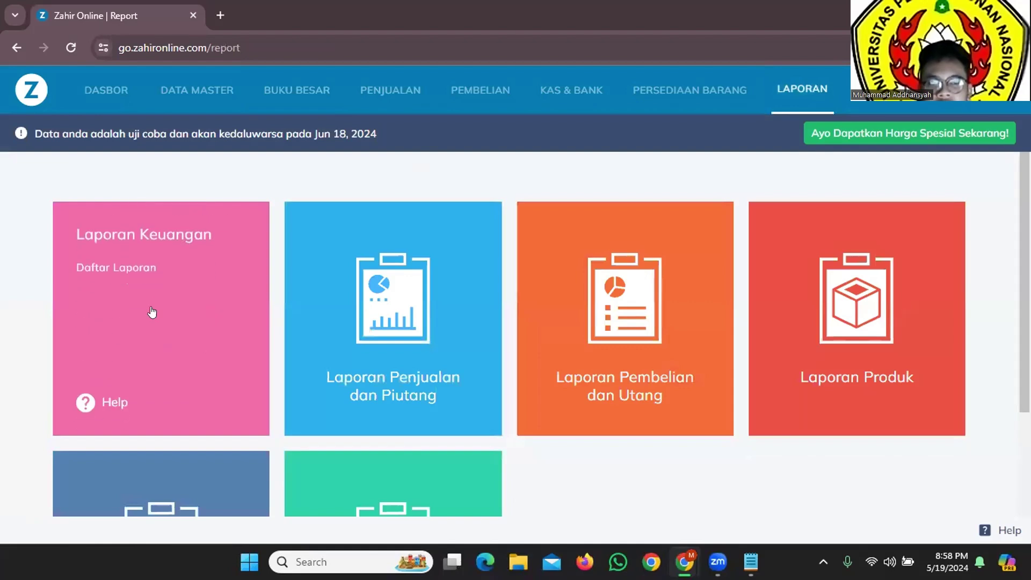
{"action": "left_click", "coordinate": [196, 326]}
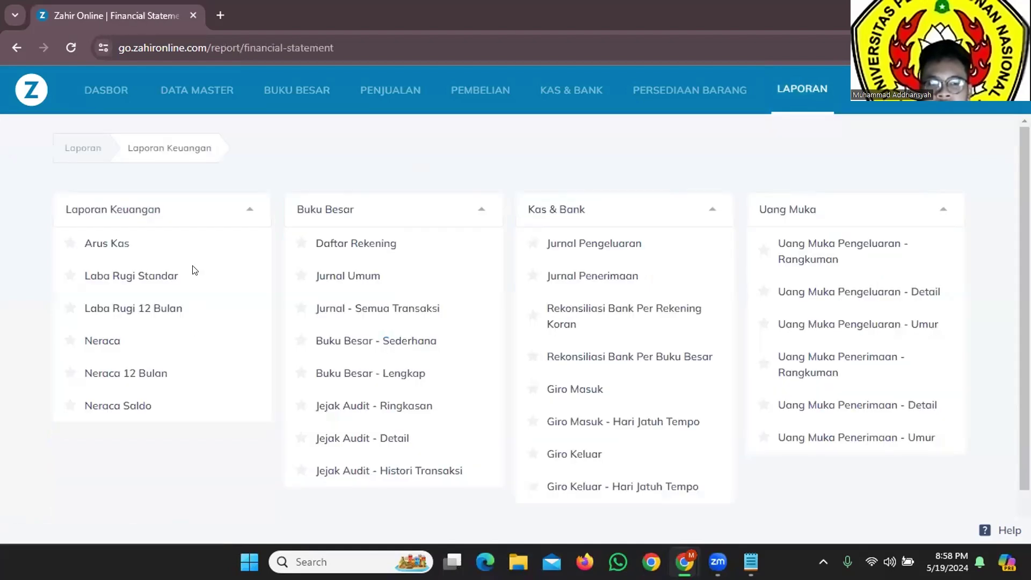
{"action": "left_click", "coordinate": [143, 279]}
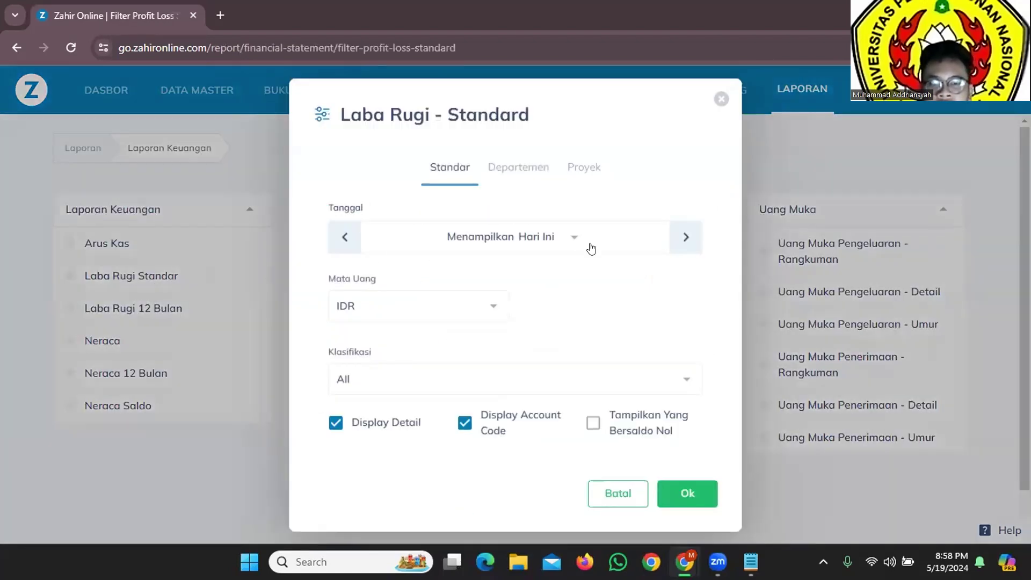
Step: Use a custom date range for the Laba Rugi report and set its start date to 1 January 2021
{"action": "left_click", "coordinate": [573, 238]}
{"action": "left_click", "coordinate": [447, 417]}
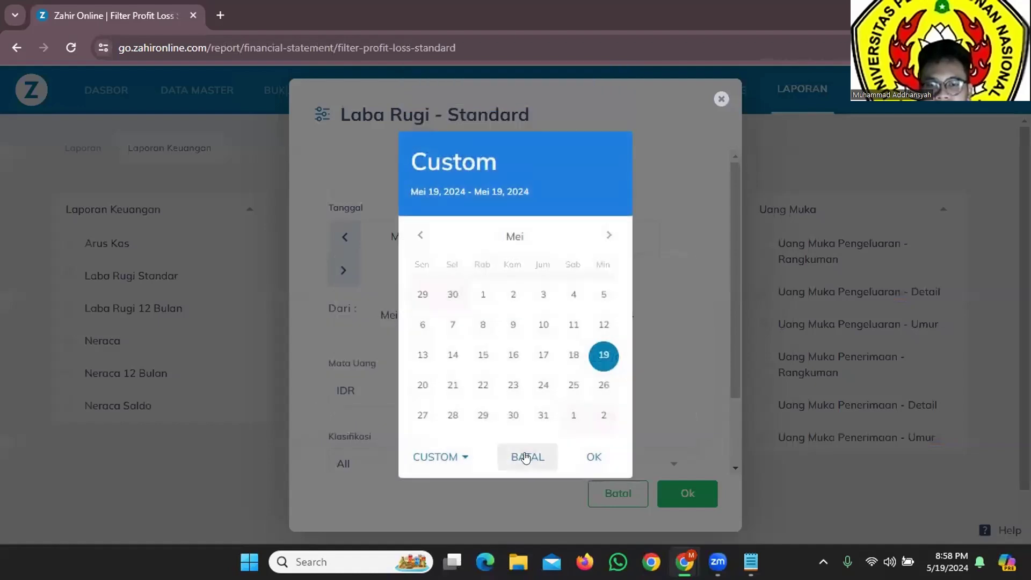
{"action": "left_click", "coordinate": [527, 456]}
{"action": "left_click", "coordinate": [441, 314]}
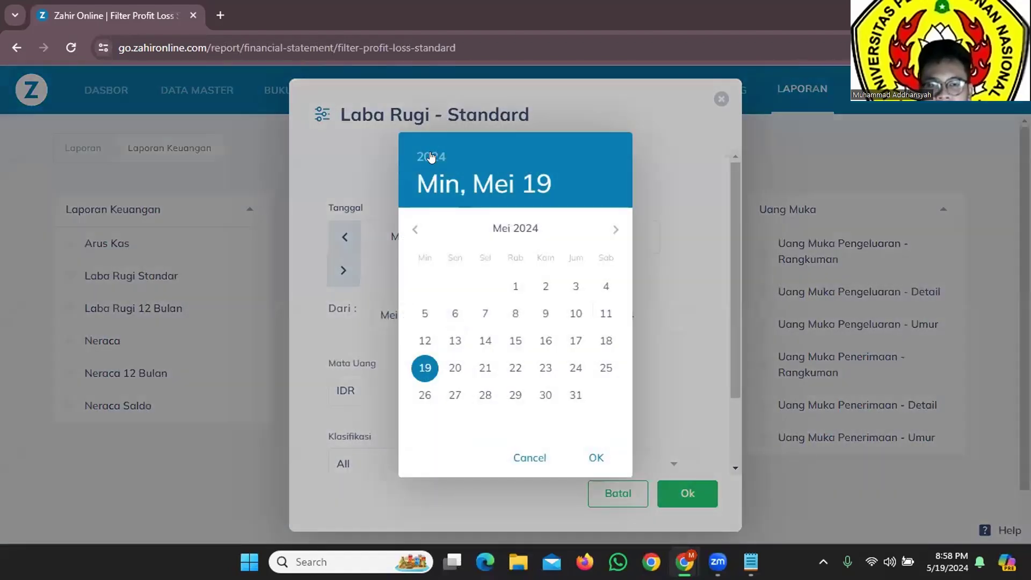
{"action": "left_click", "coordinate": [430, 156]}
{"action": "left_click", "coordinate": [507, 224]}
{"action": "left_click", "coordinate": [413, 229]}
{"action": "left_click", "coordinate": [413, 230]}
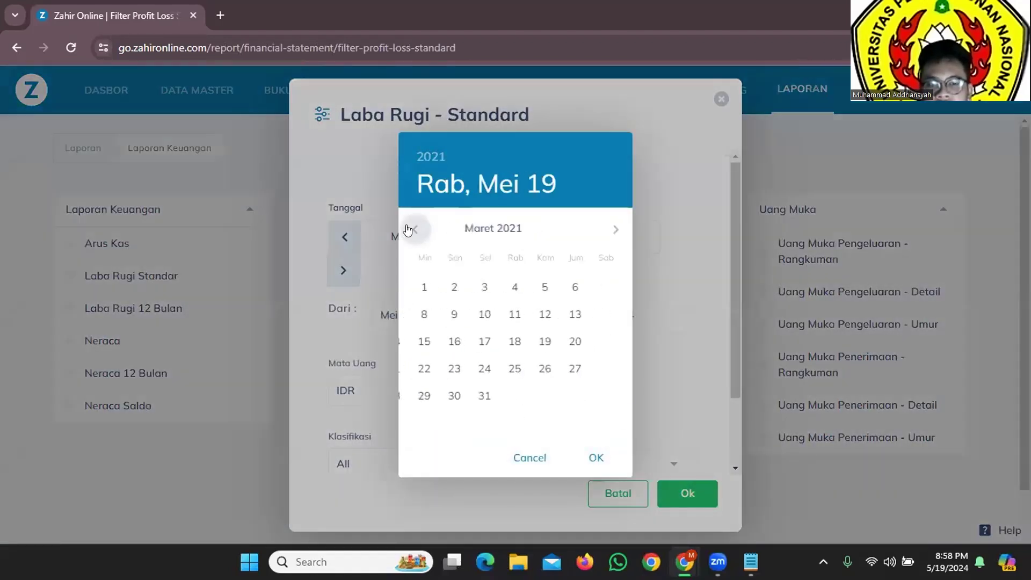
{"action": "left_click", "coordinate": [413, 229]}
{"action": "left_click", "coordinate": [413, 229]}
{"action": "left_click", "coordinate": [574, 287]}
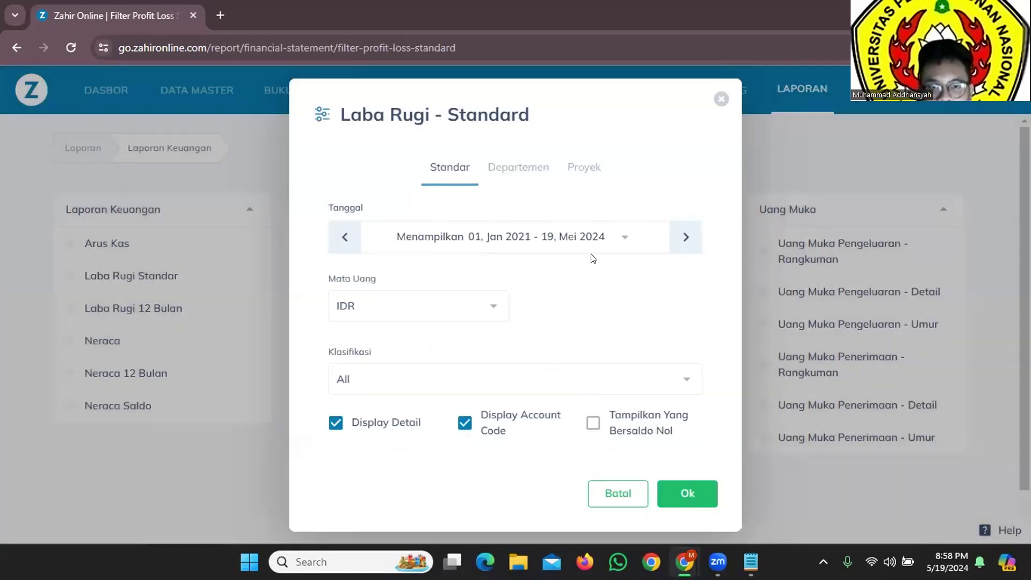
Step: Set the end date of the Laba Rugi range to 31 December 2021 and generate the report
{"action": "left_click", "coordinate": [621, 235]}
{"action": "left_click", "coordinate": [408, 421]}
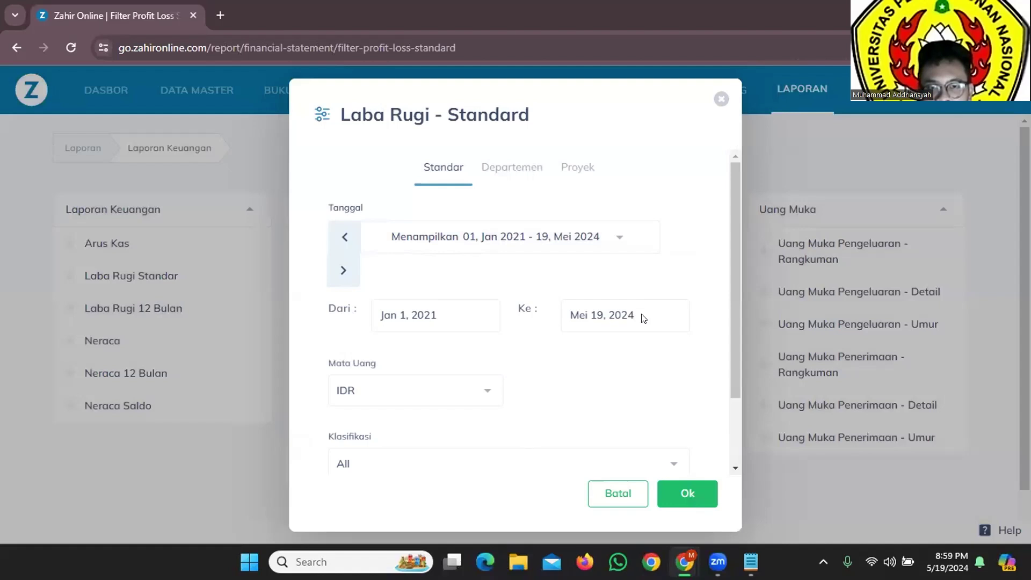
{"action": "left_click", "coordinate": [644, 318]}
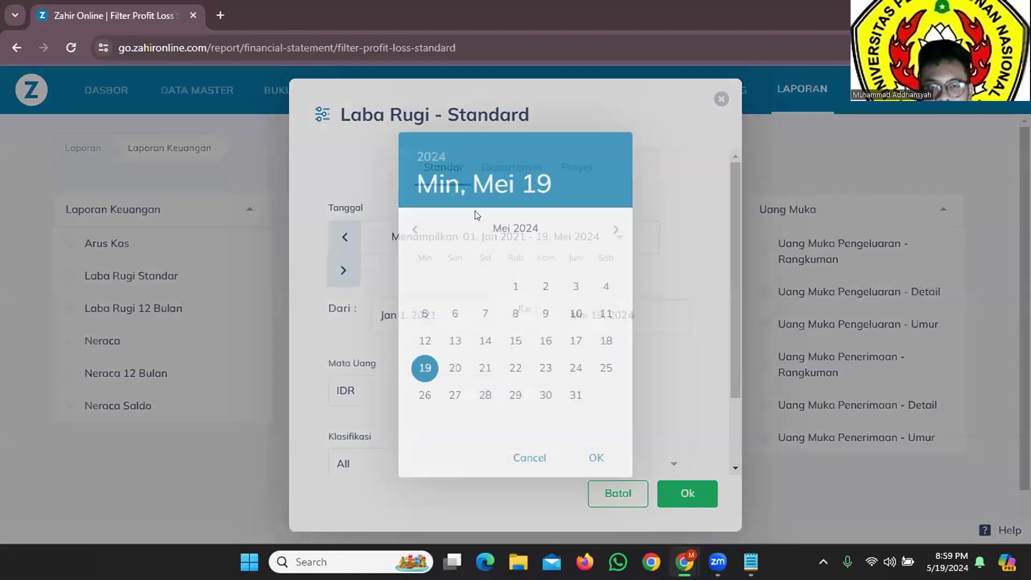
{"action": "left_click", "coordinate": [433, 157]}
{"action": "left_click", "coordinate": [520, 226]}
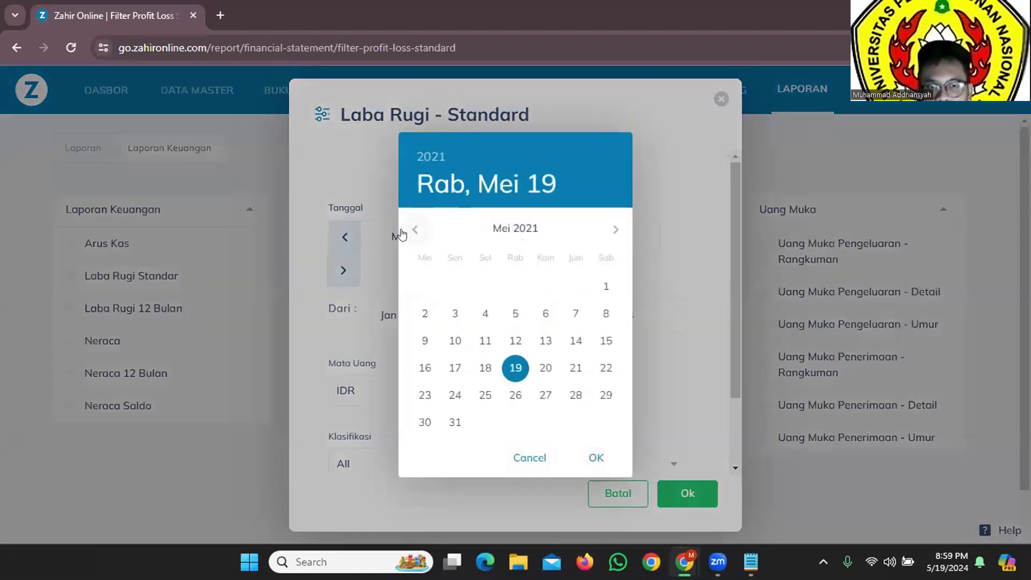
{"action": "left_click", "coordinate": [410, 231]}
{"action": "left_click", "coordinate": [609, 229]}
{"action": "left_click", "coordinate": [609, 229]}
{"action": "left_click", "coordinate": [609, 230]}
{"action": "left_click", "coordinate": [609, 230]}
{"action": "left_click", "coordinate": [609, 229]}
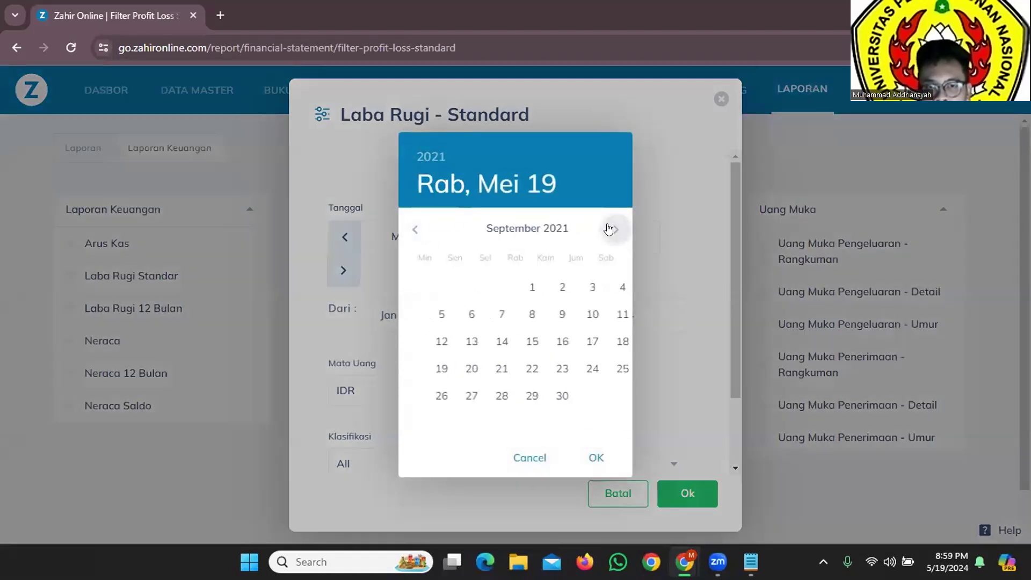
{"action": "left_click", "coordinate": [609, 230]}
{"action": "left_click", "coordinate": [609, 229]}
{"action": "left_click", "coordinate": [609, 230]}
{"action": "left_click", "coordinate": [609, 229]}
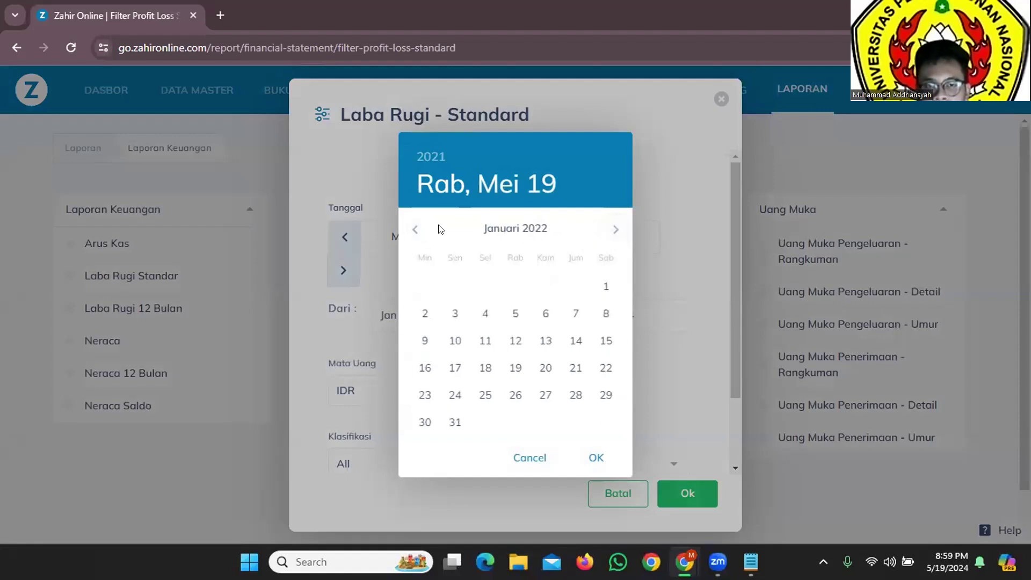
{"action": "left_click", "coordinate": [419, 231]}
{"action": "left_click", "coordinate": [576, 395]}
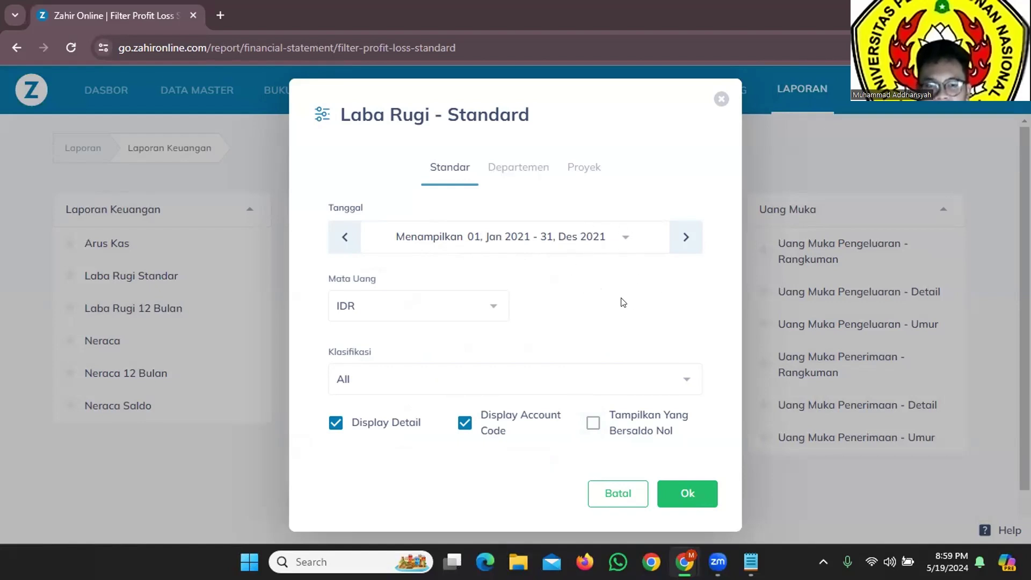
{"action": "left_click", "coordinate": [686, 493]}
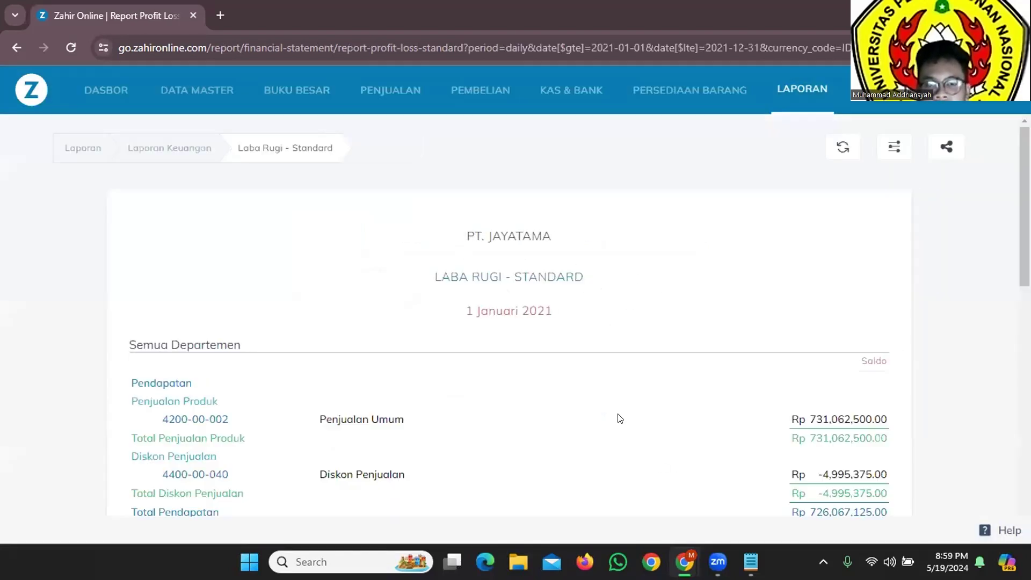
Step: Examine the Laba Rugi report from the sales revenue and cost of goods sold through the operating expenses to Total Laba Bersih
{"action": "scroll", "coordinate": [693, 362], "scroll_direction": "down", "scroll_amount": 2}
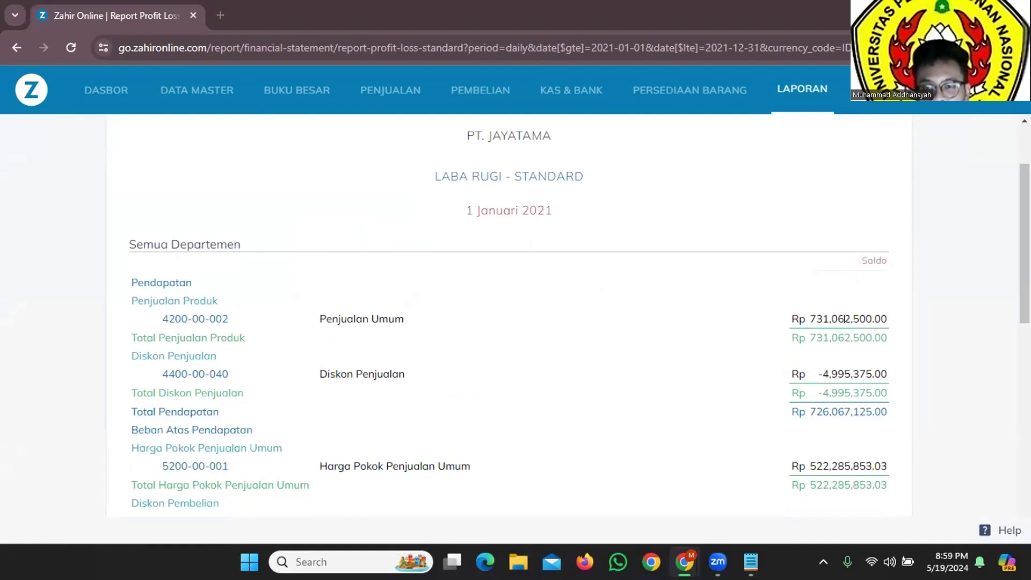
{"action": "scroll", "coordinate": [832, 367], "scroll_direction": "down", "scroll_amount": 2}
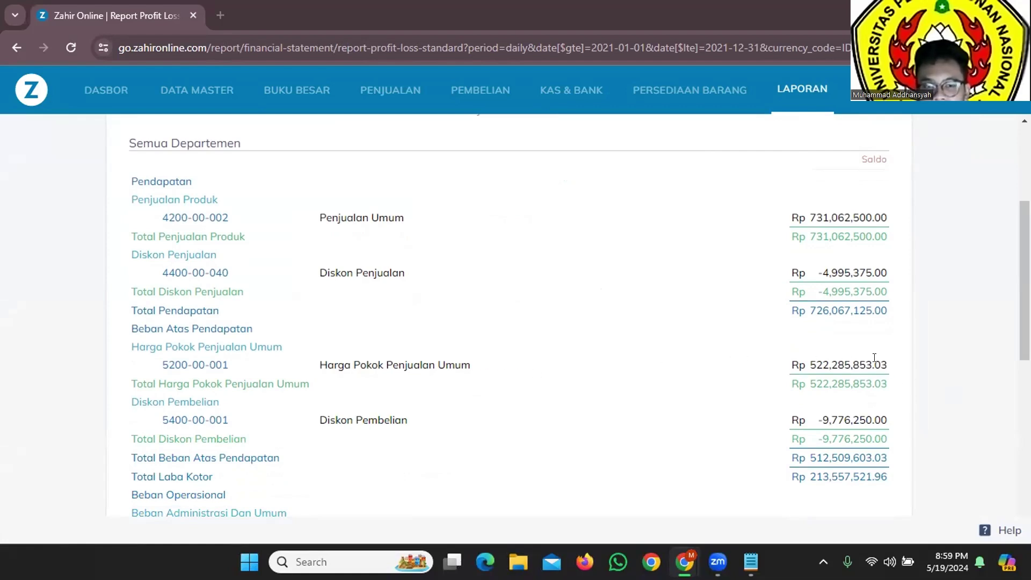
{"action": "scroll", "coordinate": [874, 358], "scroll_direction": "down", "scroll_amount": 9}
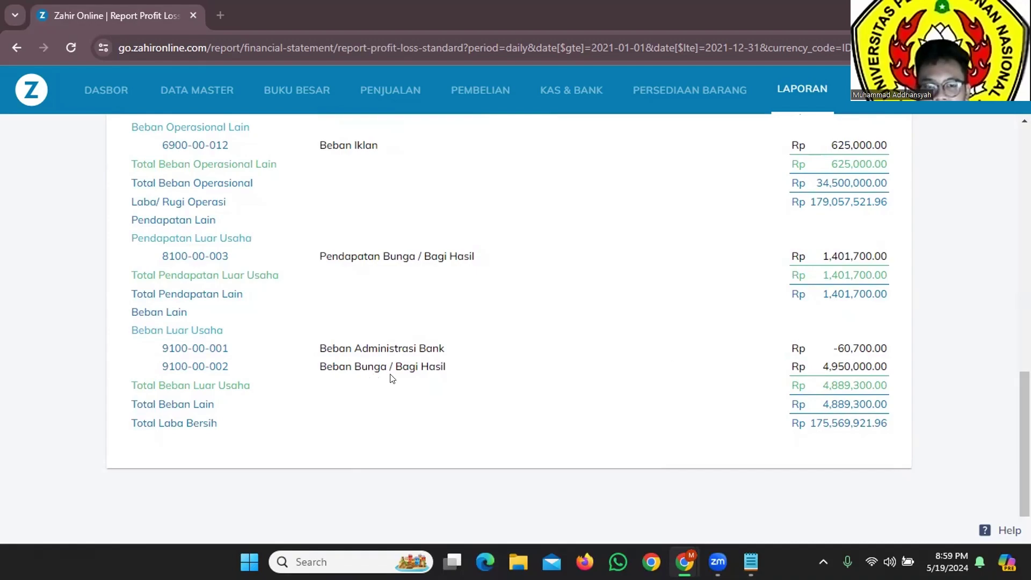
{"action": "scroll", "coordinate": [679, 370], "scroll_direction": "up", "scroll_amount": 12}
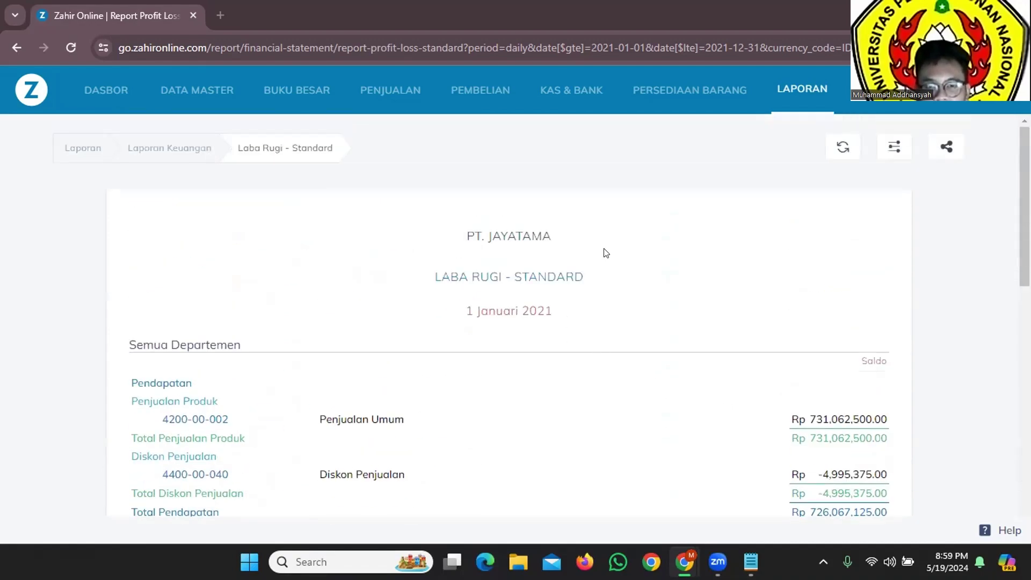
{"action": "scroll", "coordinate": [681, 352], "scroll_direction": "down", "scroll_amount": 8}
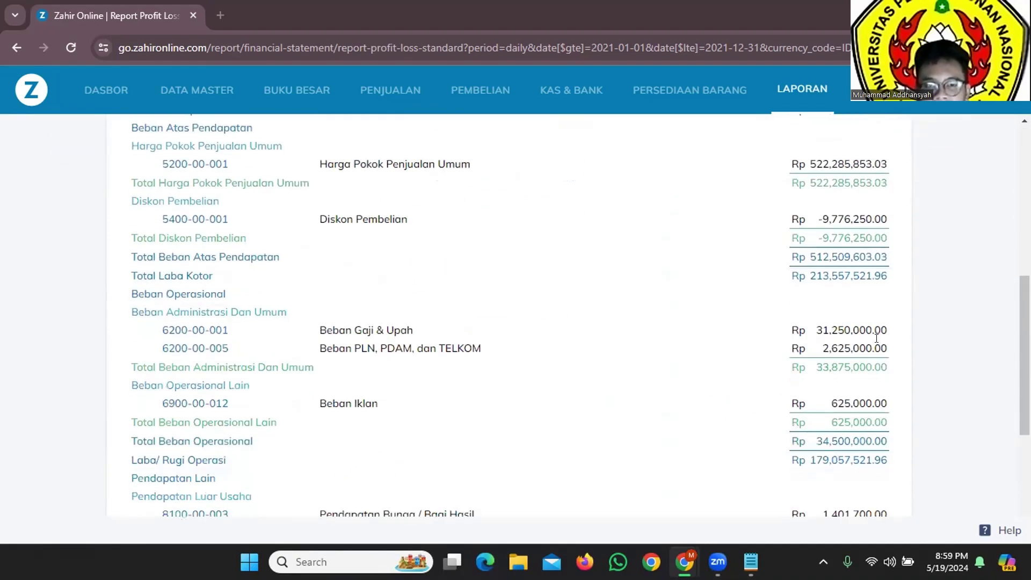
{"action": "scroll", "coordinate": [878, 344], "scroll_direction": "down", "scroll_amount": 5}
{"action": "scroll", "coordinate": [876, 365], "scroll_direction": "up", "scroll_amount": 12}
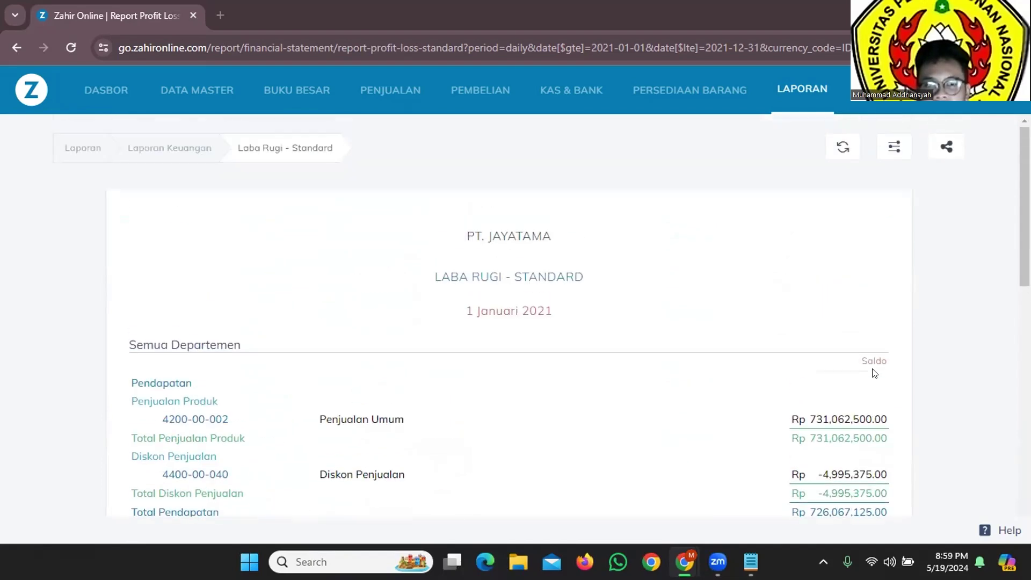
{"action": "scroll", "coordinate": [748, 336], "scroll_direction": "down", "scroll_amount": 10}
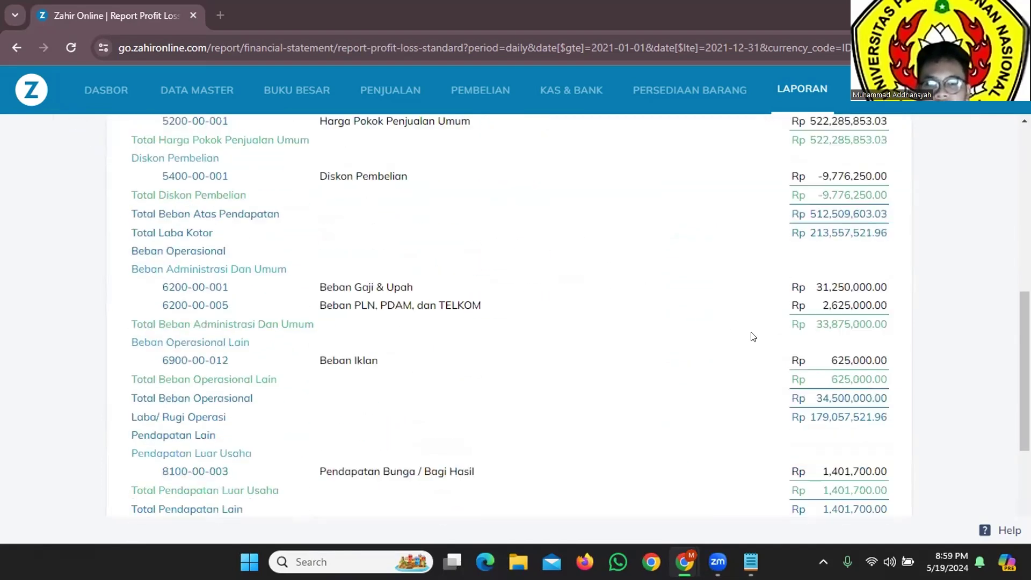
{"action": "scroll", "coordinate": [750, 335], "scroll_direction": "up", "scroll_amount": 10}
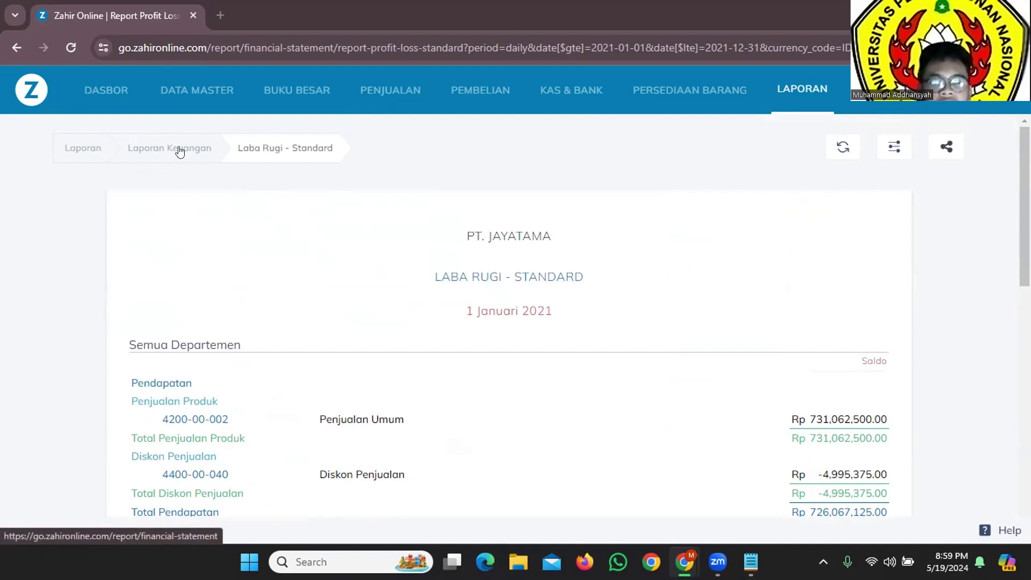
Step: Open the filter of the Neraca report under Laporan Keuangan and set its date to 31 December 2021
{"action": "left_click", "coordinate": [175, 147]}
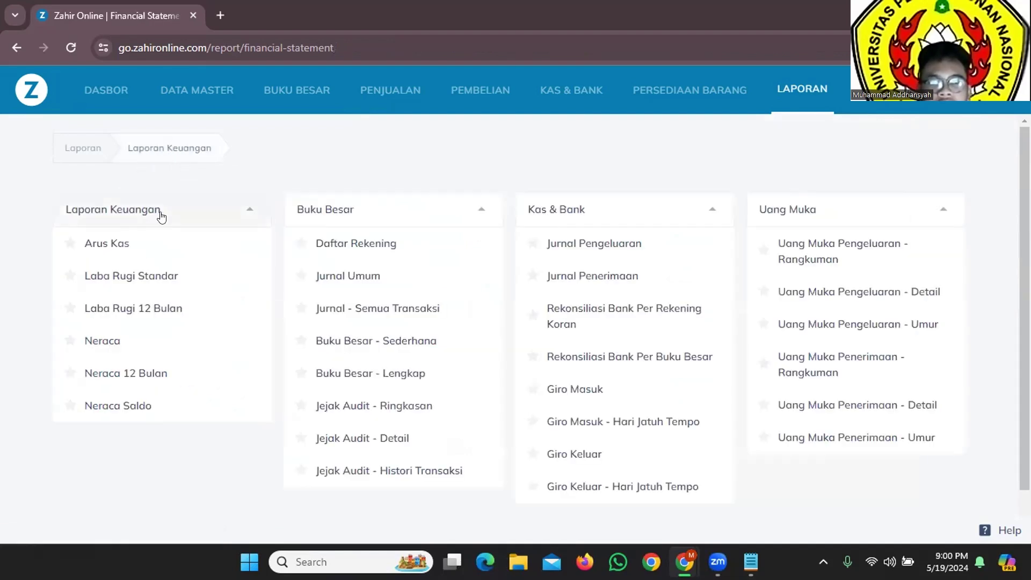
{"action": "left_click", "coordinate": [107, 345]}
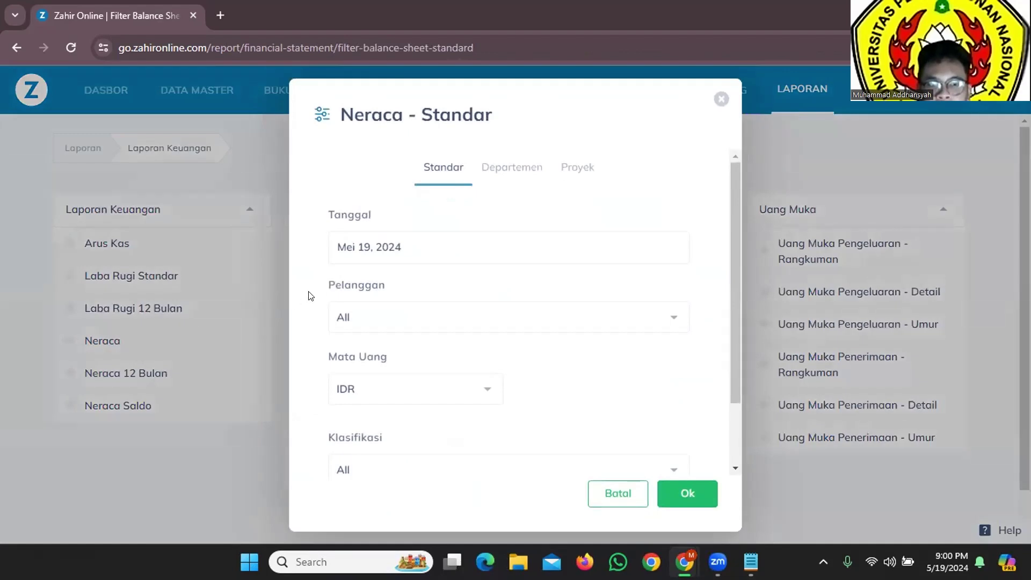
{"action": "left_click", "coordinate": [528, 251]}
{"action": "left_click", "coordinate": [425, 156]}
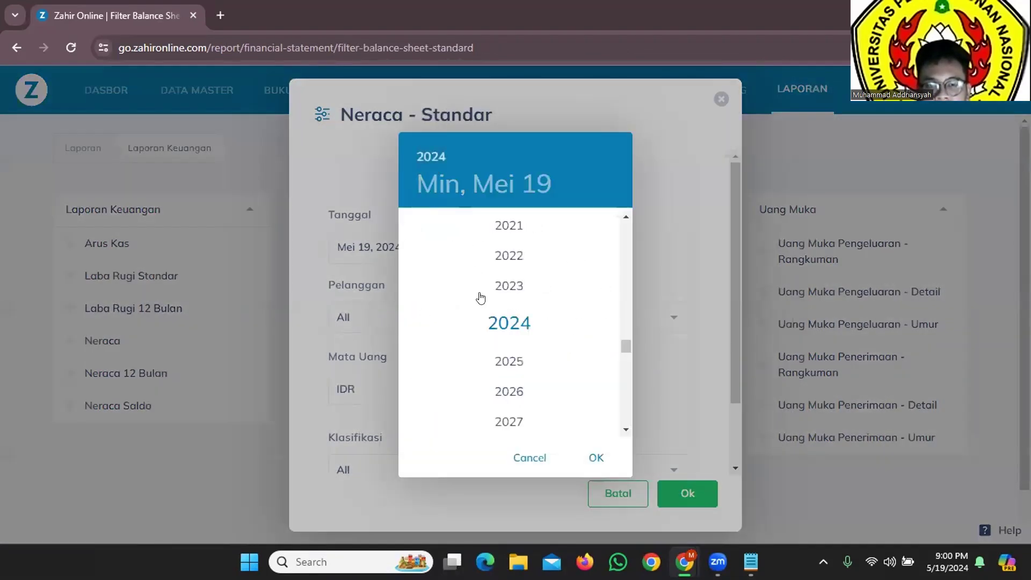
{"action": "left_click", "coordinate": [503, 225]}
{"action": "left_click", "coordinate": [614, 231]}
{"action": "left_click", "coordinate": [614, 231]}
{"action": "left_click", "coordinate": [614, 231]}
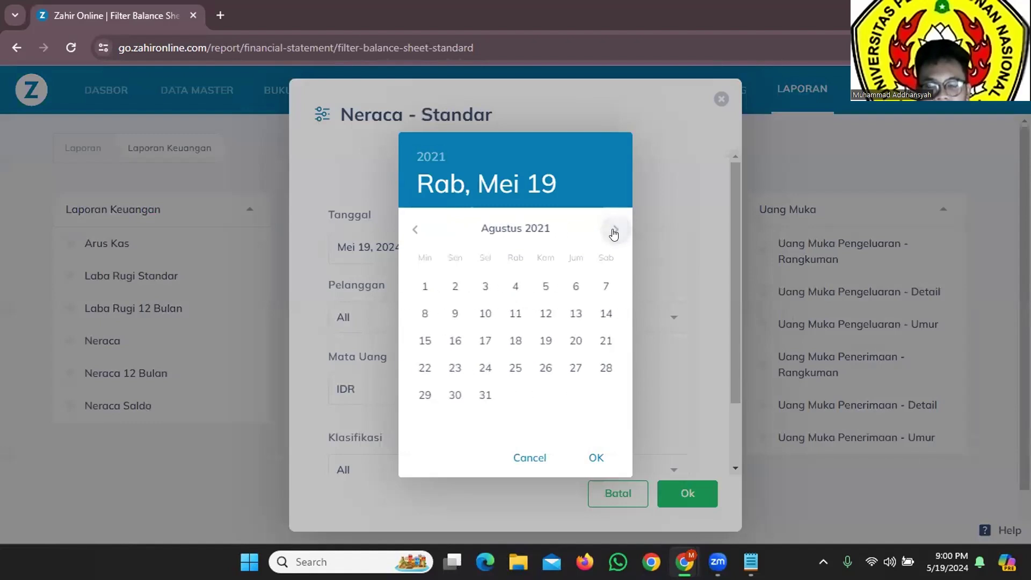
{"action": "left_click", "coordinate": [613, 231]}
{"action": "left_click", "coordinate": [614, 231]}
{"action": "left_click", "coordinate": [614, 231]}
{"action": "left_click", "coordinate": [614, 229]}
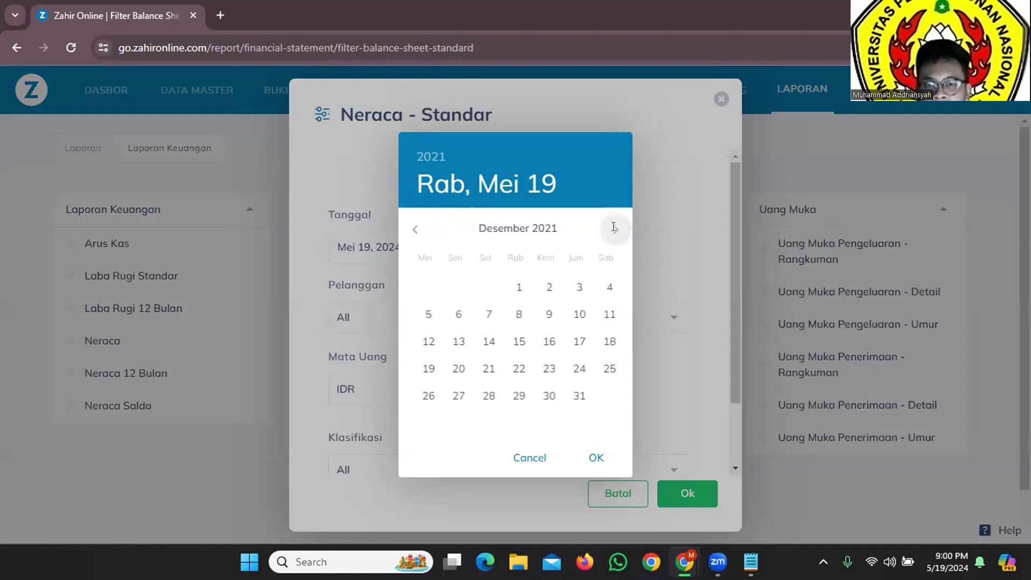
{"action": "left_click", "coordinate": [579, 396]}
{"action": "left_click", "coordinate": [595, 457]}
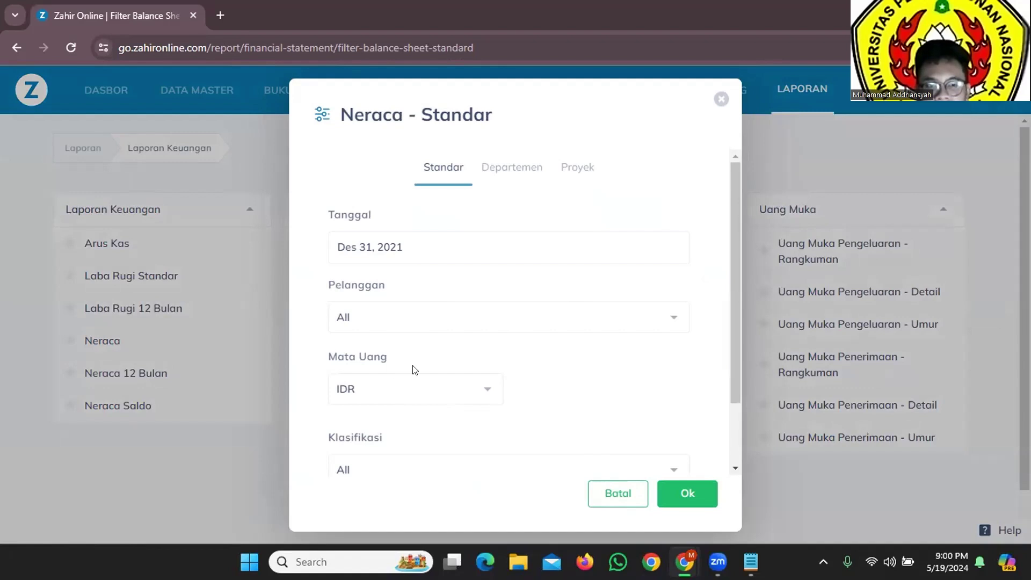
Step: Check the Standar, Departemen and Proyek filter settings of the Neraca report and generate it
{"action": "scroll", "coordinate": [440, 380], "scroll_direction": "down", "scroll_amount": 2}
{"action": "scroll", "coordinate": [488, 292], "scroll_direction": "up", "scroll_amount": 3}
{"action": "left_click", "coordinate": [526, 167]}
{"action": "left_click", "coordinate": [585, 167]}
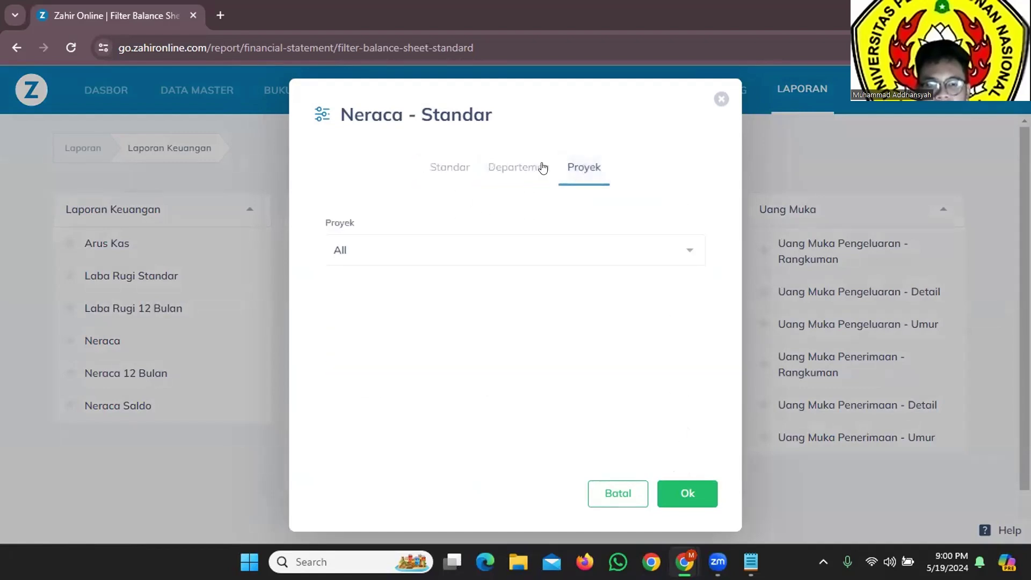
{"action": "left_click", "coordinate": [539, 167]}
{"action": "left_click", "coordinate": [438, 167]}
{"action": "left_click", "coordinate": [659, 490]}
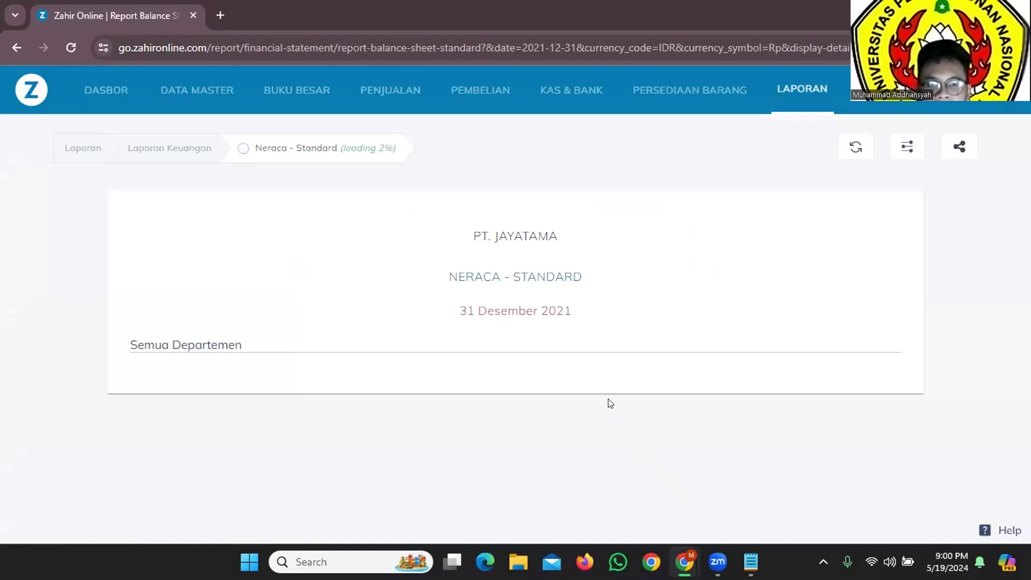
Step: Examine the Neraca - Standard report from the Harta accounts through Kewajiban and Modal to Total Kewajiban & Modal
{"action": "scroll", "coordinate": [715, 311], "scroll_direction": "down", "scroll_amount": 2}
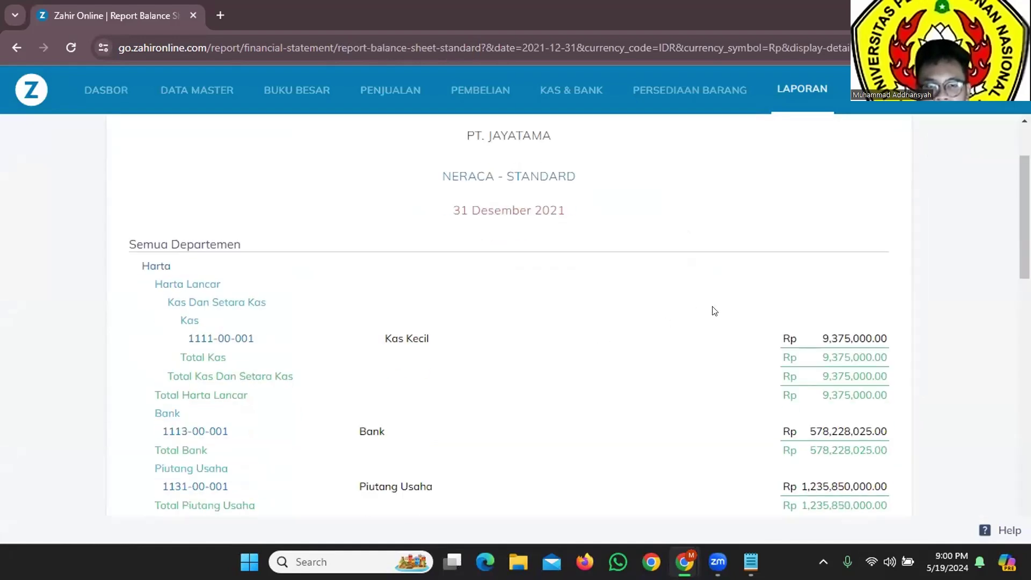
{"action": "scroll", "coordinate": [825, 321], "scroll_direction": "up", "scroll_amount": 1}
{"action": "scroll", "coordinate": [785, 326], "scroll_direction": "down", "scroll_amount": 3}
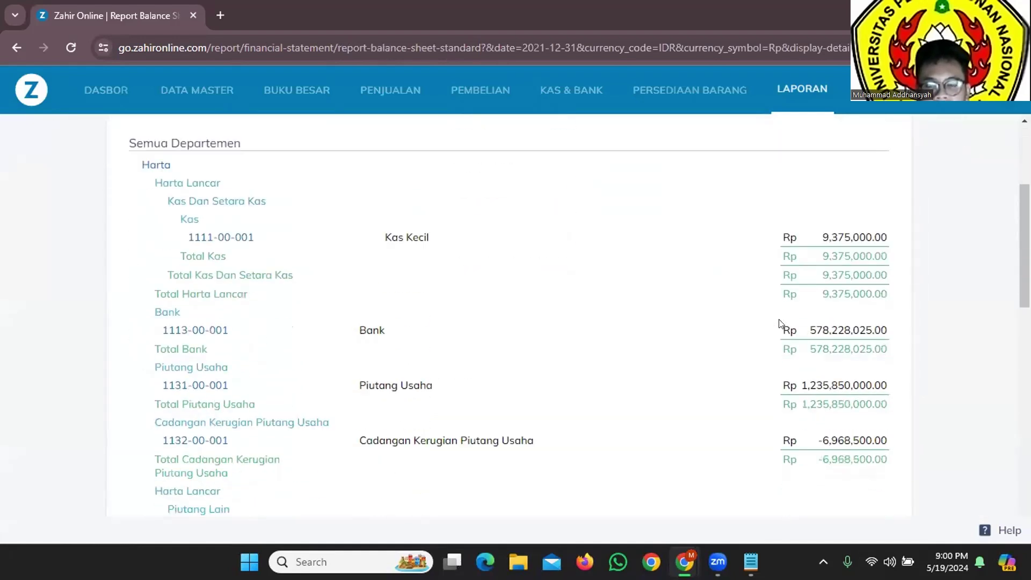
{"action": "scroll", "coordinate": [779, 322], "scroll_direction": "up", "scroll_amount": 3}
{"action": "scroll", "coordinate": [780, 322], "scroll_direction": "down", "scroll_amount": 1}
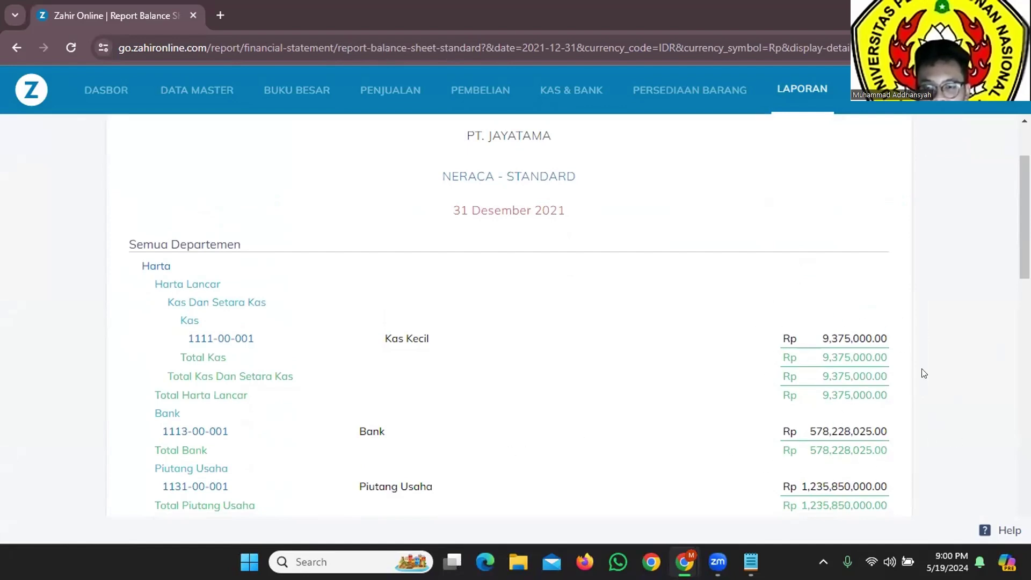
{"action": "scroll", "coordinate": [756, 392], "scroll_direction": "down", "scroll_amount": 2}
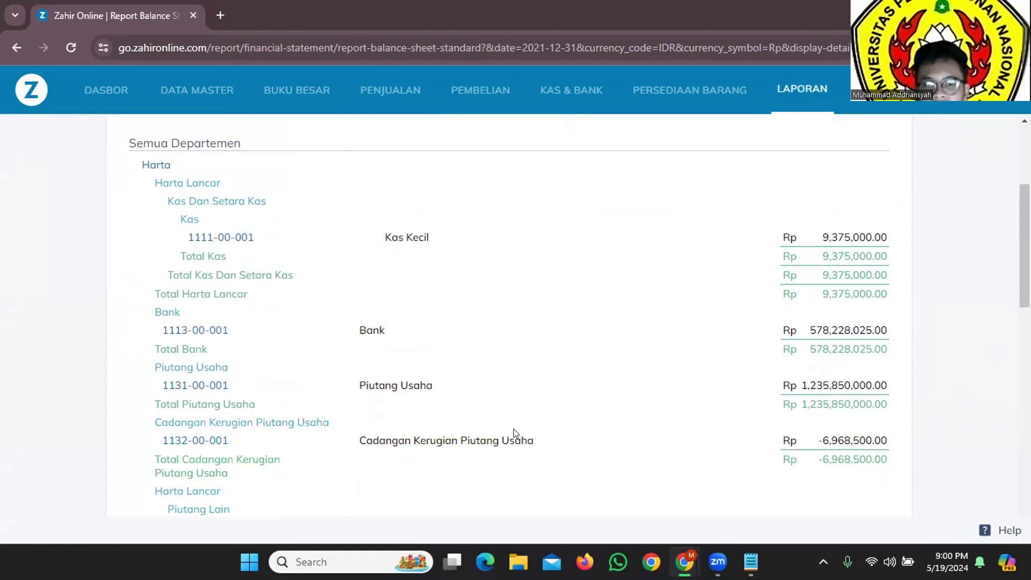
{"action": "scroll", "coordinate": [718, 398], "scroll_direction": "down", "scroll_amount": 2}
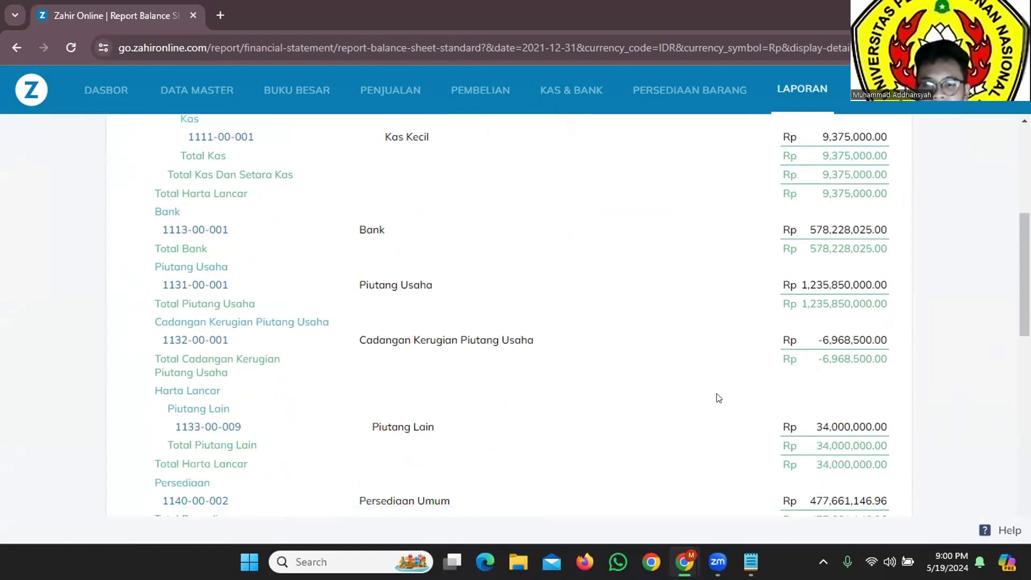
{"action": "scroll", "coordinate": [693, 383], "scroll_direction": "down", "scroll_amount": 2}
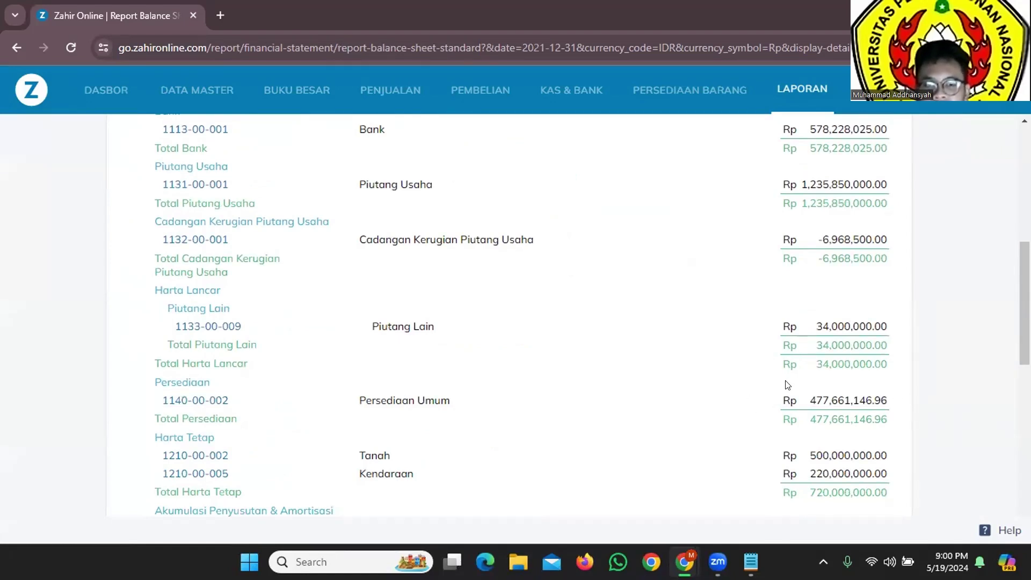
{"action": "scroll", "coordinate": [787, 393], "scroll_direction": "down", "scroll_amount": 2}
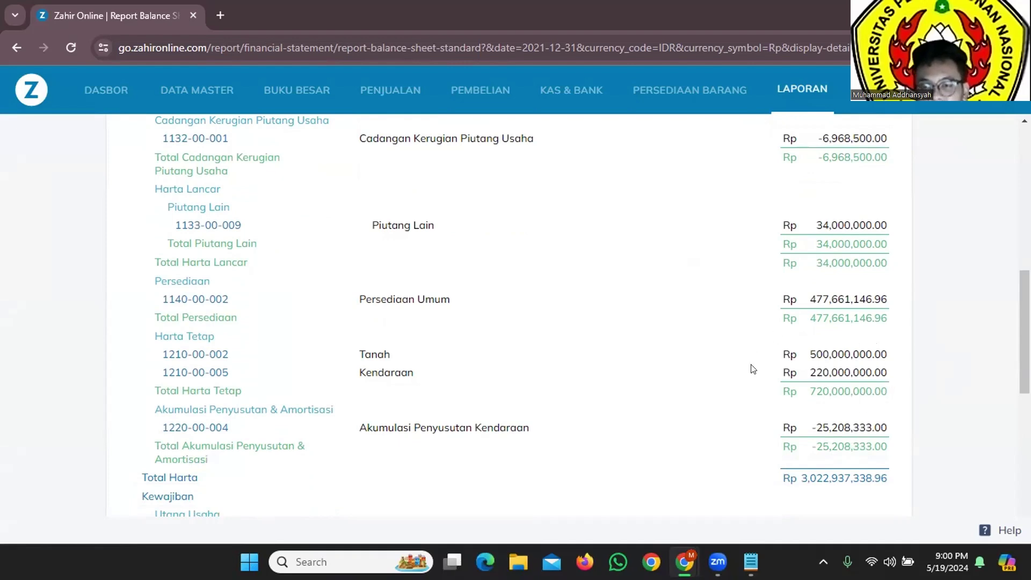
{"action": "scroll", "coordinate": [764, 373], "scroll_direction": "down", "scroll_amount": 2}
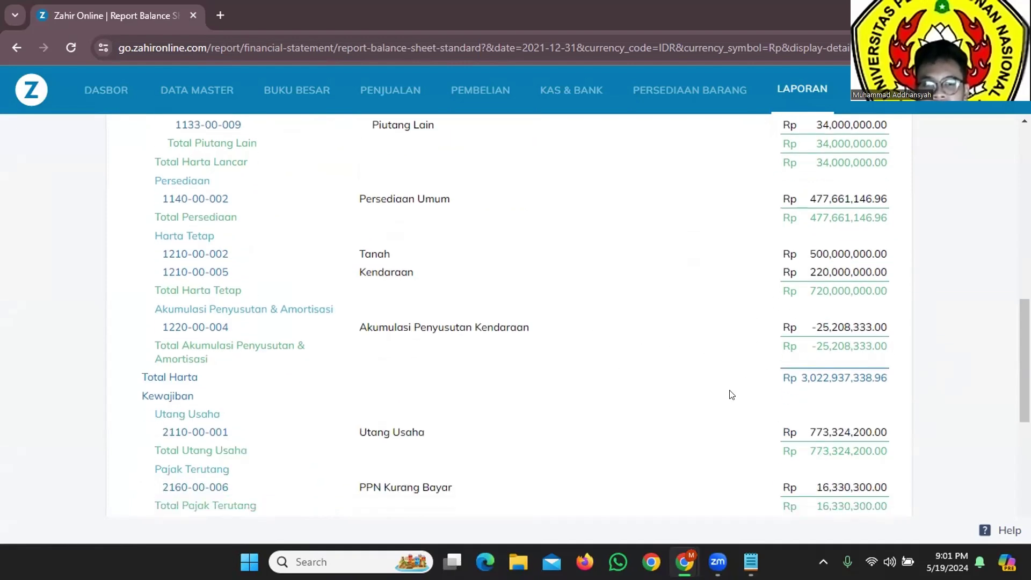
{"action": "scroll", "coordinate": [732, 394], "scroll_direction": "down", "scroll_amount": 2}
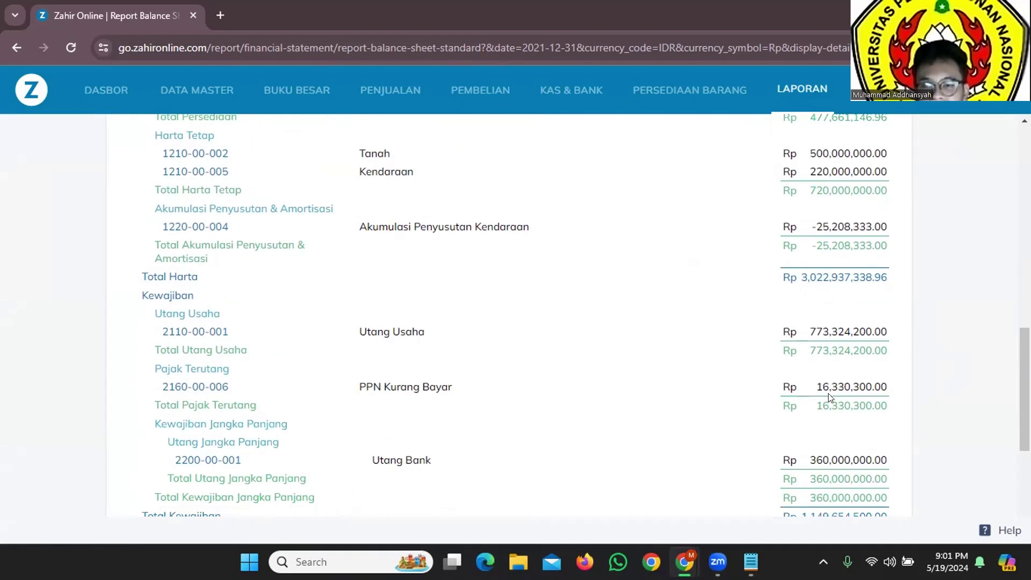
{"action": "scroll", "coordinate": [767, 408], "scroll_direction": "down", "scroll_amount": 2}
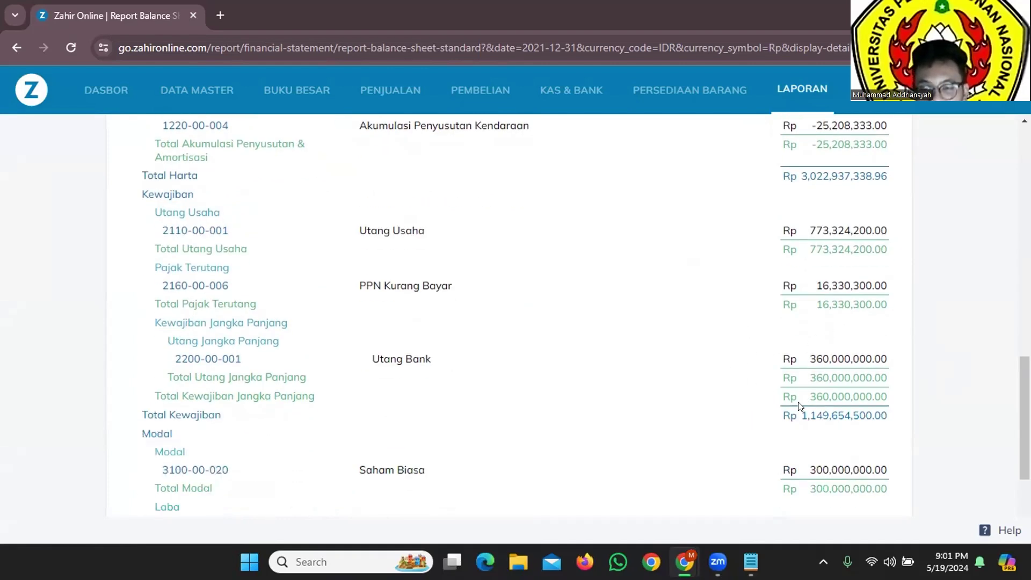
{"action": "scroll", "coordinate": [832, 406], "scroll_direction": "down", "scroll_amount": 2}
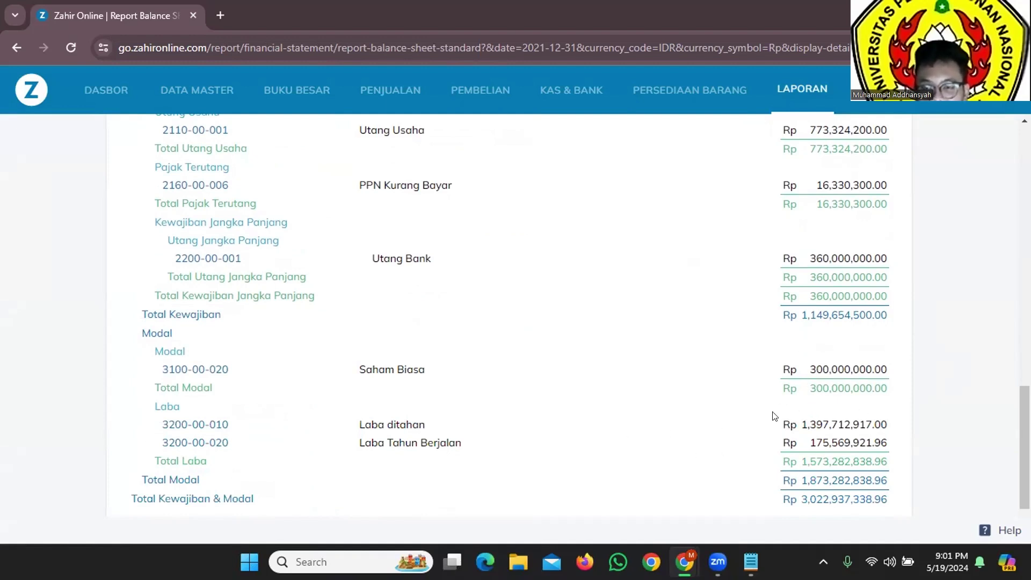
{"action": "scroll", "coordinate": [774, 416], "scroll_direction": "down", "scroll_amount": 2}
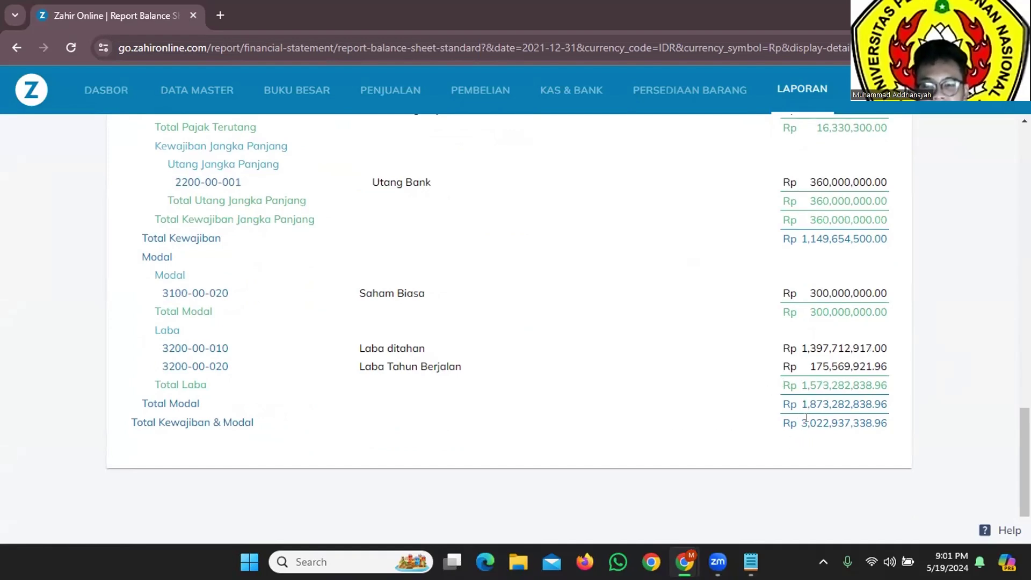
Step: Compare Total Harta with Total Kewajiban & Modal in the Neraca report to check that the balance sheet balances
{"action": "scroll", "coordinate": [835, 430], "scroll_direction": "up", "scroll_amount": 7}
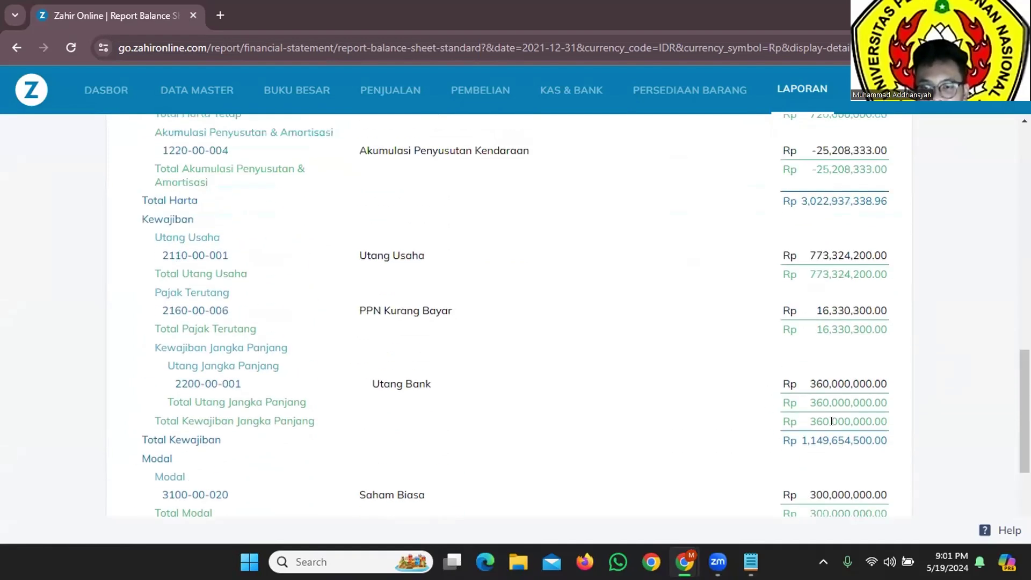
{"action": "scroll", "coordinate": [888, 423], "scroll_direction": "up", "scroll_amount": 2}
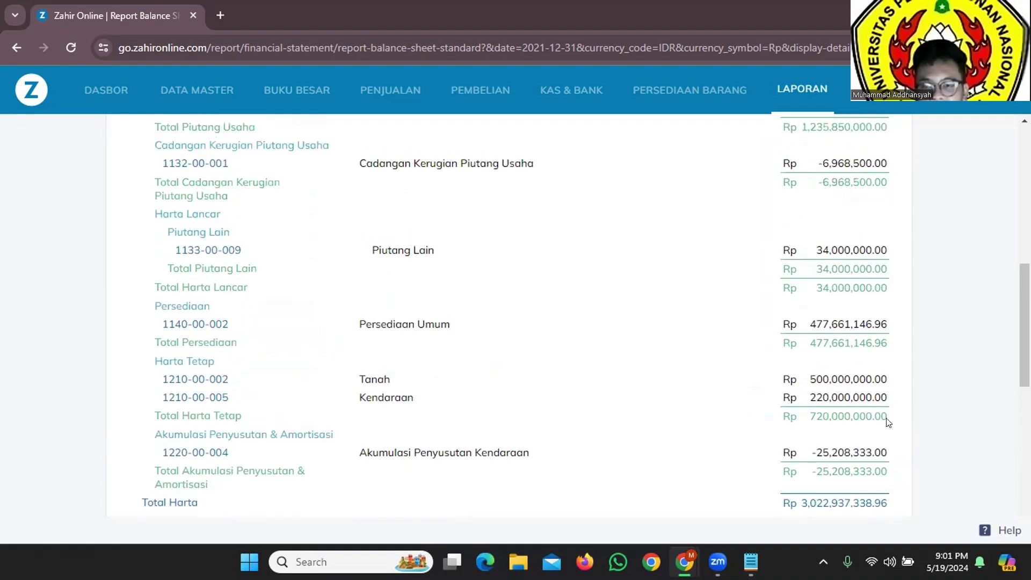
{"action": "scroll", "coordinate": [811, 490], "scroll_direction": "down", "scroll_amount": 2}
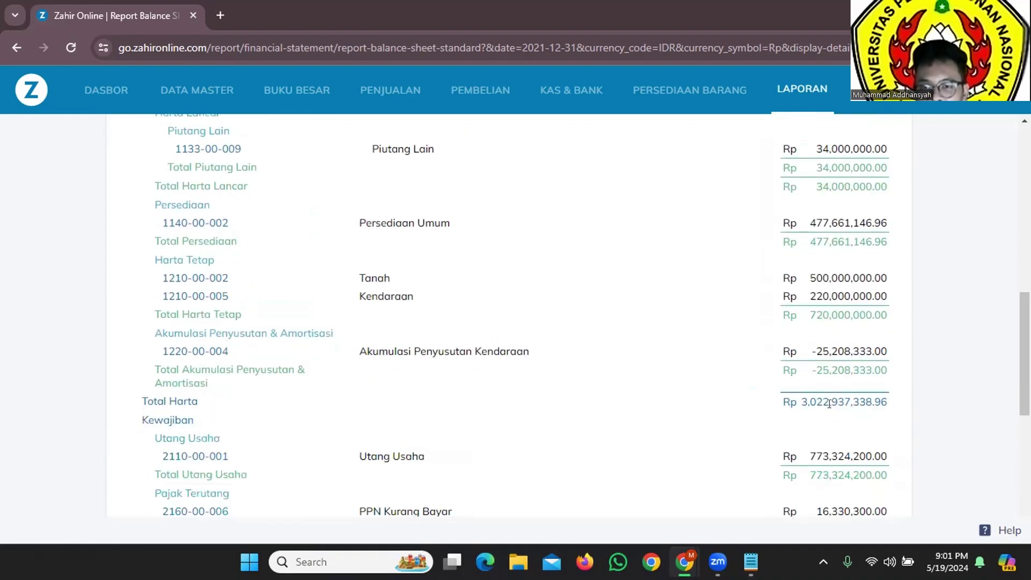
{"action": "scroll", "coordinate": [829, 404], "scroll_direction": "down", "scroll_amount": 8}
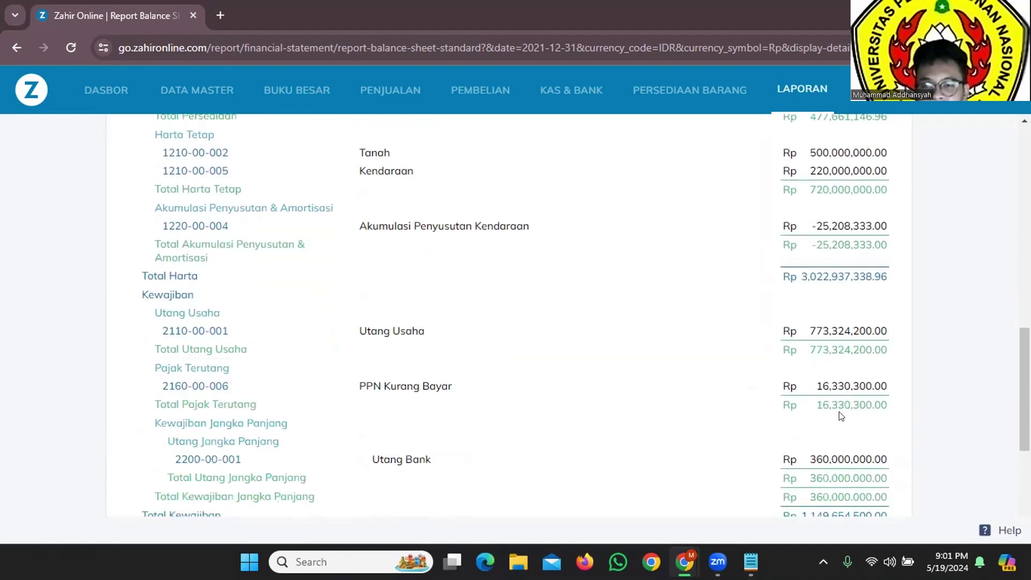
Step: Leave the Neraca report and open the Persediaan Barang module
{"action": "left_click", "coordinate": [681, 92]}
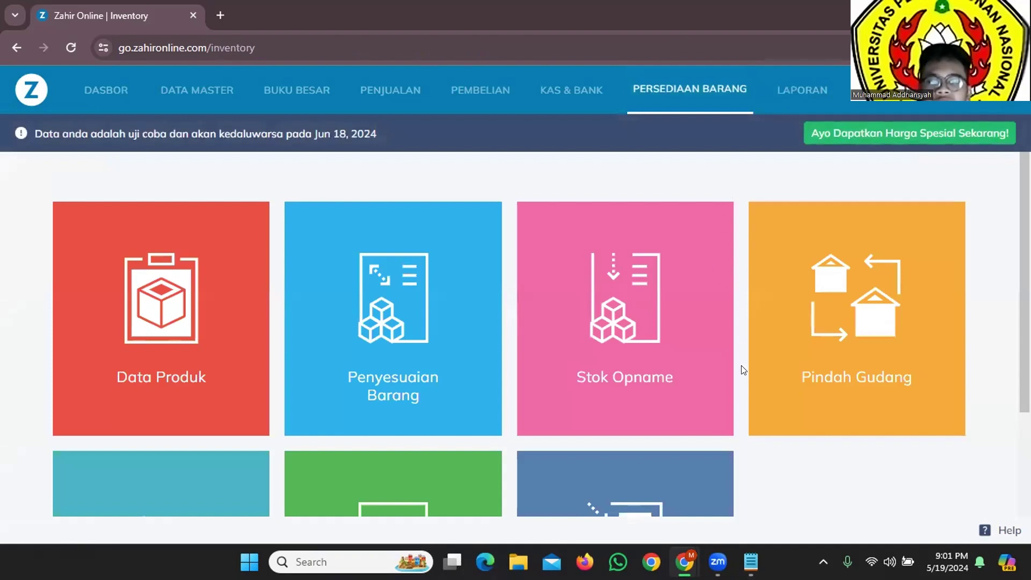